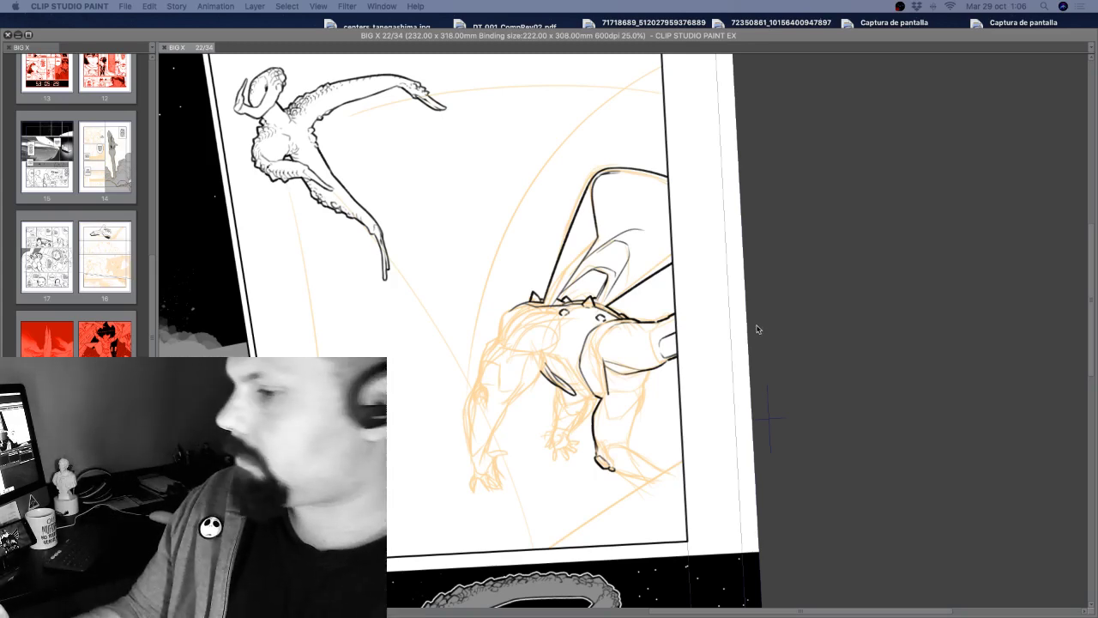
Set the brush size to 1 and ink the caped figure's shoulder outline from the collar down on the 2 inks layer.
key(Tab)
drag(709, 400, 742, 427)
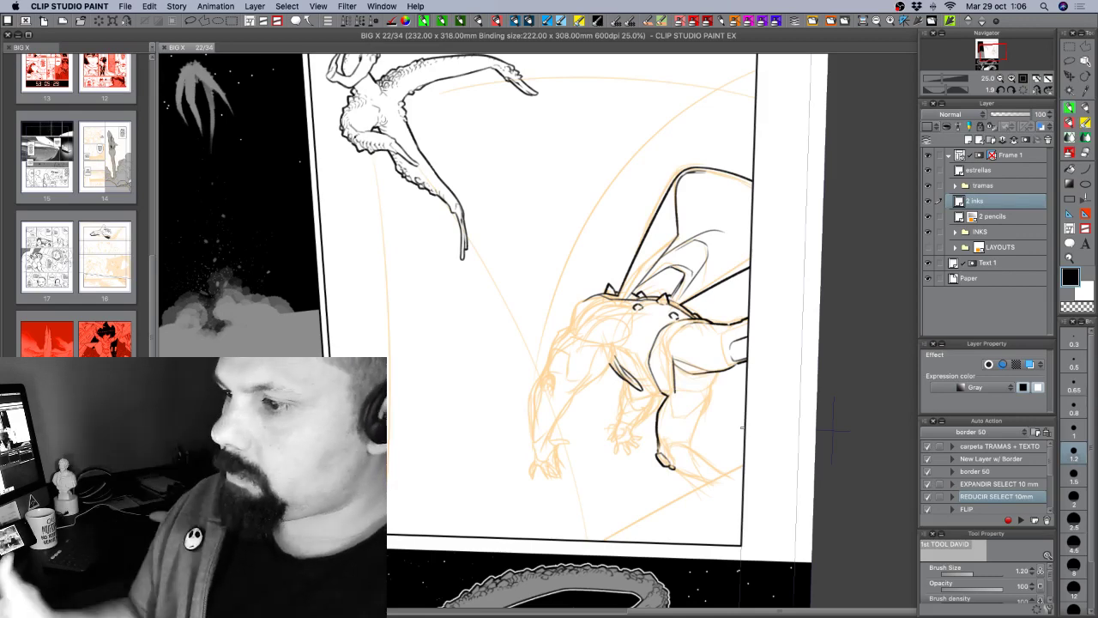
drag(684, 355, 733, 375)
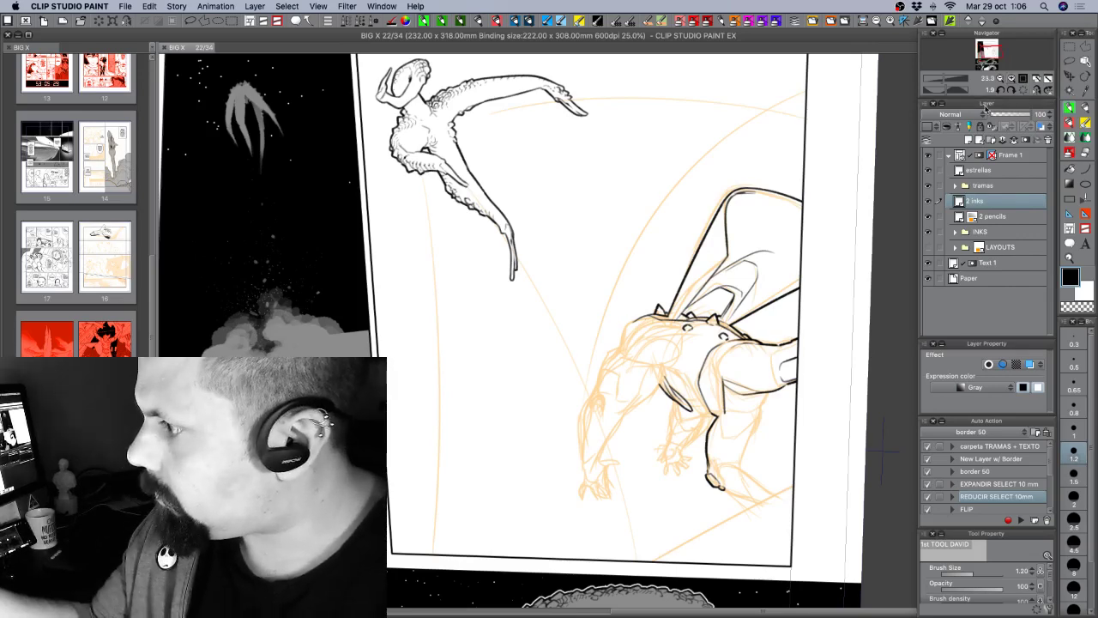
key(super+plus)
drag(713, 388, 733, 355)
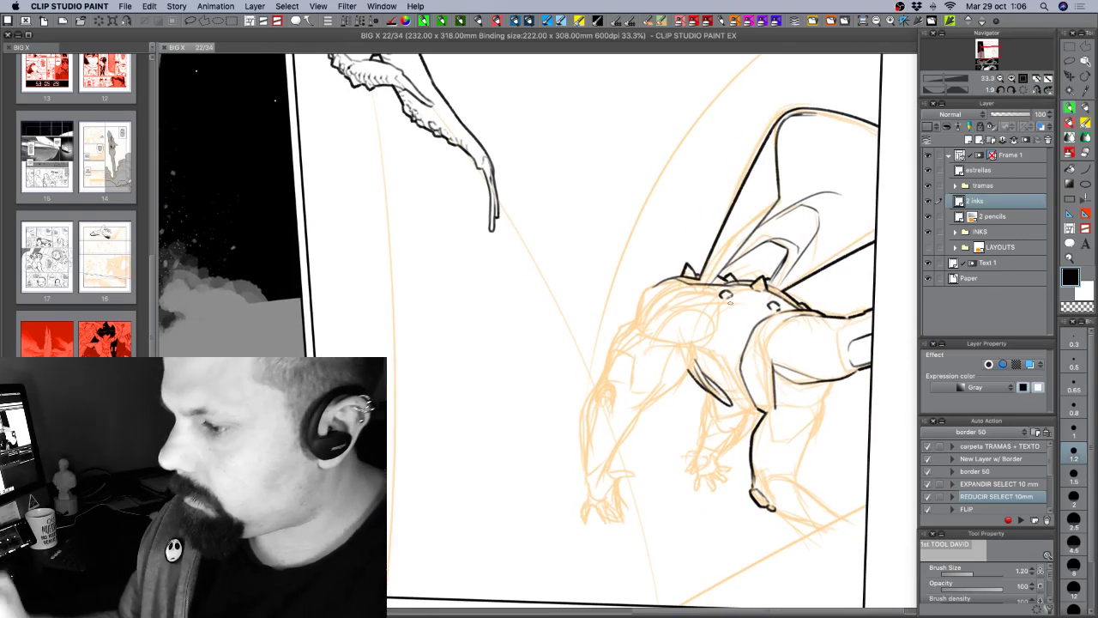
drag(676, 279, 660, 284)
key(super+z)
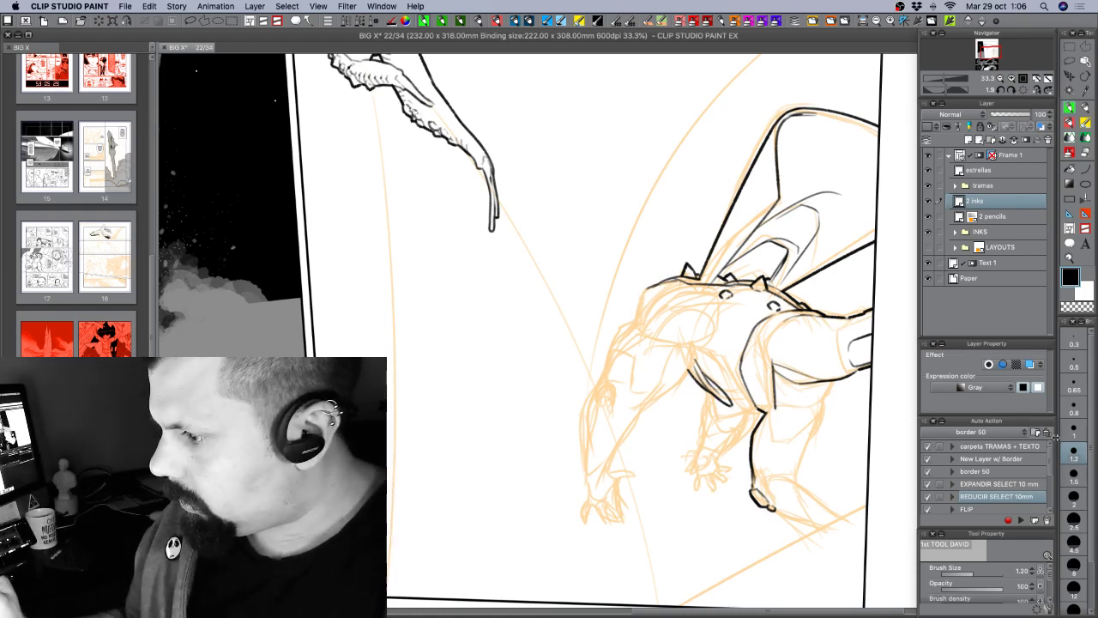
click(1078, 435)
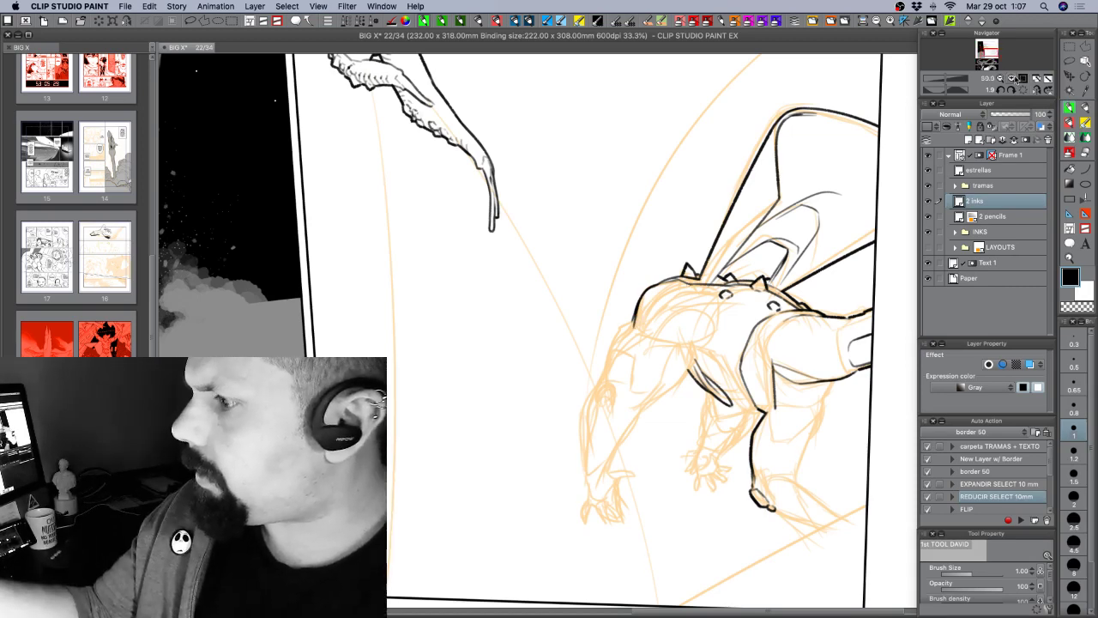
Paint a short test stroke beside the black edge line of the cape, with brush size 1.
scroll(706, 273, up, 6)
drag(753, 289, 467, 451)
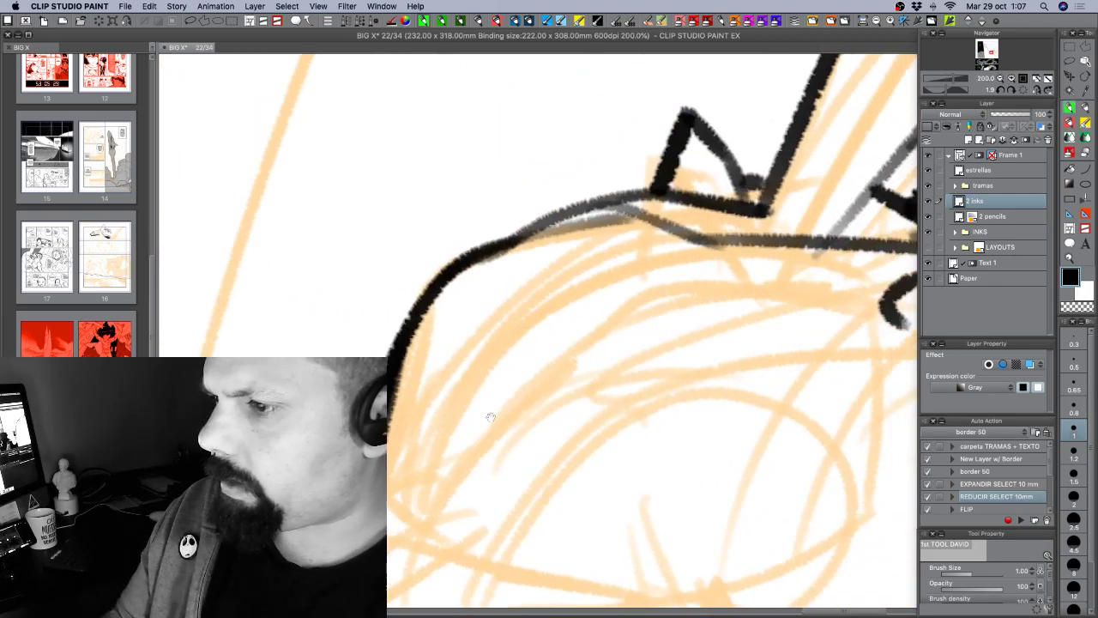
drag(772, 328, 614, 383)
mouse_move(733, 350)
mouse_down()
mouse_move(645, 429)
mouse_move(701, 371)
mouse_move(690, 396)
mouse_up()
drag(753, 332, 684, 418)
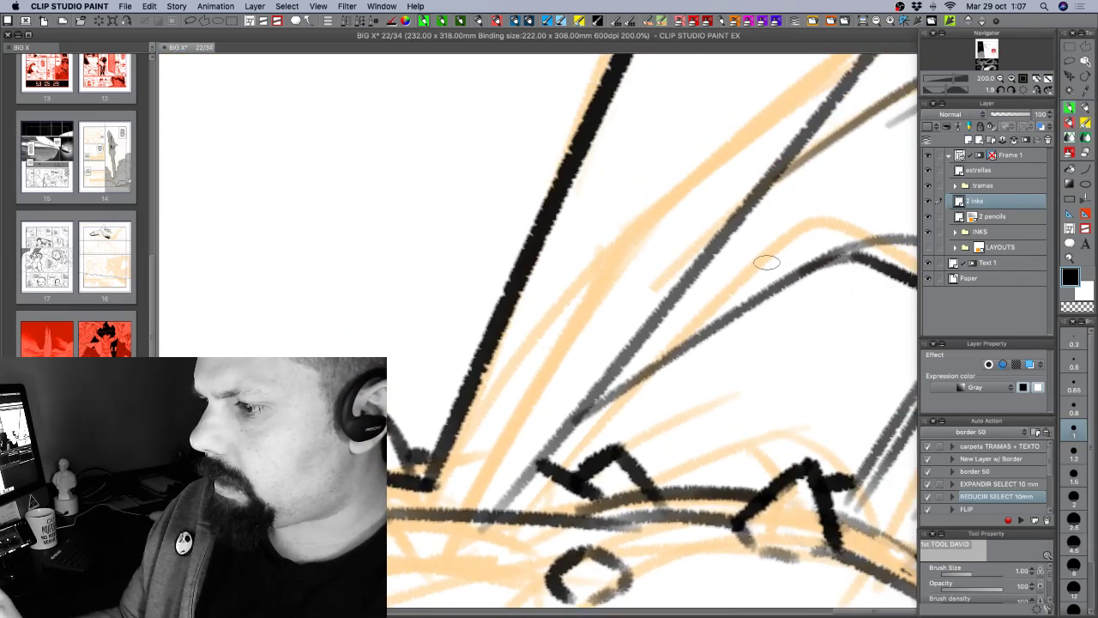
scroll(767, 262, up, 2)
mouse_move(703, 237)
mouse_down()
mouse_move(619, 351)
mouse_move(714, 381)
mouse_up()
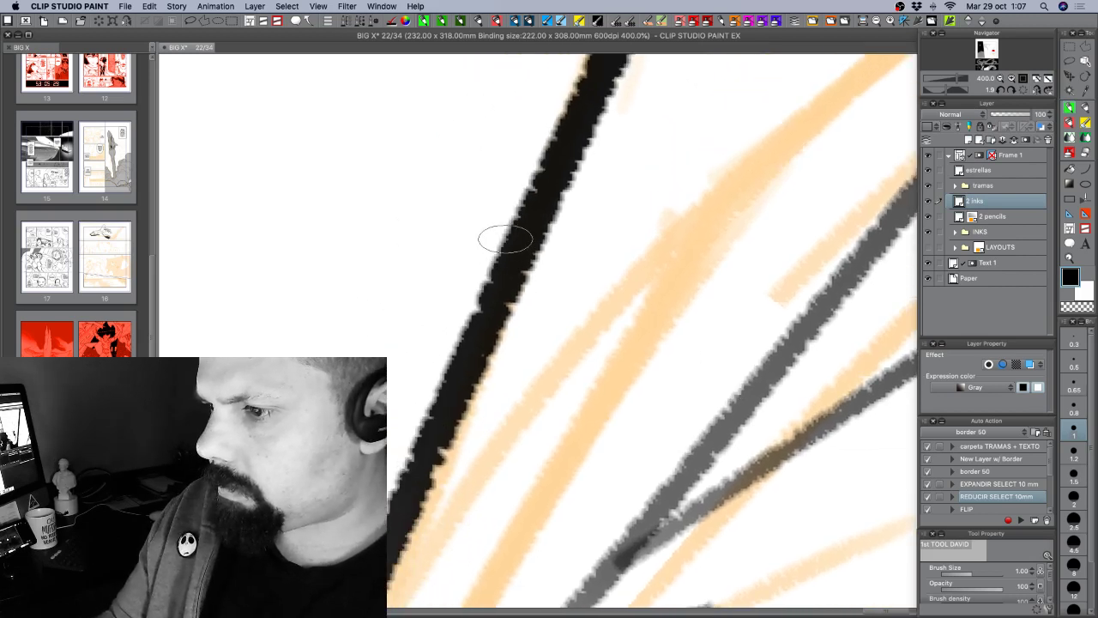
mouse_move(576, 225)
mouse_down()
mouse_move(539, 331)
mouse_move(576, 265)
mouse_move(536, 361)
mouse_up()
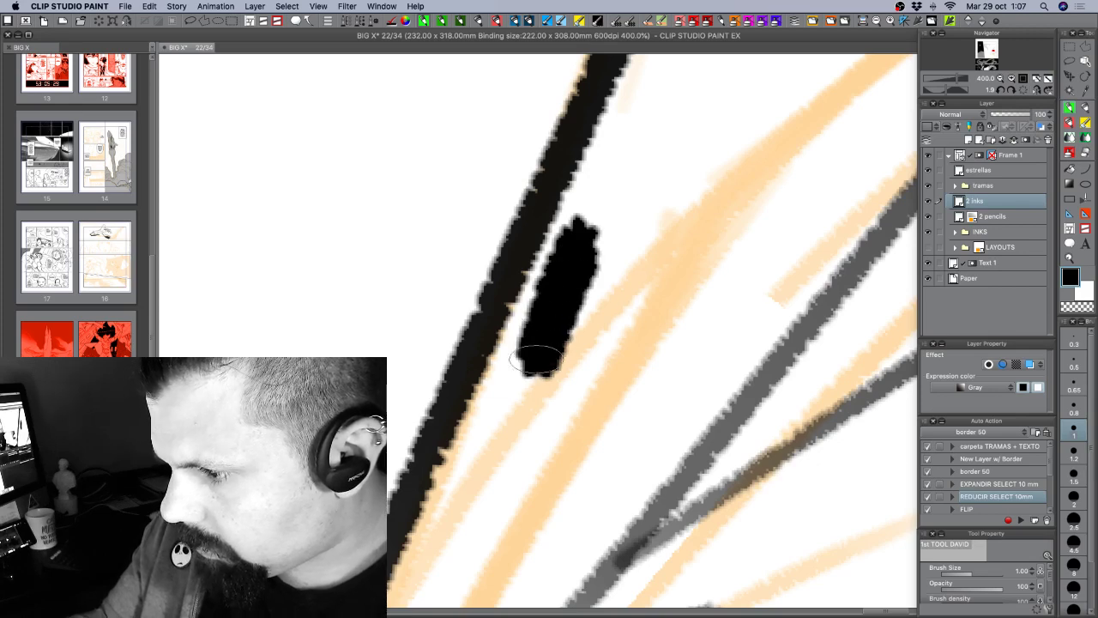
Examine the test stroke's pixel edges beside the cape line at 1600% and undo the stroke.
key(super+plus)
key(super+plus)
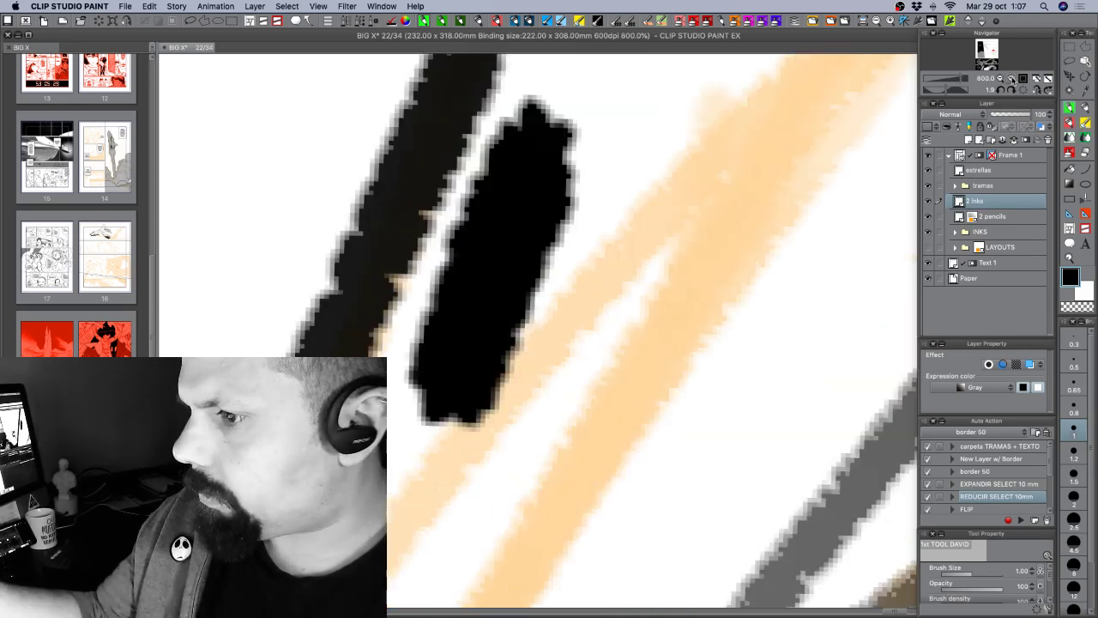
drag(478, 306, 755, 505)
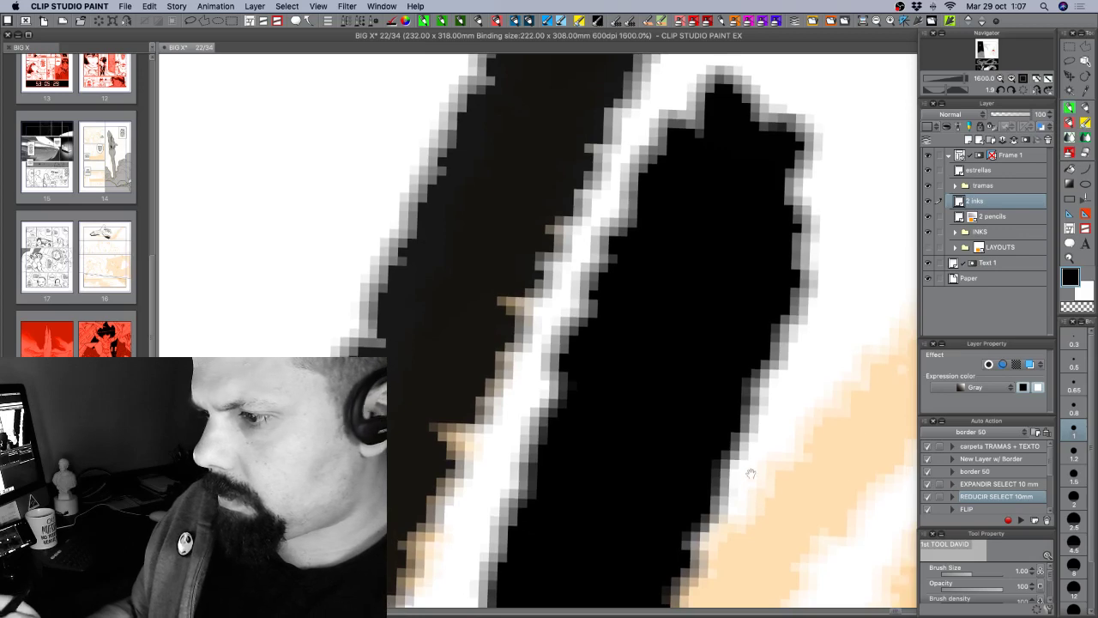
click(1001, 79)
click(1000, 79)
click(1000, 79)
click(1001, 79)
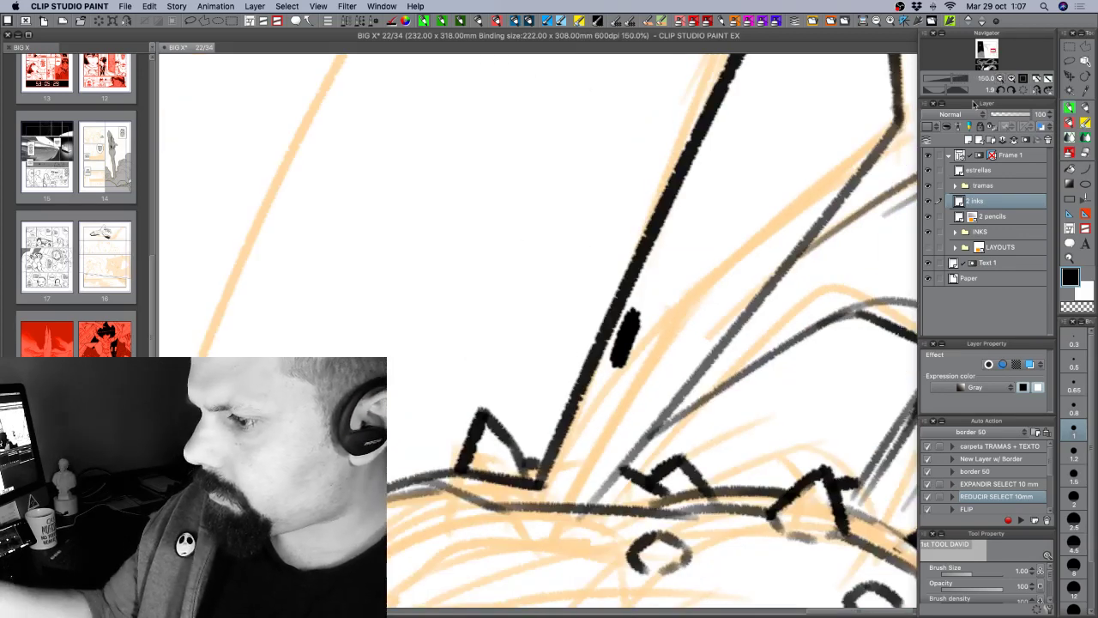
key(super+z)
key(super+z)
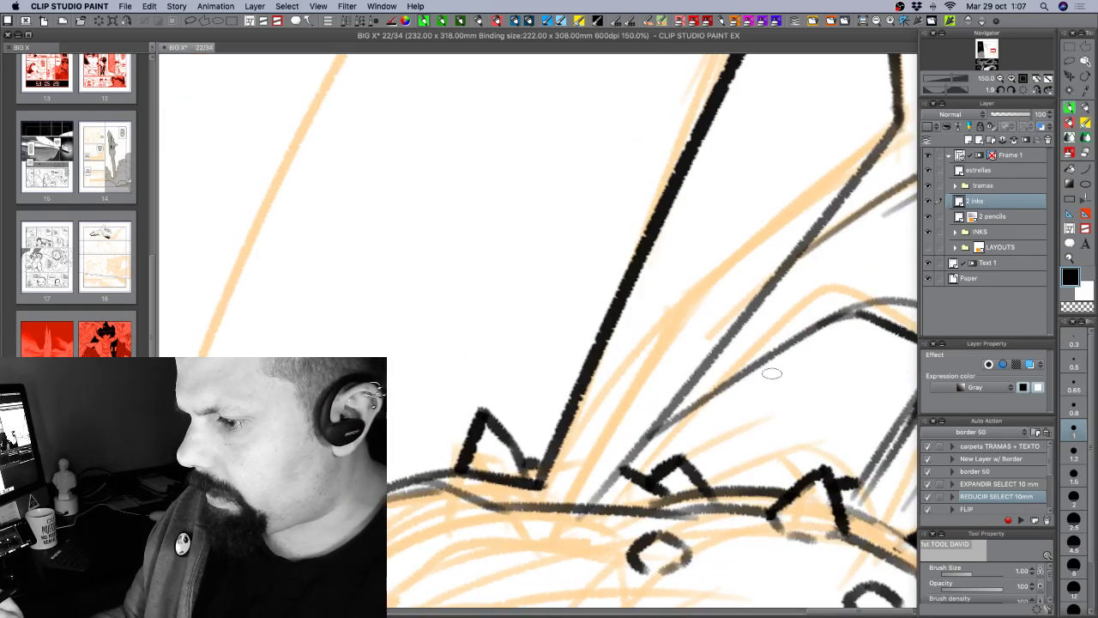
Set the brush size to 12 and paint overlapping grey test strokes over the orange curve beside the figure.
click(1073, 591)
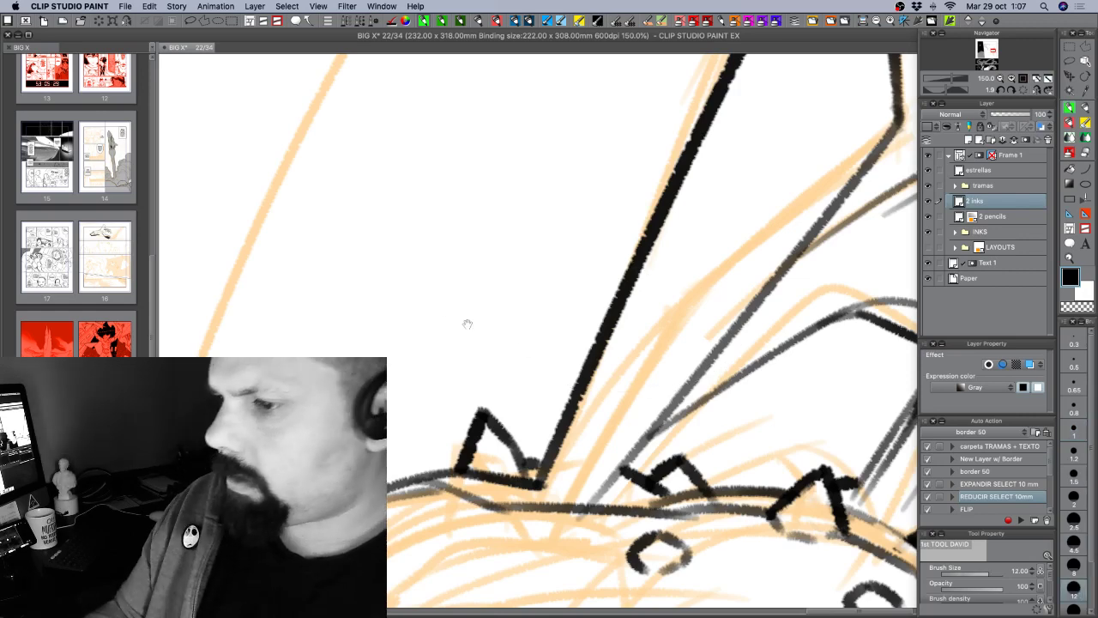
drag(467, 323, 699, 293)
mouse_move(544, 159)
mouse_down()
mouse_move(495, 287)
mouse_move(480, 306)
mouse_move(434, 319)
mouse_move(451, 344)
mouse_move(444, 404)
mouse_move(381, 528)
mouse_up()
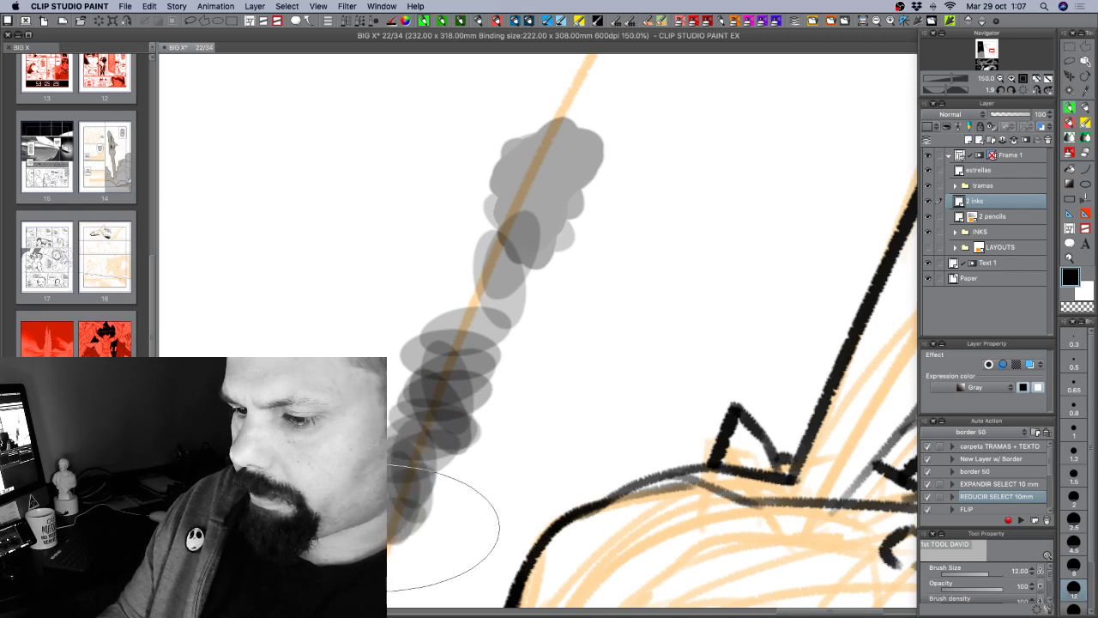
mouse_move(434, 157)
mouse_down()
mouse_move(443, 314)
mouse_move(417, 425)
mouse_up()
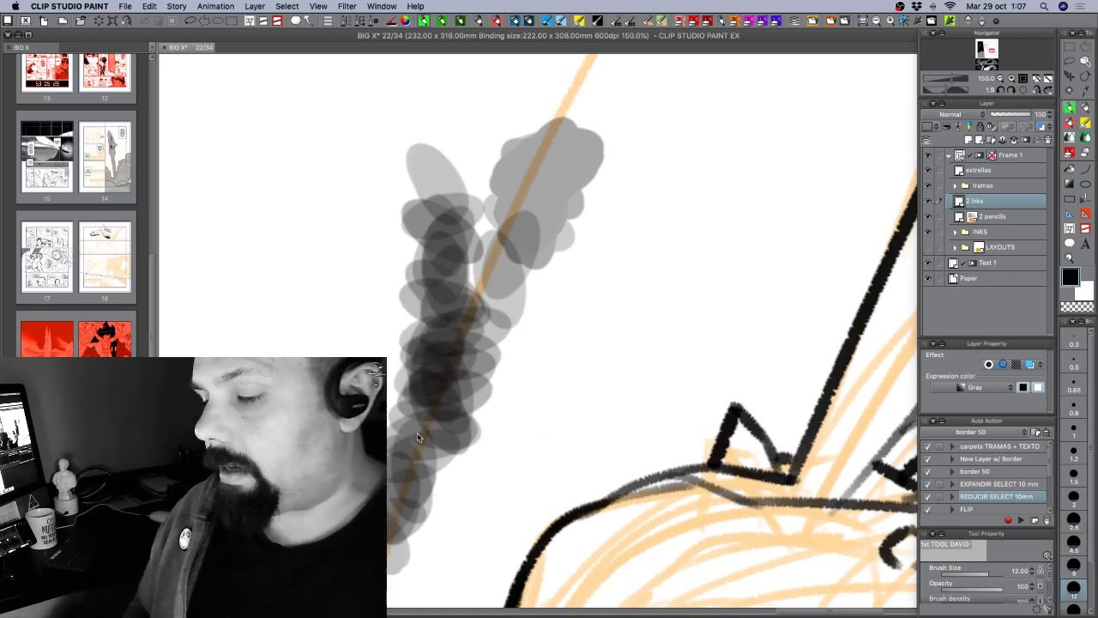
Undo all the grey test strokes painted over the orange curve.
key(super+z)
key(super+z)
key(super+z)
key(super+z)
key(super+z)
key(super+z)
key(super+z)
key(super+z)
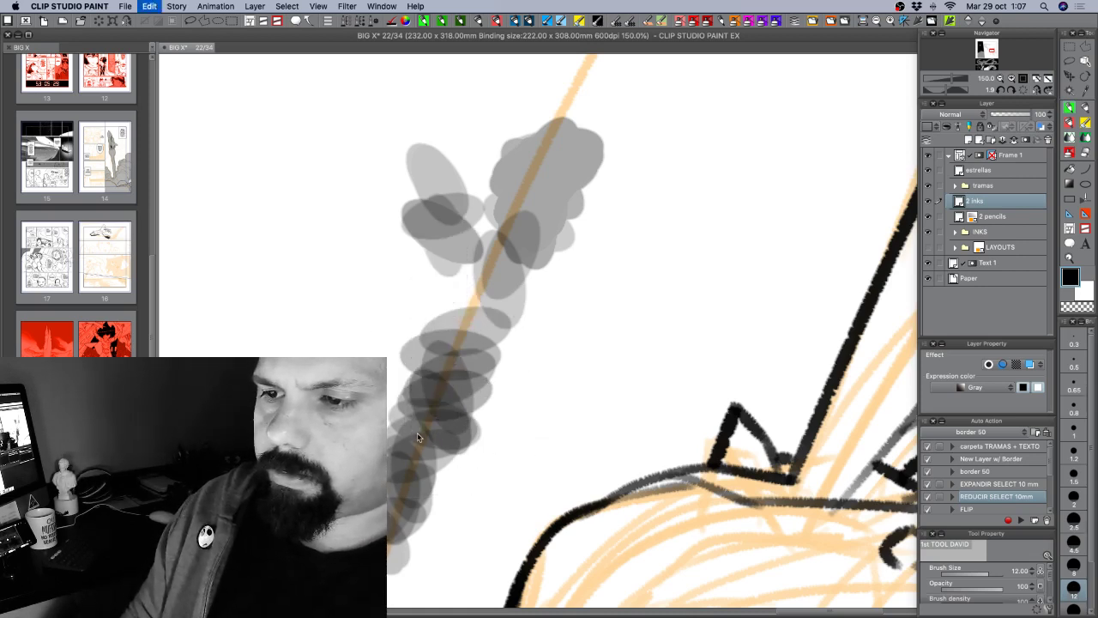
key(super+z)
key(super+z)
key(super+z)
key(super+z)
key(super+z)
key(super+z)
key(super+z)
key(super+z)
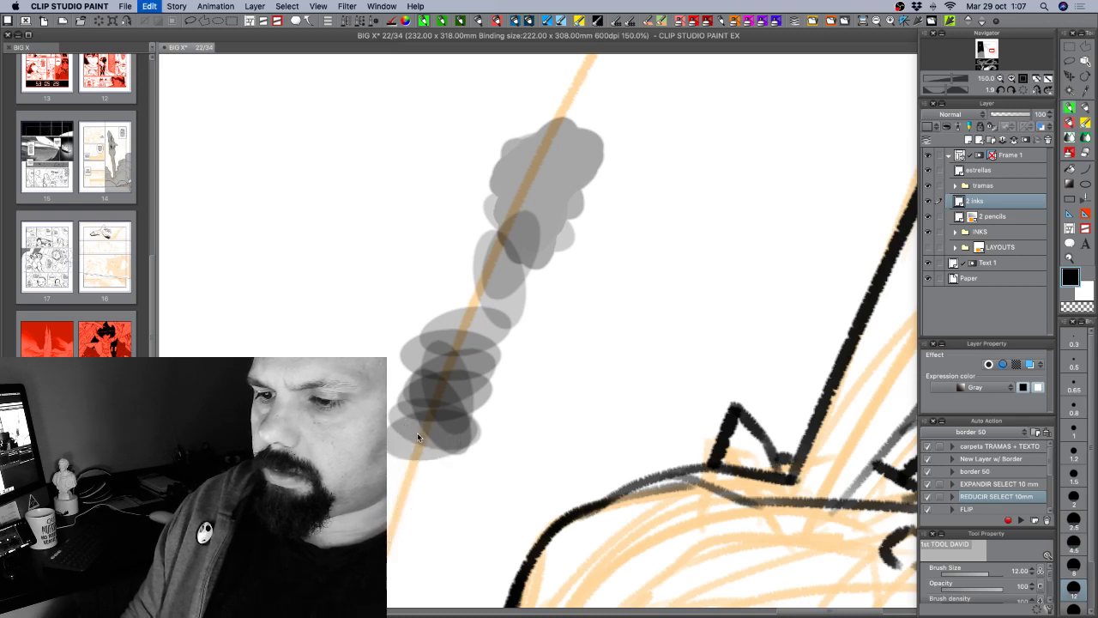
key(super+z)
key(super+z)
key(super+z)
key(super+z)
key(super+z)
key(super+z)
key(super+z)
key(super+z)
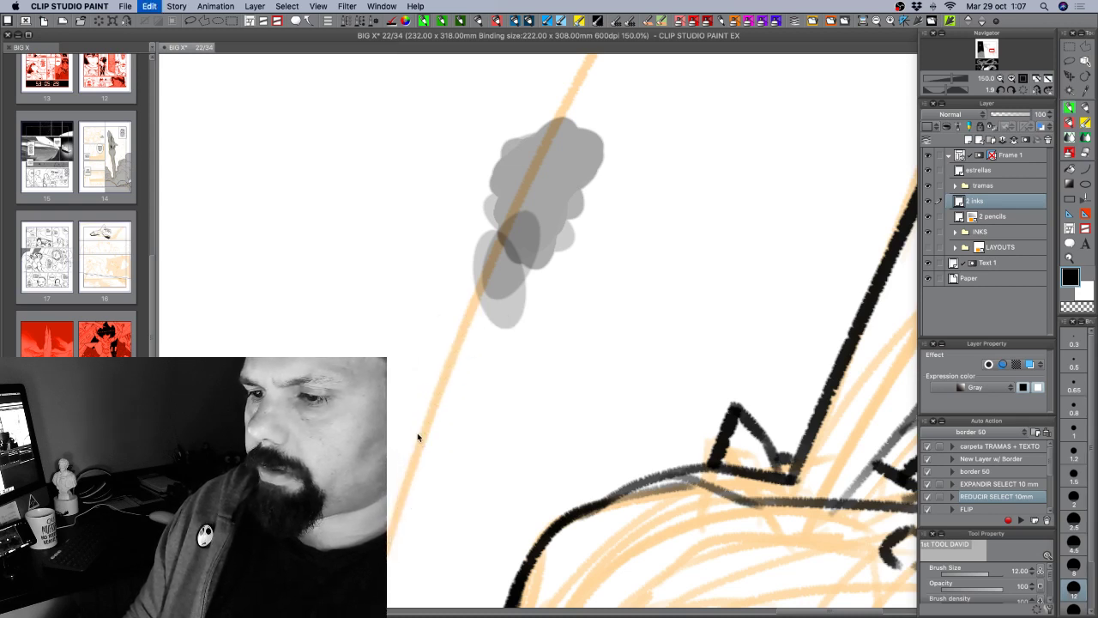
key(super+z)
key(super+z)
key(super+z)
key(super+z)
key(super+z)
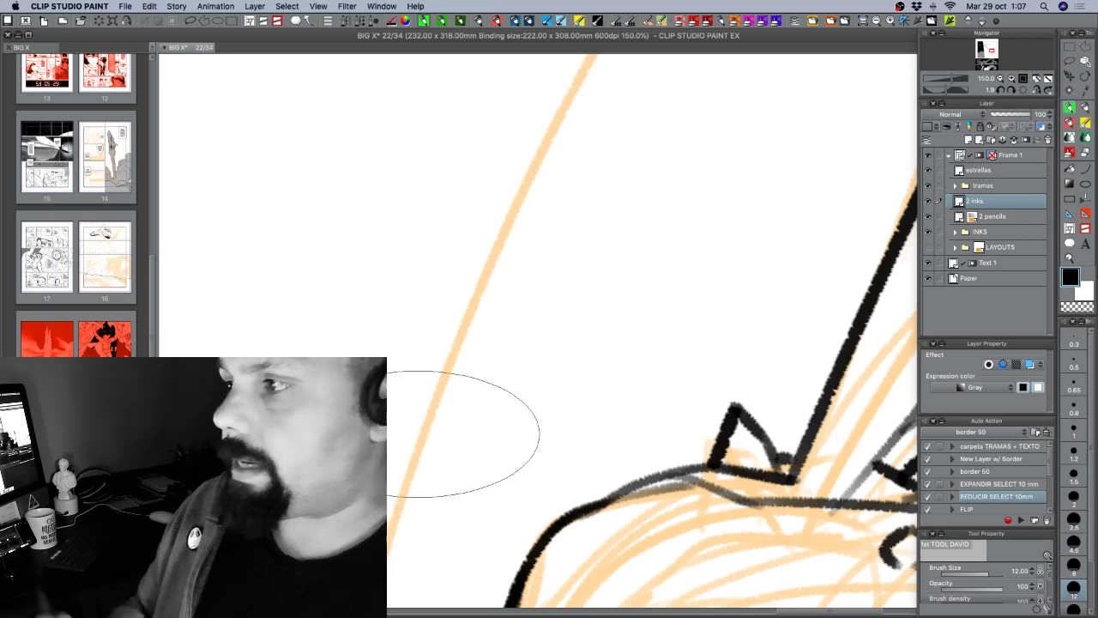
Set the brush size to 1 and ink the curved muscle line inside the figure's shoulder.
key(super+minus)
key(super+minus)
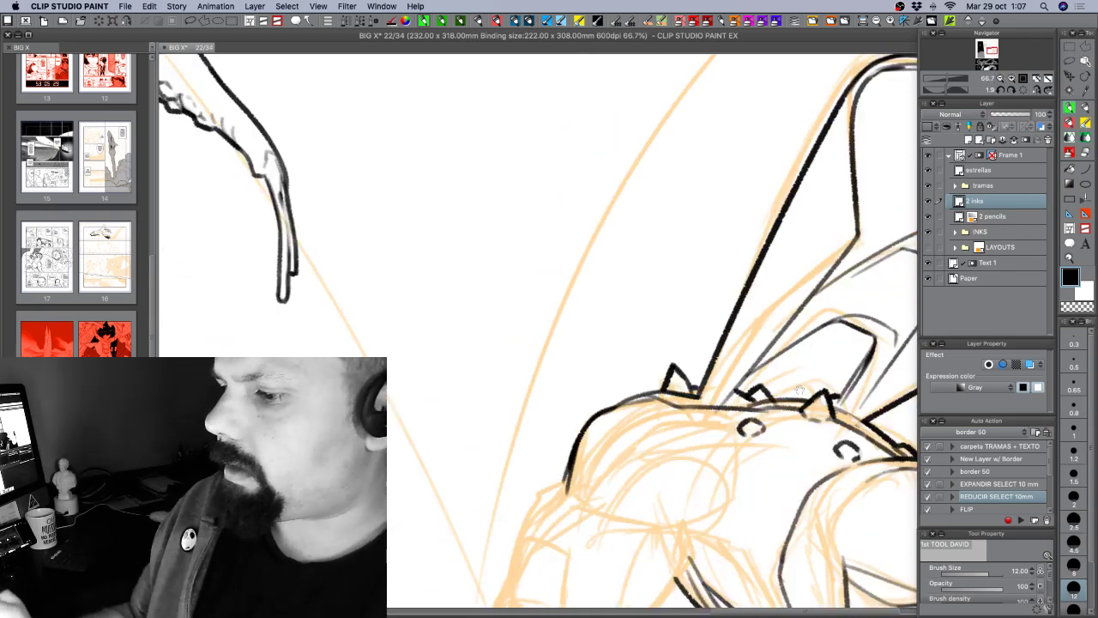
drag(800, 390, 736, 279)
key(super+minus)
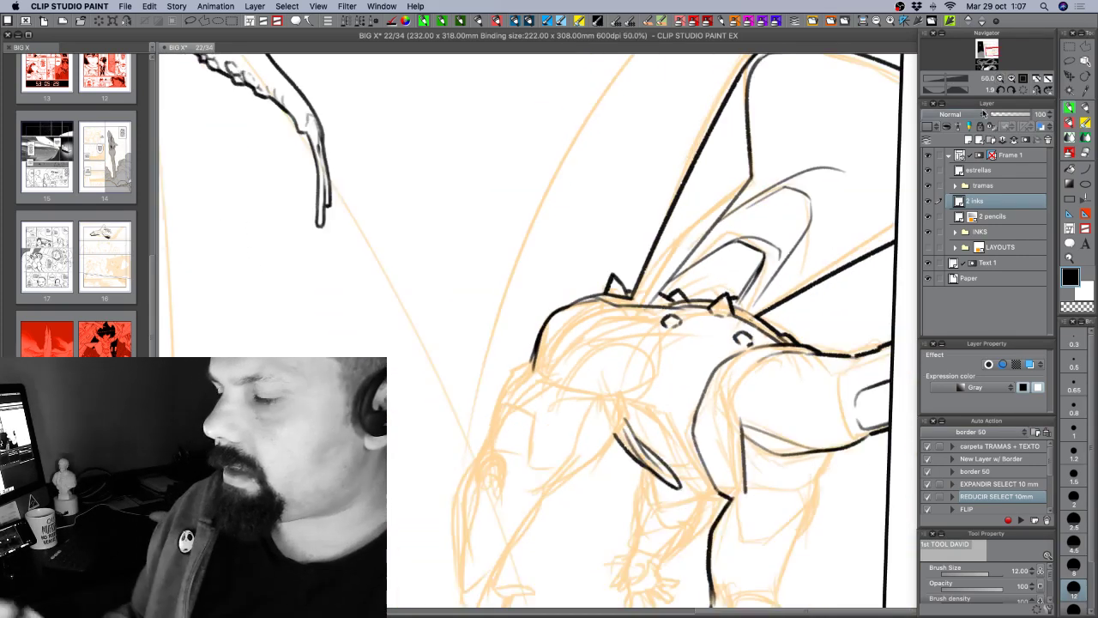
drag(736, 360, 726, 285)
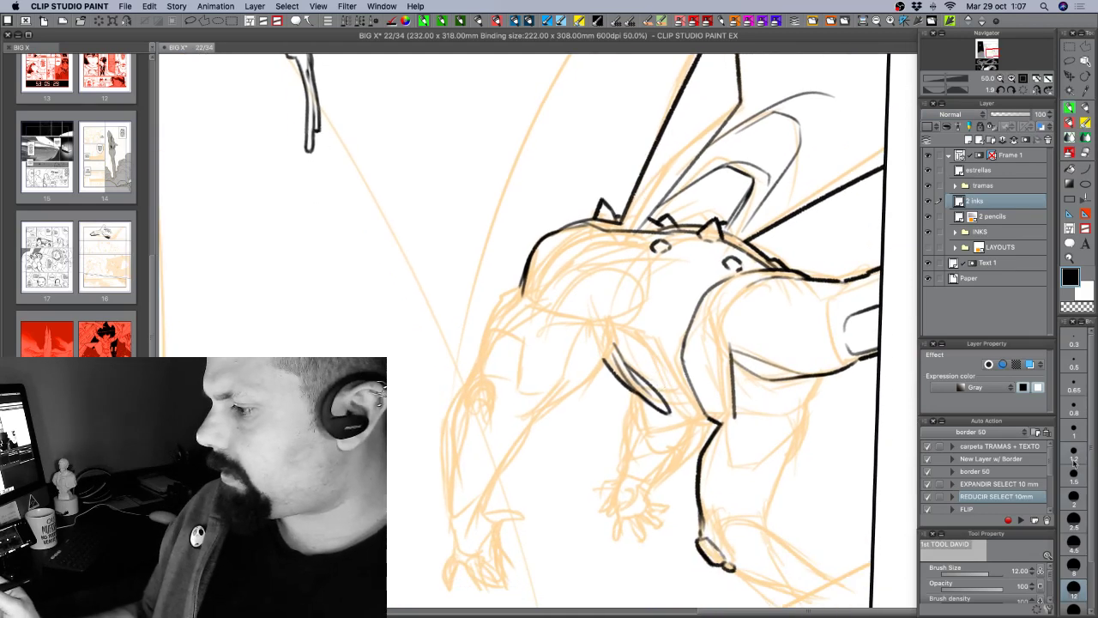
click(1074, 429)
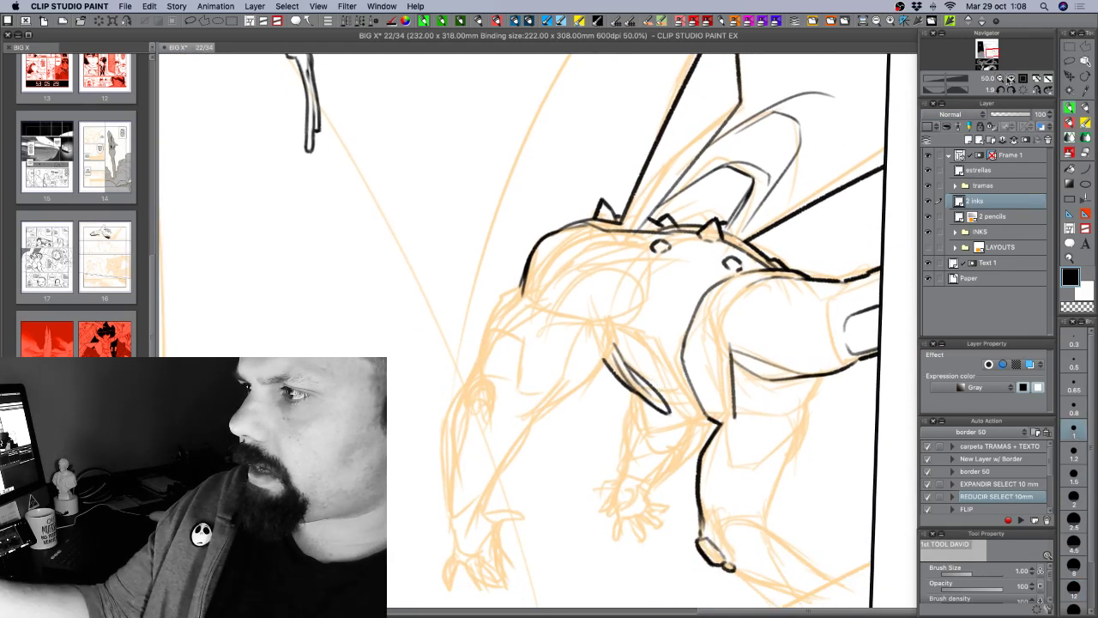
click(1010, 79)
mouse_move(604, 319)
mouse_down()
mouse_move(632, 388)
mouse_move(708, 335)
mouse_up()
key(super+plus)
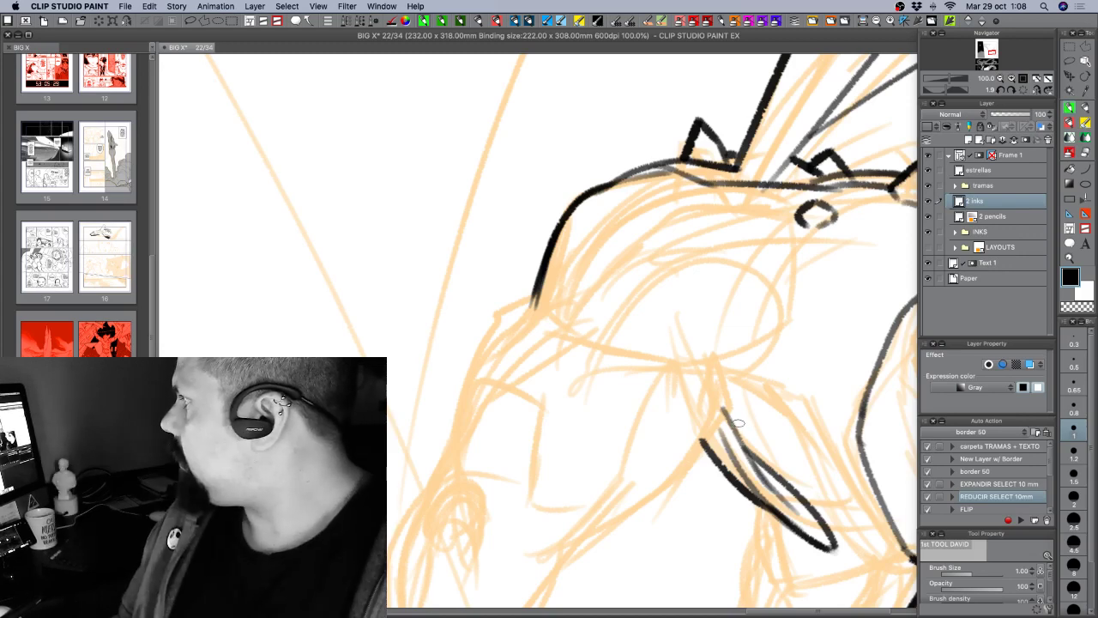
click(999, 79)
click(1000, 79)
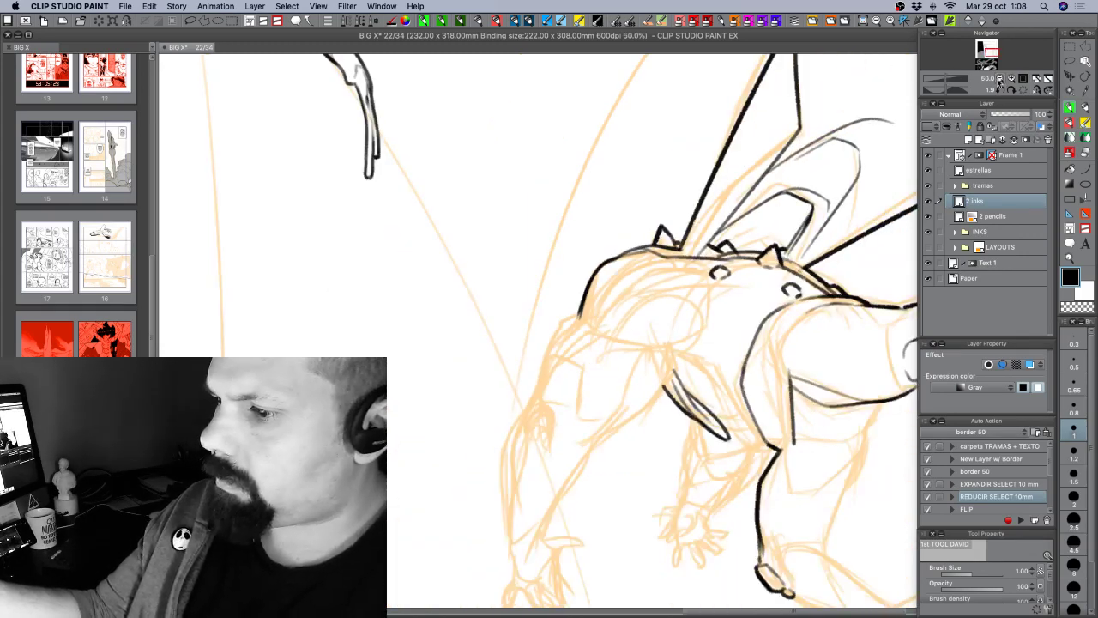
click(1000, 79)
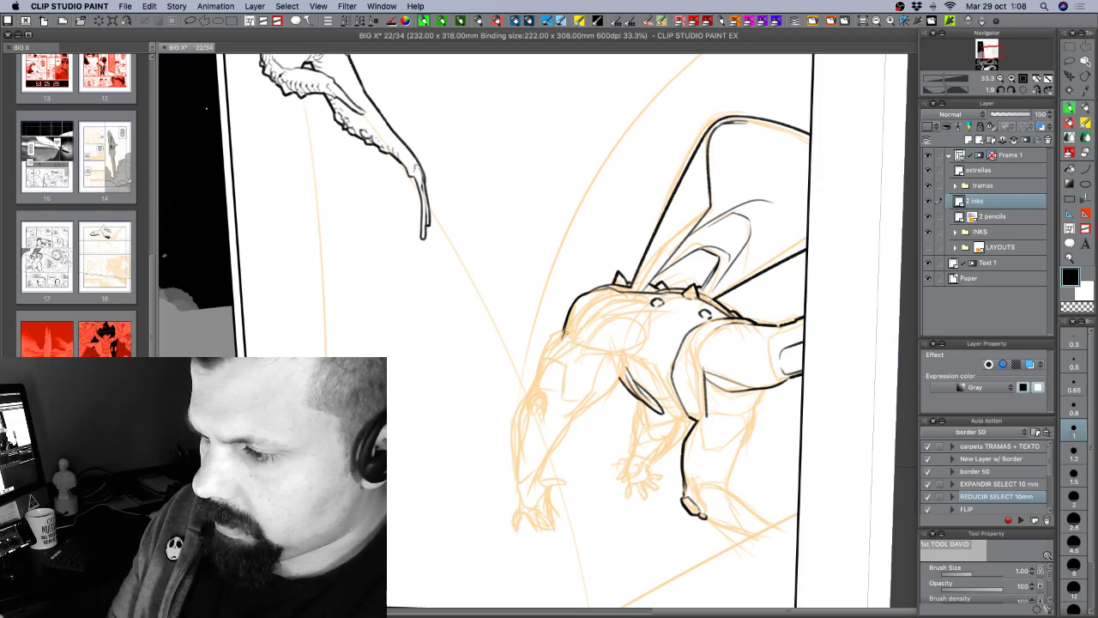
key(shift+space)
mouse_move(772, 359)
mouse_down()
mouse_move(773, 335)
mouse_move(771, 364)
mouse_up()
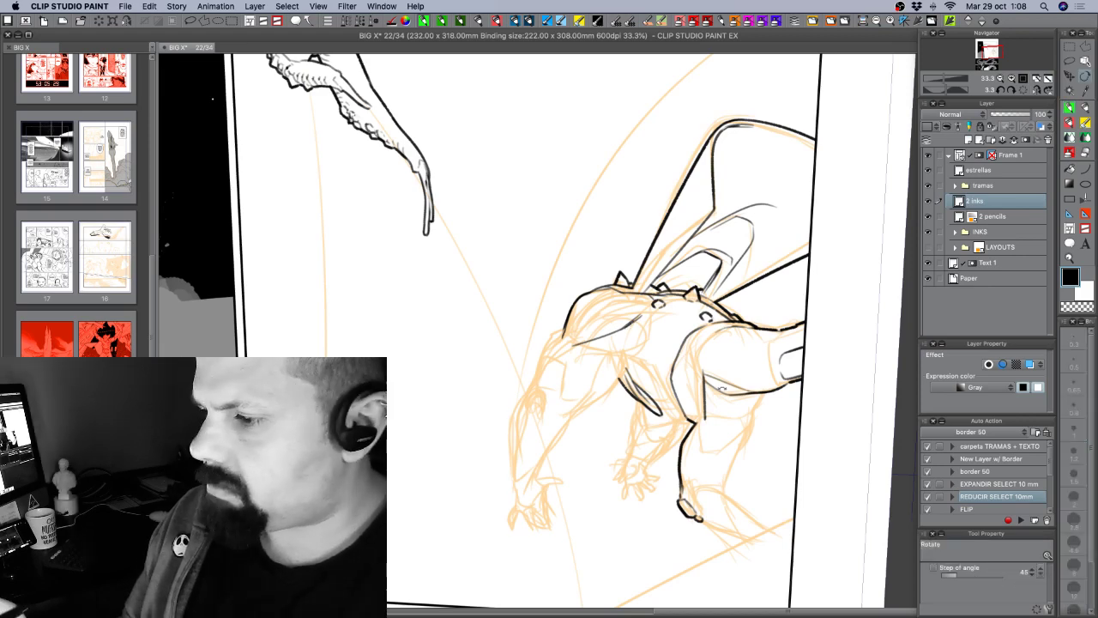
Set the brush size to 1.2 and ink the outer contour of the hanging upper arm, extending down from the shoulder.
mouse_move(720, 381)
mouse_down()
mouse_move(703, 406)
mouse_move(711, 396)
mouse_up()
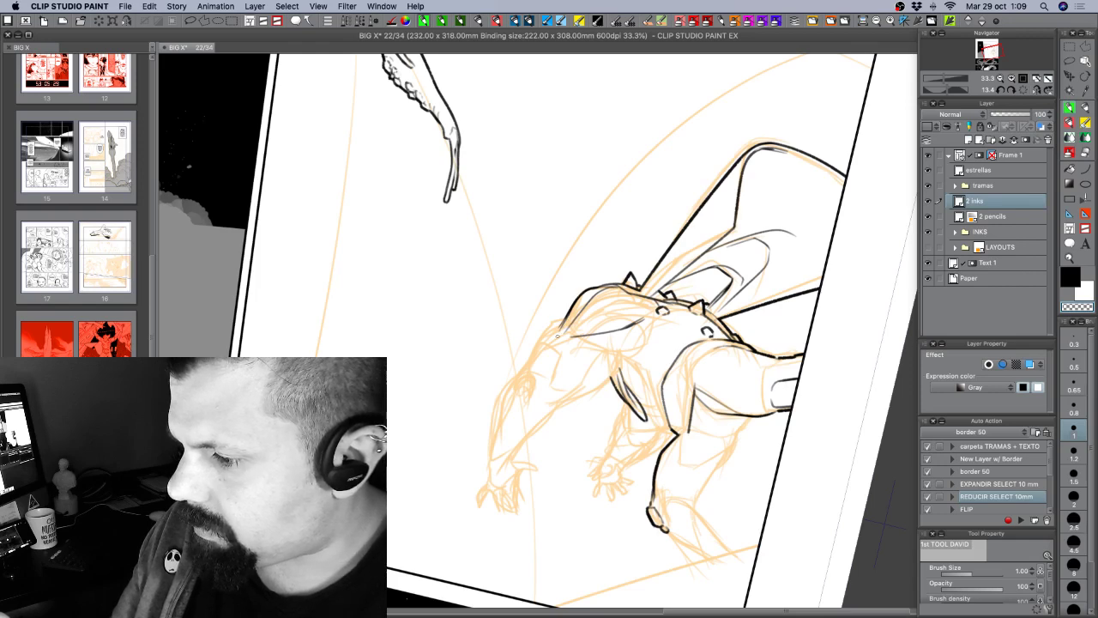
drag(556, 334, 674, 368)
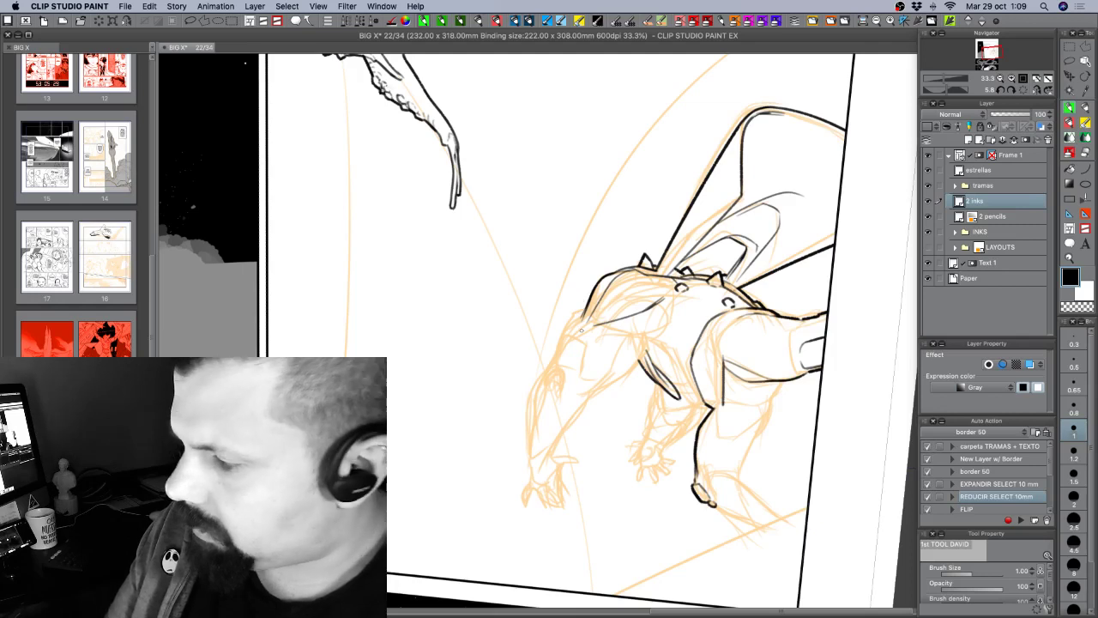
key(bracketright)
drag(753, 420, 781, 399)
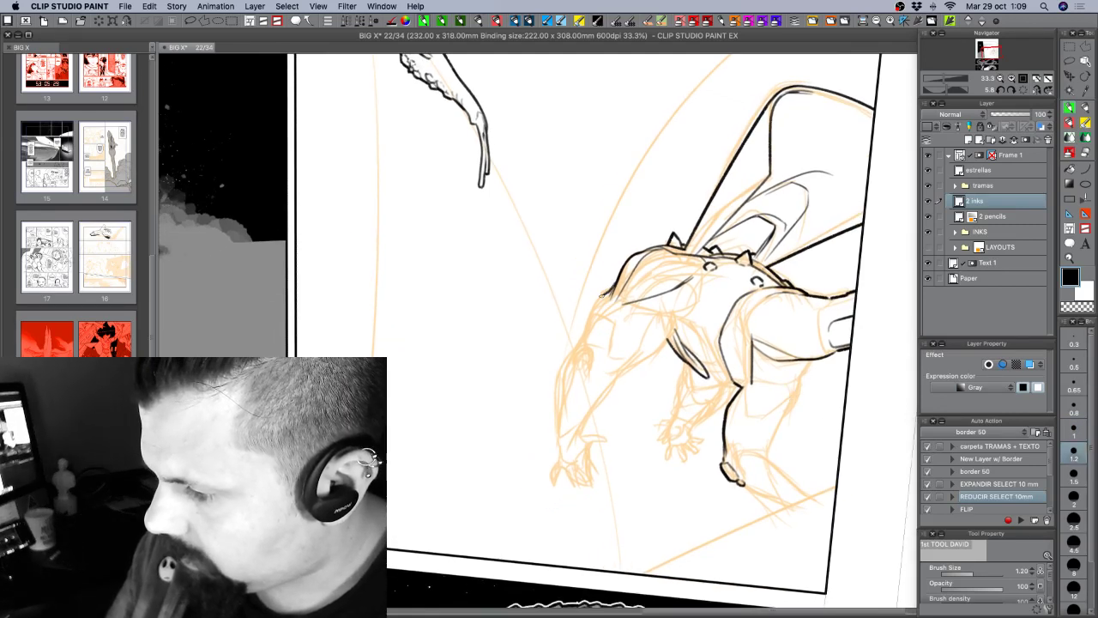
drag(603, 295, 581, 329)
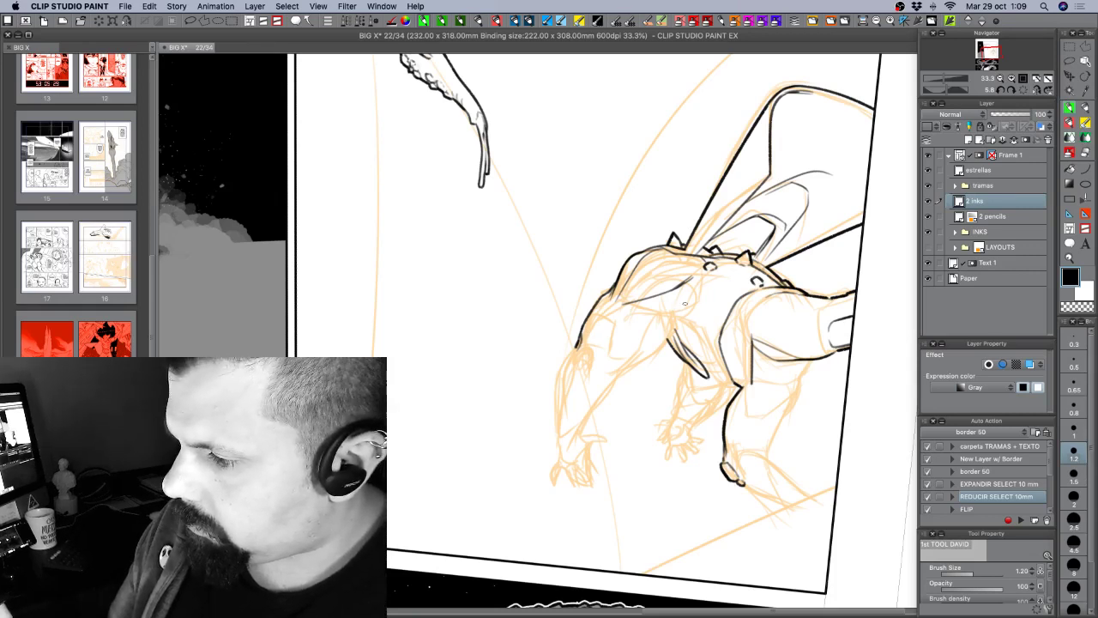
Ink the muscle lines between shoulder and chest and the upper arm's inner contour, switching to transparent colour for corrections.
drag(628, 306, 647, 302)
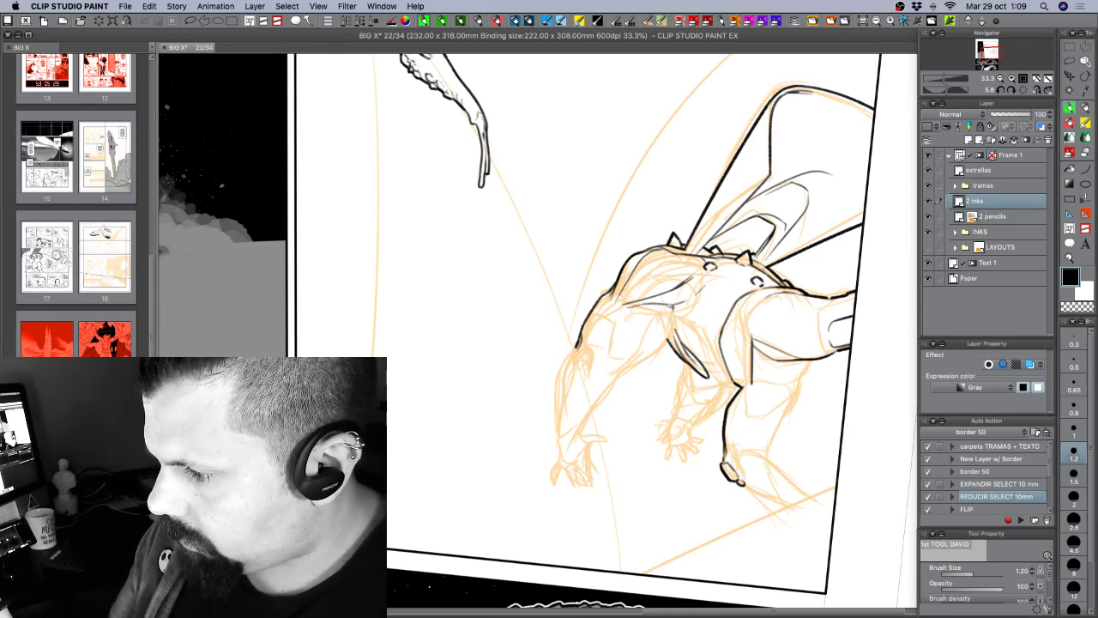
key(c)
key(c)
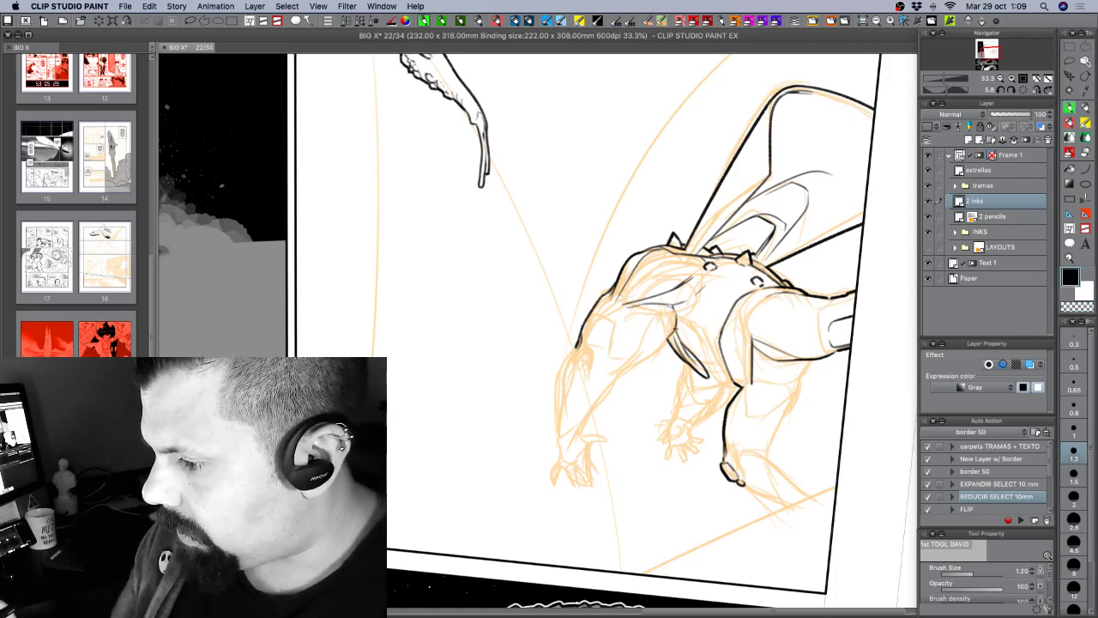
key(c)
key(c)
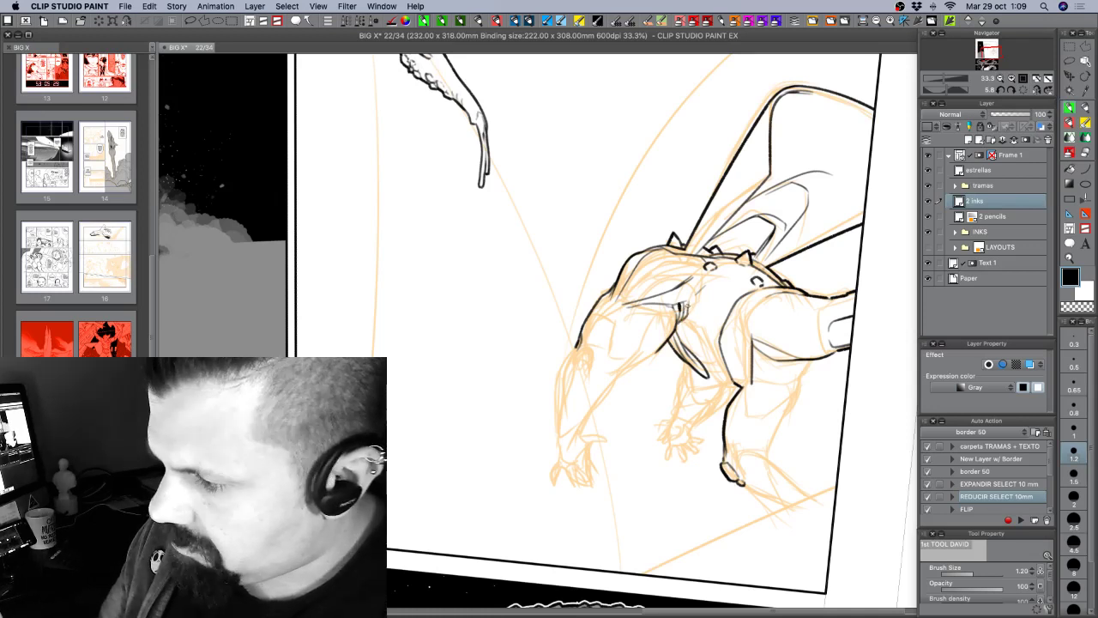
Ink another short hatch mark at the armpit, between the figure's upper arm and chest.
drag(684, 305, 687, 313)
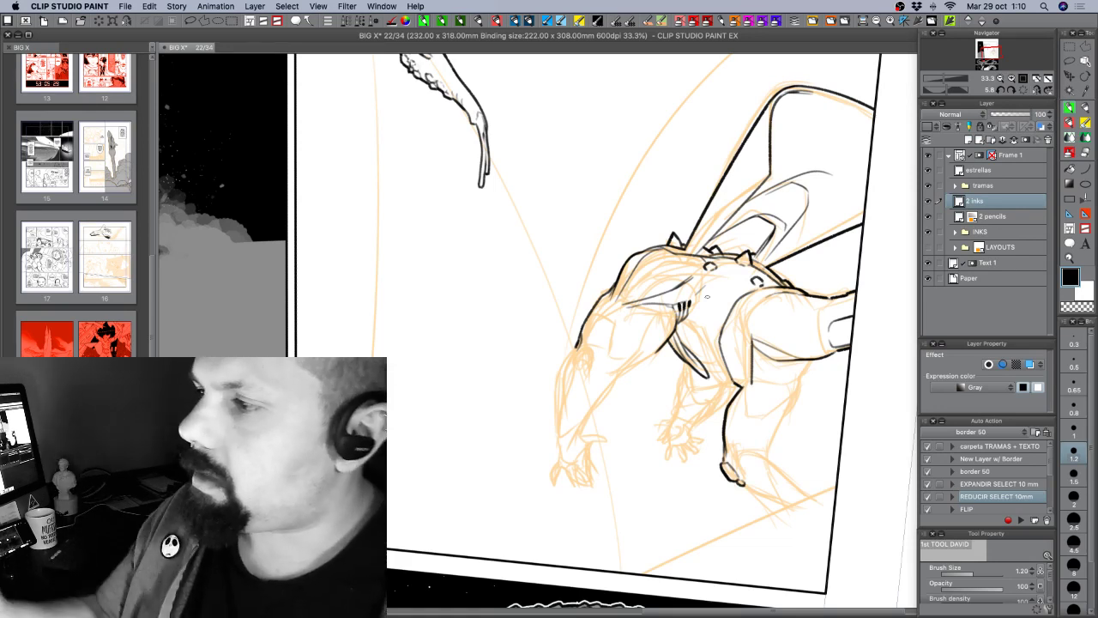
Test the remaches and cremallera brushes with long curved strokes across the blank panel area, the last at size 2.5, undoing each stroke.
click(745, 21)
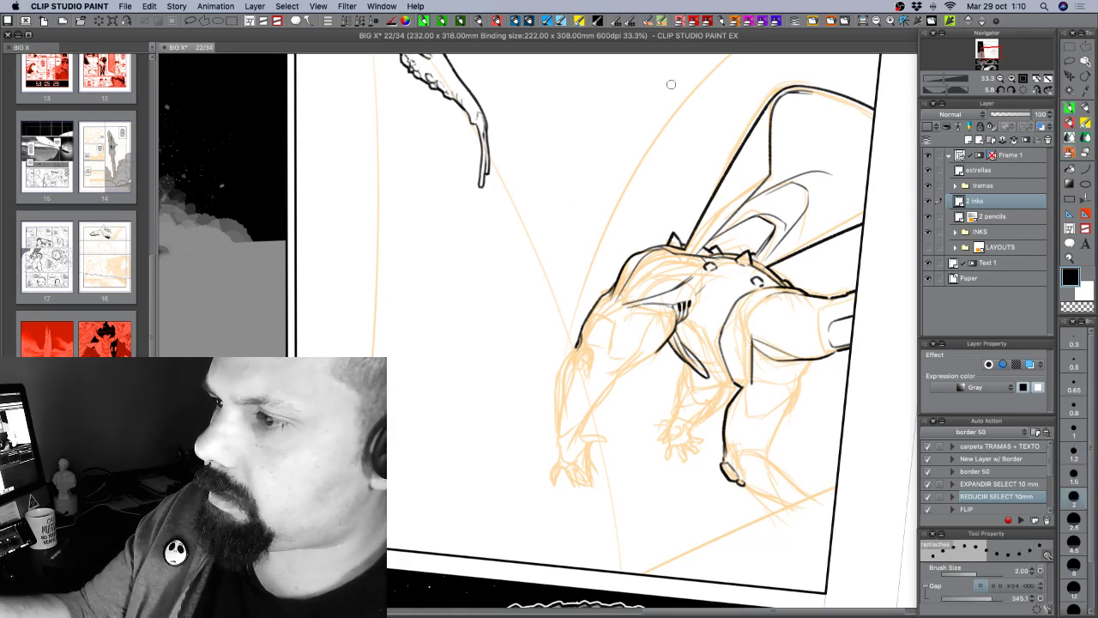
mouse_move(658, 105)
mouse_down()
mouse_move(534, 246)
mouse_move(421, 445)
mouse_up()
key(super+z)
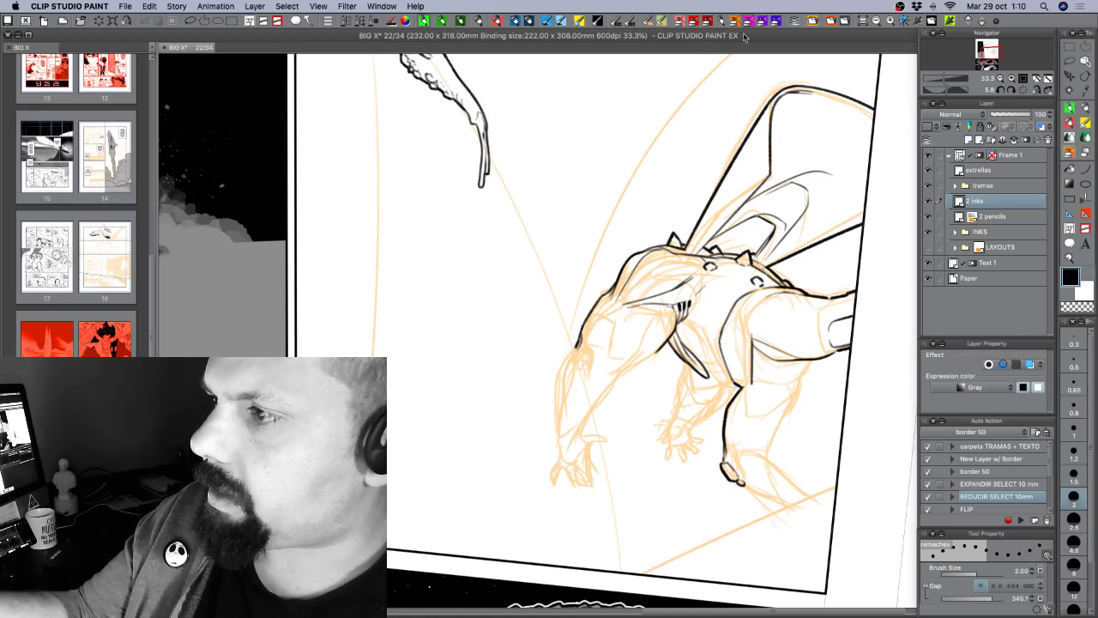
click(747, 23)
mouse_move(673, 113)
mouse_down()
mouse_move(505, 293)
mouse_move(390, 463)
mouse_up()
key(super+z)
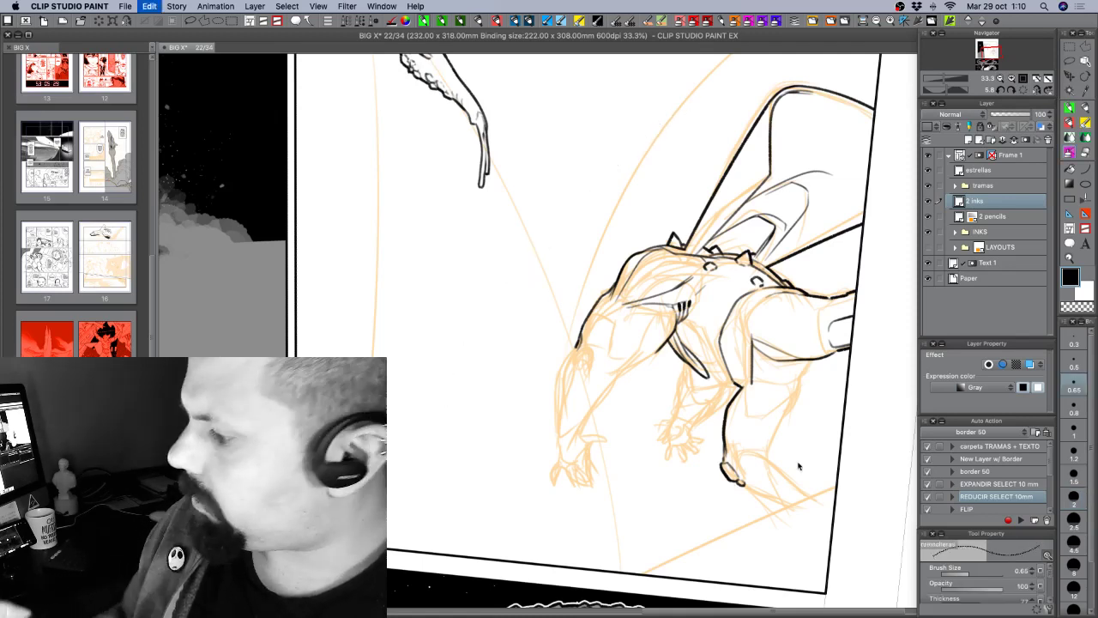
click(1079, 521)
mouse_move(609, 132)
mouse_down()
mouse_move(517, 232)
mouse_move(388, 467)
mouse_up()
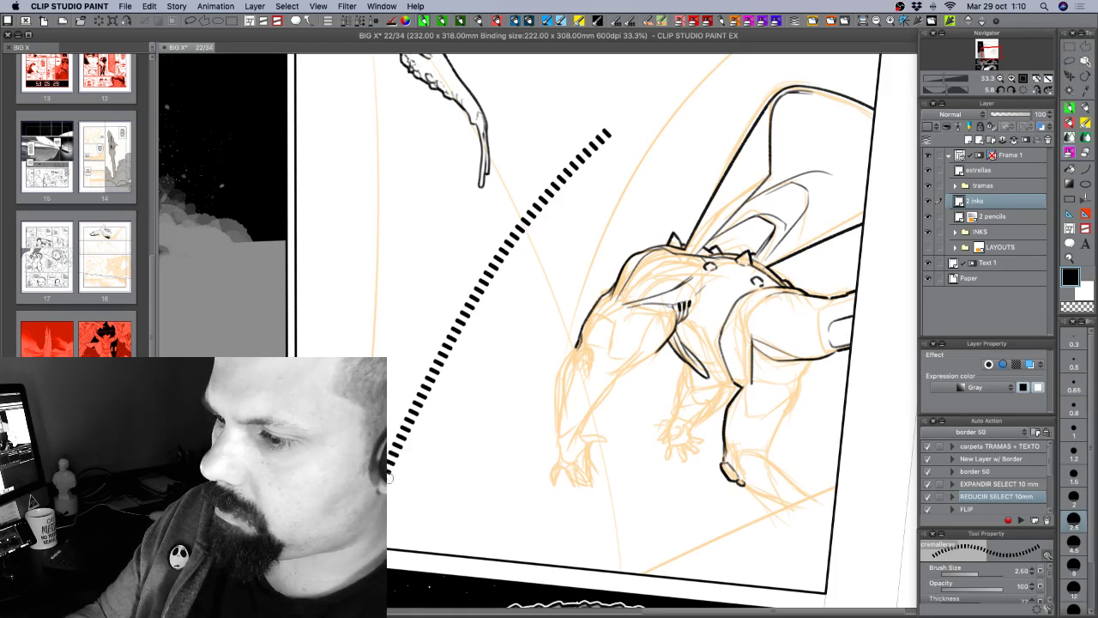
key(super+z)
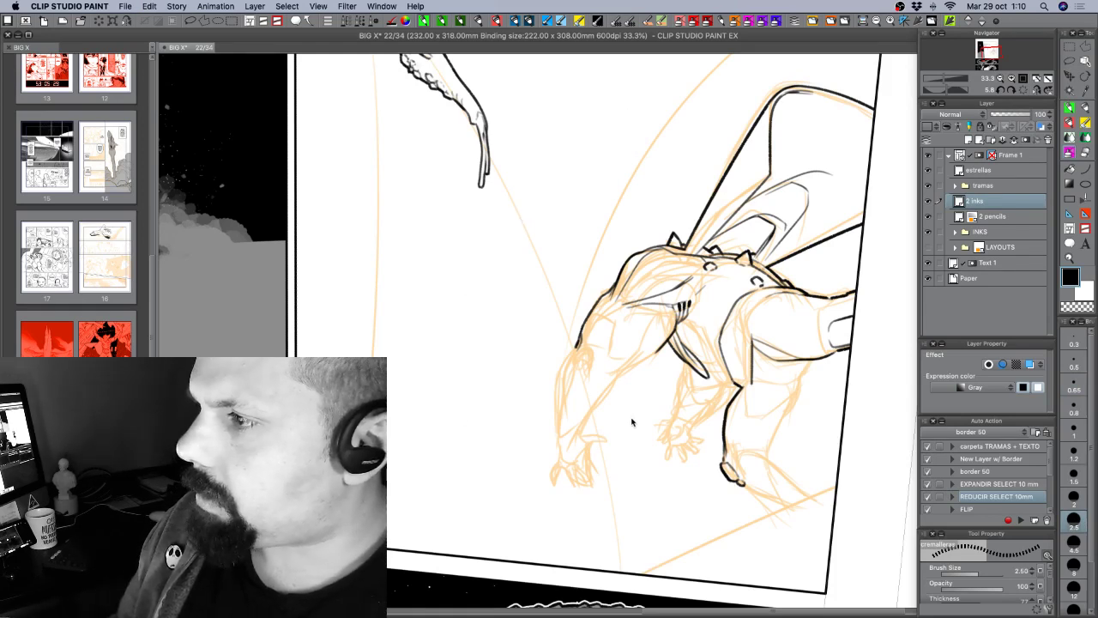
Ink the outer and upper edges of the elbow with 1st TOOL DAVID at size 1.2, alternating with transparent colour for corrections.
click(1070, 109)
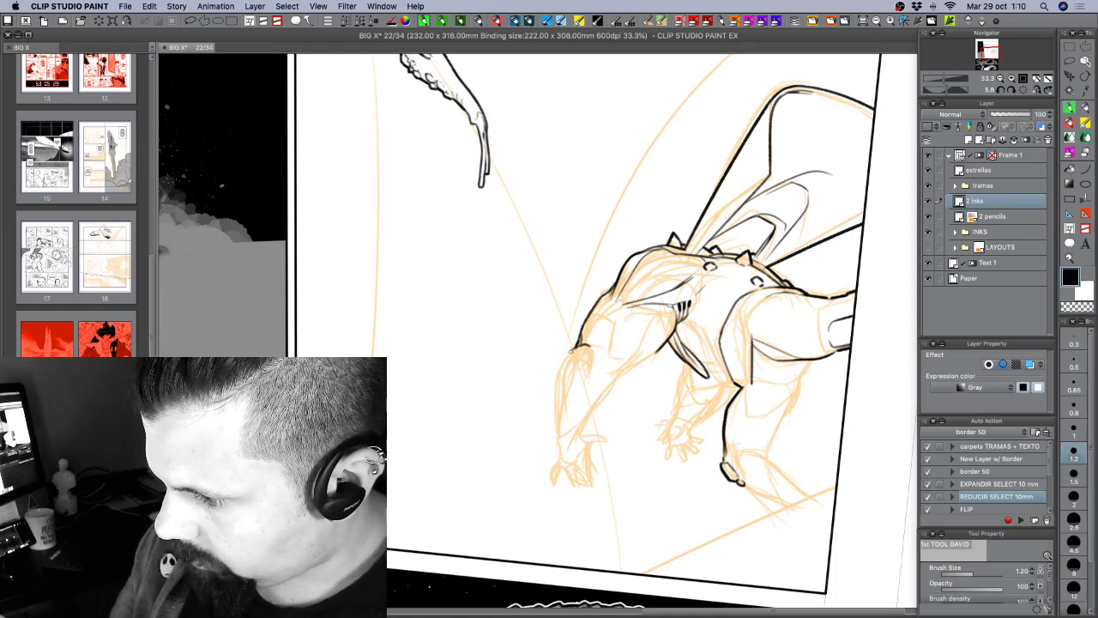
drag(574, 348, 565, 361)
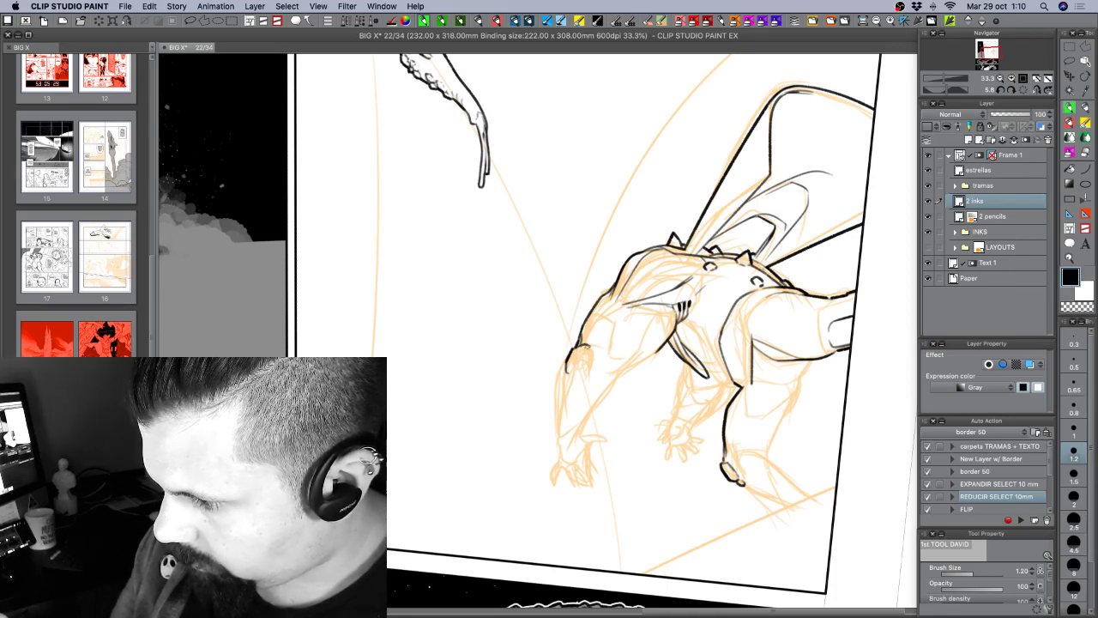
key(c)
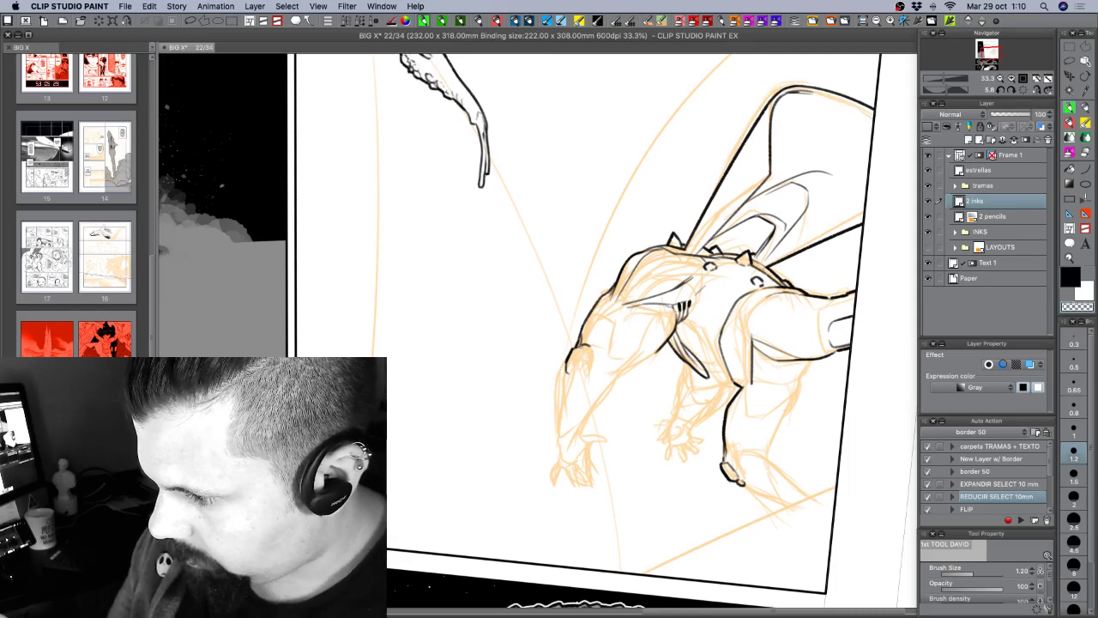
key(c)
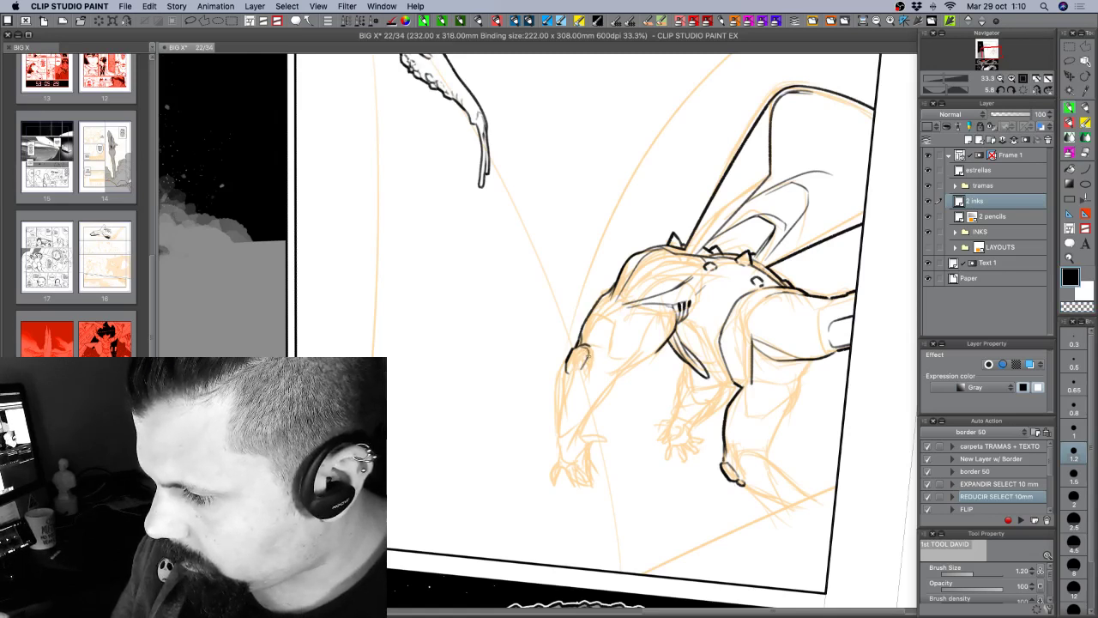
key(c)
key(c)
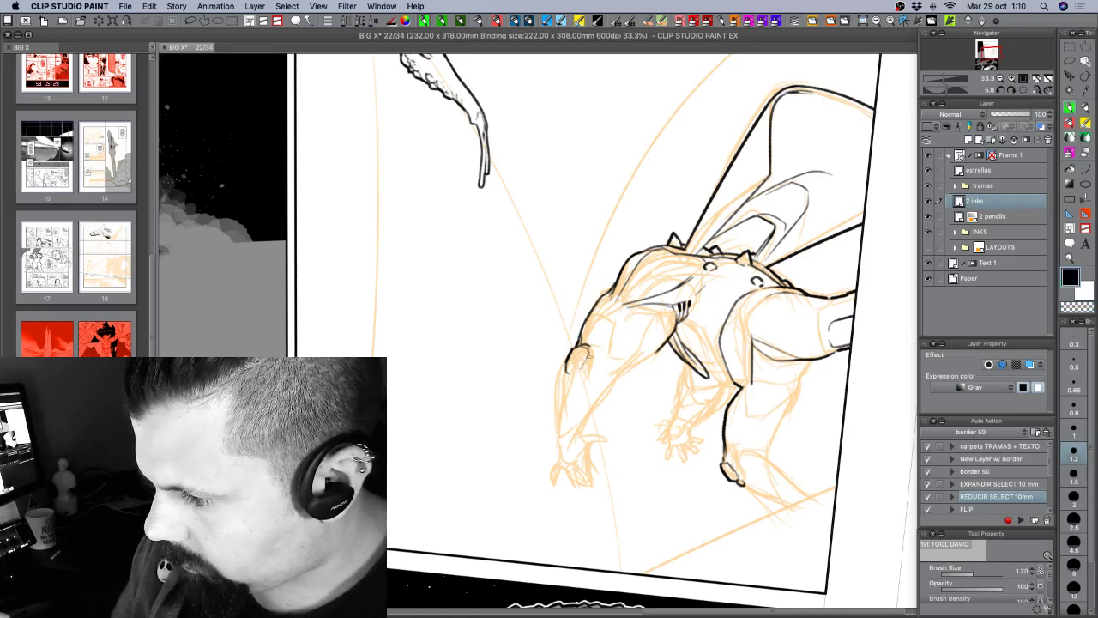
key(c)
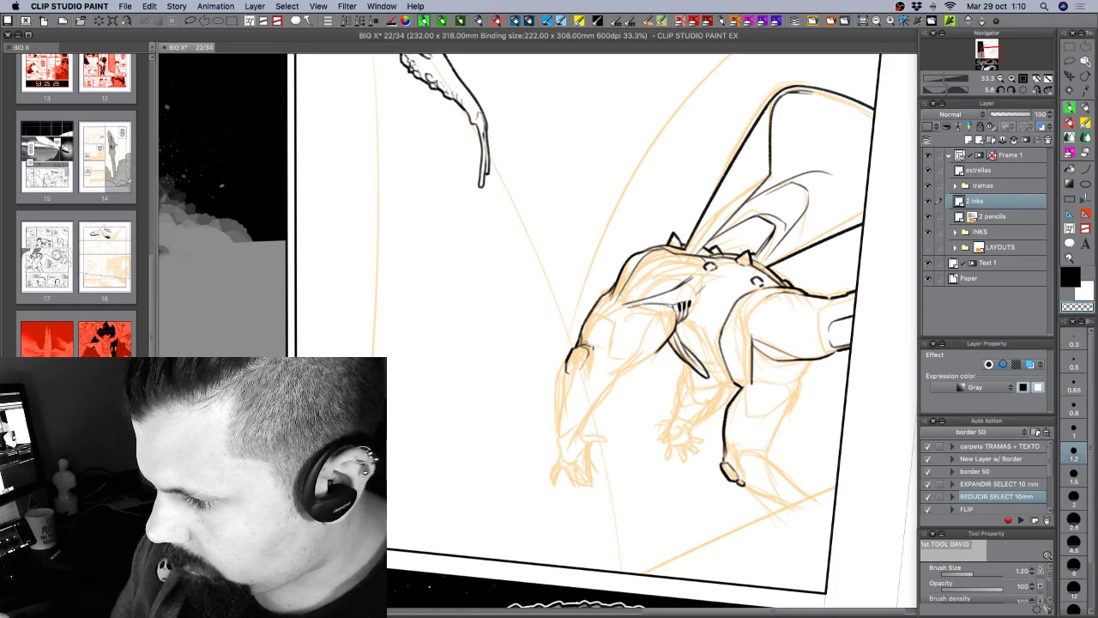
key(c)
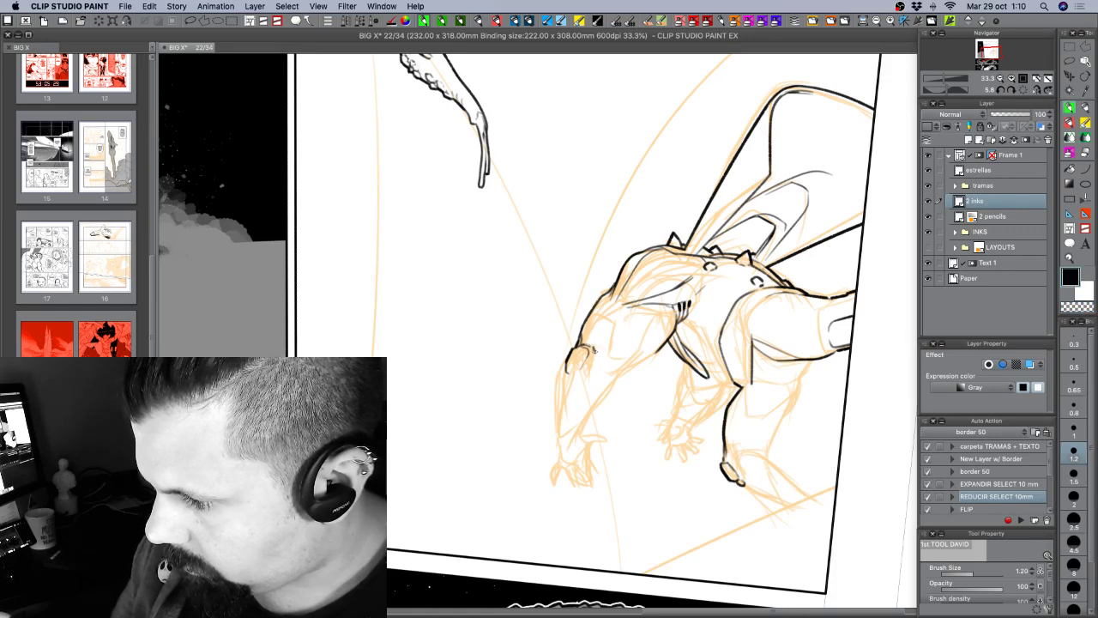
key(c)
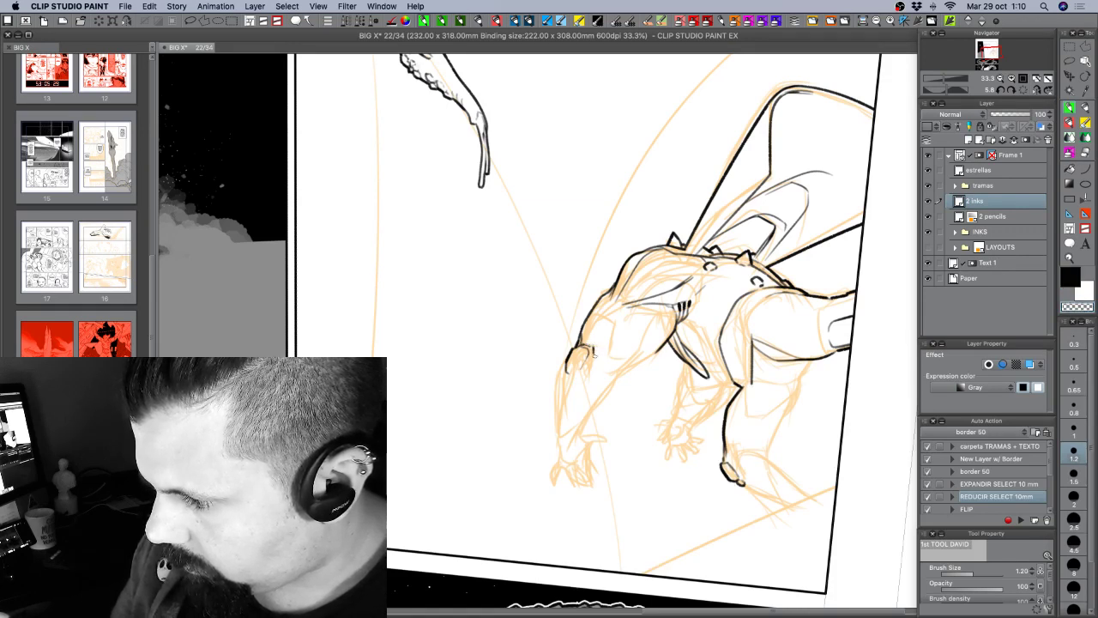
key(c)
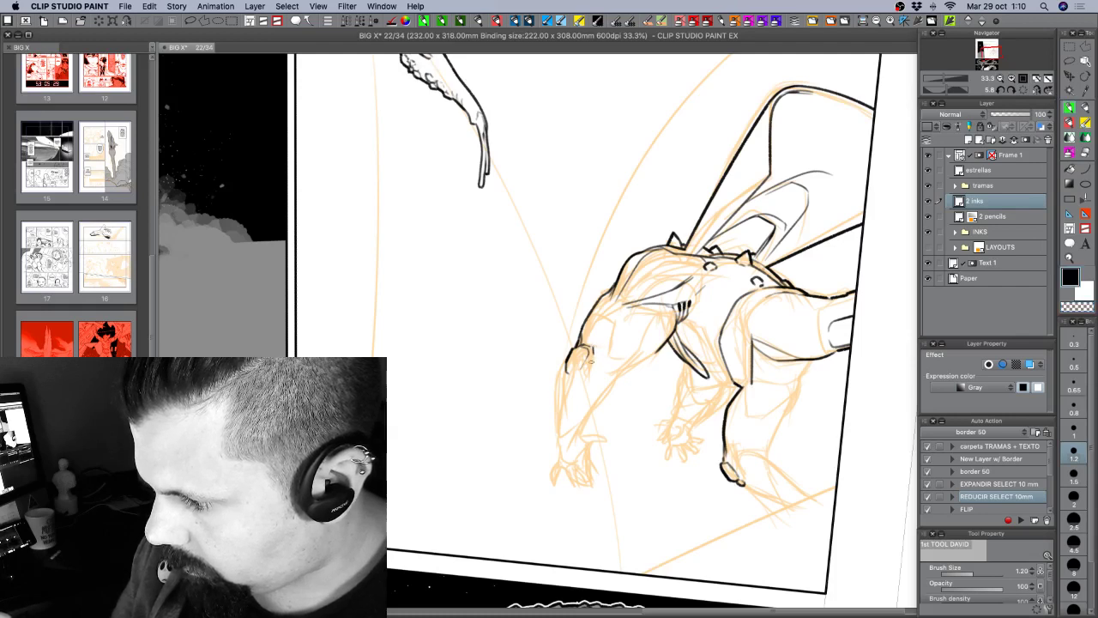
Ink the remaining edges of the elbow outline and the small crease beneath it, refining with transparent colour.
drag(590, 369, 583, 355)
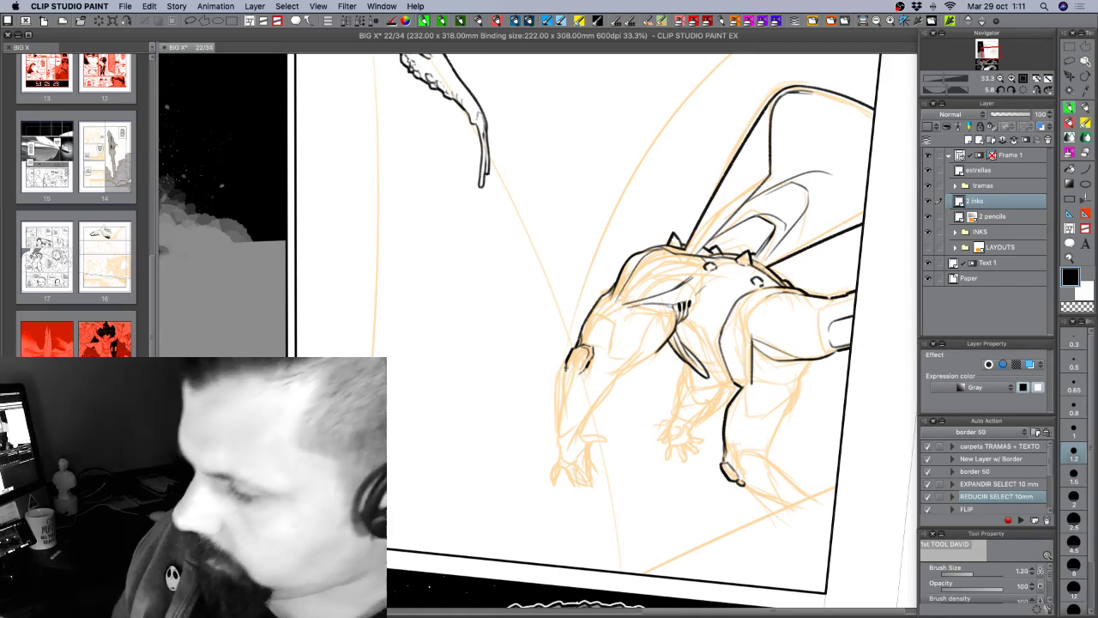
drag(565, 372, 580, 370)
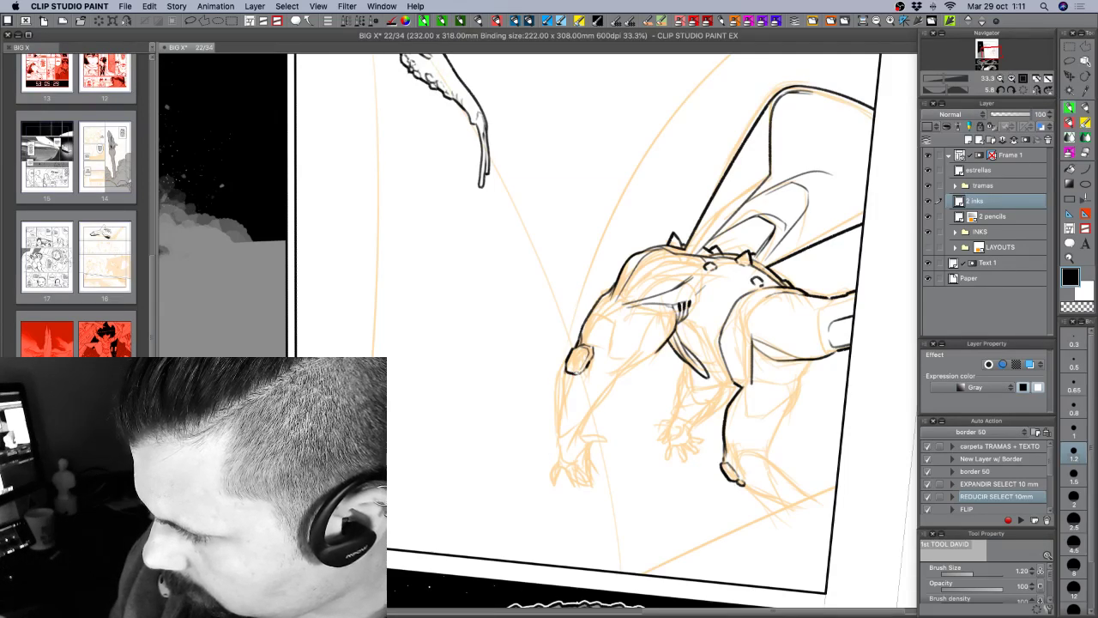
key(c)
key(c)
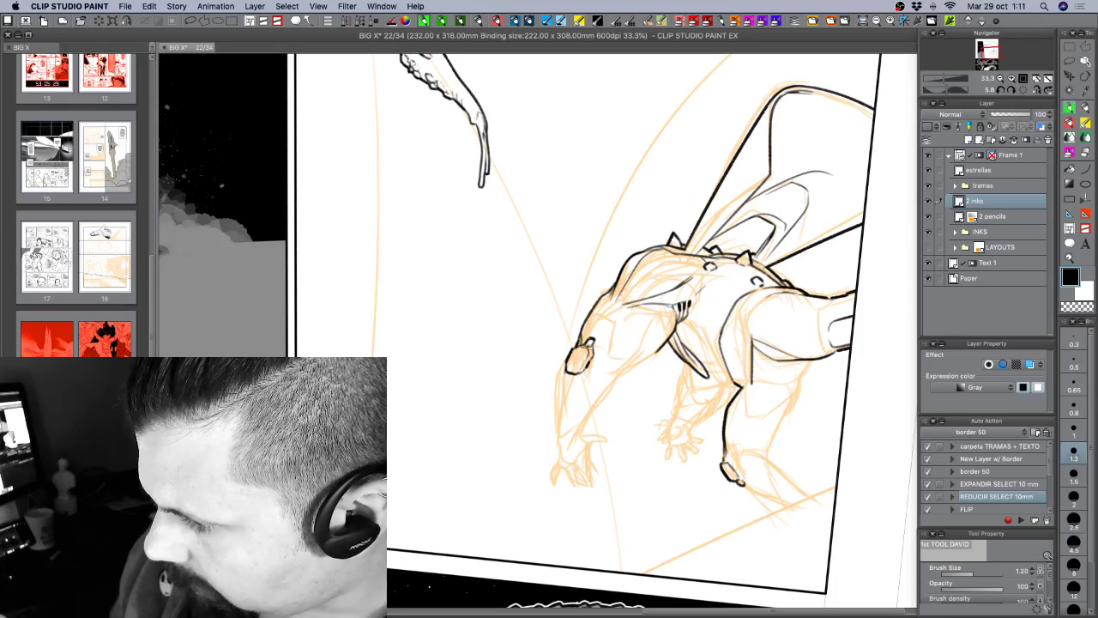
key(c)
key(c)
key(c)
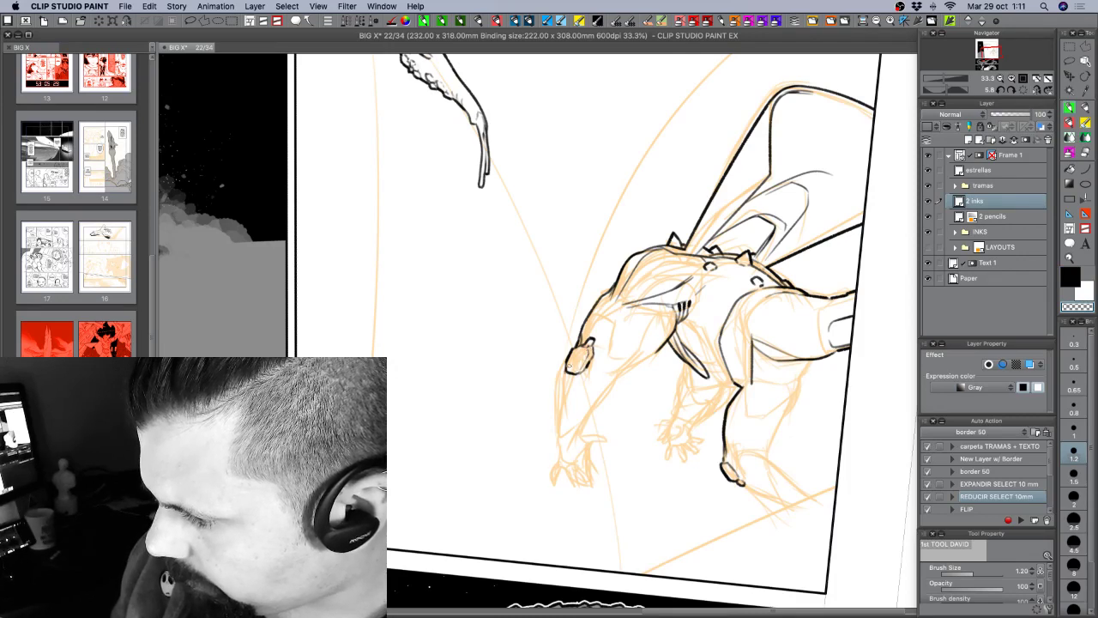
key(c)
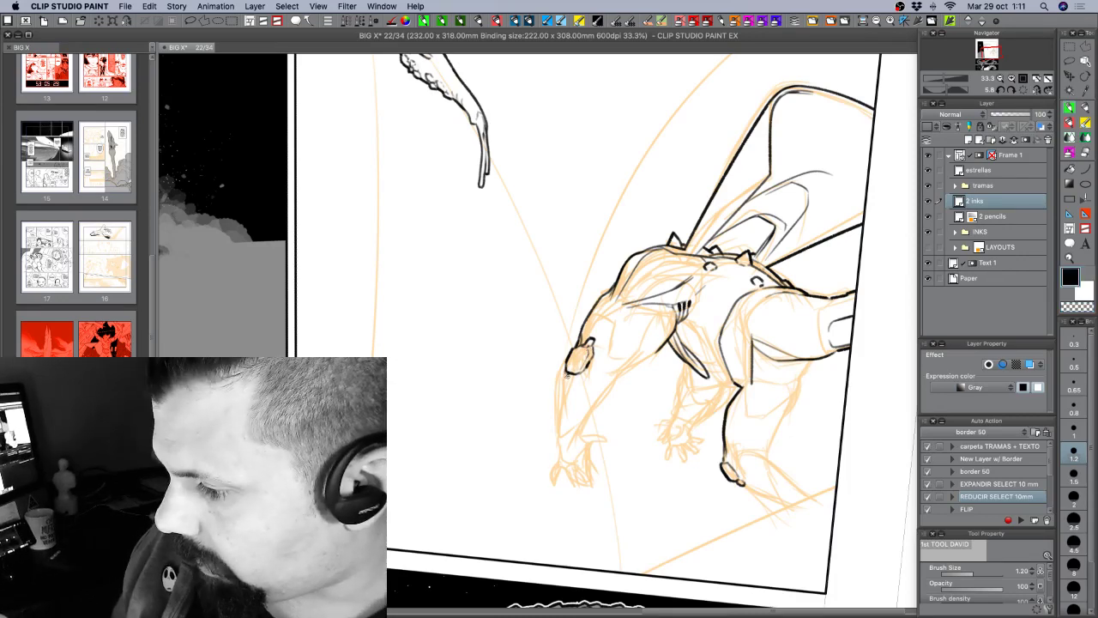
drag(568, 370, 564, 381)
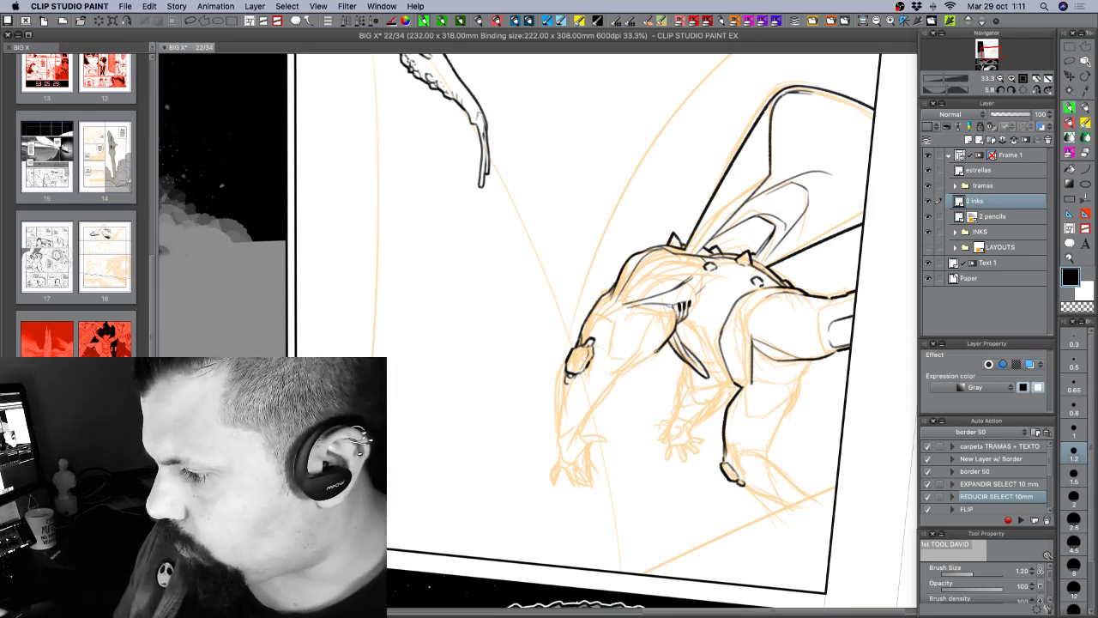
Ink the lower contour of the upper arm and both forearm contours down to the wrist, redoing the outer forearm stroke.
drag(673, 334, 622, 370)
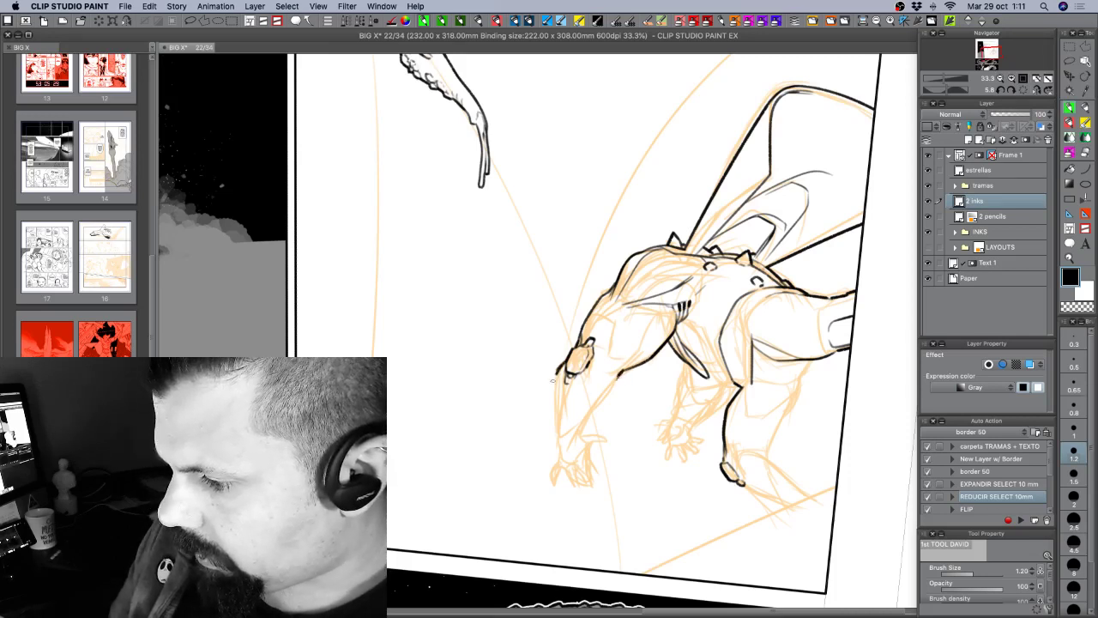
drag(564, 369, 550, 392)
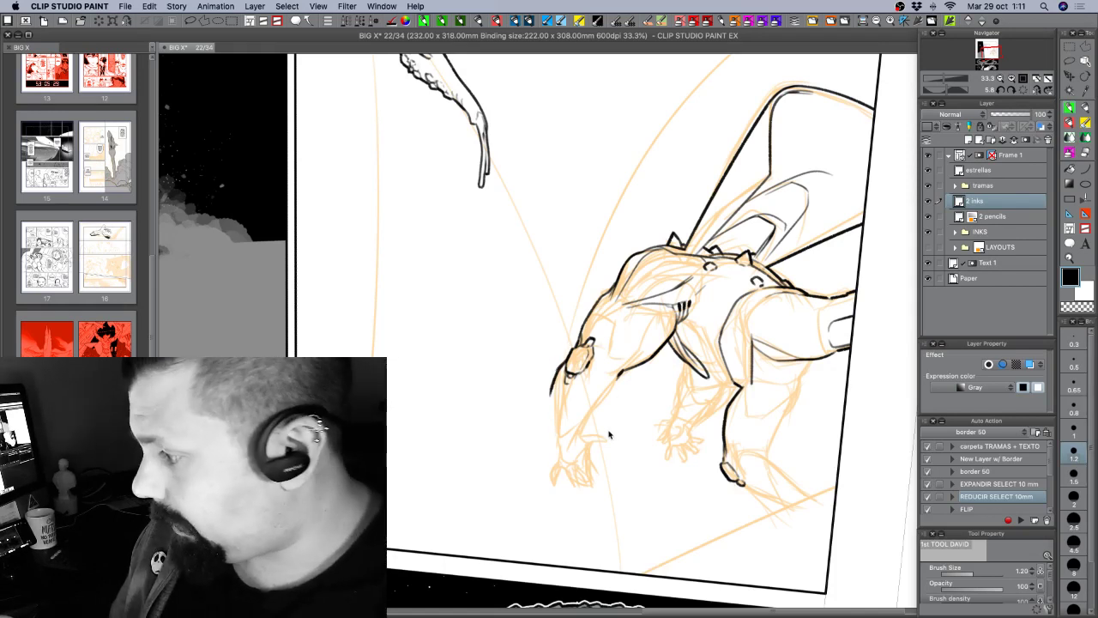
key(super+z)
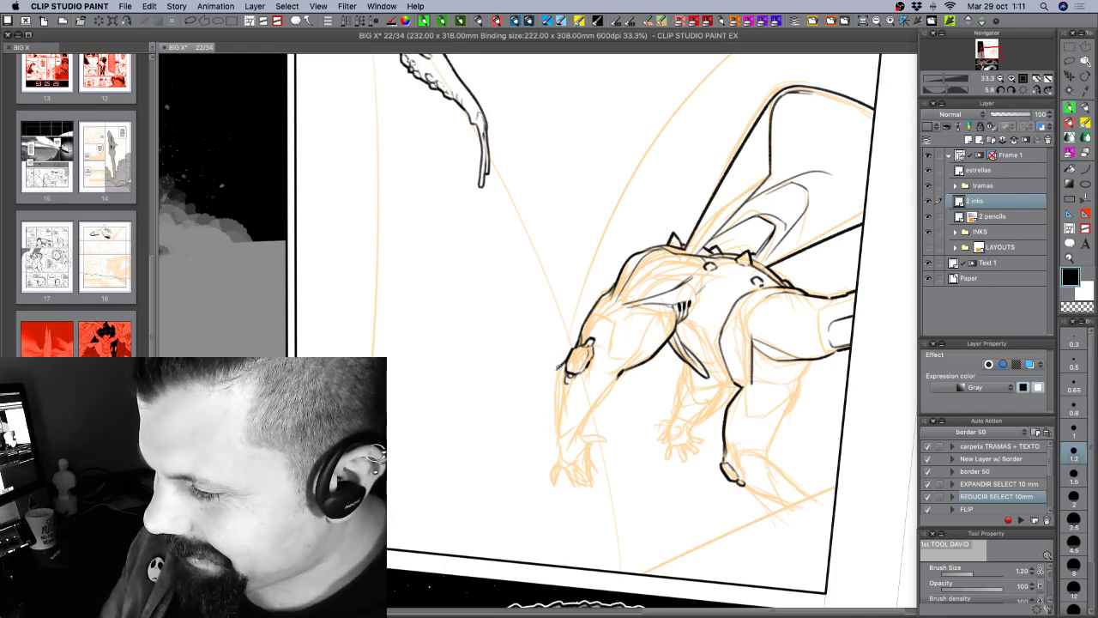
drag(561, 366, 558, 430)
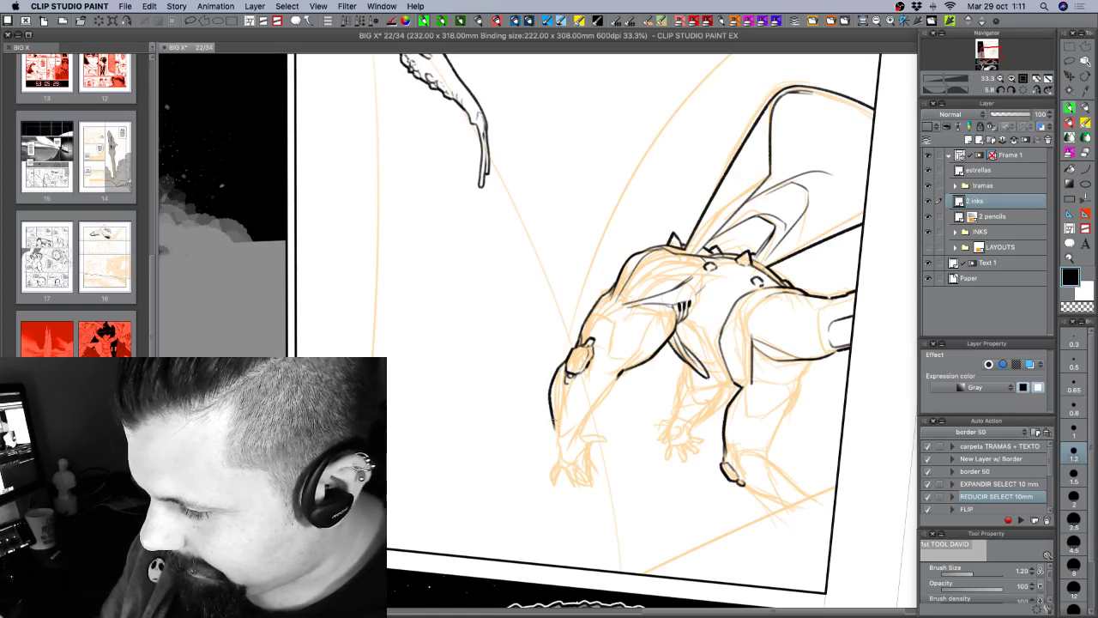
key(super+z)
drag(558, 367, 555, 448)
drag(619, 374, 578, 445)
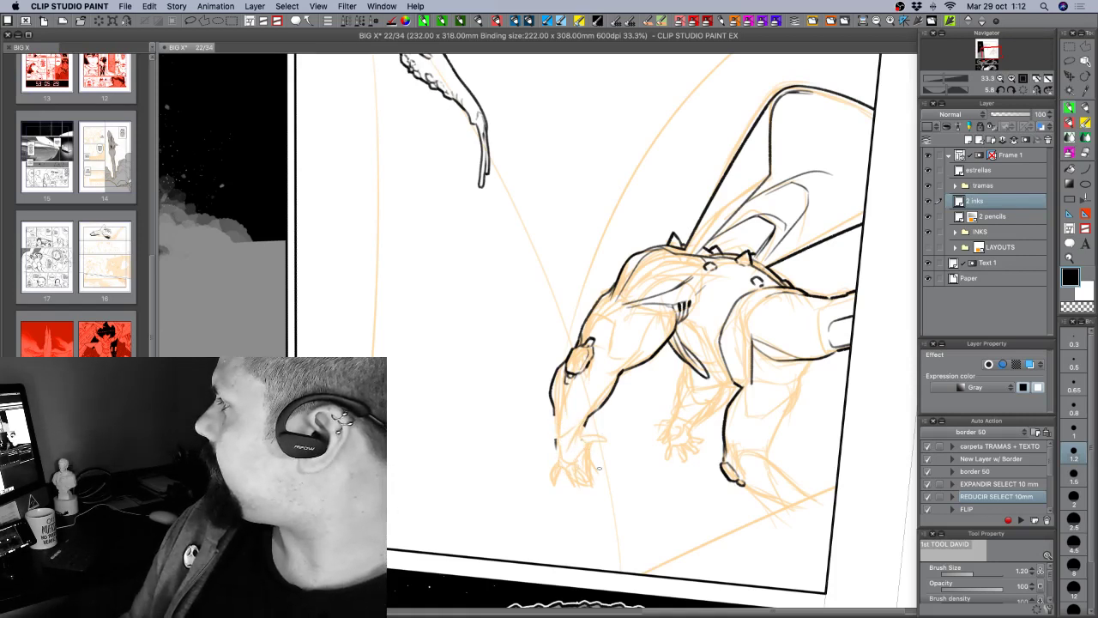
Rotate the canvas and ink the curved line across the wrist and its corner near the hand, using transparent colour for corrections.
key(shift+space)
drag(524, 439, 582, 469)
key(b)
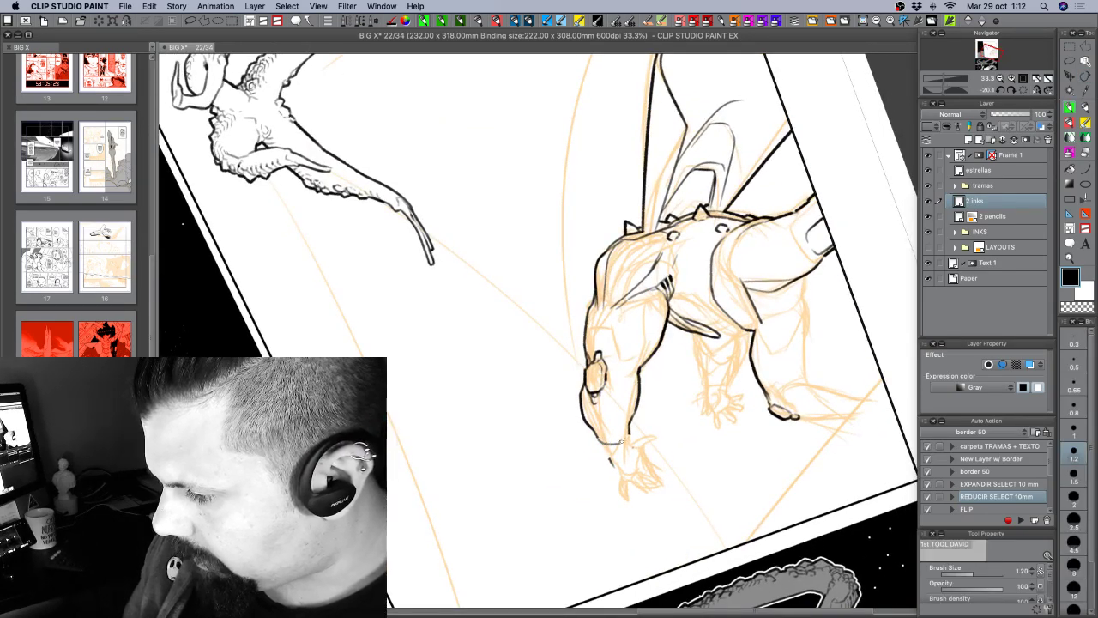
key(c)
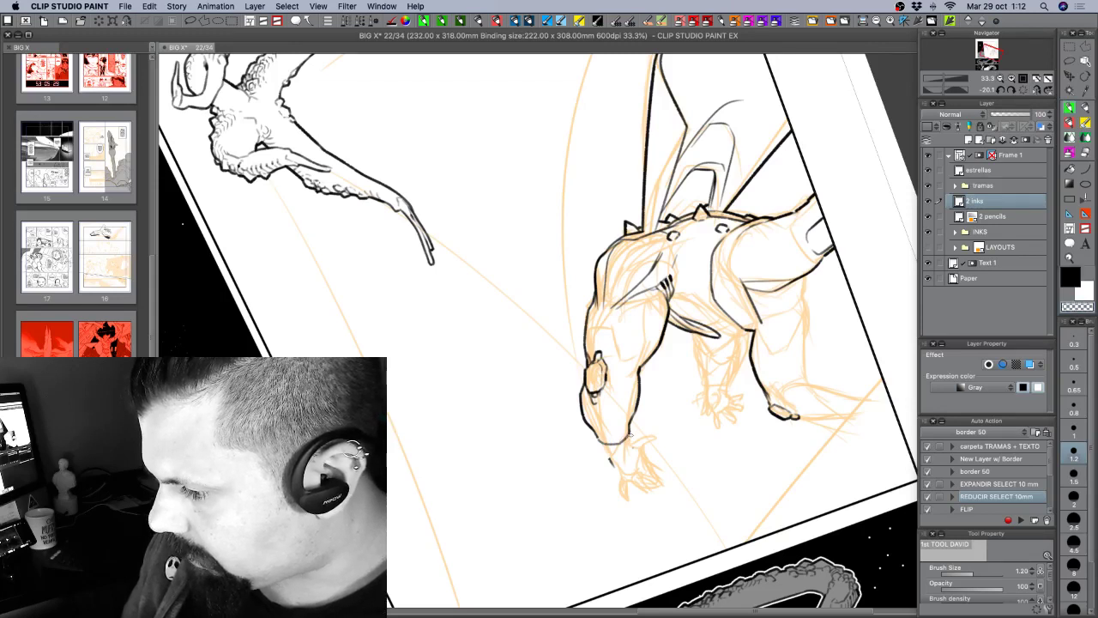
drag(631, 435, 625, 443)
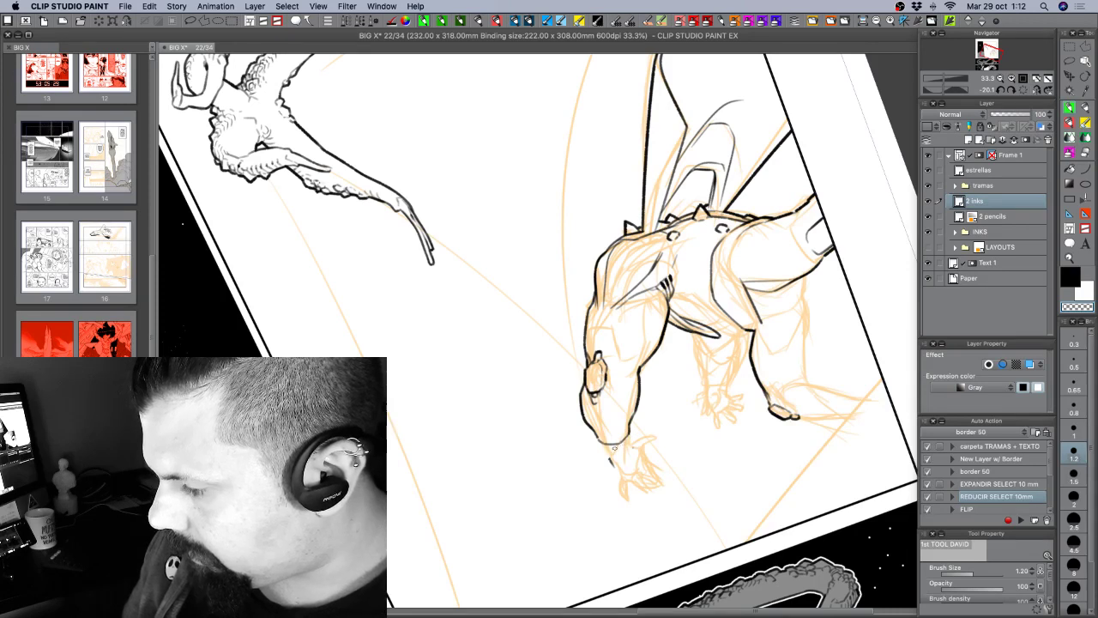
key(c)
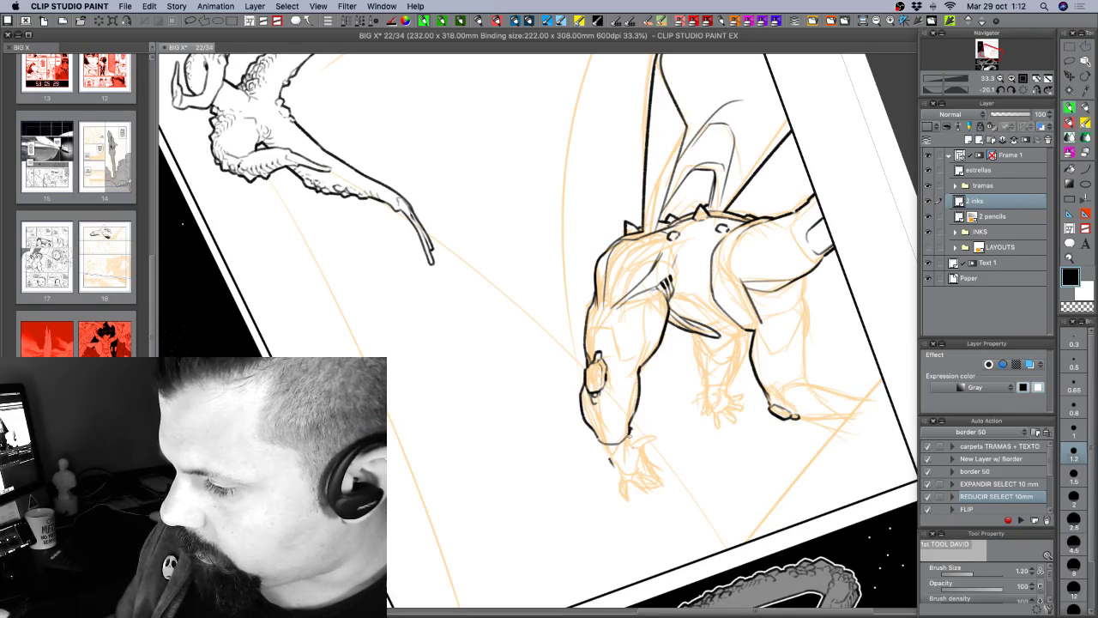
key(c)
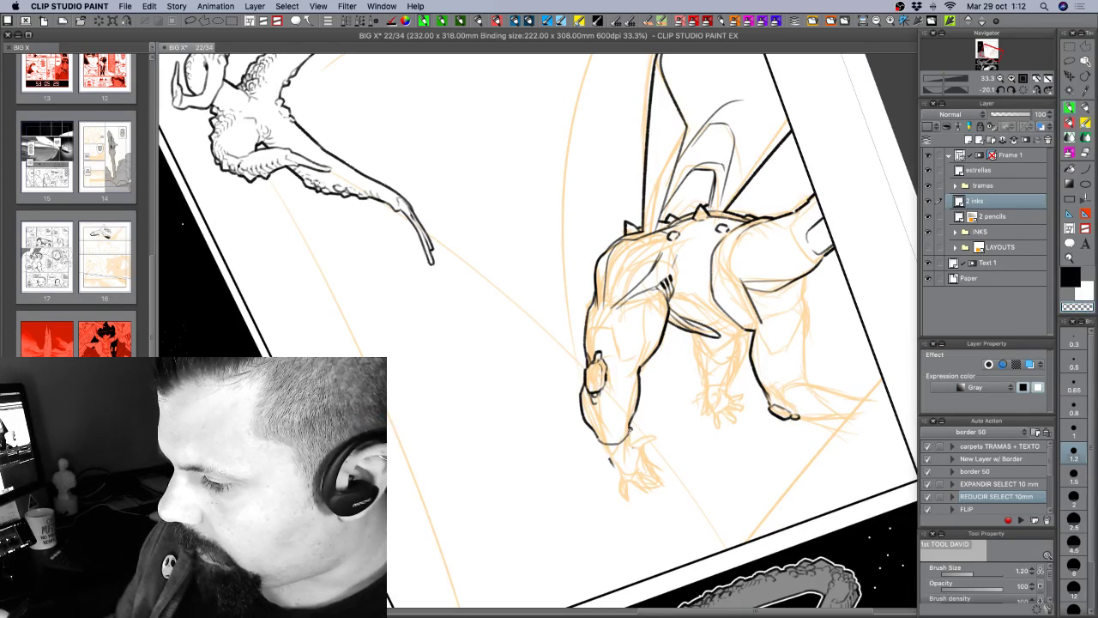
key(c)
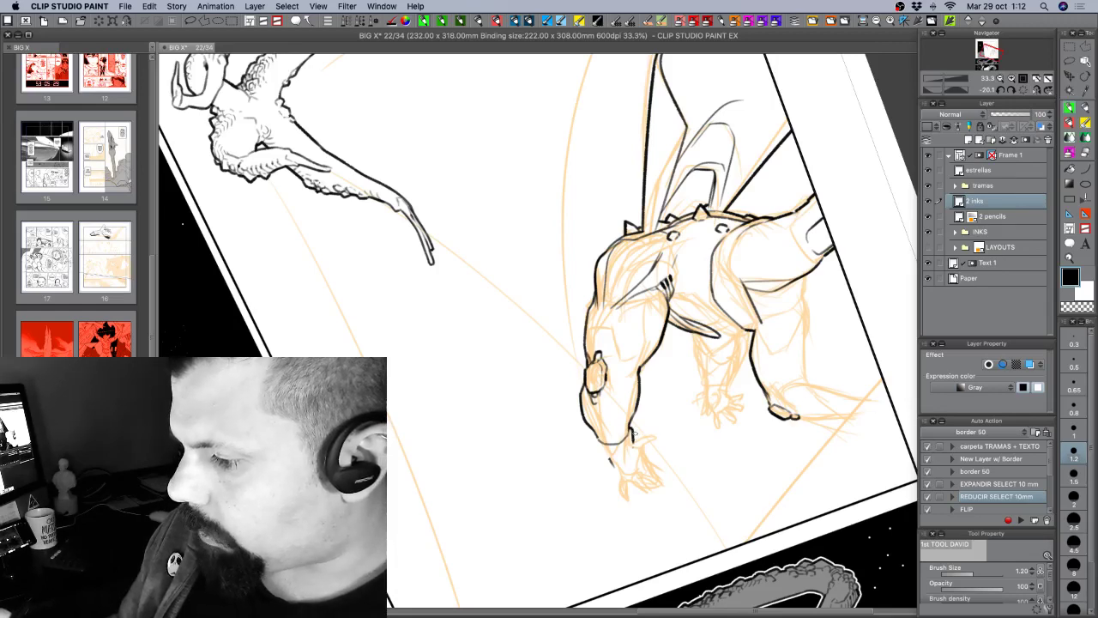
Rotate the canvas back the other way and ink the outer wrist contour down to the base of the hand.
mouse_move(631, 428)
mouse_down()
mouse_move(633, 444)
mouse_move(610, 454)
mouse_move(537, 425)
mouse_up()
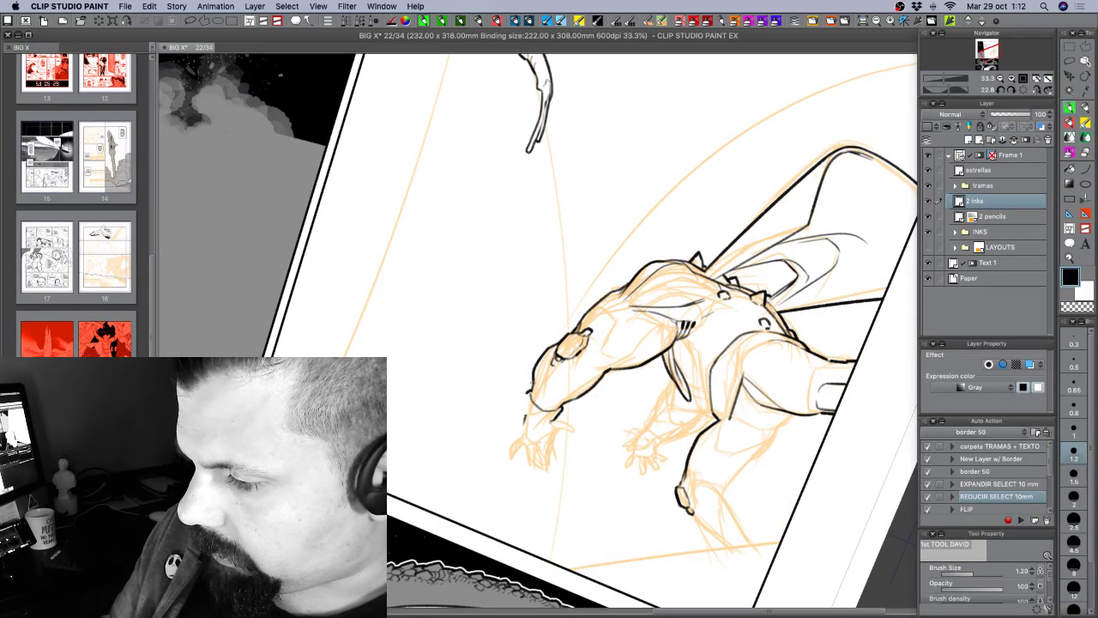
drag(527, 393, 524, 426)
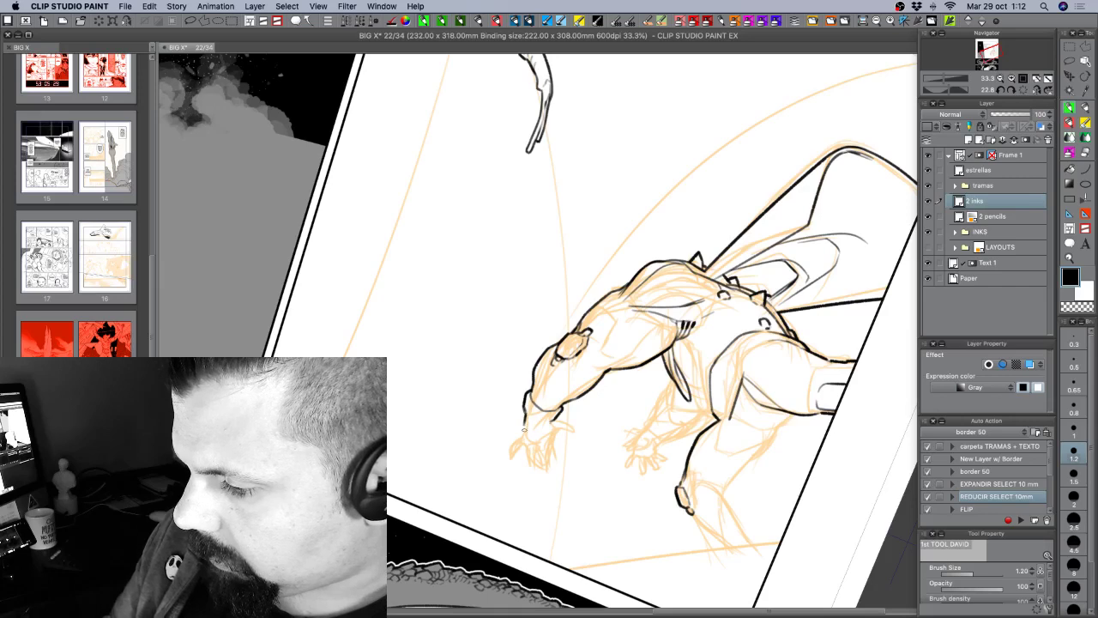
key(c)
key(c)
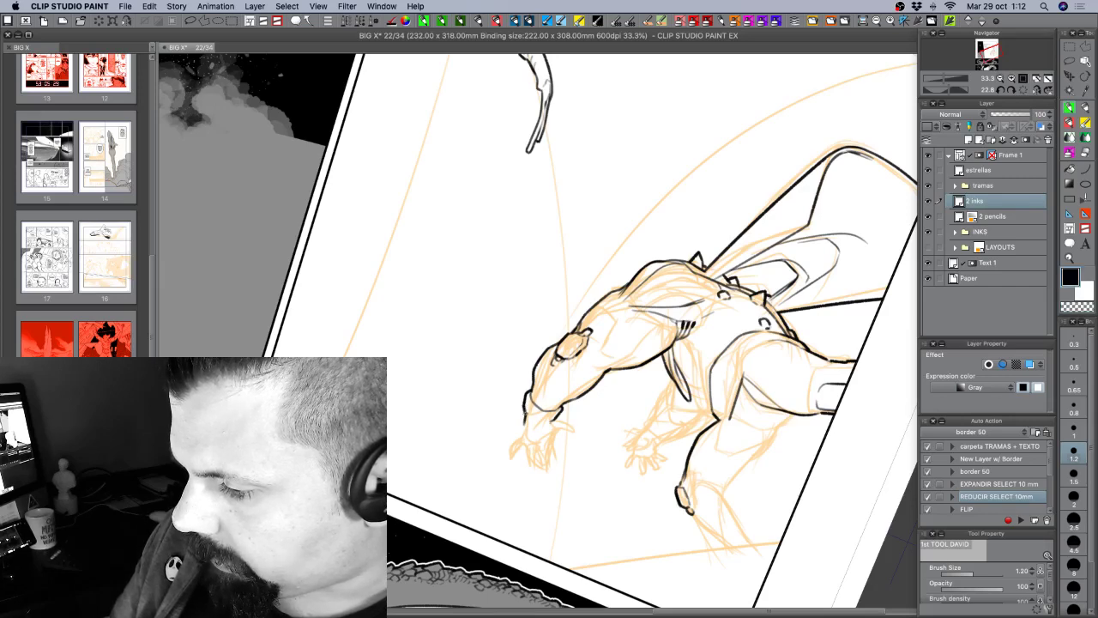
Rotate the canvas and ink the outer edge of the near wrist towards the base of the hand.
key(c)
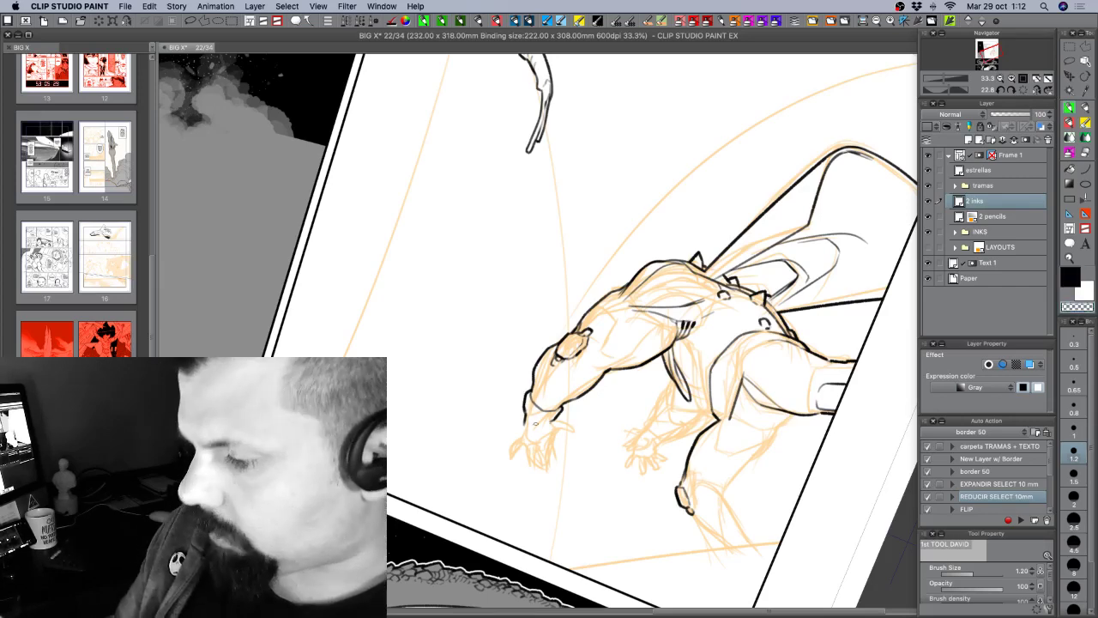
key(shift+space)
drag(524, 187, 460, 266)
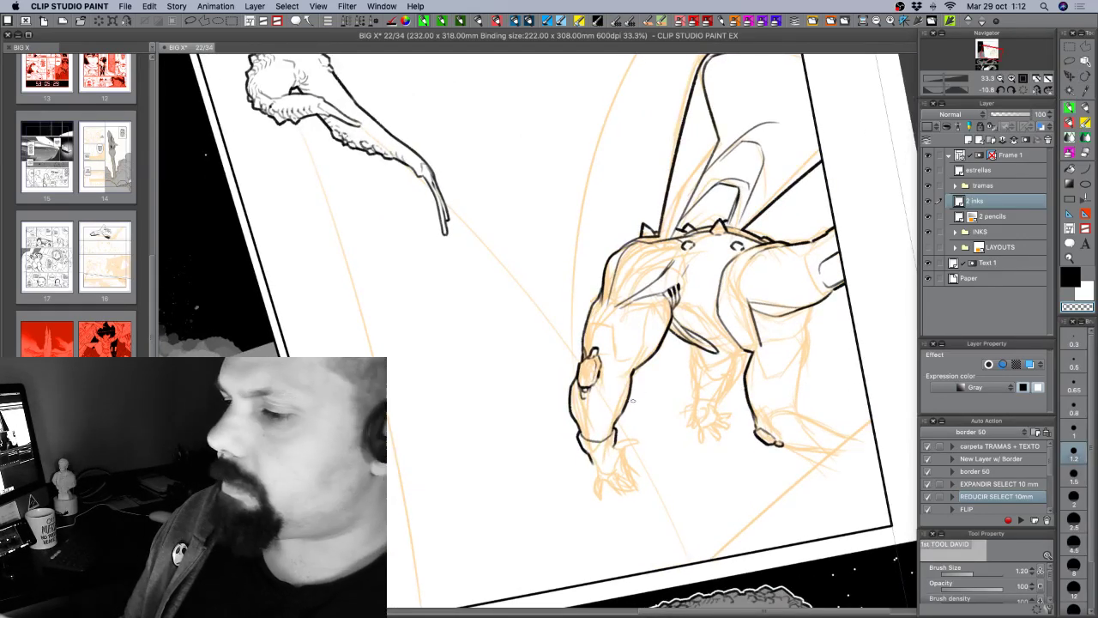
key(space)
drag(638, 410, 673, 378)
key(shift+space)
drag(742, 382, 761, 314)
drag(647, 400, 677, 405)
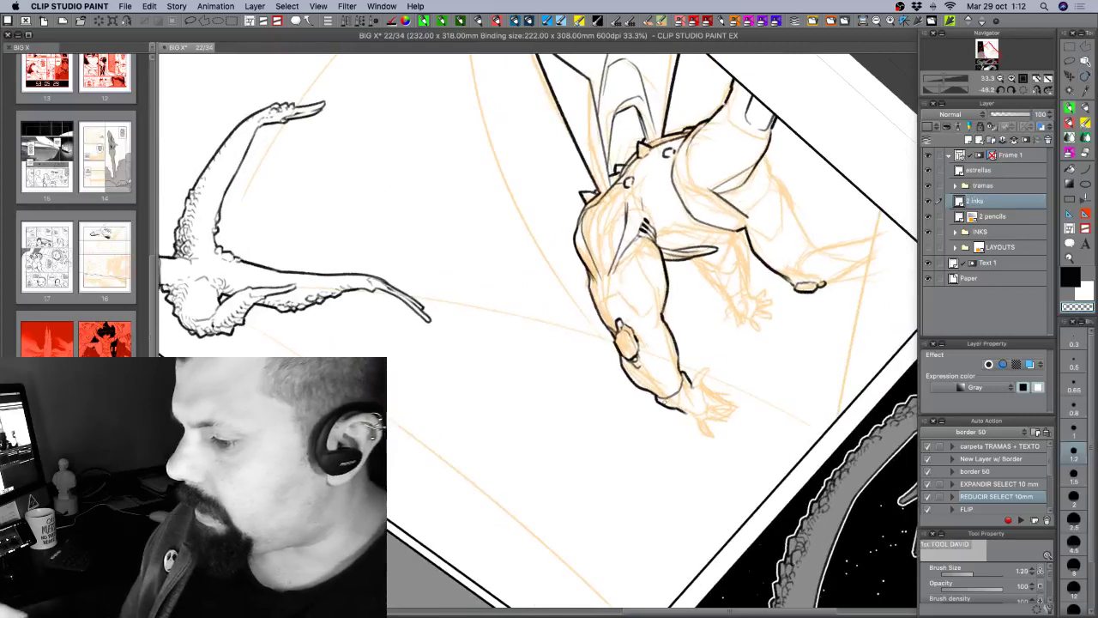
Refine the line across the near wrist, alternating black ink with transparent colour for corrections.
key(c)
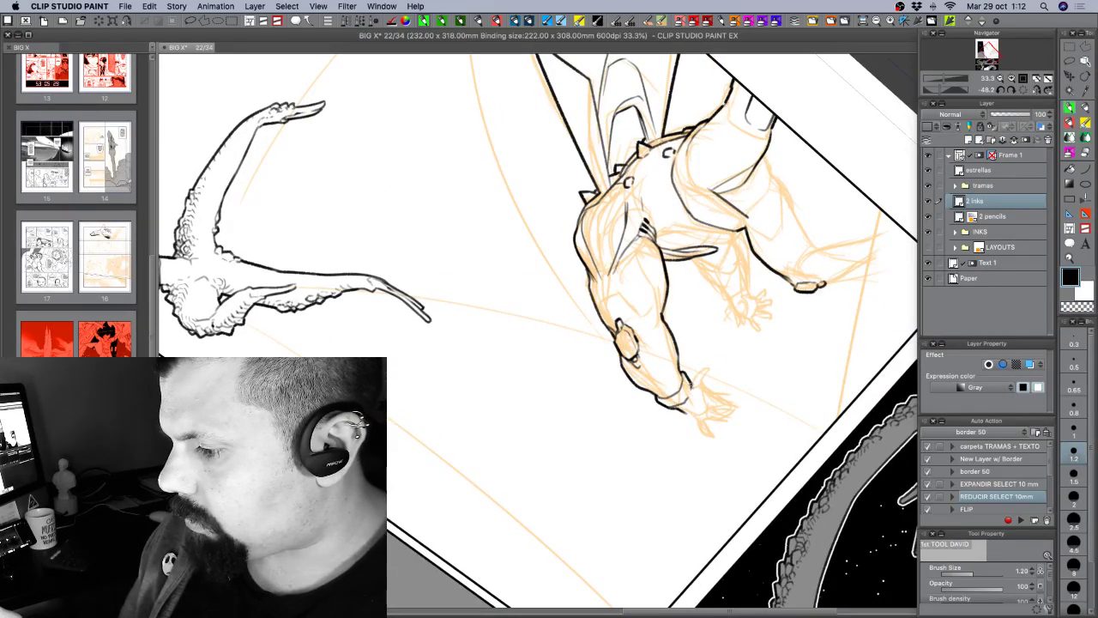
key(c)
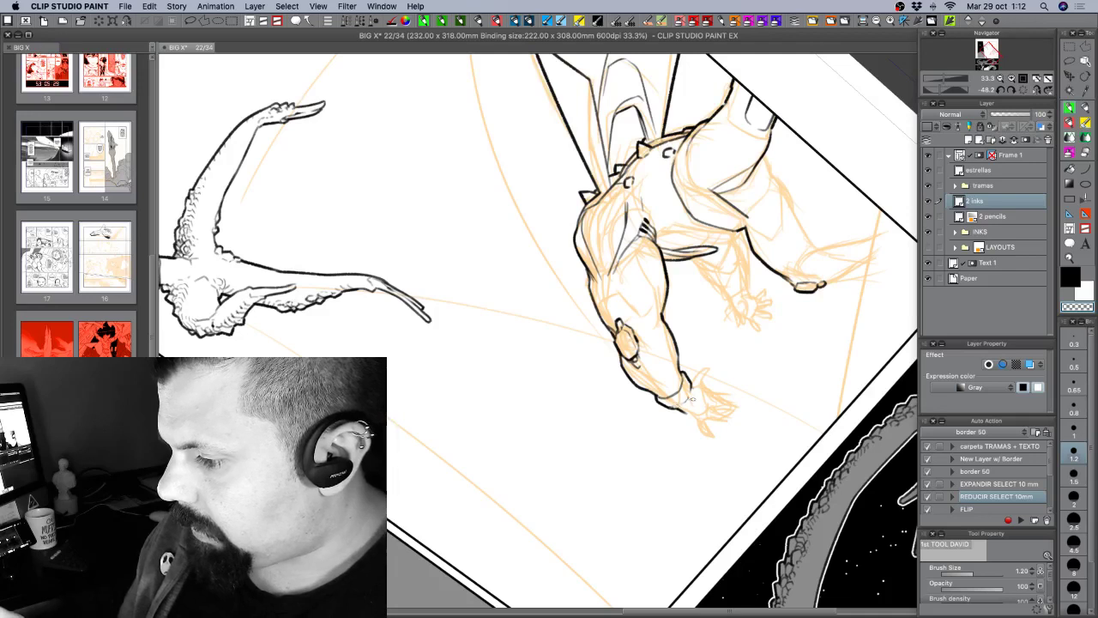
key(c)
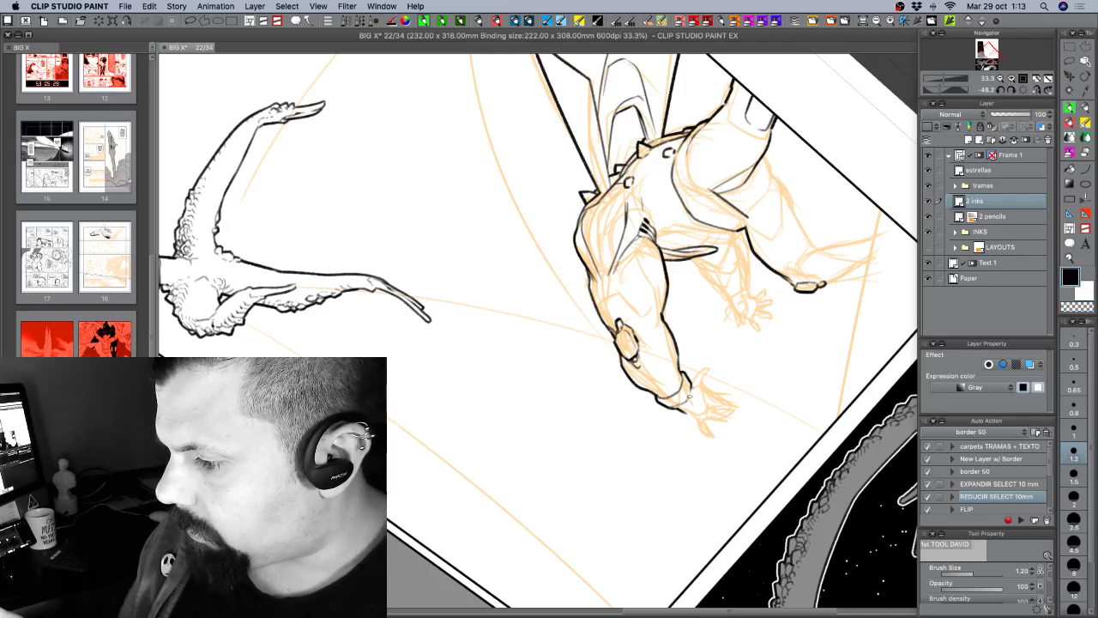
key(c)
key(c)
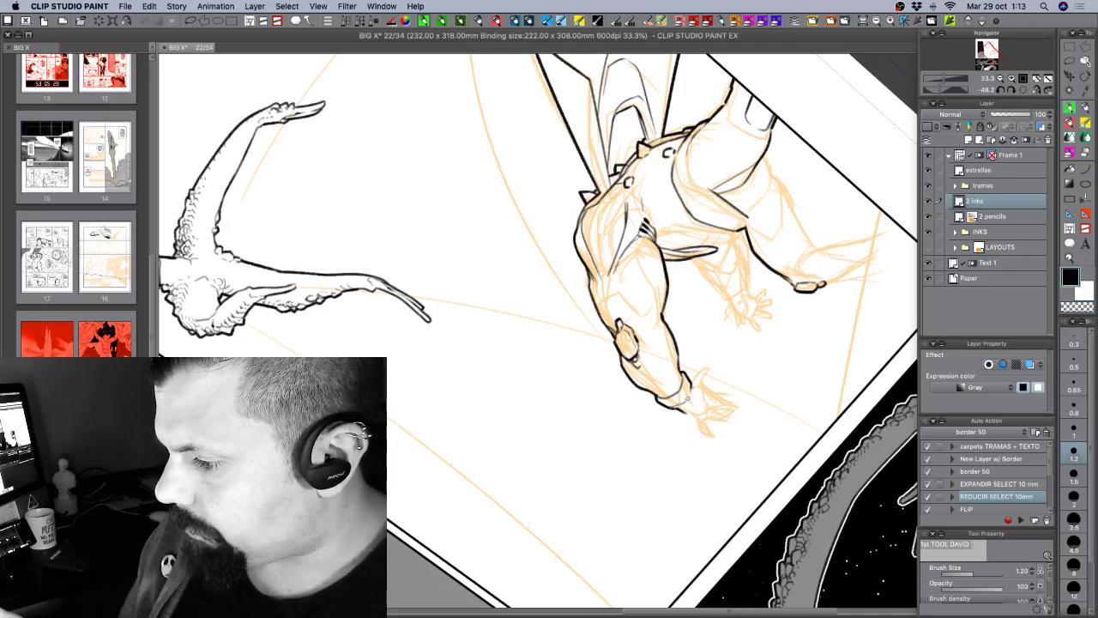
Rotate the canvas the other way and ink the back of the near hand and its knuckles, cleaning edges with transparent colour.
key(r)
mouse_move(750, 416)
mouse_down()
mouse_move(635, 455)
mouse_move(604, 452)
mouse_move(711, 449)
mouse_move(679, 460)
mouse_up()
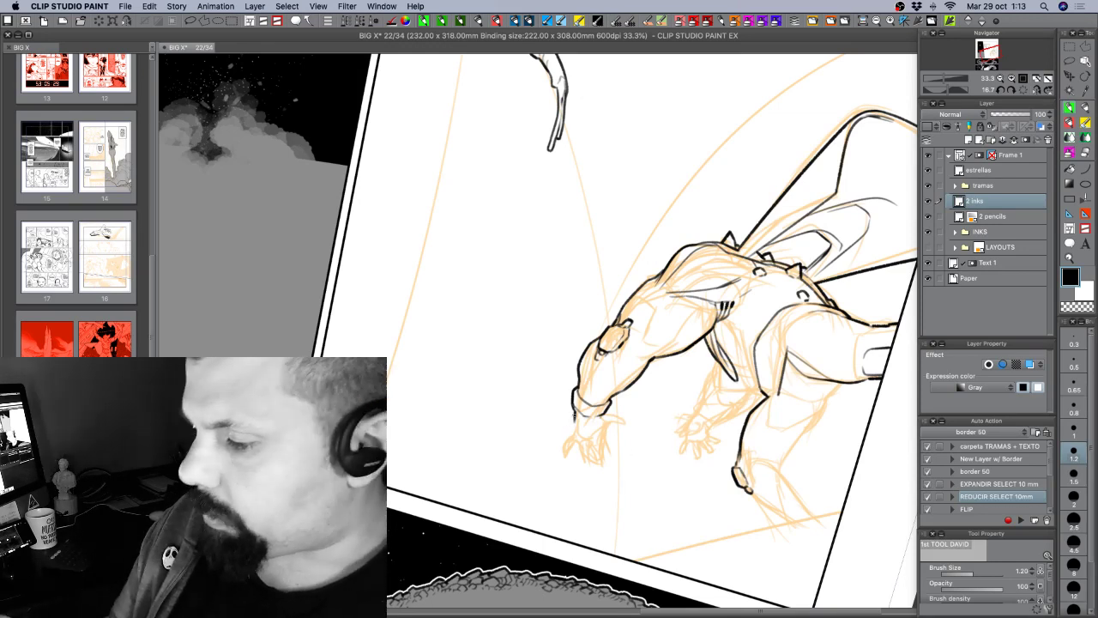
drag(574, 427, 588, 424)
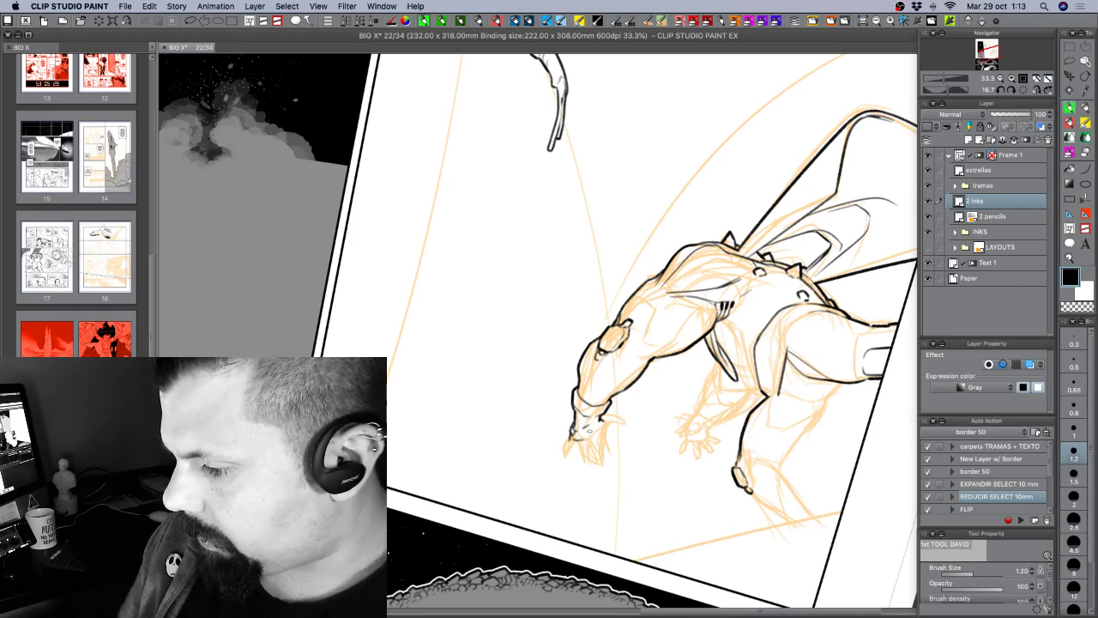
key(c)
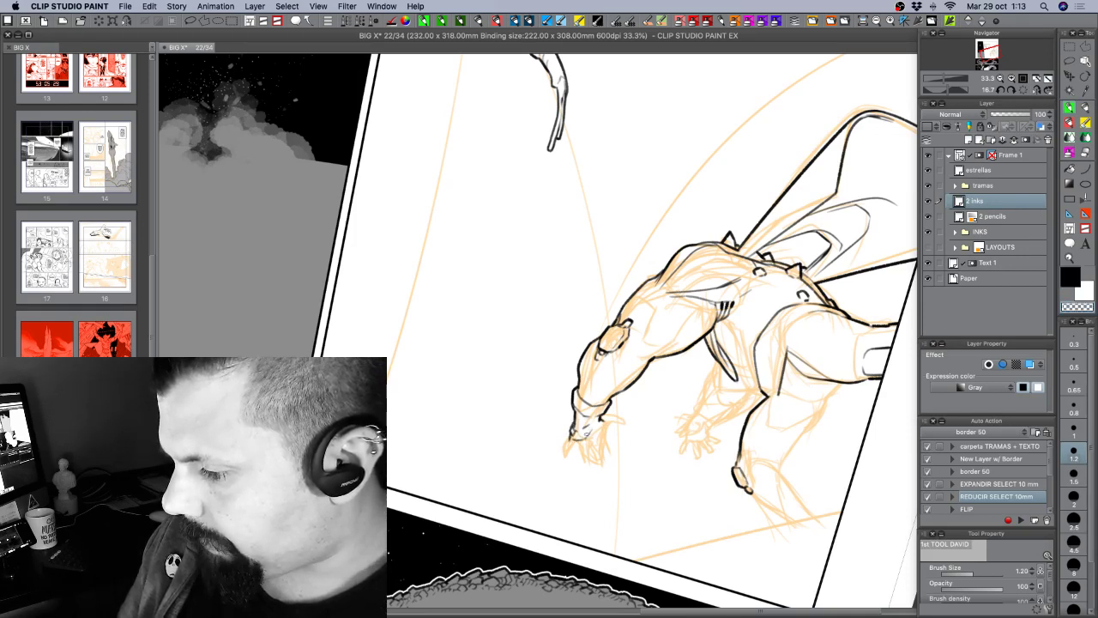
key(c)
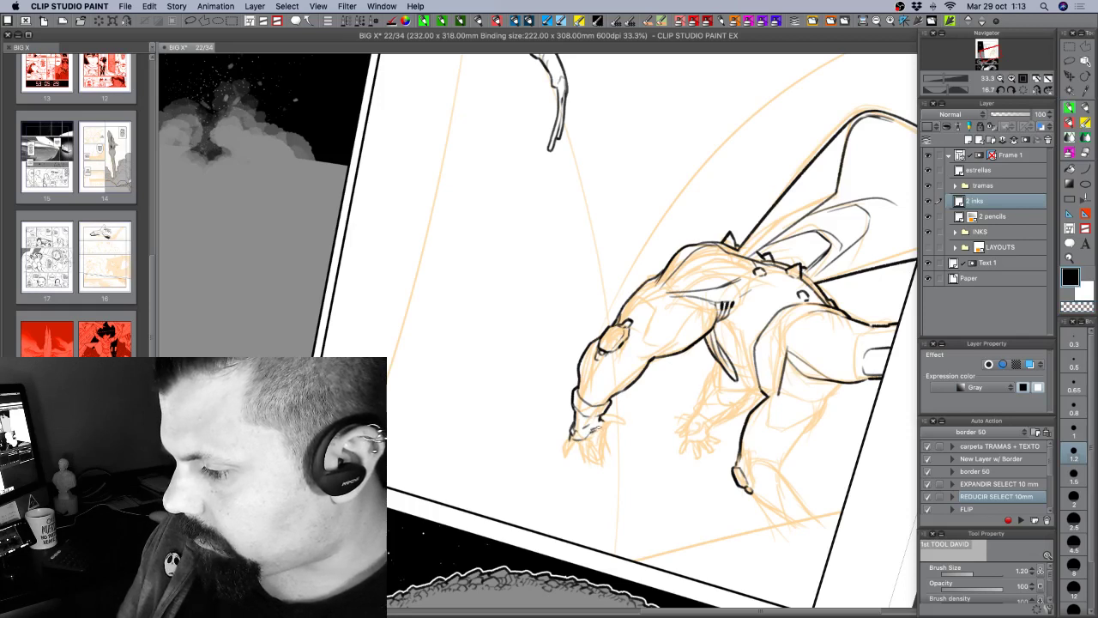
key(c)
key(c)
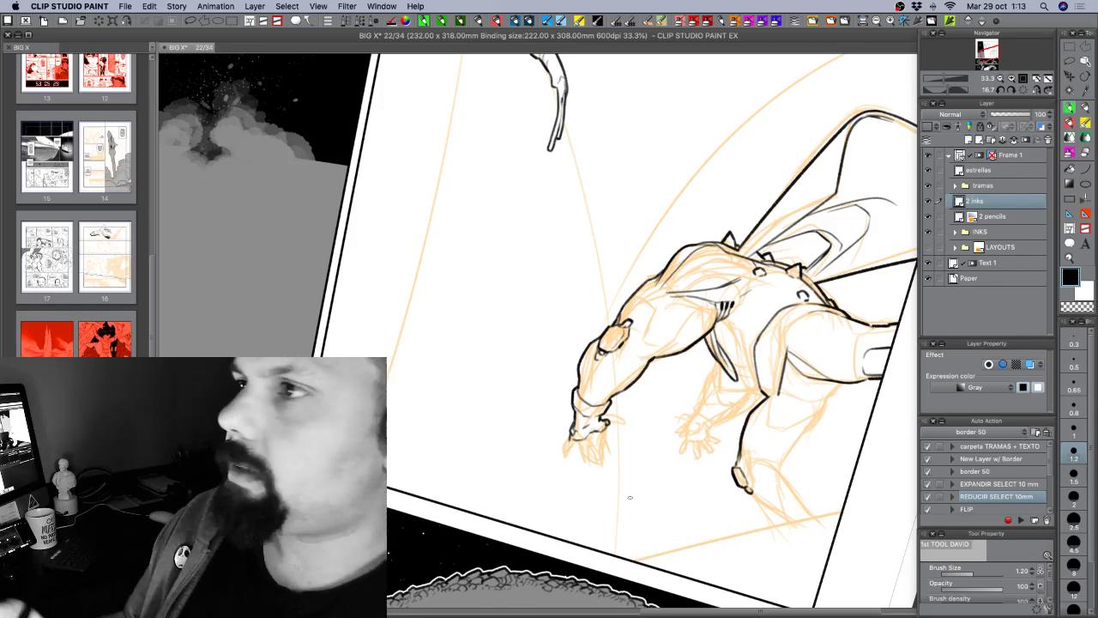
Tilt the canvas further and refine the near hand's palm and thumb-base lines, alternating black and transparent colour.
key(shift+space)
mouse_move(629, 496)
mouse_down()
mouse_move(640, 475)
mouse_move(567, 433)
mouse_up()
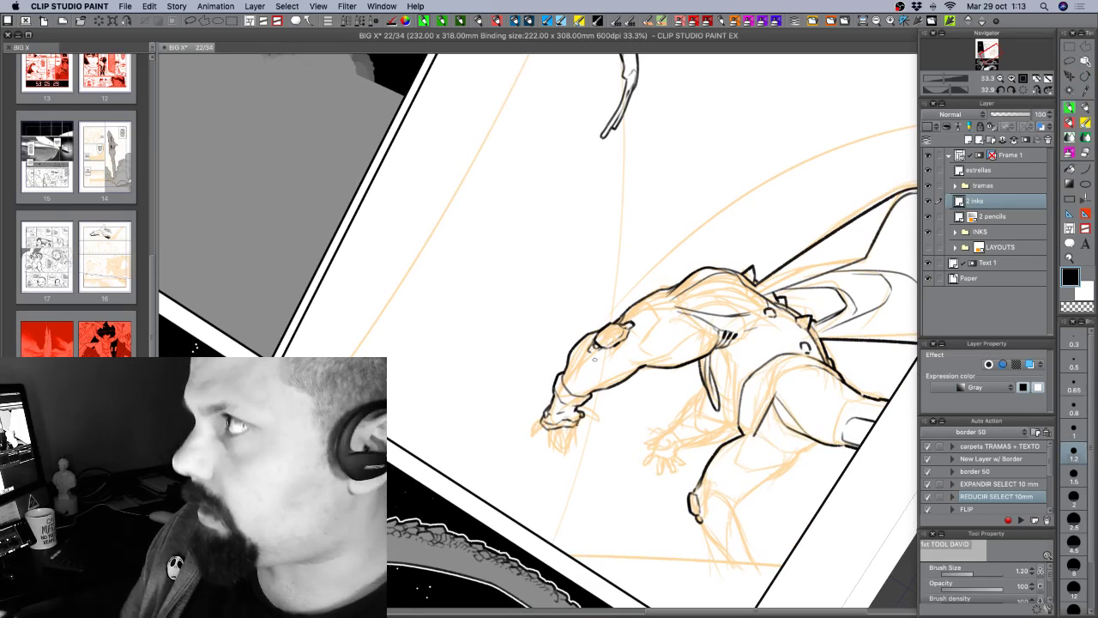
key(c)
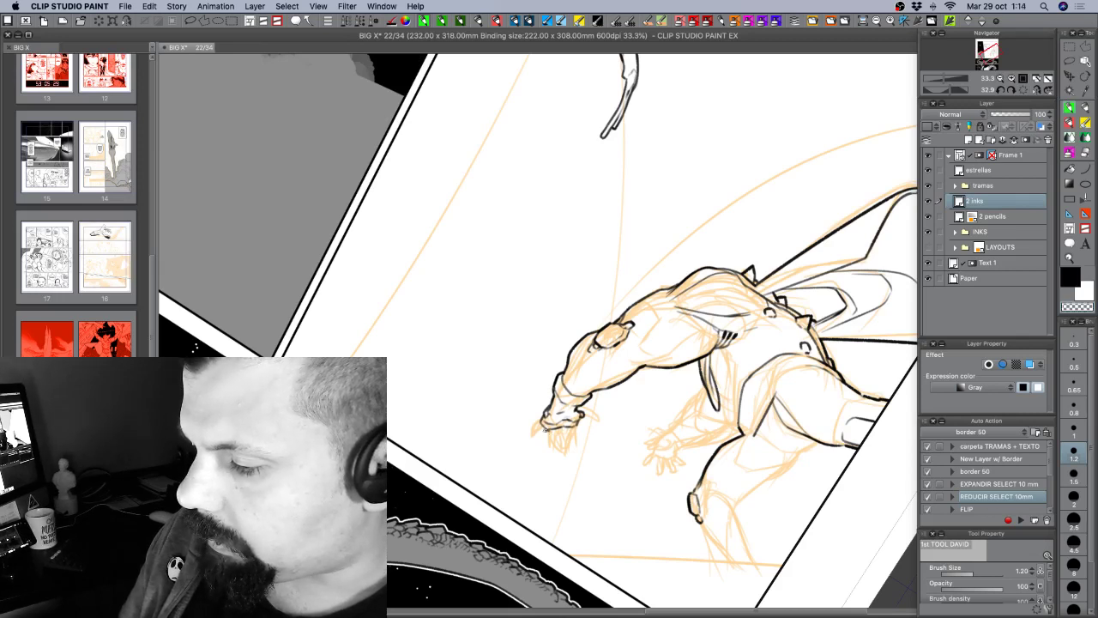
key(c)
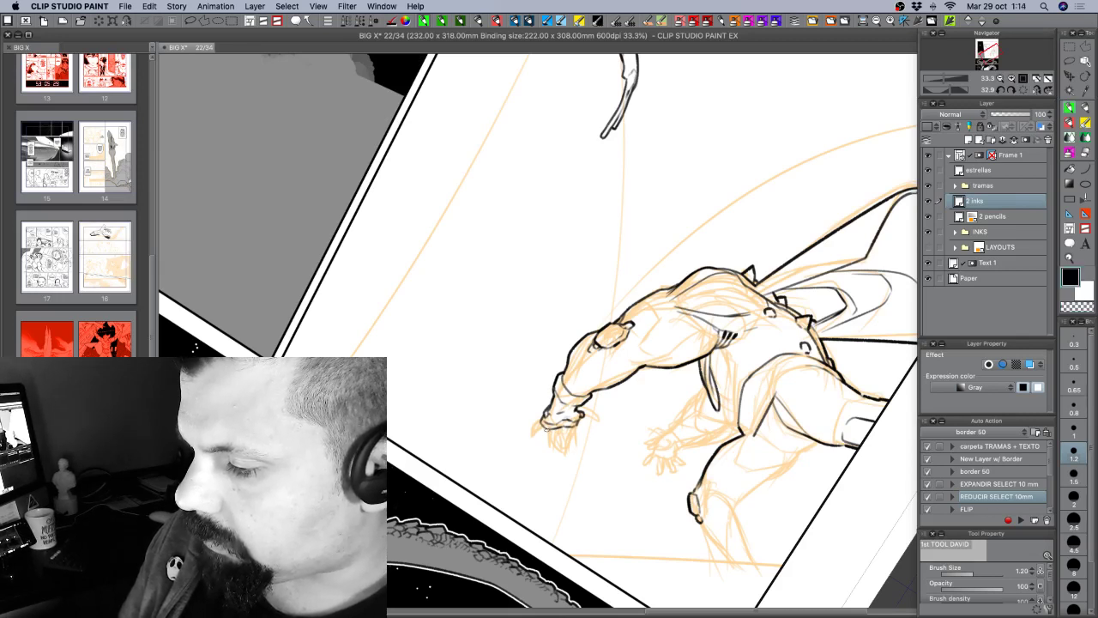
key(c)
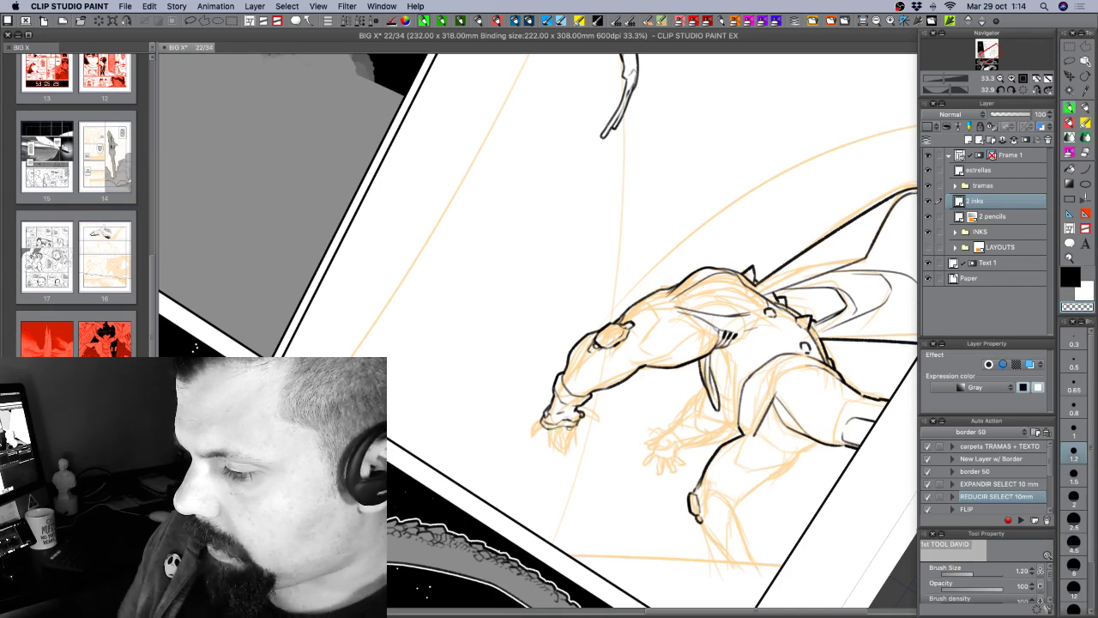
key(c)
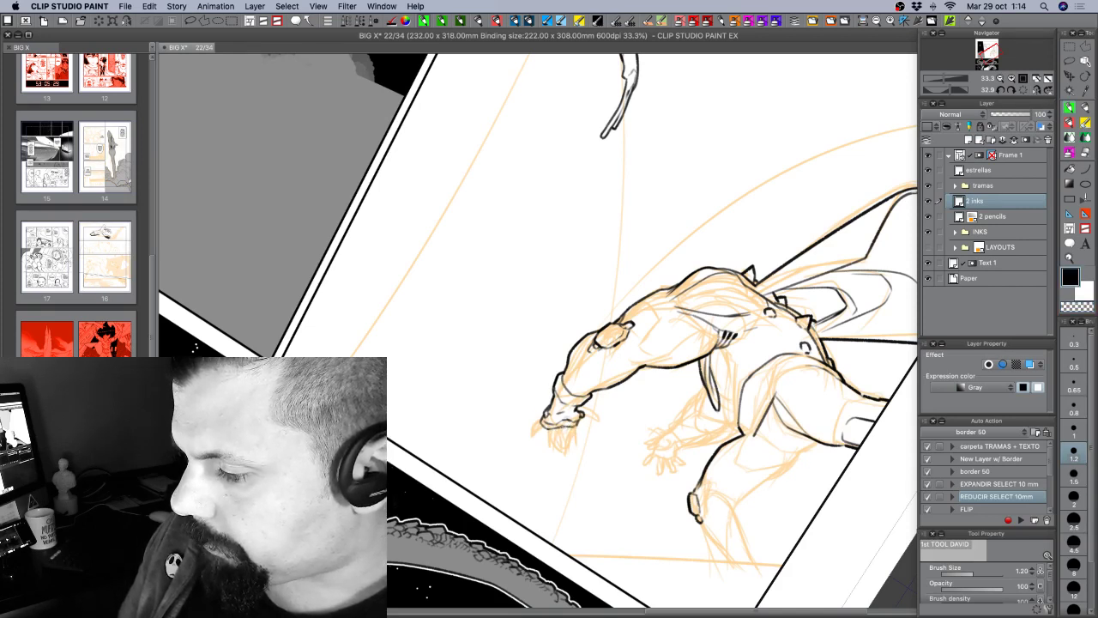
key(c)
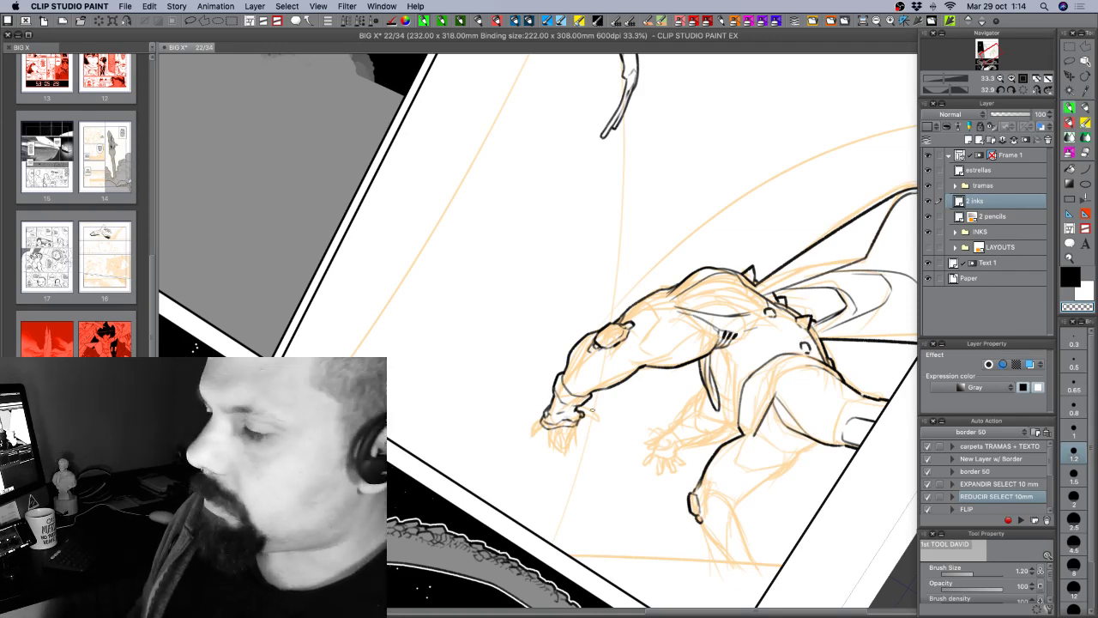
Rotate the canvas back towards upright and ink the first two fingers of the near hand.
key(r)
mouse_move(591, 413)
mouse_down()
mouse_move(626, 449)
mouse_move(665, 442)
mouse_move(677, 412)
mouse_move(699, 427)
mouse_move(691, 432)
mouse_up()
key(p)
key(r)
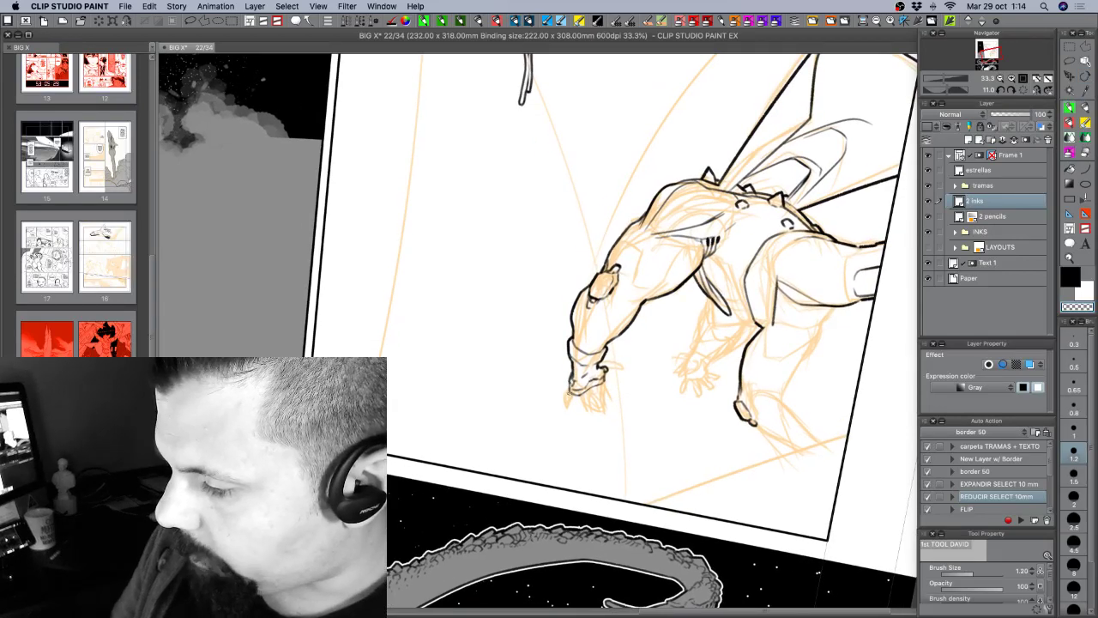
key(p)
drag(568, 395, 573, 399)
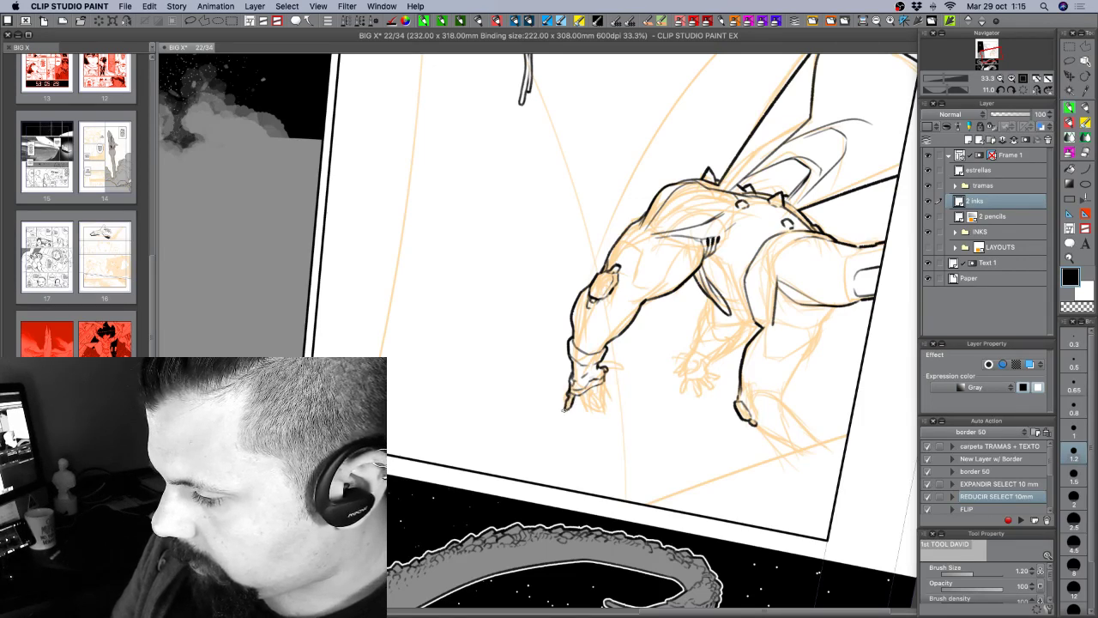
drag(571, 394, 578, 398)
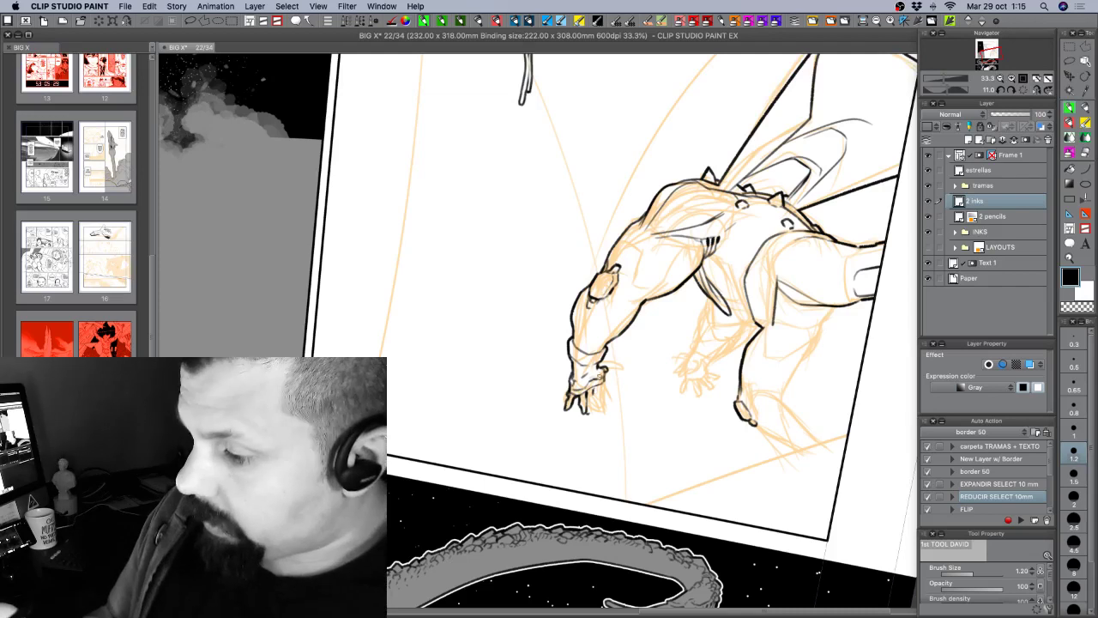
Ink the next finger of the near hand and refine the finger outlines with transparent colour, rotating the canvas as needed.
key(c)
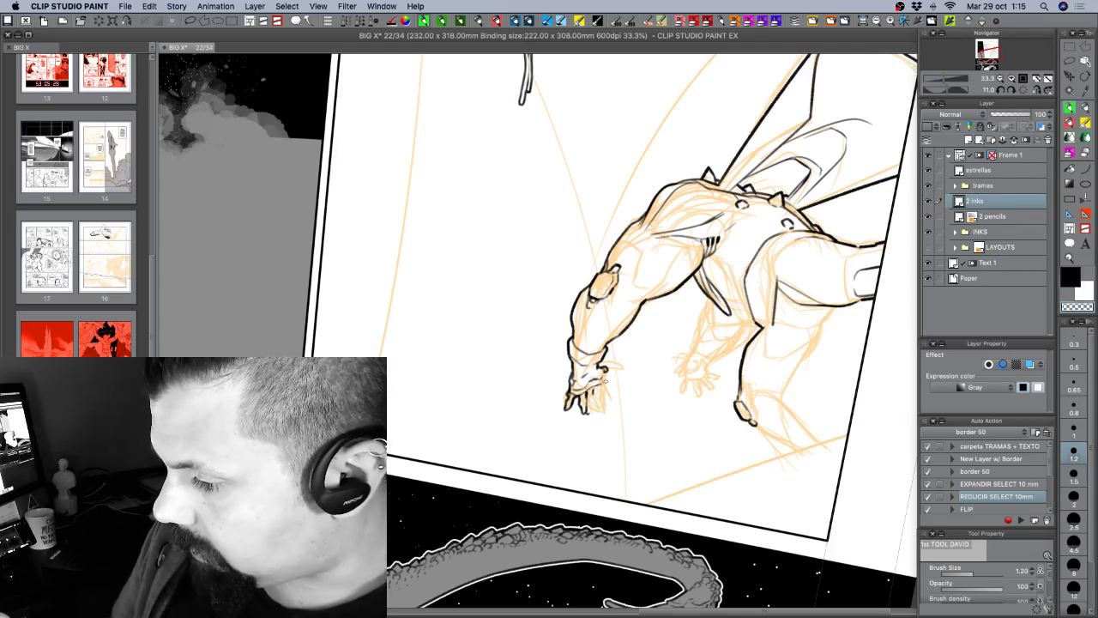
key(c)
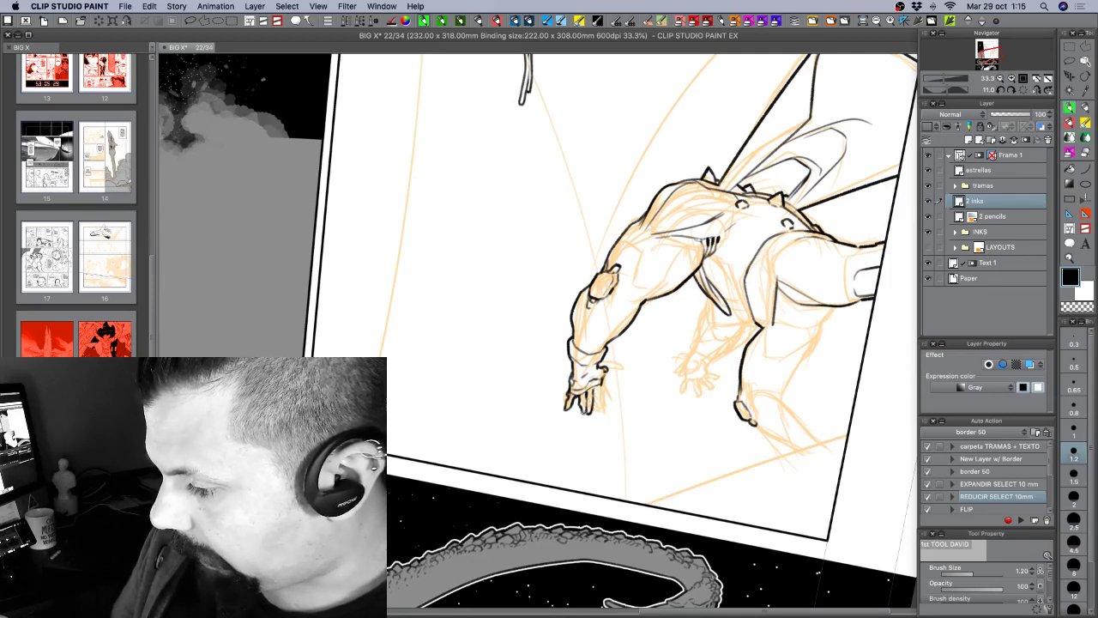
key(r)
mouse_move(693, 421)
mouse_down()
mouse_move(684, 439)
mouse_move(639, 447)
mouse_move(667, 455)
mouse_up()
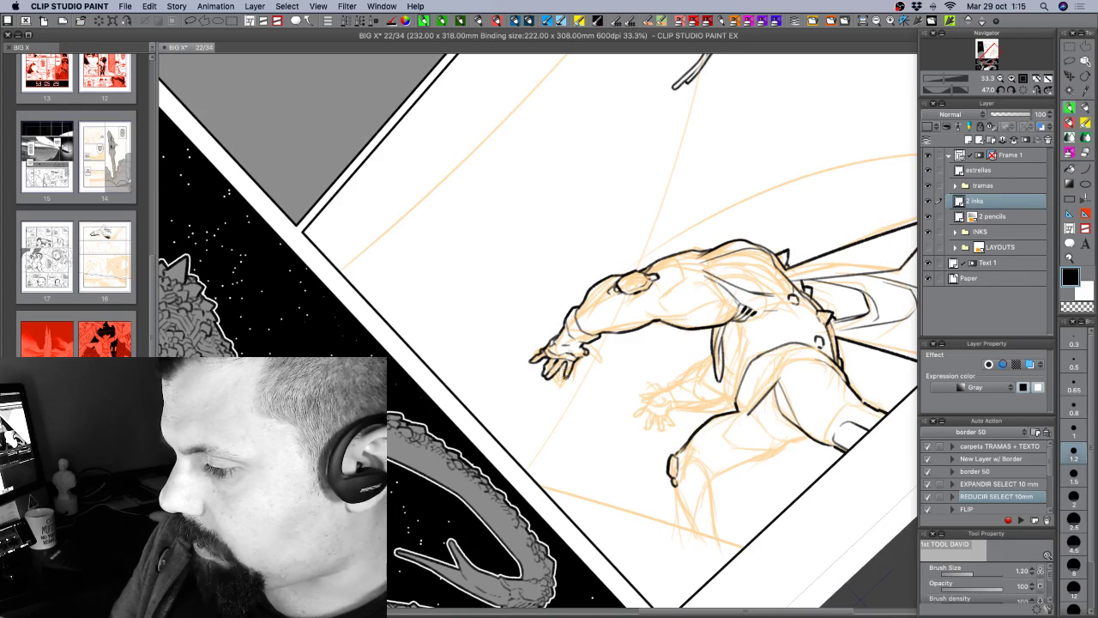
key(c)
key(c)
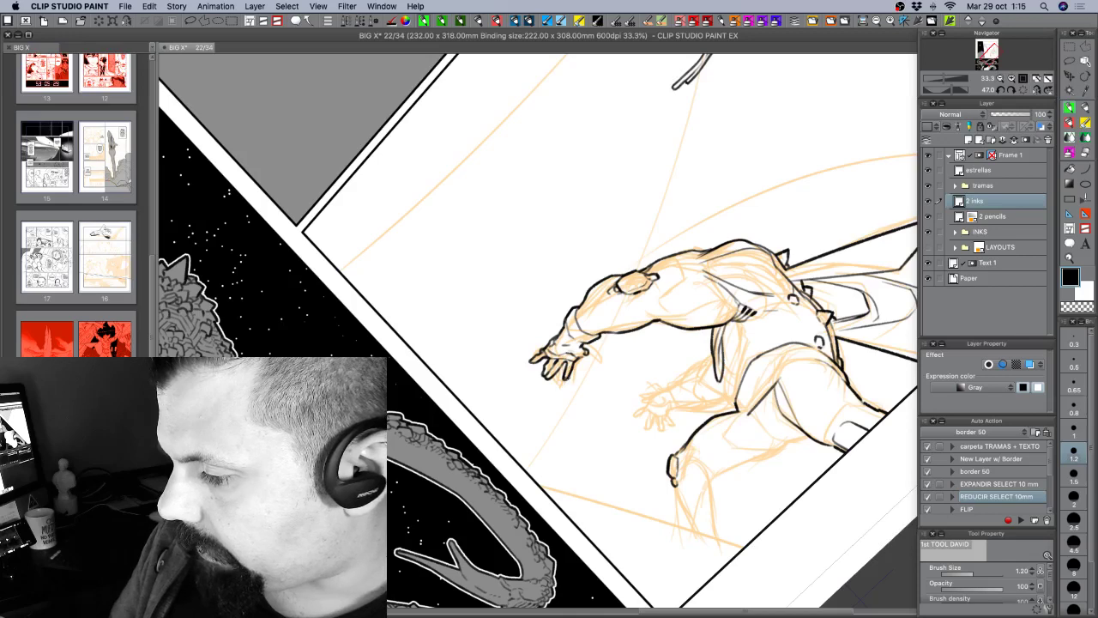
key(c)
key(c)
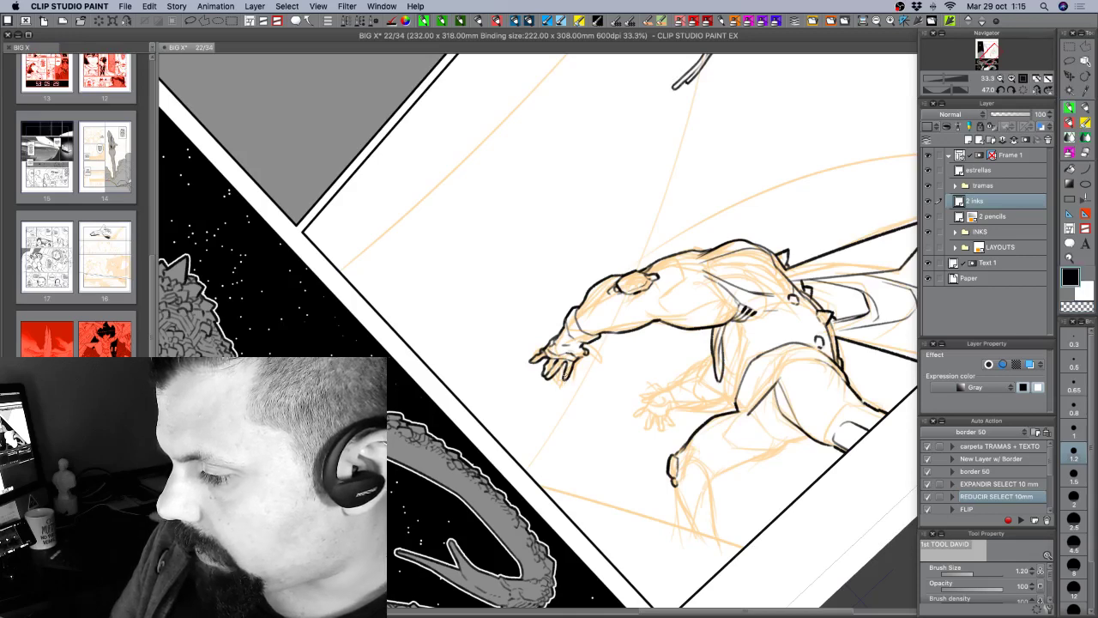
Ink the near hand's thumb and remaining finger outline, rotating the canvas to suit the strokes.
drag(606, 386, 654, 276)
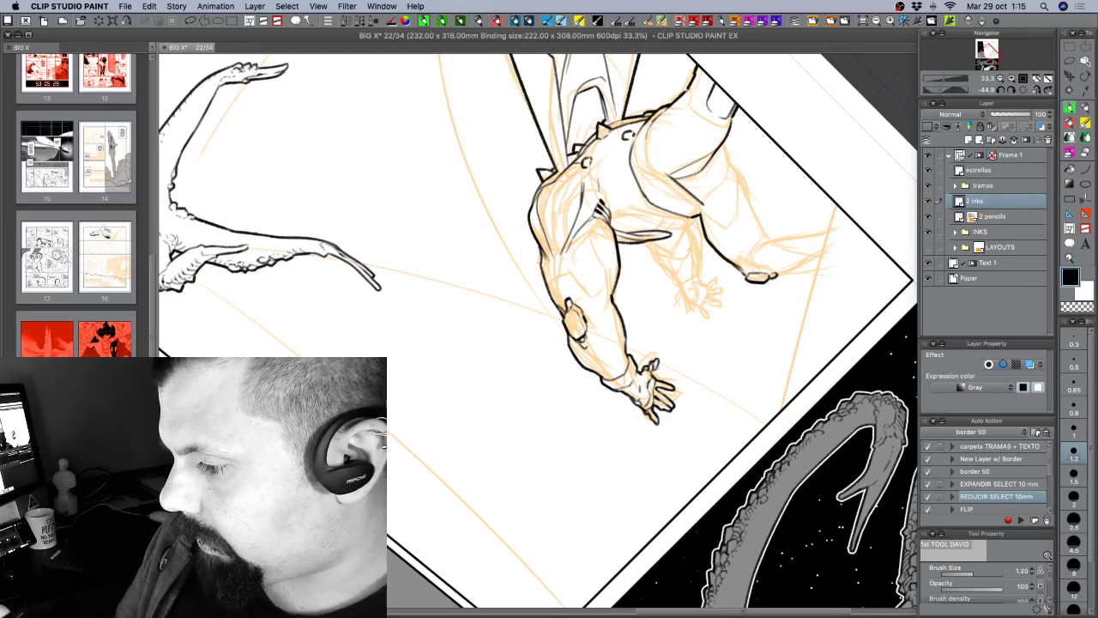
key(shift+space)
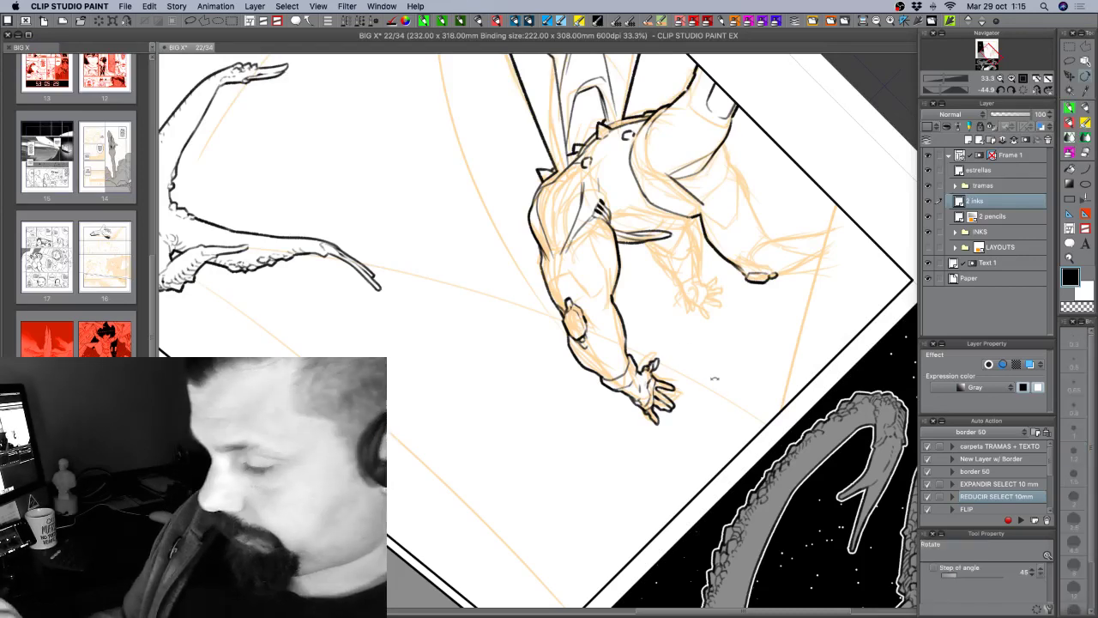
drag(713, 378, 613, 430)
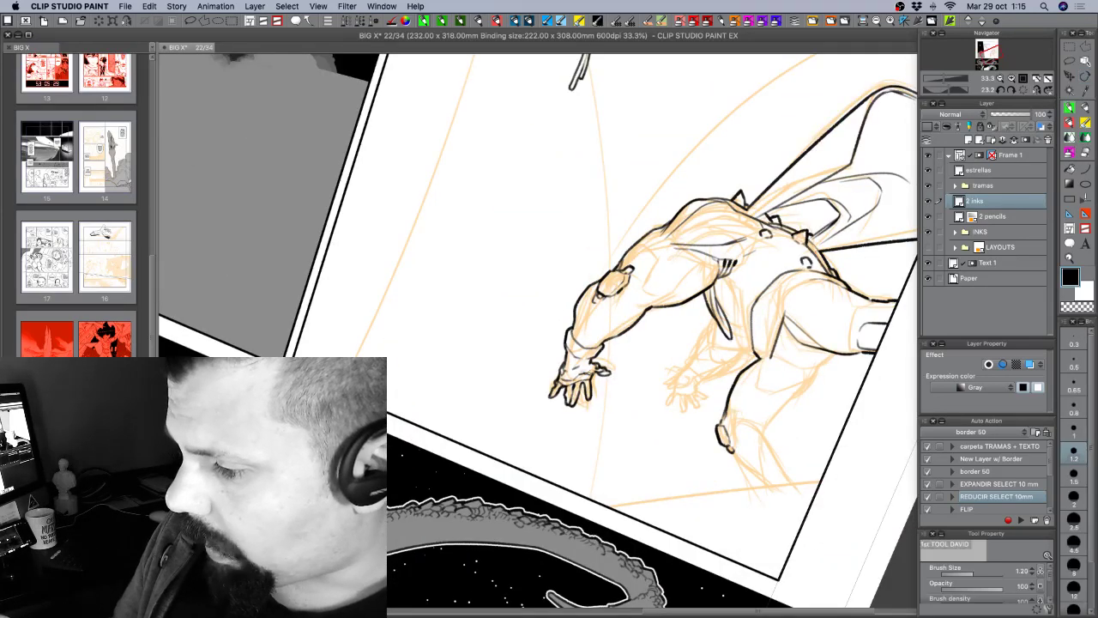
key(shift+space)
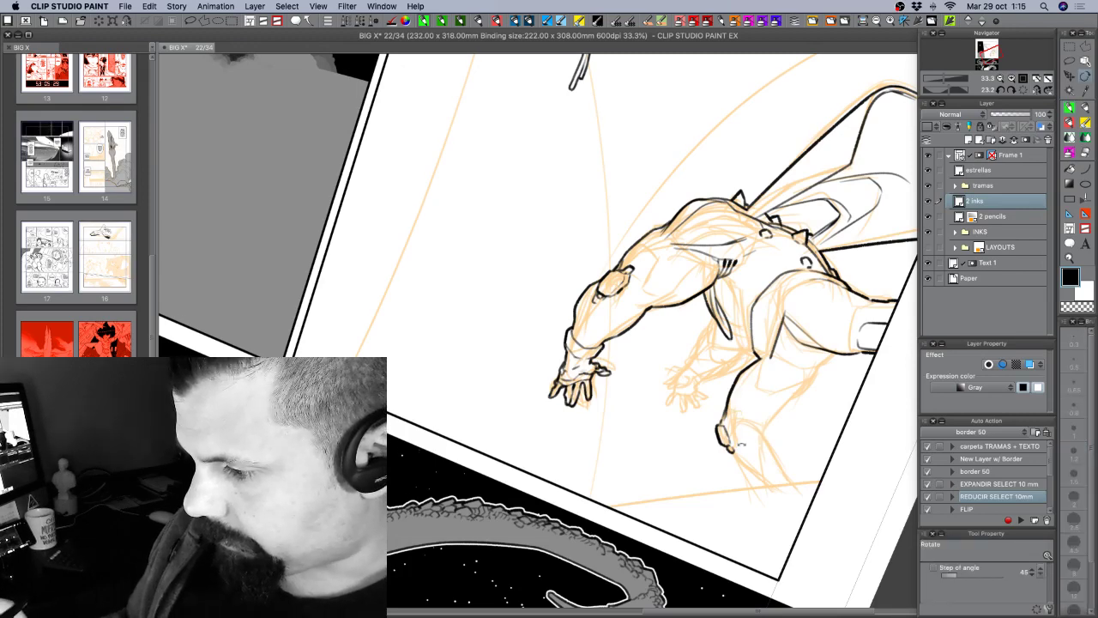
mouse_move(679, 327)
mouse_down()
mouse_move(678, 318)
mouse_move(609, 341)
mouse_up()
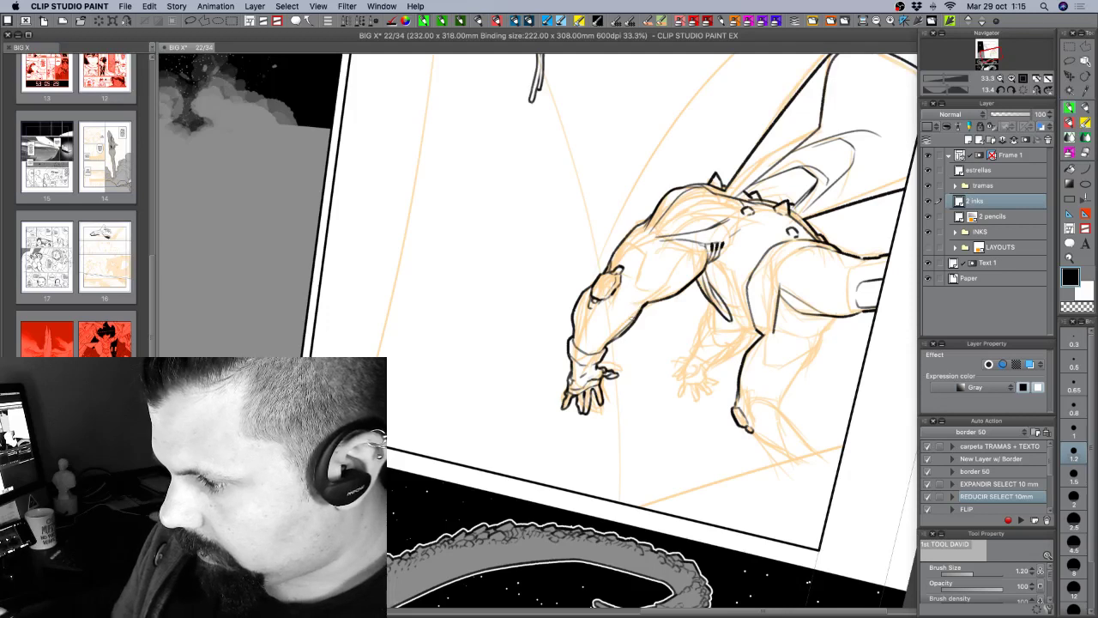
Undo the last stroke and reinforce the lower contour of the near arm from forearm to armpit, correcting with transparent colour.
key(super+z)
drag(643, 307, 621, 331)
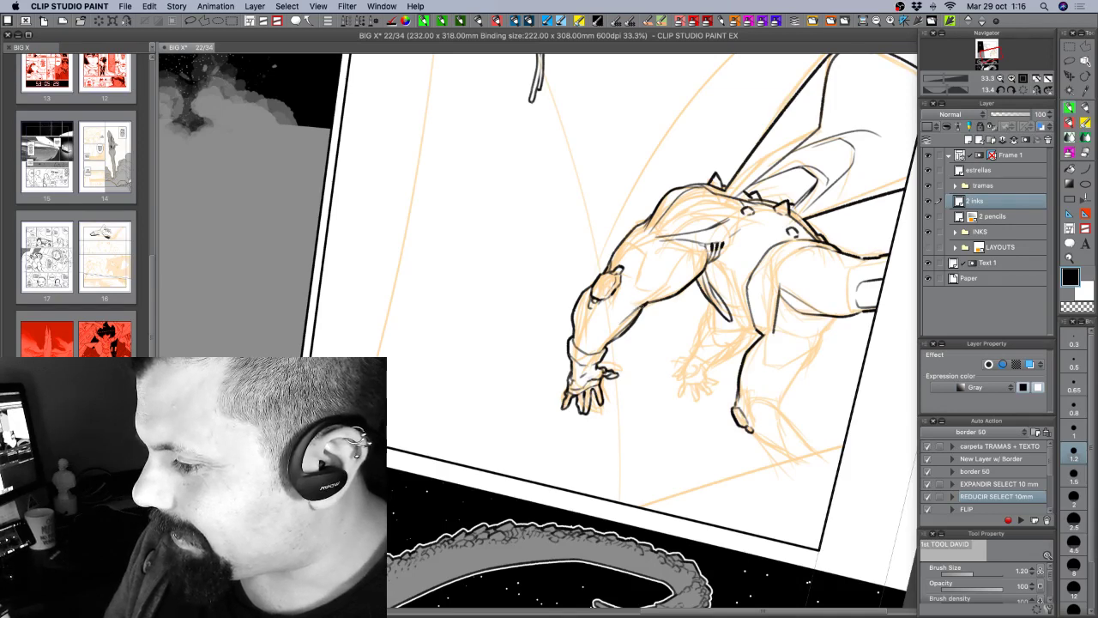
key(c)
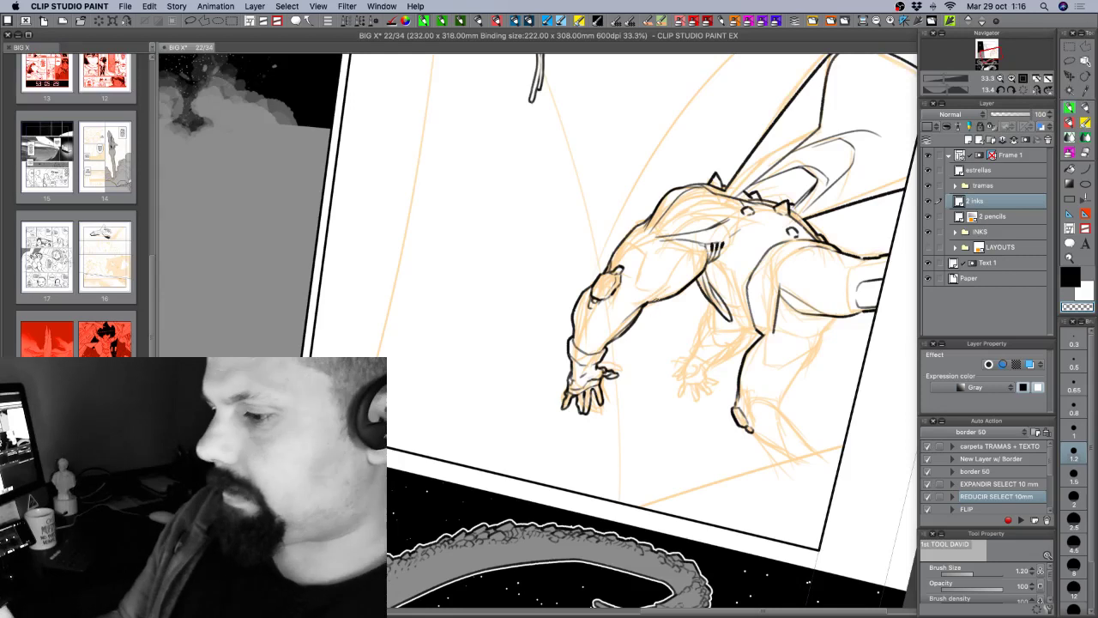
key(c)
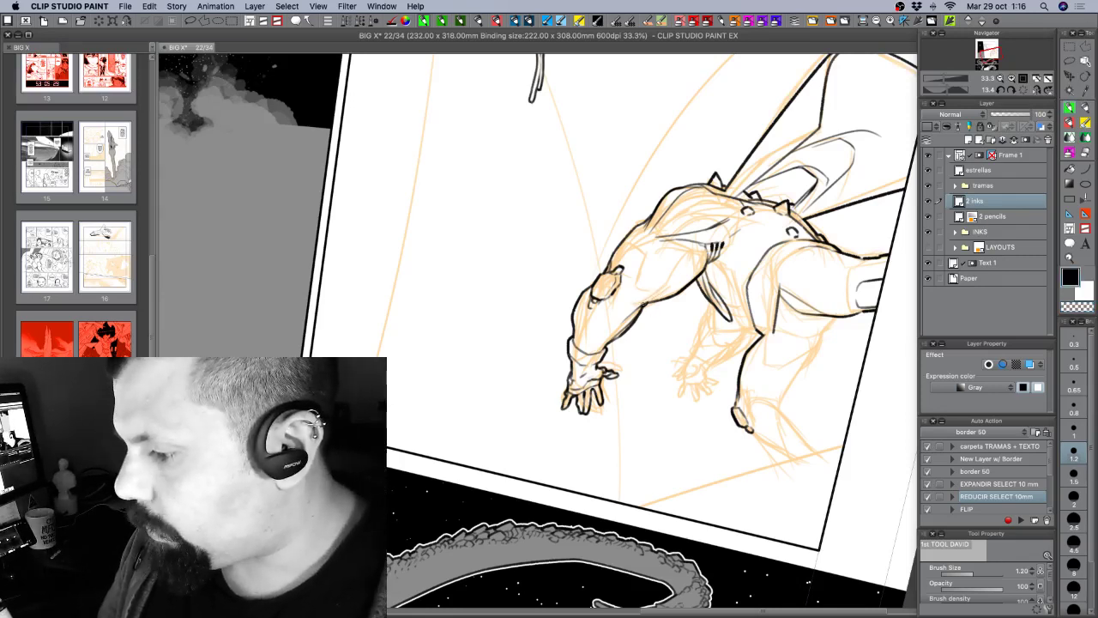
drag(643, 304, 701, 265)
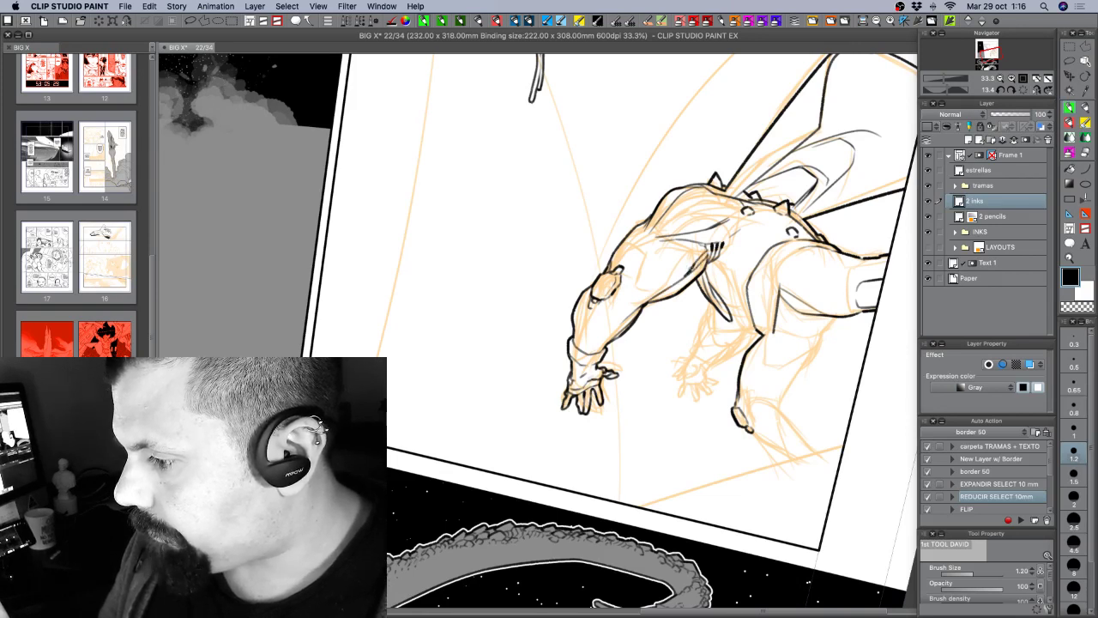
Touch up the ink lines around the near armpit, alternating black and transparent colour, and save the page.
key(c)
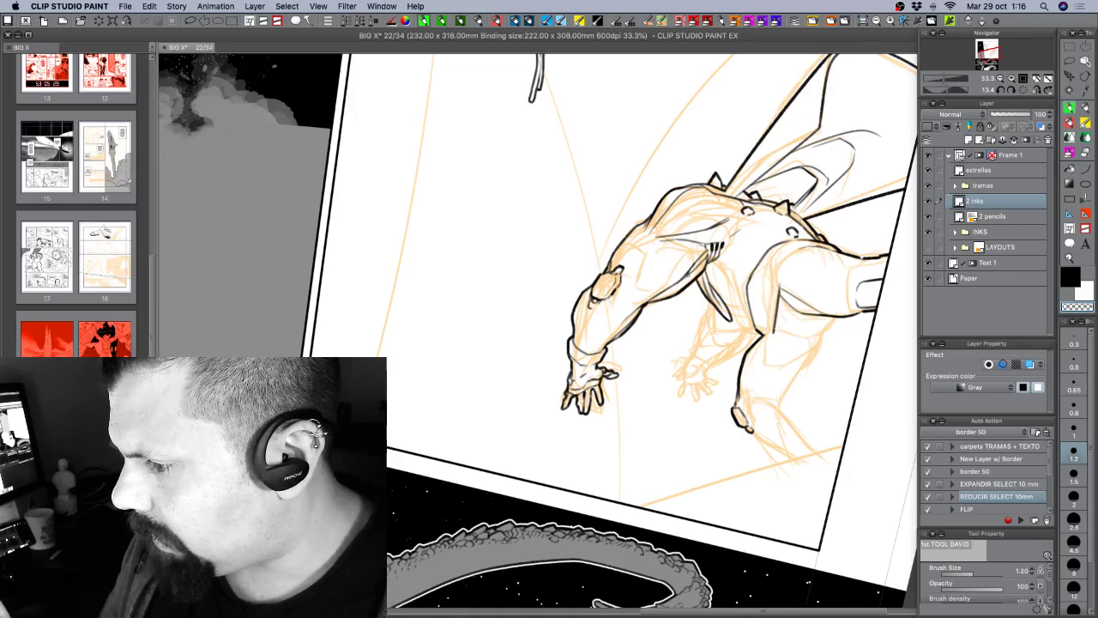
key(c)
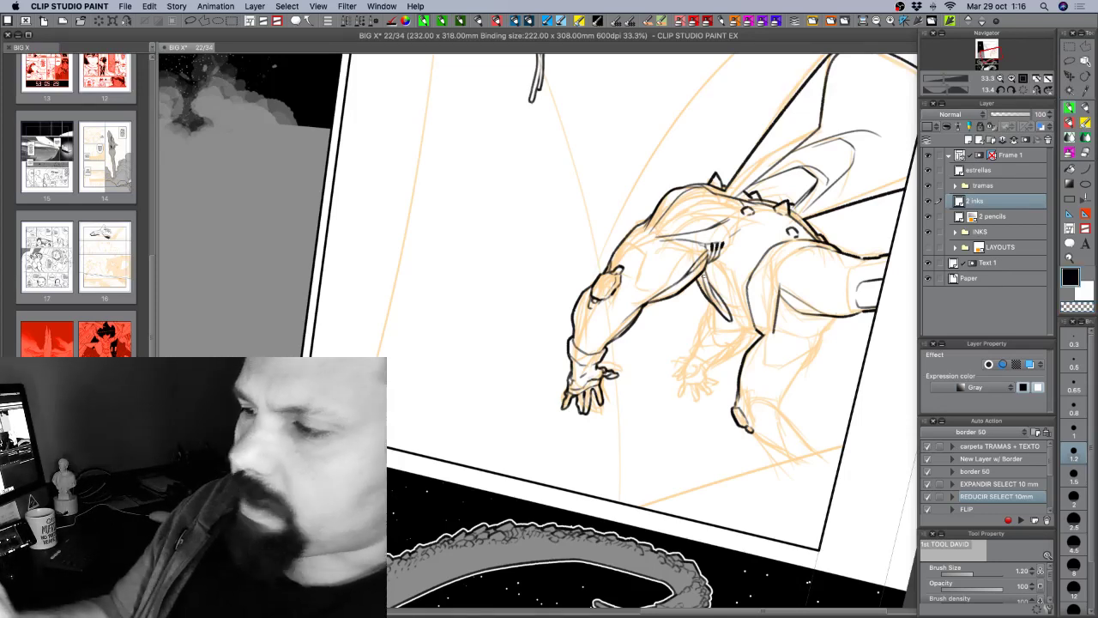
drag(709, 251, 704, 257)
key(c)
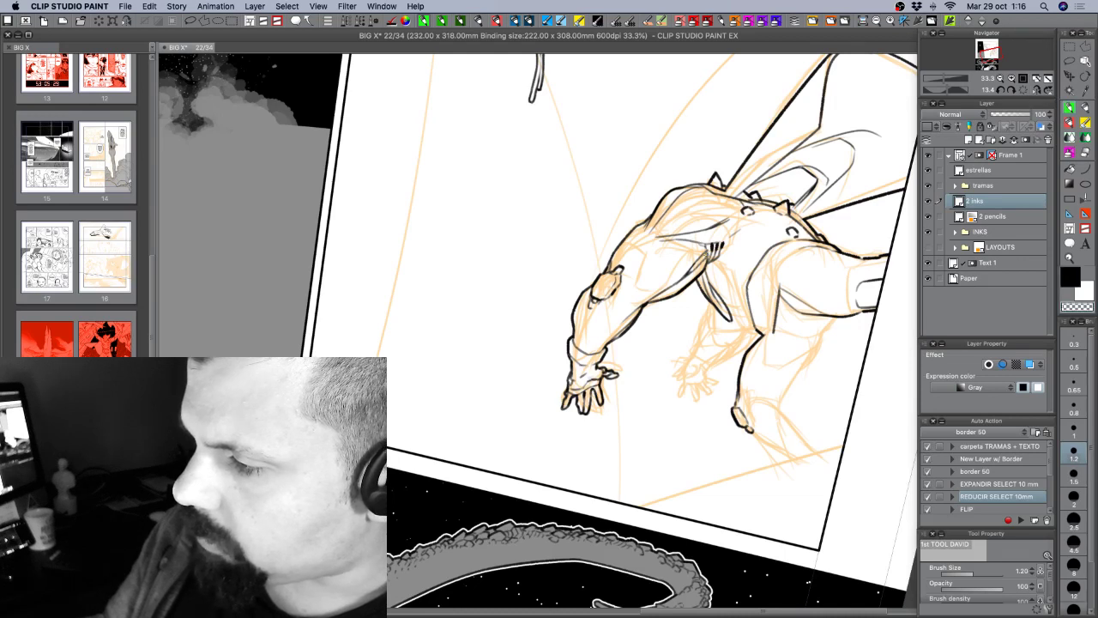
key(c)
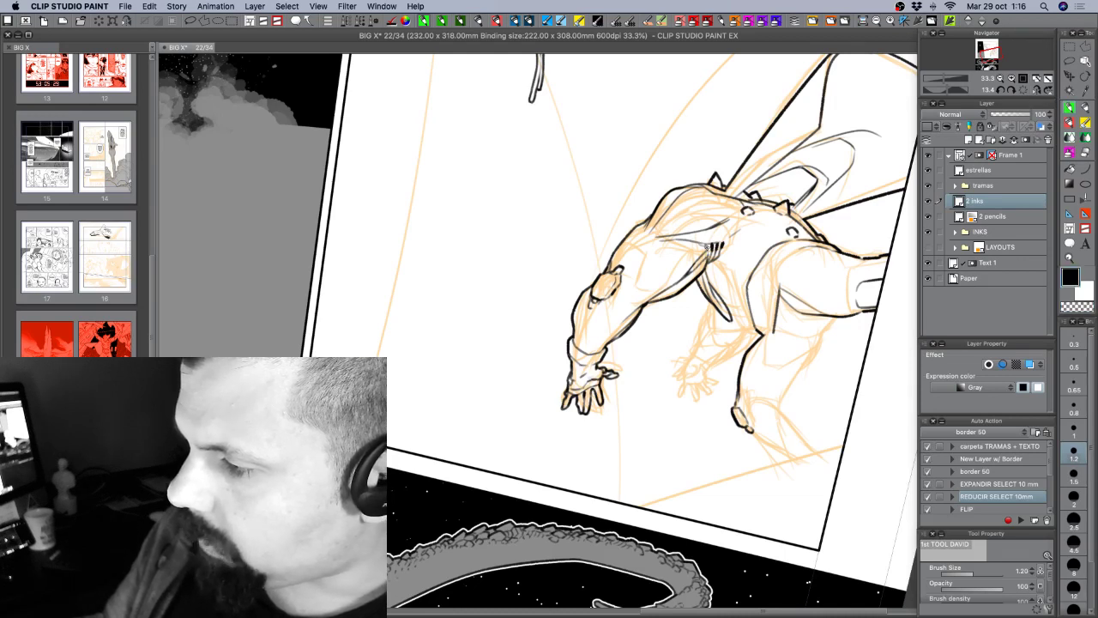
key(c)
drag(709, 246, 643, 283)
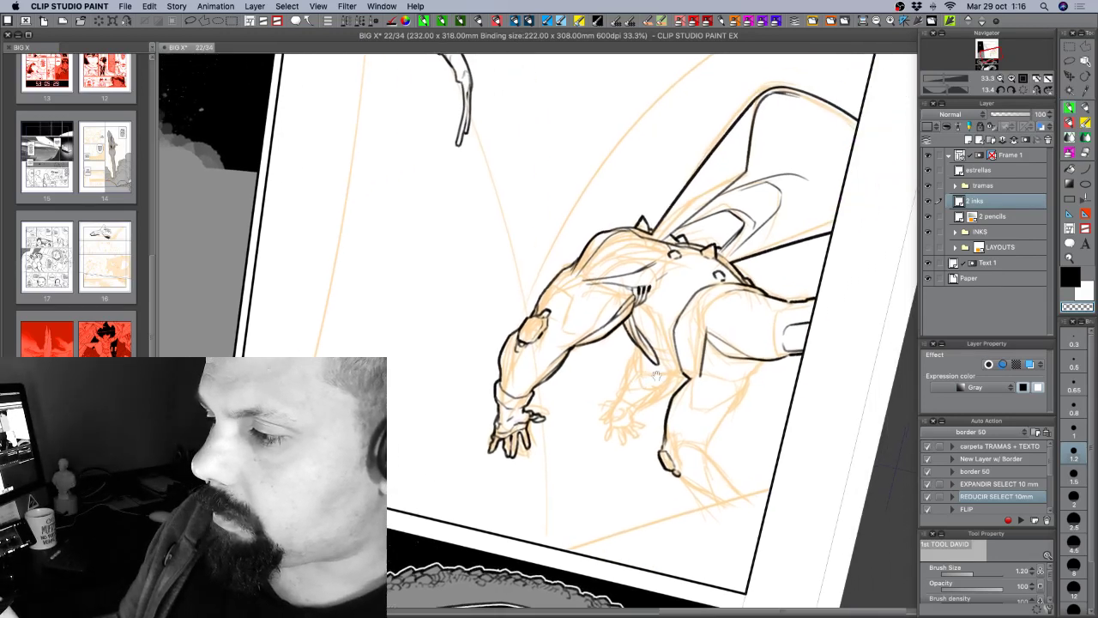
key(c)
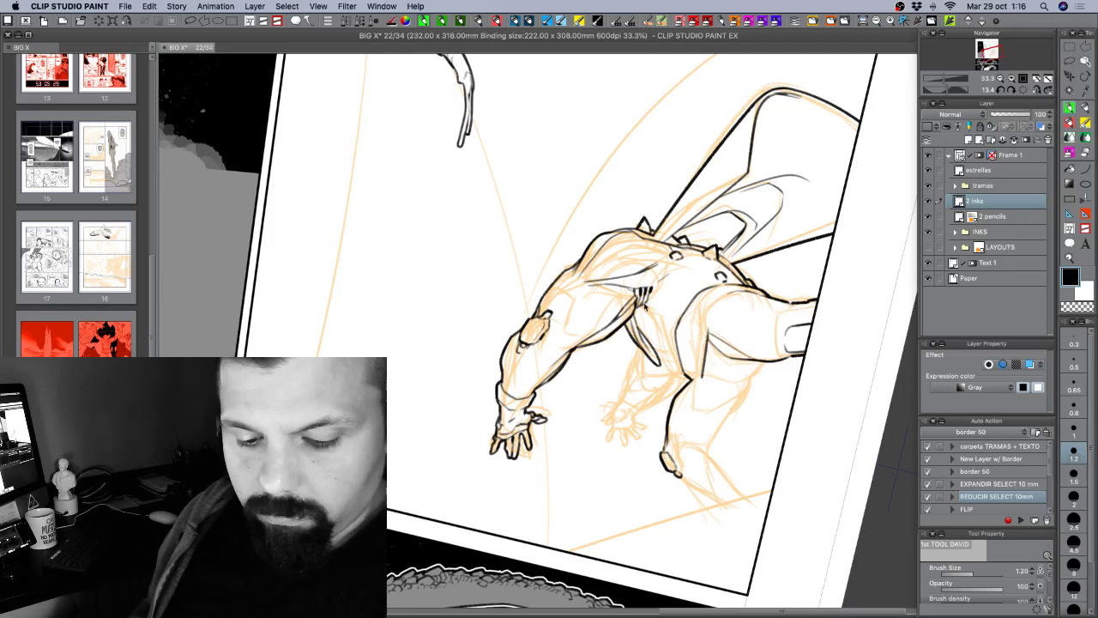
key(super+s)
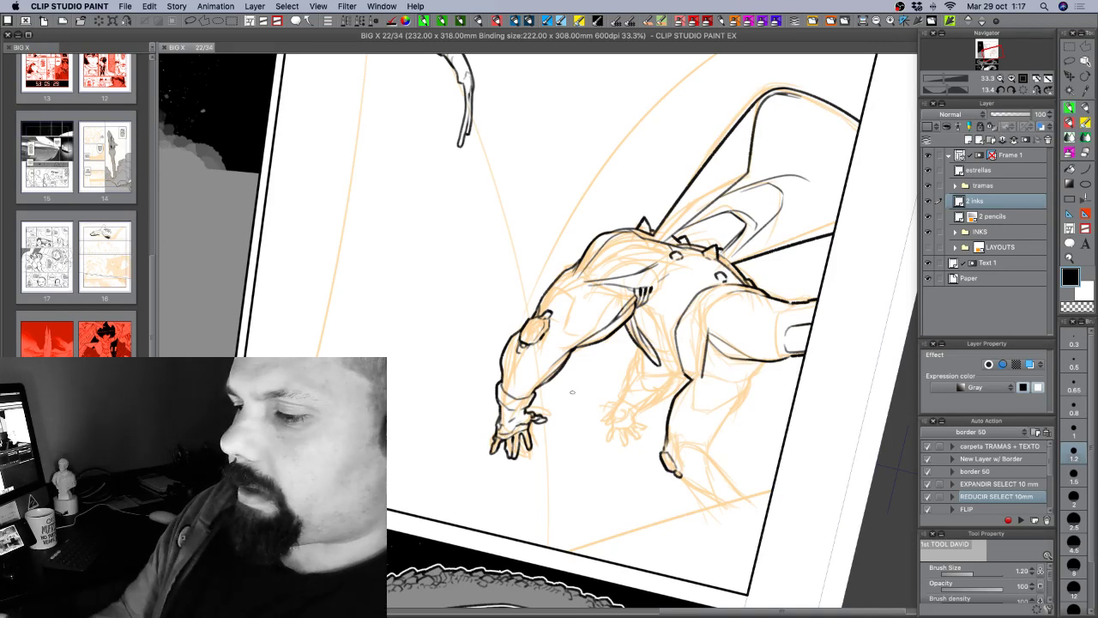
Sketch a small stick-figure skeleton with jointed arms, shoulder line, pelvis and legs in the empty area beside the figure.
drag(633, 268, 550, 328)
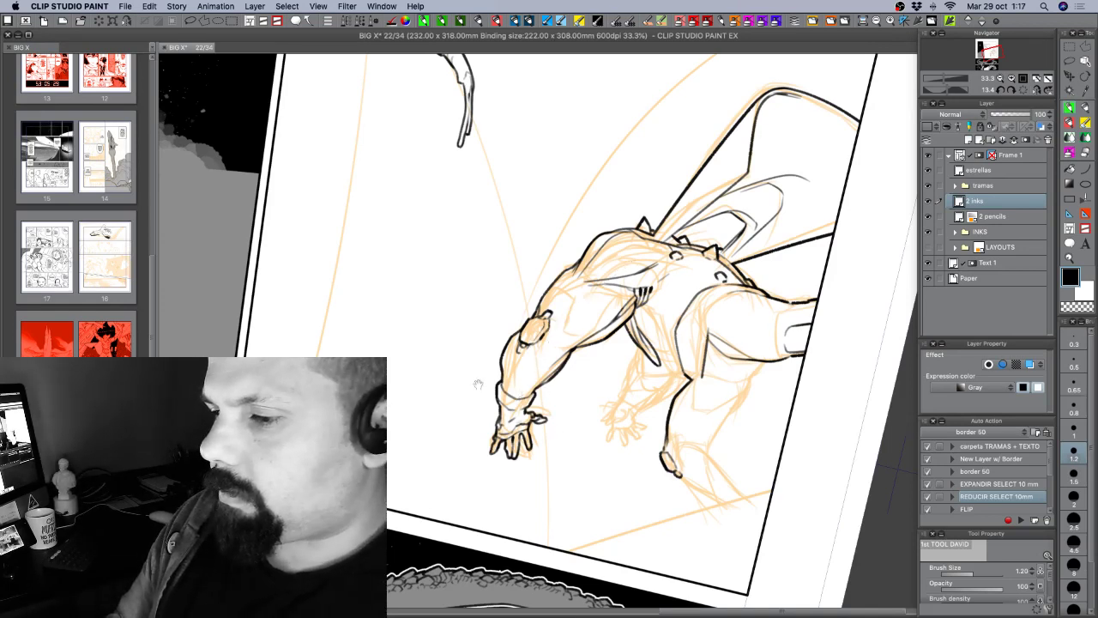
scroll(506, 352, left, 5)
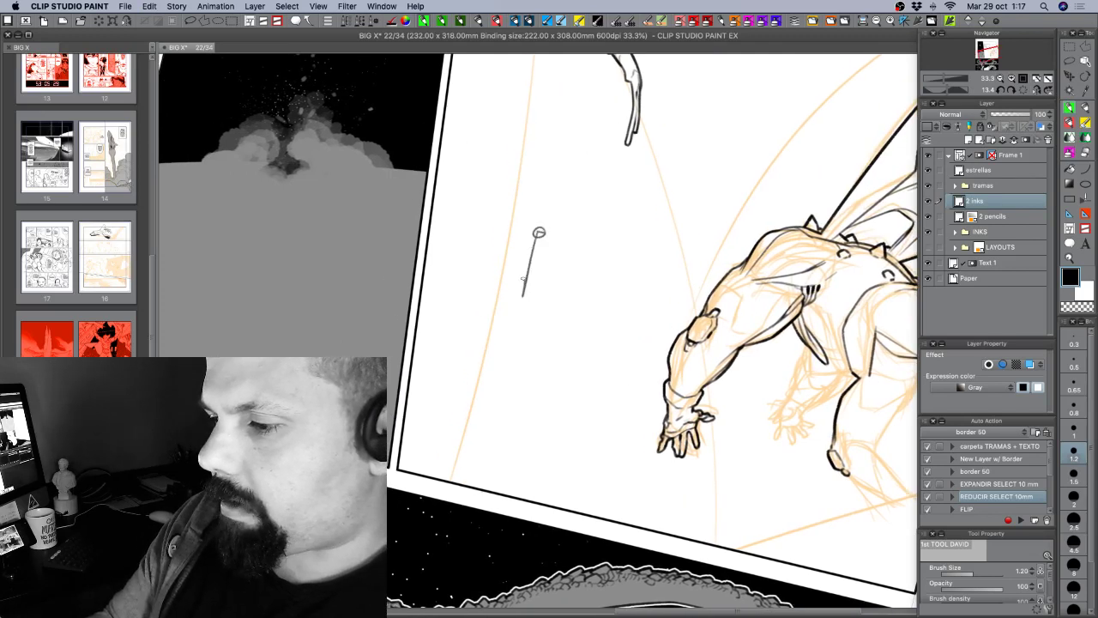
drag(524, 278, 514, 341)
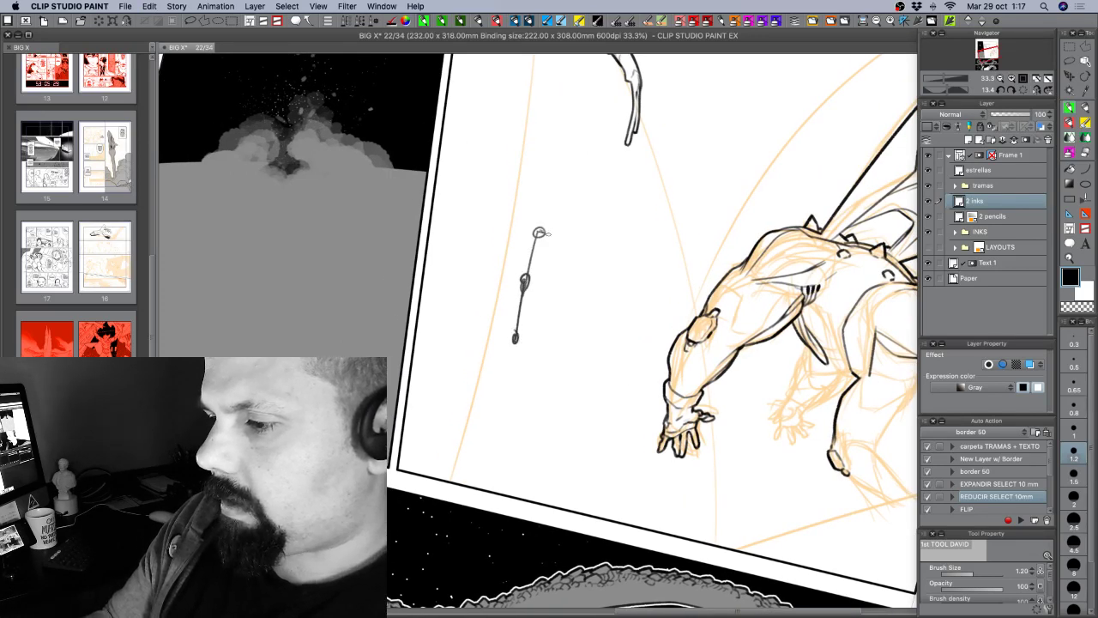
drag(544, 234, 584, 251)
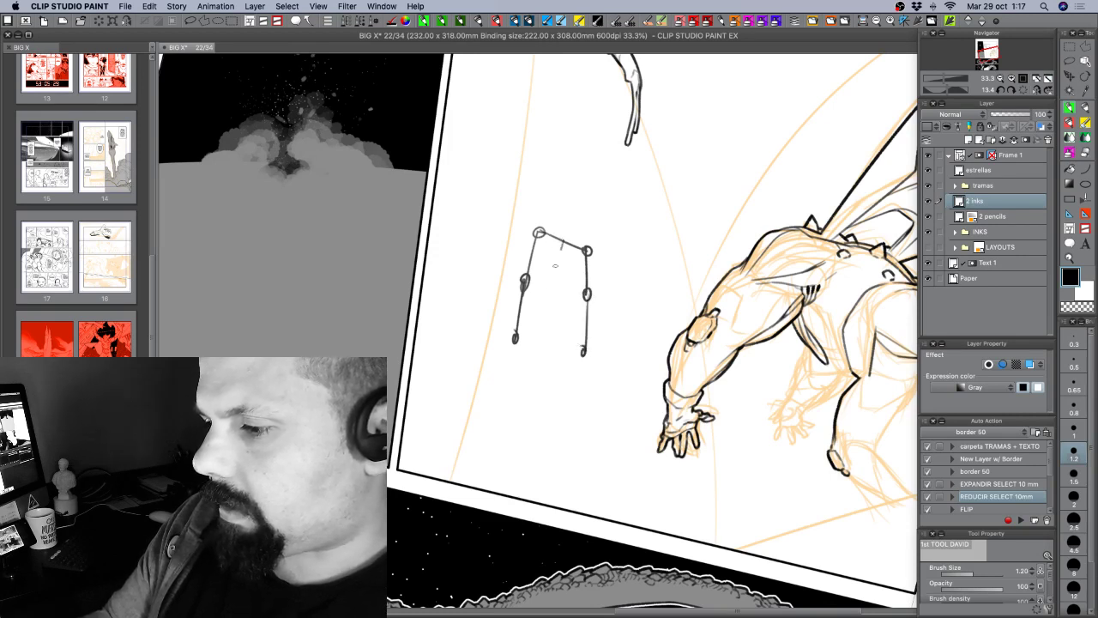
mouse_move(562, 246)
mouse_down()
mouse_move(546, 298)
mouse_move(530, 302)
mouse_move(560, 305)
mouse_move(521, 435)
mouse_up()
drag(556, 319, 549, 457)
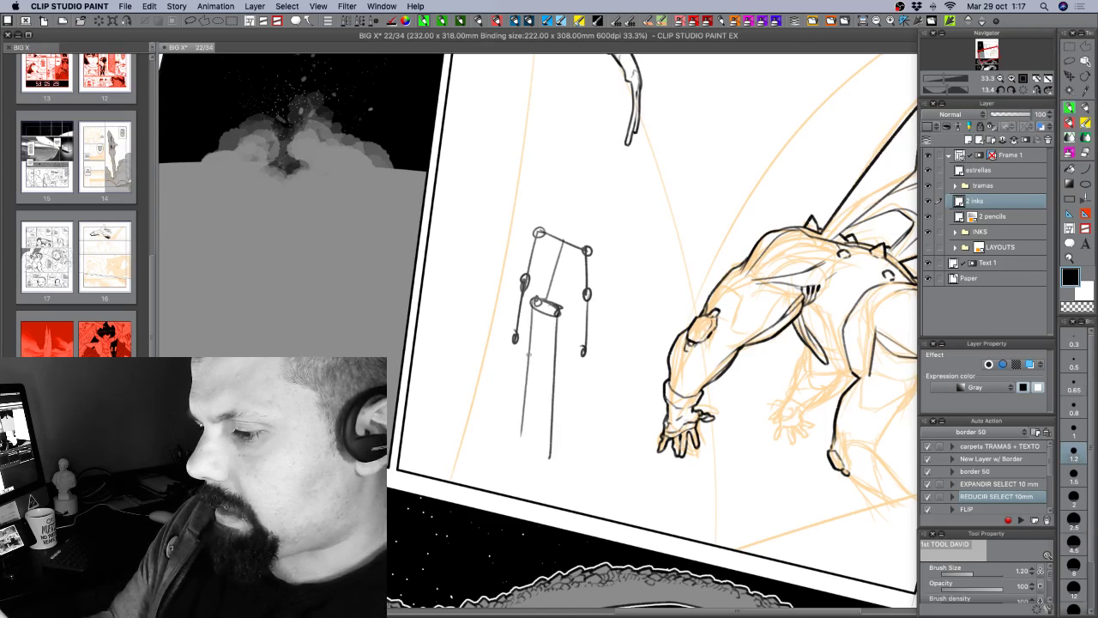
drag(555, 374, 551, 390)
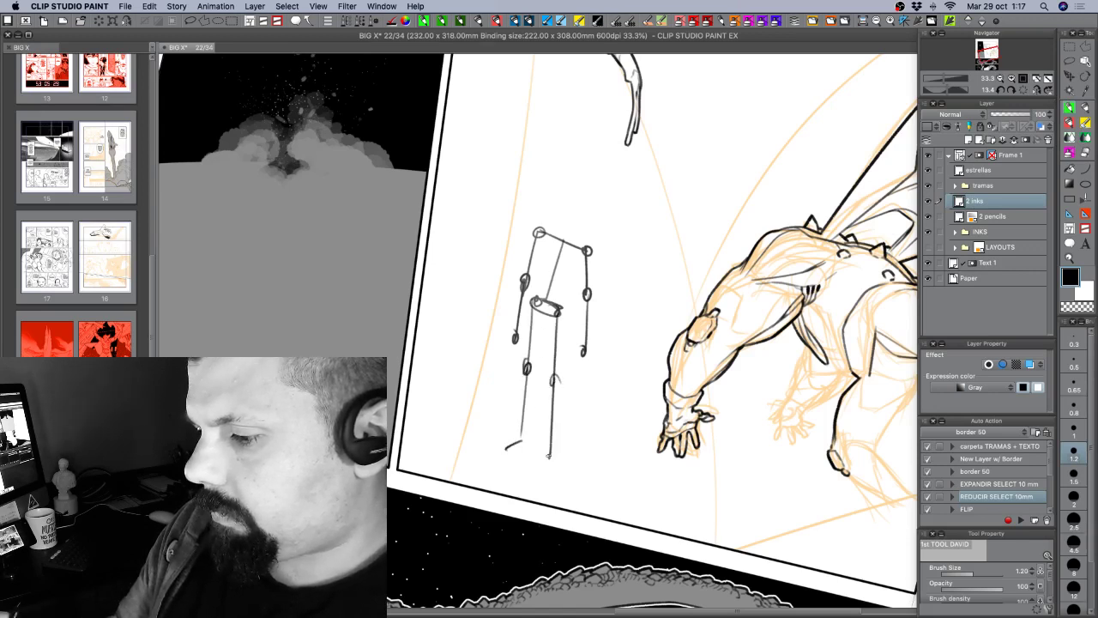
drag(548, 456, 558, 470)
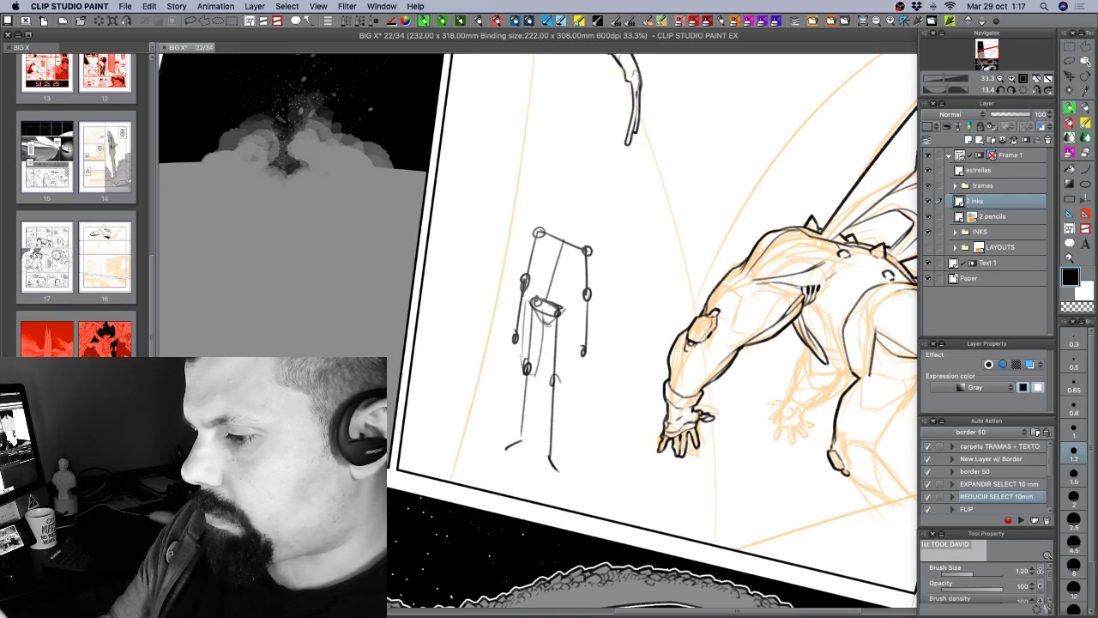
Add leg contours and torso construction lines to the stick-figure skeleton.
drag(551, 324, 546, 390)
drag(551, 323, 543, 432)
drag(561, 383, 558, 431)
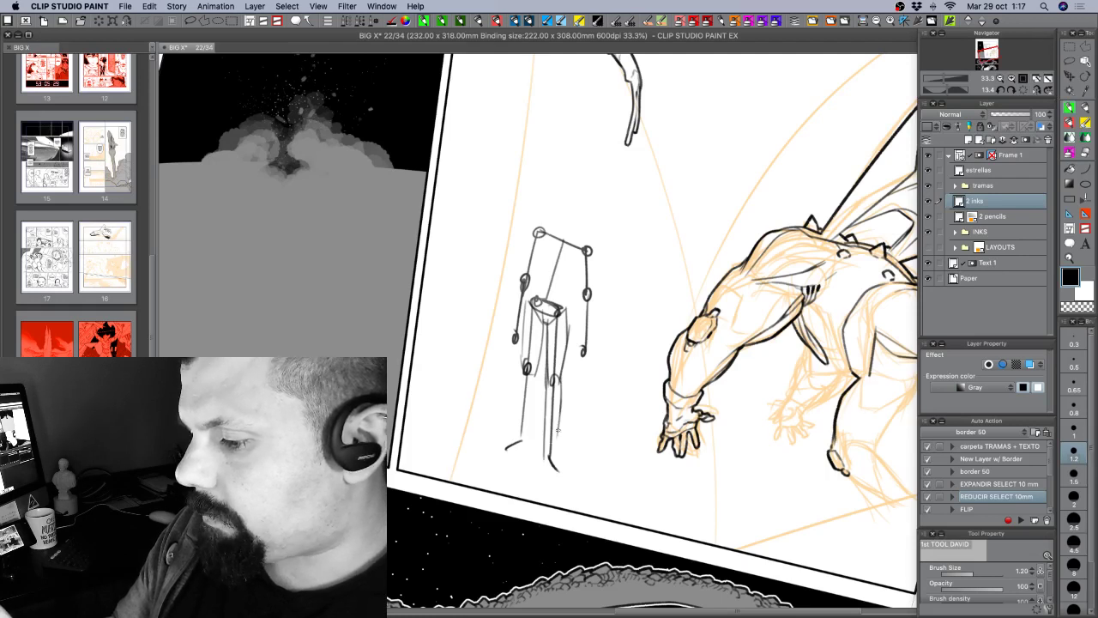
drag(536, 381, 526, 431)
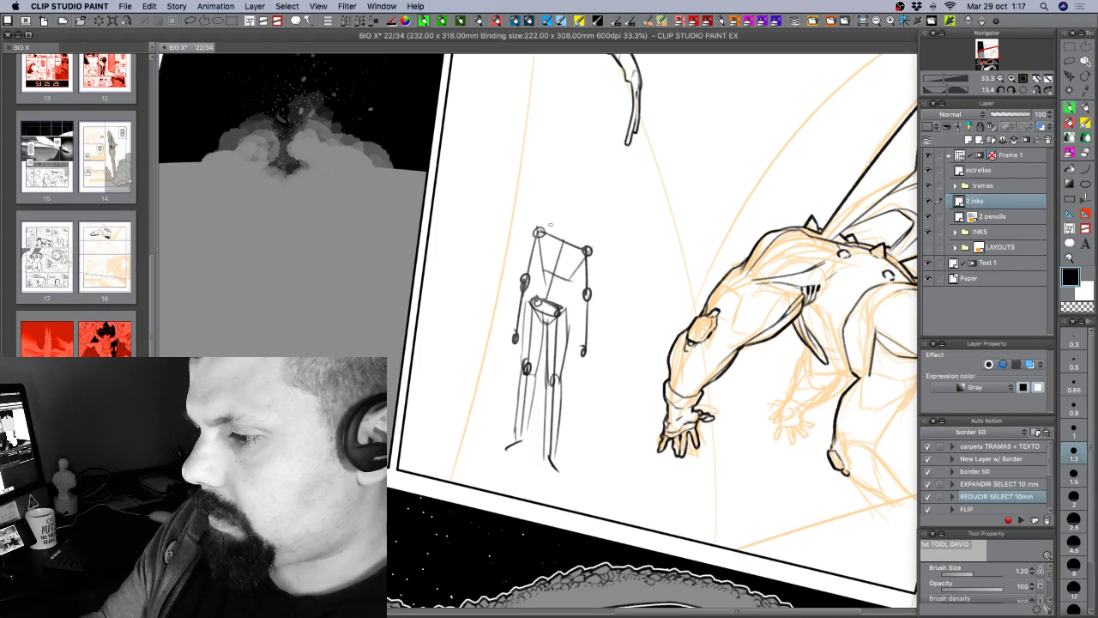
drag(569, 280, 562, 330)
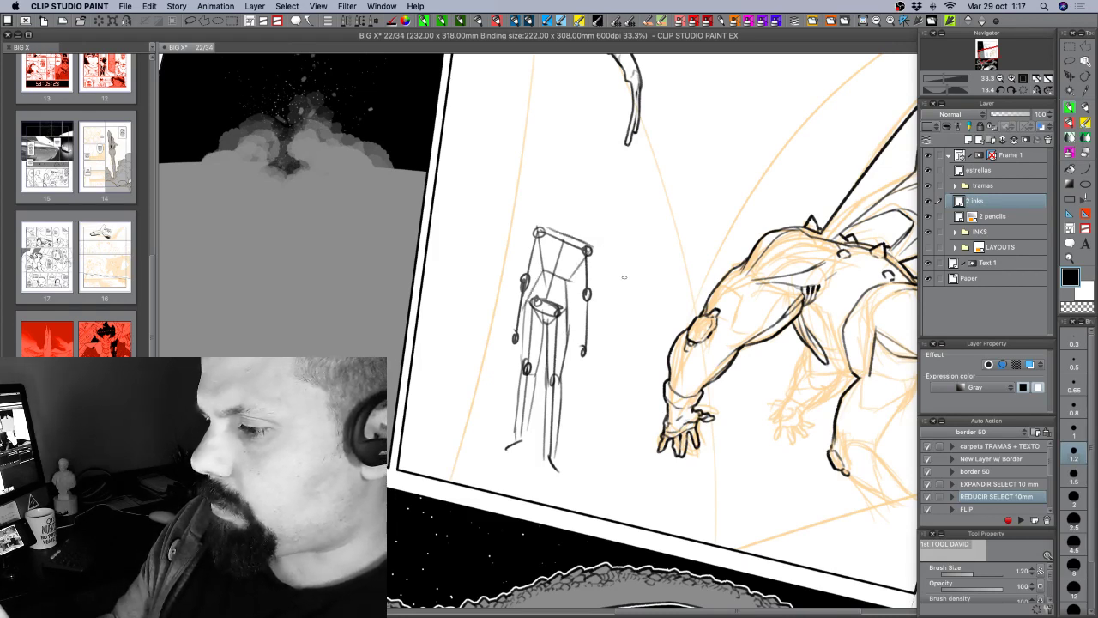
Sketch a simple hand construction next to the skeleton, with a polygonal palm, straight finger lines and a thumb.
drag(616, 295, 640, 314)
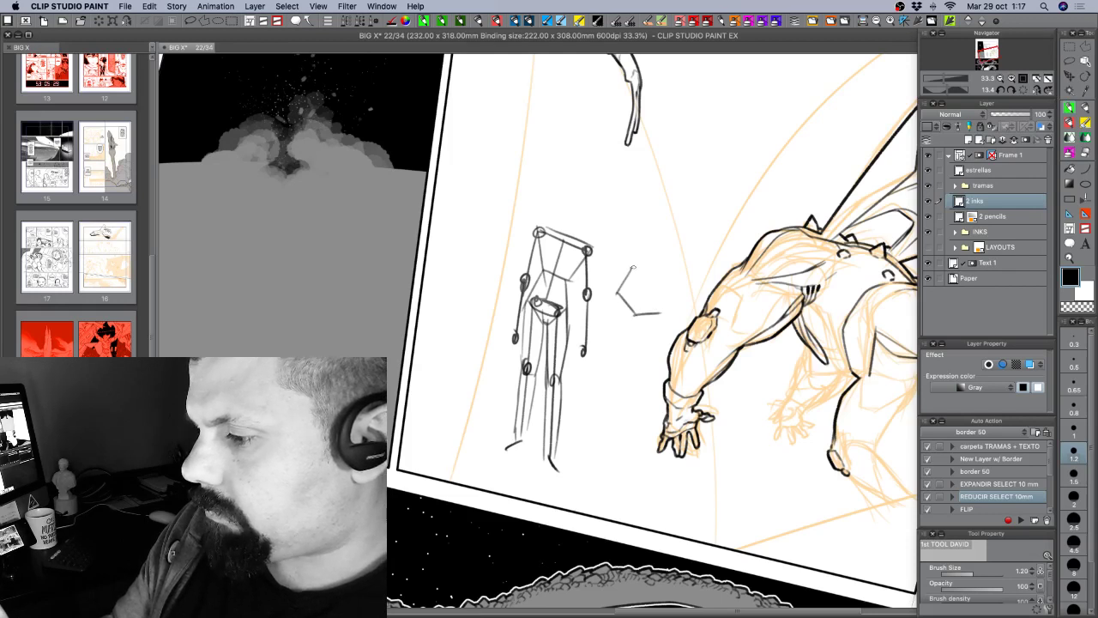
drag(668, 277, 666, 314)
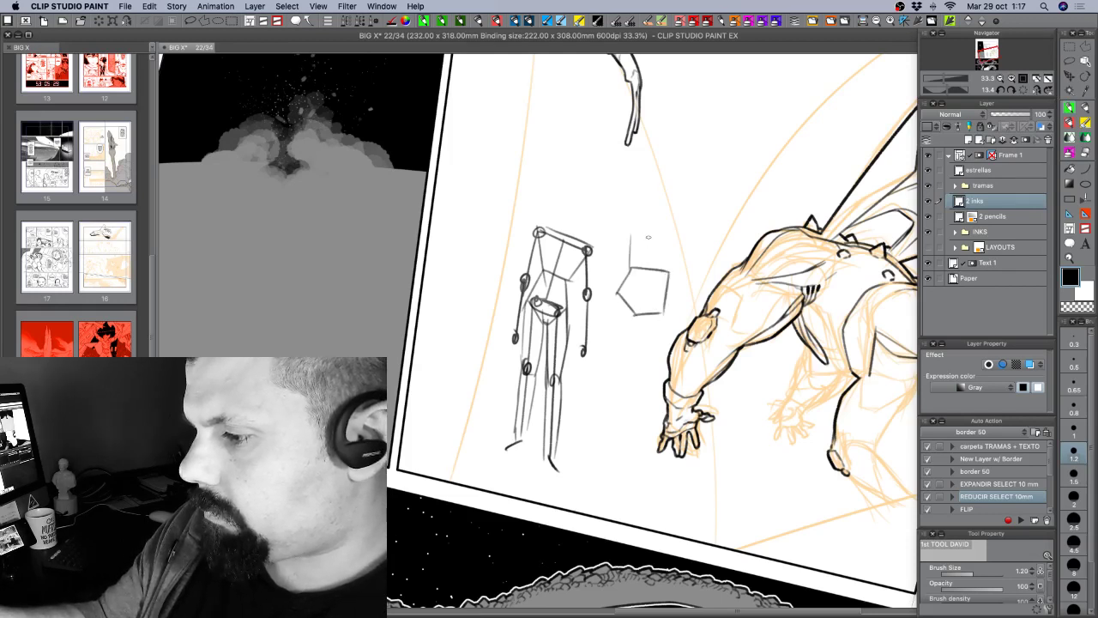
mouse_move(648, 232)
mouse_down()
mouse_move(645, 277)
mouse_move(657, 287)
mouse_up()
drag(676, 244, 672, 290)
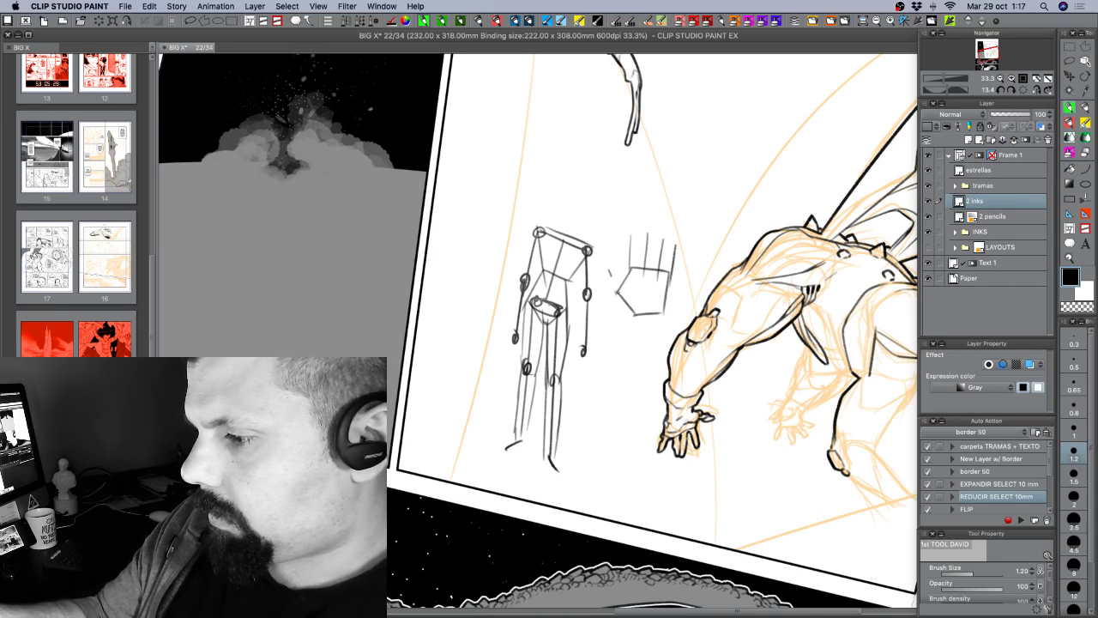
drag(610, 274, 625, 301)
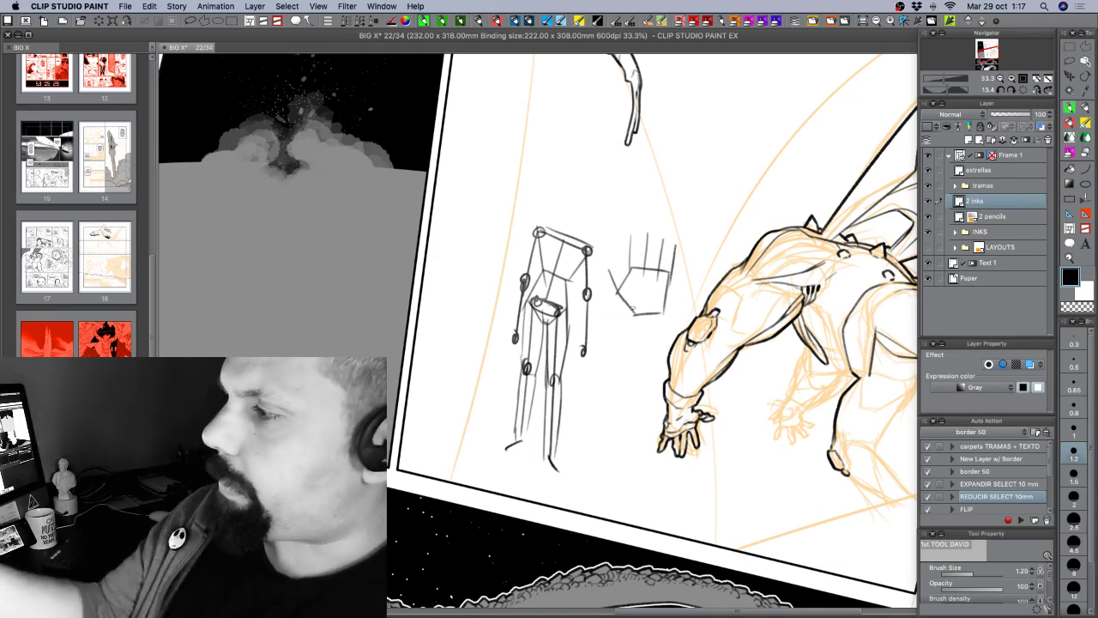
Lasso the skeleton and hand sketches, cut and paste them onto their own hidden layer, then reselect 2 inks and deselect.
key(m)
mouse_move(478, 249)
mouse_down()
mouse_move(693, 296)
mouse_move(630, 365)
mouse_move(467, 459)
mouse_move(444, 421)
mouse_up()
key(Delete)
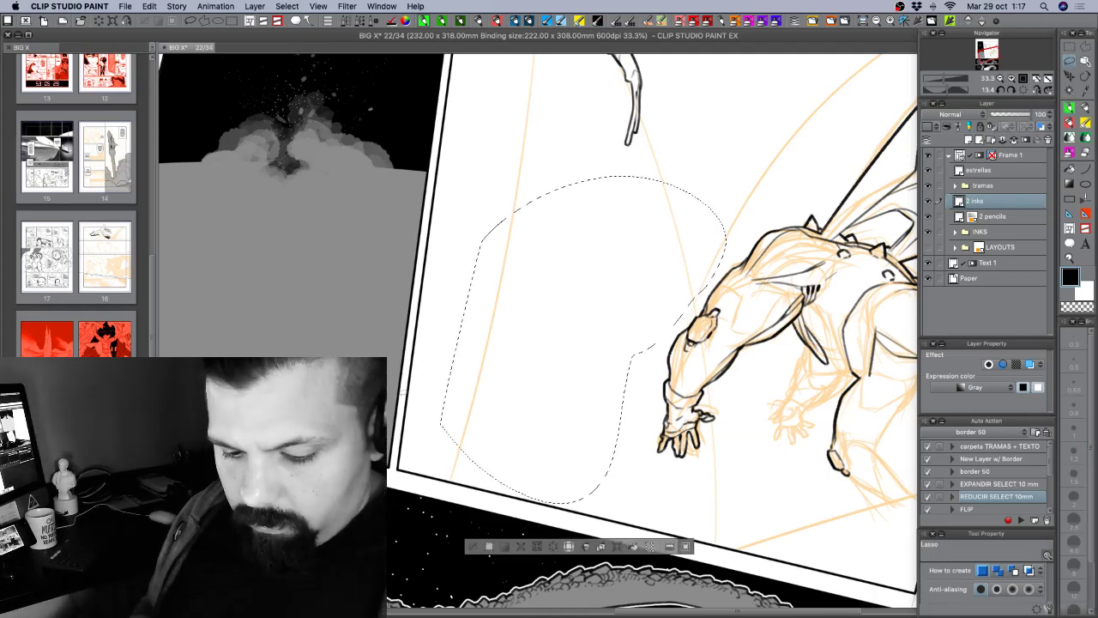
key(super+v)
click(929, 201)
key(Delete)
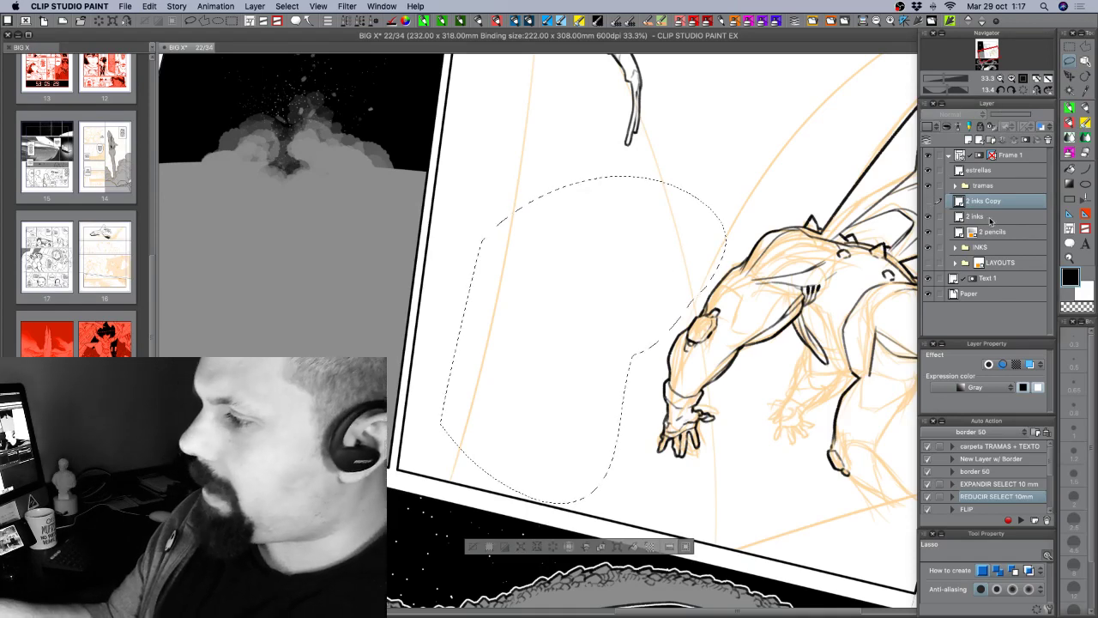
click(940, 216)
key(ctrl+d)
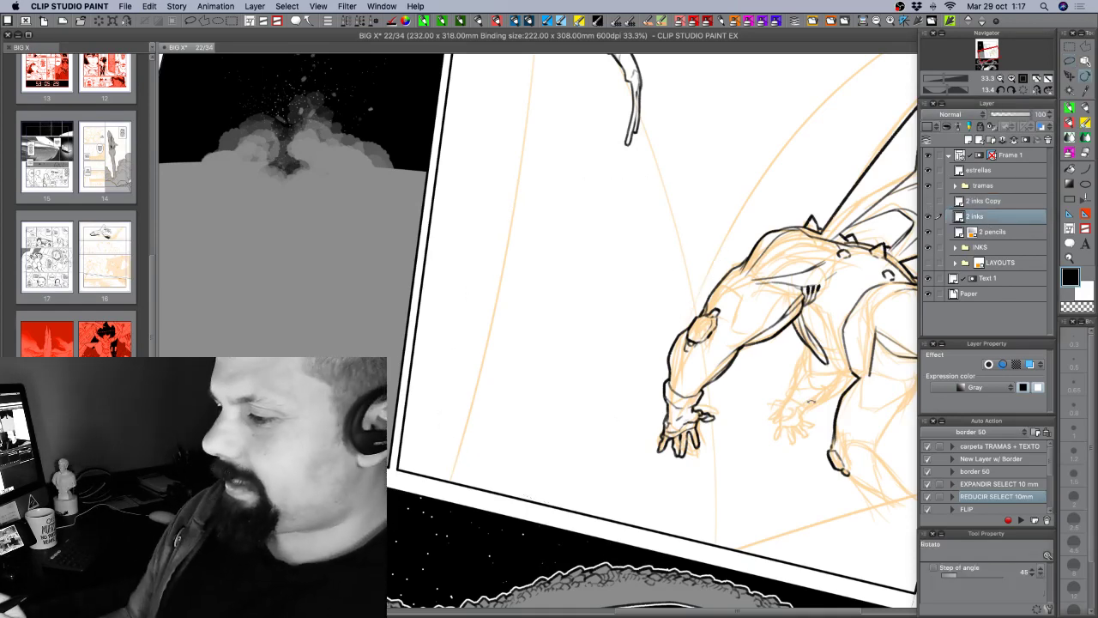
Rotate the canvas until the figure's near arm lies roughly horizontal, and save the page.
drag(760, 455, 556, 454)
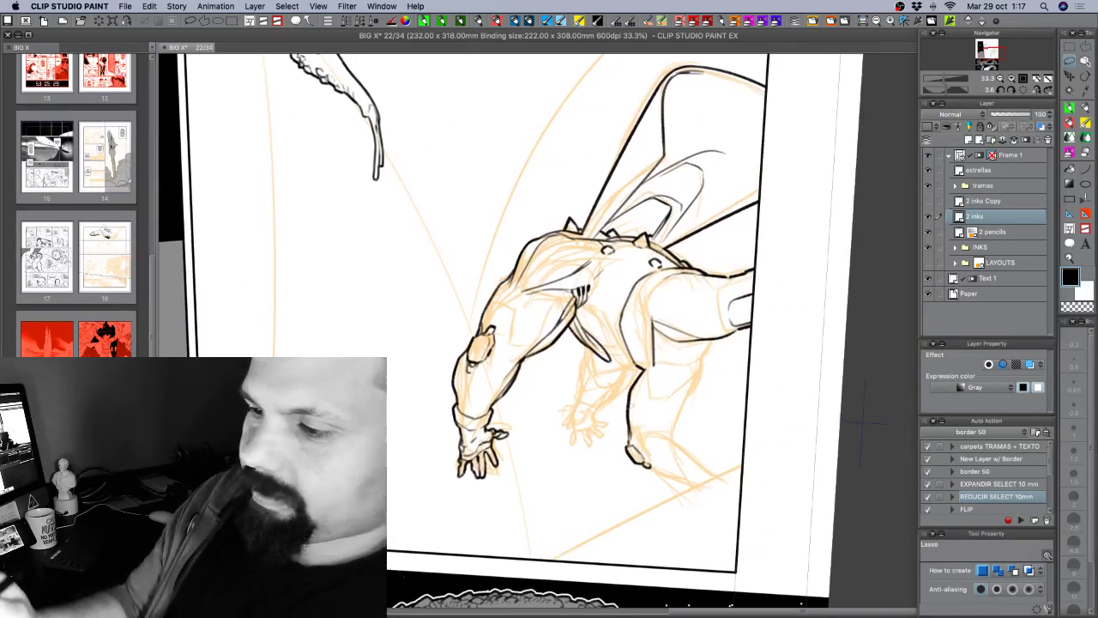
key(shift+space)
drag(661, 443, 560, 484)
click(1067, 121)
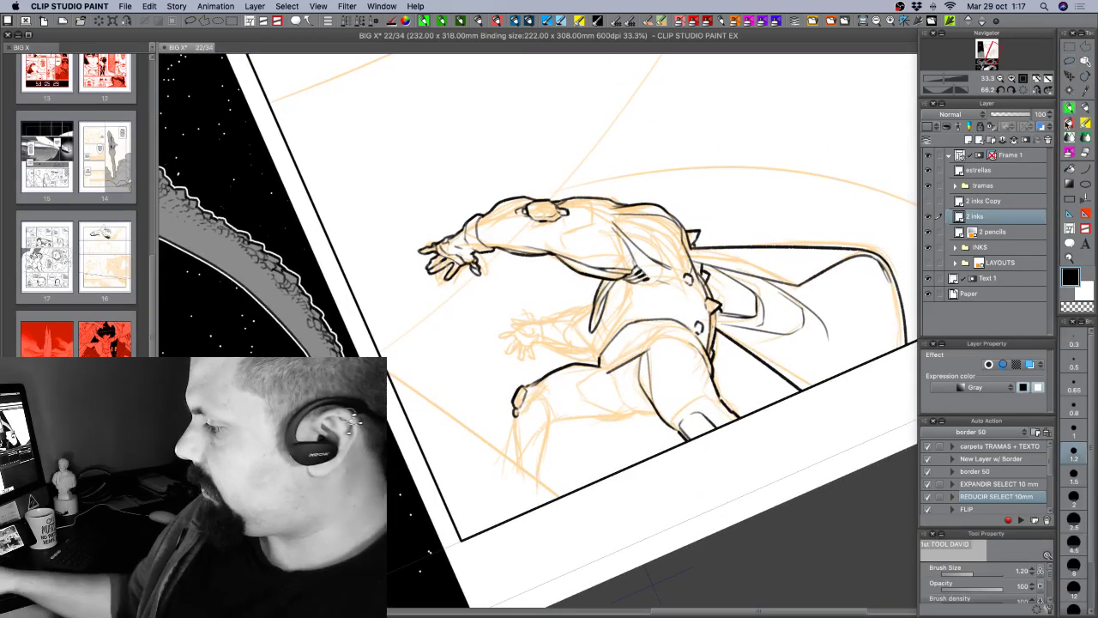
key(super+s)
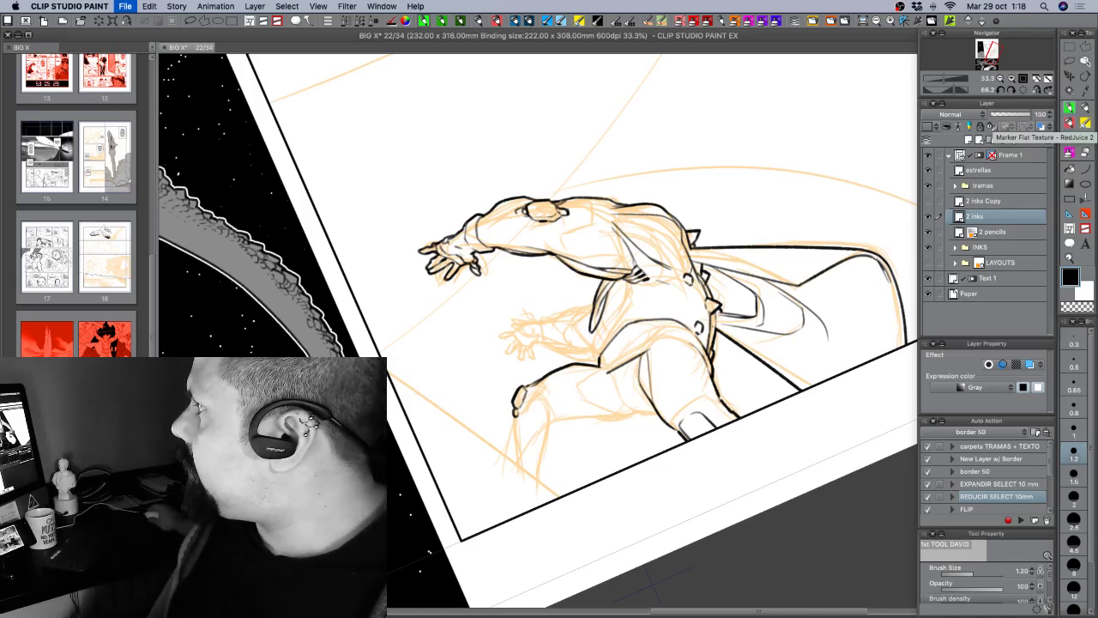
key(Tab)
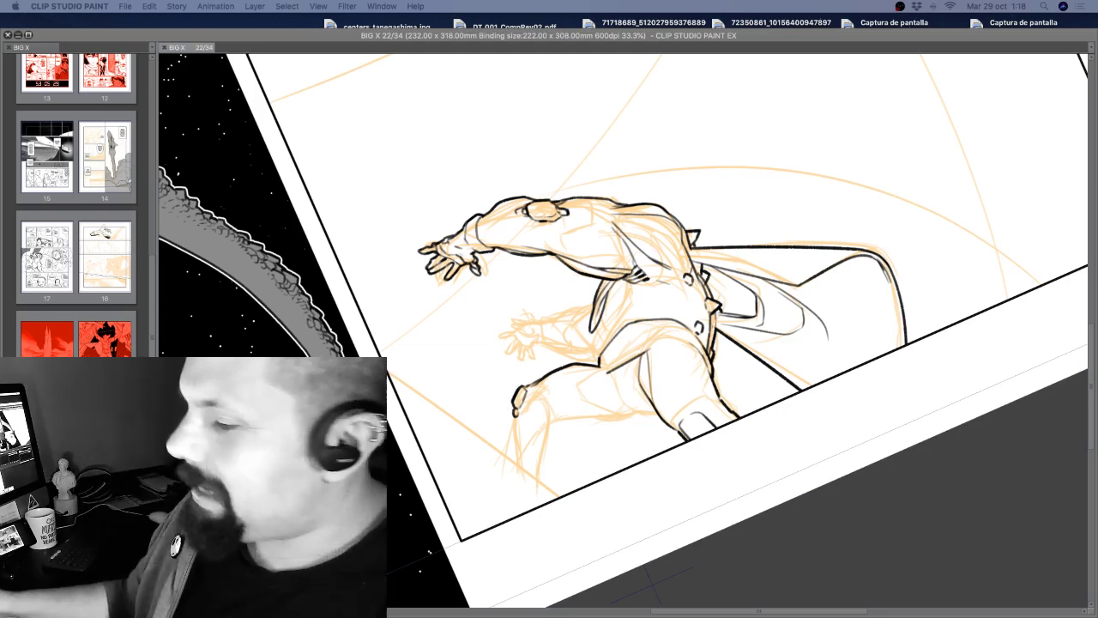
key(Tab)
Ink the torso contour below the near armpit down to the far thigh, correcting with transparent colour and rotating the canvas as needed.
key(r)
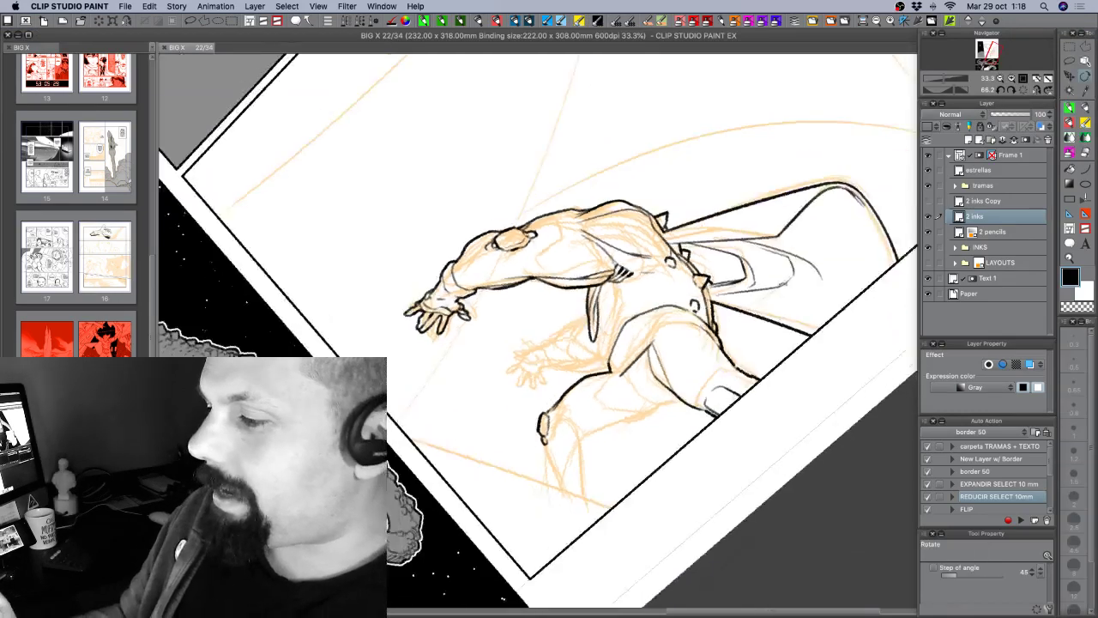
mouse_move(695, 453)
mouse_down()
mouse_move(731, 382)
mouse_move(738, 330)
mouse_move(717, 419)
mouse_move(635, 504)
mouse_up()
key(p)
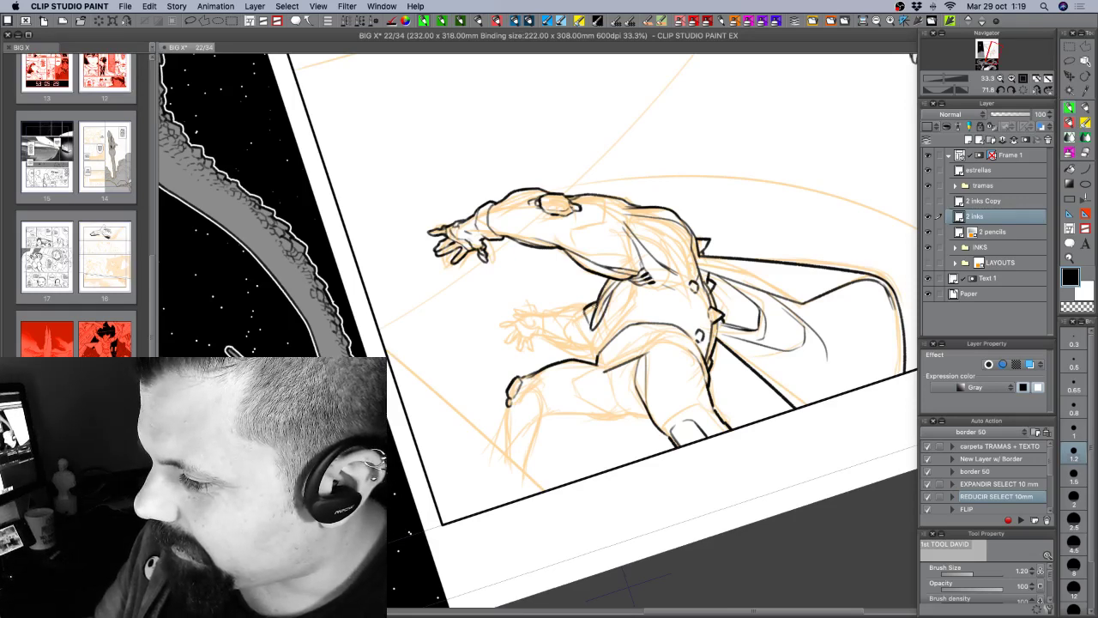
key(c)
key(c)
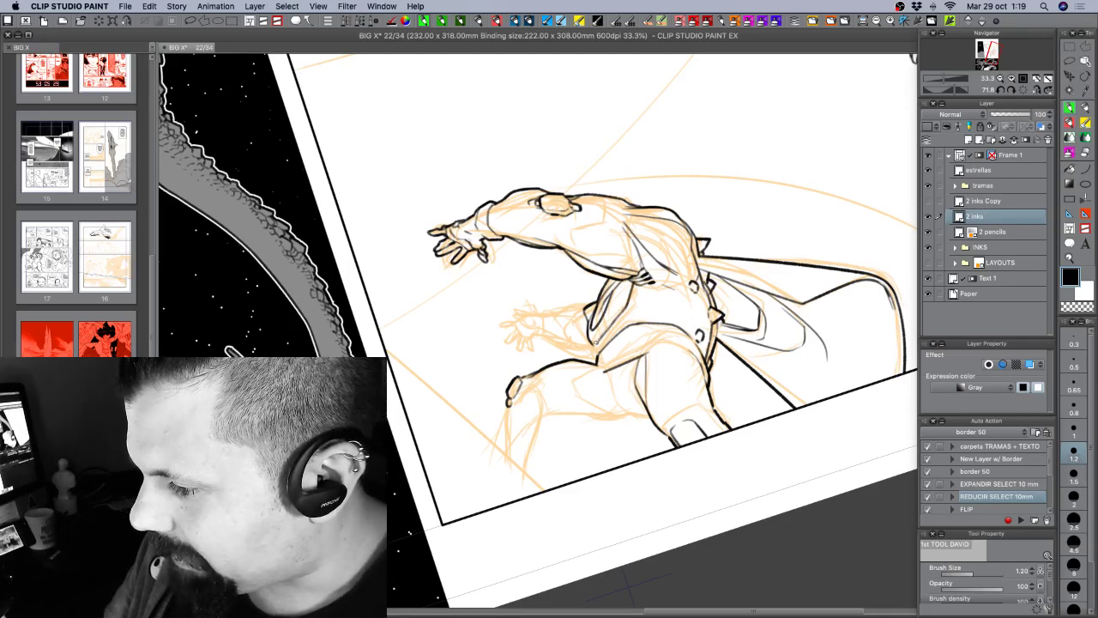
key(c)
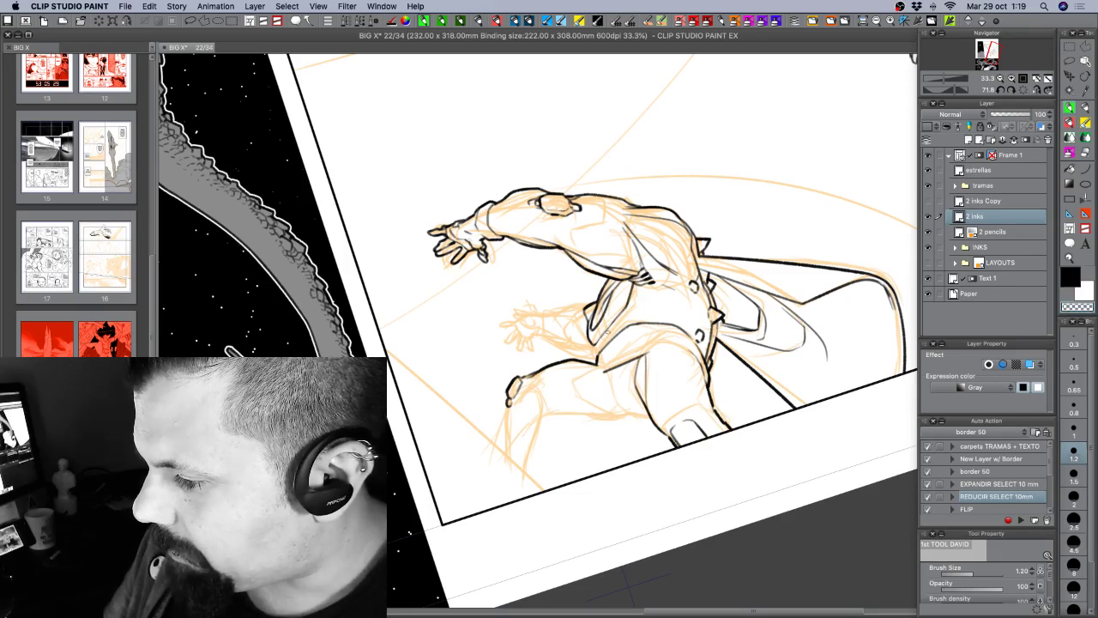
key(c)
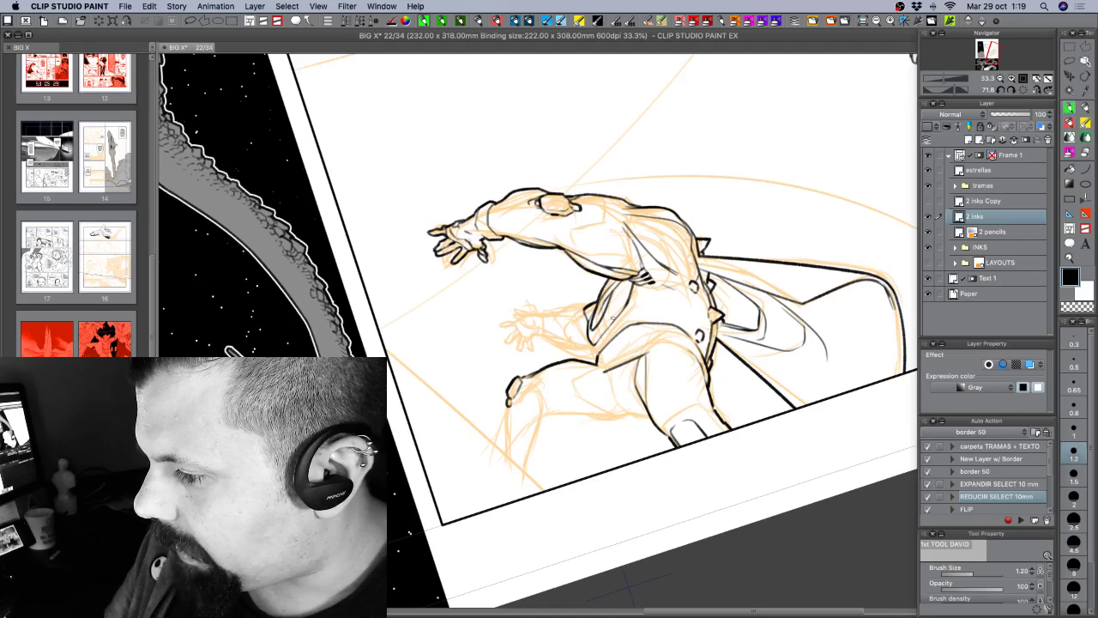
key(c)
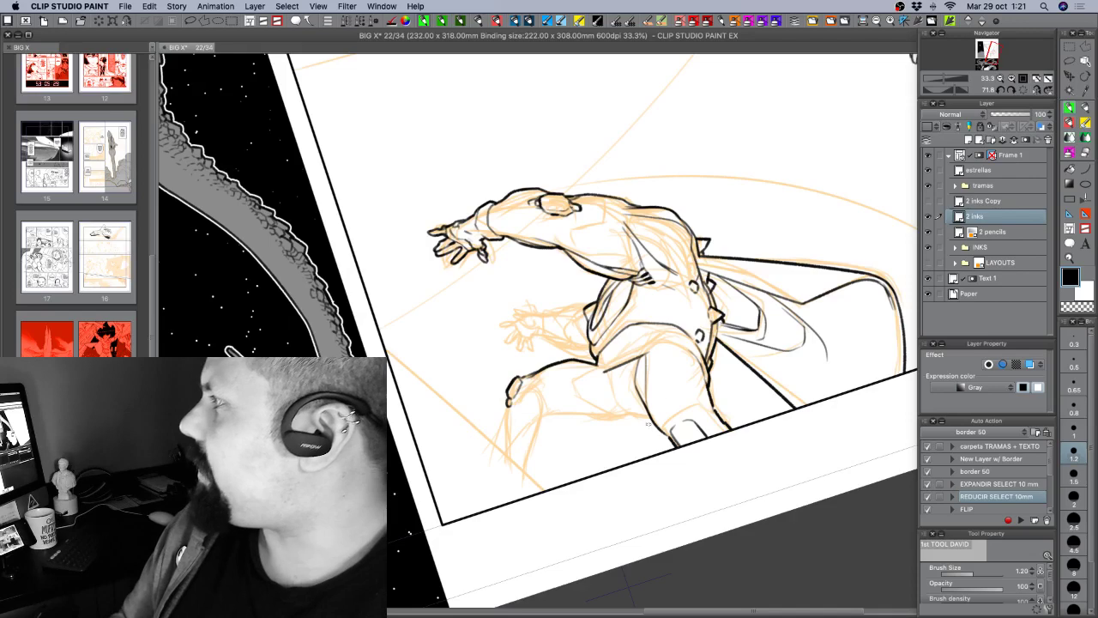
key(r)
mouse_move(563, 377)
mouse_down()
mouse_move(604, 407)
mouse_move(652, 400)
mouse_move(626, 408)
mouse_move(564, 379)
mouse_move(547, 385)
mouse_up()
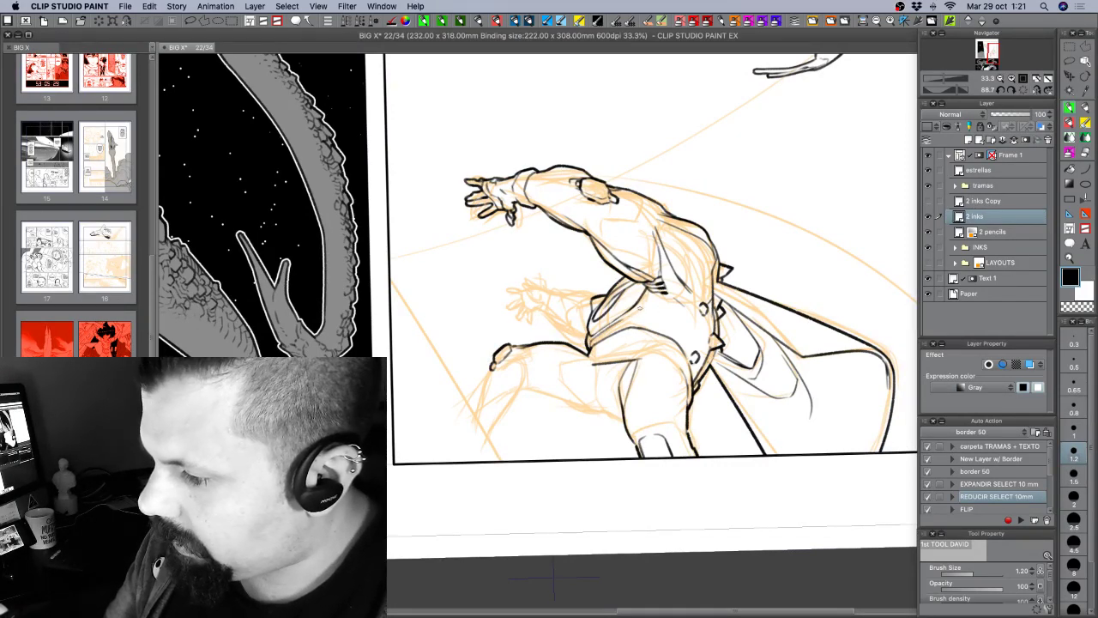
Ink fine contour lines on the figure's abdomen and hips with the brush size set to 0.8.
key(bracketleft)
key(bracketleft)
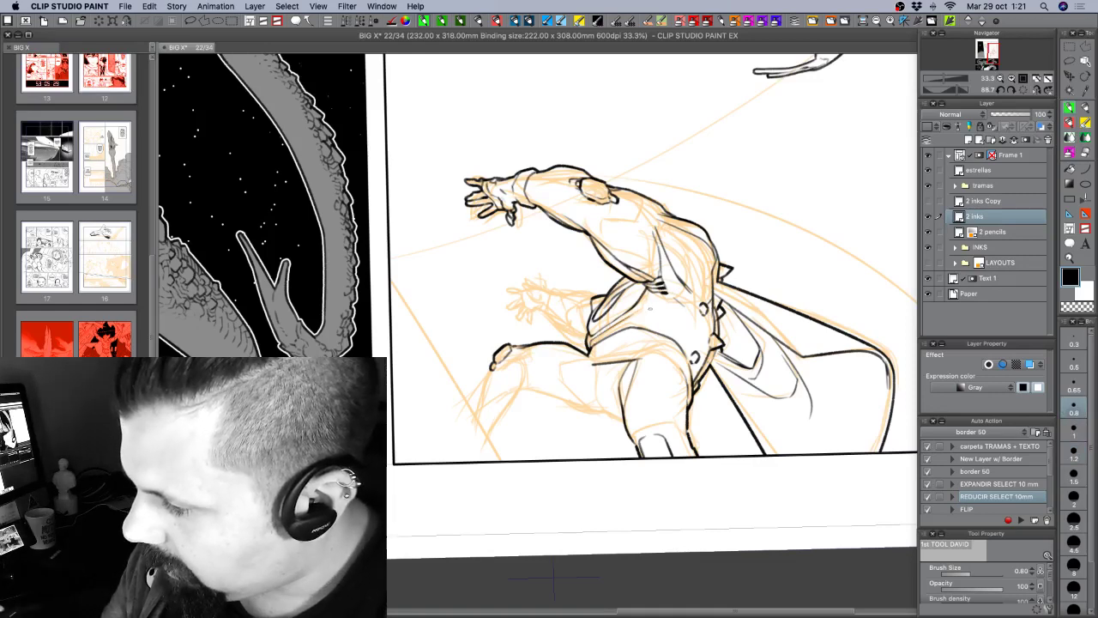
key(shift+space)
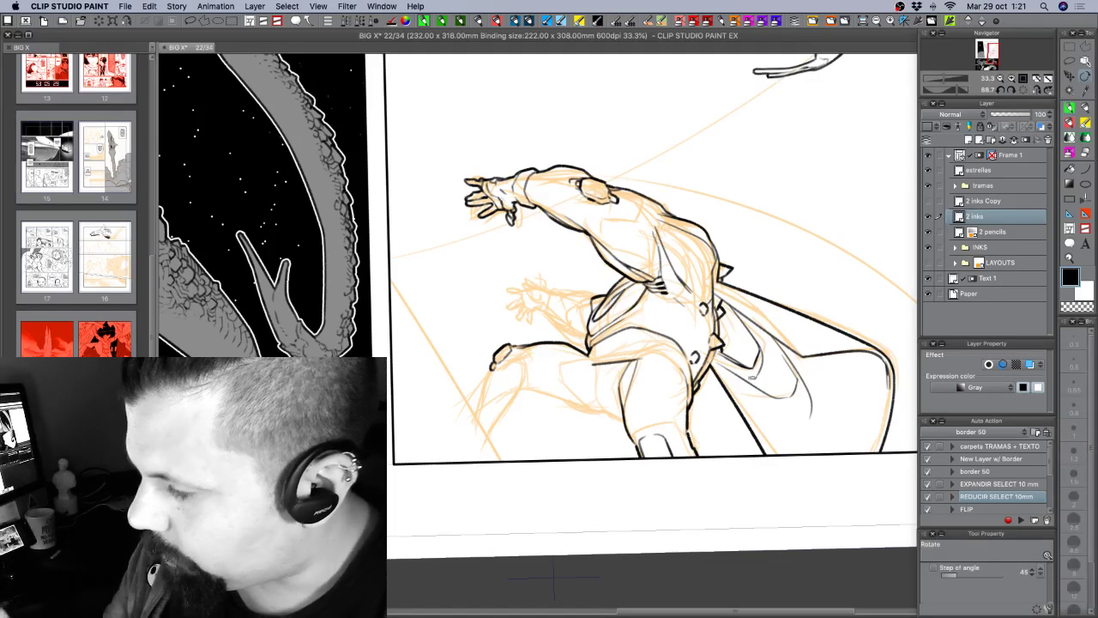
drag(642, 309, 633, 338)
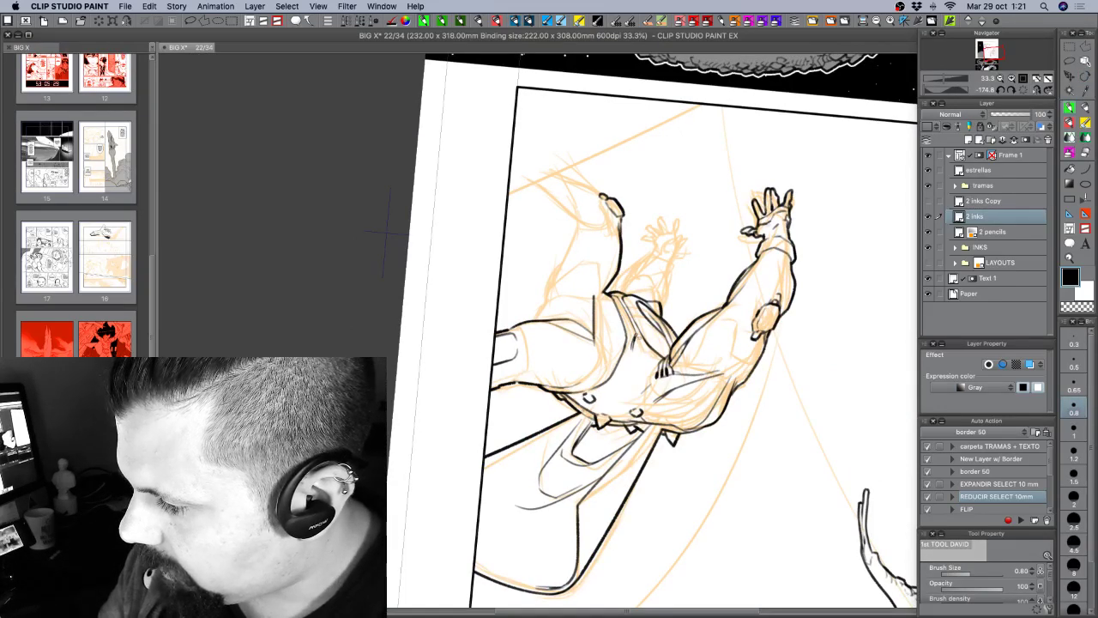
key(shift+space)
drag(726, 431, 674, 256)
key(b)
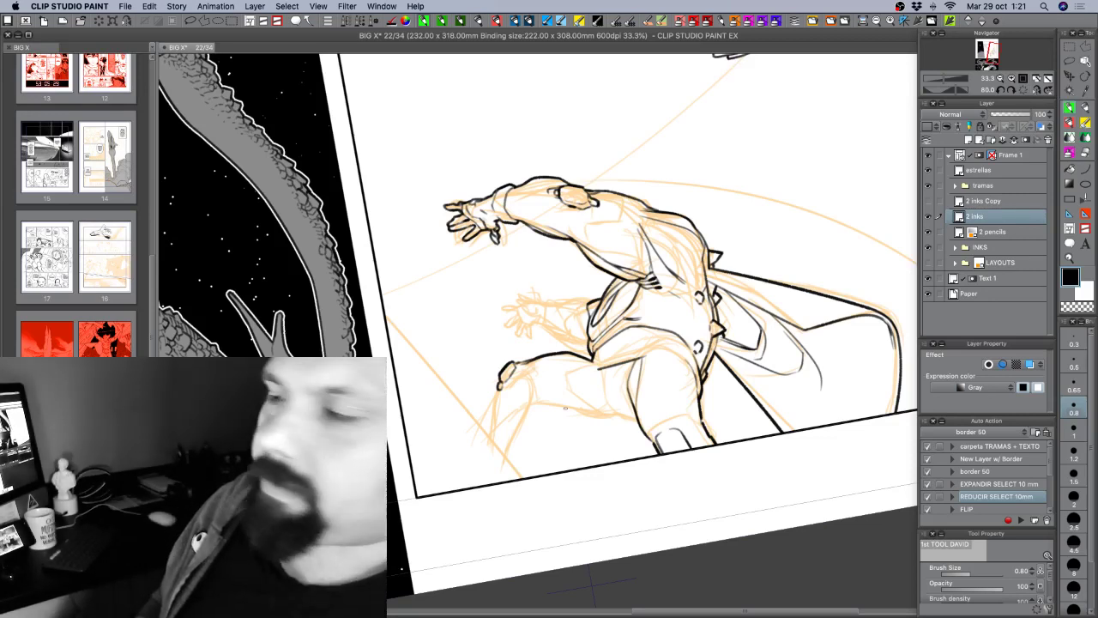
Set the brush size to 1 and ink the inner contour where the bent thigh meets the hips.
click(1071, 430)
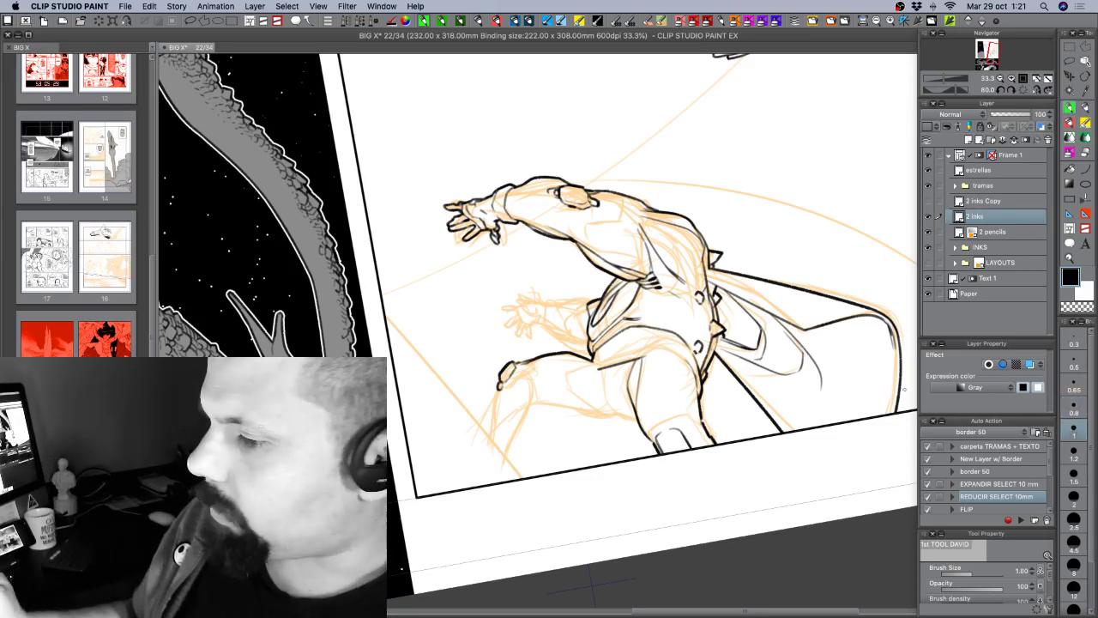
key(shift+space)
drag(819, 403, 785, 420)
key(p)
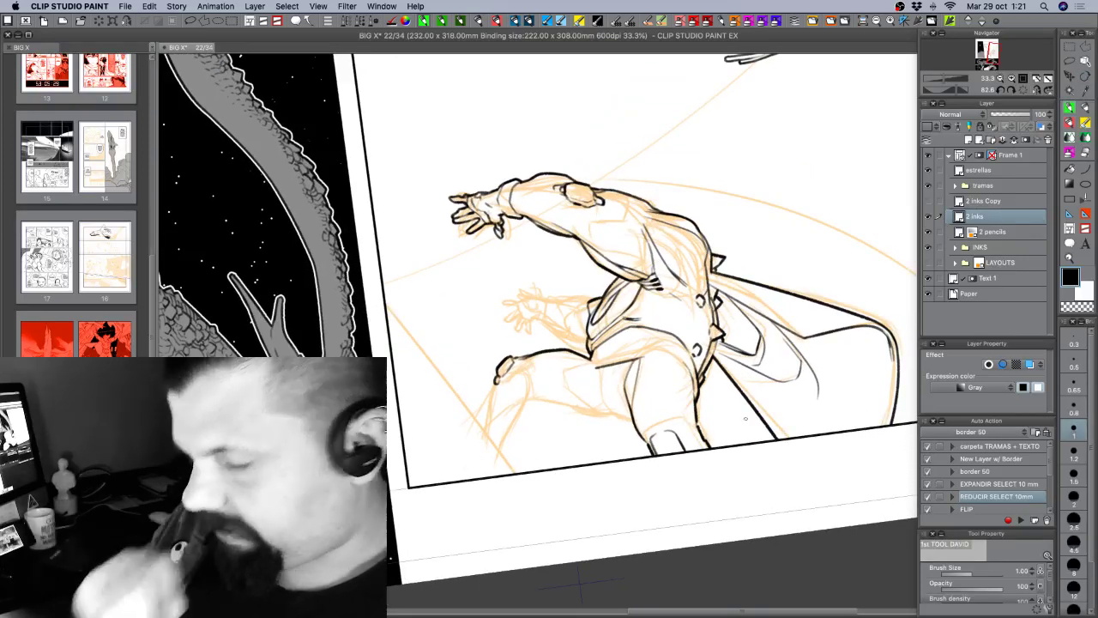
key(shift+space)
drag(686, 450, 618, 478)
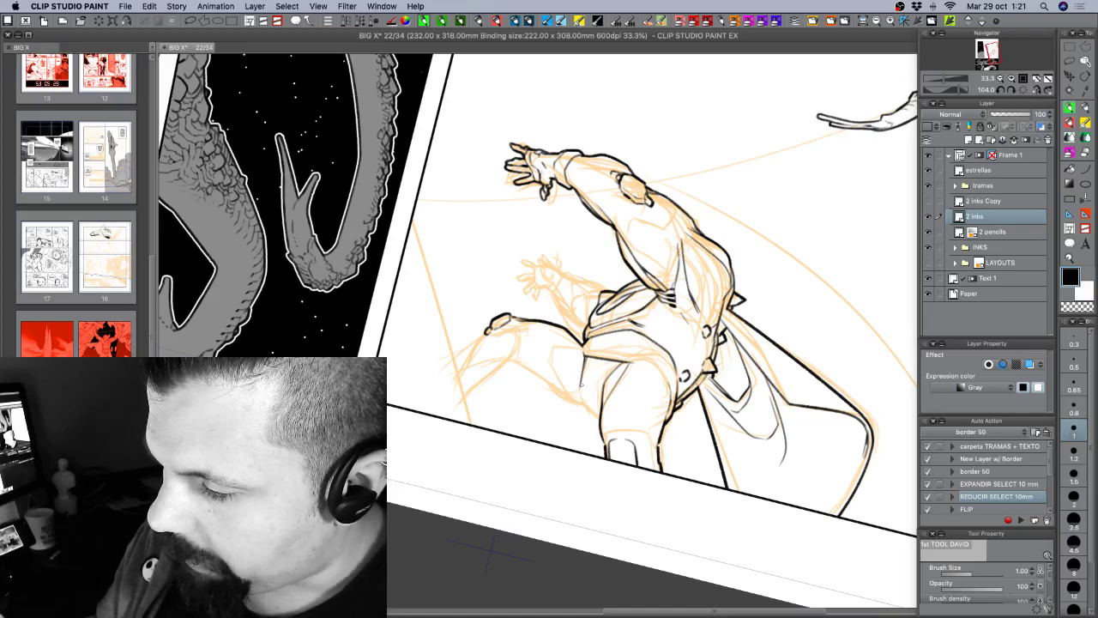
Ink the underside of the bent thigh and both sides of its lower leg with a 1.2 brush.
key(shift+space)
mouse_move(584, 403)
mouse_down()
mouse_move(622, 415)
mouse_move(695, 382)
mouse_move(710, 337)
mouse_move(703, 361)
mouse_up()
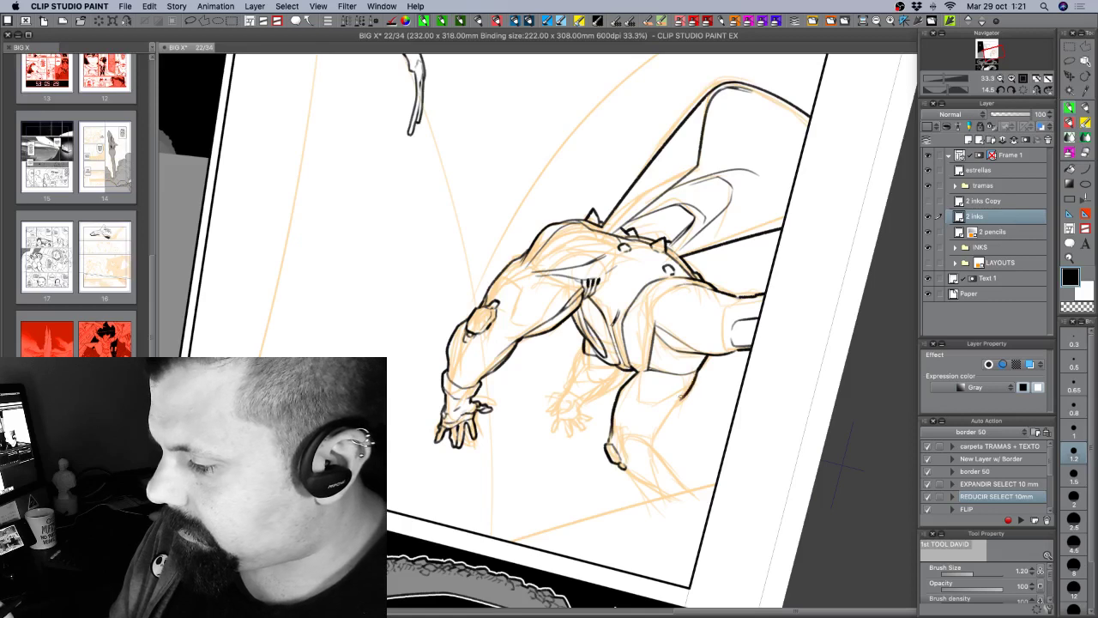
drag(679, 399, 654, 437)
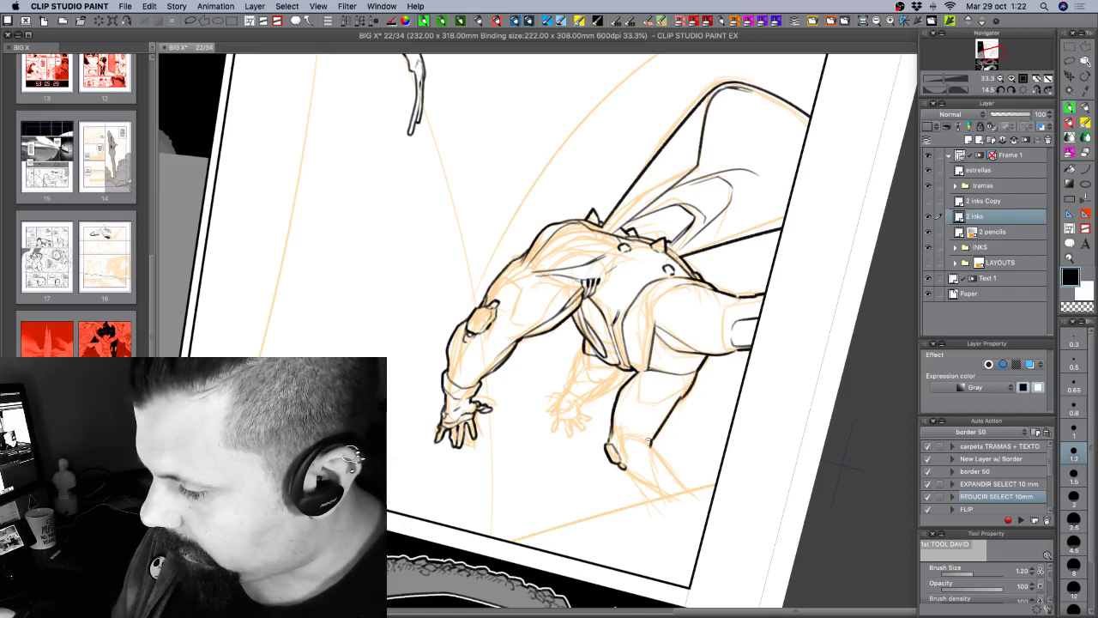
mouse_move(679, 431)
mouse_down()
mouse_move(601, 459)
mouse_move(512, 429)
mouse_move(517, 469)
mouse_up()
drag(546, 422, 538, 454)
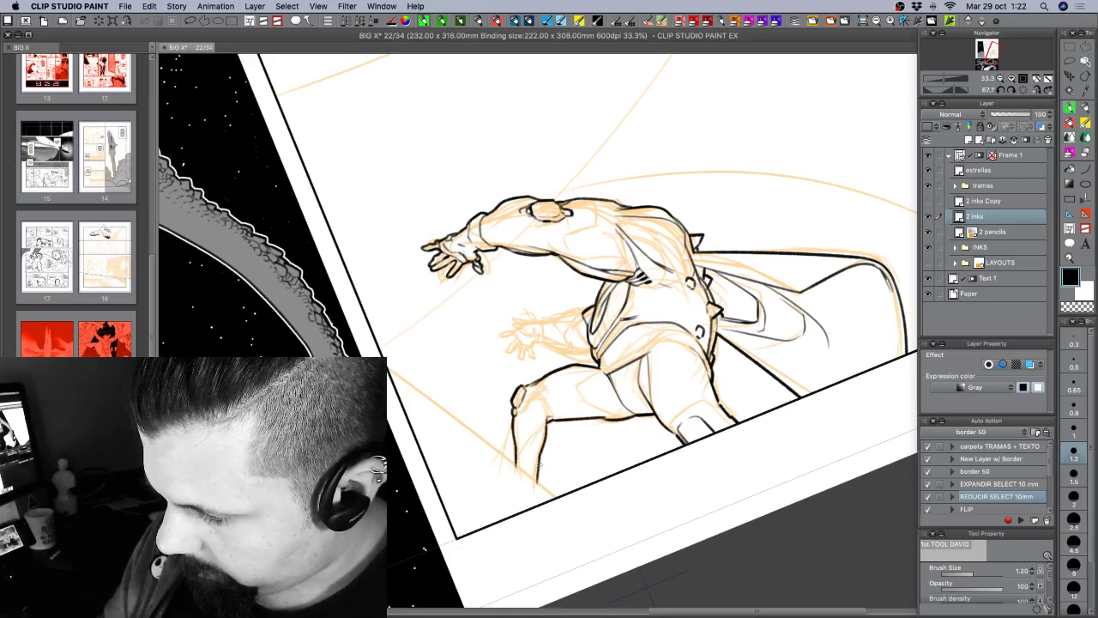
Ink a curved dust-cloud outline between the lower leg and the panel border, adding fine 0.8 inner strokes, and save the page.
drag(655, 459, 776, 300)
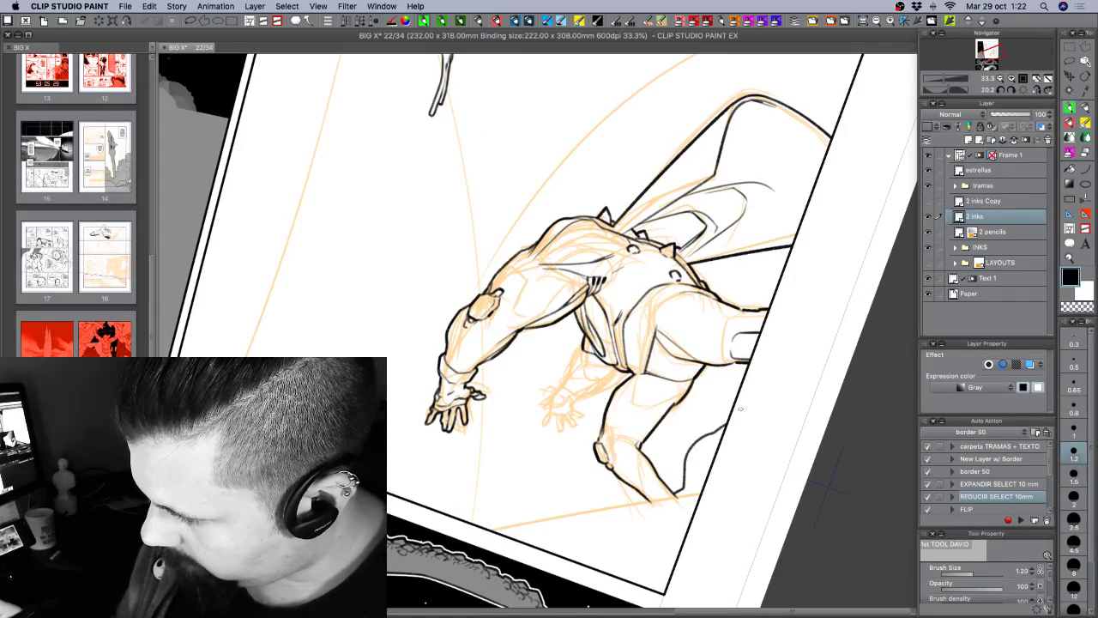
key(super+z)
mouse_move(732, 407)
mouse_down()
mouse_move(684, 447)
mouse_move(682, 482)
mouse_up()
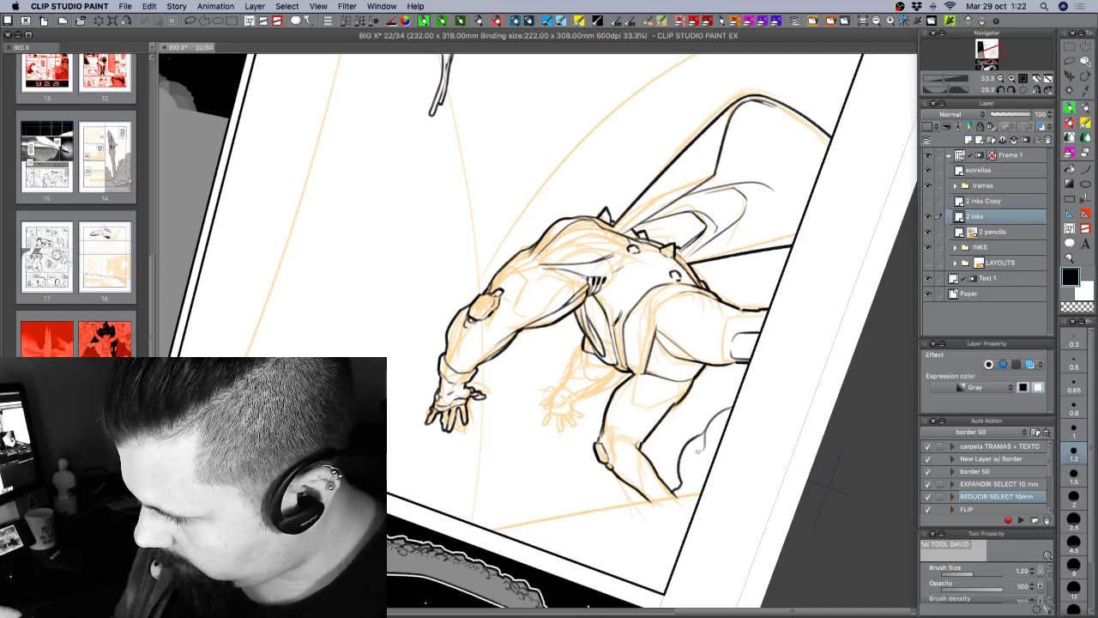
key([)
key([)
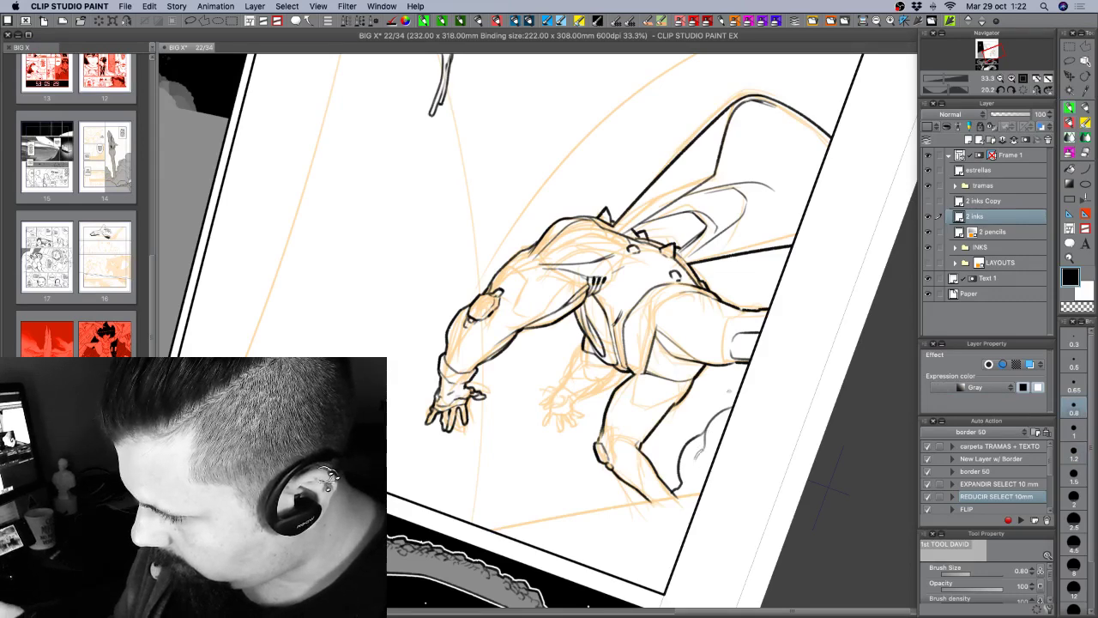
drag(695, 455, 707, 411)
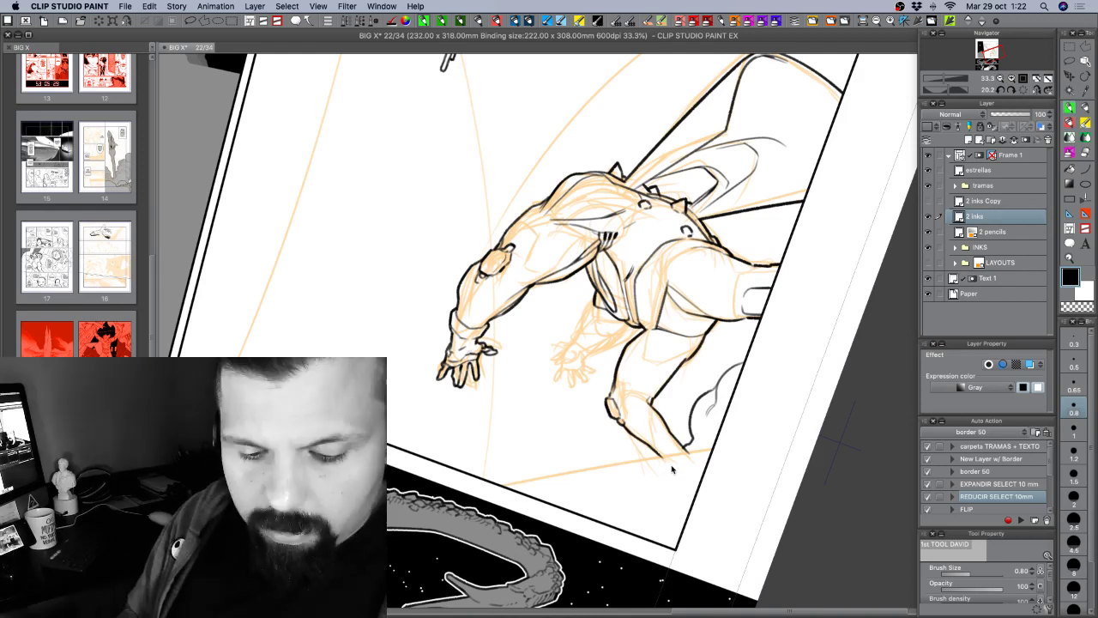
key(super+s)
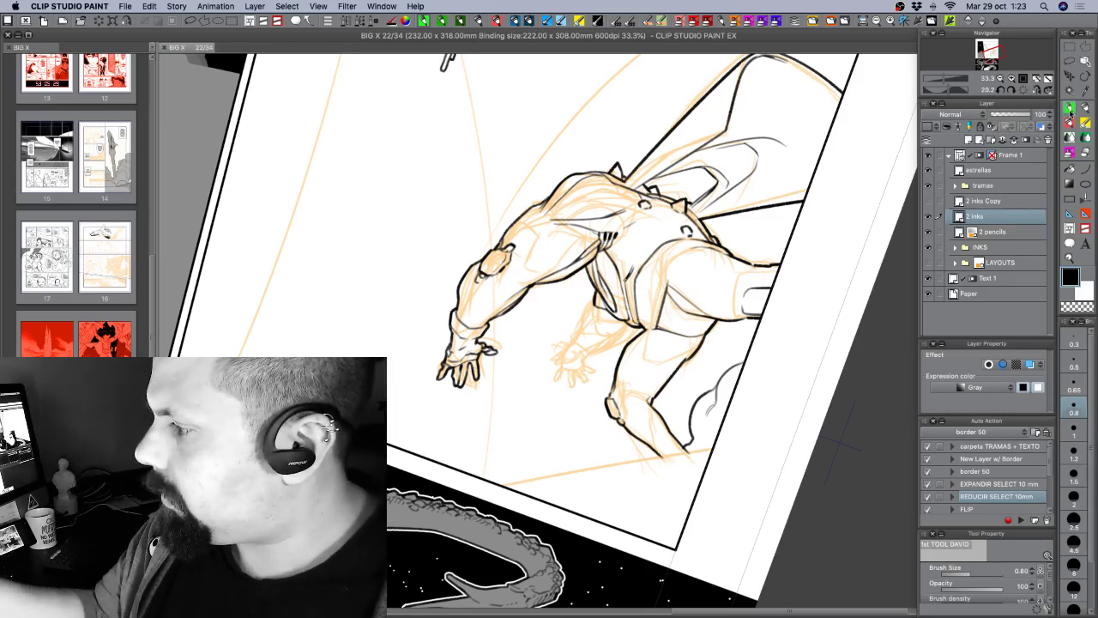
Erase the fine inner strokes of the dust cloud with transparent colour at brush size 1.2.
click(1075, 447)
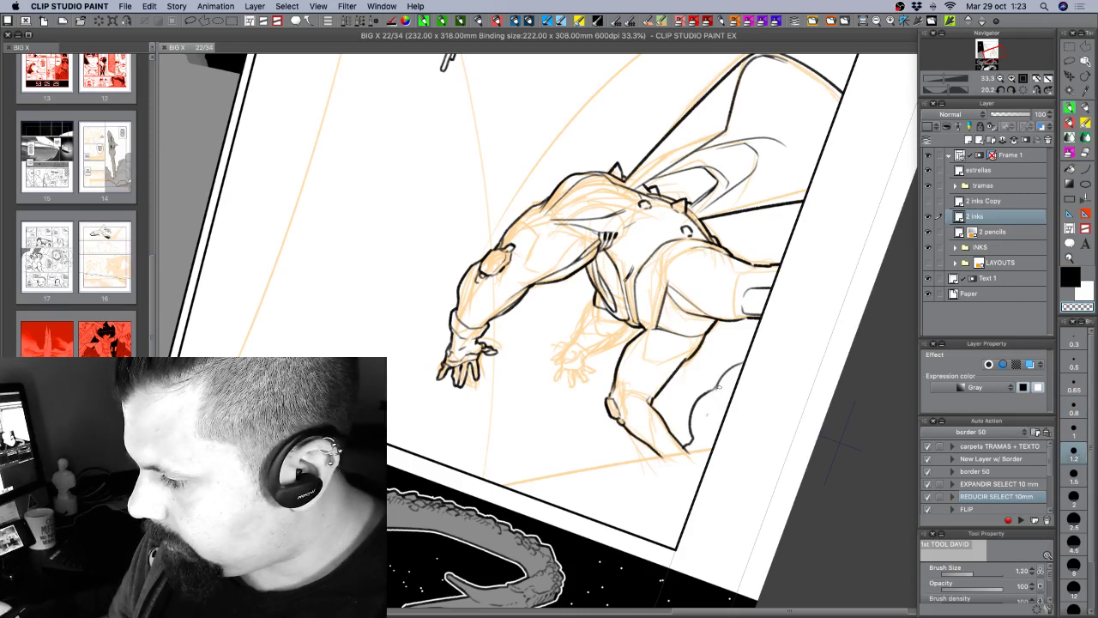
drag(719, 386, 716, 395)
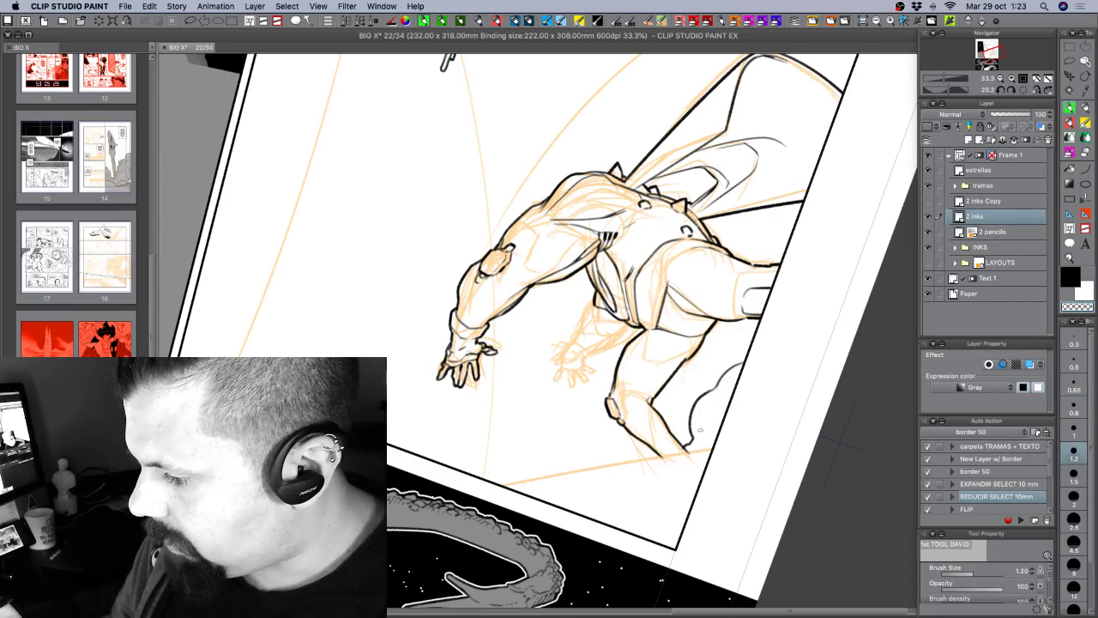
key(c)
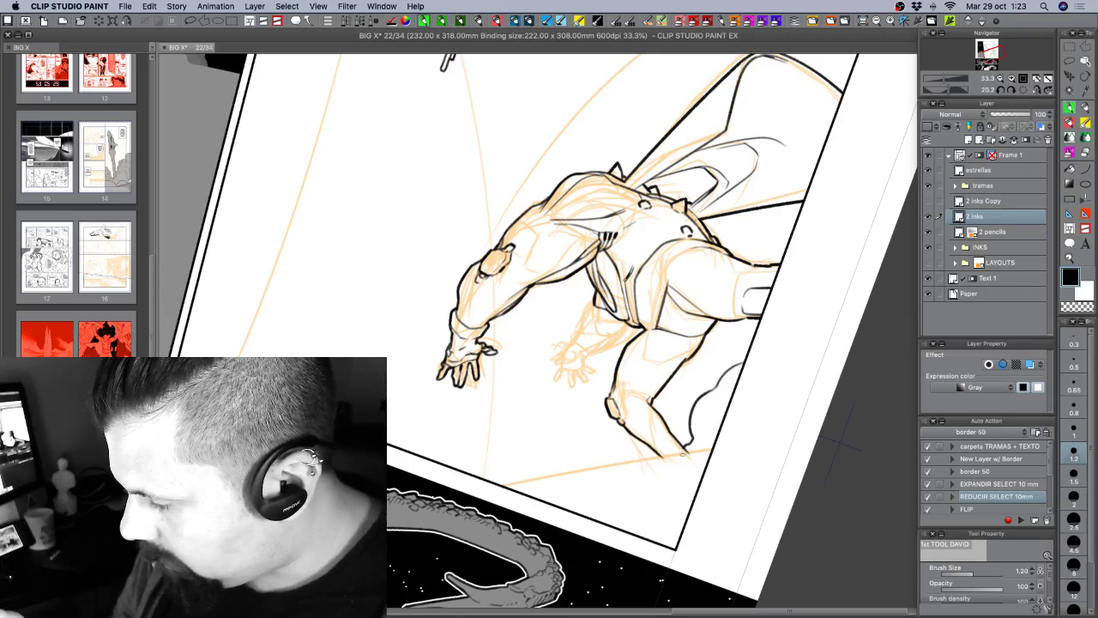
key(c)
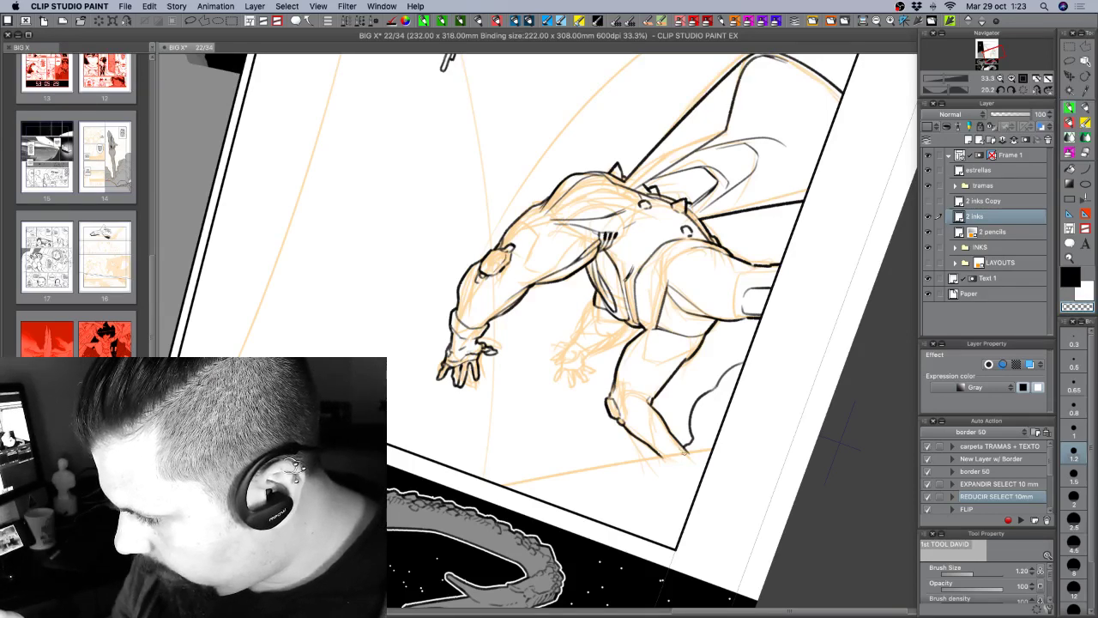
Ink a small rounded dust puff in black on the other side of the bent leg's foot.
drag(740, 419, 790, 368)
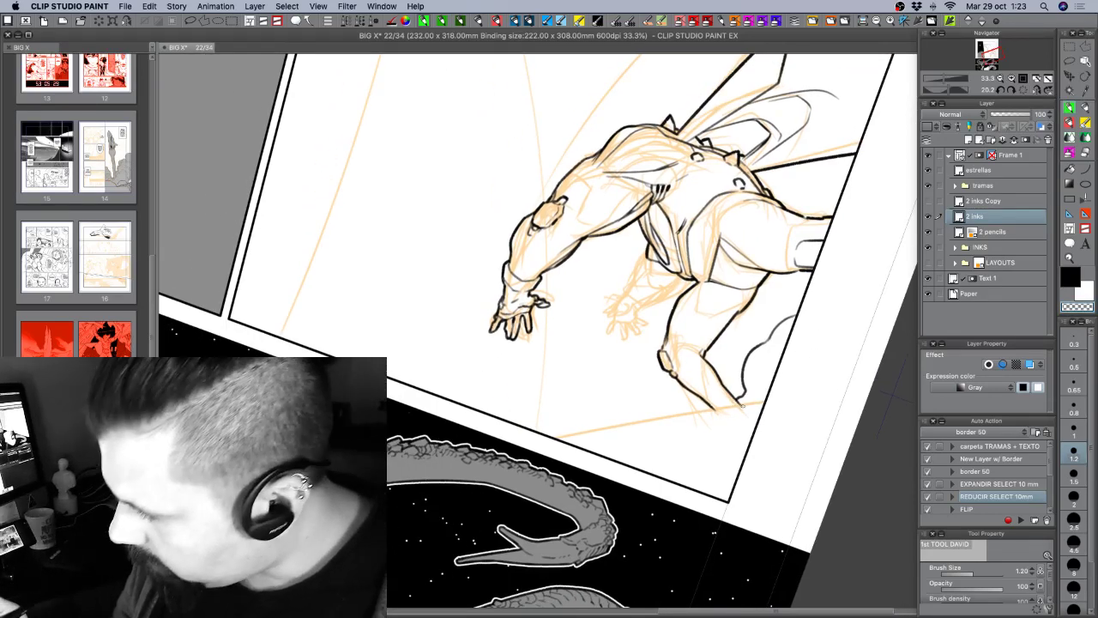
key(c)
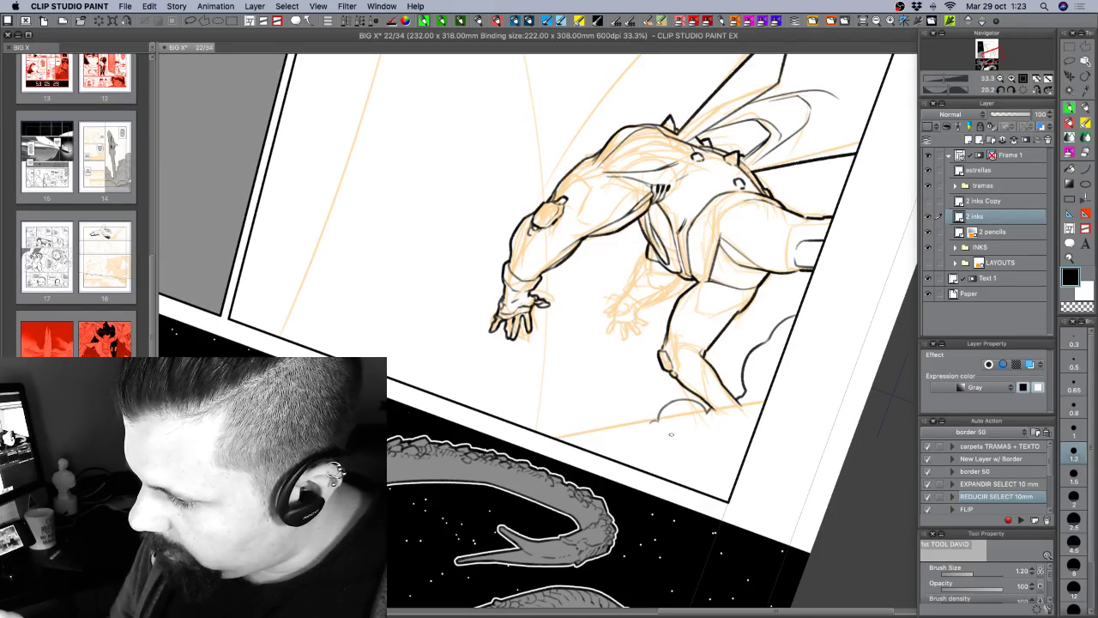
key(shift+space)
drag(809, 401, 807, 262)
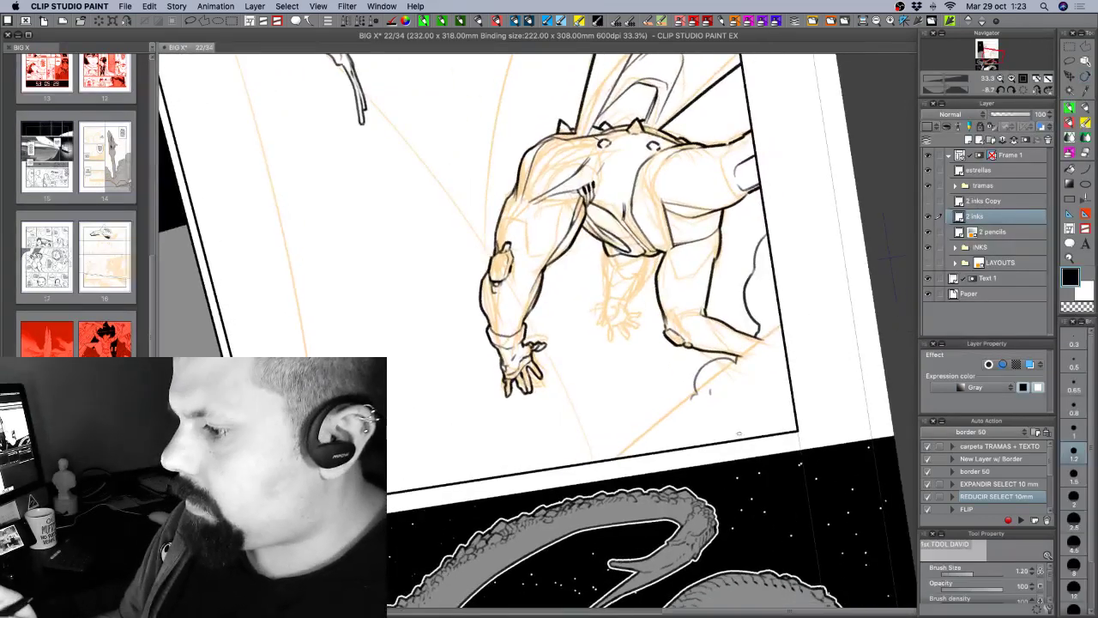
Ink two small debris specks between the near hand and the dust puff.
key(shift+space)
drag(788, 401, 773, 439)
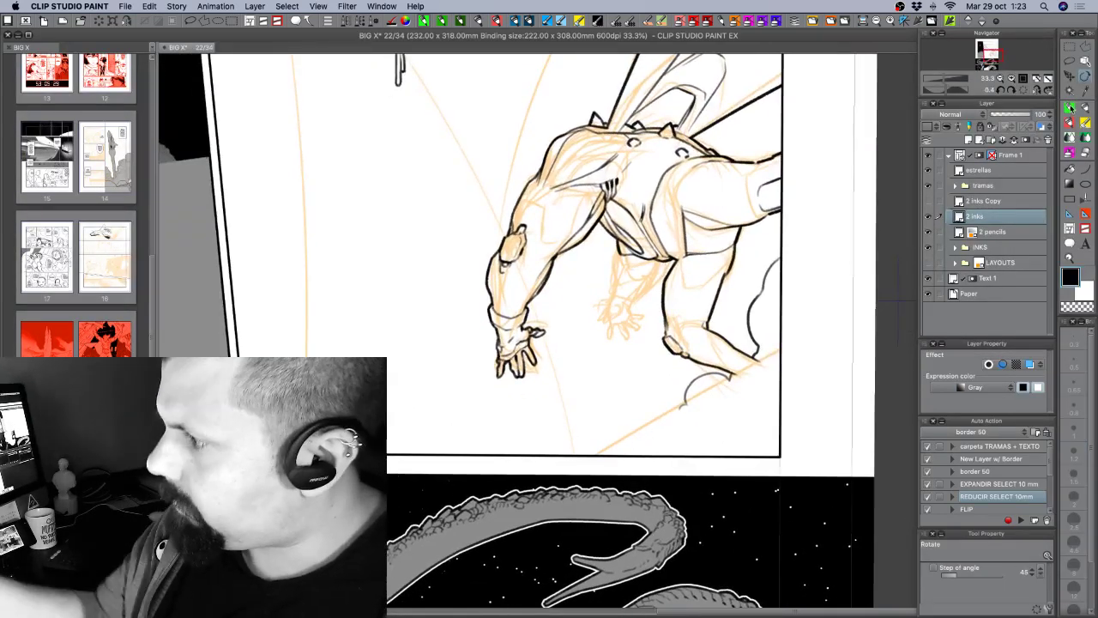
click(613, 367)
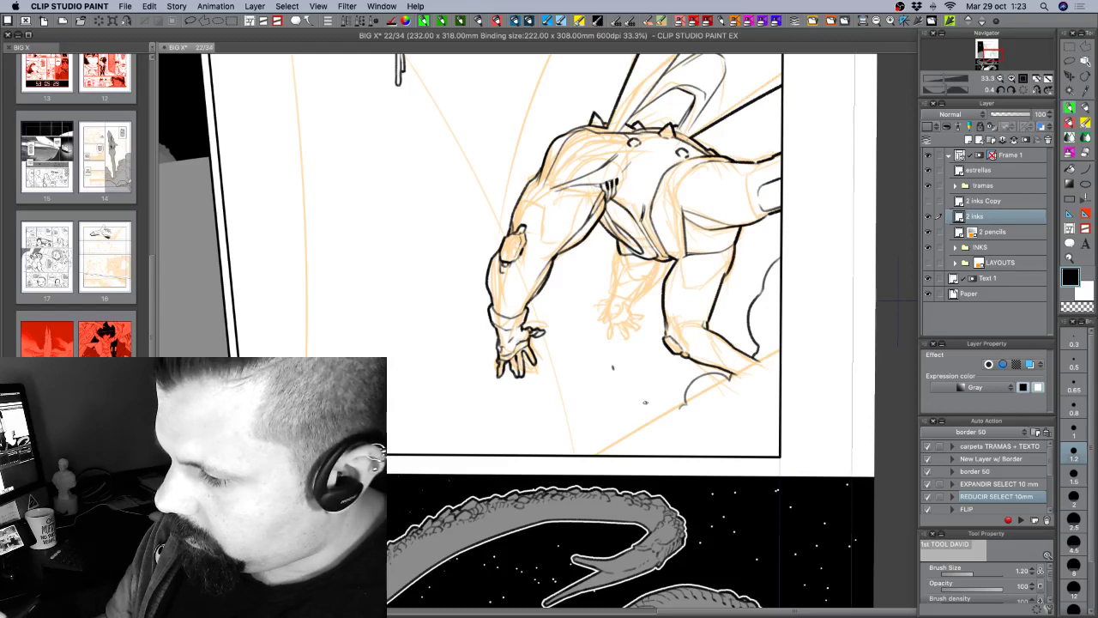
drag(641, 410, 646, 400)
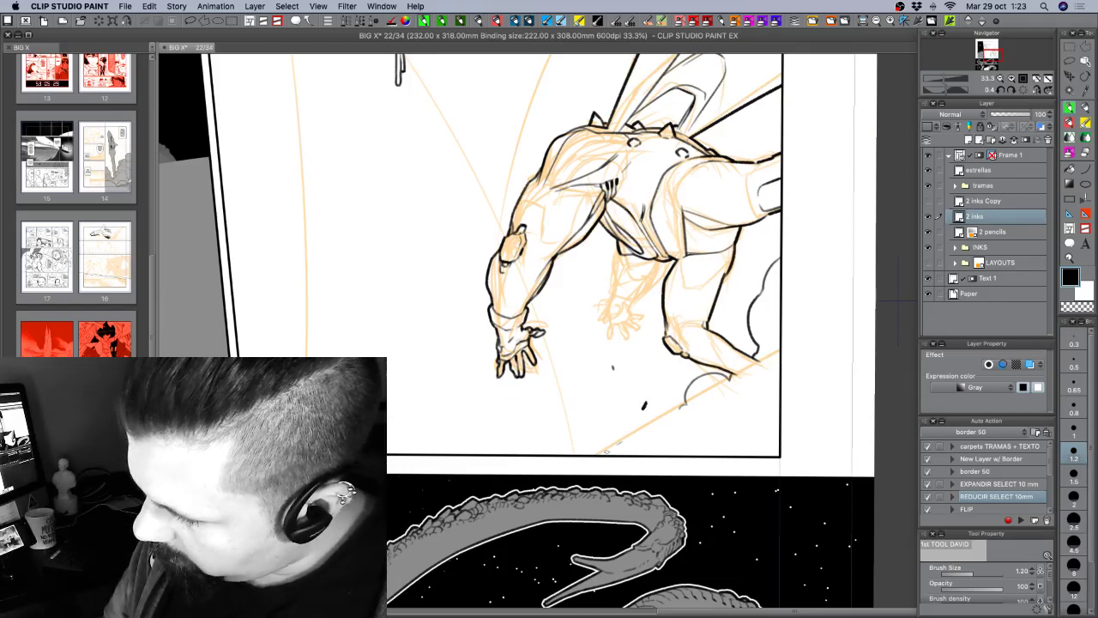
drag(606, 454, 682, 408)
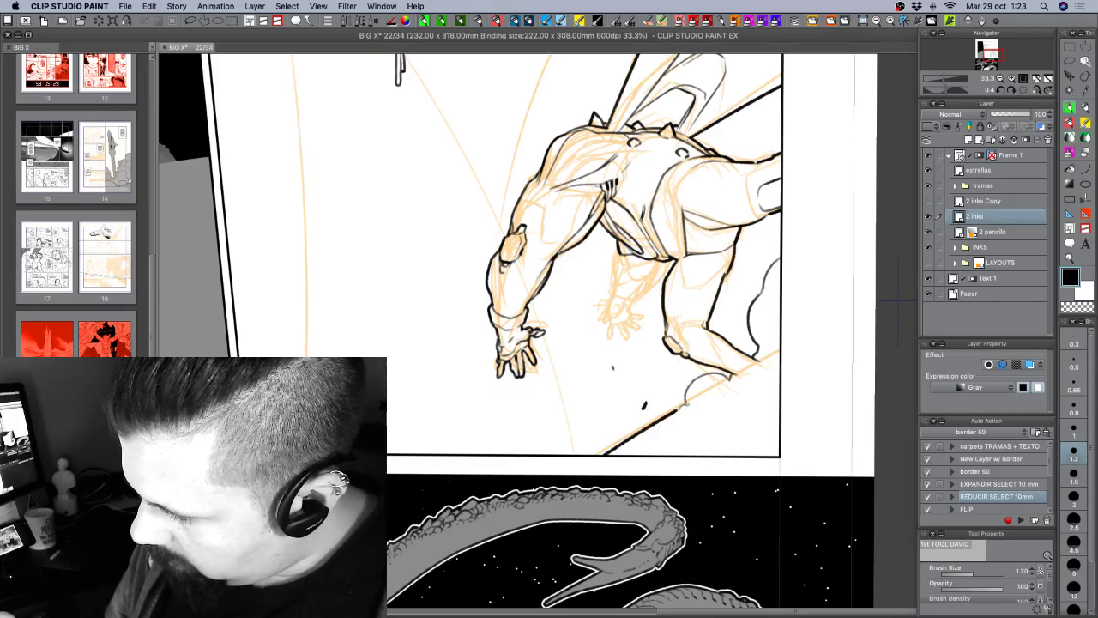
key(super+z)
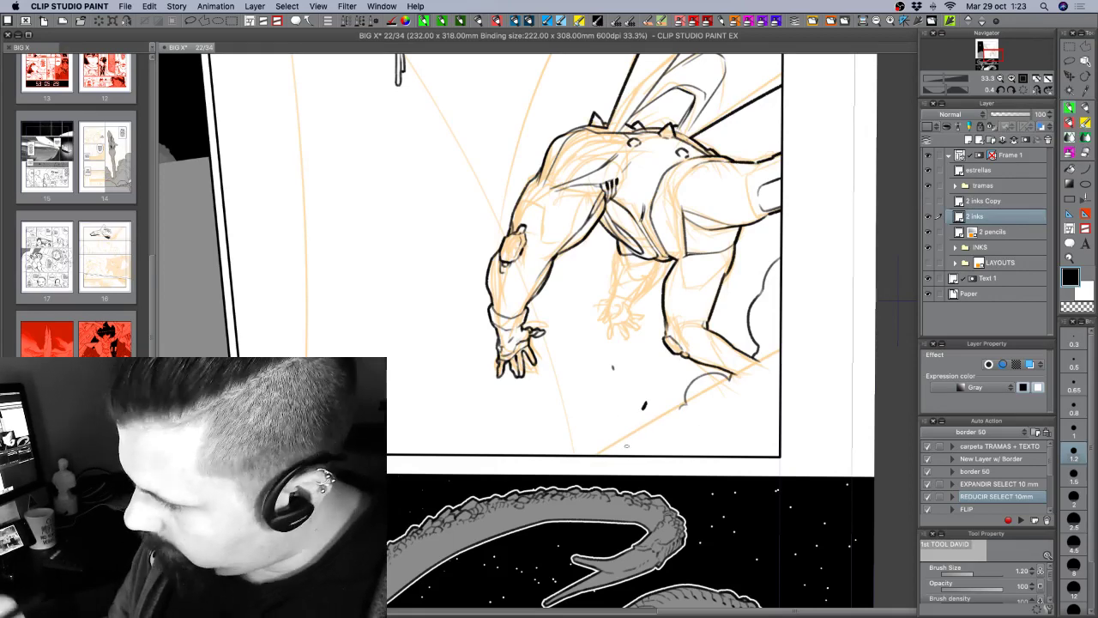
drag(602, 454, 686, 411)
key(super+z)
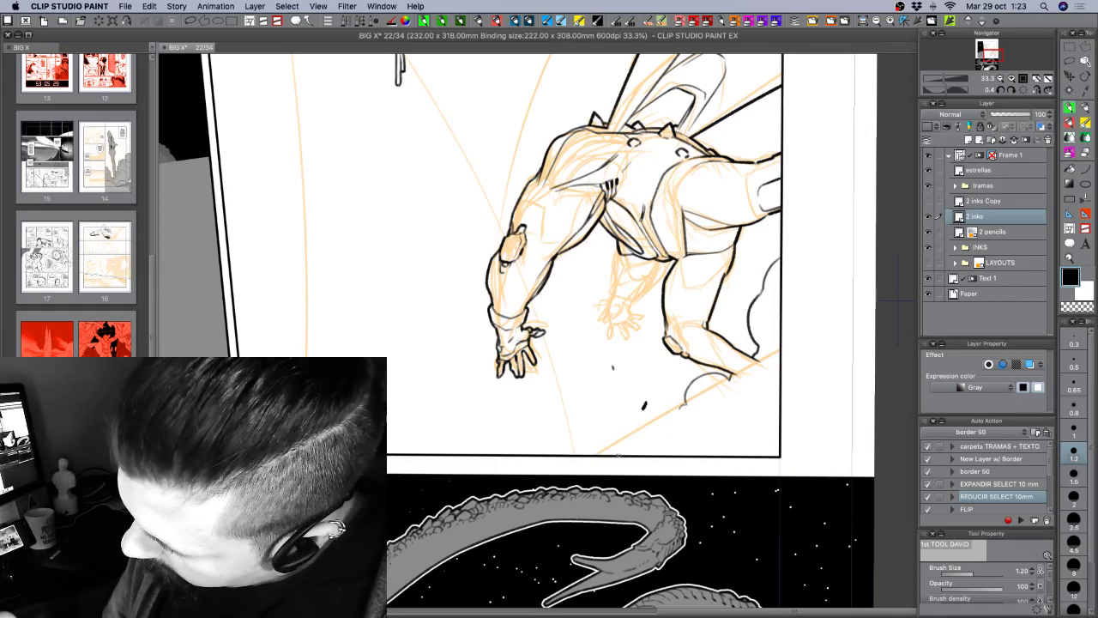
Ink the sloping ground line from the panel border up to the dust puff, and add small dust marks with a size 1 brush.
drag(616, 455, 680, 417)
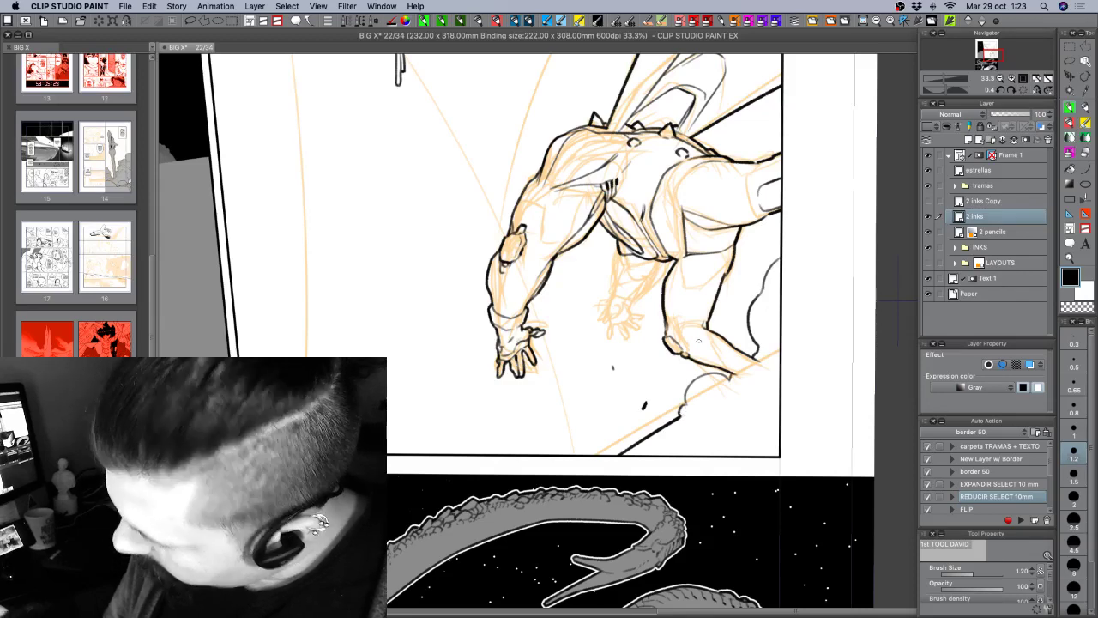
key([)
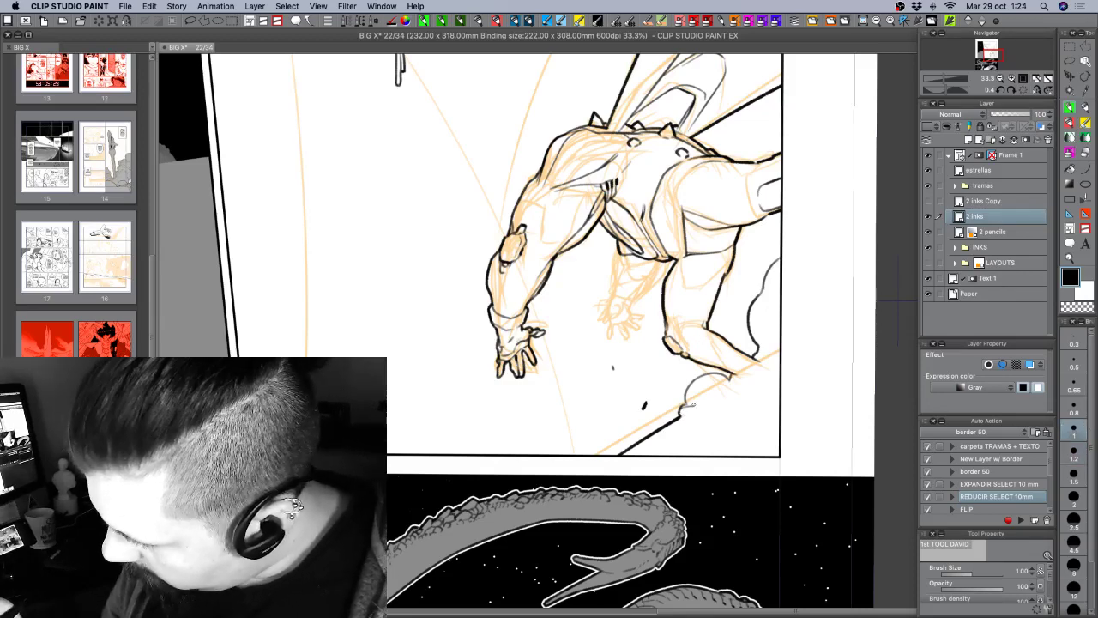
drag(692, 407, 697, 393)
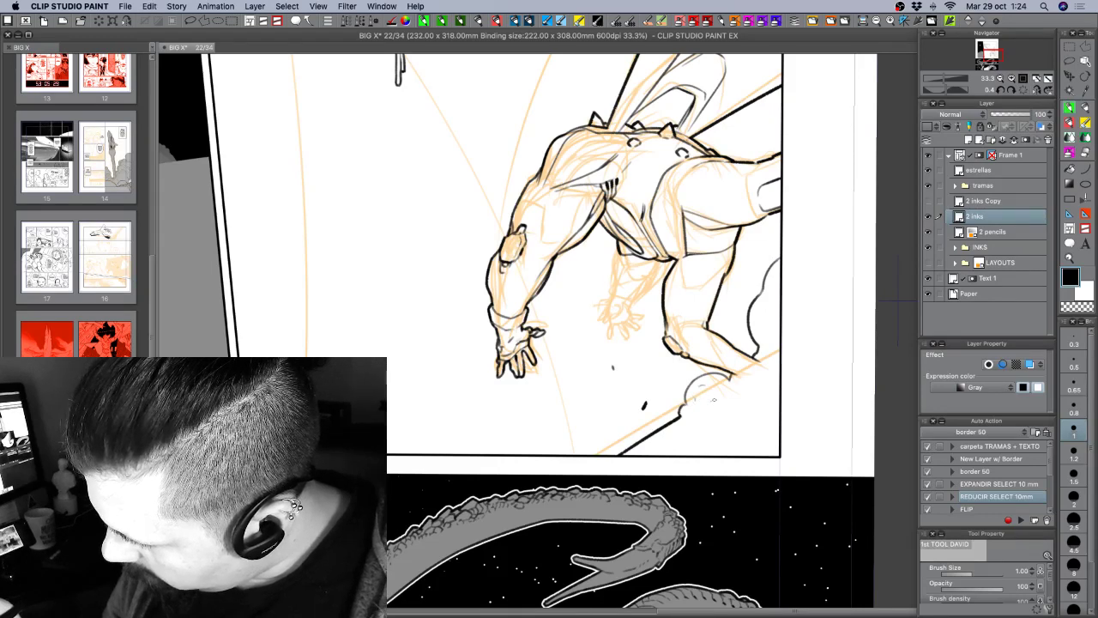
Scatter small debris specks and short strokes across the empty area around the near hand, and save the page.
click(553, 386)
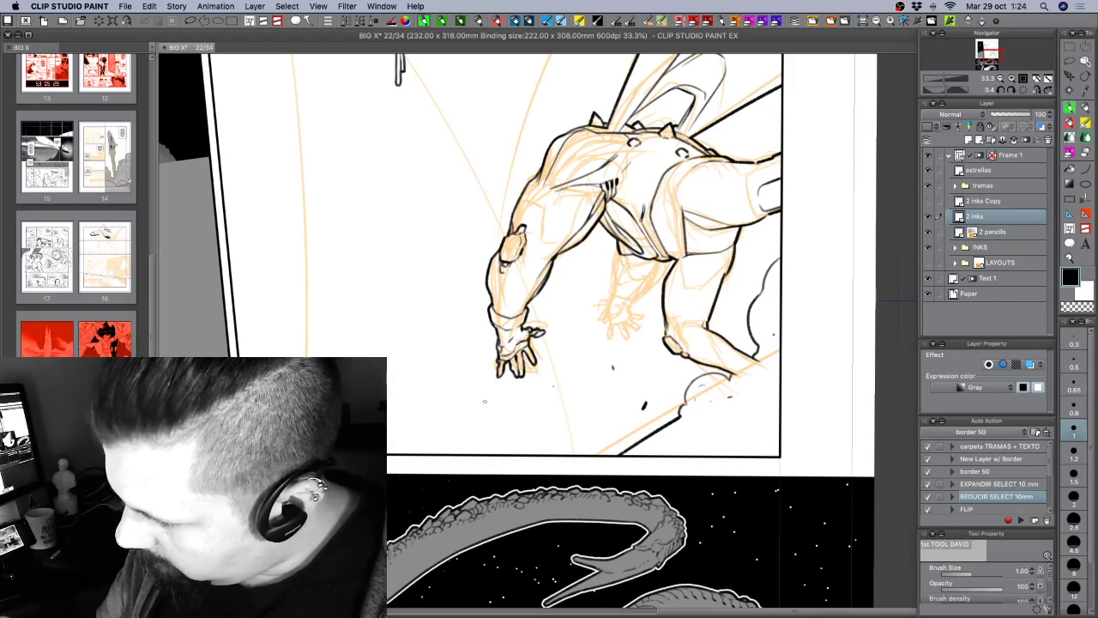
click(397, 405)
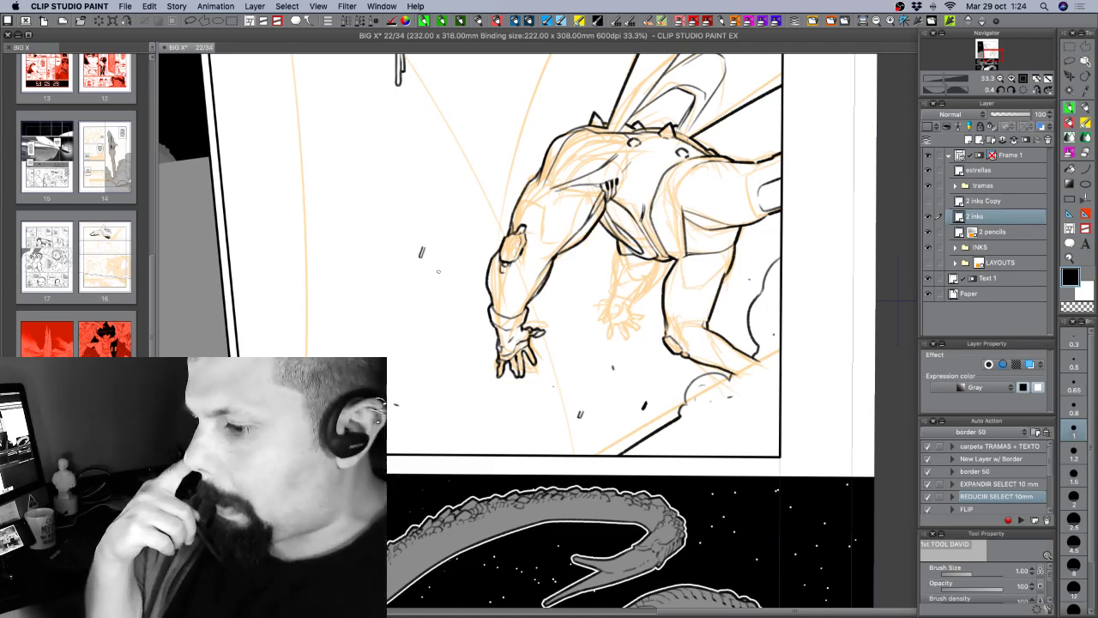
key(super+s)
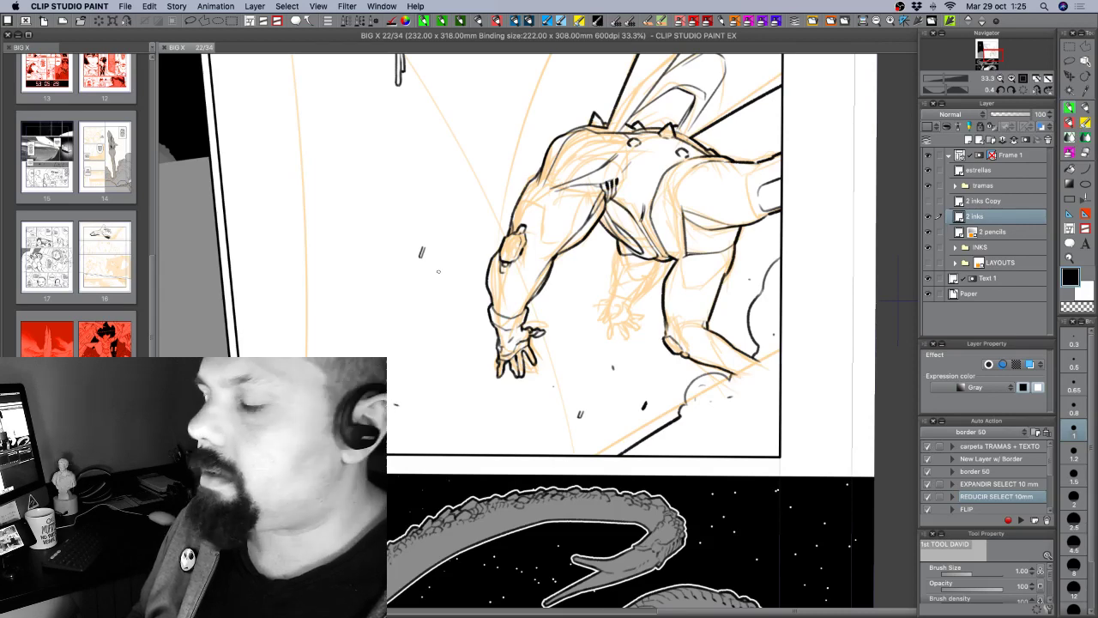
drag(670, 335, 712, 370)
drag(660, 420, 707, 448)
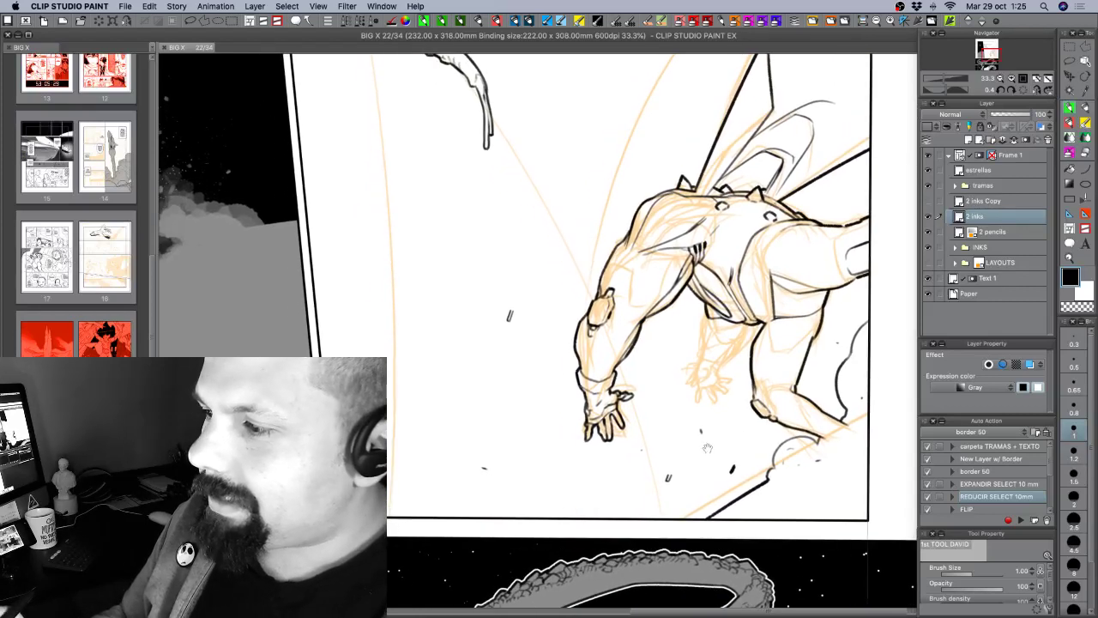
Add tiny debris specks across the empty ground beyond the near hand with a size 0.8 brush.
click(1074, 412)
drag(481, 351, 488, 352)
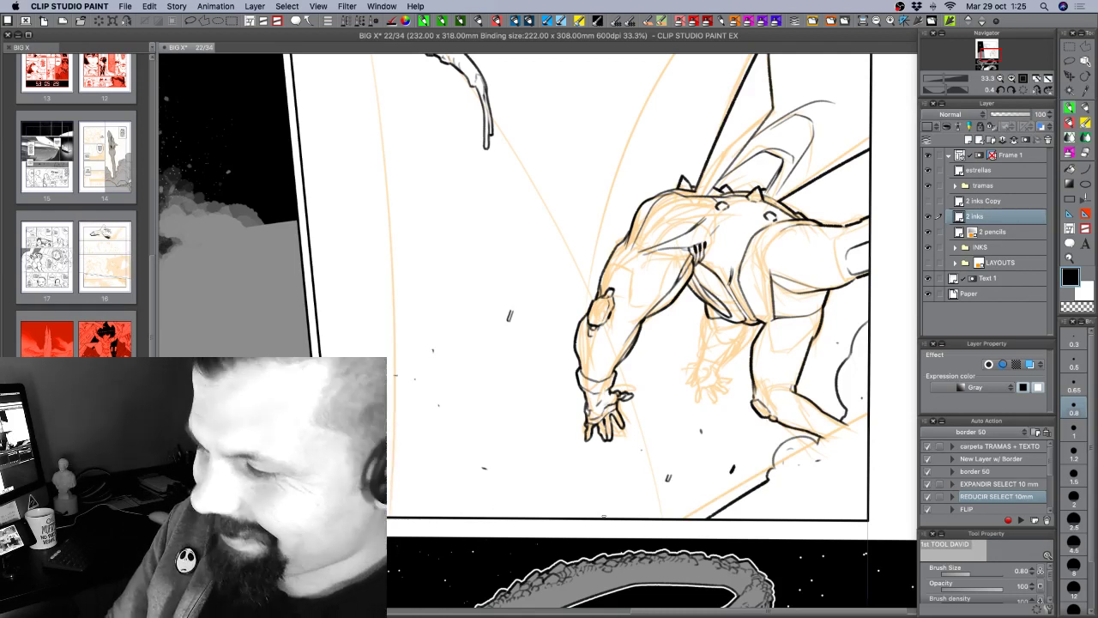
drag(849, 426, 830, 457)
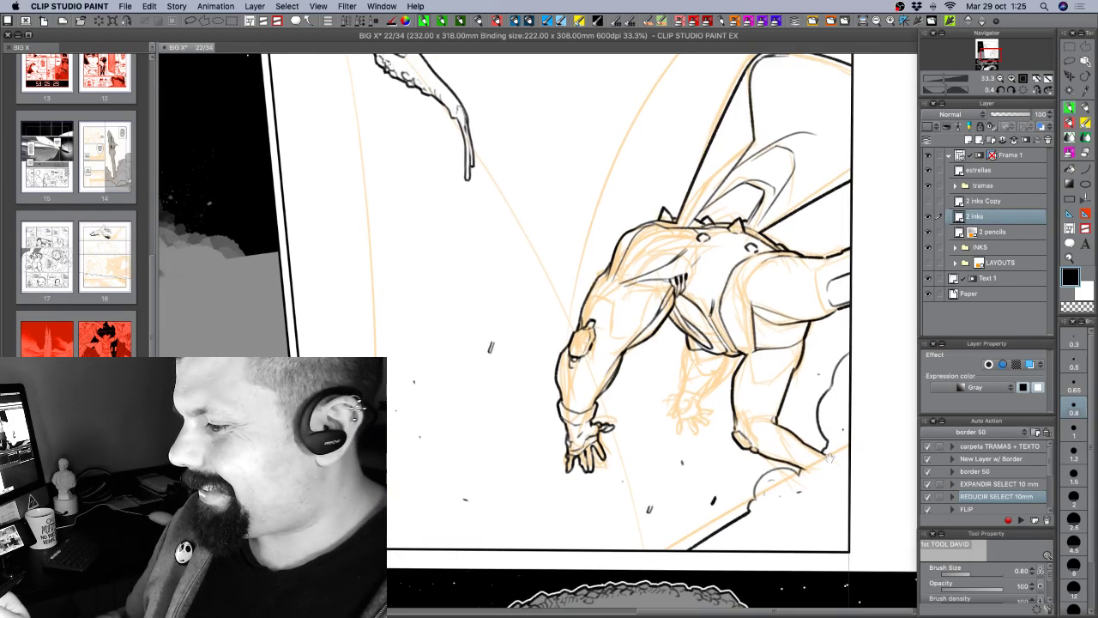
Ink the far arm's contours with a size 1.2 brush, and check the inks with the 2 pencils layer briefly hidden.
click(1076, 451)
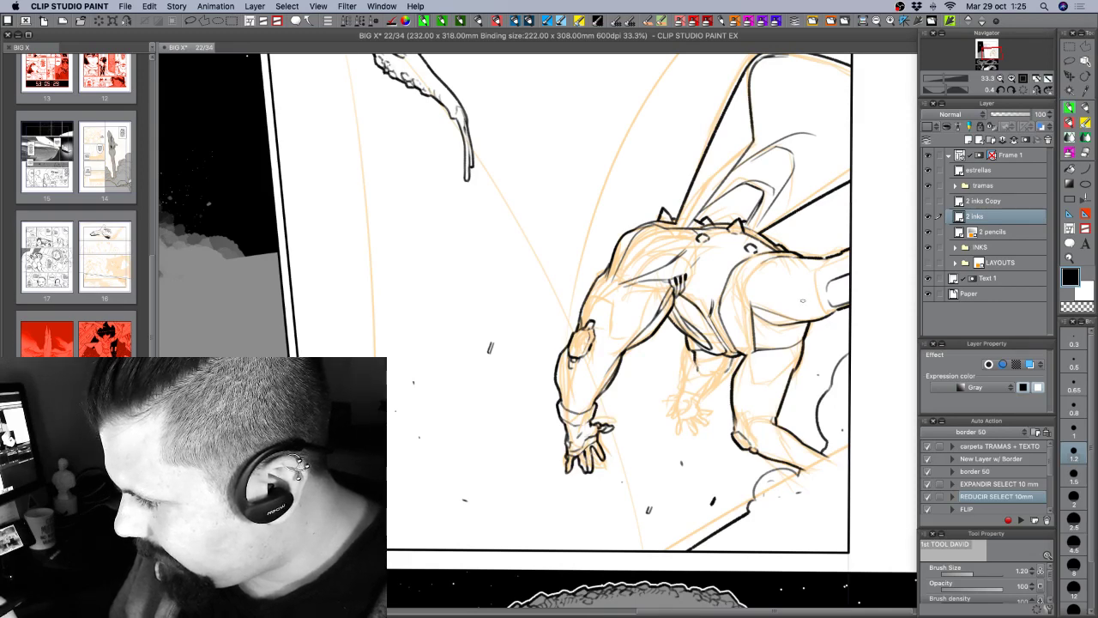
key(r)
drag(789, 403, 799, 307)
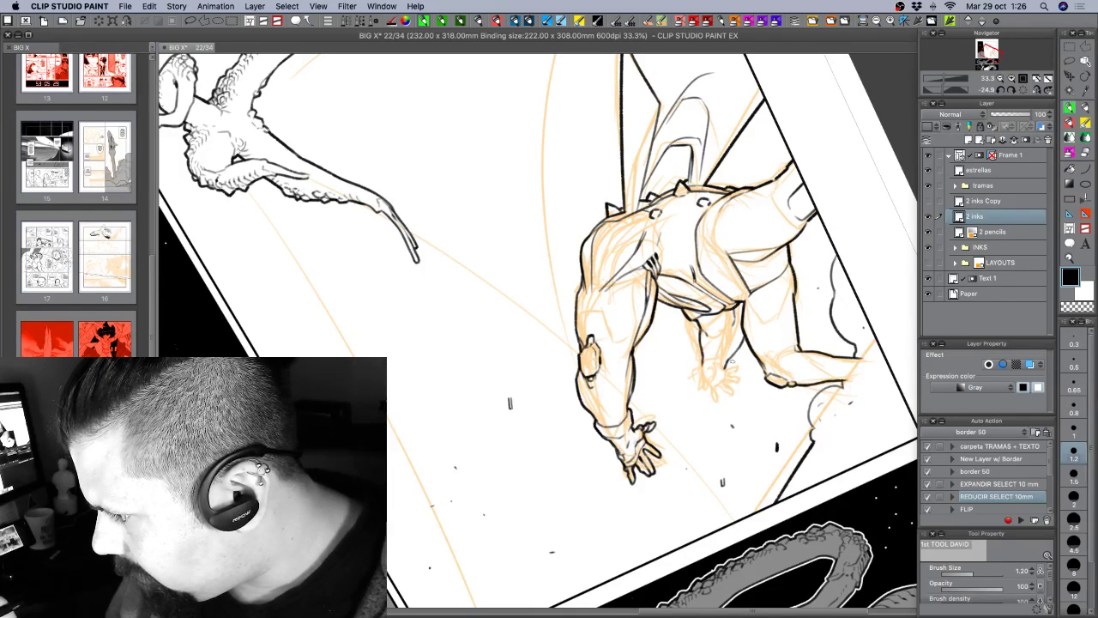
key(r)
drag(733, 361, 662, 432)
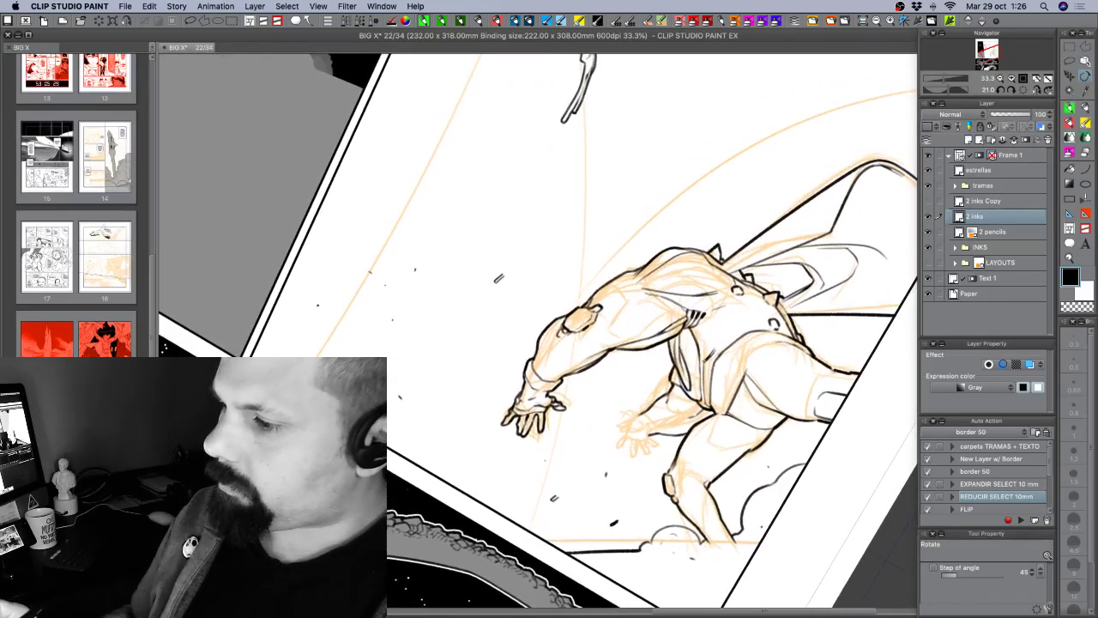
key(p)
click(927, 233)
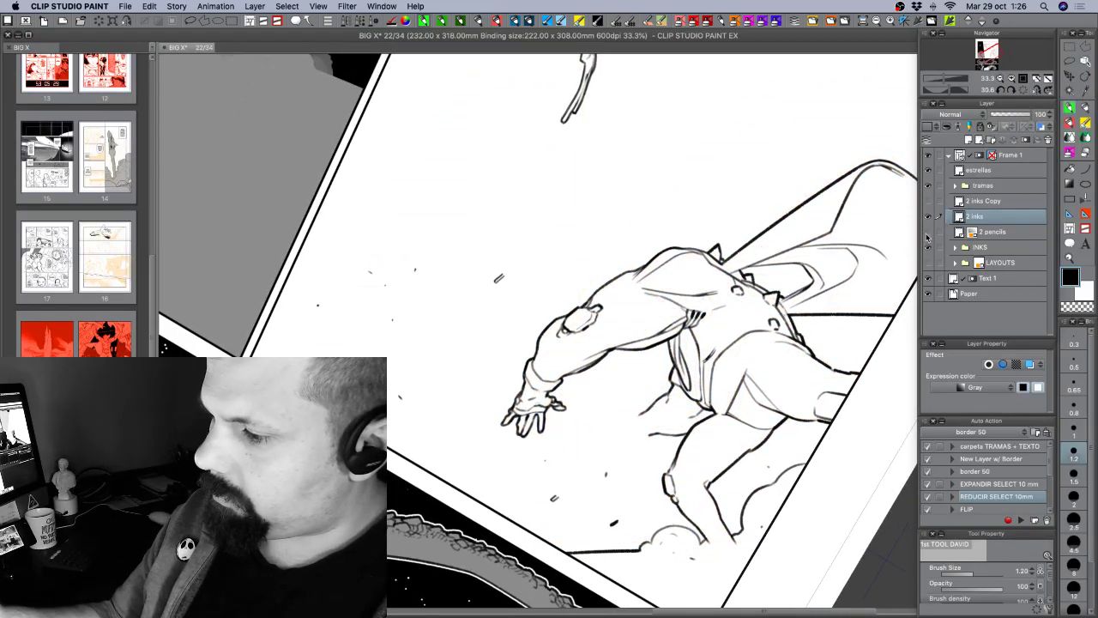
click(927, 233)
Refine the bent leg's knee and shin contours with a size 1 brush, alternating between black ink and the transparent color.
key(r)
drag(729, 369, 699, 413)
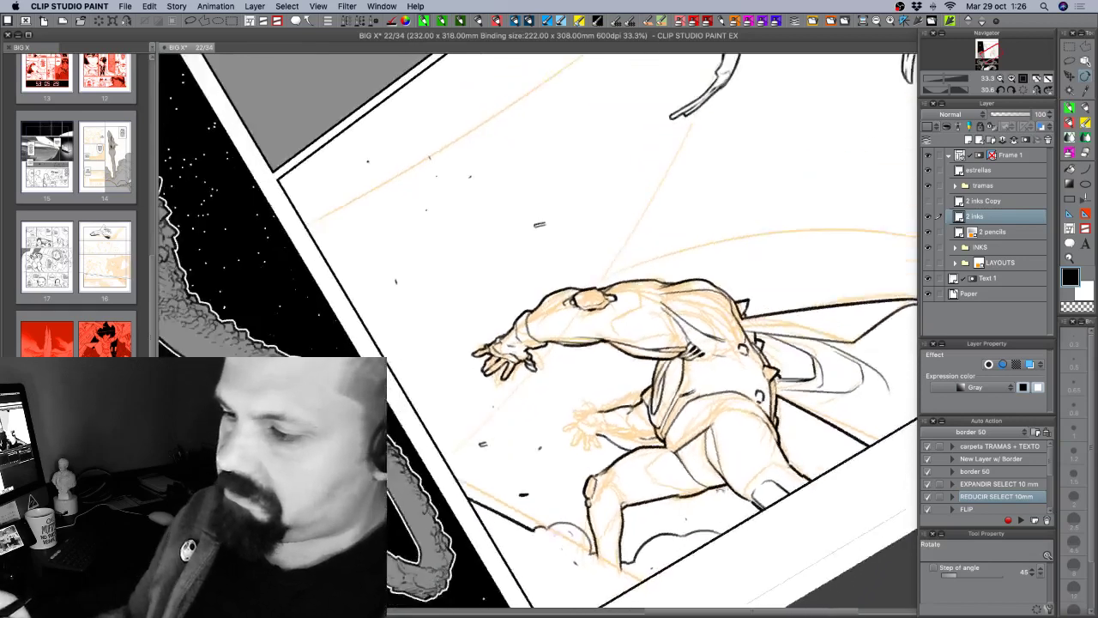
key(p)
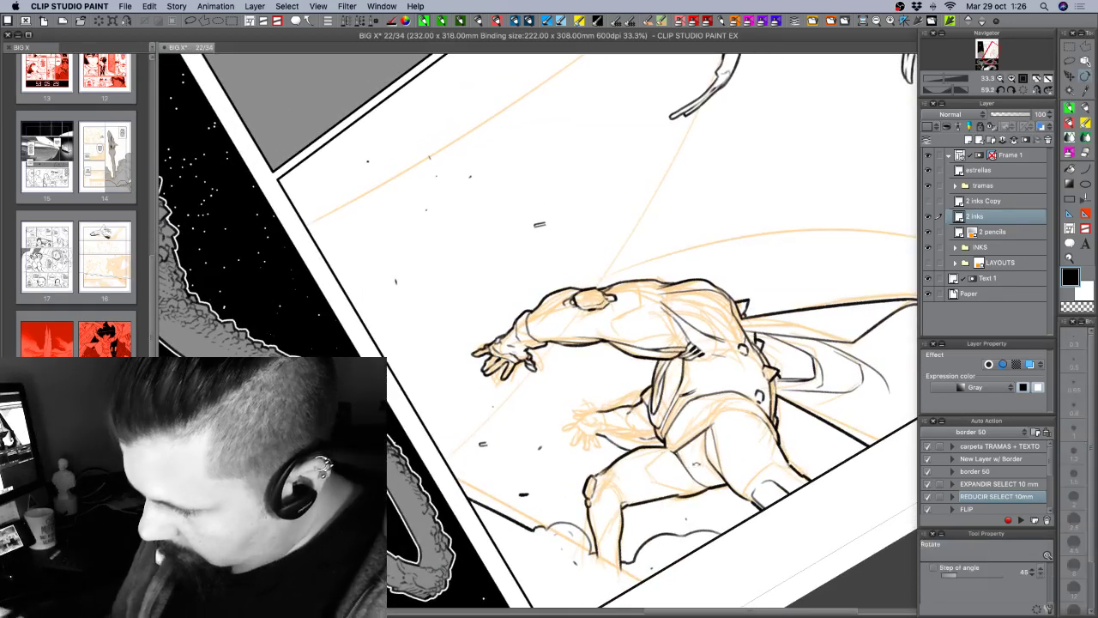
drag(601, 466, 619, 459)
drag(618, 458, 634, 383)
key(c)
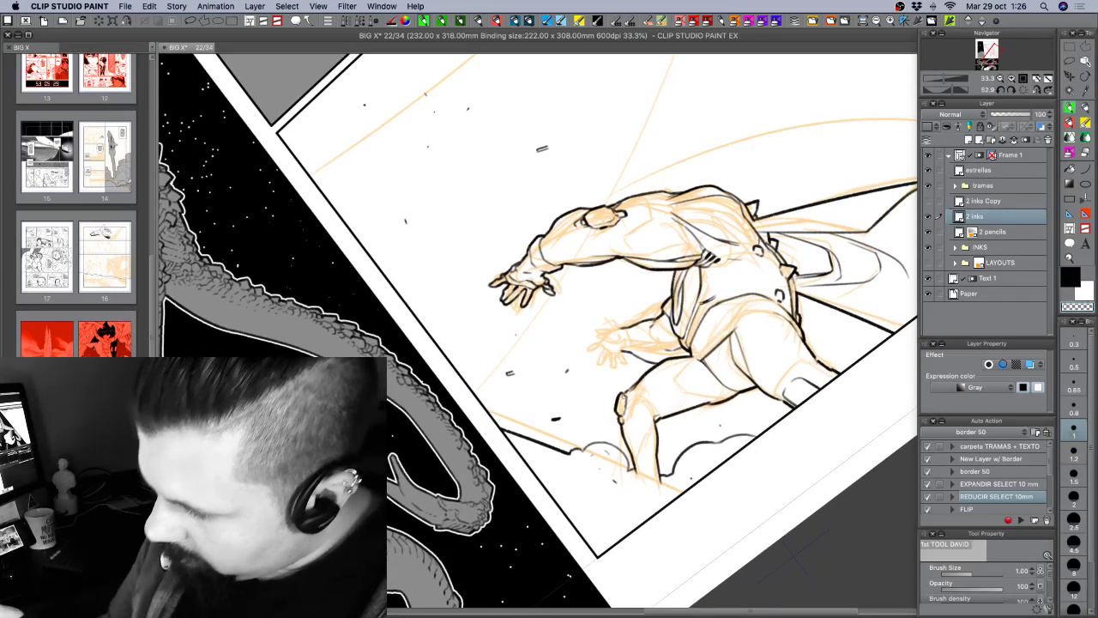
key(c)
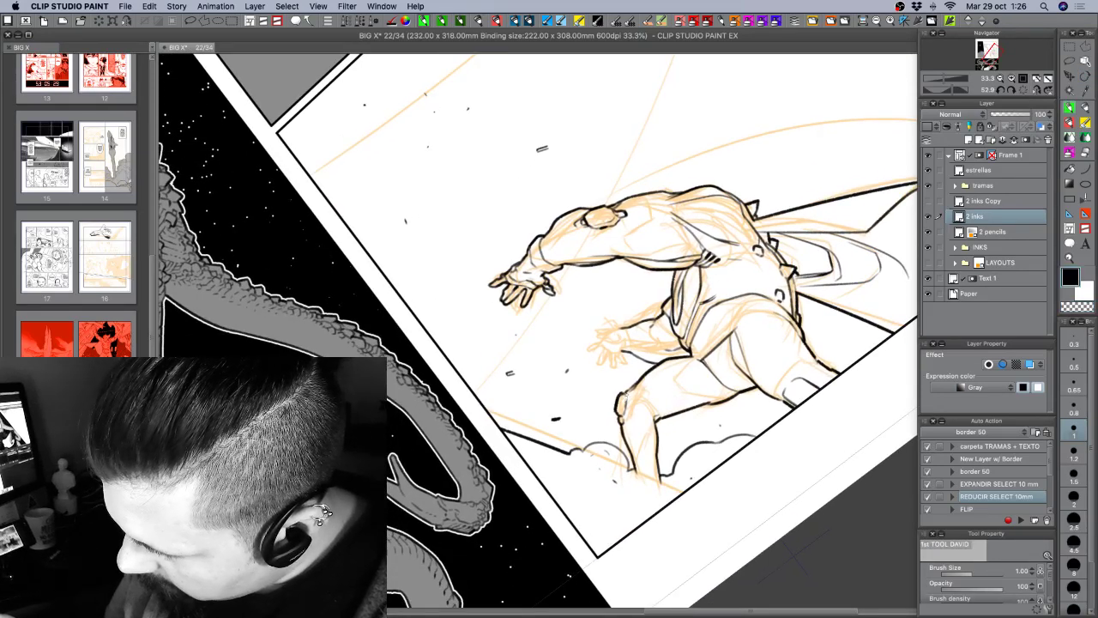
key(c)
key(c)
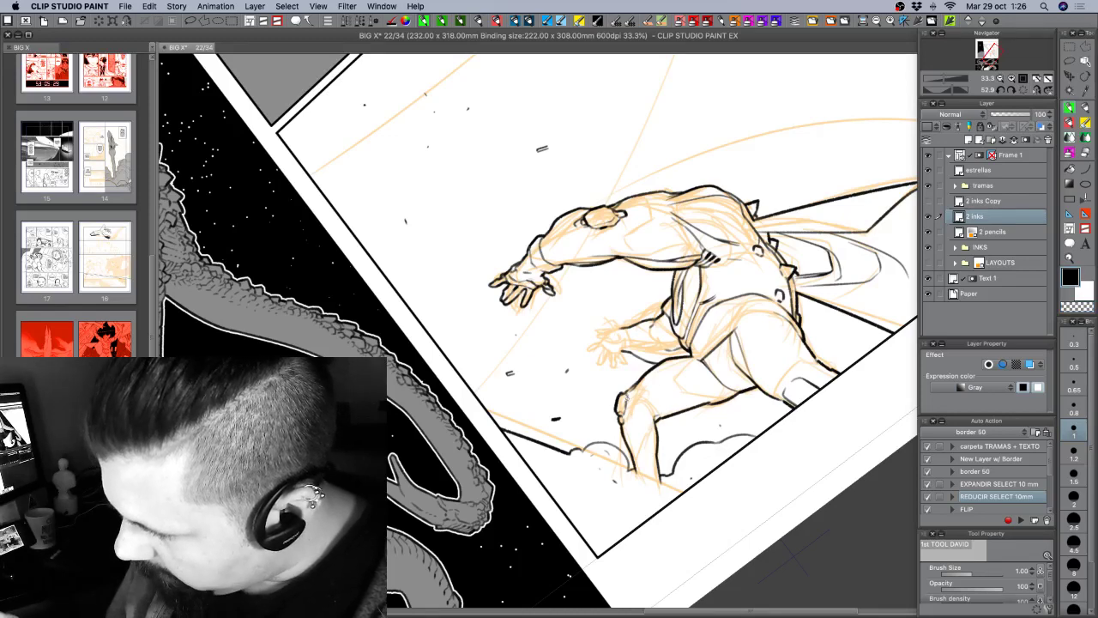
key(c)
key(c)
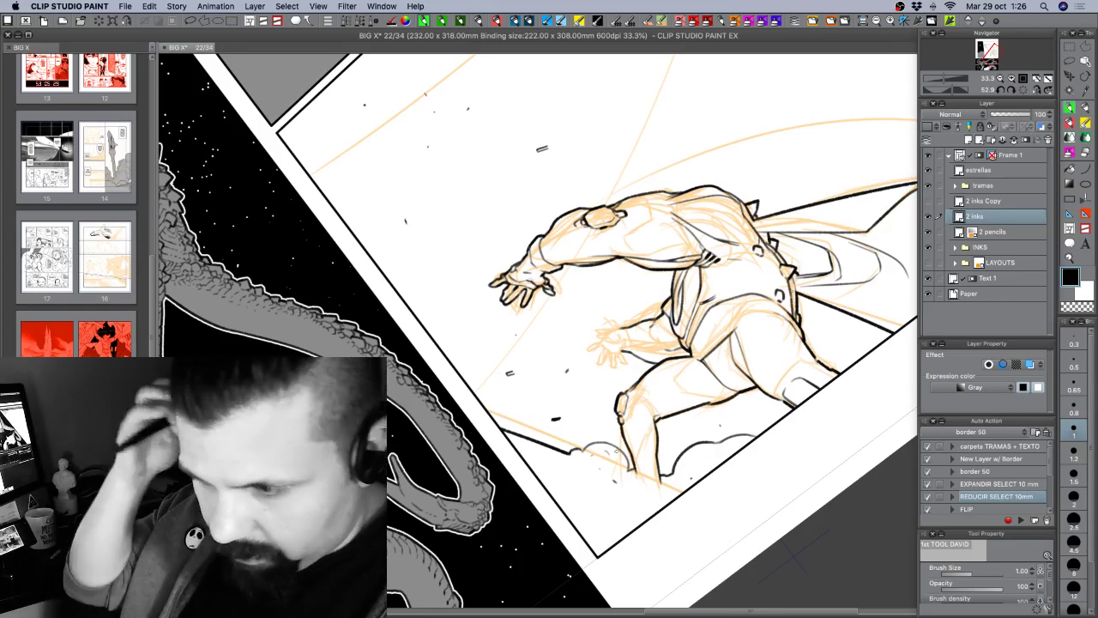
Ink short parallel fold lines beside the bent leg's knee pad with a size 0.8 brush, undoing and redrawing the first attempt.
key(r)
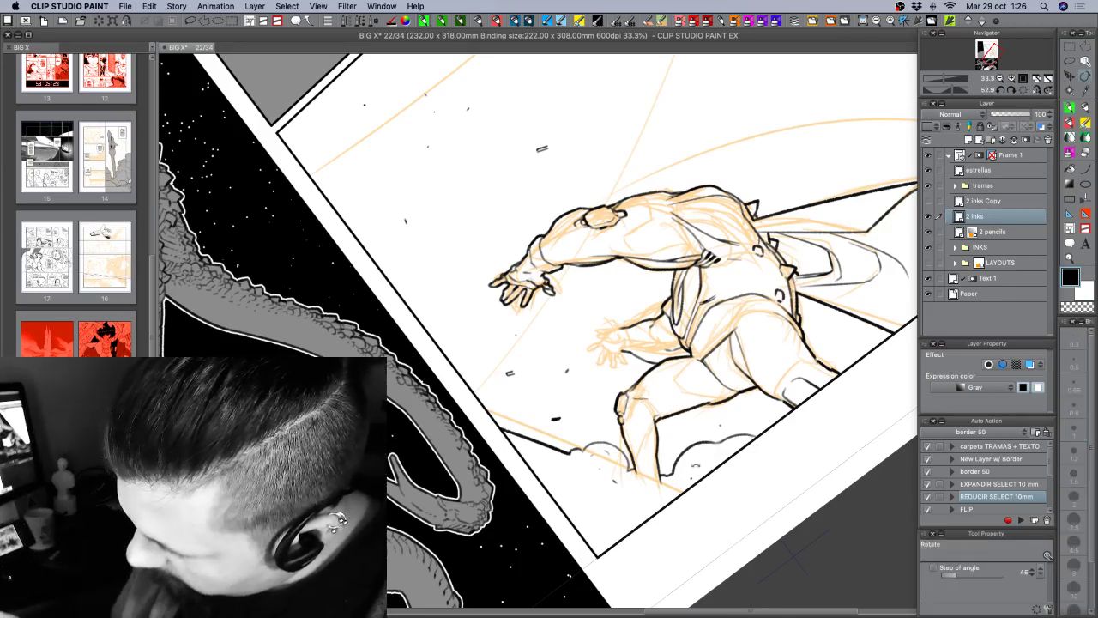
drag(730, 257, 752, 330)
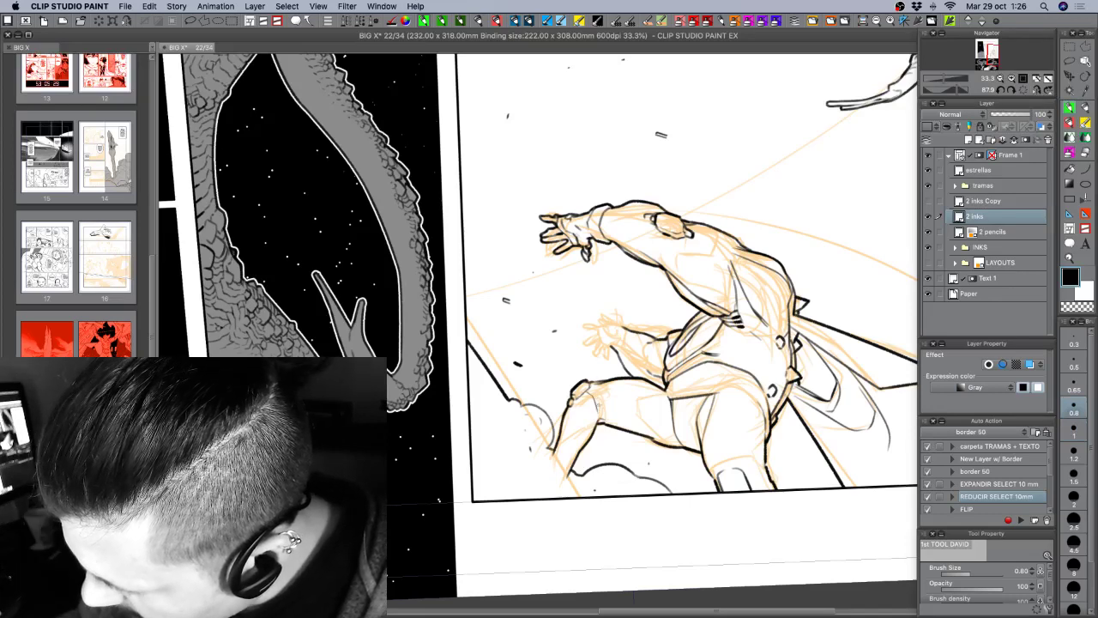
drag(600, 397, 597, 414)
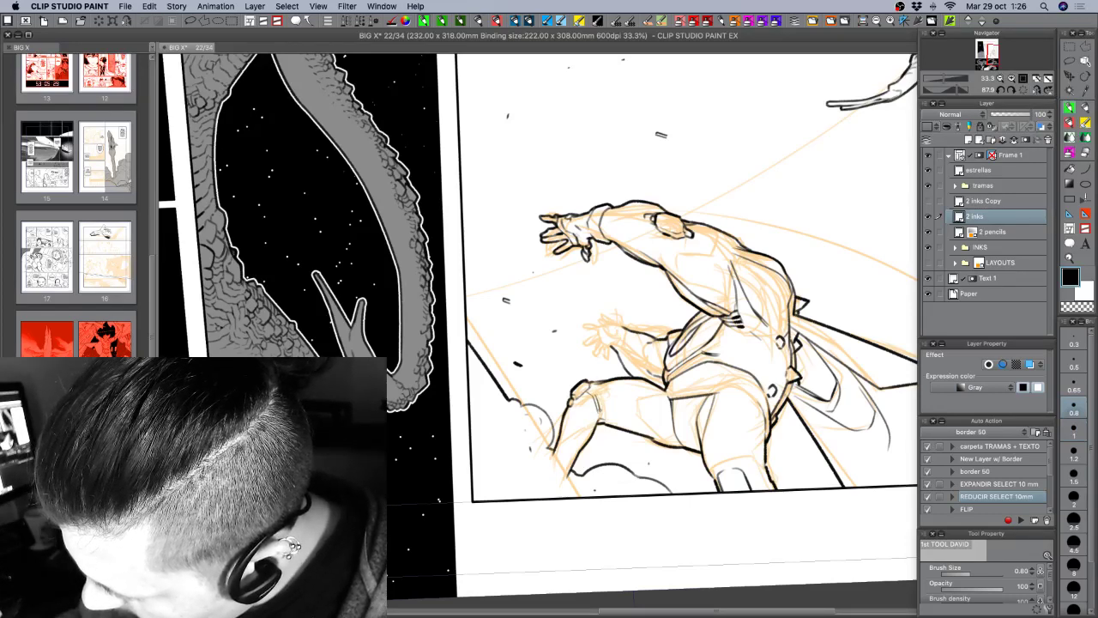
key(super+z)
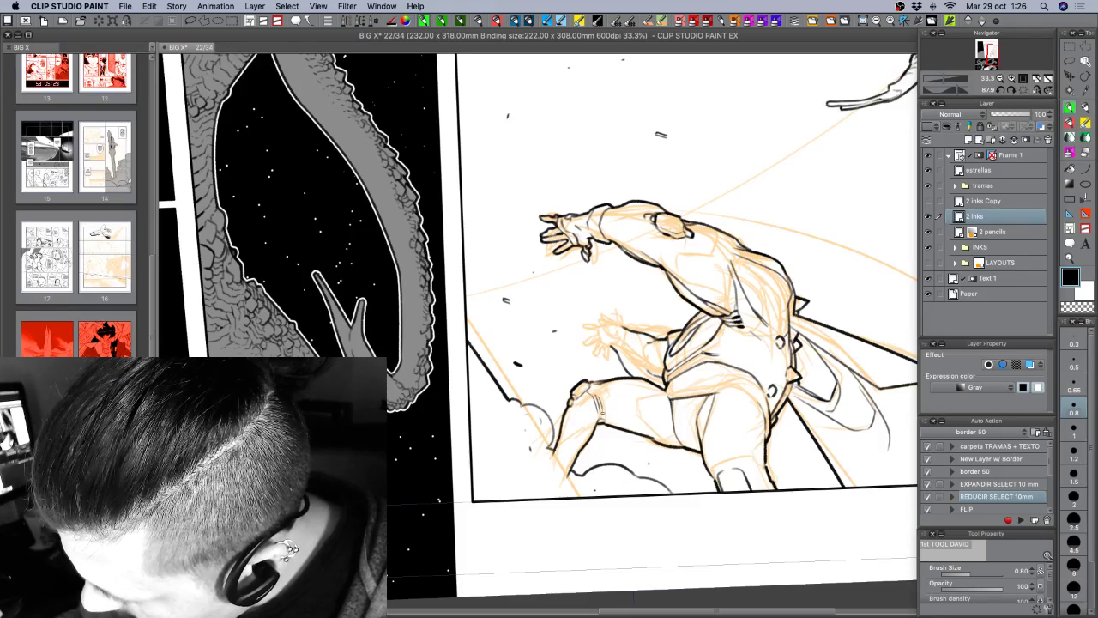
key(super+z)
drag(599, 395, 603, 414)
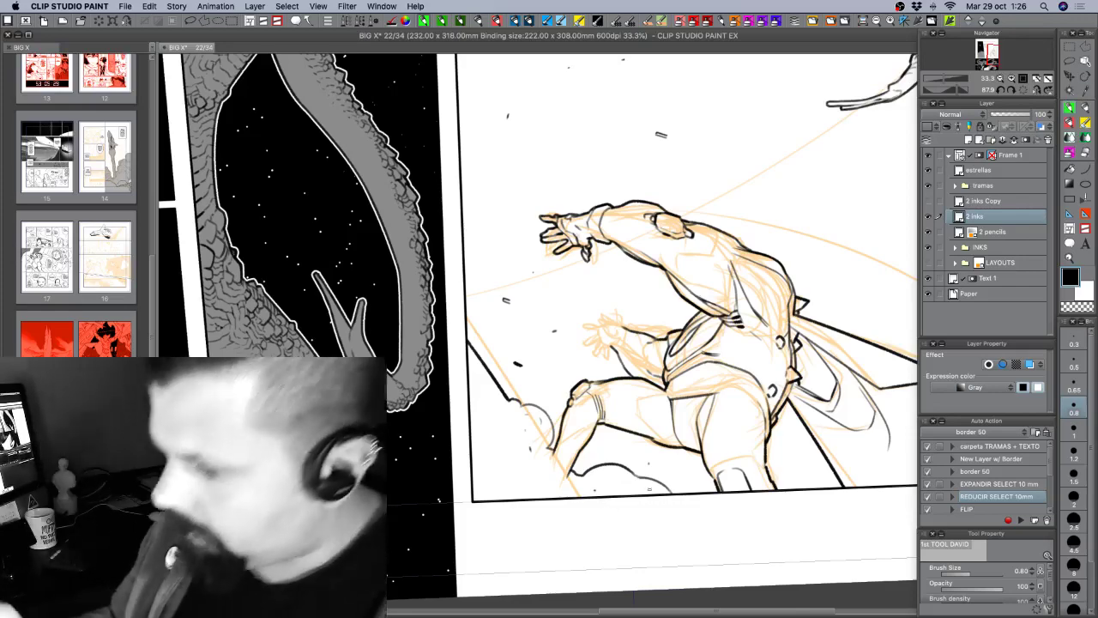
Ink the inner muscle and crease lines along the bent leg's thigh with the size 0.8 brush.
drag(611, 401, 683, 391)
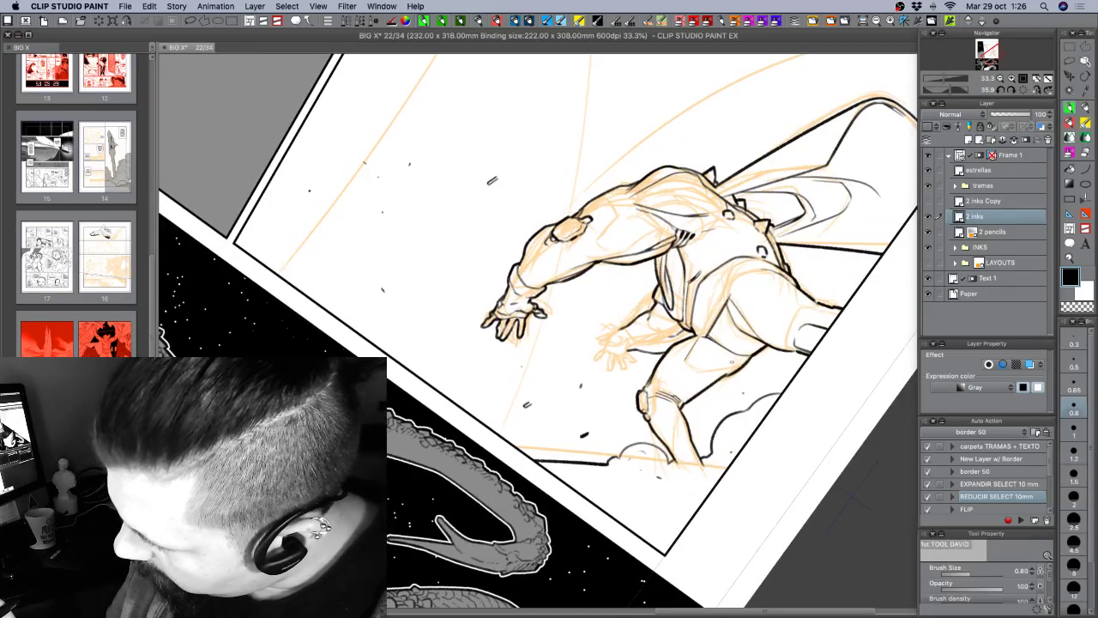
drag(732, 362, 695, 320)
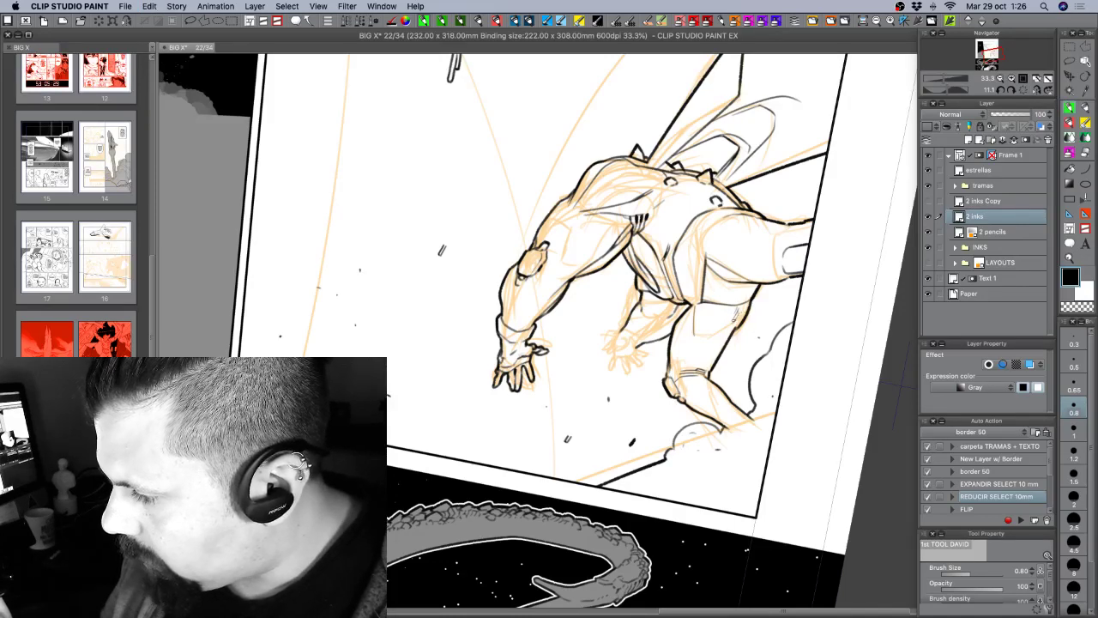
drag(749, 322, 717, 267)
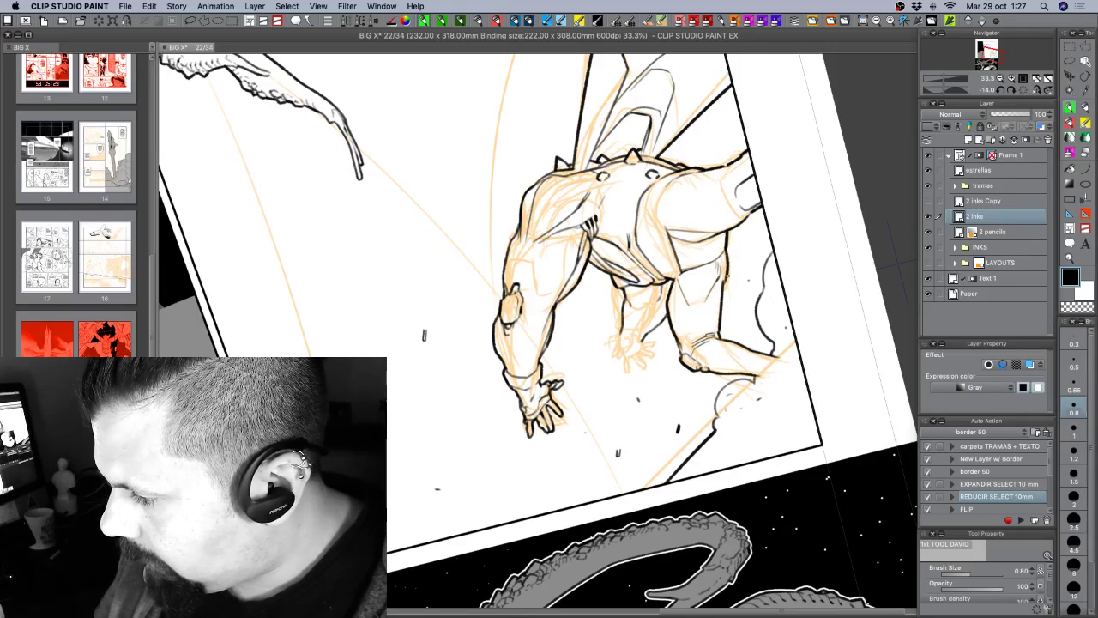
drag(728, 277, 672, 230)
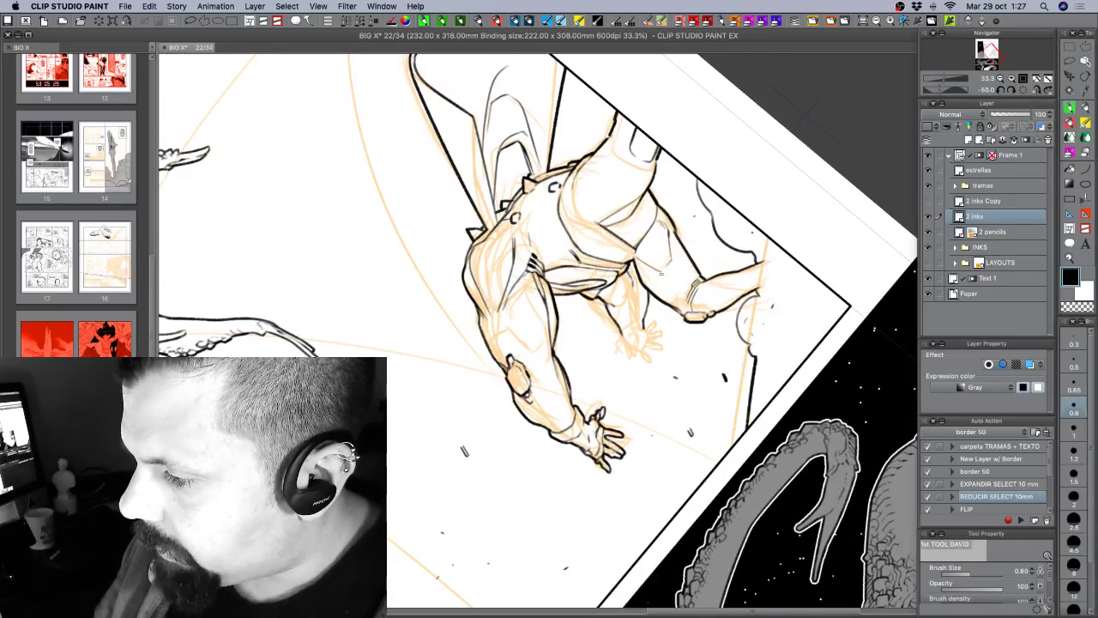
drag(661, 274, 668, 381)
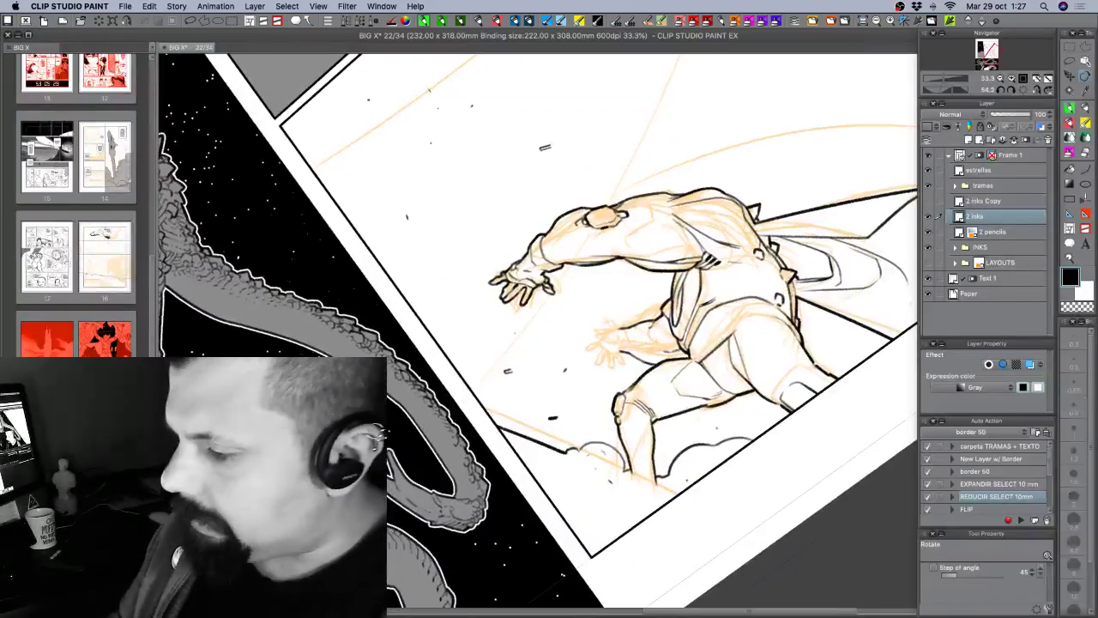
key(p)
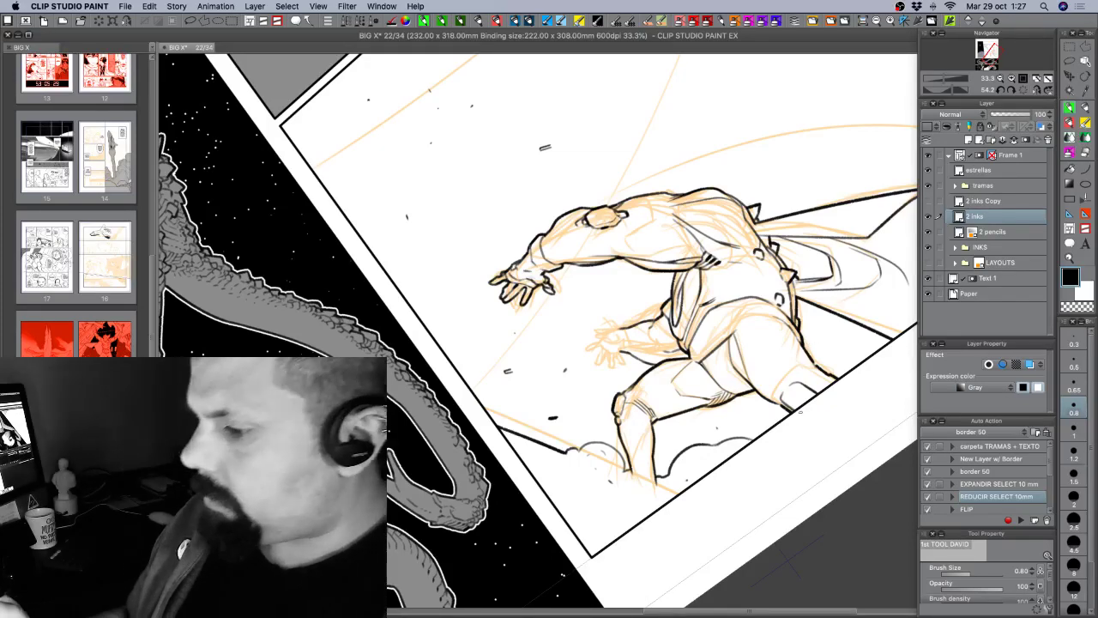
Add short hatching strokes to the underside of the bent thigh and beside the crease where it meets the hip.
key(r)
drag(813, 347, 750, 476)
drag(673, 496, 664, 501)
key(p)
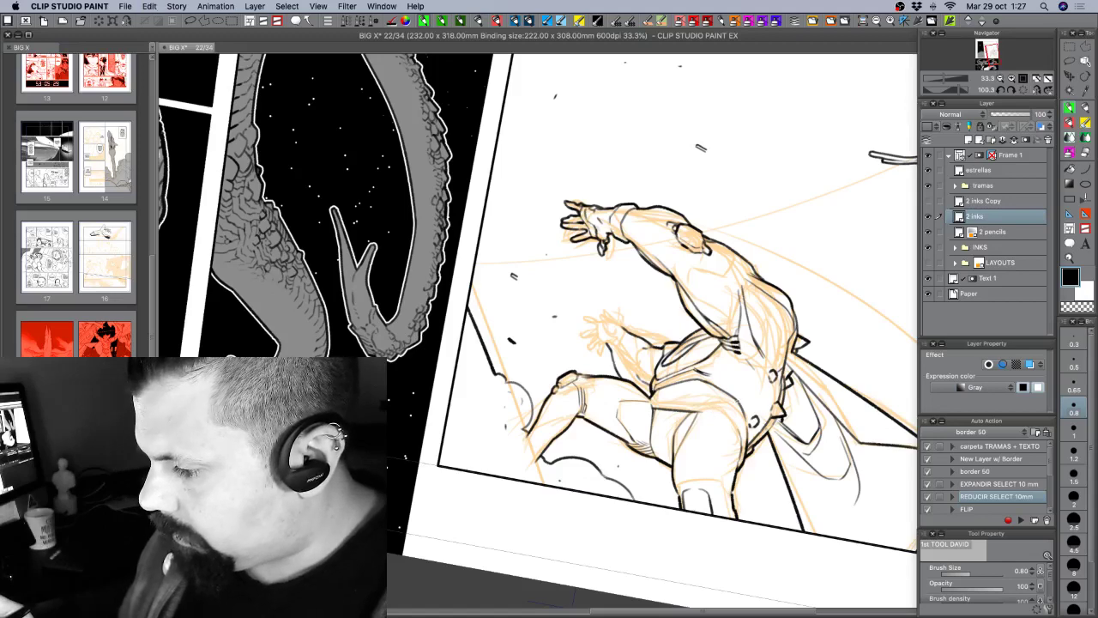
key(r)
drag(717, 414, 741, 373)
key(p)
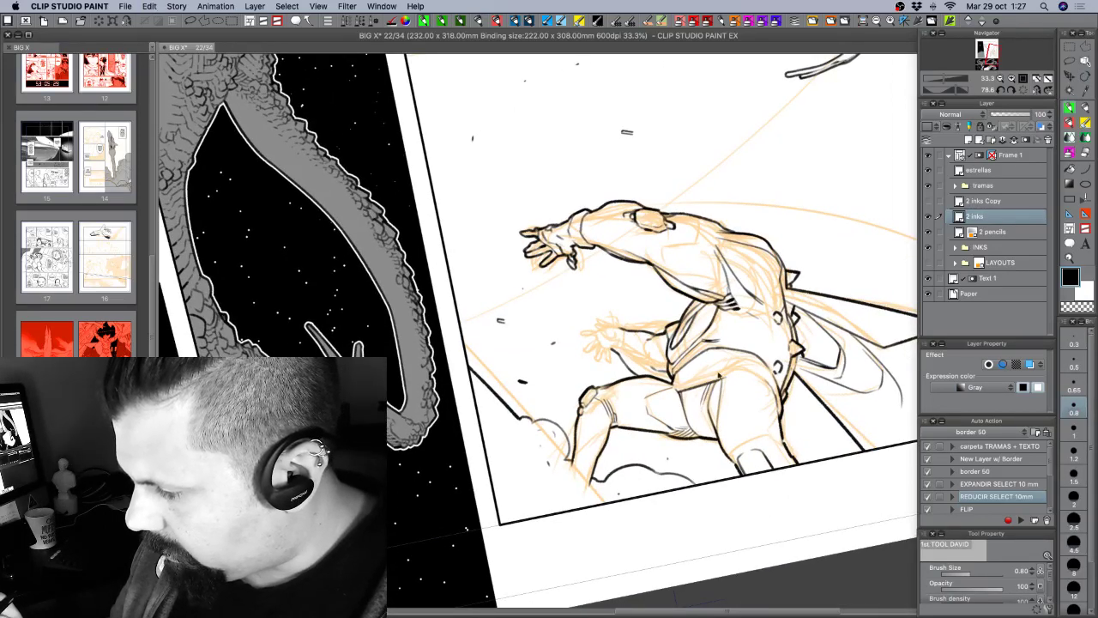
drag(707, 386, 701, 402)
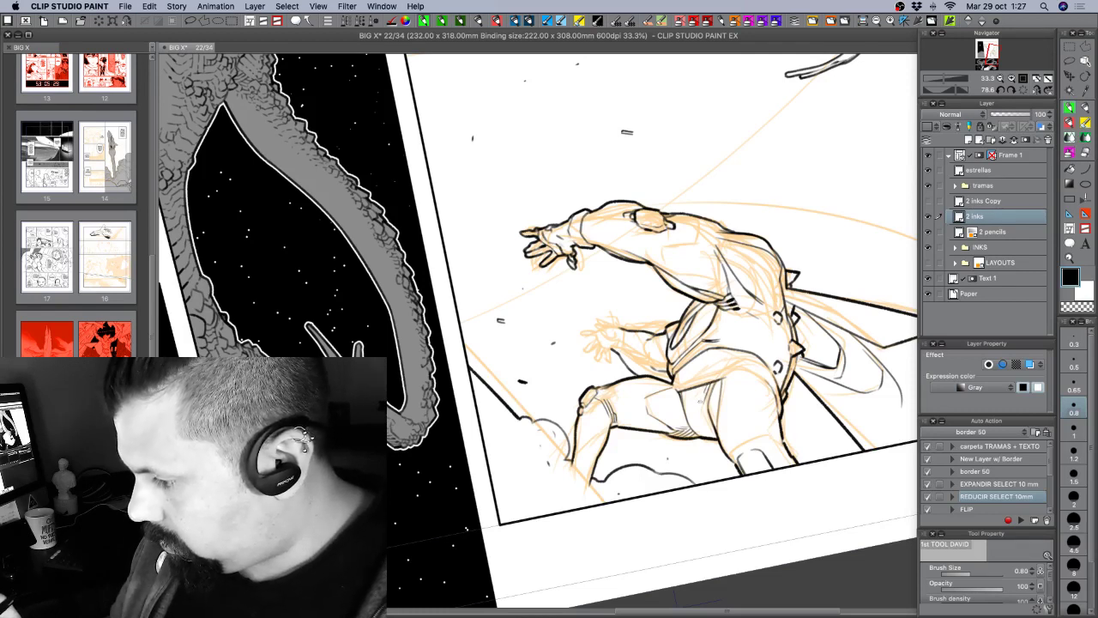
Touch up the figure's waist and bent knee with a size 1.2 brush, and save the page.
click(1073, 450)
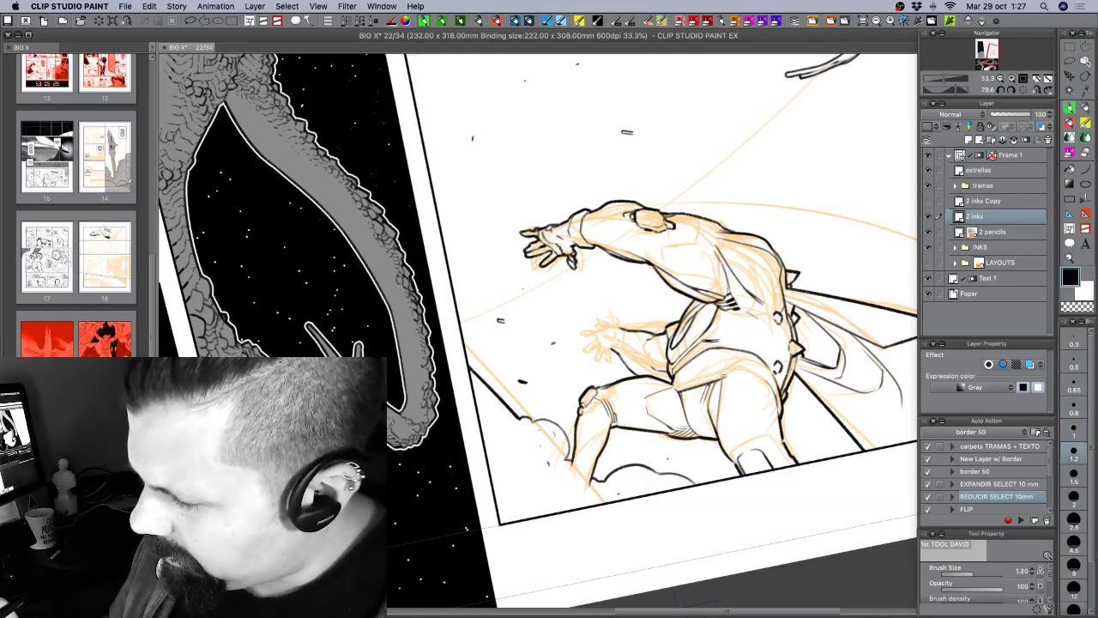
drag(760, 317, 756, 359)
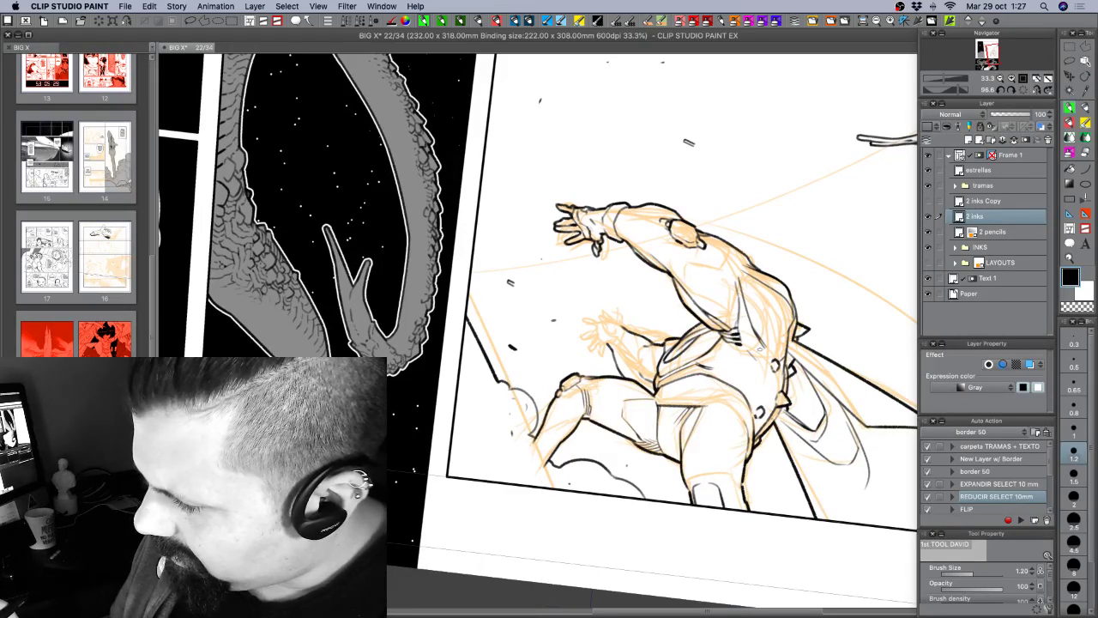
drag(616, 524, 710, 502)
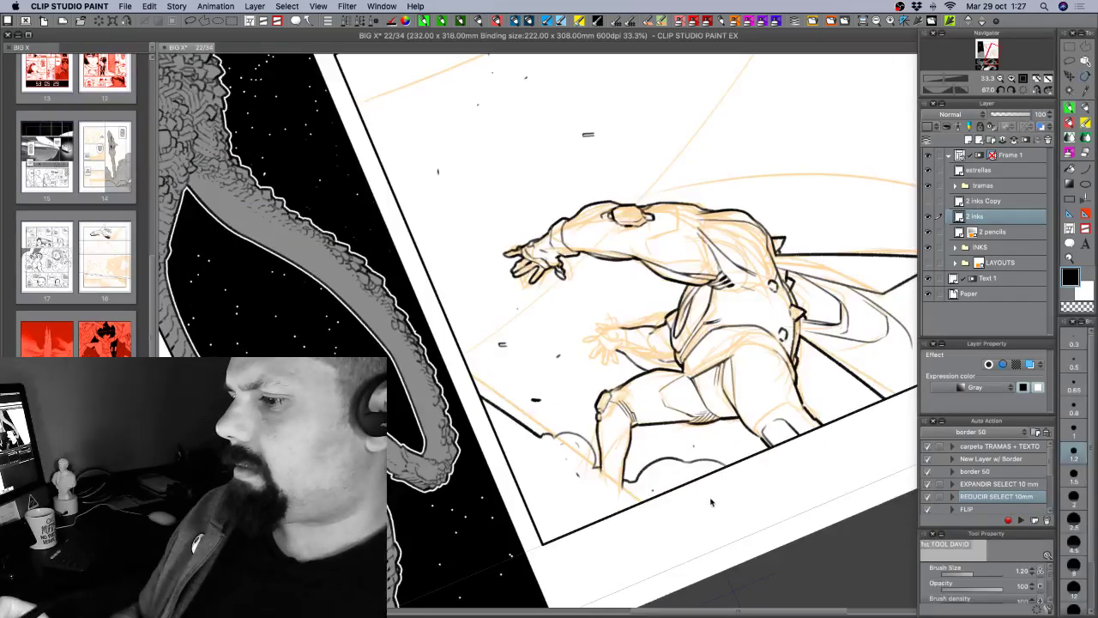
key(super+s)
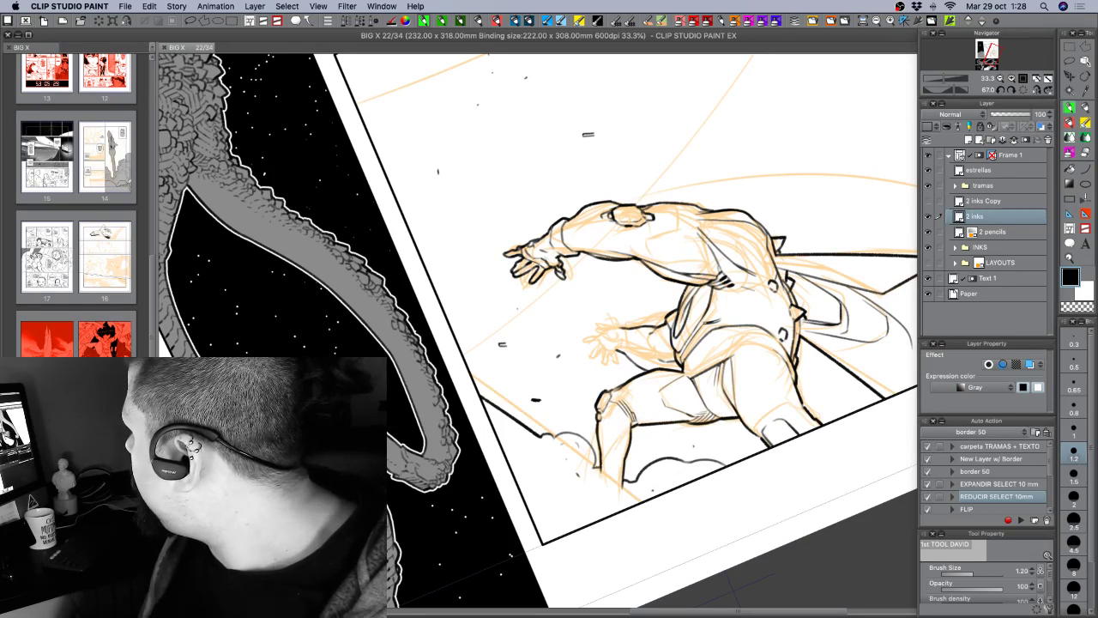
drag(611, 390, 628, 381)
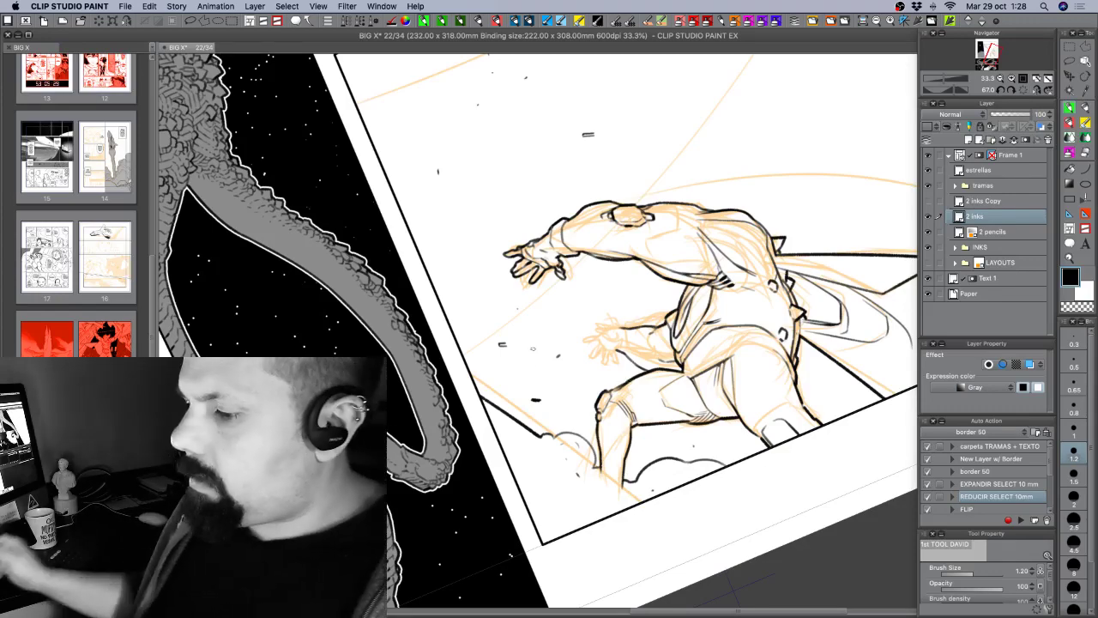
Ink a long curved speed line sweeping from near the tentacled creature to the panel border above the cape.
key(shift+space)
mouse_move(527, 412)
mouse_down()
mouse_move(536, 419)
mouse_move(652, 392)
mouse_move(690, 353)
mouse_move(659, 483)
mouse_move(692, 472)
mouse_up()
key(space)
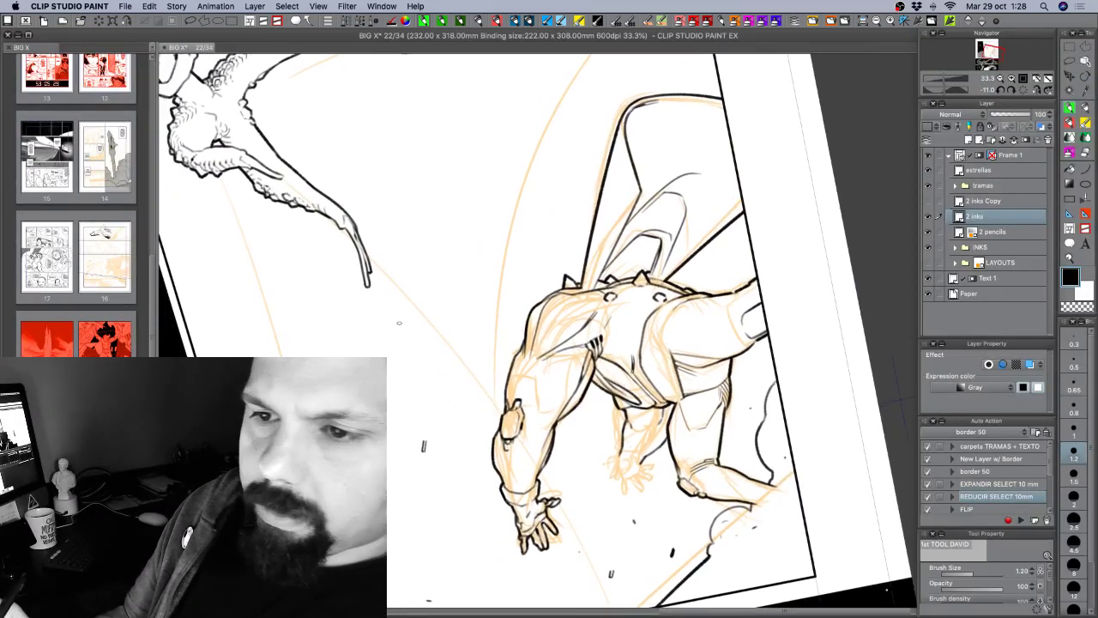
mouse_move(559, 400)
mouse_down()
mouse_move(557, 371)
mouse_move(666, 441)
mouse_up()
mouse_move(435, 134)
mouse_down()
mouse_move(568, 100)
mouse_move(816, 84)
mouse_up()
Add a fan of further long curved speed lines from the creature's raised limb to the panel border.
key(shift+space)
drag(444, 414, 500, 450)
key(space)
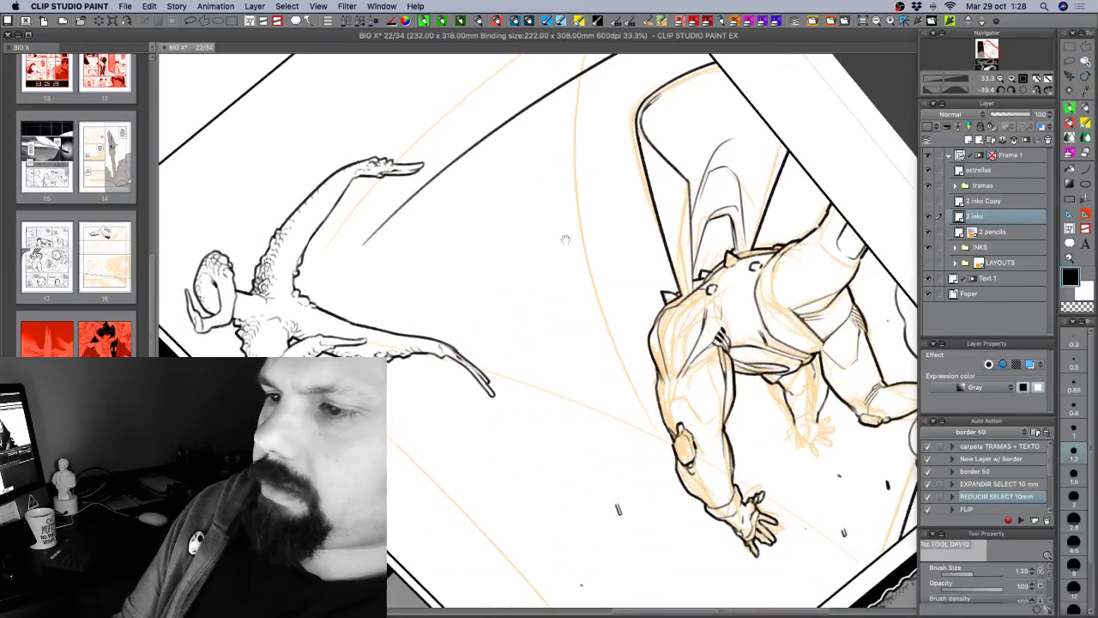
drag(566, 237, 517, 427)
mouse_move(363, 350)
mouse_down()
mouse_move(614, 197)
mouse_move(585, 158)
mouse_up()
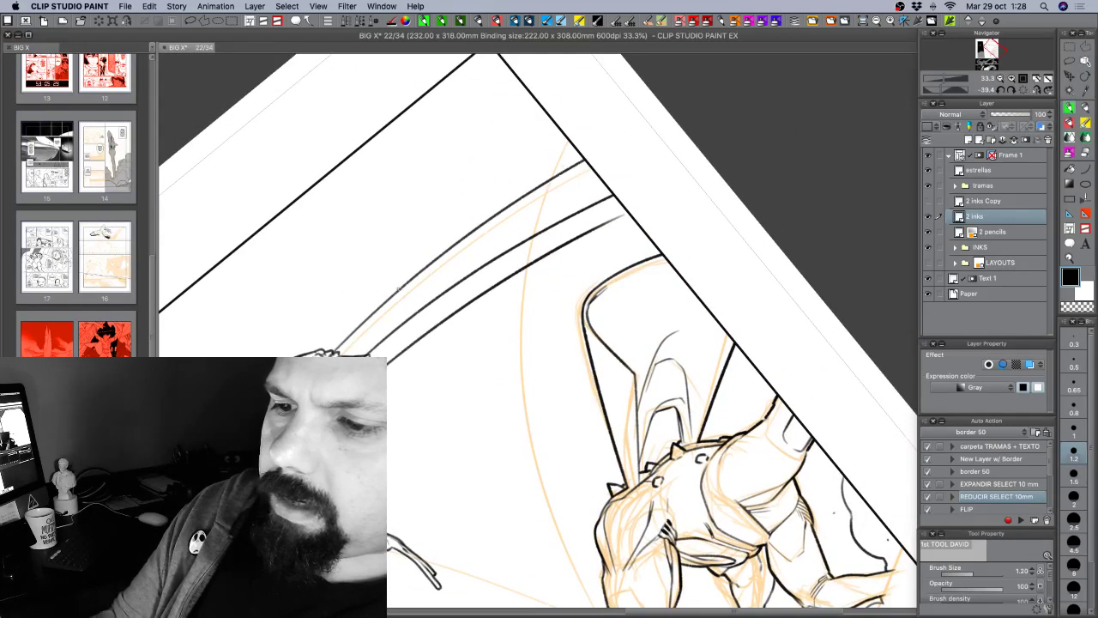
mouse_move(319, 350)
mouse_down()
mouse_move(571, 145)
mouse_move(397, 234)
mouse_up()
drag(476, 163, 549, 115)
drag(273, 344, 532, 95)
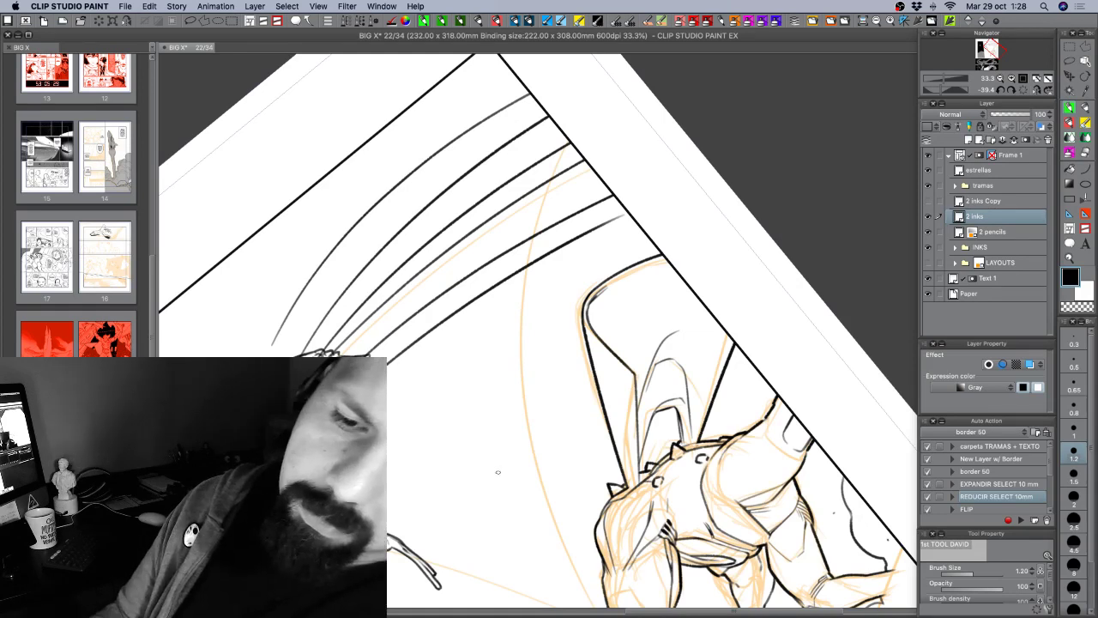
Undo the whole set of long curved speed lines running from the creature's raised limb to the panel border.
key(super+z)
key(super+z)
key(super+z)
key(super+z)
key(super+z)
key(super+z)
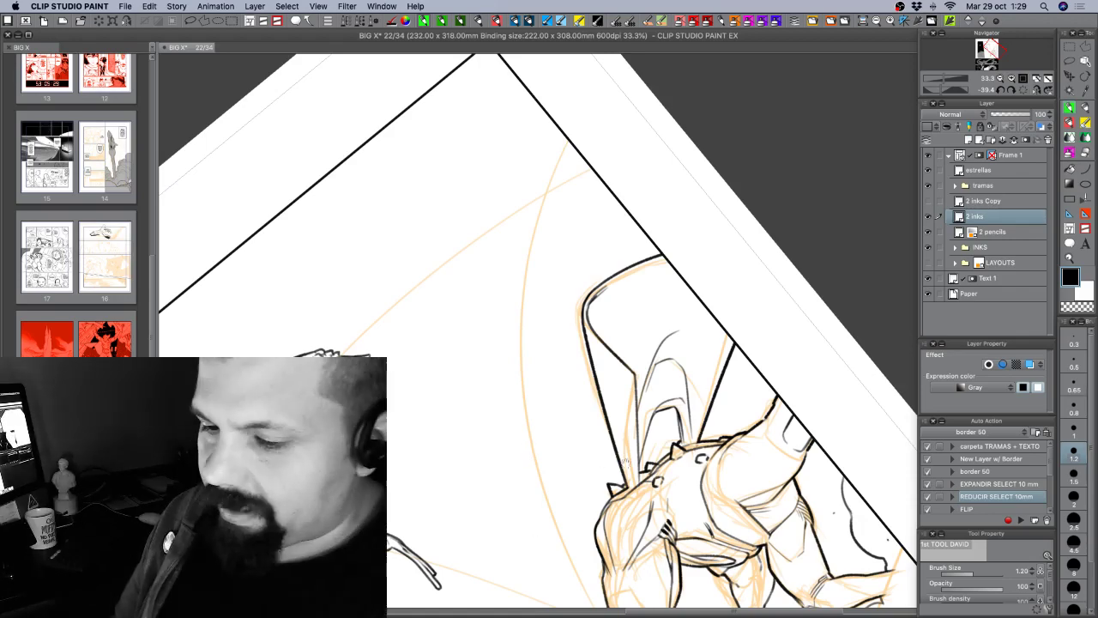
Ink the palm and first fingers of the figure's far hand over the pencils with a size 1.2 brush.
drag(626, 463, 631, 374)
drag(702, 490, 507, 530)
drag(547, 601, 589, 451)
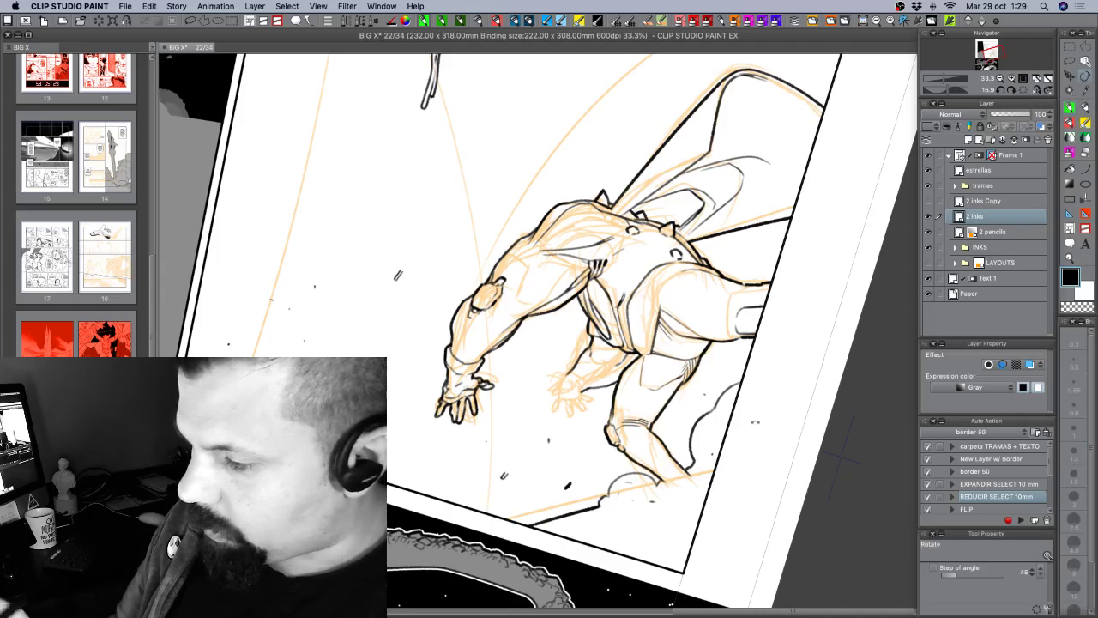
drag(743, 456, 761, 421)
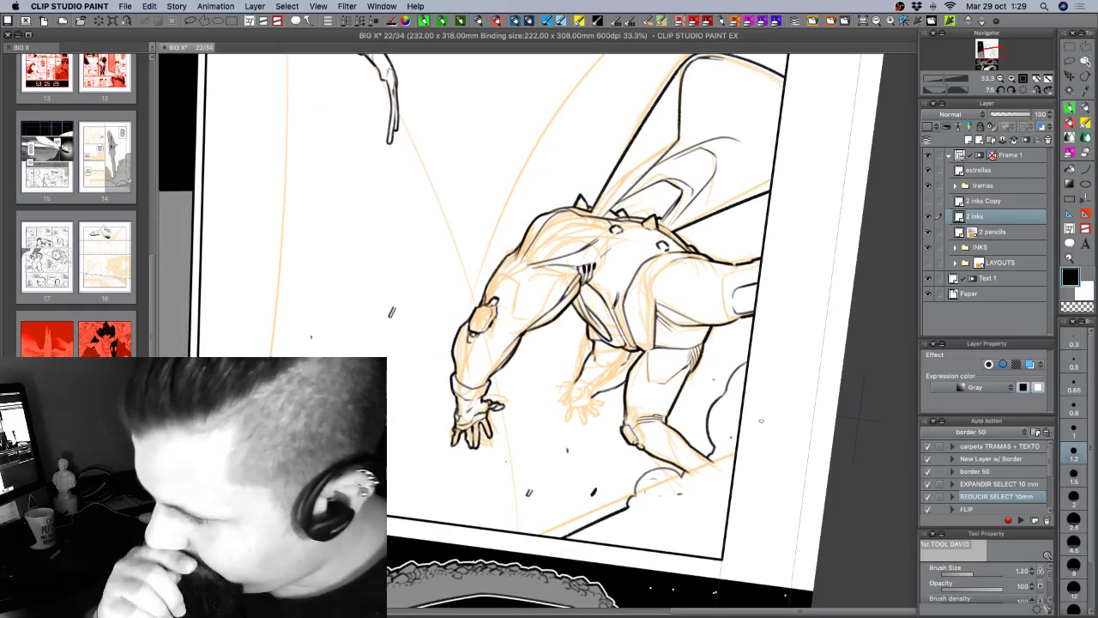
click(1074, 429)
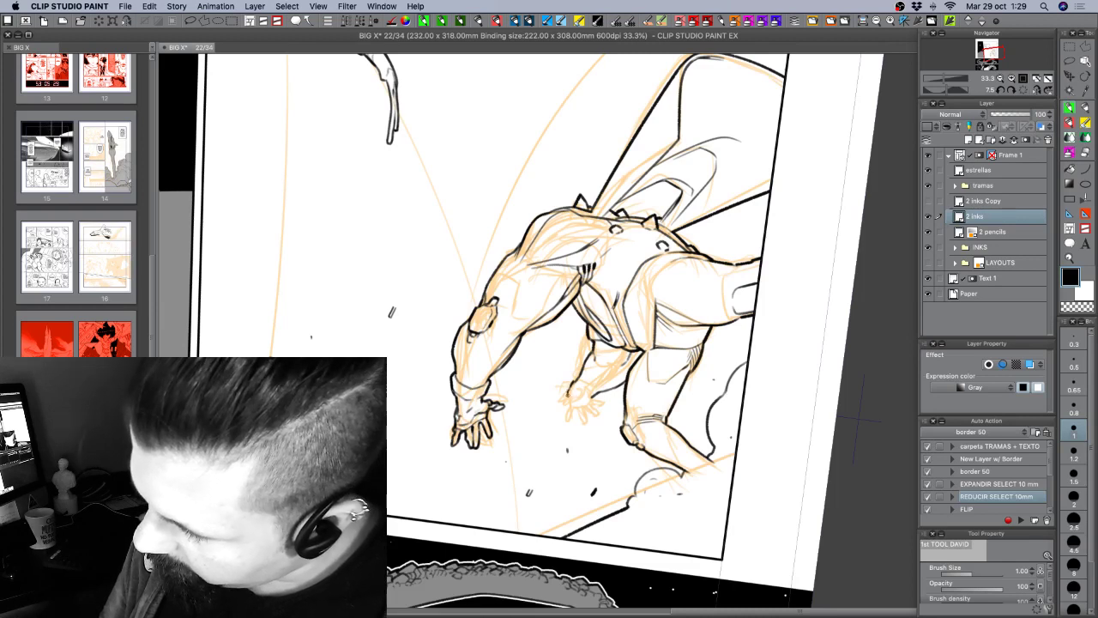
click(1073, 451)
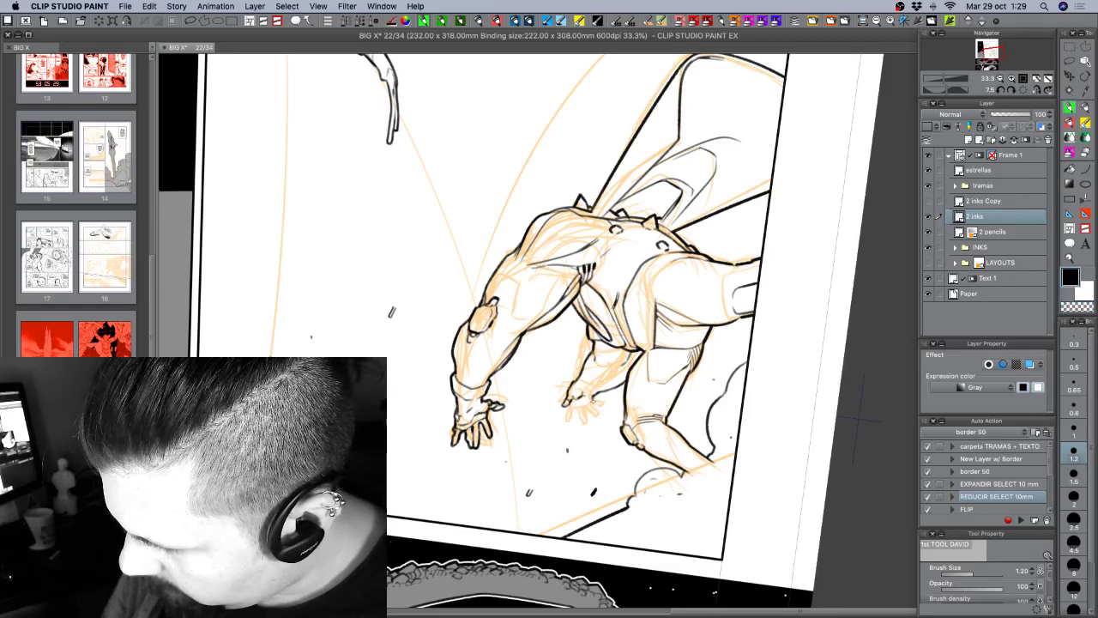
key(c)
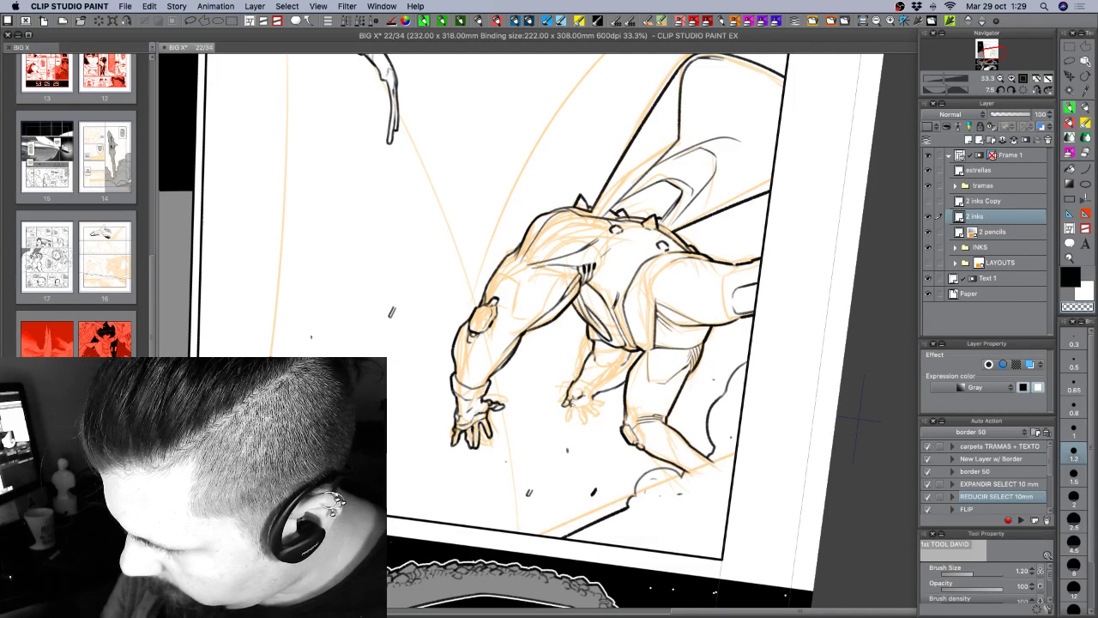
key(c)
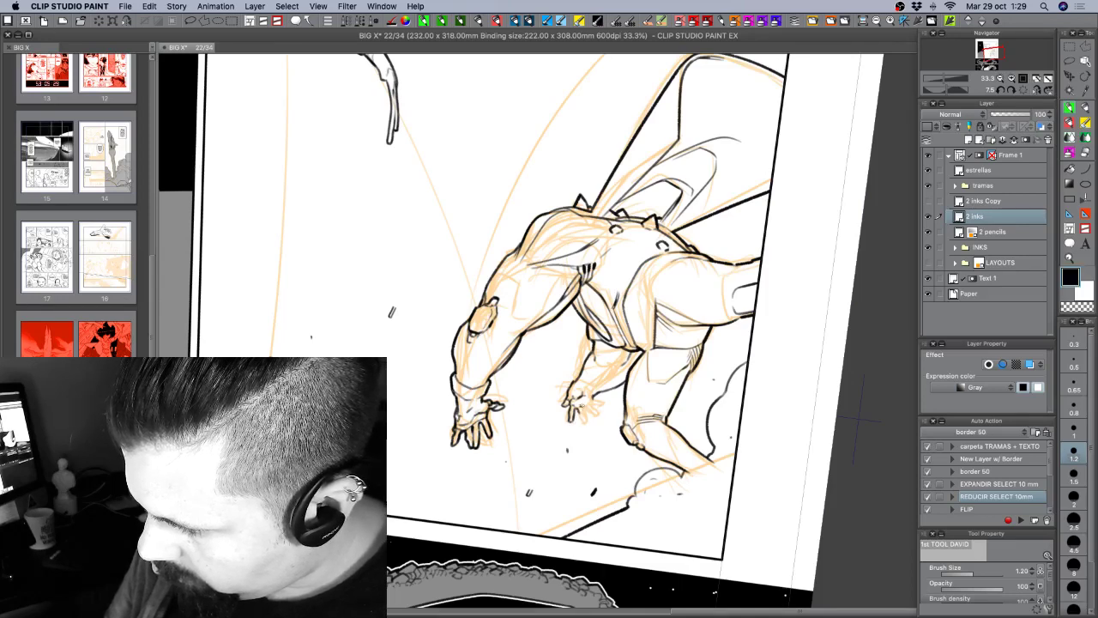
Ink the remaining fingers of the far hand, undoing the last stray stroke.
drag(583, 410, 544, 389)
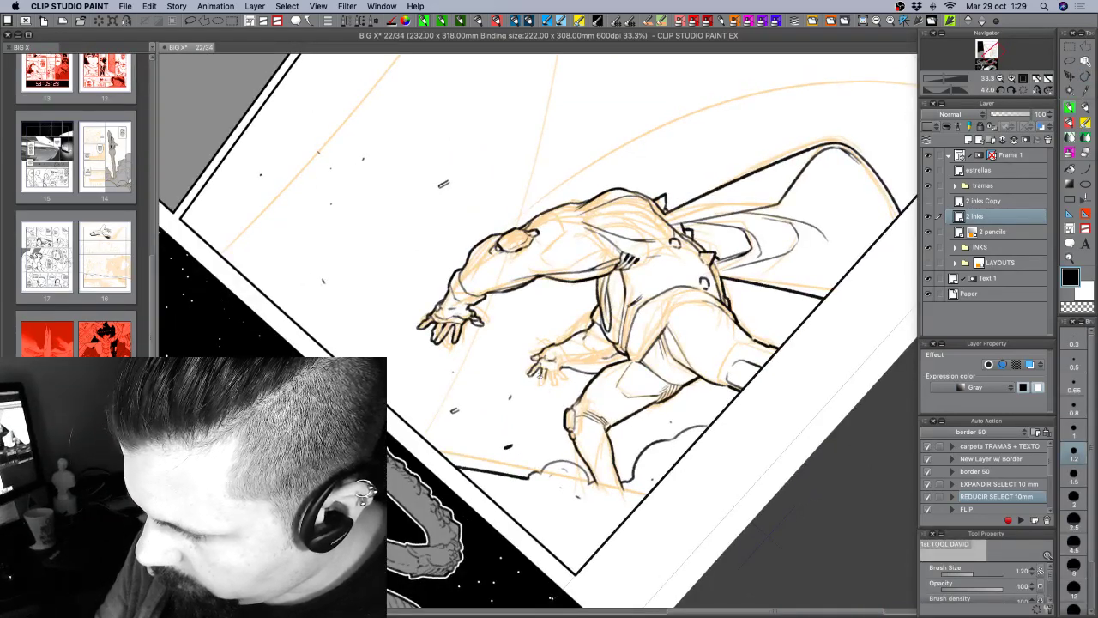
drag(540, 375, 541, 386)
key(c)
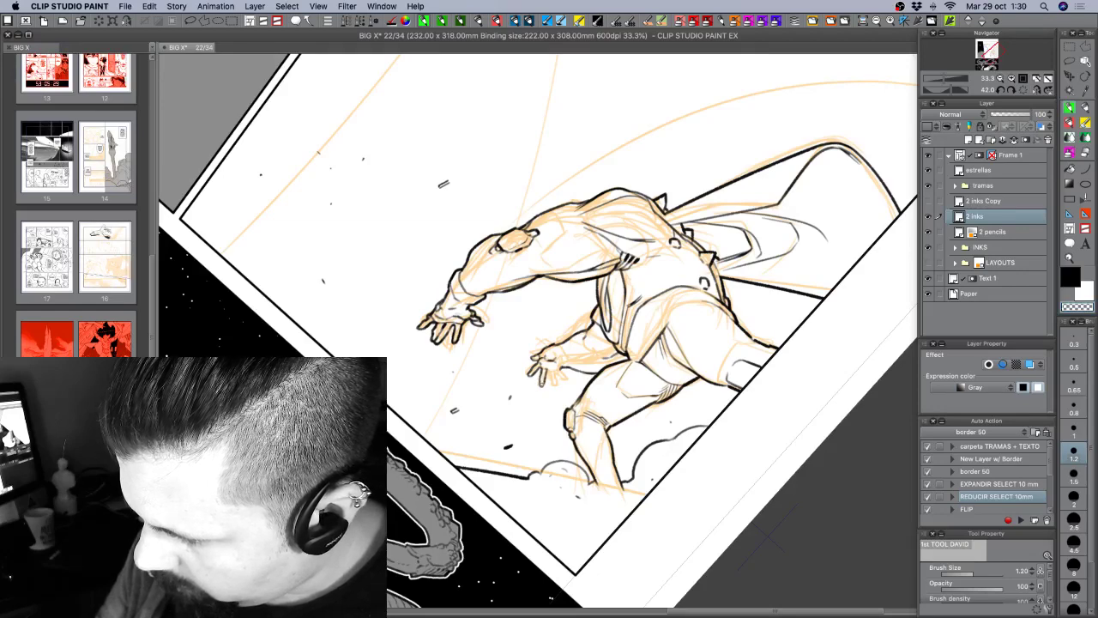
key(c)
drag(538, 379, 563, 380)
key(super+z)
key(r)
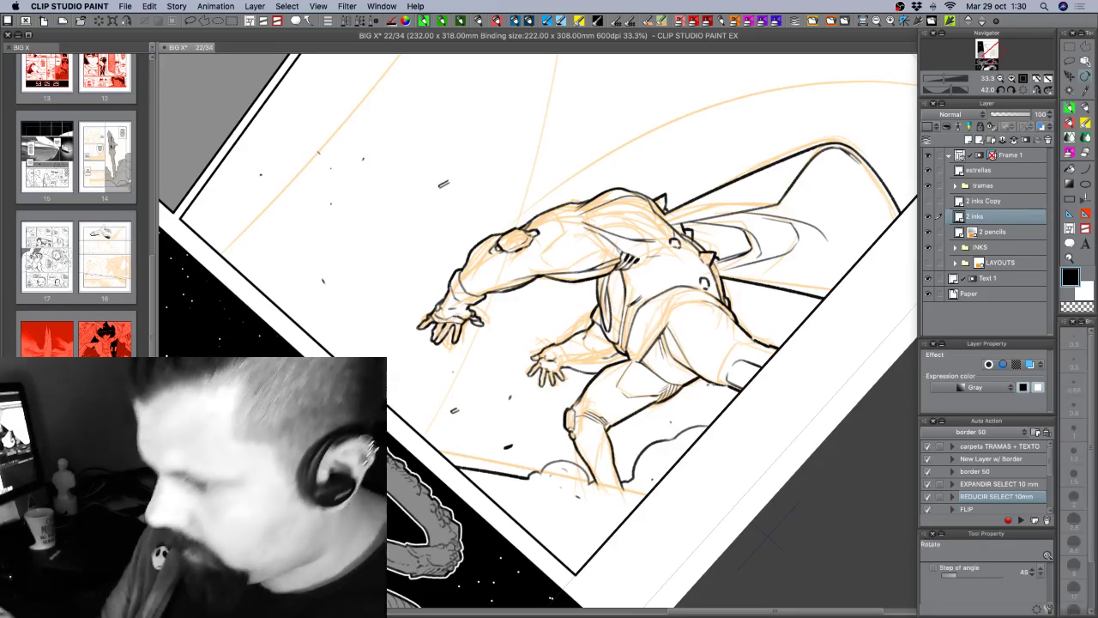
Add muscle lines to the near upper arm with a size 0.8 brush, and undo the last hatching stroke.
mouse_move(711, 384)
mouse_down()
mouse_move(725, 350)
mouse_move(685, 412)
mouse_up()
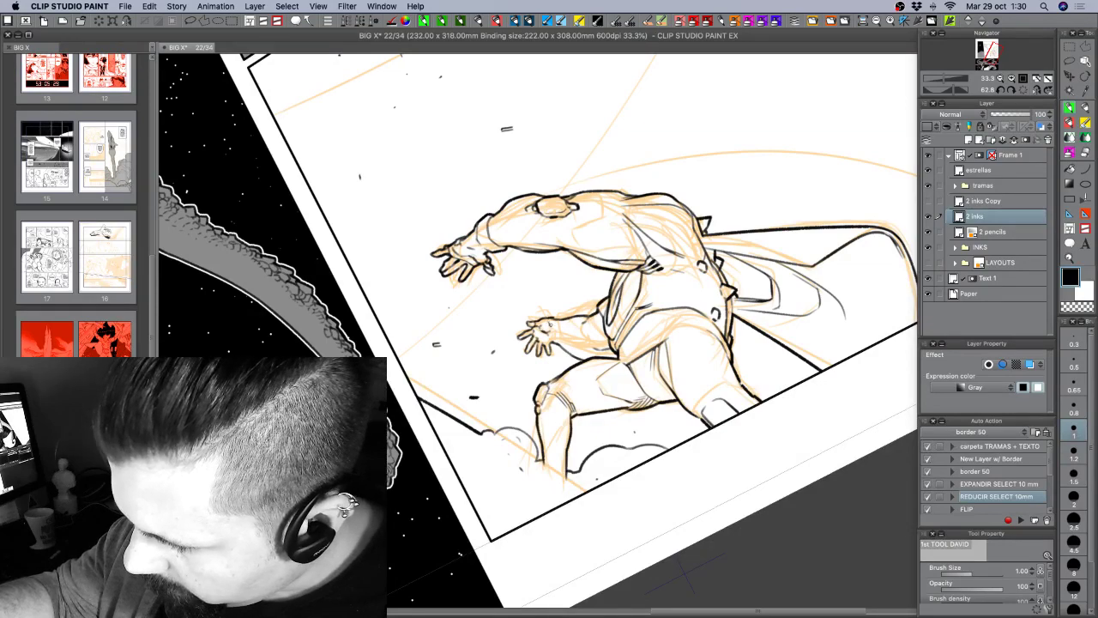
mouse_move(558, 329)
mouse_down()
mouse_move(603, 391)
mouse_move(635, 390)
mouse_up()
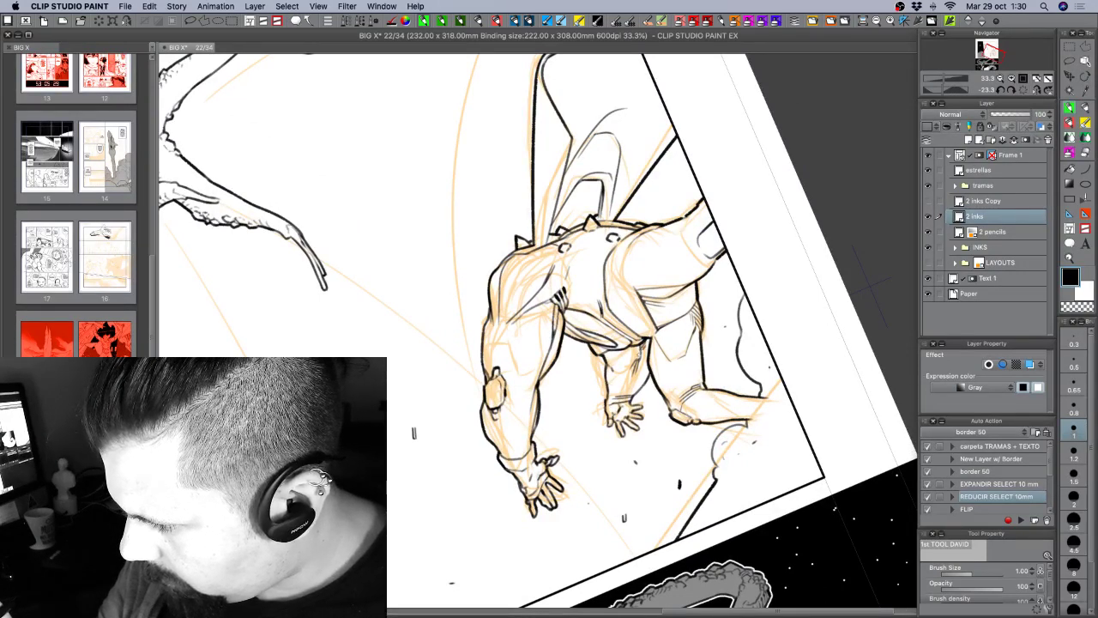
key(bracketleft)
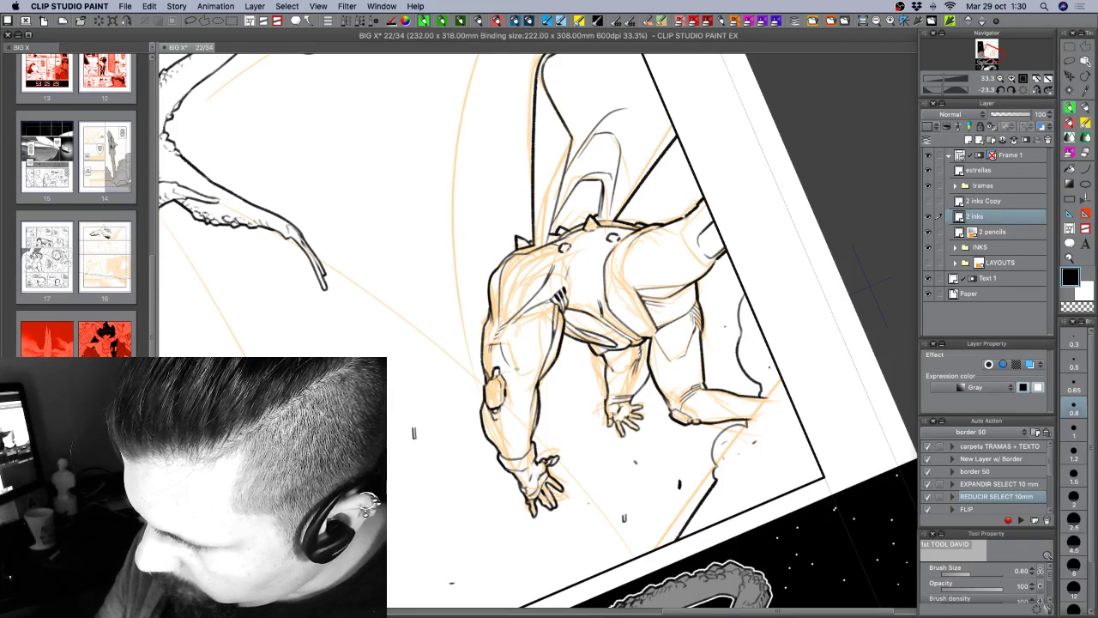
drag(511, 371, 525, 375)
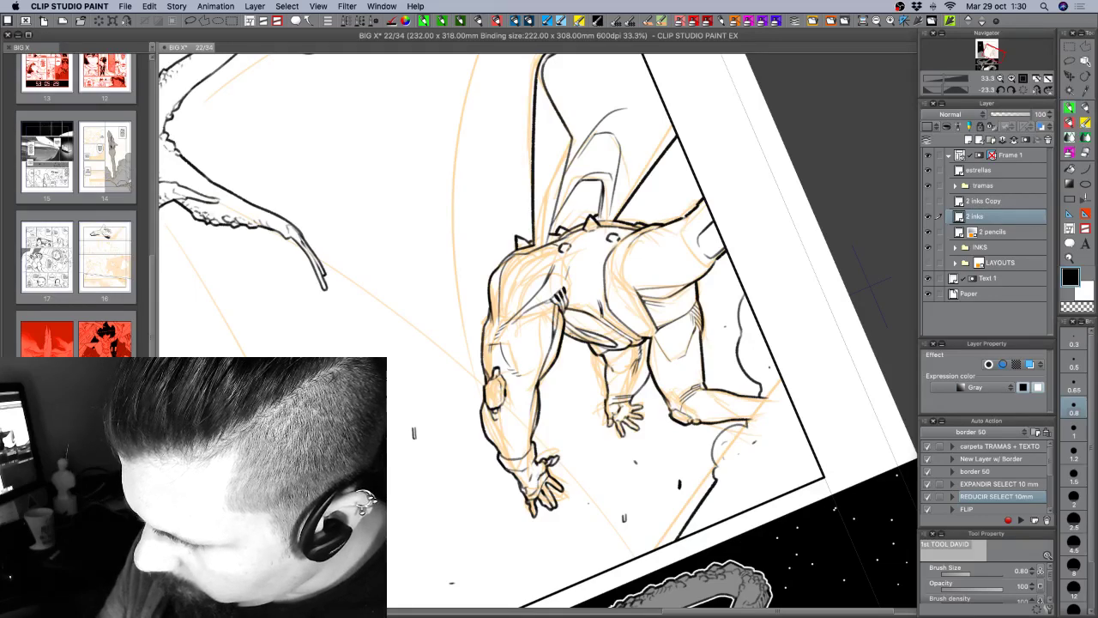
key(super+z)
Add short ink strokes around the near arm's elbow pad with the size 0.8 brush.
key(r)
mouse_move(614, 500)
mouse_down()
mouse_move(506, 448)
mouse_move(600, 496)
mouse_move(674, 490)
mouse_up()
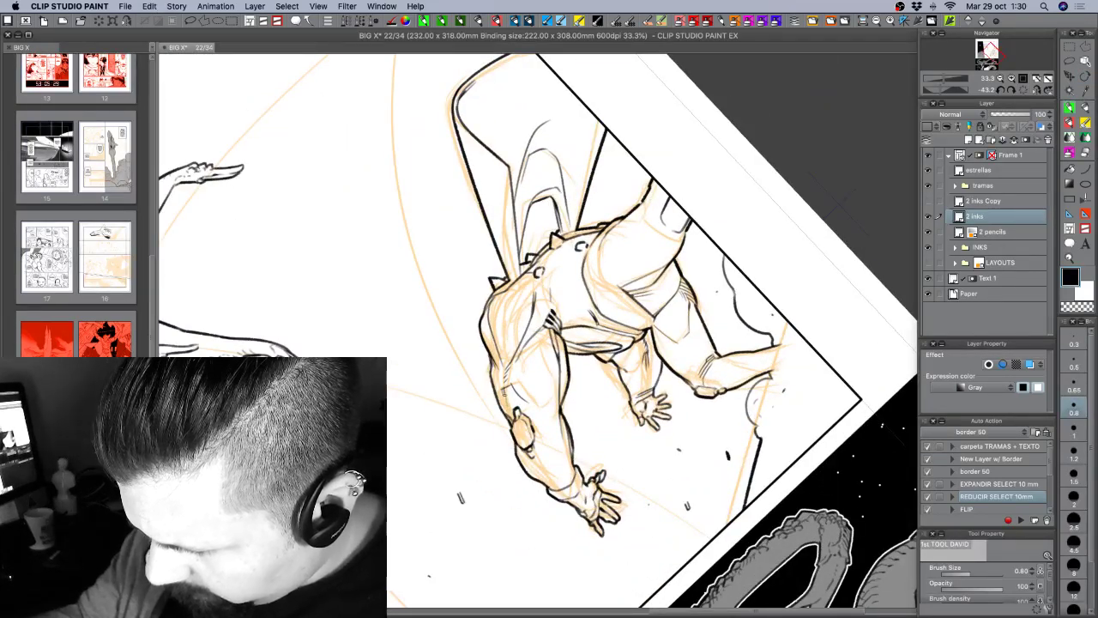
drag(504, 391, 515, 420)
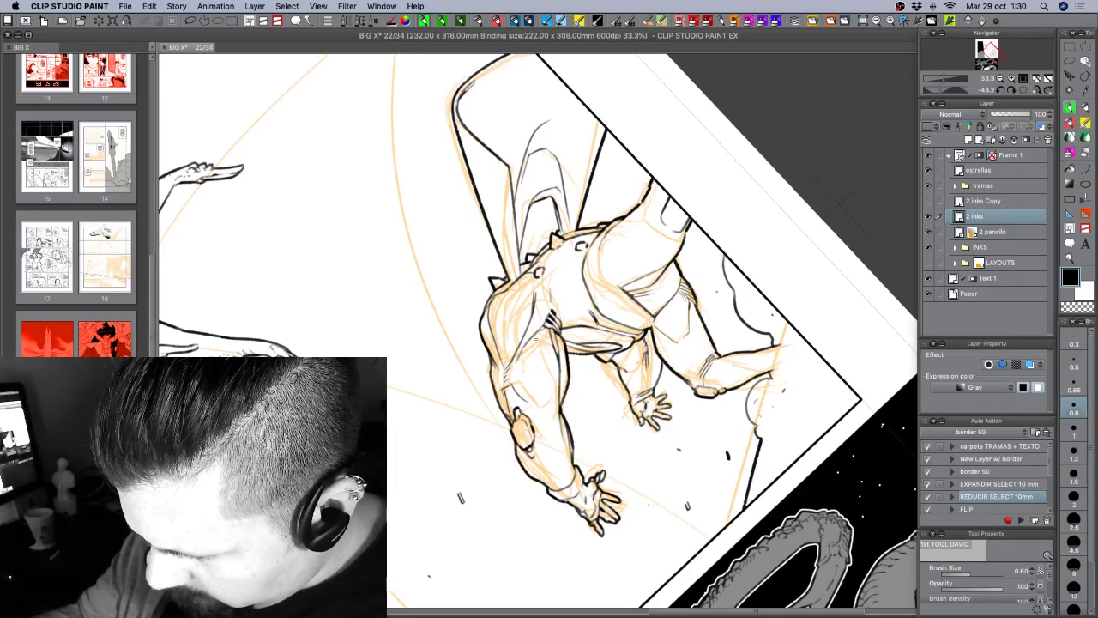
key(shift+space)
drag(537, 339, 548, 284)
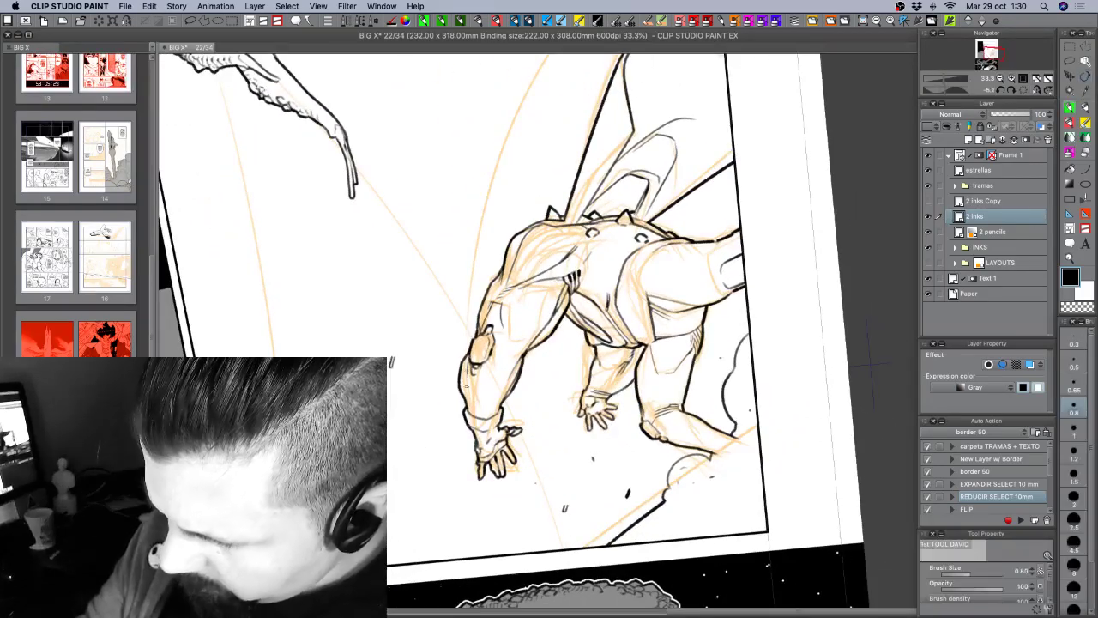
drag(471, 361, 469, 375)
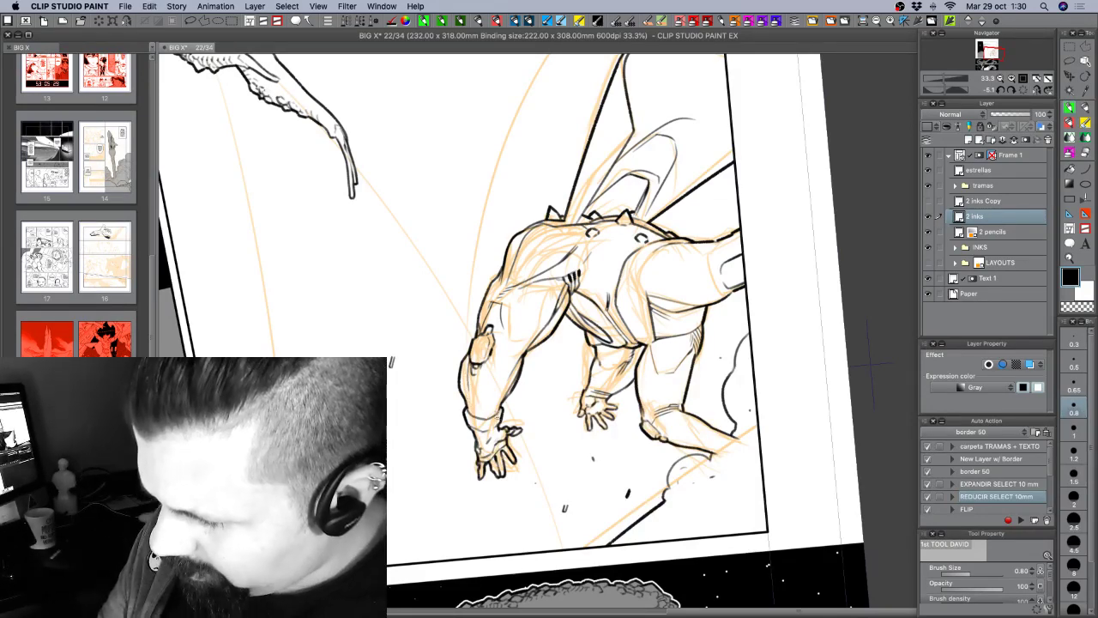
key(r)
drag(869, 365, 858, 227)
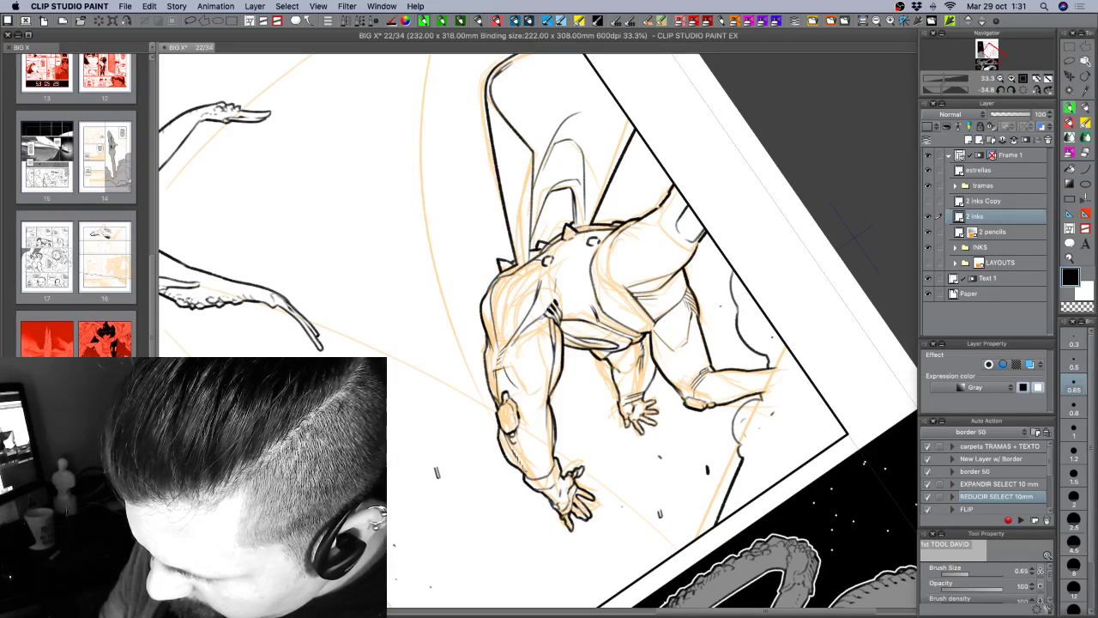
drag(687, 444, 608, 461)
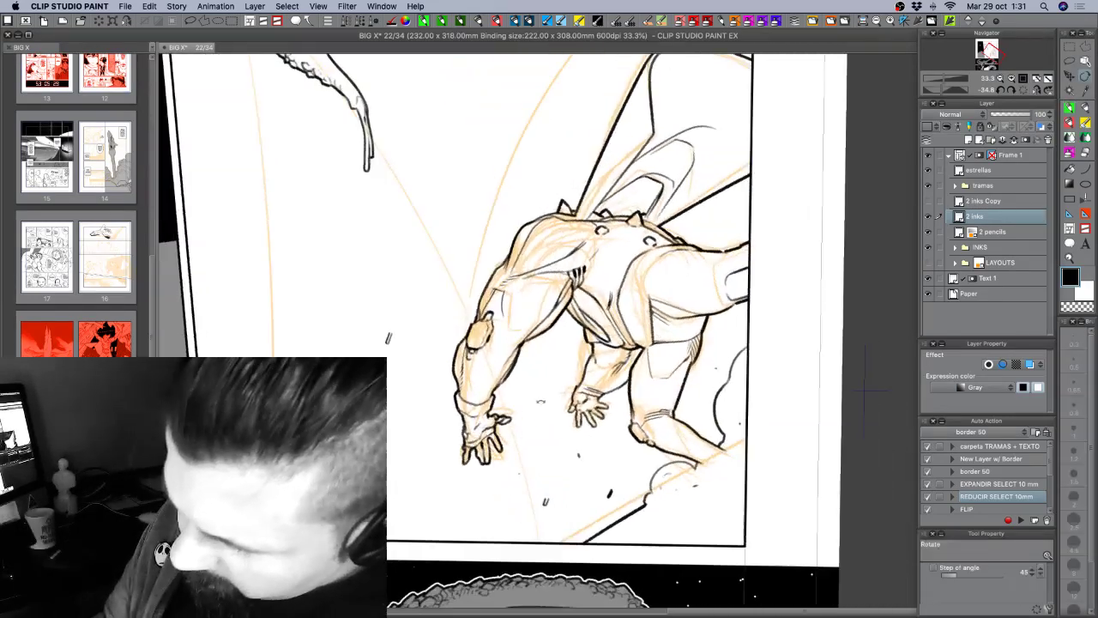
key(super+z)
key(super+z)
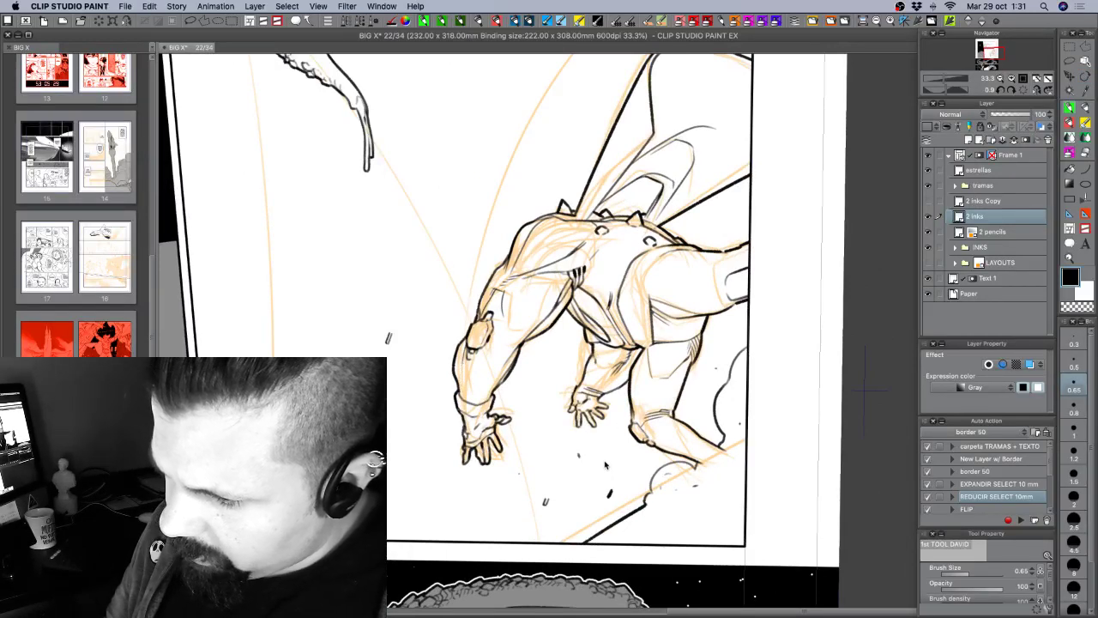
Ink and clean up the muscle lines on the near forearm below the elbow pad with a size 0.8 brush, and save the page.
click(1073, 413)
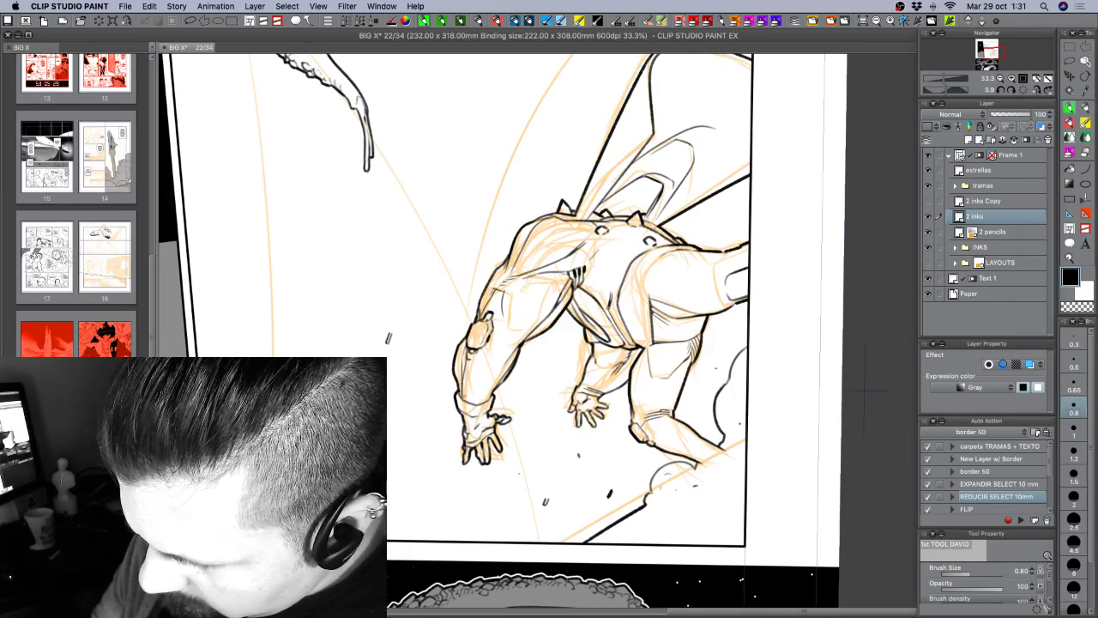
drag(473, 363, 478, 391)
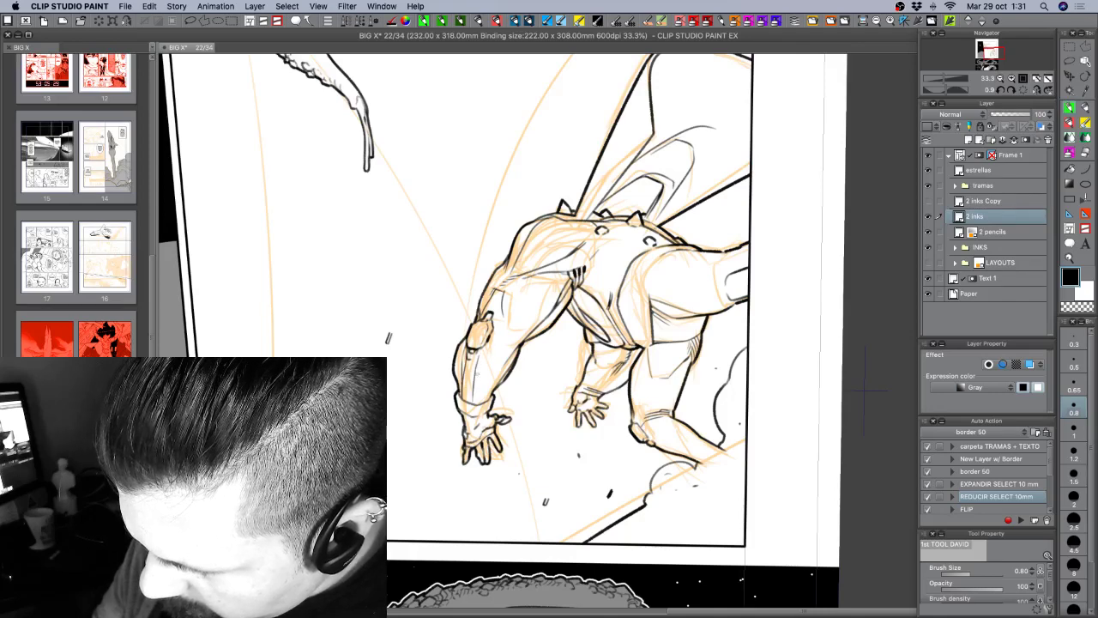
key(c)
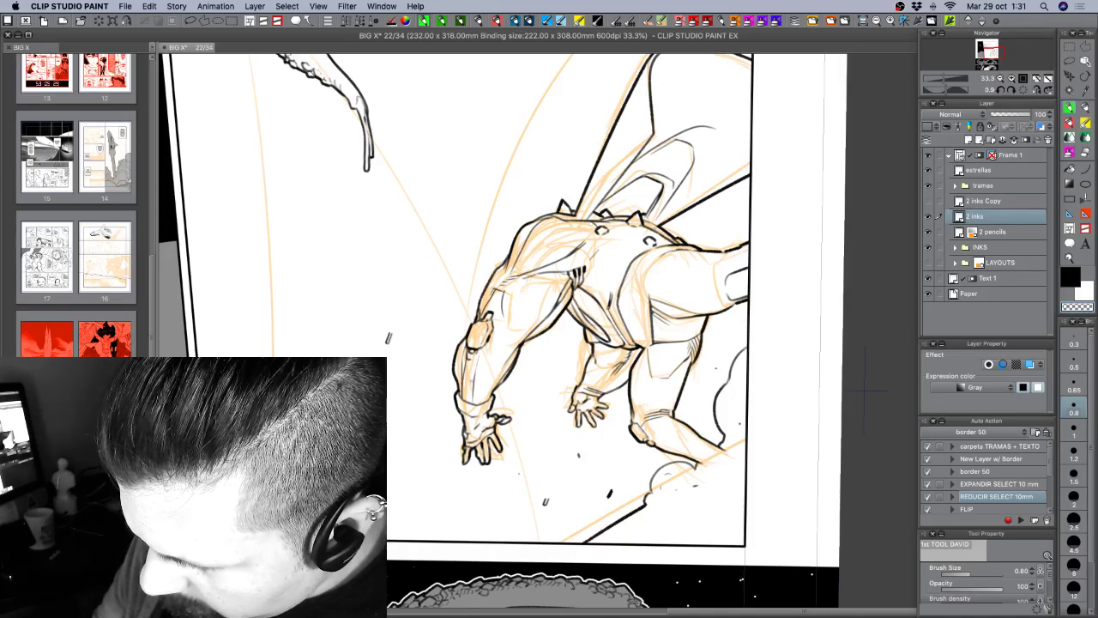
key(c)
drag(473, 355, 479, 376)
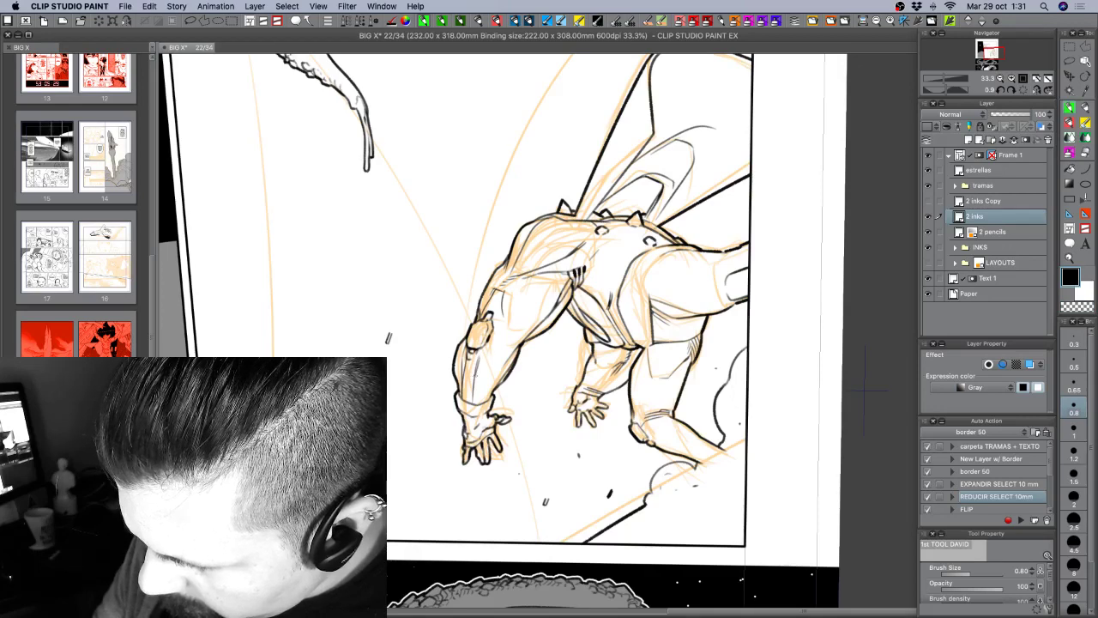
key(c)
key(c)
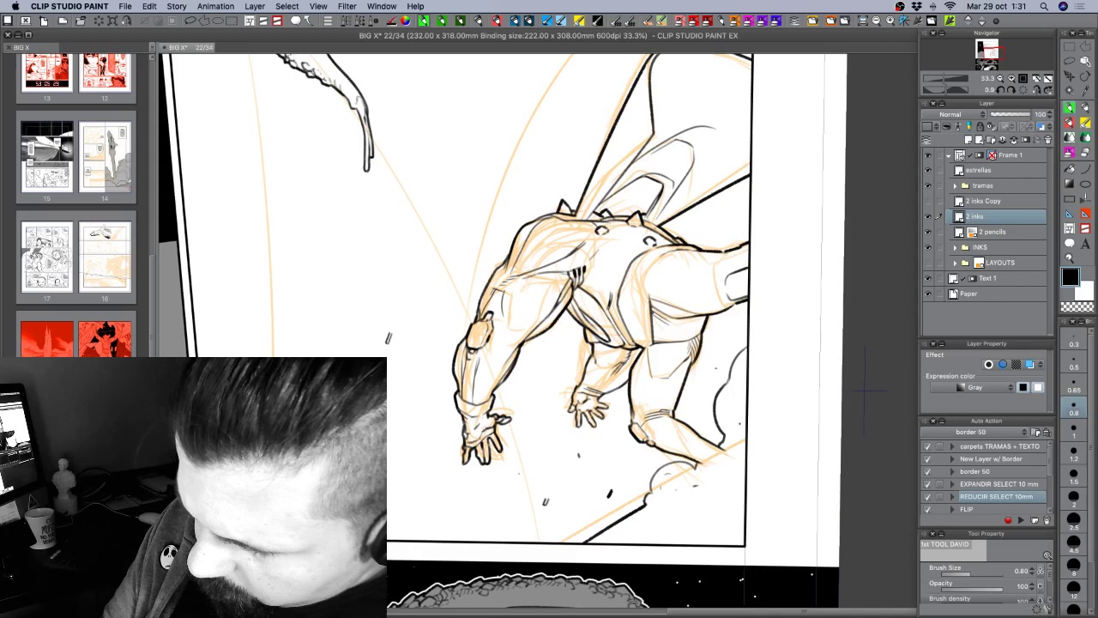
key(c)
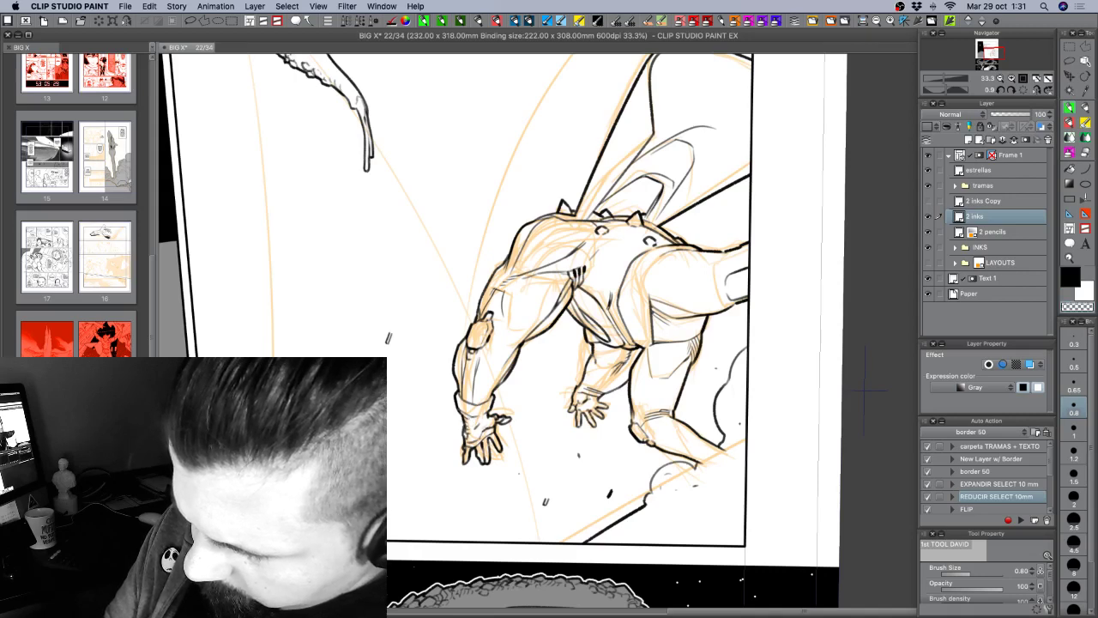
key(c)
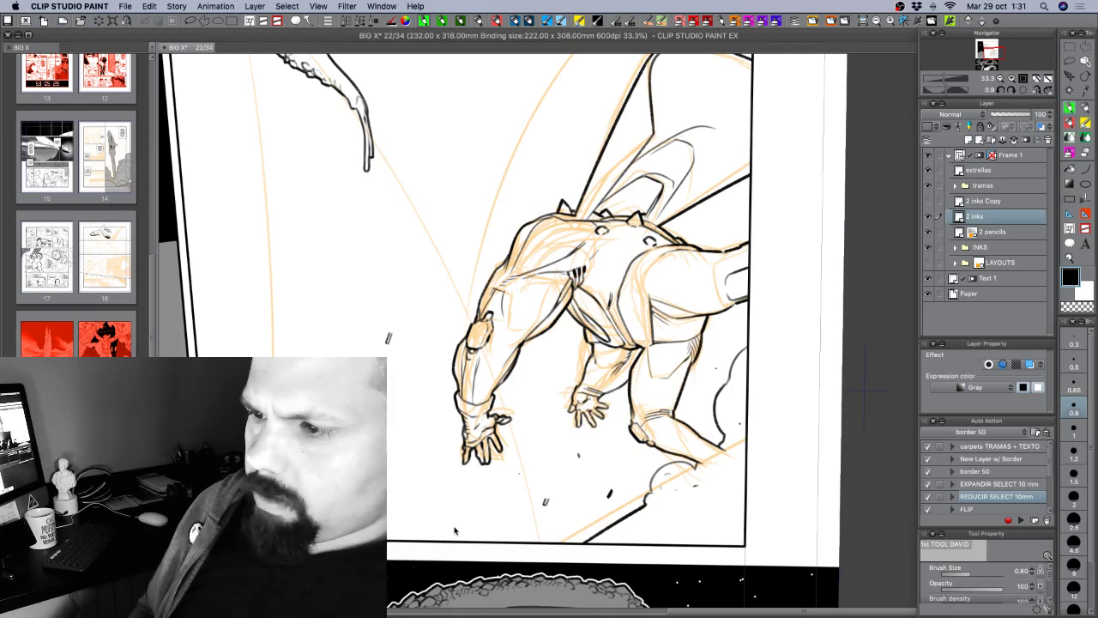
key(super+s)
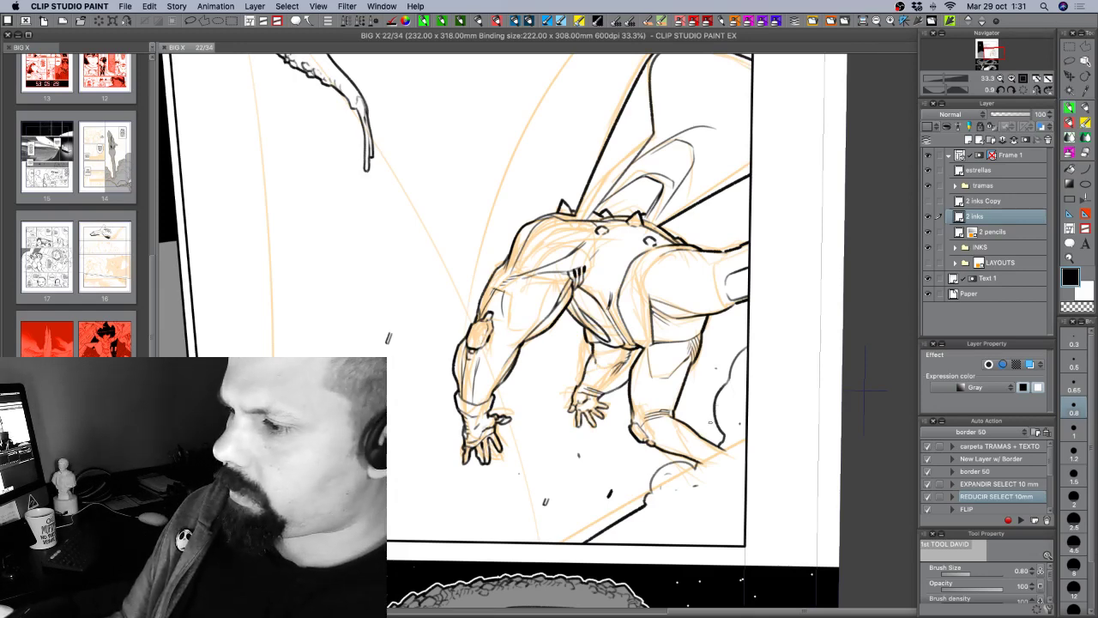
Ink and touch up the contour of the raised thigh where it meets the hip with the size 0.8 brush.
key(shift+space)
mouse_move(727, 403)
mouse_down()
mouse_move(665, 475)
mouse_move(711, 411)
mouse_up()
drag(633, 333, 635, 305)
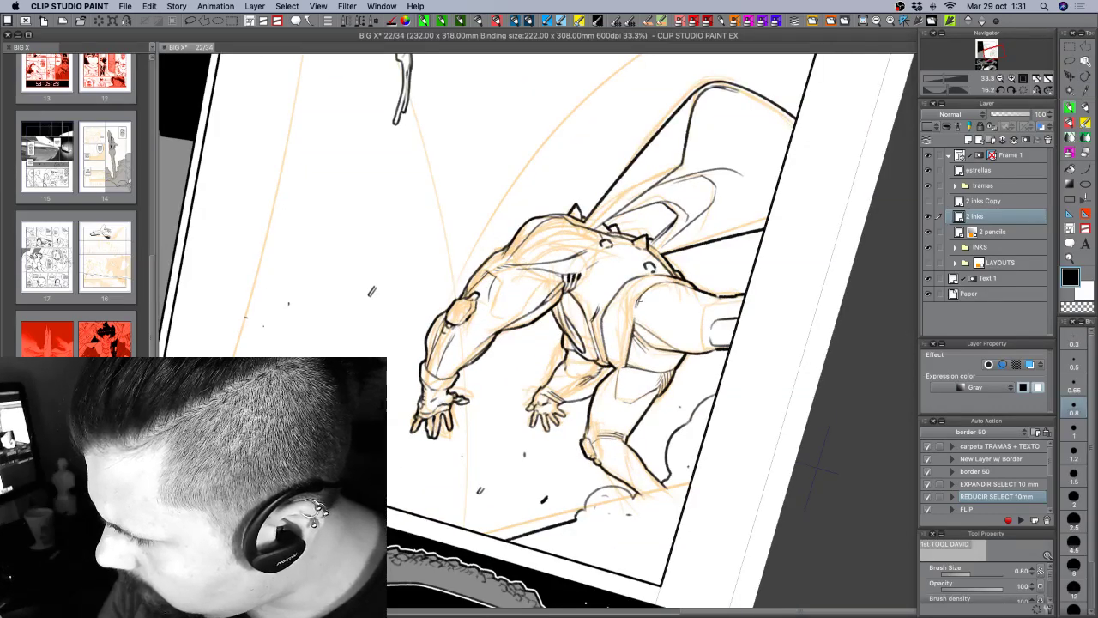
mouse_move(636, 310)
mouse_down()
mouse_move(611, 403)
mouse_move(632, 345)
mouse_move(628, 319)
mouse_up()
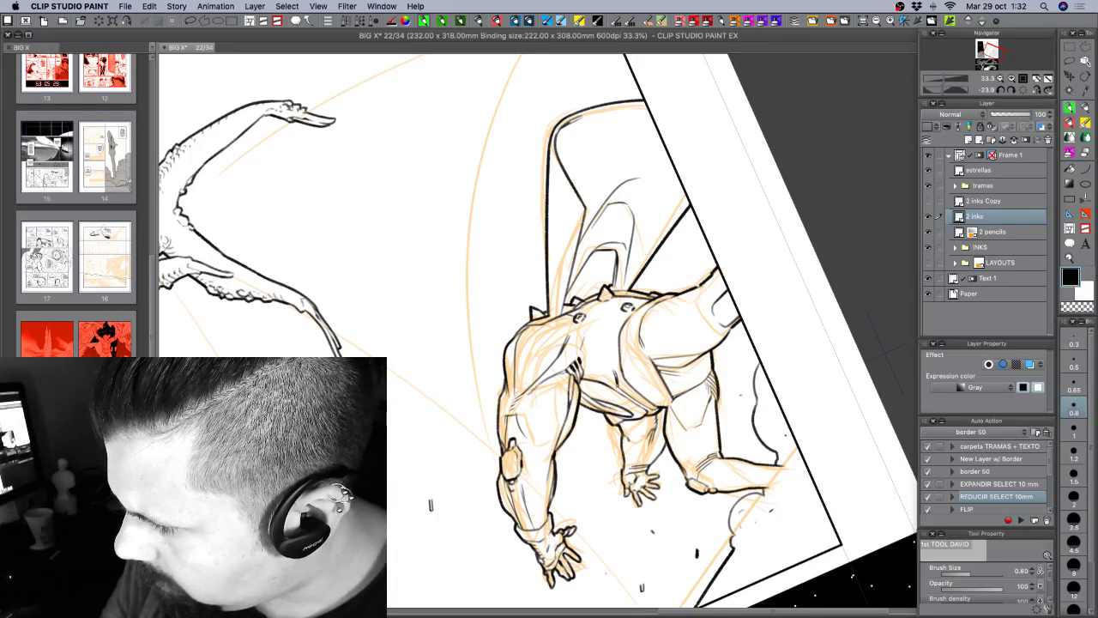
key(c)
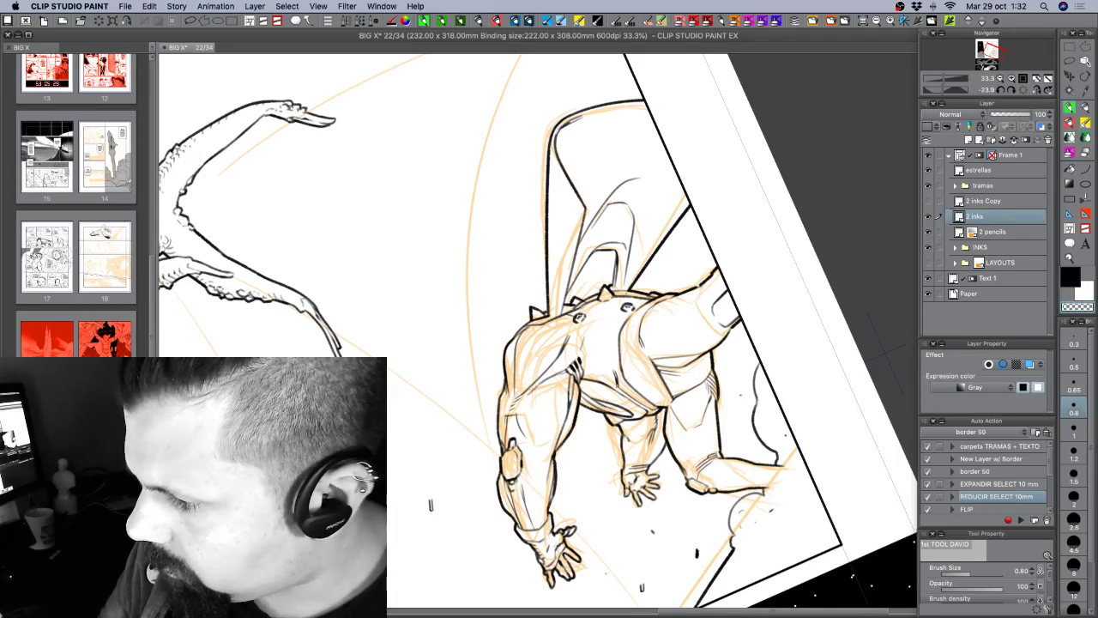
key(c)
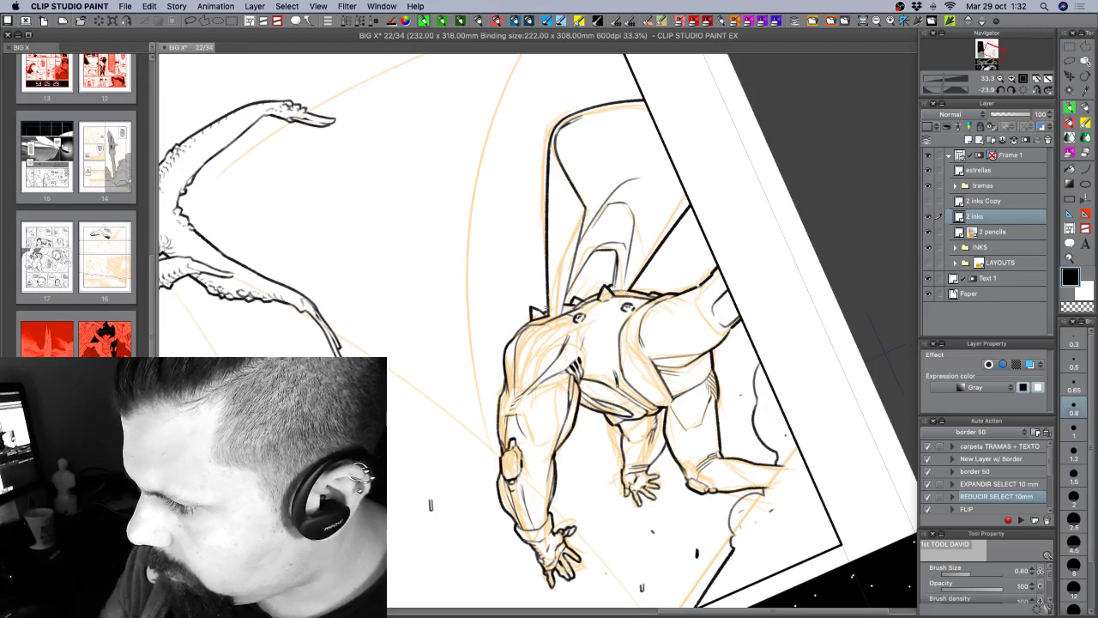
Touch up the studs and spike base along the figure's upper torso with a size 1 brush, alternating black ink and transparent colour.
key(shift+space)
mouse_move(721, 297)
mouse_down()
mouse_move(704, 267)
mouse_move(709, 278)
mouse_up()
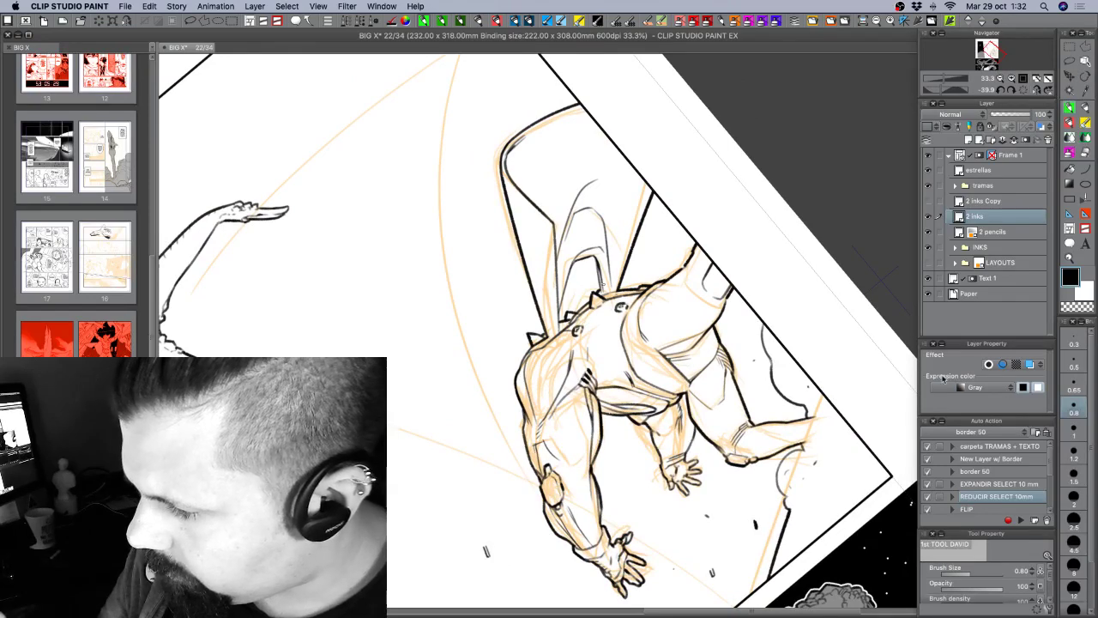
click(1074, 430)
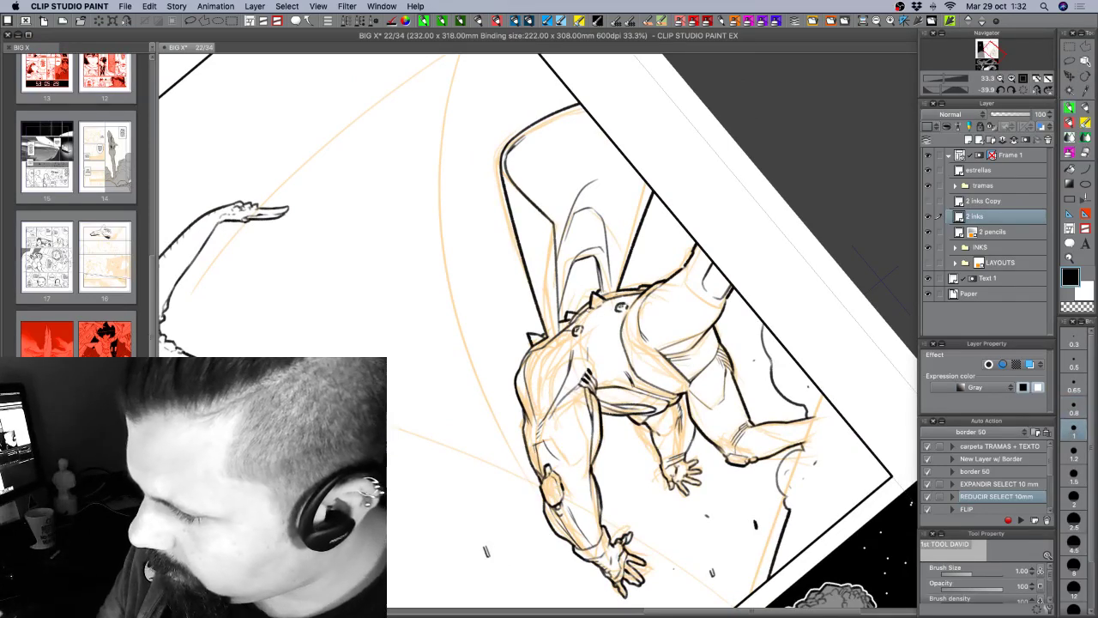
key(c)
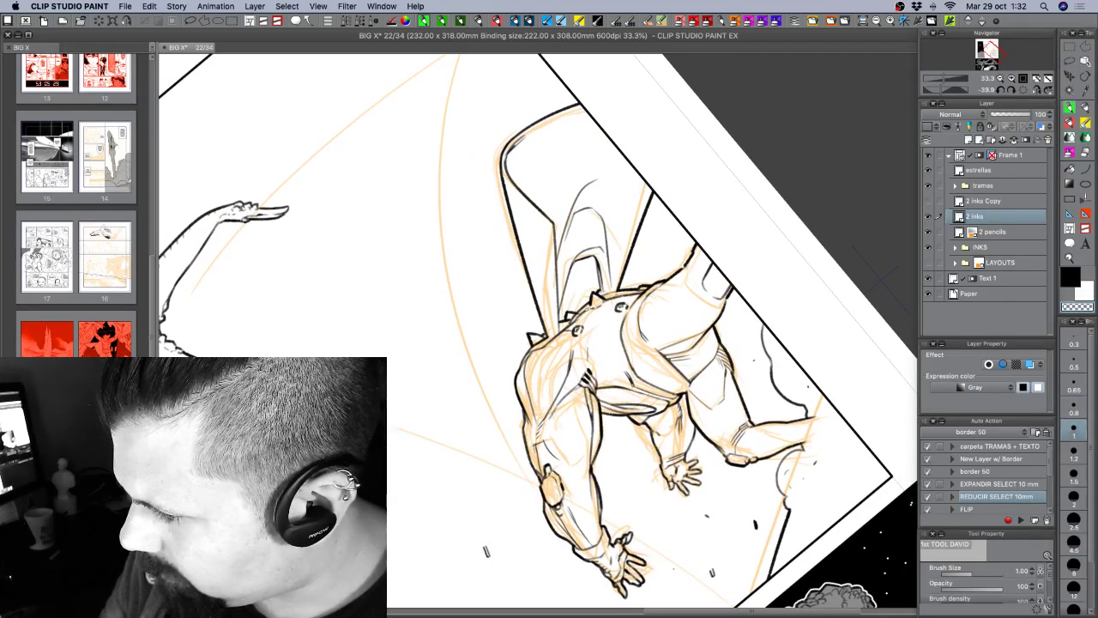
key(c)
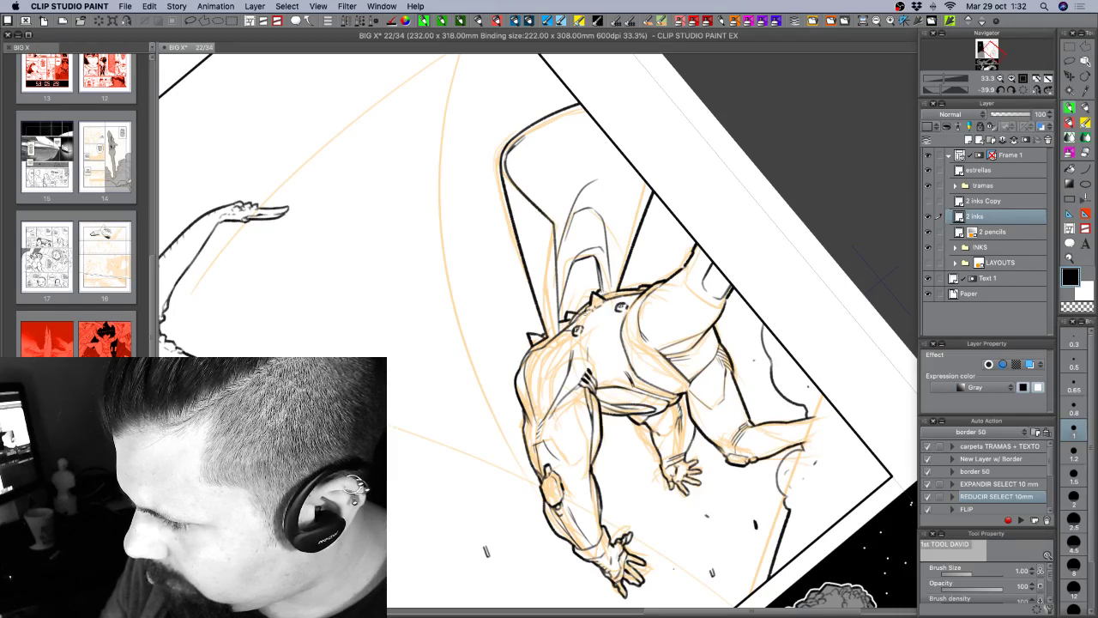
key(c)
key(c)
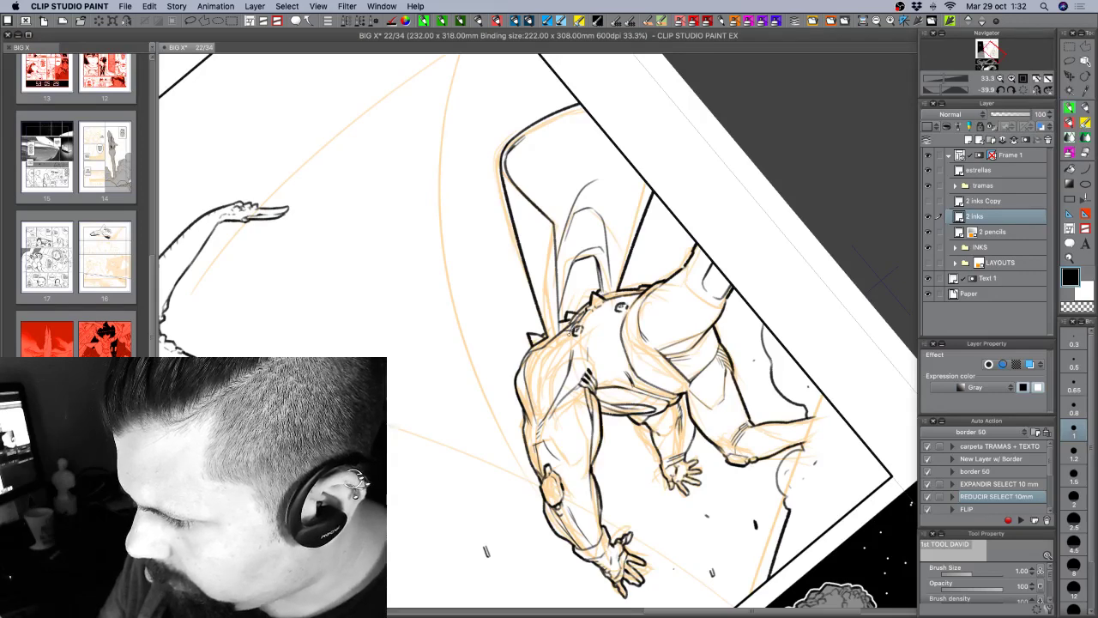
key(c)
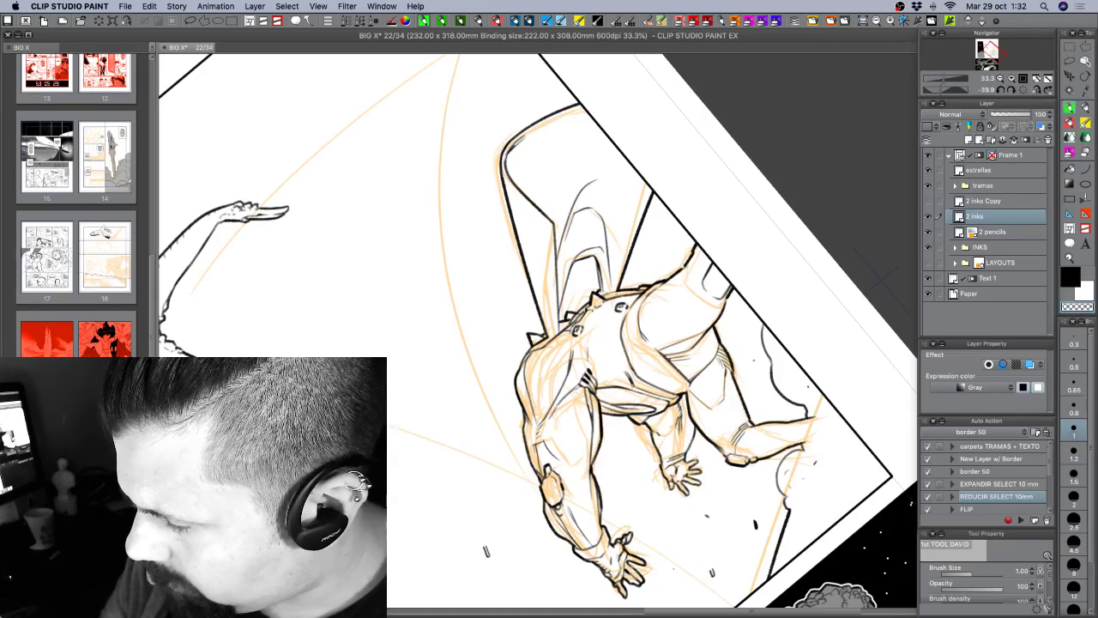
key(c)
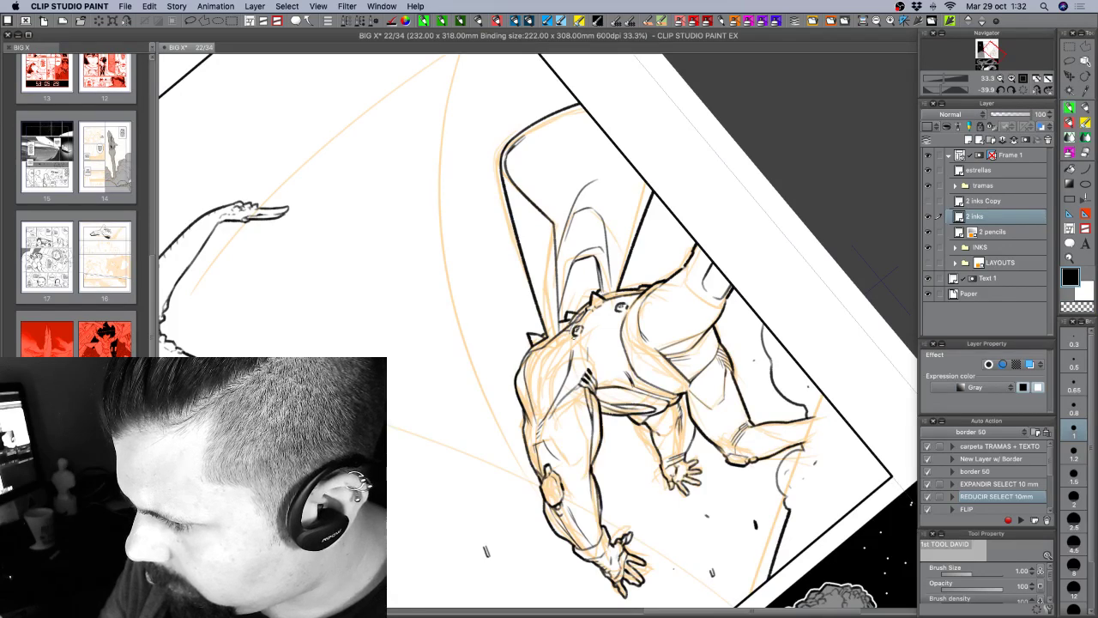
key(c)
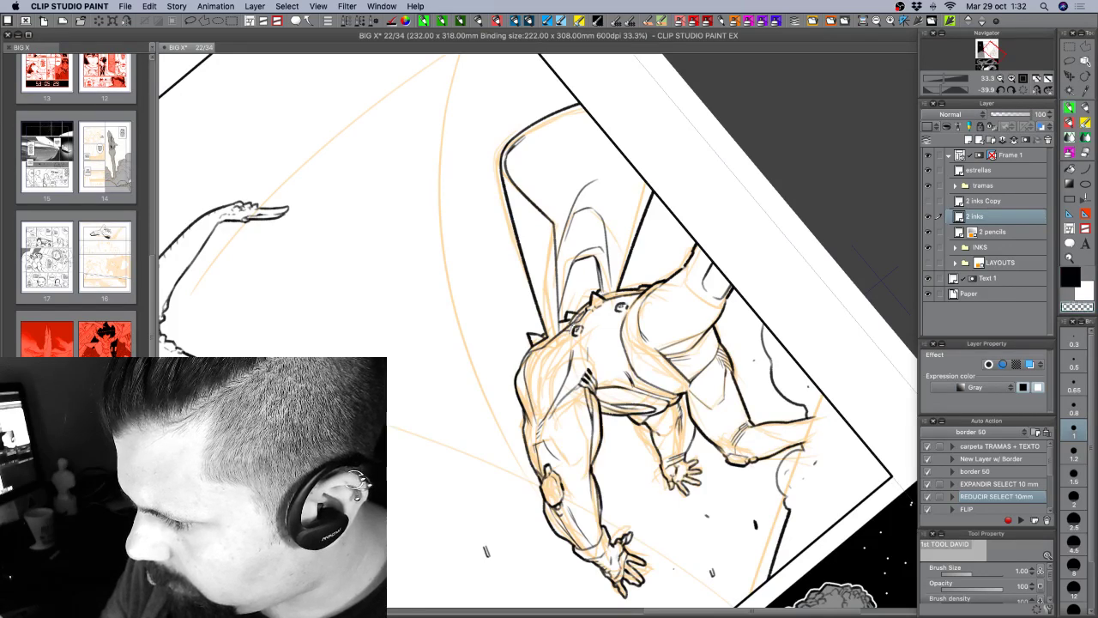
key(c)
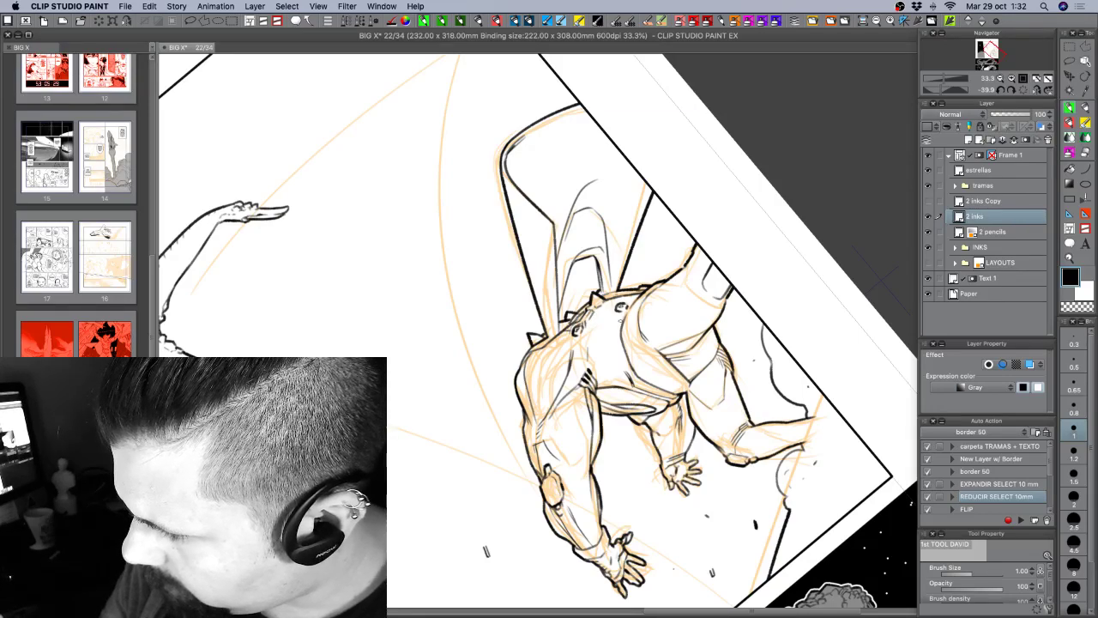
Ink the small linked details beside the middle torso stud with a size 0.65 brush.
key(r)
drag(621, 320, 692, 383)
key(super+z)
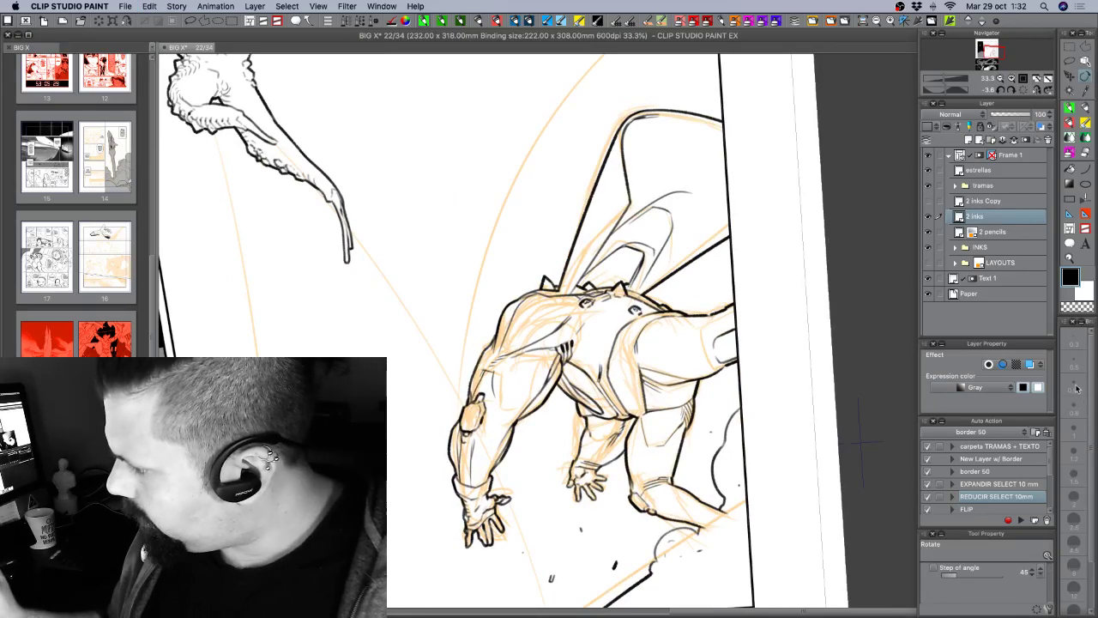
key(p)
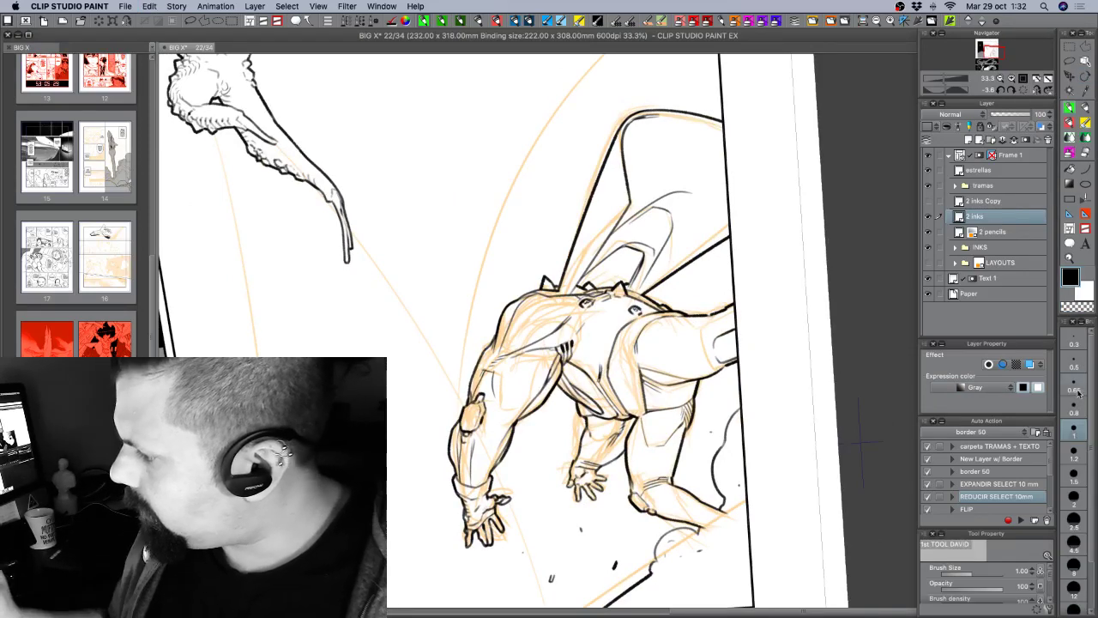
click(1074, 388)
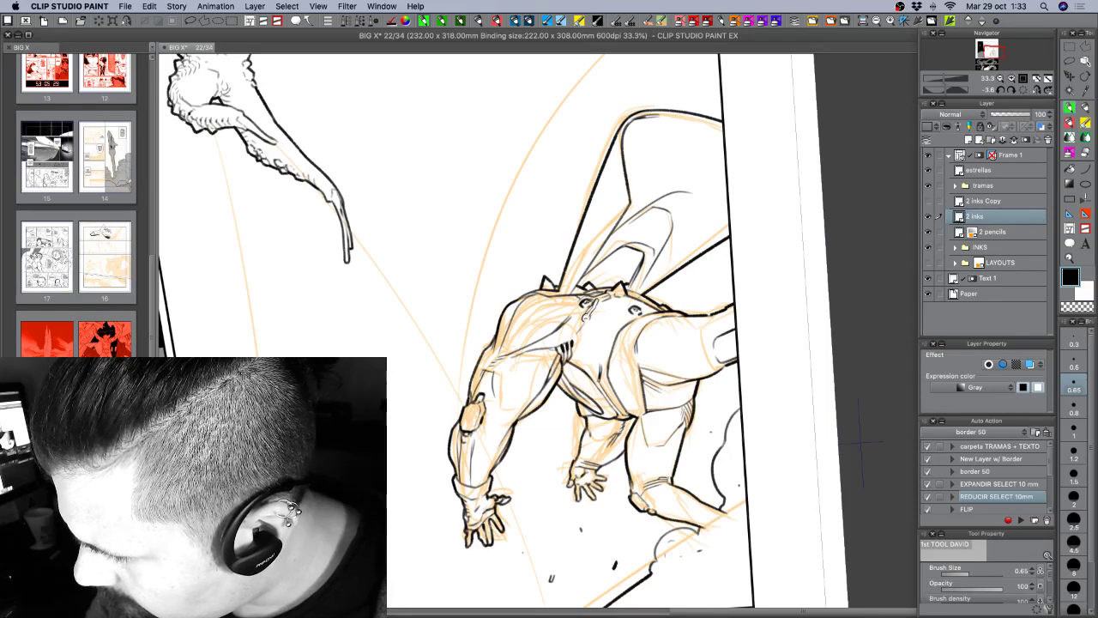
key(shift+space)
mouse_move(861, 442)
mouse_down()
mouse_move(448, 601)
mouse_move(515, 600)
mouse_move(852, 461)
mouse_move(860, 446)
mouse_up()
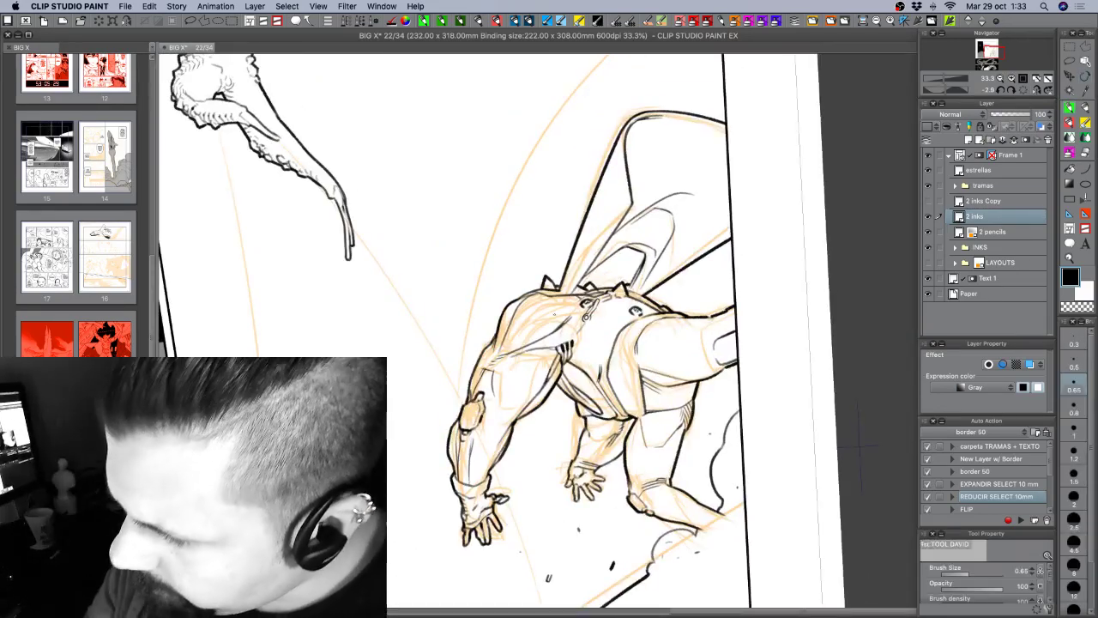
Ink and clean up the round stud on the near shoulder and the adjoining torso lines with a size 0.8 brush.
click(1074, 405)
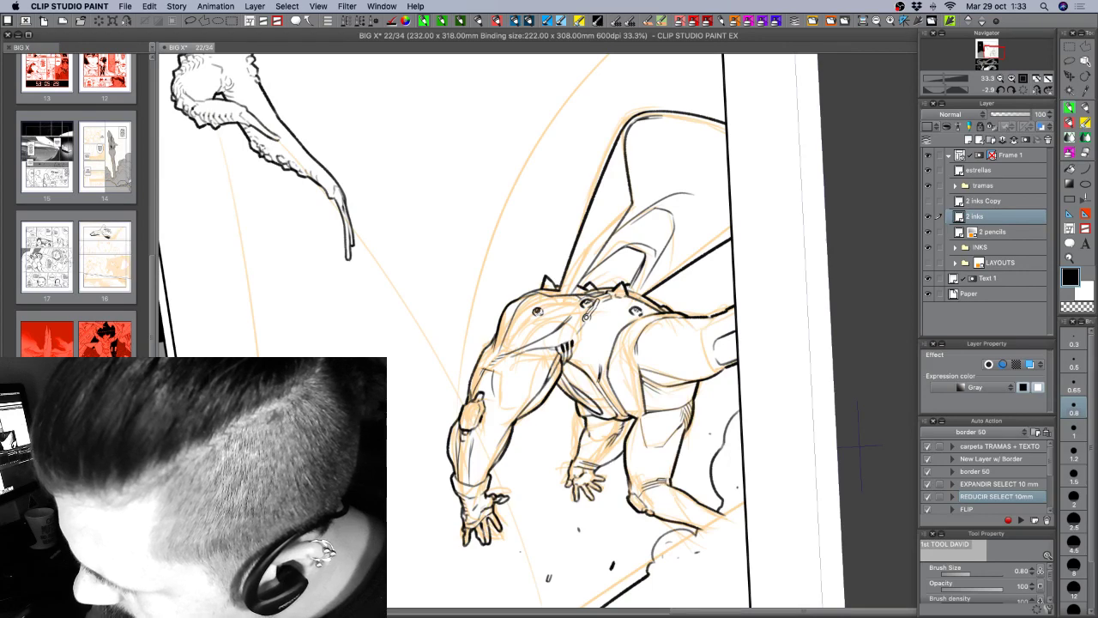
key(c)
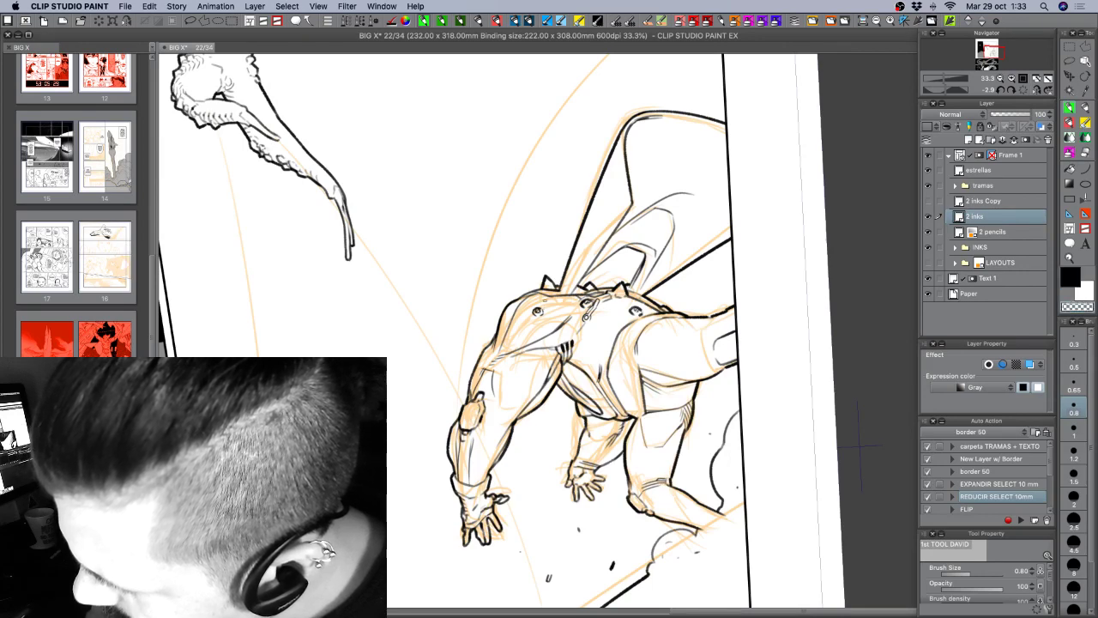
key(shift+space)
drag(763, 314, 781, 271)
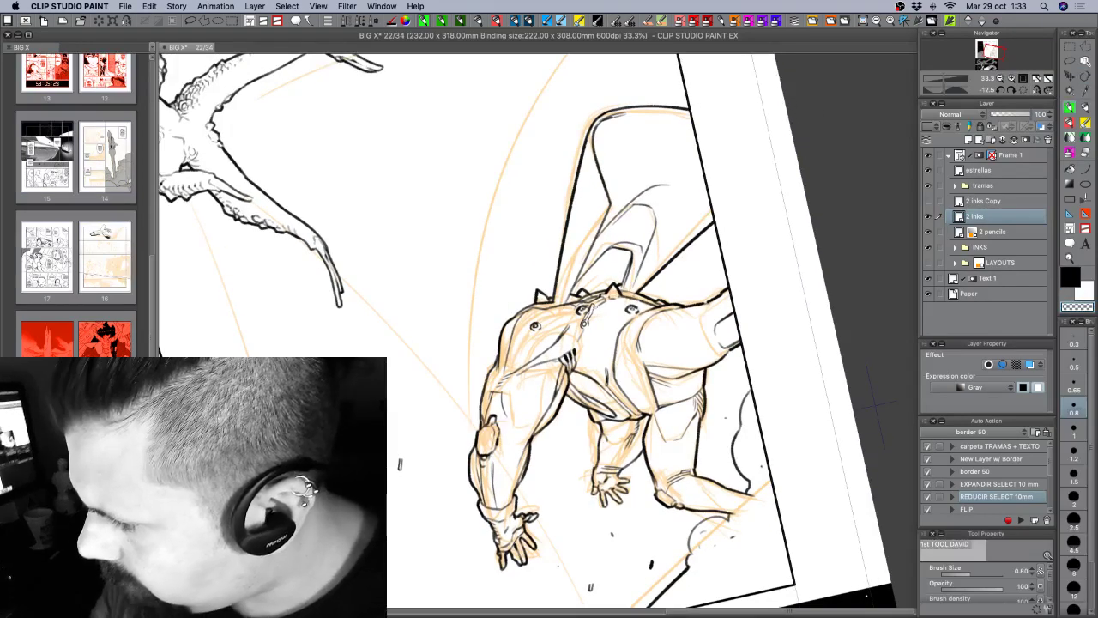
key(c)
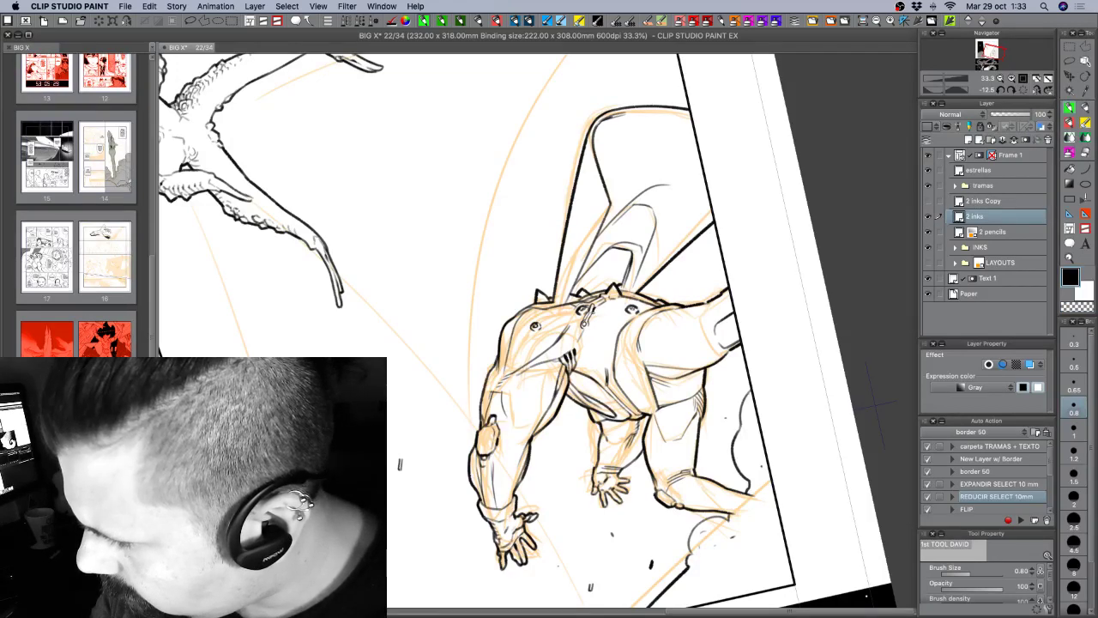
key(c)
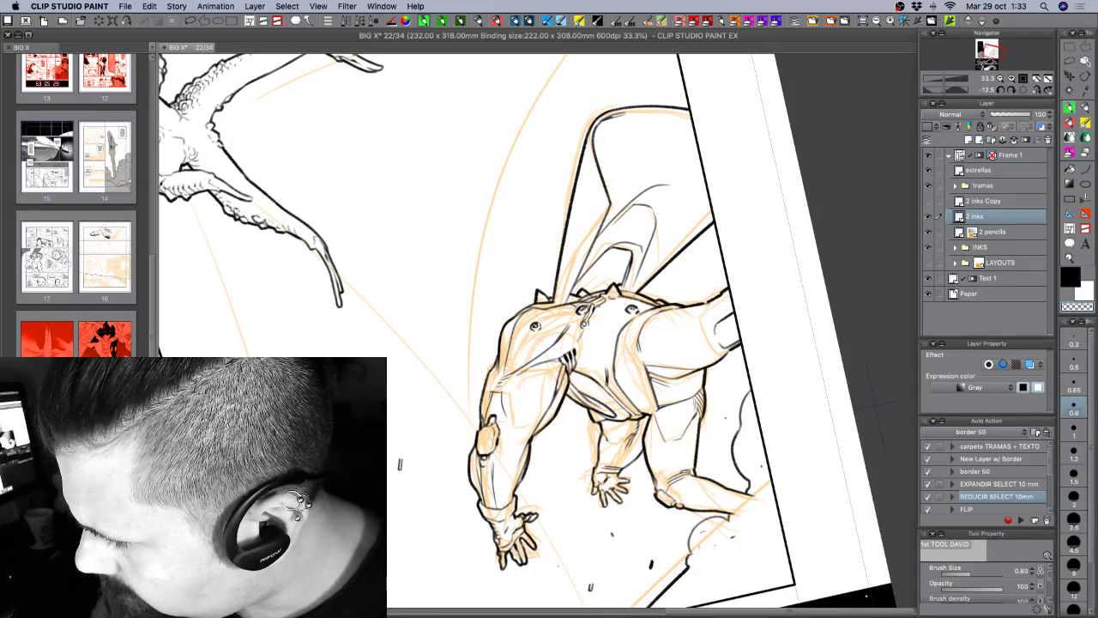
key(c)
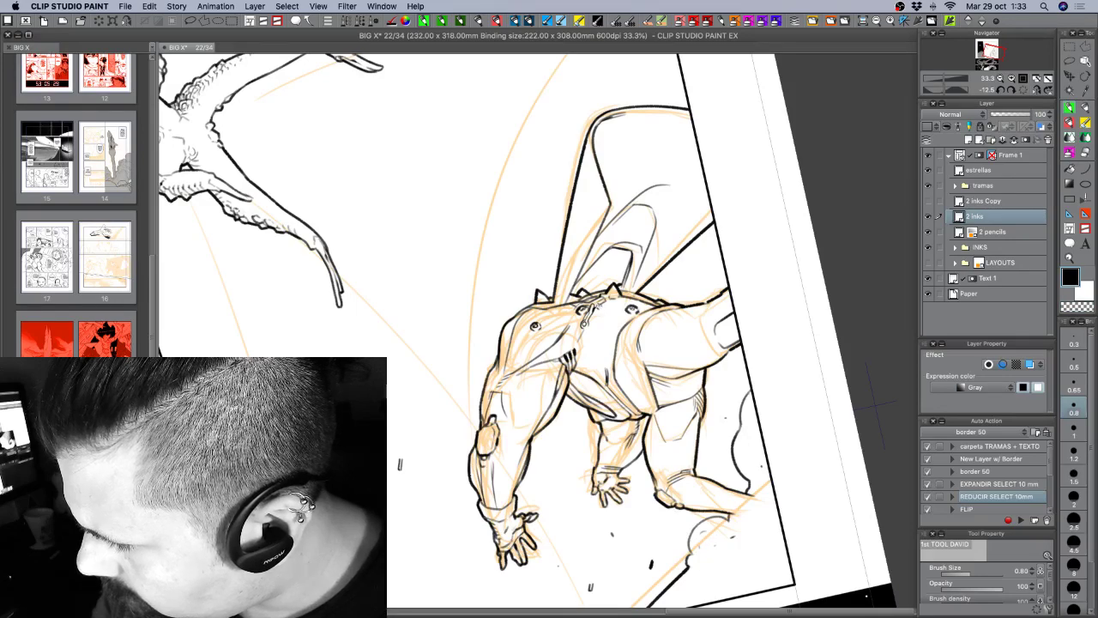
Ink and clean up the small fittings between the torso studs and spikes with the size 0.8 brush, and save the page.
key(shift+space)
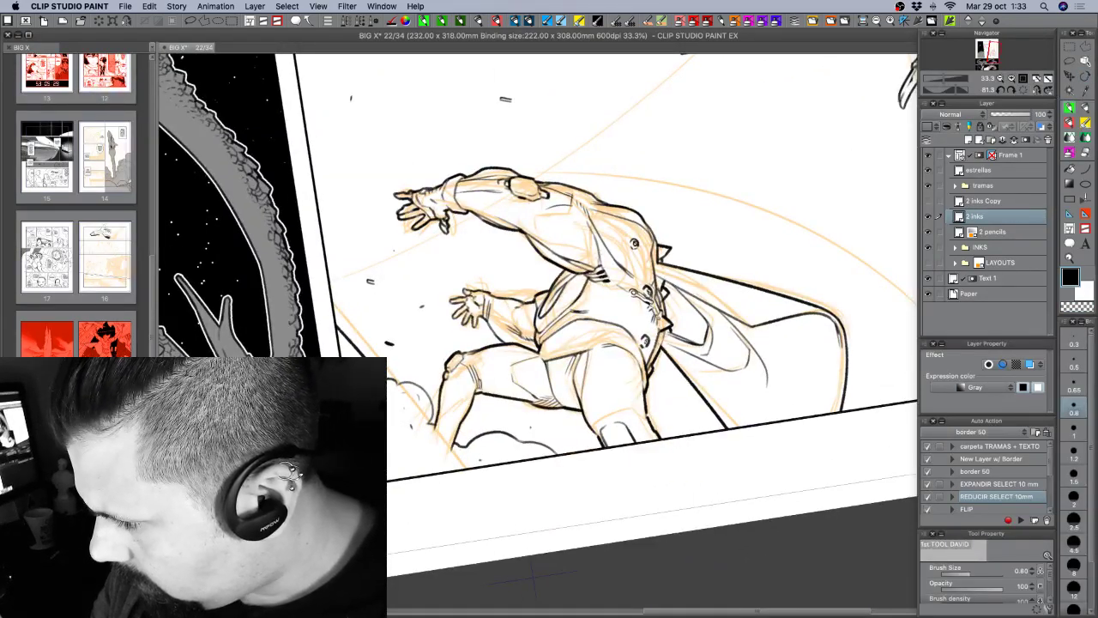
key(c)
key(c)
drag(654, 317, 659, 329)
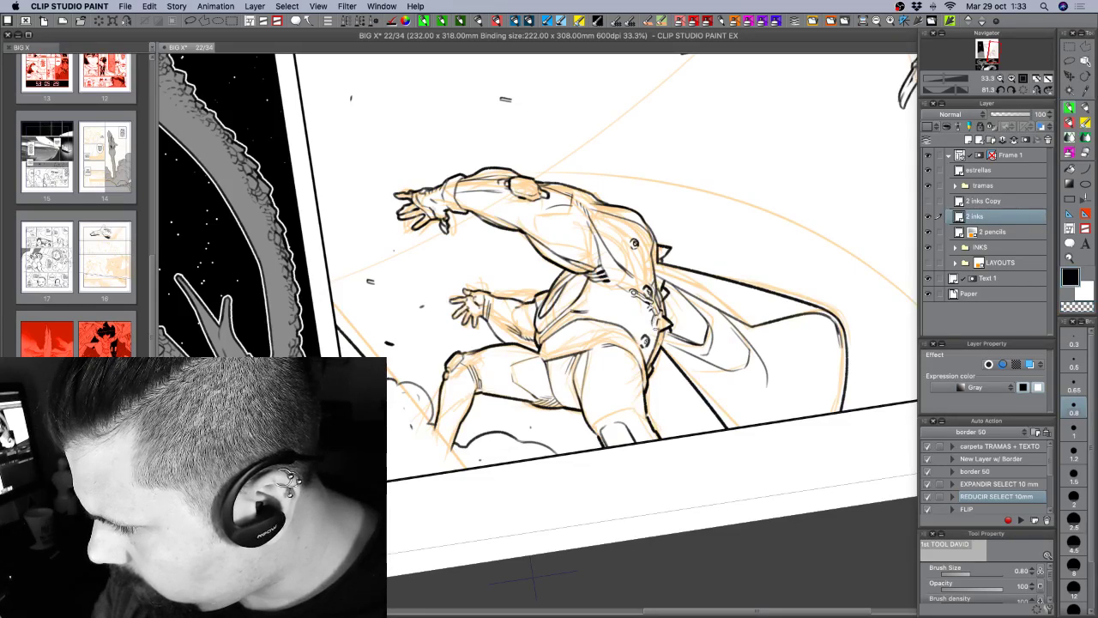
drag(655, 325, 647, 336)
key(c)
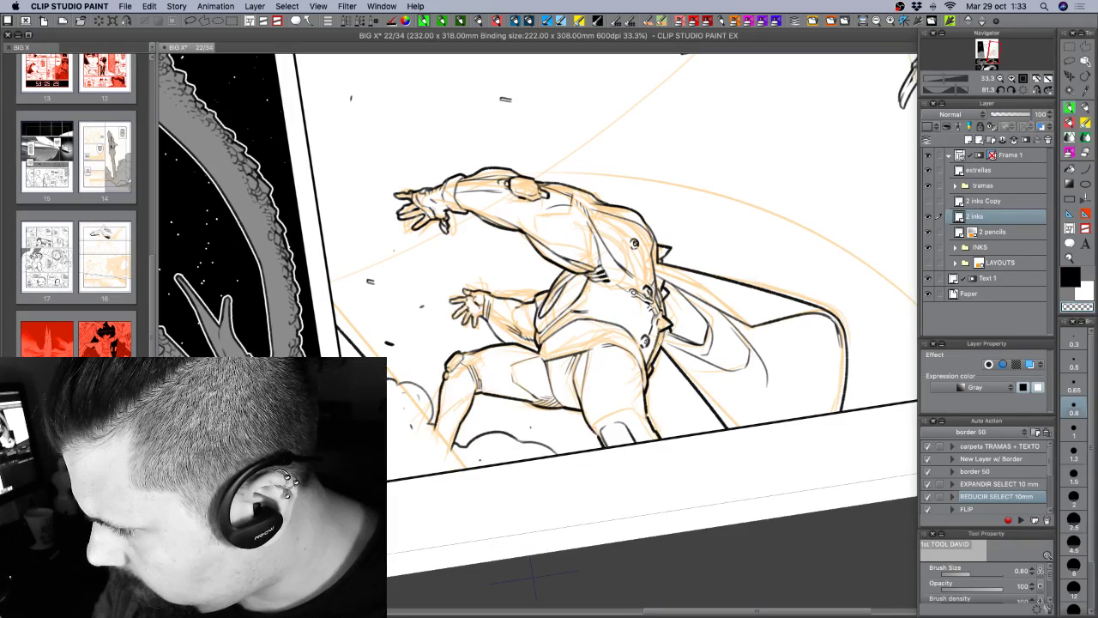
key(c)
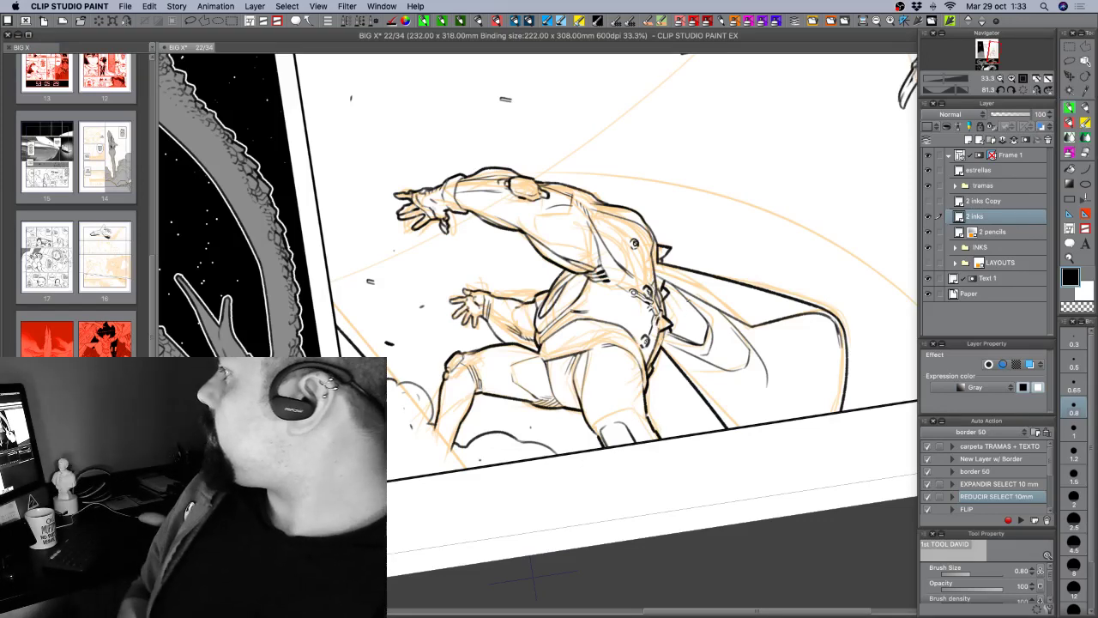
key(super+s)
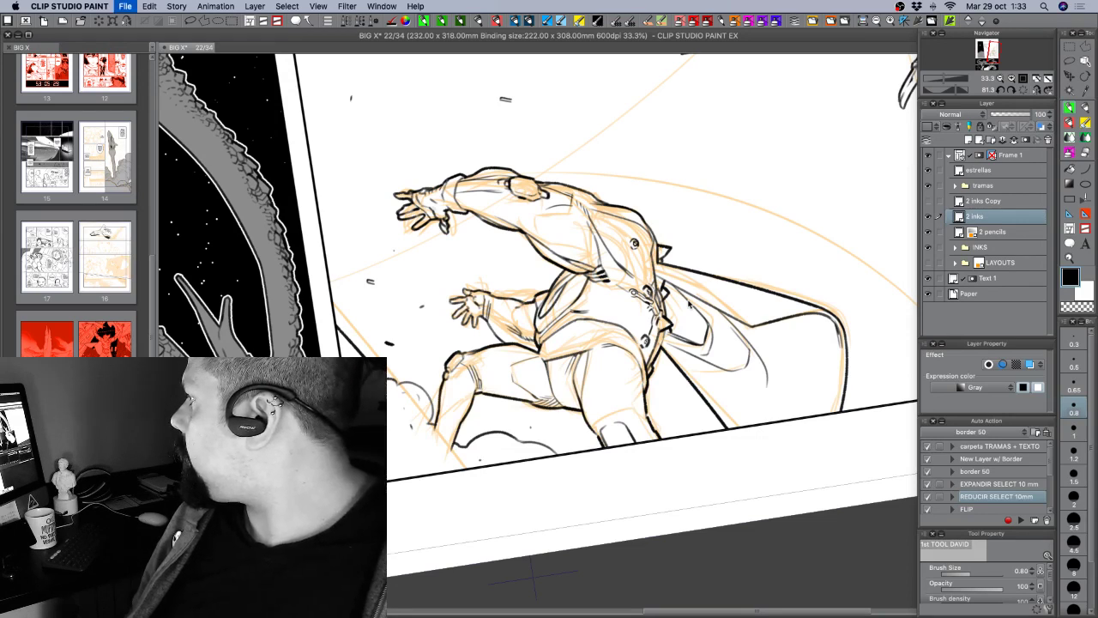
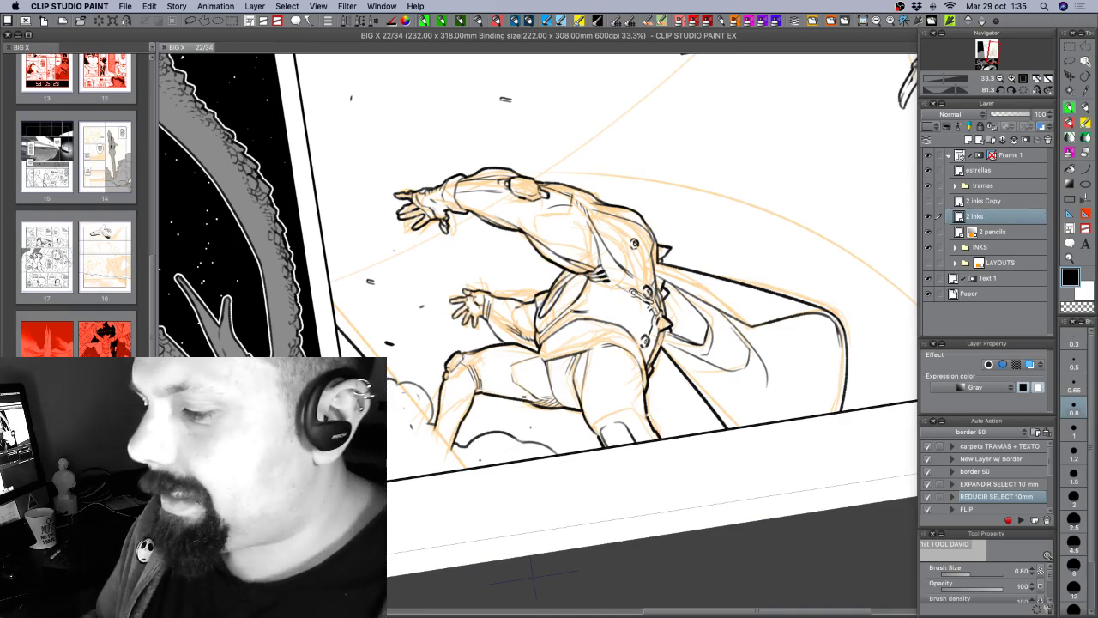
Ink a straight double-line cord ending in a small ring down the torso from the spikes, using the size 0.8 brush.
key(r)
mouse_move(623, 541)
mouse_down()
mouse_move(784, 466)
mouse_move(819, 405)
mouse_up()
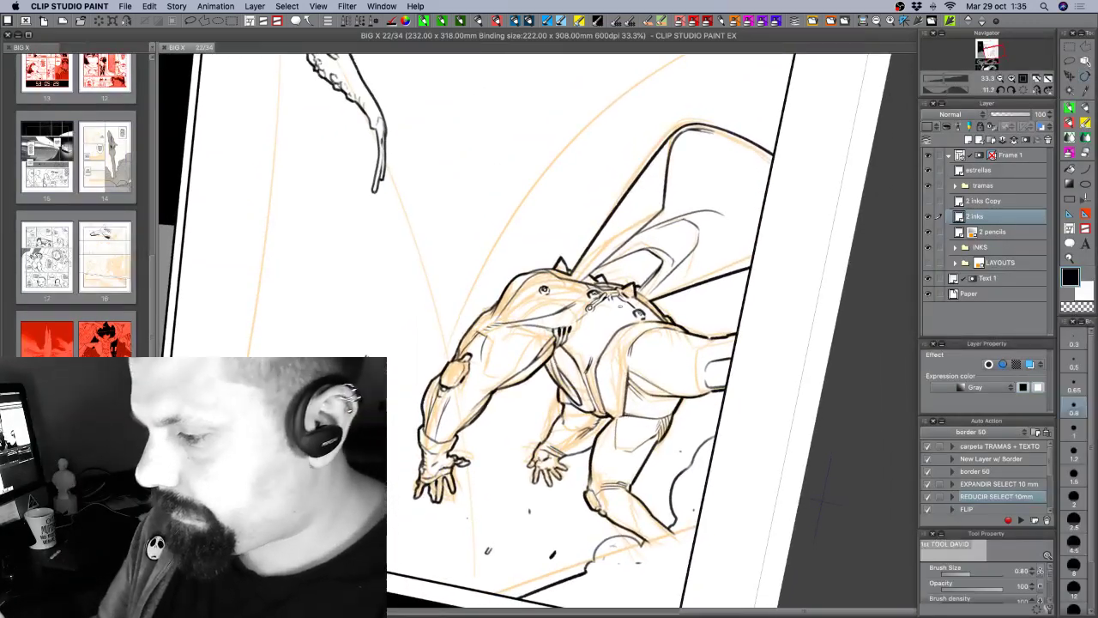
key(c)
click(624, 316)
key(c)
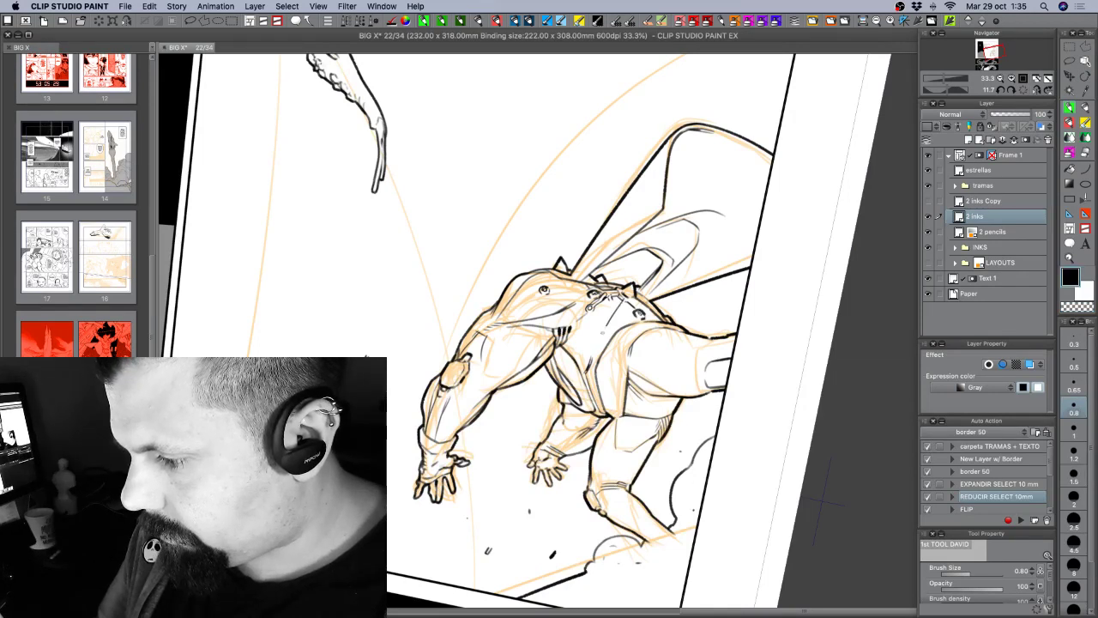
drag(624, 303, 615, 317)
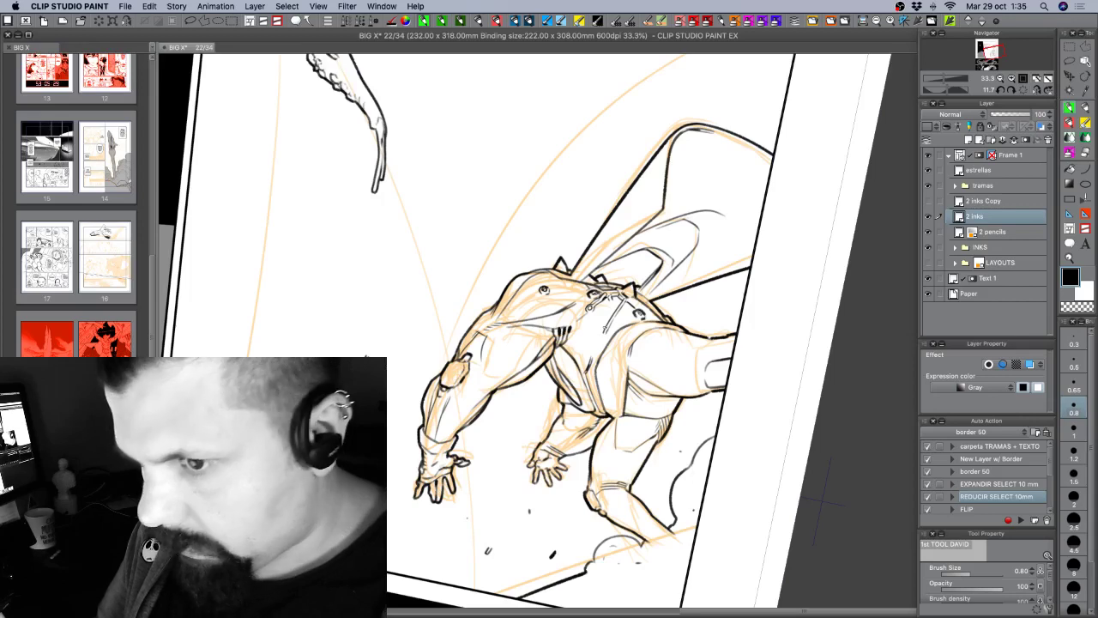
mouse_move(604, 332)
mouse_down()
mouse_move(599, 343)
mouse_move(608, 333)
mouse_up()
key(ctrl+z)
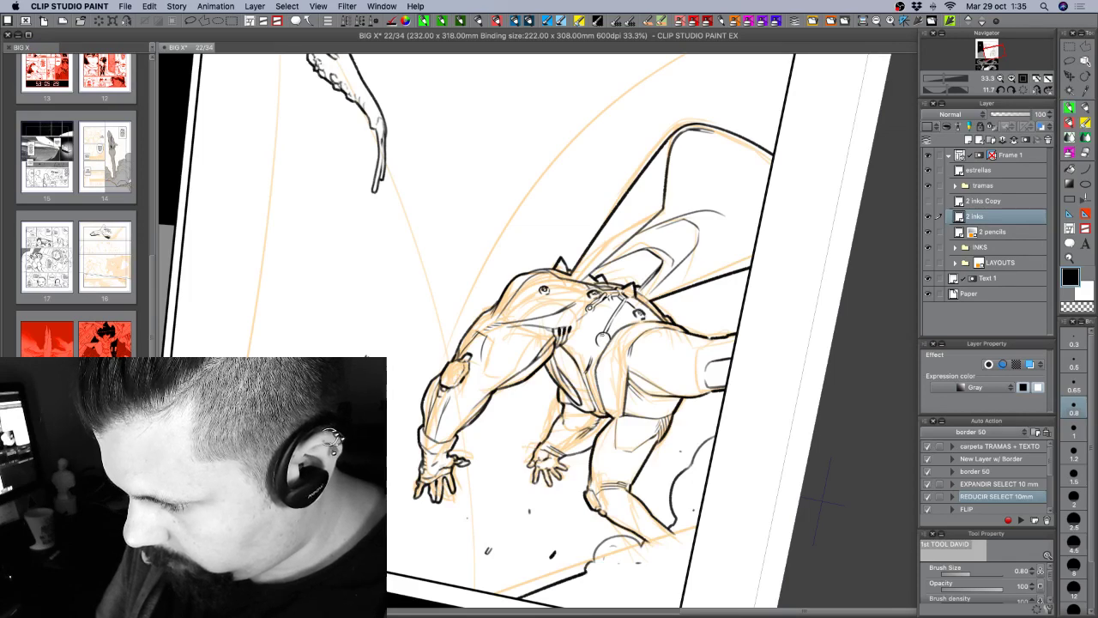
drag(599, 335, 604, 336)
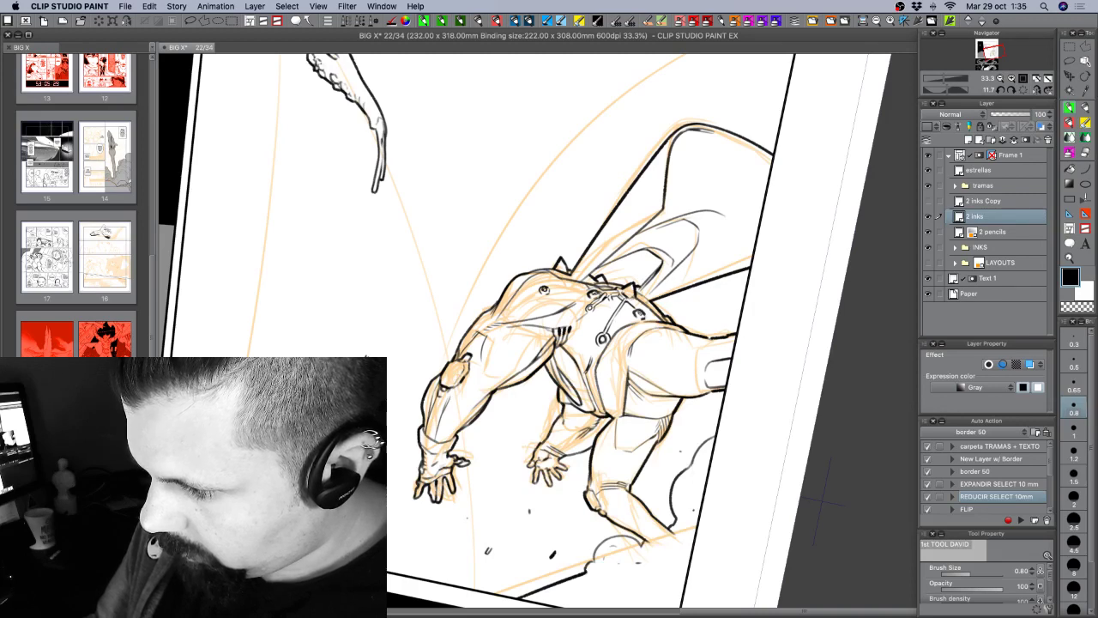
Add ink strokes between the cord's upper end and the stud near the thigh, and undo the last stroke.
drag(625, 291, 646, 288)
key(shift+space)
drag(676, 373, 609, 396)
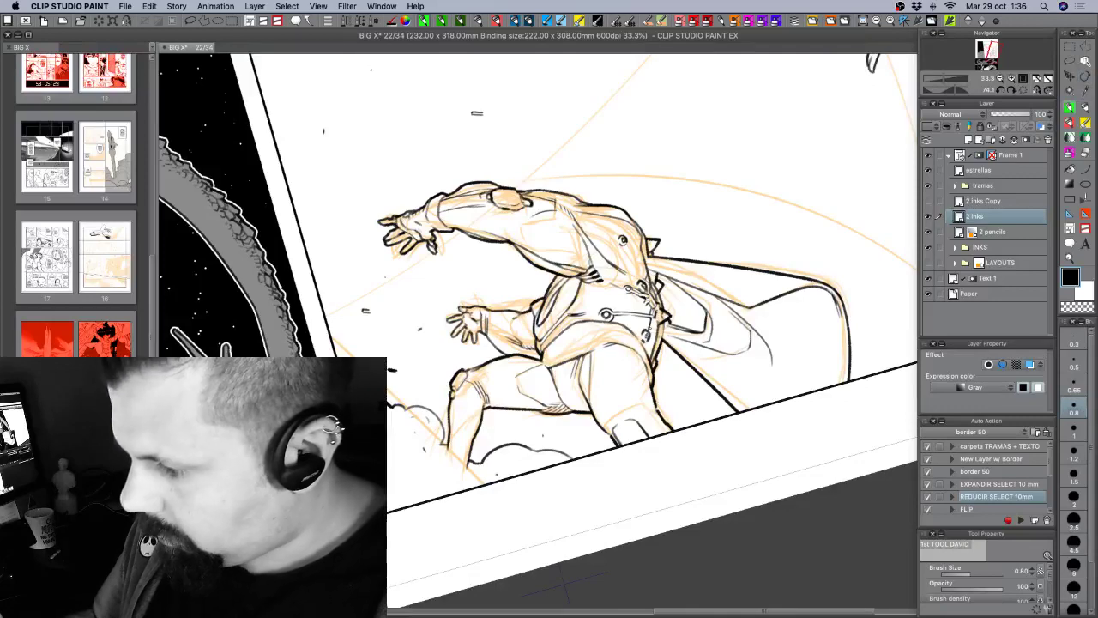
drag(657, 321, 652, 343)
key(super+z)
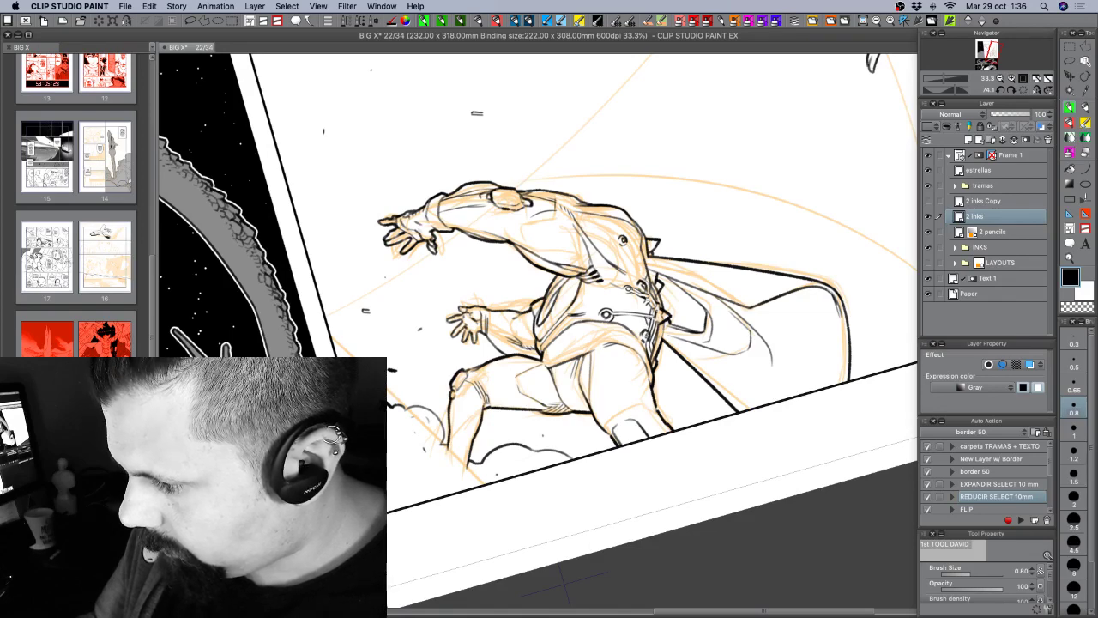
Touch up the ink around the torso cord's upper end and the adjoining spikes with the size 0.8 brush.
key(c)
key(c)
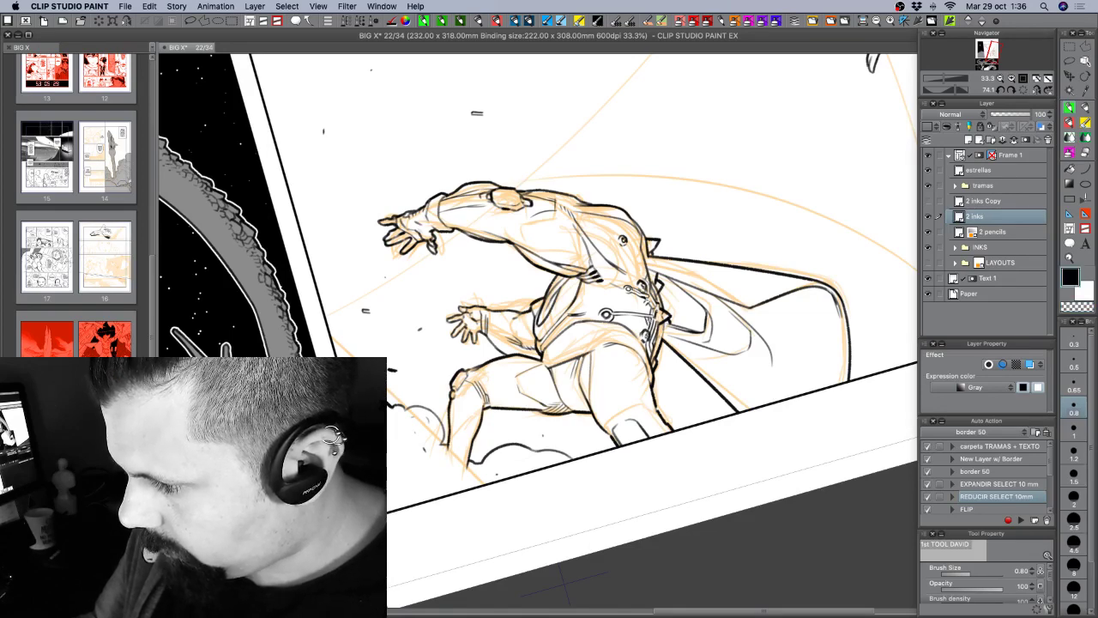
drag(690, 279, 634, 302)
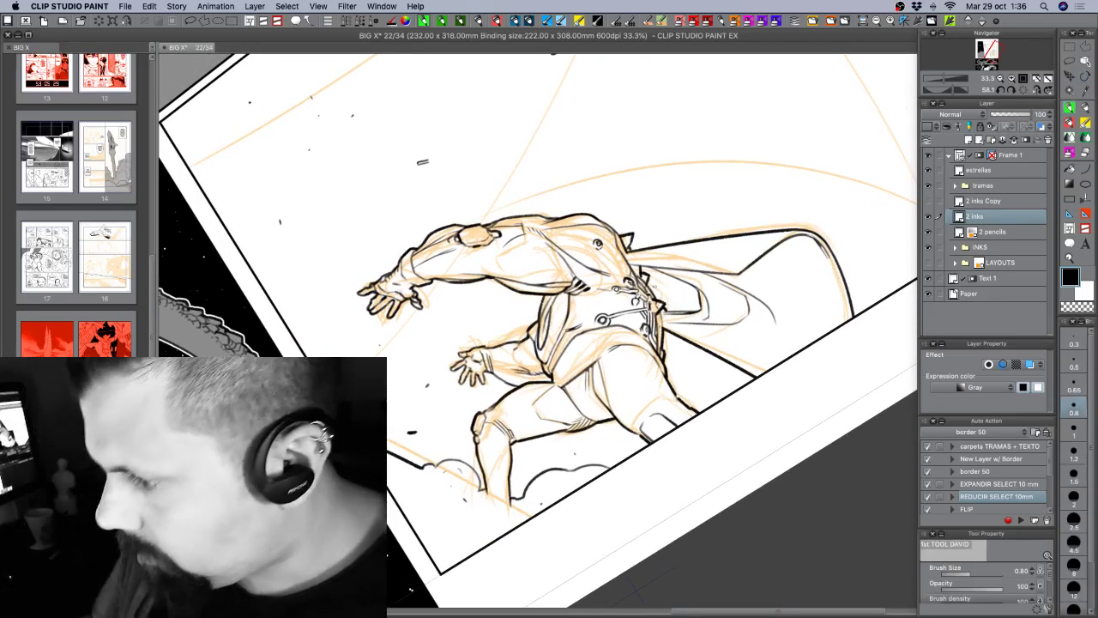
mouse_move(783, 259)
mouse_down()
mouse_move(770, 236)
mouse_move(647, 158)
mouse_move(575, 163)
mouse_up()
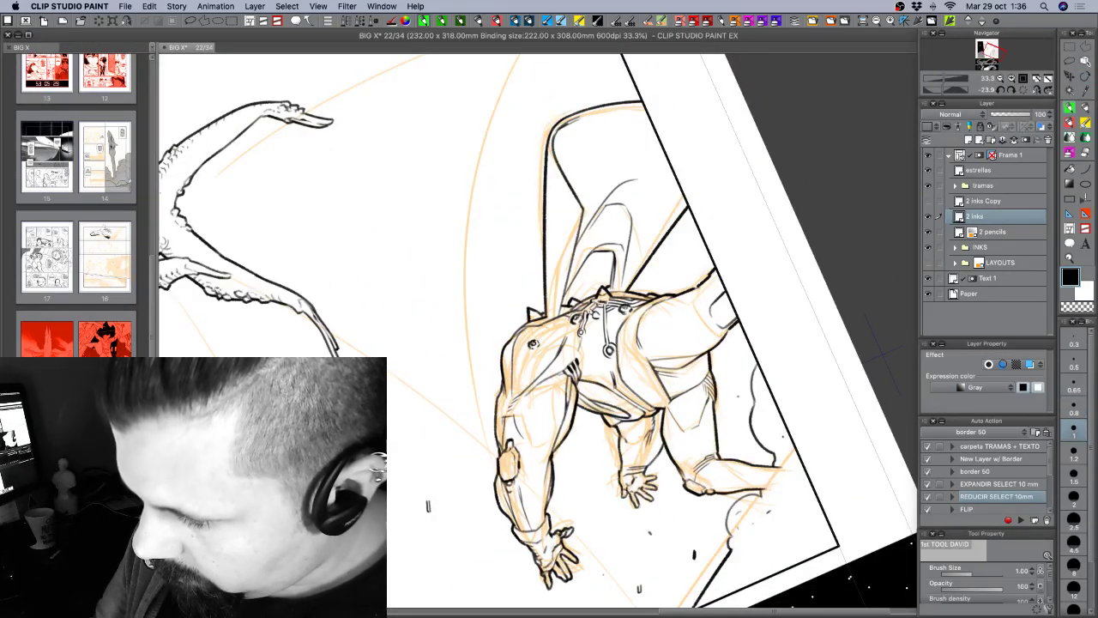
Rework the round stud on the near shoulder with a size 1 brush, erasing its old ink, and save the page.
key(c)
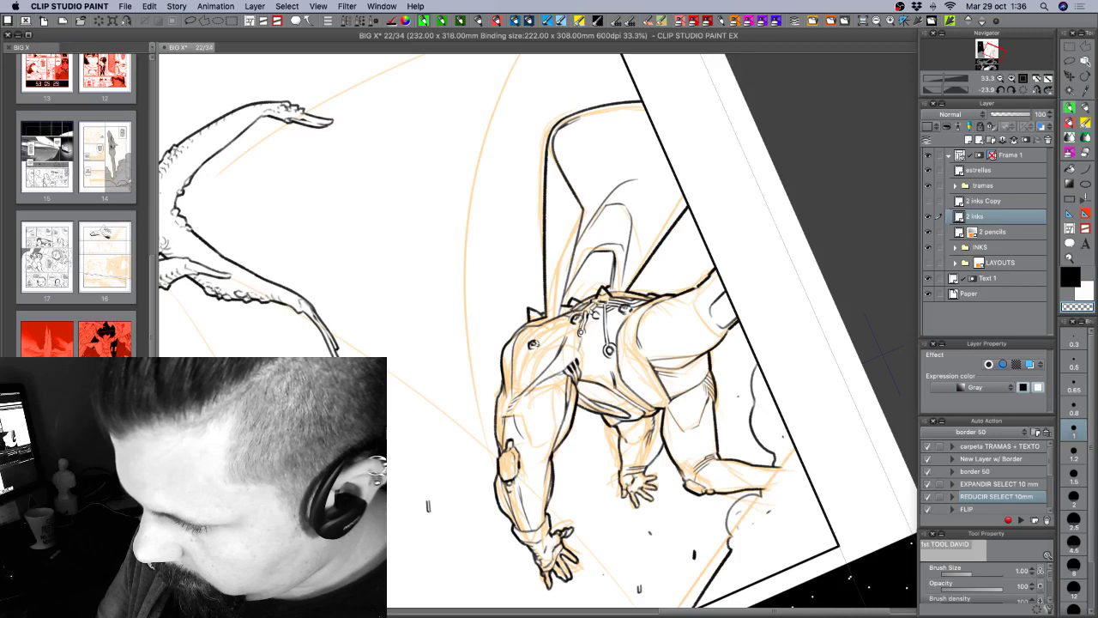
key(c)
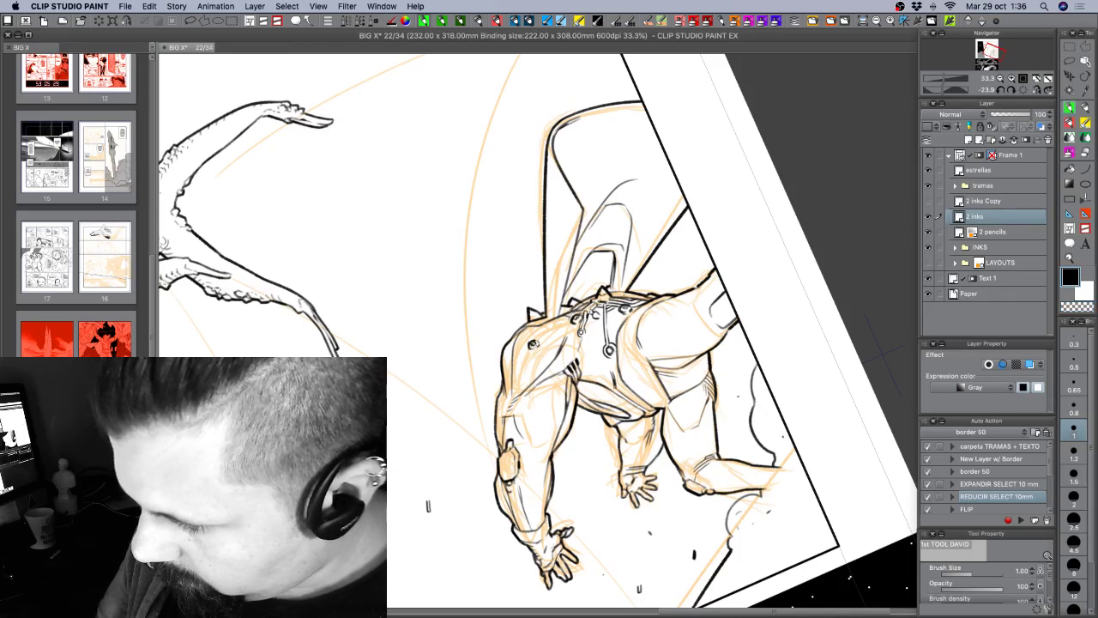
key(c)
key(c)
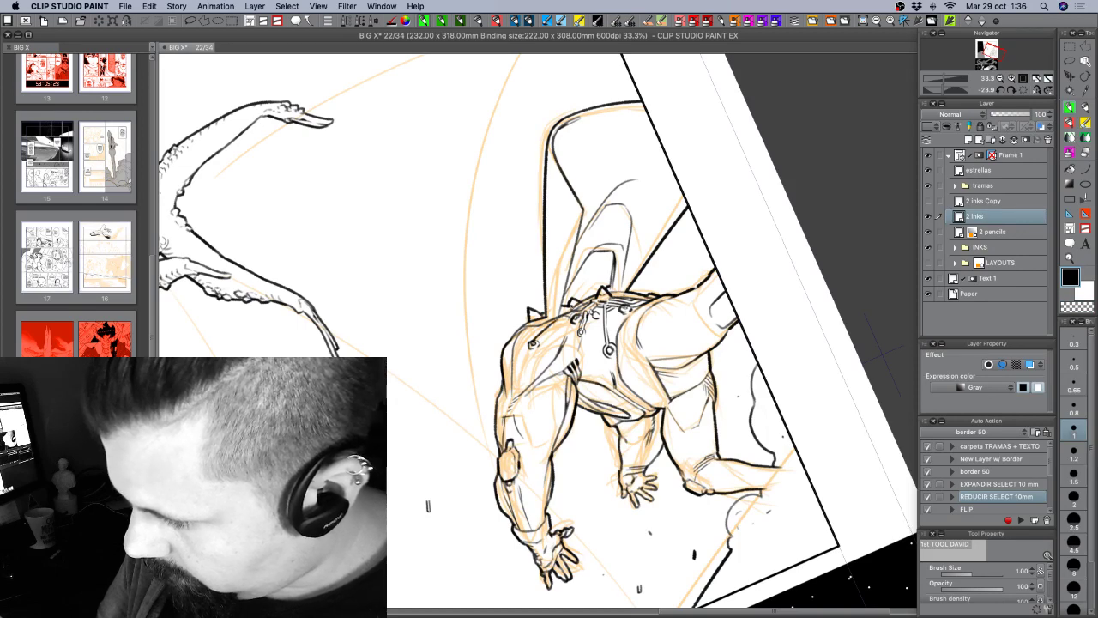
key(c)
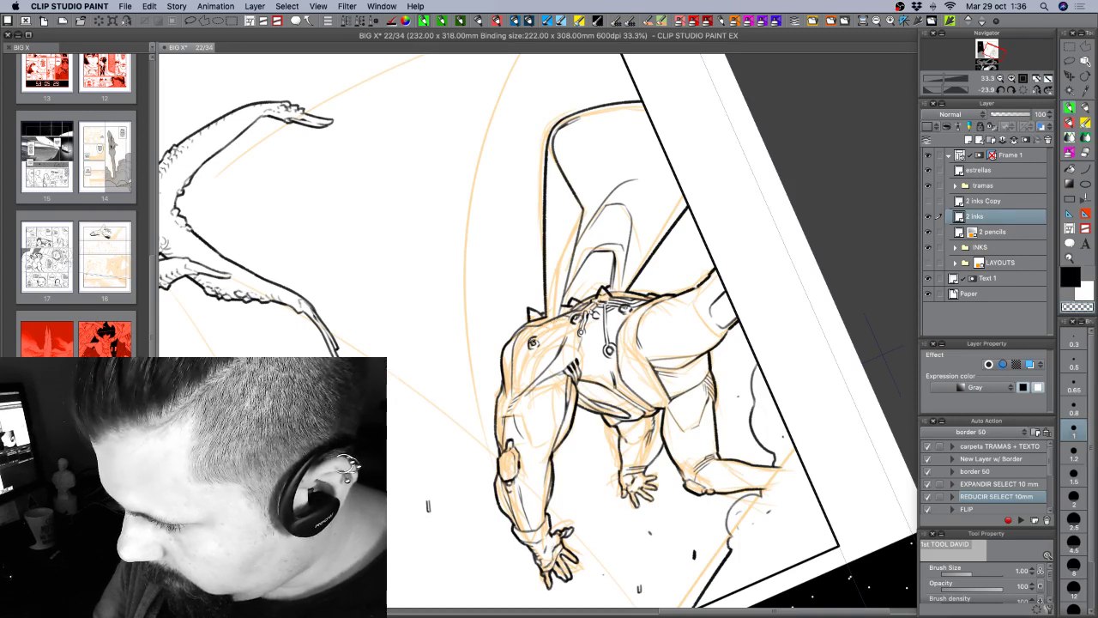
key(c)
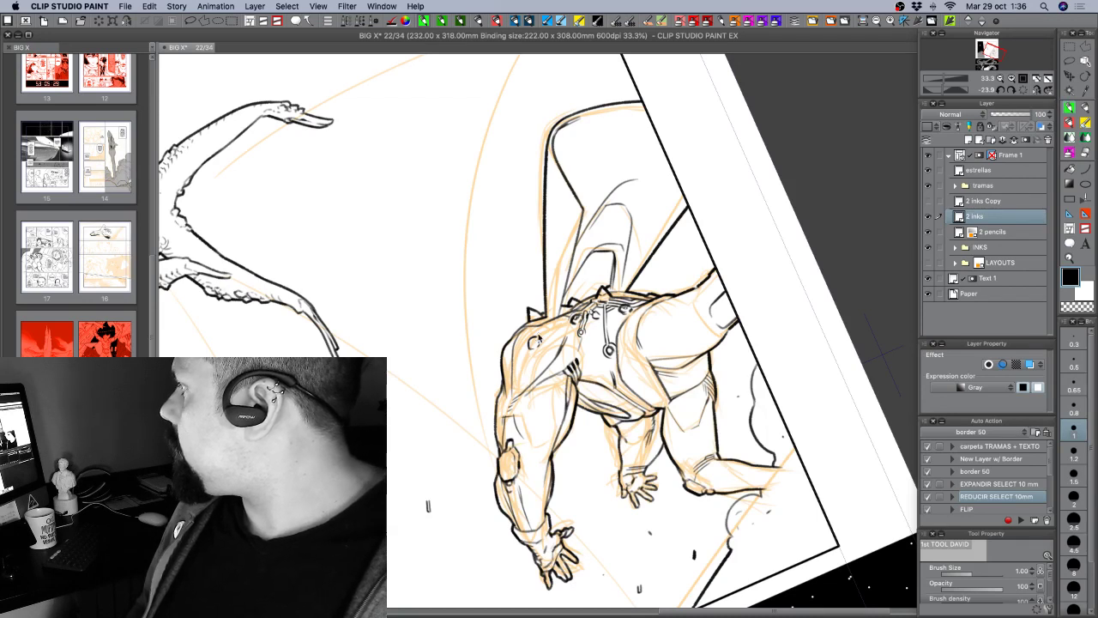
key(super+s)
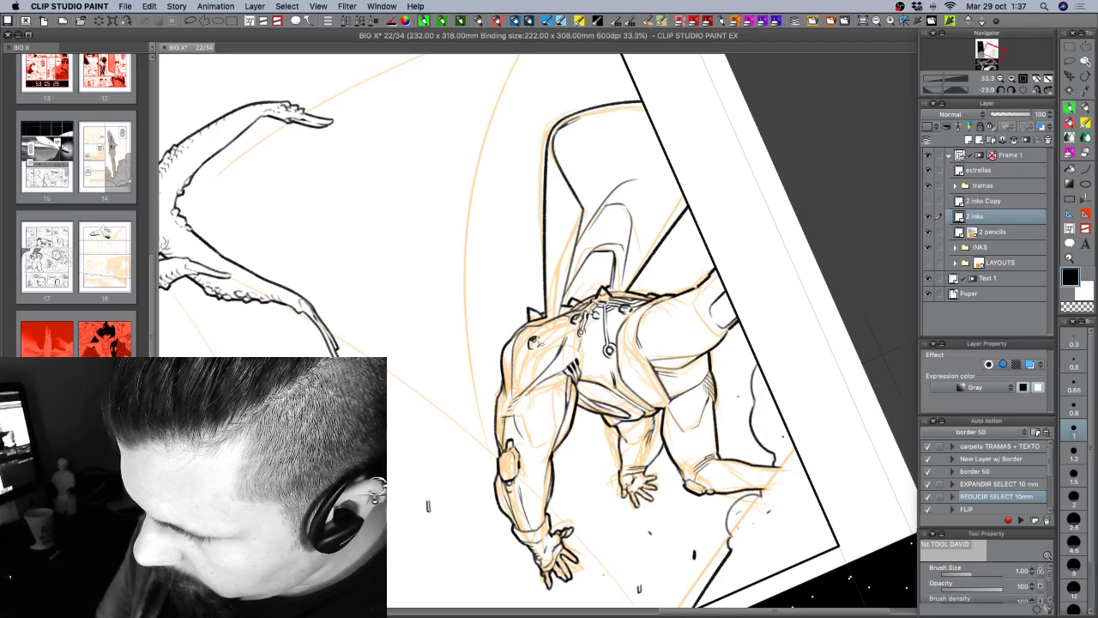
Redraw the near-shoulder stud as a raised round cap with a dark edge, cleaning up stray ink with the size 1 brush.
key(c)
key(c)
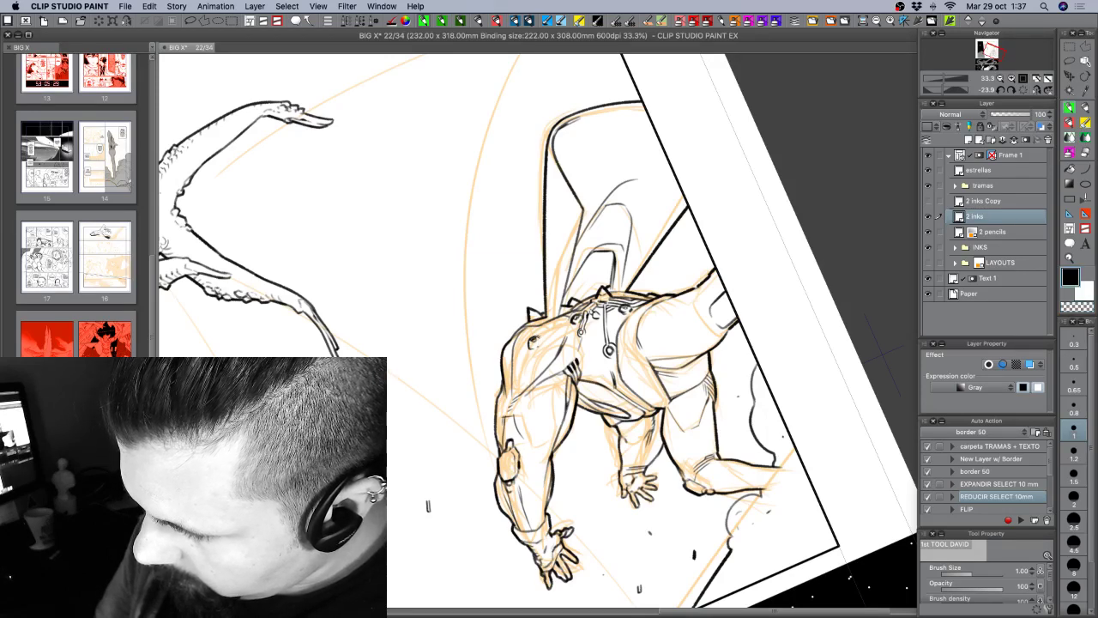
key(c)
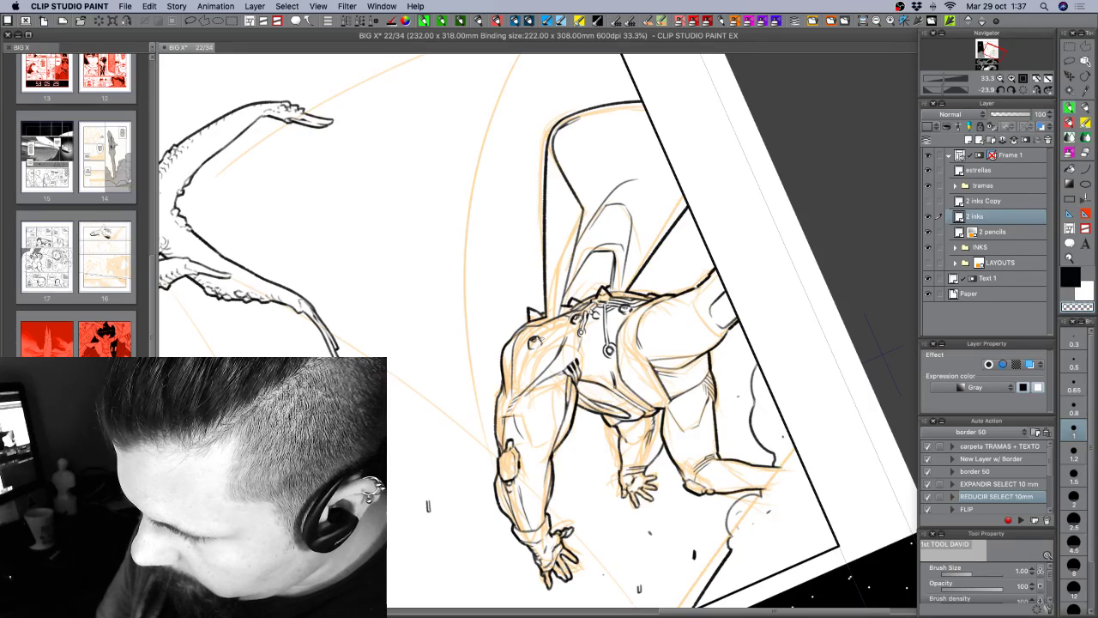
key(c)
key(c)
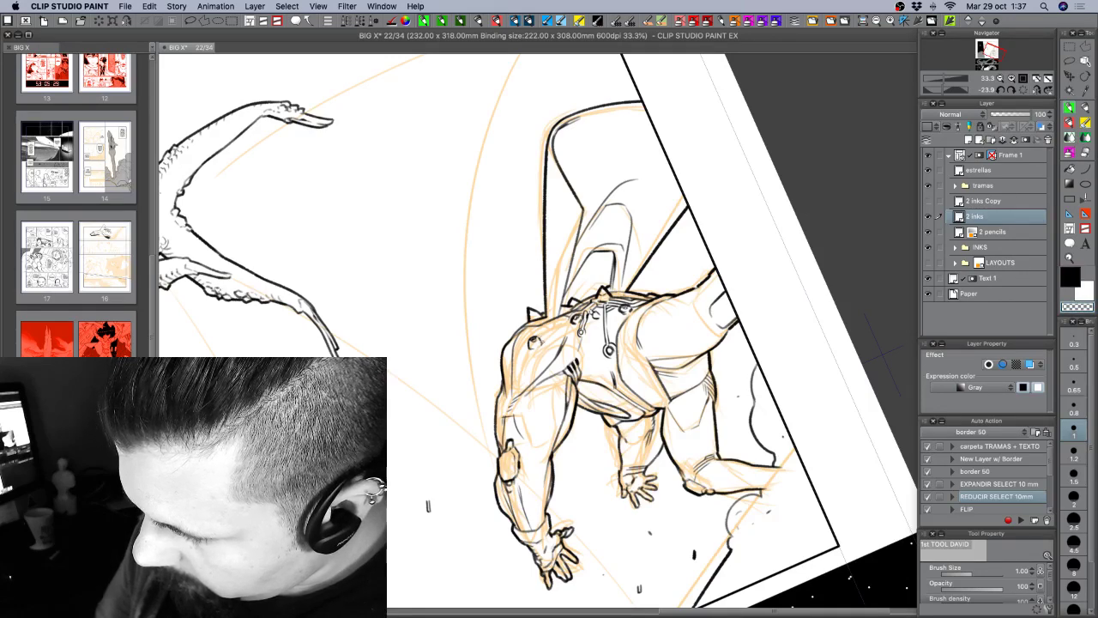
key(c)
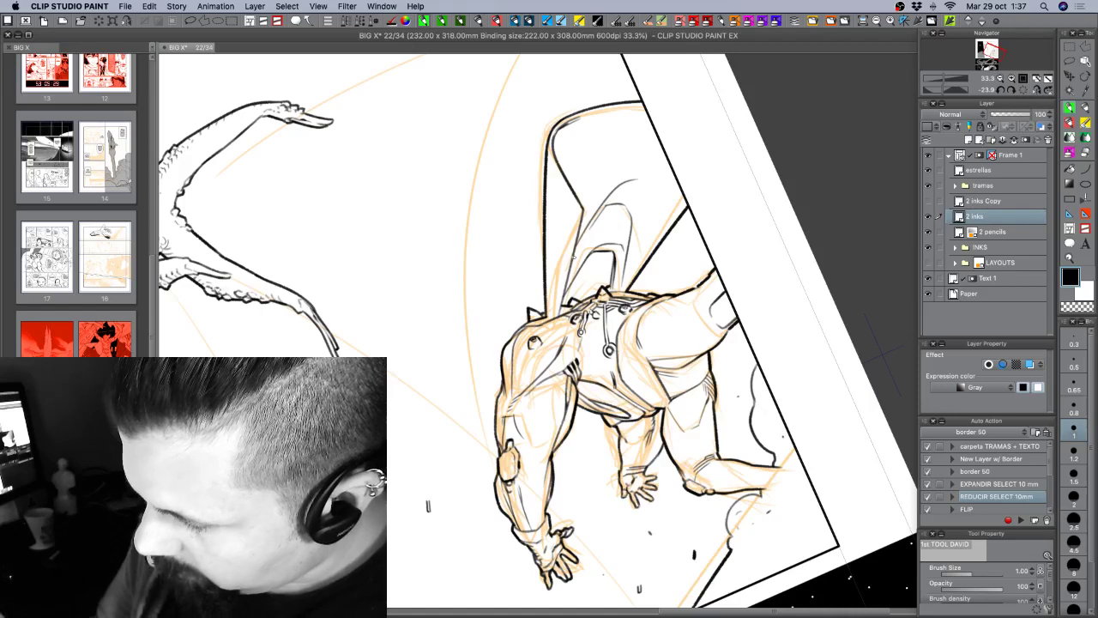
Ink and clean up the small details between the near-shoulder stud and the torso fittings with the size 1 brush.
key(r)
drag(539, 339, 539, 315)
key(c)
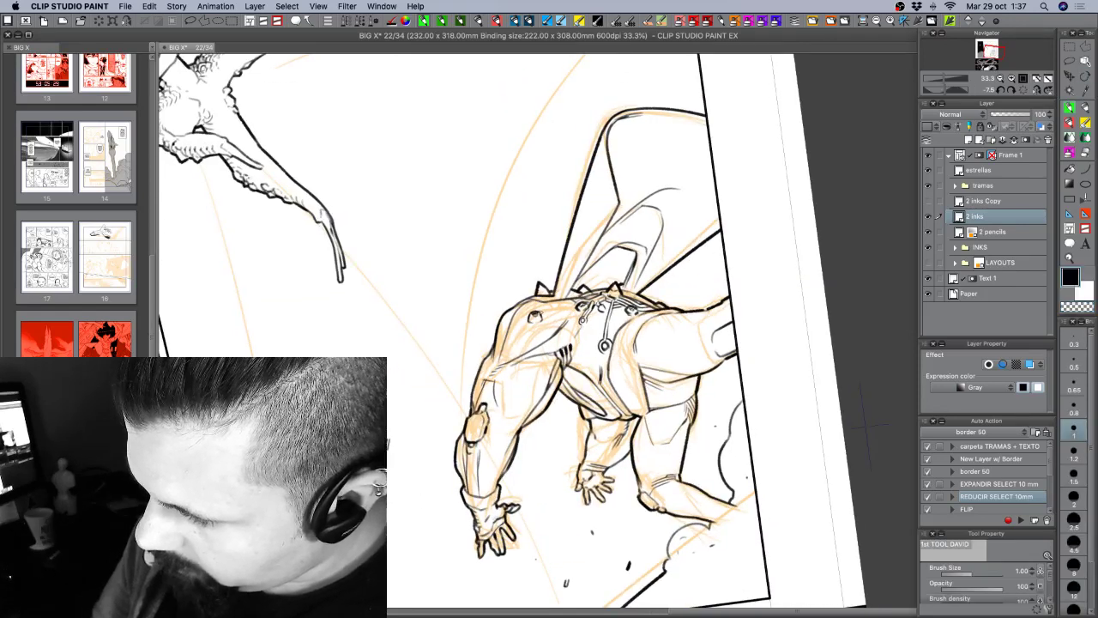
key(c)
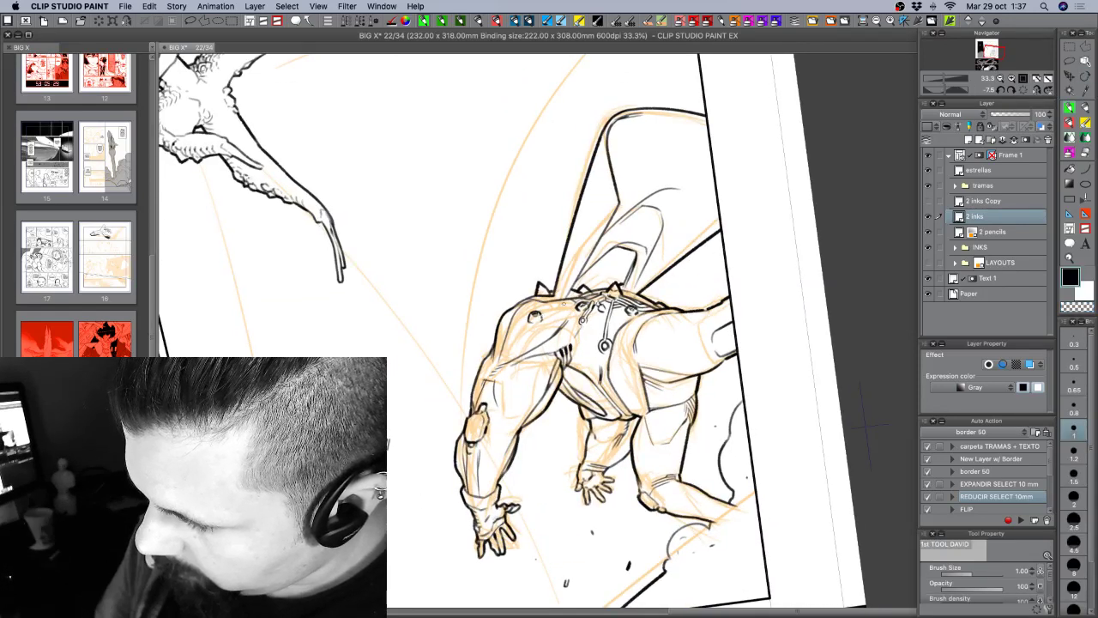
drag(866, 427, 886, 328)
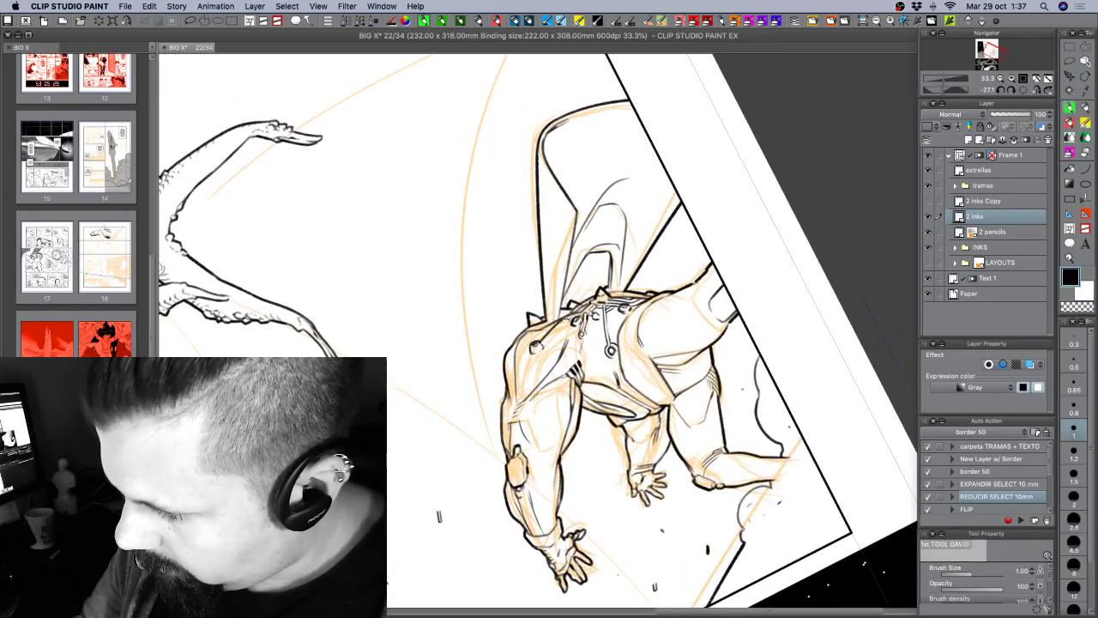
key(c)
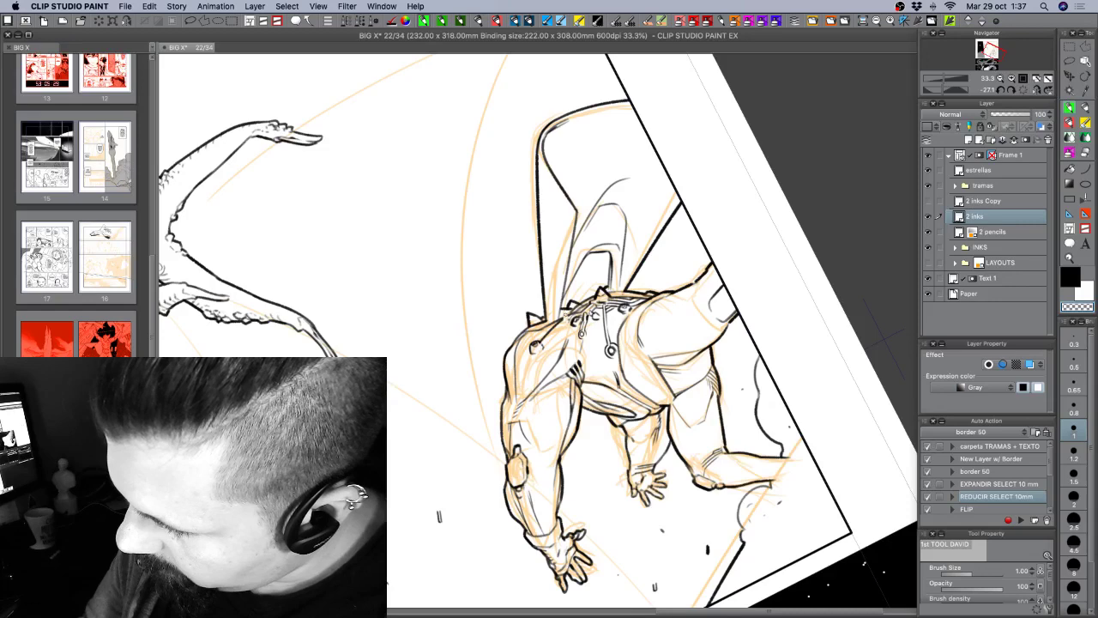
key(c)
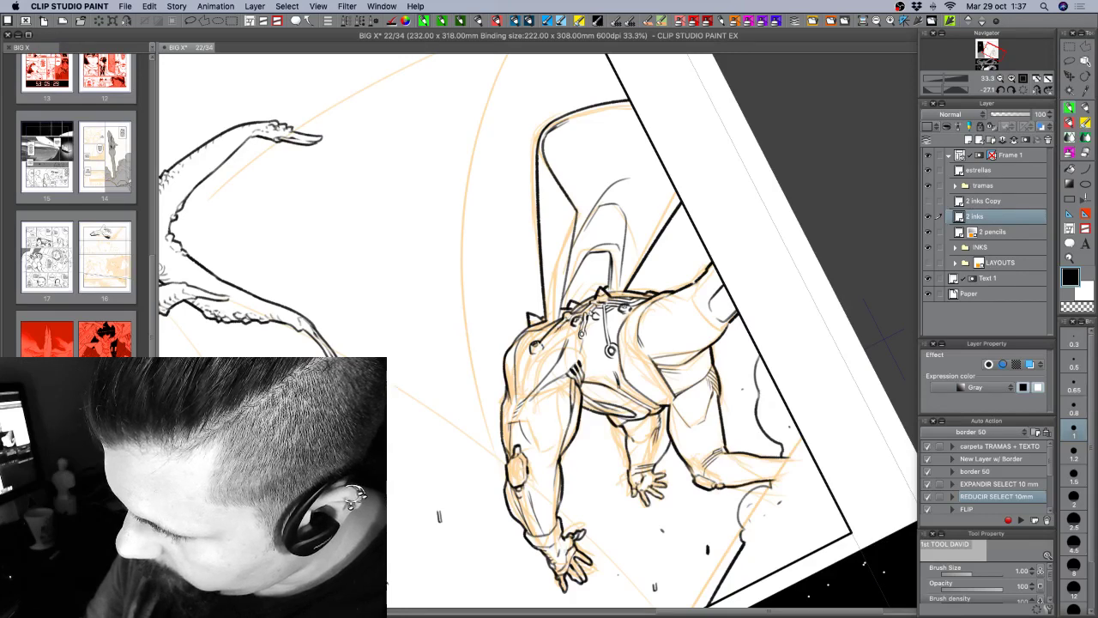
Refine the small torso fittings beside the cord by alternating ink and erasing strokes, and undo the last stroke.
key(c)
key(c)
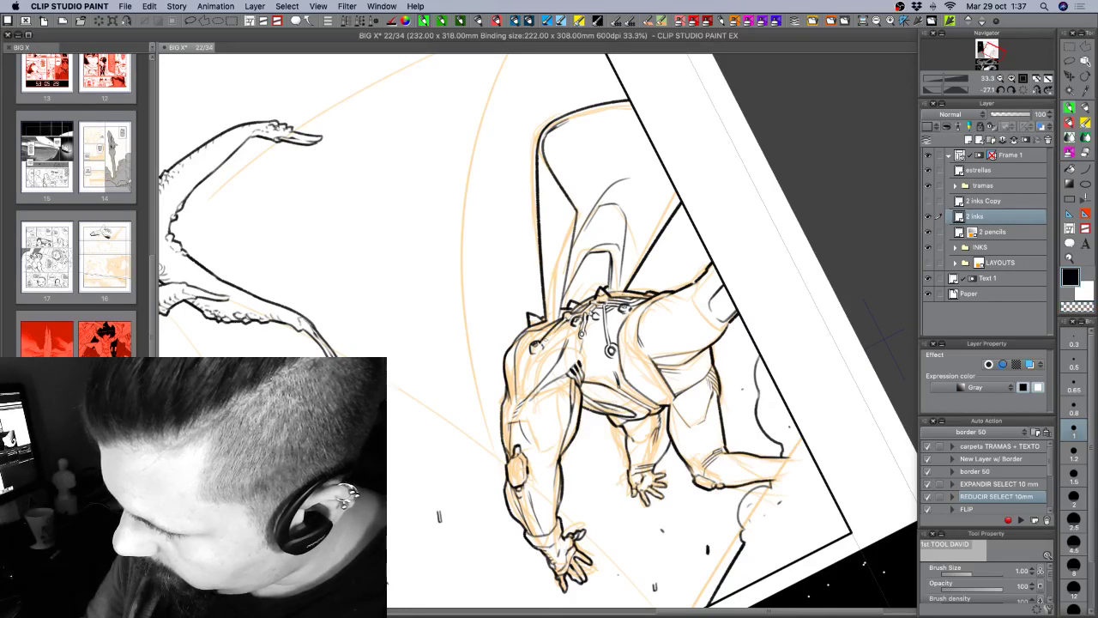
key(c)
key(c)
key(c)
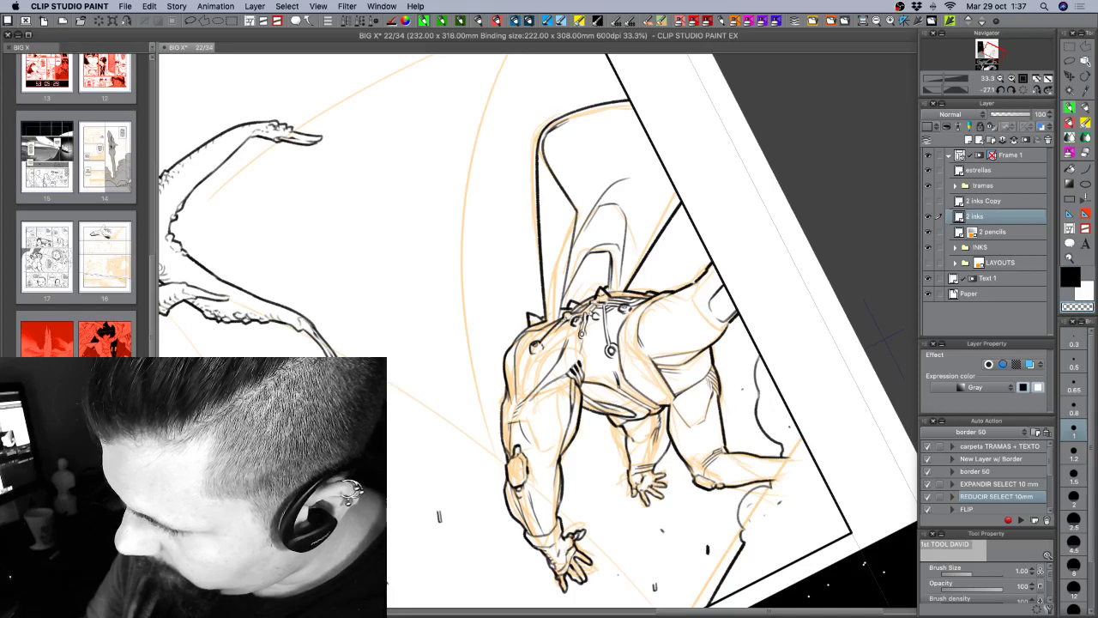
key(c)
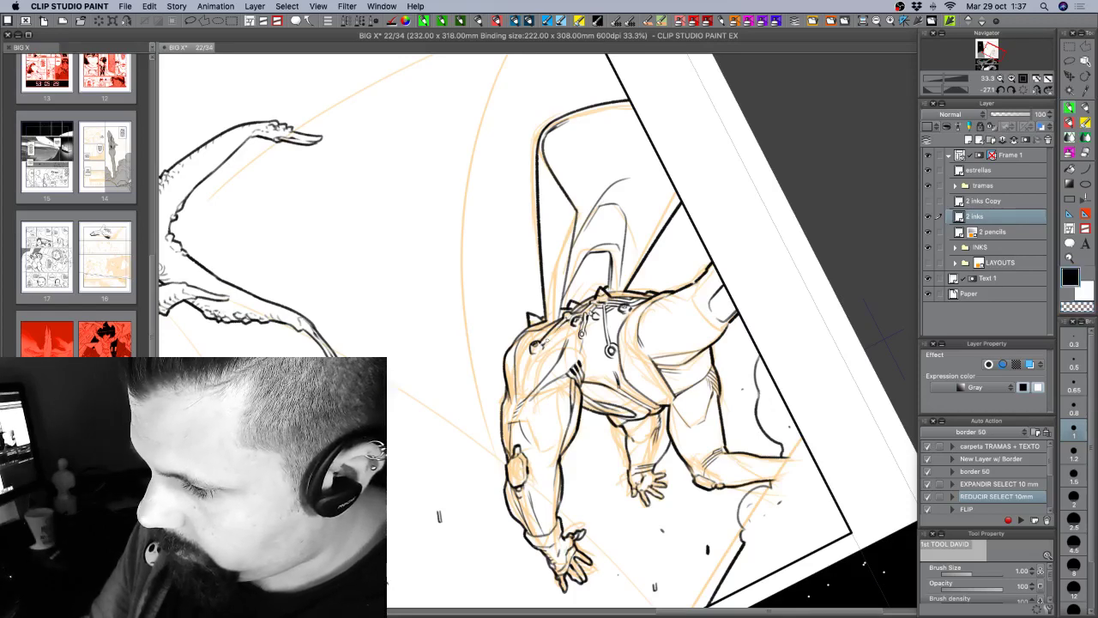
key(super+z)
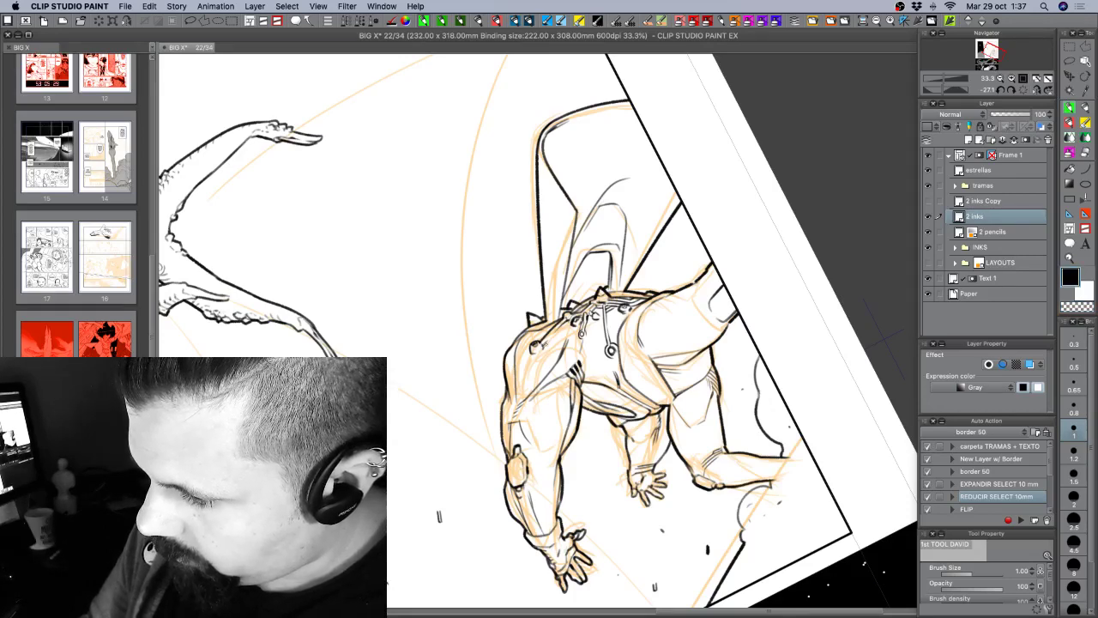
Touch up the spikes and fittings along the figure's back edge with the size 1 brush.
key(r)
mouse_move(550, 347)
mouse_down()
mouse_move(558, 297)
mouse_move(578, 273)
mouse_up()
drag(669, 327, 649, 294)
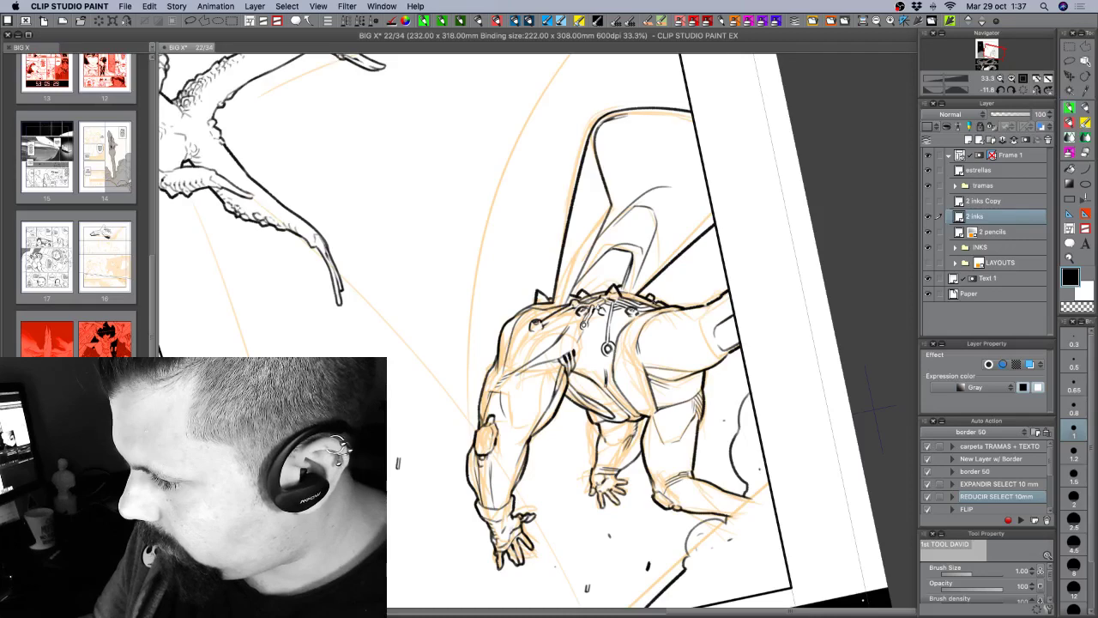
key(c)
key(c)
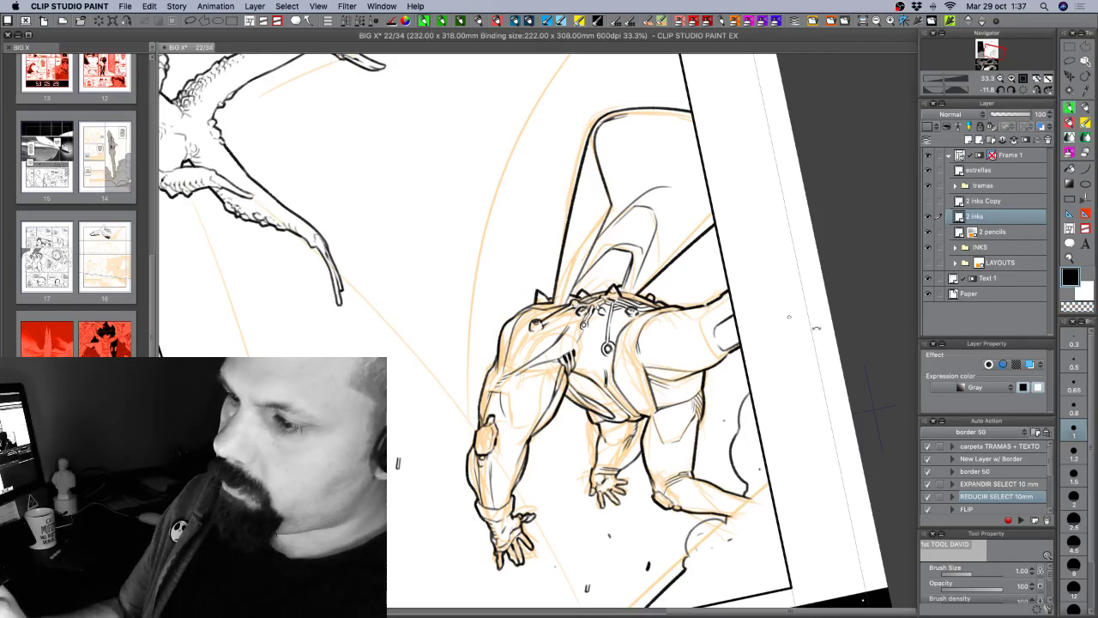
Strengthen and clean up the fittings at the cord's upper end with a size 1.2 brush.
drag(814, 328, 698, 156)
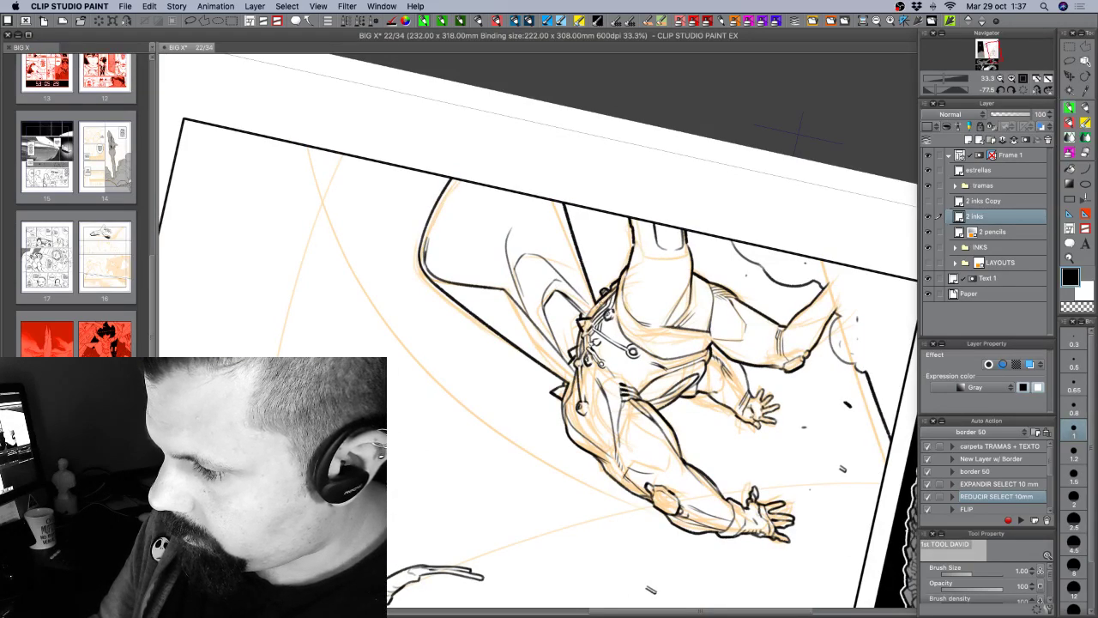
key(r)
drag(777, 389, 534, 471)
key(p)
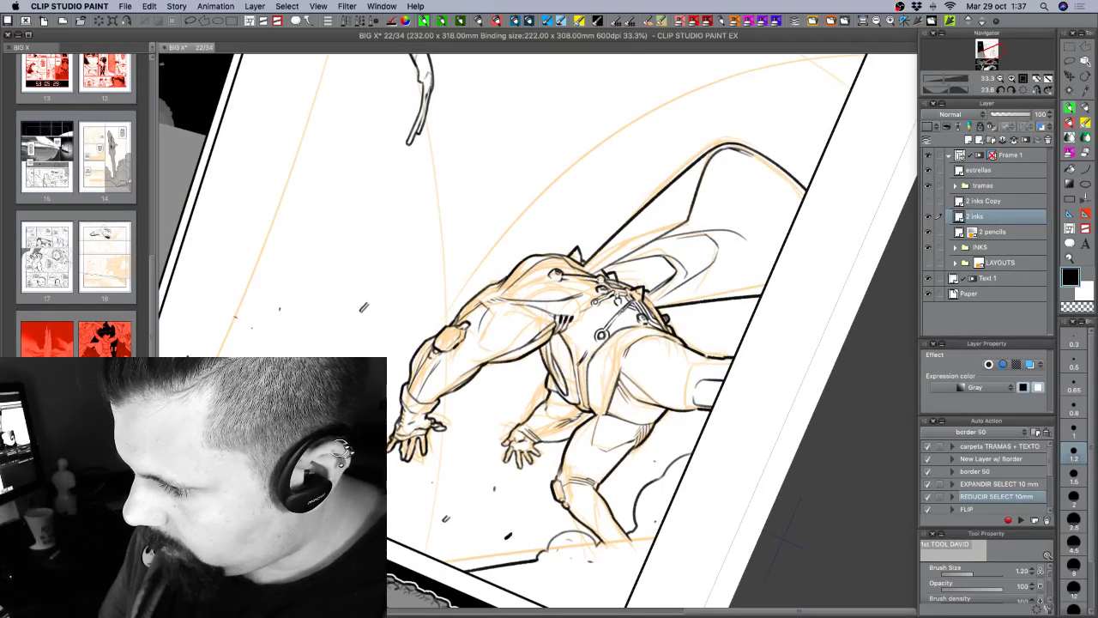
key(c)
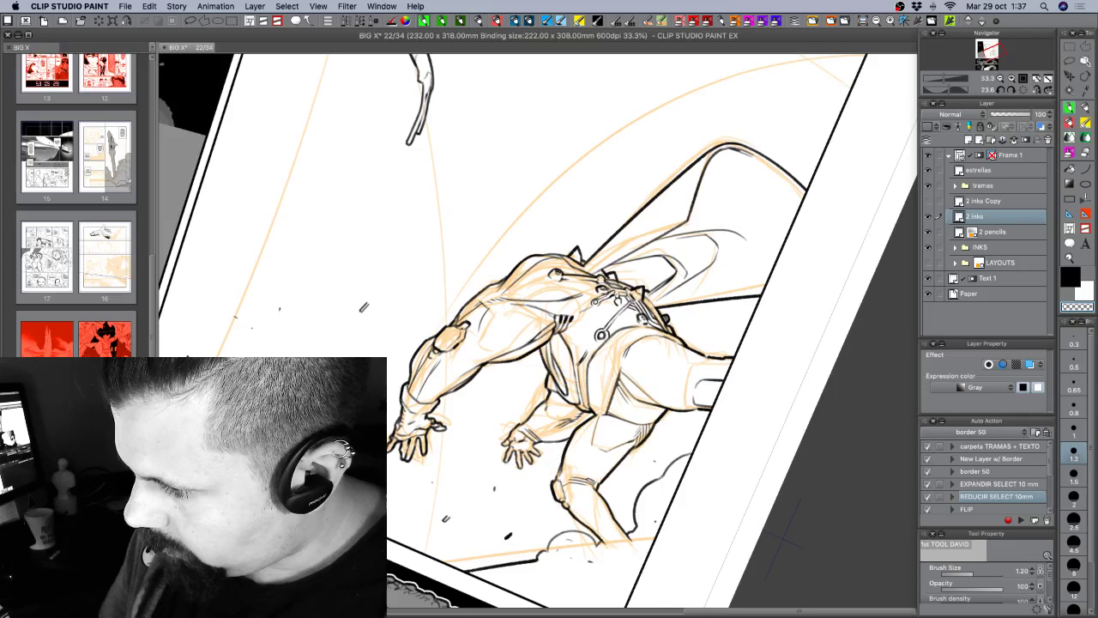
key(c)
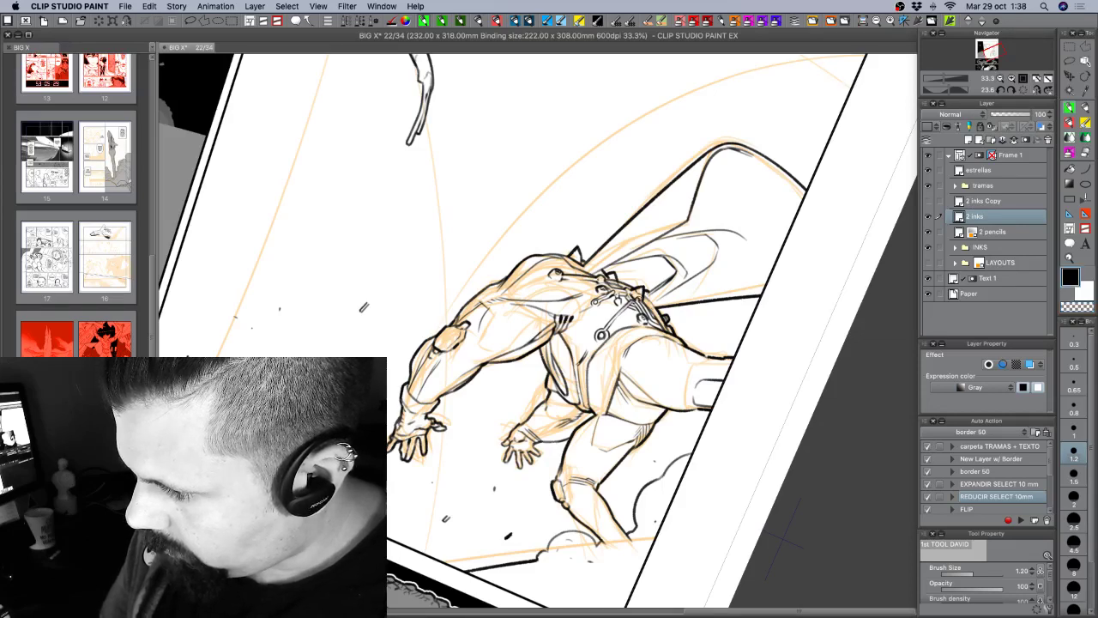
key(c)
key(c)
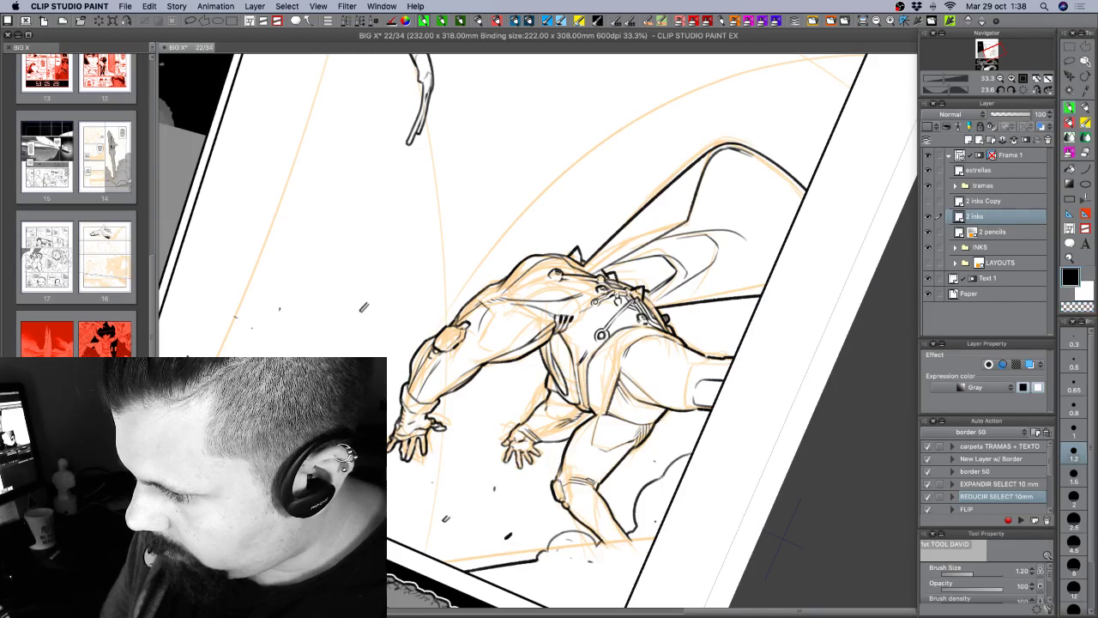
Refine the spikes and studs along the back edge beside the cape with the size 1.2 brush.
key(r)
drag(731, 362, 678, 480)
key(p)
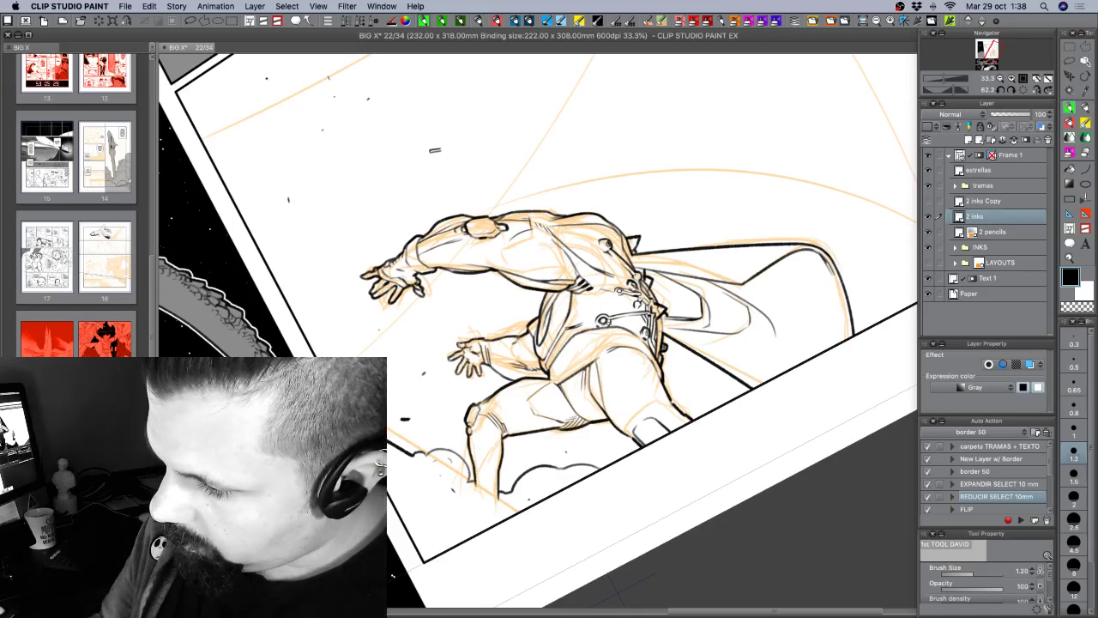
key(c)
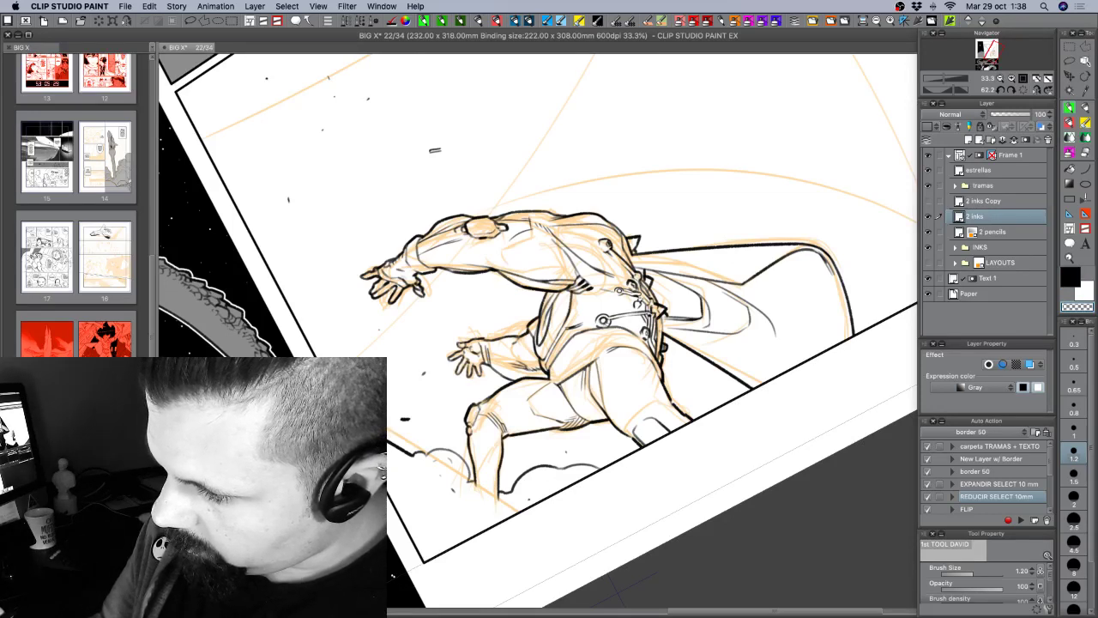
Ink a small round stud on the underside of the bent leg's thigh and clear its centre with the size 1.2 brush.
key(r)
drag(822, 424, 616, 411)
key(p)
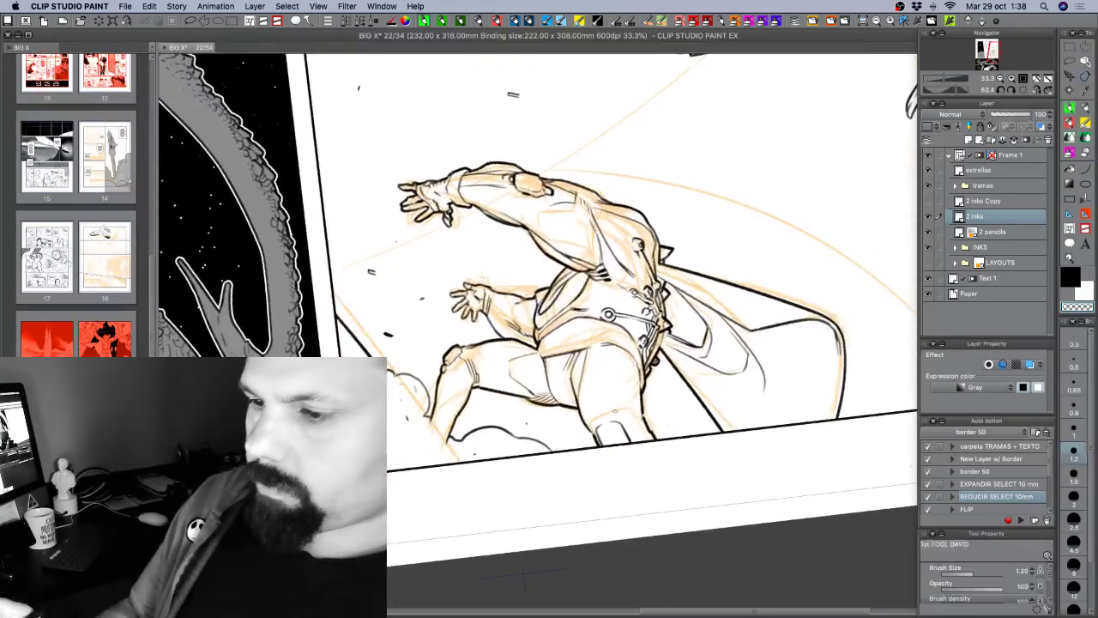
key(c)
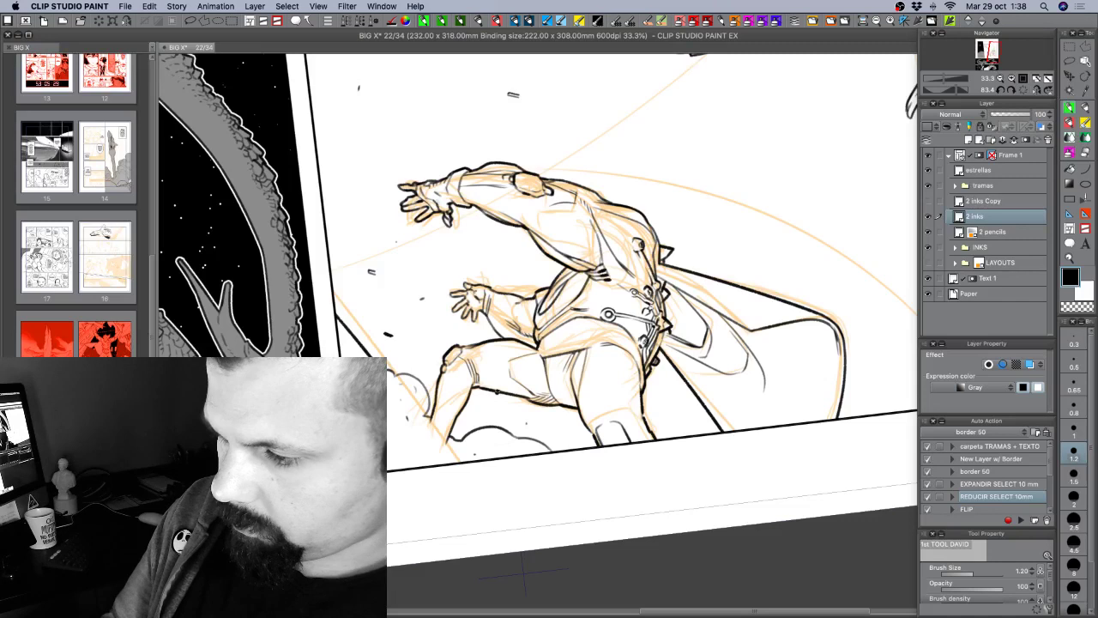
key(c)
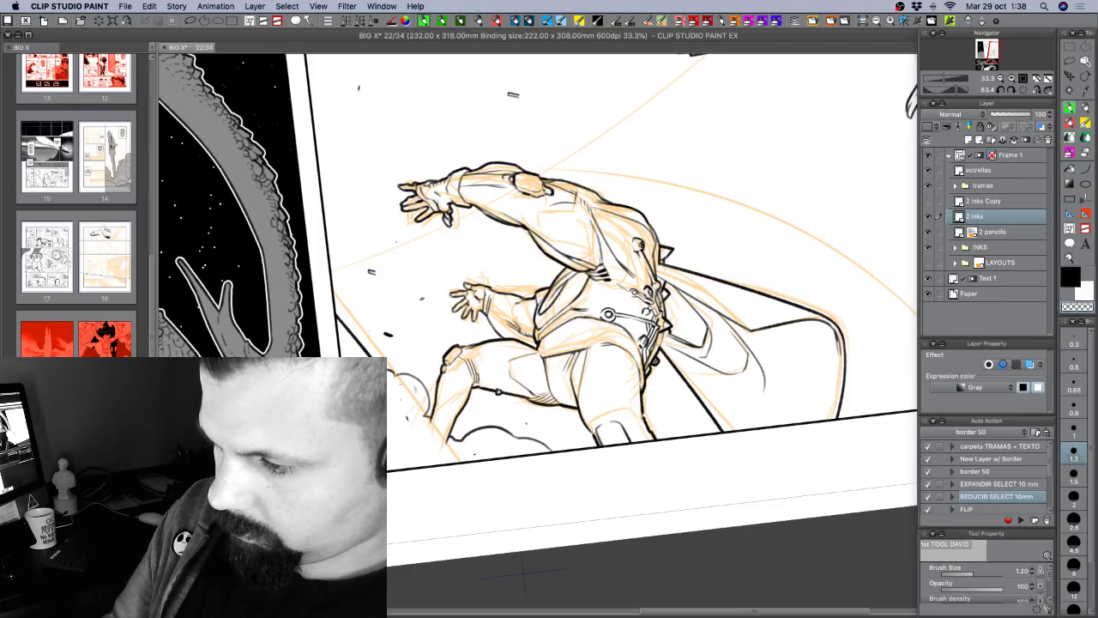
key(c)
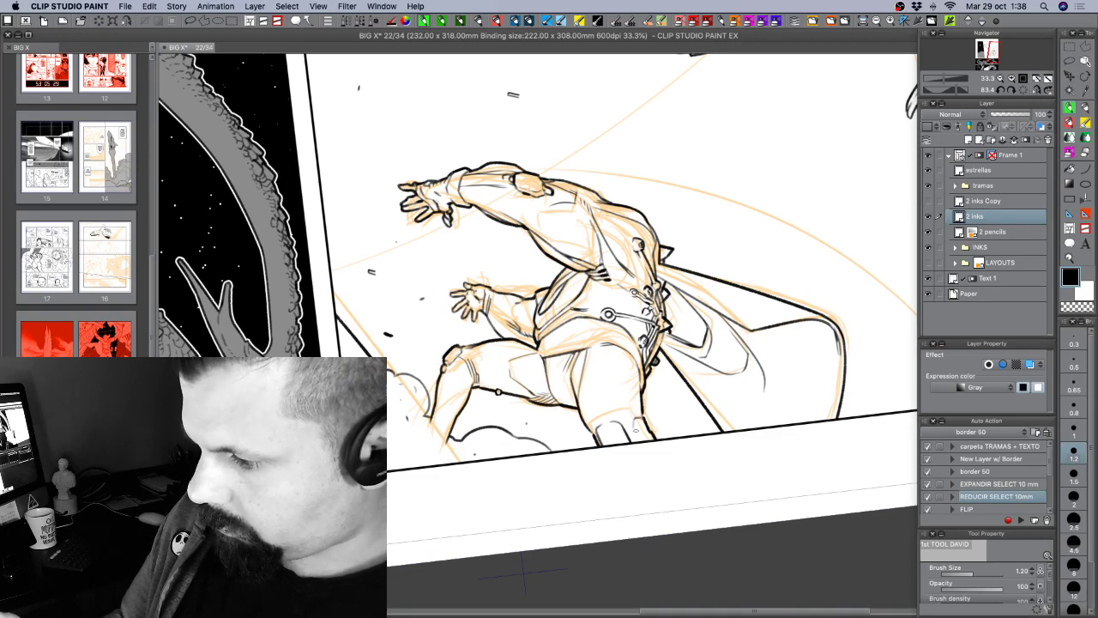
Ink short bands across the back of the straight leg's boot top with the size 1 brush.
mouse_move(635, 419)
mouse_down()
mouse_move(648, 431)
mouse_move(687, 322)
mouse_move(763, 383)
mouse_up()
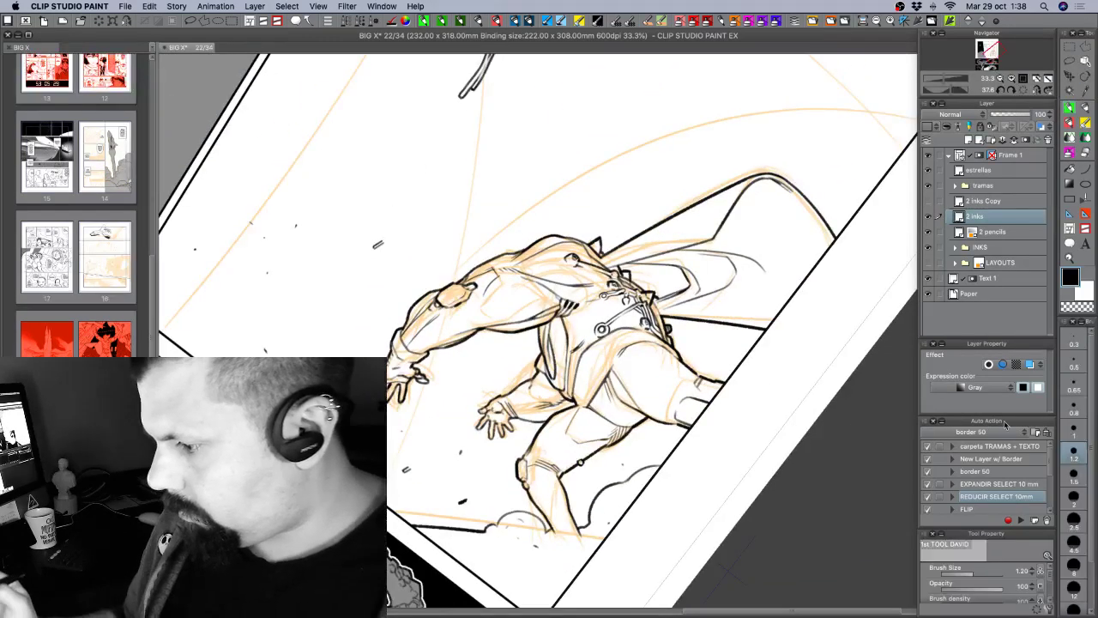
click(1074, 426)
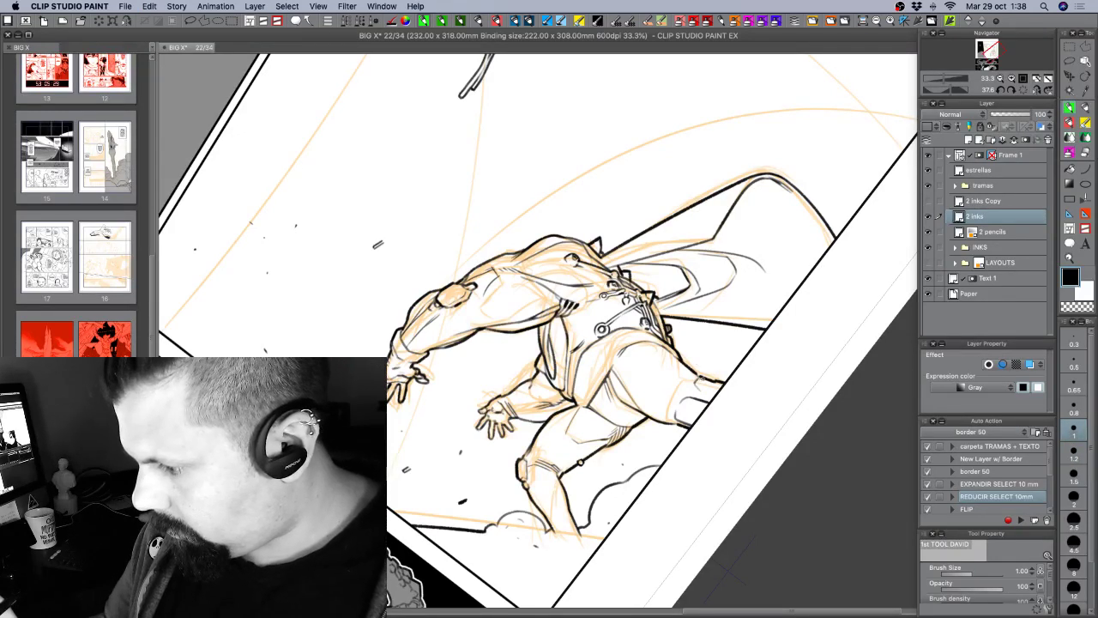
drag(701, 381, 714, 394)
drag(707, 383, 719, 390)
drag(705, 384, 711, 396)
key(shift+space)
mouse_move(763, 429)
mouse_down()
mouse_move(696, 492)
mouse_move(637, 510)
mouse_up()
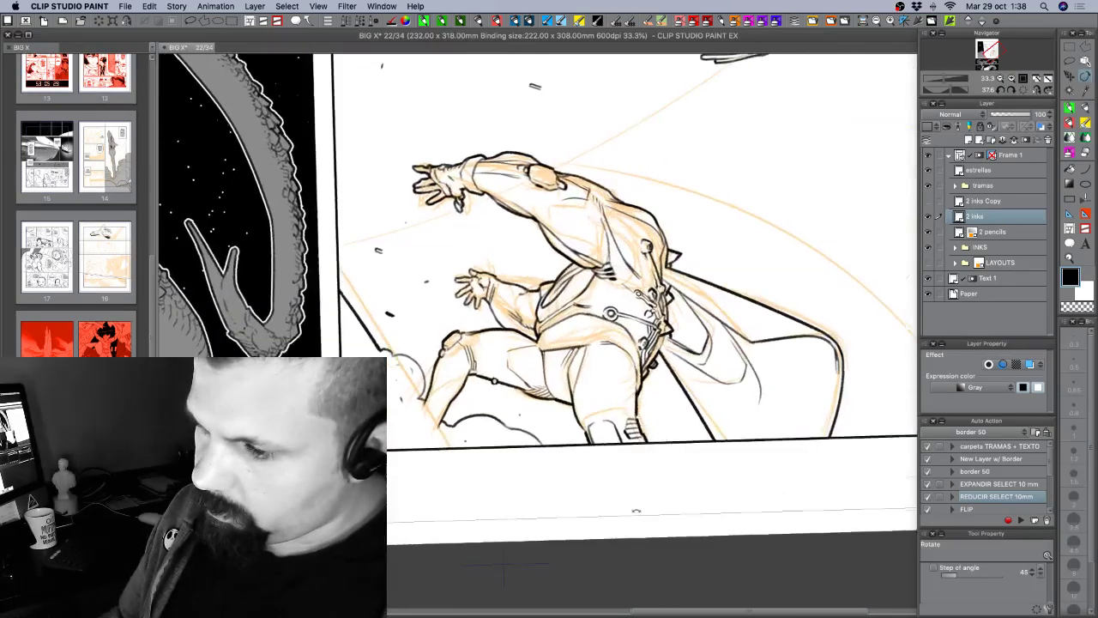
Ink a round stud on the front of the straight leg's boot top and clean its edges, alternating black and transparent colour.
drag(504, 566, 496, 562)
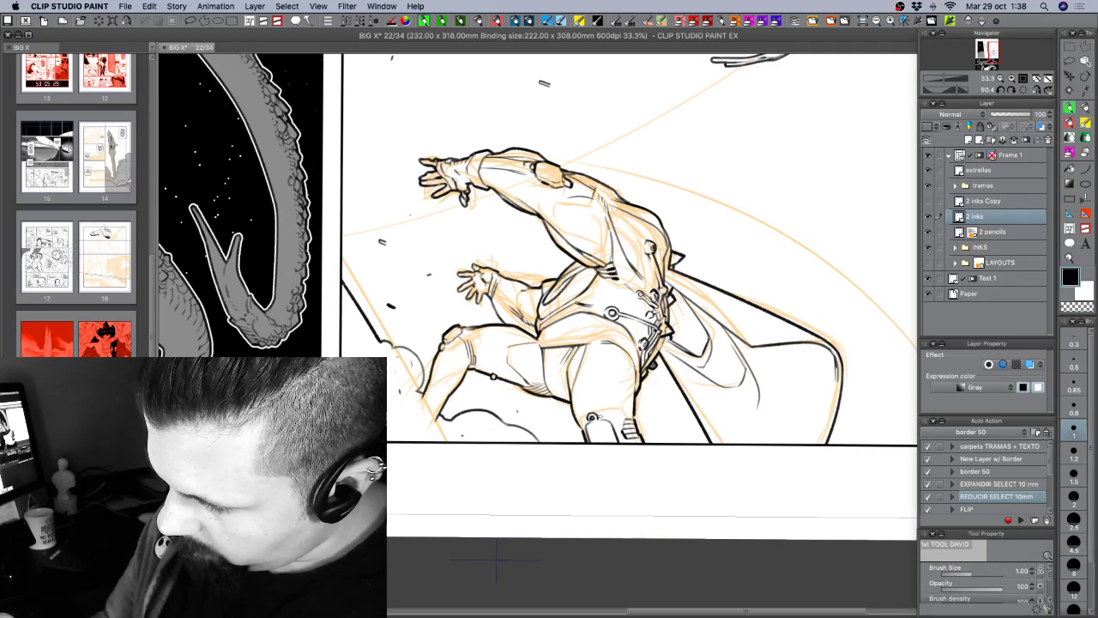
key(c)
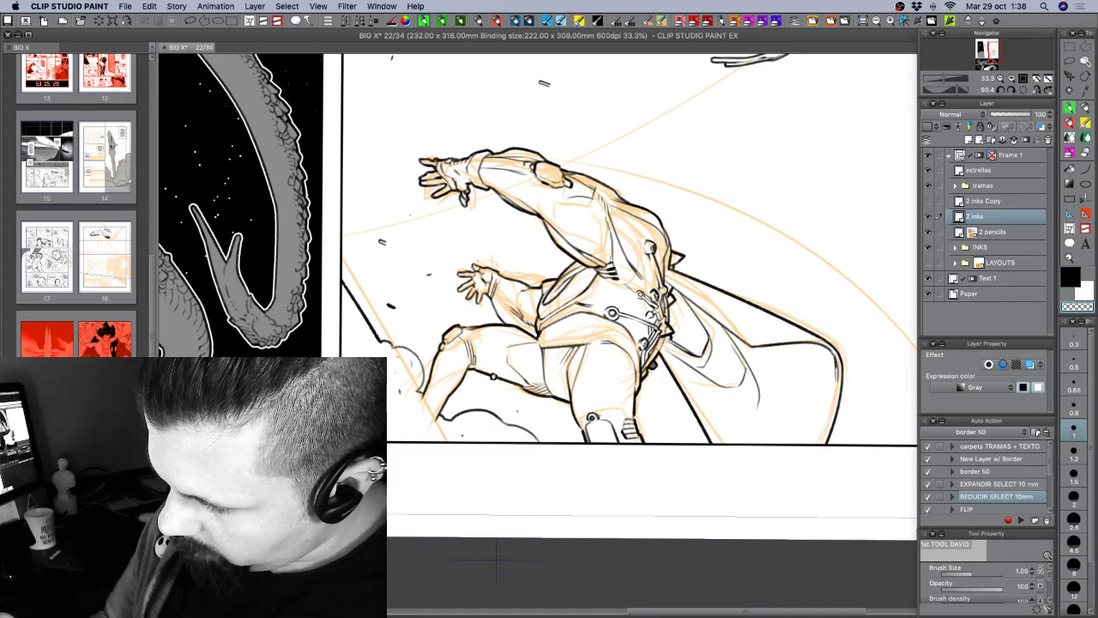
key(c)
key(c)
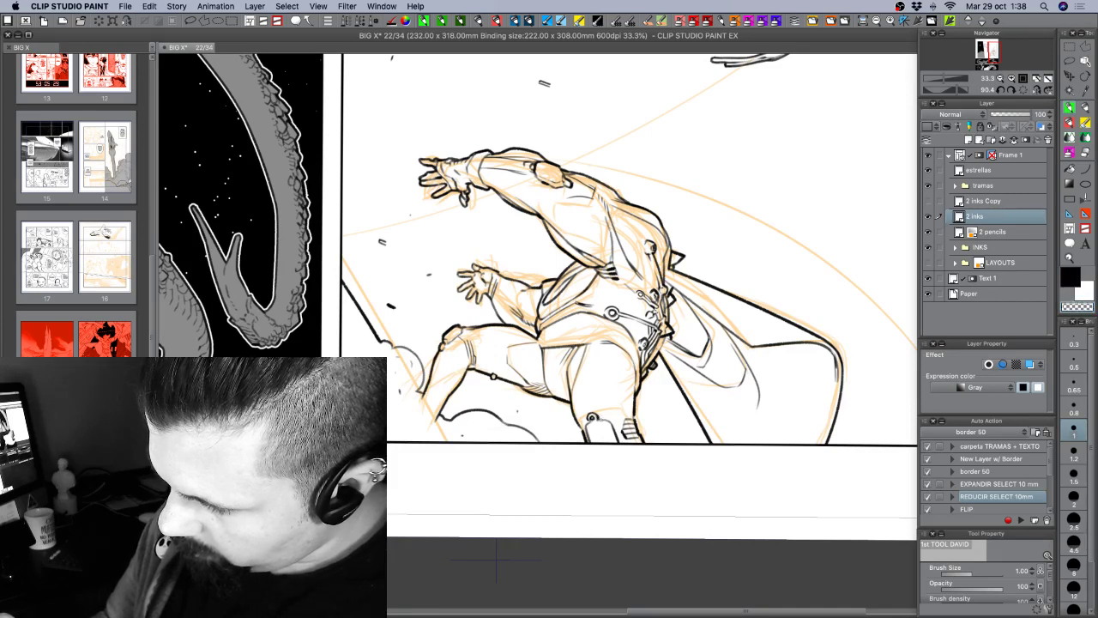
key(c)
key(c)
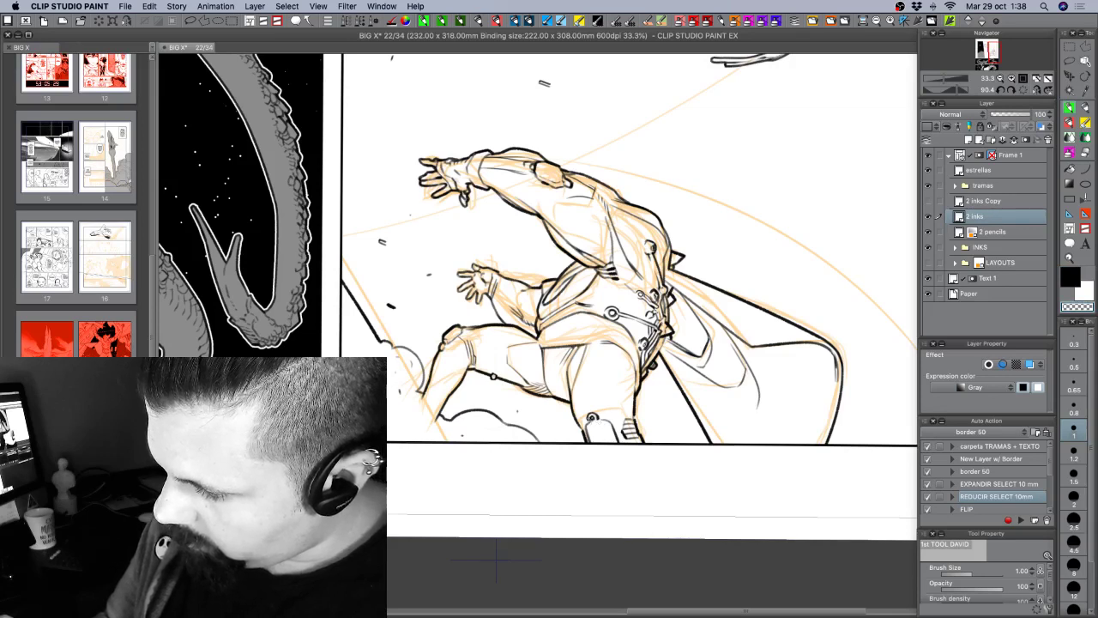
key(c)
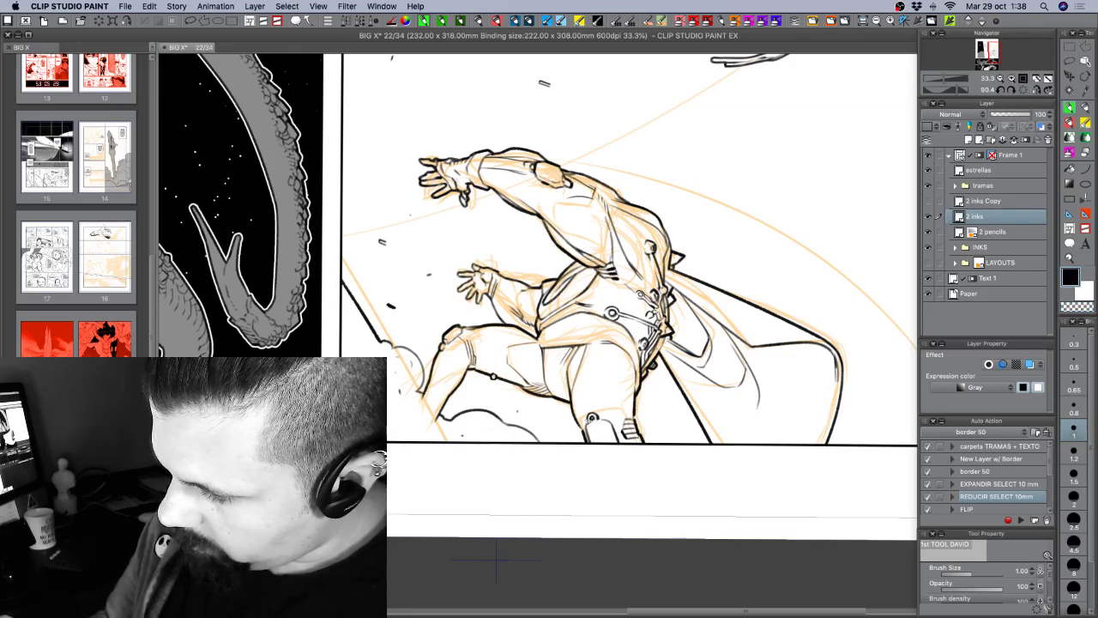
key(c)
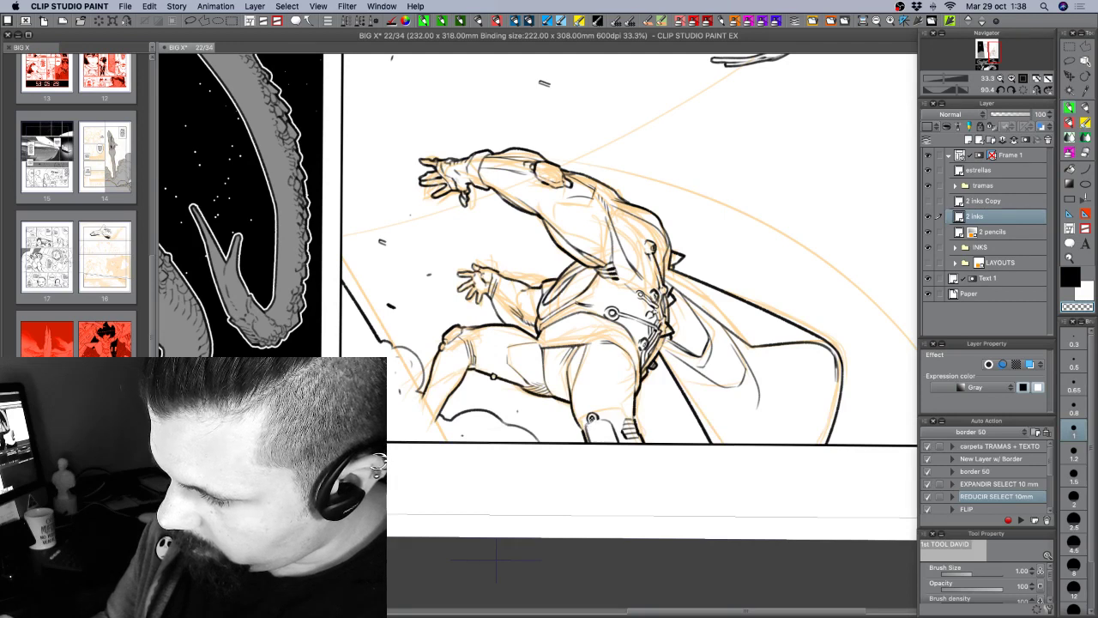
key(c)
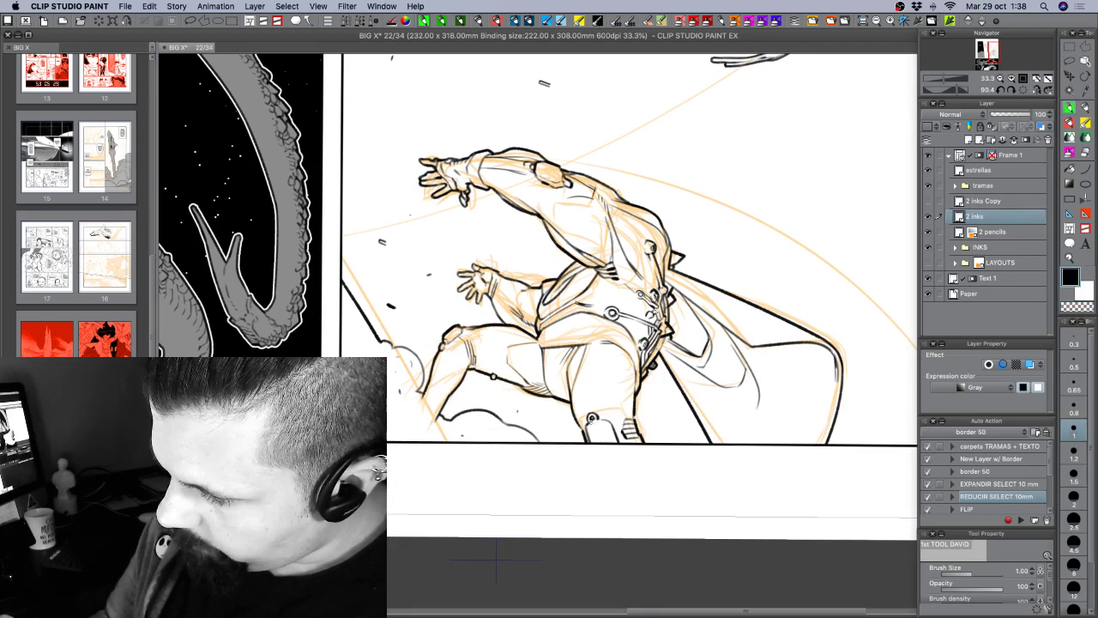
key(c)
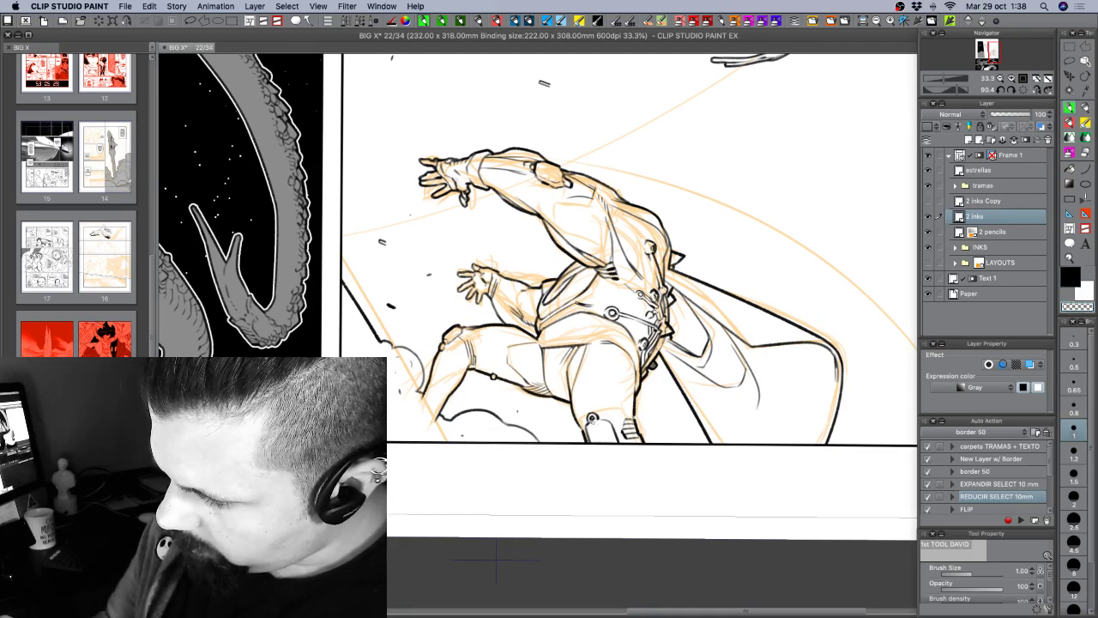
key(c)
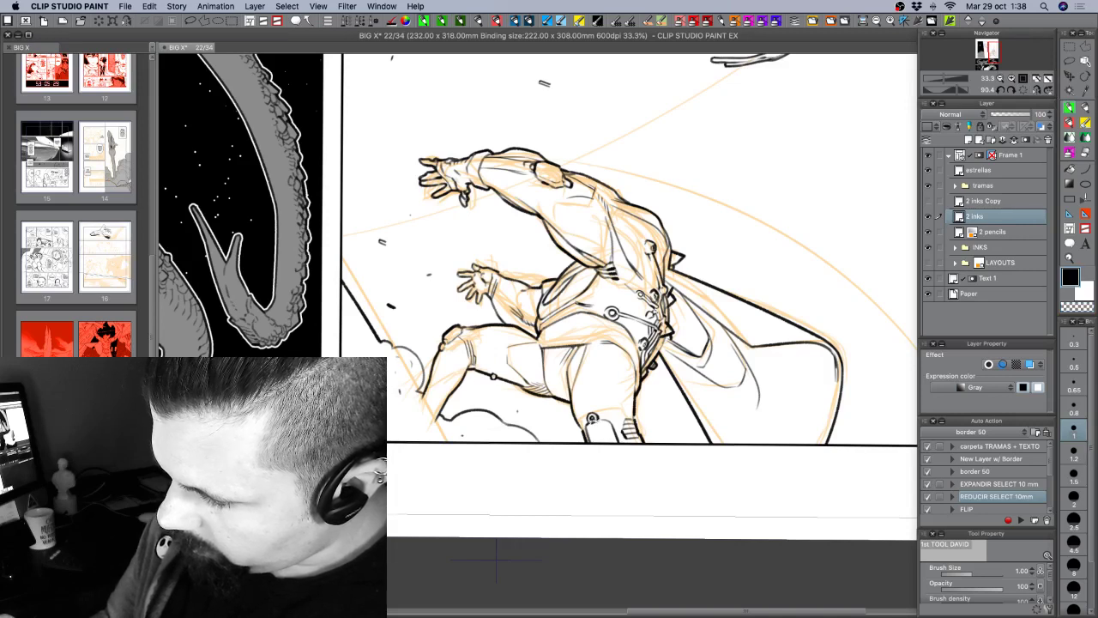
key(c)
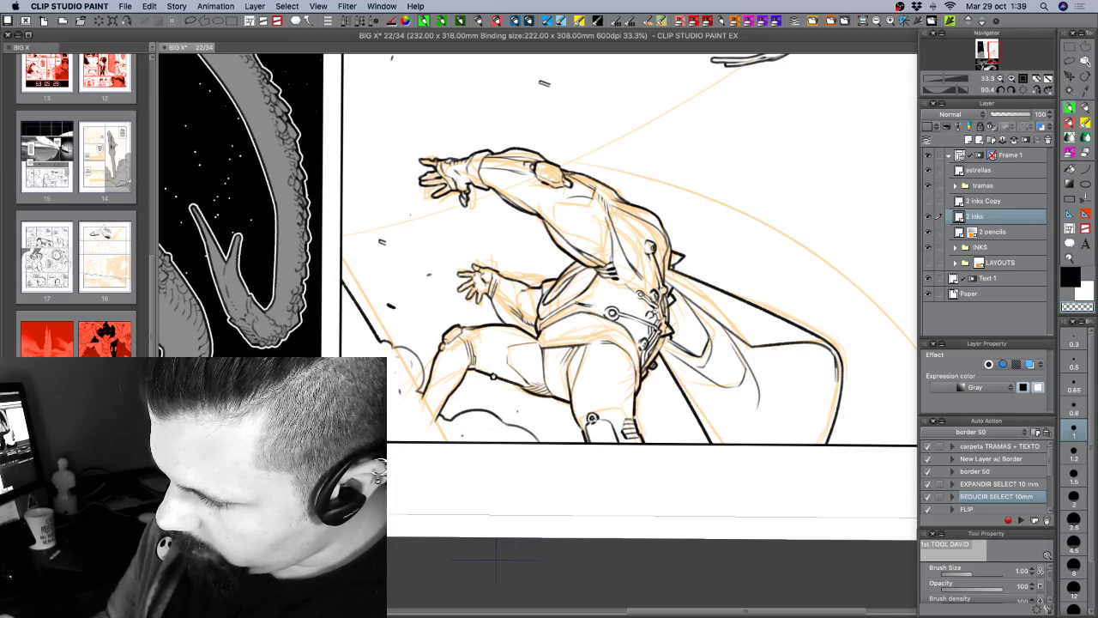
key(c)
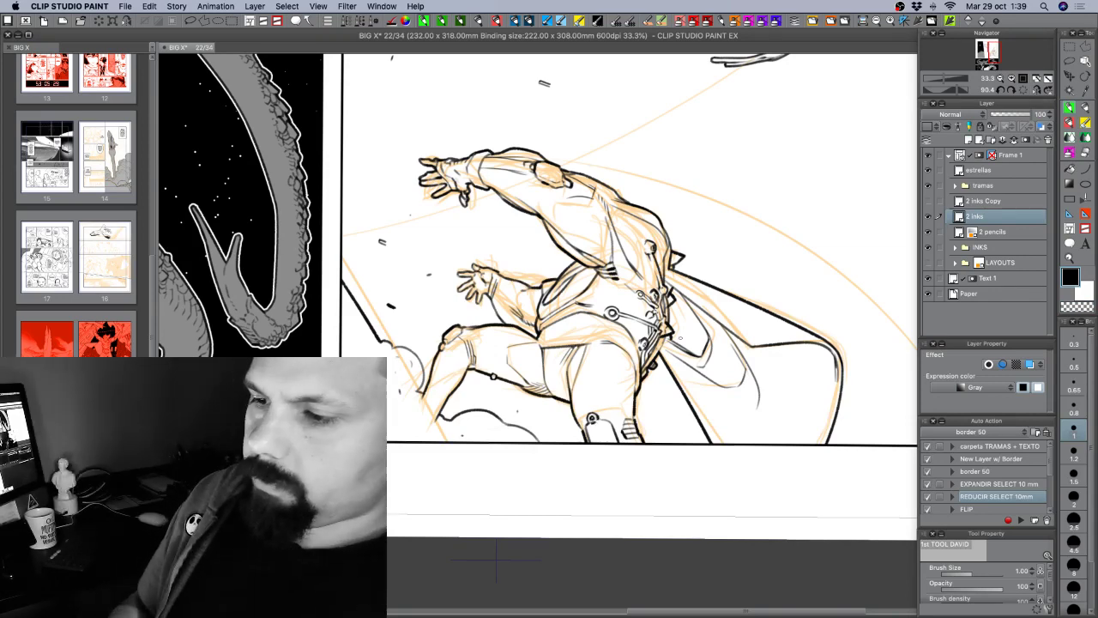
Add short hatching strokes to the straight leg's thigh with the size 0.8 brush.
key(r)
drag(750, 429, 801, 350)
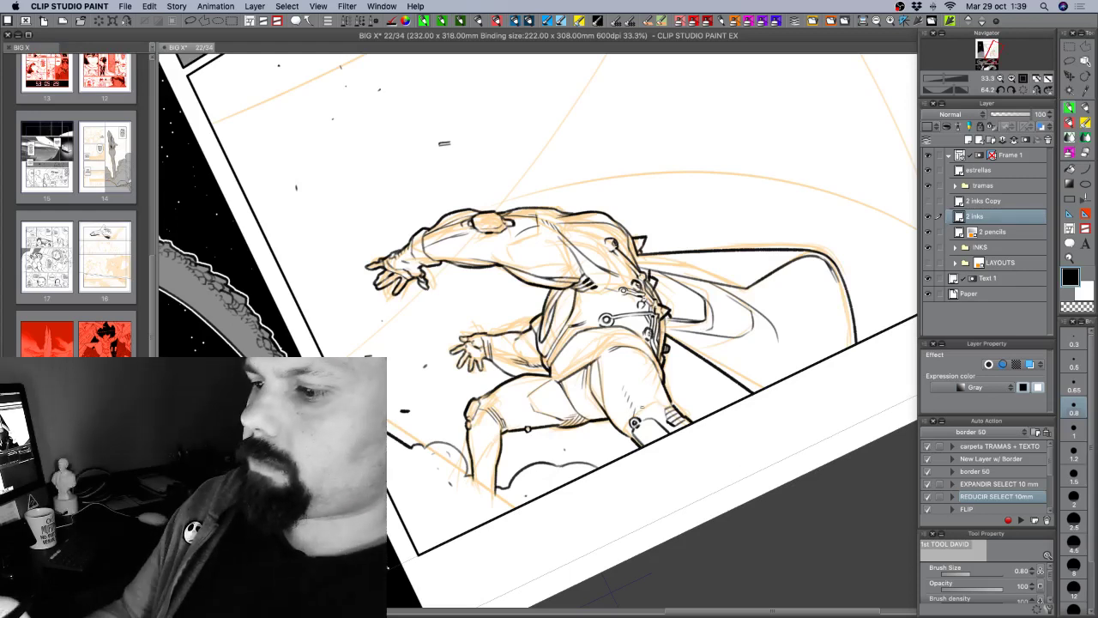
key(r)
mouse_move(792, 454)
mouse_down()
mouse_move(841, 381)
mouse_move(840, 267)
mouse_up()
Hide the 2 pencils layer and check the inked figure within the whole page.
click(928, 232)
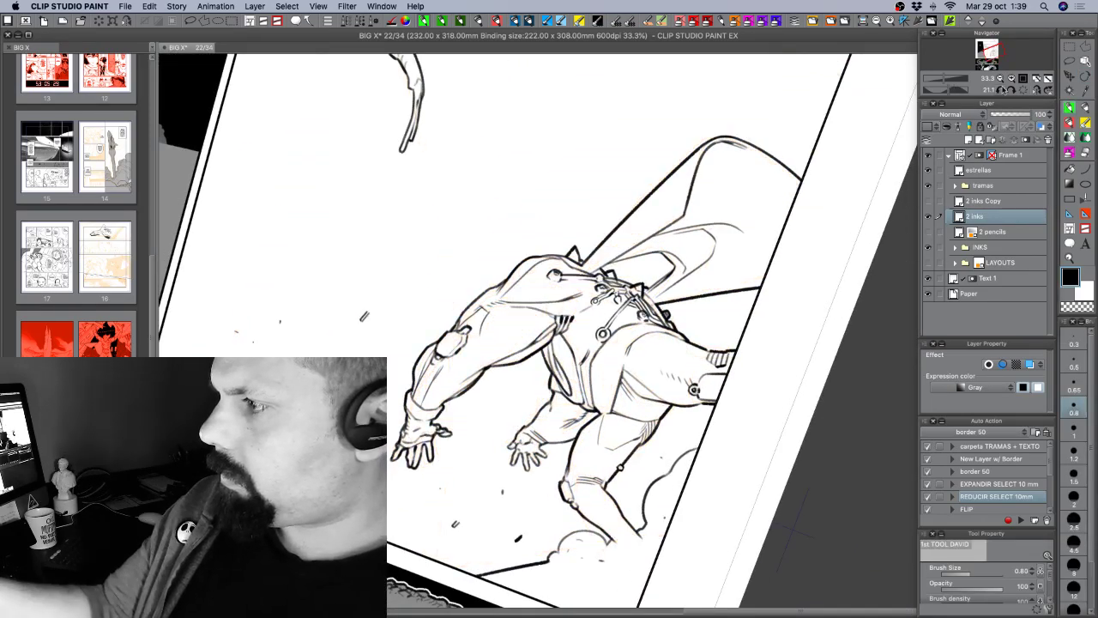
click(1000, 78)
click(1000, 78)
click(1001, 78)
key(r)
mouse_move(760, 434)
mouse_down()
mouse_move(831, 414)
mouse_move(765, 486)
mouse_move(809, 424)
mouse_up()
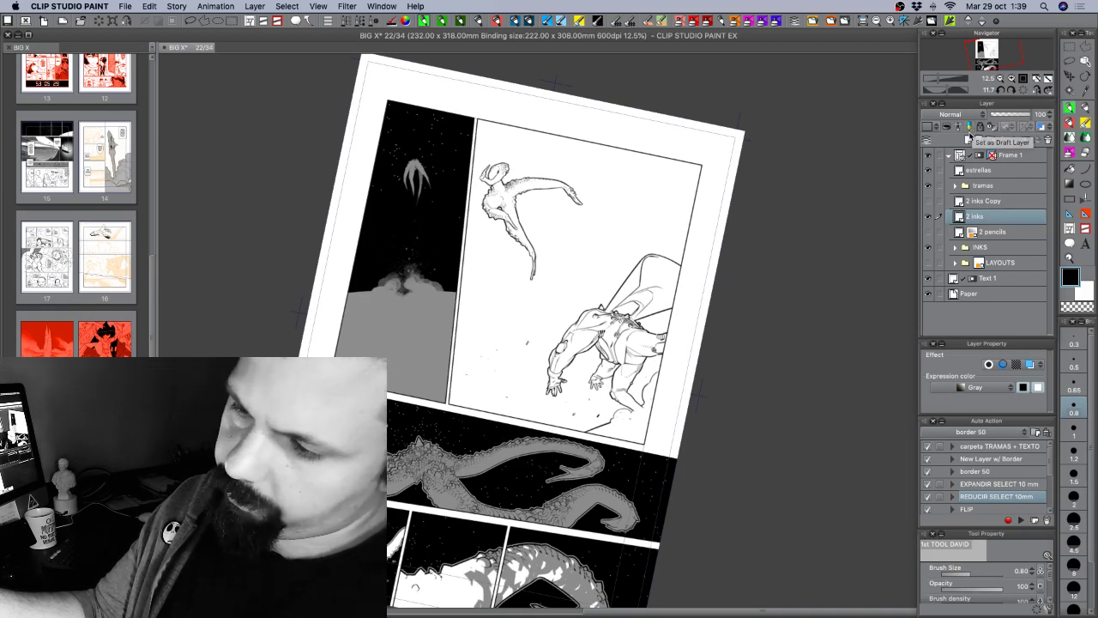
scroll(623, 334, up, 2)
drag(545, 284, 598, 292)
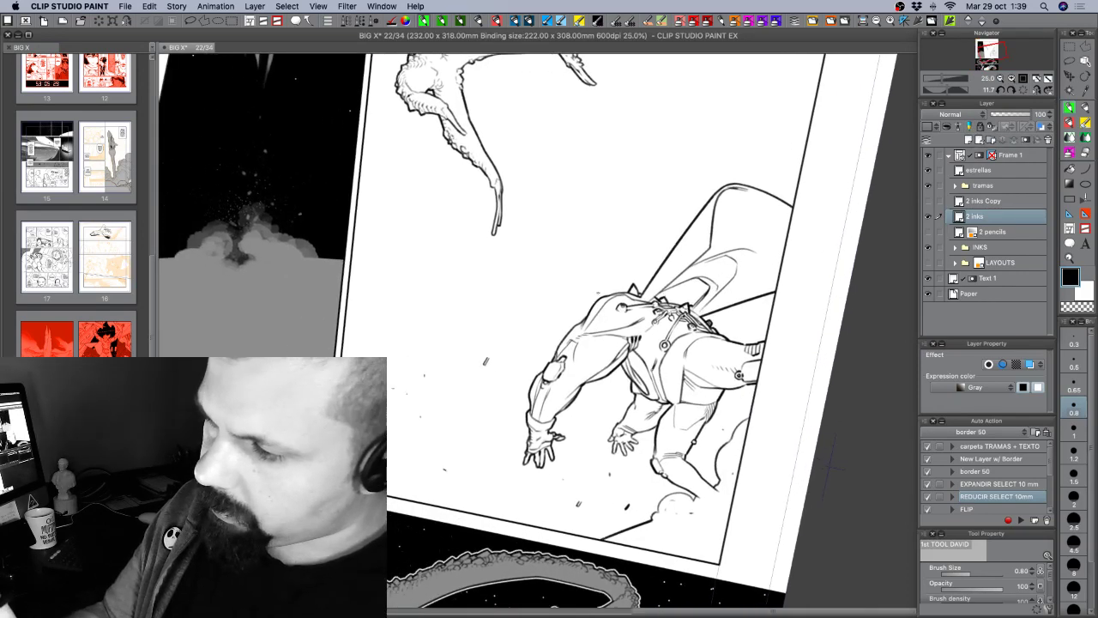
drag(649, 270, 617, 290)
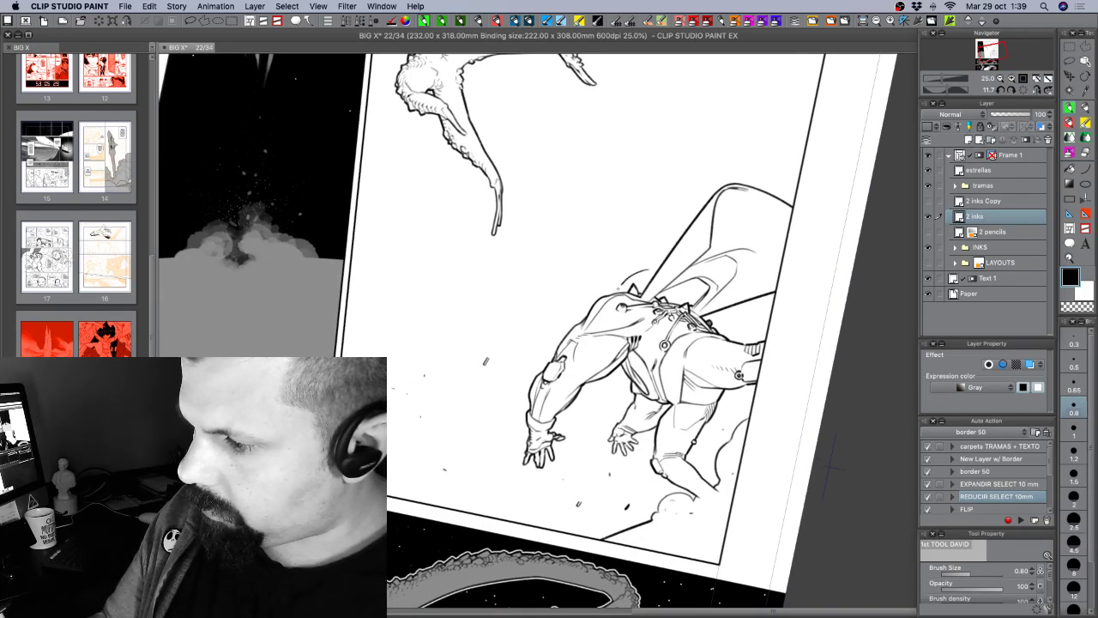
key(super+z)
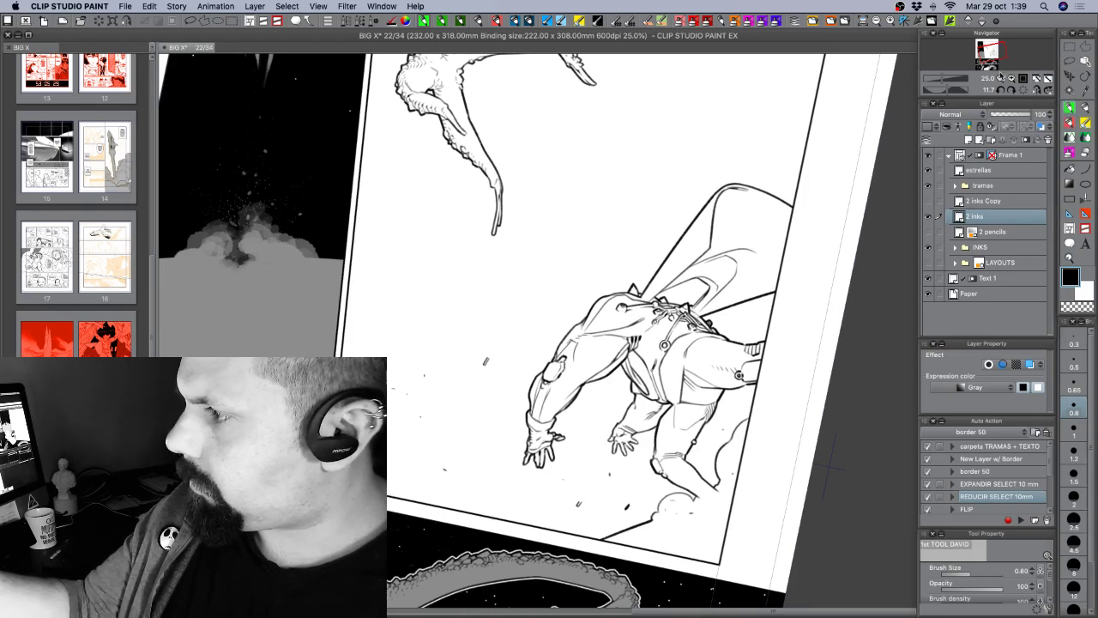
Ink the pointed head outline above the figure's upper back, beside the cape, with the size 1.2 brush.
click(1023, 79)
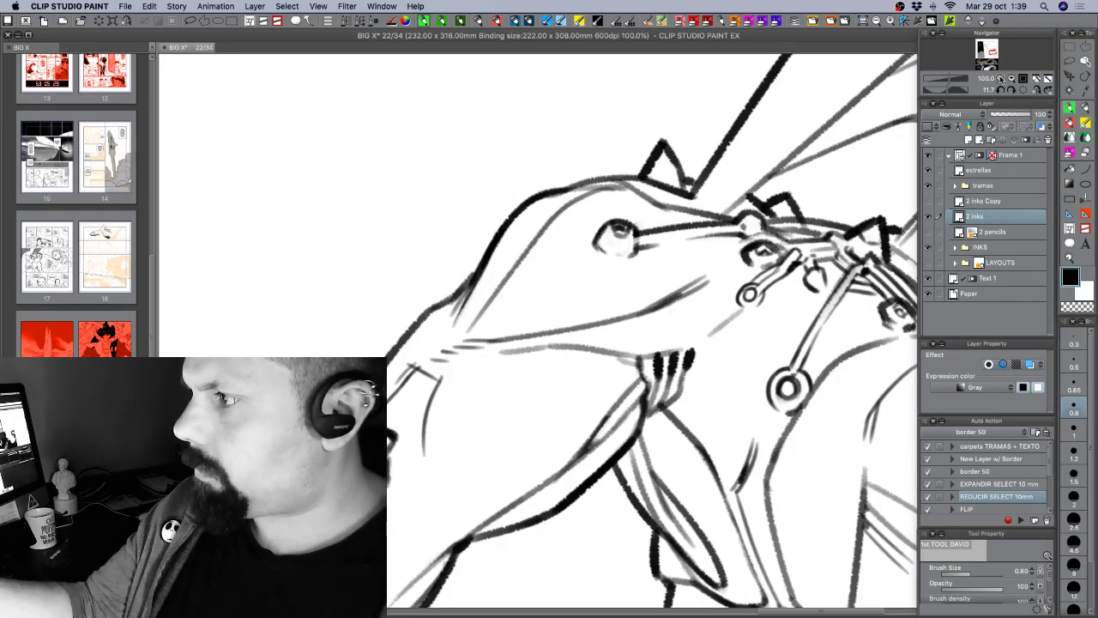
key(super+minus)
key(super+minus)
key(super+minus)
drag(804, 419, 755, 431)
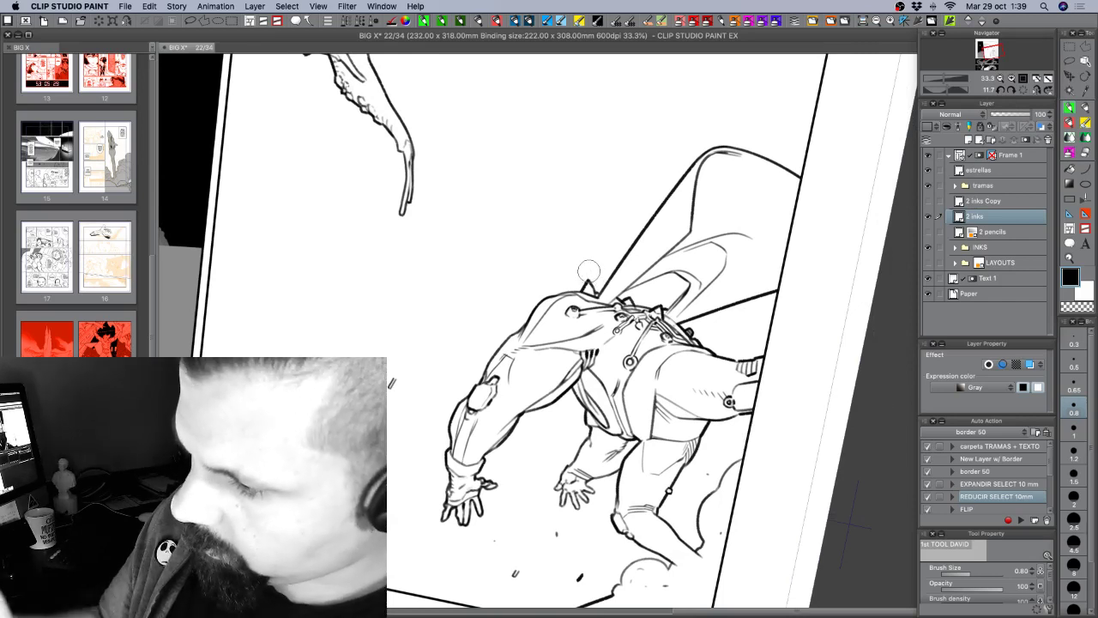
click(1074, 448)
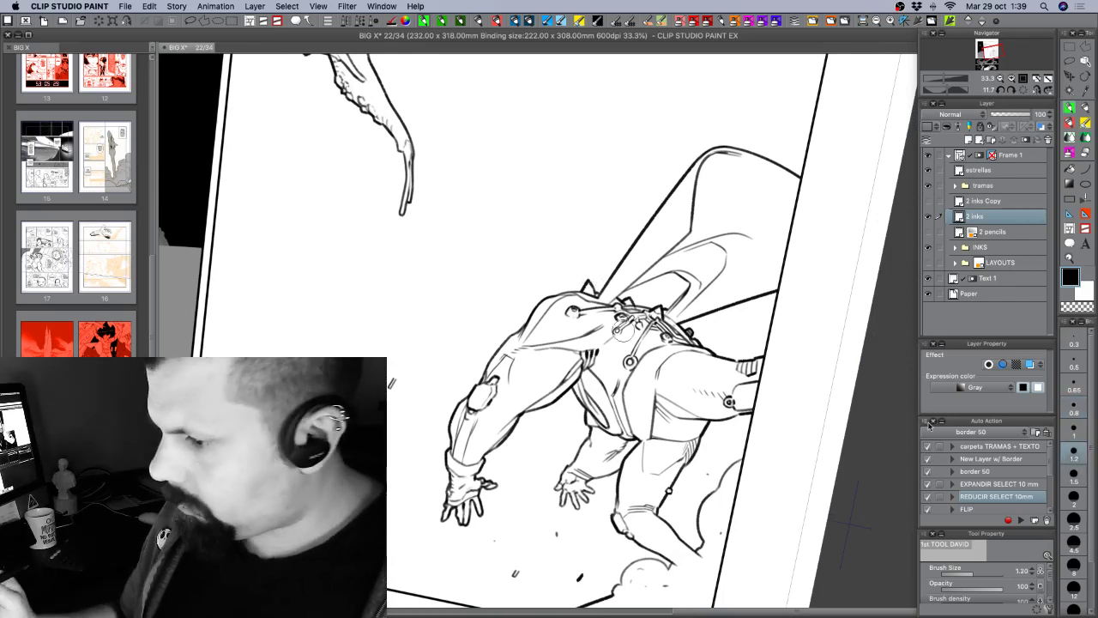
drag(592, 257, 592, 268)
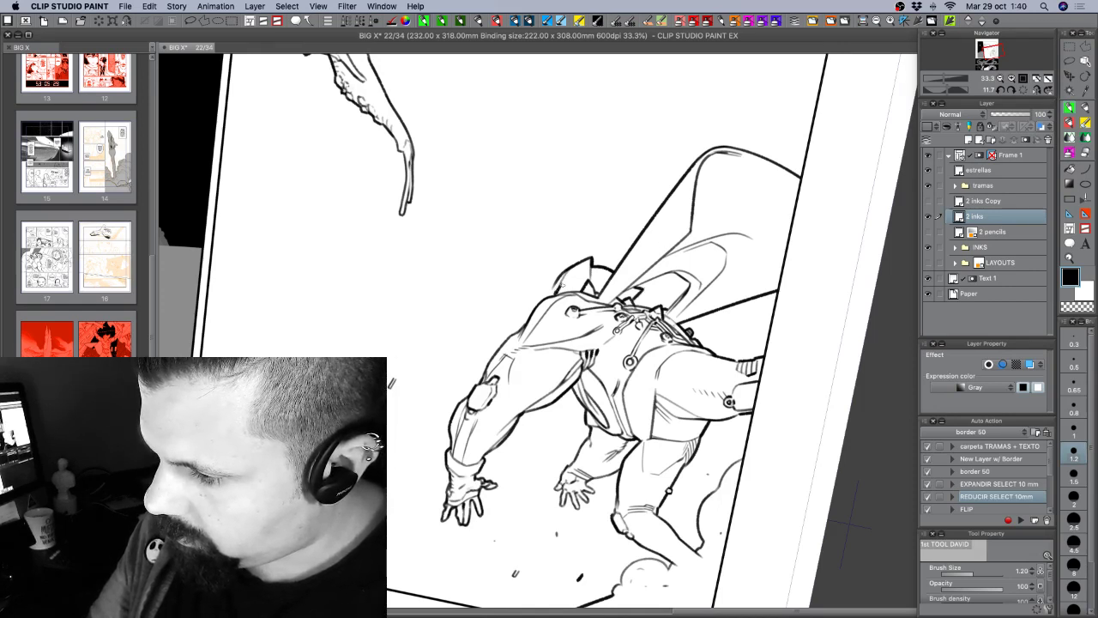
Trim and refine the new head outline behind the shoulders, alternating transparent colour and black at size 1.2.
key(c)
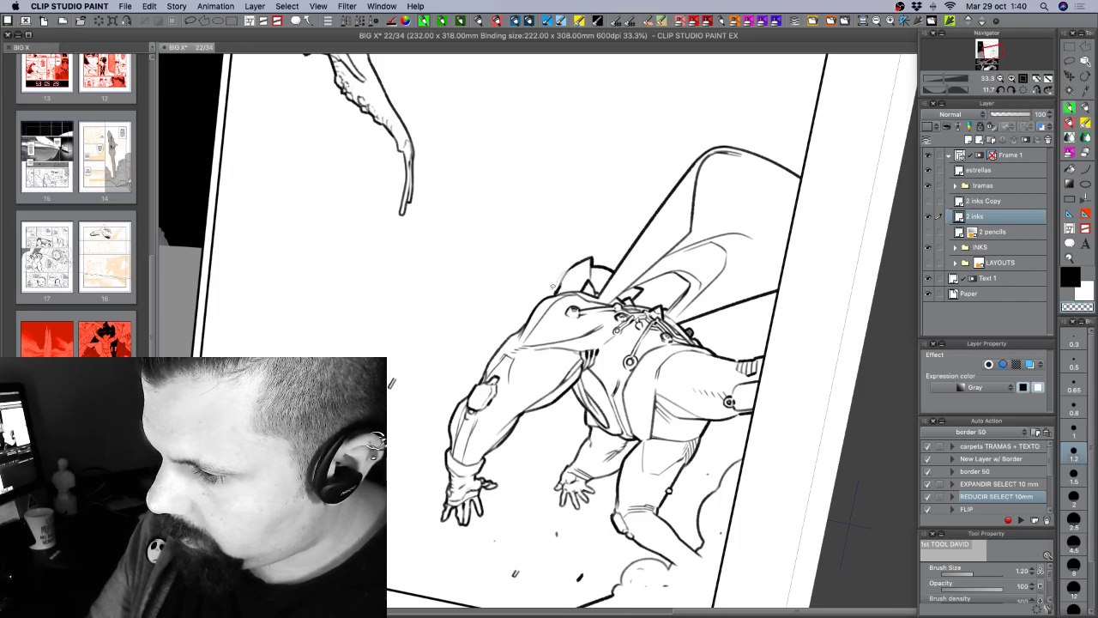
key(c)
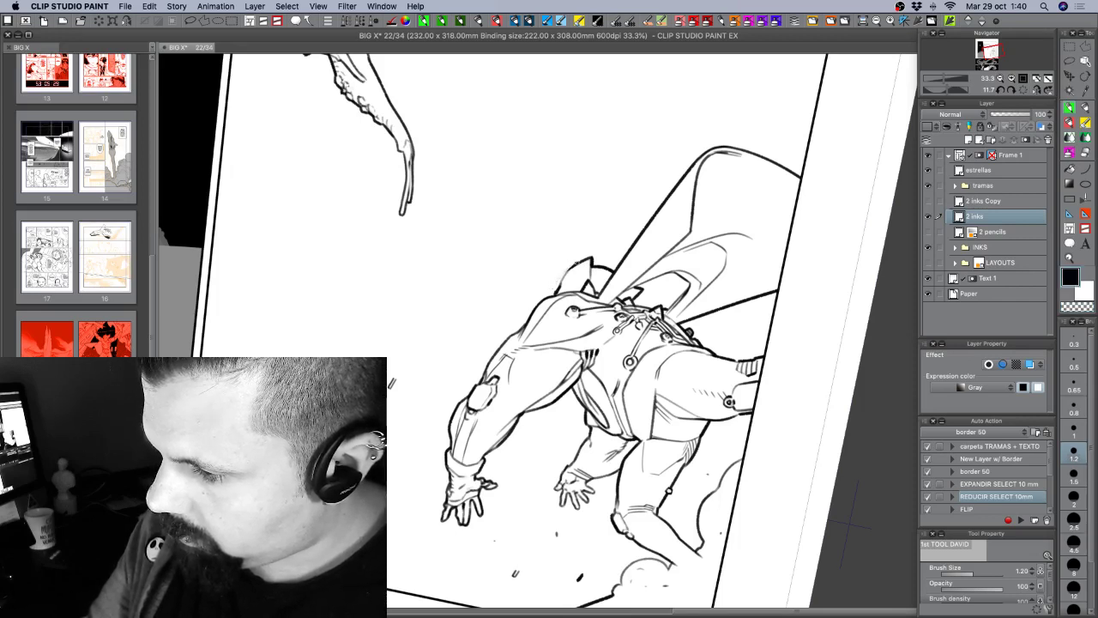
key(c)
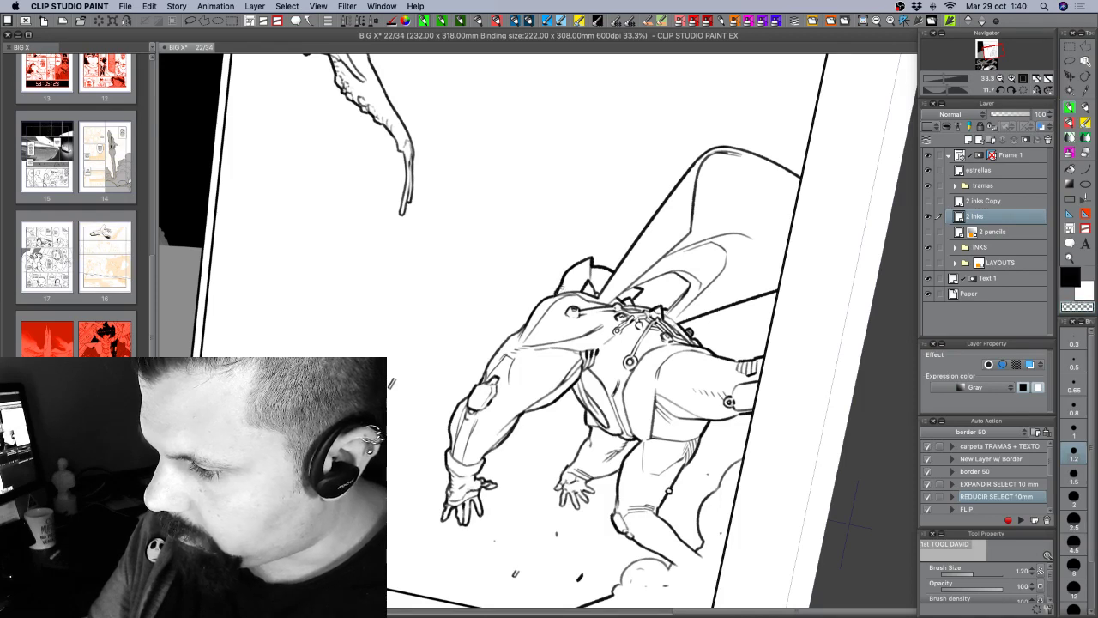
key(c)
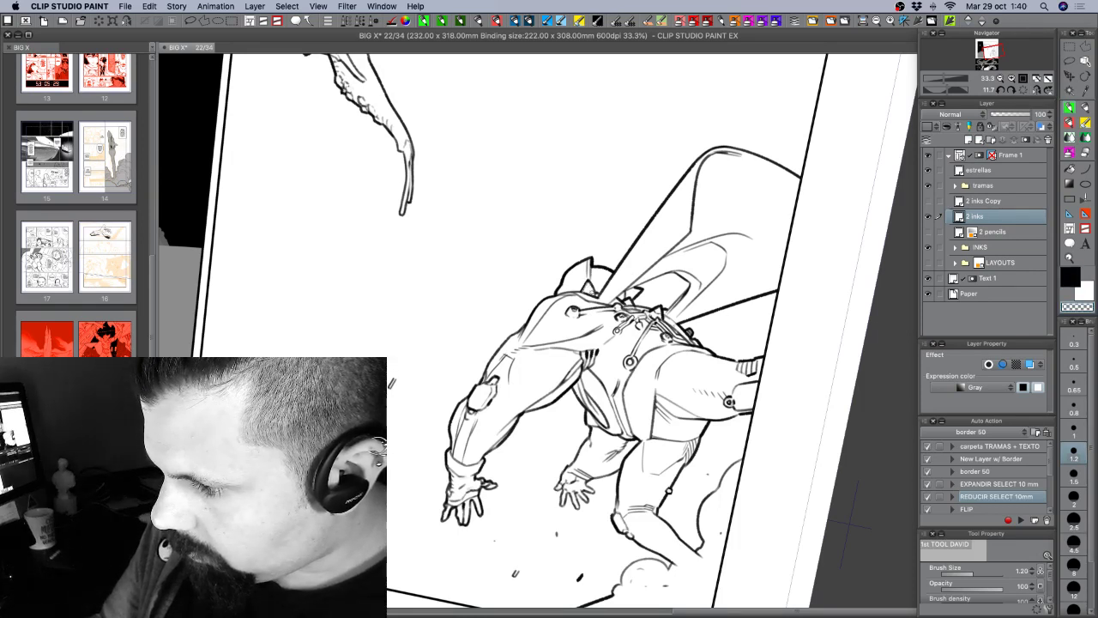
key(c)
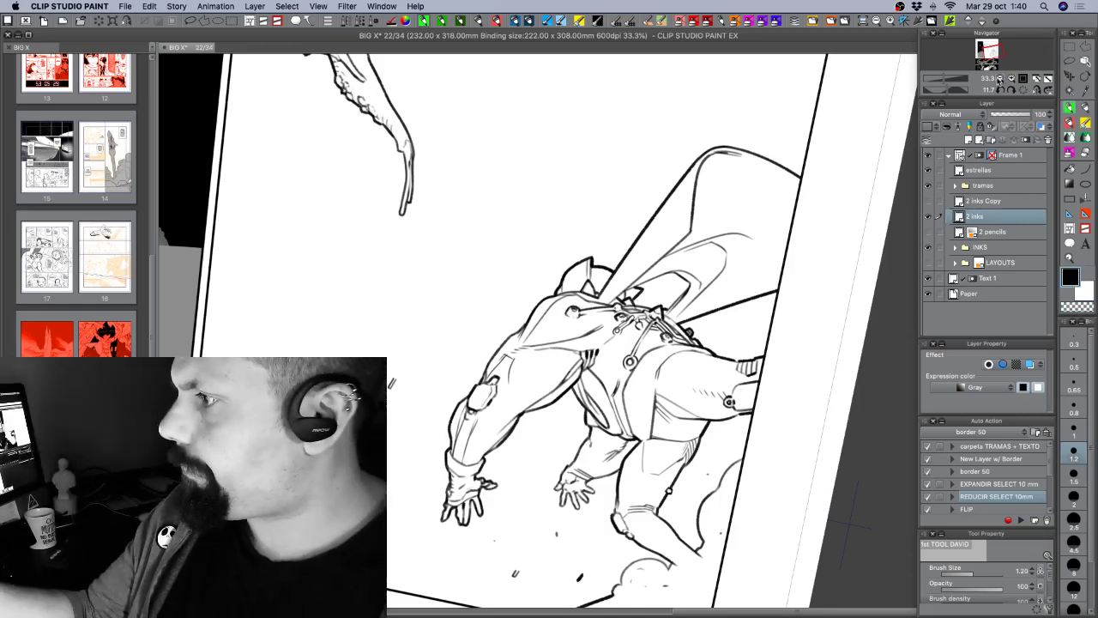
Ink a small round costume detail on the figure's abdomen, beside the belt straps, with the size 1 brush.
click(999, 78)
key(r)
drag(809, 362, 751, 506)
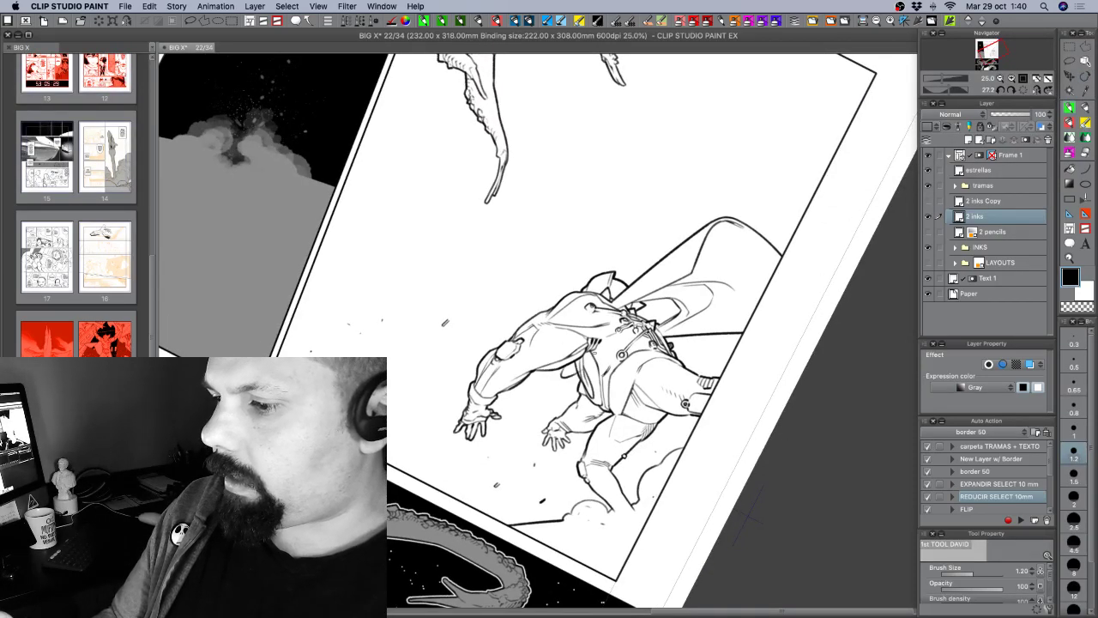
drag(748, 517, 815, 442)
mouse_move(741, 353)
mouse_down()
mouse_move(608, 523)
mouse_move(535, 536)
mouse_up()
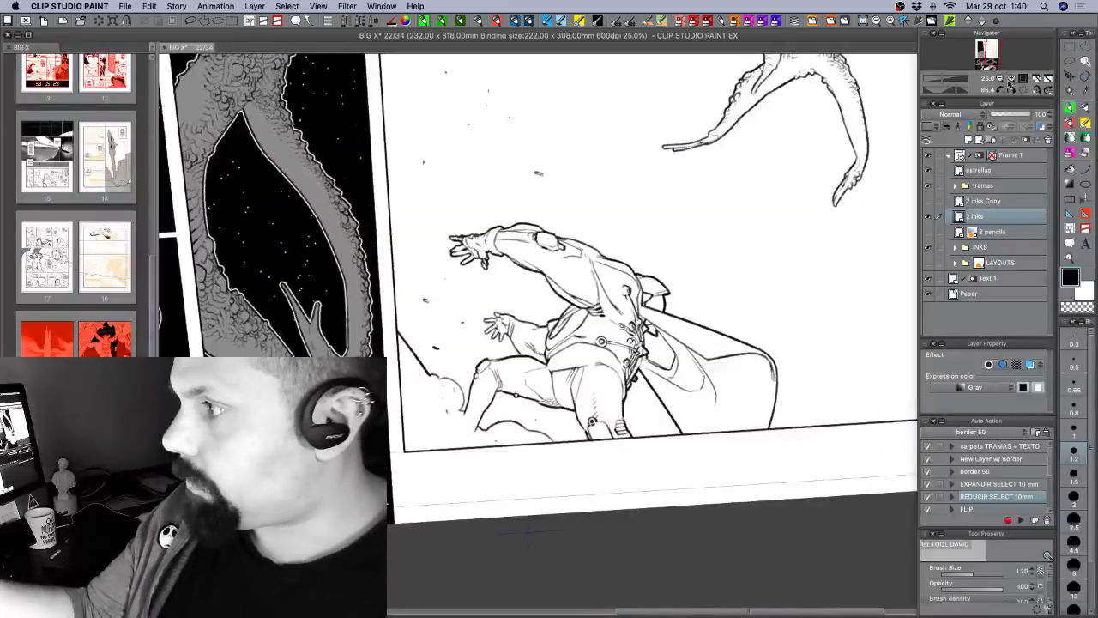
key(super+plus)
drag(698, 277, 782, 261)
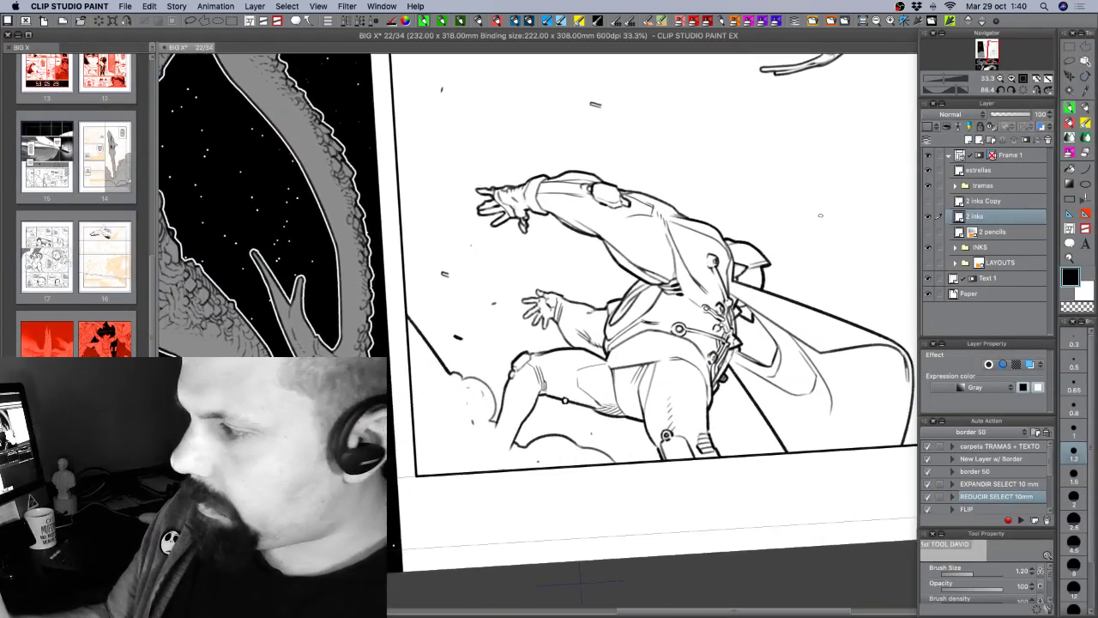
click(1075, 417)
click(1074, 429)
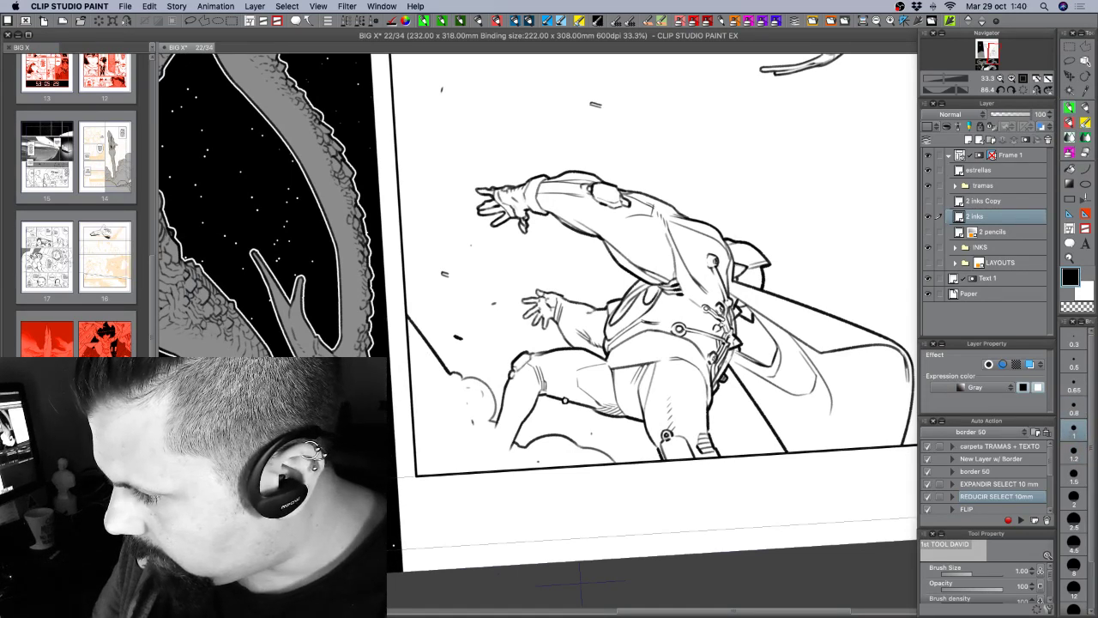
key(super+z)
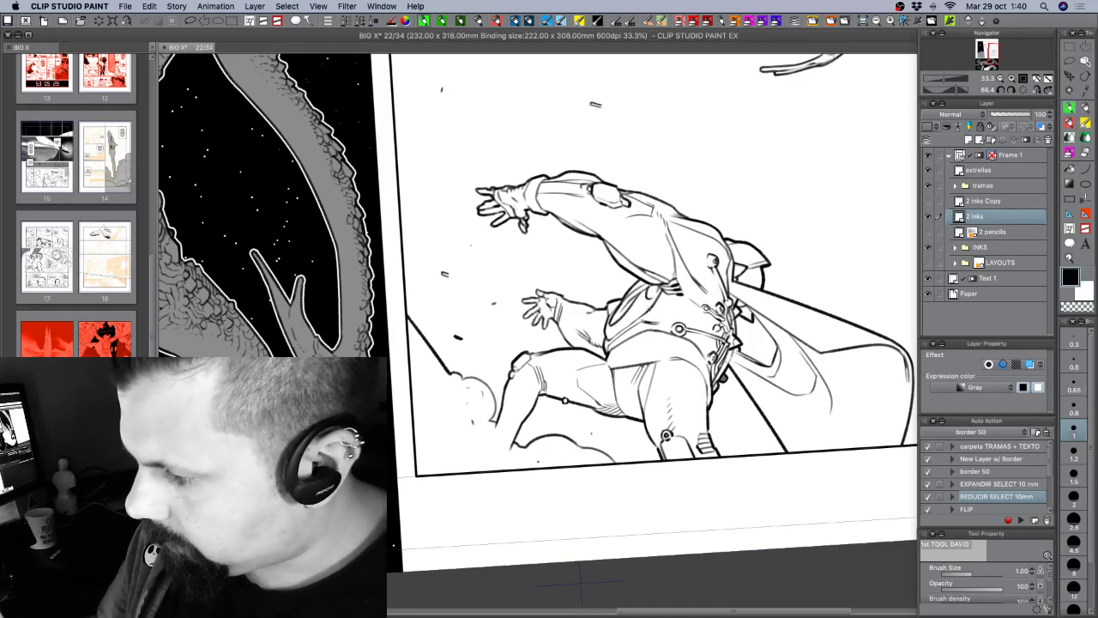
key(c)
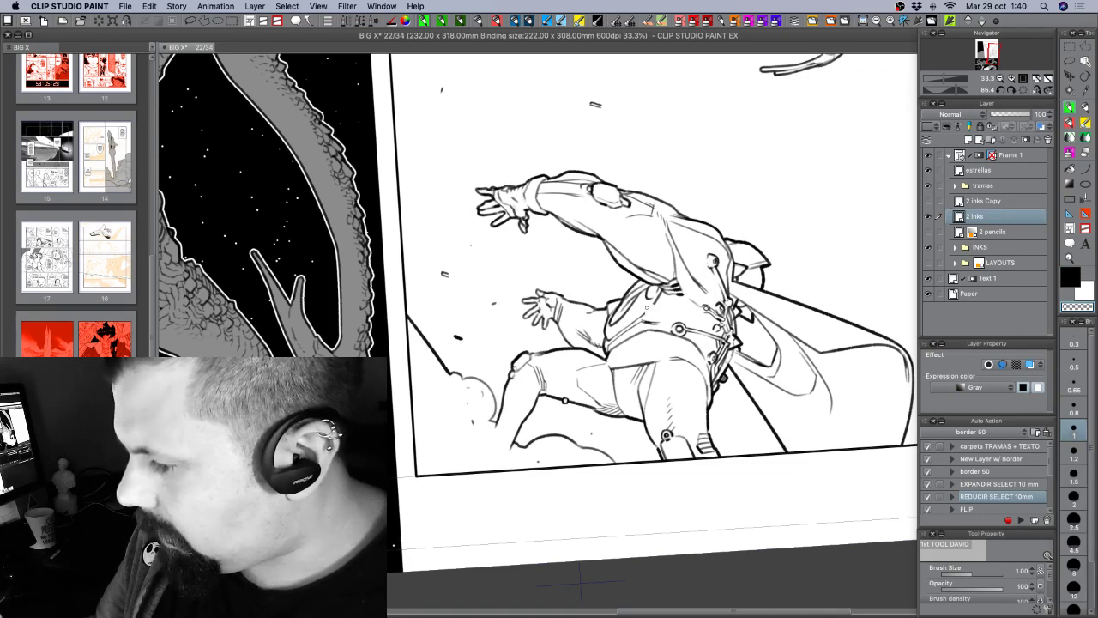
key(c)
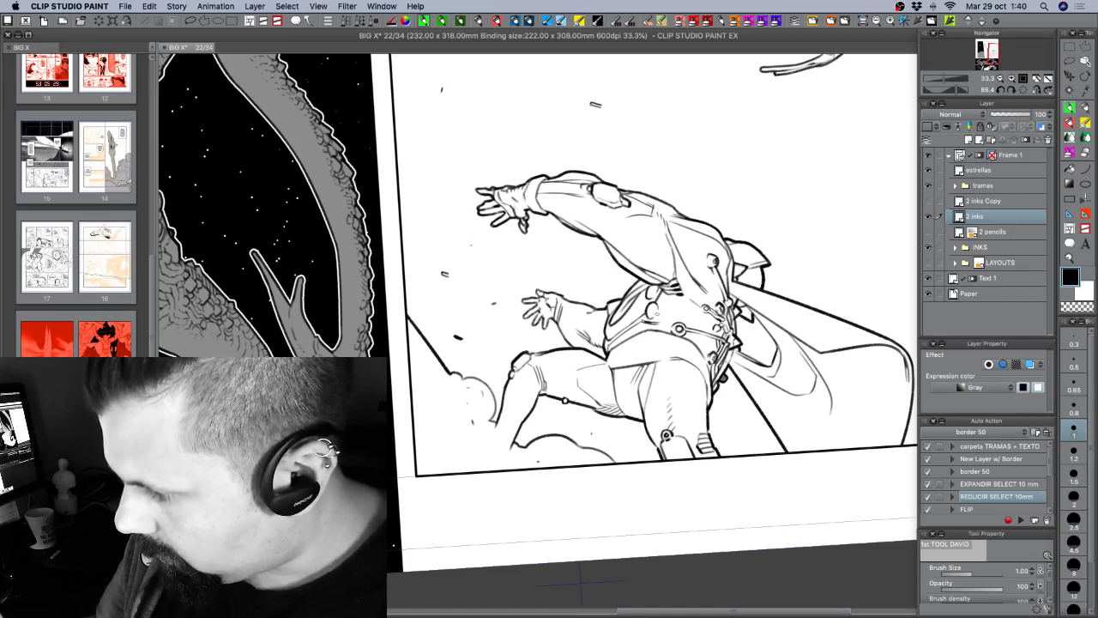
Trim and refine the round abdomen details and adjoining costume lines, alternating transparent colour and black at size 1.
key(c)
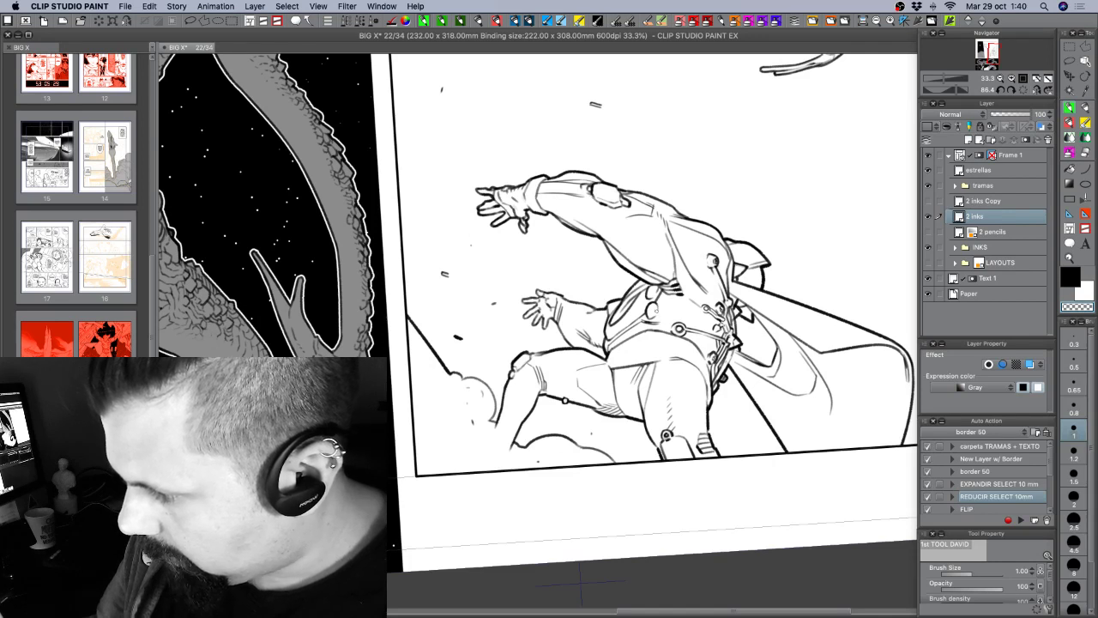
key(c)
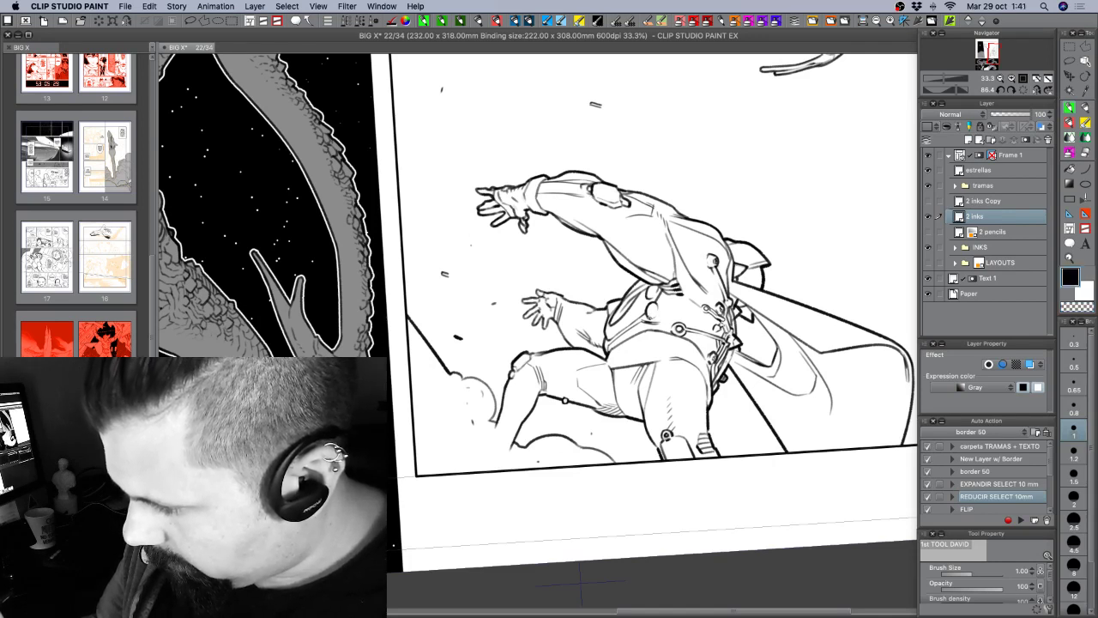
key(c)
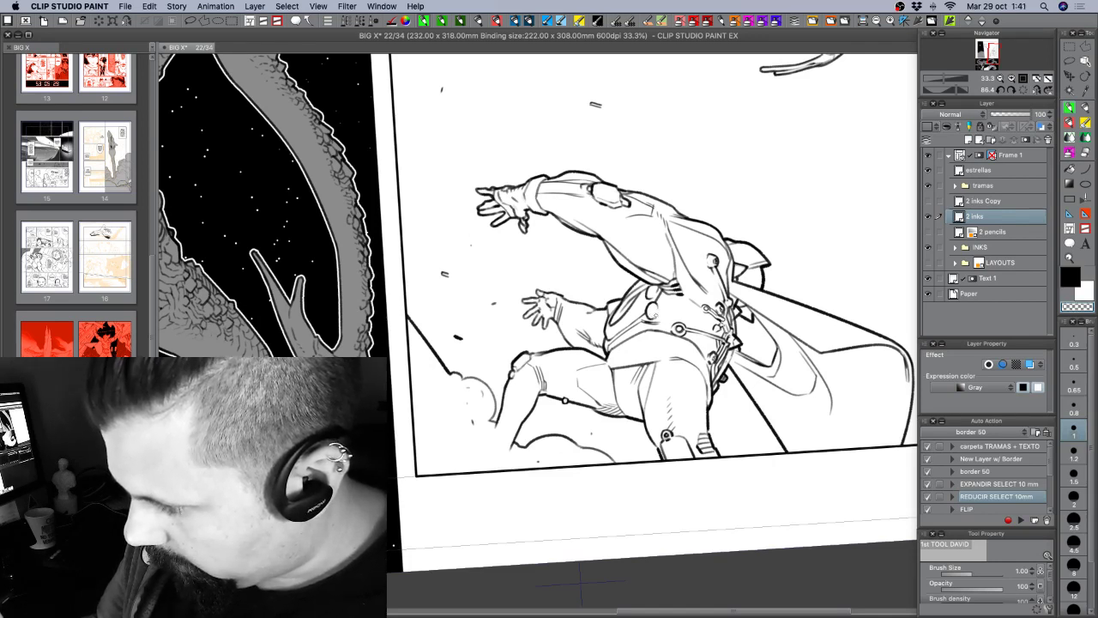
key(c)
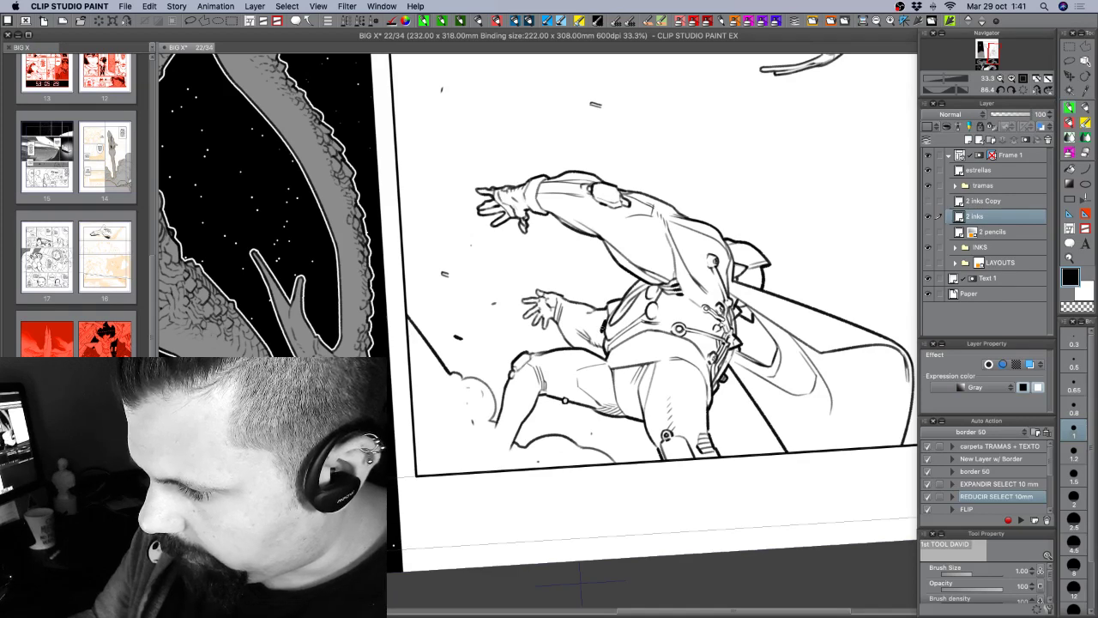
key(c)
key(c)
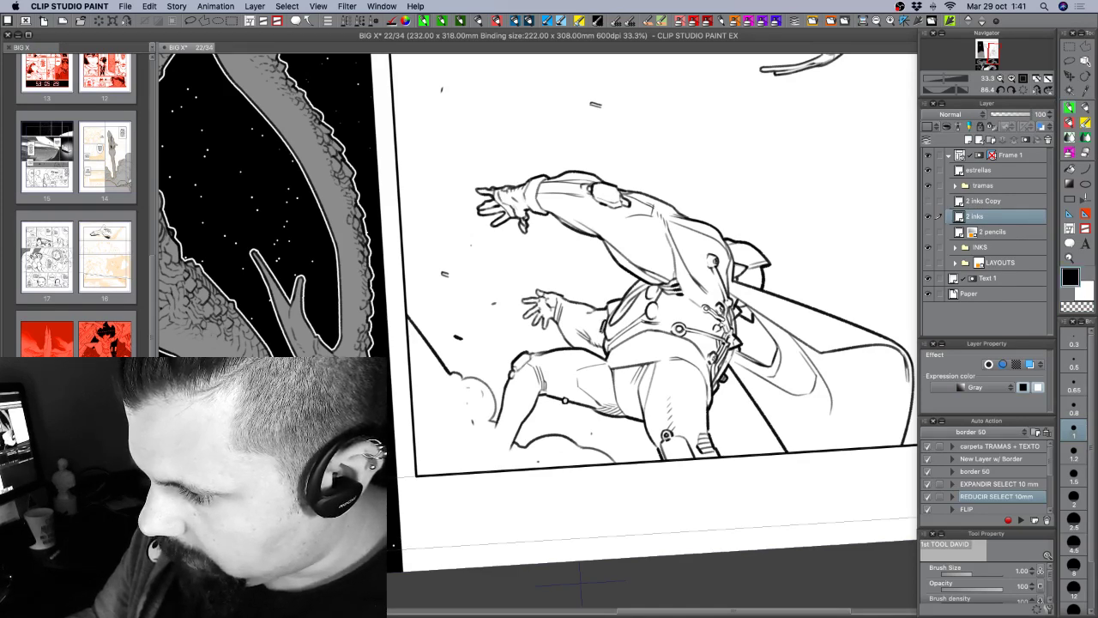
Check the inked figure from a rotated view and save the page.
key(r)
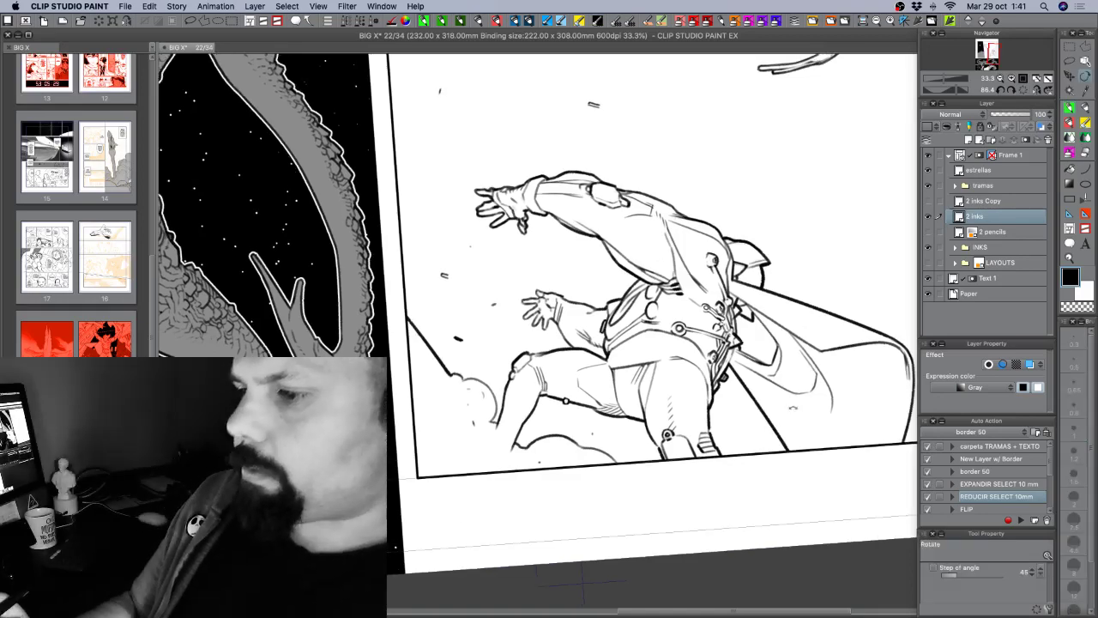
drag(779, 433, 838, 296)
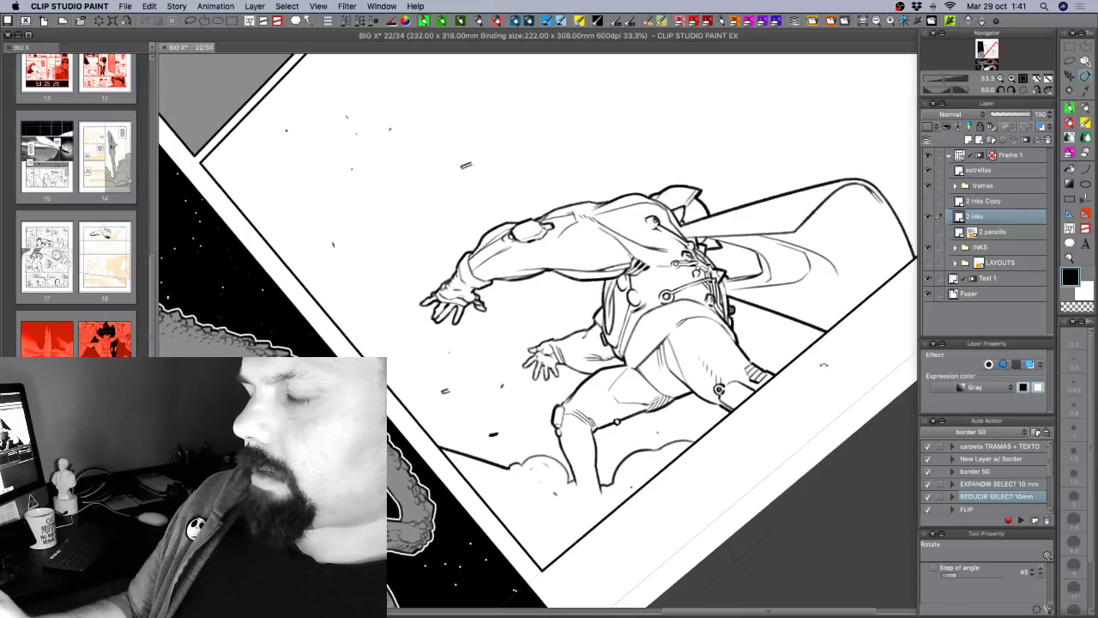
mouse_move(794, 400)
mouse_down()
mouse_move(802, 286)
mouse_move(806, 320)
mouse_up()
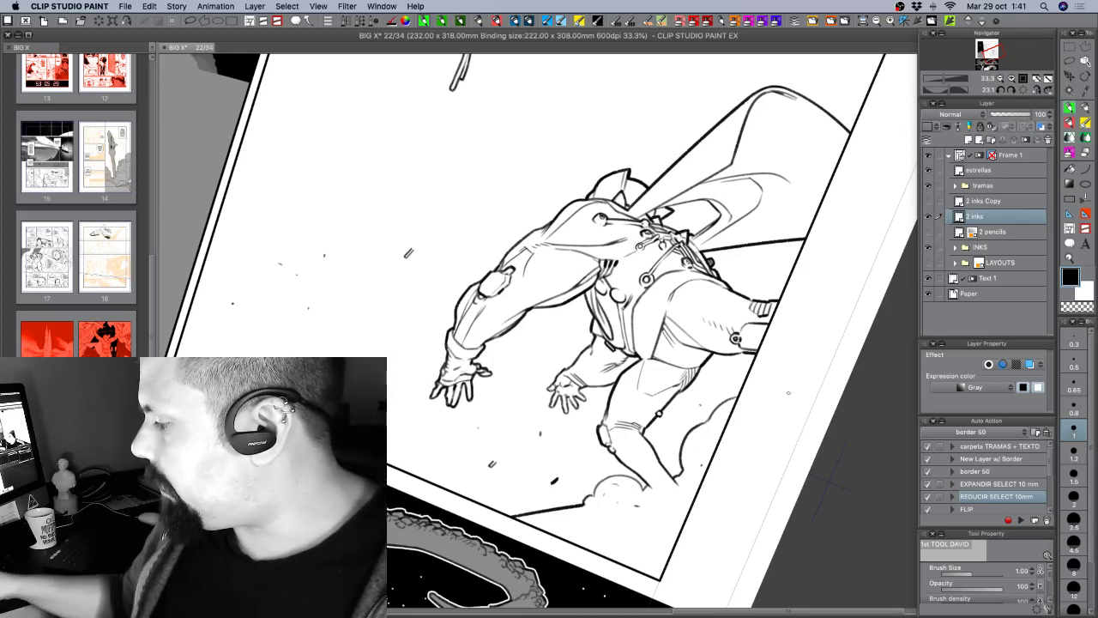
key(super+s)
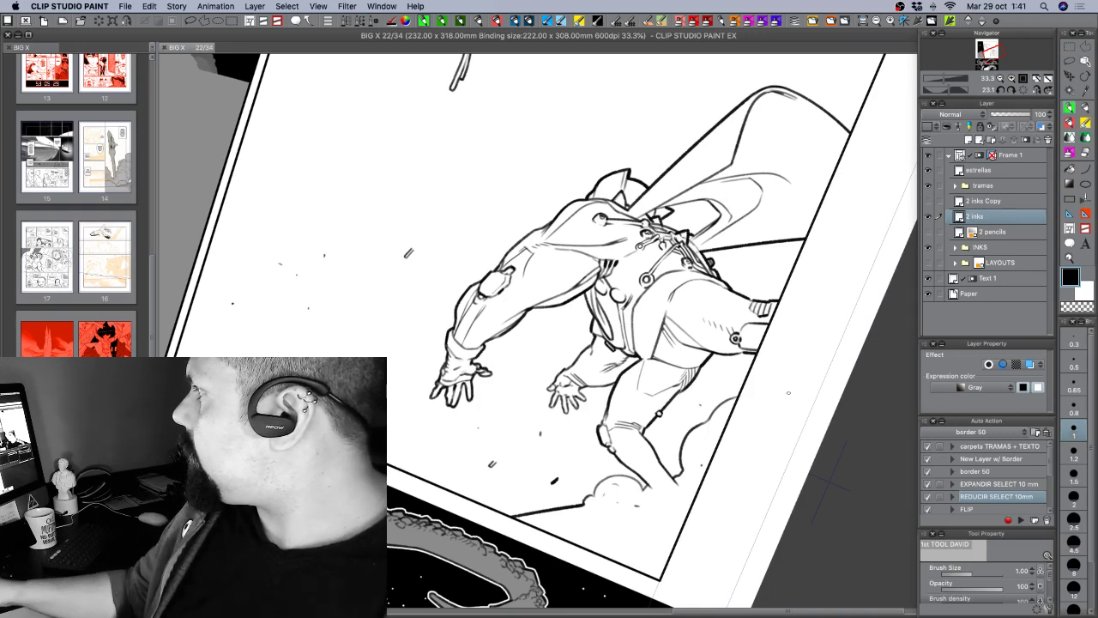
Reset the canvas rotation and touch up the caped figure's inks in the second panel with a 0.65 brush.
click(1022, 91)
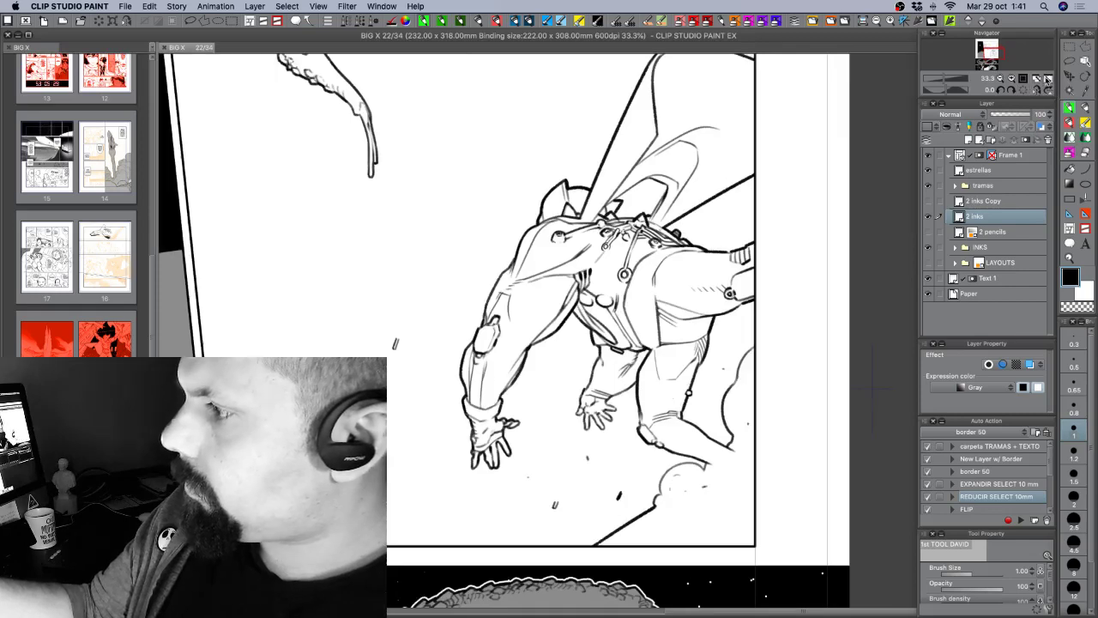
click(1045, 79)
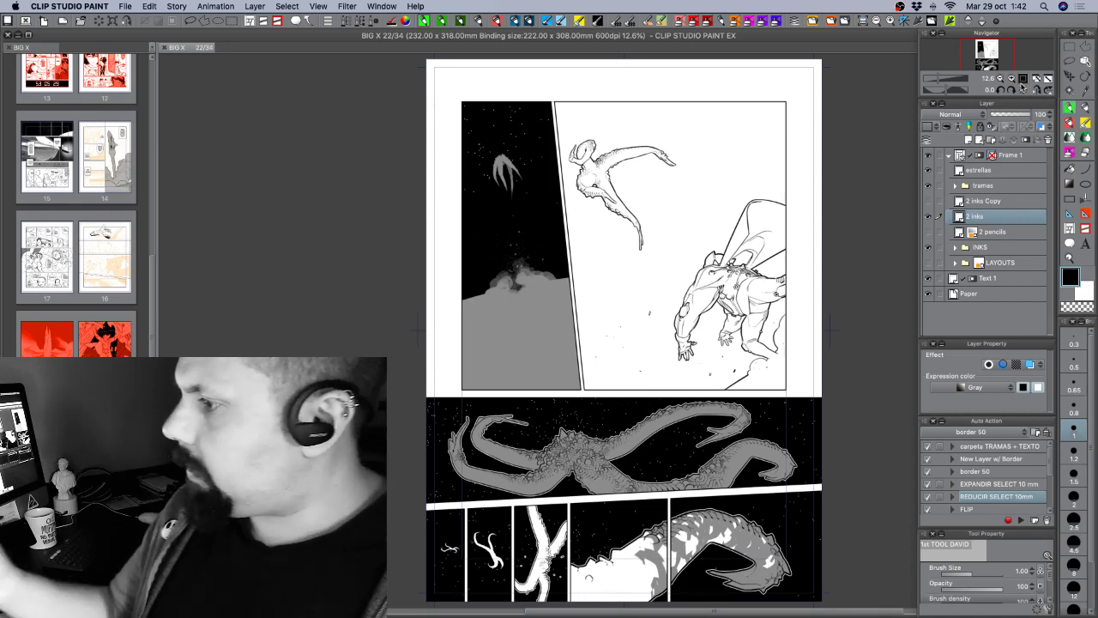
click(1011, 78)
drag(910, 289, 695, 332)
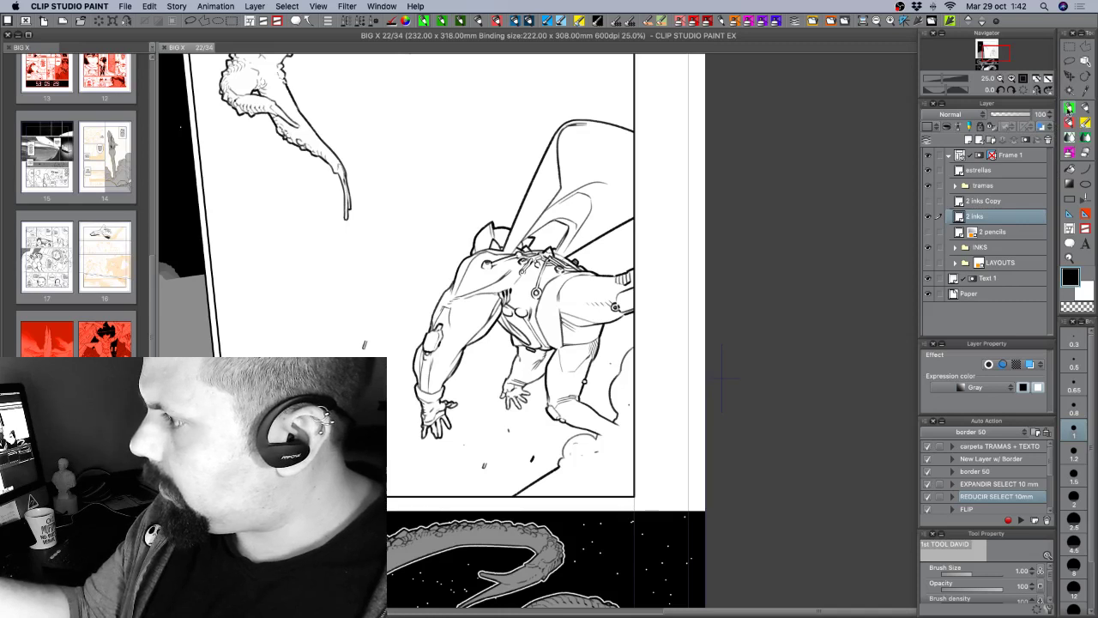
click(1074, 383)
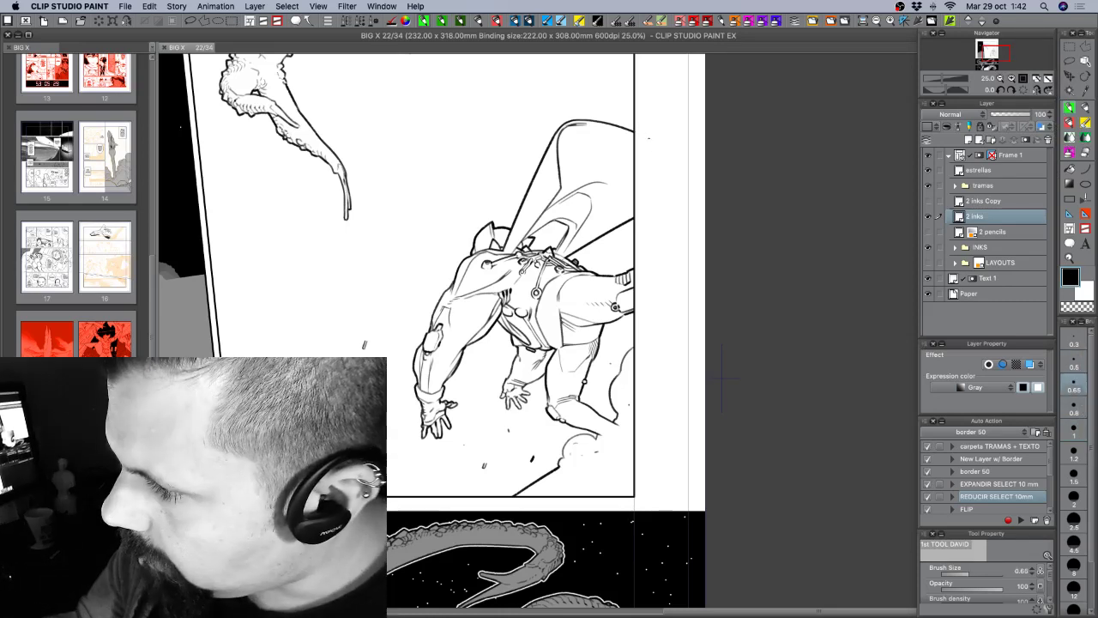
click(638, 216)
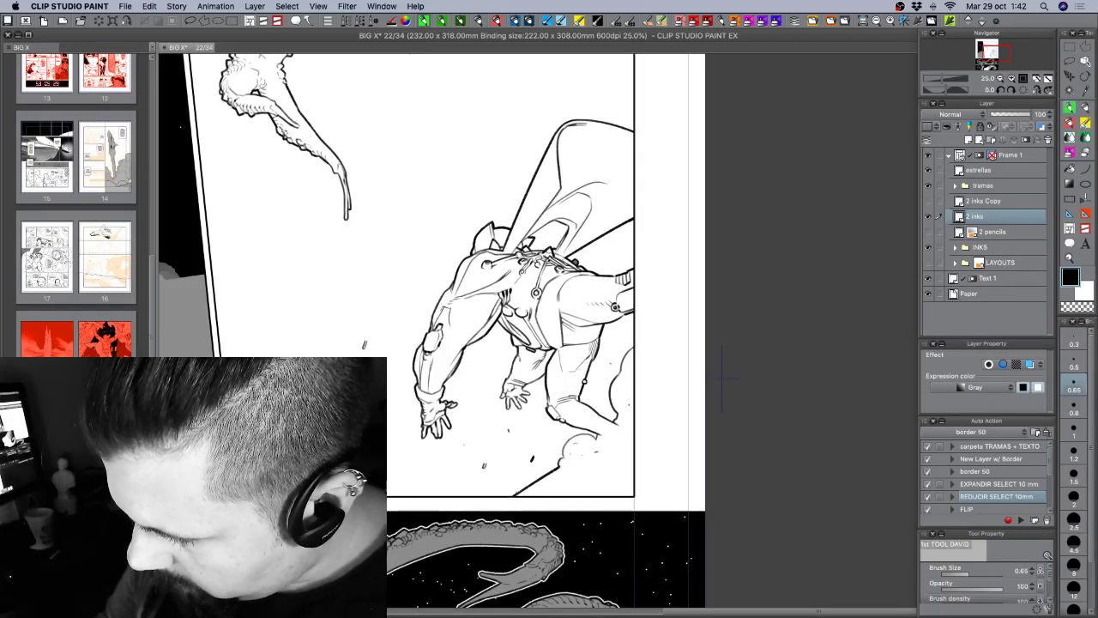
key(c)
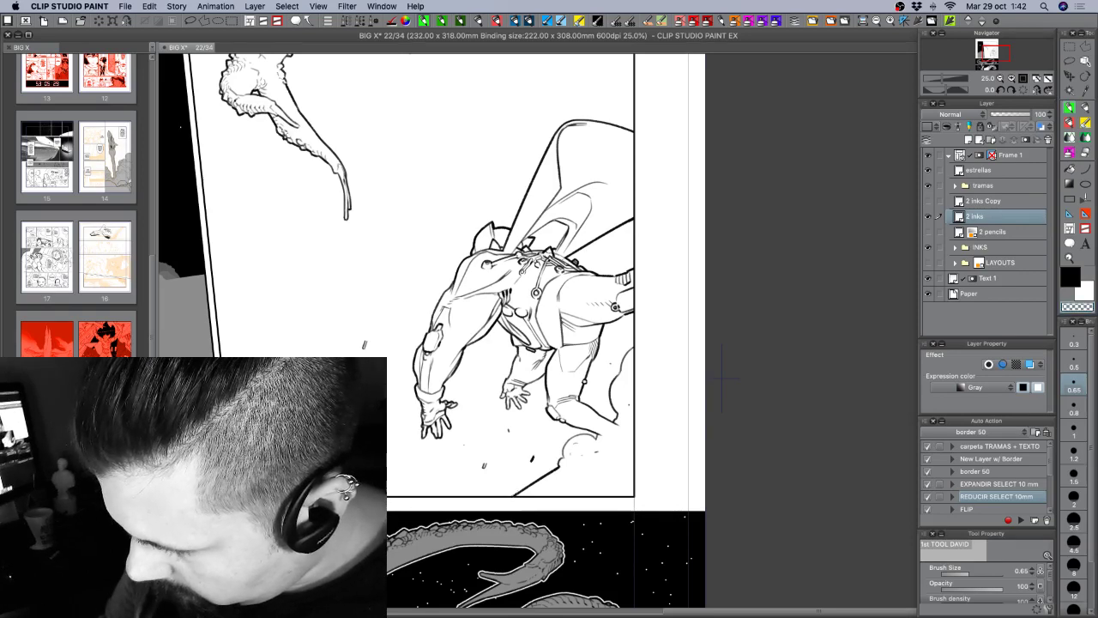
Refine the caped figure's line art with a 1.2 brush, switching from transparent to black.
drag(722, 377, 740, 341)
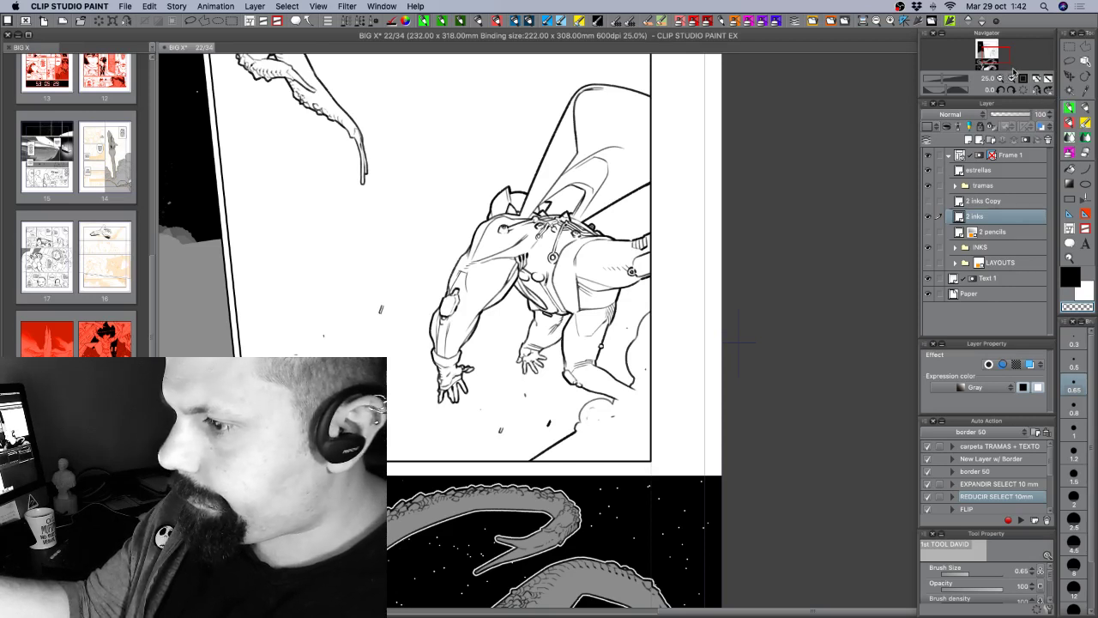
click(1074, 450)
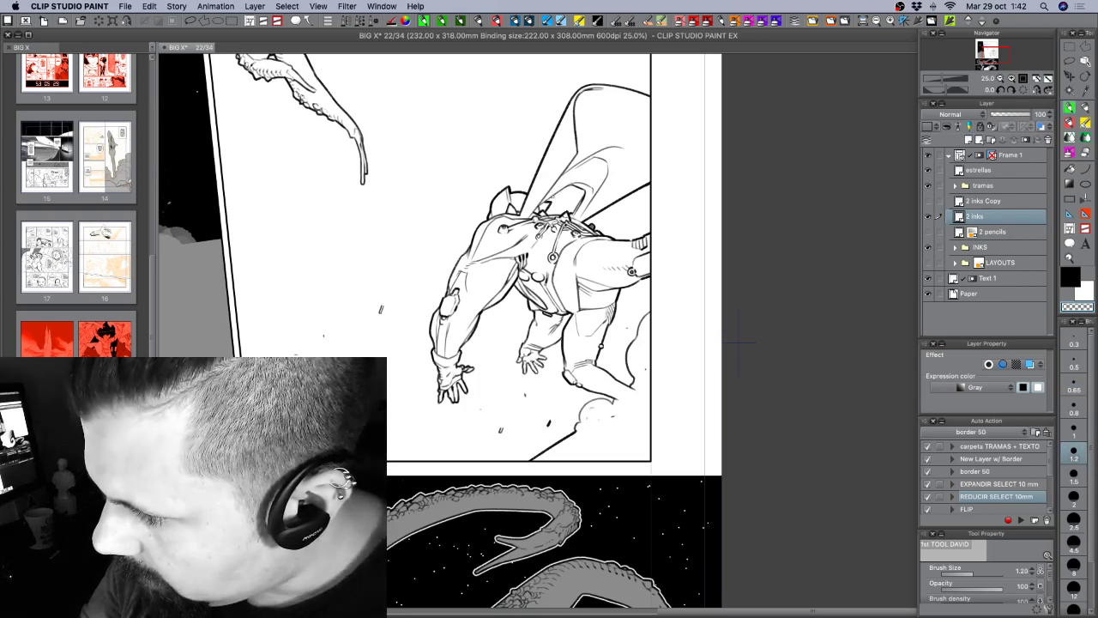
key(c)
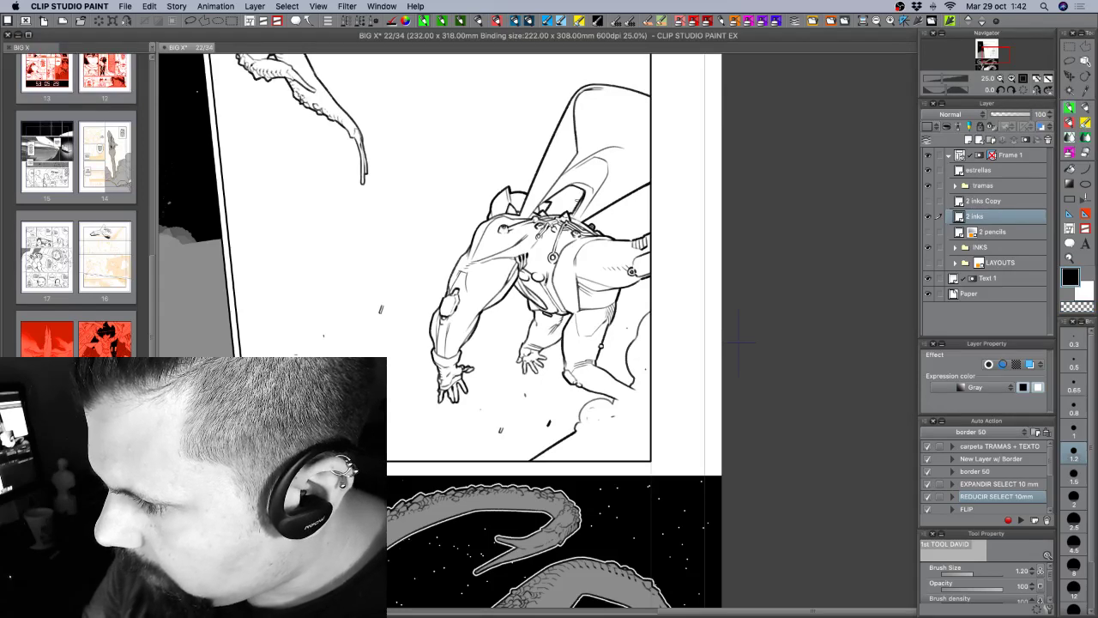
mouse_move(739, 342)
mouse_down()
mouse_move(771, 342)
mouse_move(949, 427)
mouse_up()
Draw three ghost-like figures of decreasing size on a ground line in the second panel's empty area, using brush size 1.
click(1071, 431)
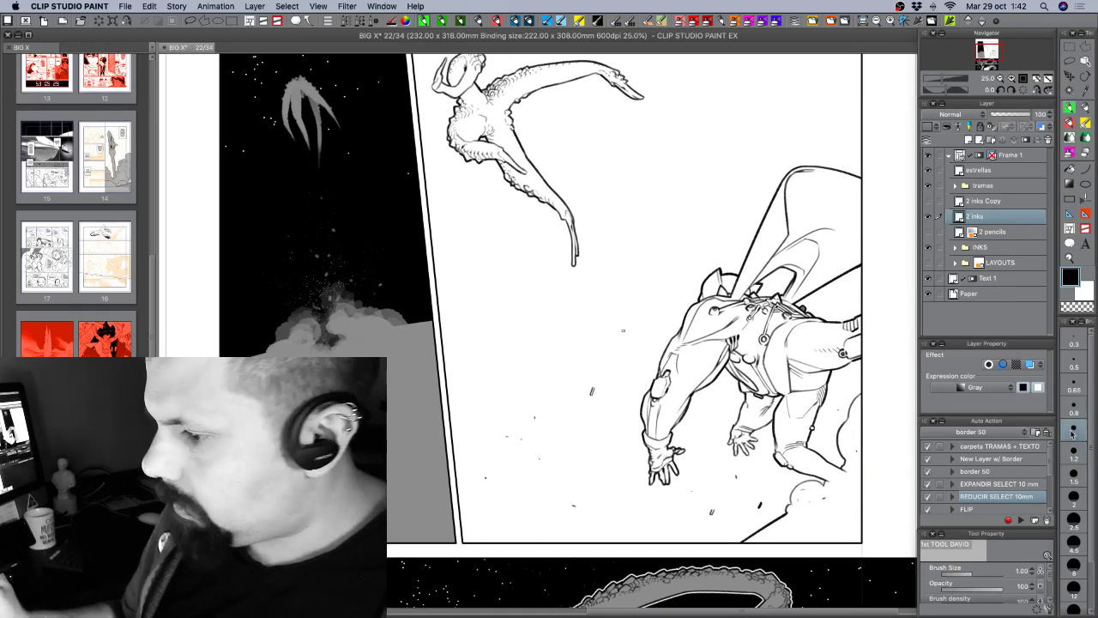
mouse_move(472, 376)
mouse_down()
mouse_move(476, 342)
mouse_move(496, 328)
mouse_up()
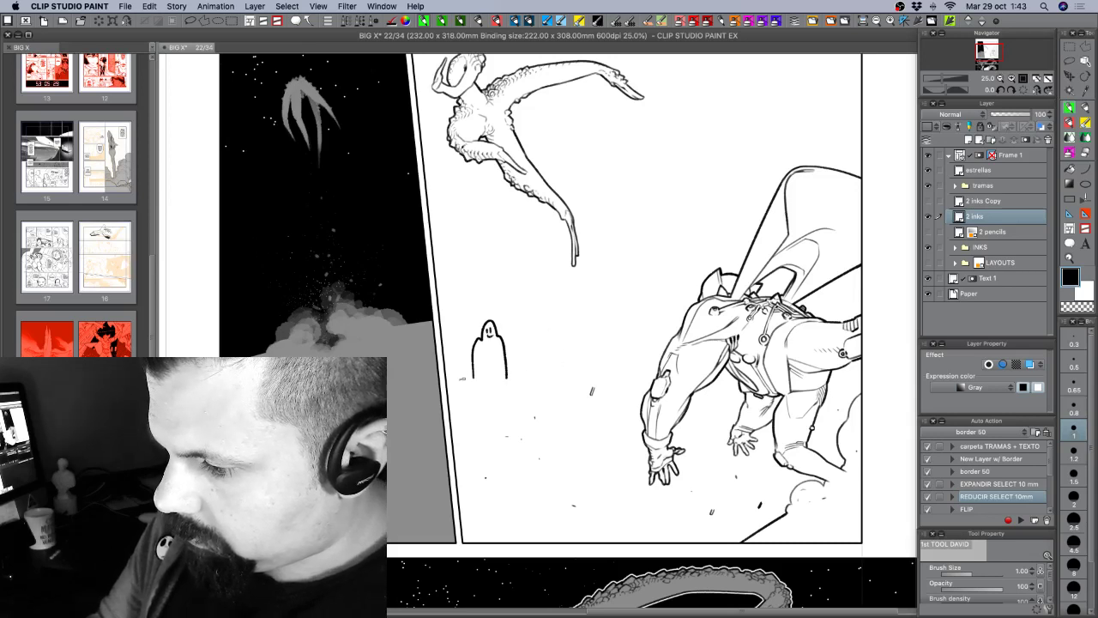
drag(460, 378, 624, 372)
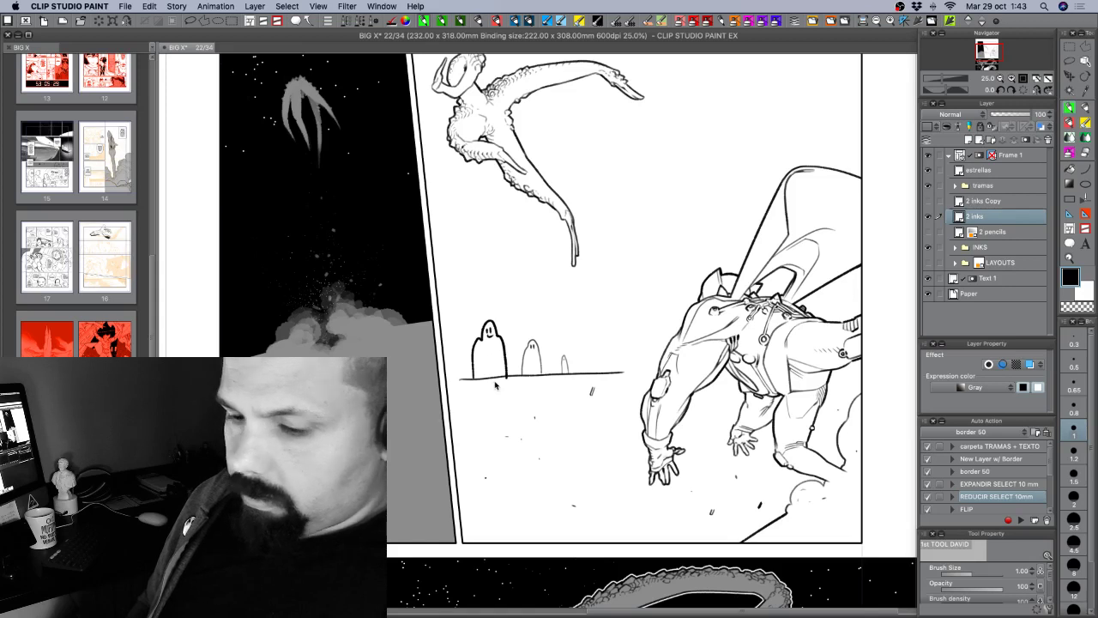
Cut the ghost figures onto a separate hidden layer, reselect the 2 inks layer and save the page.
key(m)
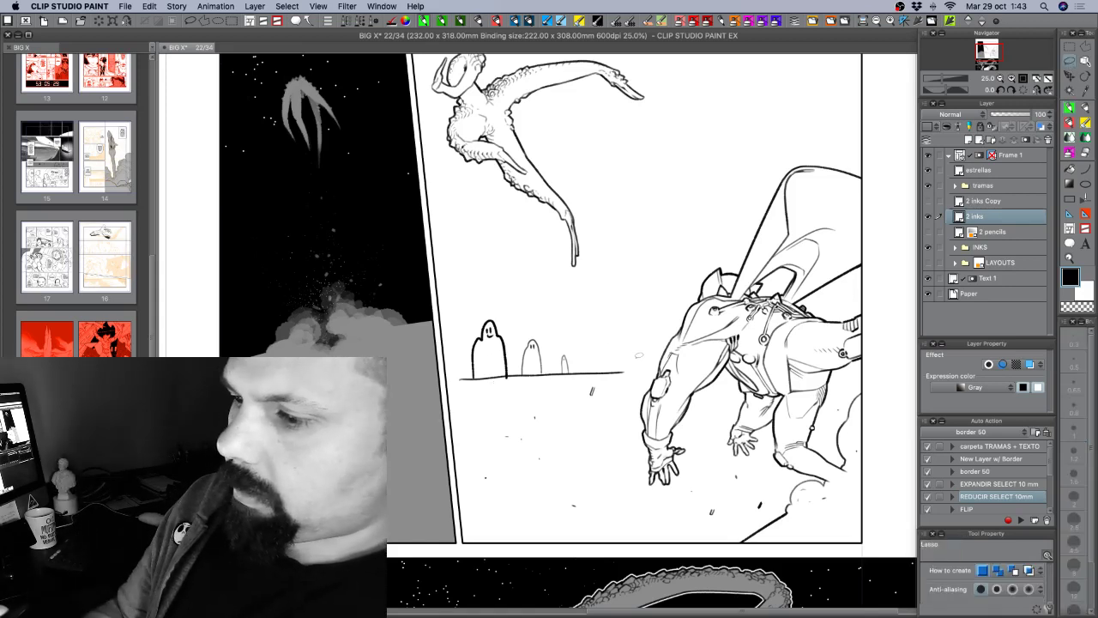
mouse_move(638, 354)
mouse_down()
mouse_move(511, 295)
mouse_move(445, 339)
mouse_move(477, 391)
mouse_move(636, 359)
mouse_up()
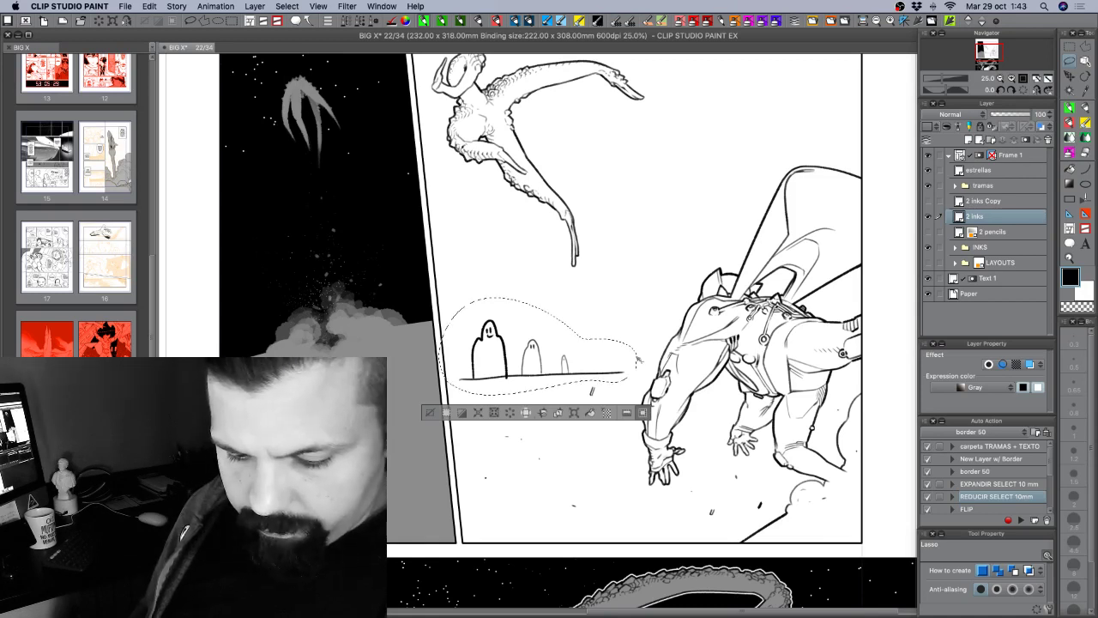
key(Delete)
key(super+d)
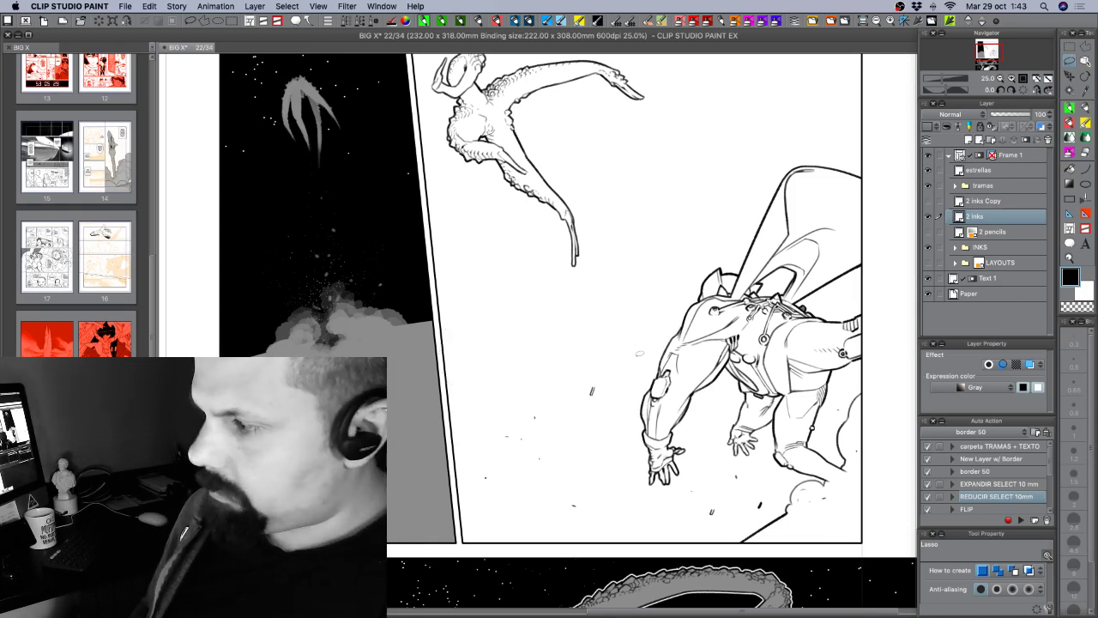
key(super+v)
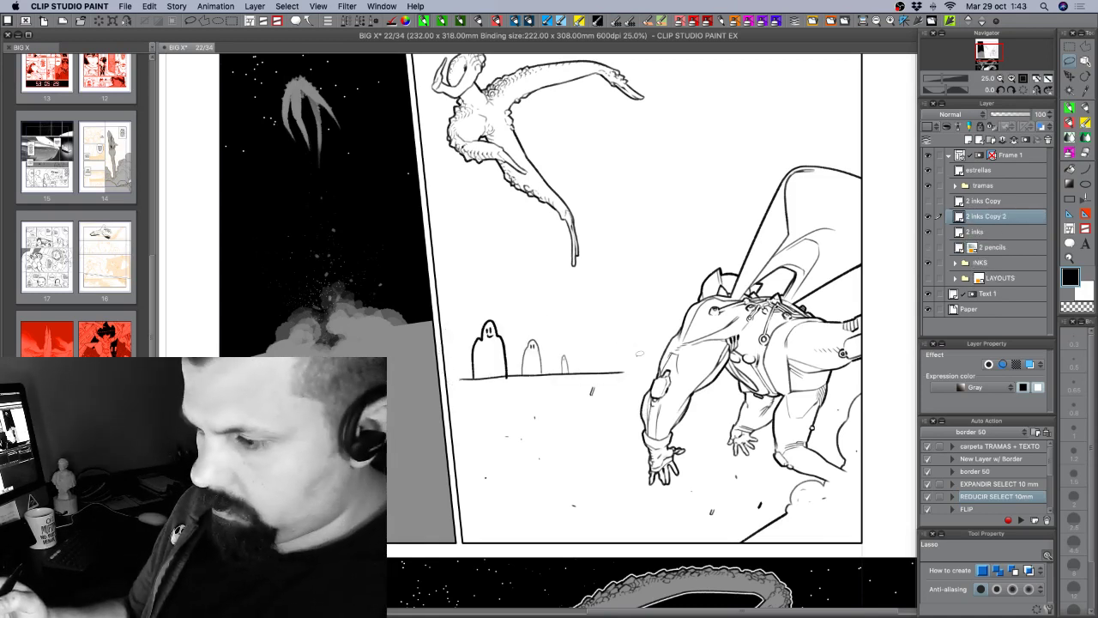
click(928, 216)
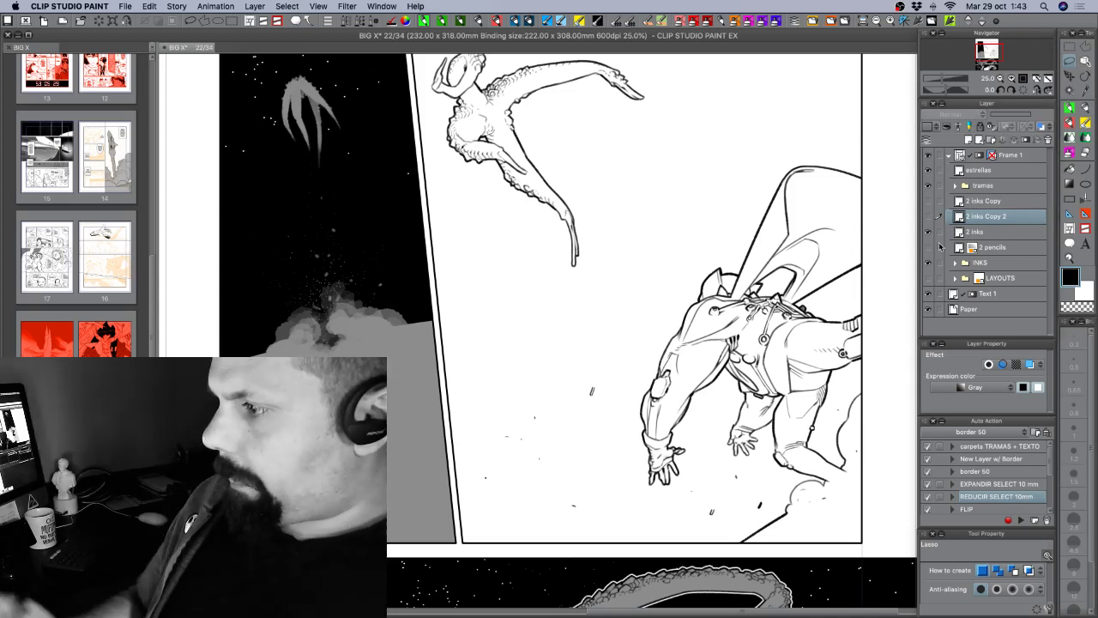
click(978, 232)
key(super+s)
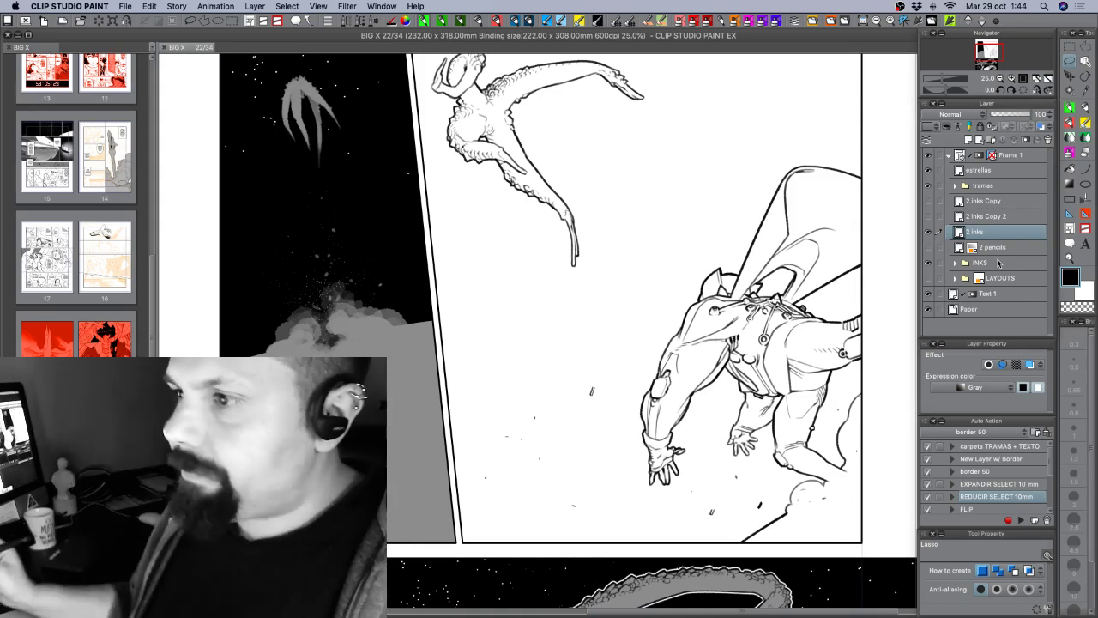
Lasso loosely around the tentacled creature and the caped figure in the second panel.
click(1000, 78)
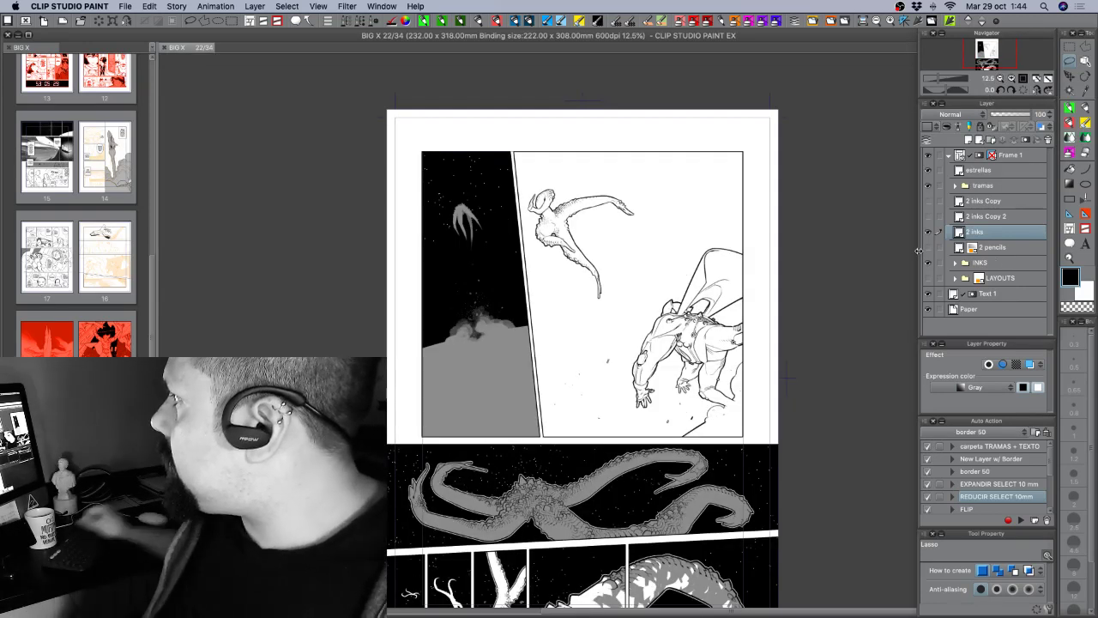
key(Tab)
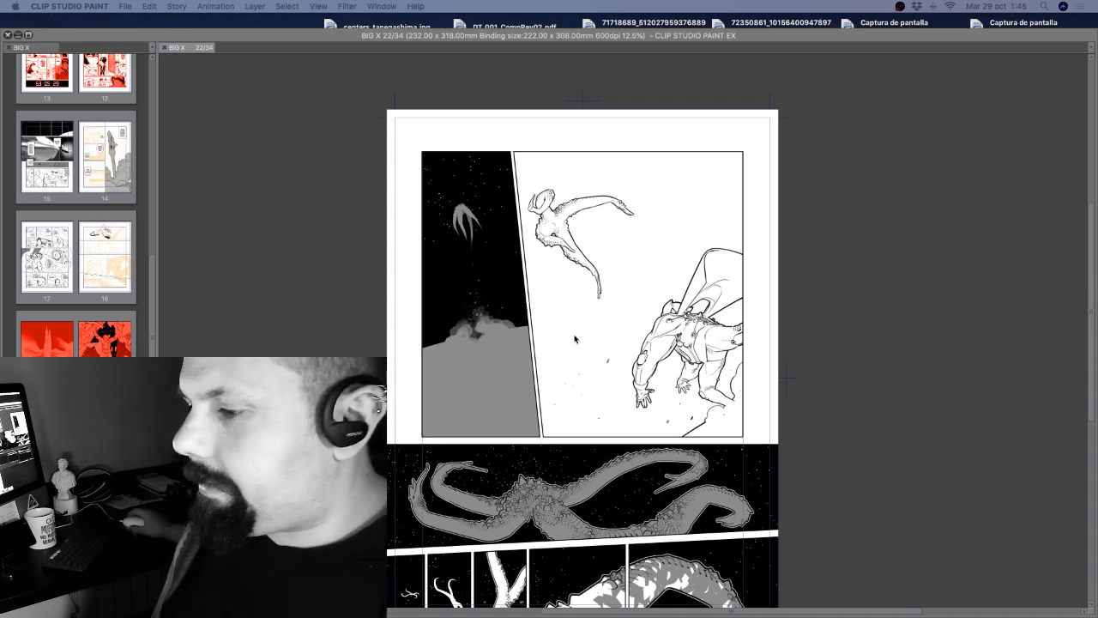
key(Tab)
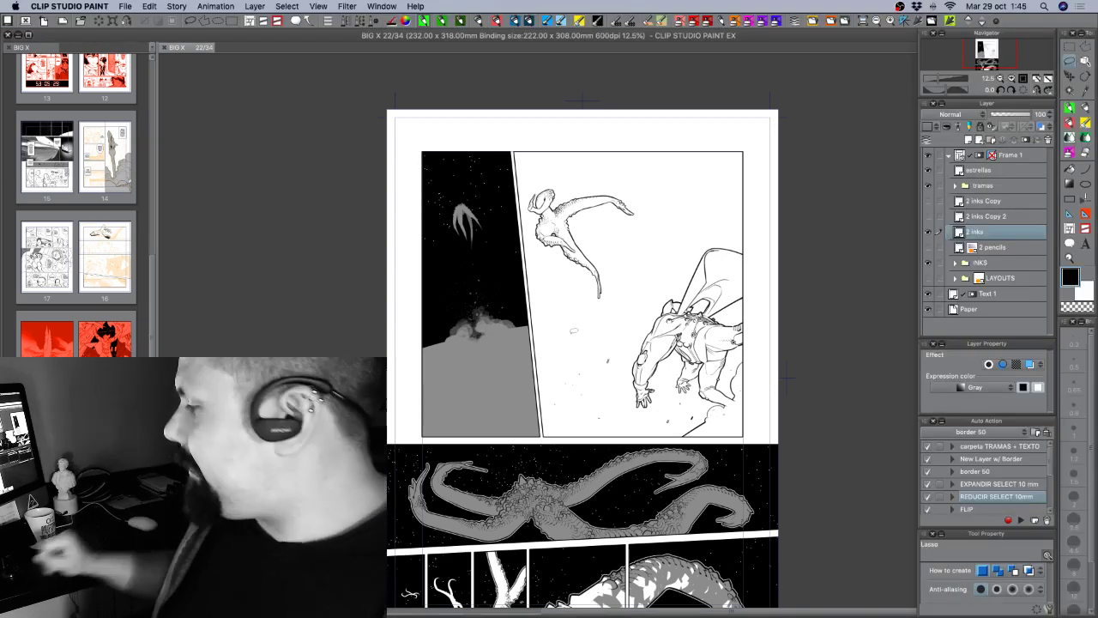
mouse_move(655, 246)
mouse_down()
mouse_move(608, 152)
mouse_move(525, 184)
mouse_move(534, 273)
mouse_move(625, 290)
mouse_move(614, 335)
mouse_move(627, 422)
mouse_move(657, 435)
mouse_move(750, 438)
mouse_move(776, 283)
mouse_move(745, 182)
mouse_up()
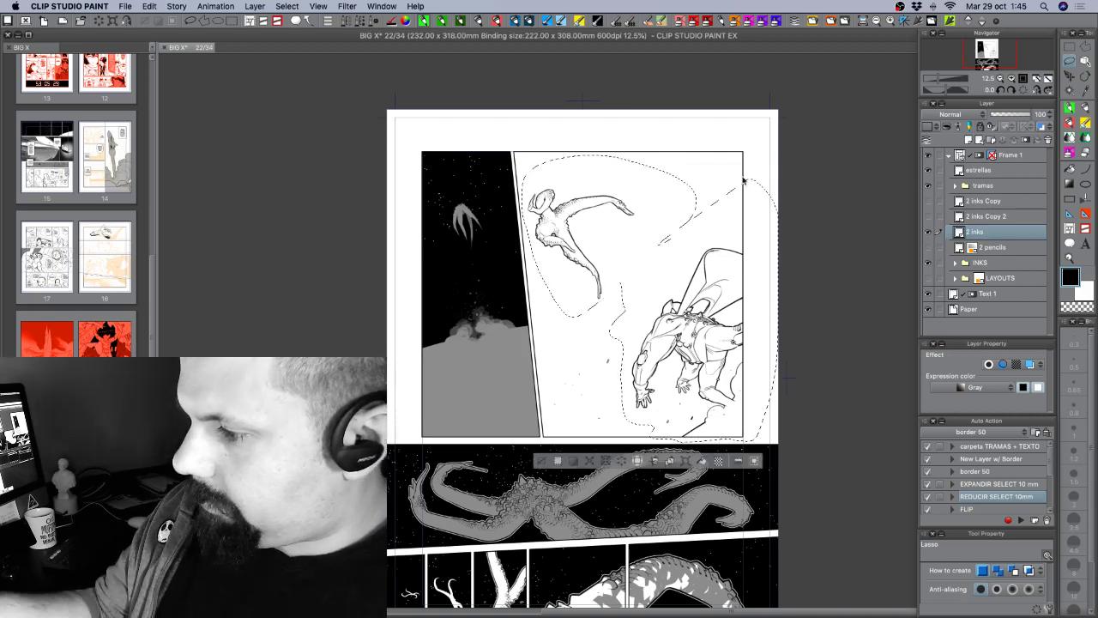
Try to subtract the empty background from the selection with Auto select on the 2 inks layer, and undo it.
key(w)
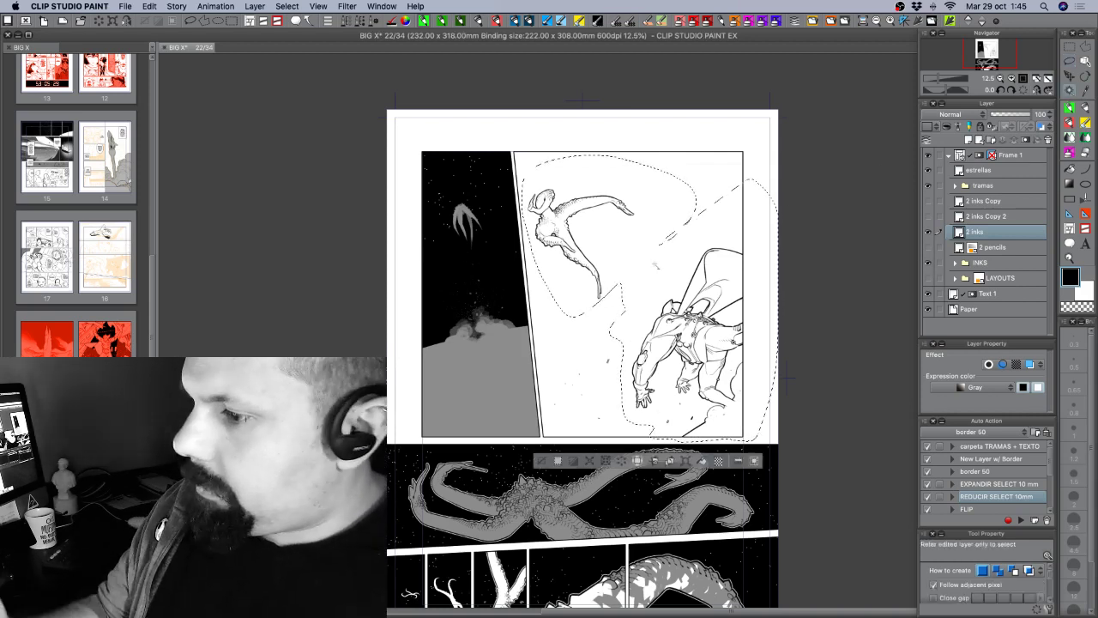
alt+click(658, 266)
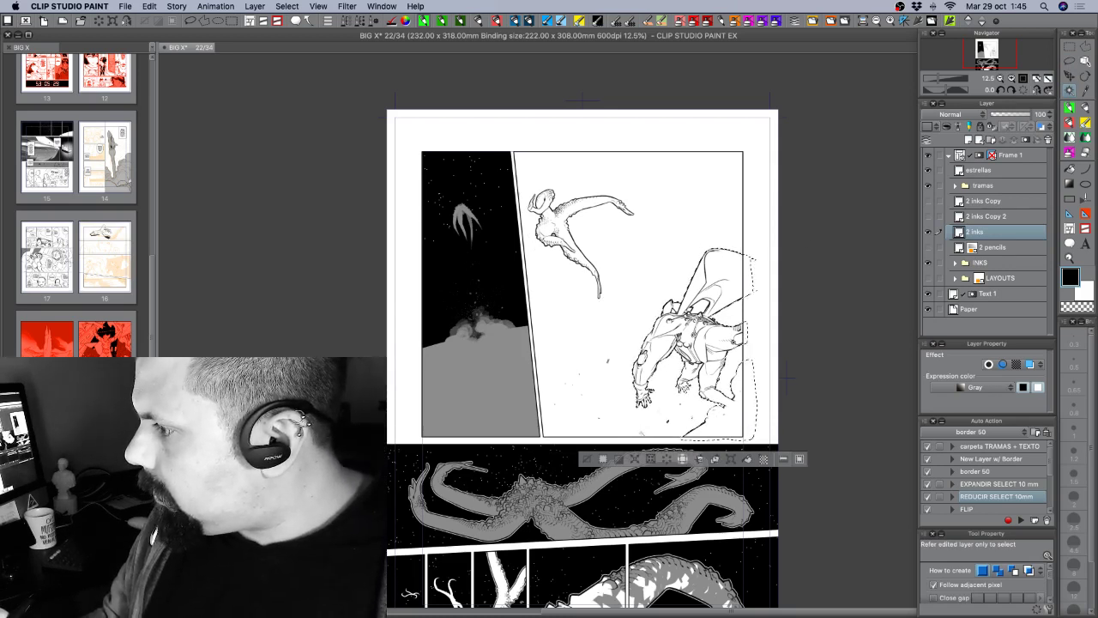
key(super+z)
Move the 2 inks layer into the INKS folder and merge it down into 2 inks pulpo.
click(955, 263)
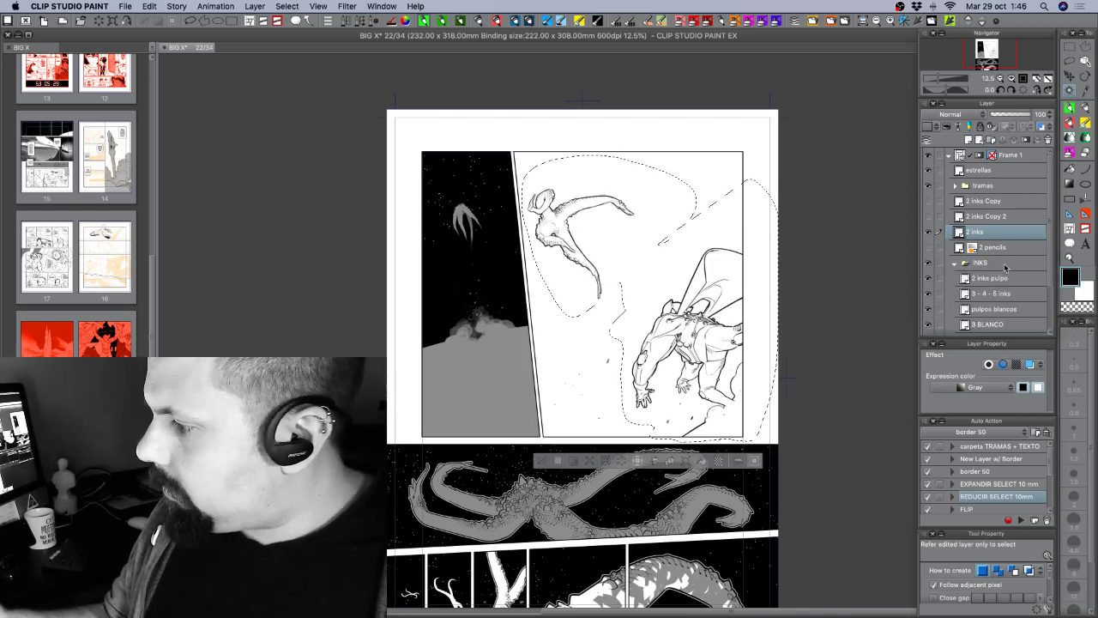
drag(987, 232, 998, 276)
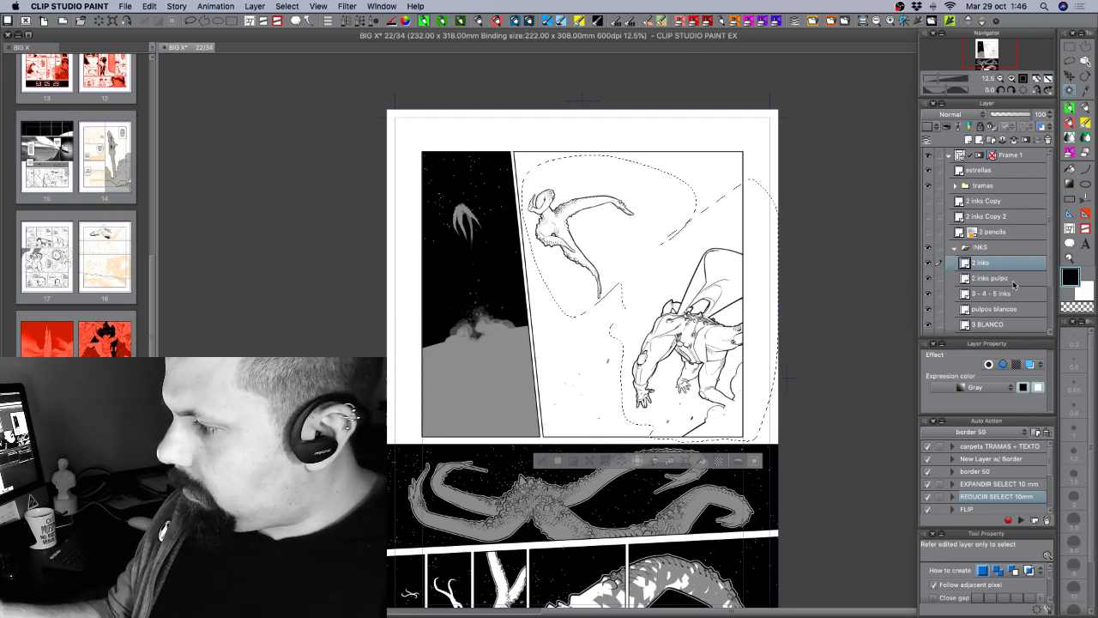
key(super+e)
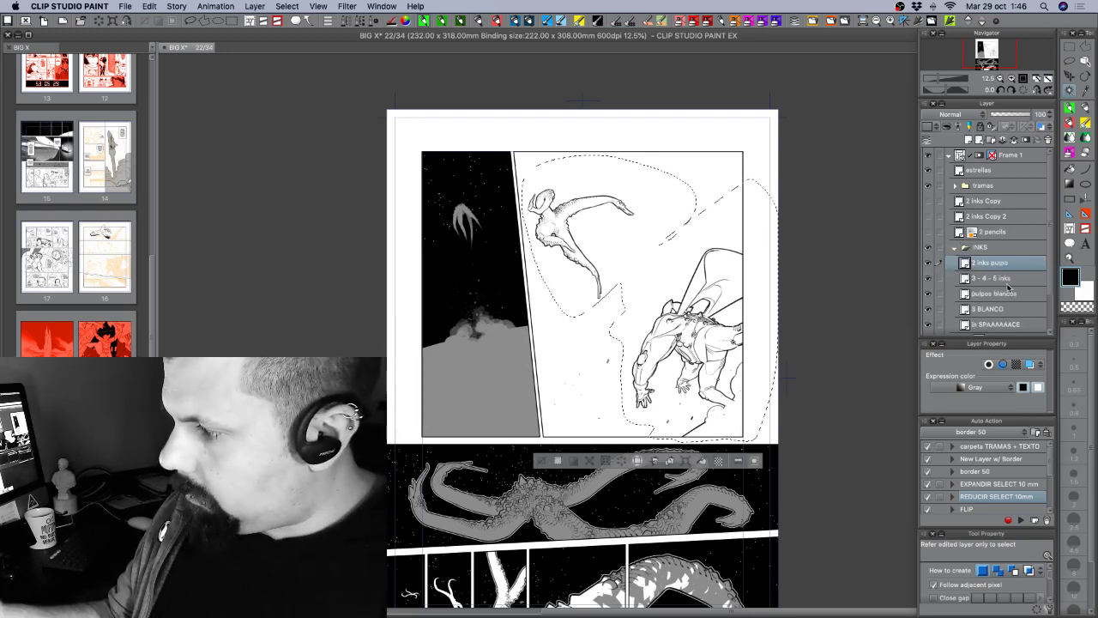
Rename the merged layer 2 inks and save the page.
double_click(995, 262)
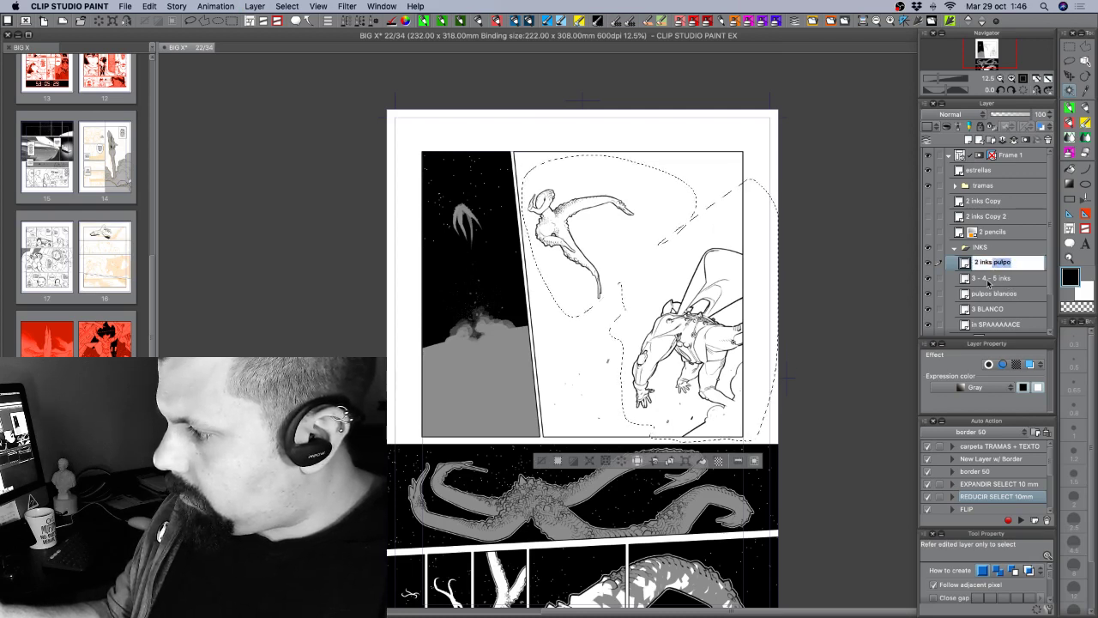
key(BackSpace)
key(Return)
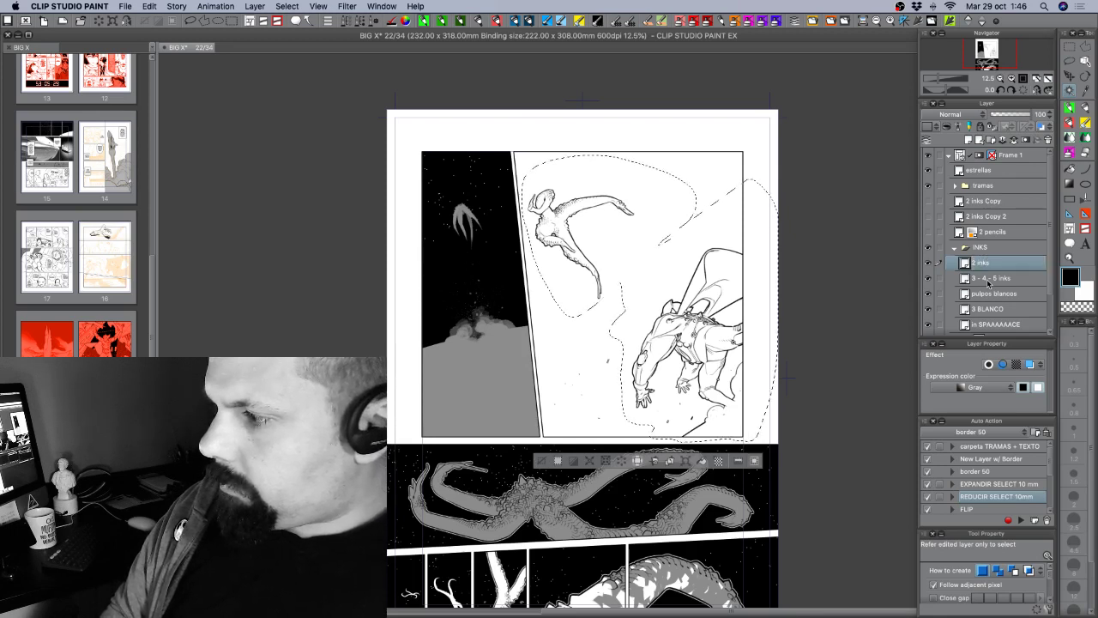
key(super+s)
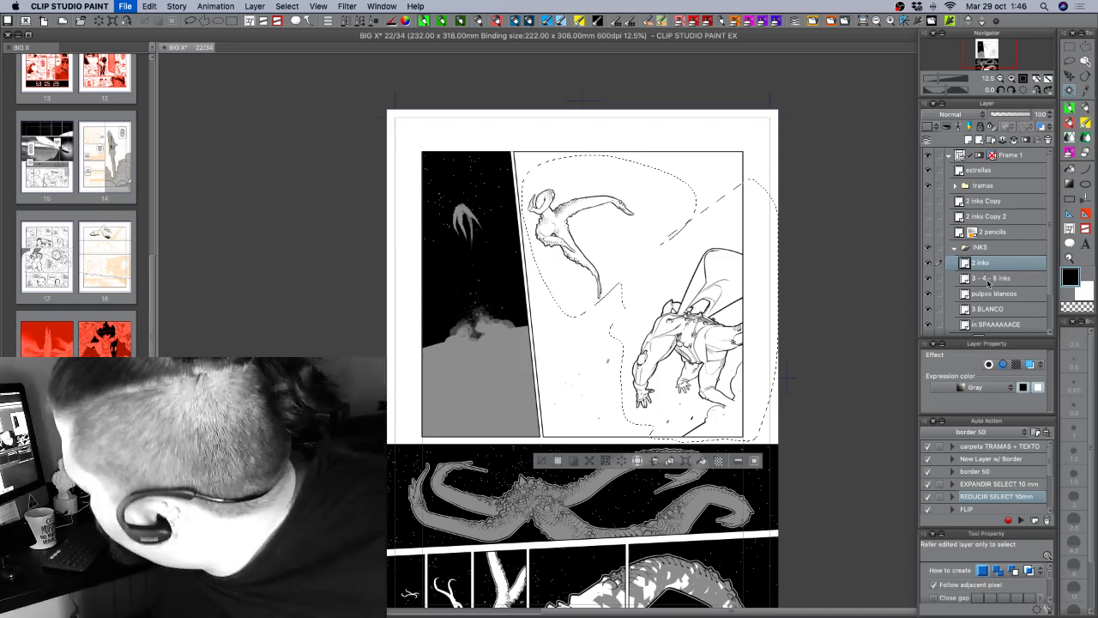
key(super+s)
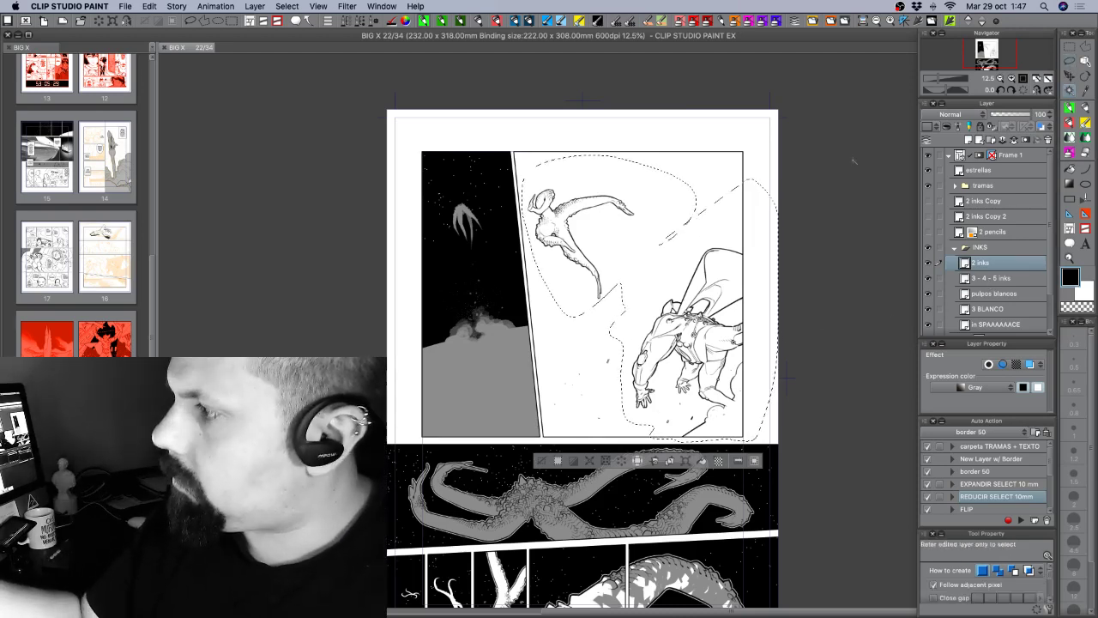
Subtract the empty background from the selection around both figures, inspect the creature's outline up close and switch to the Lasso tool.
alt+click(768, 397)
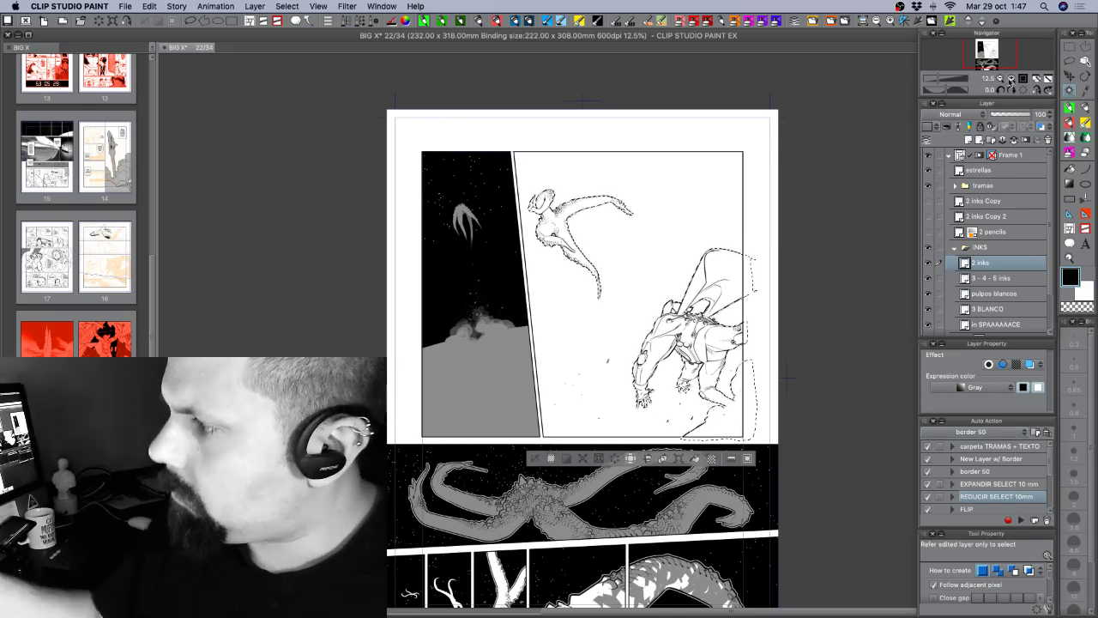
click(1011, 78)
click(1011, 78)
mouse_move(524, 121)
mouse_down()
mouse_move(557, 230)
mouse_move(641, 378)
mouse_up()
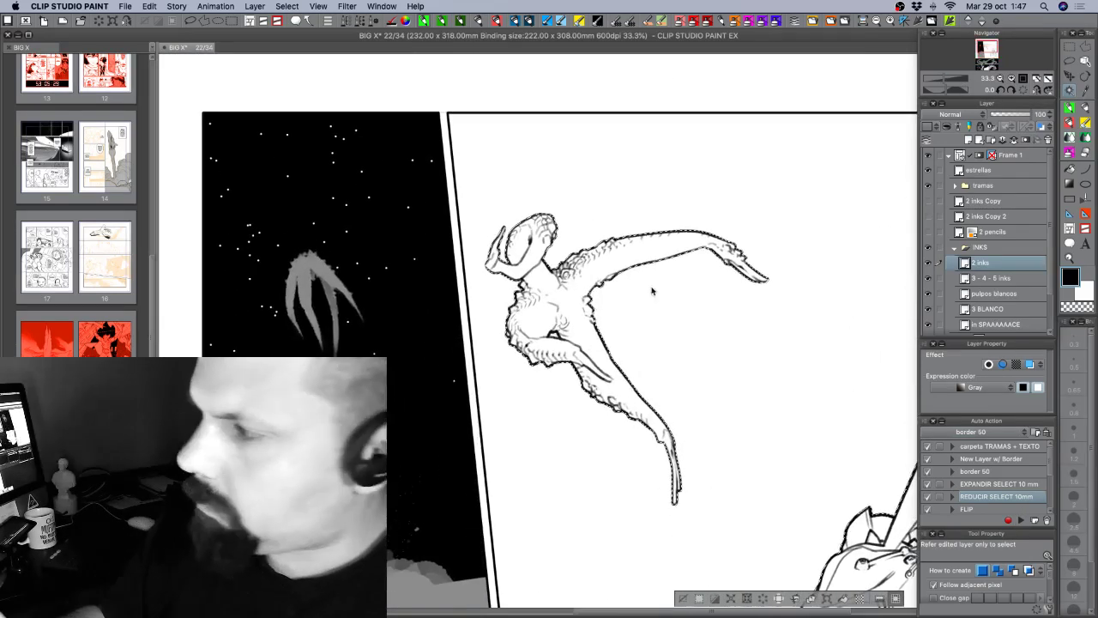
click(1067, 62)
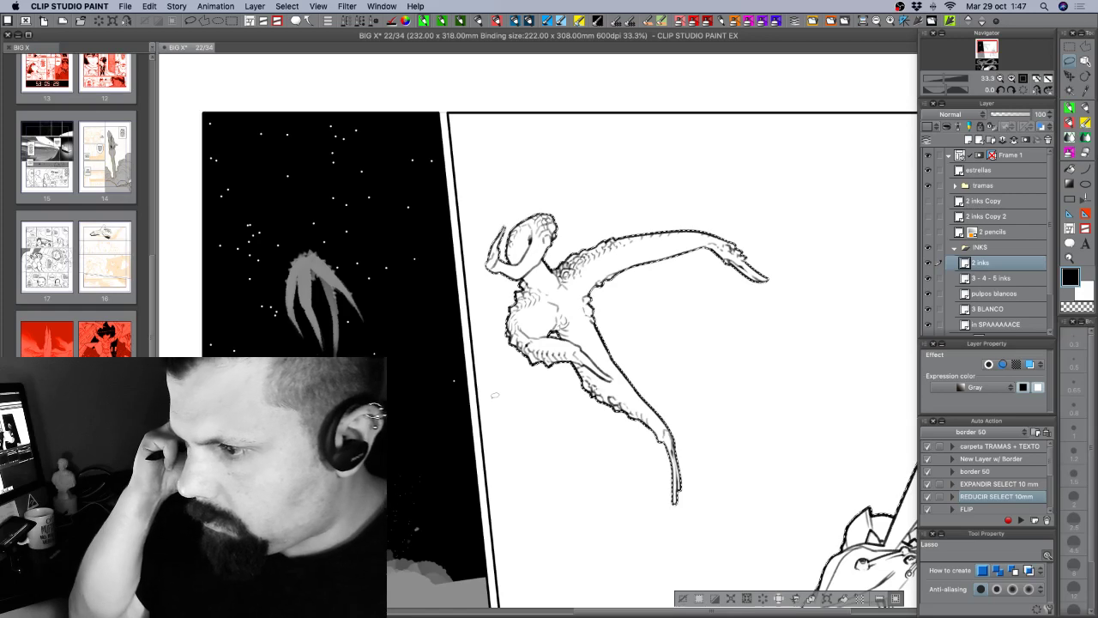
key(super+minus)
key(super+minus)
key(super+minus)
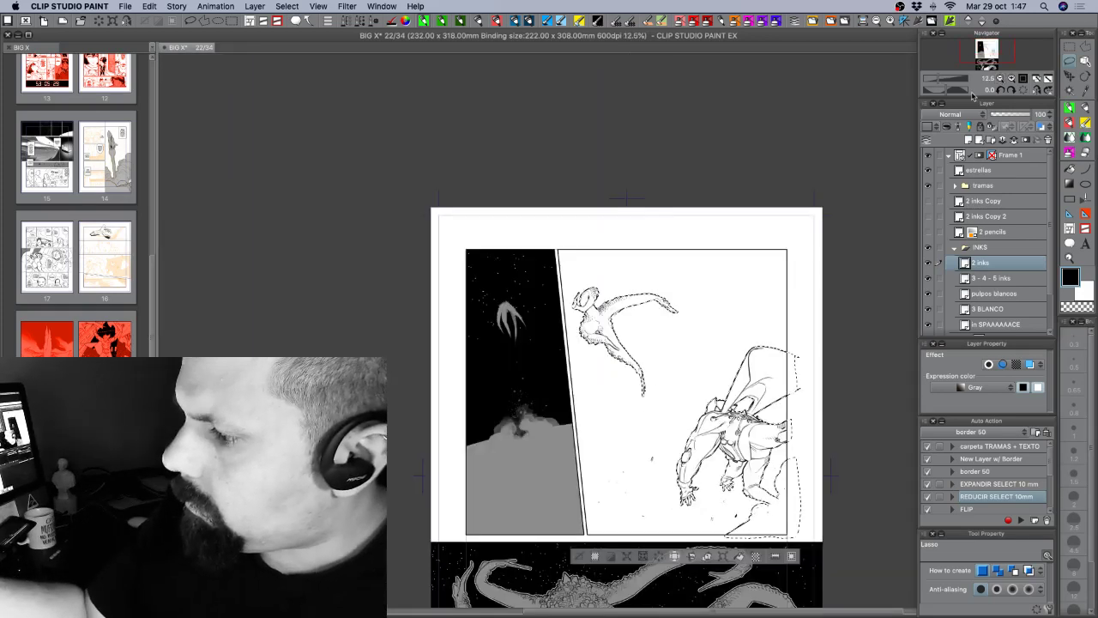
Compare the second panel's inks with the underlying sketch by showing the LAYOUTS folder and hiding it again.
drag(495, 395, 452, 359)
drag(828, 518, 787, 475)
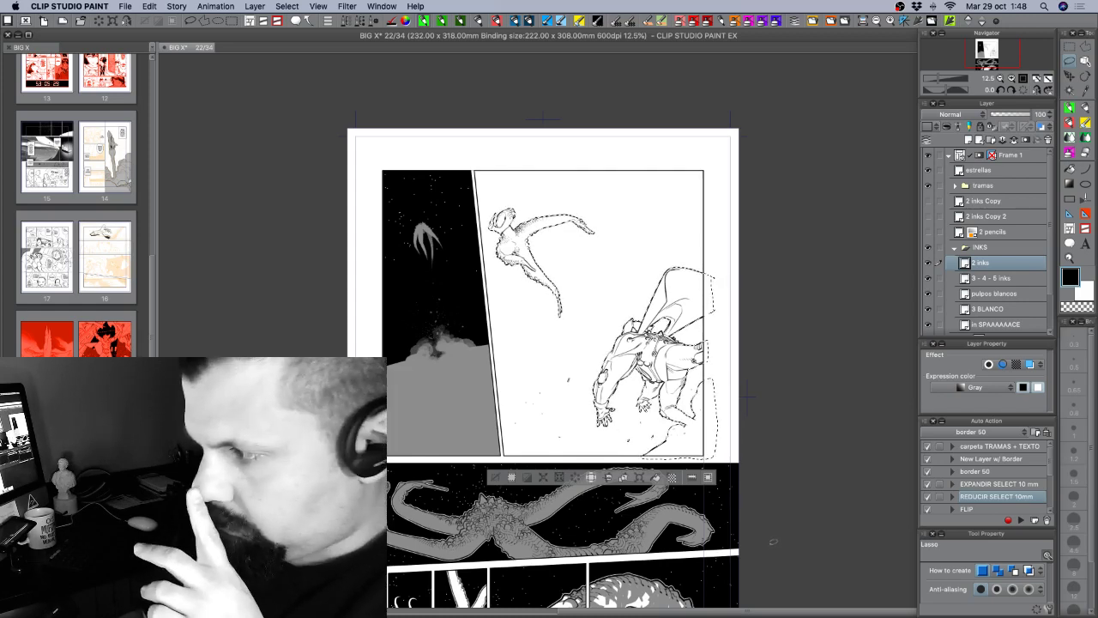
click(965, 185)
click(956, 185)
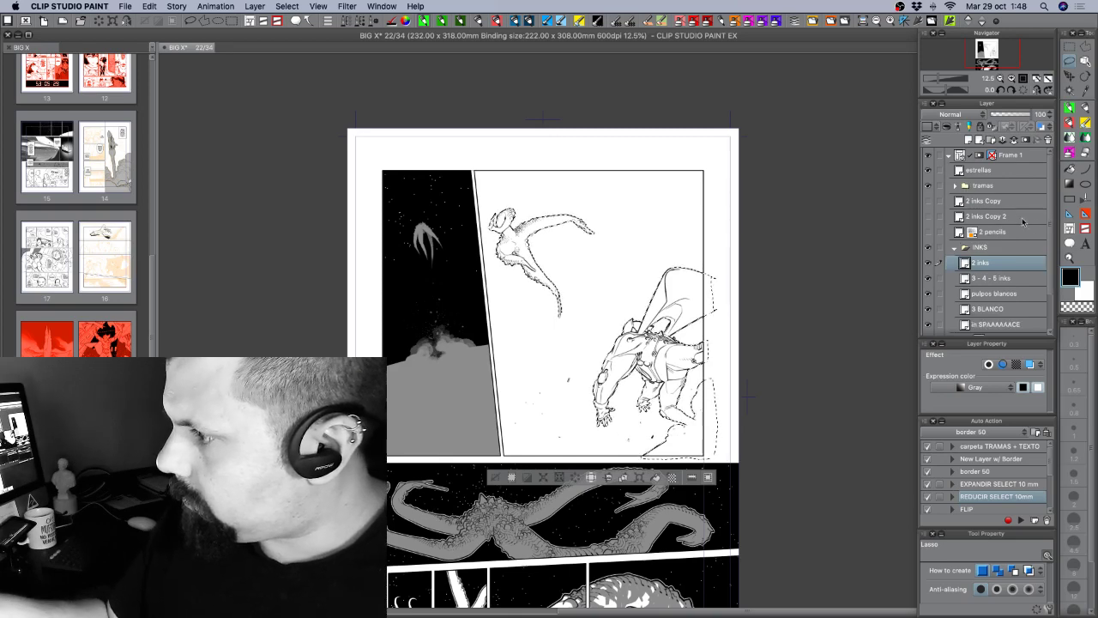
scroll(1050, 227, down, 3)
click(928, 296)
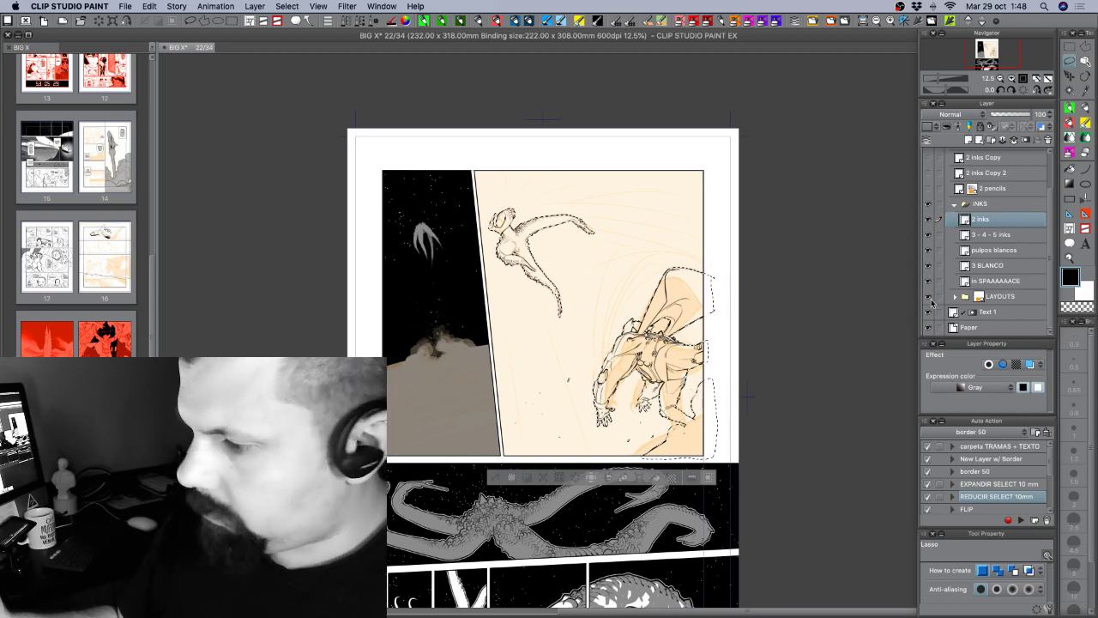
click(928, 297)
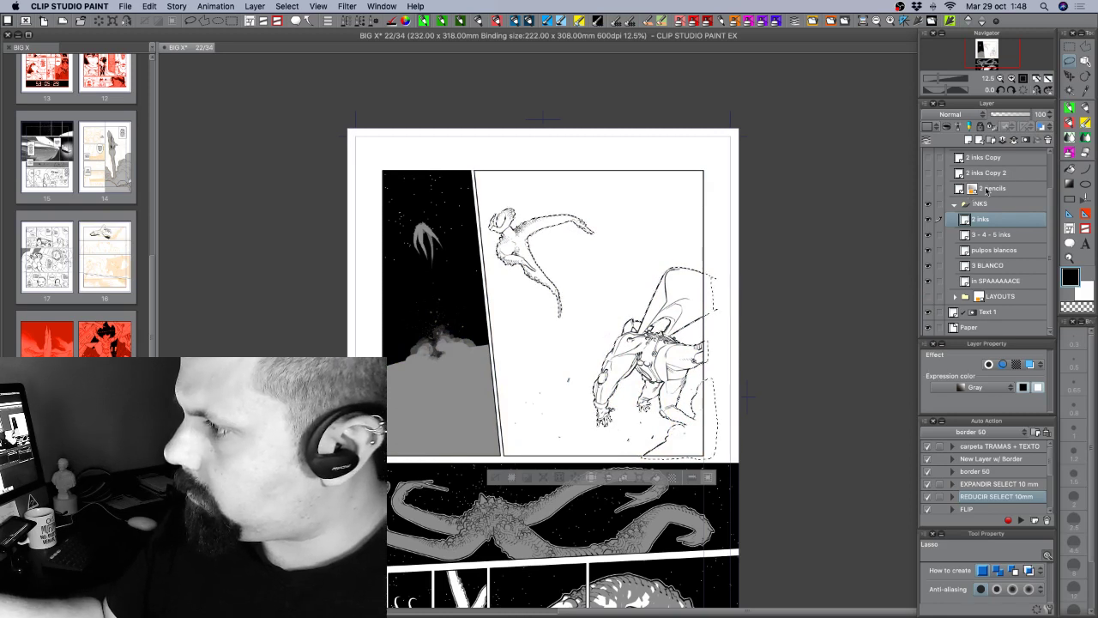
scroll(1041, 192, up, 3)
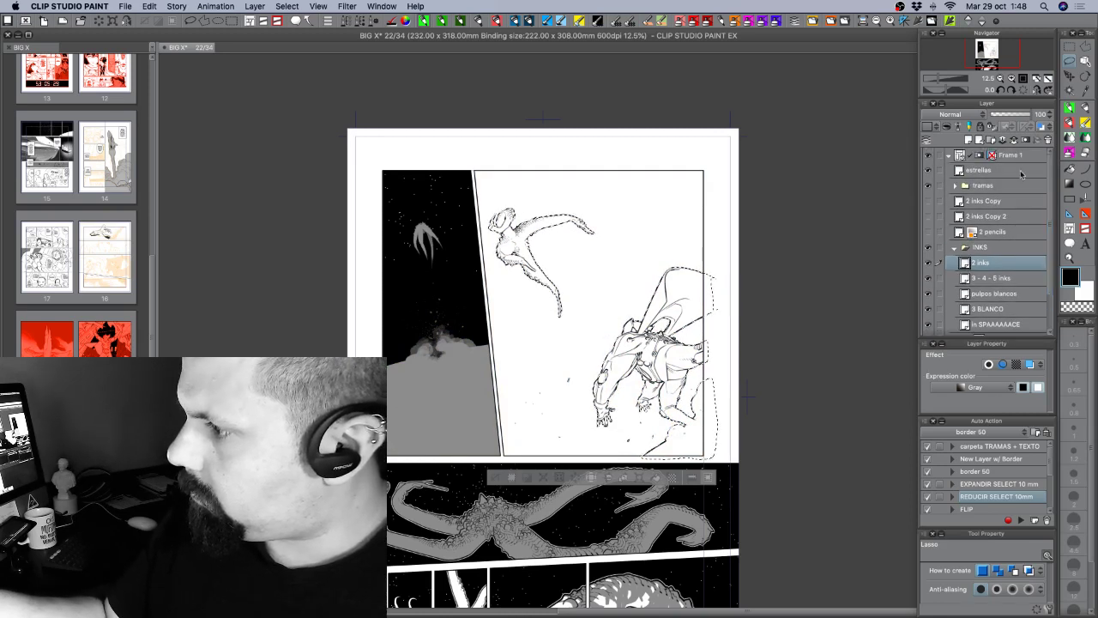
Delete the 2 inks Copy and 2 inks Copy 2 layers and move the 2 pencils layer into the LAYOUTS folder.
click(1012, 203)
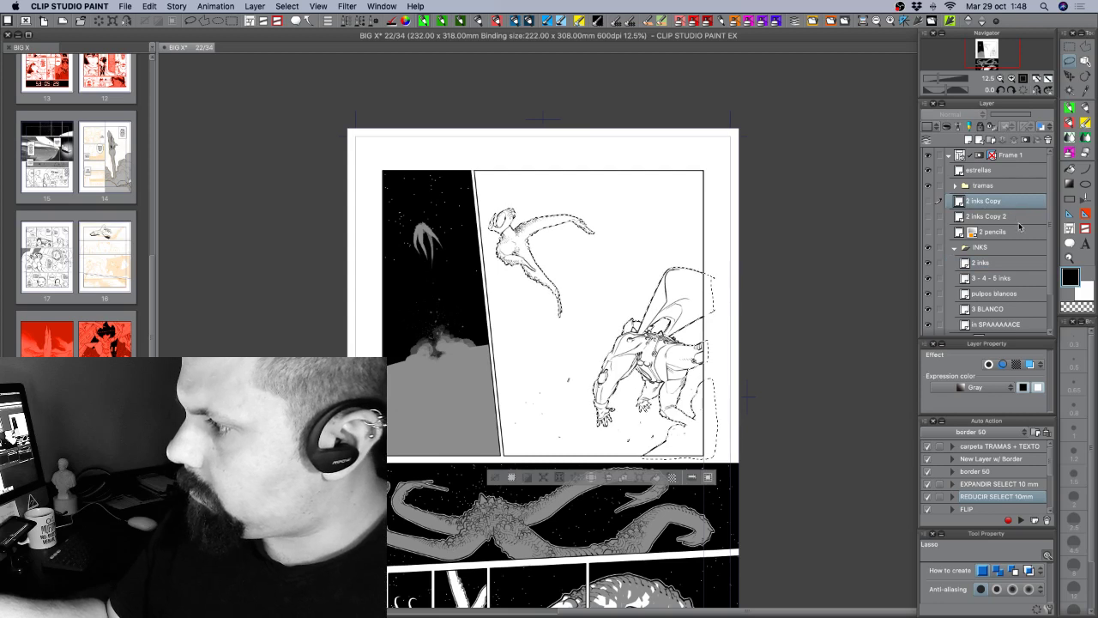
scroll(1043, 216, down, 1)
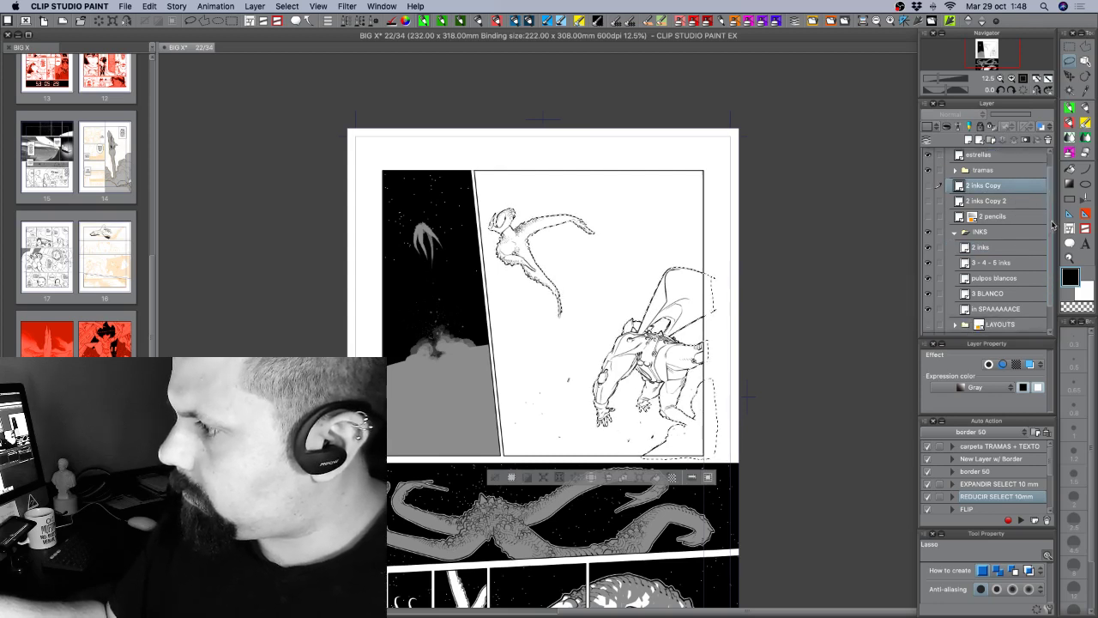
shift+click(1022, 204)
click(1048, 140)
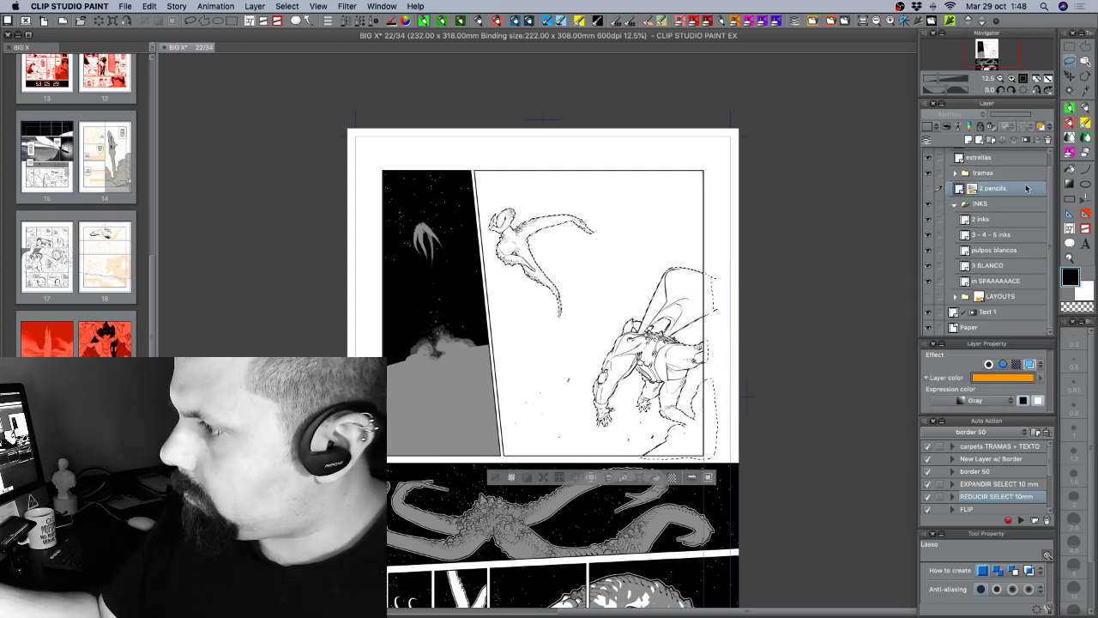
drag(1016, 190, 1023, 299)
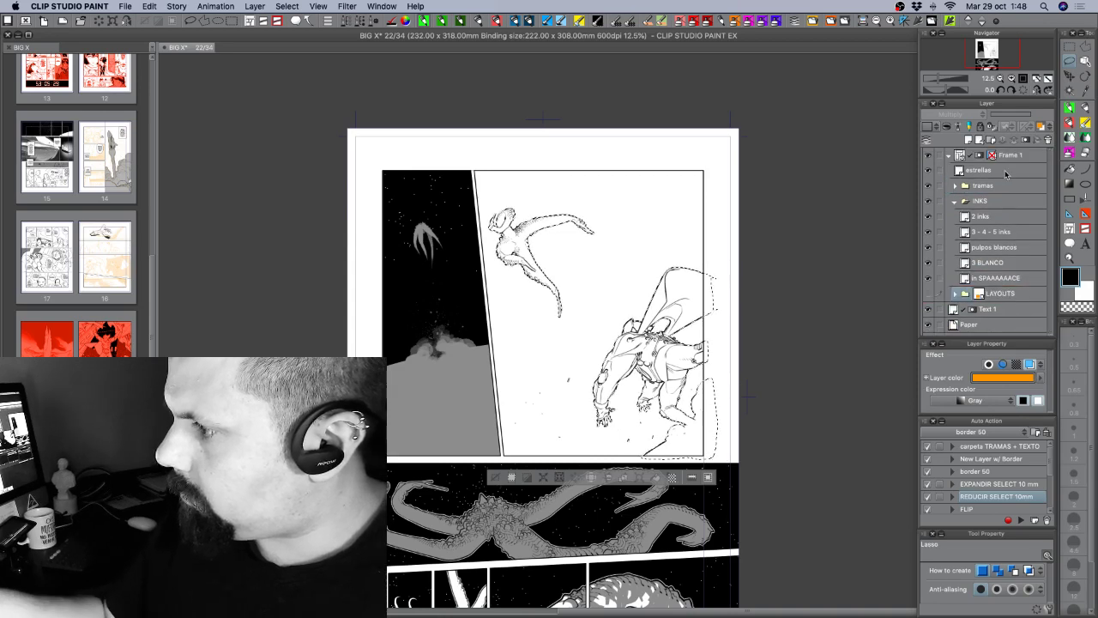
Fill the selected creature and caped figure with gray on the 45 layer of the tramas folder, and deselect.
click(956, 186)
click(1009, 204)
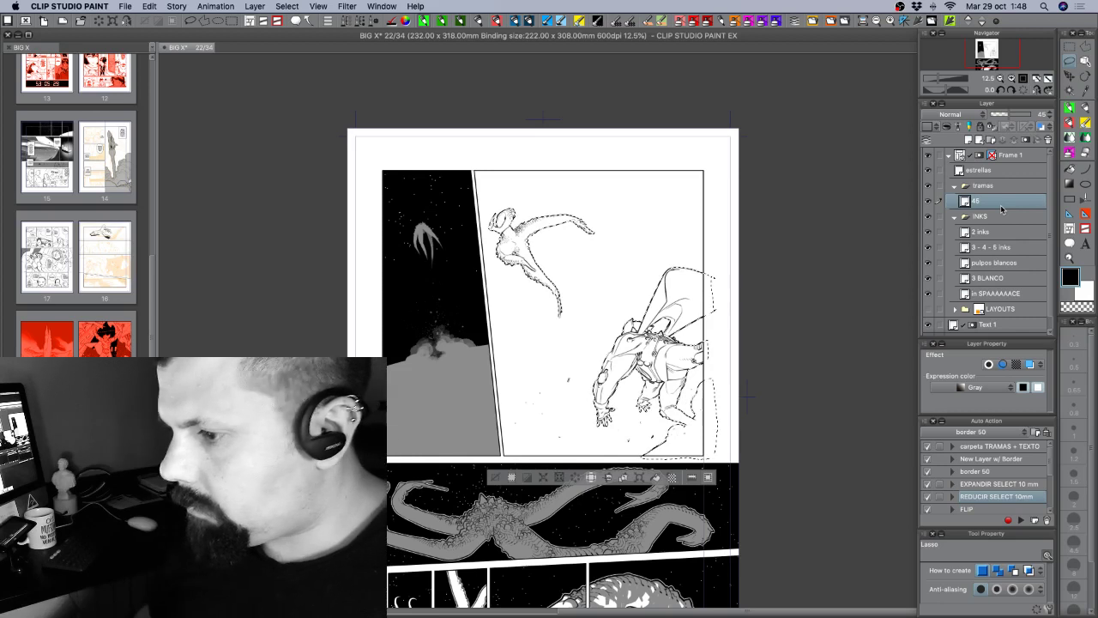
key(alt+BackSpace)
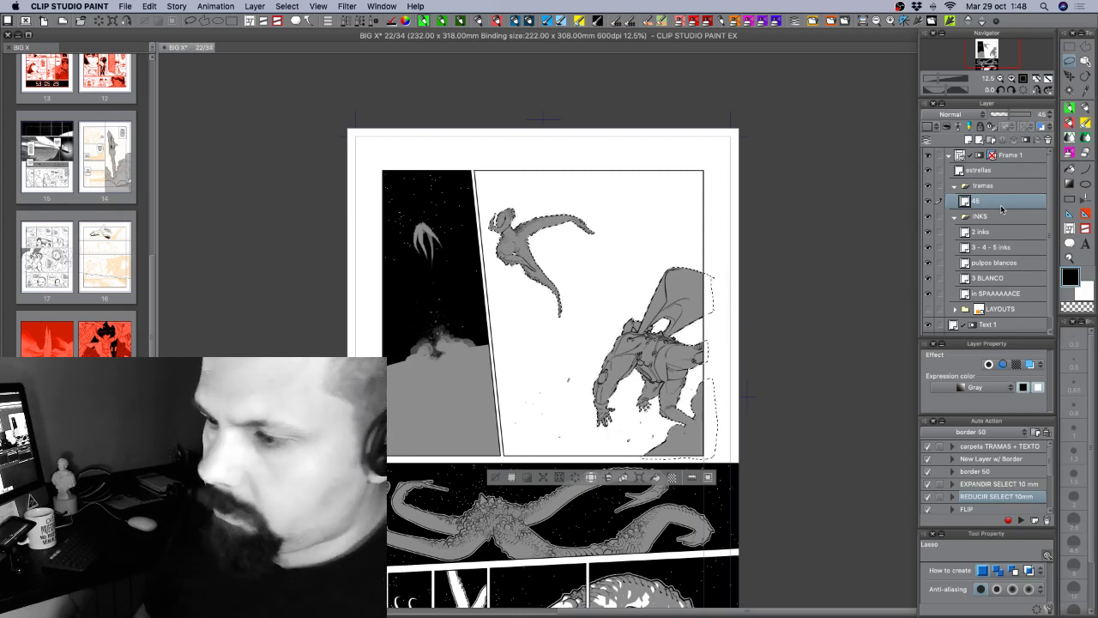
key(super+d)
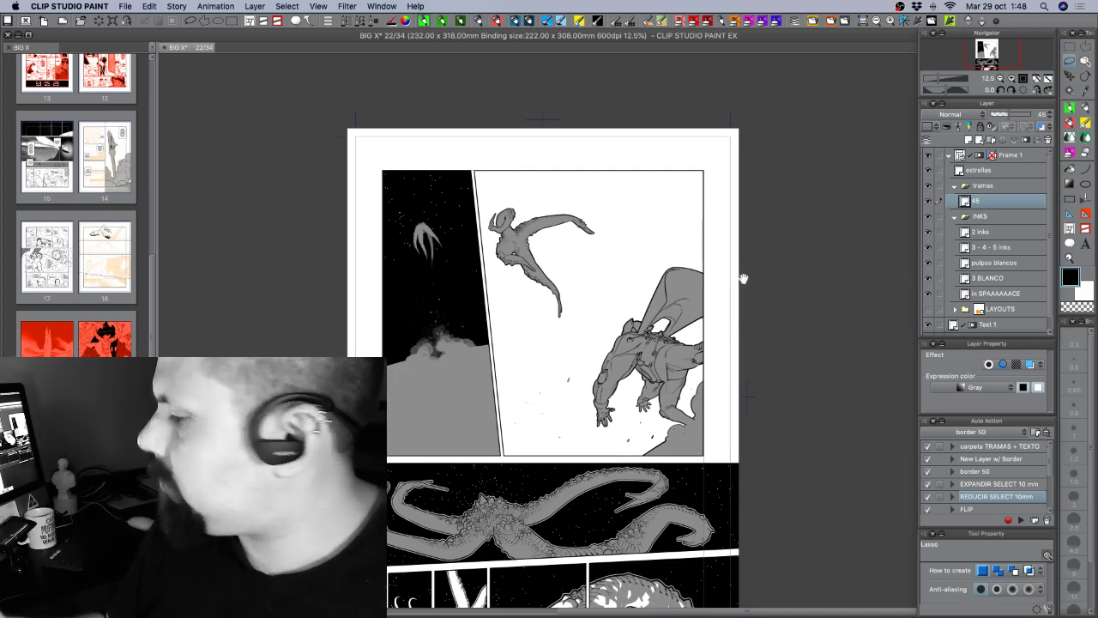
drag(746, 365, 720, 311)
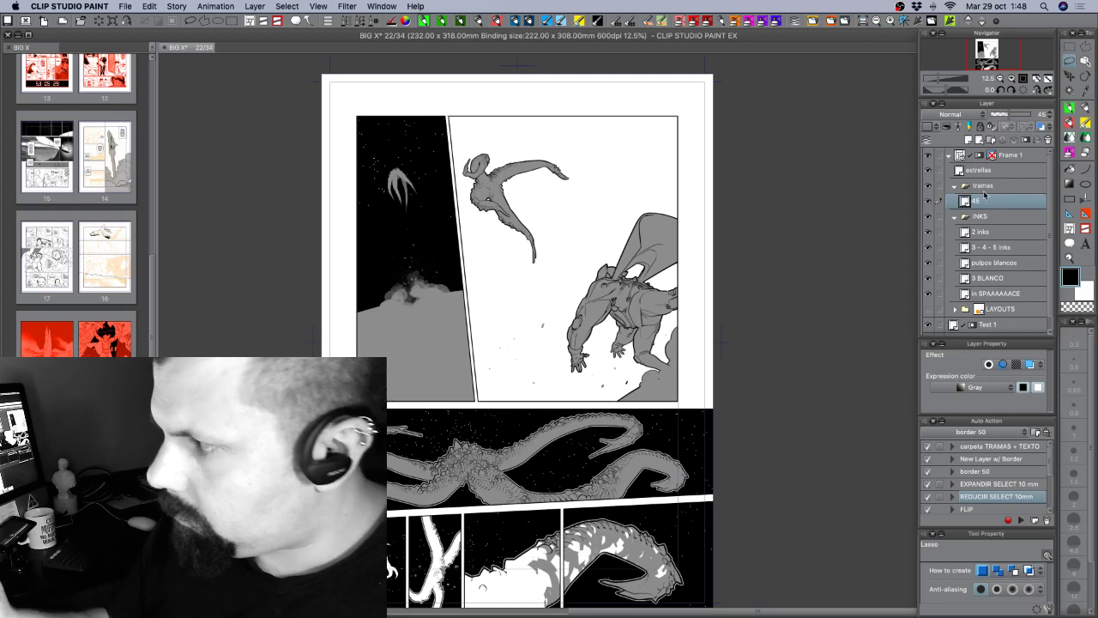
Duplicate the 45 tone layer and clear the contents of the copy.
right_click(954, 202)
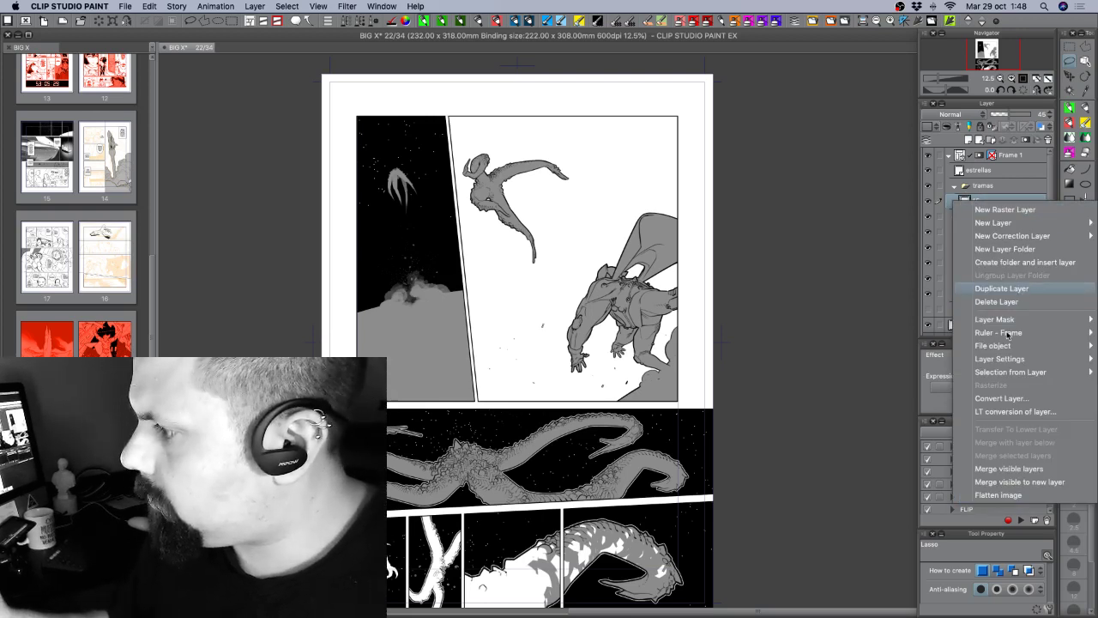
click(1018, 290)
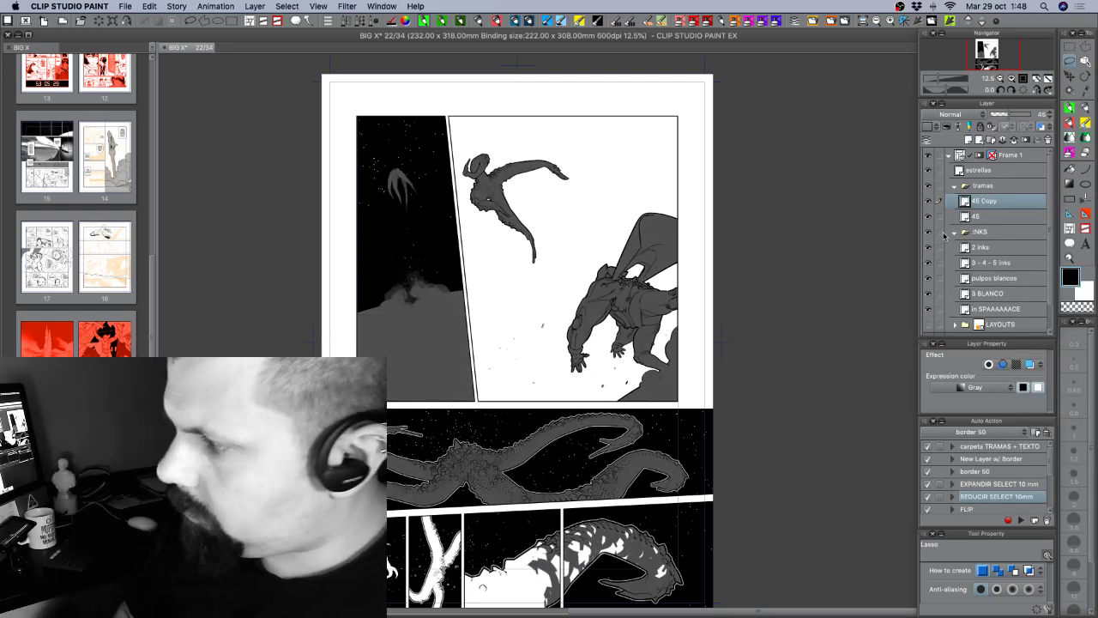
key(Delete)
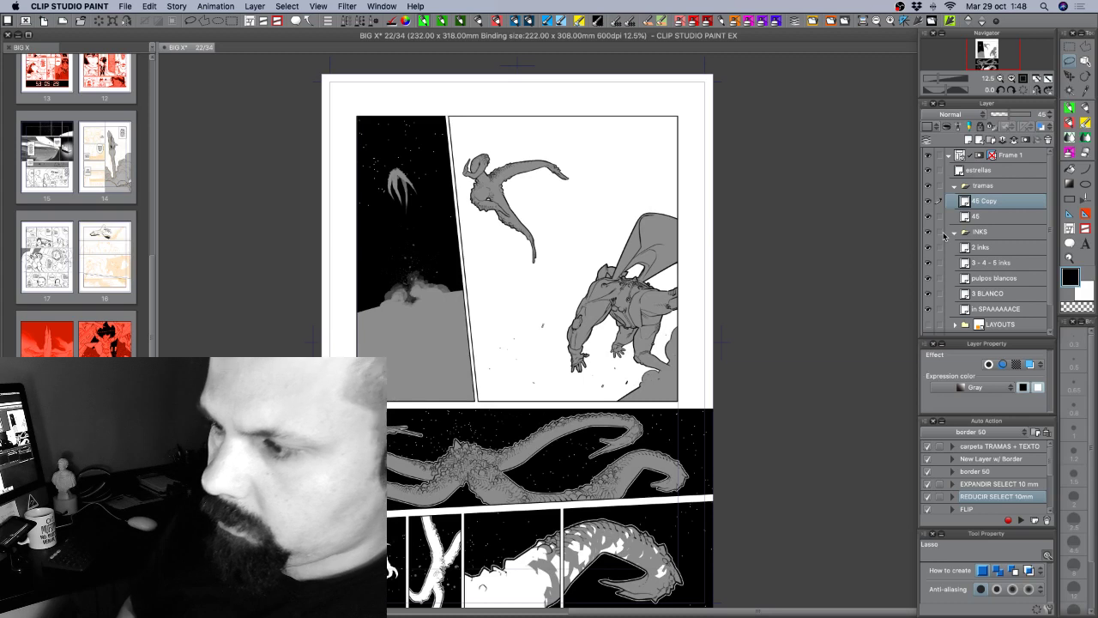
Select the whole second panel with the Polyline selection, fill it with gray on the 45 Copy layer, and deselect.
click(1086, 49)
click(445, 107)
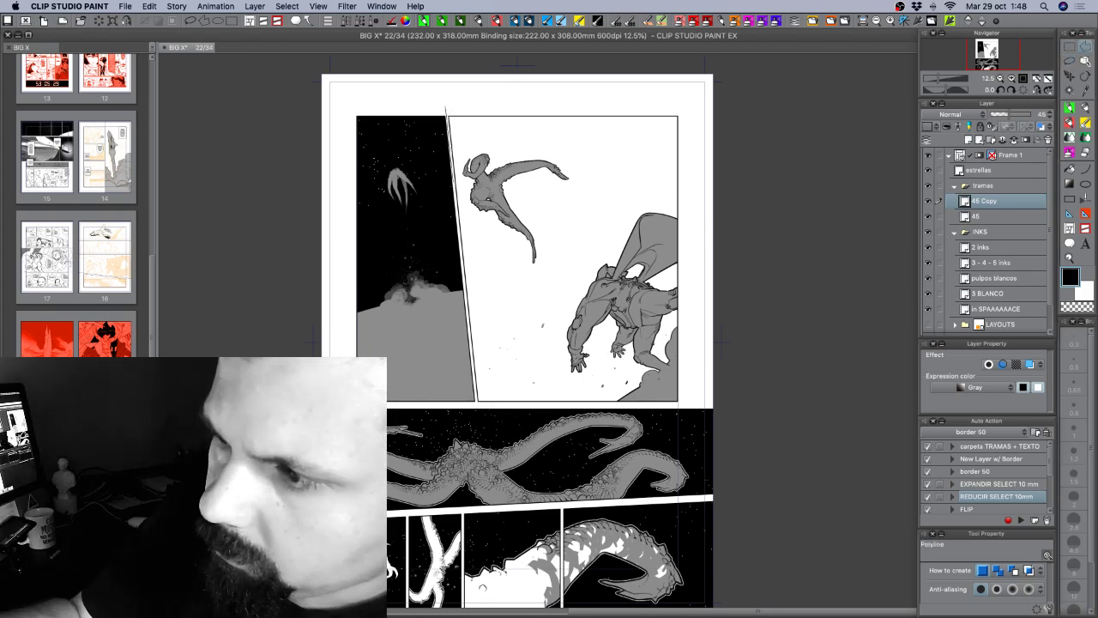
click(476, 401)
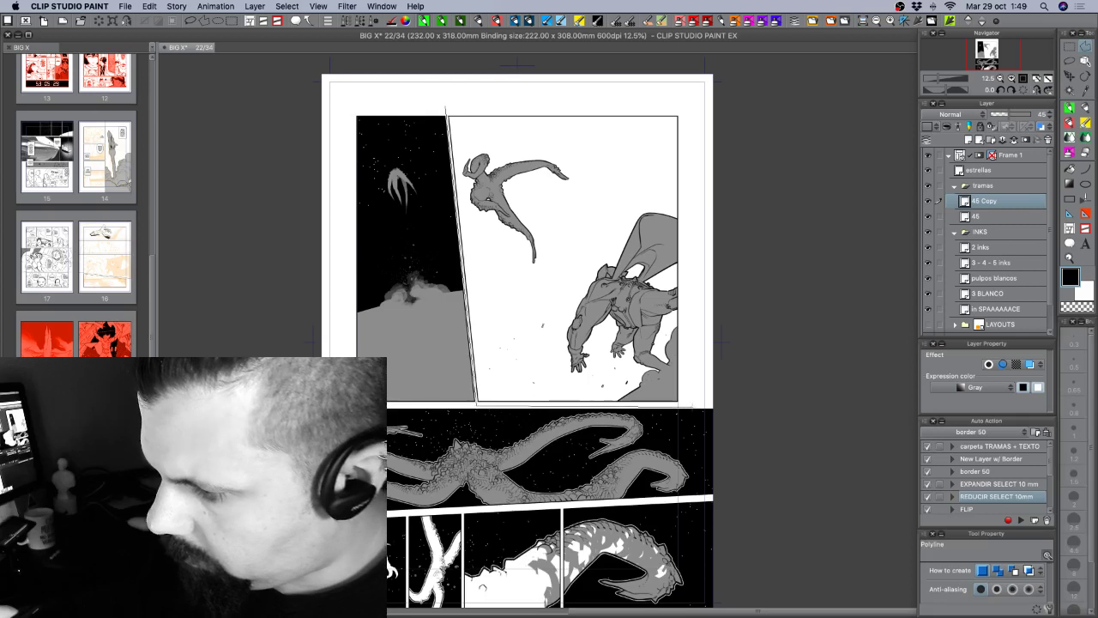
click(686, 401)
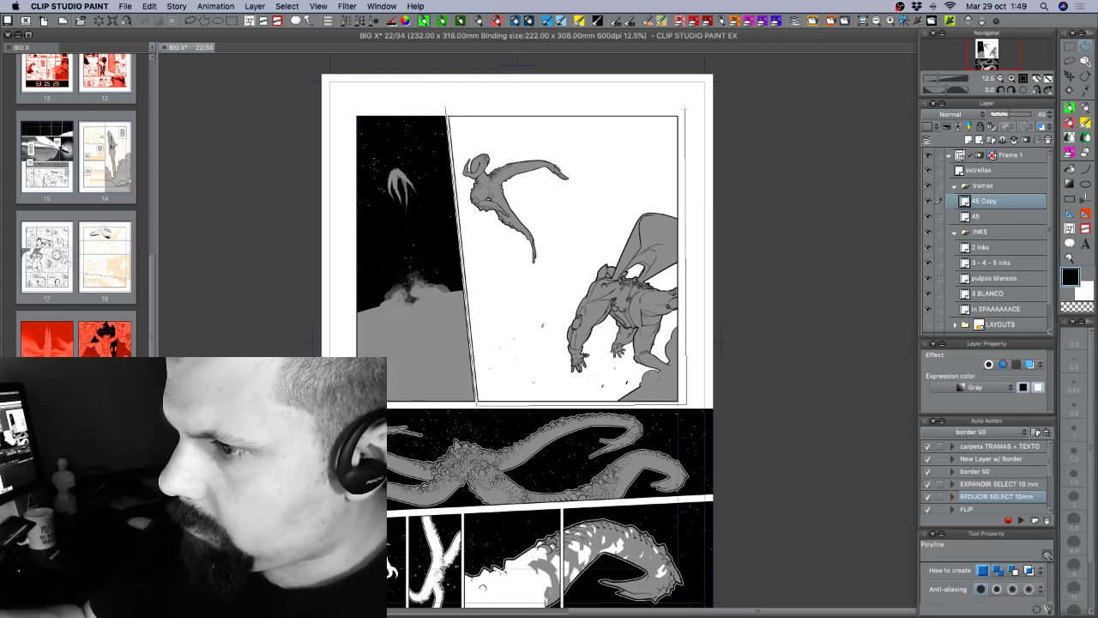
double_click(683, 109)
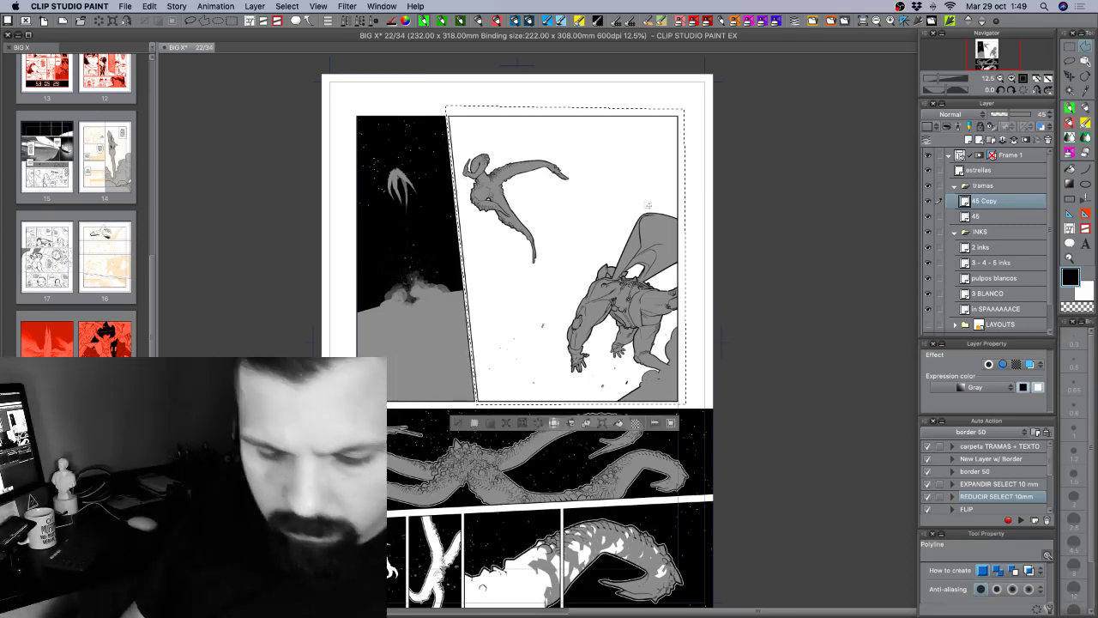
key(alt+BackSpace)
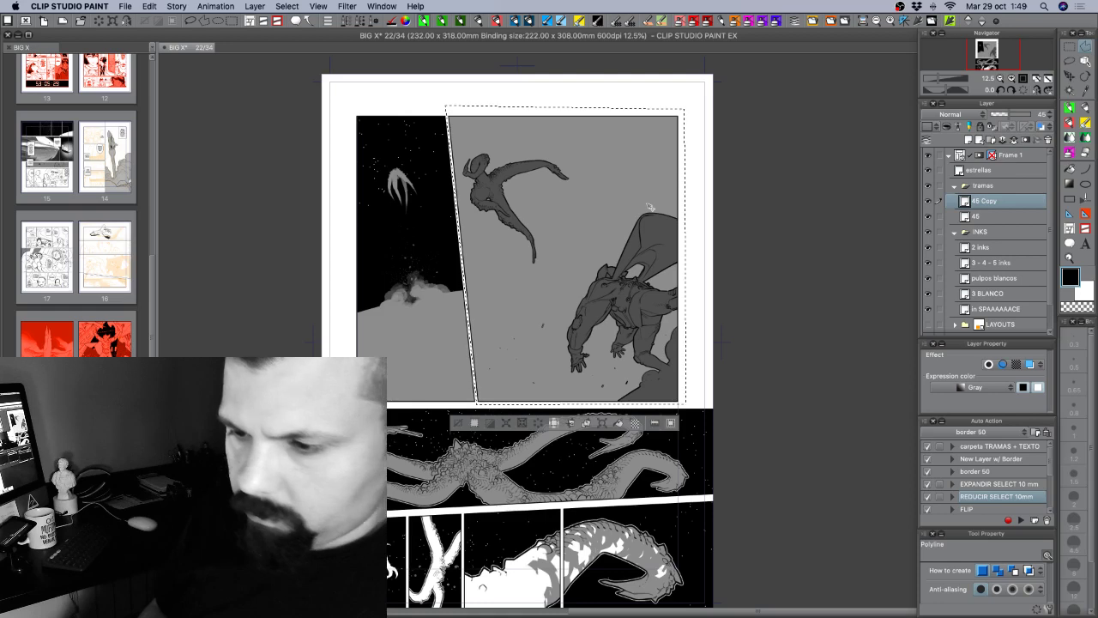
key(super+d)
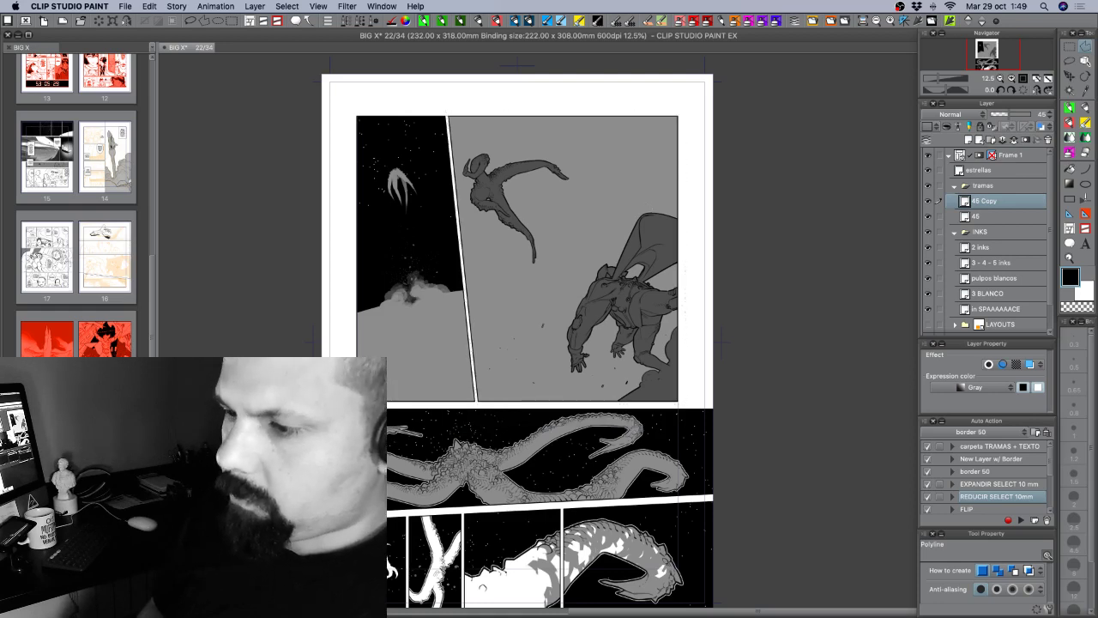
Collapse the tramas folder, add a raster layer above 2 inks in the INKS folder, and name it prueba cinéticas.
drag(647, 414, 604, 388)
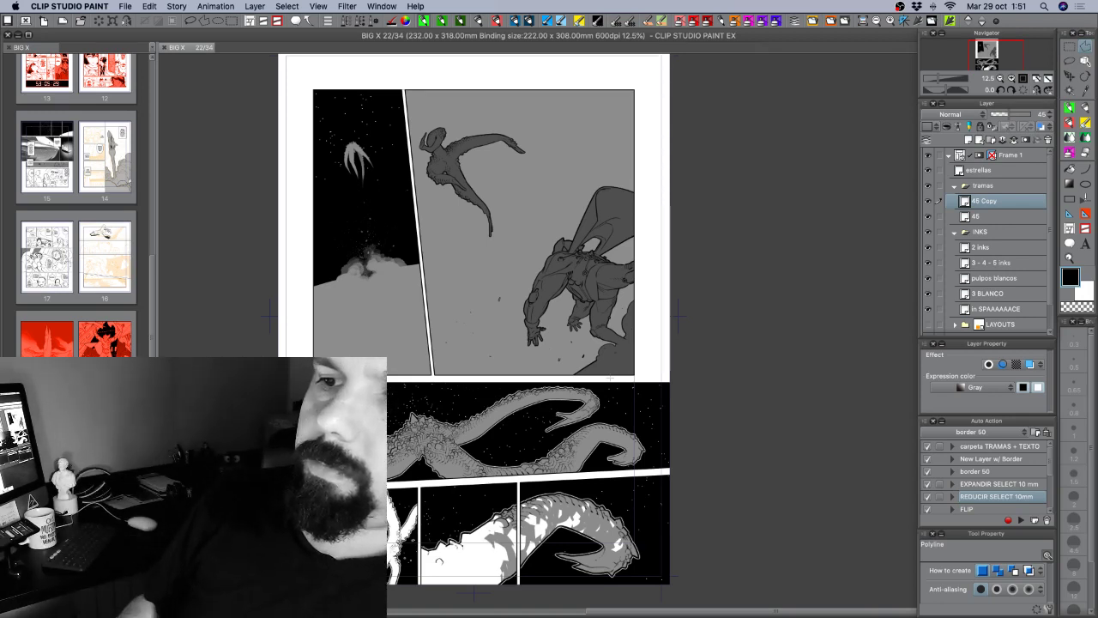
drag(540, 338, 524, 368)
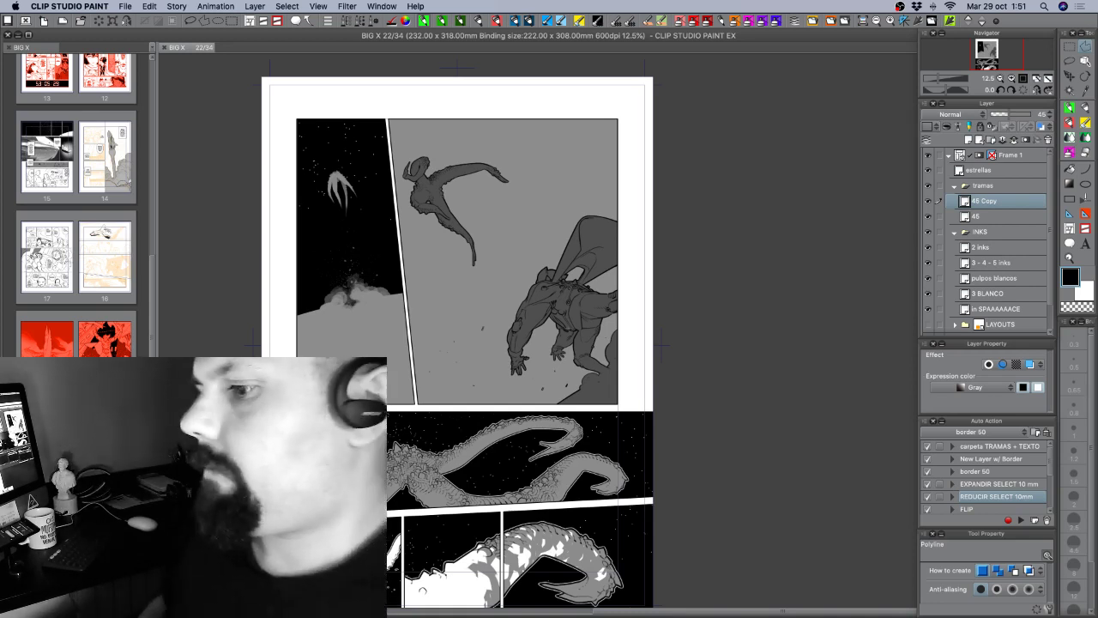
click(954, 186)
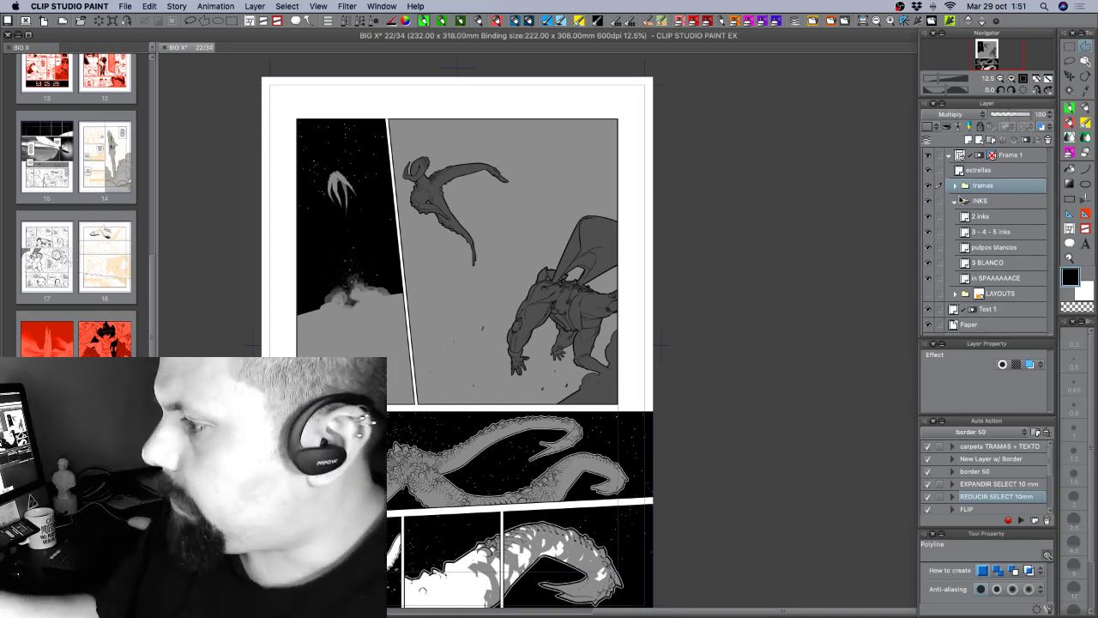
click(996, 220)
key(shift+super+n)
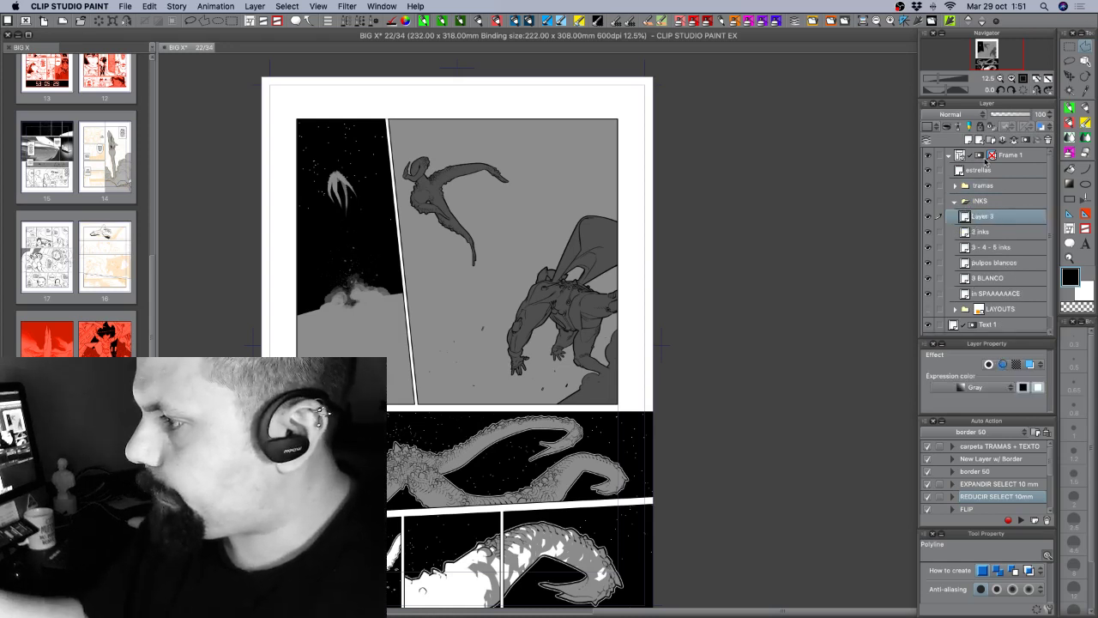
double_click(983, 217)
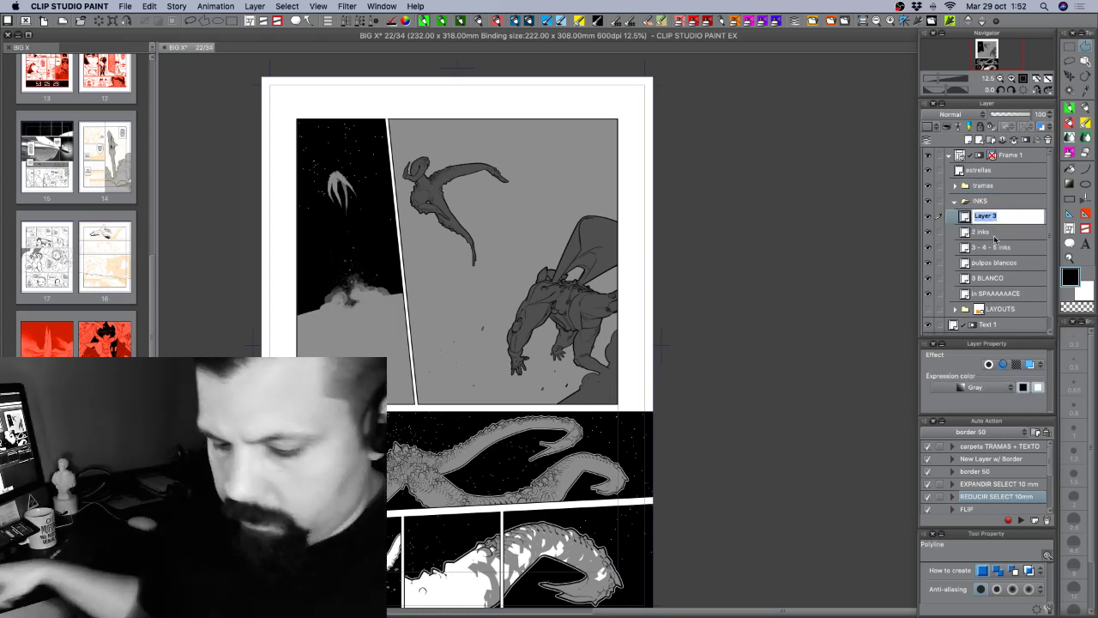
text(prueba cl)
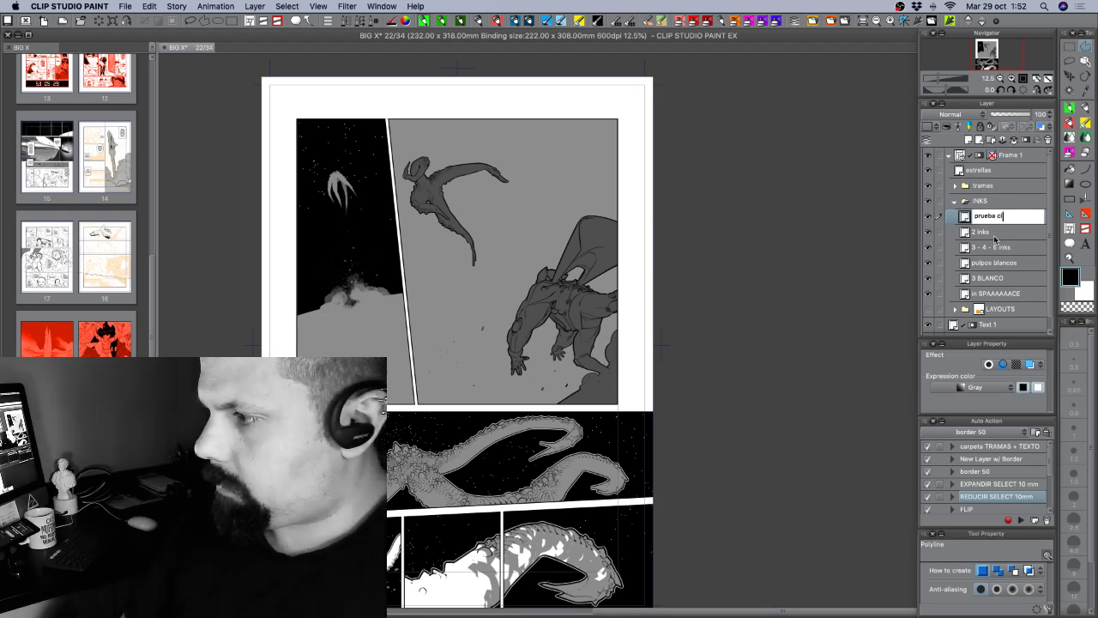
text(néticas)
key(Return)
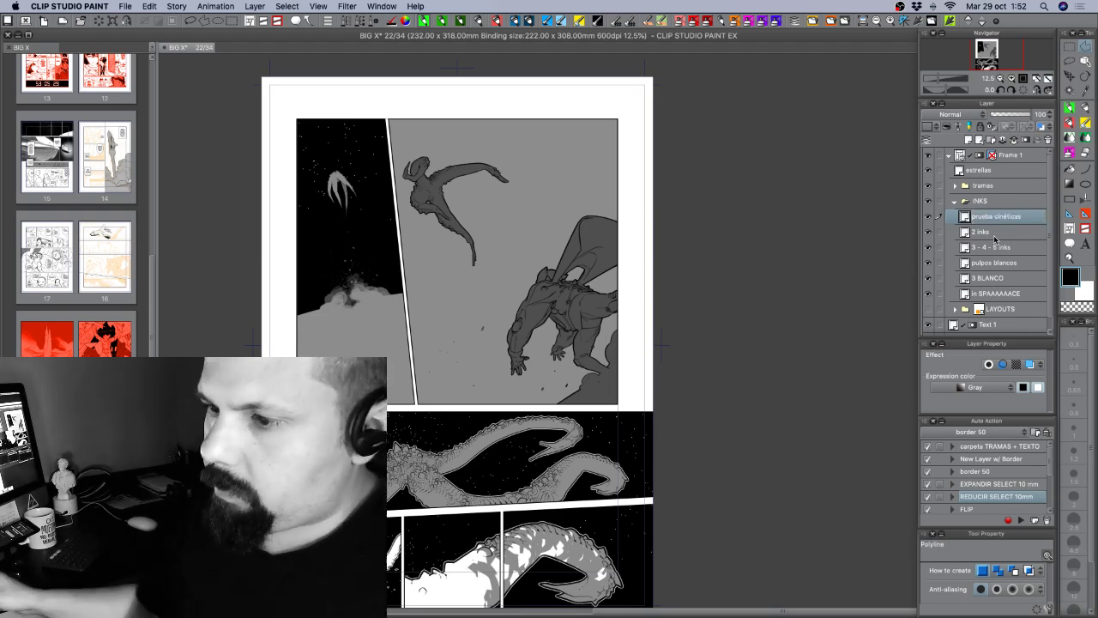
Draw thin curved speed lines with the pen at size 0.5 from the panel's right border above the cape toward the creature.
click(1070, 107)
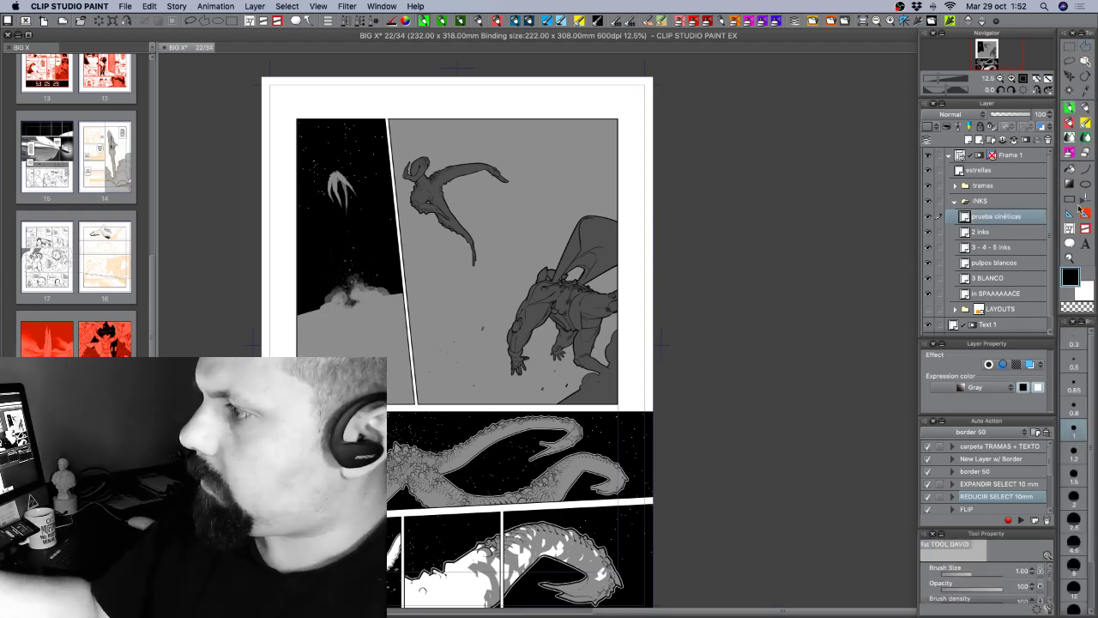
click(1075, 367)
drag(730, 360, 532, 146)
drag(469, 347, 456, 434)
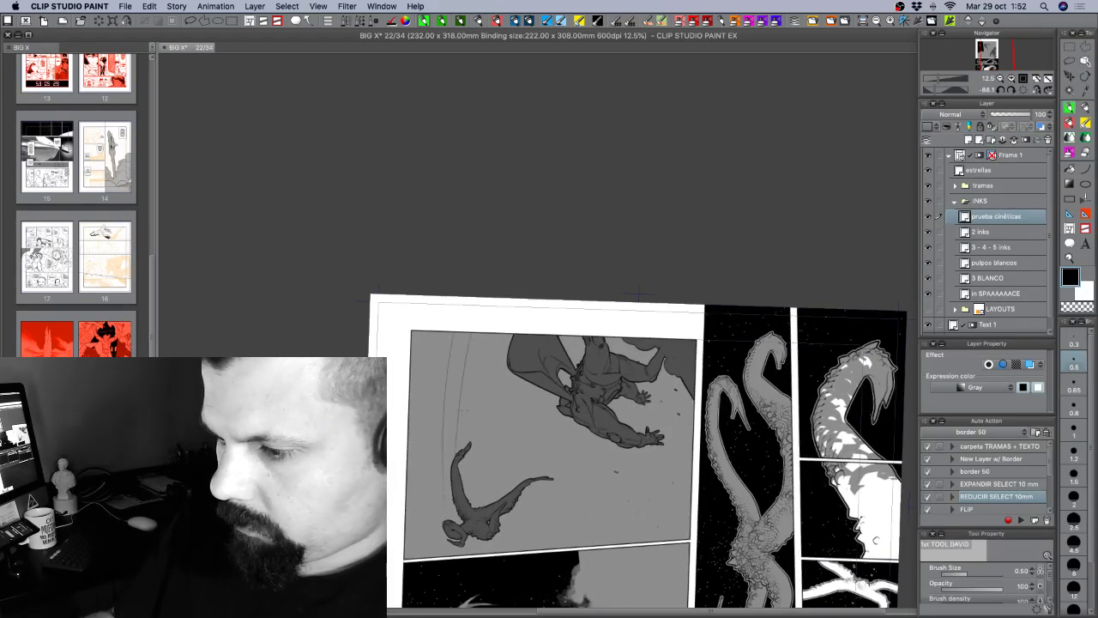
drag(488, 338, 476, 412)
drag(505, 343, 485, 427)
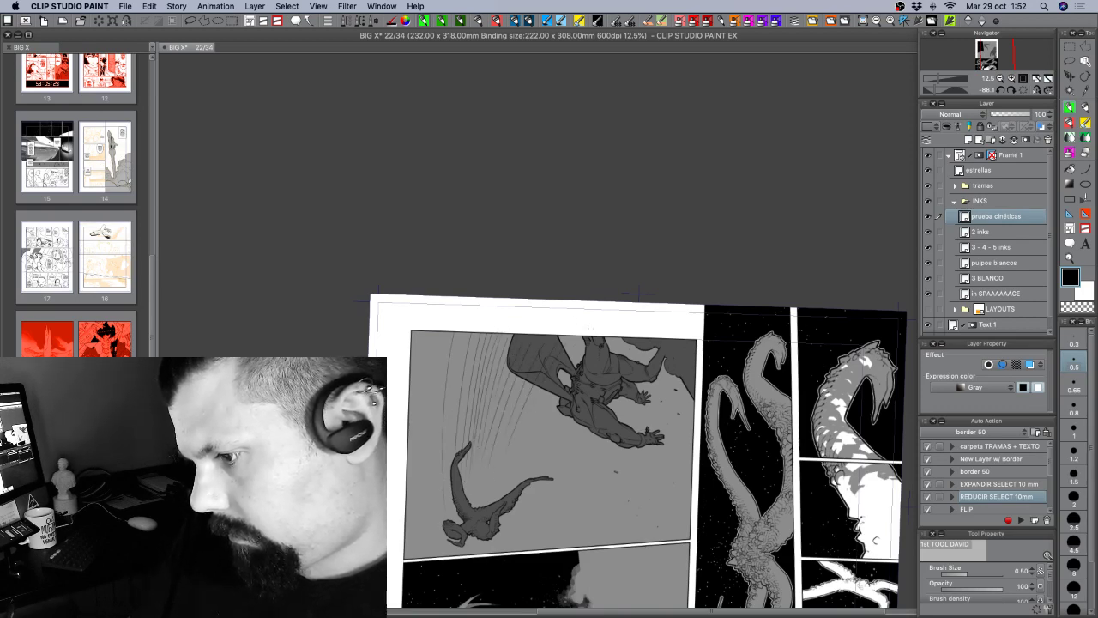
Continue the speed lines across the rest of the second panel's background, below the caped figure and around the creature.
mouse_move(686, 429)
mouse_down()
mouse_move(714, 358)
mouse_move(686, 397)
mouse_move(699, 385)
mouse_move(700, 429)
mouse_move(669, 498)
mouse_up()
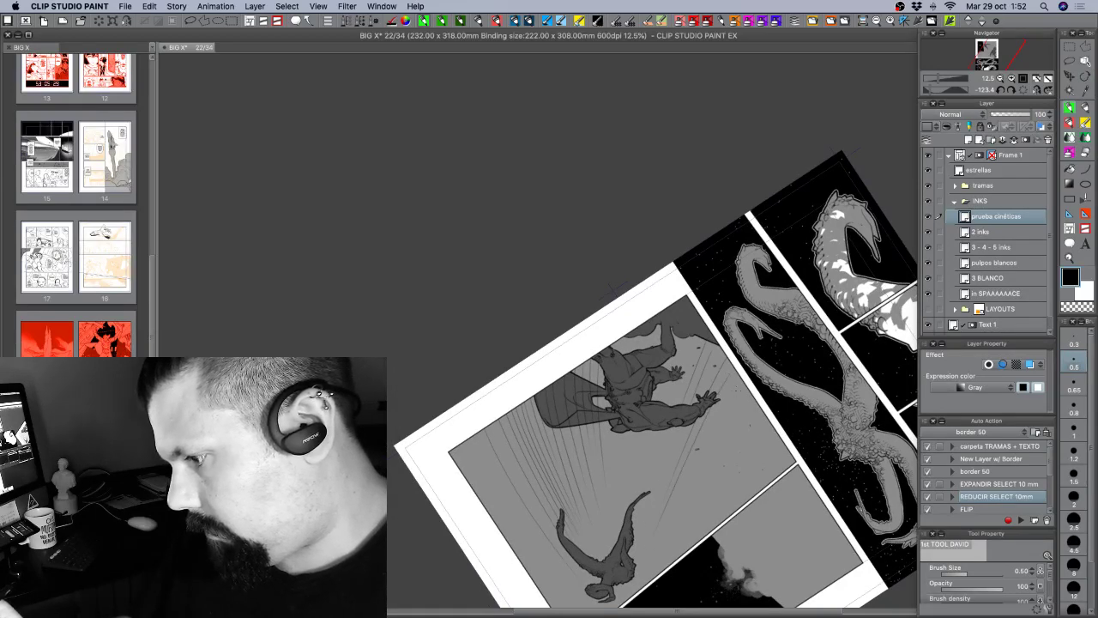
key(r)
drag(802, 448, 833, 369)
drag(752, 359, 734, 470)
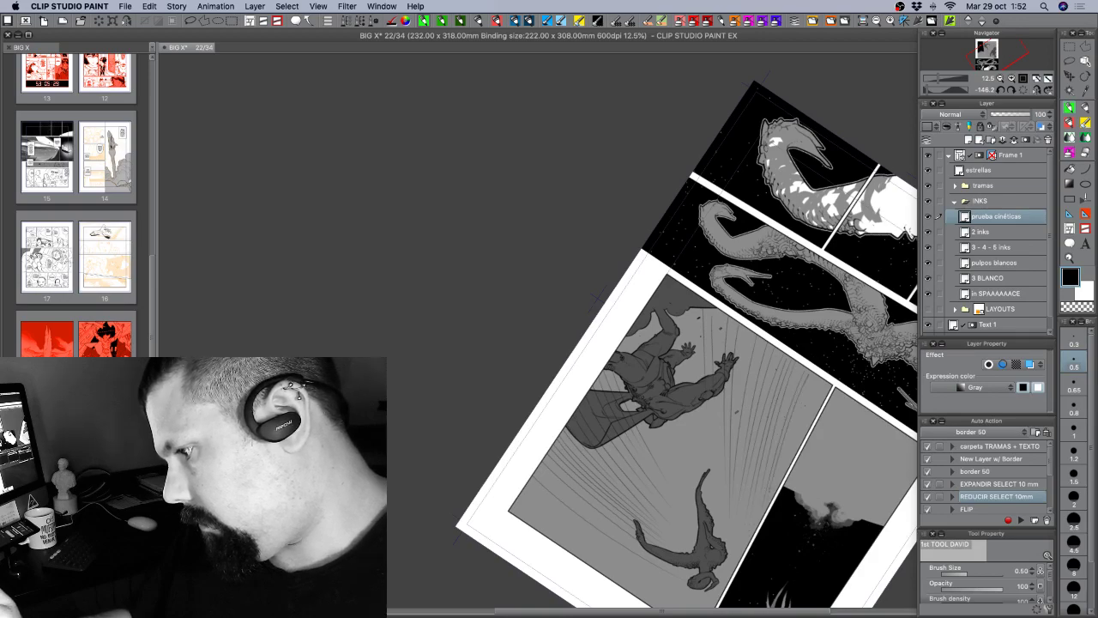
mouse_move(553, 551)
mouse_down()
mouse_move(511, 532)
mouse_move(508, 131)
mouse_move(399, 278)
mouse_up()
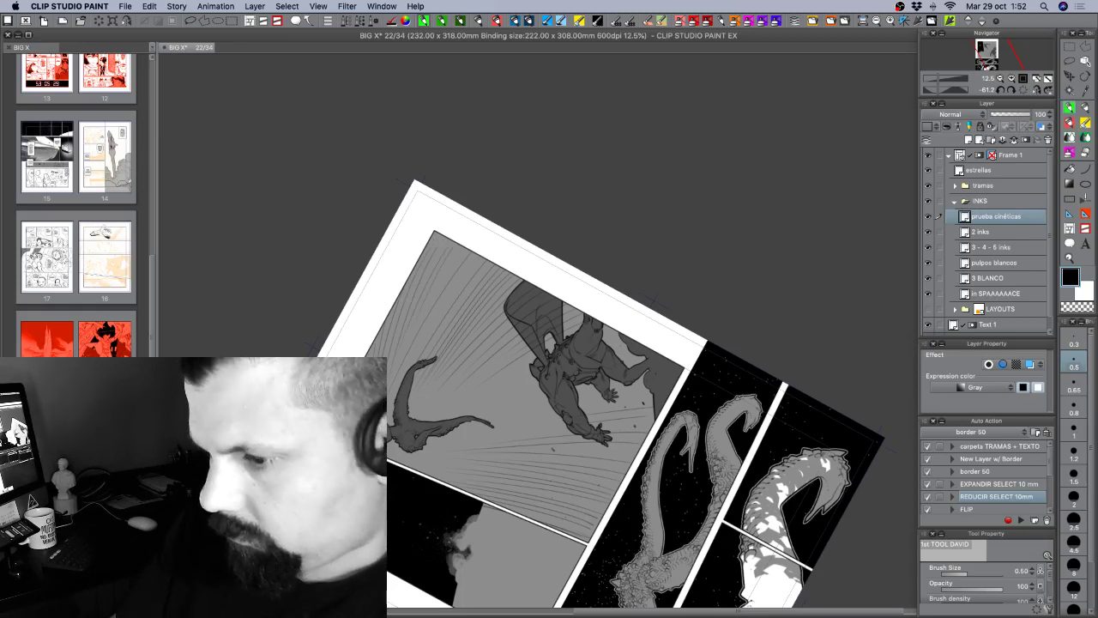
drag(654, 300, 663, 343)
drag(544, 194, 508, 300)
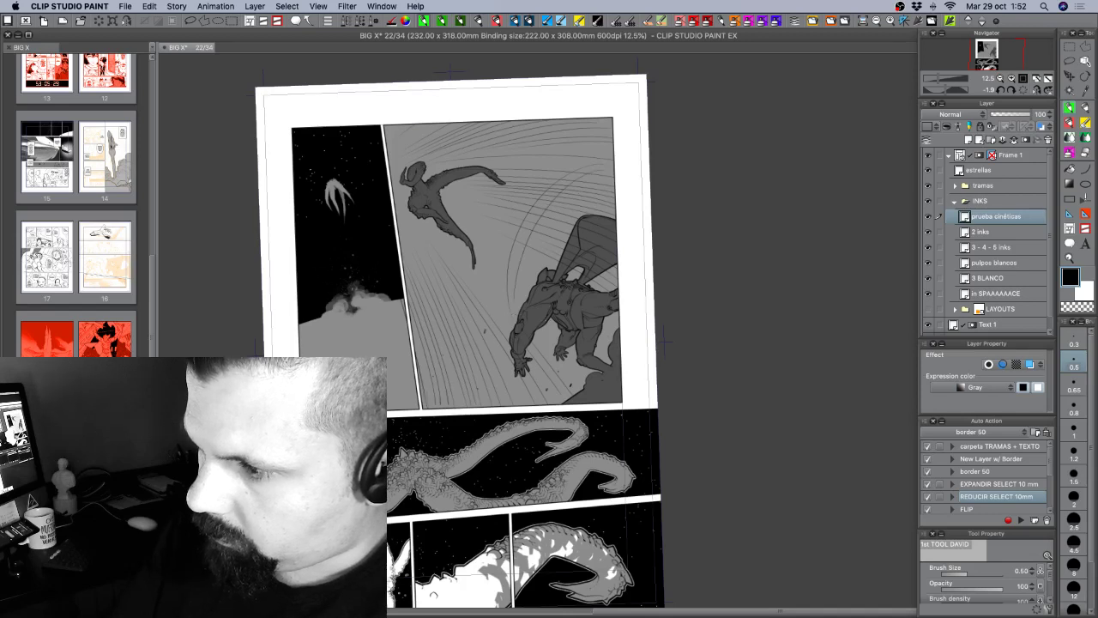
key(super+z)
key(super+z)
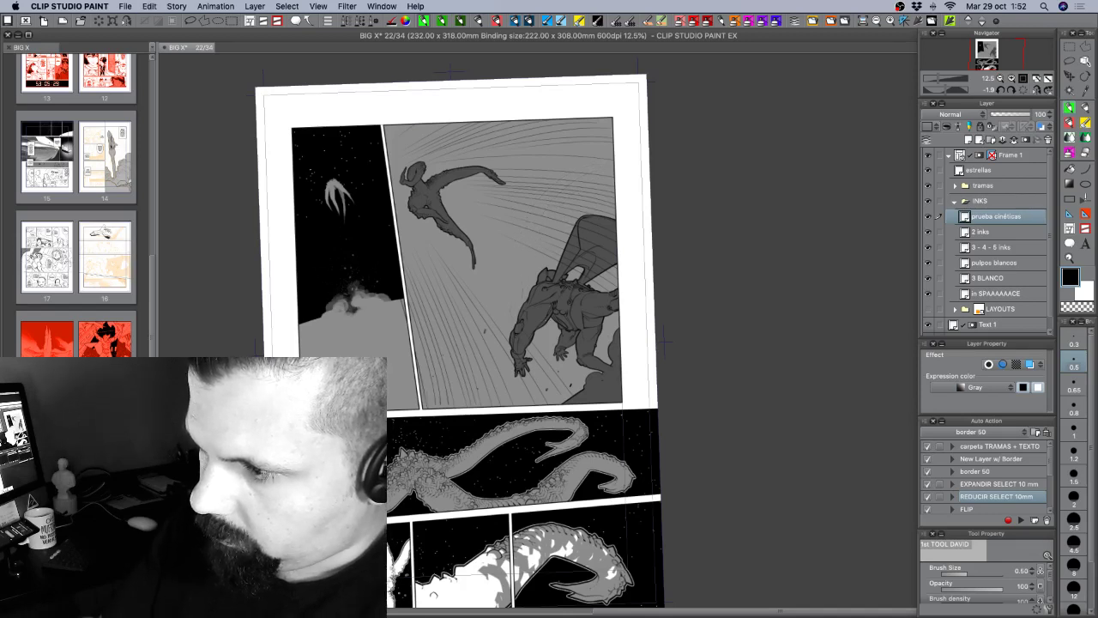
Draw curved speed lines sweeping from the second panel's right border over the caped figure's back and down in front of it.
mouse_move(514, 261)
mouse_down()
mouse_move(496, 381)
mouse_move(504, 359)
mouse_up()
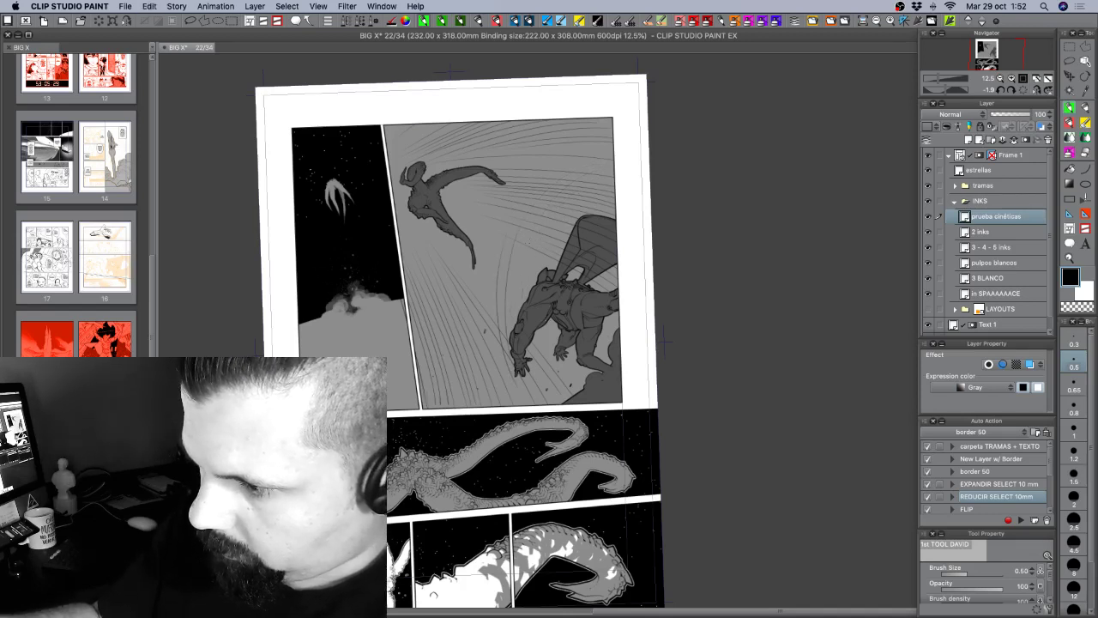
drag(528, 225, 510, 330)
drag(604, 177, 545, 232)
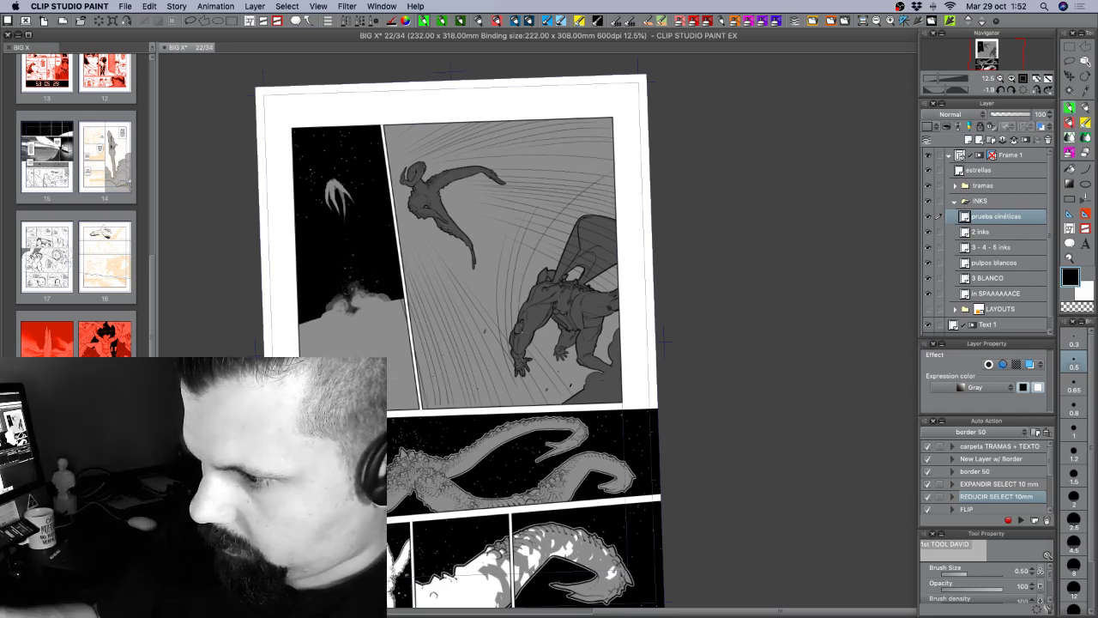
drag(611, 166, 523, 258)
drag(553, 221, 527, 306)
mouse_move(603, 191)
mouse_down()
mouse_move(540, 273)
mouse_move(575, 224)
mouse_up()
Compare the page at zero rotation with and without the prueba cinéticas layer, and leave that layer hidden.
mouse_move(714, 472)
mouse_down()
mouse_move(672, 532)
mouse_move(733, 466)
mouse_up()
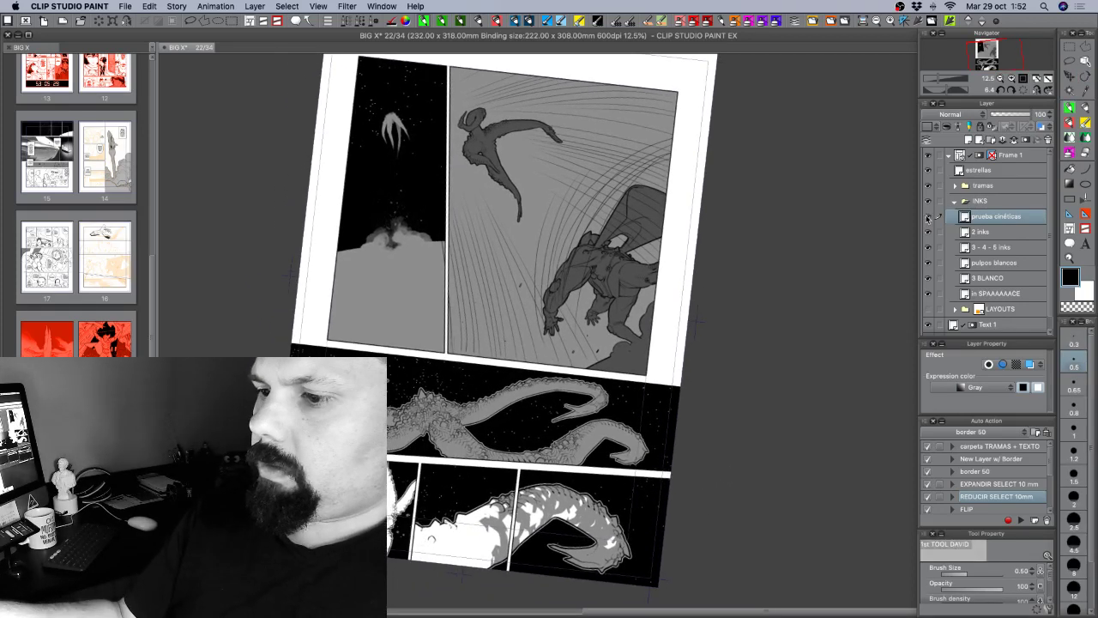
click(1023, 90)
click(1047, 79)
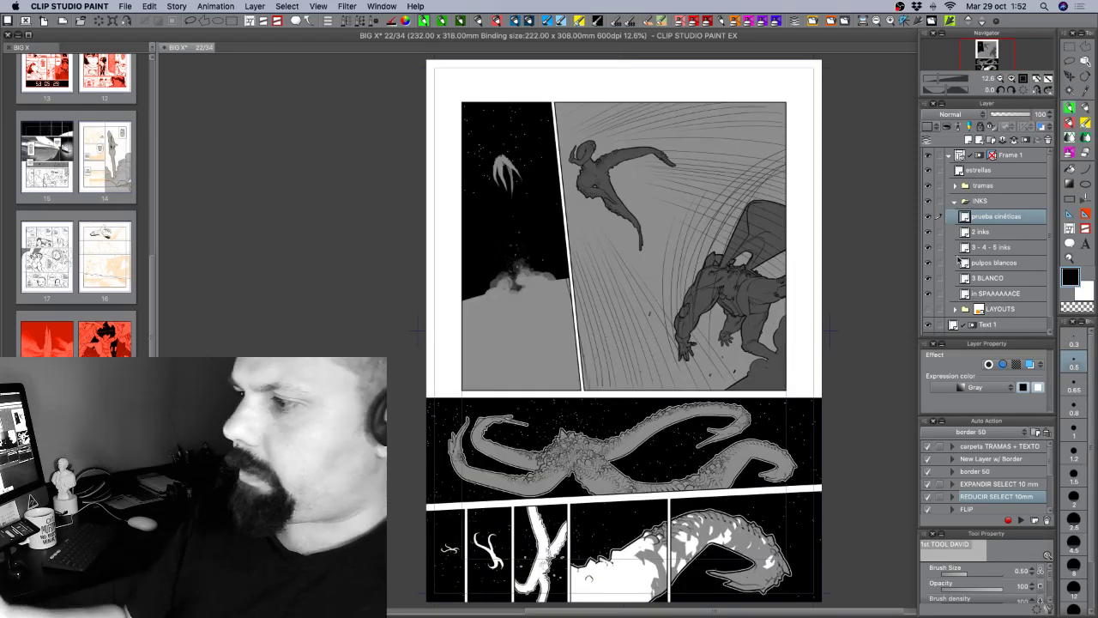
click(929, 217)
click(928, 217)
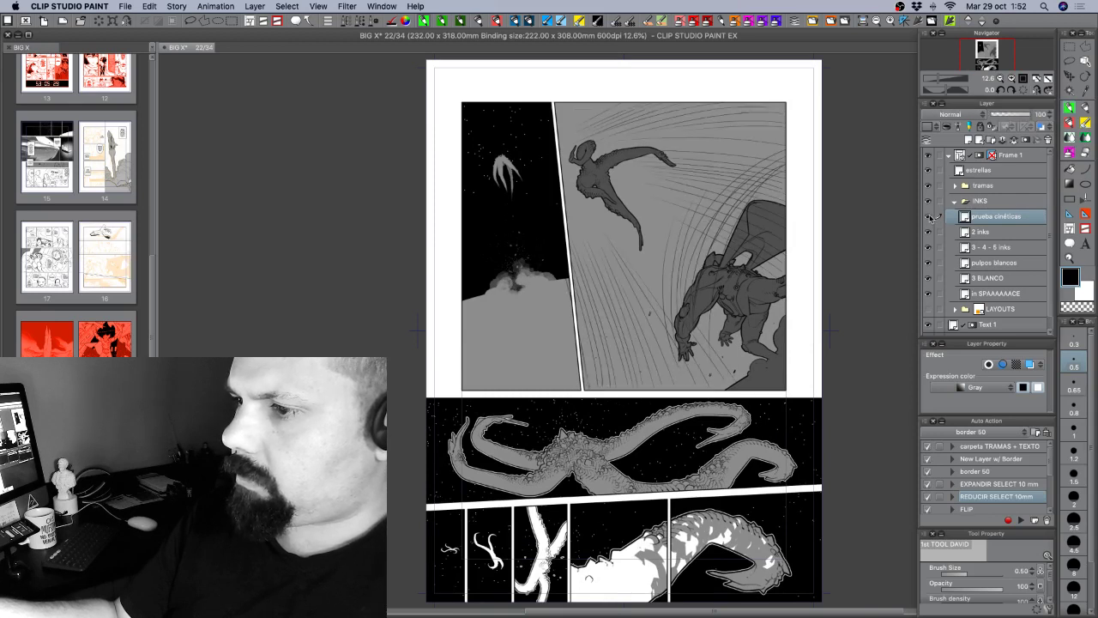
click(929, 217)
click(930, 217)
click(931, 217)
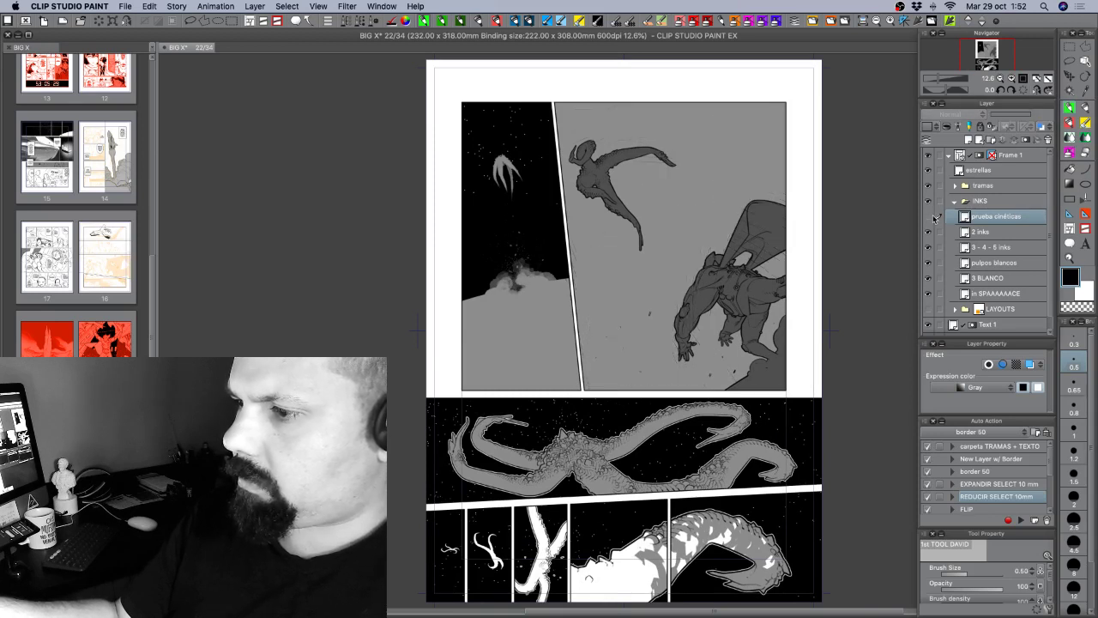
click(929, 217)
click(930, 217)
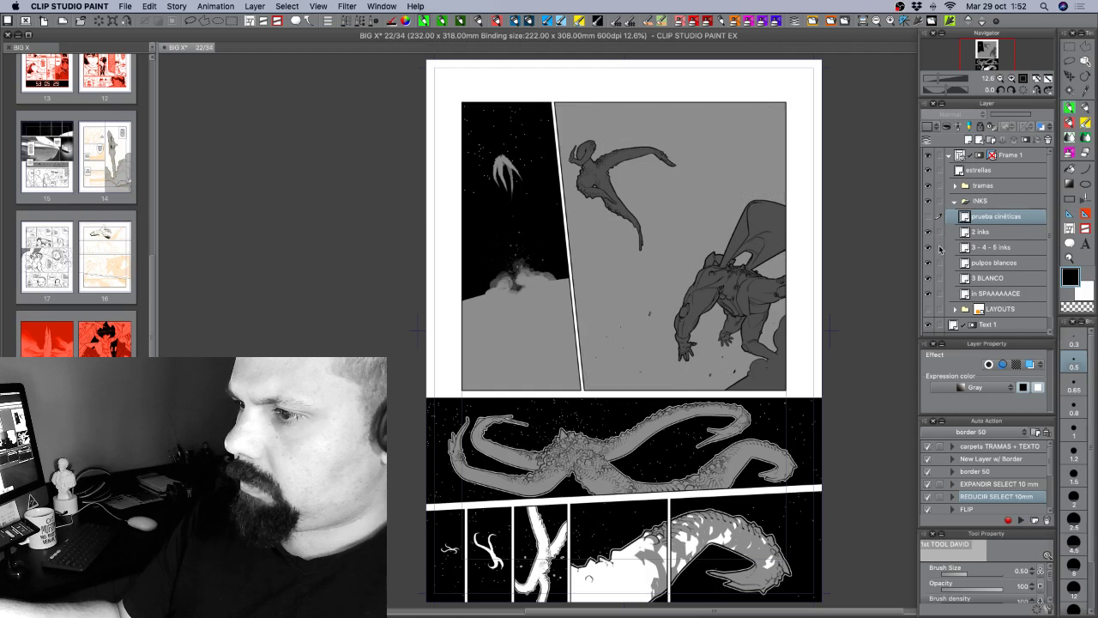
click(930, 217)
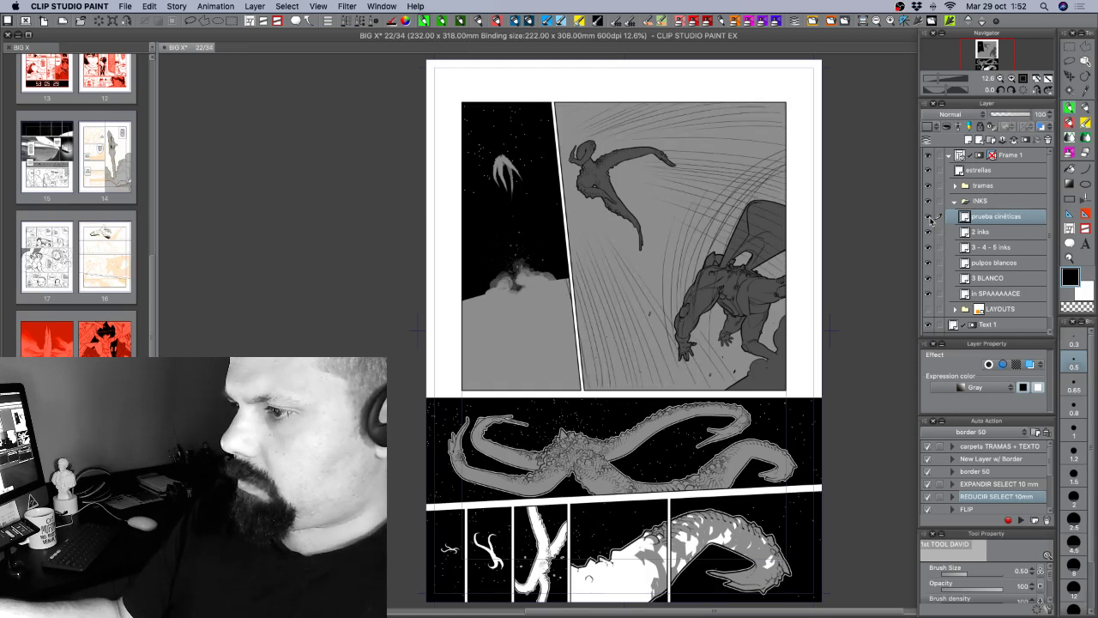
click(928, 217)
click(928, 217)
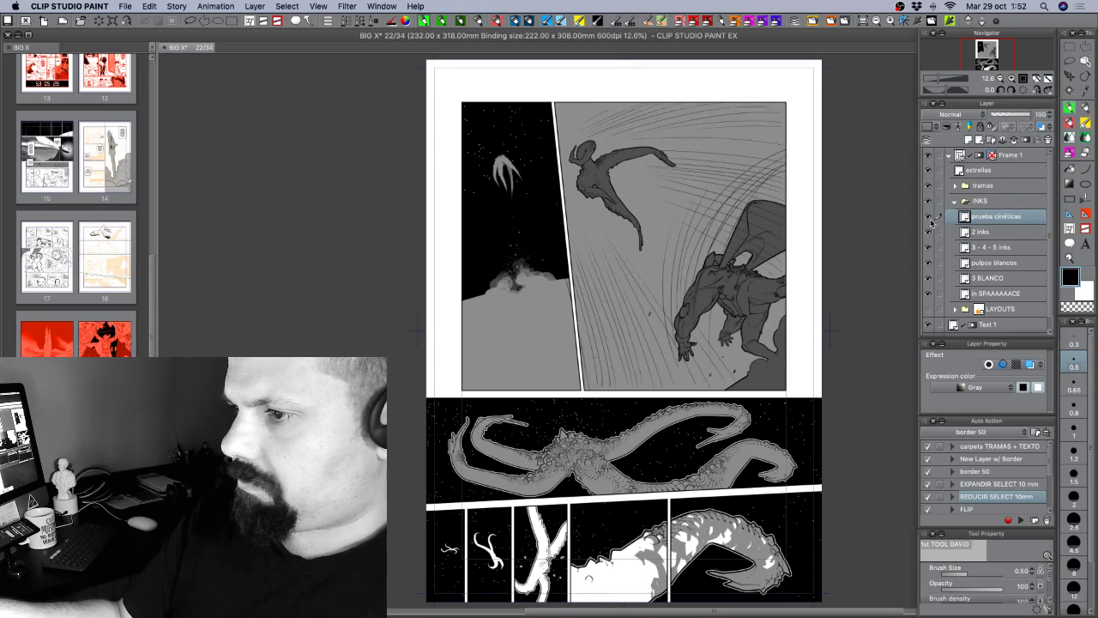
click(929, 217)
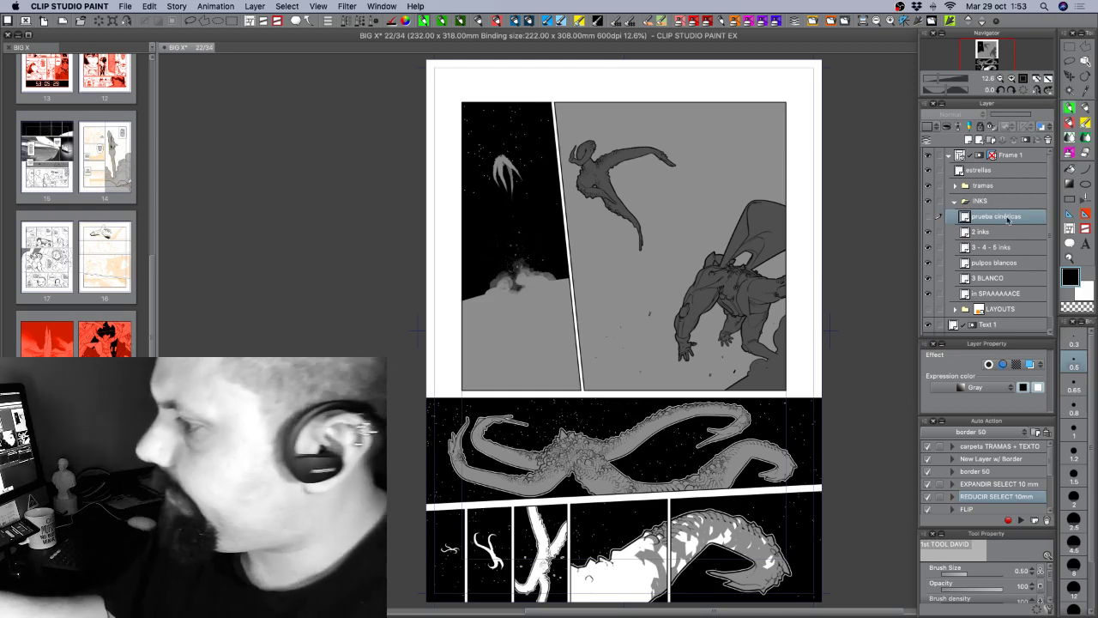
Expand the tramas folder and toggle the 45 Copy and 45 layers to check which tone each one holds.
click(996, 186)
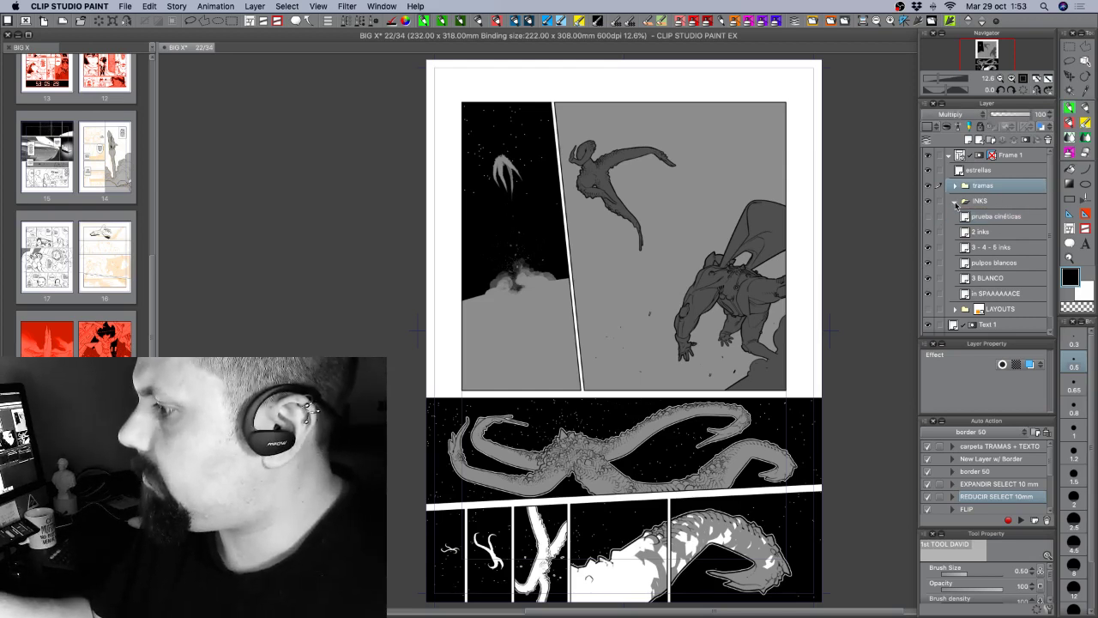
click(955, 185)
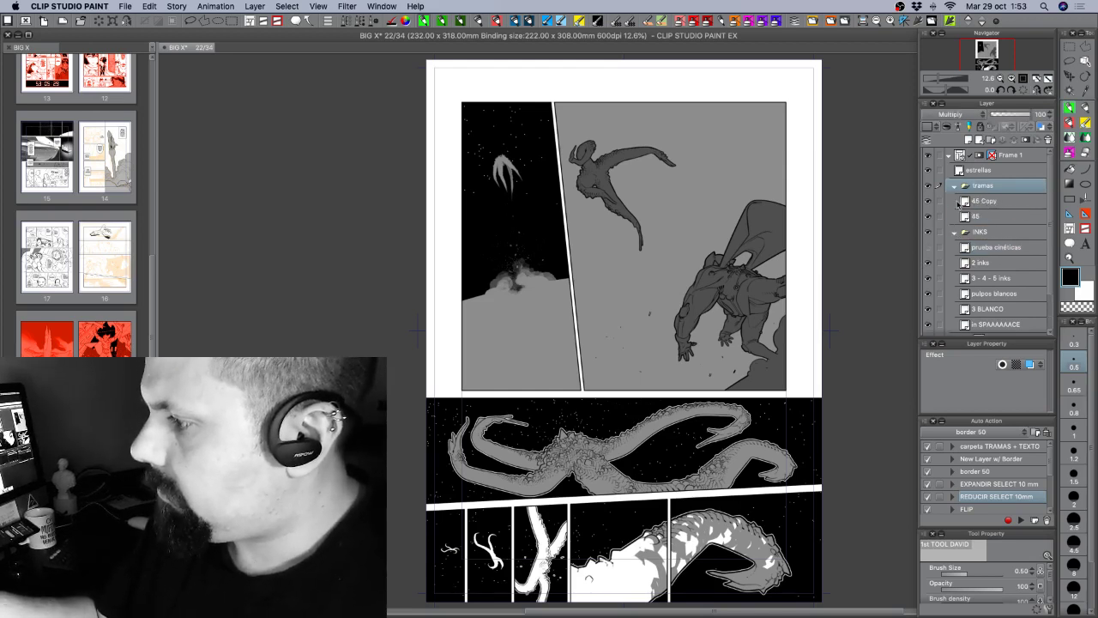
click(929, 201)
click(928, 201)
click(991, 213)
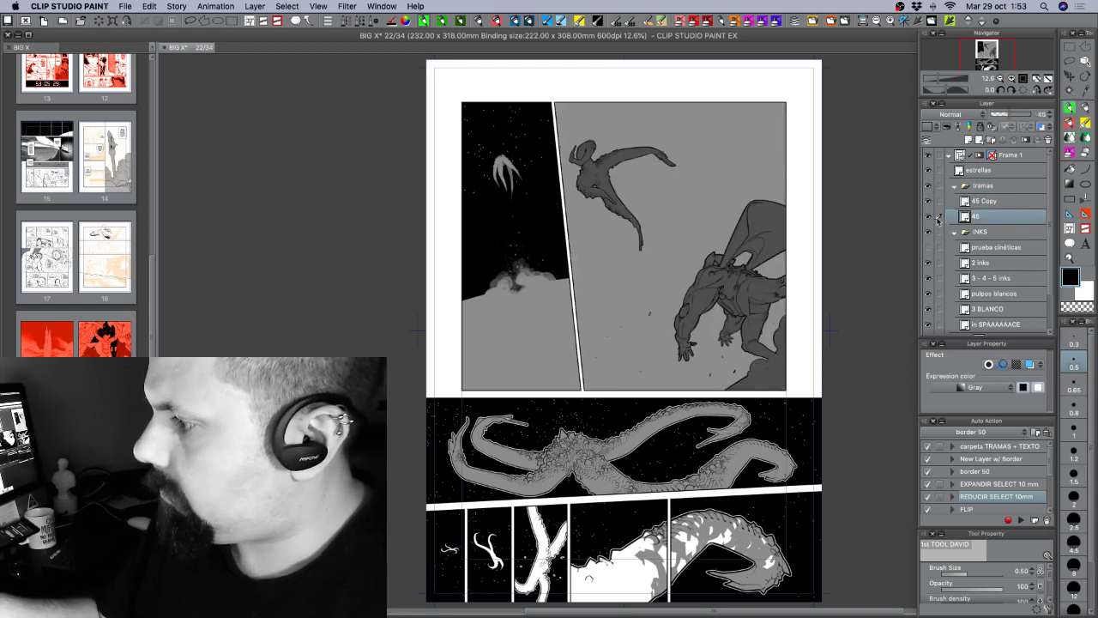
click(928, 216)
click(928, 216)
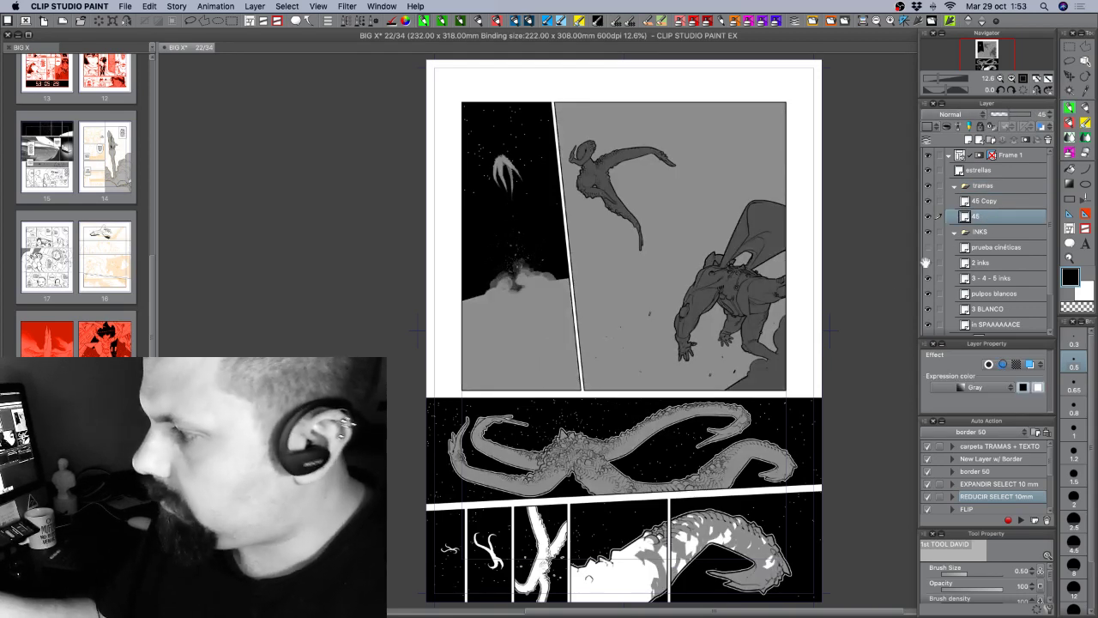
Lasso the flying creature in the second panel and select the 2 inks and 45 layers together.
drag(785, 316, 722, 290)
click(1012, 264)
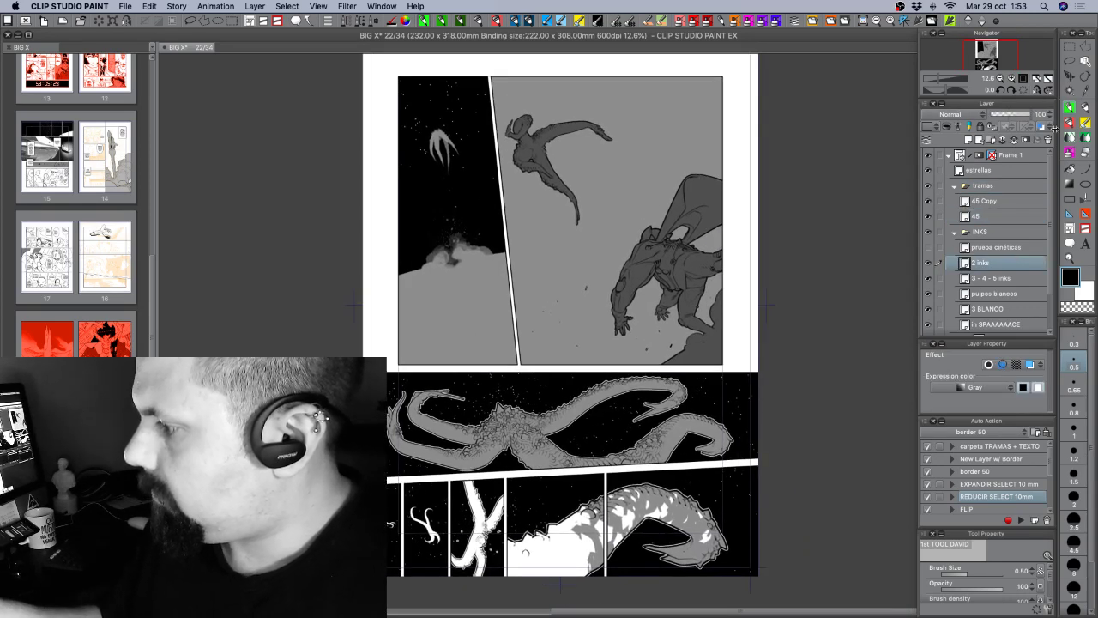
click(1070, 60)
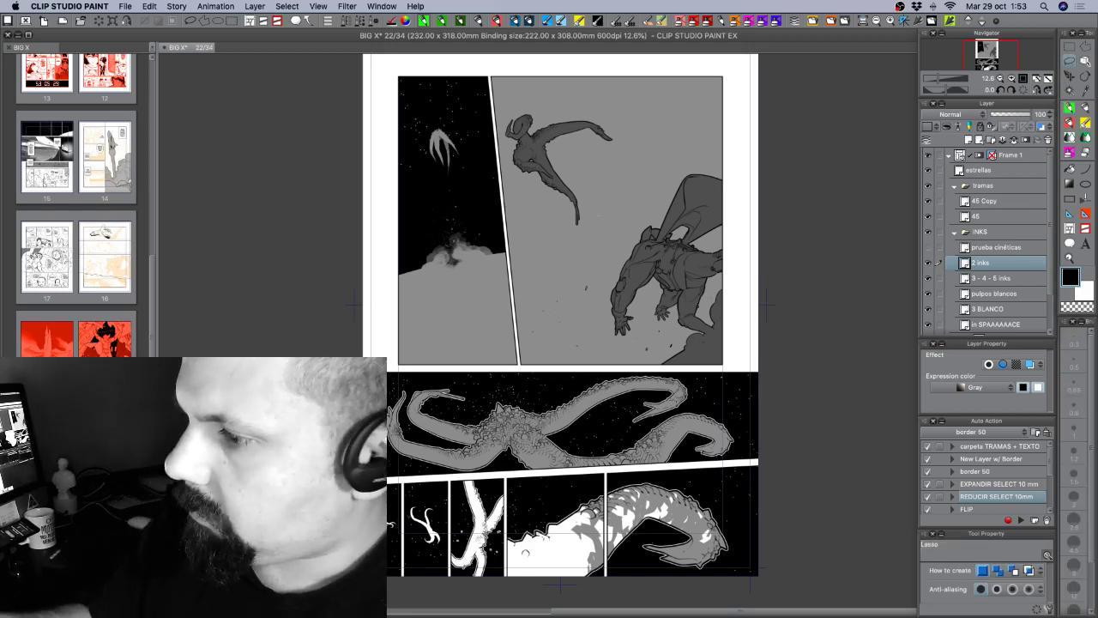
mouse_move(574, 95)
mouse_down()
mouse_move(614, 215)
mouse_move(500, 101)
mouse_up()
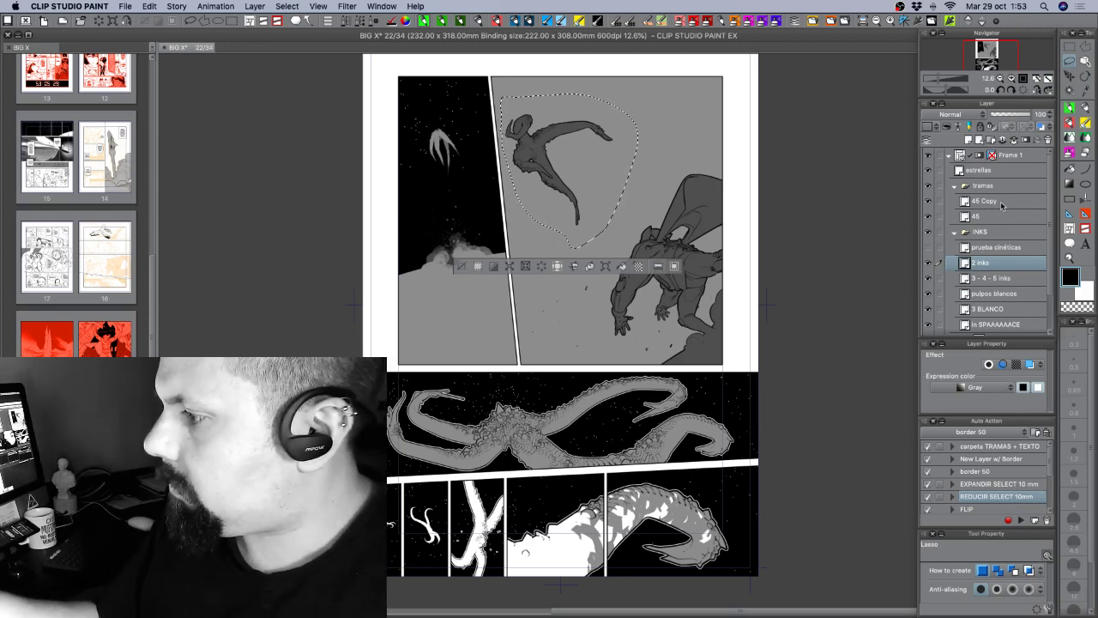
click(929, 217)
click(928, 217)
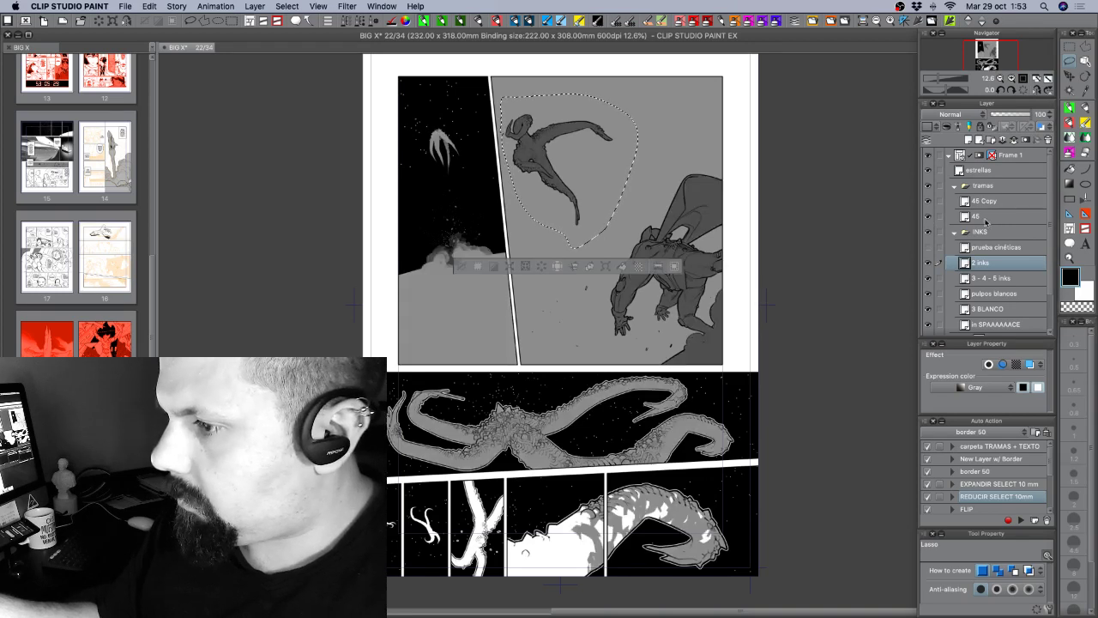
super+click(1000, 216)
Move the selected creature's ink and tone slightly to the right and up within the second panel.
click(1070, 77)
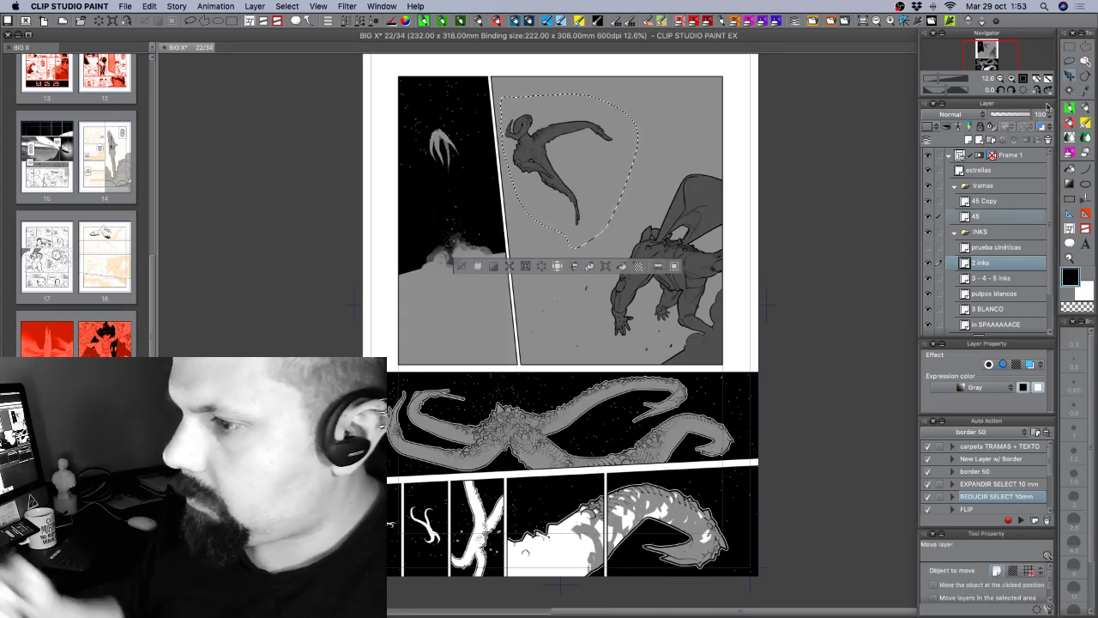
drag(555, 182, 585, 193)
click(679, 256)
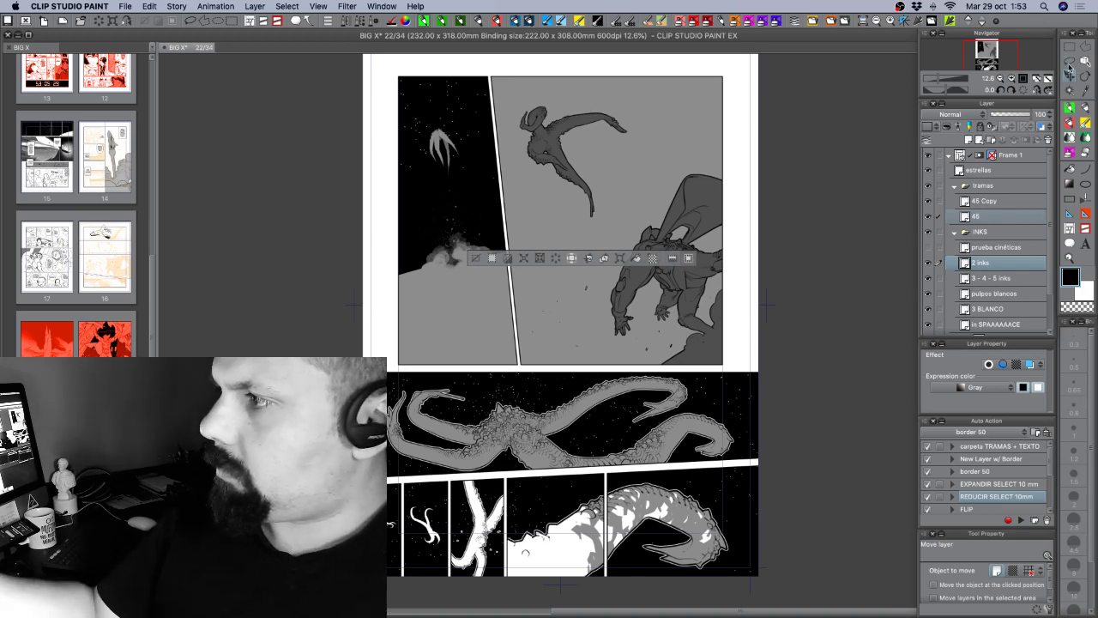
Nudge the flying creature's ink and tone slightly left and down with the Move layer tool, and deselect.
key(m)
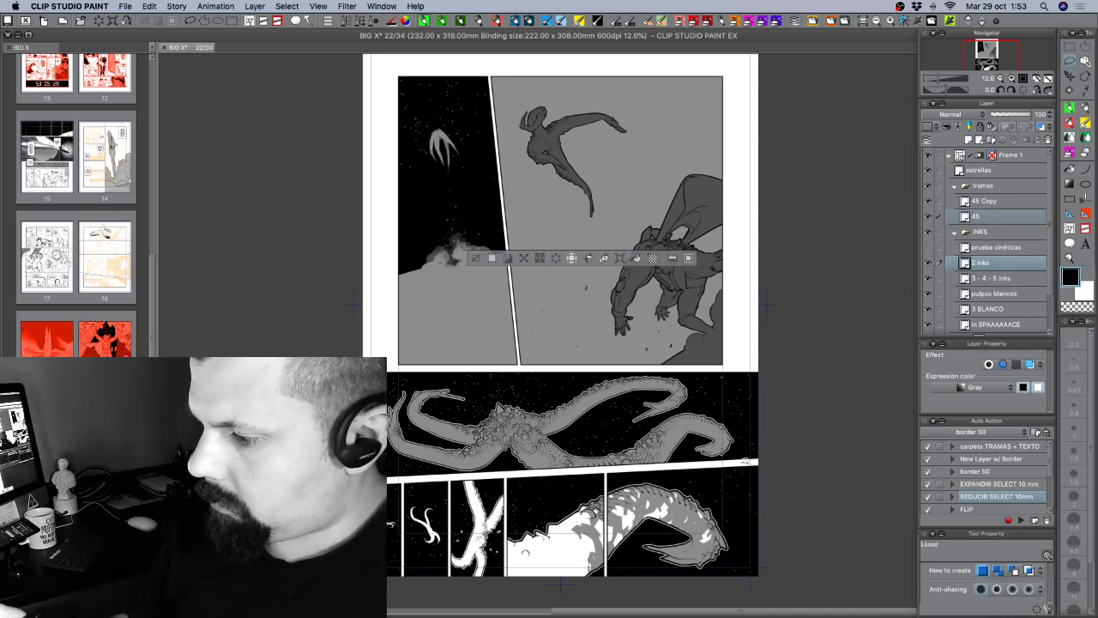
drag(746, 458, 757, 462)
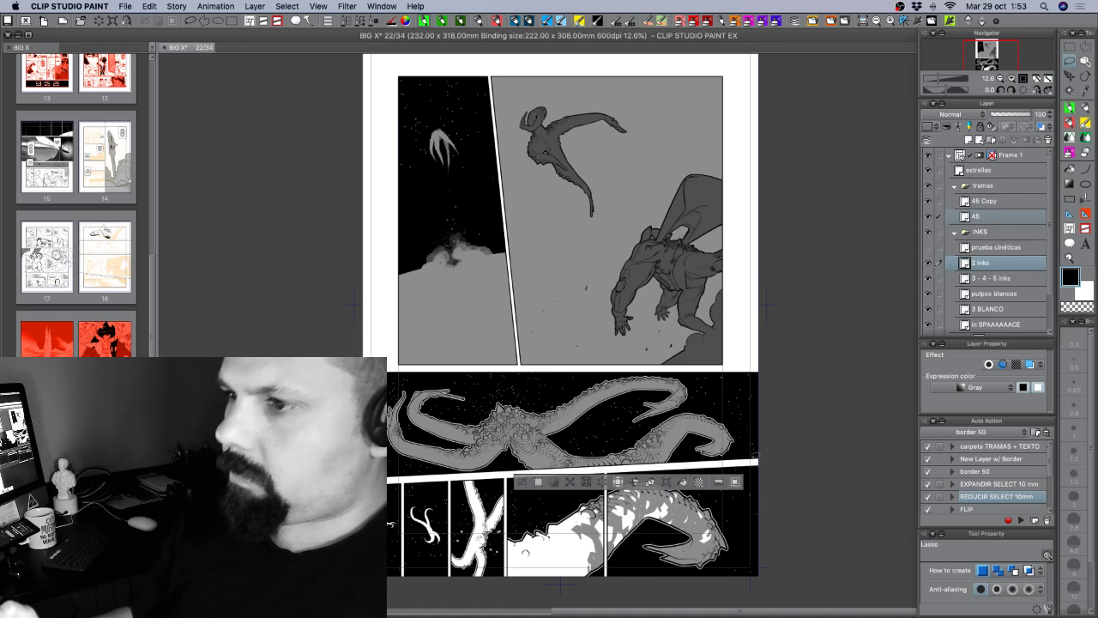
click(1069, 76)
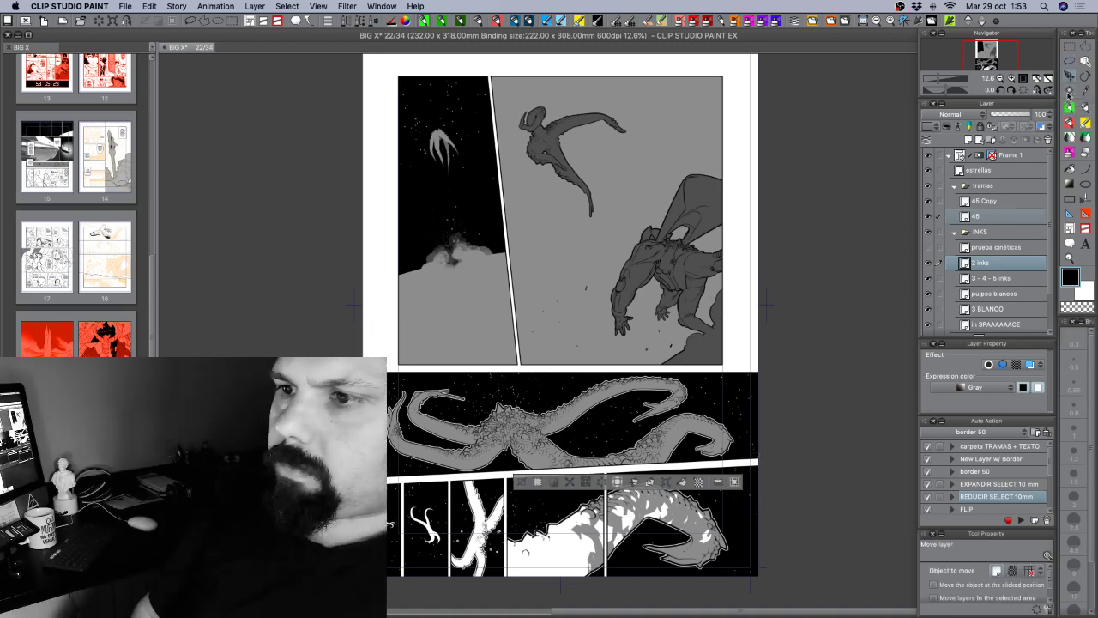
key(Left)
key(Left)
key(Left)
key(Down)
key(Down)
key(Down)
key(Down)
key(Left)
key(Up)
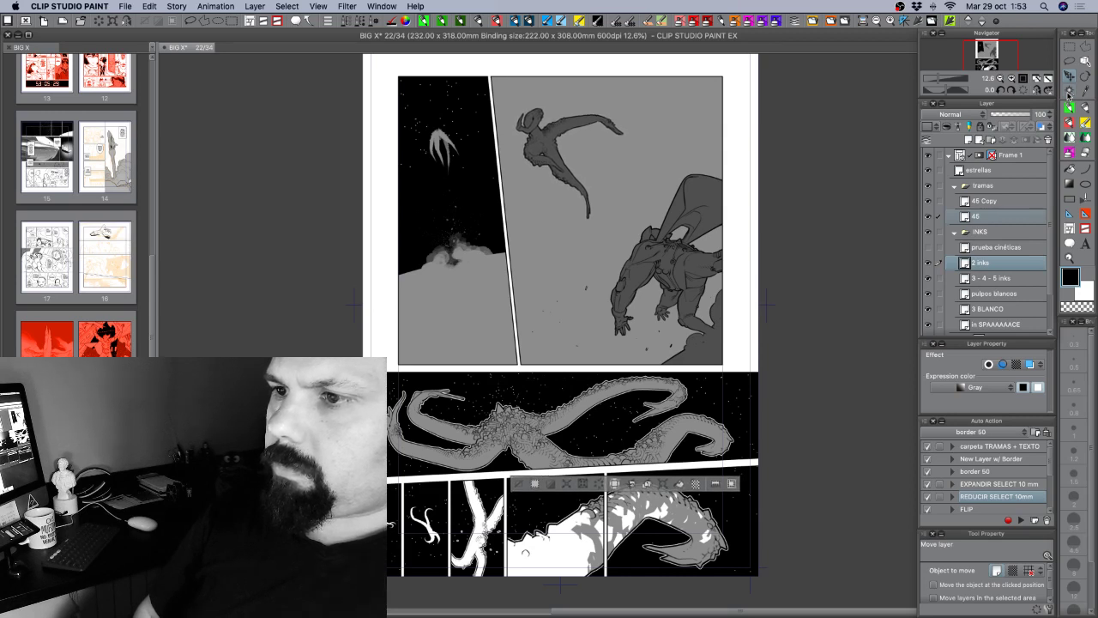
key(Left)
key(Up)
key(Down)
key(Down)
key(Down)
key(Down)
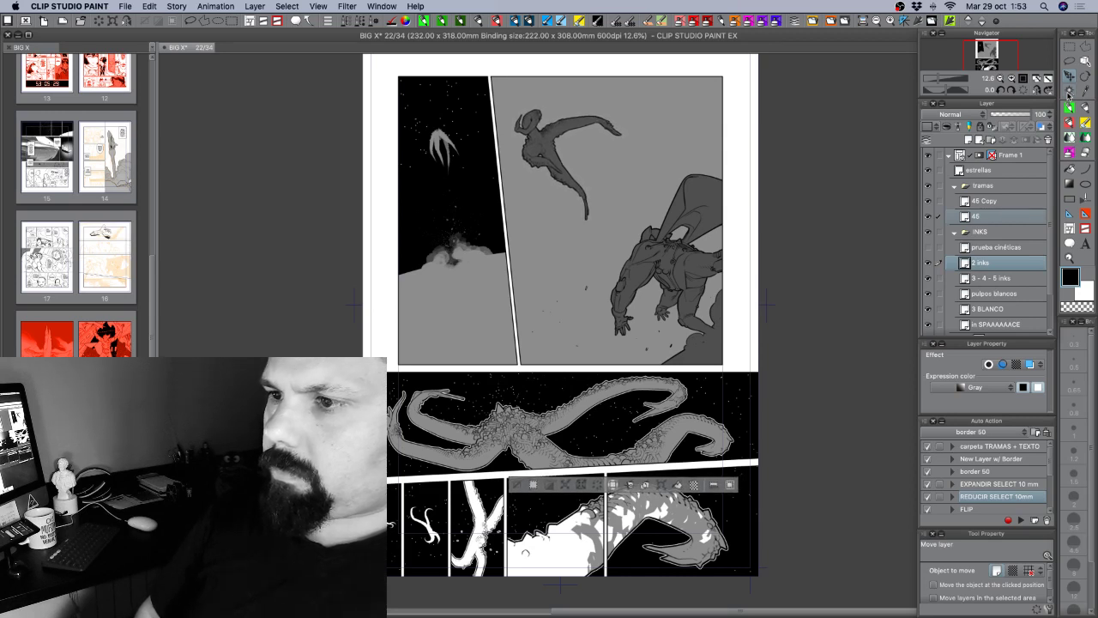
key(Left)
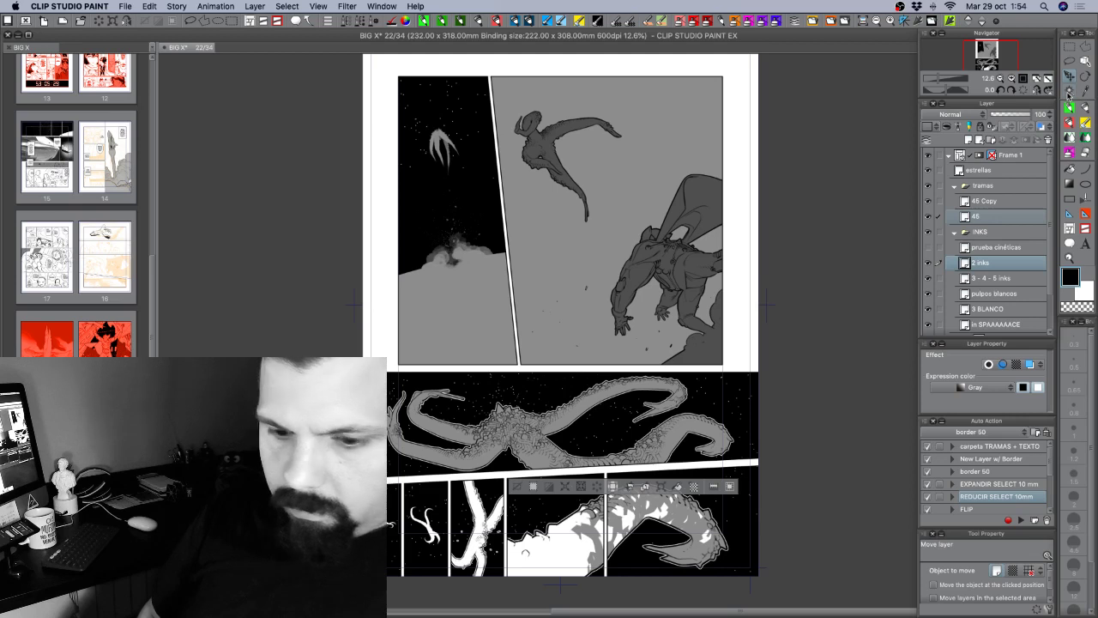
key(super+d)
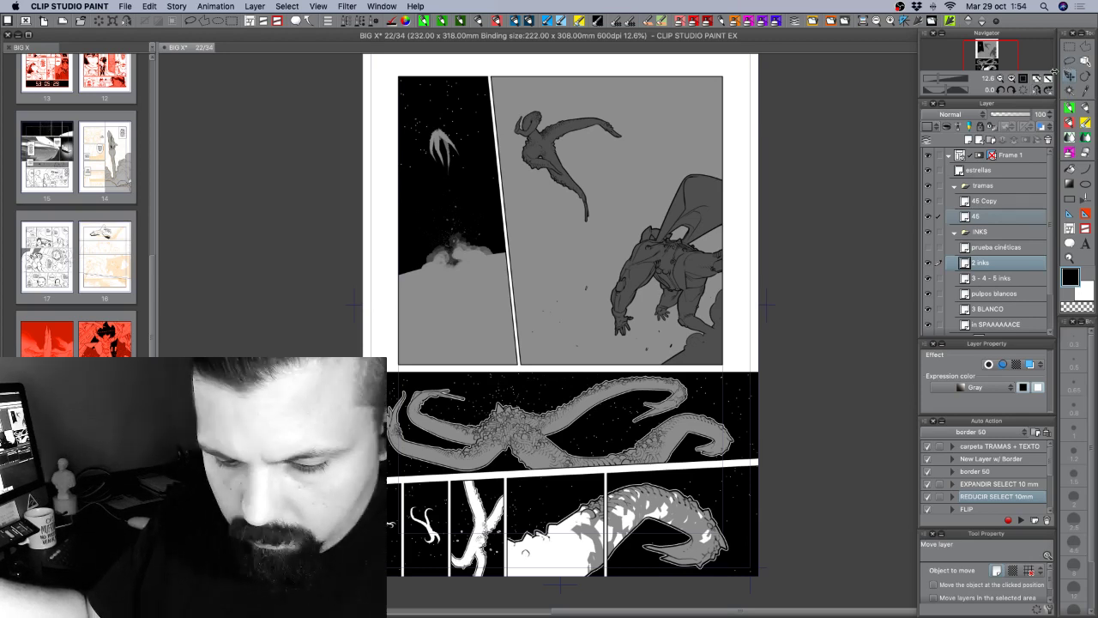
Lasso the flying creature on the 45 layer, cut its tone, paste it onto a separate layer, and deselect.
click(987, 216)
click(1068, 62)
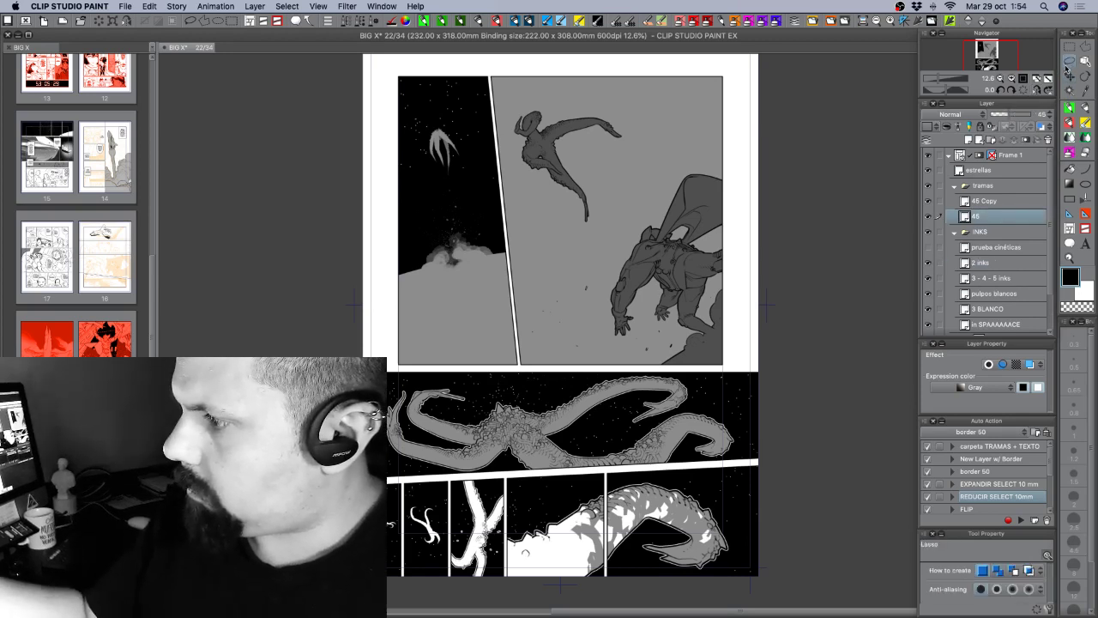
mouse_move(634, 159)
mouse_down()
mouse_move(602, 105)
mouse_move(508, 146)
mouse_move(545, 213)
mouse_move(611, 204)
mouse_up()
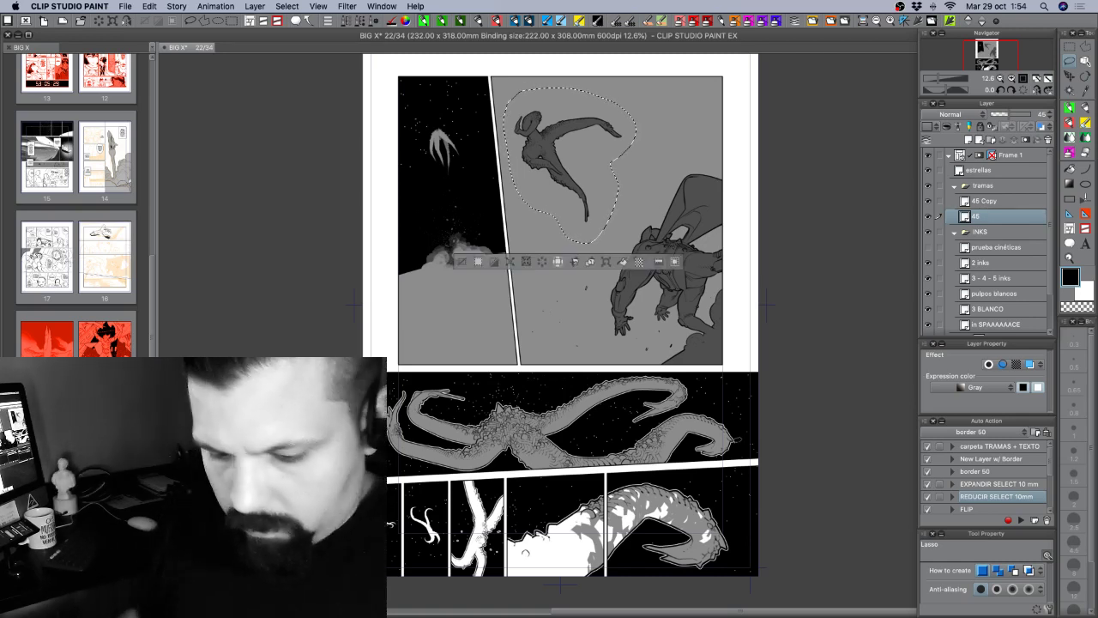
key(super+x)
key(super+v)
key(super+d)
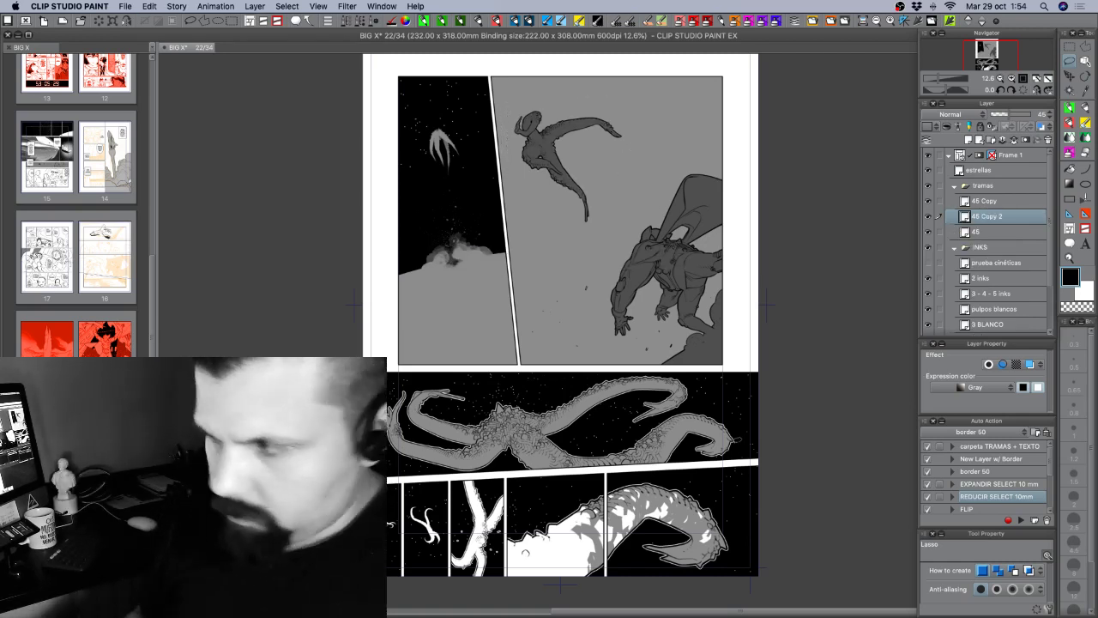
Set the opacity of the creature's pasted tone layer to 30 and save the page.
drag(1010, 114, 1004, 116)
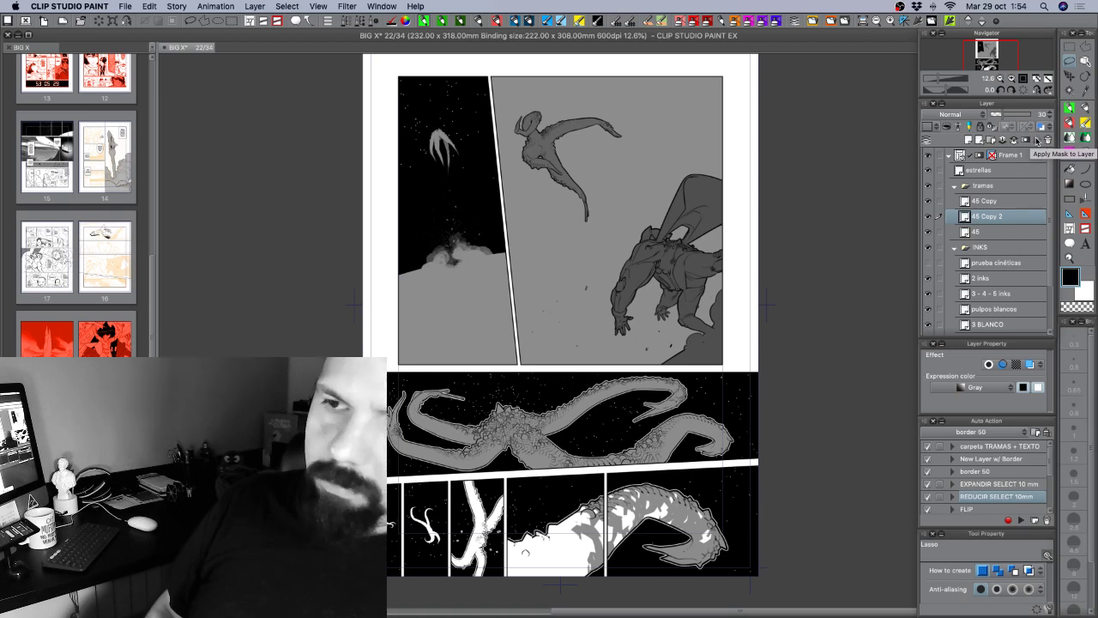
key(super+z)
key(super+z)
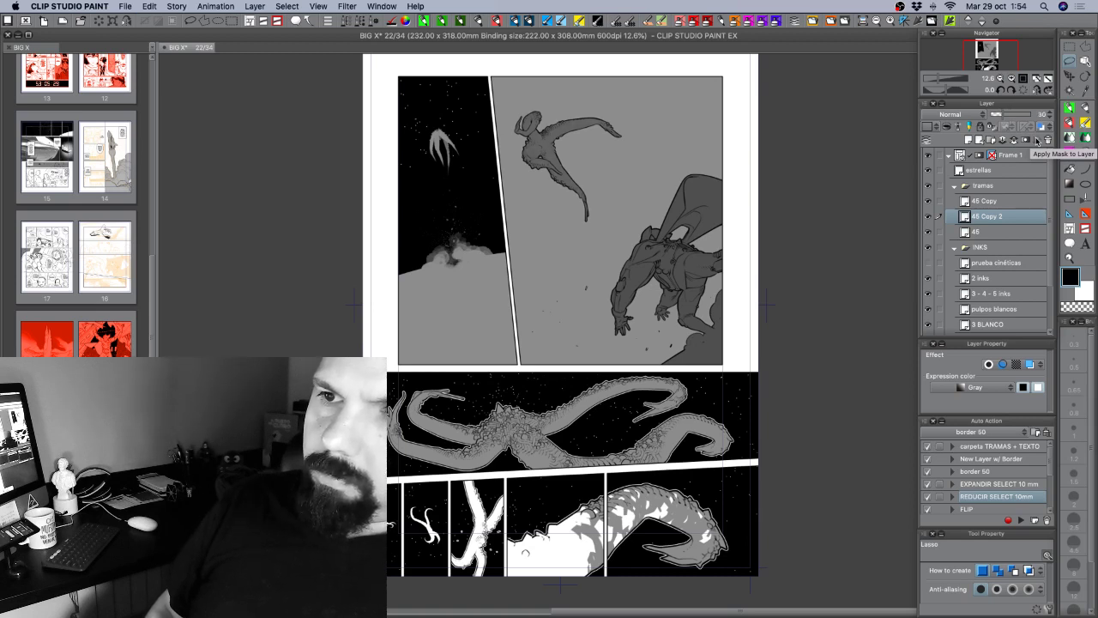
key(super+s)
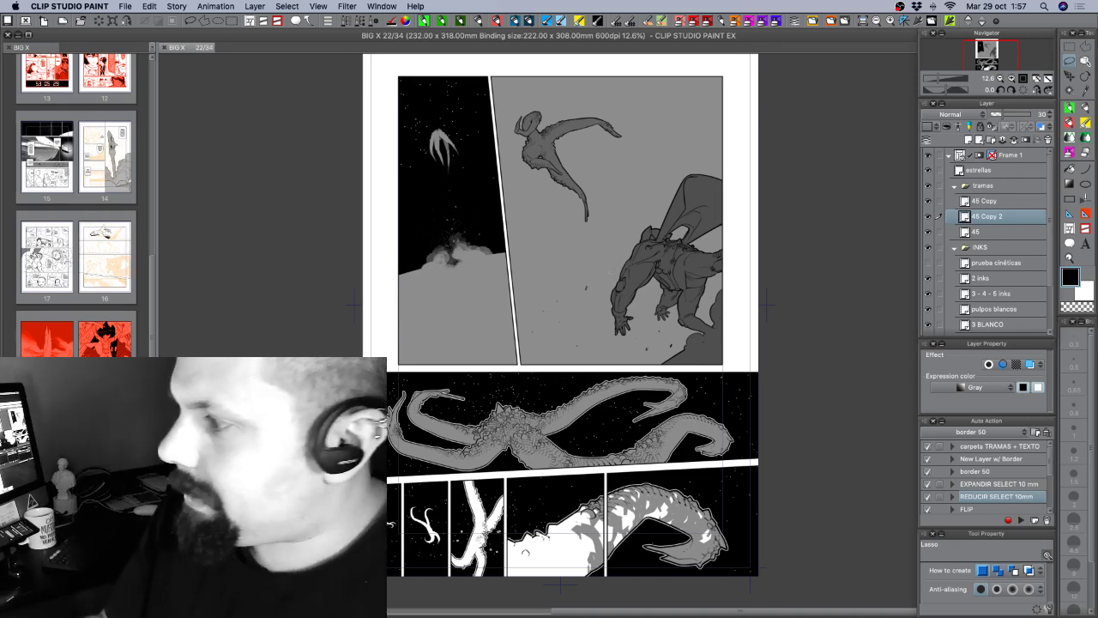
Collapse the tramas and INKS layer folders and save the page.
click(954, 187)
click(954, 202)
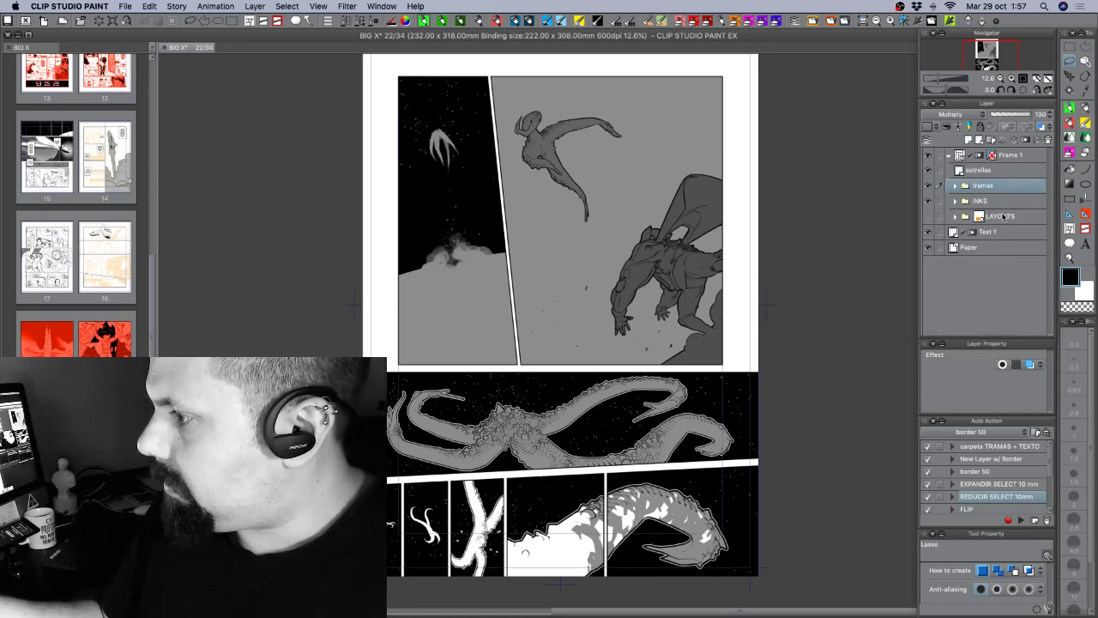
key(super+s)
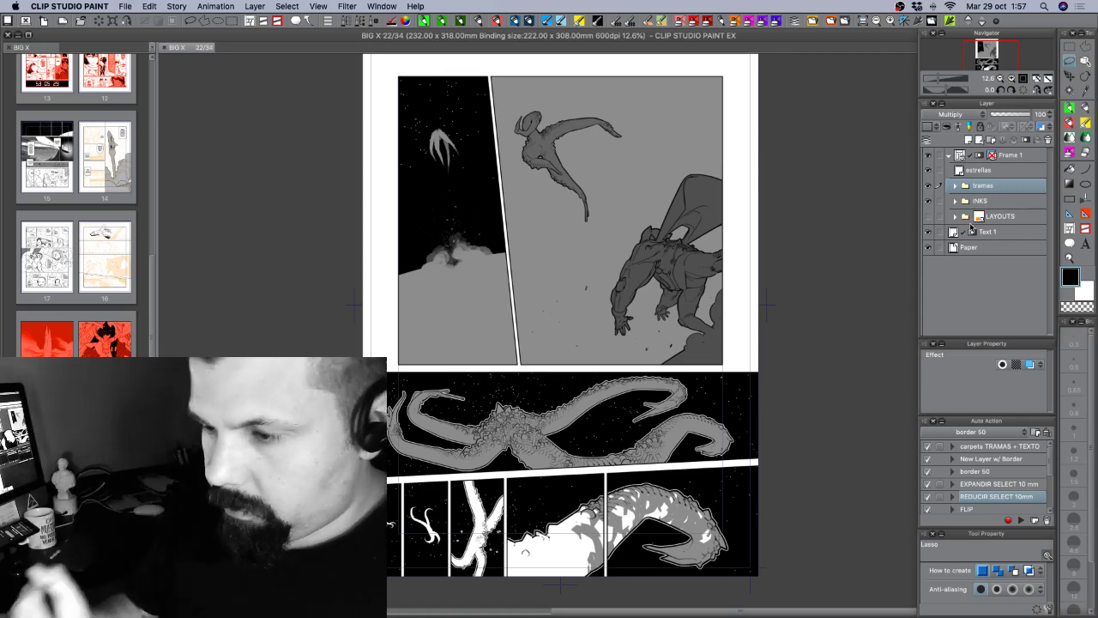
Open page 18, copy its whole red overlay layer, and paste it into page 22.
click(1021, 155)
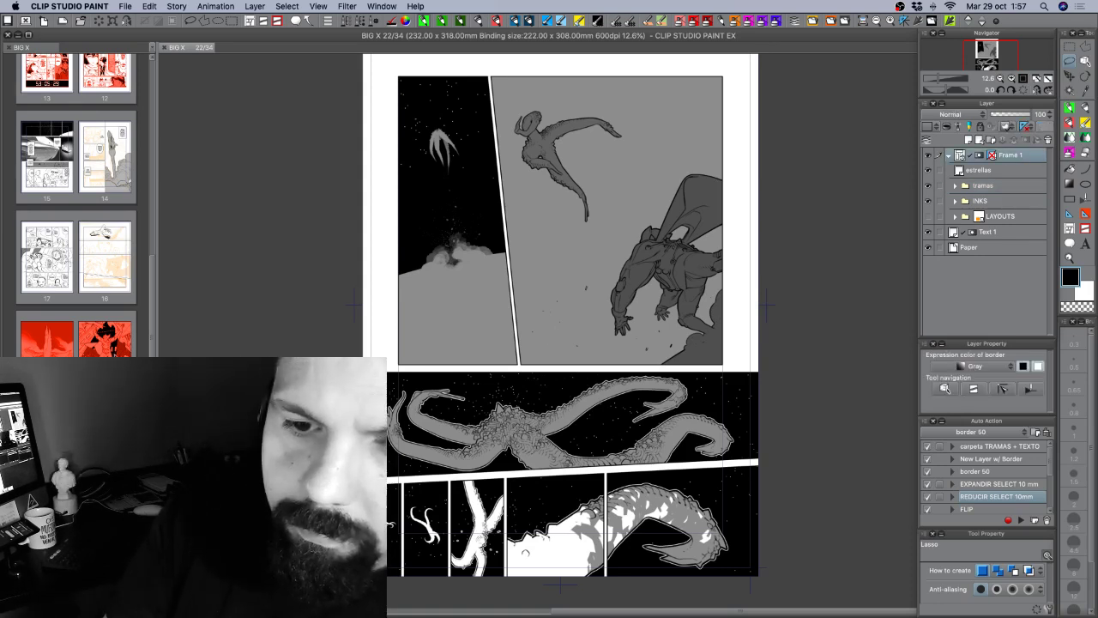
click(104, 338)
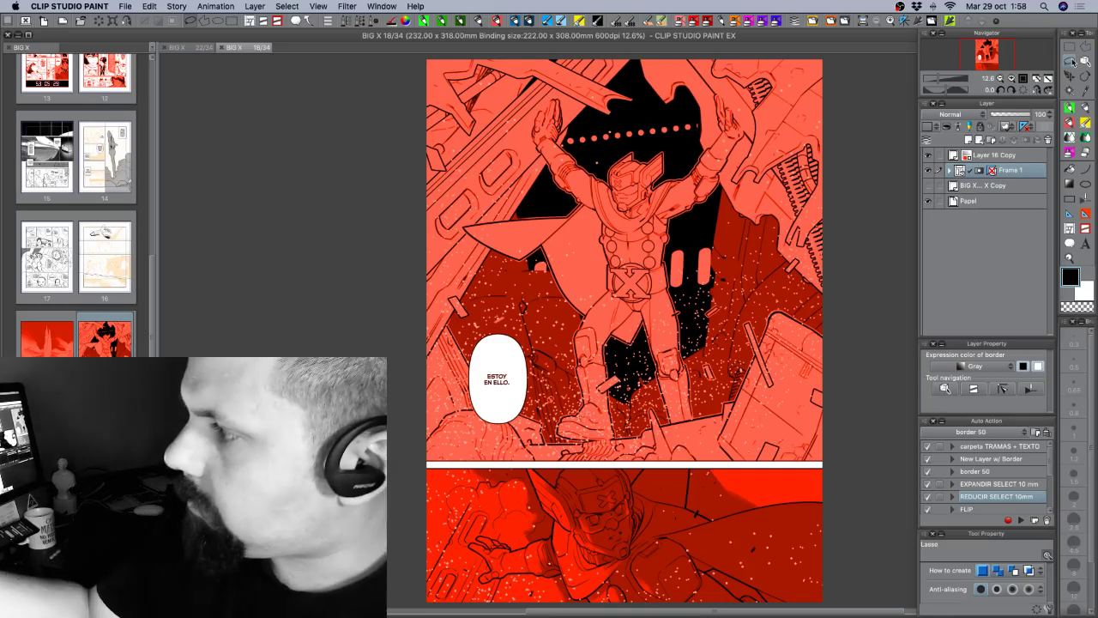
click(996, 154)
key(super+a)
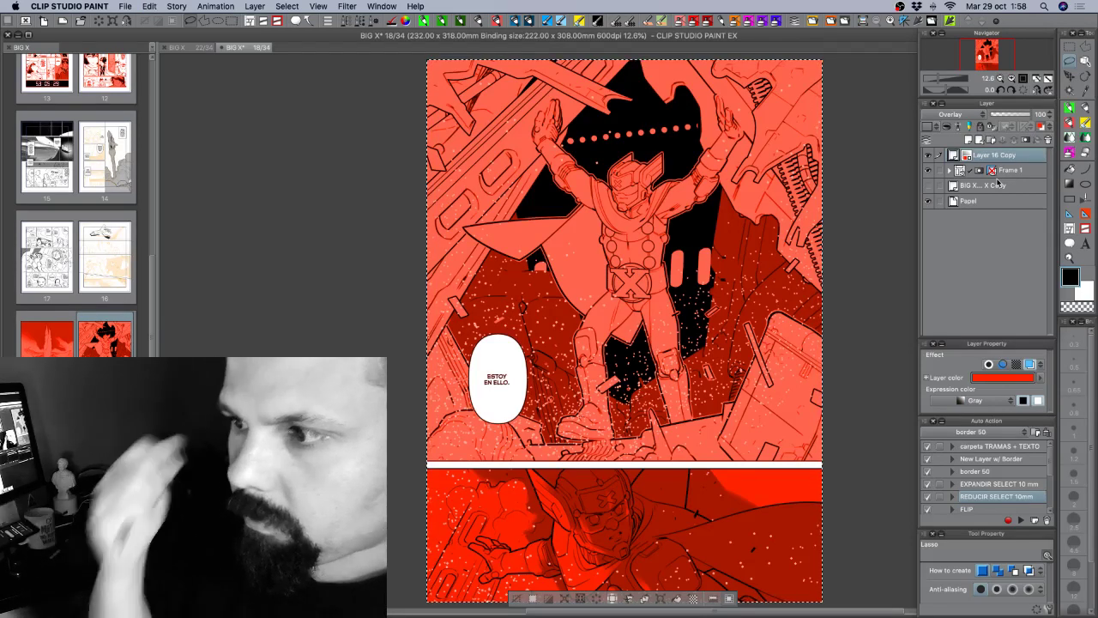
click(181, 49)
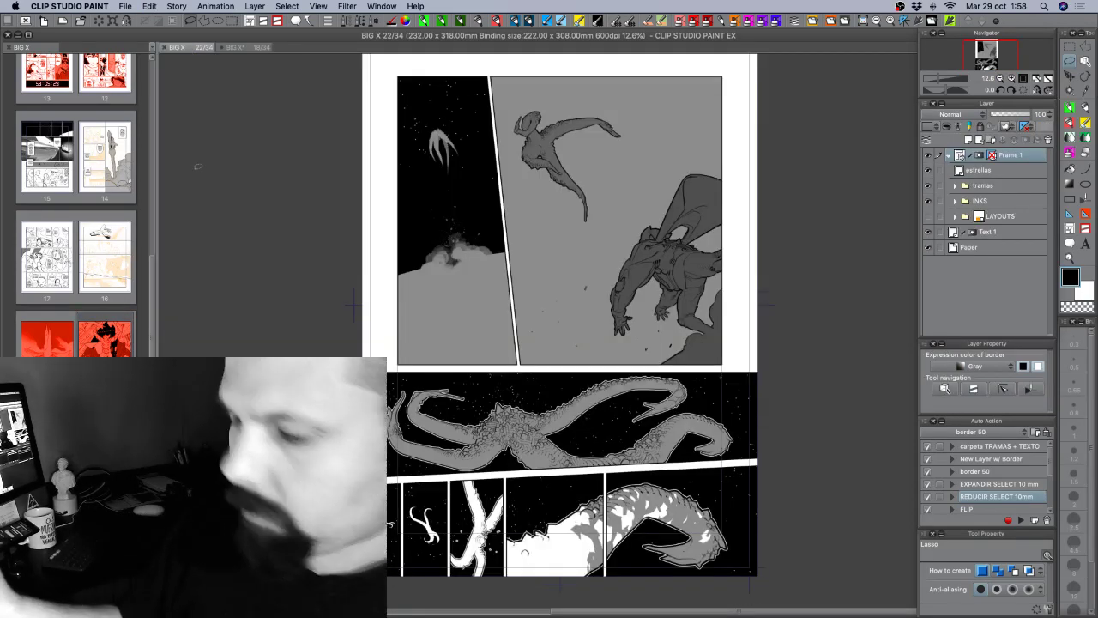
key(super+v)
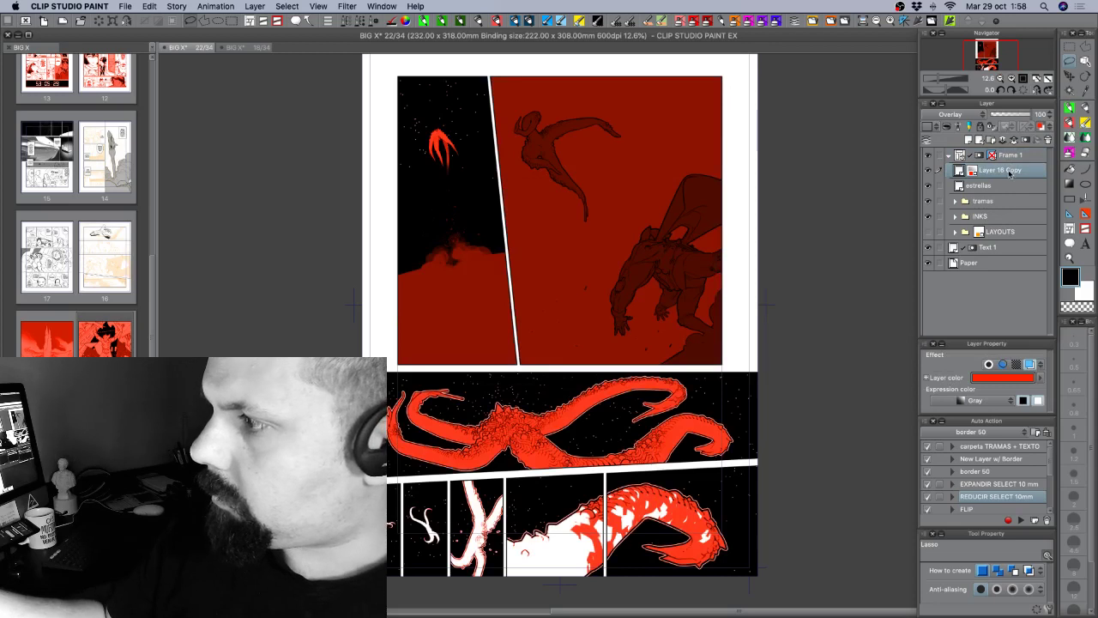
Place the pasted red overlay layer above Frame 1 and save page 22.
drag(1012, 154, 1013, 155)
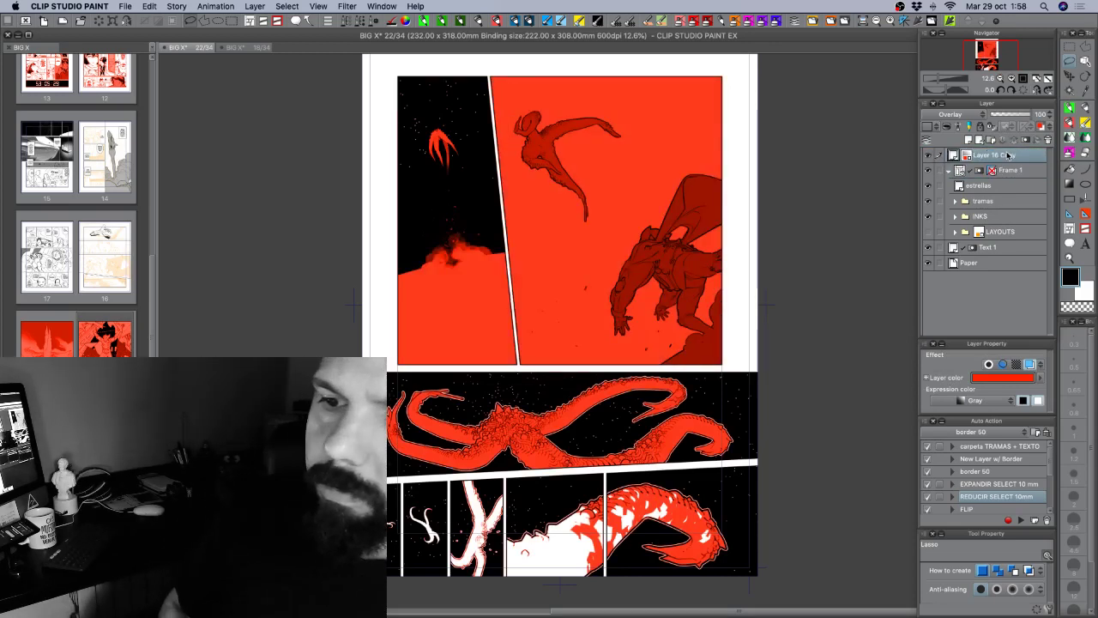
key(super+s)
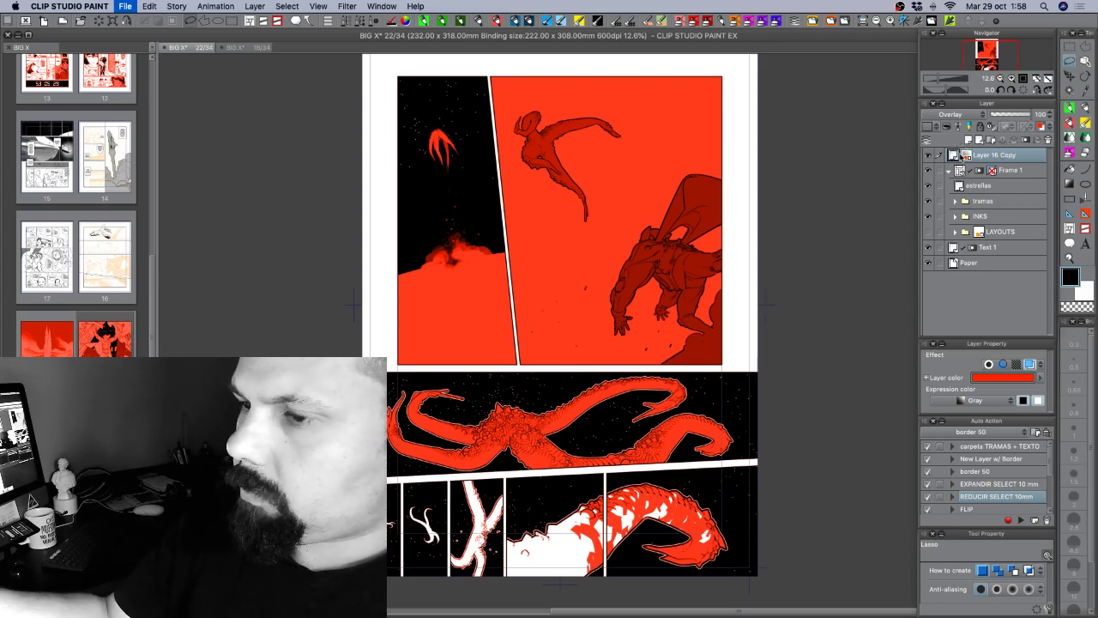
Hide the red overlay layer, capture the whole grayscale page as a screenshot, and show the overlay again.
click(928, 155)
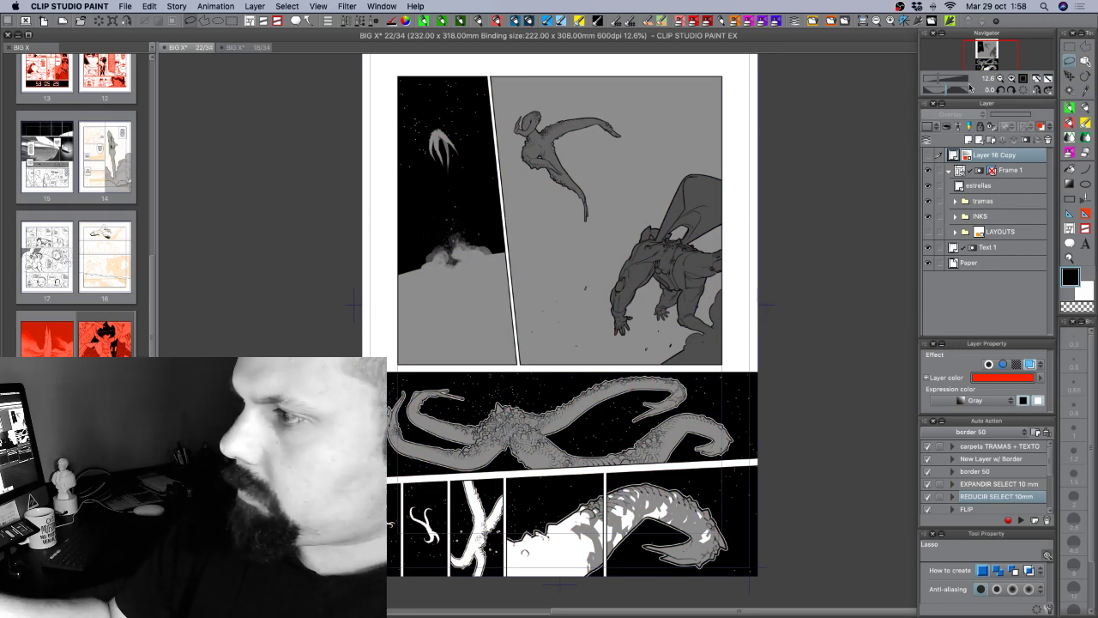
click(1048, 78)
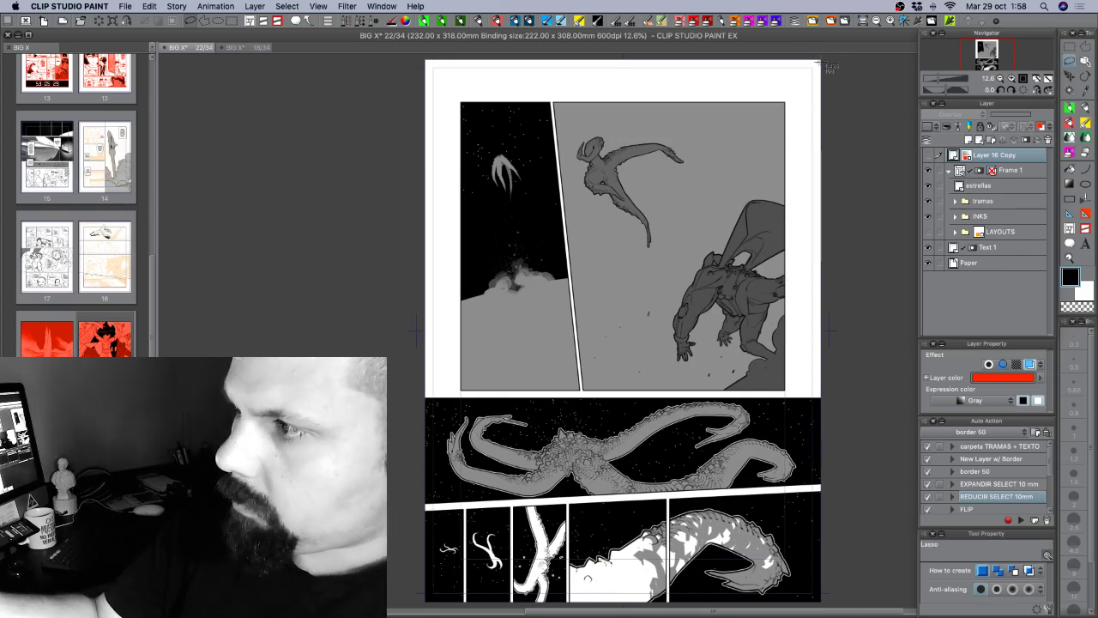
mouse_move(820, 60)
mouse_down()
mouse_move(507, 478)
mouse_move(421, 615)
mouse_up()
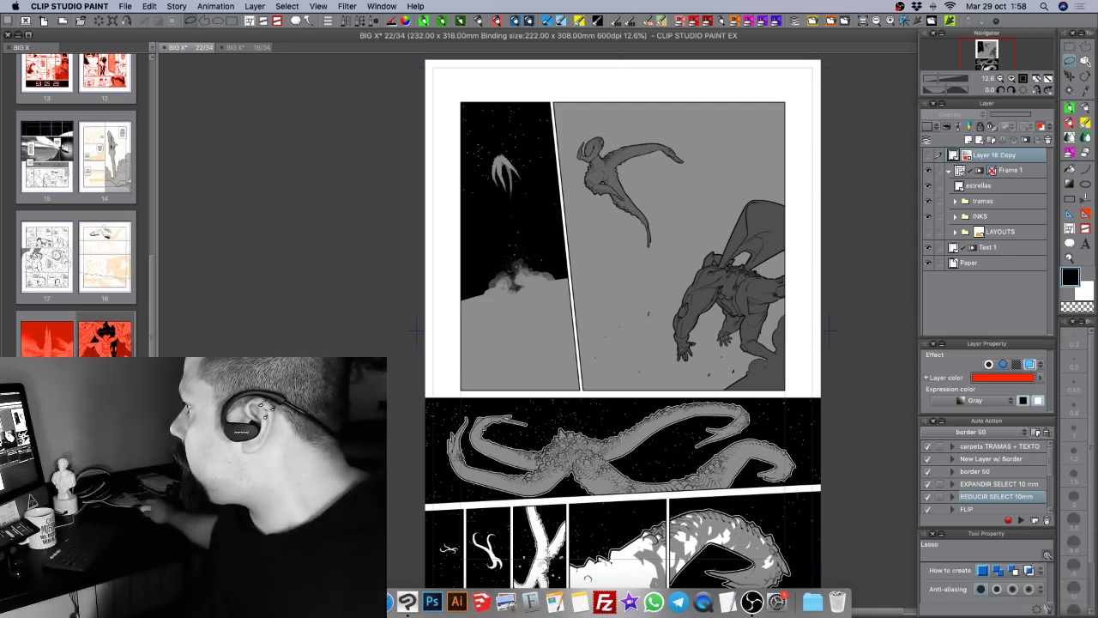
key(Tab)
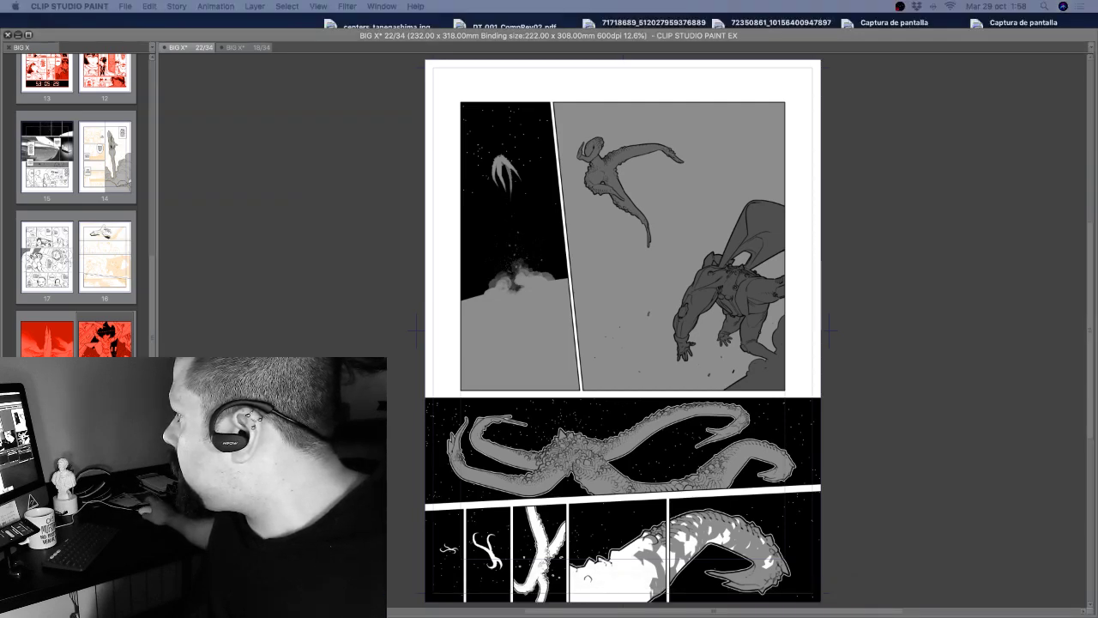
key(Tab)
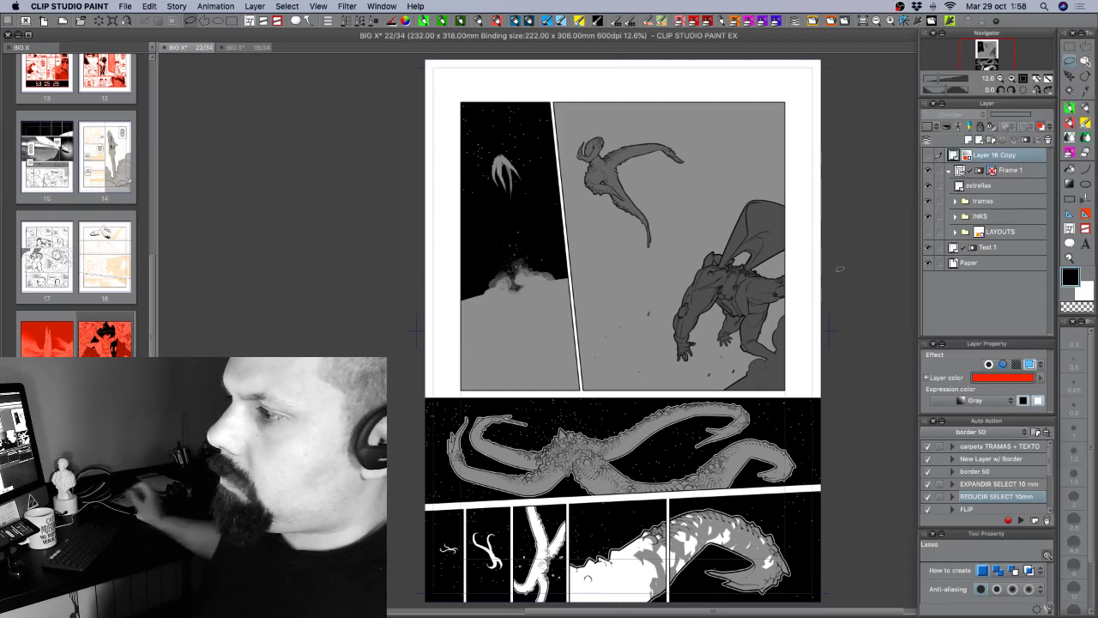
click(927, 154)
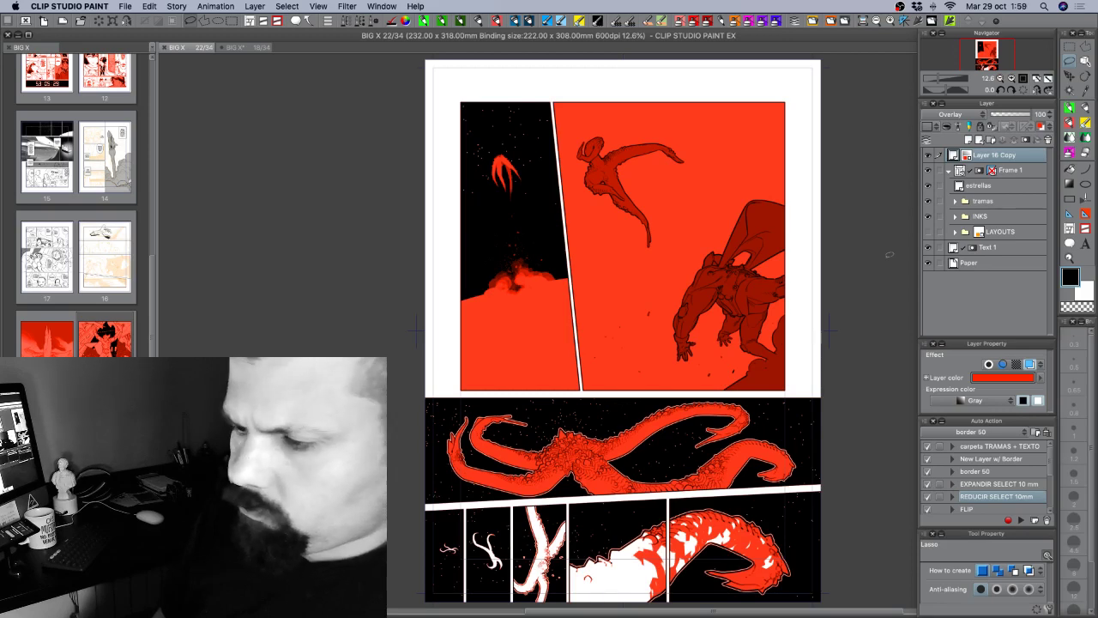
Close page 22, then collapse and hide Frame 1 on page 21.
key(super+w)
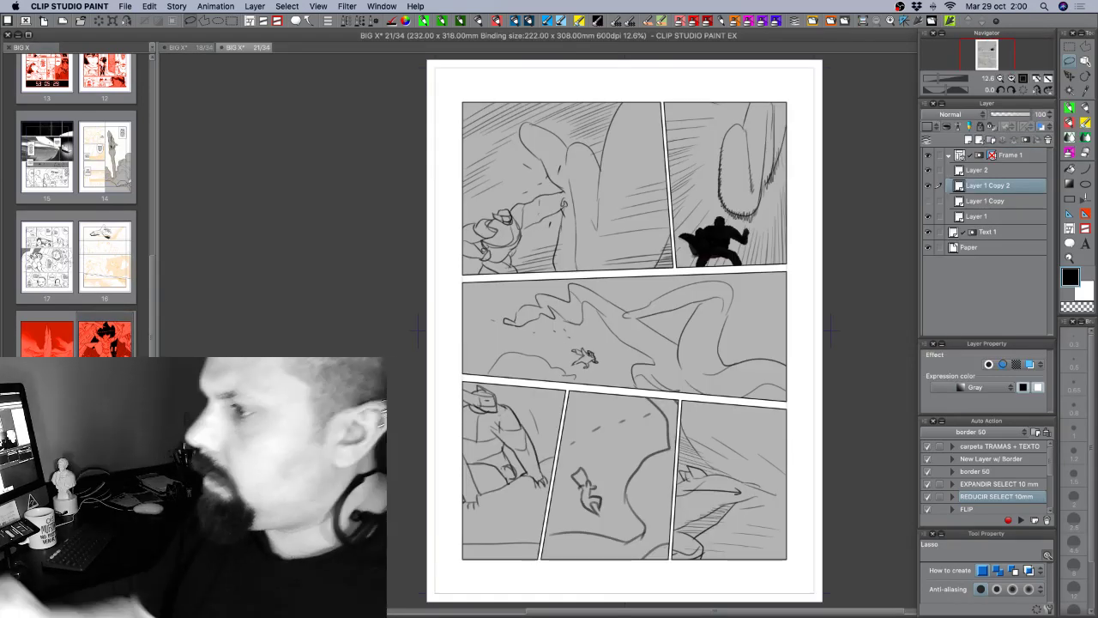
click(948, 155)
click(929, 156)
Add a new layer above Frame 1 and name it "reglas".
click(968, 139)
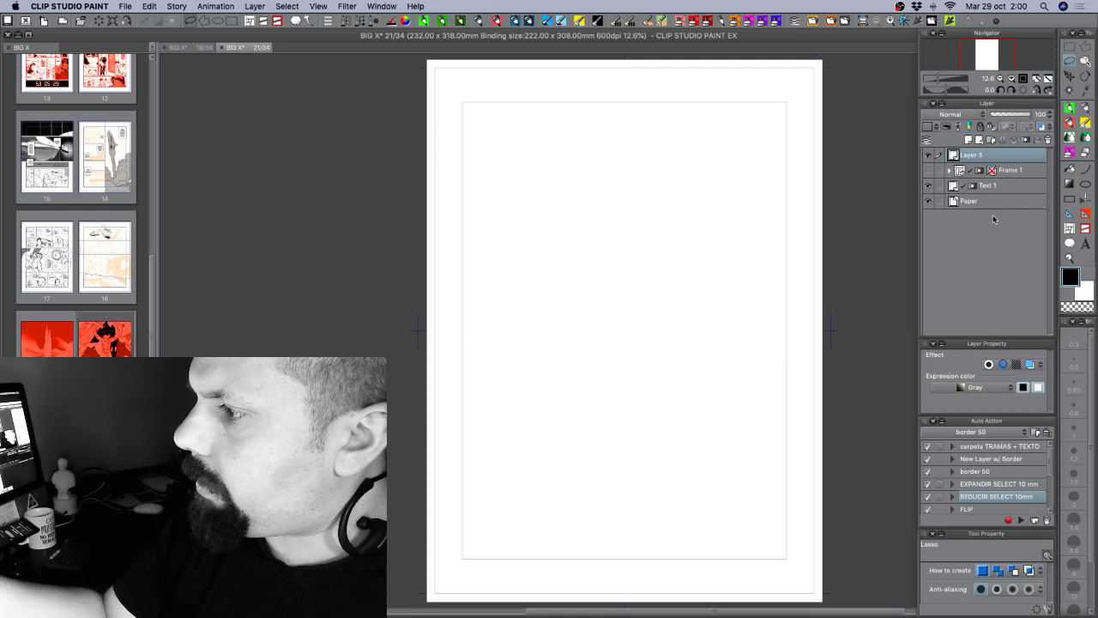
double_click(976, 155)
text(reglas)
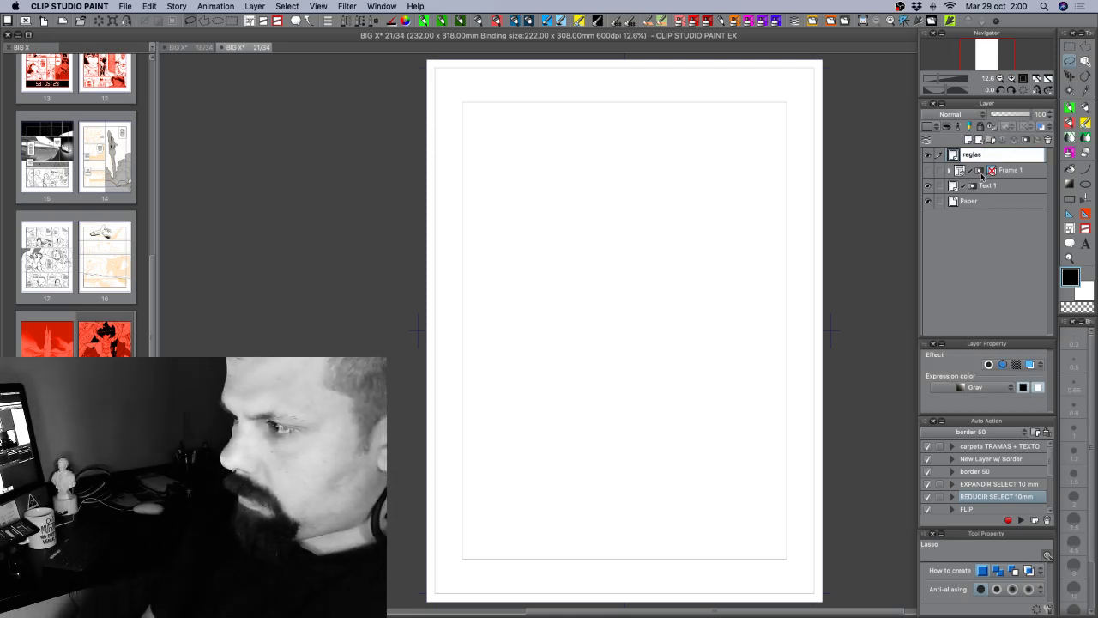
key(Return)
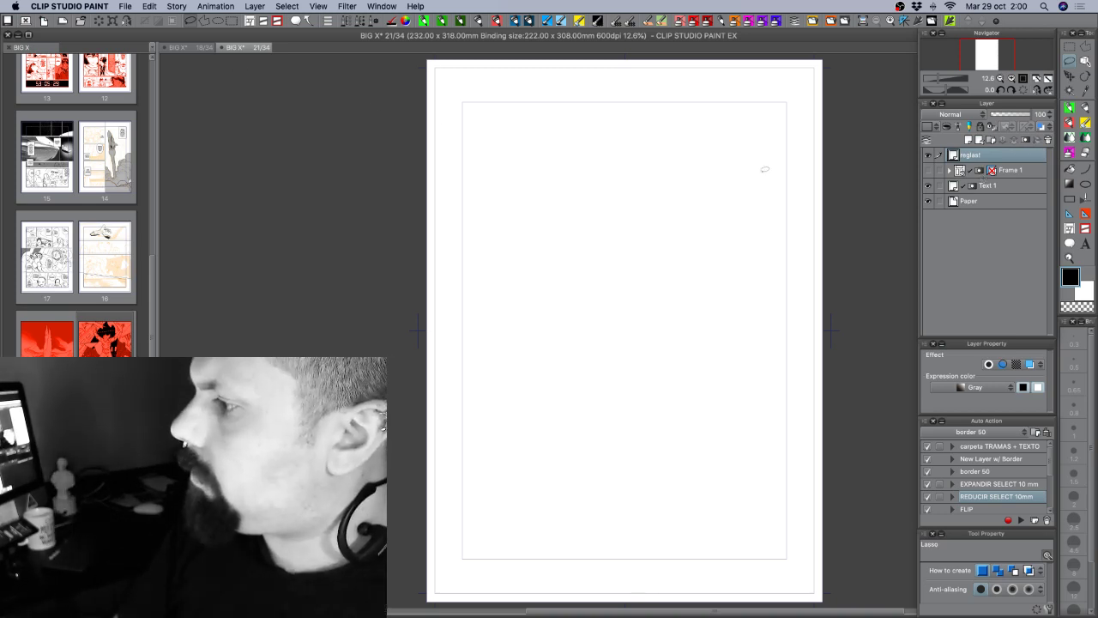
Place a Radial line special ruler in the upper middle of the blank page on the reglas layer.
key(u)
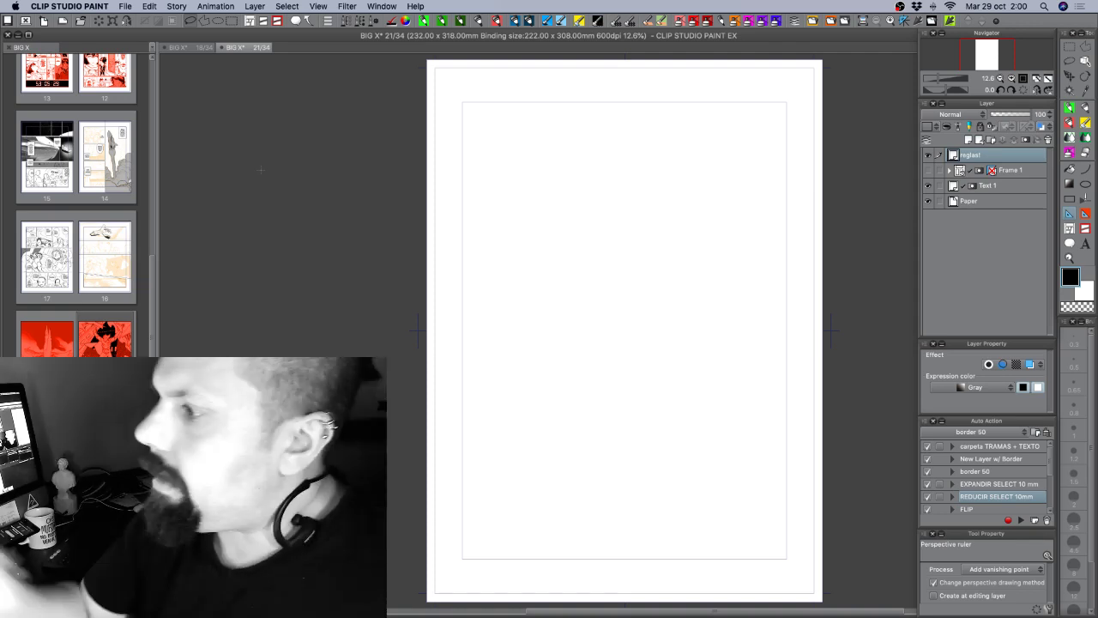
click(344, 22)
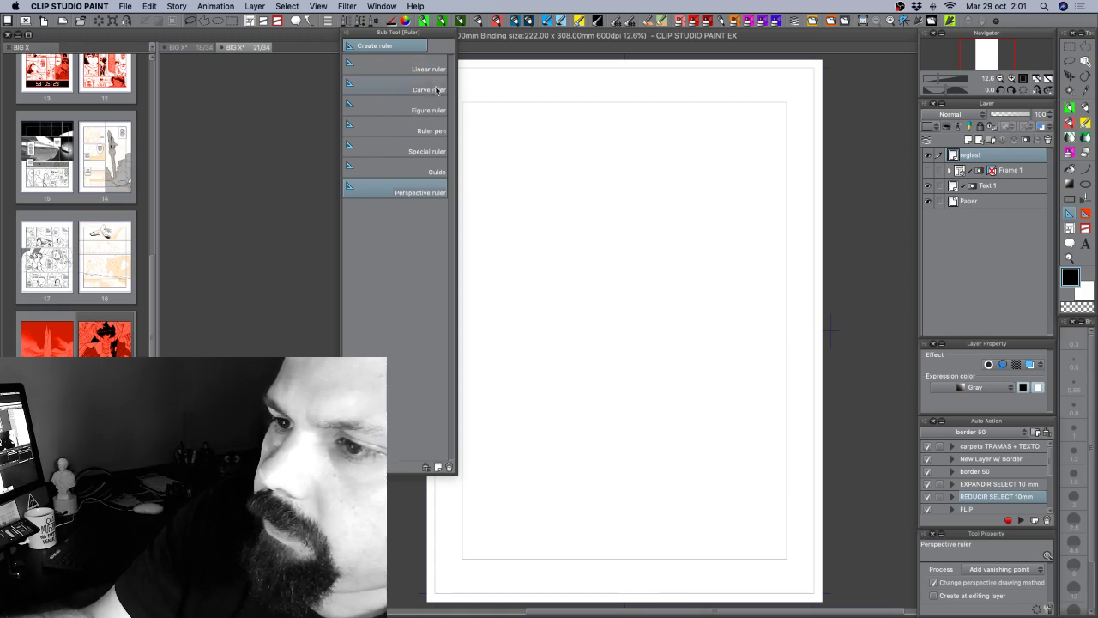
click(433, 89)
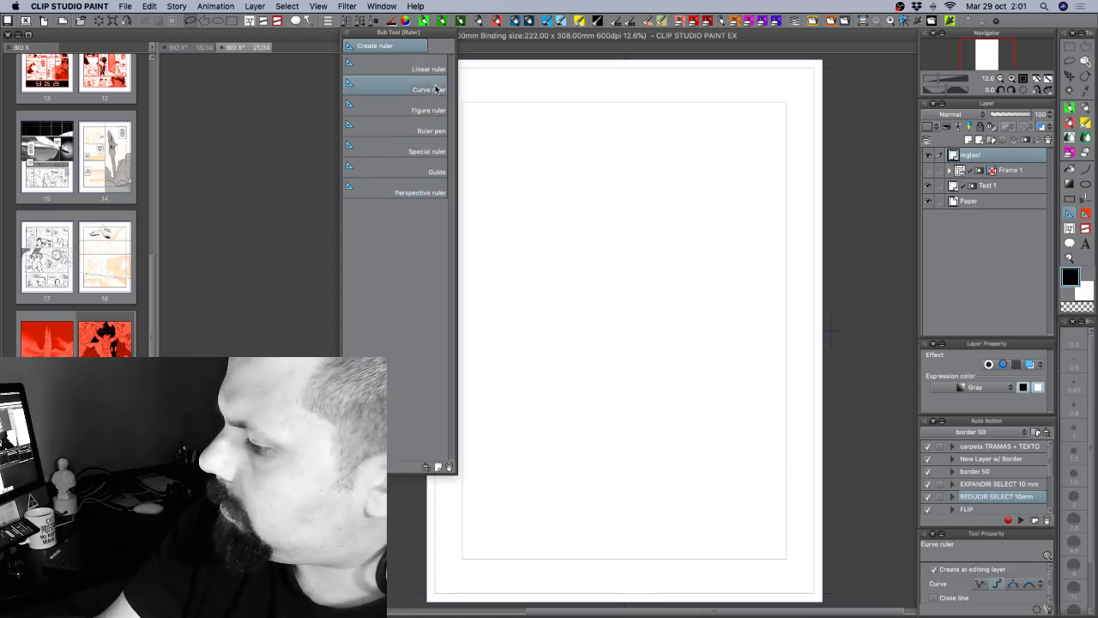
click(432, 102)
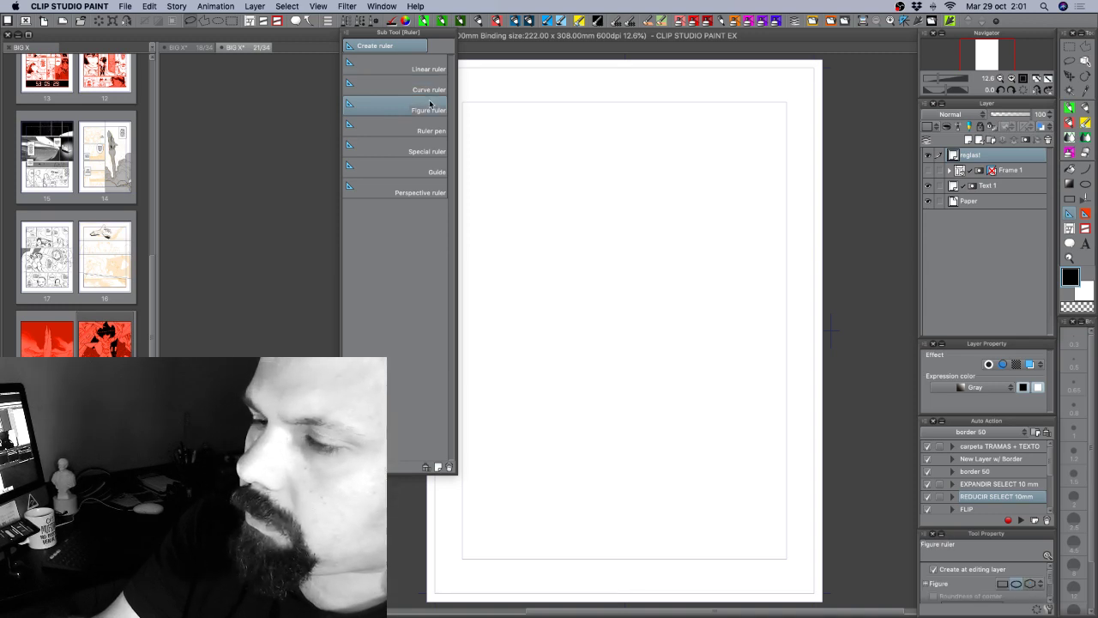
click(423, 147)
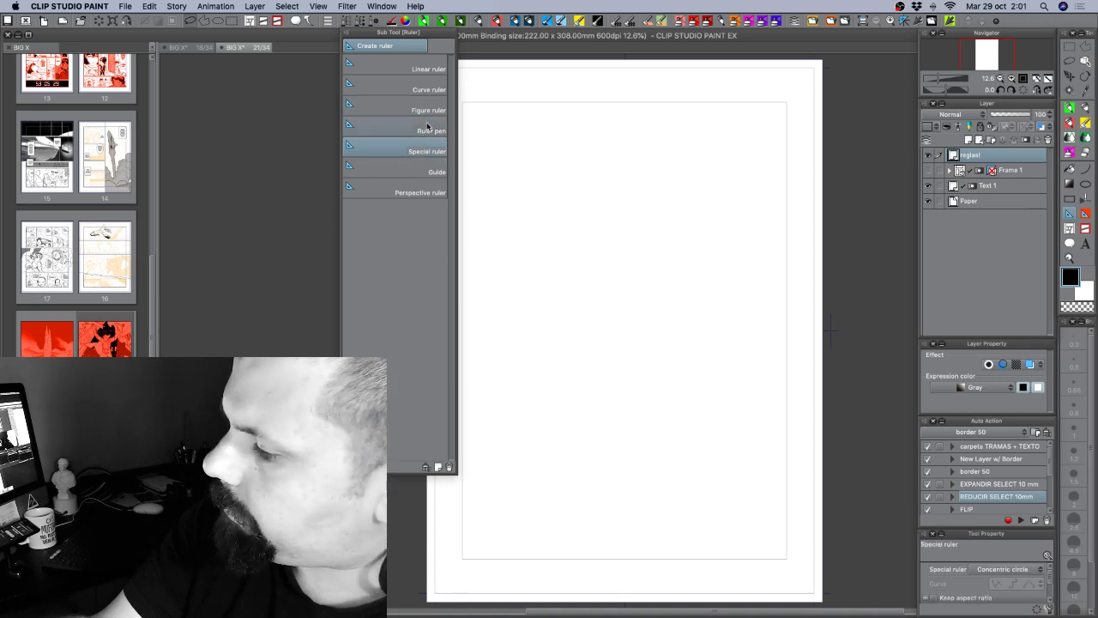
click(1037, 570)
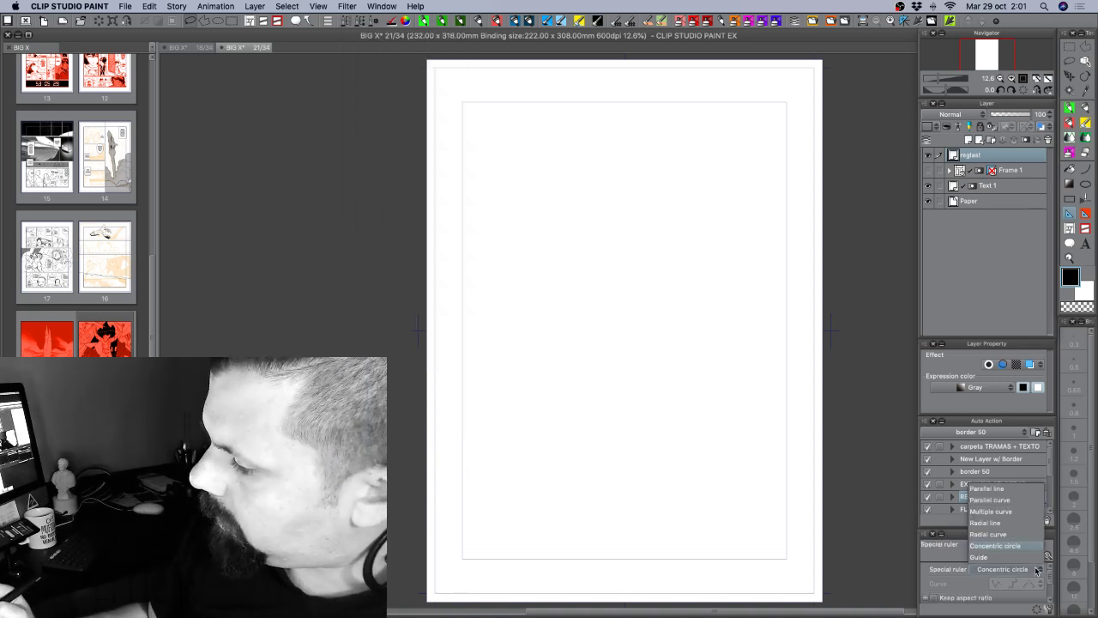
click(1013, 522)
click(655, 180)
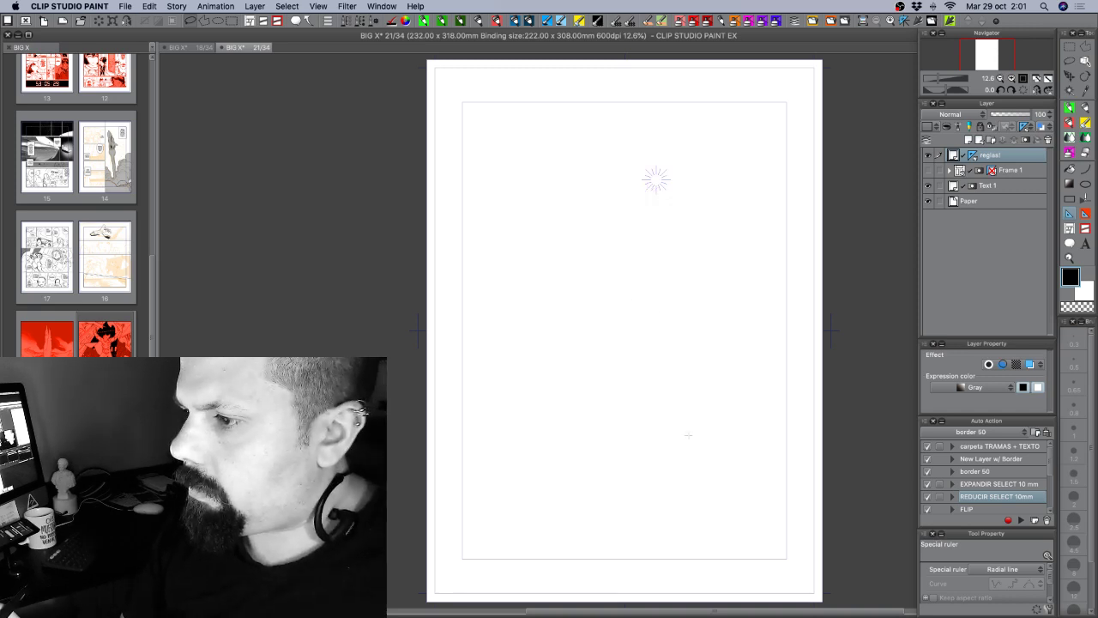
Draw test speed lines radiating from the ruler's centre with the pen at brush size 0.50.
click(1070, 109)
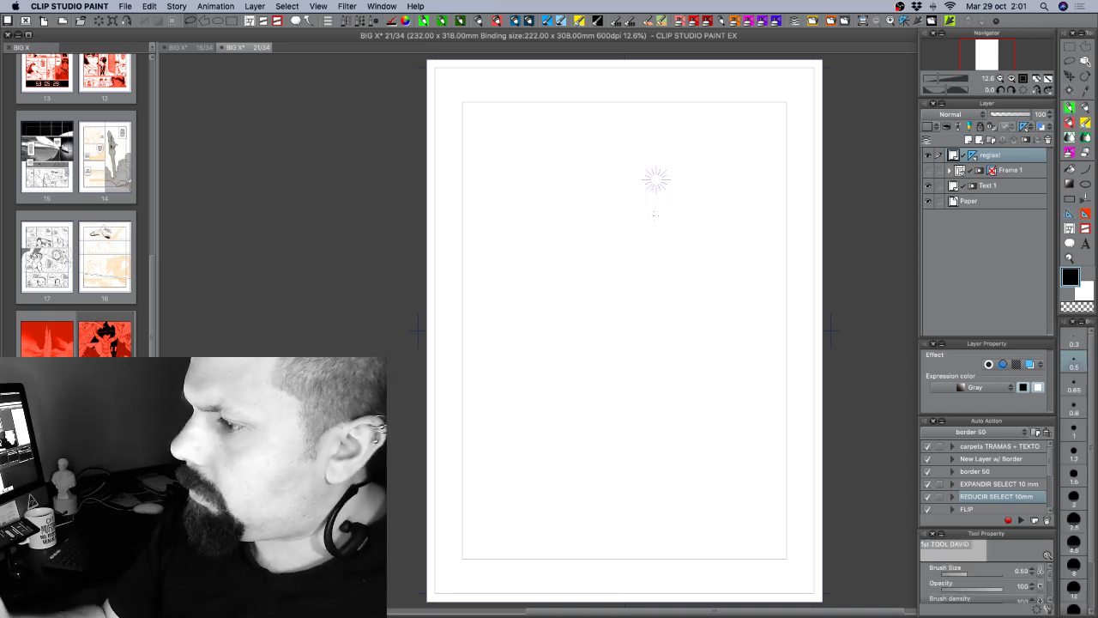
drag(639, 206, 553, 313)
drag(629, 184, 471, 214)
drag(621, 181, 567, 182)
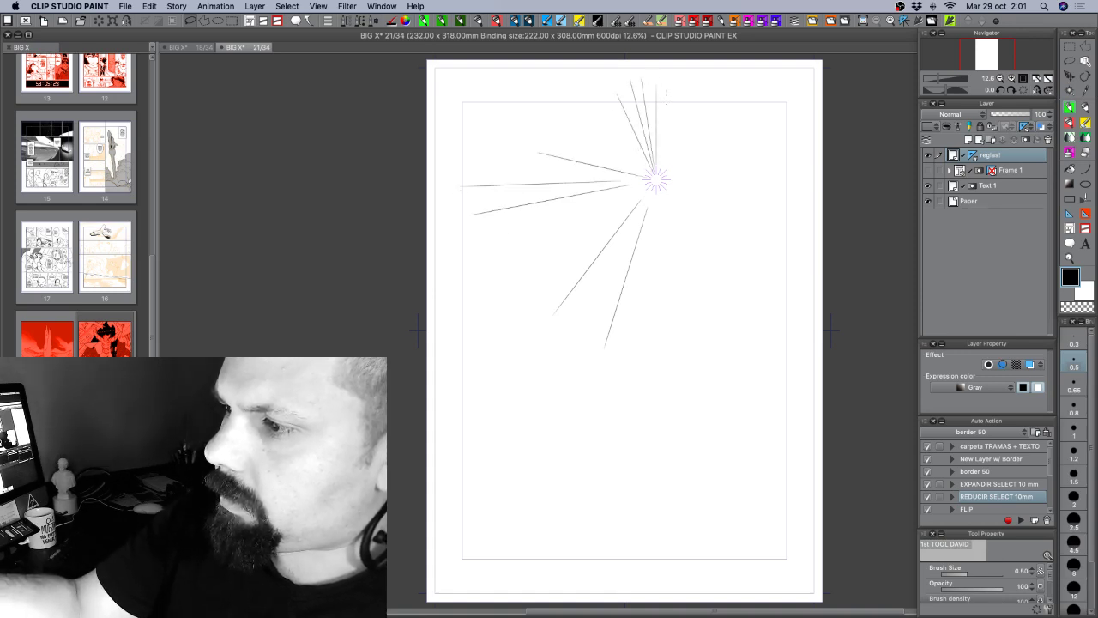
drag(729, 172, 669, 176)
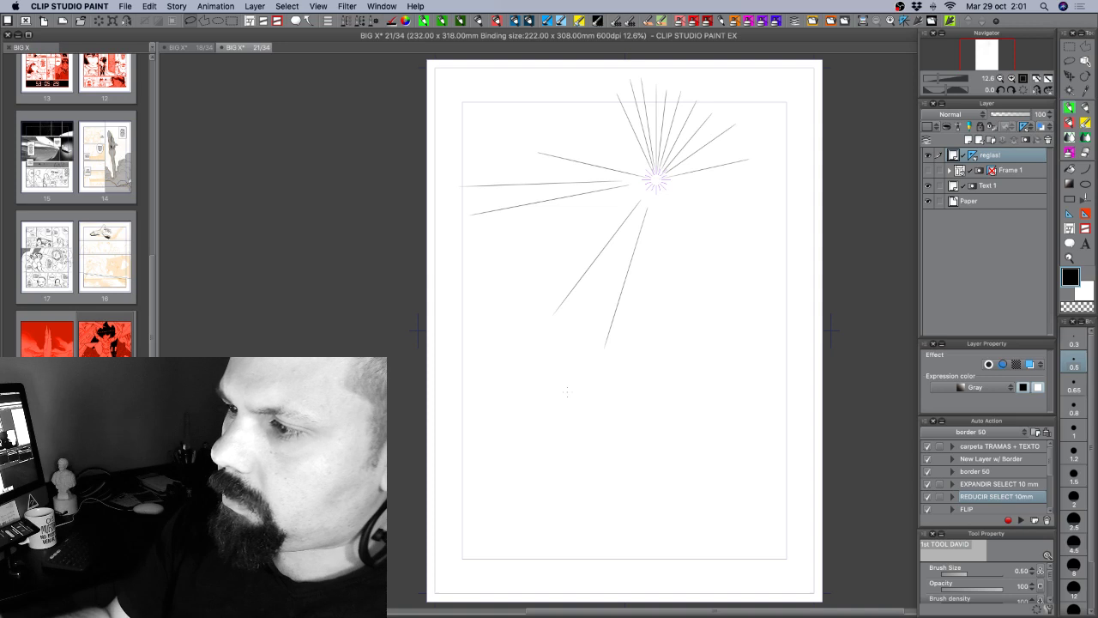
Clear the test lines and delete the radial line ruler from the reglas layer.
key(Delete)
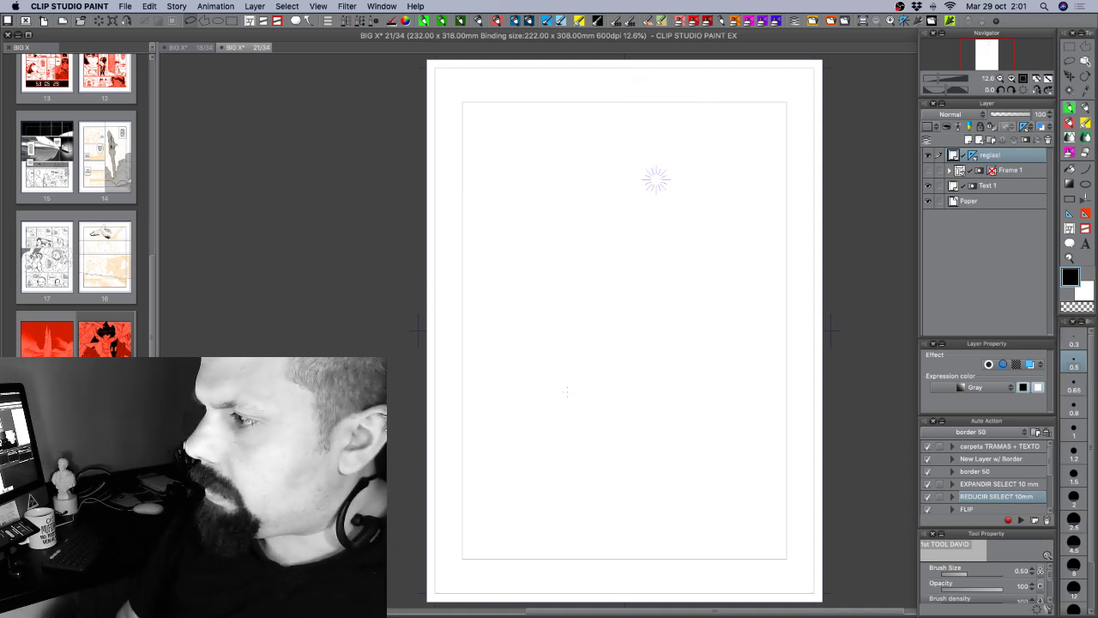
right_click(972, 155)
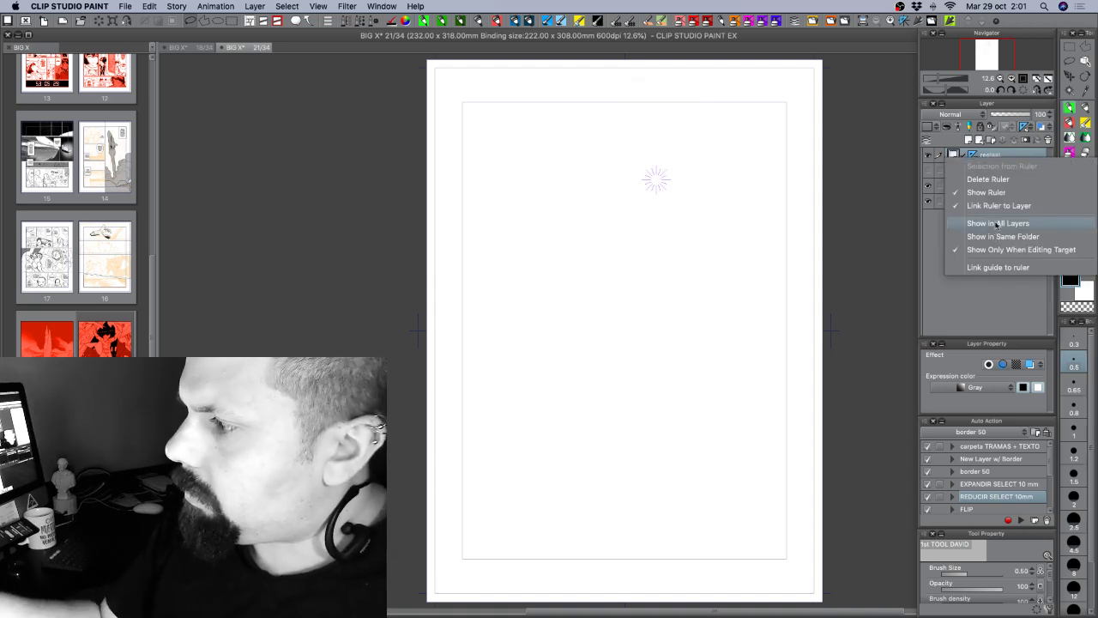
click(996, 177)
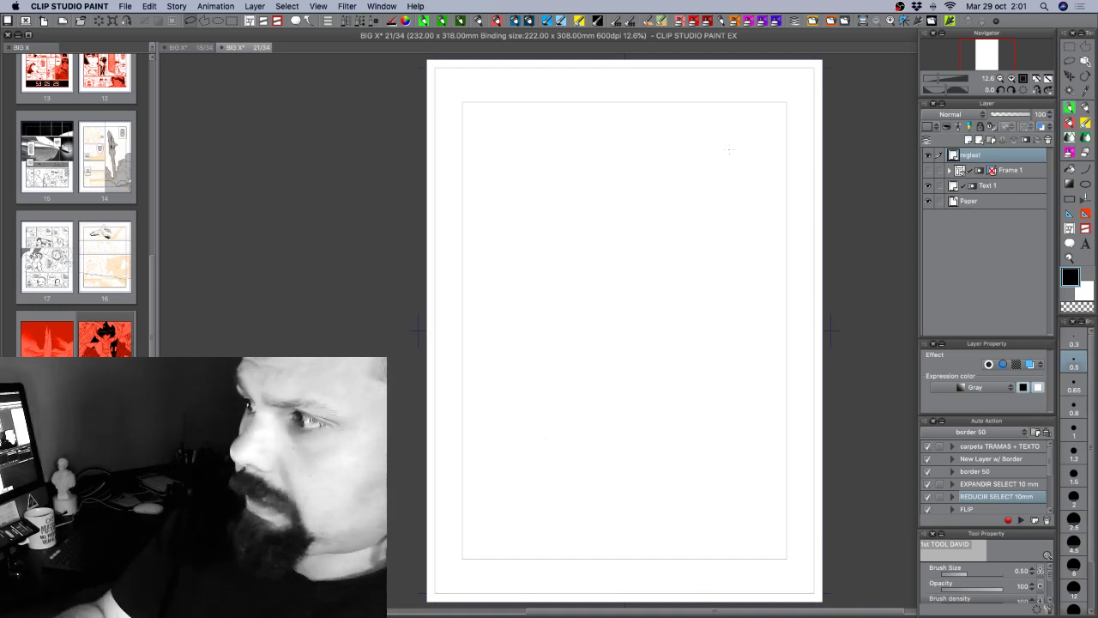
Set the special ruler to Radial curve and place one with its centre in the page's upper right, curving down to mid-page.
key(u)
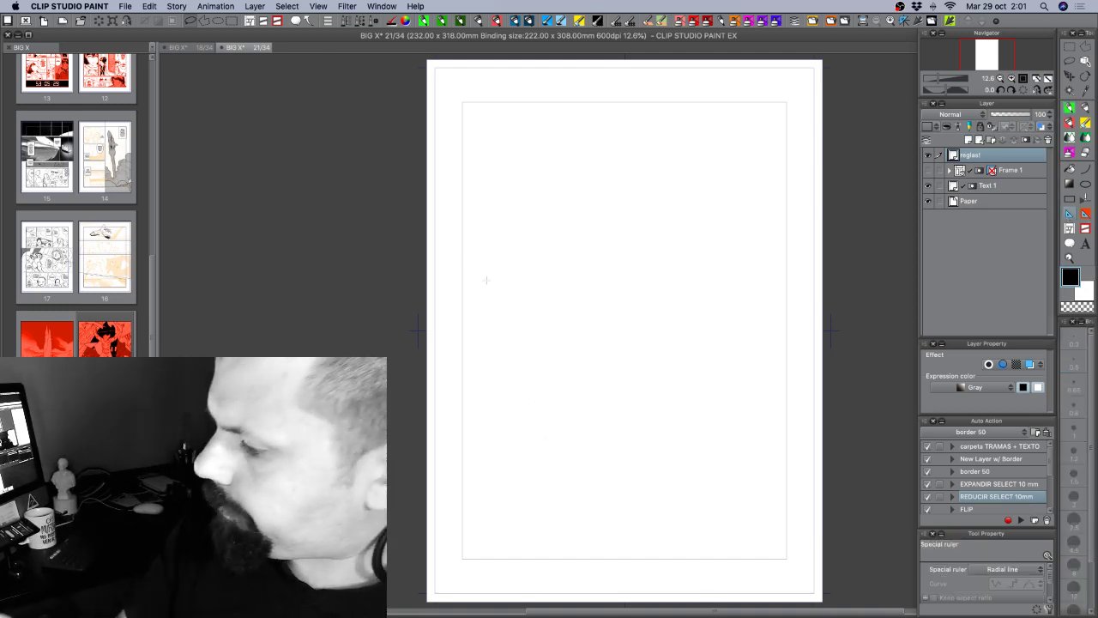
click(1027, 571)
click(1017, 534)
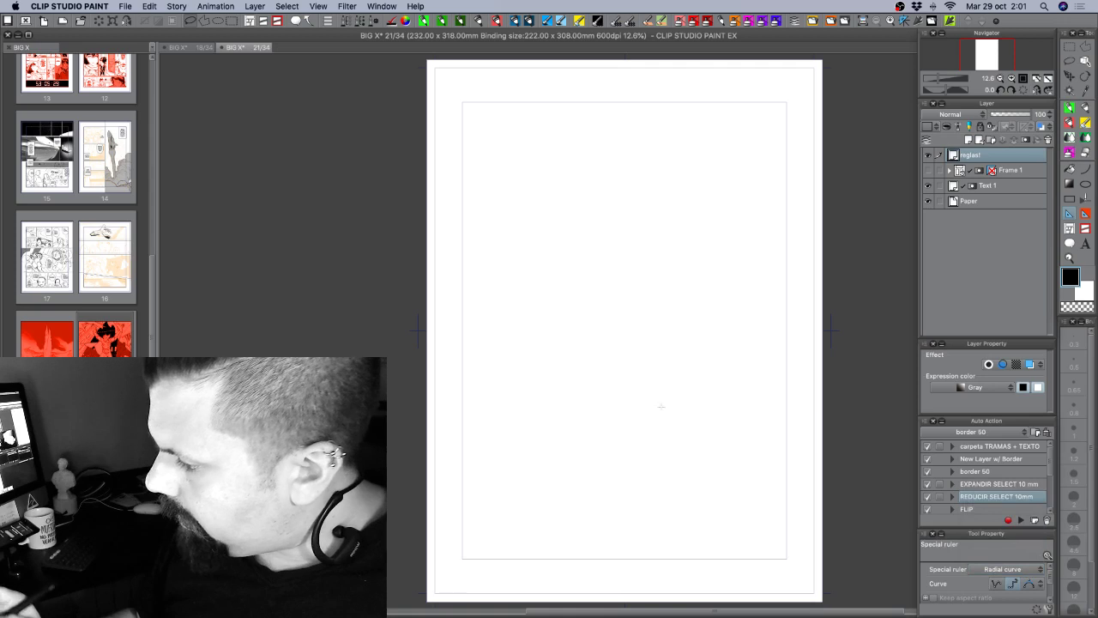
drag(637, 234, 562, 382)
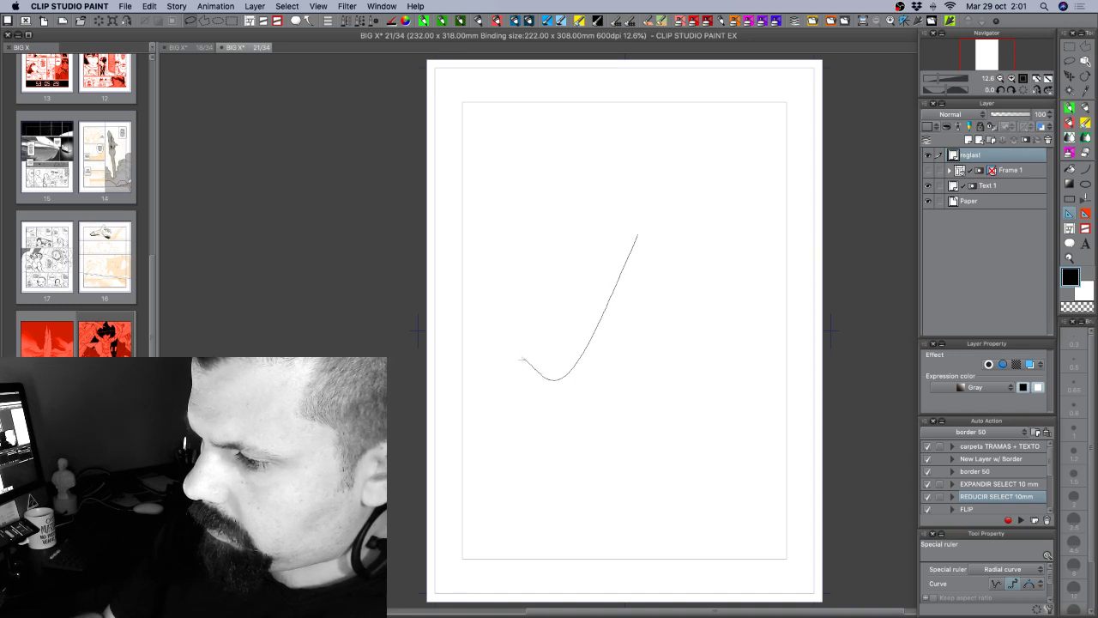
key(Escape)
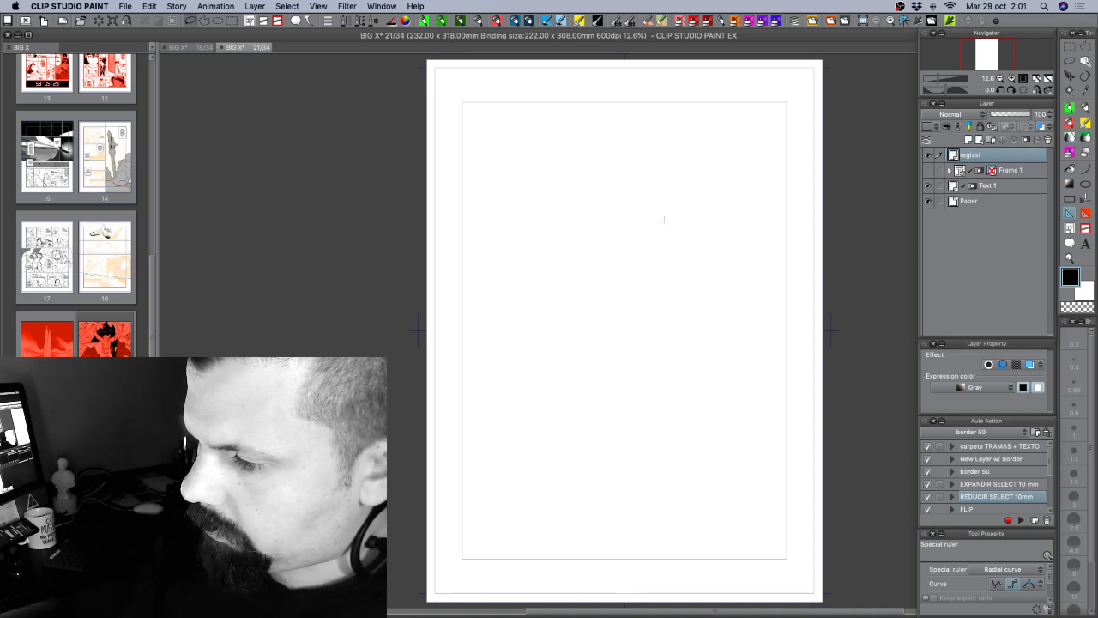
click(699, 178)
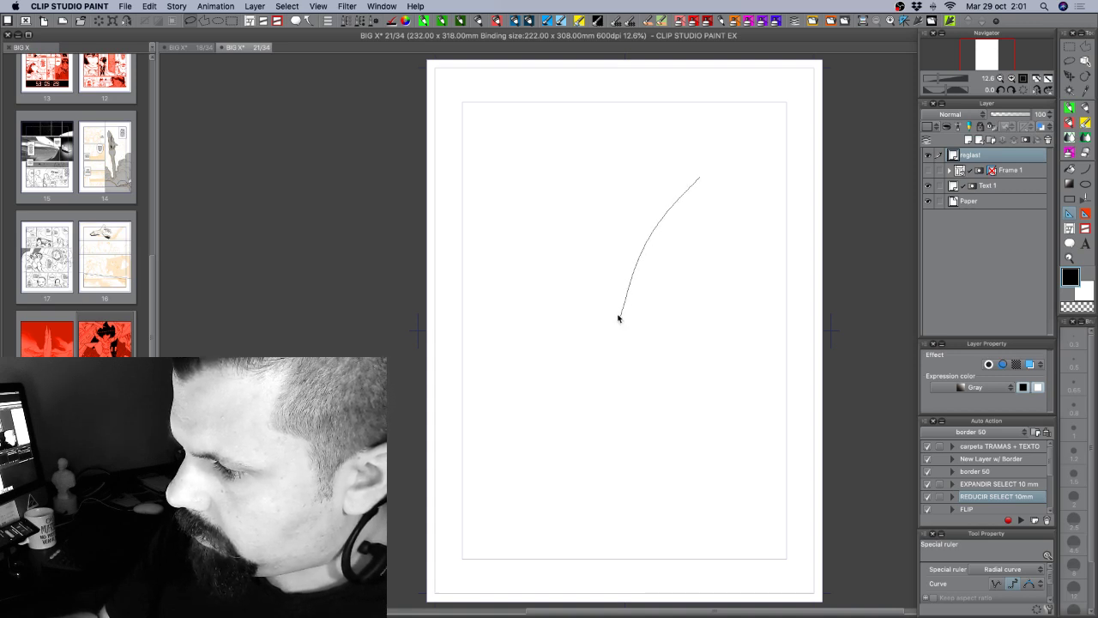
double_click(618, 318)
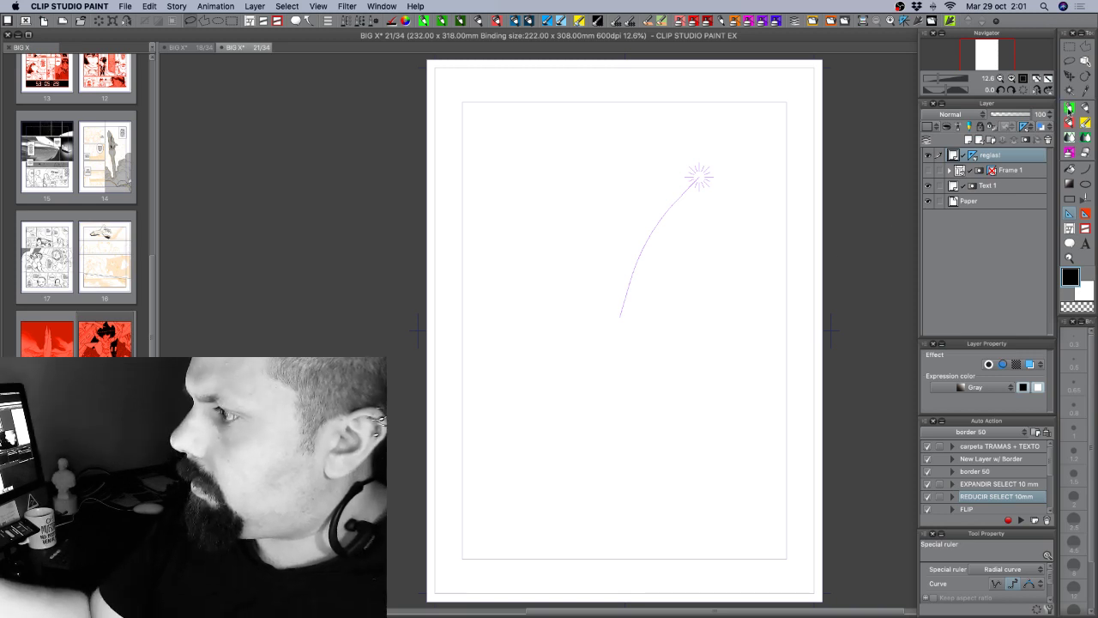
Draw test curved speed lines with the pen at brush size 0.50 all around the radial curve ruler's centre.
key(b)
mouse_move(684, 195)
mouse_down()
mouse_move(635, 396)
mouse_move(763, 250)
mouse_up()
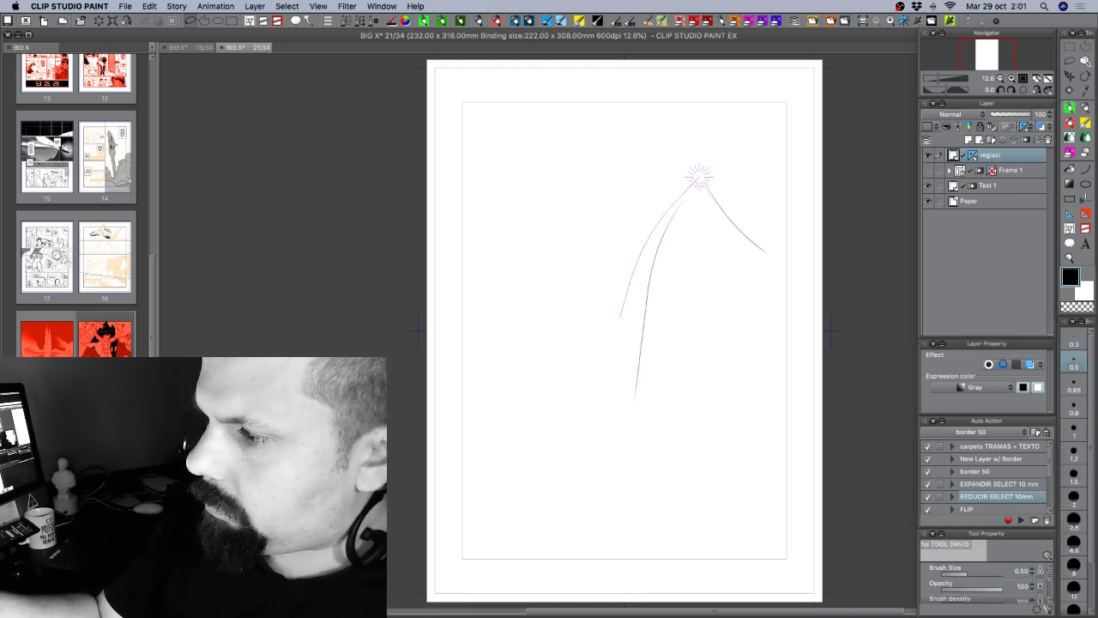
mouse_move(697, 189)
mouse_down()
mouse_move(703, 299)
mouse_move(656, 316)
mouse_move(661, 326)
mouse_move(684, 318)
mouse_up()
mouse_move(695, 195)
mouse_down()
mouse_move(690, 266)
mouse_move(709, 354)
mouse_up()
drag(693, 214, 711, 346)
drag(705, 192, 768, 287)
drag(710, 190, 778, 243)
drag(705, 197, 755, 286)
mouse_move(699, 216)
mouse_down()
mouse_move(723, 309)
mouse_move(690, 333)
mouse_up()
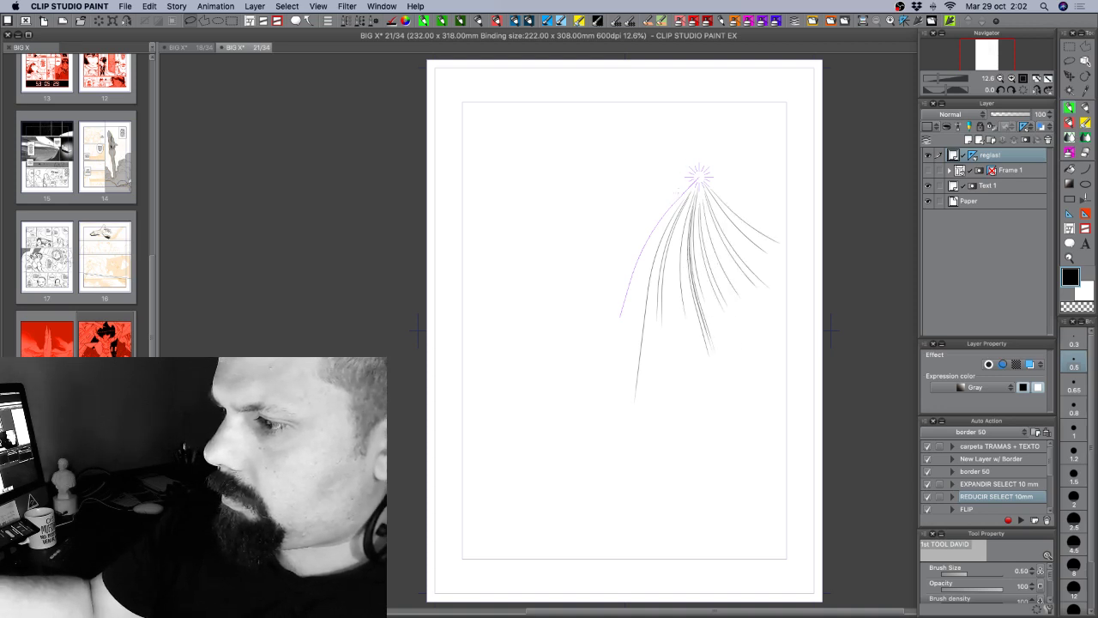
mouse_move(691, 181)
mouse_down()
mouse_move(559, 281)
mouse_move(513, 232)
mouse_up()
drag(671, 167, 577, 159)
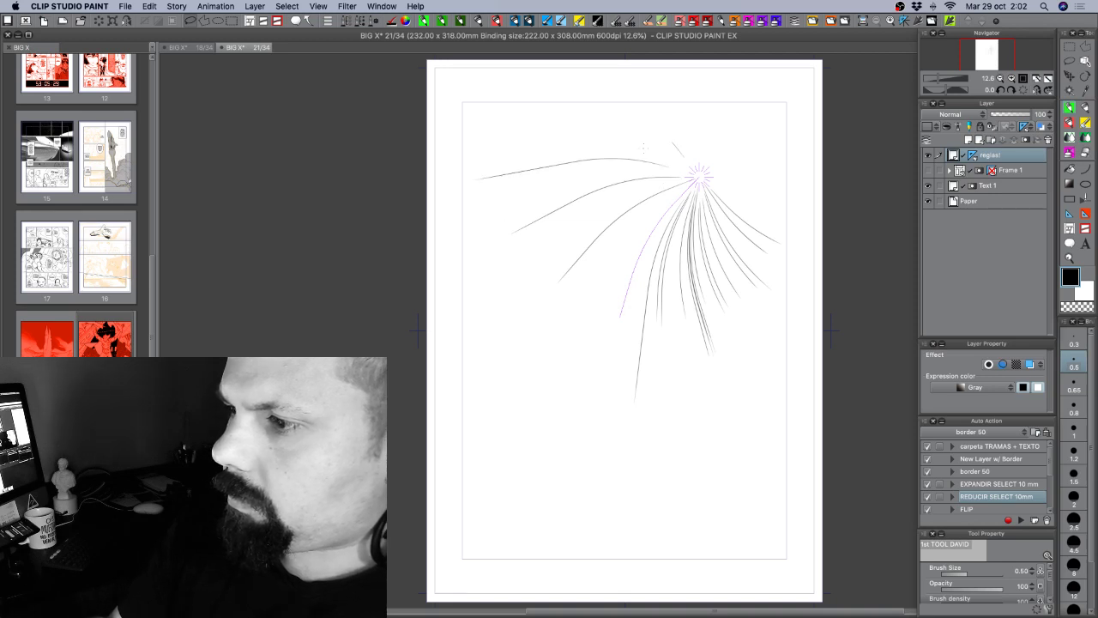
drag(672, 75, 698, 167)
drag(697, 72, 702, 165)
drag(729, 84, 725, 105)
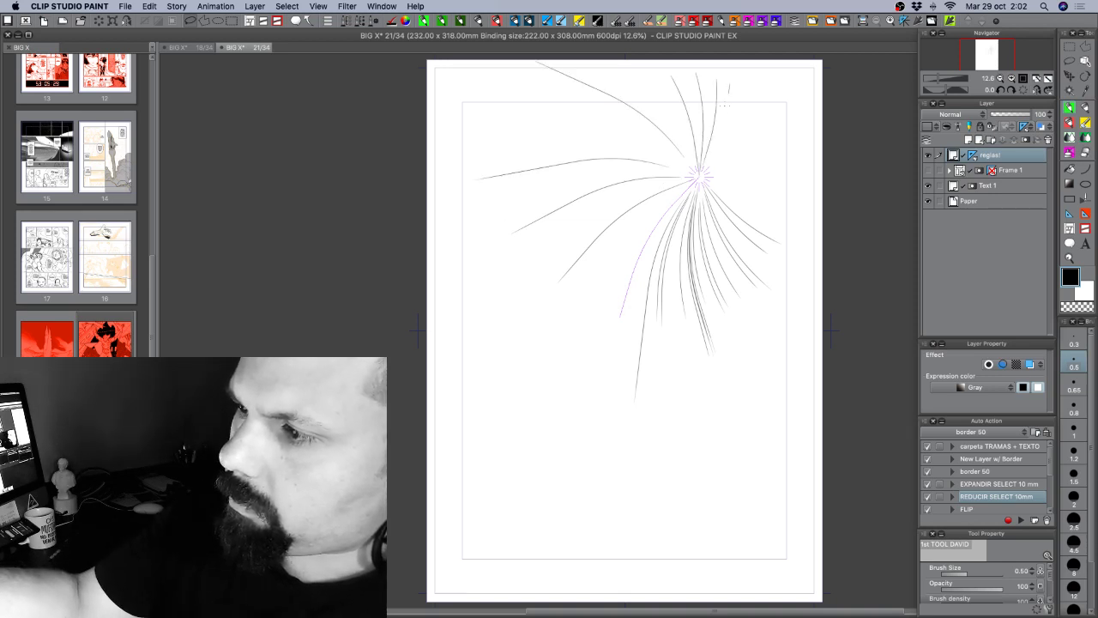
drag(801, 120, 731, 169)
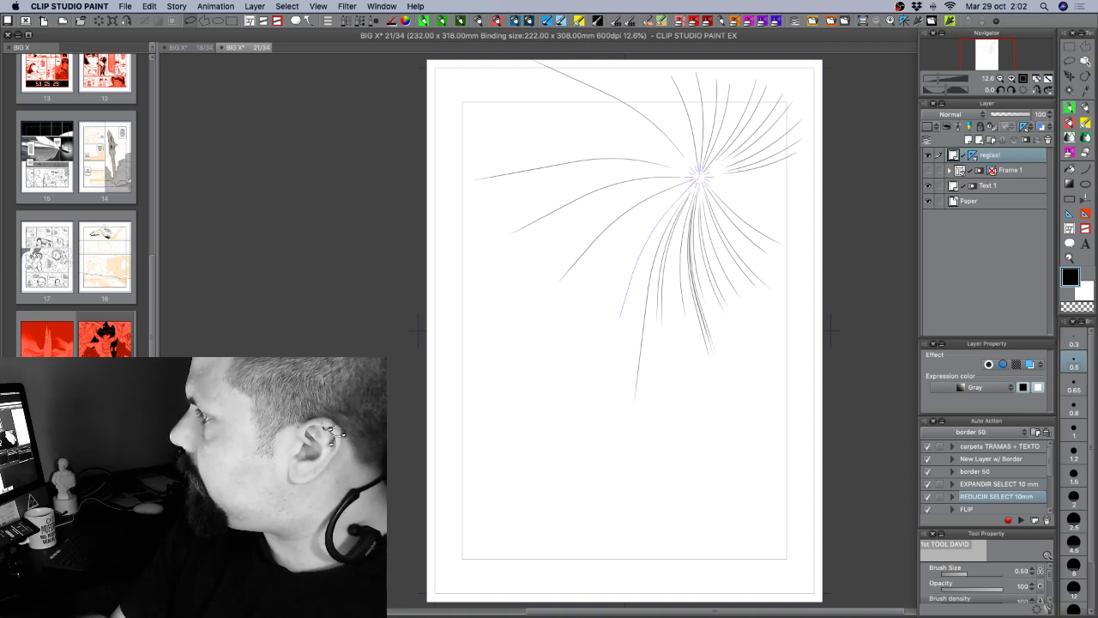
mouse_move(739, 174)
mouse_down()
mouse_move(821, 152)
mouse_move(822, 166)
mouse_up()
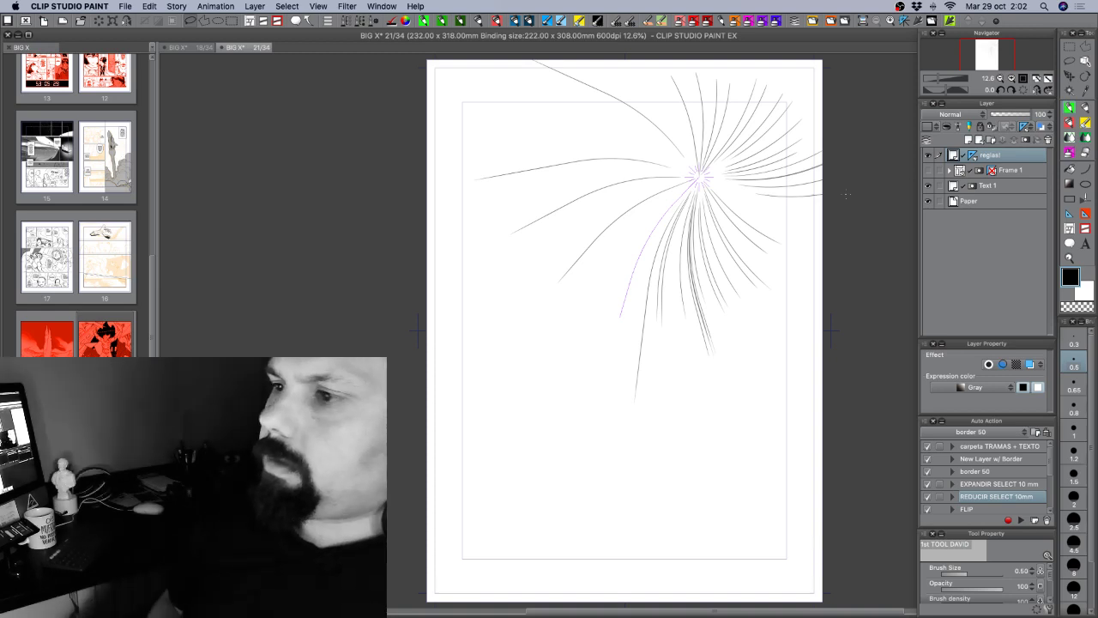
Clear the test lines and delete the radial curve ruler from the reglas layer.
key(Delete)
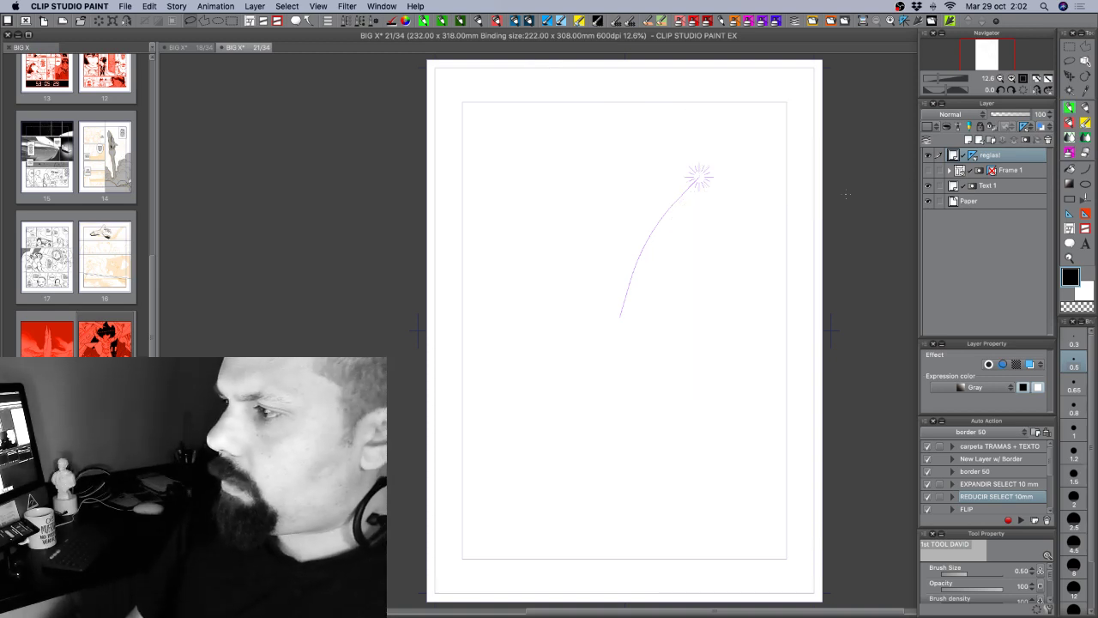
click(972, 155)
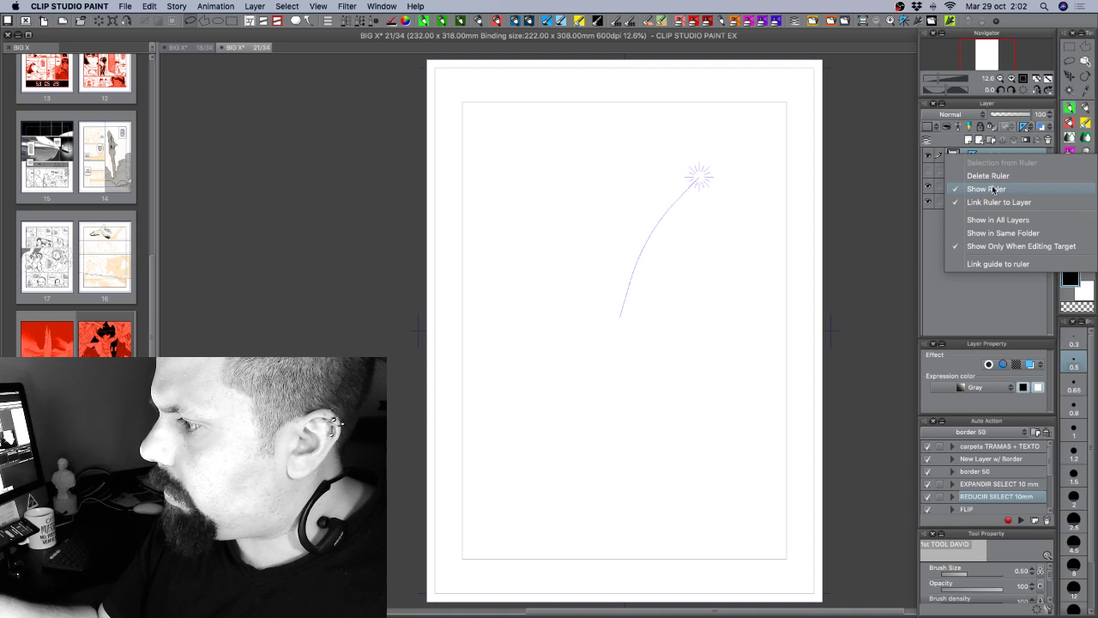
click(997, 176)
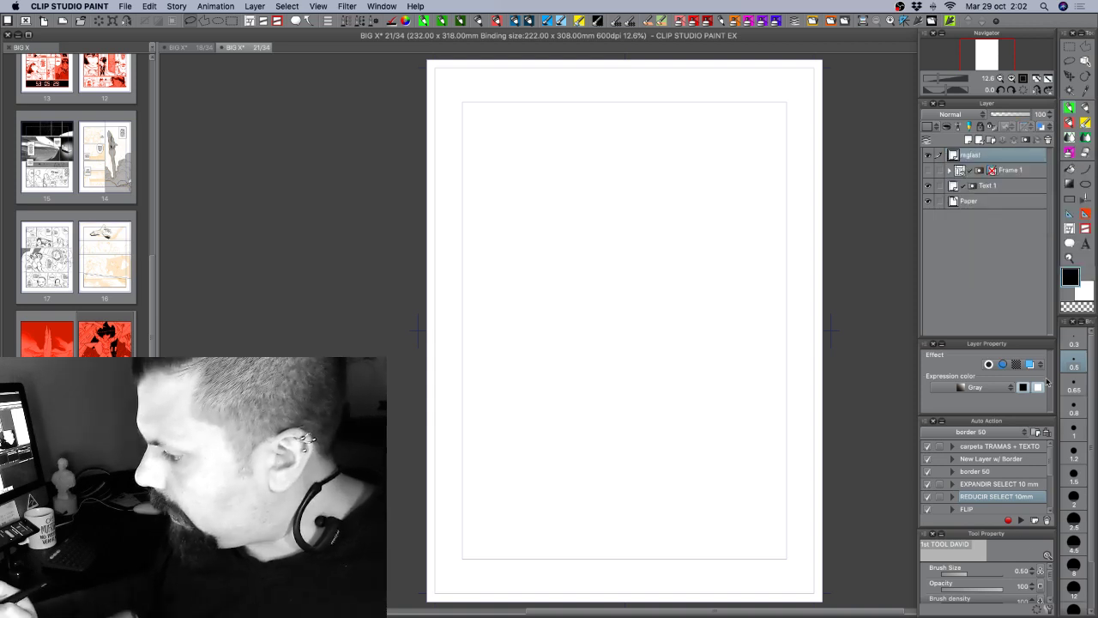
Place a Radial curve special ruler centred in the upper middle of the page, bending gently down to the frame's lower edge.
click(1074, 200)
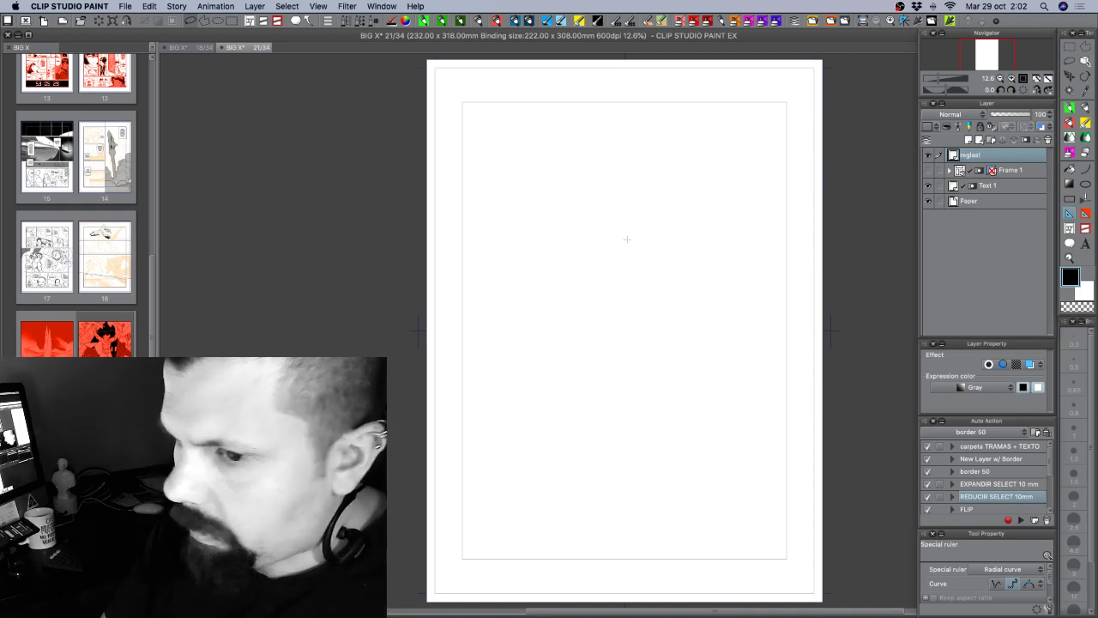
click(624, 241)
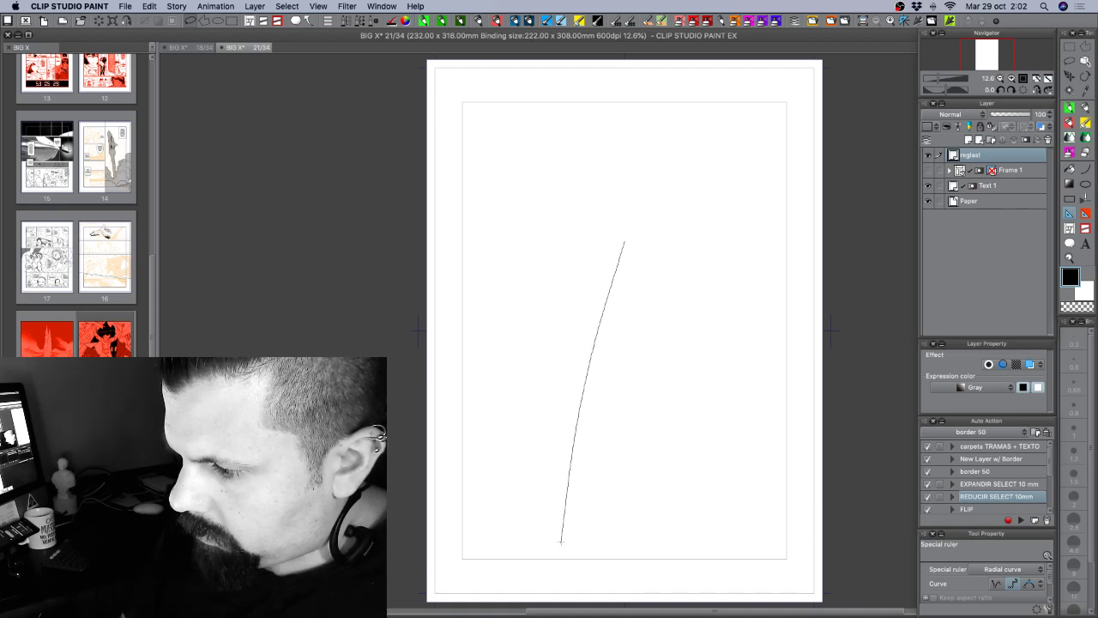
double_click(562, 540)
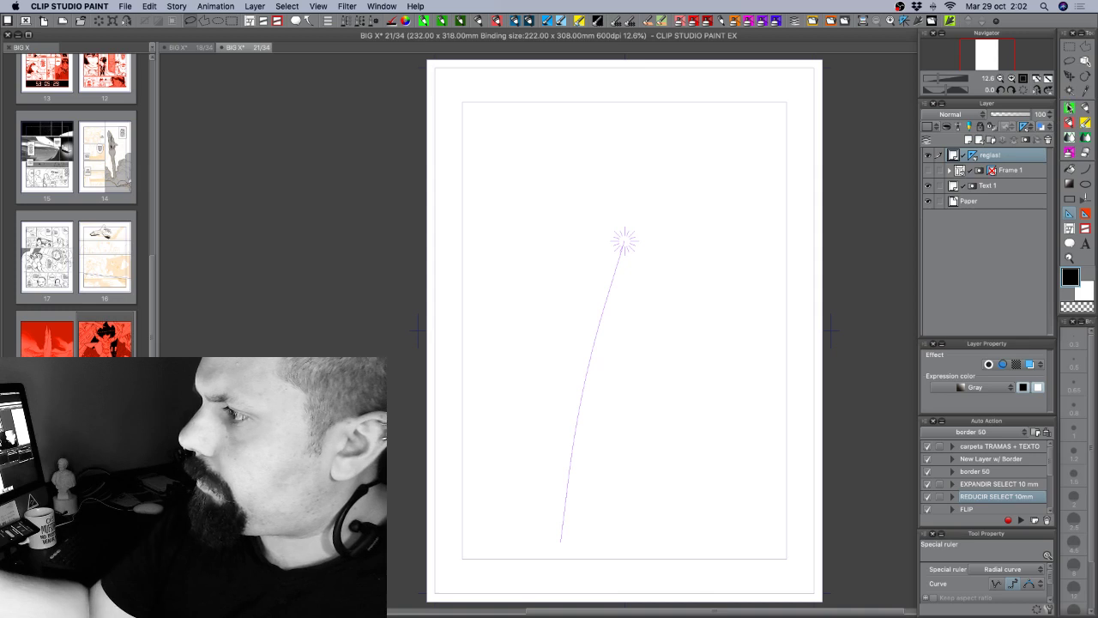
Draw curved speed lines with the pen at brush size 0.50 from the ruler's centre towards the page's lower-left area.
key(p)
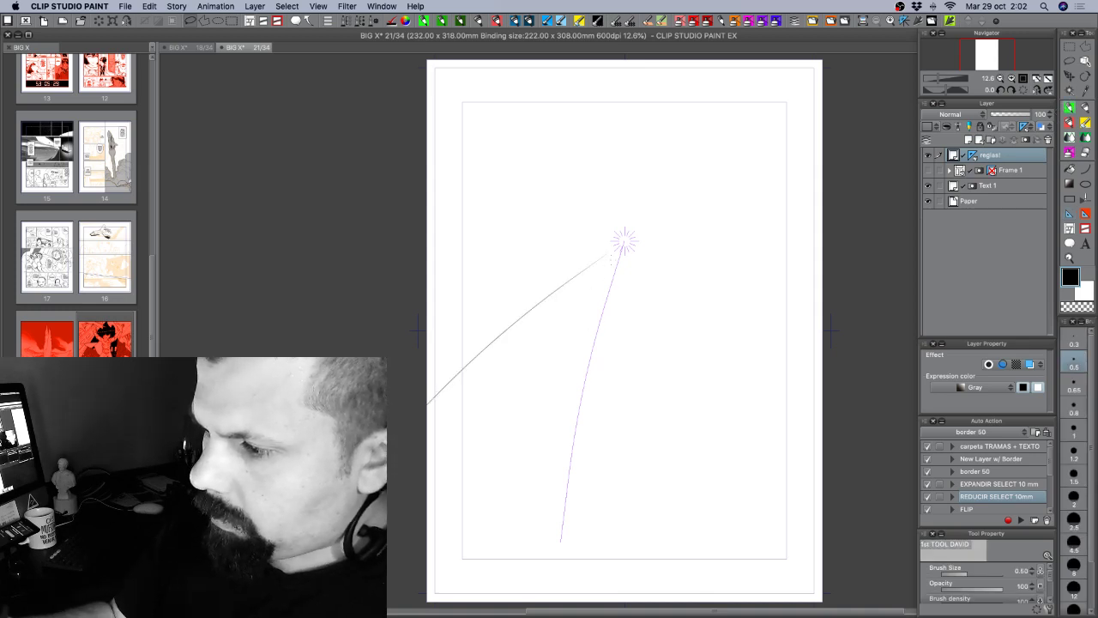
drag(613, 259, 470, 506)
drag(595, 293, 500, 518)
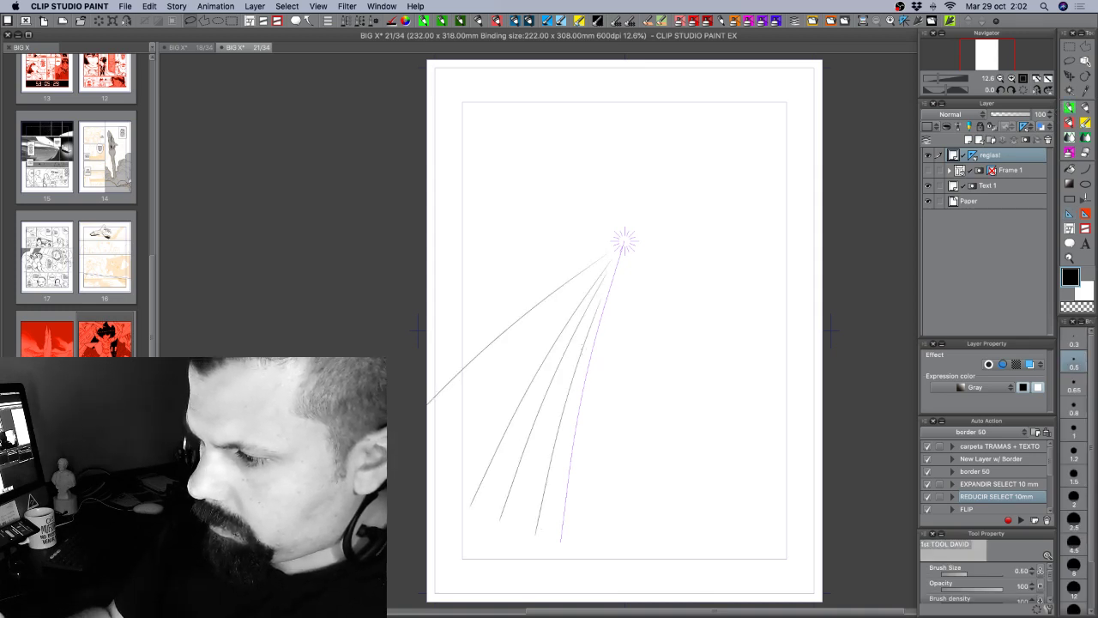
drag(594, 333, 548, 575)
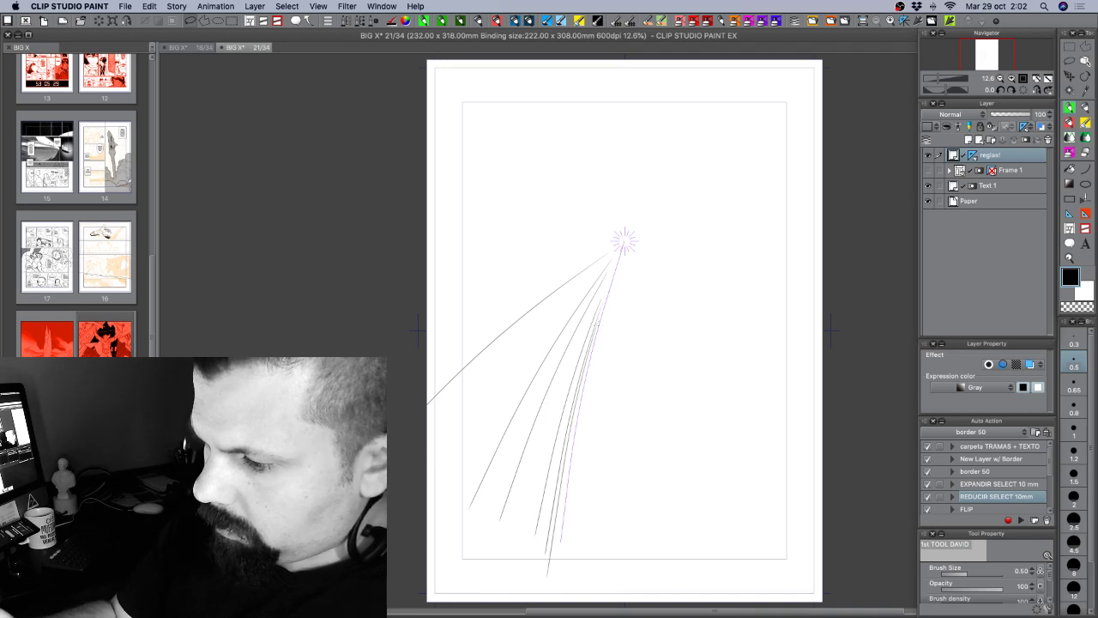
mouse_move(599, 325)
mouse_down()
mouse_move(551, 589)
mouse_move(576, 543)
mouse_move(575, 573)
mouse_up()
key(r)
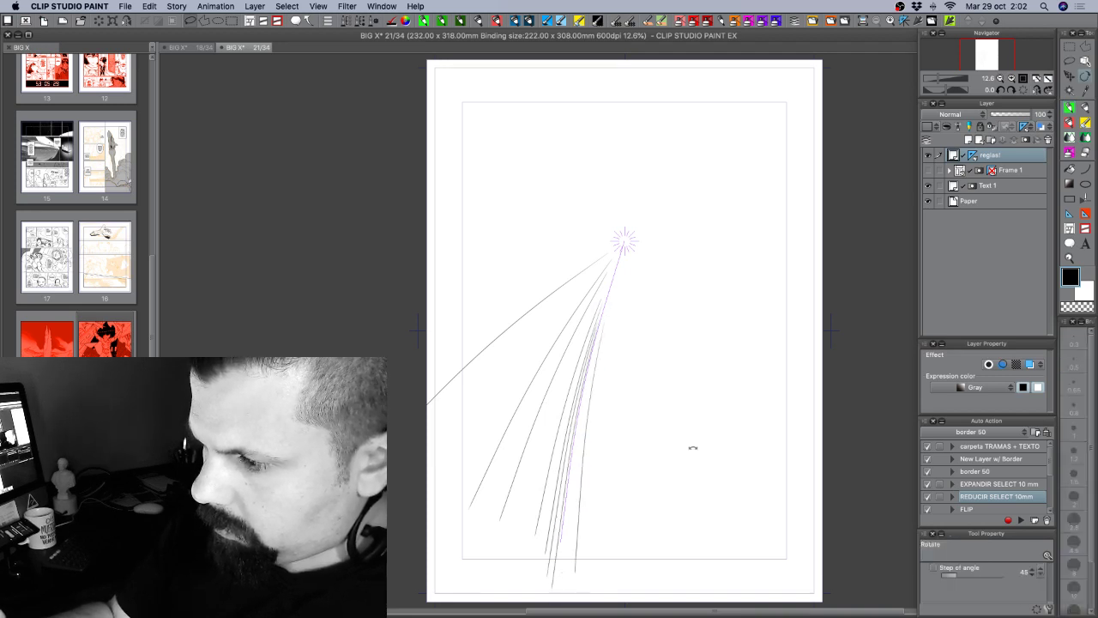
mouse_move(693, 447)
mouse_down()
mouse_move(632, 473)
mouse_move(612, 321)
mouse_move(484, 541)
mouse_move(600, 336)
mouse_up()
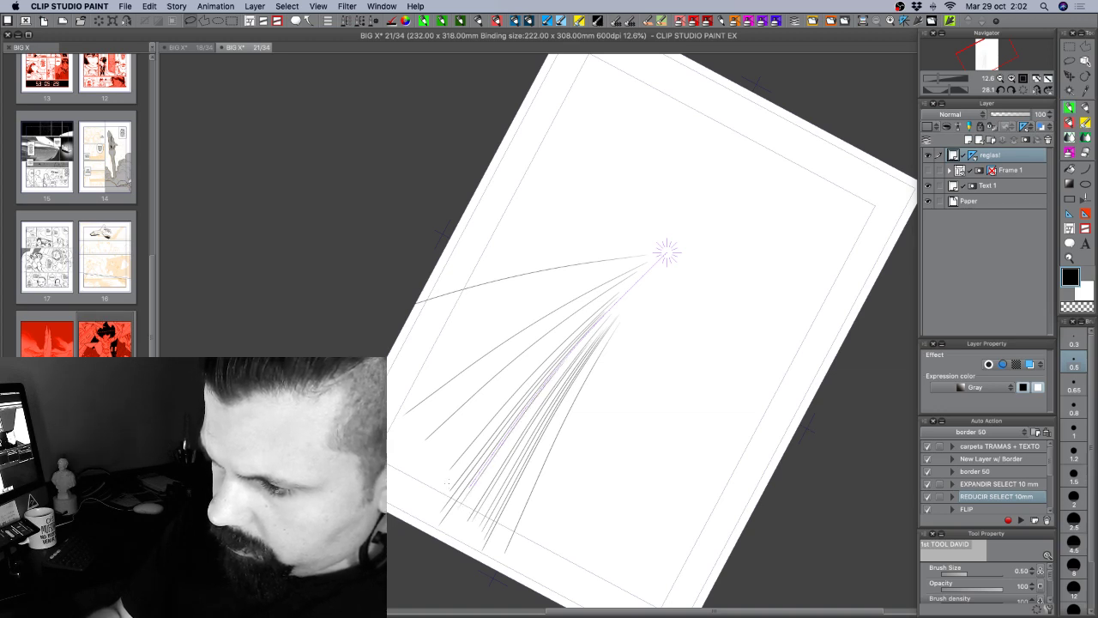
drag(451, 459, 484, 418)
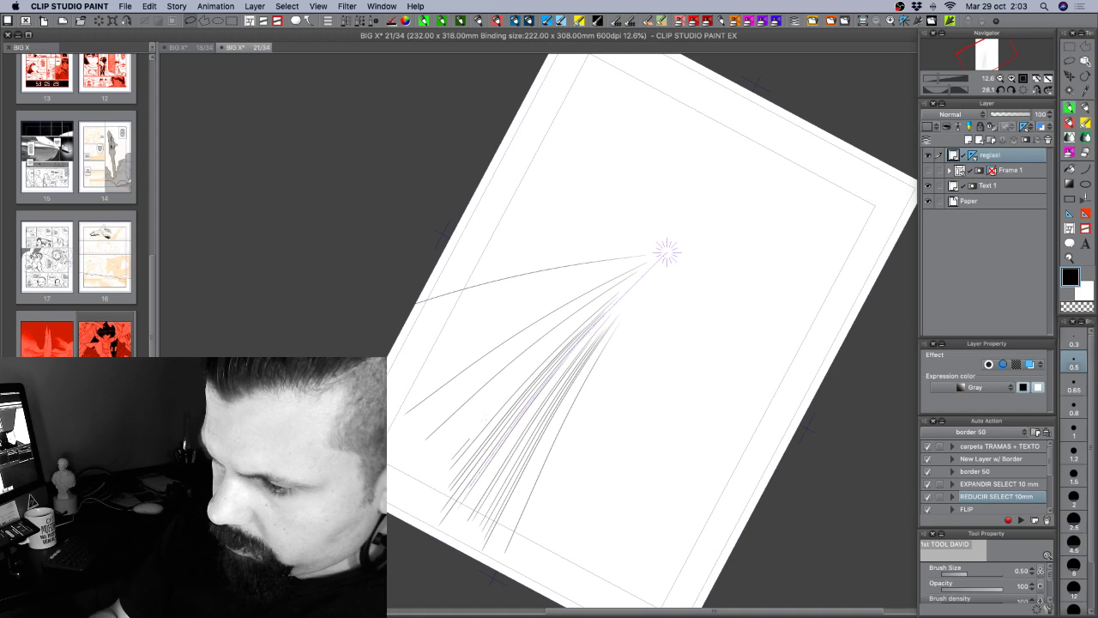
drag(448, 457, 576, 324)
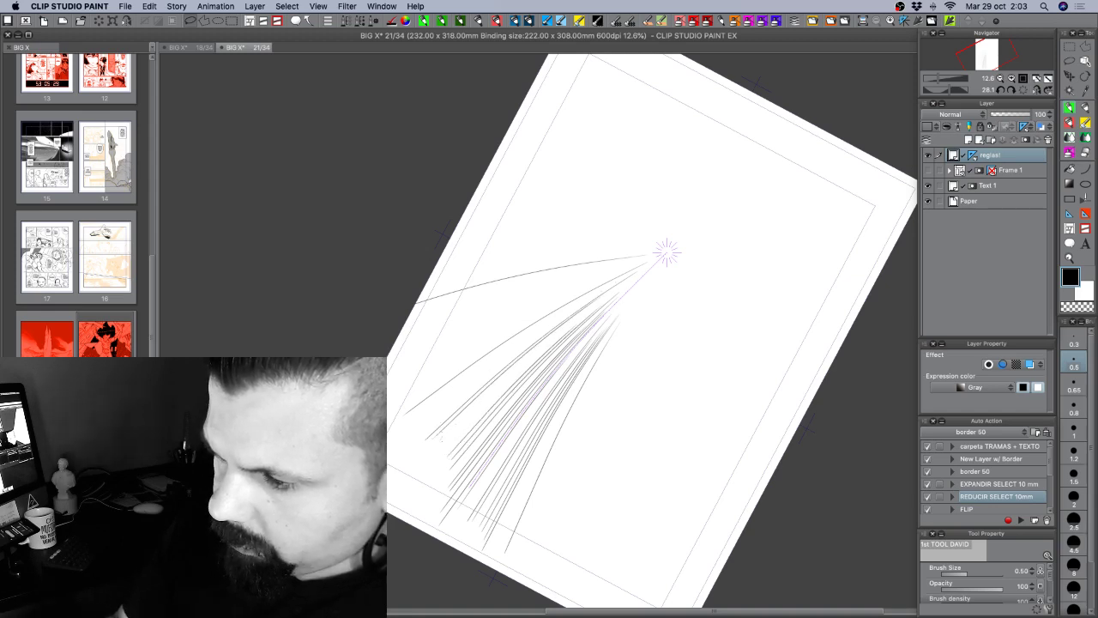
drag(425, 431, 584, 296)
drag(410, 402, 607, 277)
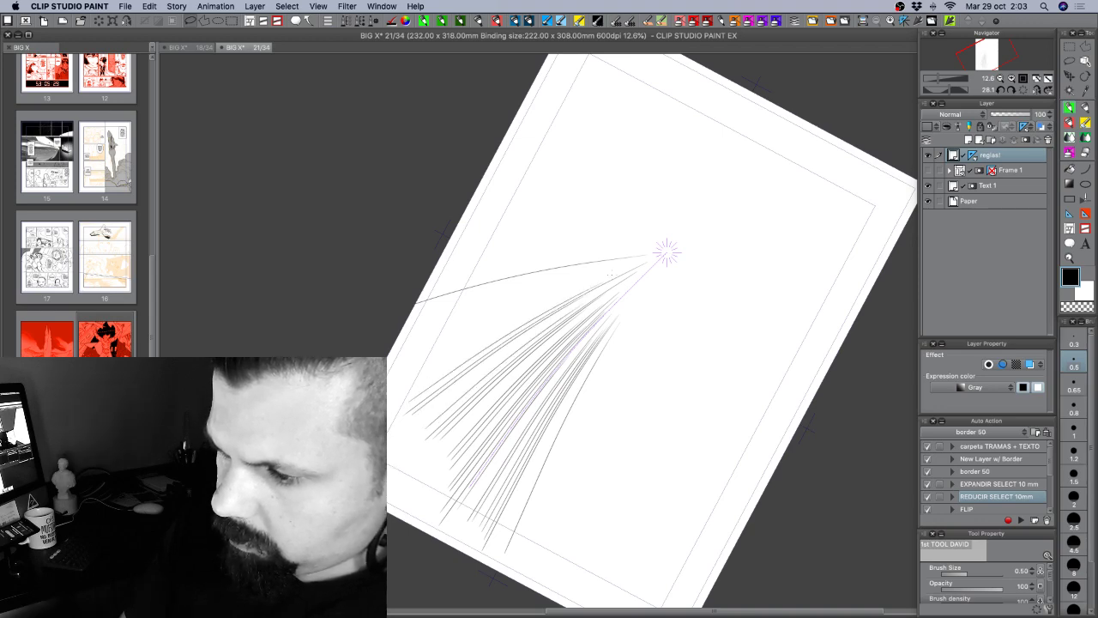
drag(416, 384, 590, 284)
Extend the fan of curved speed lines along the page's left edge, up to about the height of the ruler's centre.
key(shift+space)
mouse_move(750, 282)
mouse_down()
mouse_move(740, 267)
mouse_move(695, 261)
mouse_up()
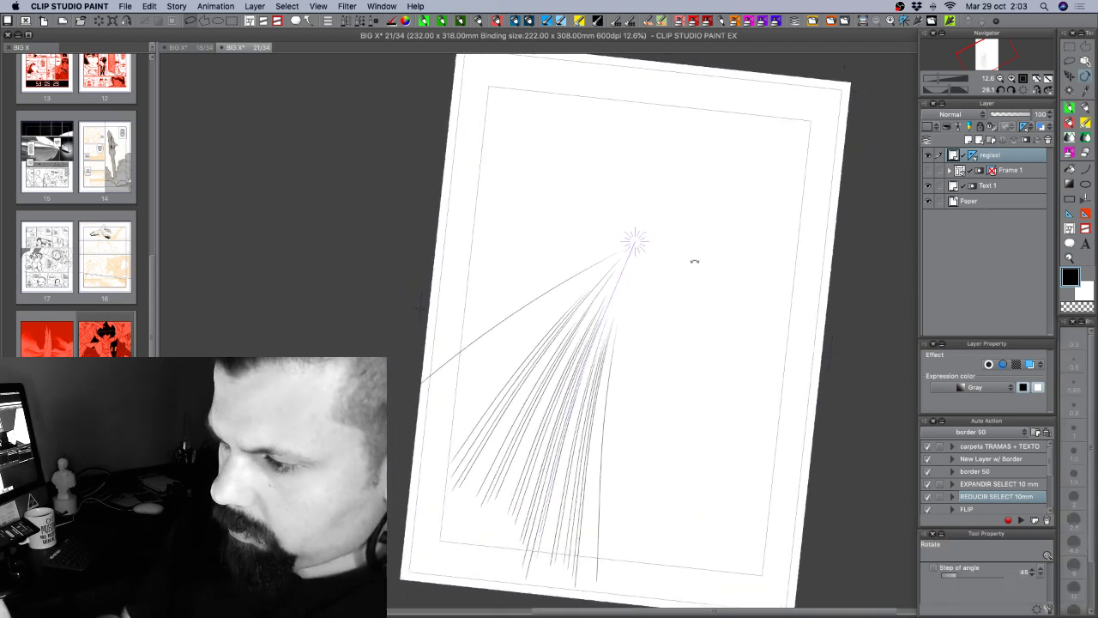
drag(442, 454, 526, 350)
drag(439, 436, 572, 295)
drag(439, 398, 531, 317)
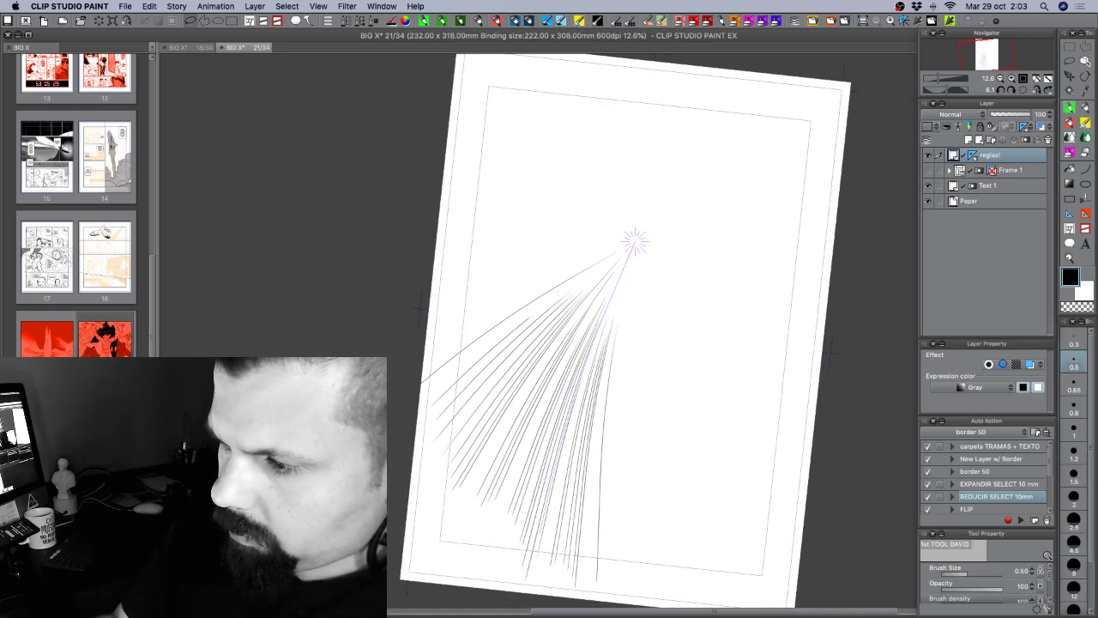
drag(439, 378, 575, 278)
drag(433, 357, 519, 297)
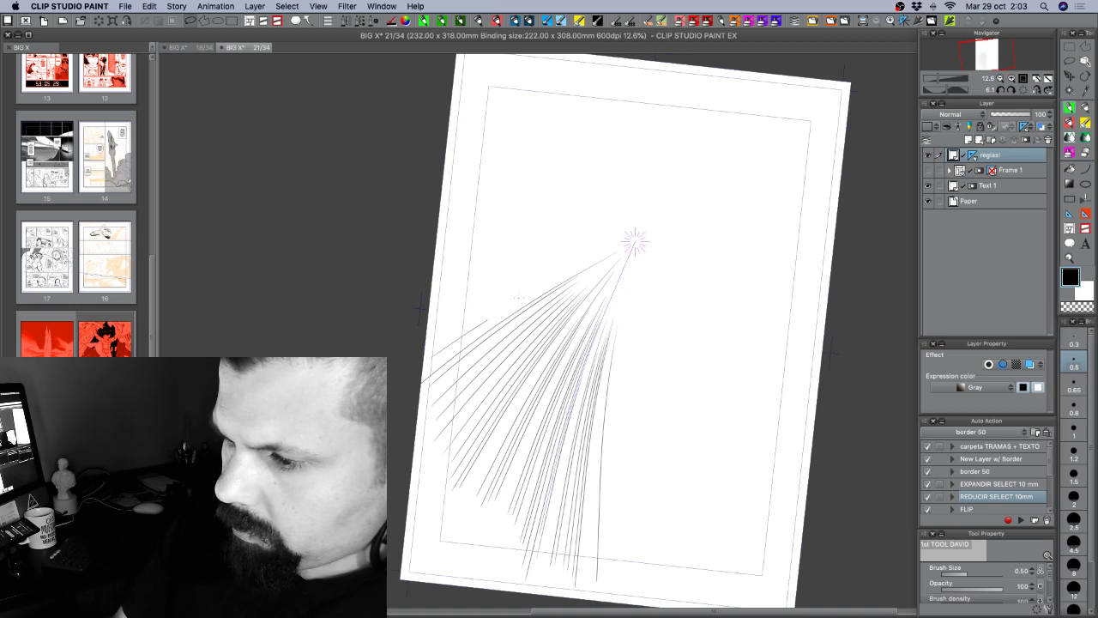
drag(439, 330, 593, 257)
drag(441, 299, 573, 256)
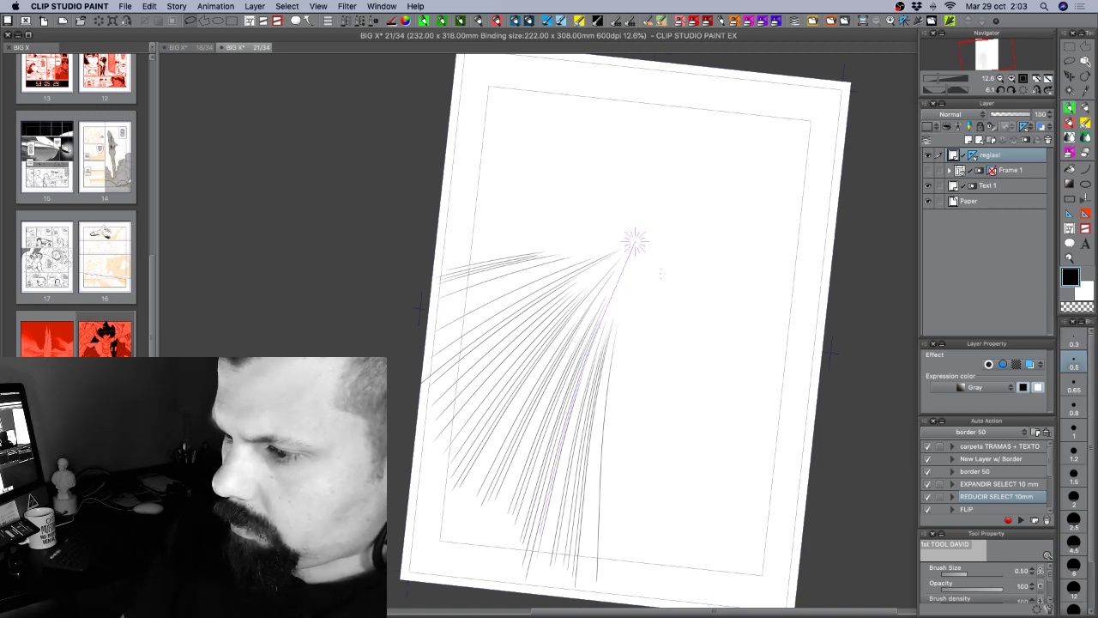
Draw widely spaced curved speed lines towards the ruler's centre from the page's lower edge around to the lower-right corner.
key(shift+space)
drag(760, 290, 649, 398)
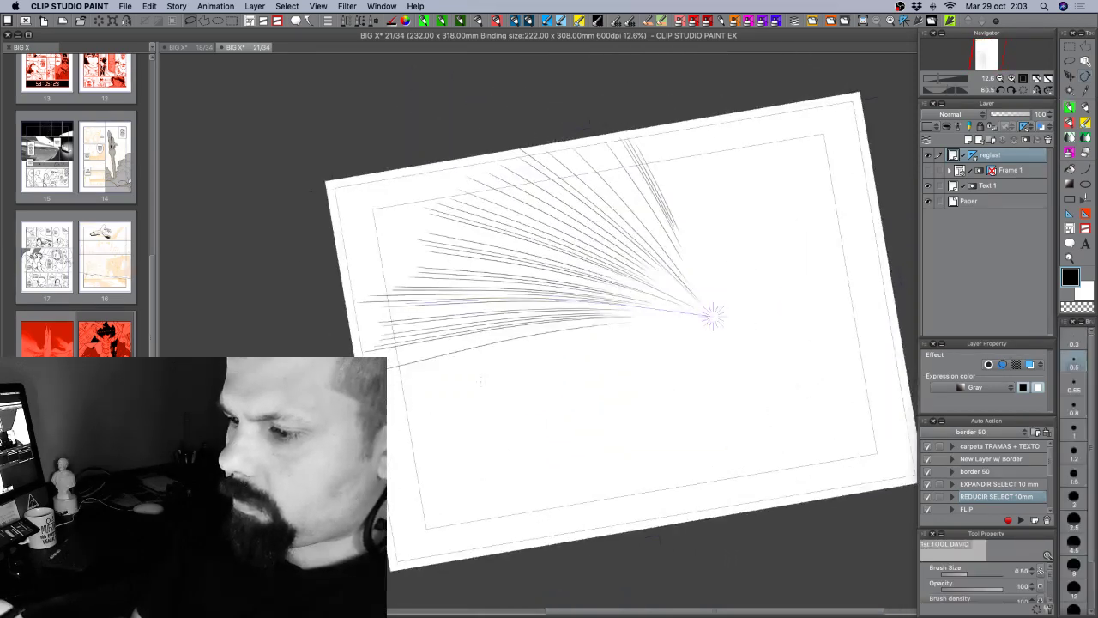
drag(412, 390, 601, 337)
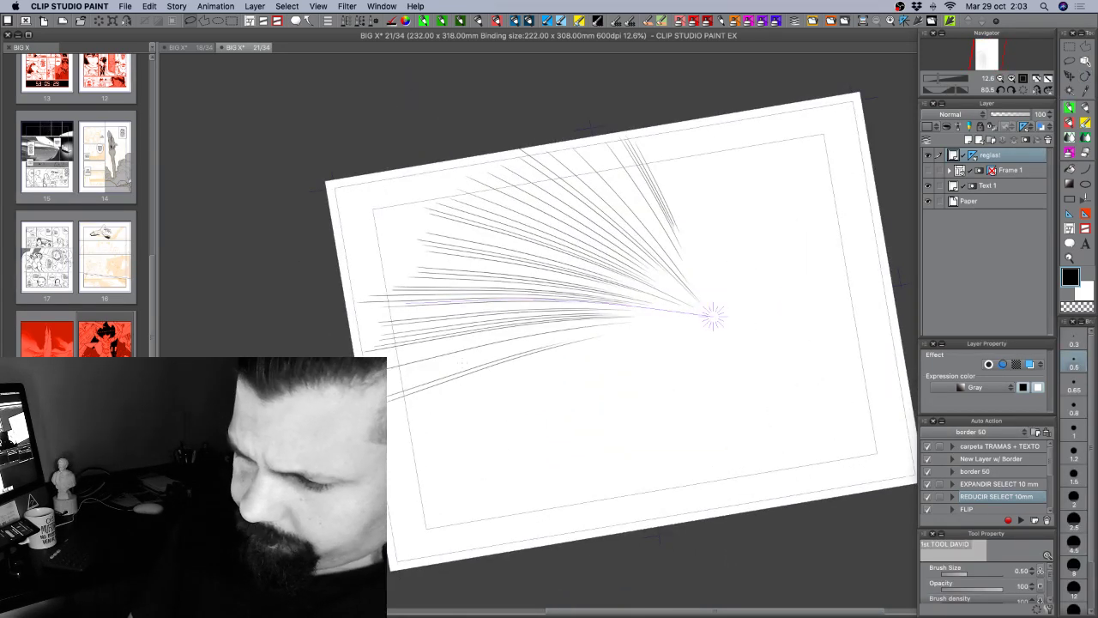
drag(389, 385, 558, 338)
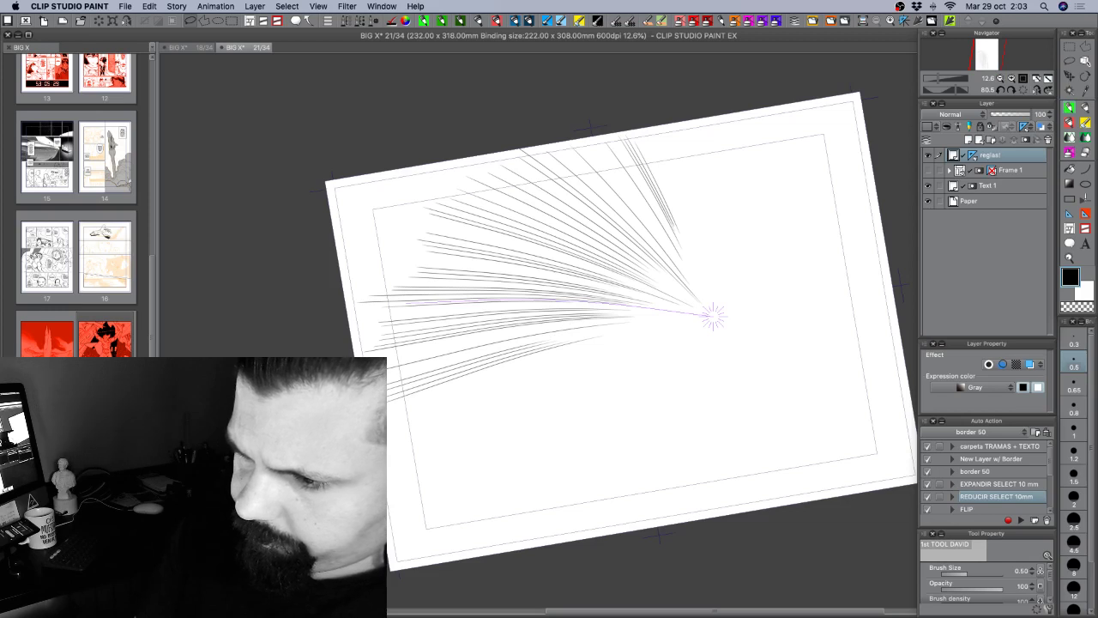
drag(388, 423, 468, 387)
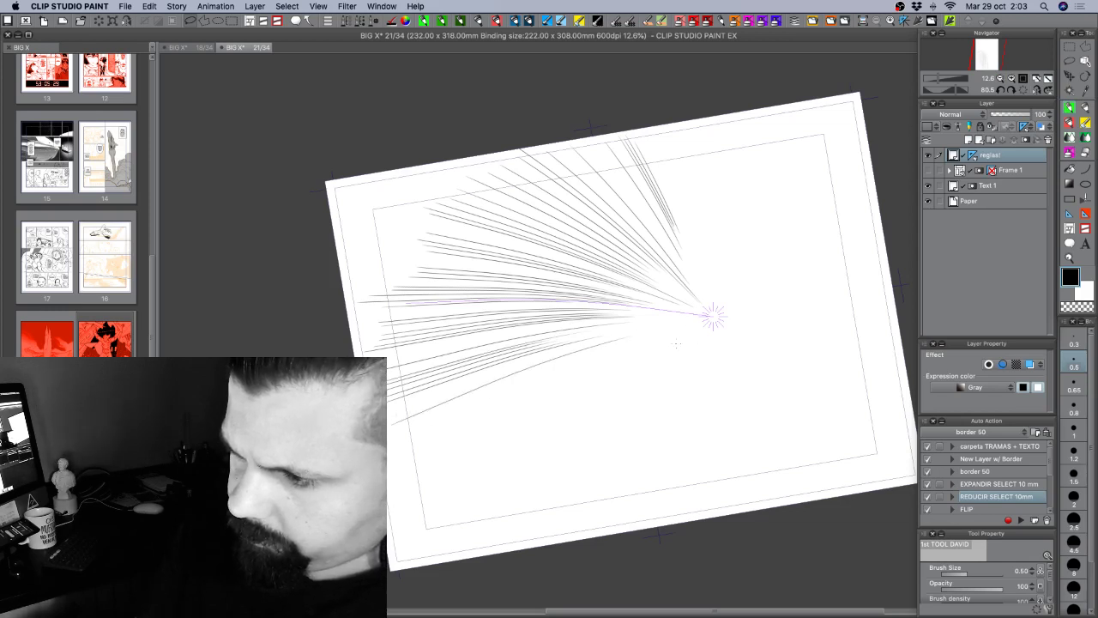
mouse_move(404, 456)
mouse_down()
mouse_move(563, 371)
mouse_move(627, 347)
mouse_up()
drag(425, 489, 652, 345)
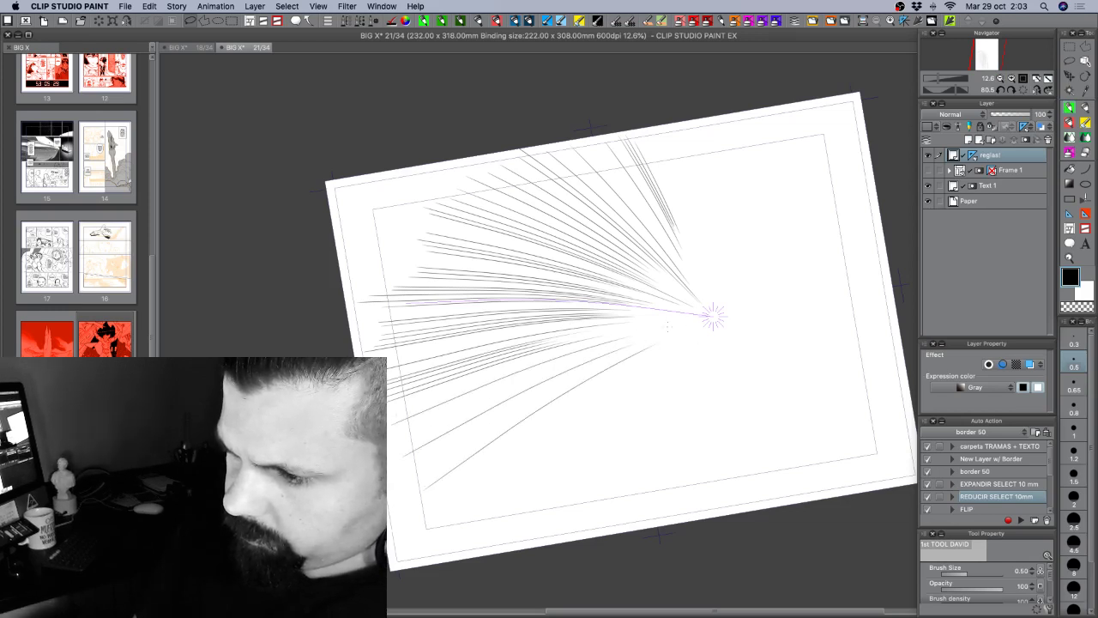
drag(448, 525, 665, 349)
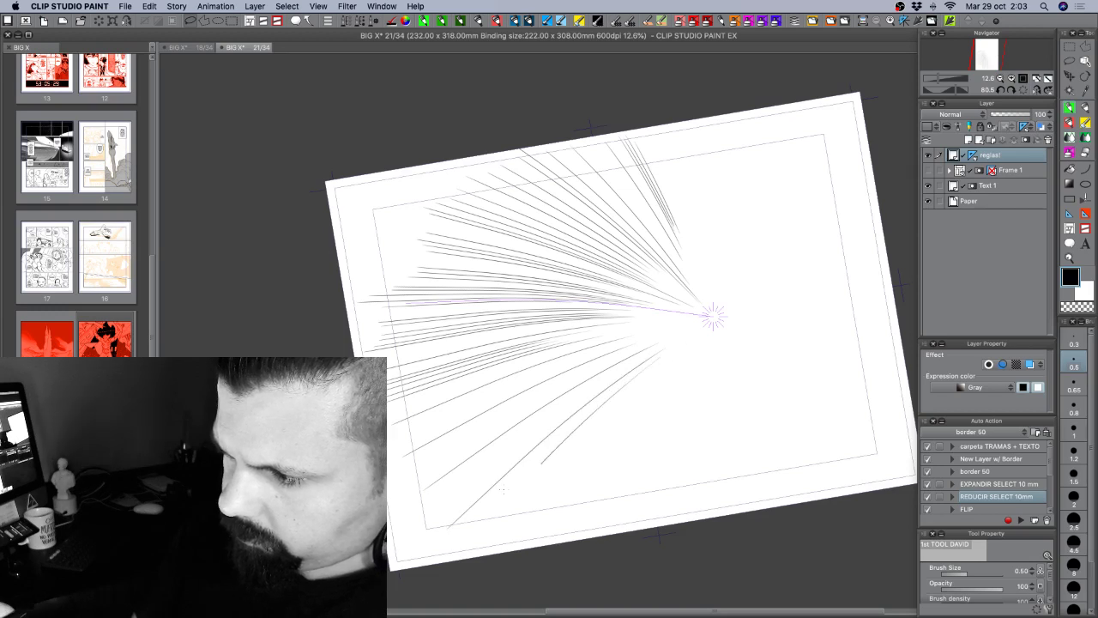
Add a close cluster of curved speed lines along the page's lower-right edge, converging on the ruler's centre.
drag(504, 490, 471, 540)
drag(652, 374, 491, 539)
drag(652, 375, 564, 460)
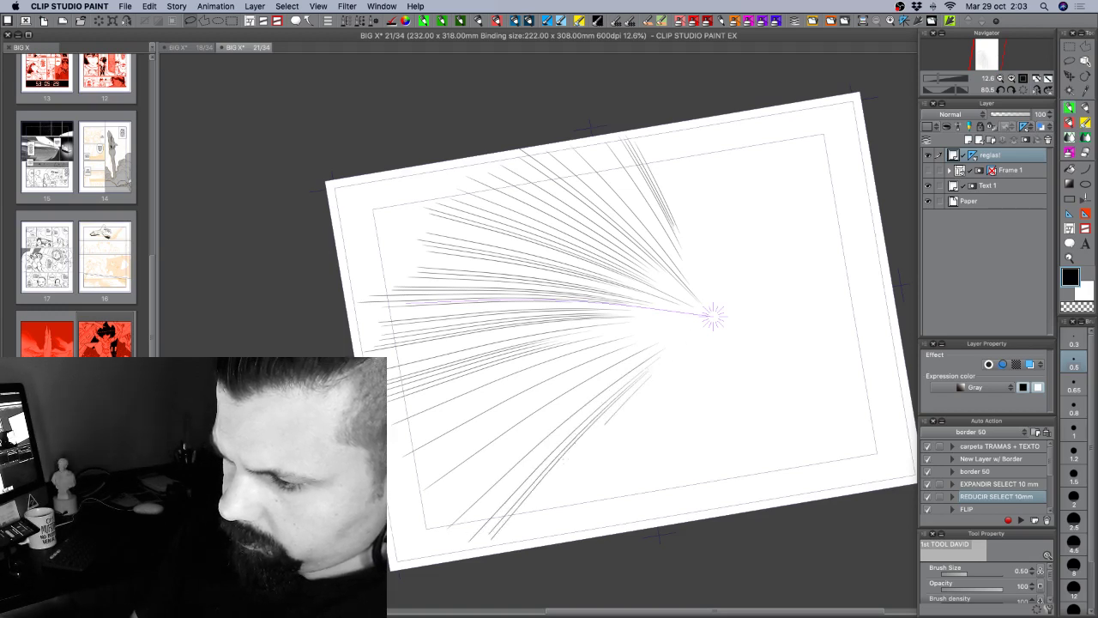
drag(510, 548, 605, 424)
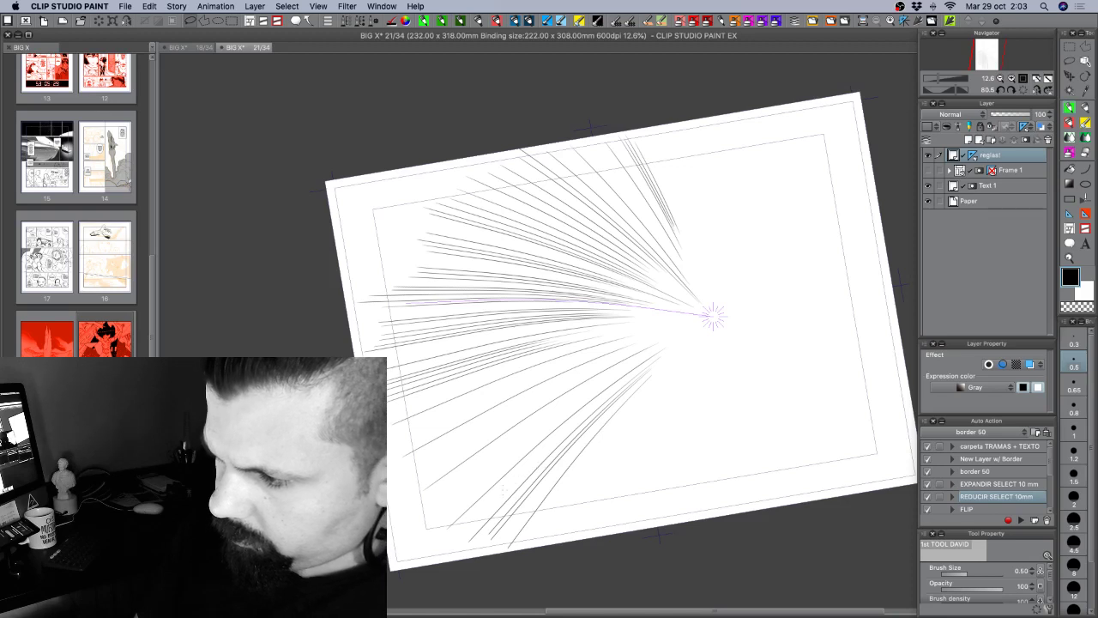
Fill the gaps between the lower-right speed lines with more closely spaced curved strokes.
drag(484, 517, 620, 386)
drag(479, 517, 606, 396)
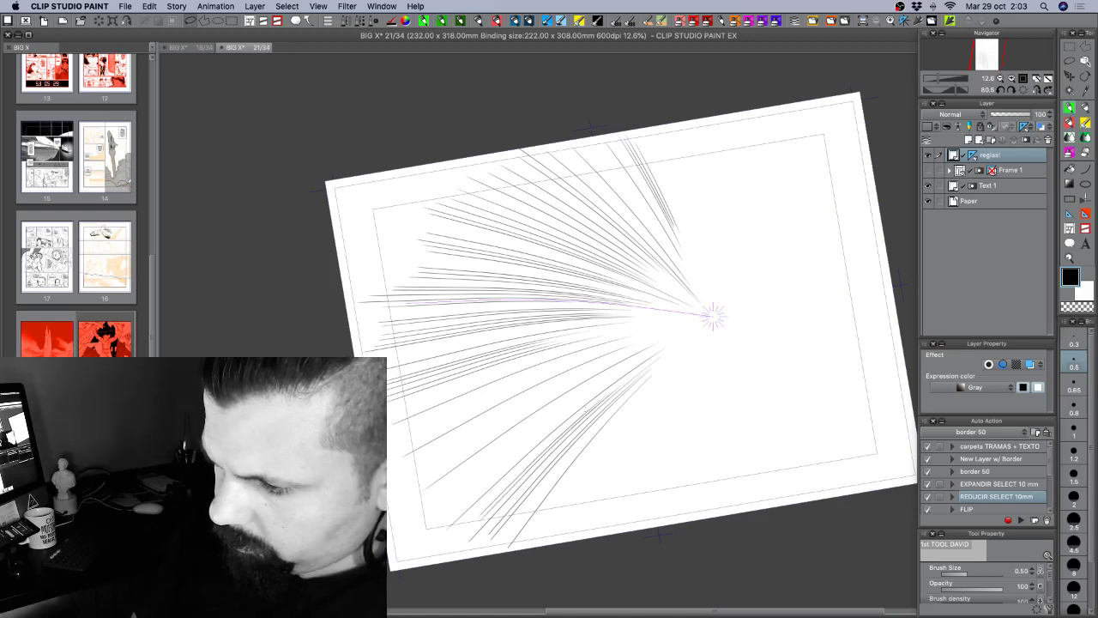
drag(449, 513, 610, 378)
drag(434, 500, 570, 400)
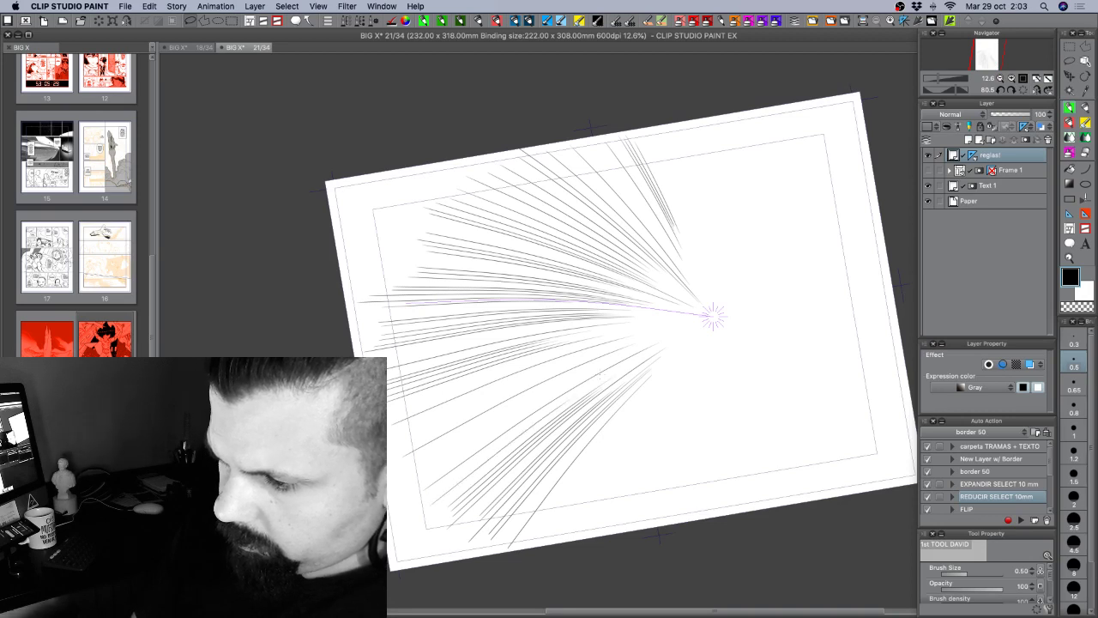
drag(429, 490, 576, 383)
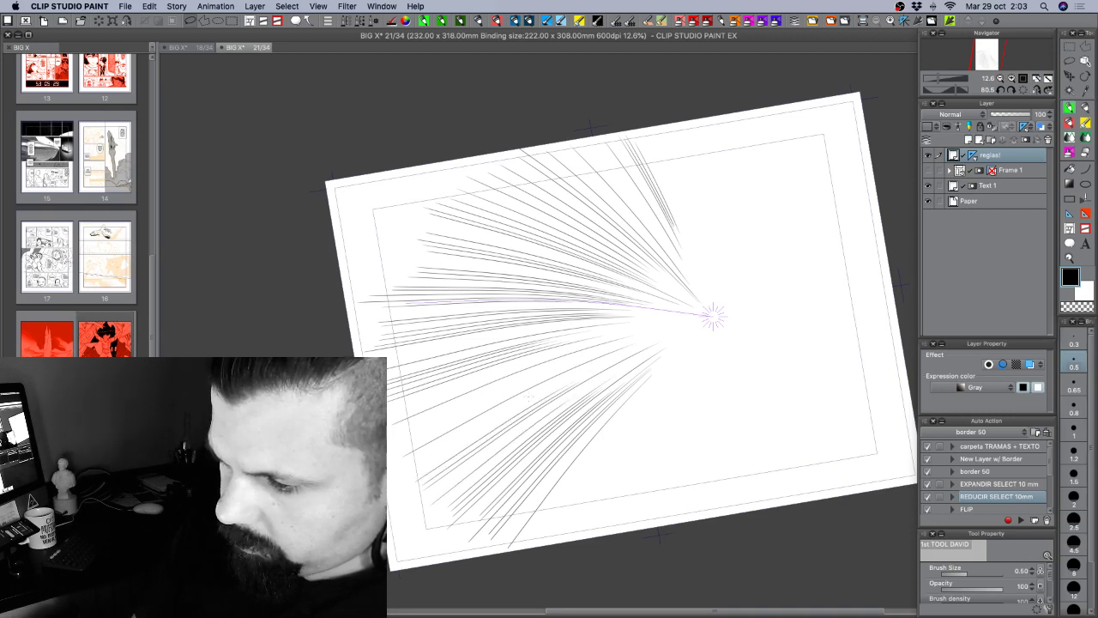
drag(447, 456, 580, 376)
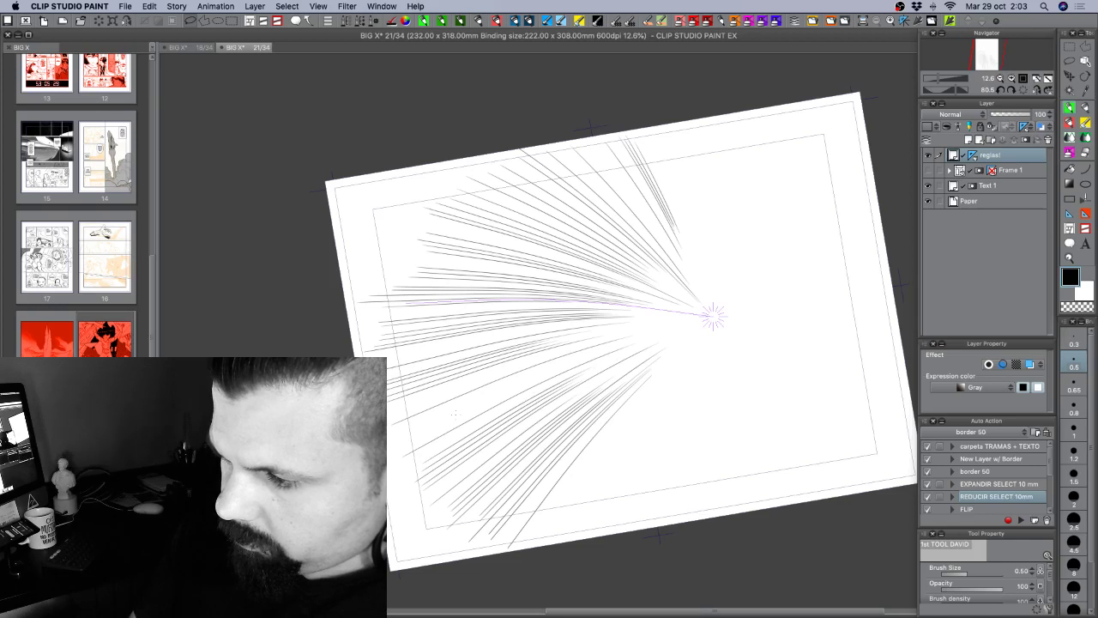
drag(441, 429, 631, 345)
drag(424, 407, 517, 367)
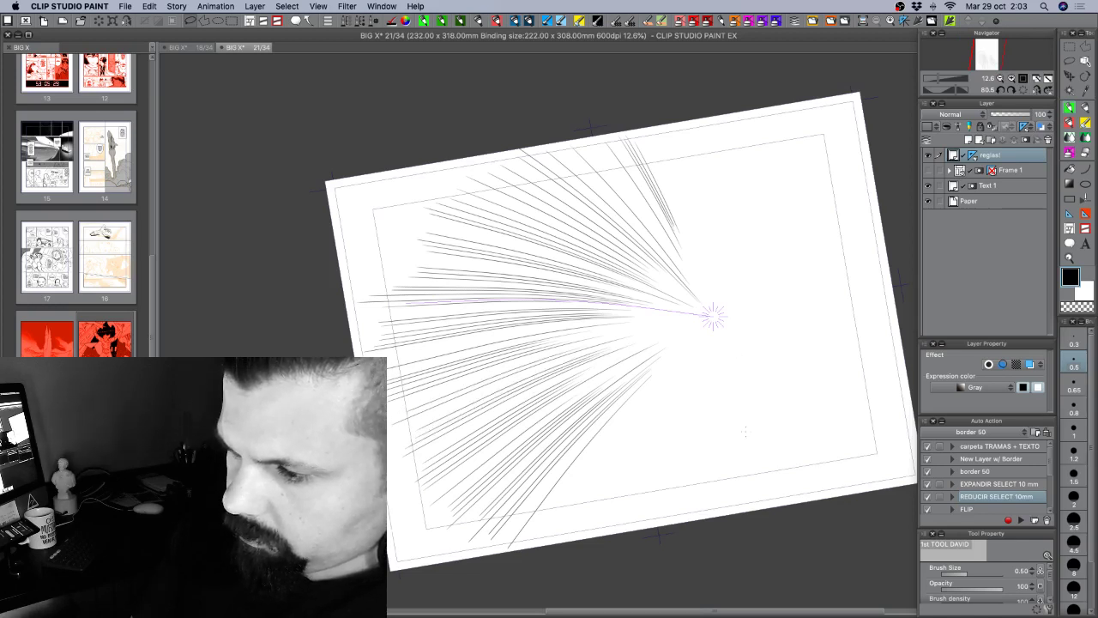
Turn the page back near upright and hide the radial curve ruler on the reglas layer.
key(r)
drag(824, 416, 706, 194)
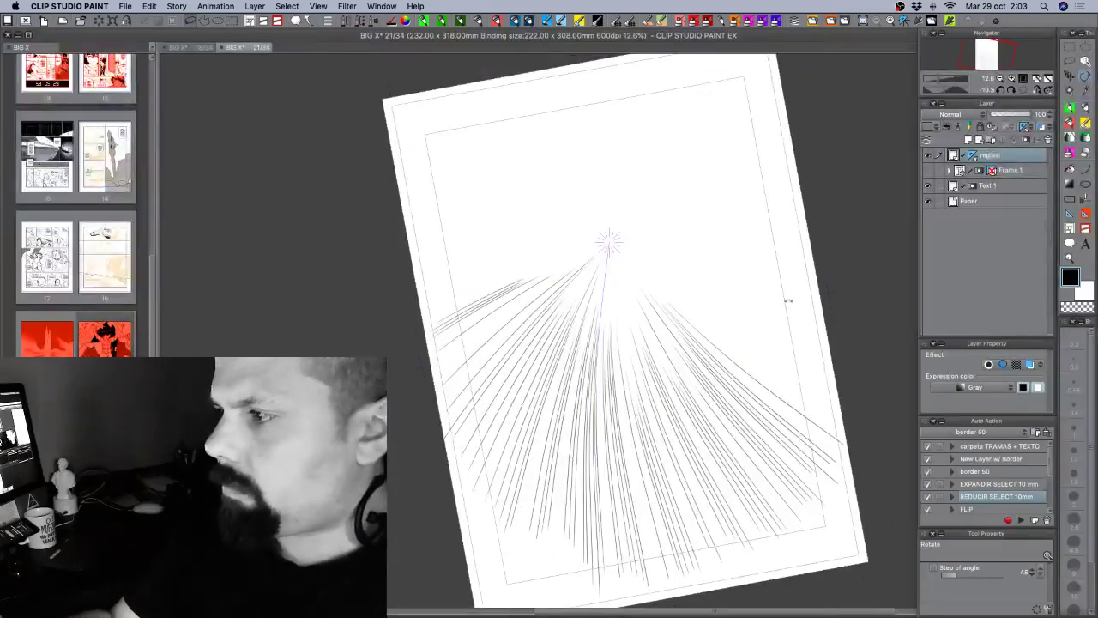
drag(789, 301, 794, 313)
right_click(972, 155)
click(978, 190)
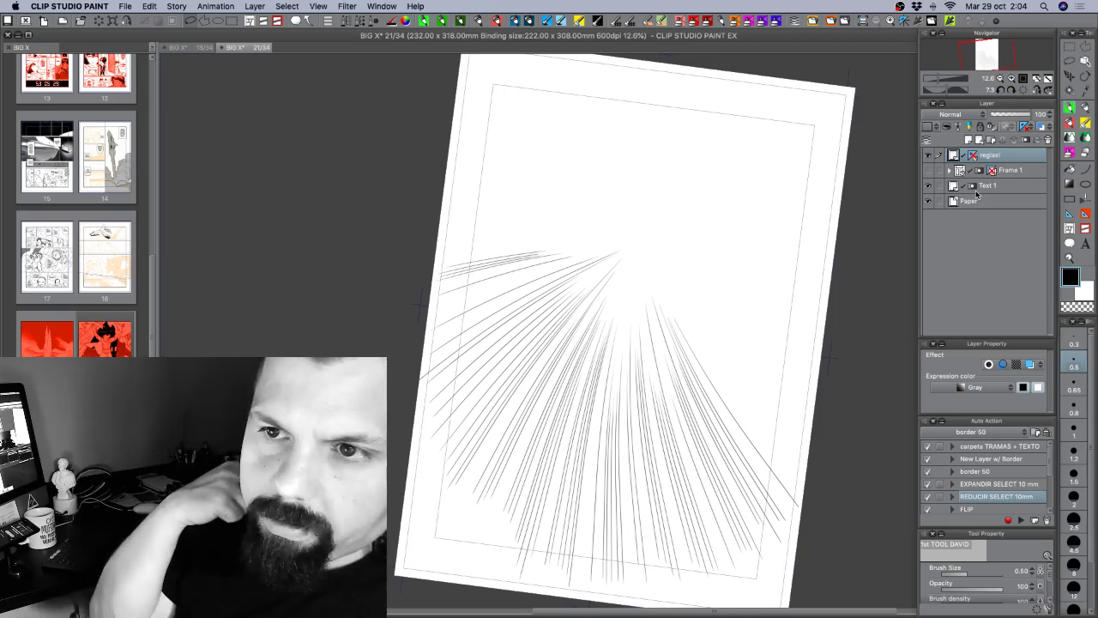
Draw freehand intersecting straight and curved strokes at brush size 1.00 in the blank area above the speed lines.
drag(630, 265, 604, 382)
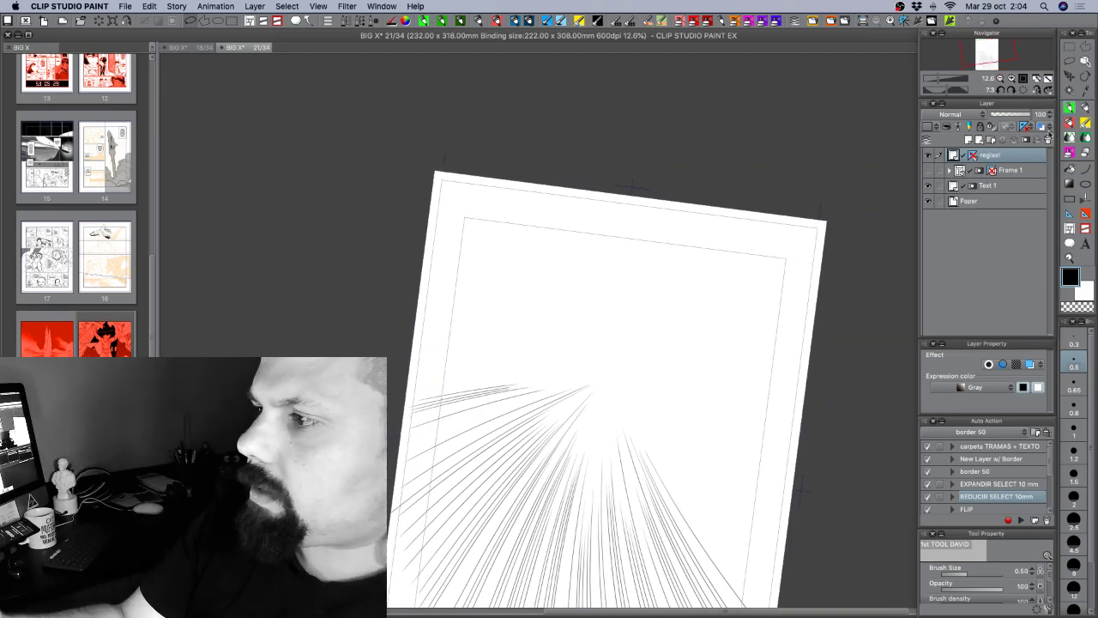
click(1079, 424)
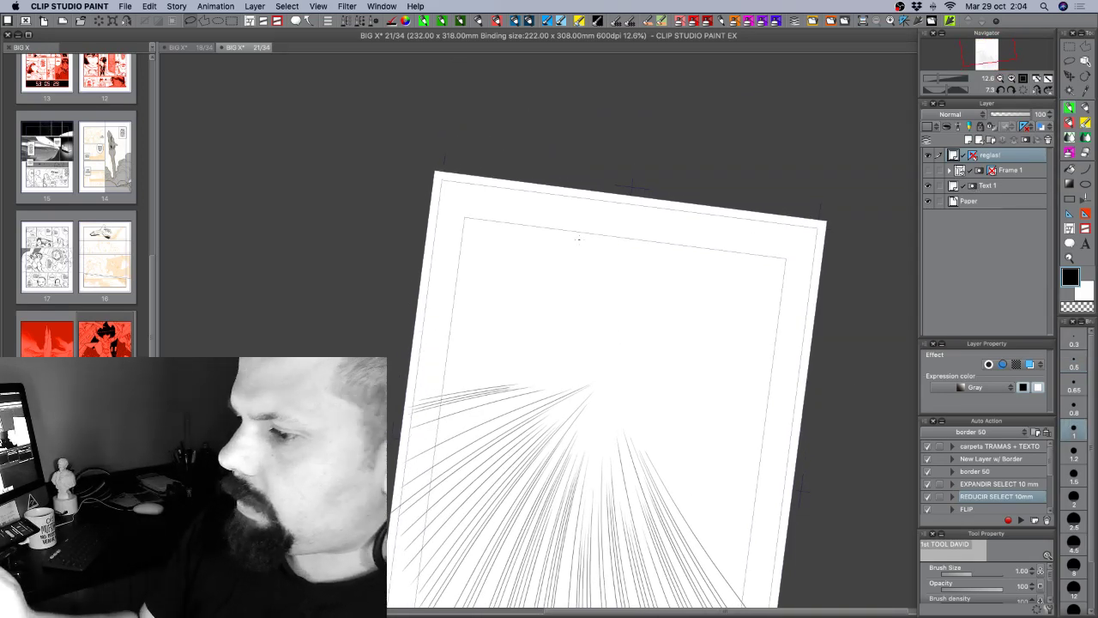
drag(584, 224, 558, 348)
mouse_move(586, 224)
mouse_down()
mouse_move(609, 305)
mouse_move(532, 376)
mouse_up()
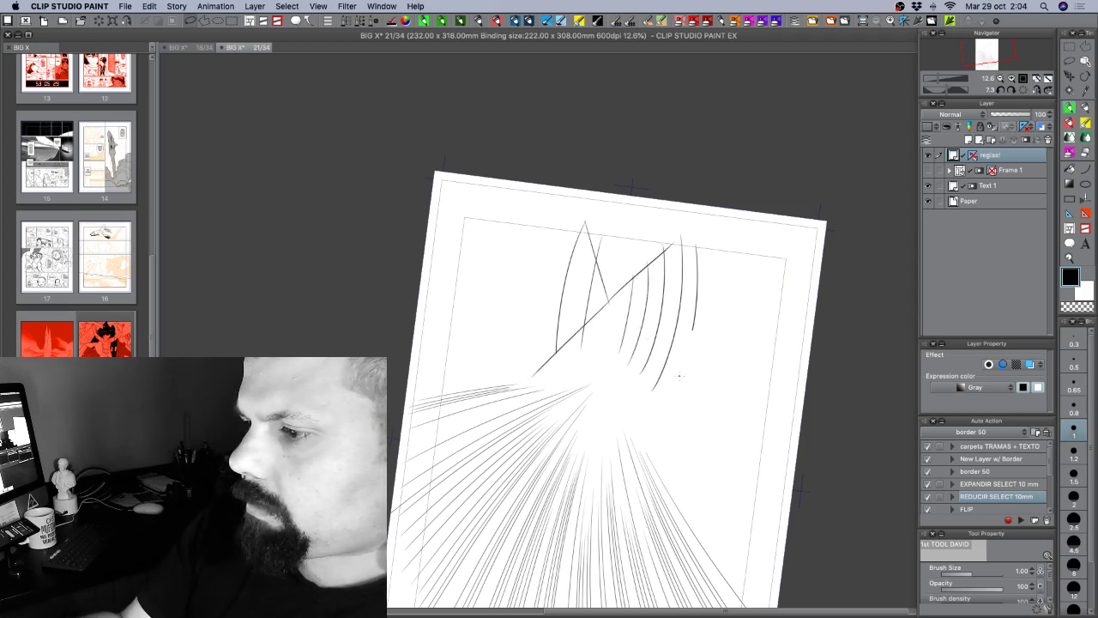
mouse_move(811, 343)
mouse_down()
mouse_move(811, 257)
mouse_move(774, 225)
mouse_move(777, 199)
mouse_up()
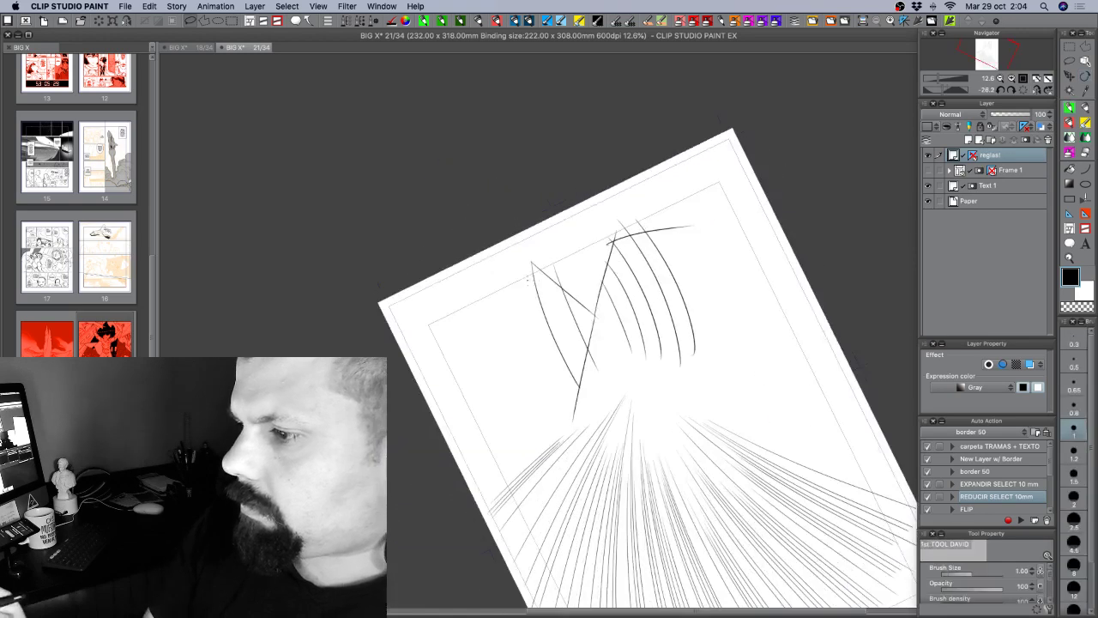
drag(532, 265, 444, 338)
drag(513, 400, 725, 305)
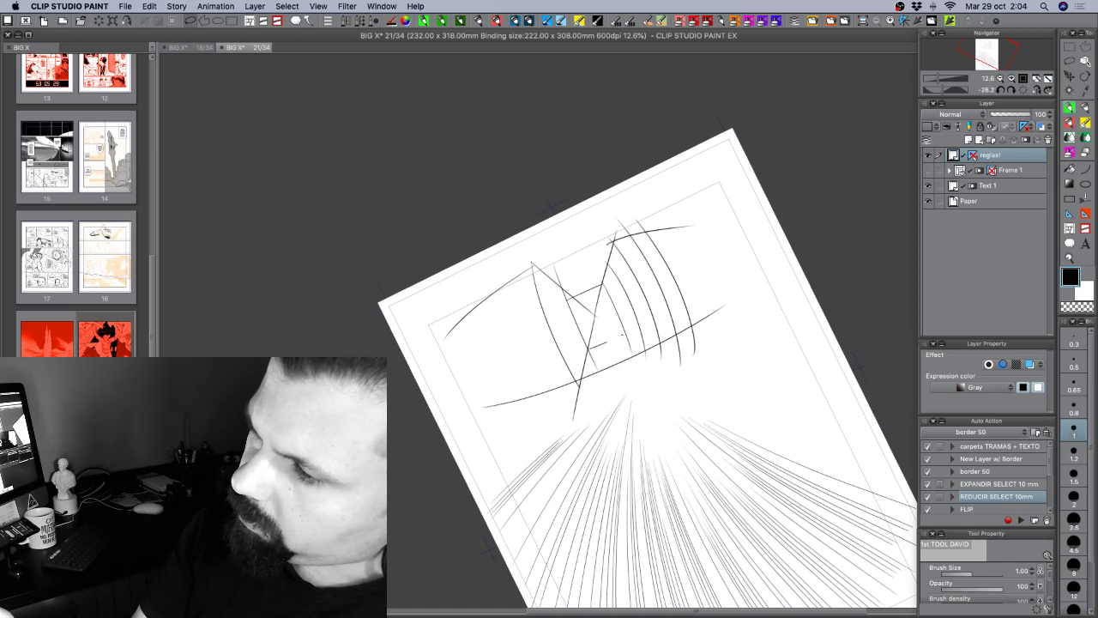
key(ctrl+z)
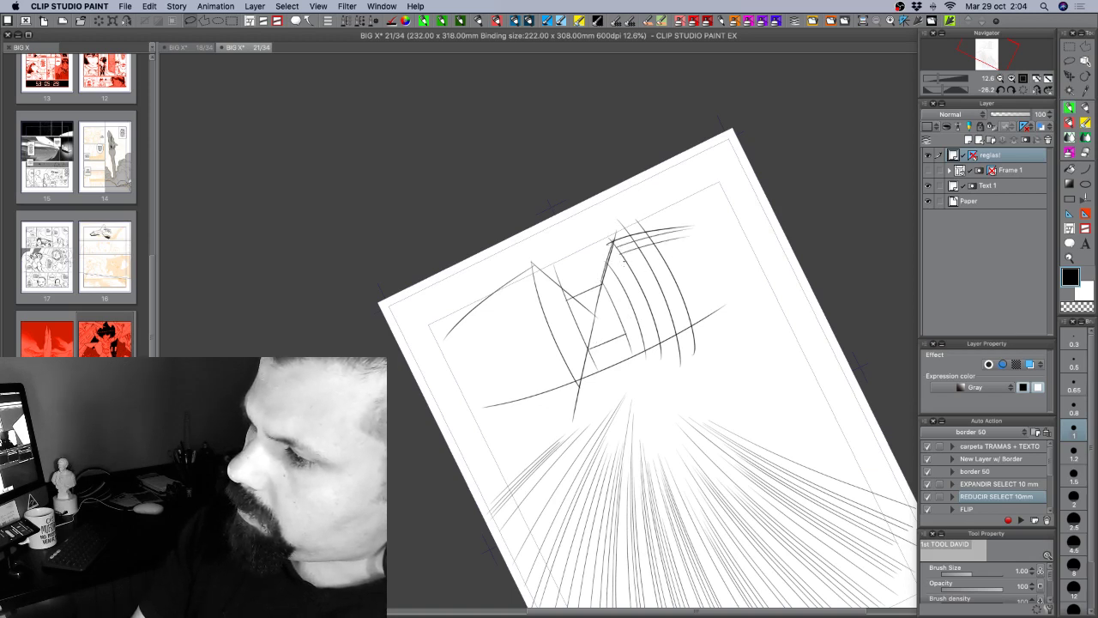
Cross-hatch both sides of the freehand sketch with curved strokes running across and down.
mouse_move(631, 273)
mouse_down()
mouse_move(694, 254)
mouse_move(712, 261)
mouse_up()
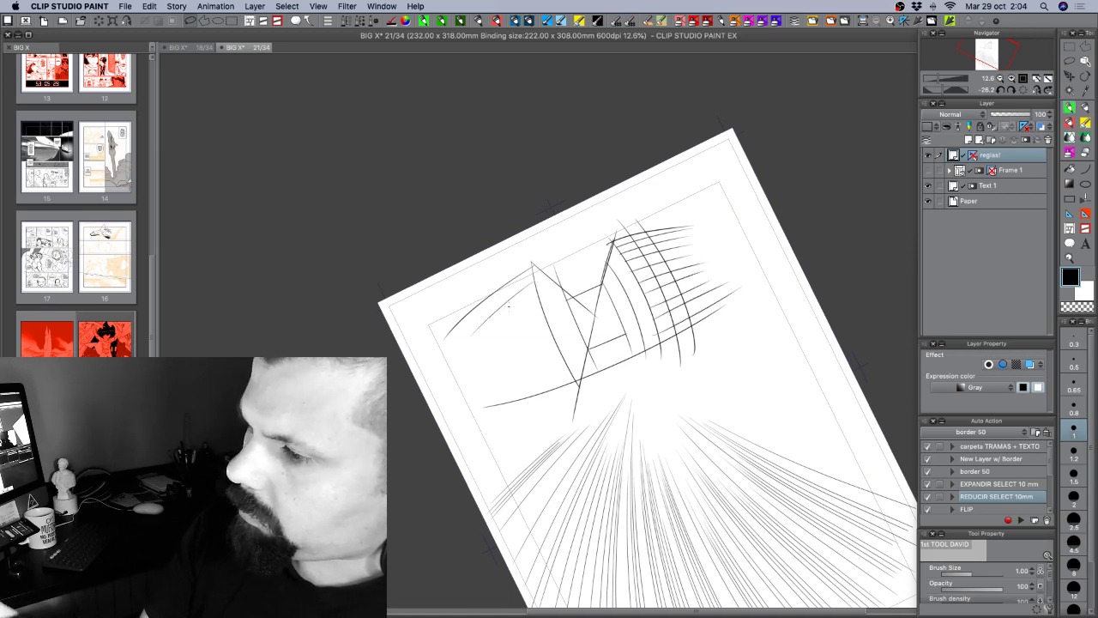
drag(470, 366, 546, 330)
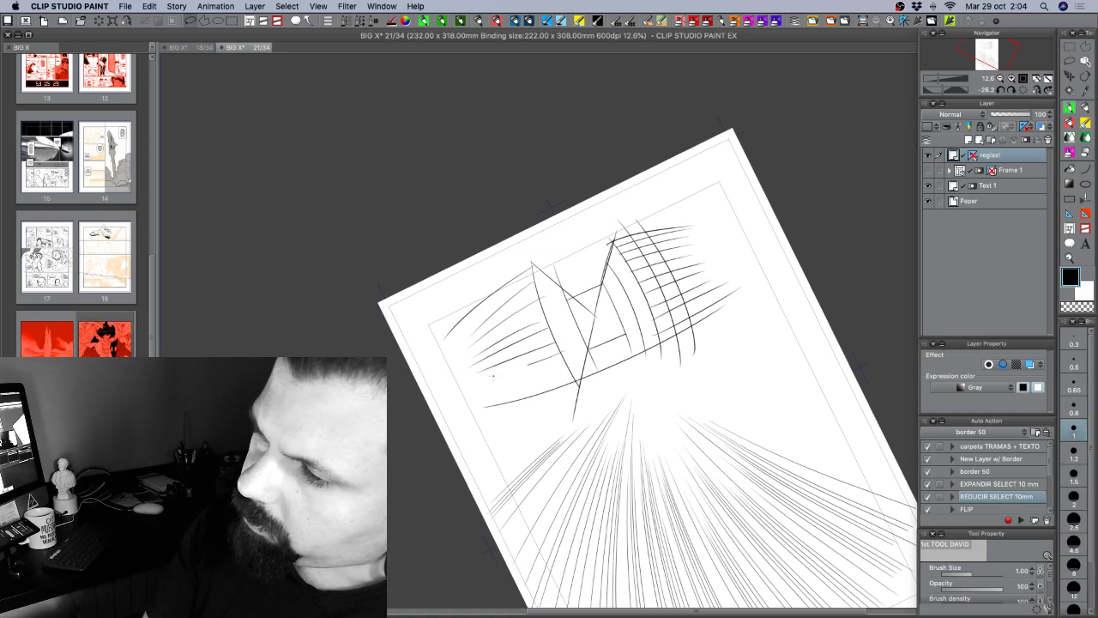
drag(518, 273, 554, 390)
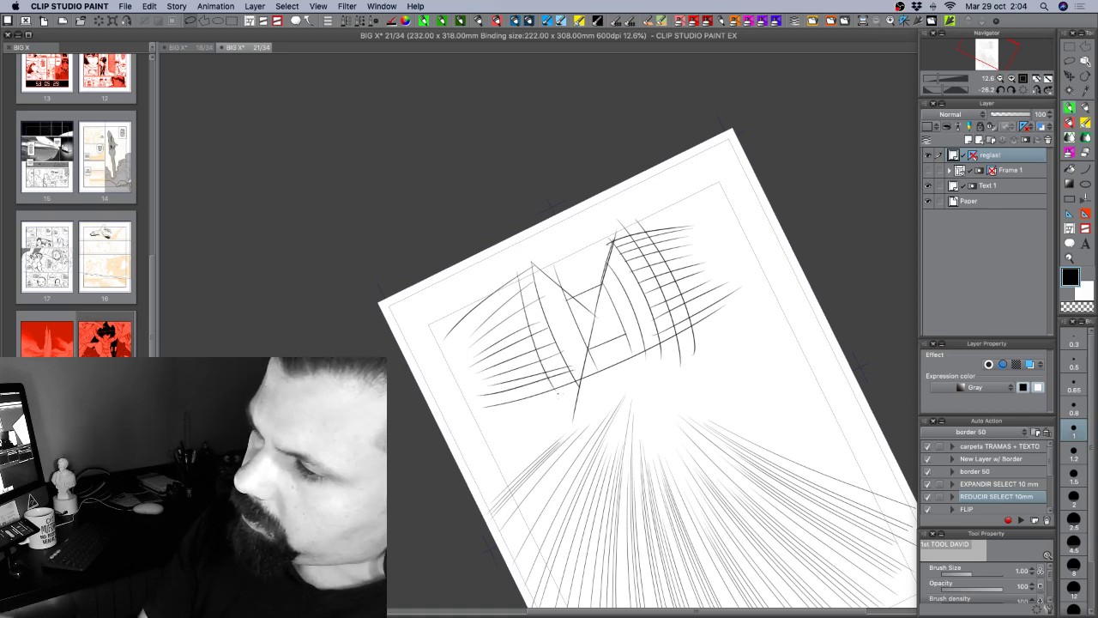
drag(505, 296, 545, 391)
drag(499, 288, 528, 411)
drag(478, 305, 521, 411)
mouse_move(583, 339)
mouse_down()
mouse_move(571, 359)
mouse_move(588, 370)
mouse_move(580, 386)
mouse_up()
Add short hatch strokes fanning between the left grid and the middle of the sketch, and turn the page back near upright.
key(shift+space)
drag(520, 302, 574, 237)
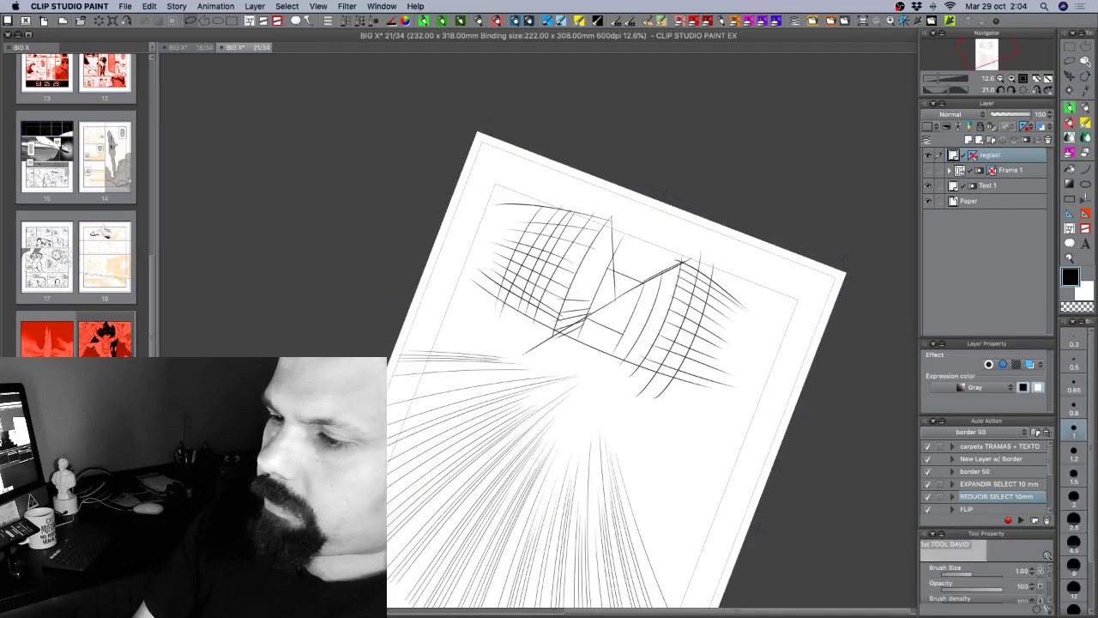
drag(577, 278, 594, 304)
drag(591, 249, 604, 284)
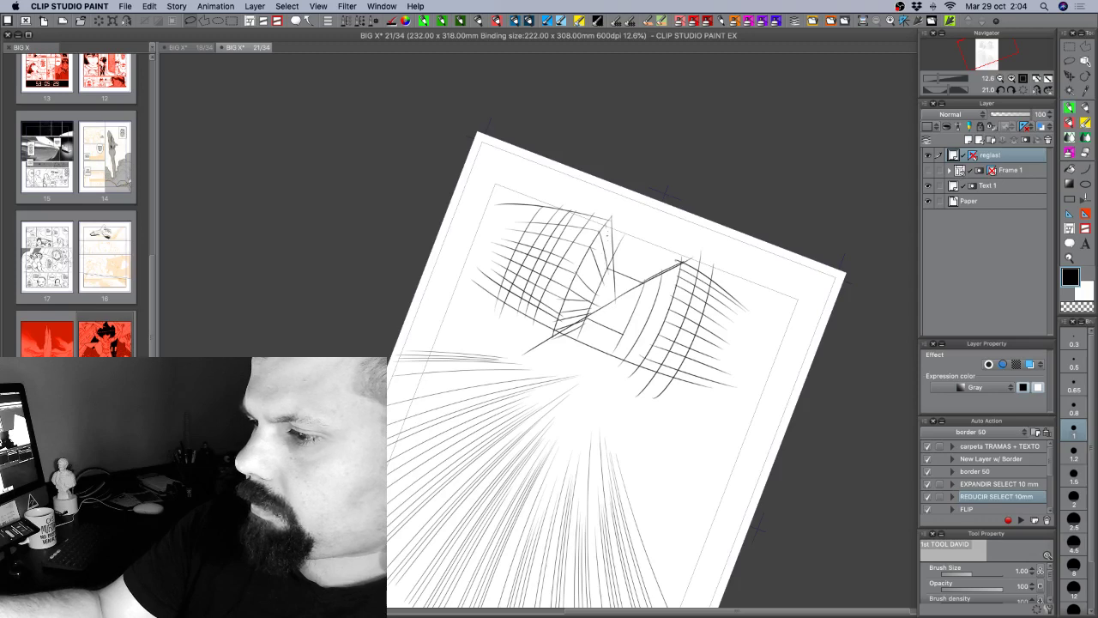
drag(608, 233, 610, 276)
key(shift+space)
drag(760, 471, 796, 393)
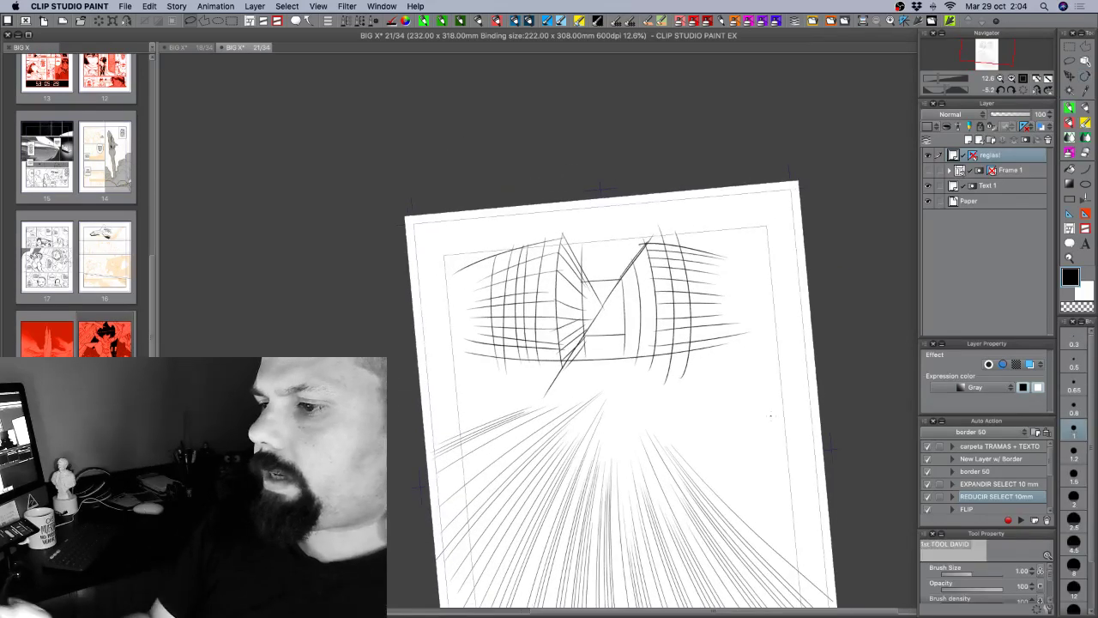
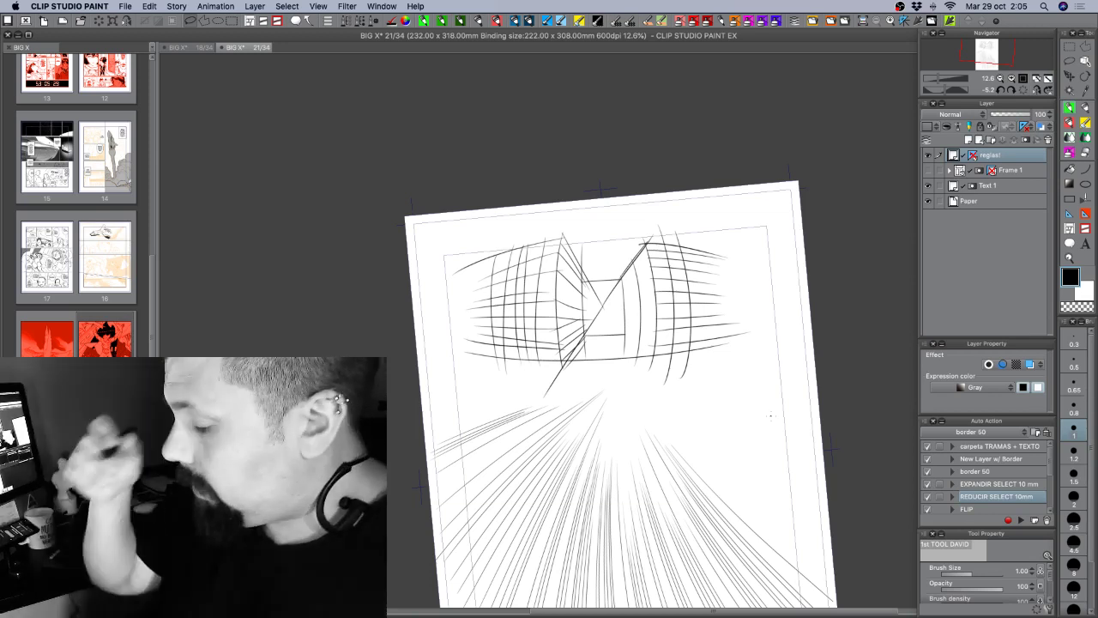
Check the special ruler types, keeping Radial curve, and switch to the Perspective ruler sub tool.
key(u)
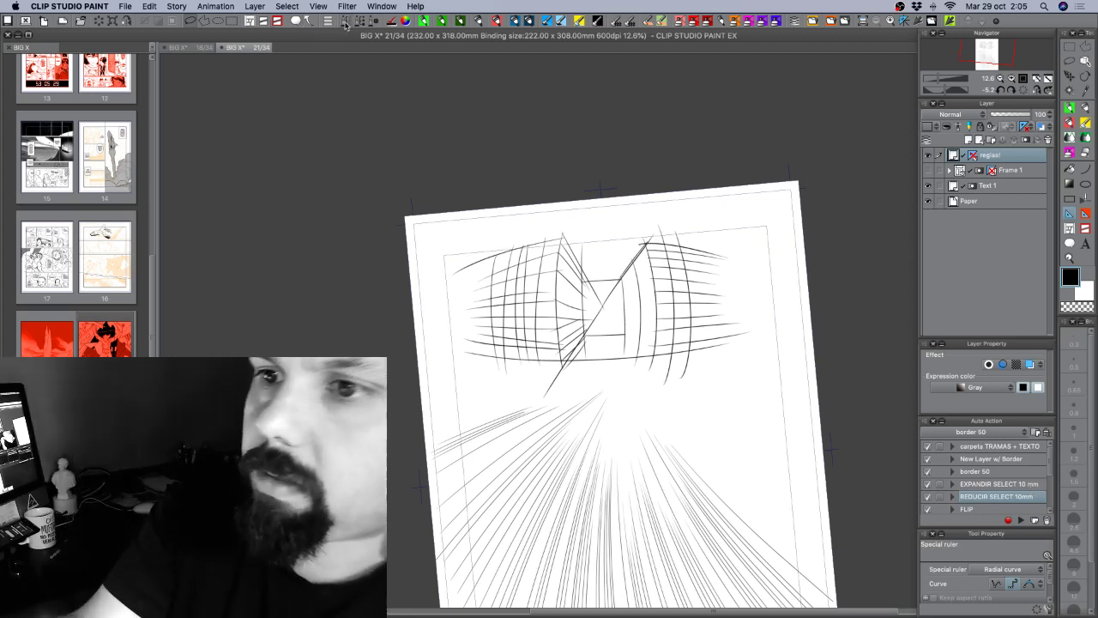
click(347, 20)
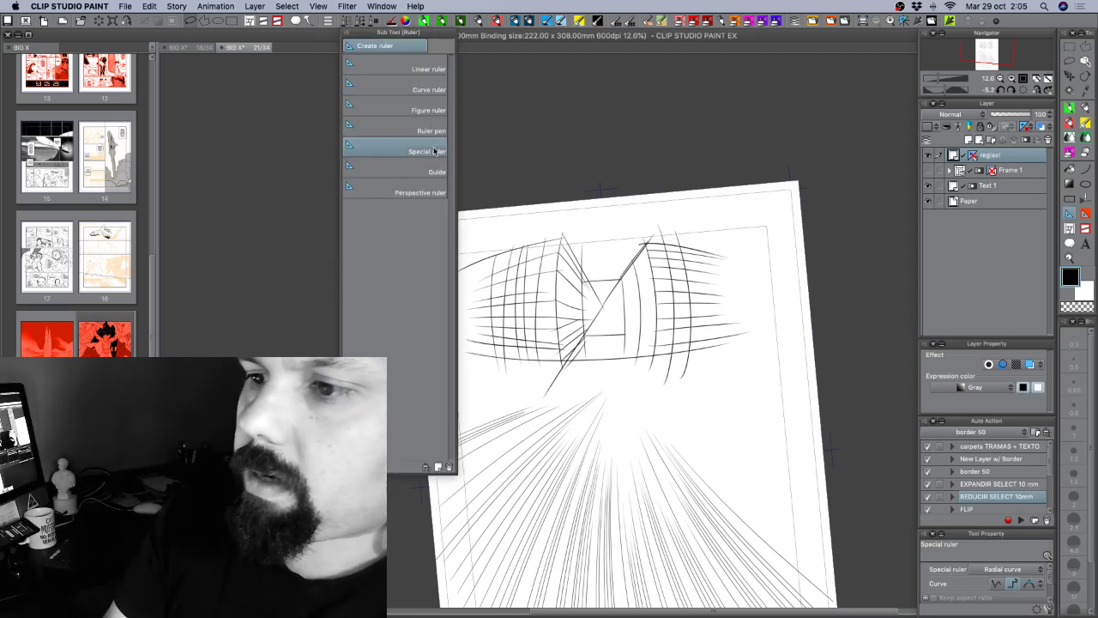
click(1024, 571)
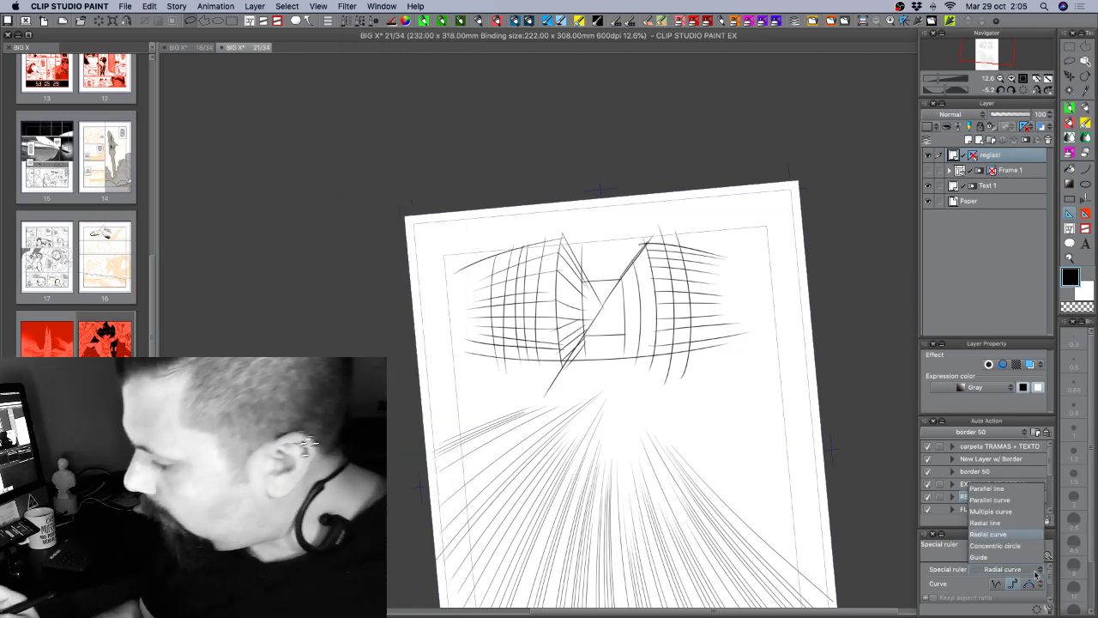
click(1038, 575)
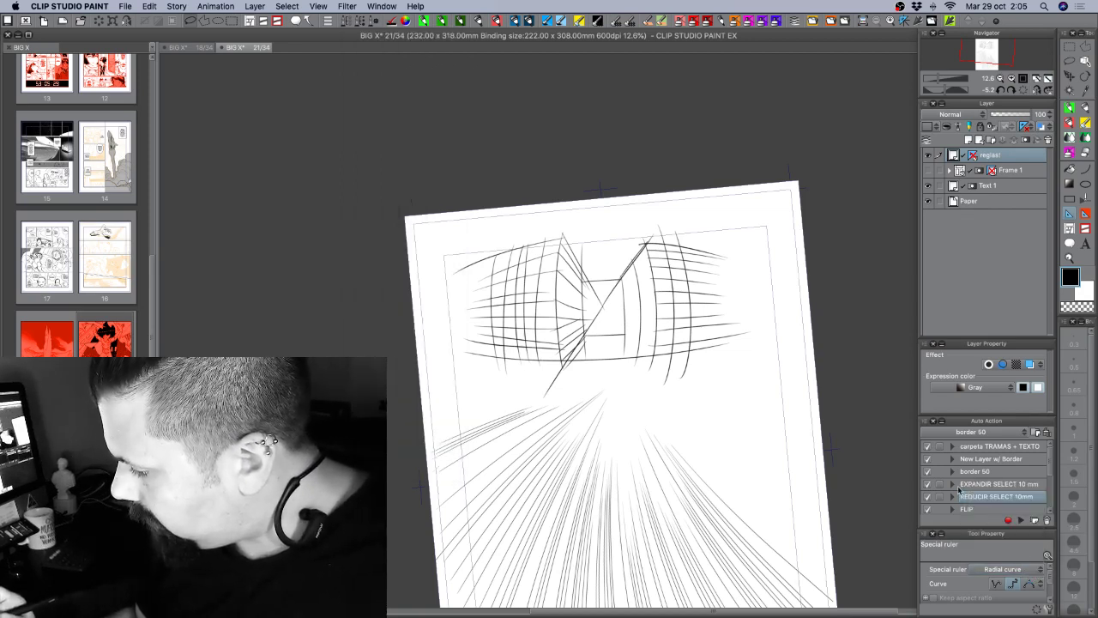
click(1038, 569)
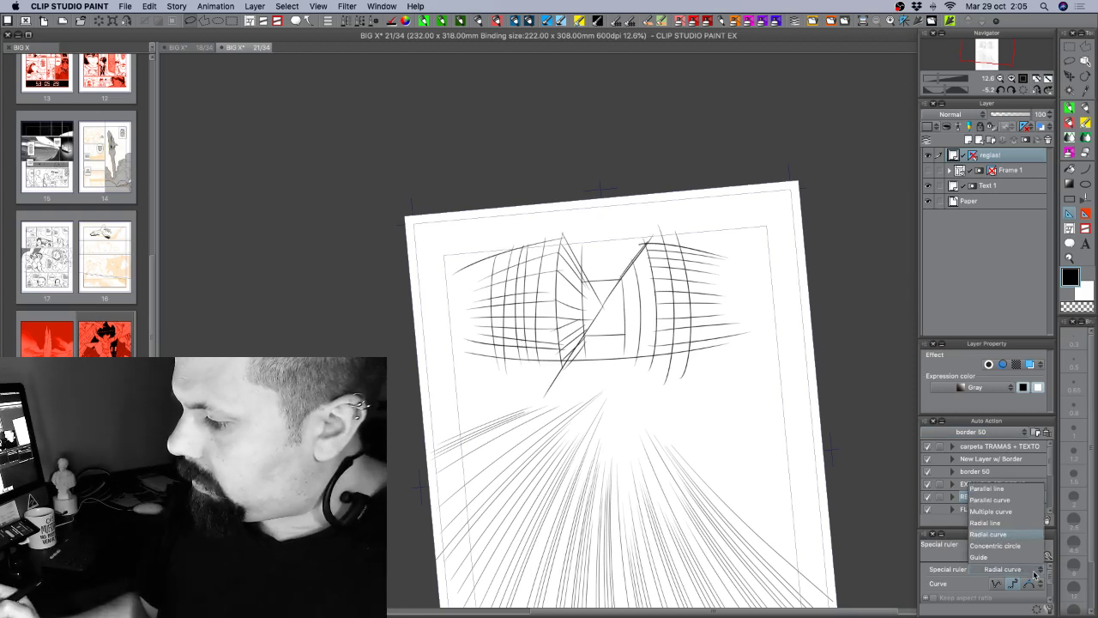
click(986, 533)
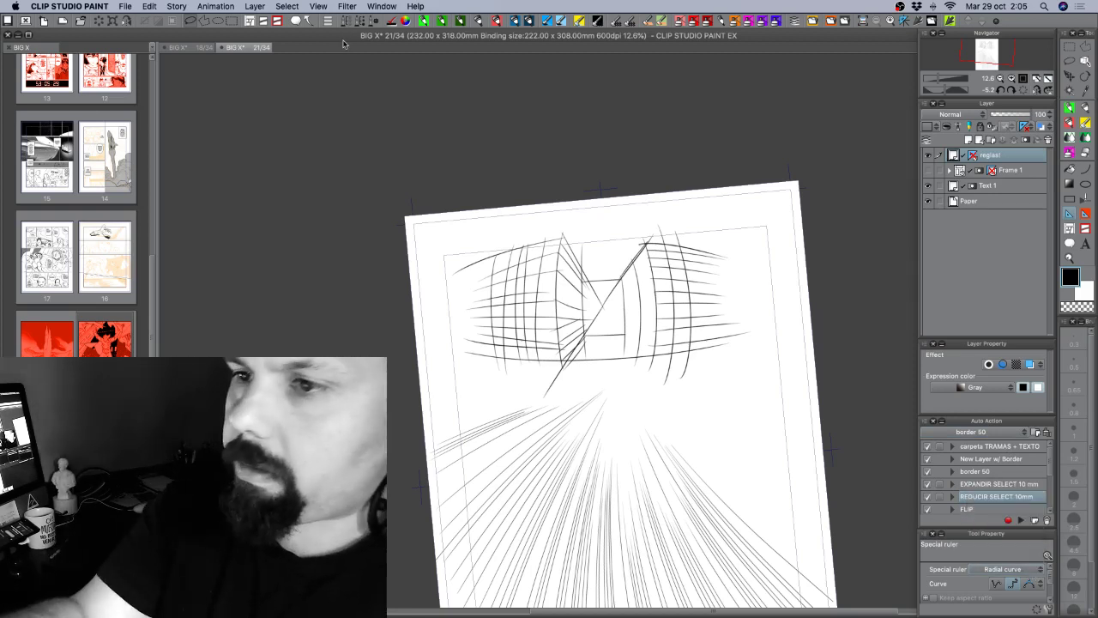
click(346, 21)
click(412, 190)
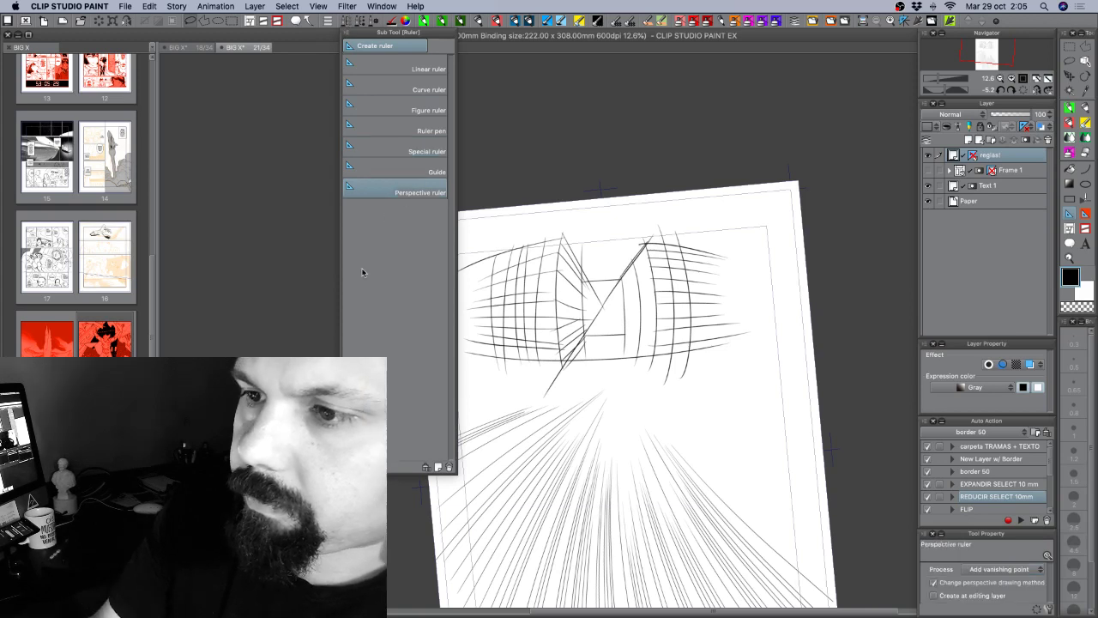
Examine the Perspective ruler's processing options and detailed settings, keeping Add vanishing point.
click(1021, 569)
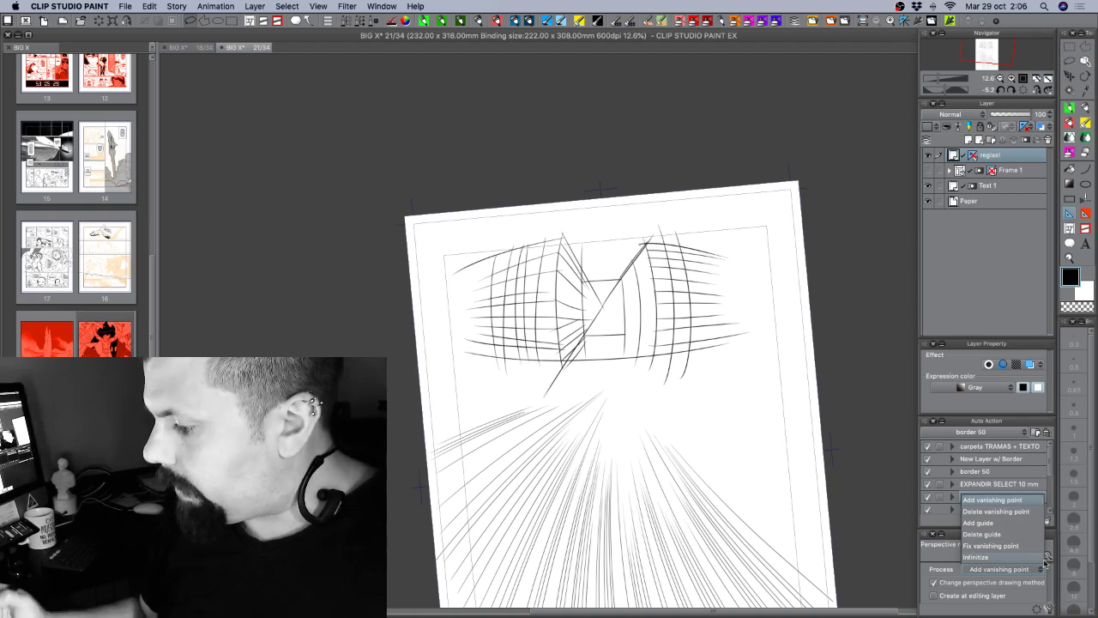
click(1050, 610)
click(1050, 610)
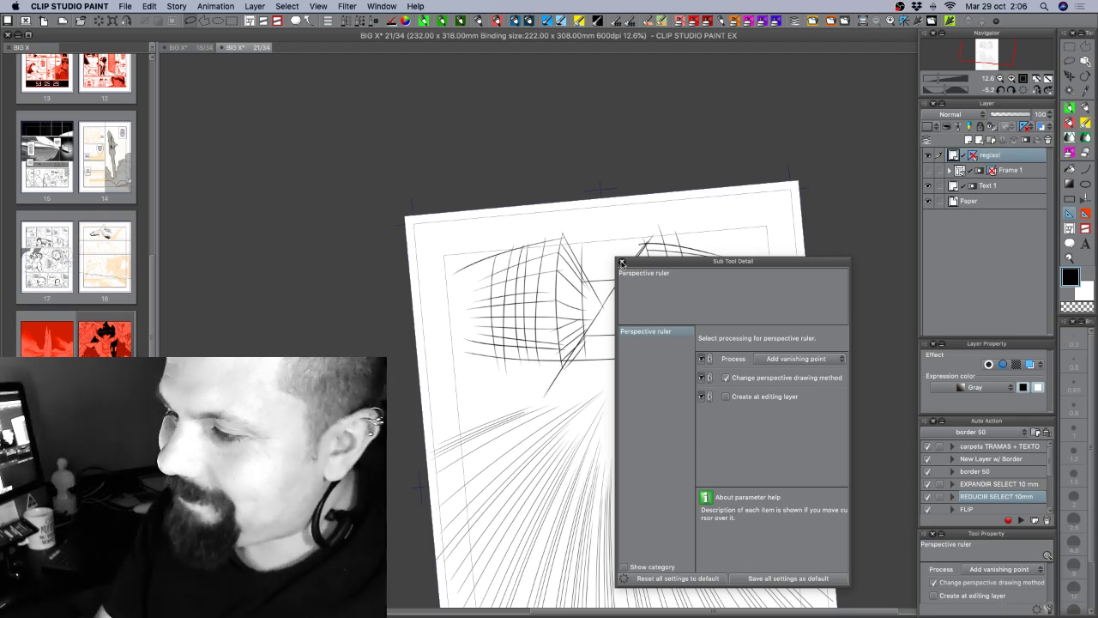
click(622, 263)
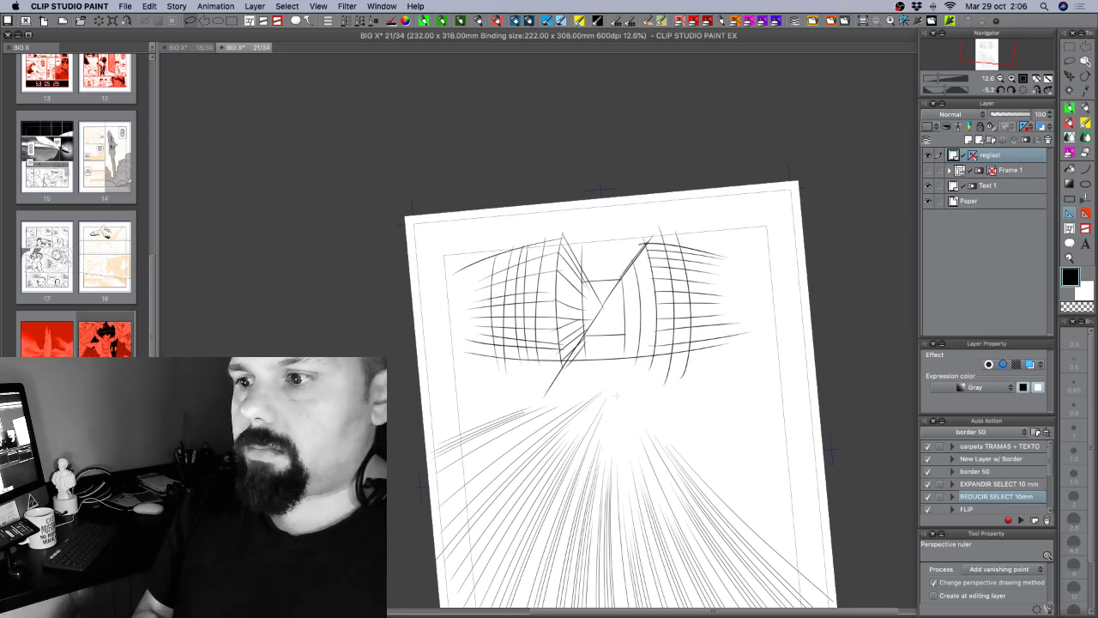
Straighten the page and draw a small freehand grid of vertical and horizontal strokes at brush size 1.00, above the right-hand speed lines.
key(r)
mouse_move(728, 395)
mouse_down()
mouse_move(721, 452)
mouse_move(730, 441)
mouse_move(747, 453)
mouse_move(728, 390)
mouse_up()
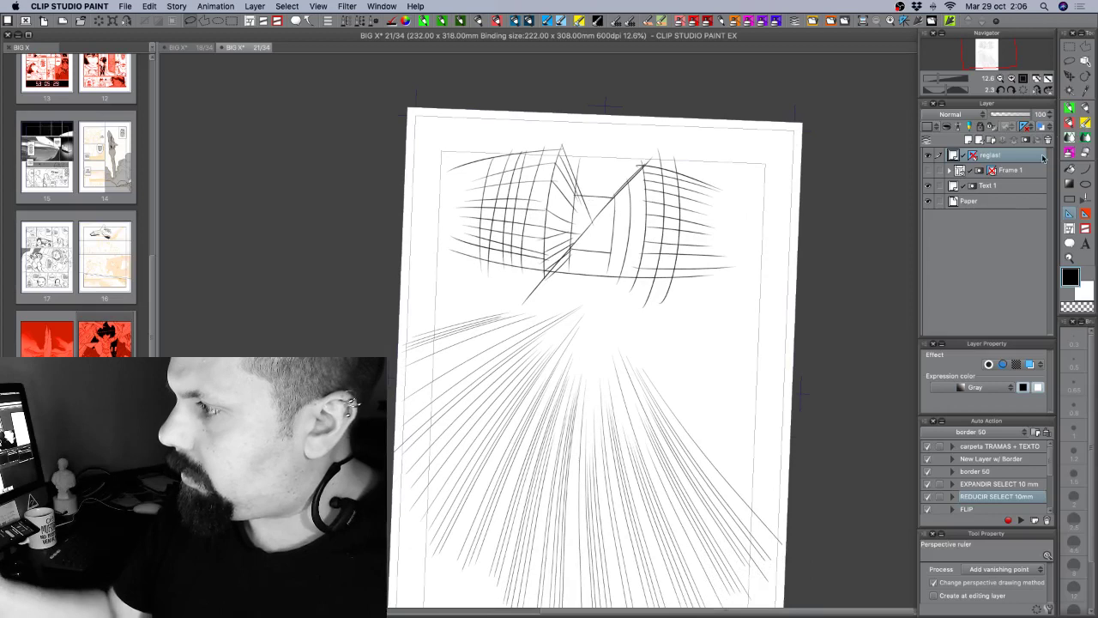
click(1070, 108)
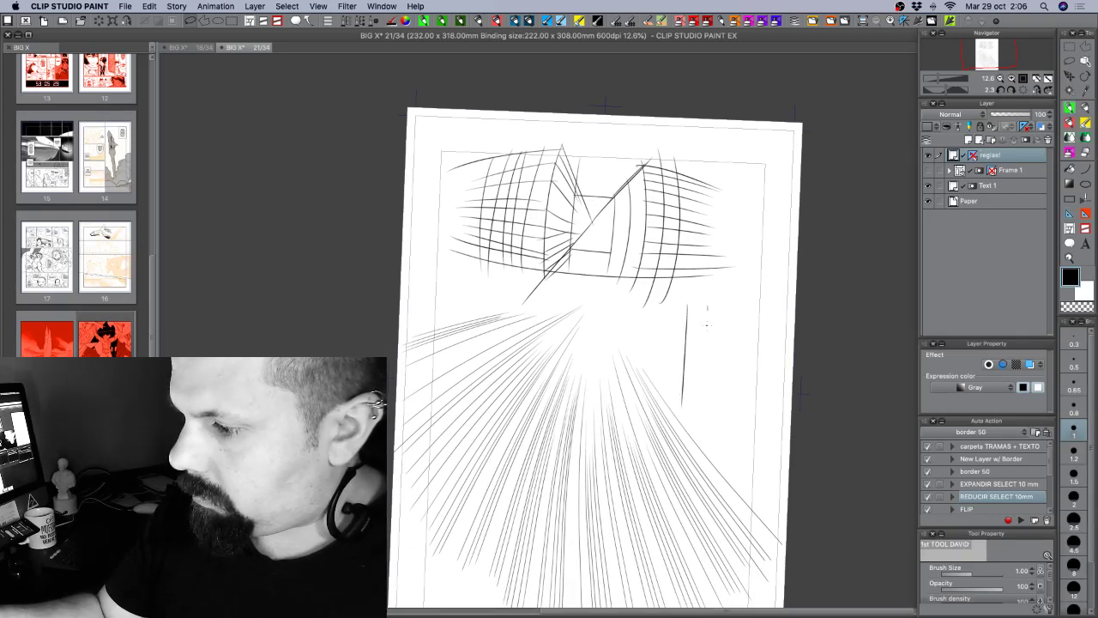
mouse_move(705, 309)
mouse_down()
mouse_move(705, 407)
mouse_move(737, 408)
mouse_up()
drag(751, 319, 751, 405)
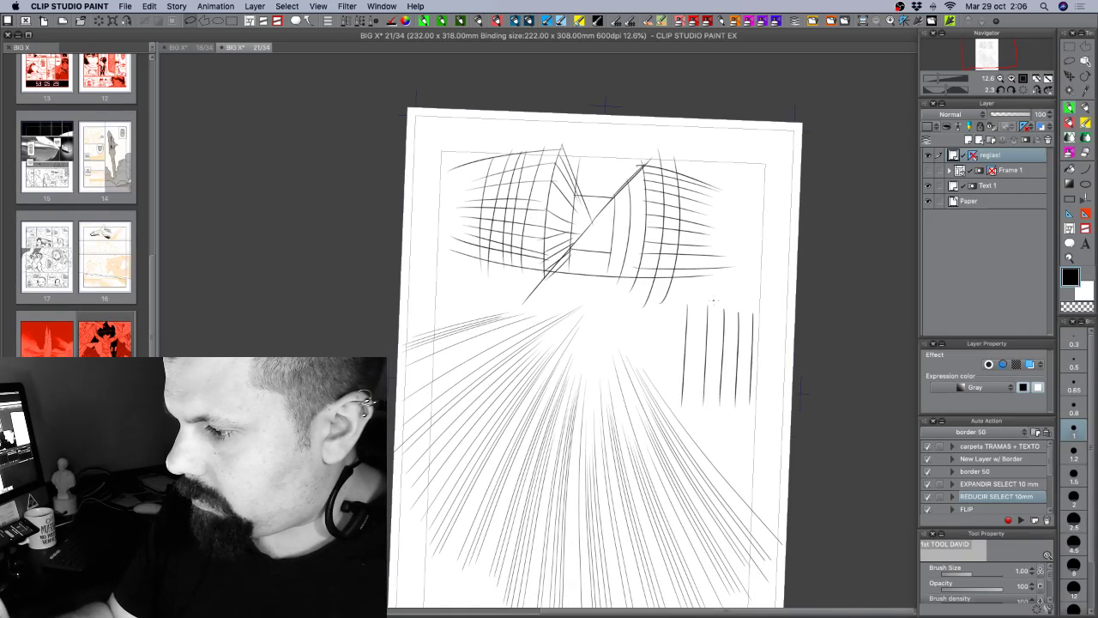
drag(687, 305, 721, 305)
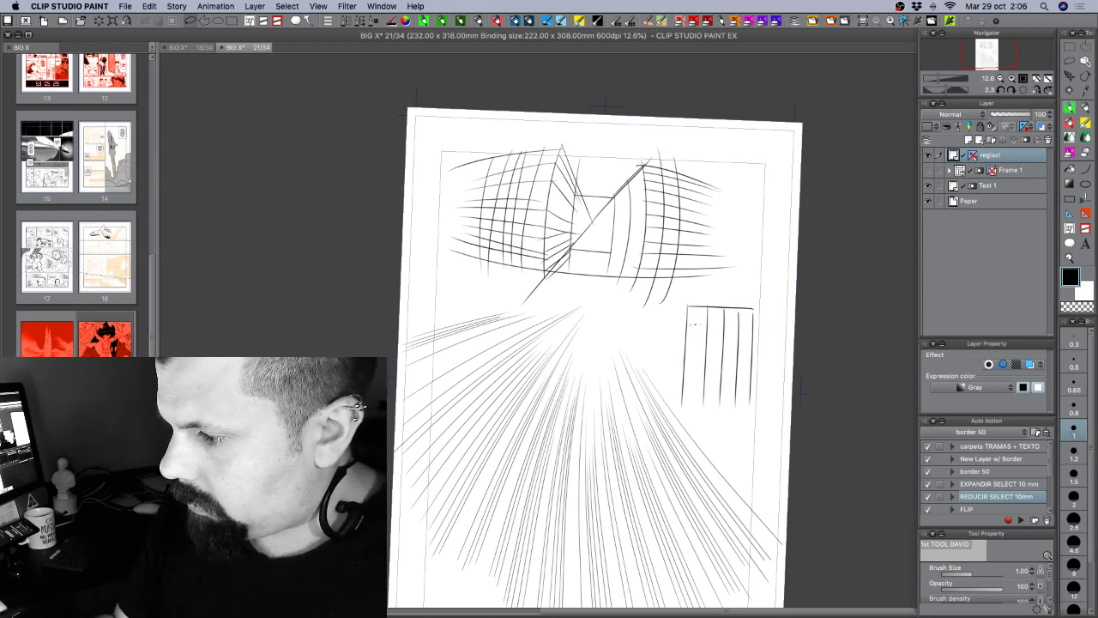
drag(690, 325, 755, 325)
mouse_move(686, 343)
mouse_down()
mouse_move(751, 343)
mouse_move(751, 360)
mouse_up()
drag(682, 379, 753, 380)
drag(683, 392, 760, 393)
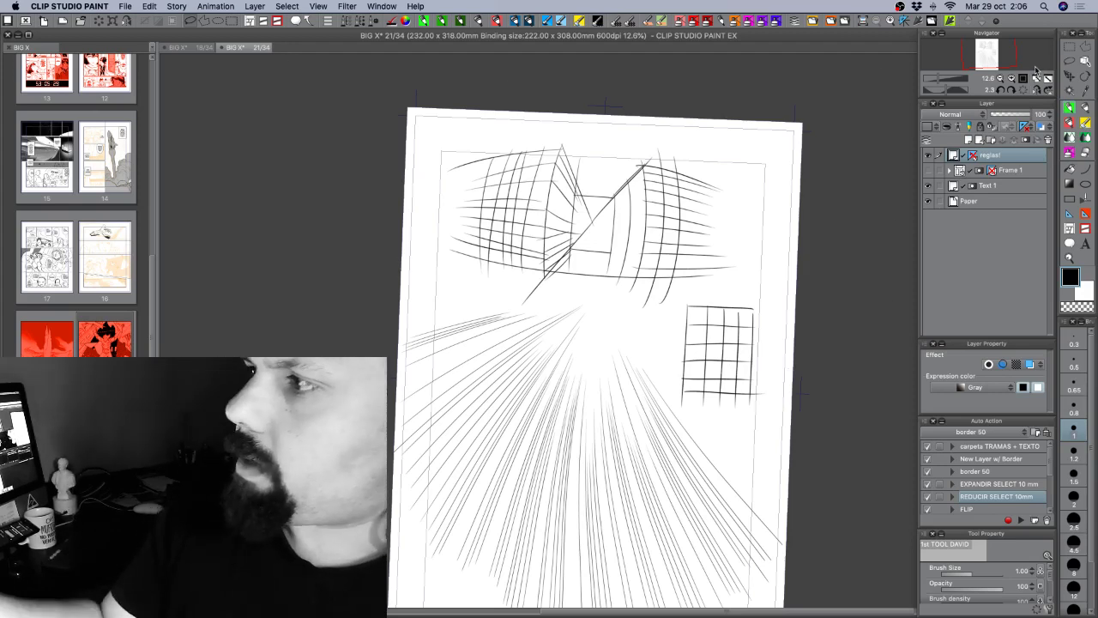
Select the small grid with a rectangular selection, bulge its sides outward using Mesh Transformation, and deselect it.
key(m)
drag(674, 299, 773, 397)
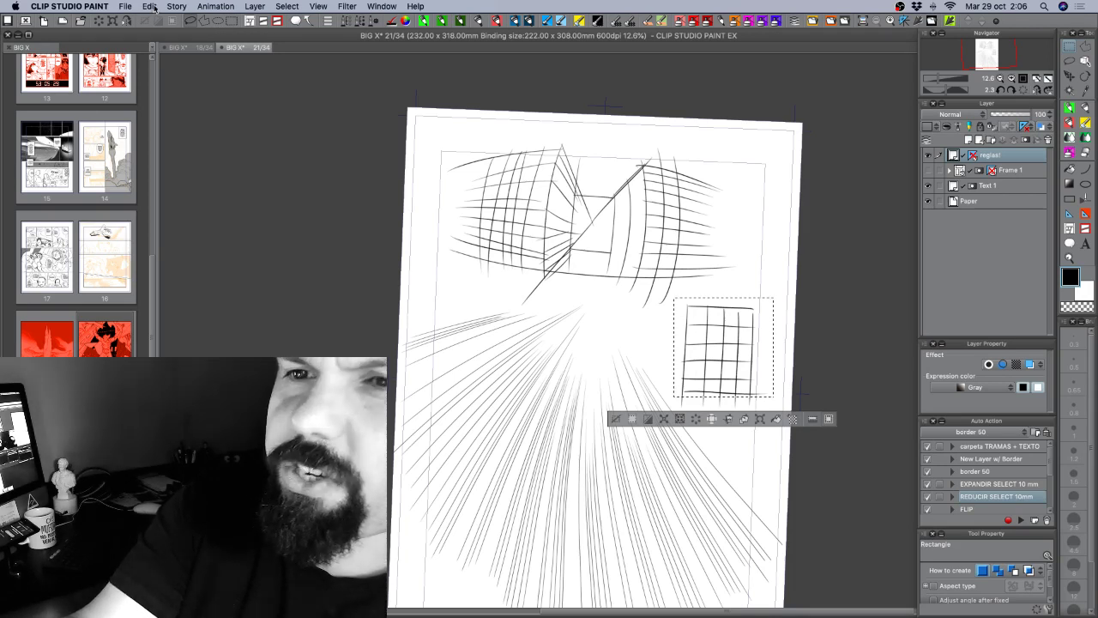
click(150, 7)
mouse_move(202, 203)
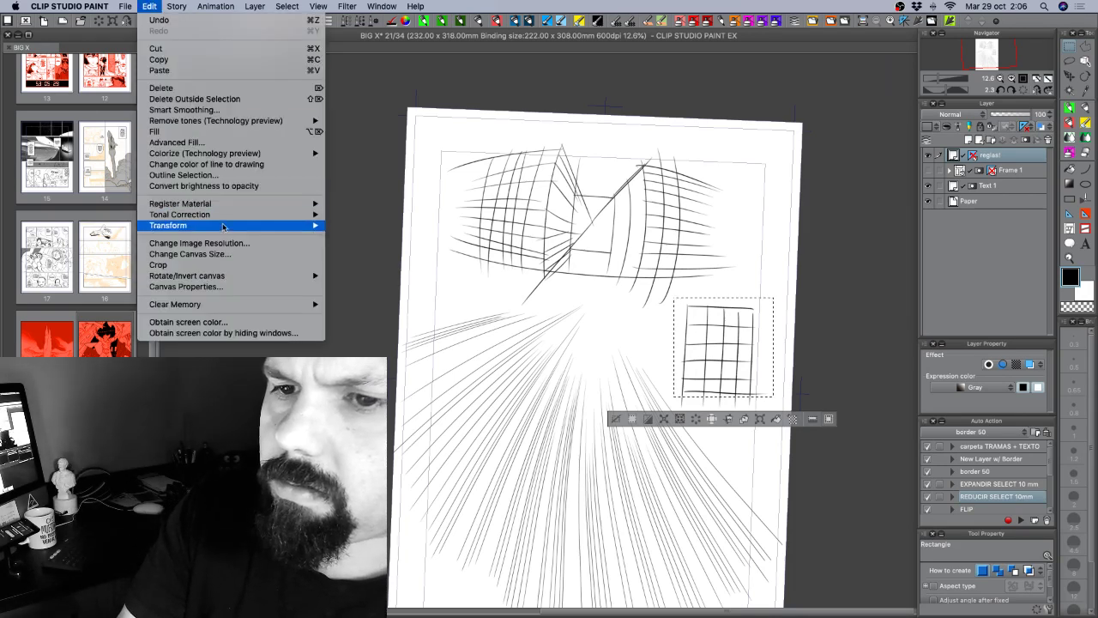
mouse_move(226, 224)
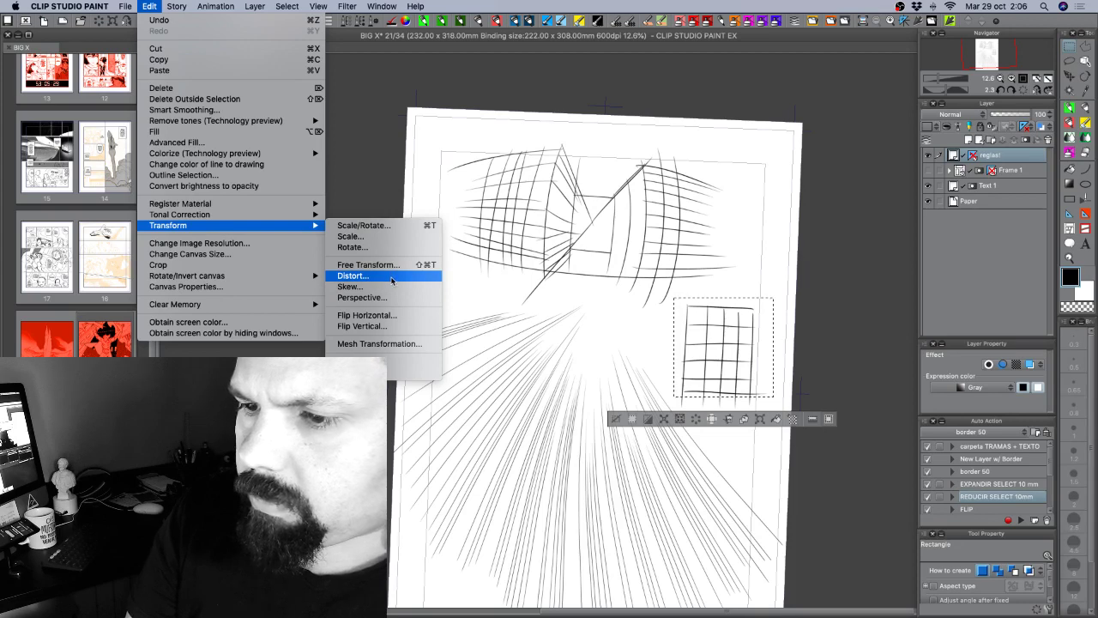
click(378, 344)
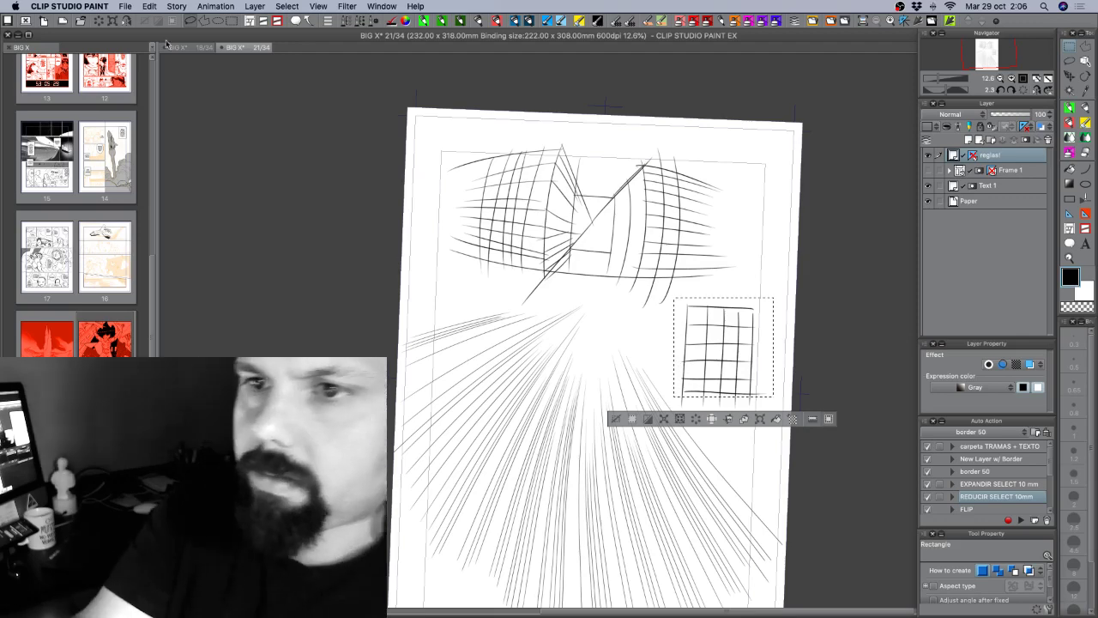
click(150, 6)
mouse_move(228, 224)
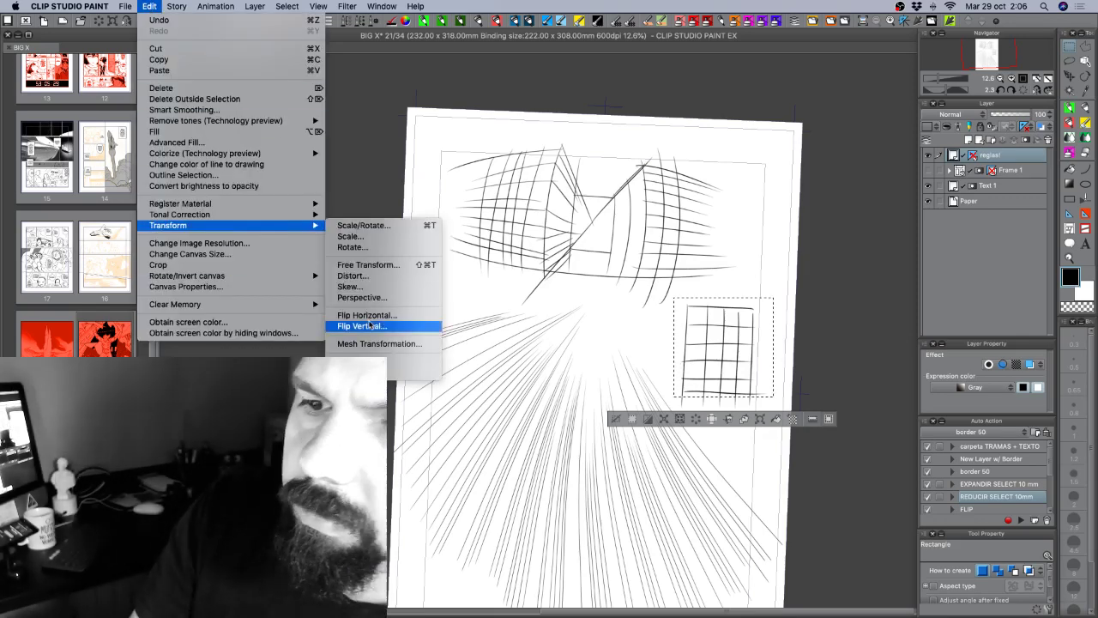
click(378, 343)
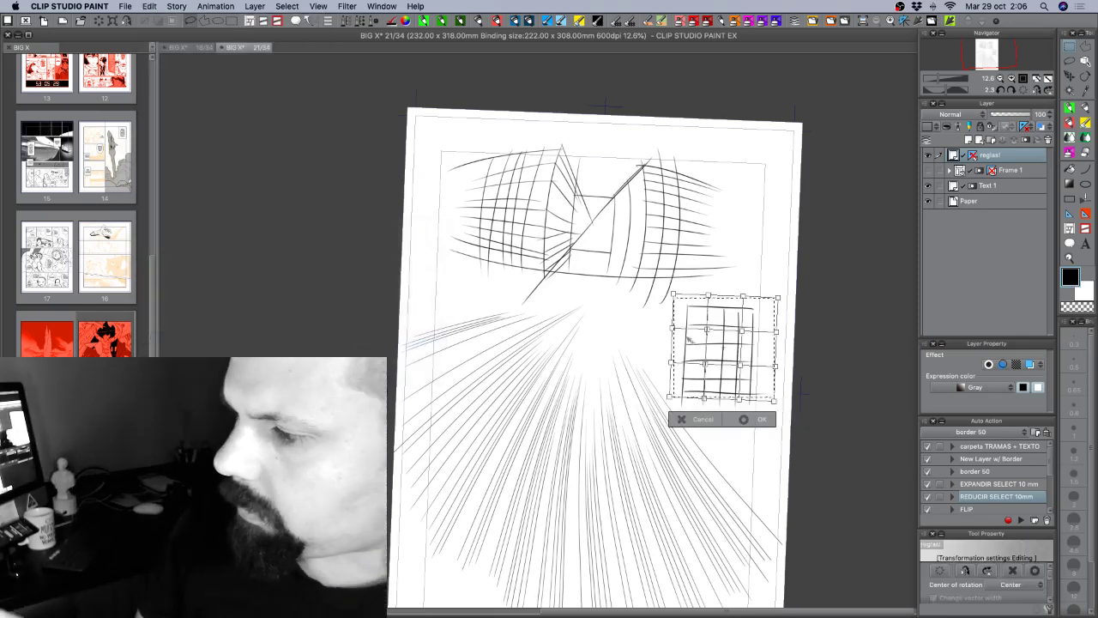
drag(671, 362, 664, 363)
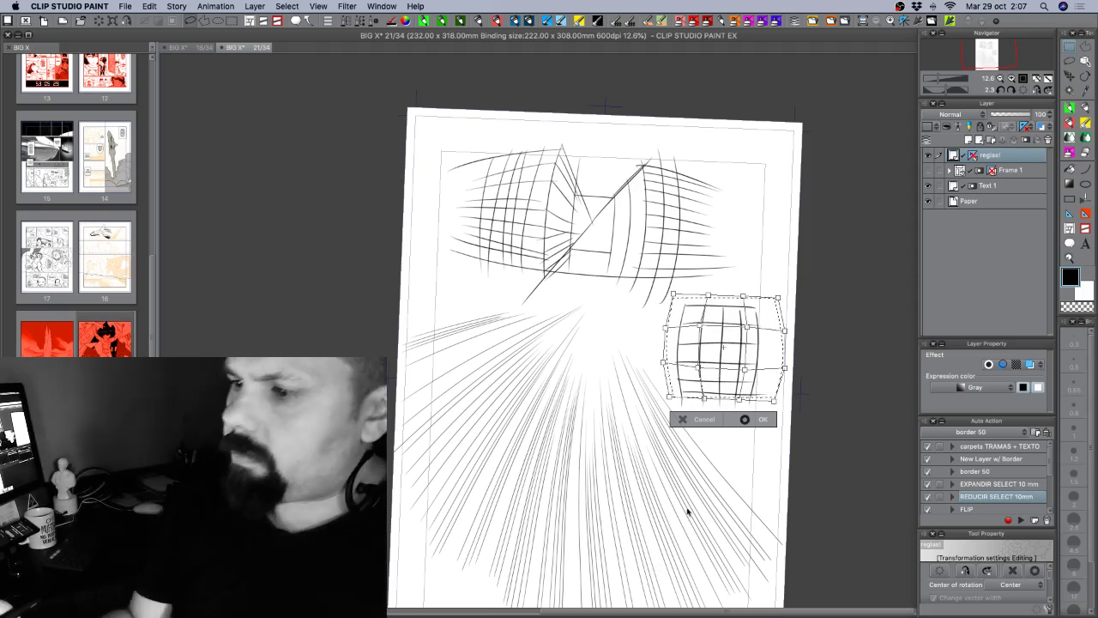
key(Return)
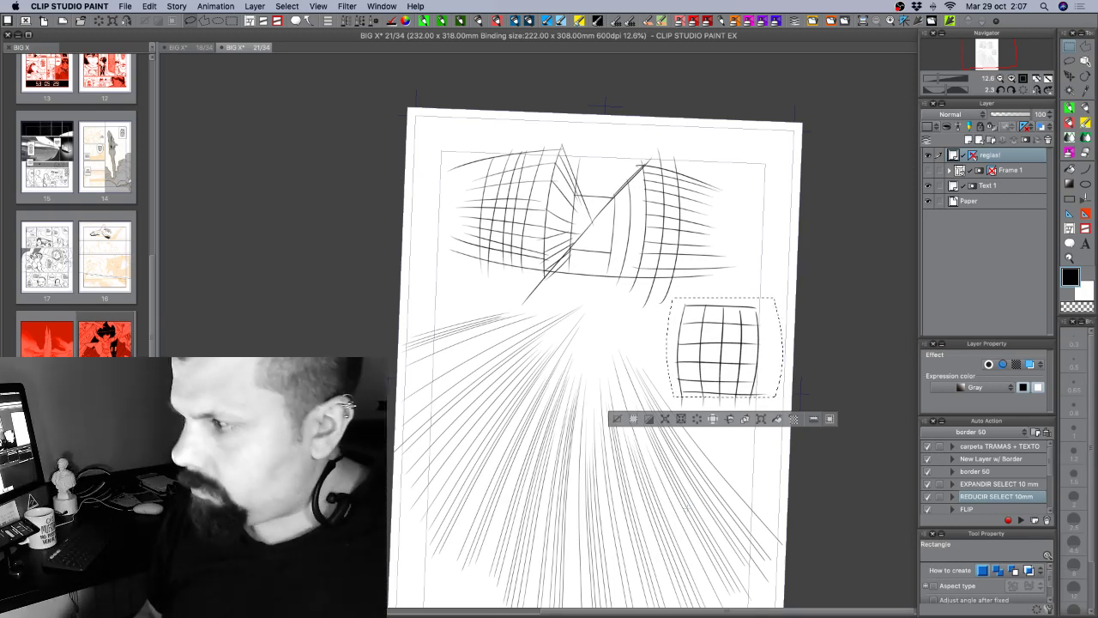
key(super+d)
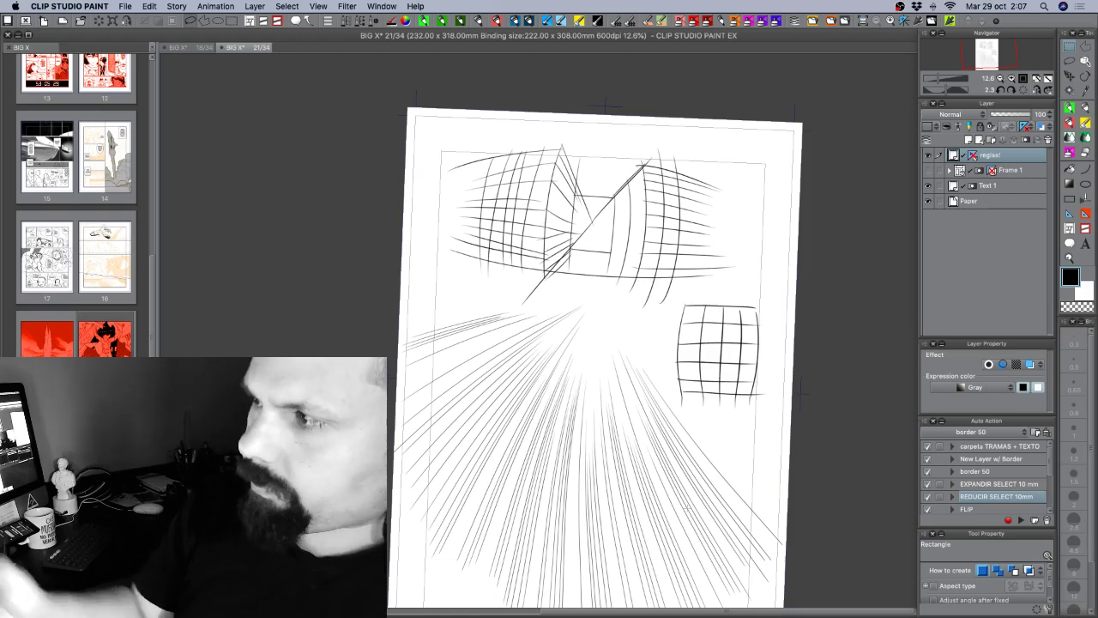
Delete the practice layer reglas! and the Text 1 layer, make Frame 1 visible again, and save page 21.
click(1047, 139)
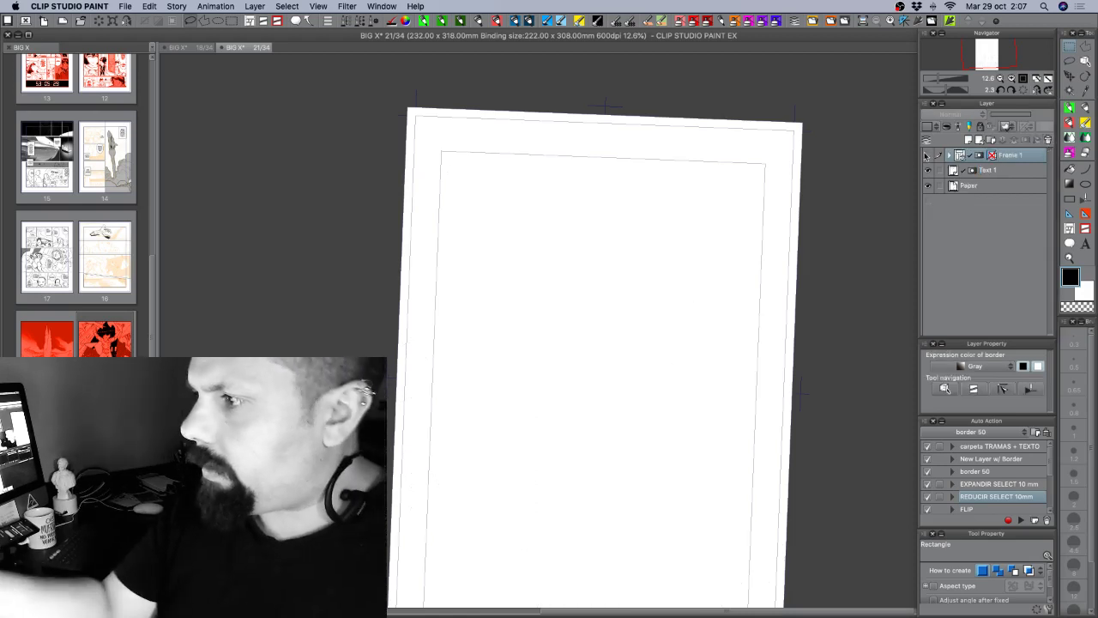
click(995, 170)
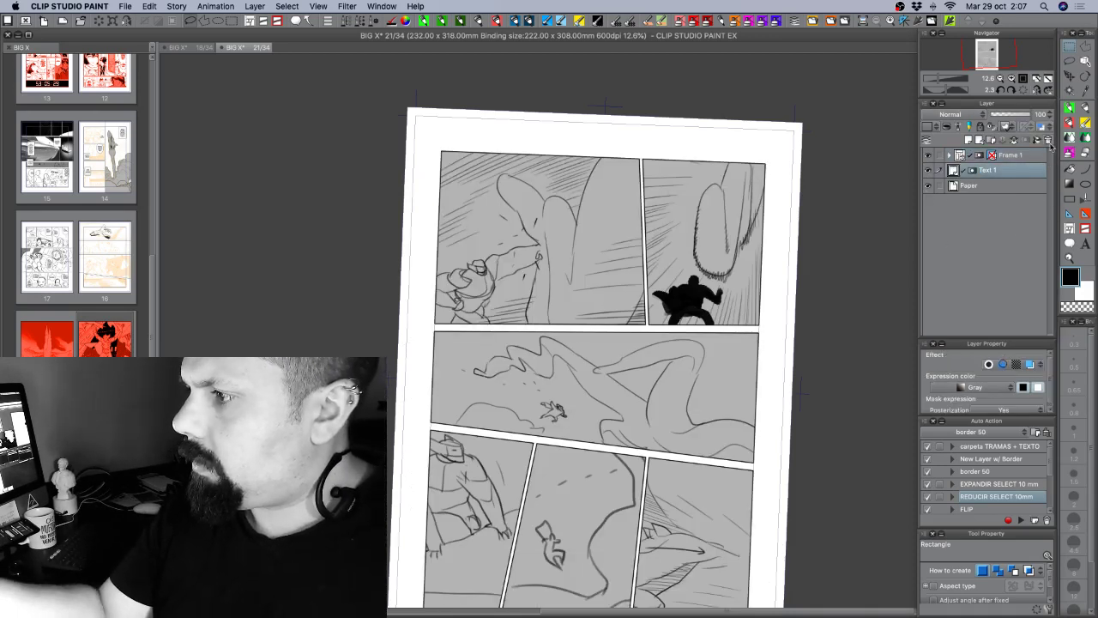
click(1047, 140)
key(super+s)
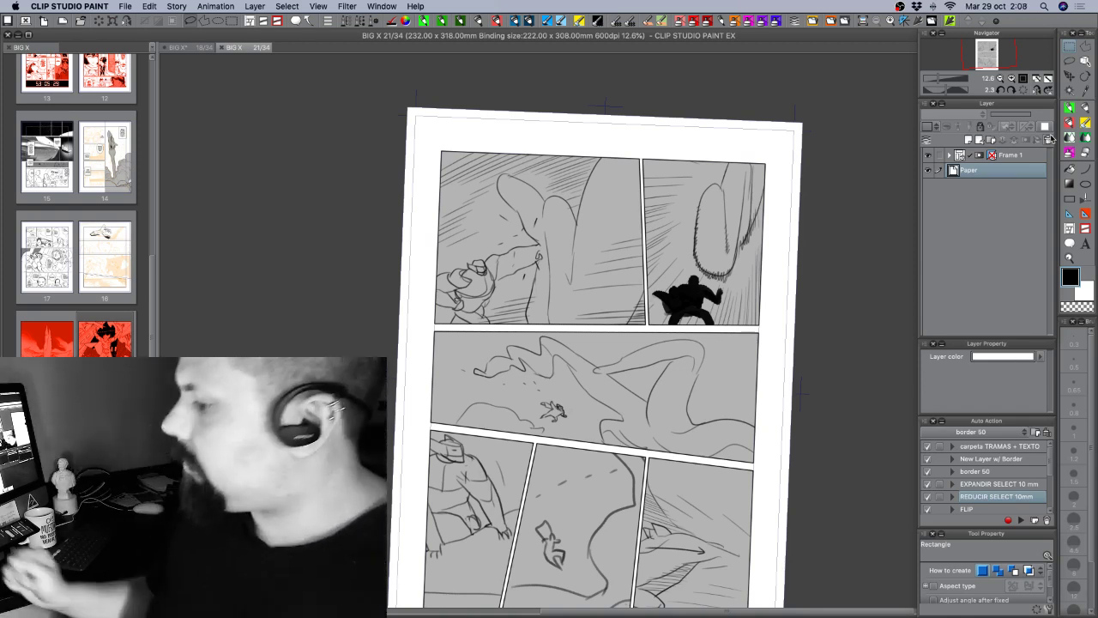
Set the opacity of Layer 2 inside Frame 1 to 45 and rename the layer 45.
drag(704, 369, 711, 347)
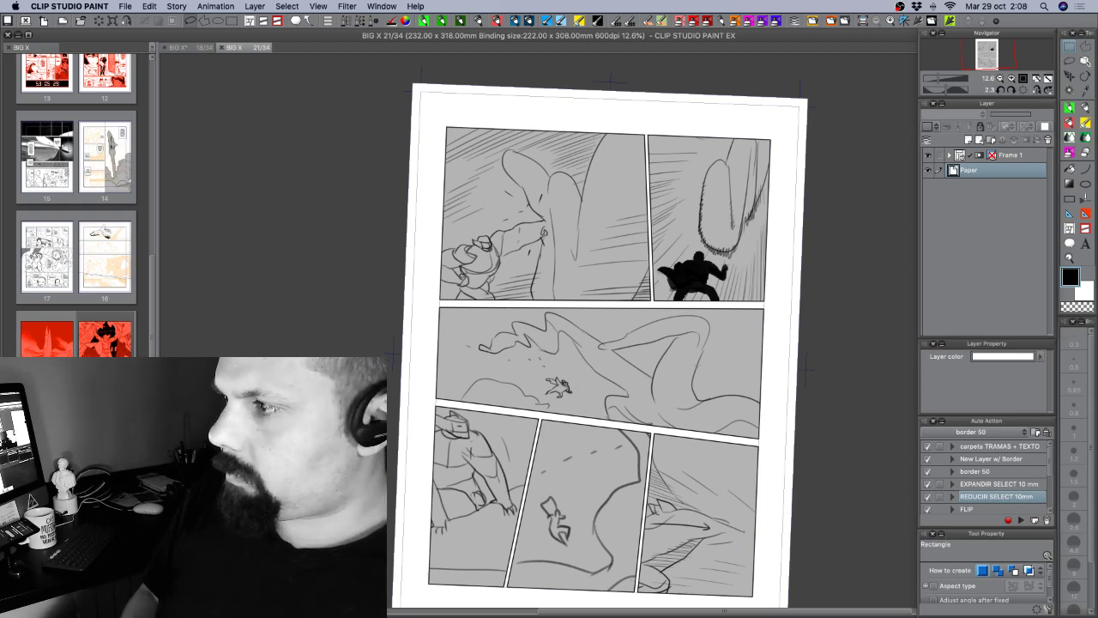
click(949, 155)
click(928, 170)
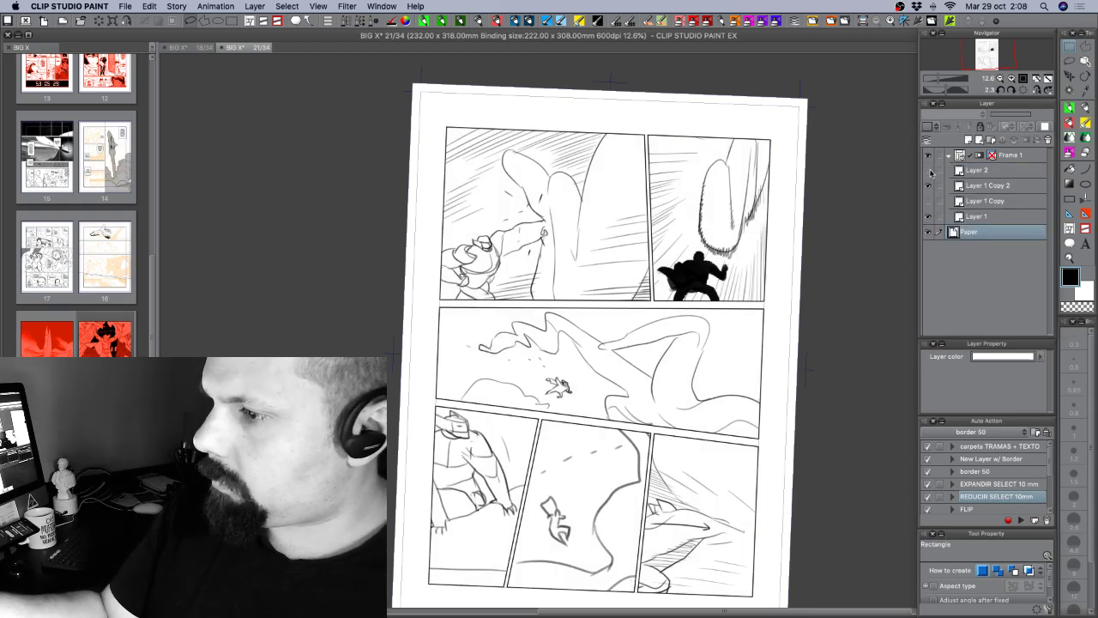
click(930, 171)
click(983, 171)
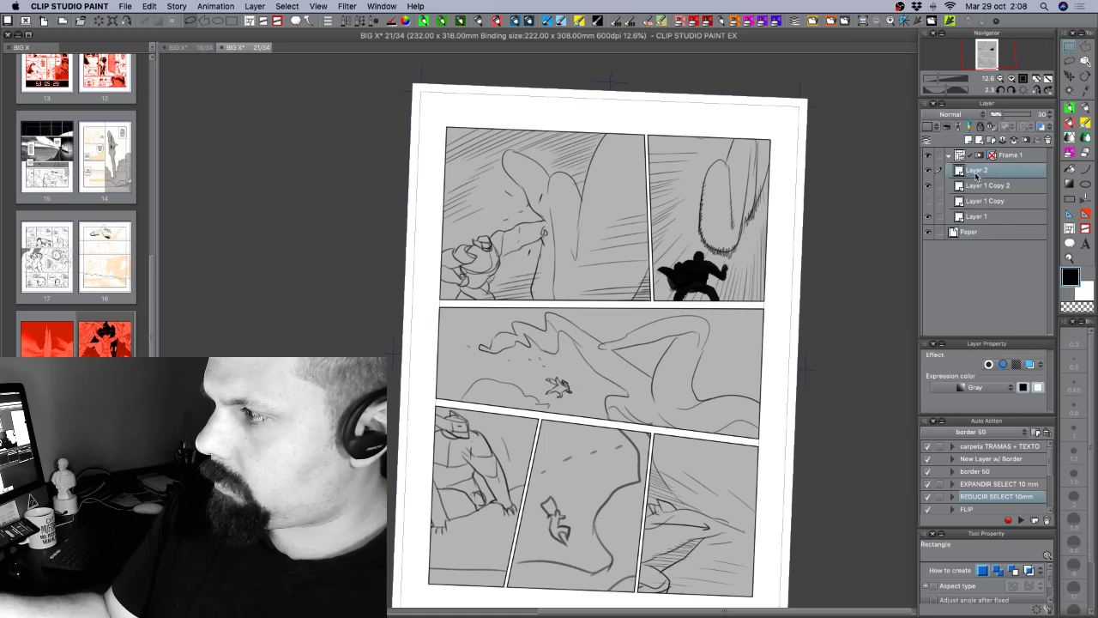
click(1051, 112)
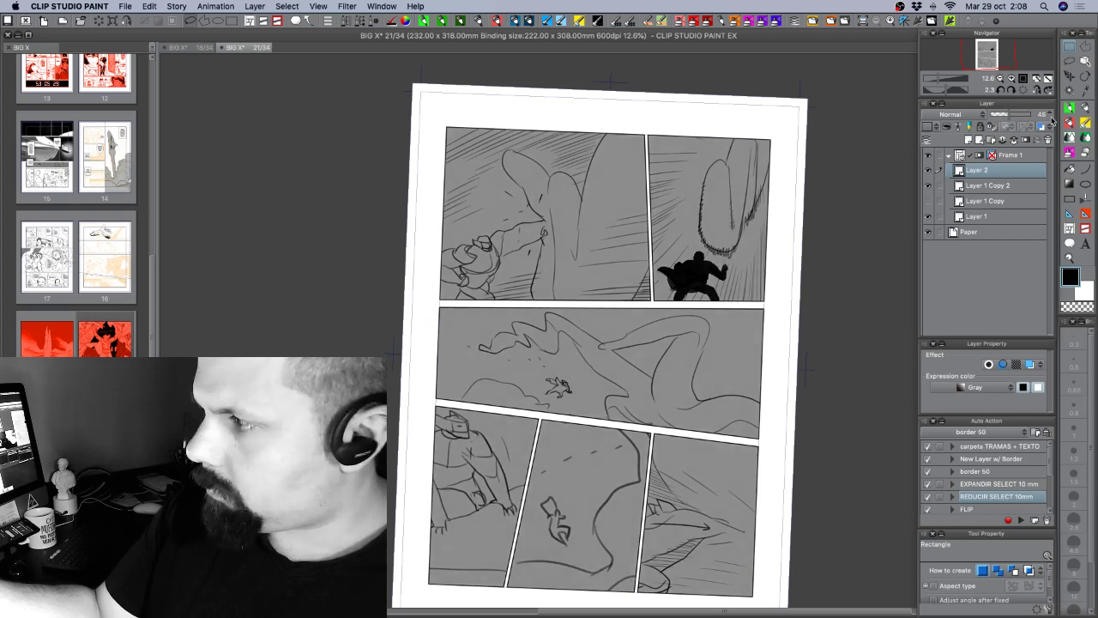
double_click(1007, 170)
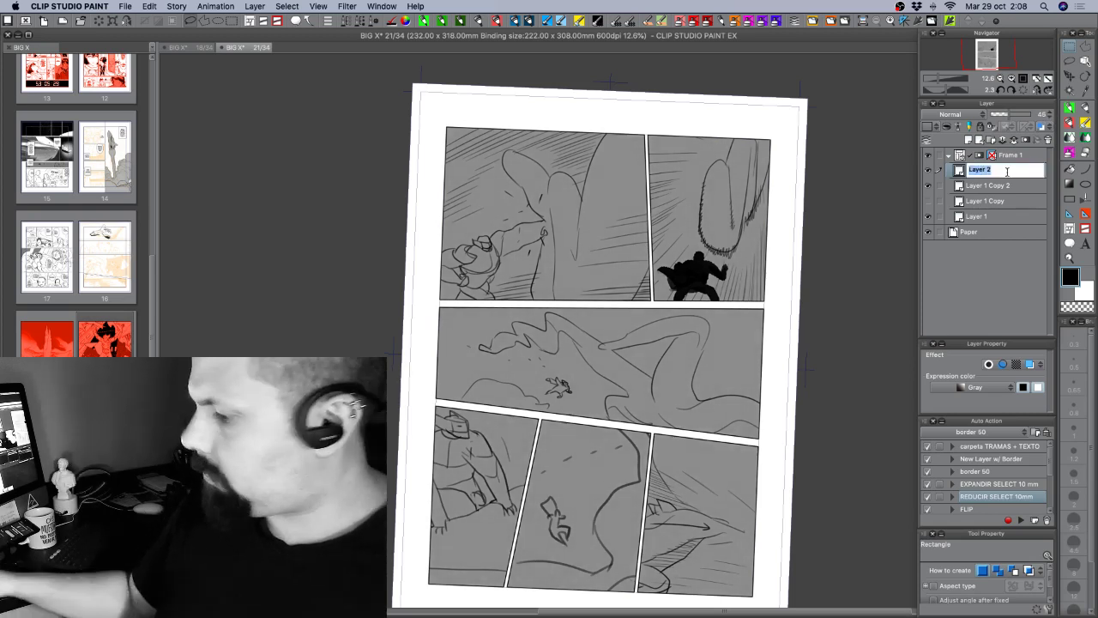
text(45)
key(Return)
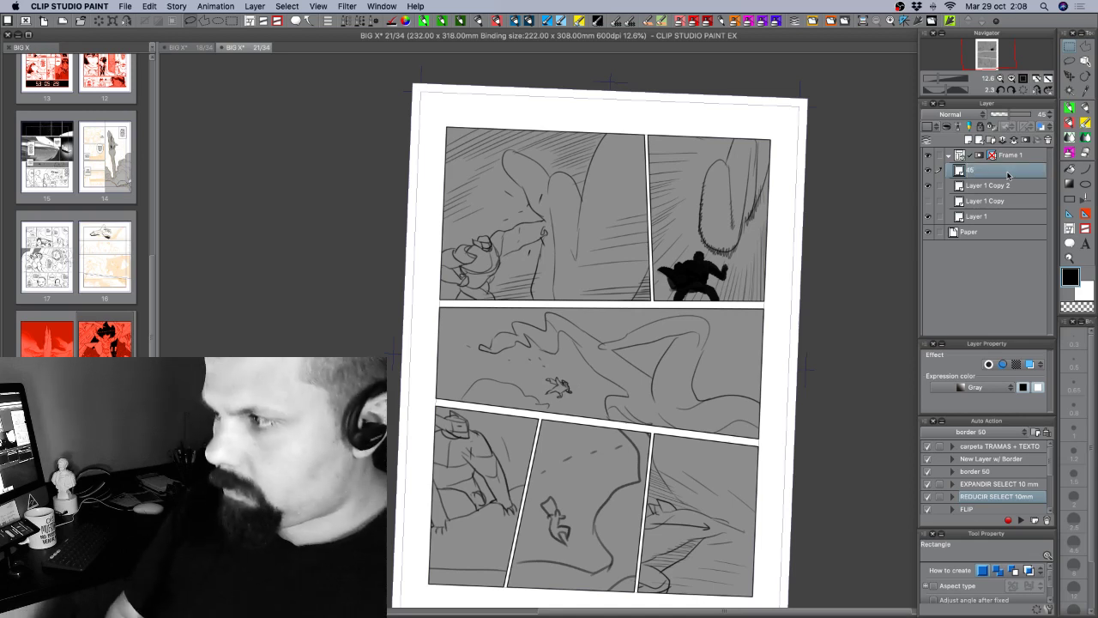
Create a layer folder named tramas inside Frame 1 and put layer 45 in it.
click(991, 140)
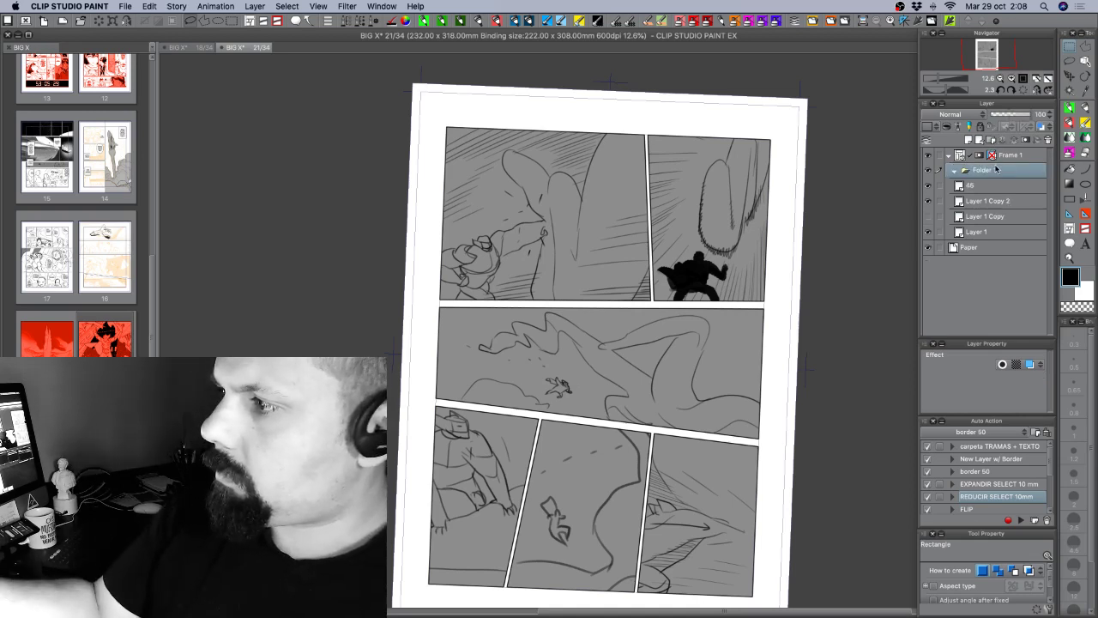
double_click(988, 169)
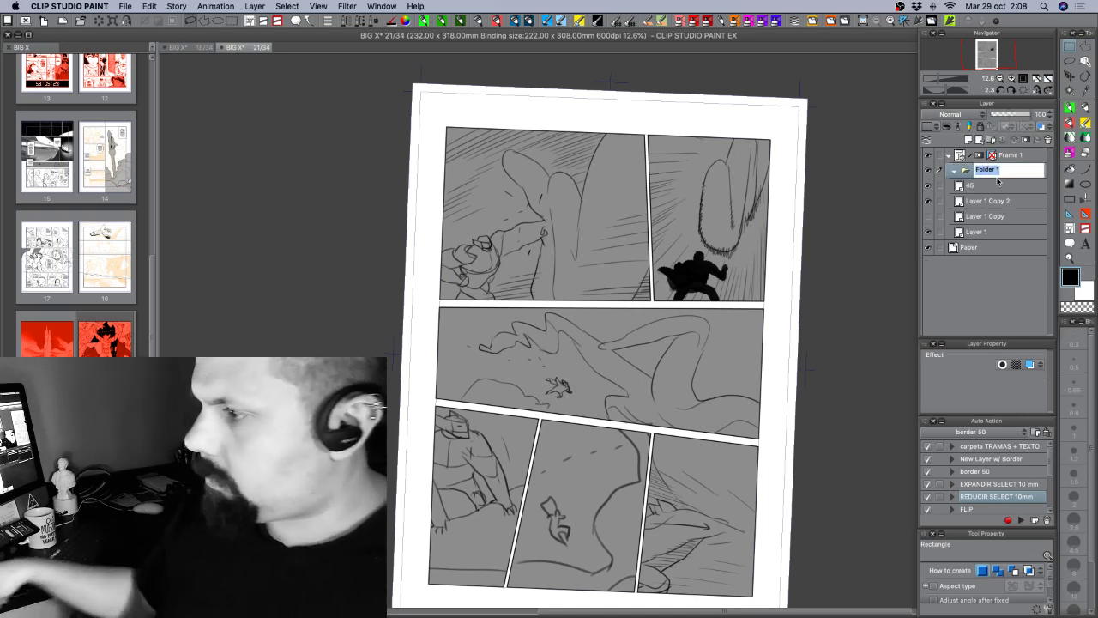
text(tramas)
key(Return)
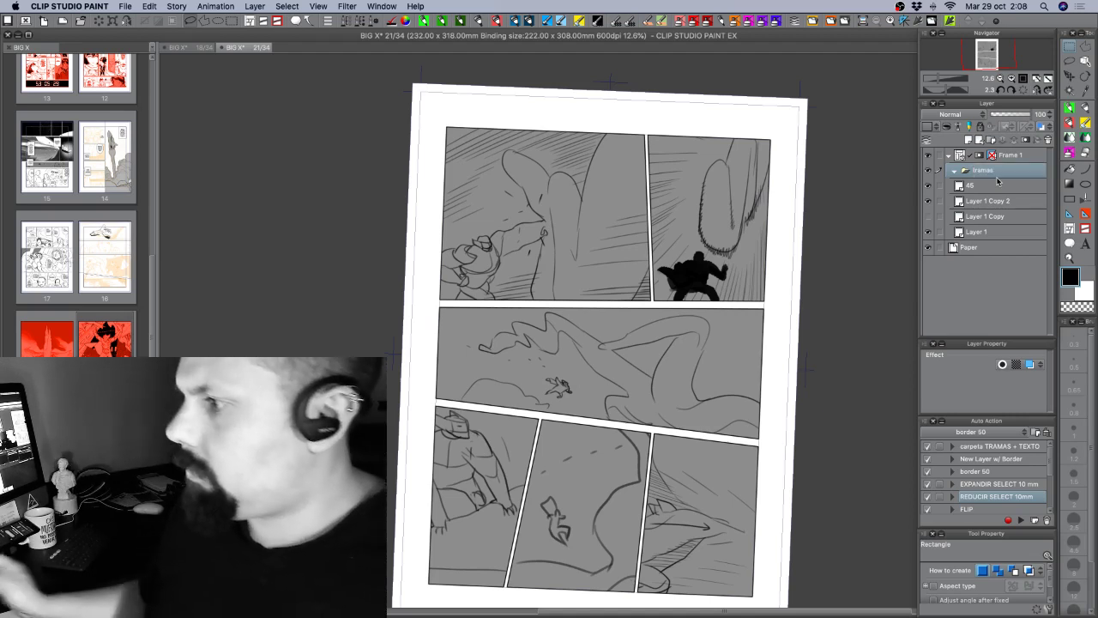
click(991, 187)
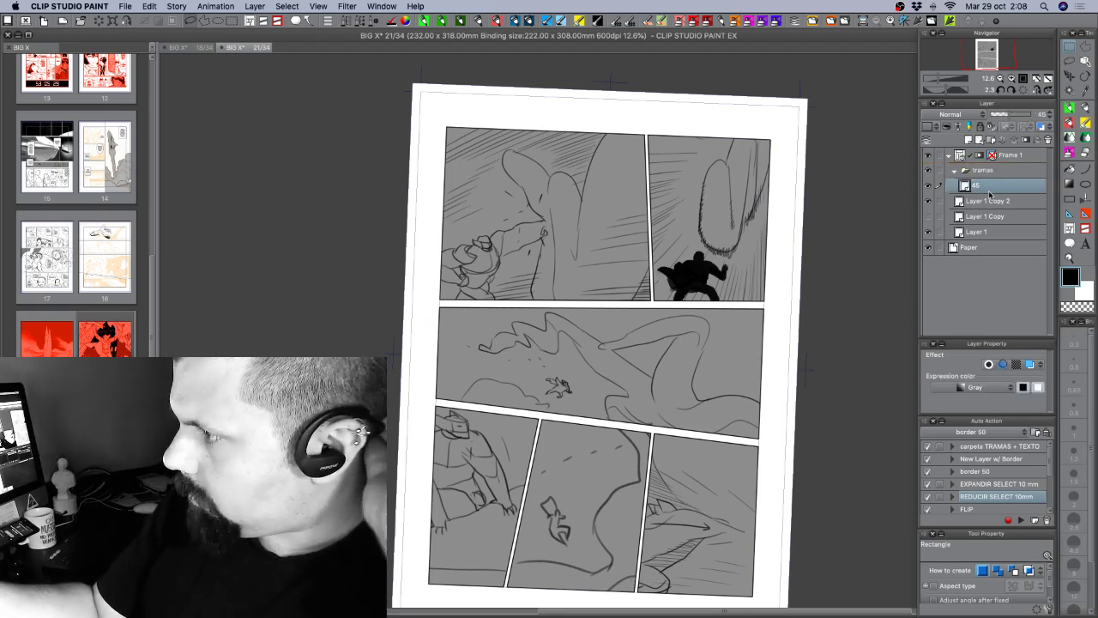
Compare the sketch versions on Layer 1 Copy 2 and Layer 1 Copy by toggling their visibility, and select Layer 1 Copy.
click(928, 201)
click(928, 201)
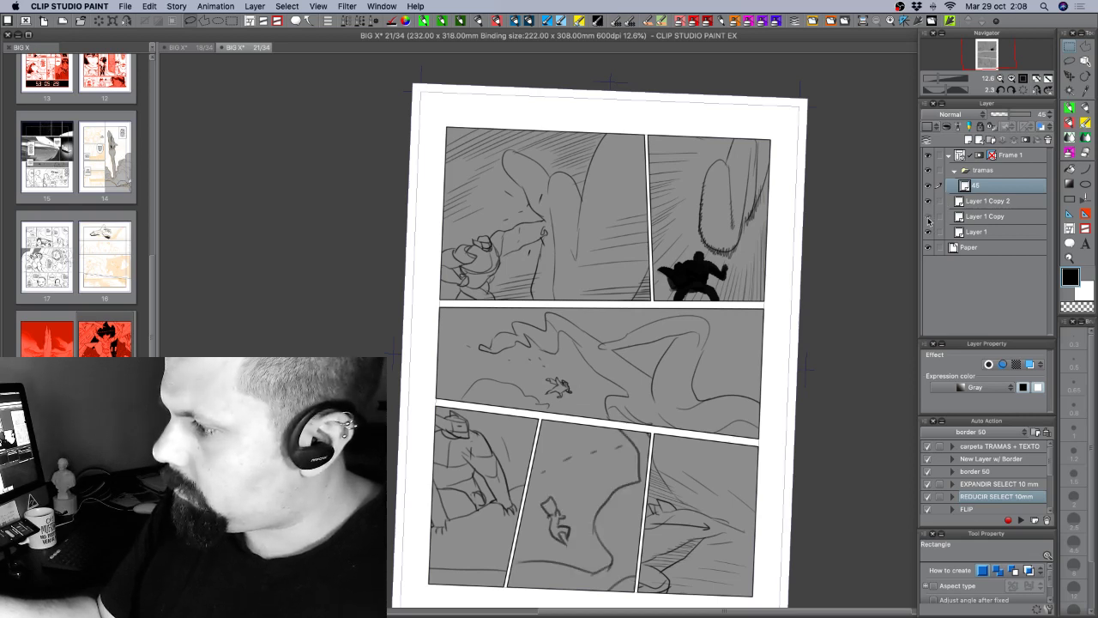
click(928, 219)
click(929, 219)
click(930, 219)
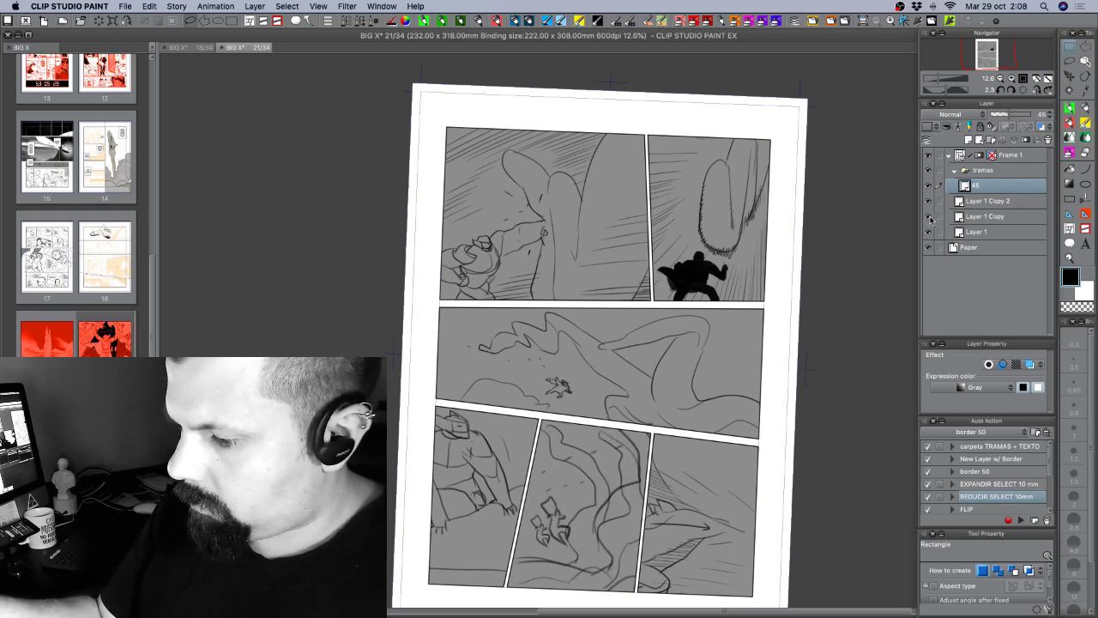
click(931, 204)
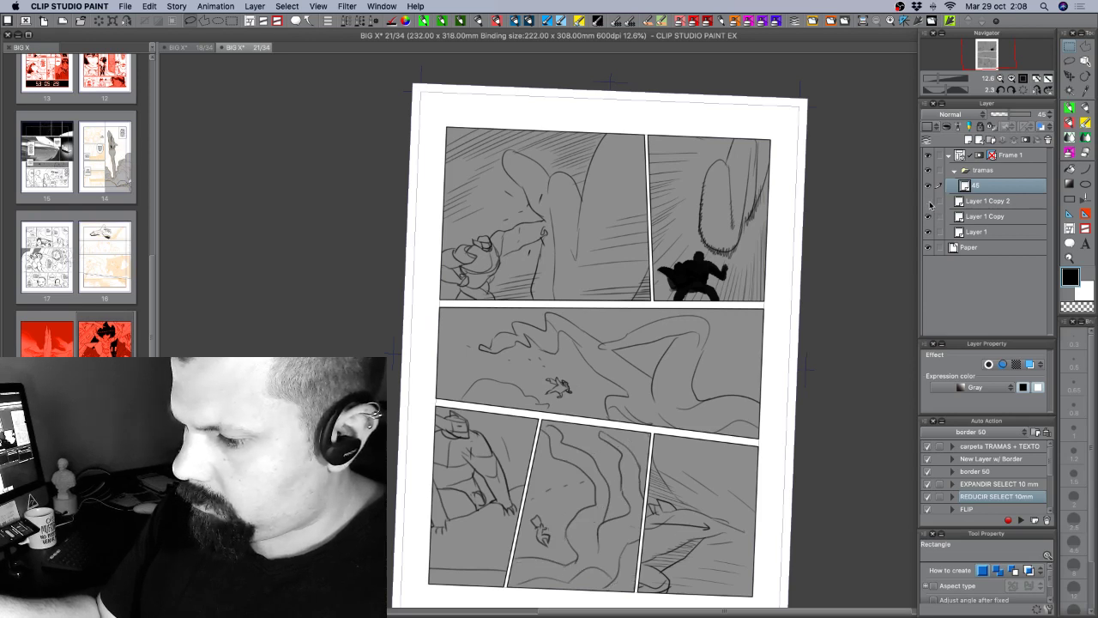
click(930, 202)
click(931, 216)
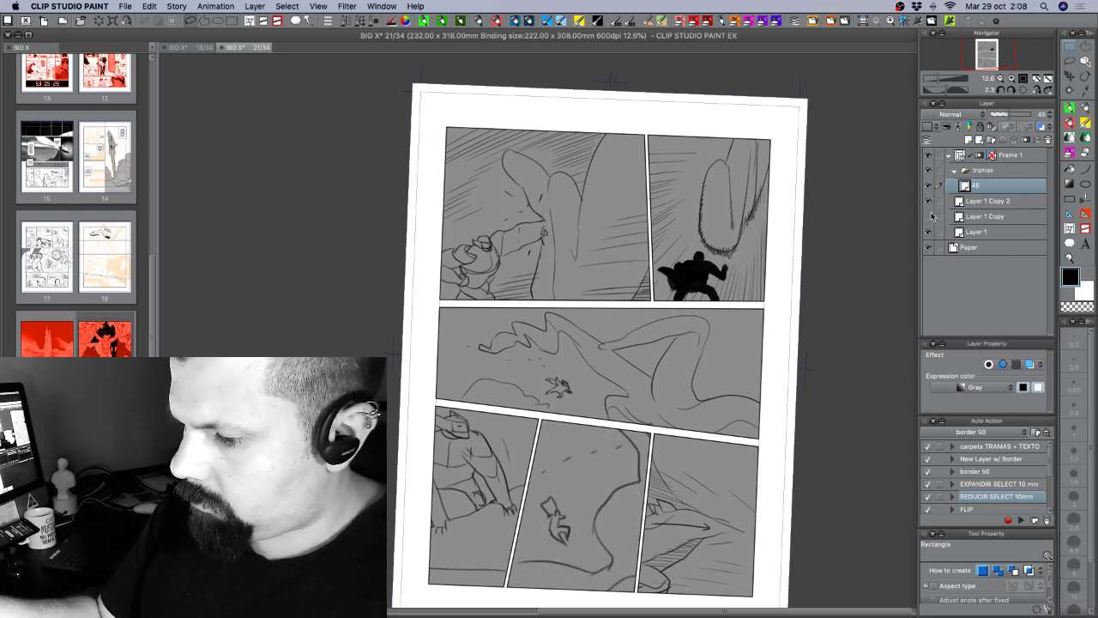
click(995, 216)
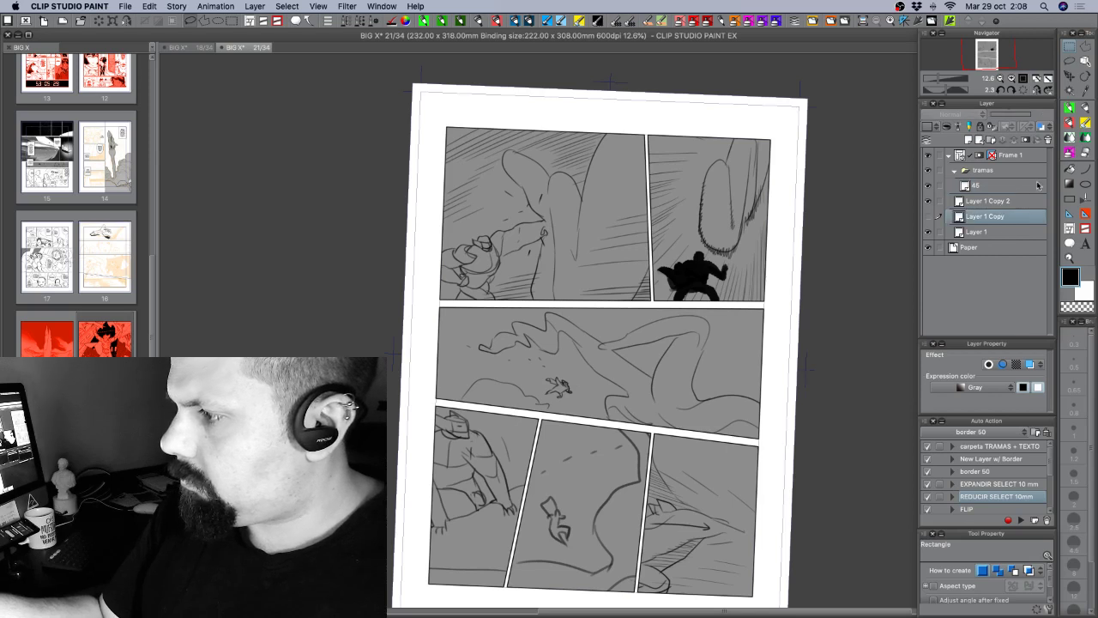
Delete Layer 1 Copy, check Layer 1's visibility, and merge Layer 1 Copy 2 down into Layer 1.
click(1048, 141)
click(930, 217)
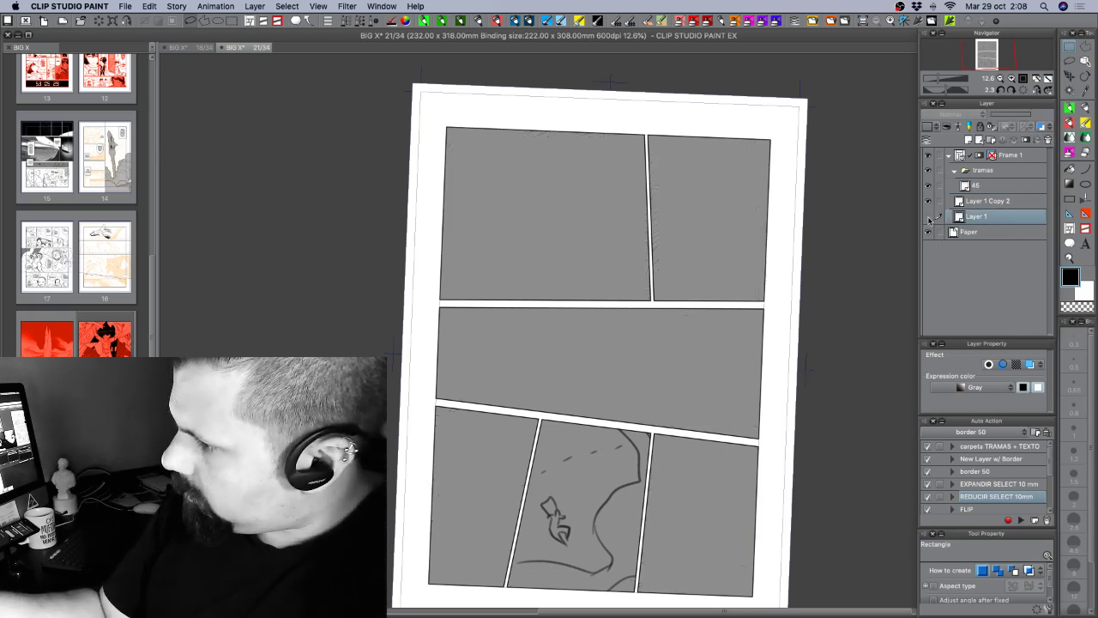
click(930, 218)
click(991, 202)
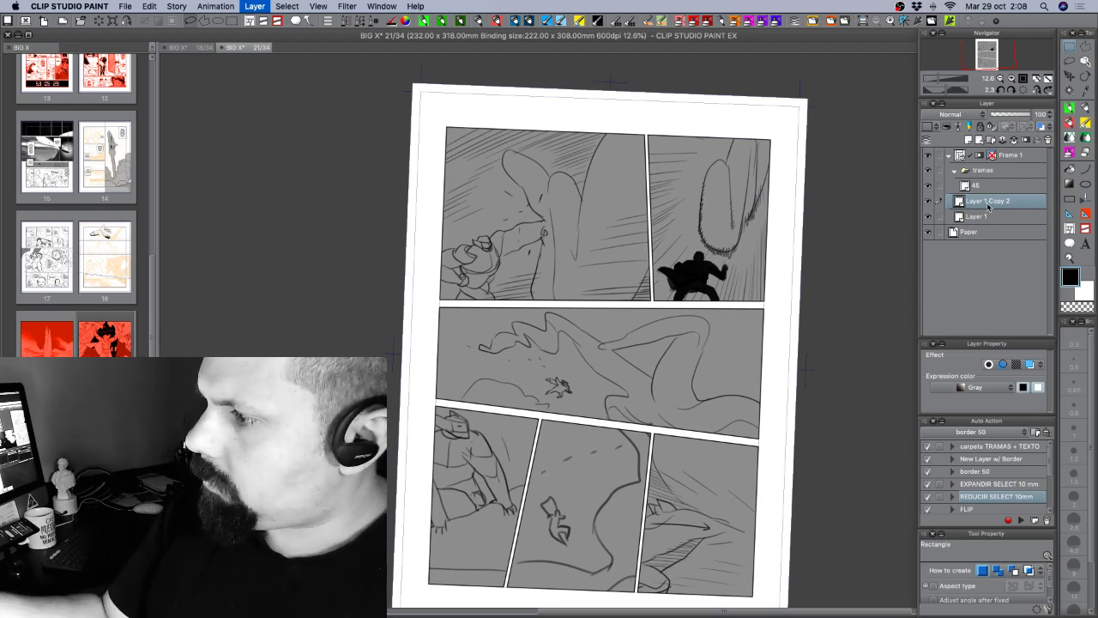
key(super+e)
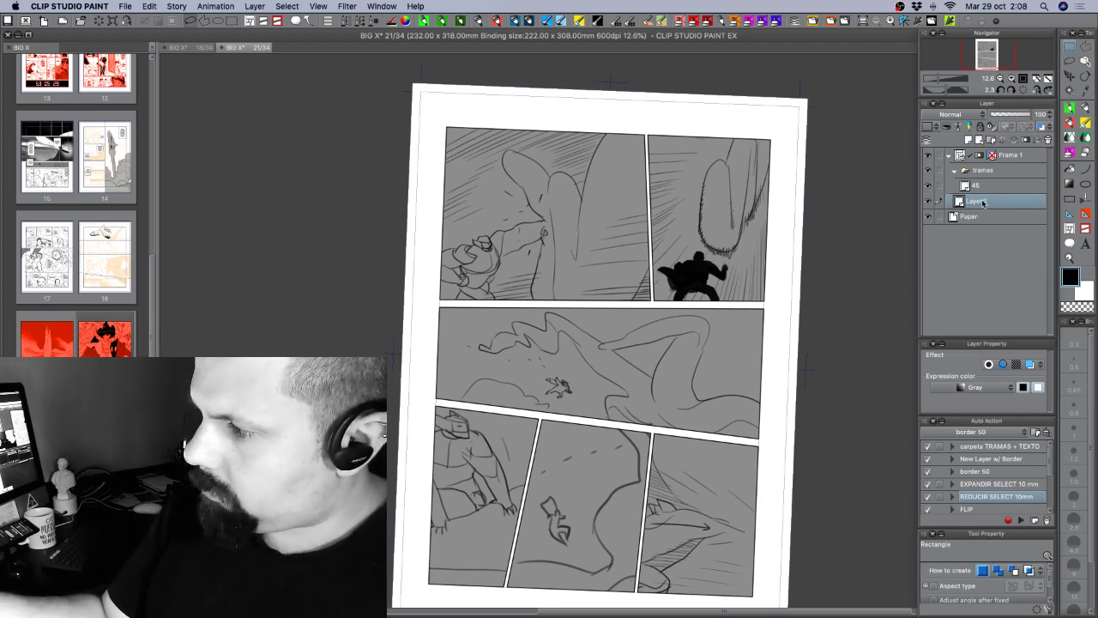
Rename the merged sketch layer LAYOUTS and save page 21.
double_click(987, 201)
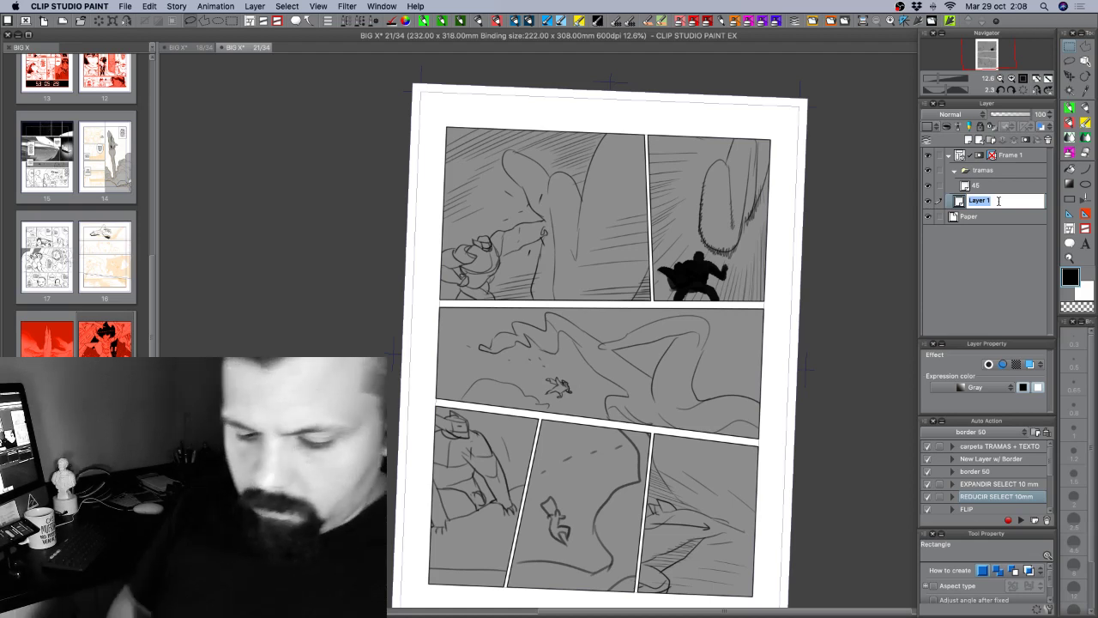
text(LAYO)
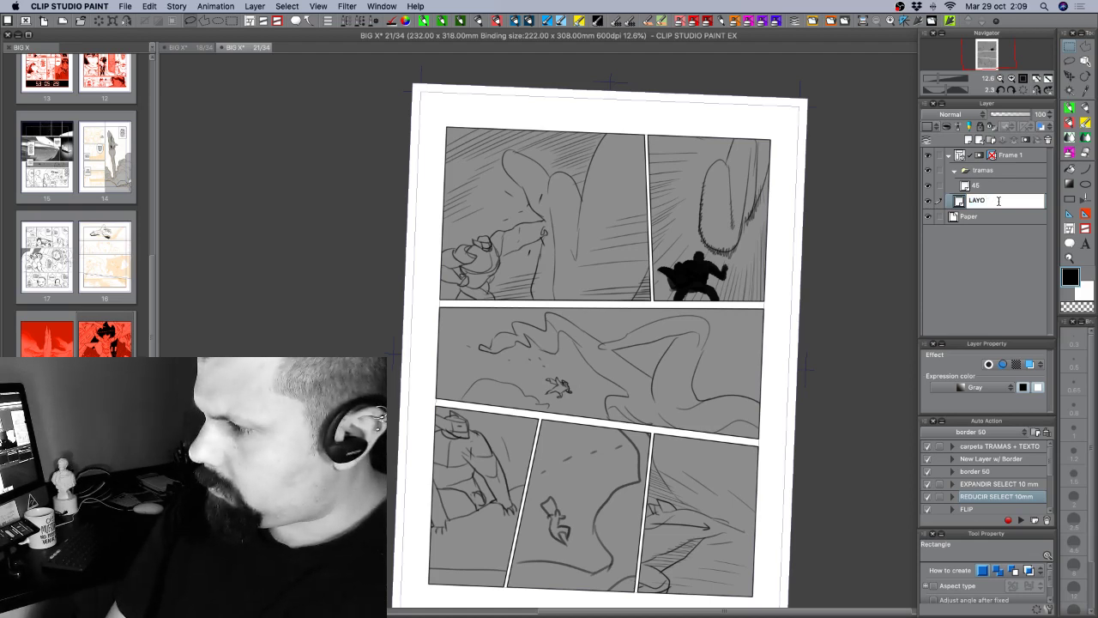
text(UTS)
key(Return)
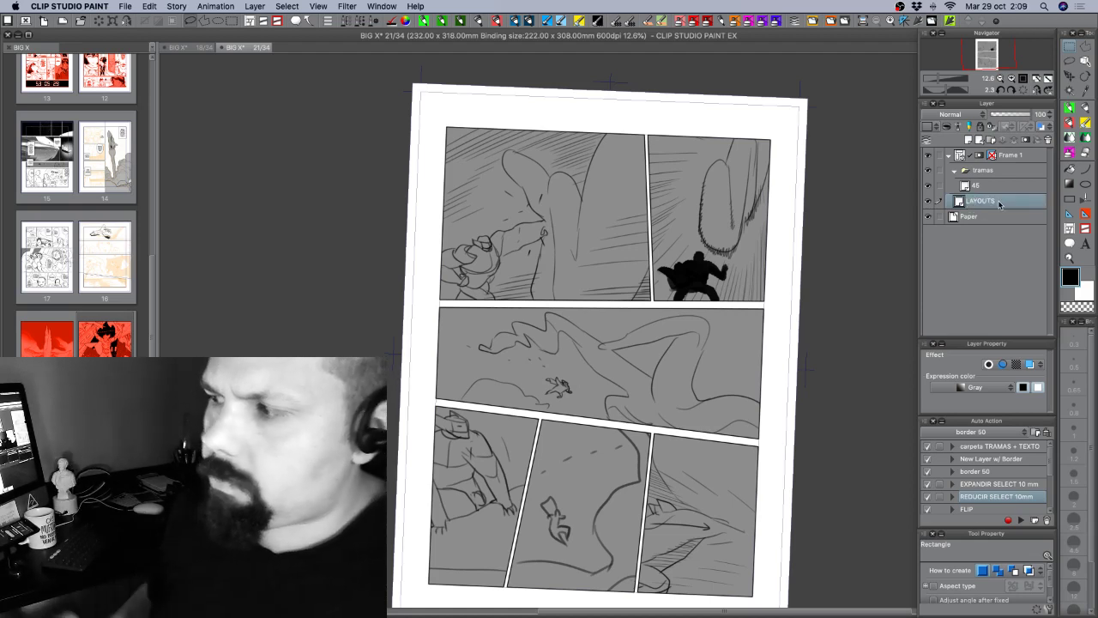
key(super+s)
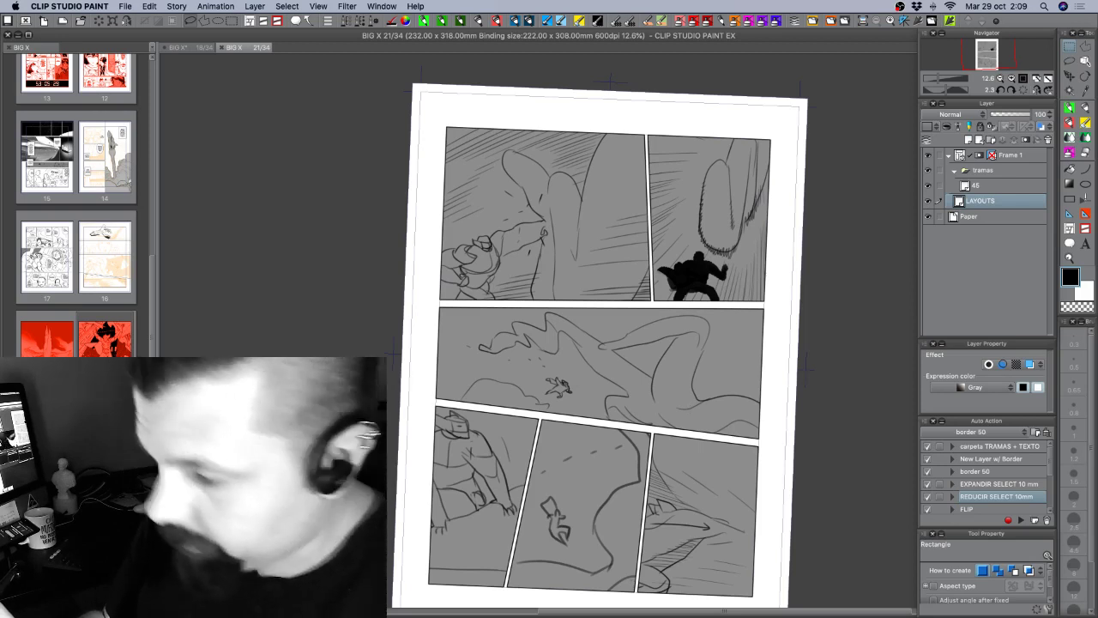
Run the auto action that tints LAYOUTS orange and adds a layer above it, and collapse and hide the tramas folder.
click(829, 22)
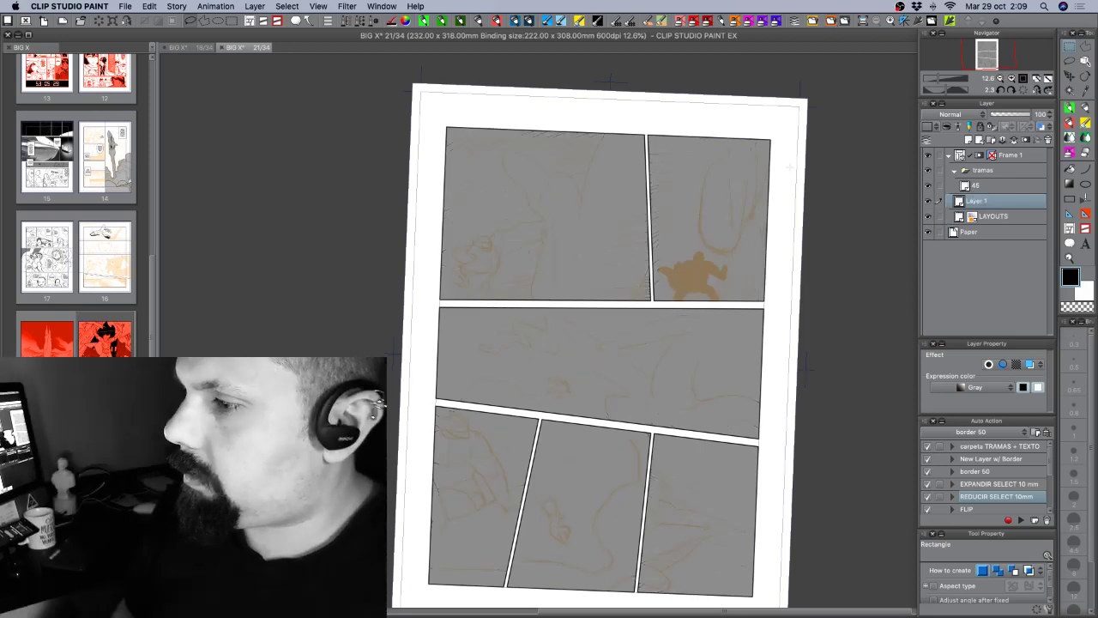
click(955, 170)
click(928, 170)
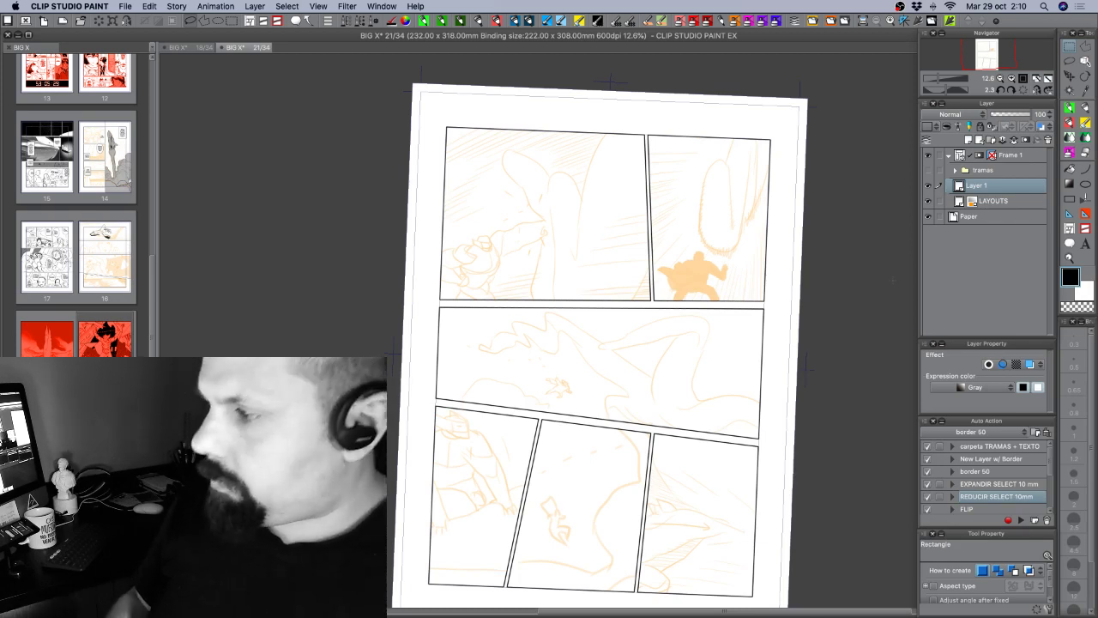
Rename the new empty layer above LAYOUTS as 1 inks.
double_click(978, 185)
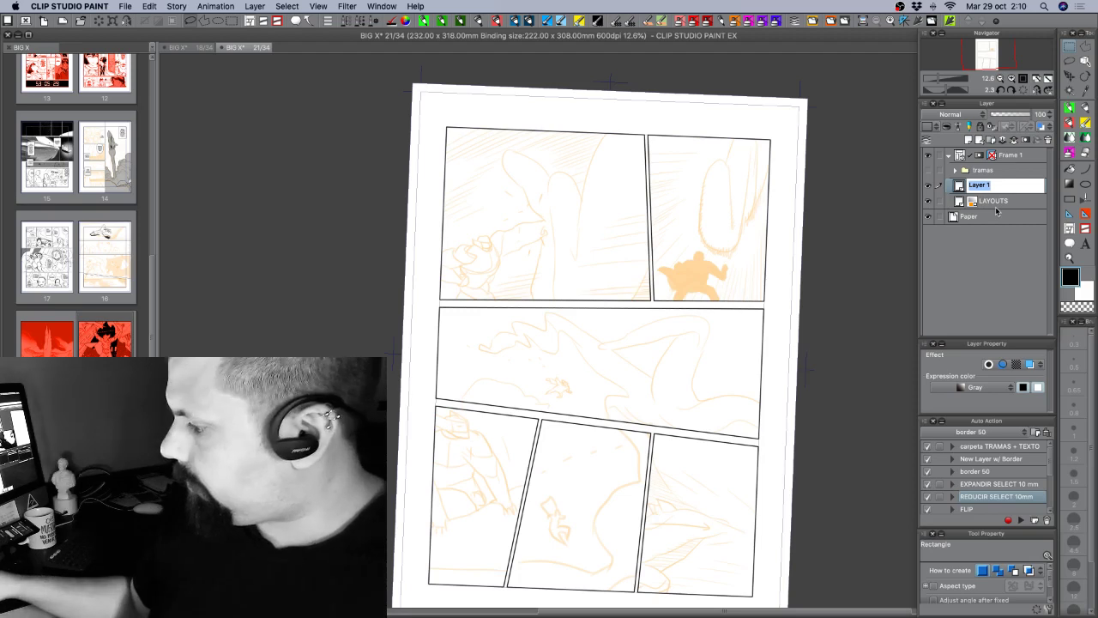
text(tintas)
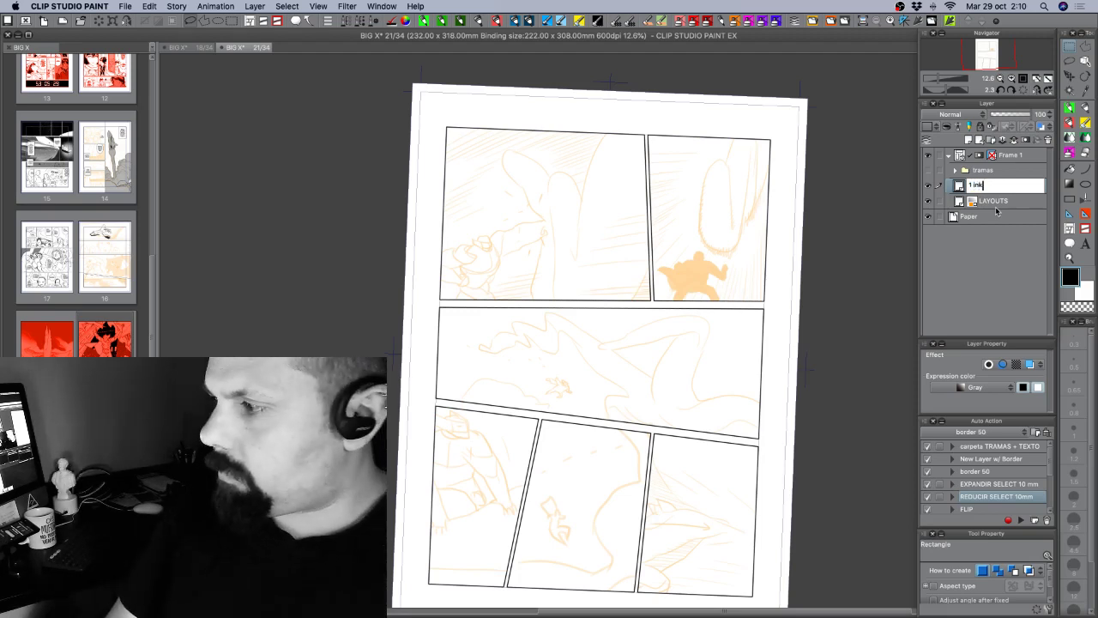
key(Return)
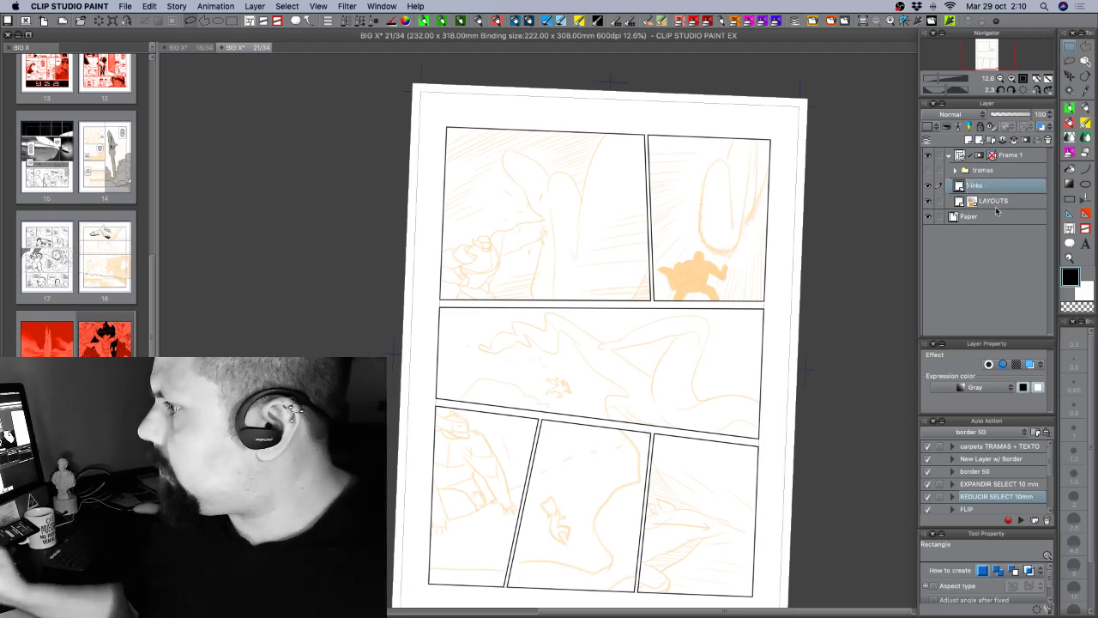
Set the 1st TOOL DAVID pen to size 1.5 and ink the long curve descending from the first panel's upper border.
key(p)
click(1074, 455)
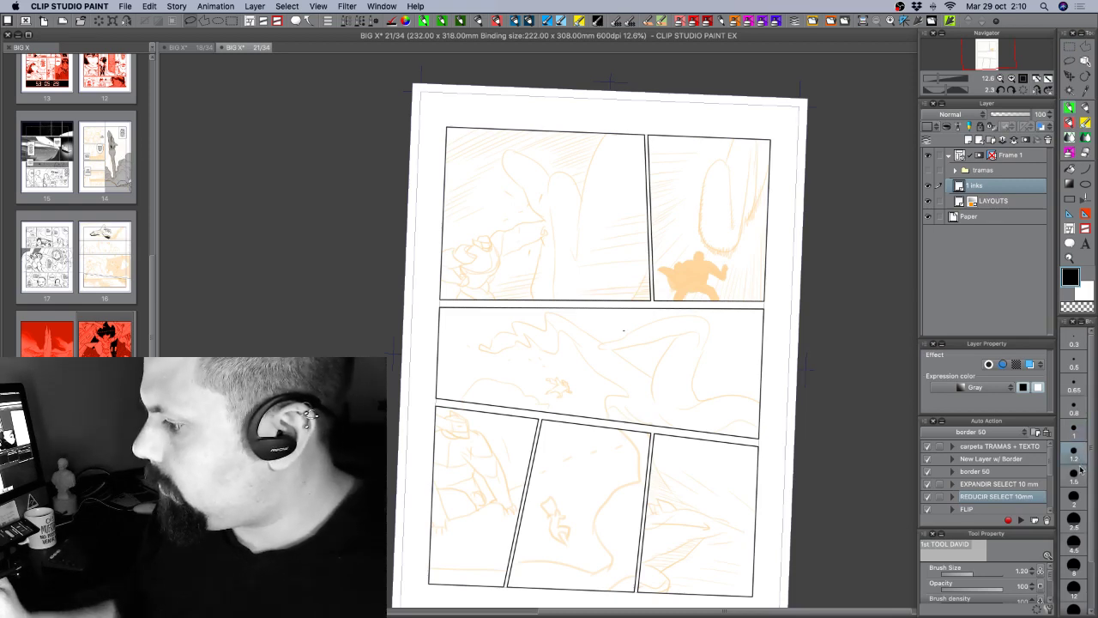
key(super+equal)
drag(632, 347, 710, 503)
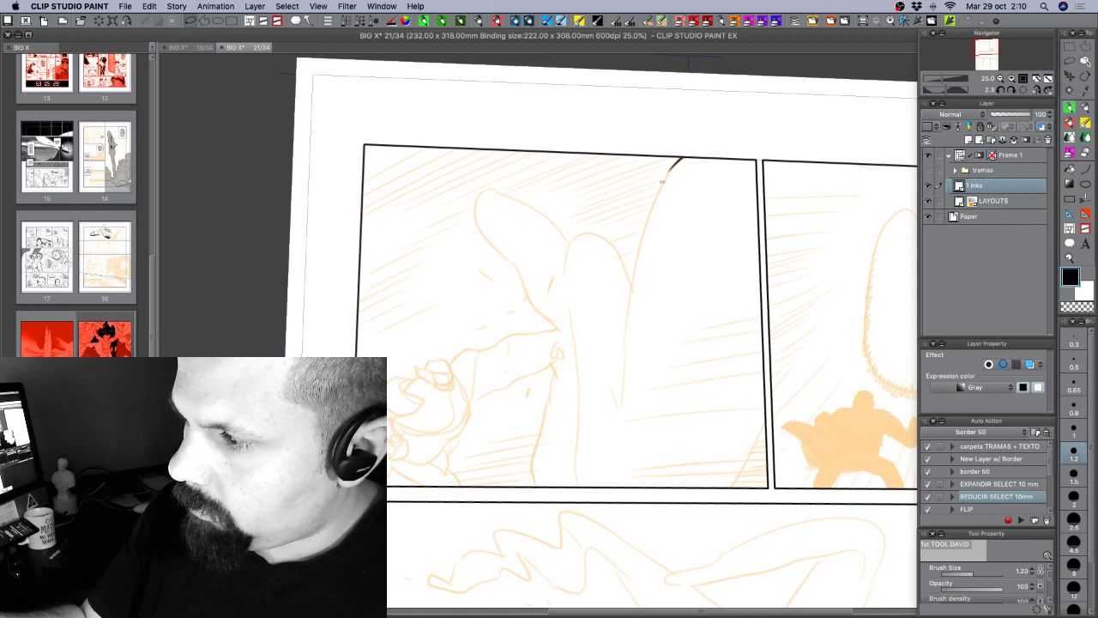
click(1073, 474)
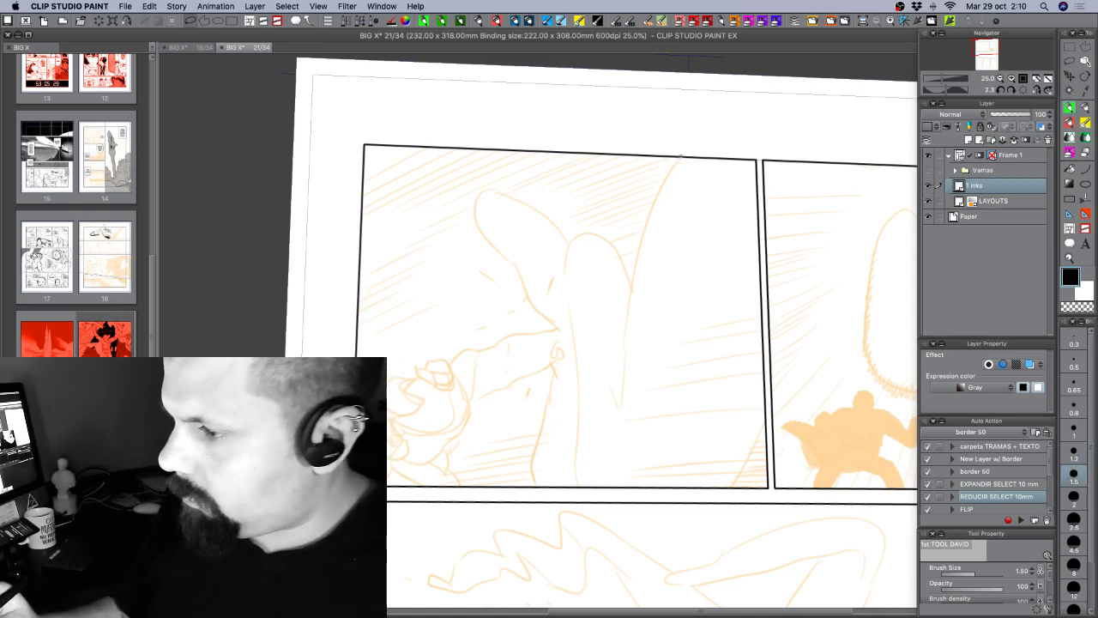
drag(679, 159, 647, 225)
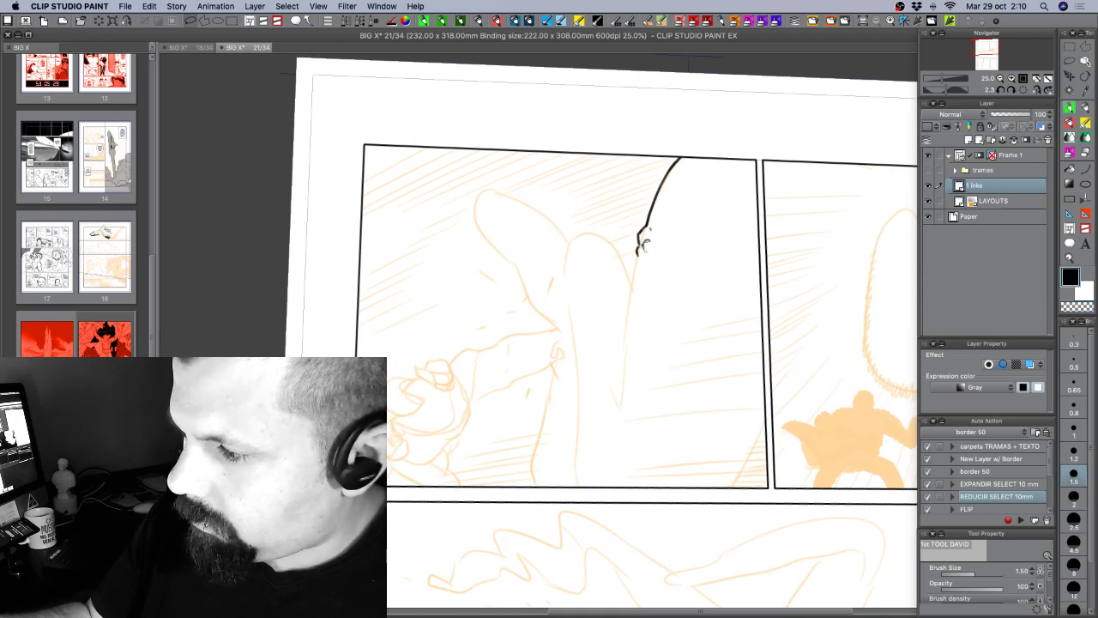
Ink the first panel's long curve down to its lower end, adding bumpy details and cleaning stray ink with transparent colour.
key(c)
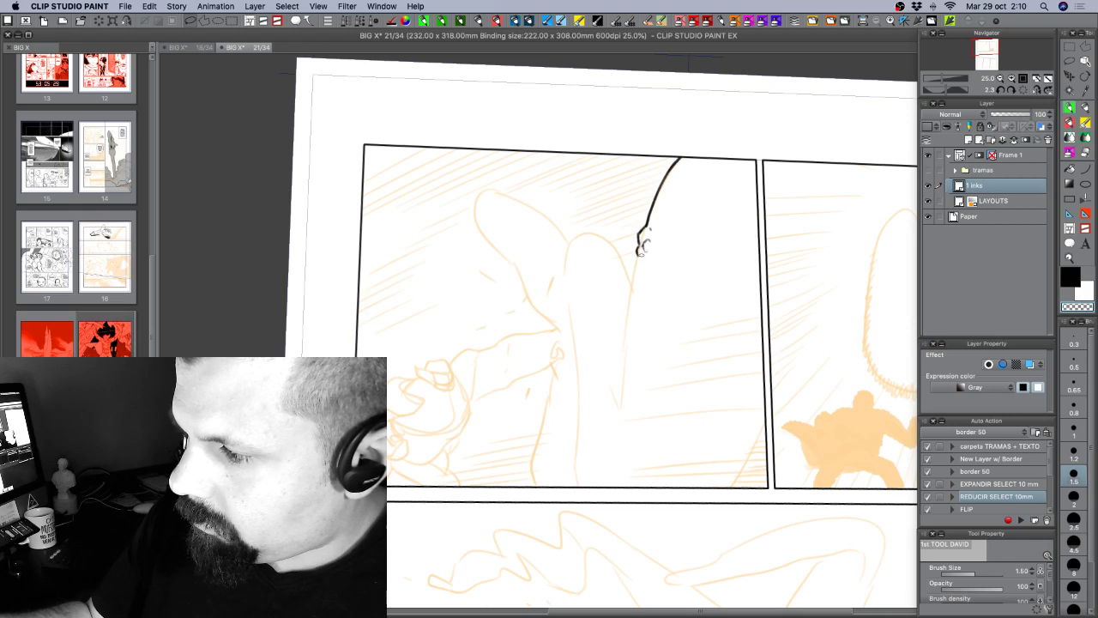
key(c)
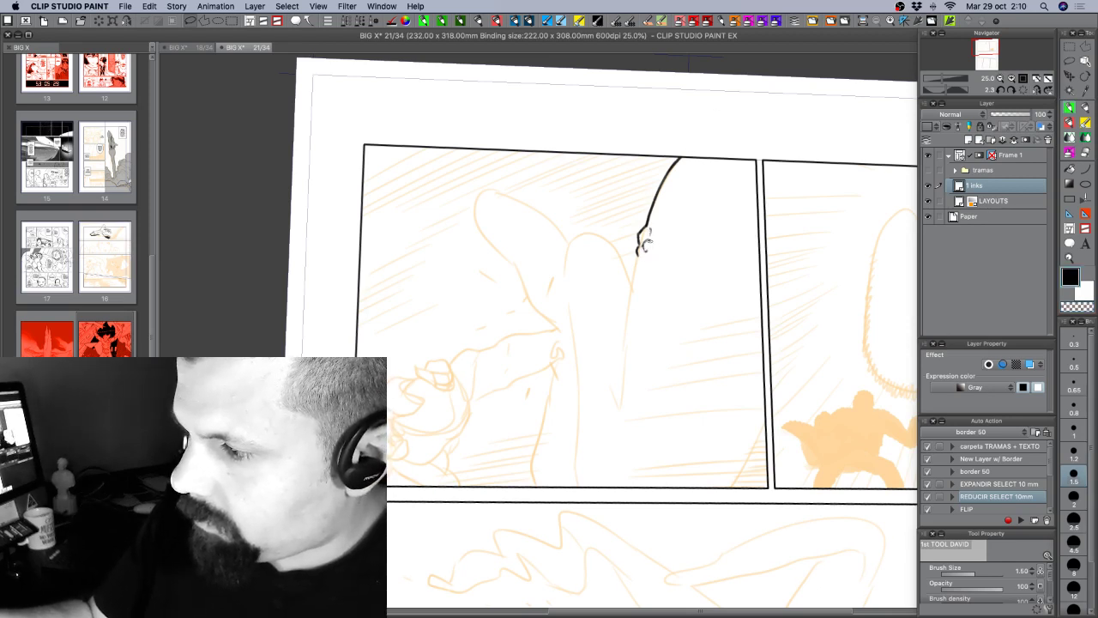
drag(676, 255, 681, 243)
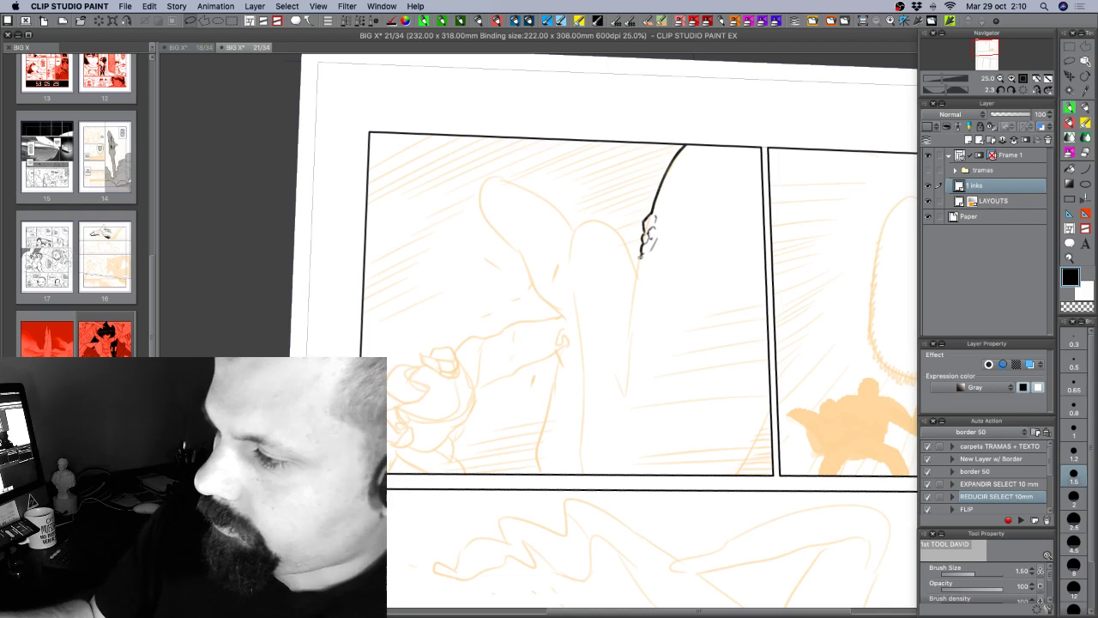
drag(641, 255, 627, 372)
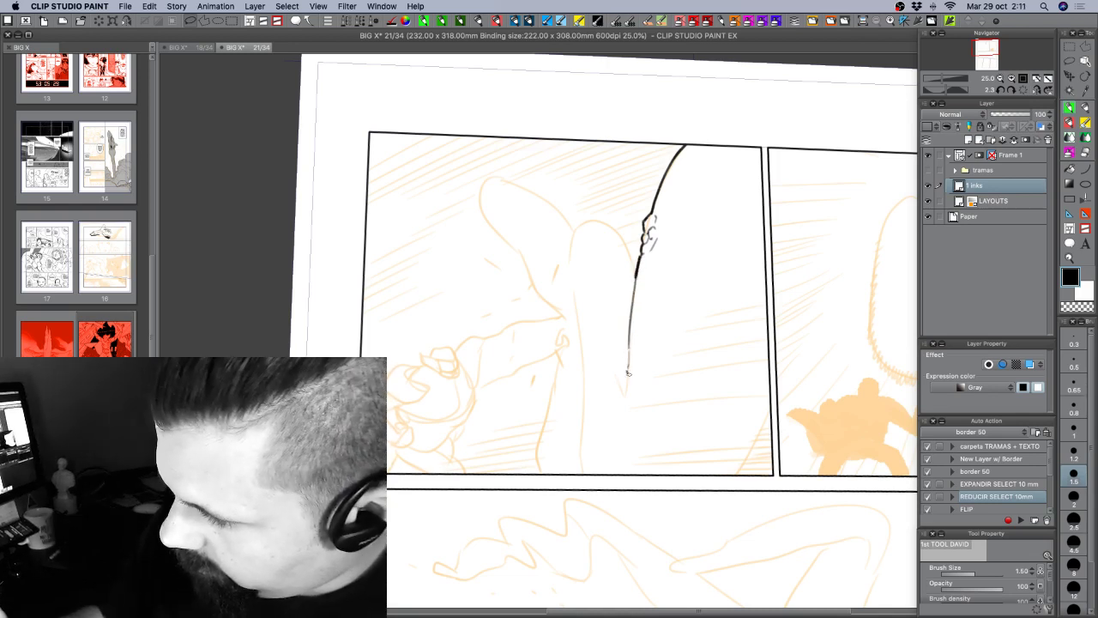
key(c)
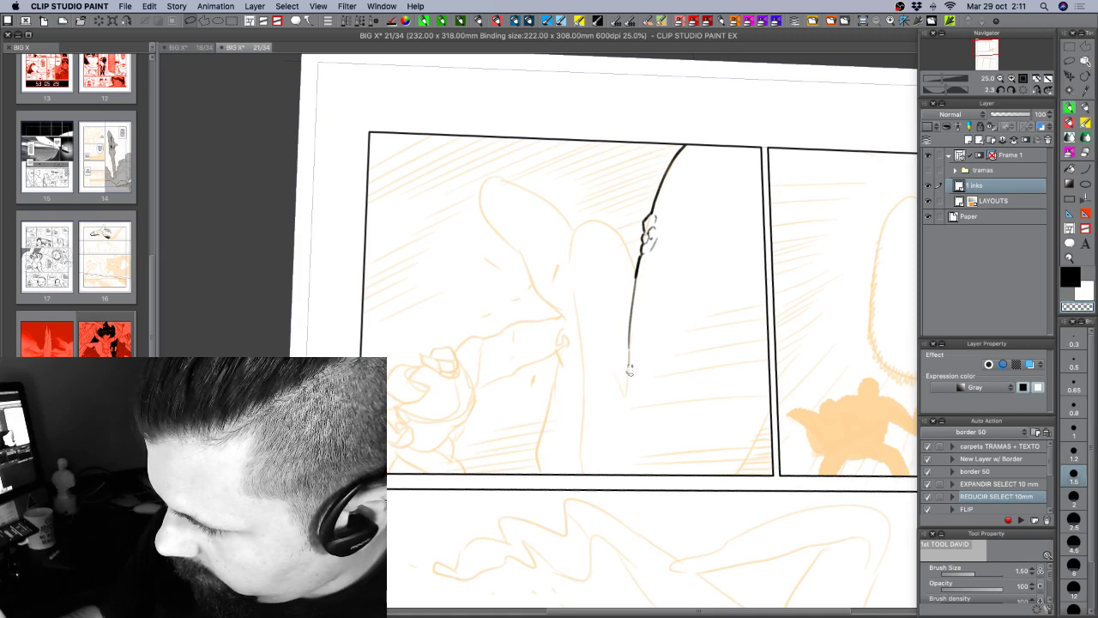
key(c)
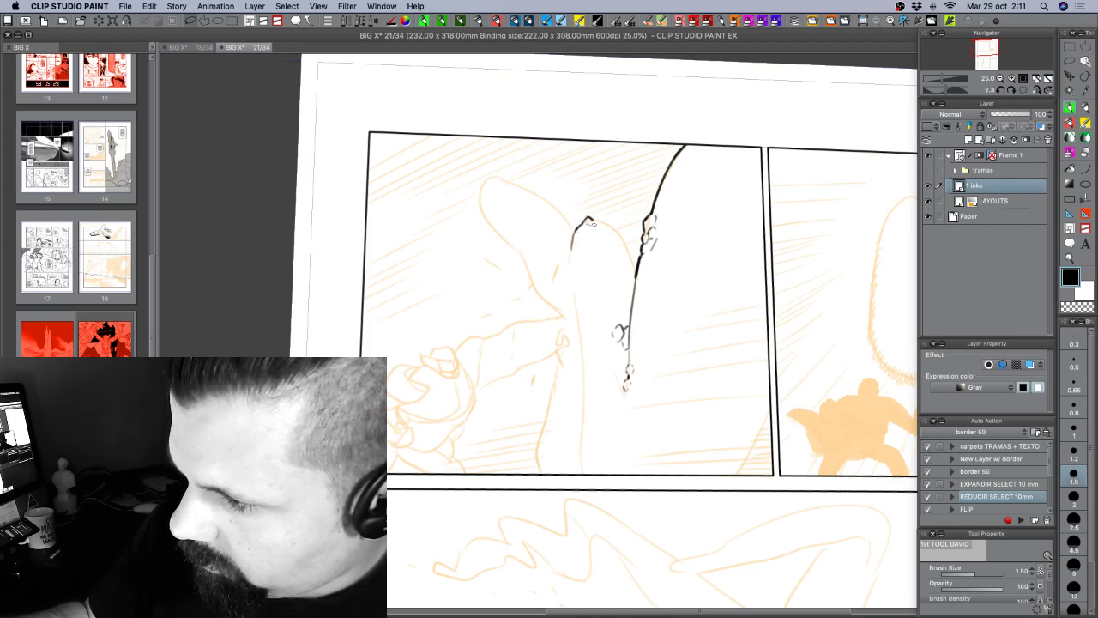
Ink the bumpy rounded tip of the first panel's central shape until it meets the long curve, trimming its lines with transparent colour.
drag(592, 220, 614, 223)
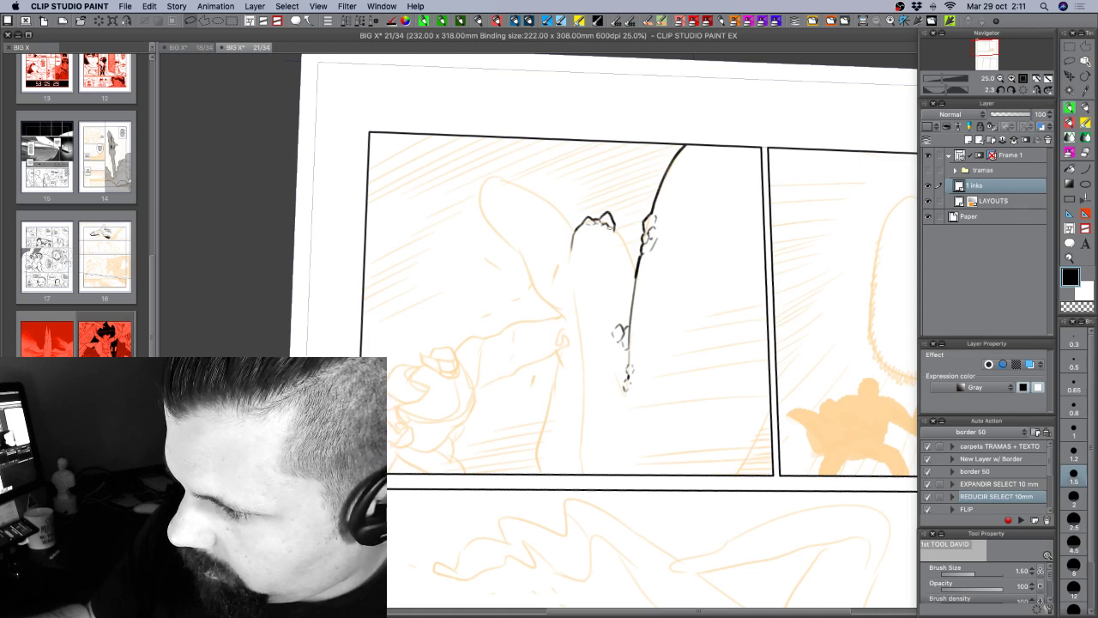
drag(732, 409, 666, 206)
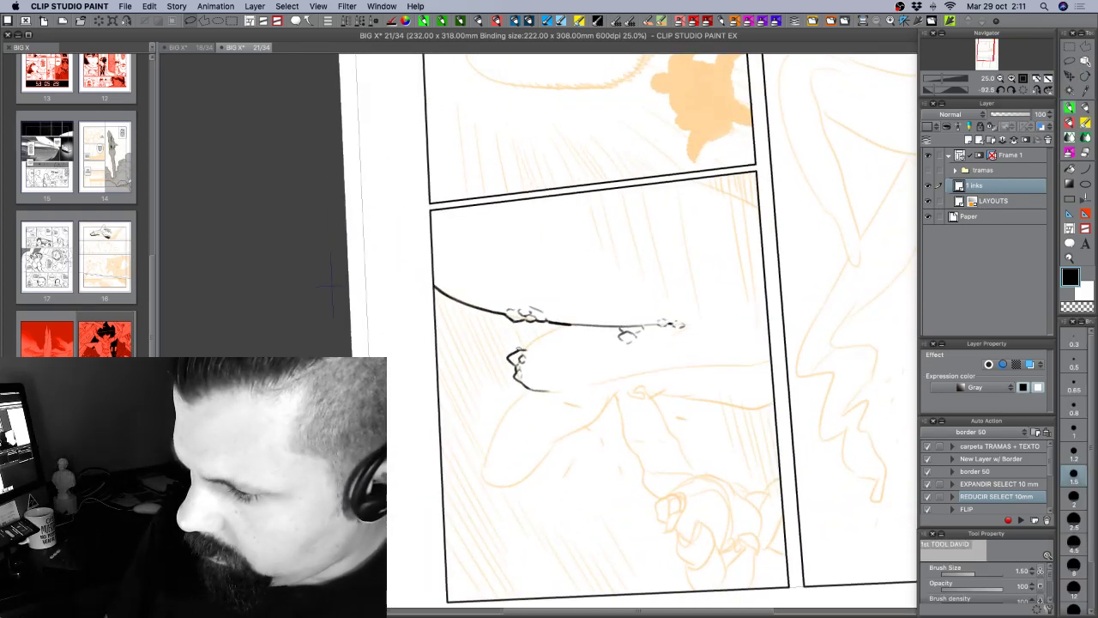
drag(518, 350, 533, 341)
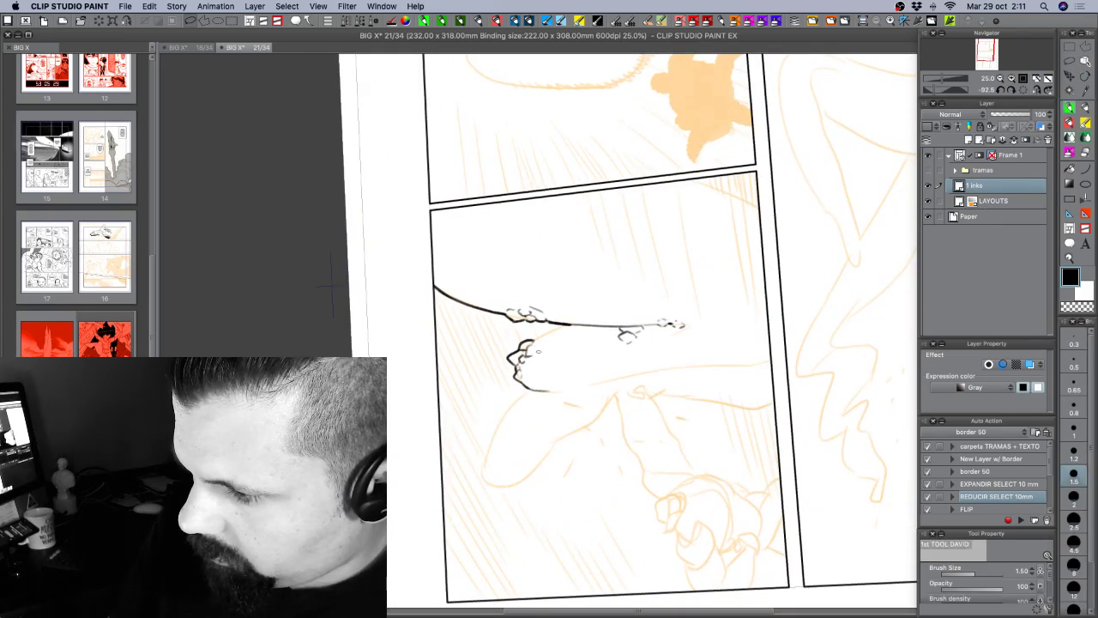
key(c)
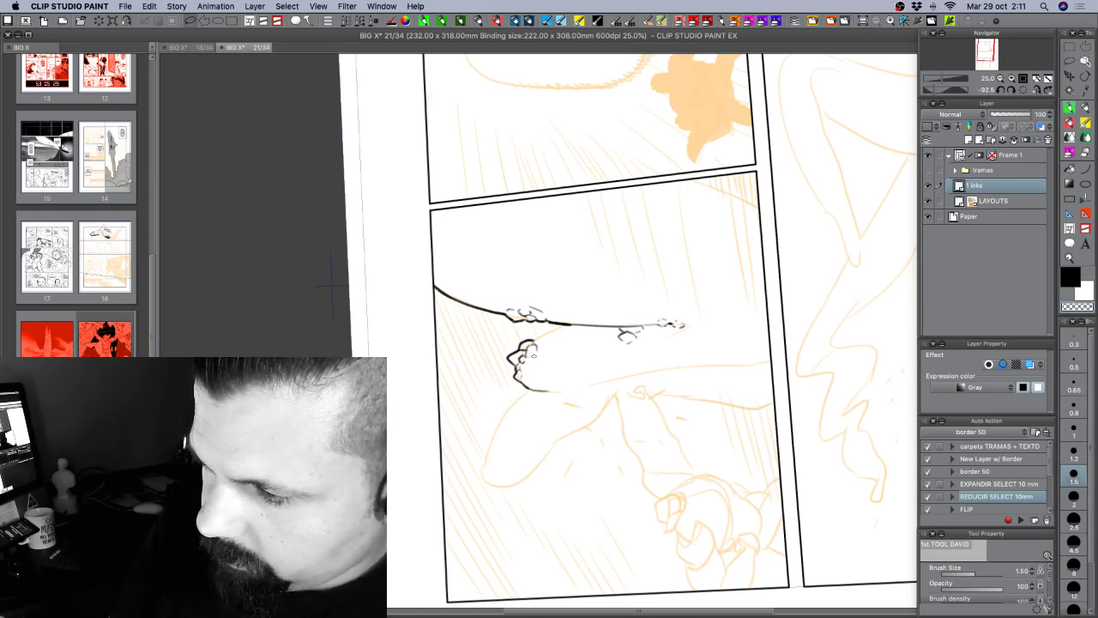
key(c)
key(c)
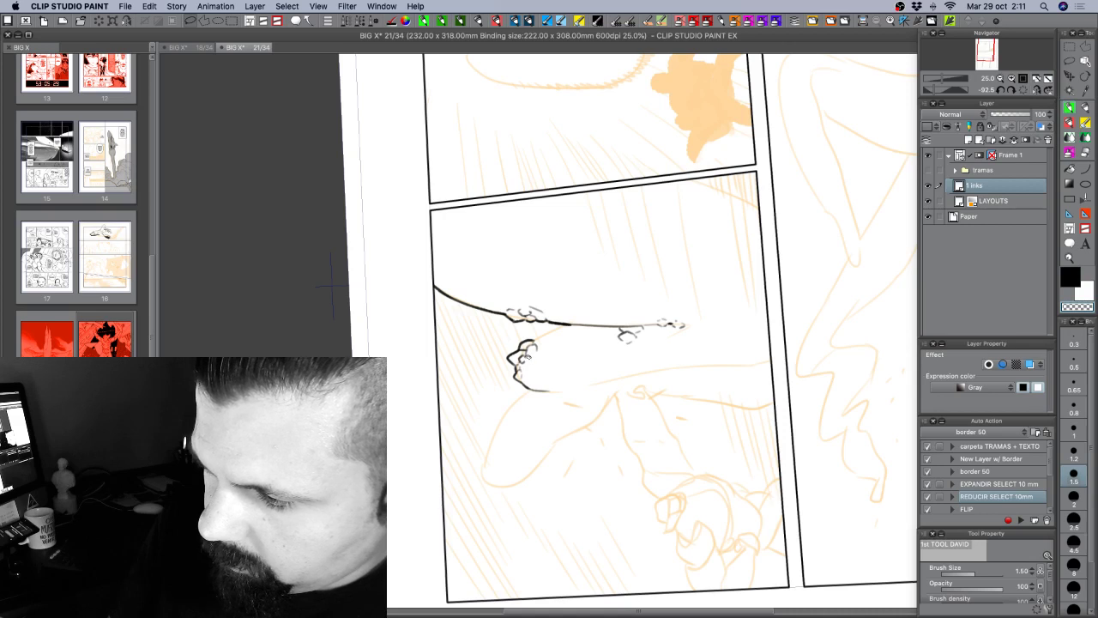
key(c)
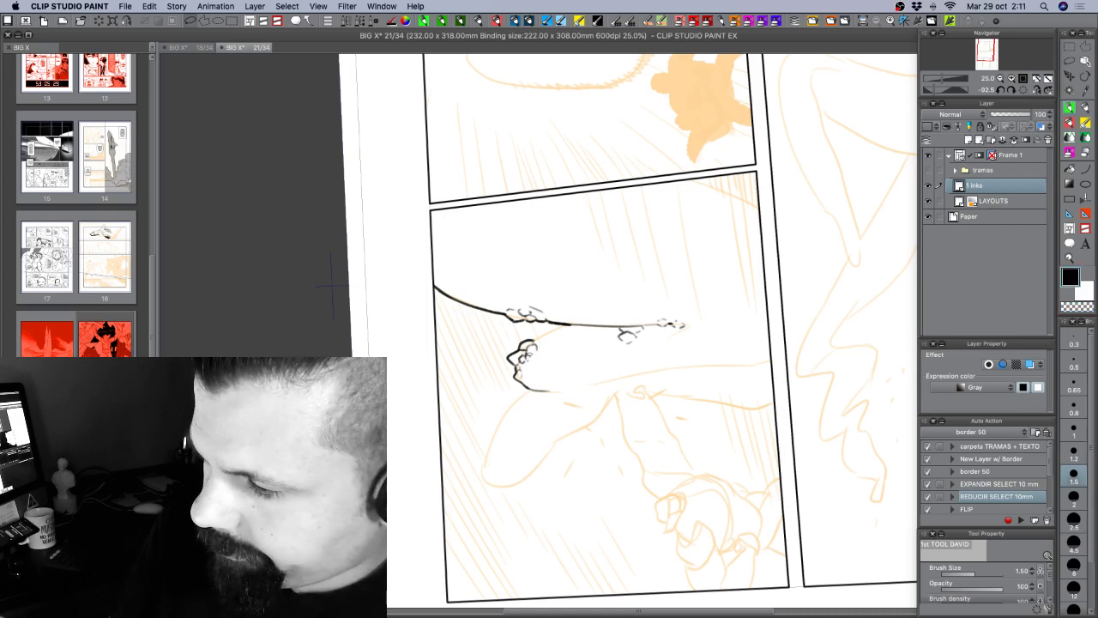
key(c)
key(c)
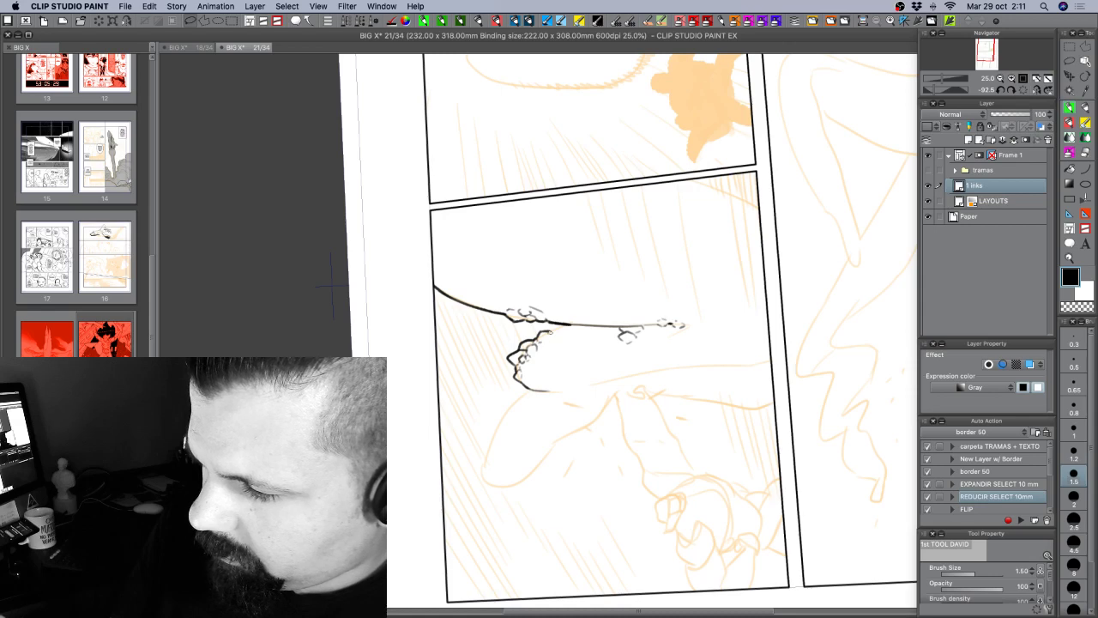
key(c)
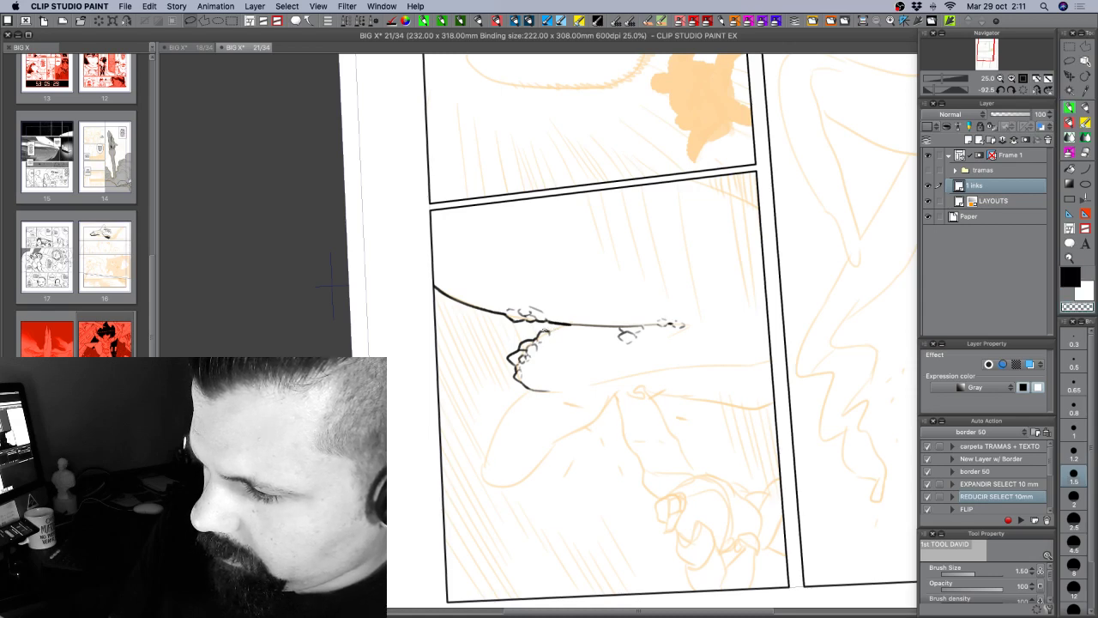
key(c)
Clean up the junction below the bumps and ink the central shape's left edge down to the first panel's lower border.
key(shift+space)
mouse_move(665, 436)
mouse_down()
mouse_move(574, 438)
mouse_move(484, 353)
mouse_up()
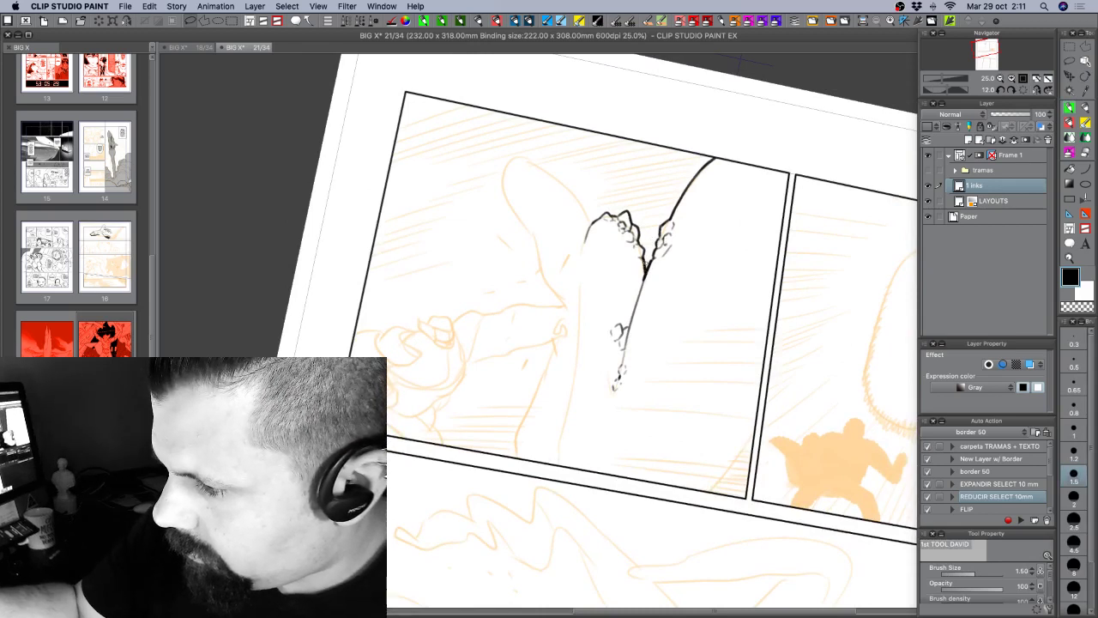
key(c)
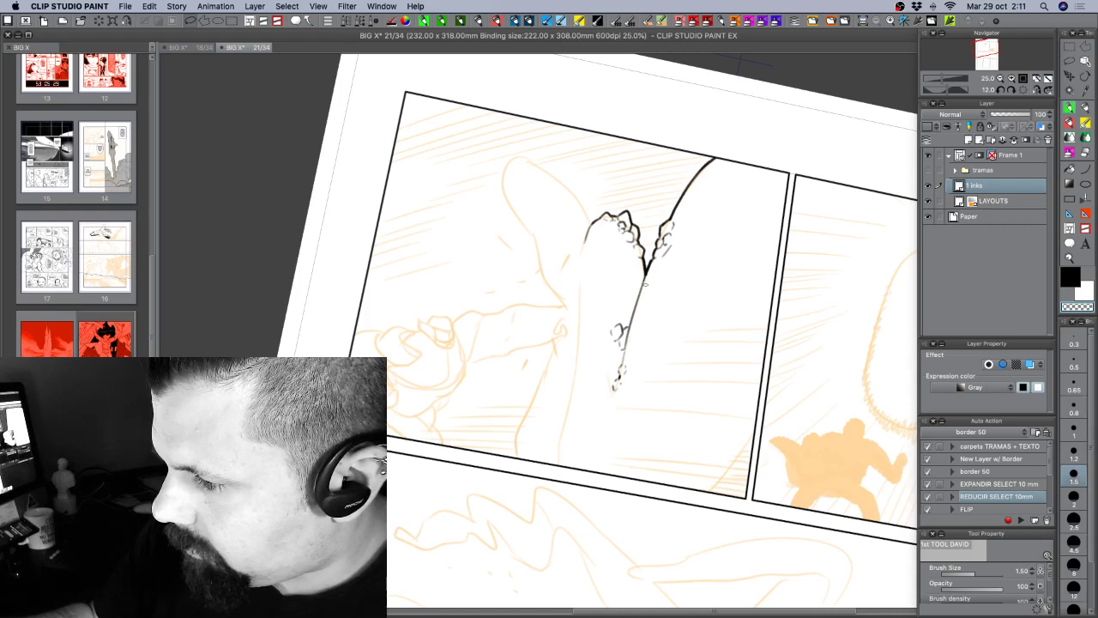
key(c)
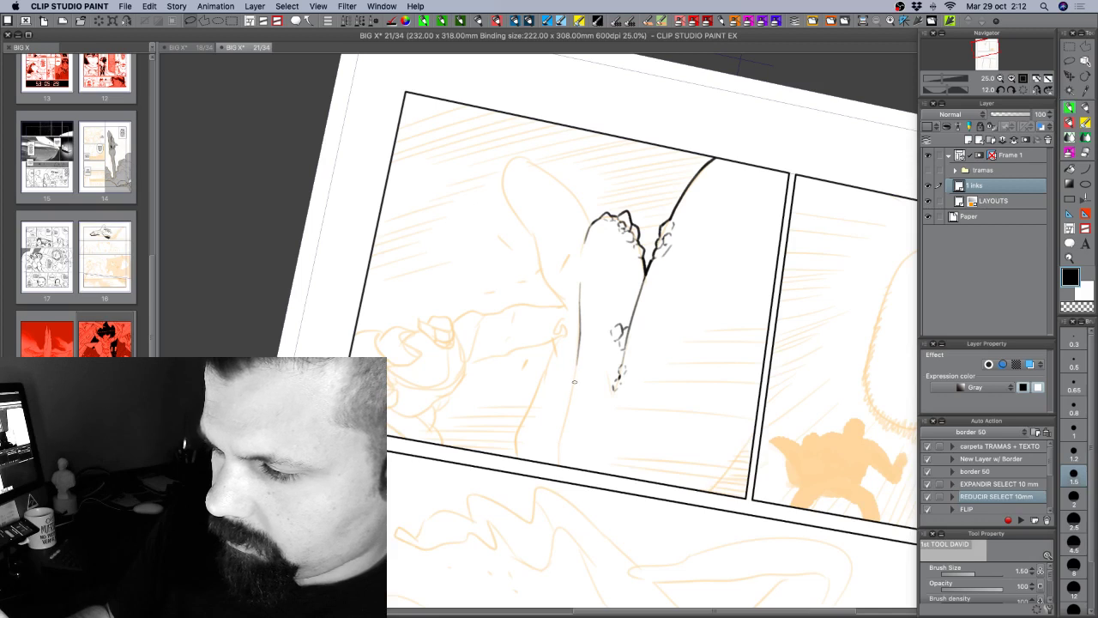
drag(577, 361, 567, 408)
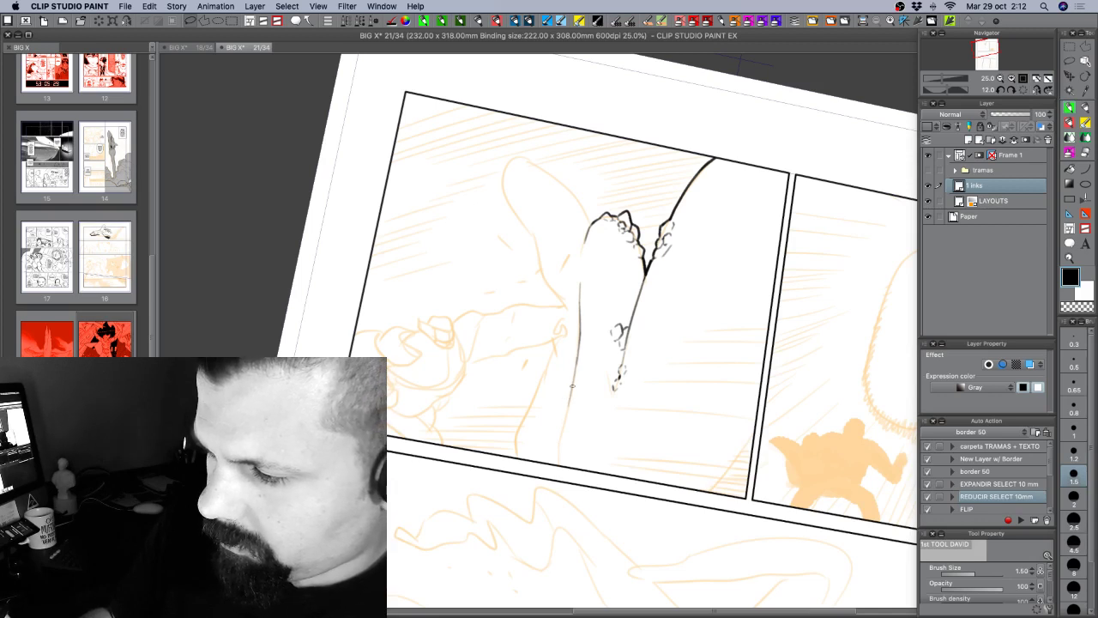
key(super+z)
drag(578, 360, 559, 465)
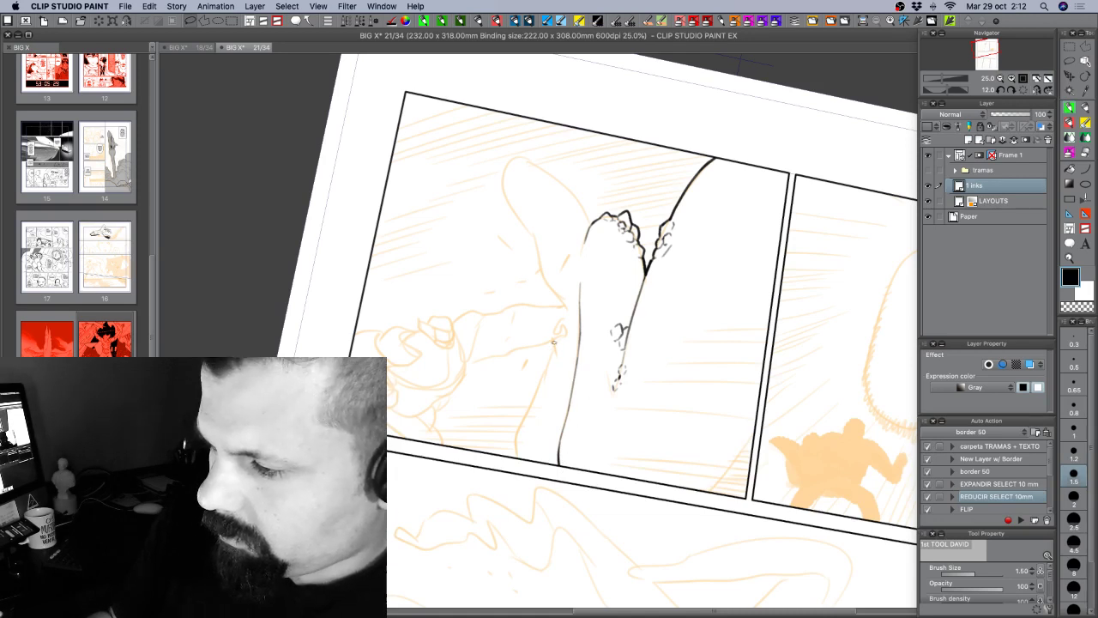
Ink the outer edge of the first panel's limb from the orange joint down to the lower border, redoing unsatisfactory strokes.
drag(555, 341, 539, 394)
key(super+z)
key(super+z)
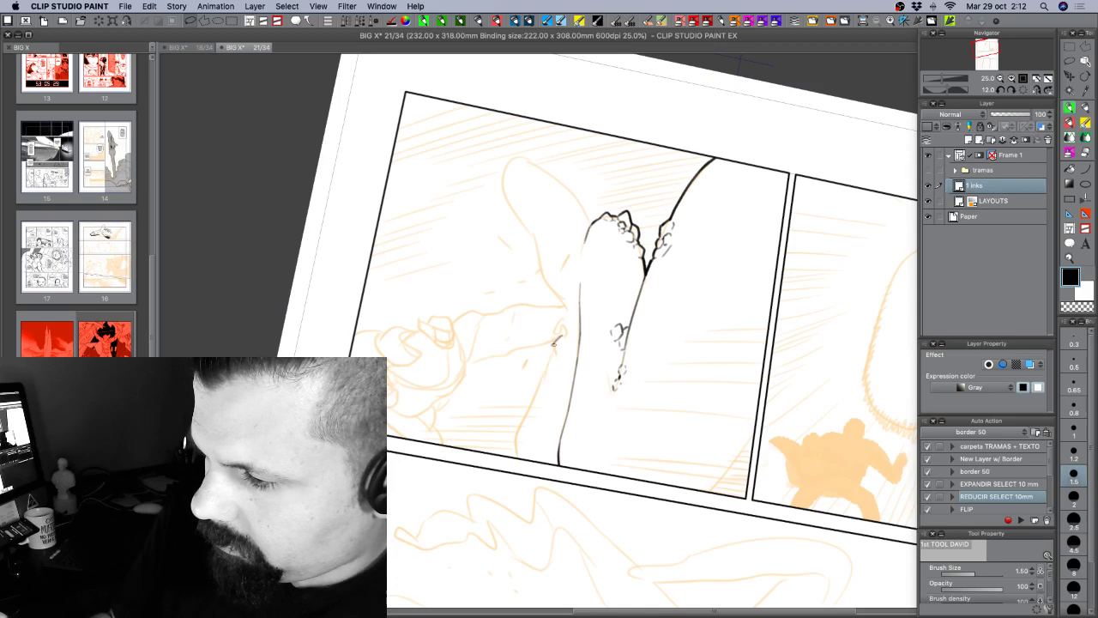
drag(547, 356, 515, 457)
key(super+z)
mouse_move(542, 386)
mouse_down()
mouse_move(519, 426)
mouse_move(517, 457)
mouse_up()
Ink the limb's upper part beyond the bumps: the short outer stroke, the dashed fold and the opposite edge following the layout.
key(shift+space)
mouse_move(800, 408)
mouse_down()
mouse_move(811, 374)
mouse_move(694, 255)
mouse_move(588, 323)
mouse_up()
key(space)
drag(762, 451, 712, 368)
key(shift+space)
mouse_move(753, 397)
mouse_down()
mouse_move(750, 444)
mouse_move(721, 477)
mouse_up()
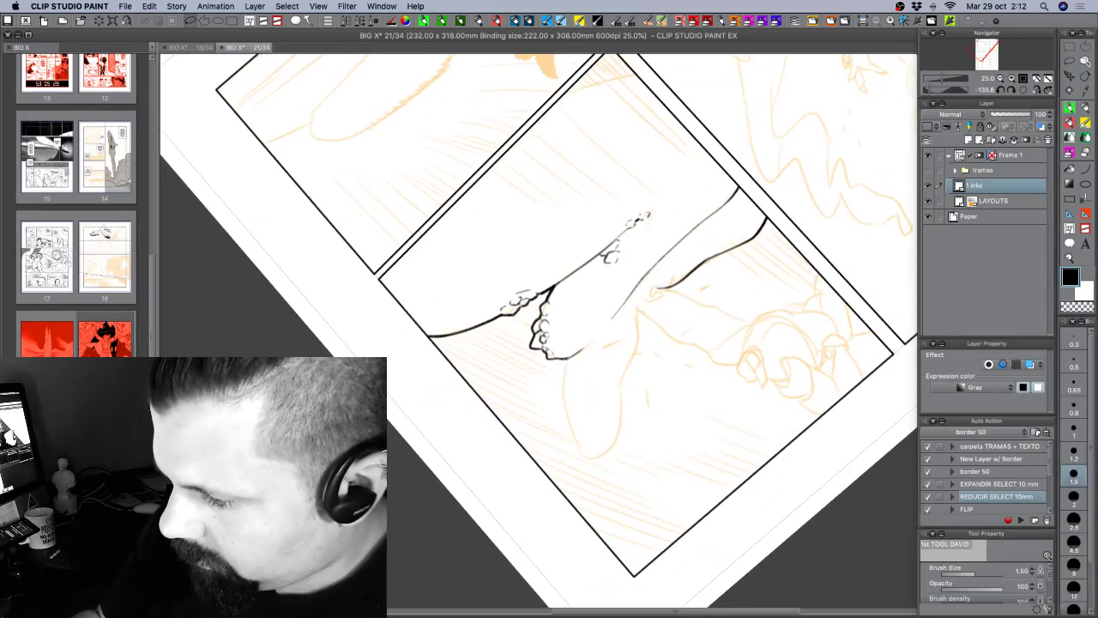
drag(568, 359, 556, 384)
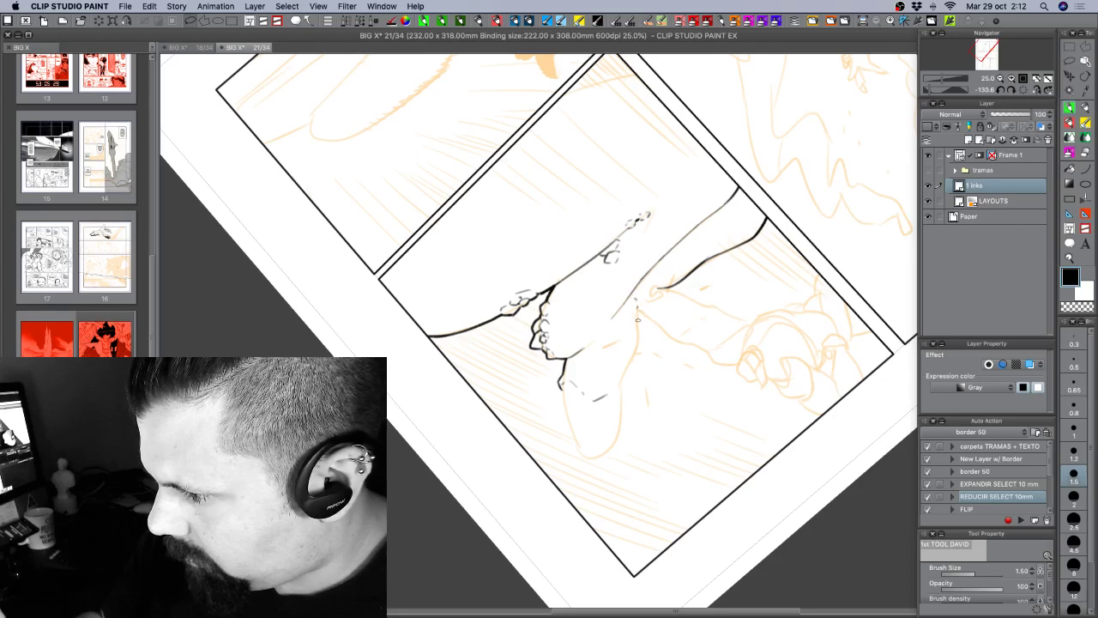
drag(639, 341, 622, 378)
Ink the limb's first pointed tip with its long outer edge, inner contour line and closed end, undoing faulty inner strokes.
key(shift+space)
drag(637, 468, 549, 458)
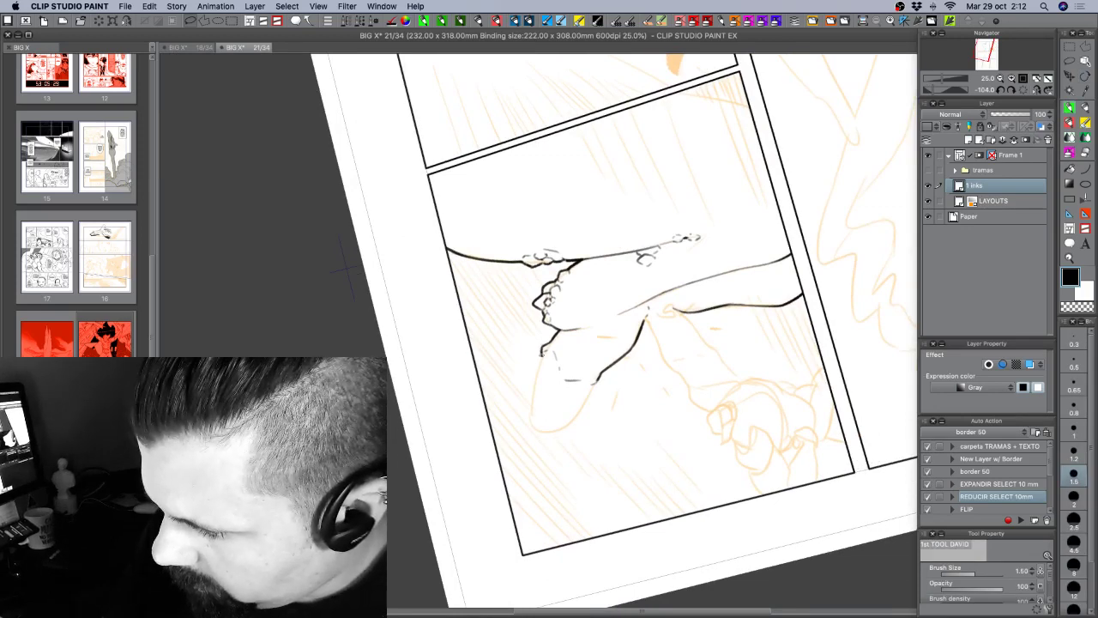
drag(541, 350, 529, 429)
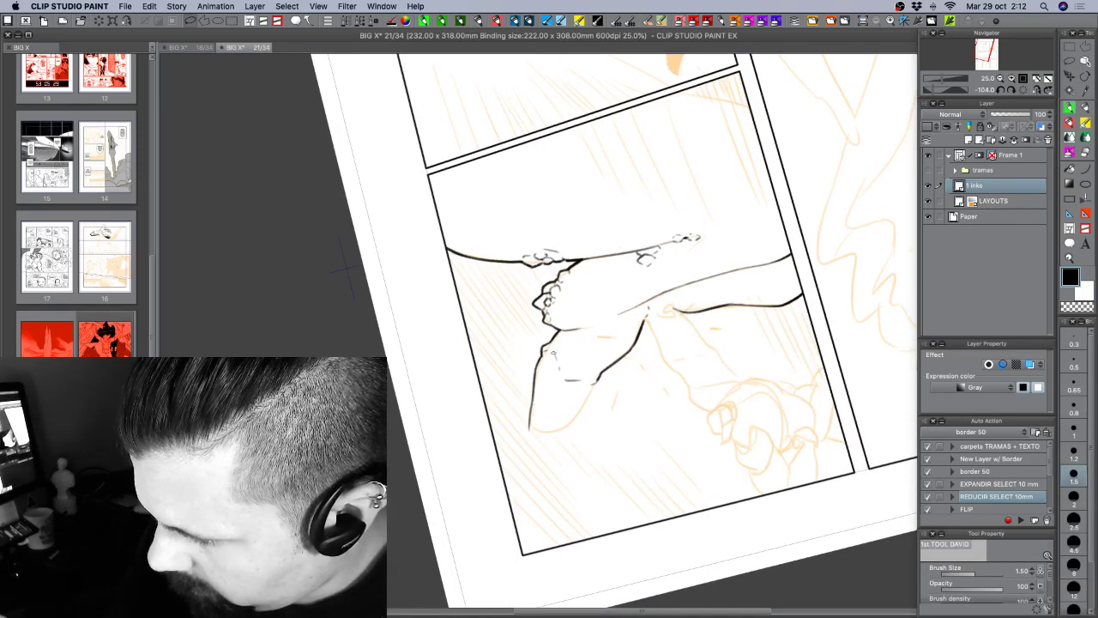
drag(549, 358, 544, 396)
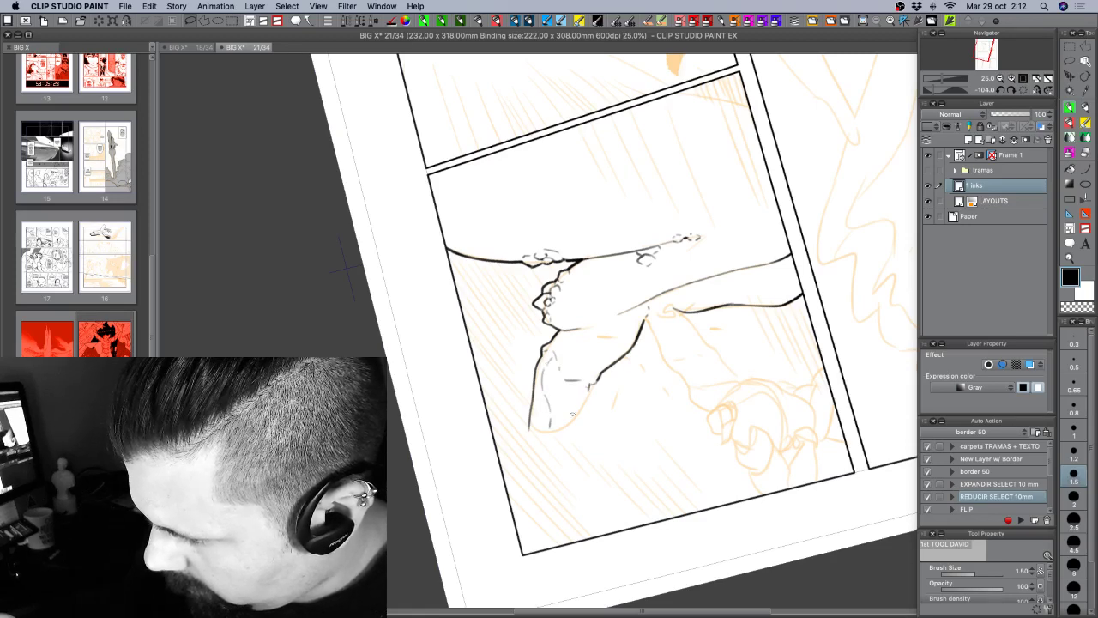
key(super+z)
drag(549, 407, 550, 423)
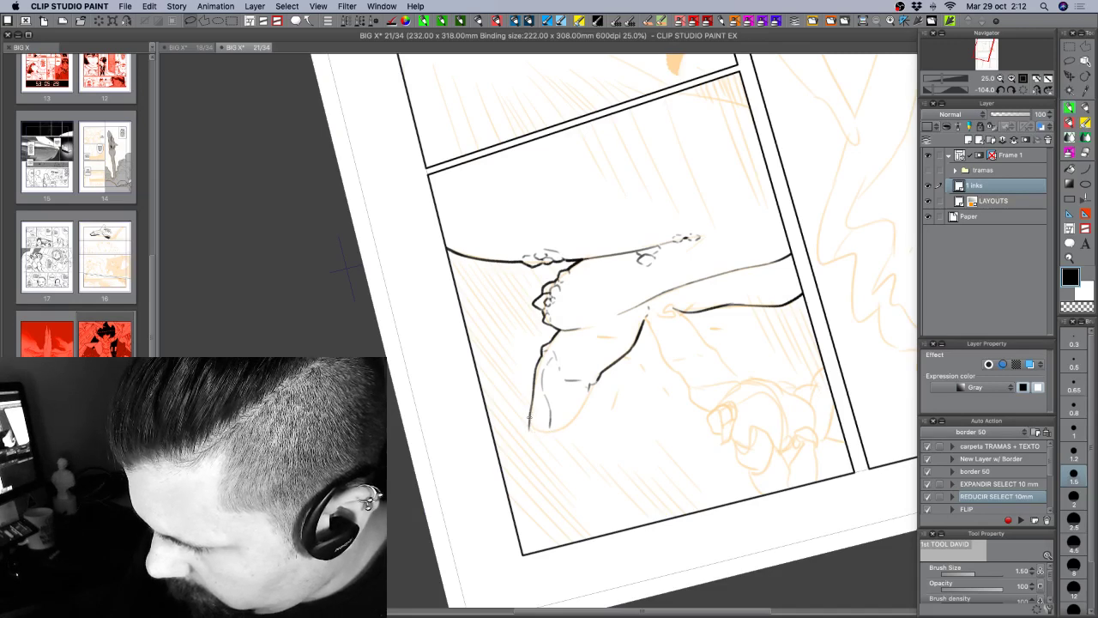
key(super+z)
mouse_move(540, 440)
mouse_down()
mouse_move(530, 432)
mouse_move(550, 433)
mouse_up()
key(c)
key(c)
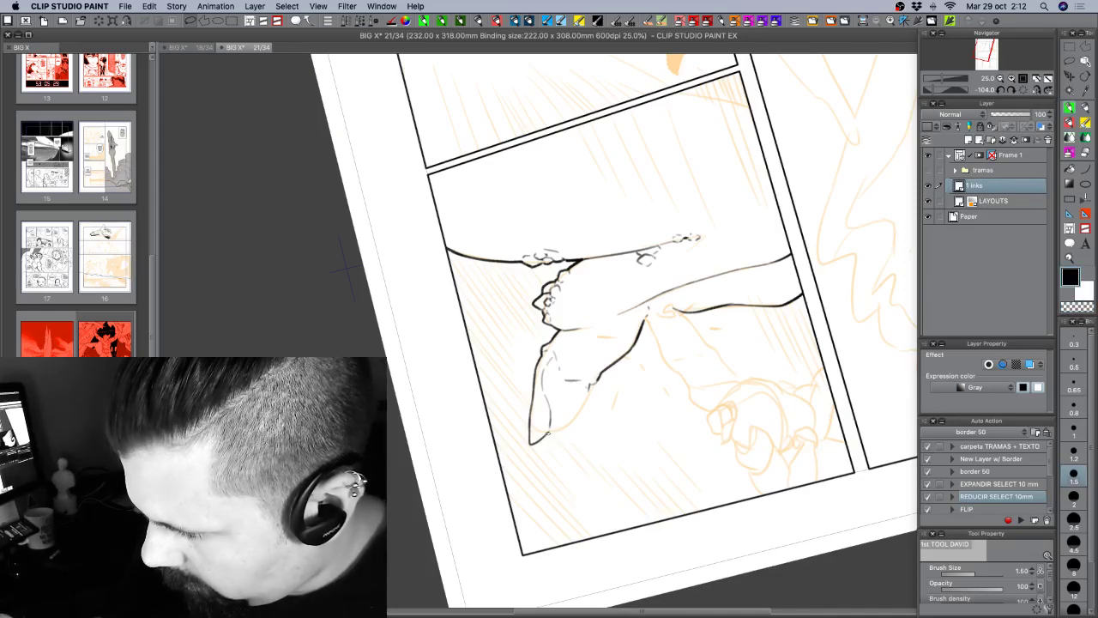
Ink the curve and side edge that begin the limb's second tip, undo the stray strokes at its end, and save the page.
drag(551, 437, 565, 461)
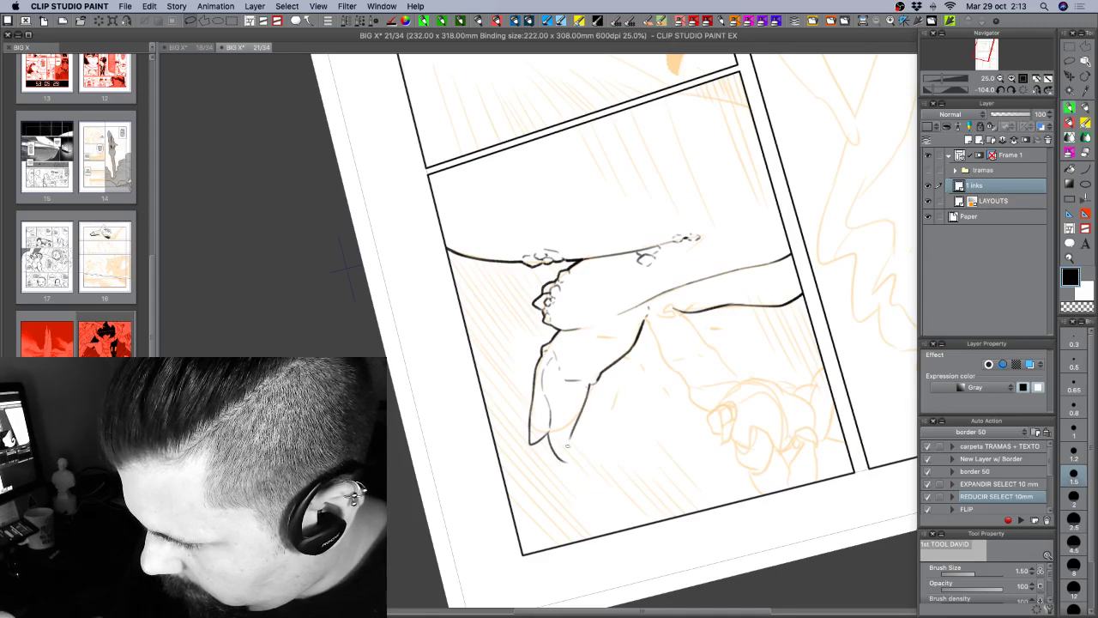
key(shift+space)
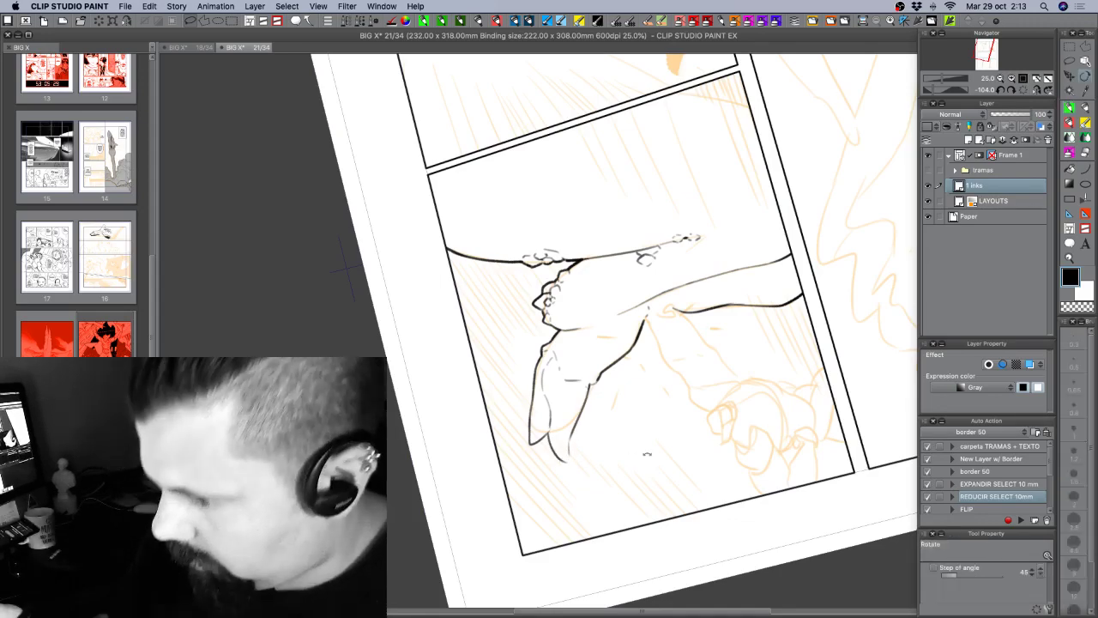
drag(647, 453, 757, 335)
drag(724, 389, 740, 393)
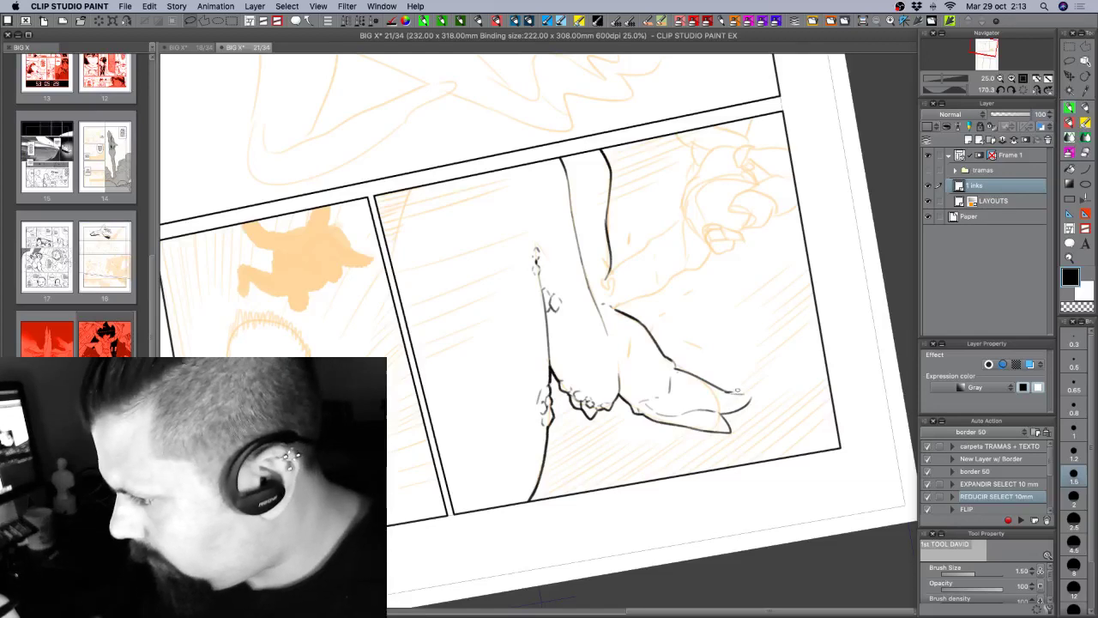
key(super+z)
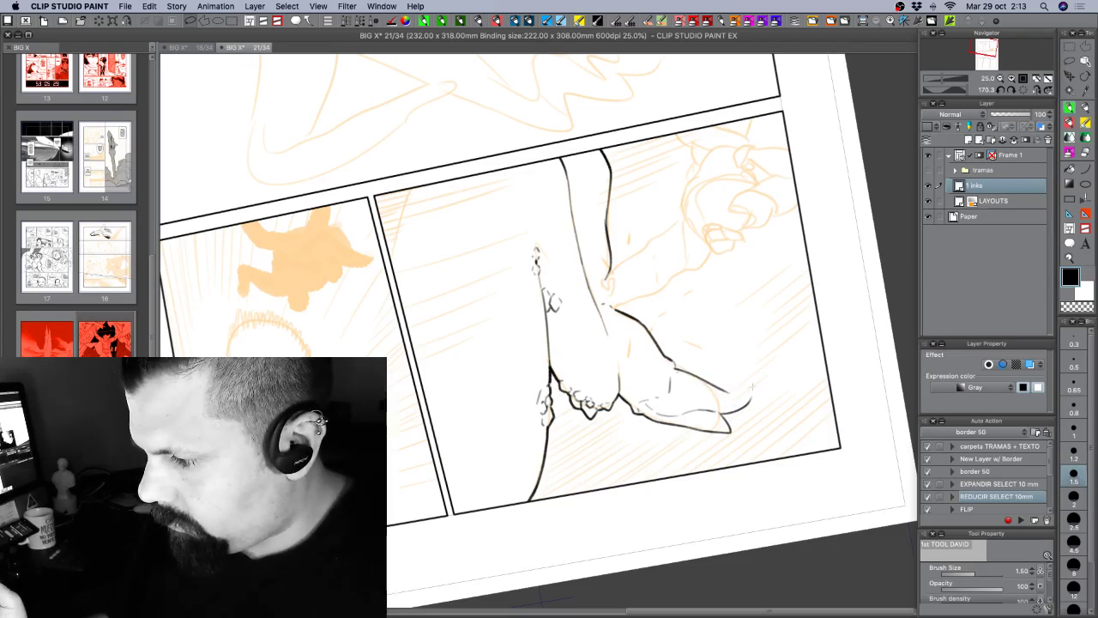
key(super+z)
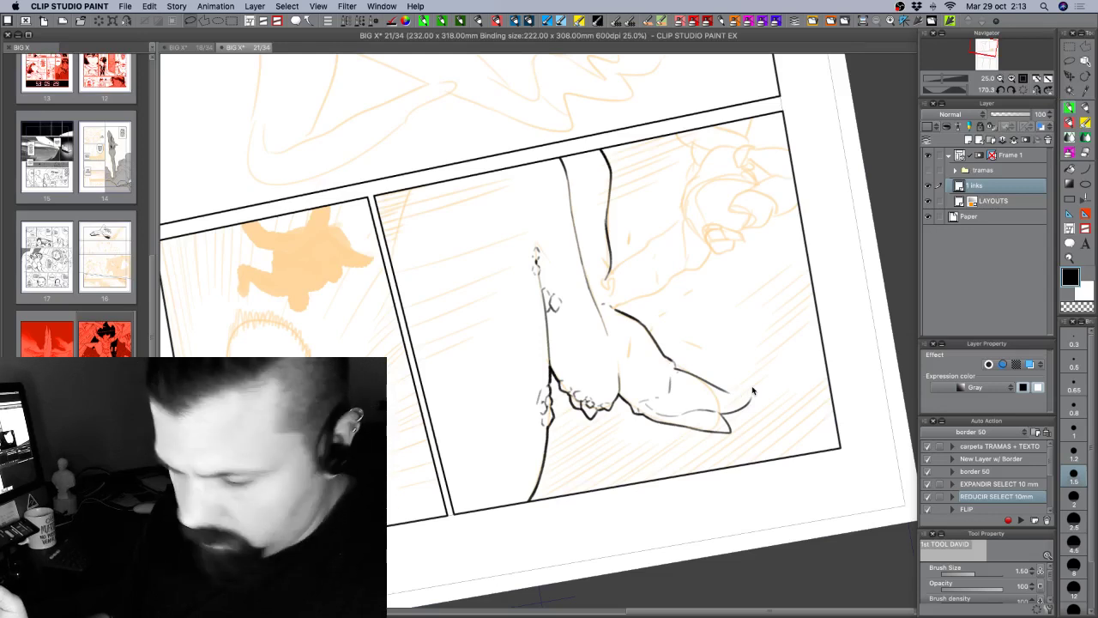
key(super+s)
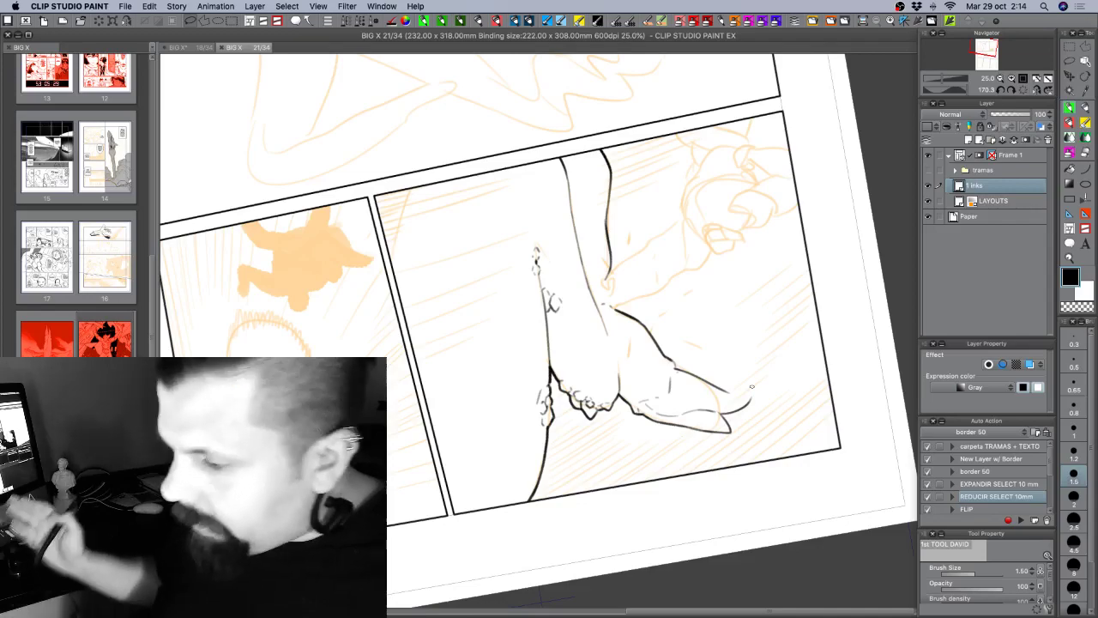
Extend the limb's second tip into a narrow bent point and close its outline.
key(r)
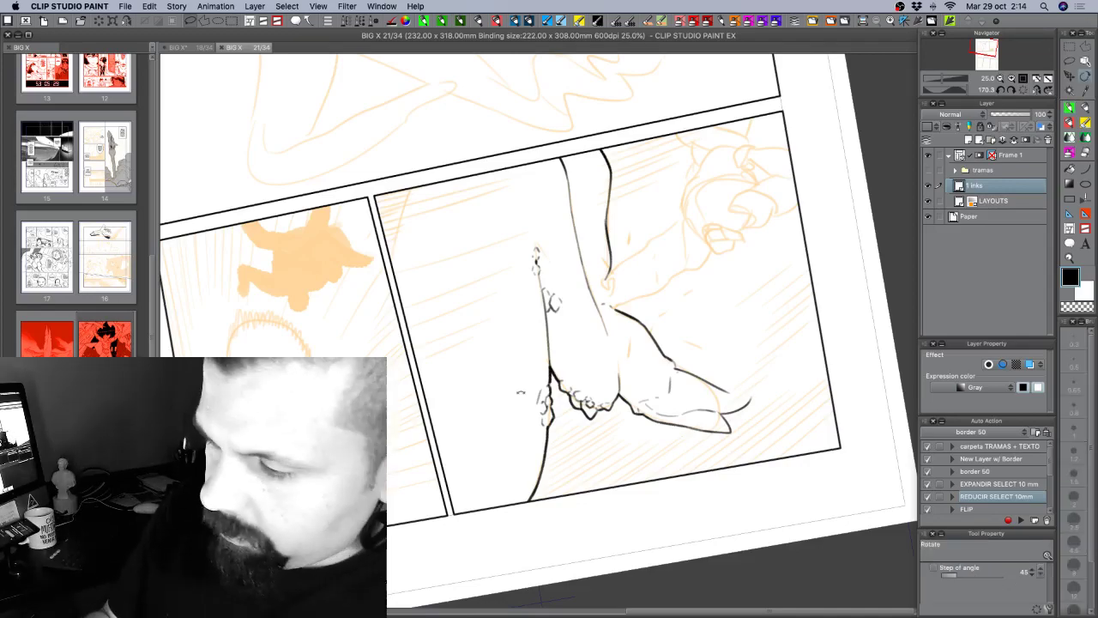
mouse_move(769, 383)
mouse_down()
mouse_move(745, 235)
mouse_move(627, 176)
mouse_move(475, 287)
mouse_move(472, 357)
mouse_move(465, 345)
mouse_move(477, 374)
mouse_up()
key(p)
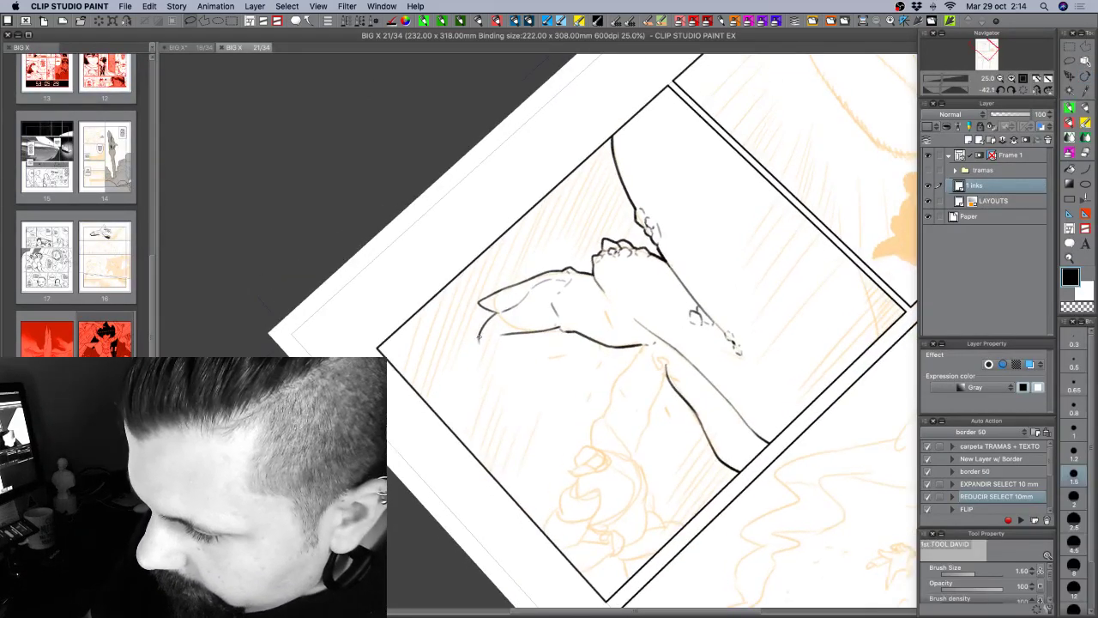
drag(479, 336, 478, 364)
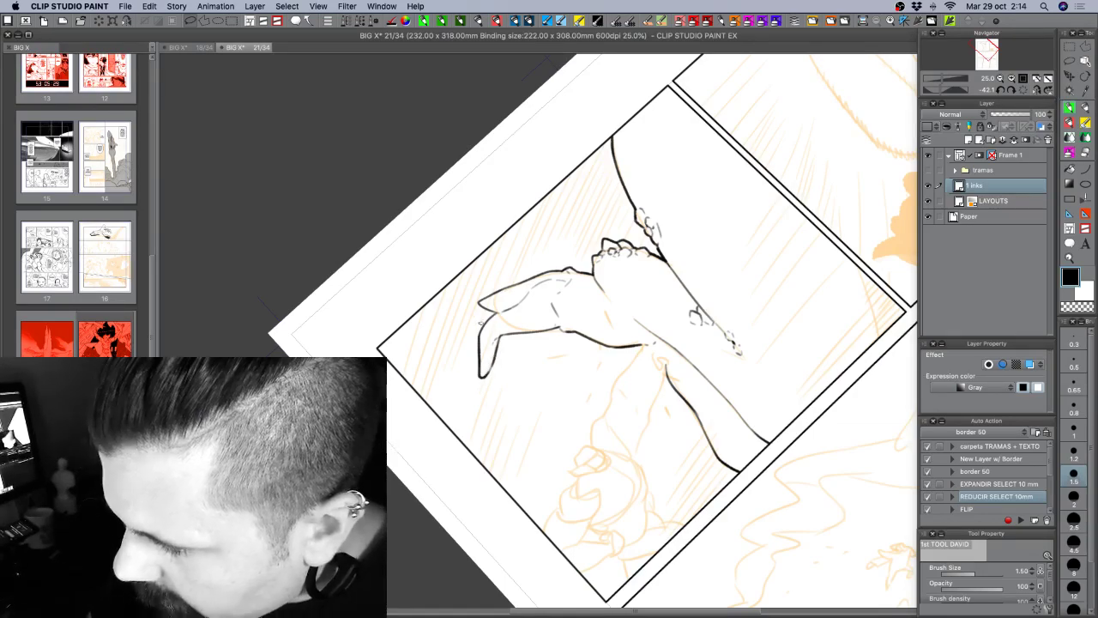
Clean the second tip's outline with transparent colour and add a fine dashed inner line with the pen at size 1.2.
key(r)
mouse_move(755, 429)
mouse_down()
mouse_move(643, 485)
mouse_move(698, 481)
mouse_move(745, 405)
mouse_up()
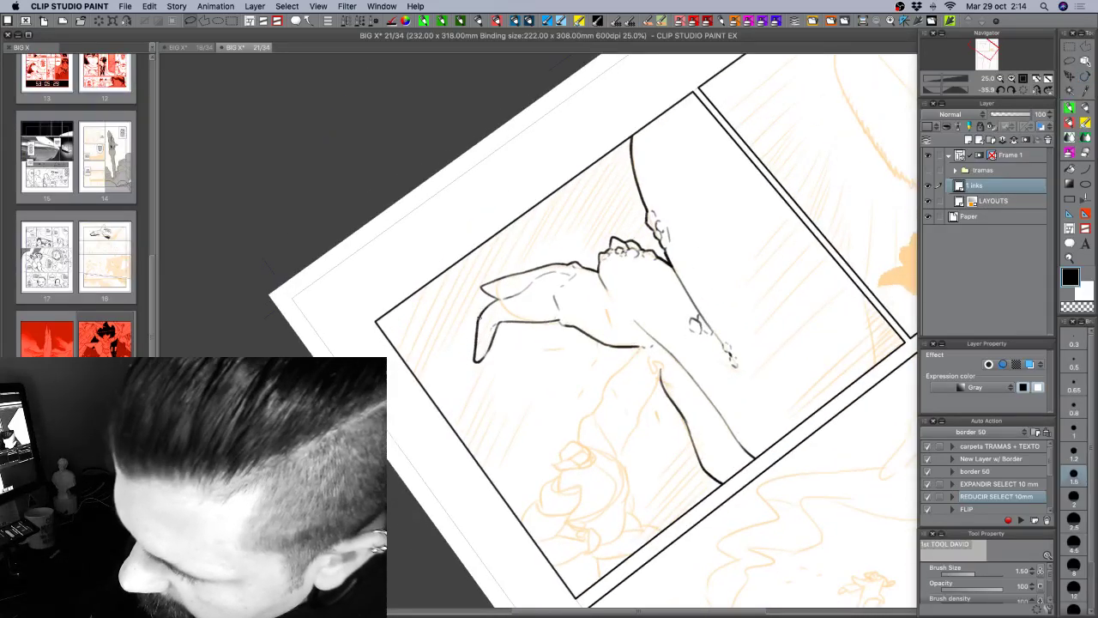
key(c)
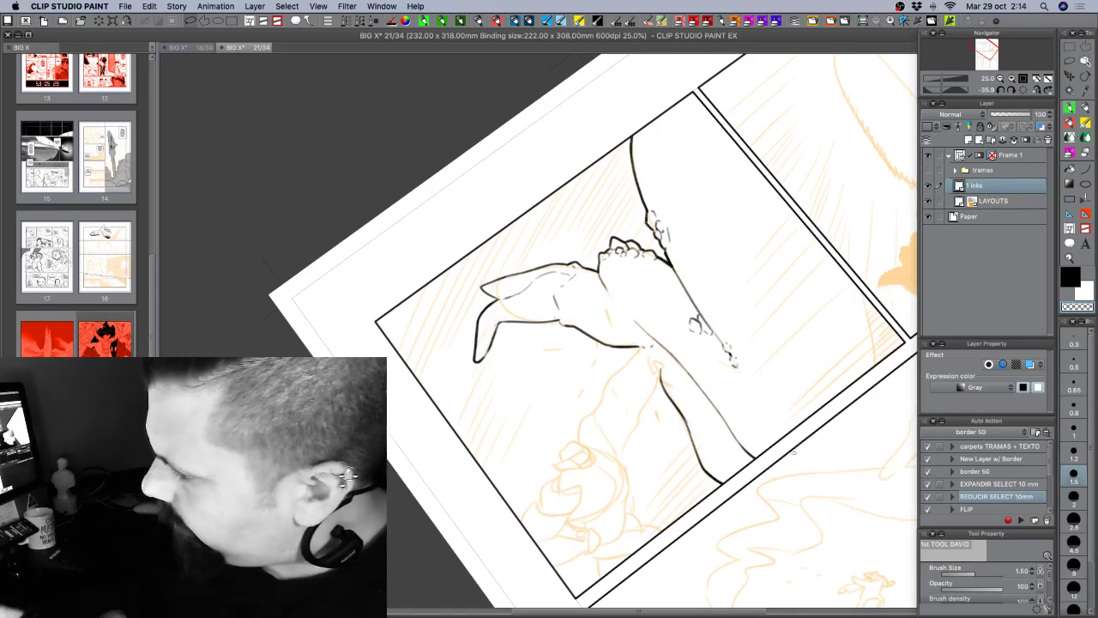
key(c)
key(bracketleft)
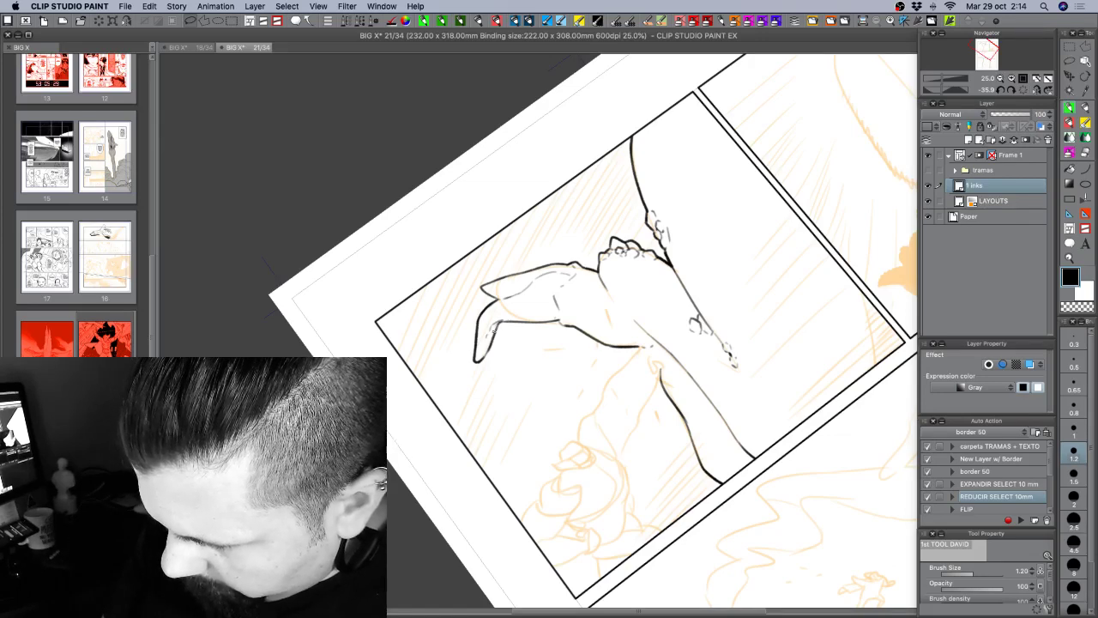
key(c)
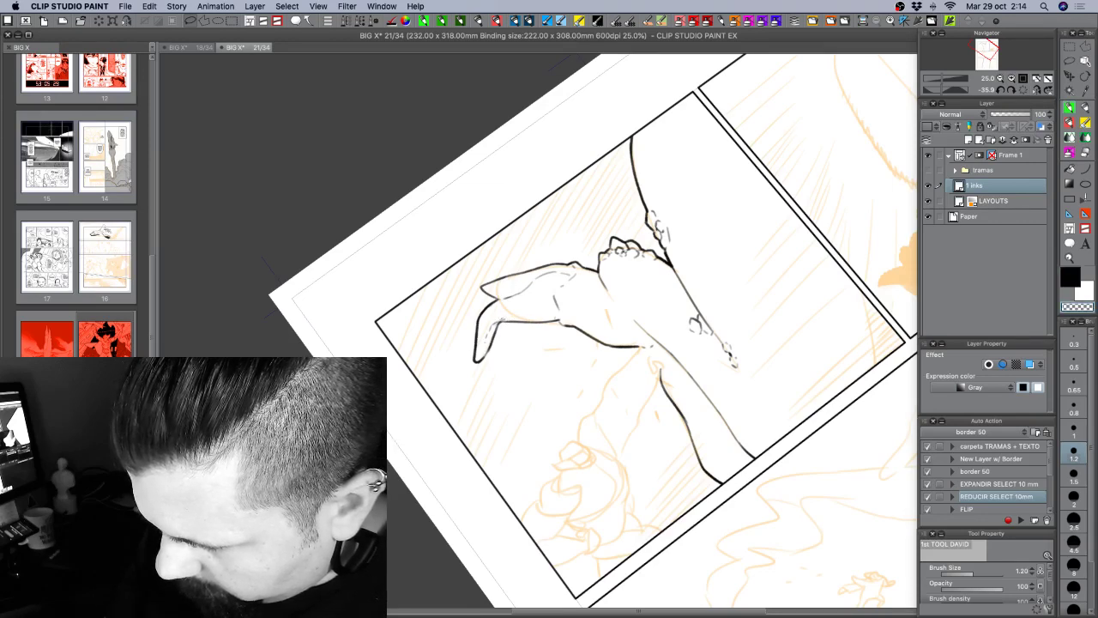
Set the pen to size 1.5 and ink a diagonal line across the first panel's lower-right corner.
key(r)
drag(761, 433, 671, 490)
key(p)
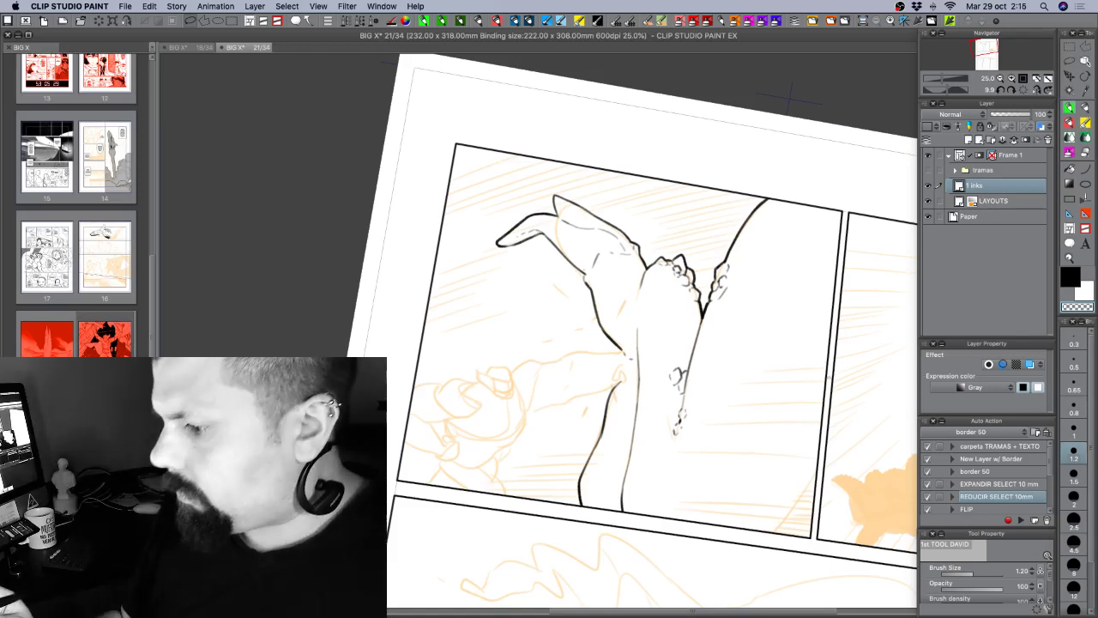
key(bracketright)
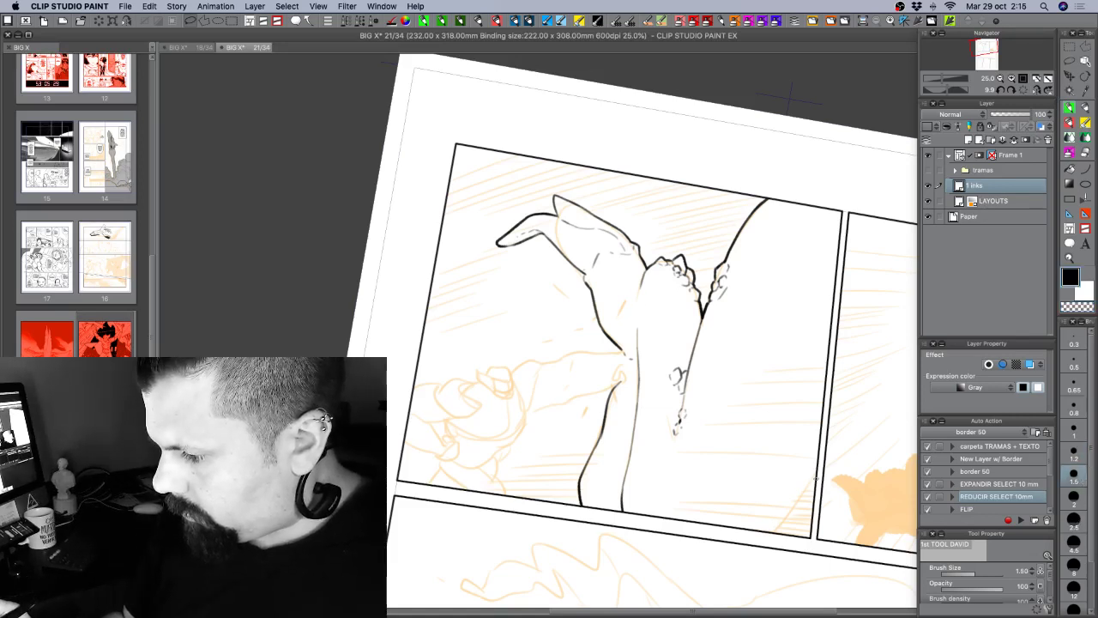
mouse_move(815, 480)
mouse_down()
mouse_move(772, 502)
mouse_move(777, 532)
mouse_up()
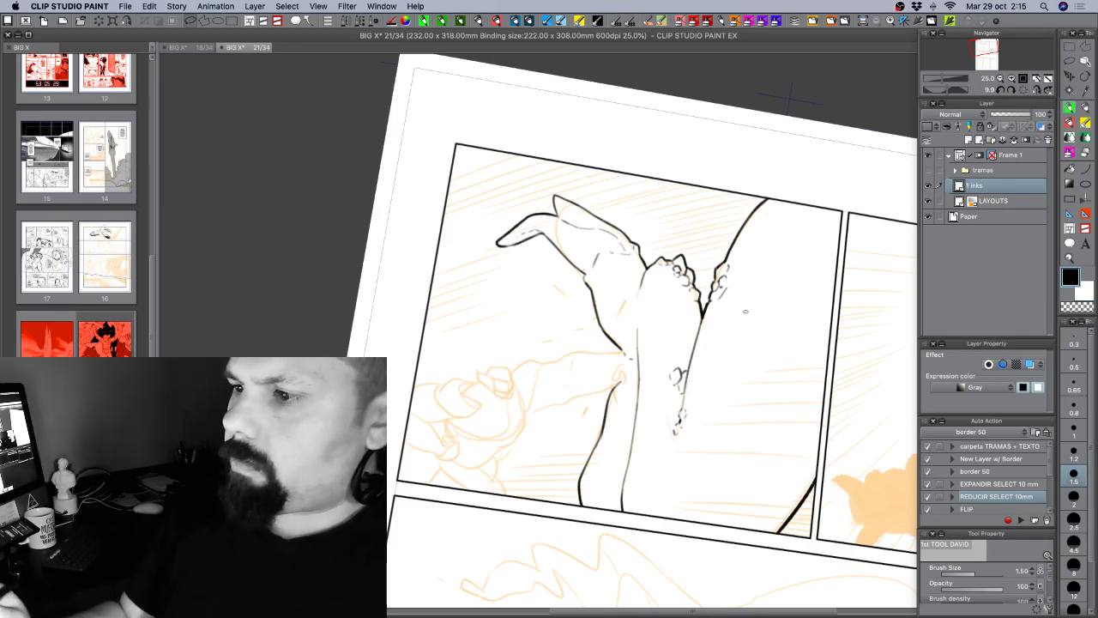
Thicken the long curve near the first panel's upper border with a small notch, reinforce the corner diagonal, and trim with transparent colour.
drag(768, 199, 745, 219)
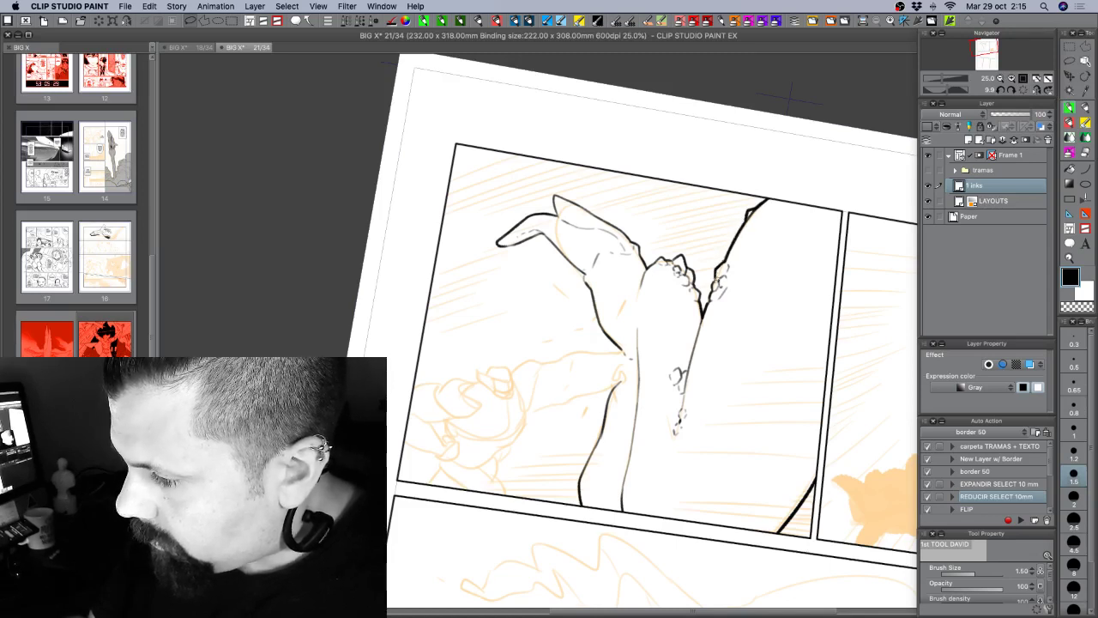
key(c)
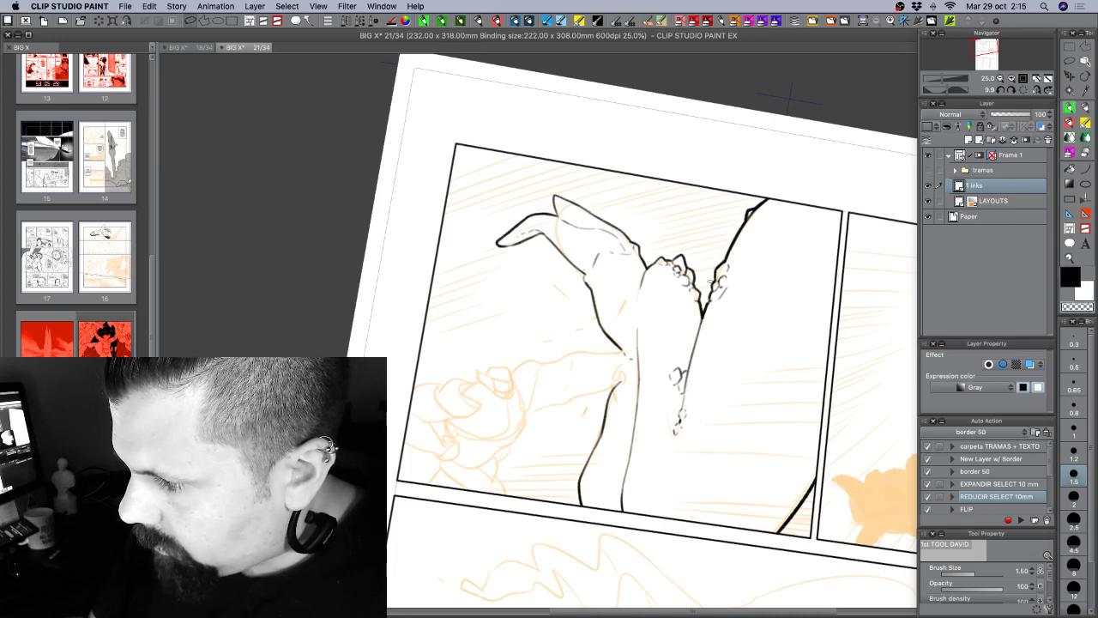
key(c)
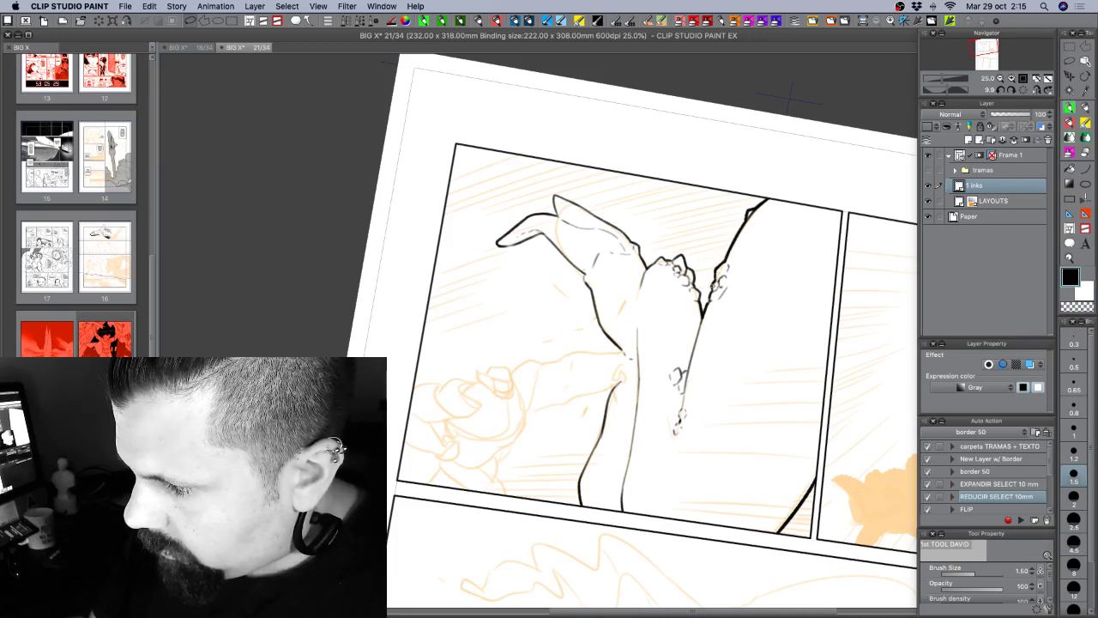
key(c)
key(c)
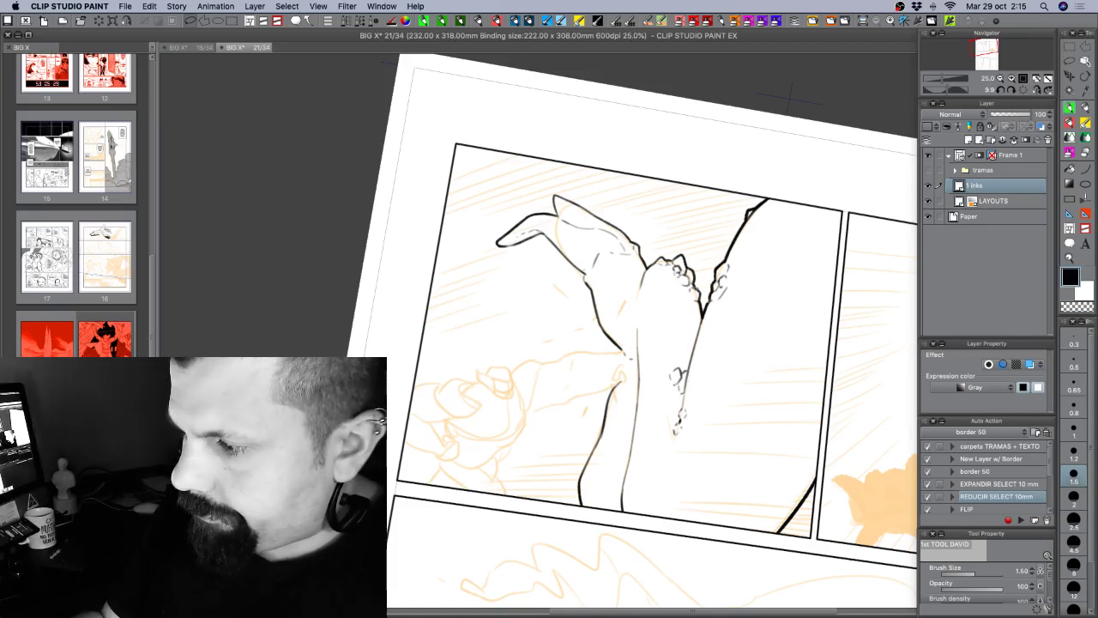
key(c)
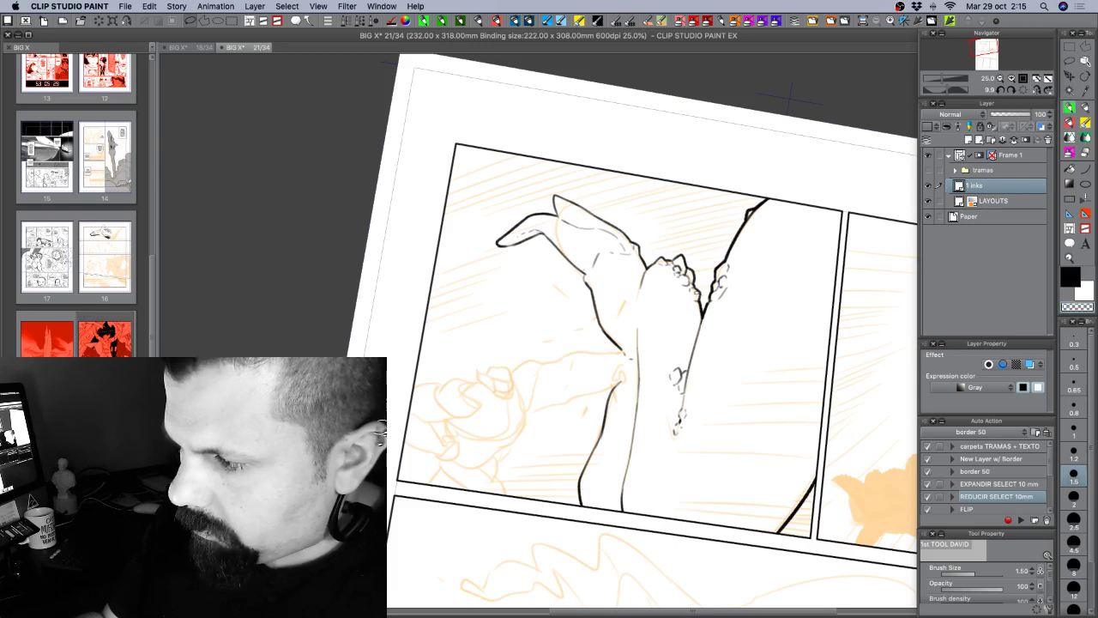
key(c)
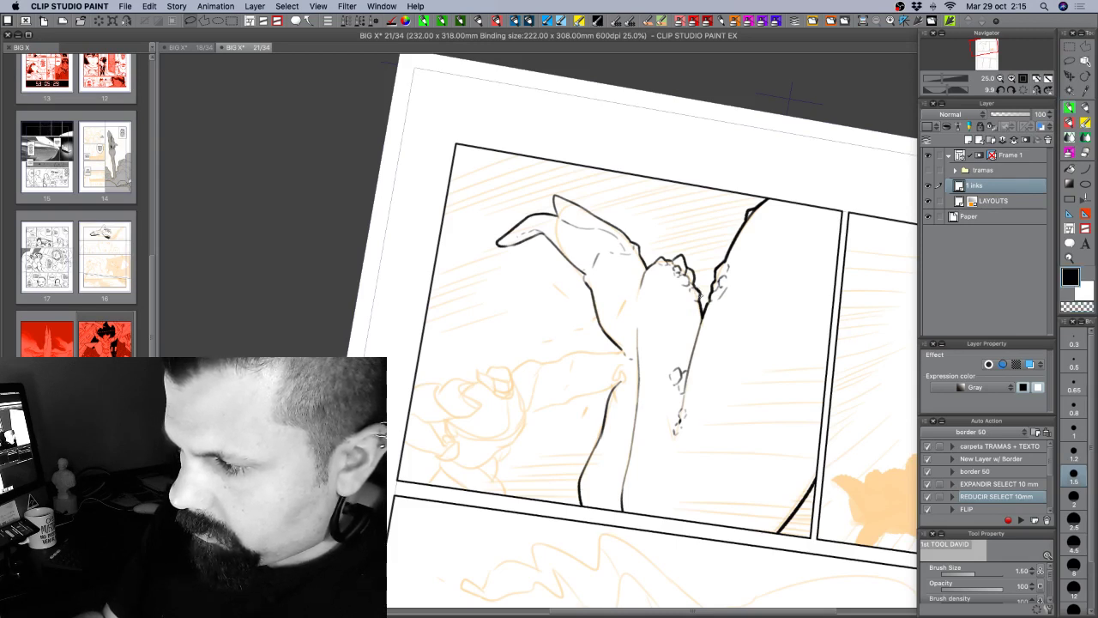
Erase the lowest bumps on the central shape, re-ink that end as a broken line at size 1.2, and save the page.
drag(736, 462, 723, 386)
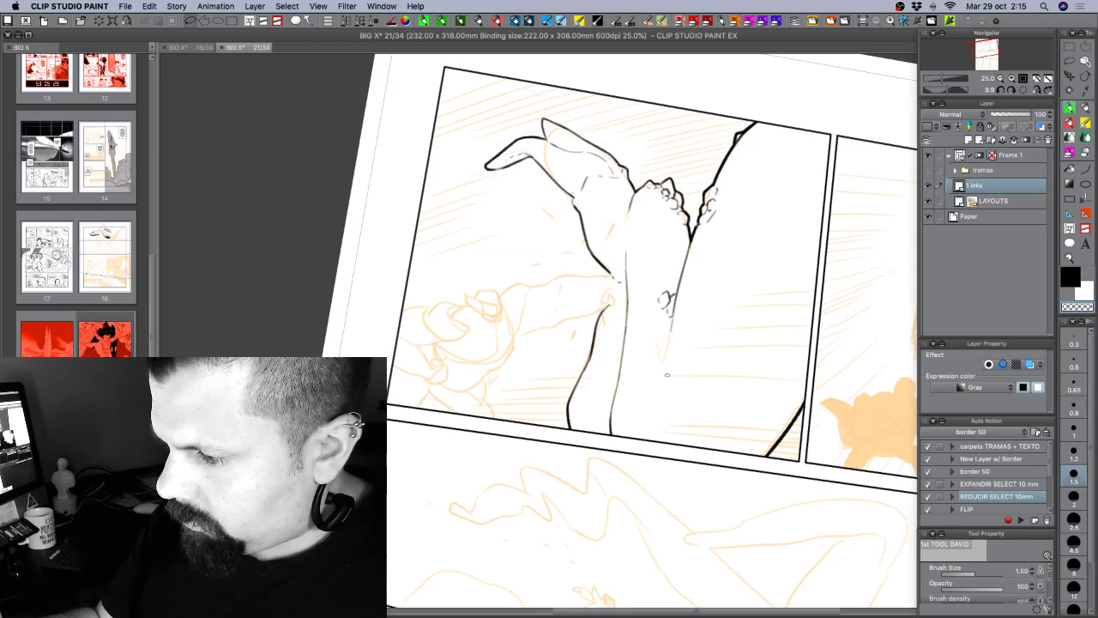
key(c)
click(1073, 456)
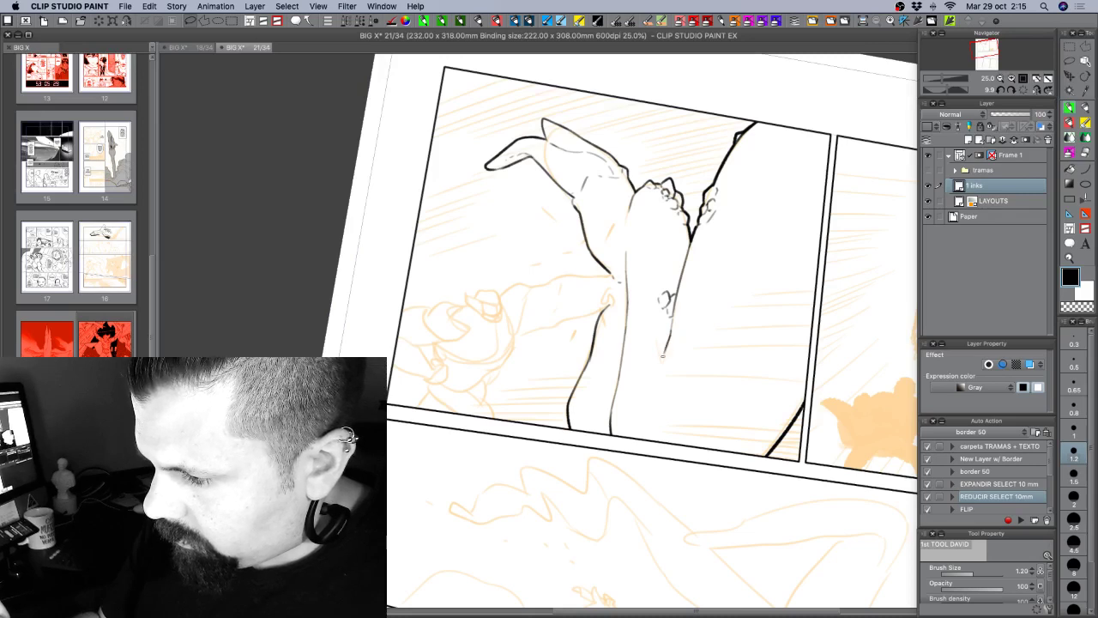
key(c)
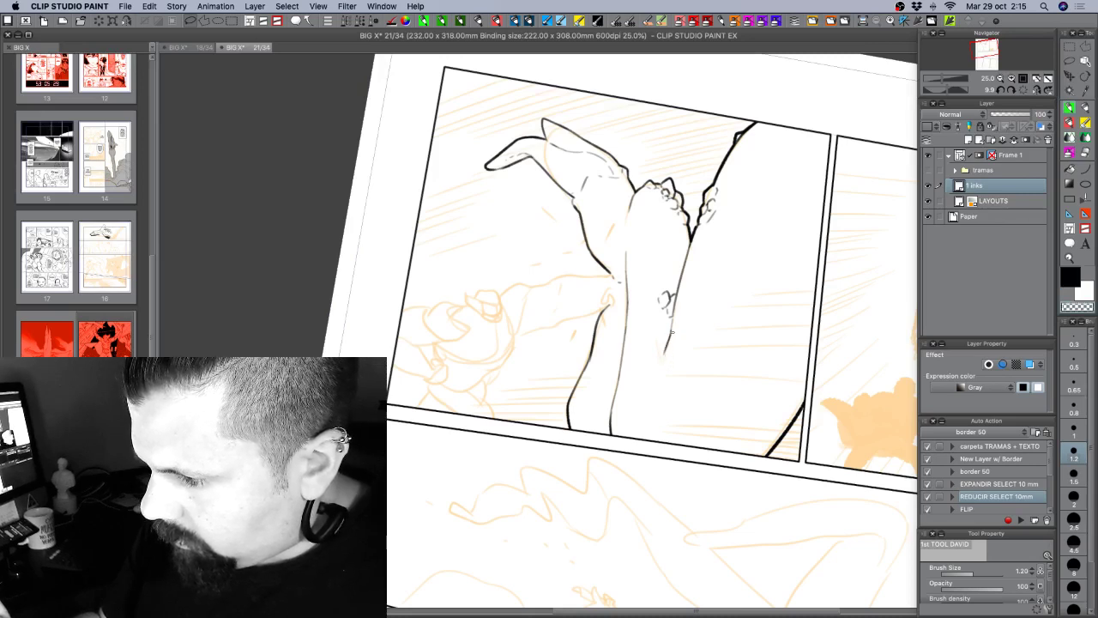
key(c)
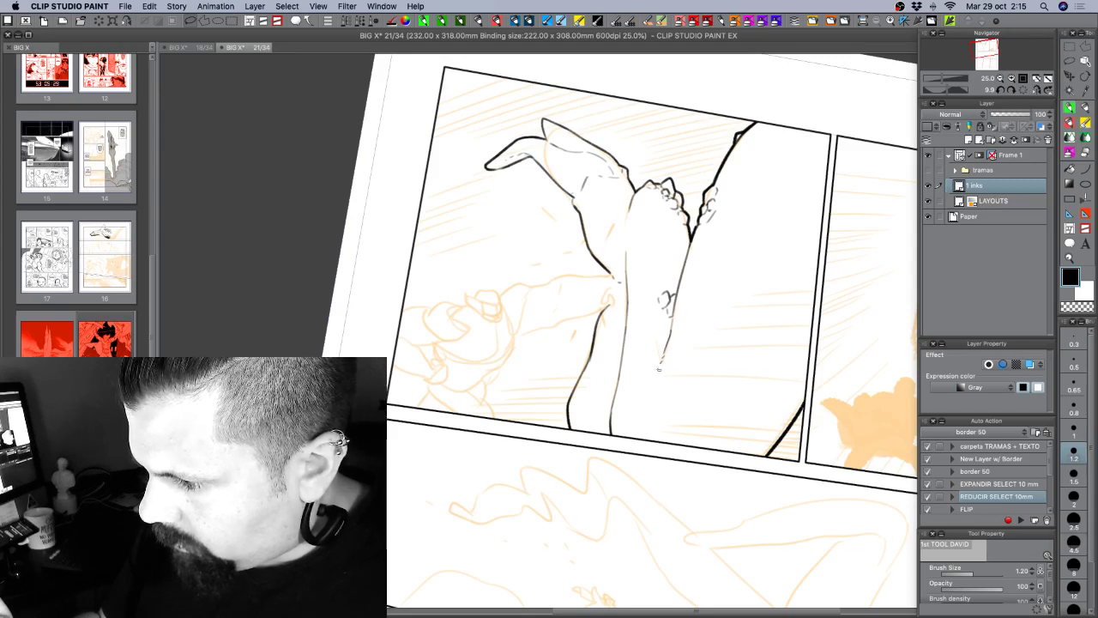
key(super+s)
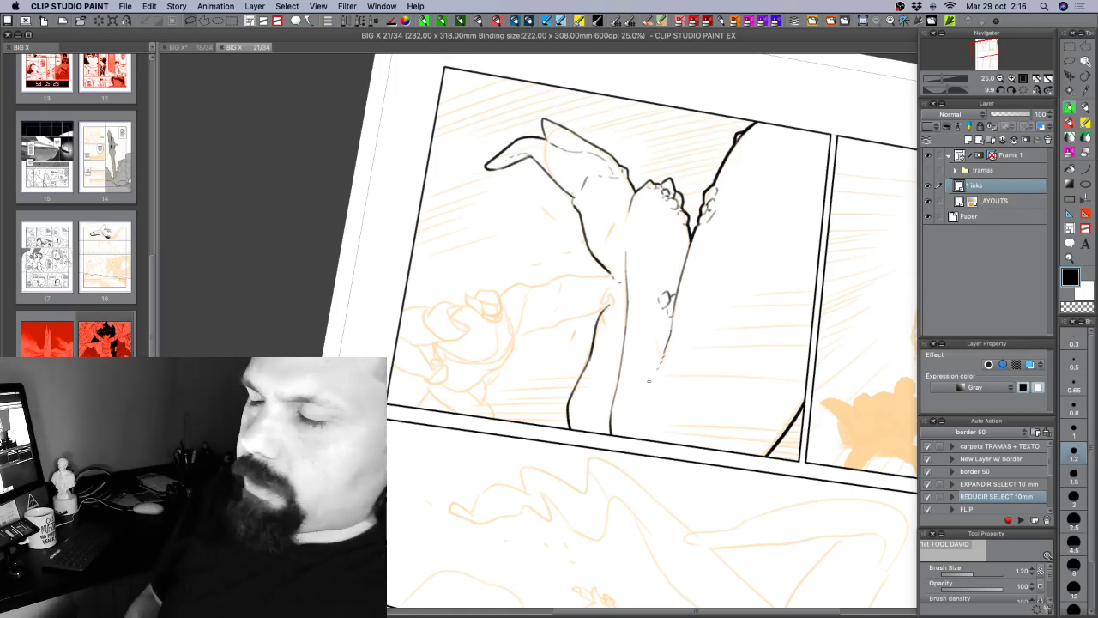
Add a new raster layer above the 1 inks layer in Frame 1.
key(shift+space)
mouse_move(815, 376)
mouse_down()
mouse_move(819, 340)
mouse_move(819, 355)
mouse_up()
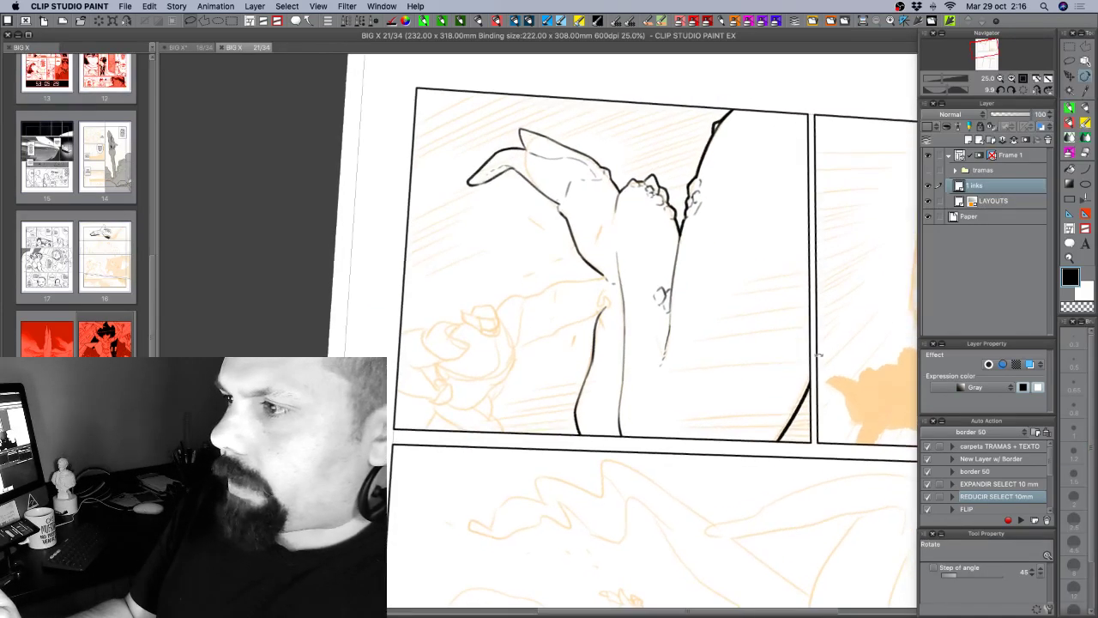
click(1024, 90)
key(space)
drag(799, 398, 694, 272)
drag(748, 392, 592, 446)
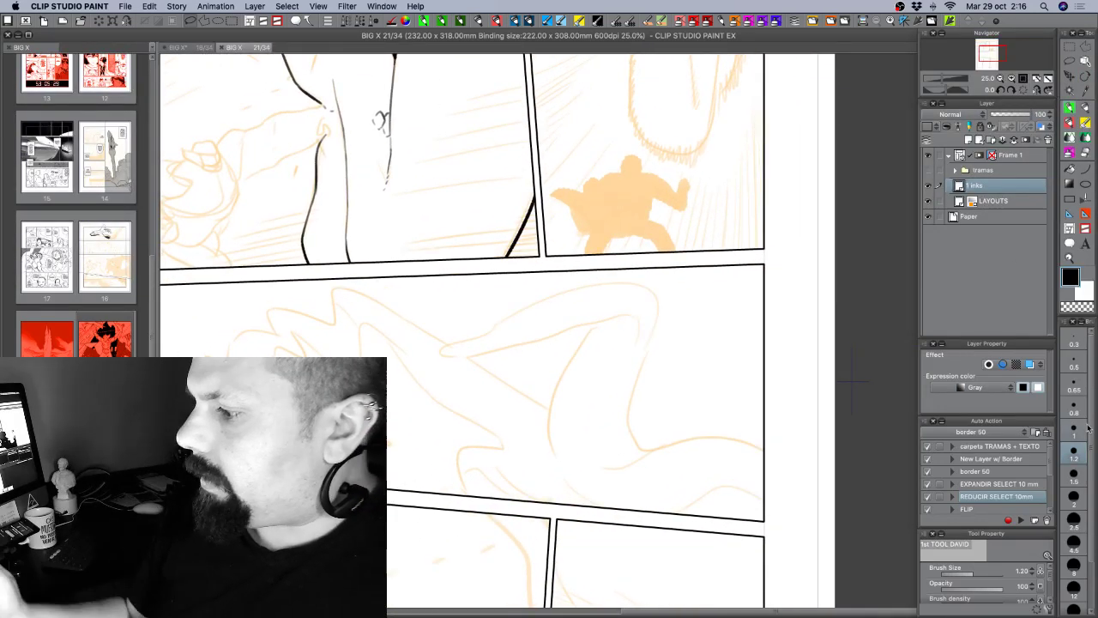
key(super+shift+n)
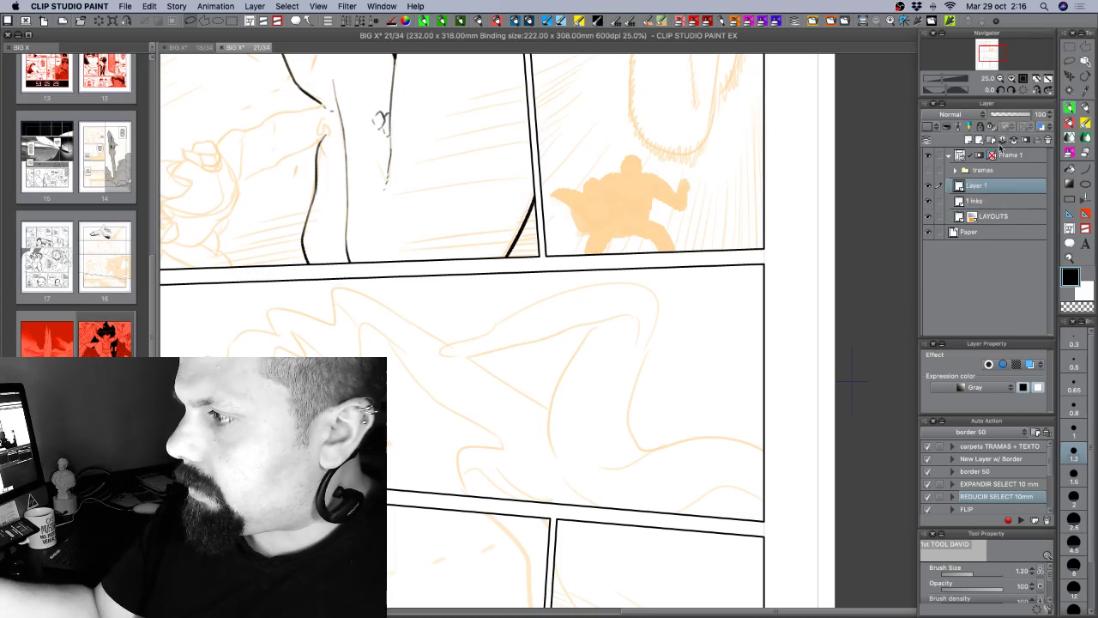
Sketch a rectangular demonstration frame in the wide second-row panel with the pen at size 1.
click(1076, 431)
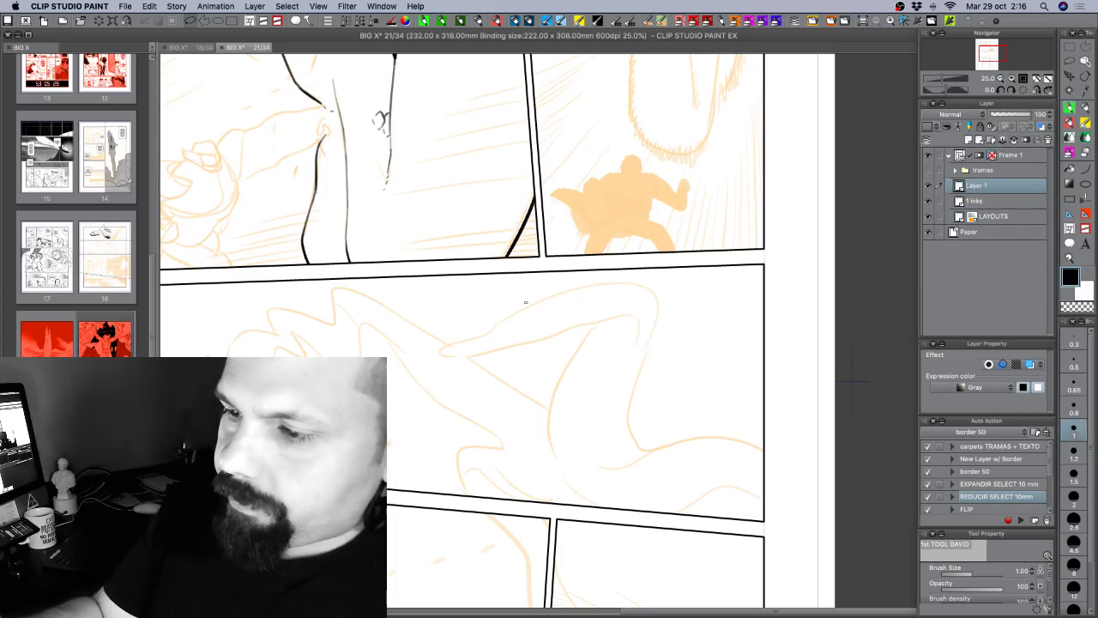
drag(526, 291, 530, 444)
mouse_move(620, 294)
mouse_down()
mouse_move(701, 296)
mouse_move(716, 456)
mouse_up()
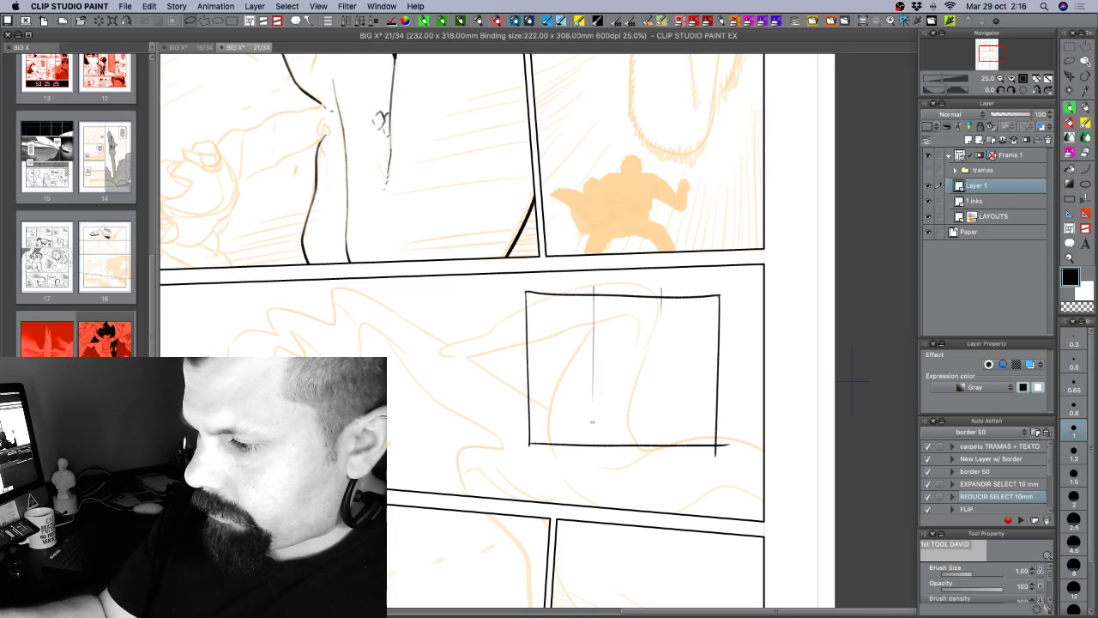
Divide the frame into thirds with thin vertical and horizontal lines, and circle the four intersections.
drag(658, 311, 658, 447)
drag(591, 398, 591, 458)
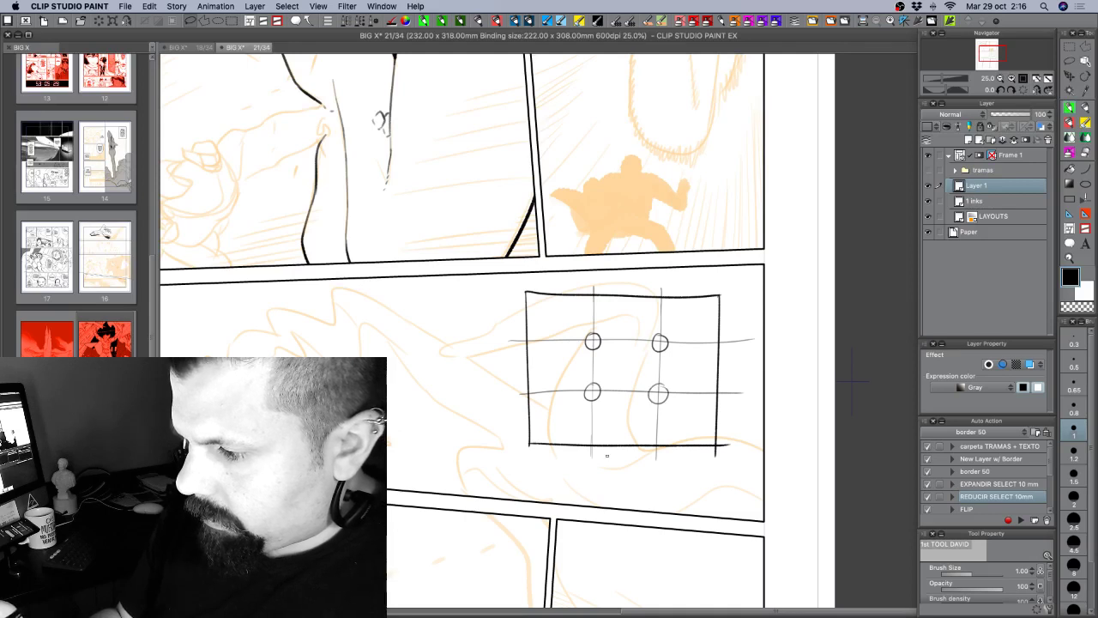
Try a thick black bar along the frame's right-hand vertical third with the pen at size 12, and undo it.
click(1074, 588)
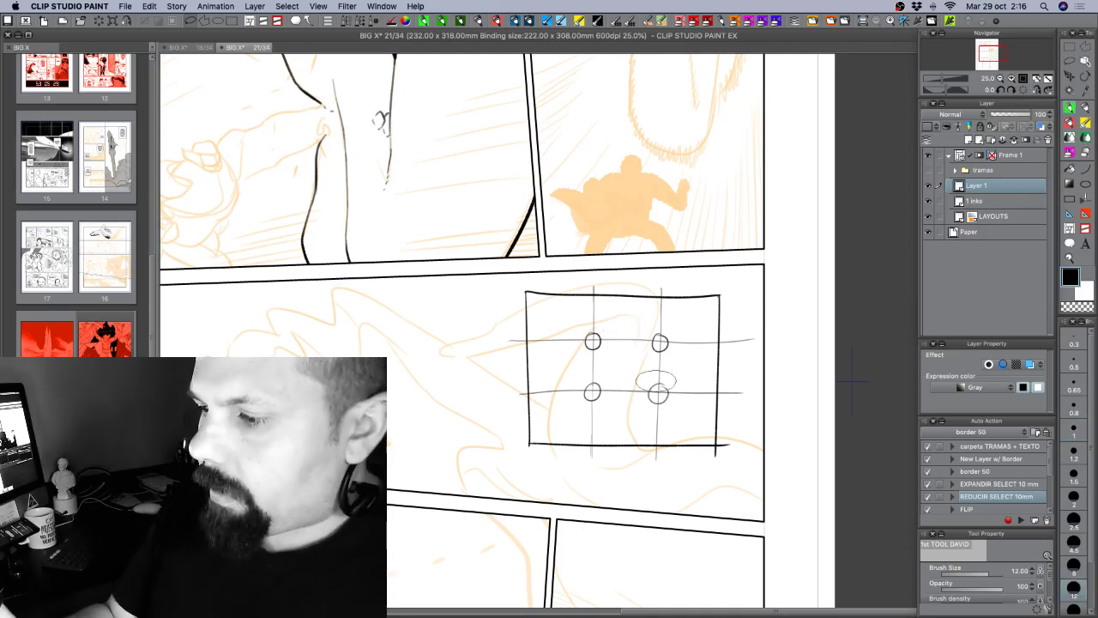
drag(658, 321, 657, 415)
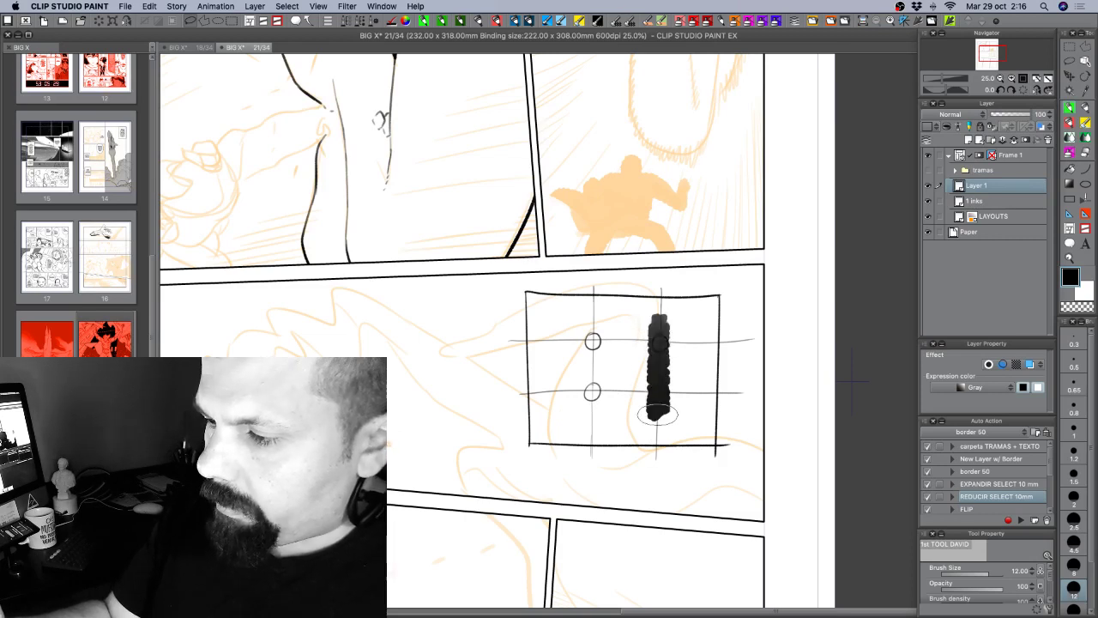
click(1074, 523)
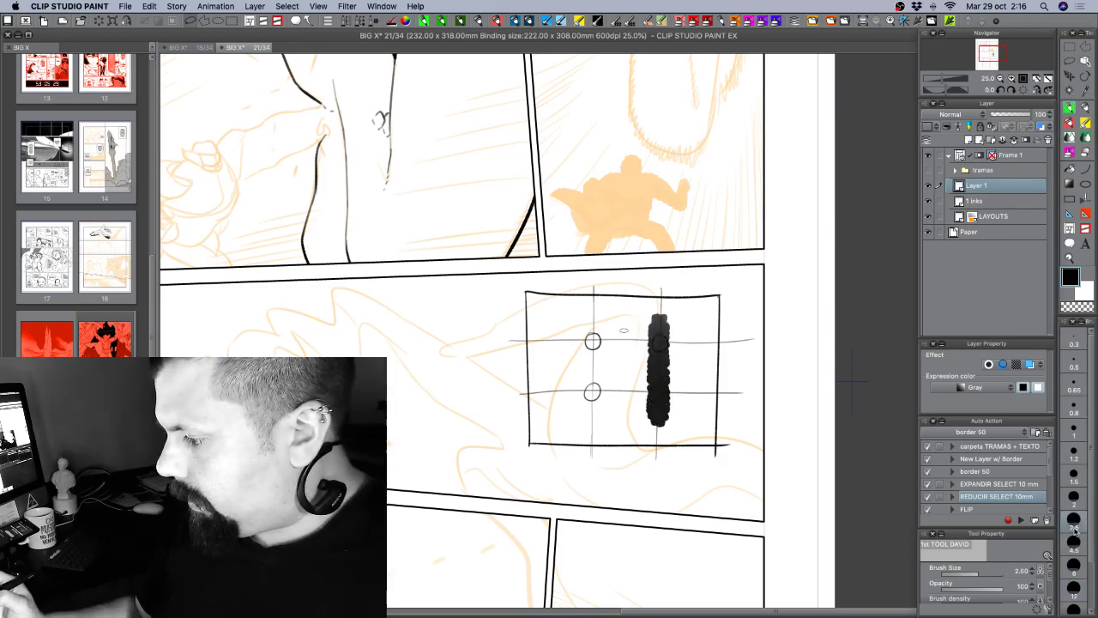
key(ctrl+z)
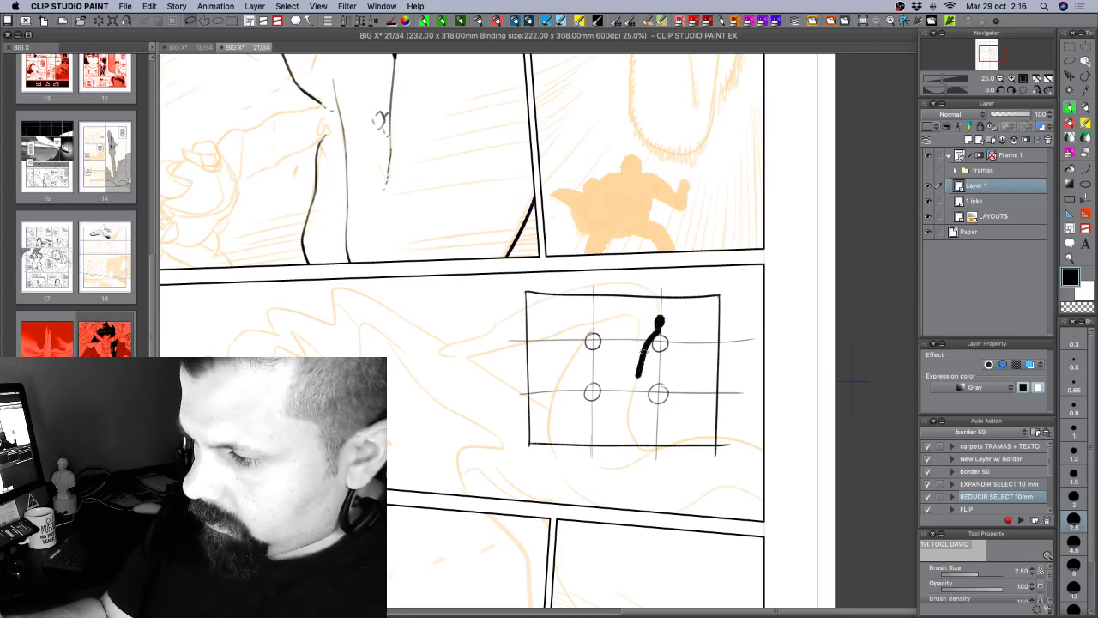
Draw a solid standing figure on the right-hand third at size 2.5, with a black foreground shape at the lower-left intersection.
mouse_move(653, 348)
mouse_down()
mouse_move(649, 423)
mouse_move(668, 428)
mouse_move(664, 396)
mouse_up()
mouse_move(662, 338)
mouse_down()
mouse_move(656, 352)
mouse_move(674, 374)
mouse_up()
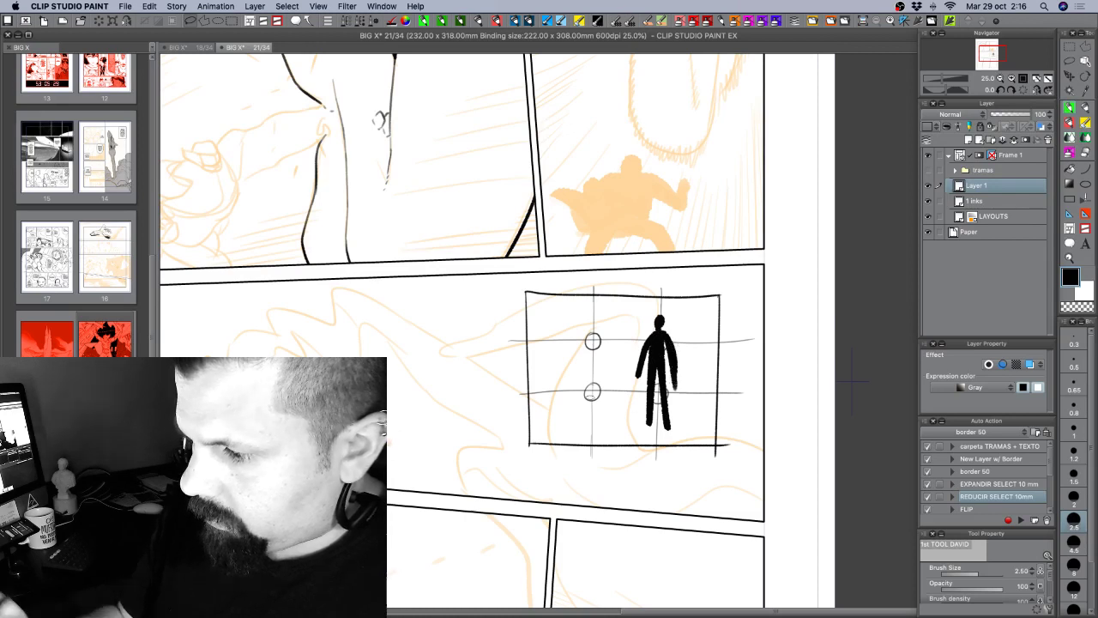
mouse_move(530, 385)
mouse_down()
mouse_move(606, 382)
mouse_move(547, 404)
mouse_move(593, 384)
mouse_move(549, 429)
mouse_move(546, 444)
mouse_move(567, 412)
mouse_move(573, 453)
mouse_up()
key(super+z)
drag(592, 396, 590, 414)
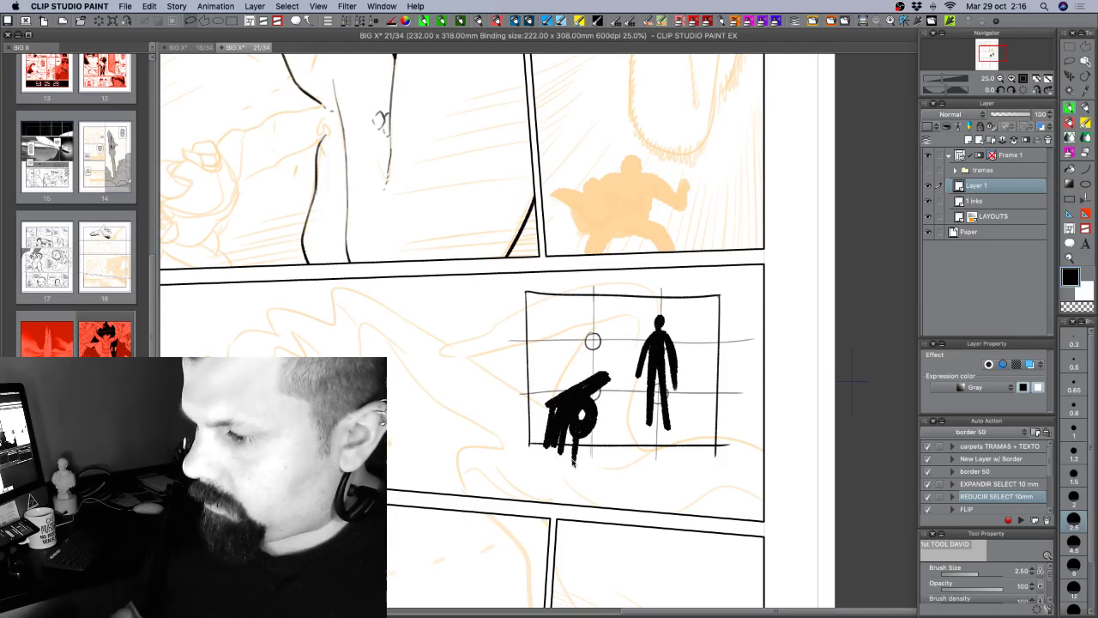
Undo the foreground shape, try a line across the lower third, and undo it together with the standing figure.
key(super+z)
key(super+z)
key(super+z)
key(super+z)
key(super+z)
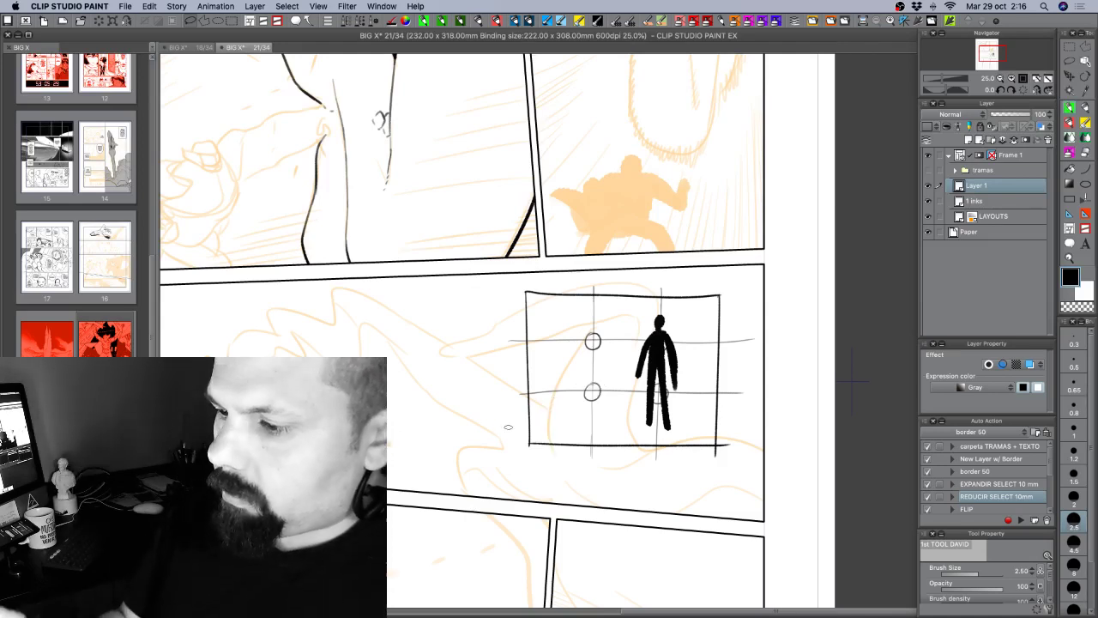
drag(496, 392, 758, 391)
key(super+z)
key(super+z)
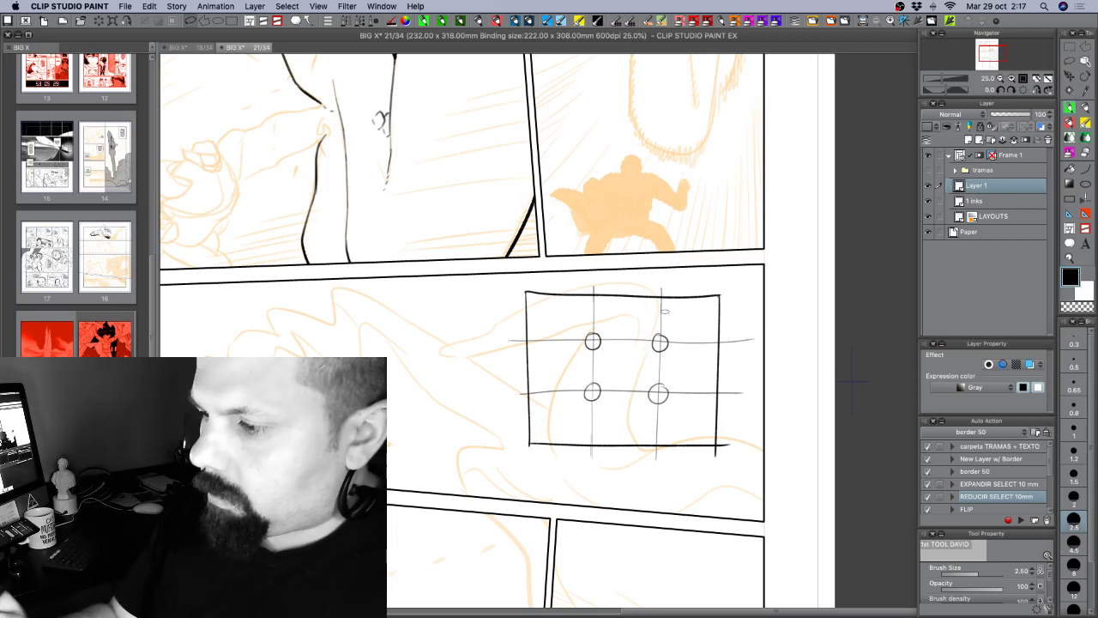
Draw a face profile along the right-hand third and a front-facing head with centre lines and shoulders on the left-hand third.
mouse_move(674, 300)
mouse_down()
mouse_move(648, 337)
mouse_move(650, 370)
mouse_move(634, 398)
mouse_move(649, 391)
mouse_move(665, 453)
mouse_up()
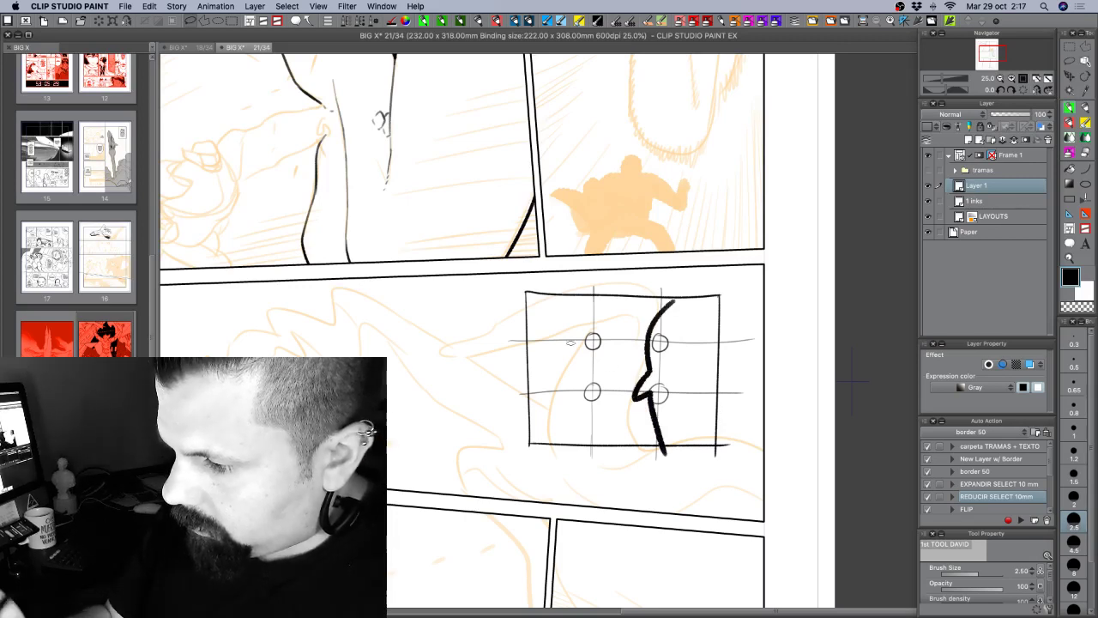
mouse_move(564, 354)
mouse_down()
mouse_move(593, 375)
mouse_move(568, 392)
mouse_move(617, 369)
mouse_move(567, 360)
mouse_move(624, 361)
mouse_up()
key(super+z)
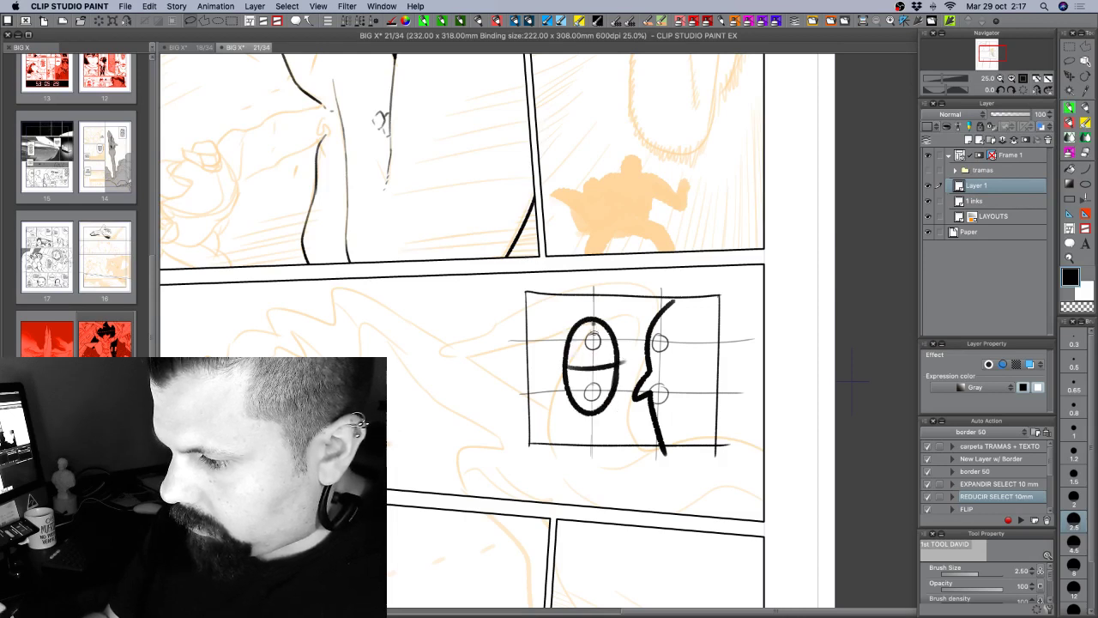
mouse_move(592, 319)
mouse_down()
mouse_move(592, 414)
mouse_move(532, 471)
mouse_up()
drag(601, 408, 645, 464)
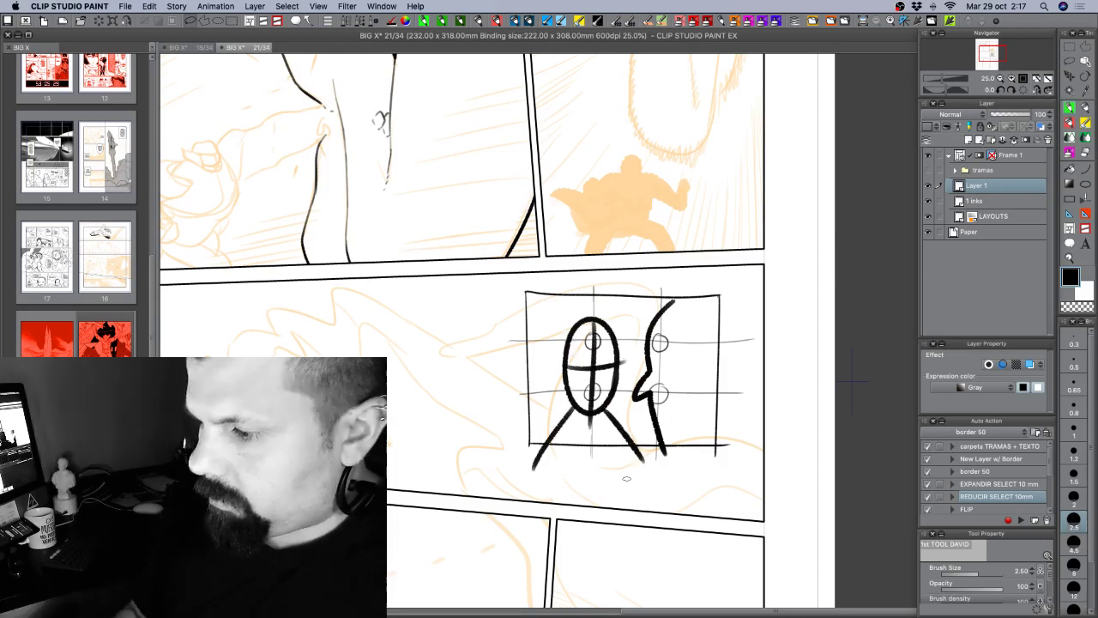
drag(669, 356, 668, 374)
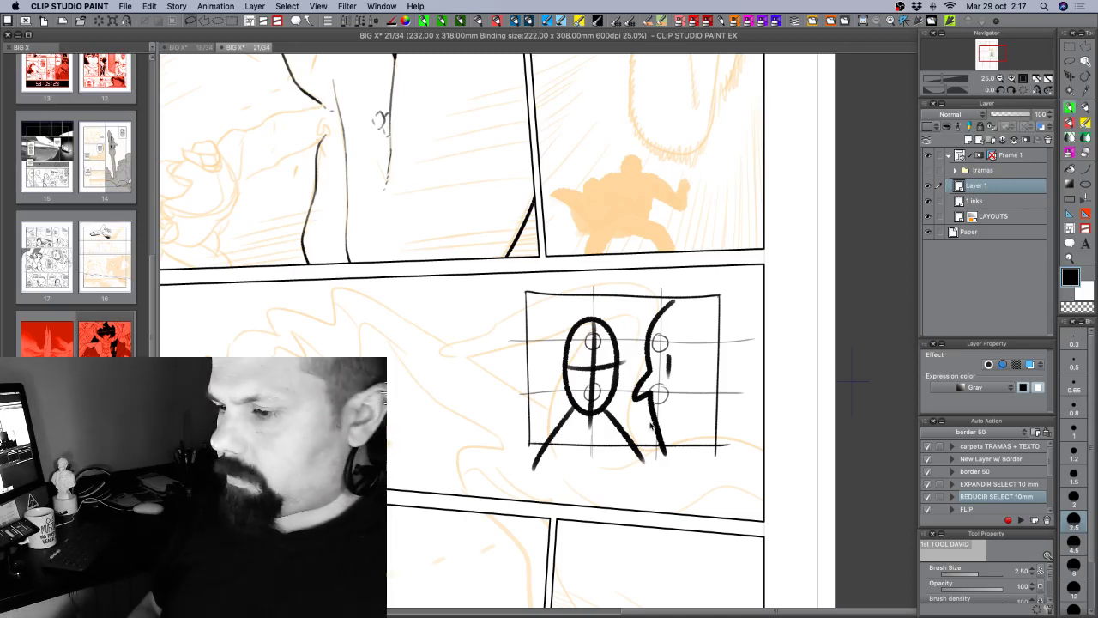
Undo the profile, the front-facing head and the intersection circles, keeping the frame and its thirds lines.
key(super+z)
key(super+z)
key(super+z)
key(super+z)
key(super+z)
key(super+z)
key(super+z)
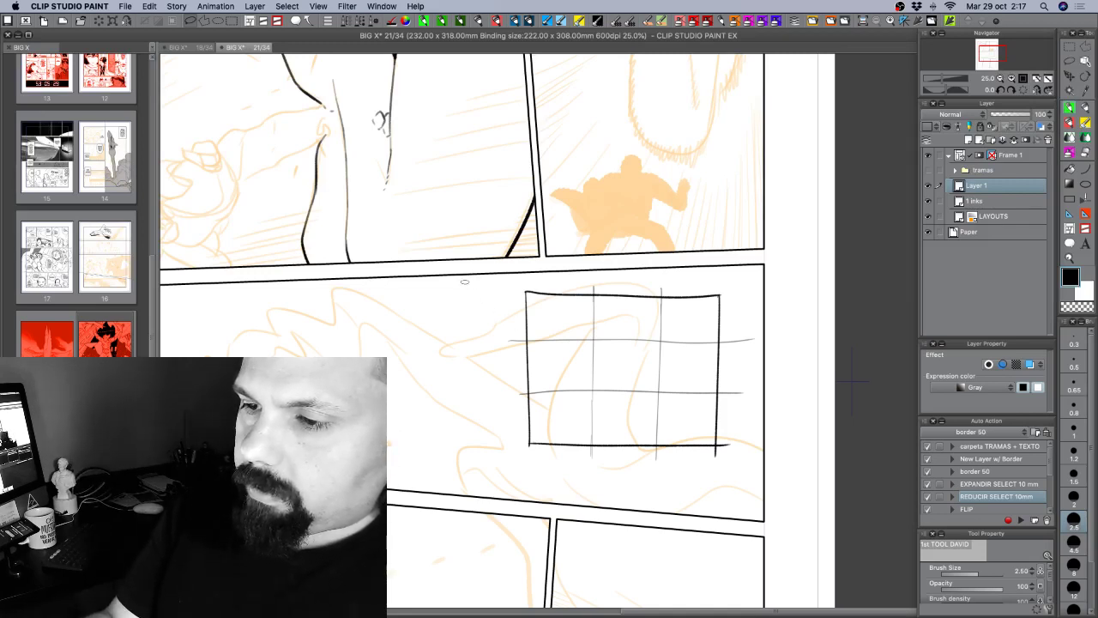
Try a long diagonal arrow across the frame towards the panel's lower-right corner, and undo it.
drag(467, 283, 762, 505)
mouse_move(740, 466)
mouse_down()
mouse_move(761, 505)
mouse_move(661, 510)
mouse_up()
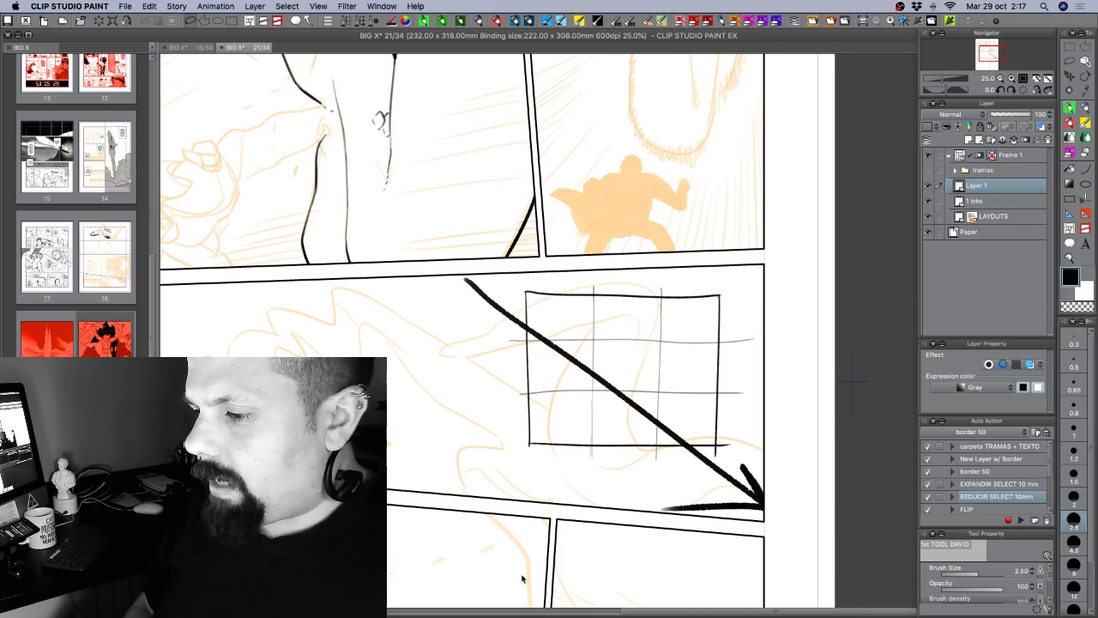
key(ctrl+z)
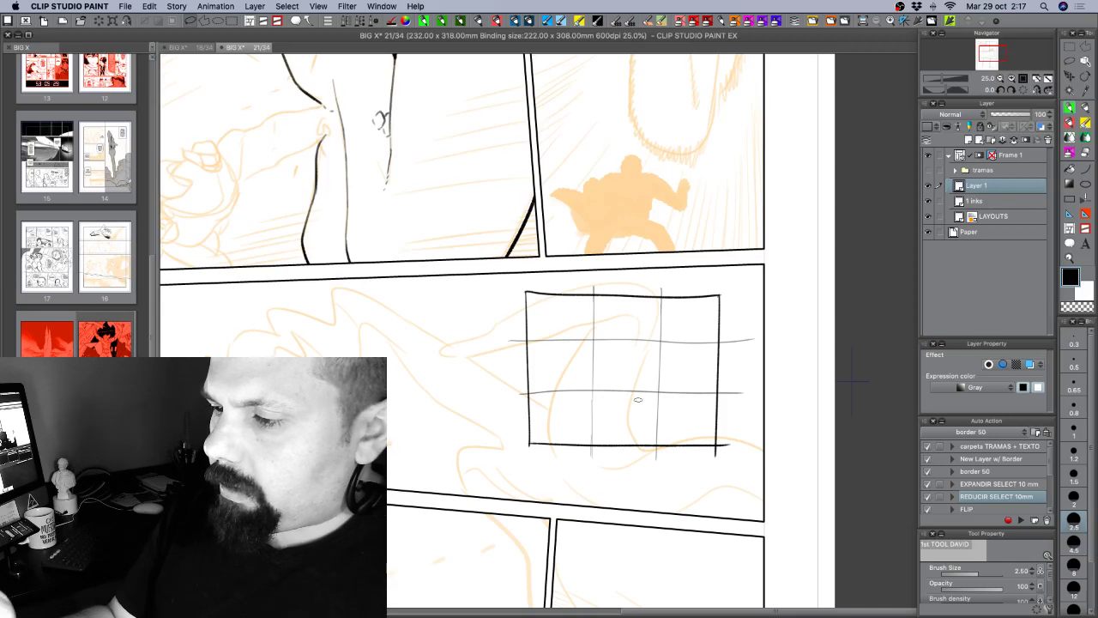
Block in a black rectangle on the left-hand third at size 2.5 and a larger one on the right-hand third at size 8; undo both.
mouse_move(570, 333)
mouse_down()
mouse_move(572, 391)
mouse_move(585, 326)
mouse_move(601, 395)
mouse_move(610, 320)
mouse_move(592, 342)
mouse_up()
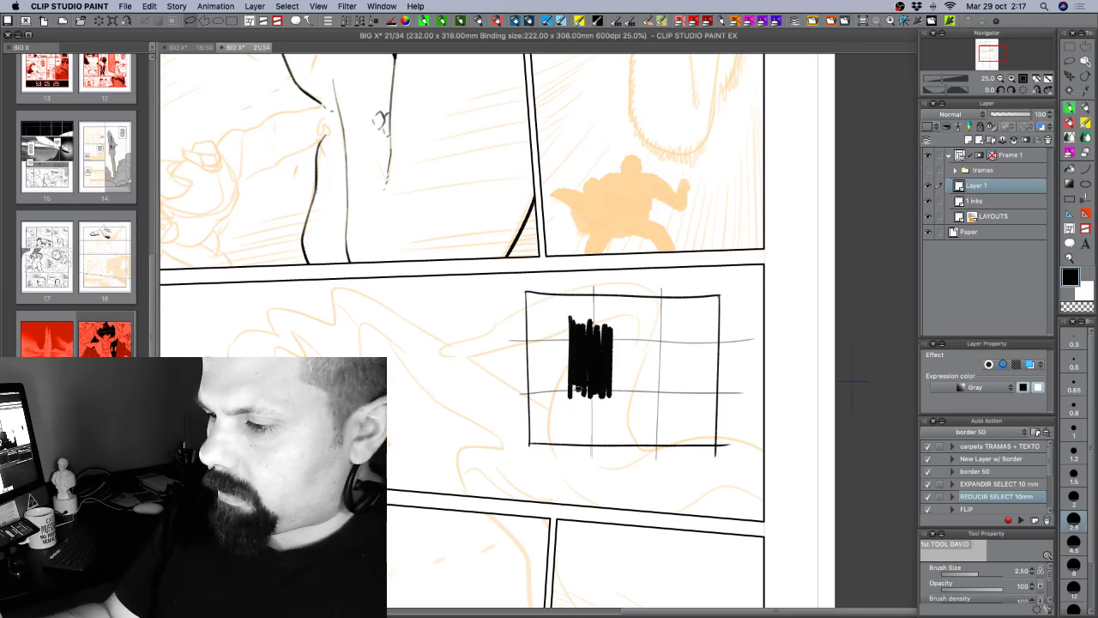
drag(576, 392, 590, 396)
drag(569, 322, 609, 324)
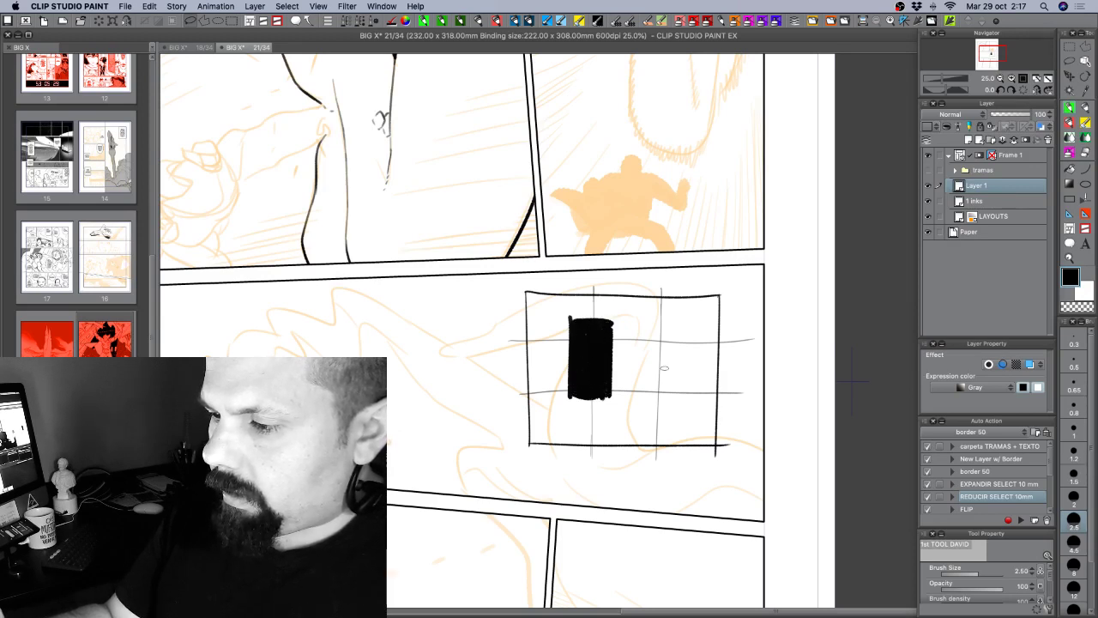
mouse_move(667, 367)
mouse_down()
mouse_move(679, 373)
mouse_move(672, 366)
mouse_up()
key(super+z)
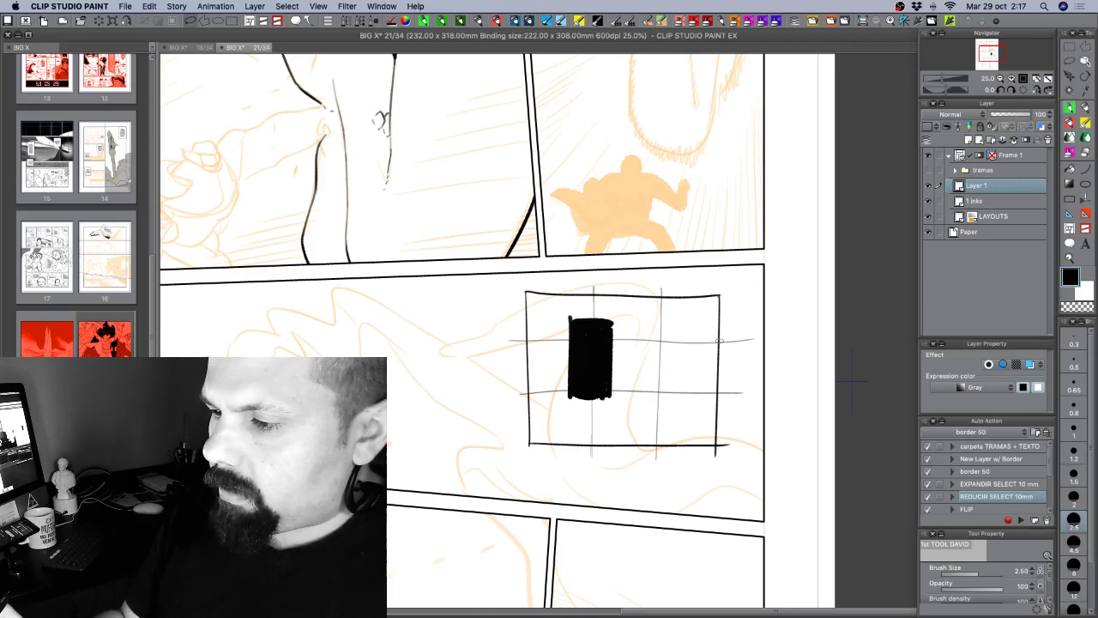
click(1073, 566)
mouse_move(646, 321)
mouse_down()
mouse_move(654, 439)
mouse_move(682, 429)
mouse_move(708, 446)
mouse_move(645, 451)
mouse_up()
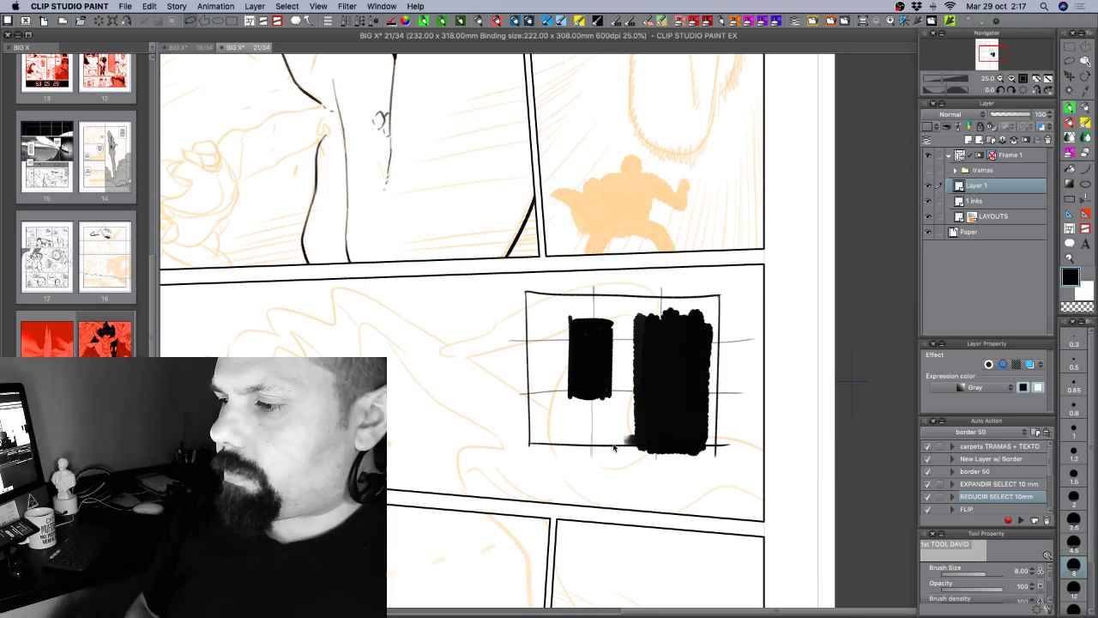
key(super+z)
key(super+z)
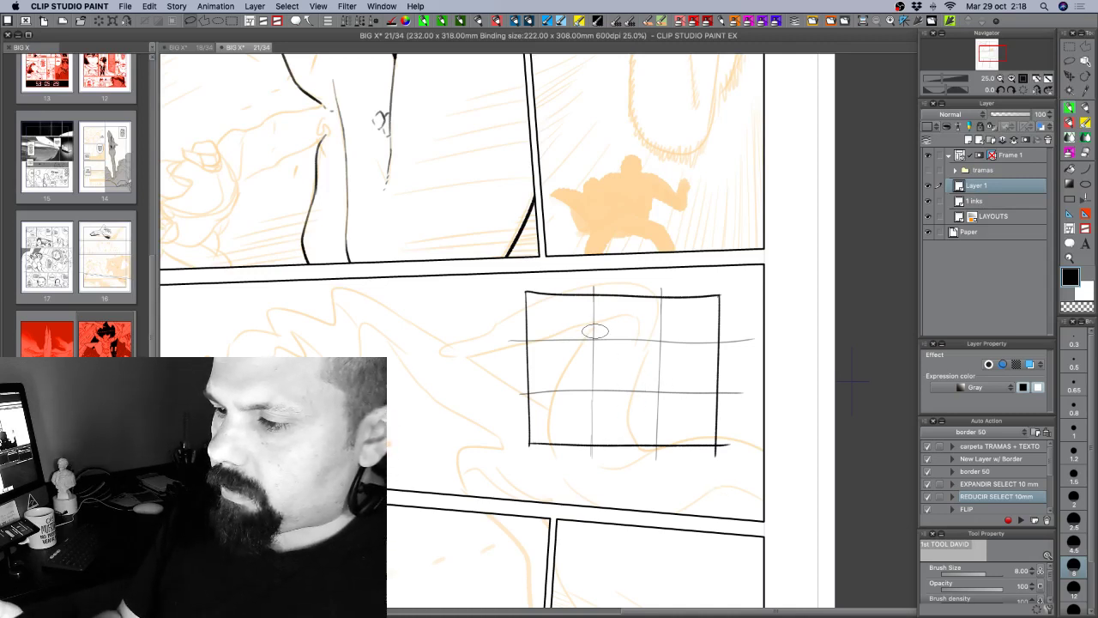
Try a small black diamond at the upper-left intersection and a large black triangle around the lower-right one, and undo both.
drag(594, 331, 592, 349)
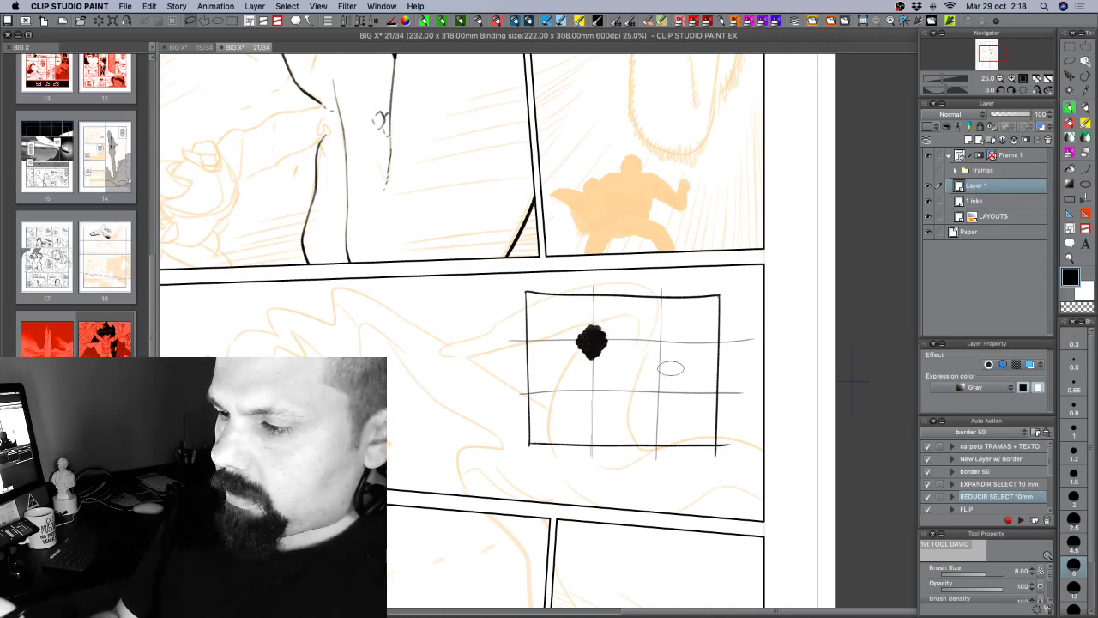
mouse_move(671, 368)
mouse_down()
mouse_move(623, 424)
mouse_move(694, 428)
mouse_move(672, 373)
mouse_move(687, 407)
mouse_move(647, 407)
mouse_move(687, 412)
mouse_up()
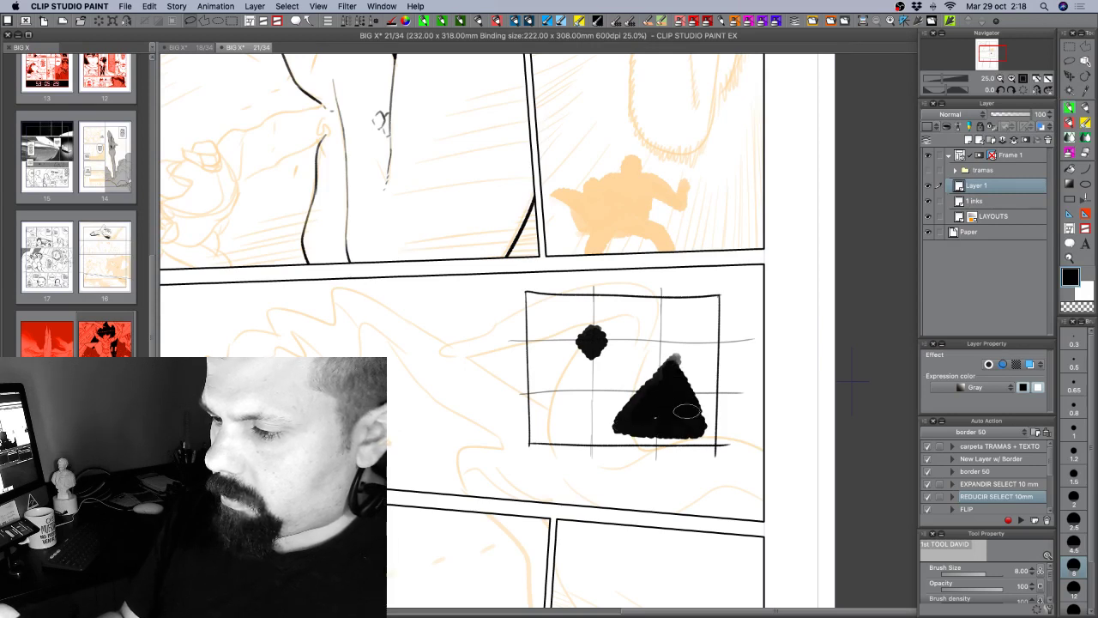
key(super+z)
key(super+z)
key(super+z)
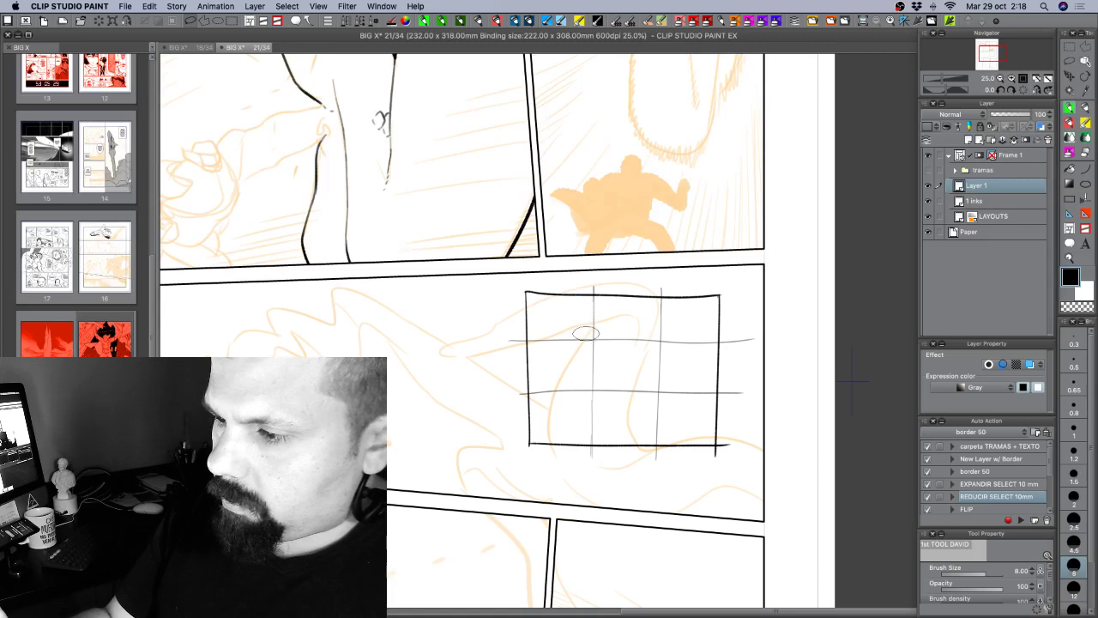
Try black dots at the upper-left and lower-right intersections and a grey square over the upper-left one, undoing all of them.
click(591, 337)
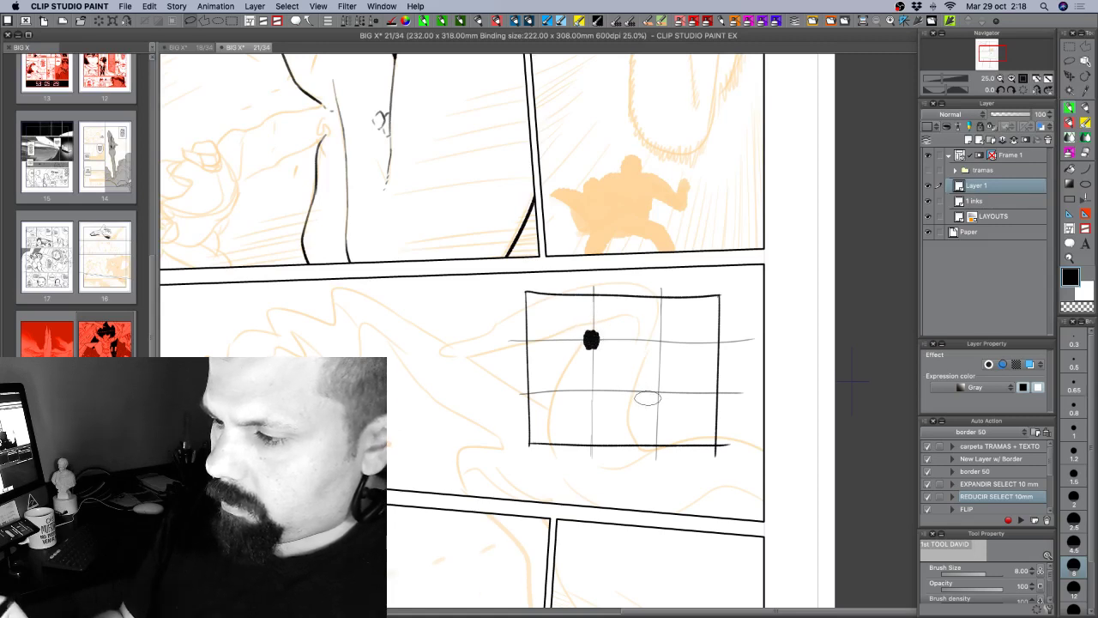
key(super+z)
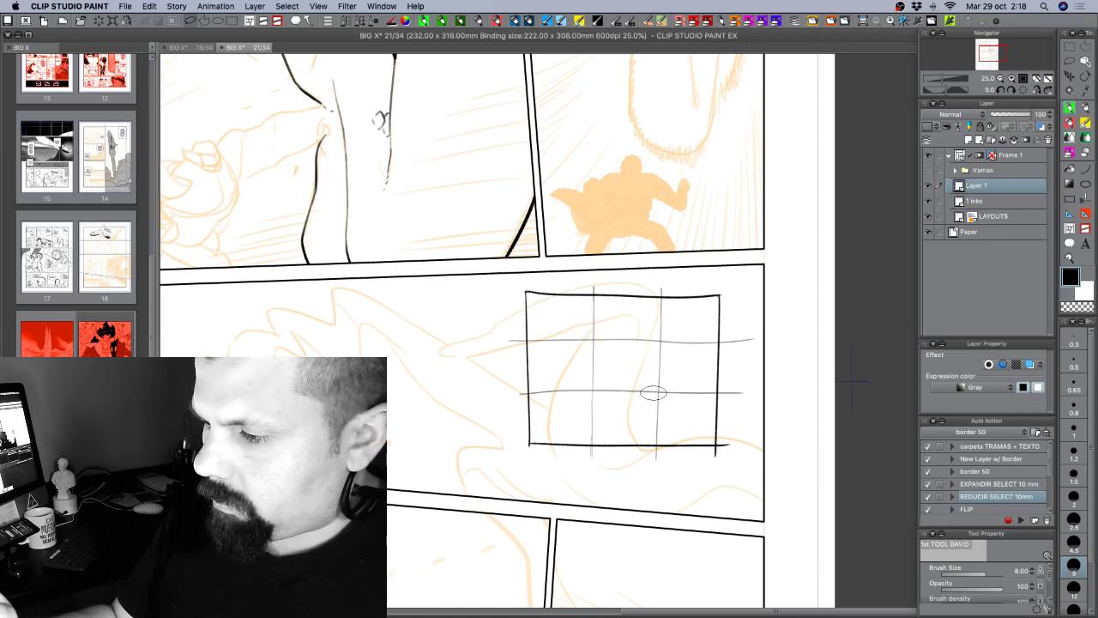
drag(656, 394, 656, 396)
click(572, 325)
mouse_move(573, 345)
mouse_down()
mouse_move(613, 327)
mouse_move(564, 350)
mouse_up()
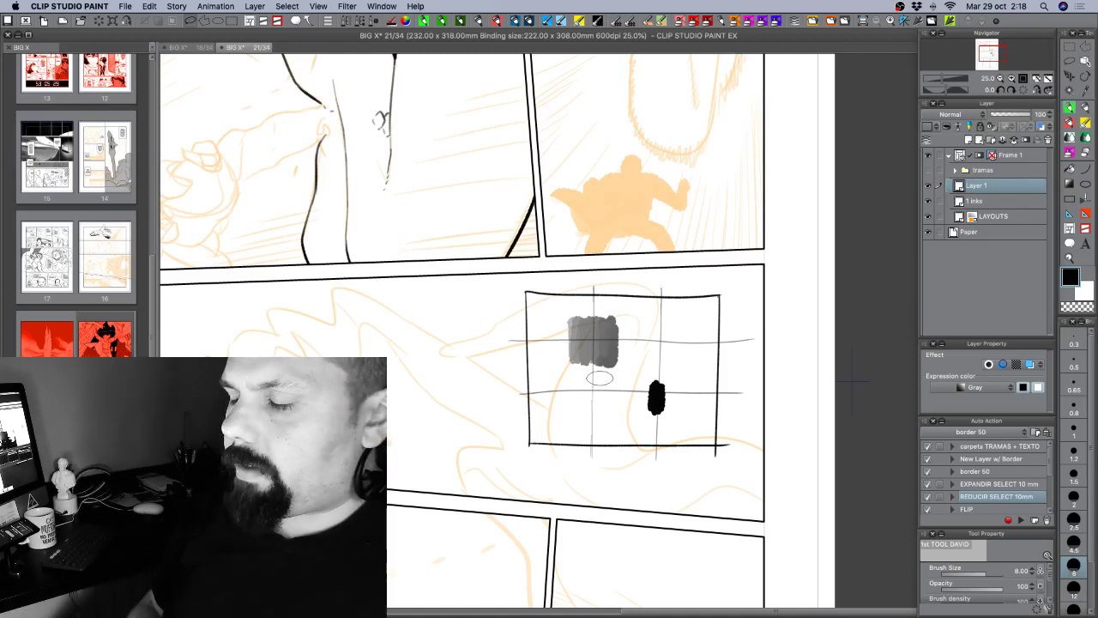
key(ctrl+z)
key(ctrl+z)
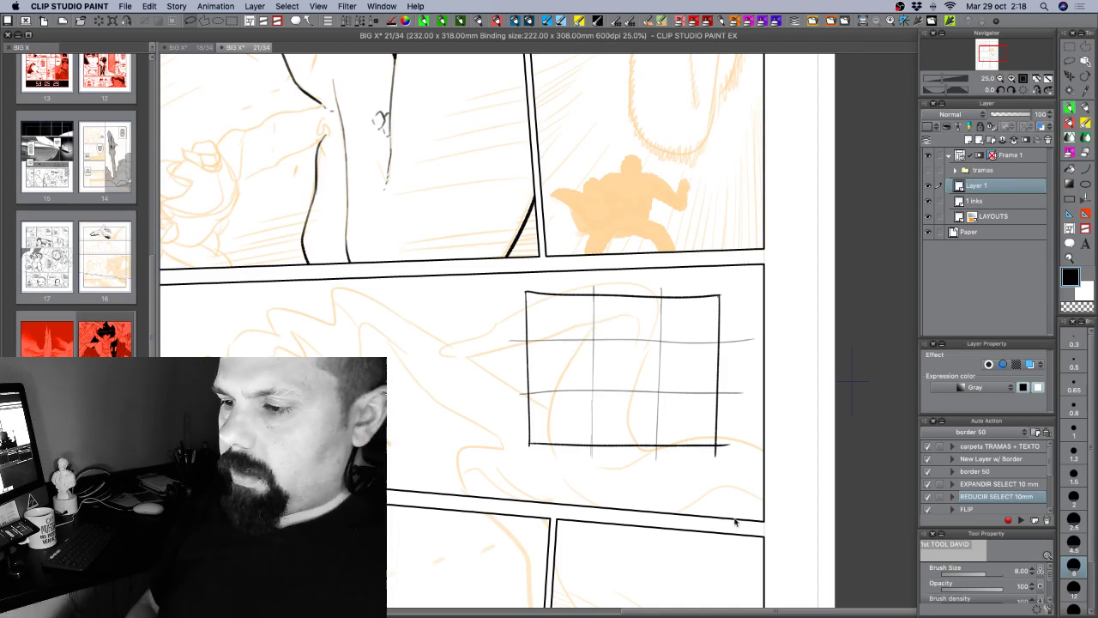
Undo the thirds grid lines so that only the rectangular frame remains.
key(ctrl+z)
key(ctrl+z)
key(ctrl+z)
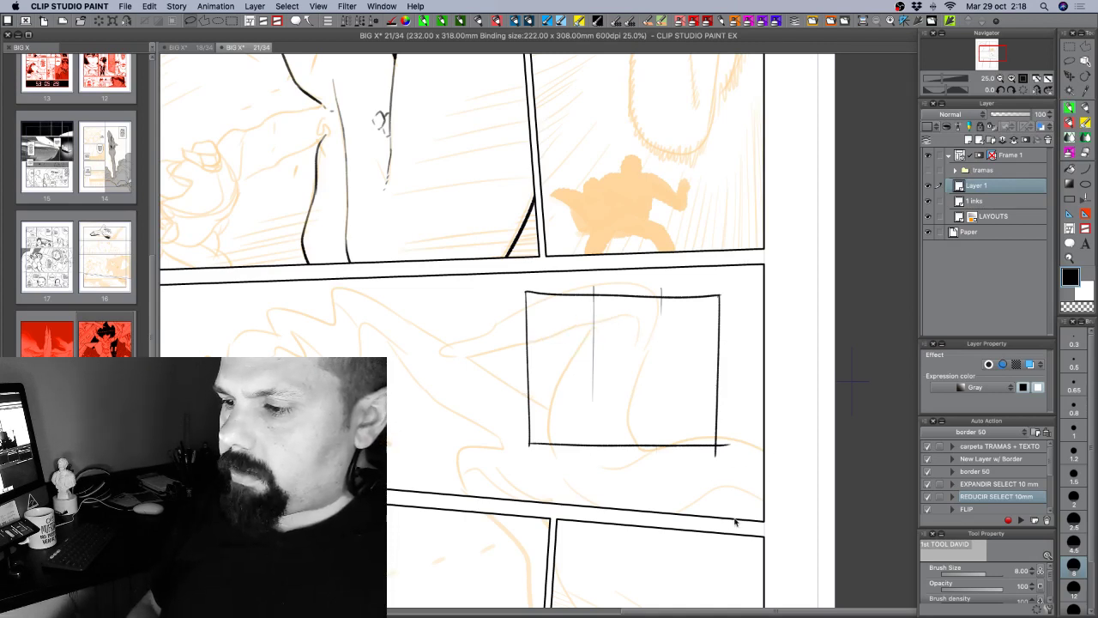
key(ctrl+z)
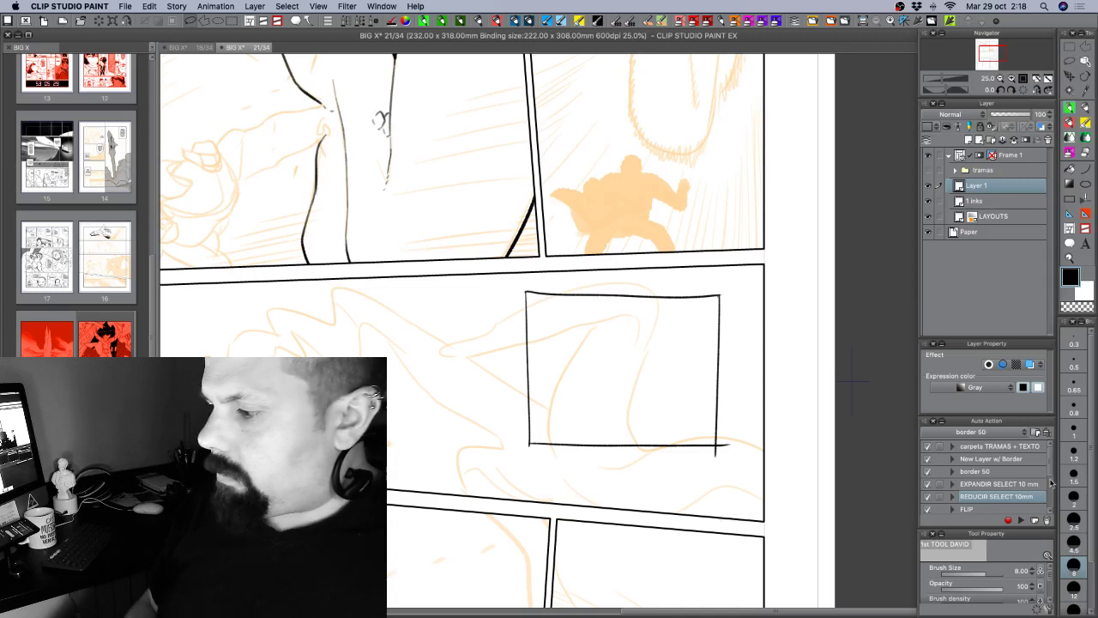
Try a triangular composition inside the rectangular frame with two diagonals at brush size 2, and undo both.
click(1074, 496)
mouse_move(624, 297)
mouse_down()
mouse_move(532, 437)
mouse_move(678, 383)
mouse_move(716, 449)
mouse_up()
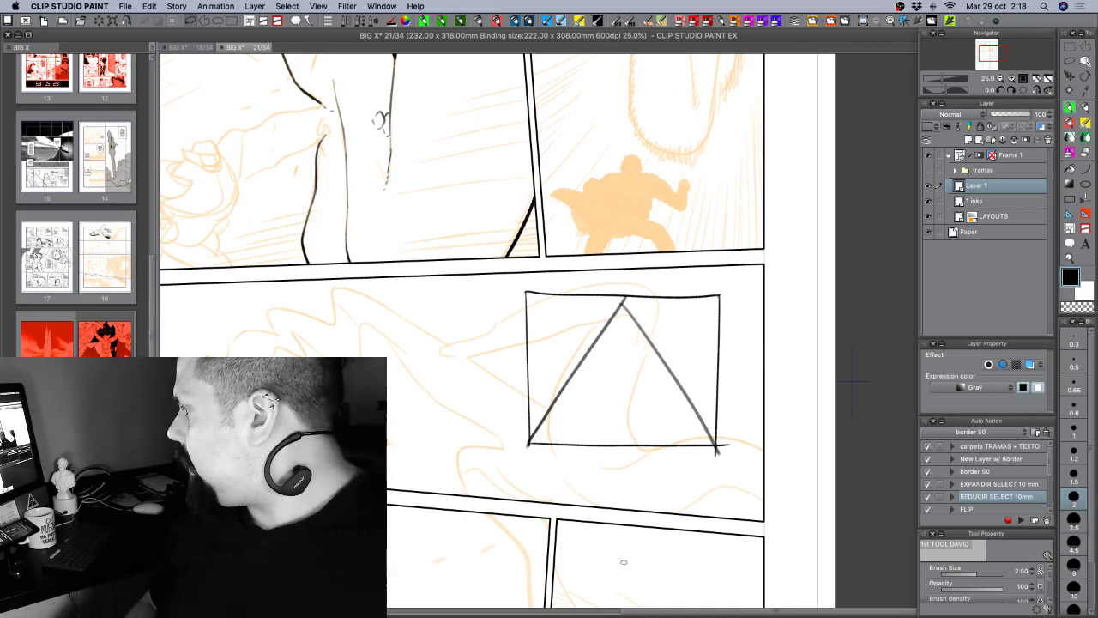
key(super+z)
key(super+z)
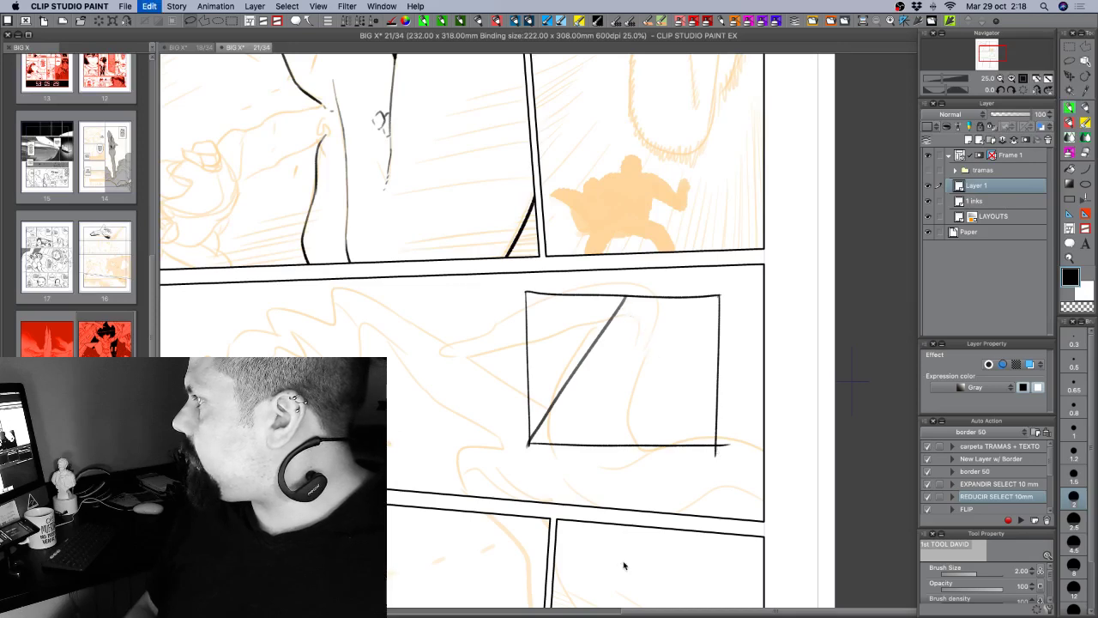
key(super+z)
Undo the rectangular demonstration frame and the extra layer it was drawn on, returning to the 1 inks layer.
key(super+z)
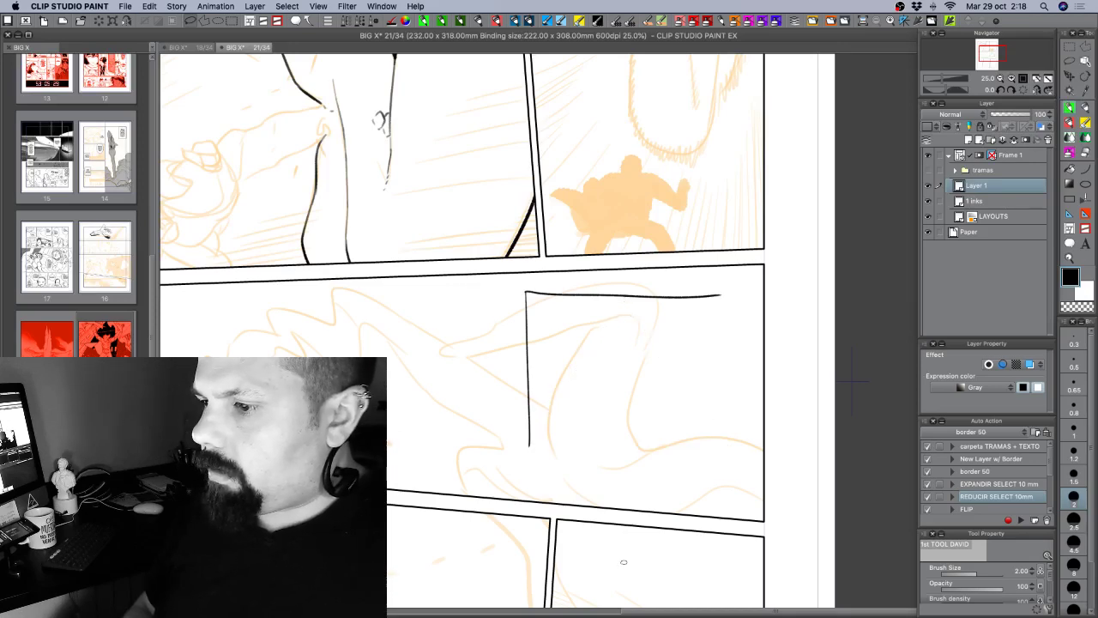
key(super+z)
key(super+z)
key(super+z)
Ink small rounded contour details inside the bumpy cluster in the page's first panel with brush size 1.2.
mouse_move(503, 311)
mouse_down()
mouse_move(588, 391)
mouse_move(588, 467)
mouse_up()
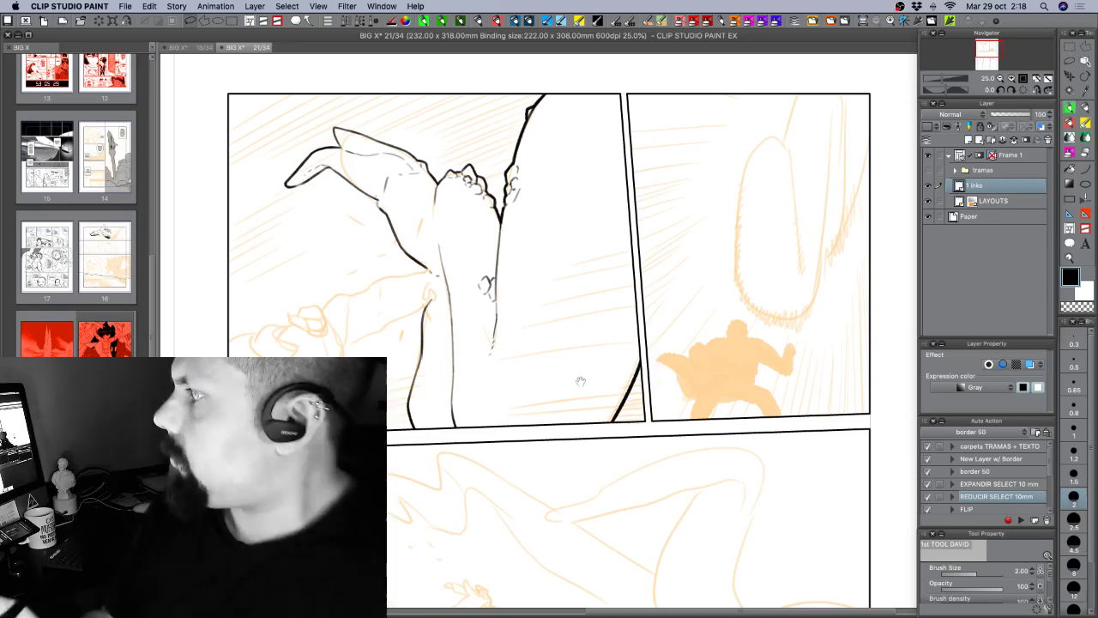
drag(581, 381, 606, 382)
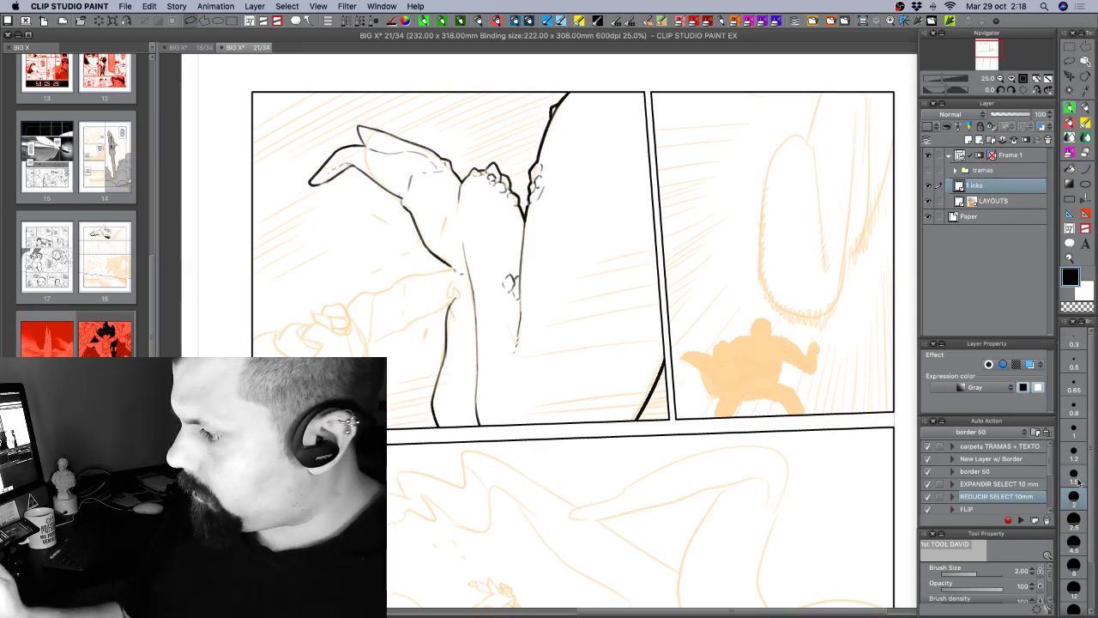
click(1074, 451)
drag(601, 336, 633, 398)
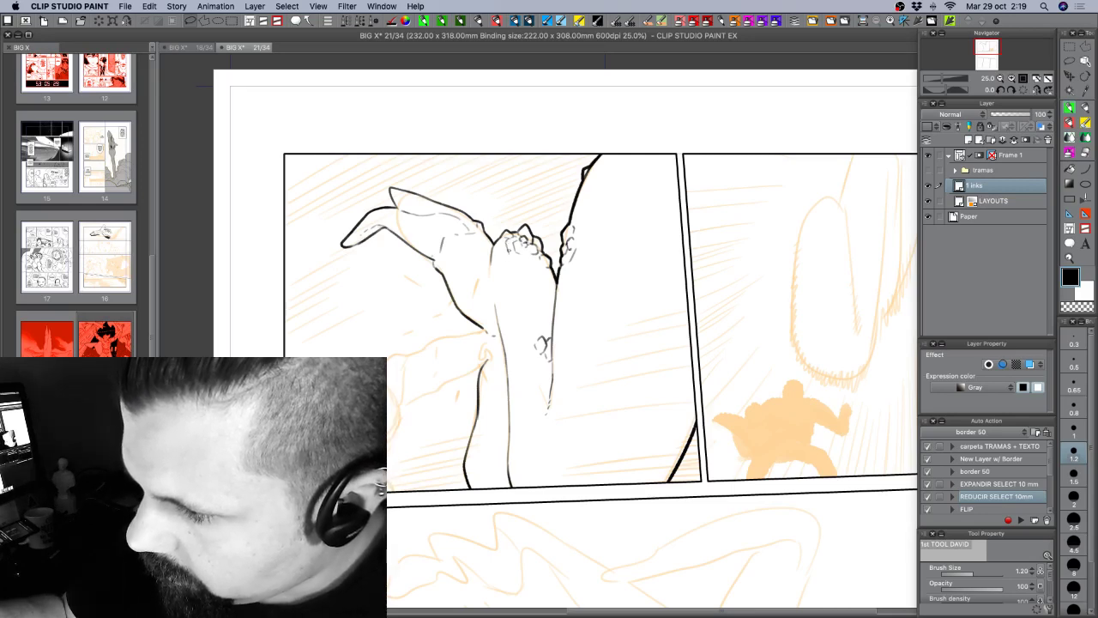
drag(511, 258, 525, 264)
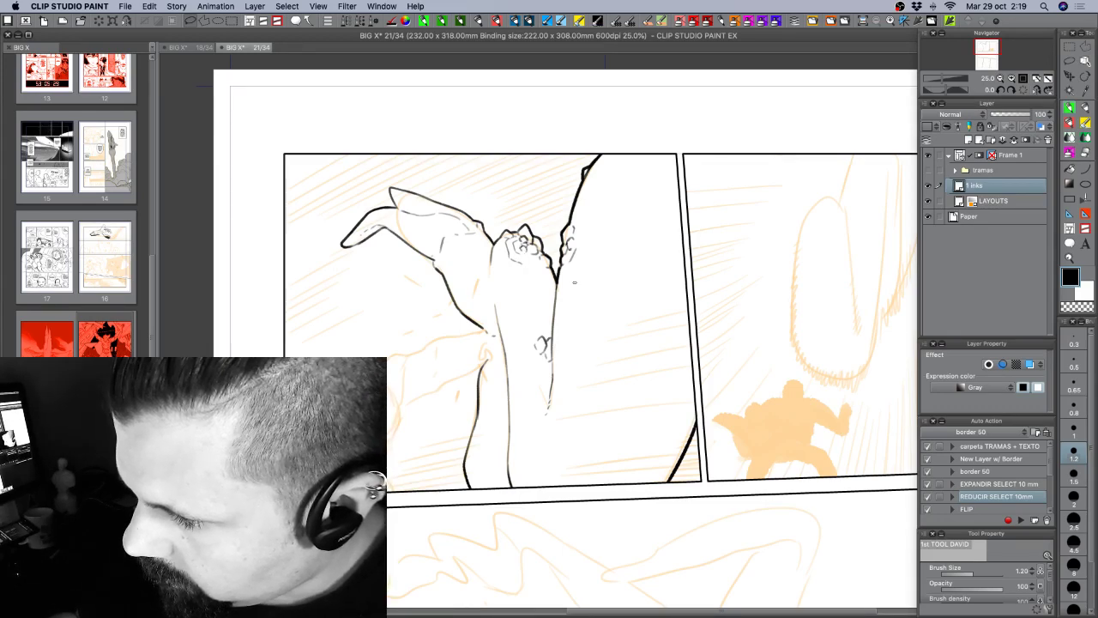
drag(740, 324, 549, 188)
drag(650, 375, 665, 312)
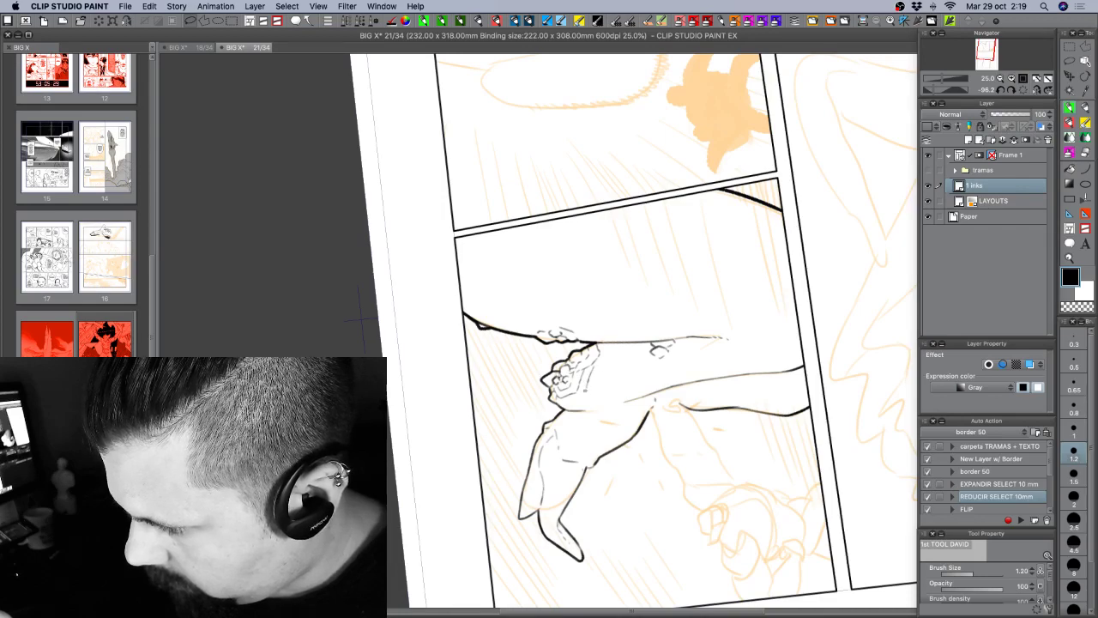
Extend the broken texture lines from the bumpy cluster down along the inked edge to the lower knot in the first panel.
key(shift+space)
drag(585, 391, 660, 397)
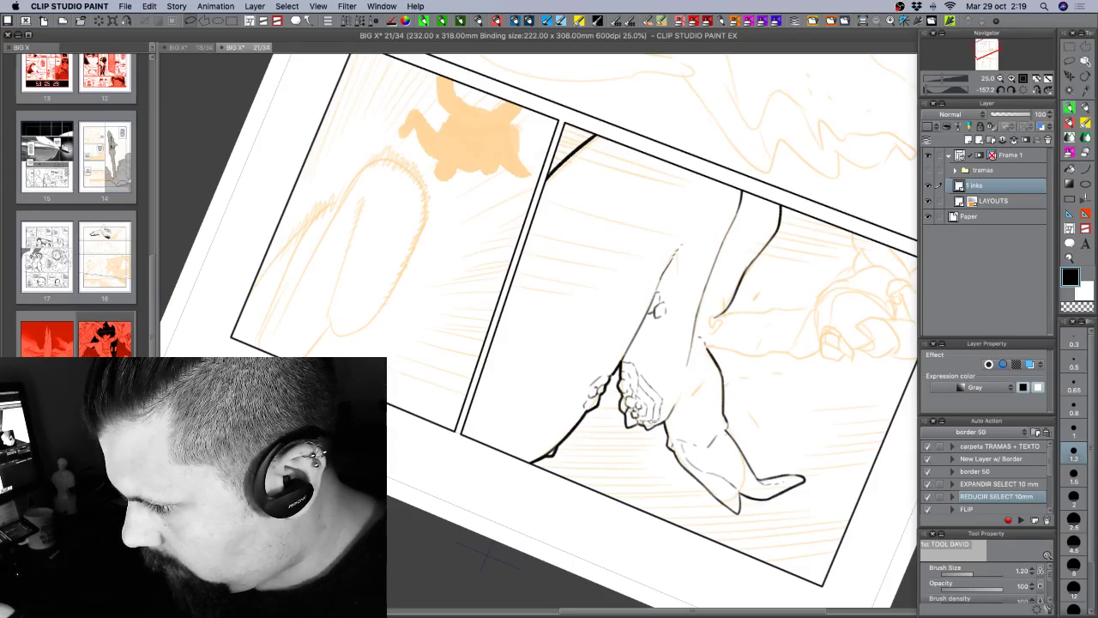
key(shift+space)
drag(675, 383, 639, 403)
key(c)
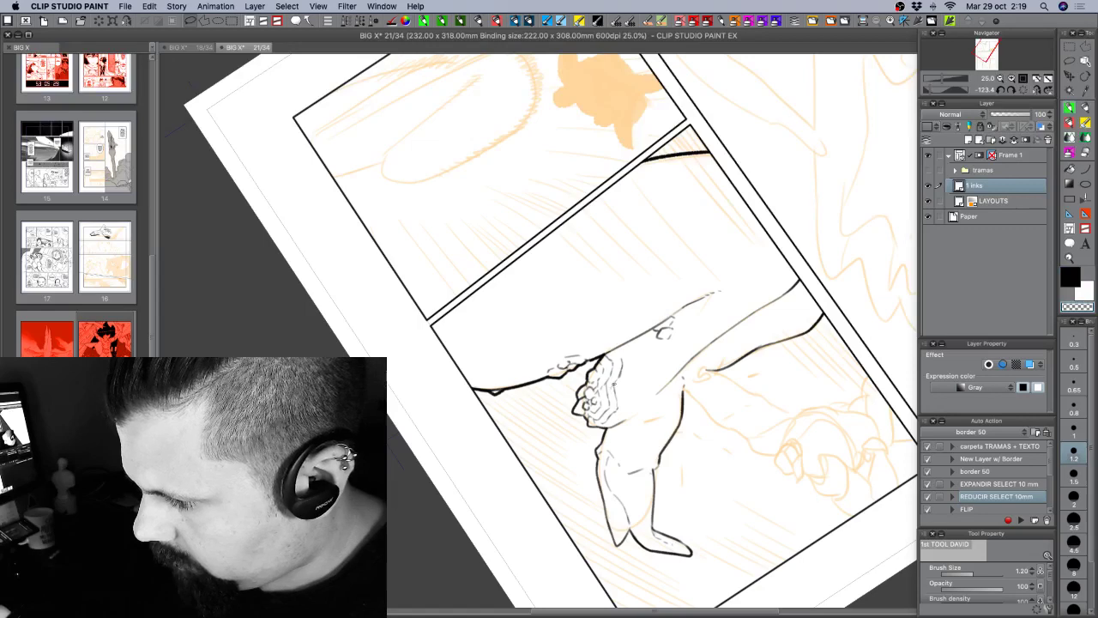
key(c)
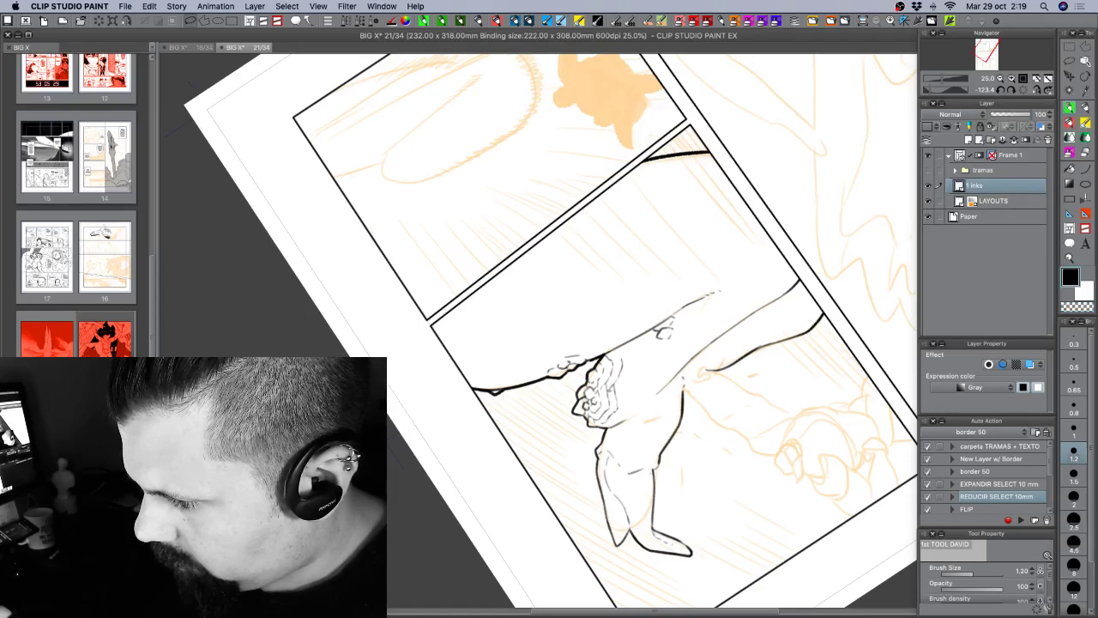
mouse_move(632, 359)
mouse_down()
mouse_move(596, 341)
mouse_move(608, 314)
mouse_up()
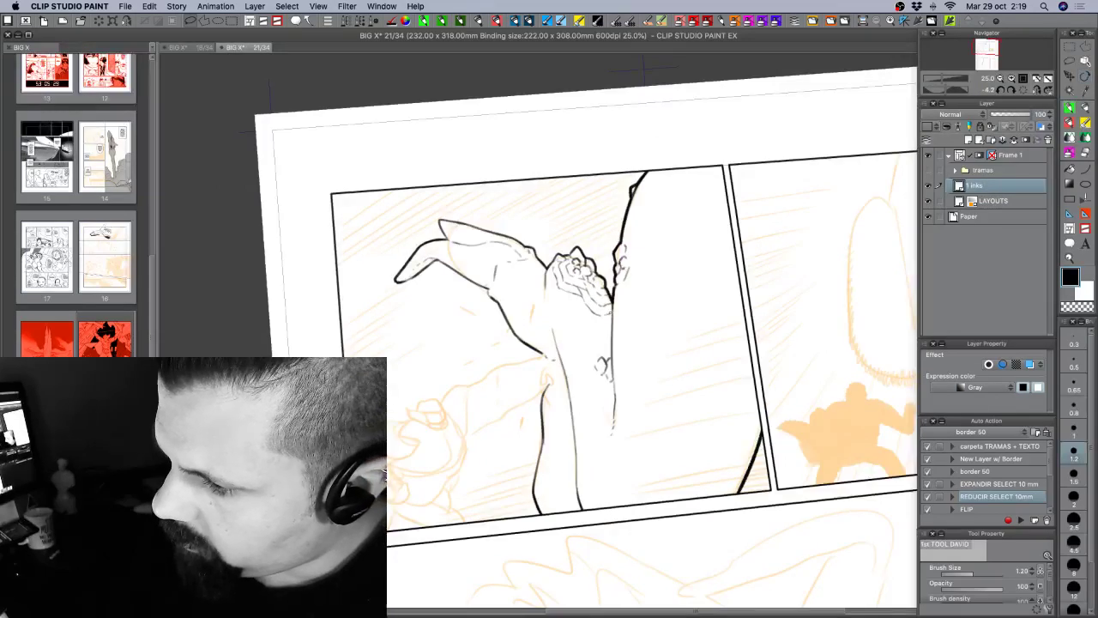
drag(686, 361, 664, 421)
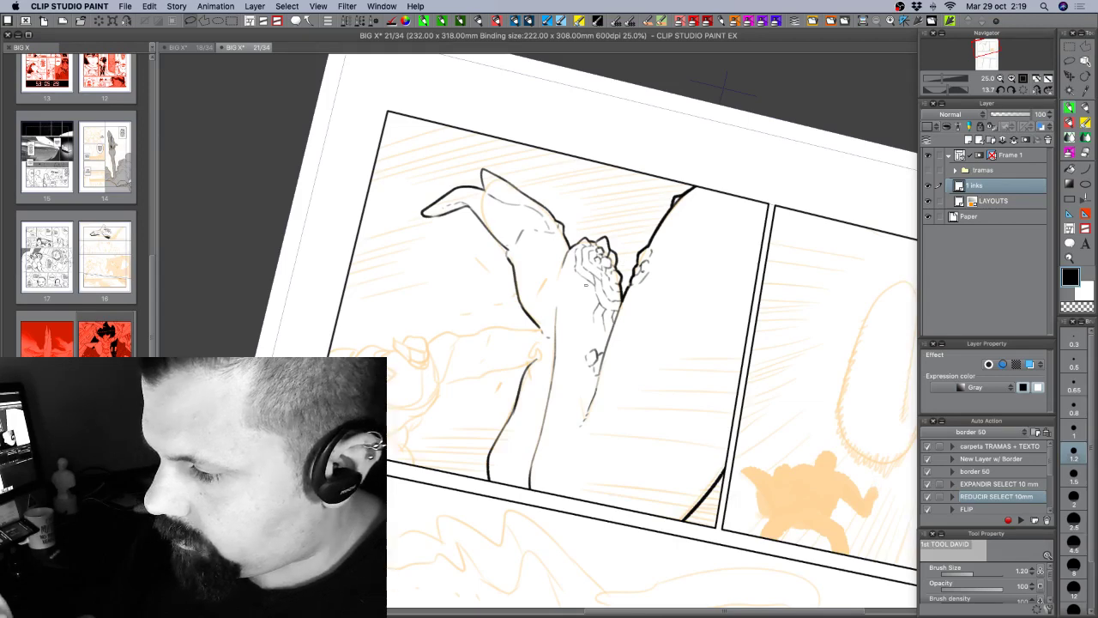
Ink short fold lines across the joint below the two pointed tips in the first panel, following the orange layout.
key(shift+space)
drag(712, 336, 661, 210)
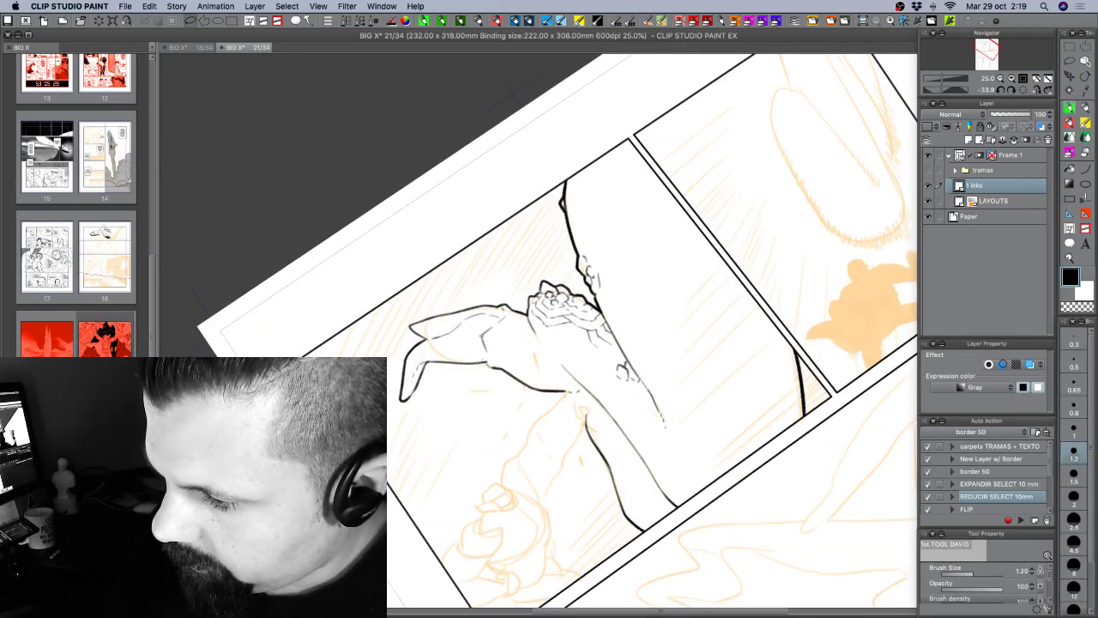
key(c)
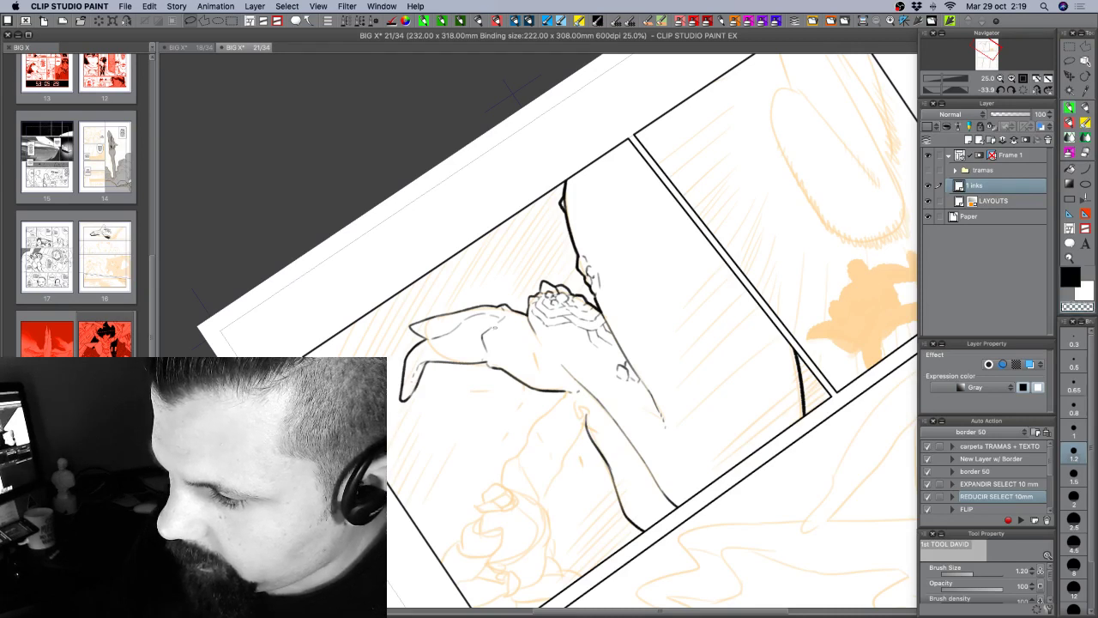
key(c)
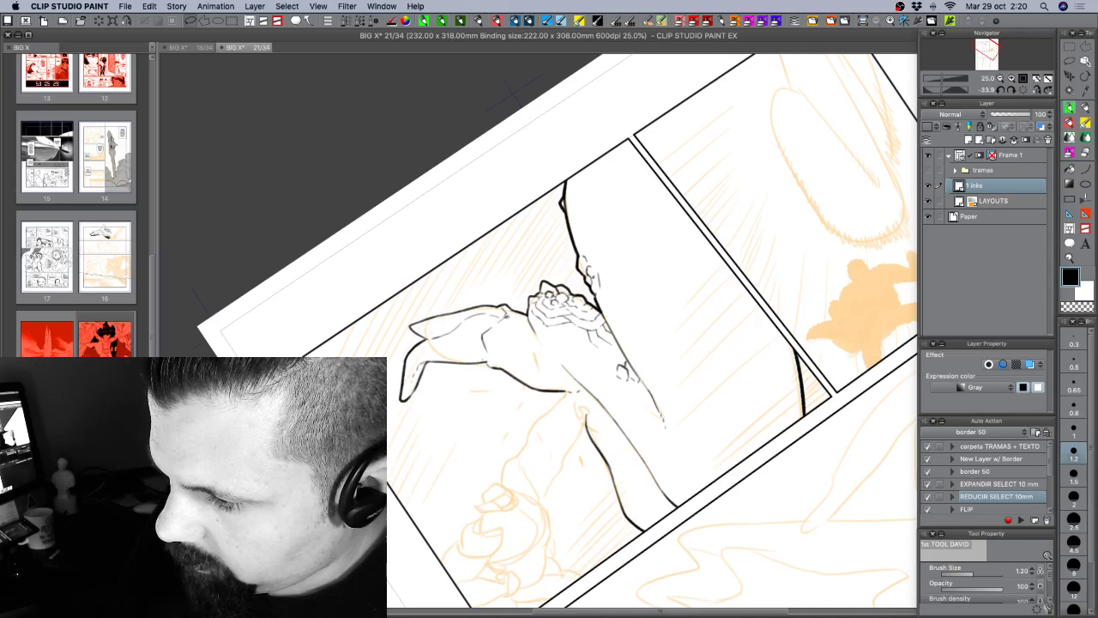
key(c)
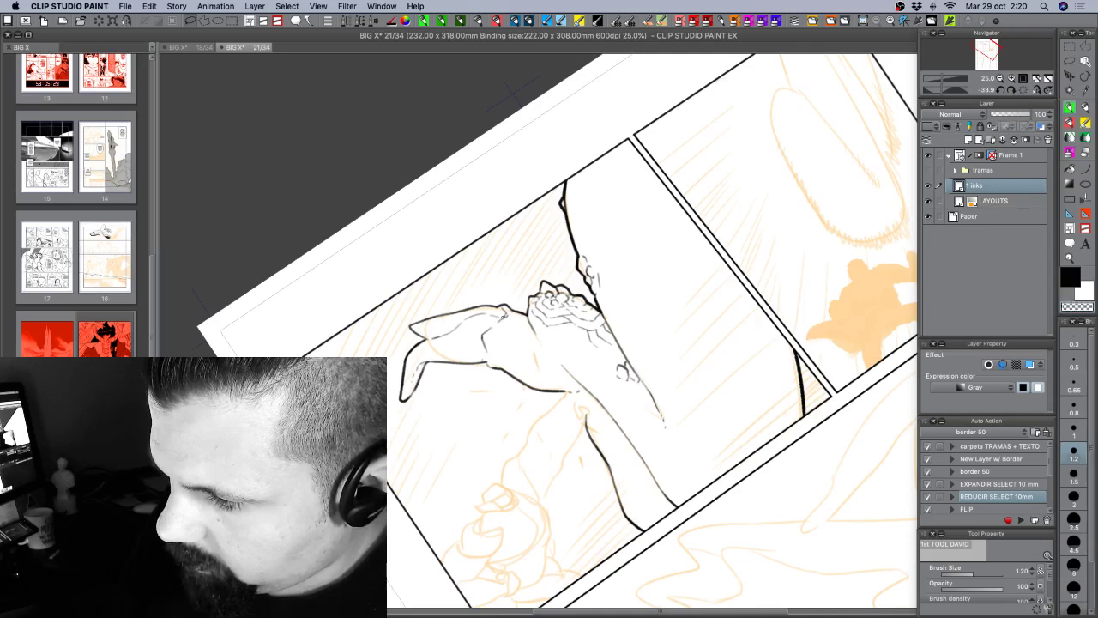
key(c)
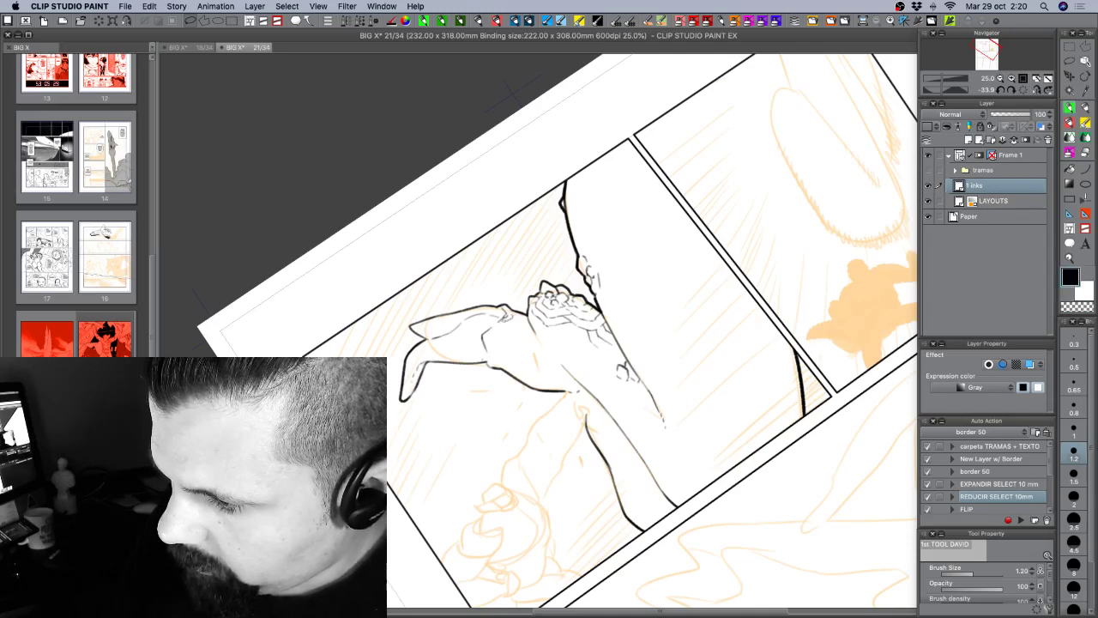
drag(526, 320, 539, 247)
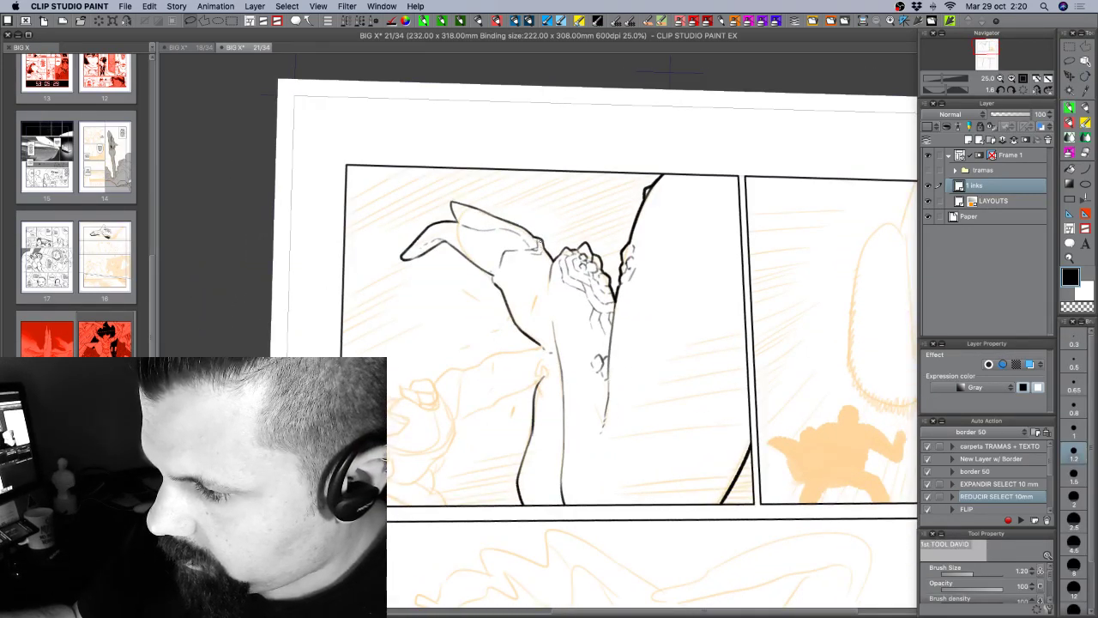
mouse_move(527, 172)
mouse_down()
mouse_move(440, 322)
mouse_move(636, 140)
mouse_move(547, 159)
mouse_move(444, 279)
mouse_up()
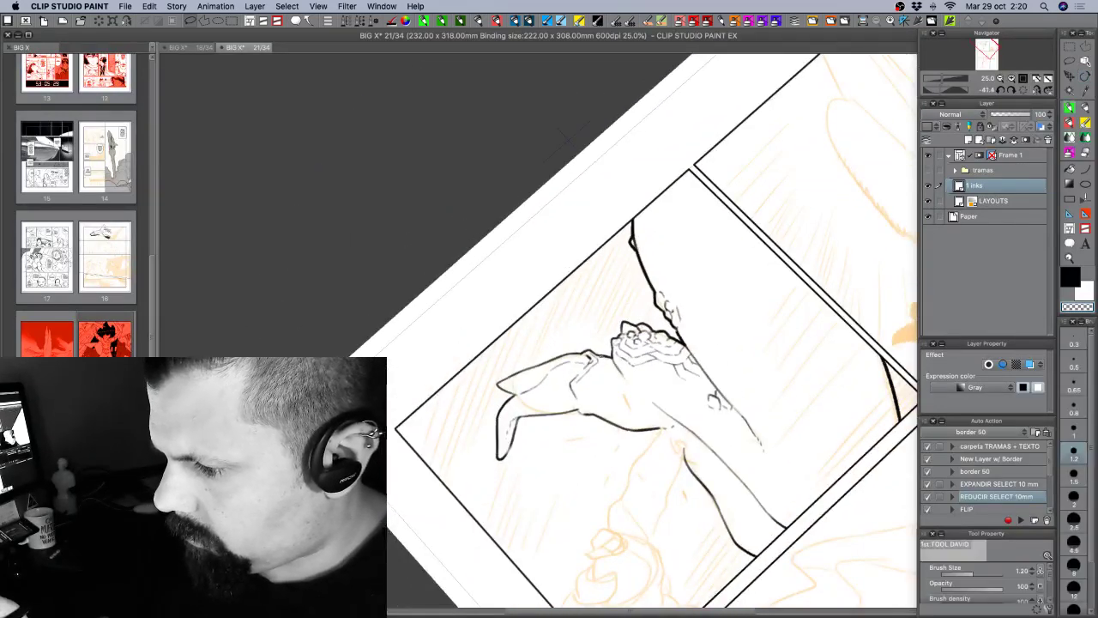
key(c)
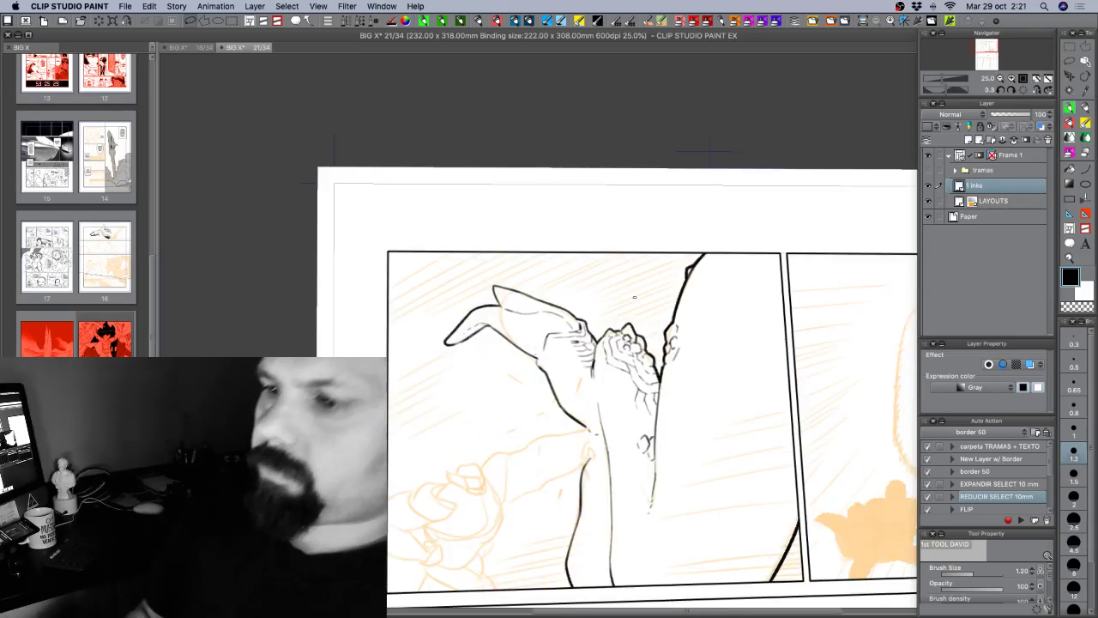
Set the brush size to 1 and ink more parallel wrinkle lines across the joint beside the scaly cluster.
key(shift+space)
mouse_move(485, 421)
mouse_down()
mouse_move(571, 466)
mouse_move(697, 447)
mouse_move(795, 403)
mouse_move(736, 412)
mouse_up()
key(space)
click(1072, 430)
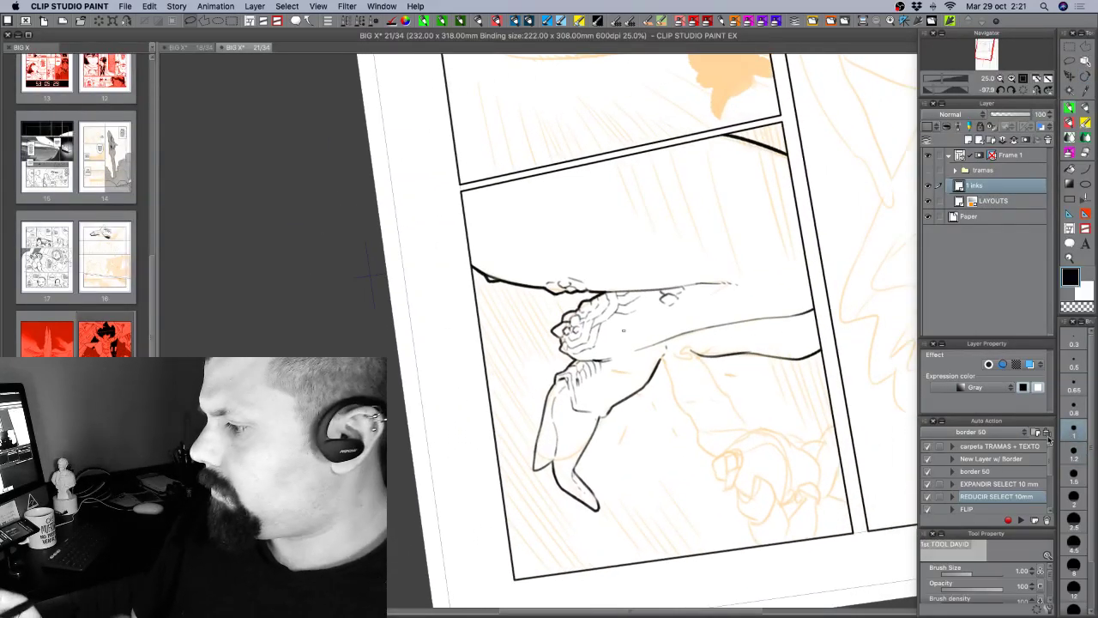
key(shift+space)
drag(576, 353, 573, 320)
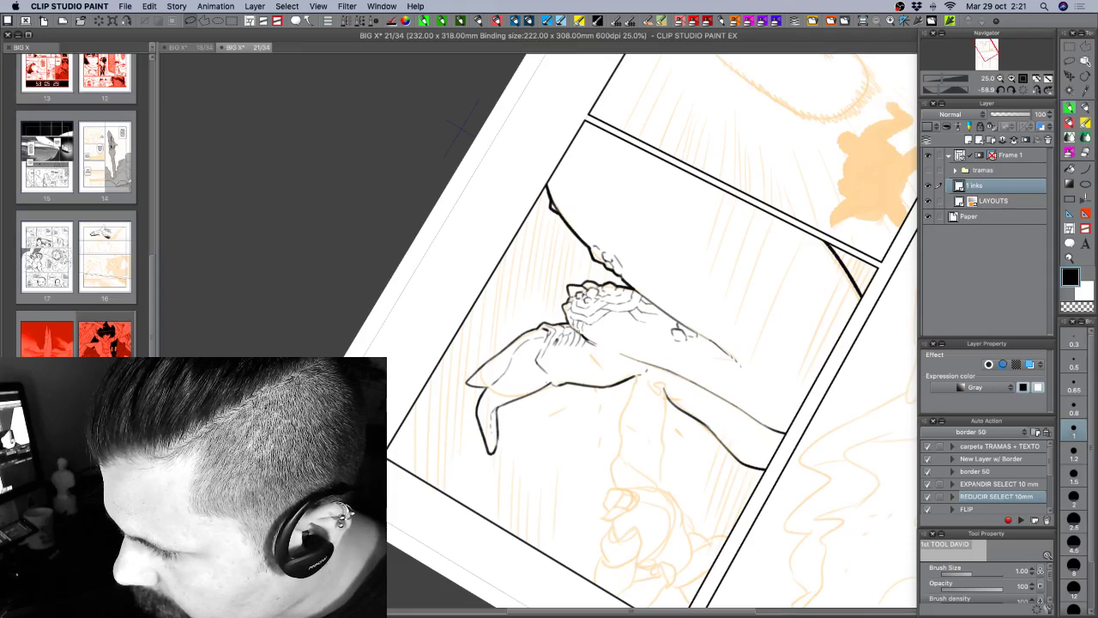
key(r)
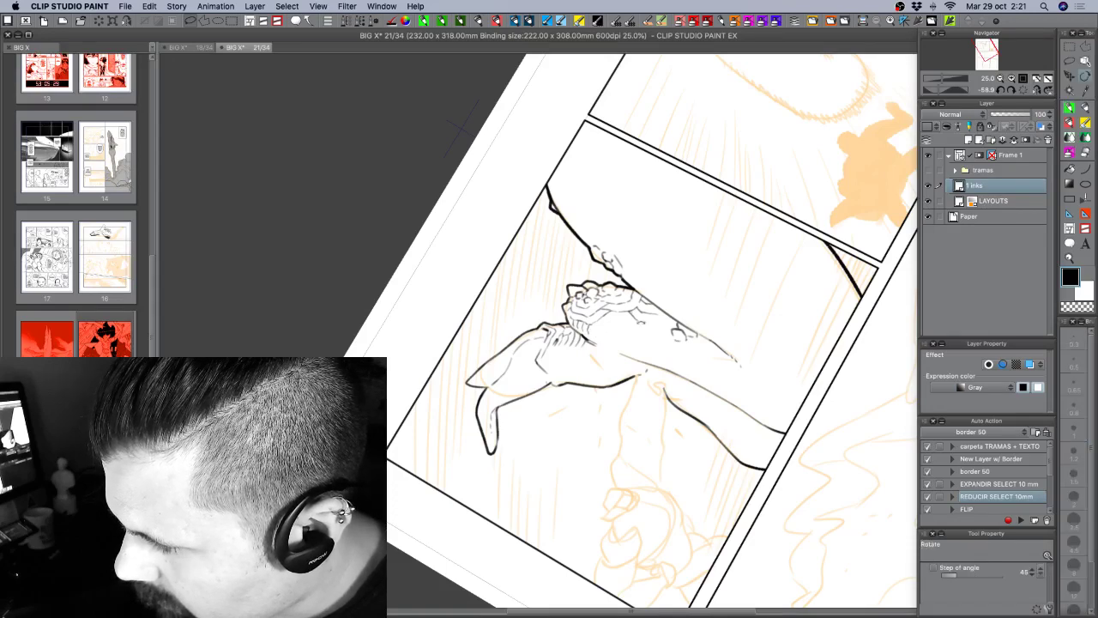
drag(459, 127, 634, 69)
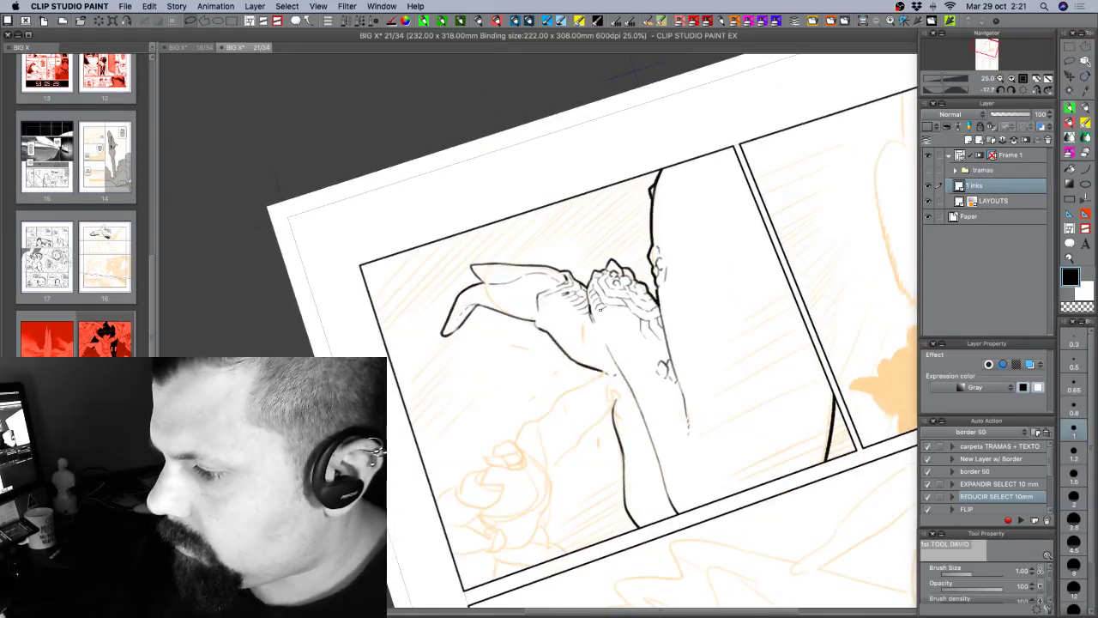
key(r)
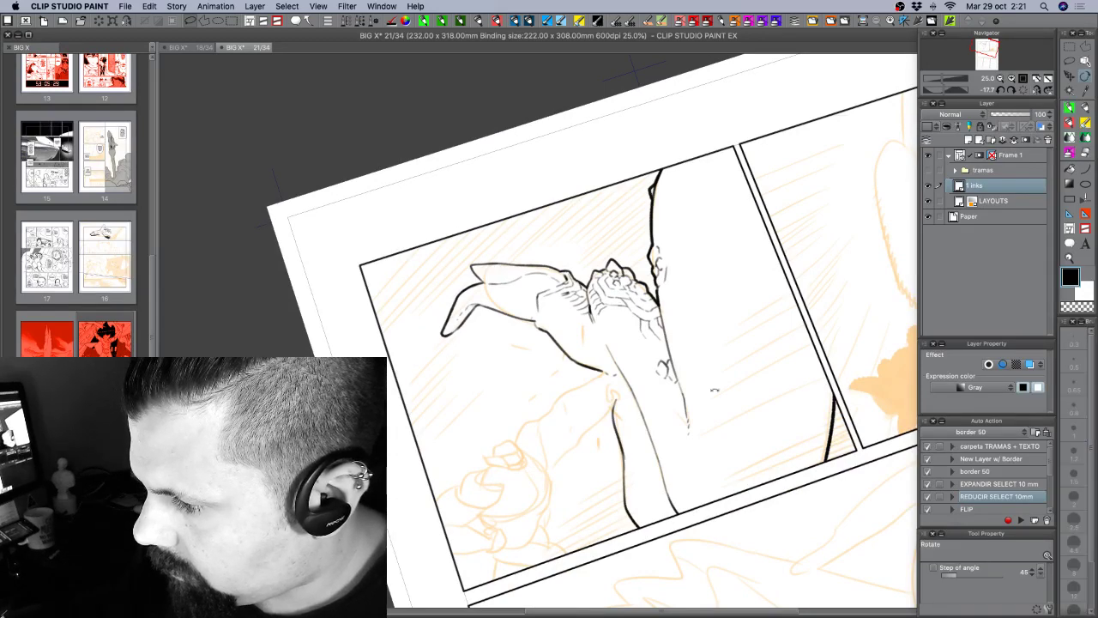
drag(716, 390, 644, 438)
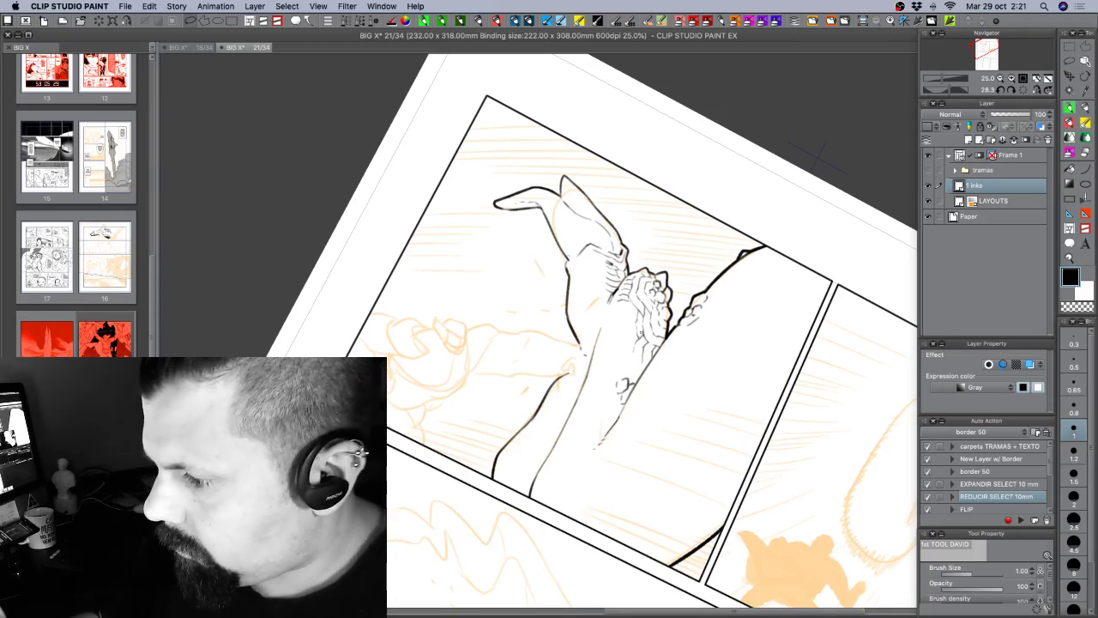
Ink small rounded scales just inside the thick edge of the large form opposite the scaly cluster.
key(shift+space)
mouse_move(776, 404)
mouse_down()
mouse_move(808, 350)
mouse_move(750, 336)
mouse_move(754, 270)
mouse_up()
drag(672, 273, 674, 290)
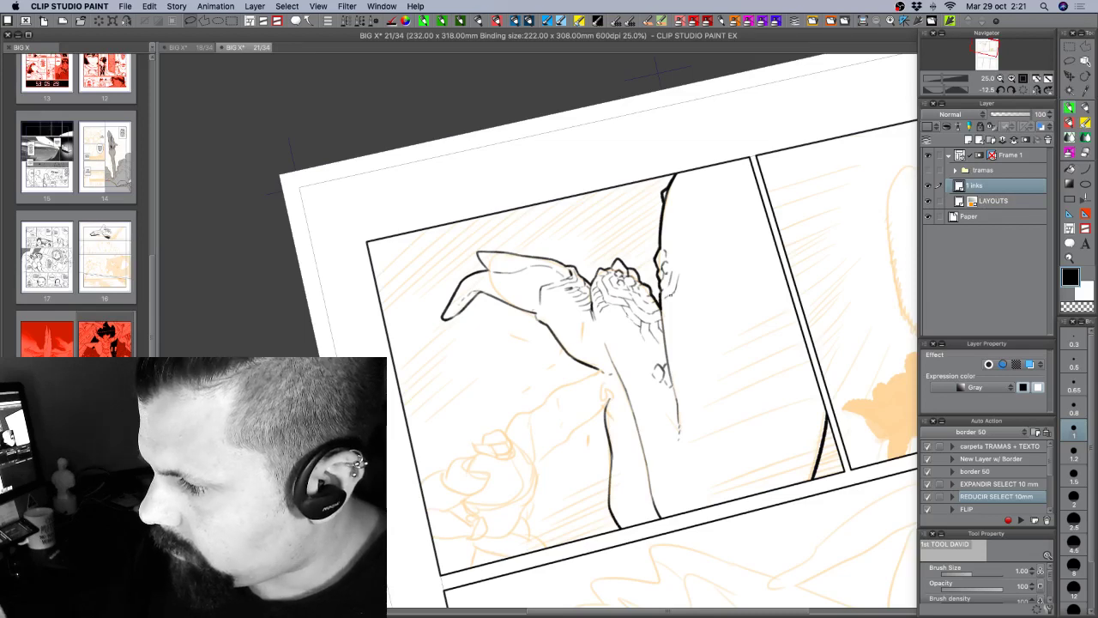
drag(728, 412, 652, 438)
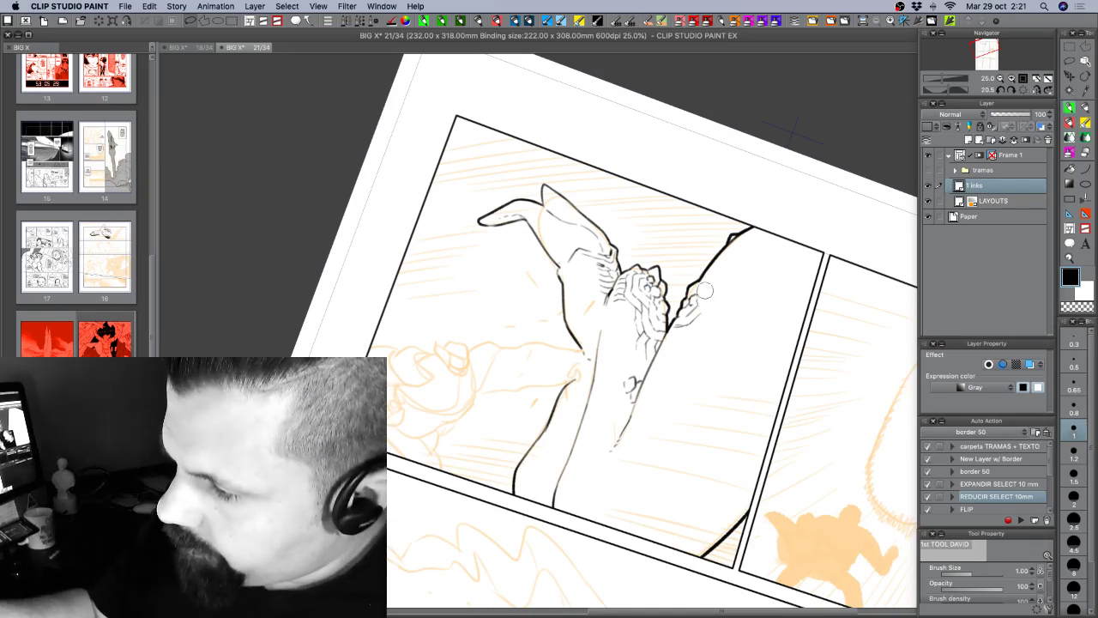
drag(711, 286, 699, 300)
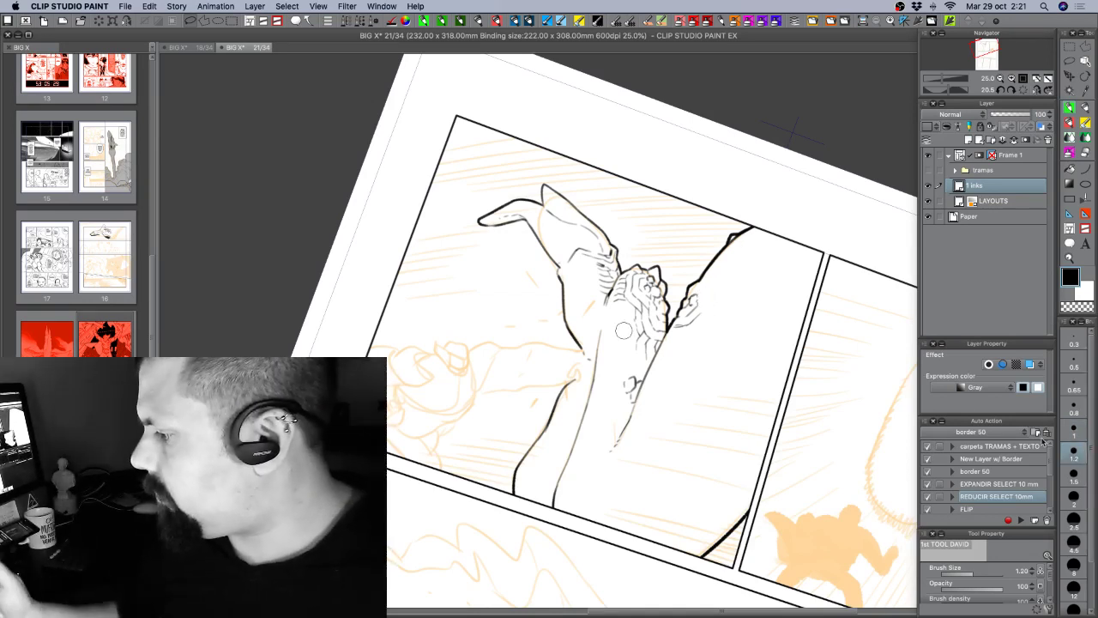
Set the brush size to 1.2 and ink a large angular scale with a smaller one beneath it on the large form.
key(])
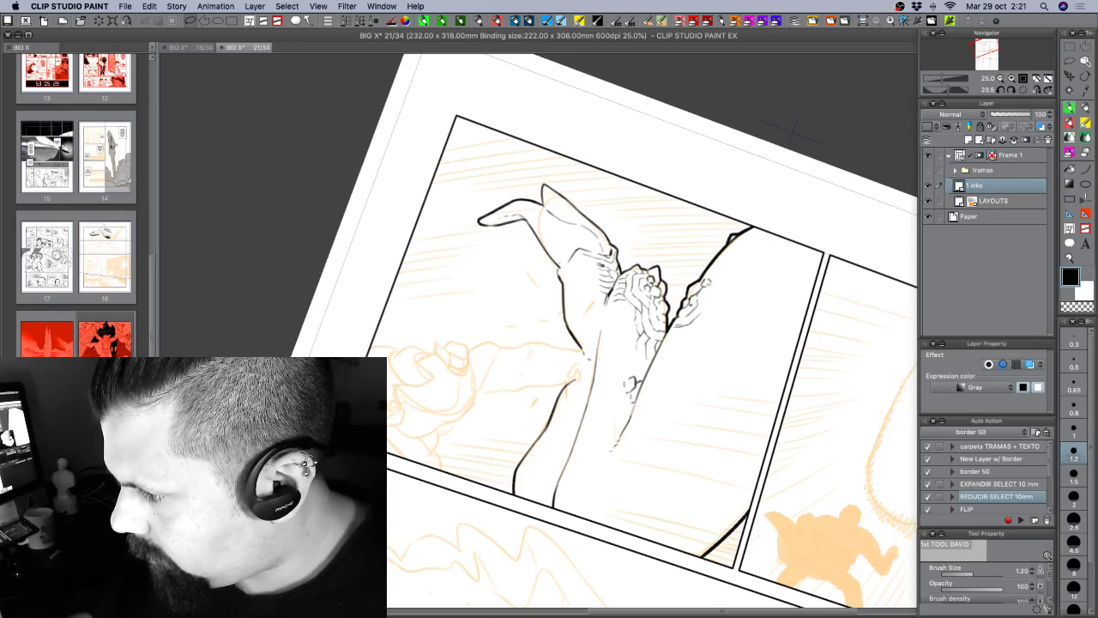
mouse_move(716, 285)
mouse_down()
mouse_move(701, 296)
mouse_move(721, 305)
mouse_move(698, 319)
mouse_up()
key(c)
key(c)
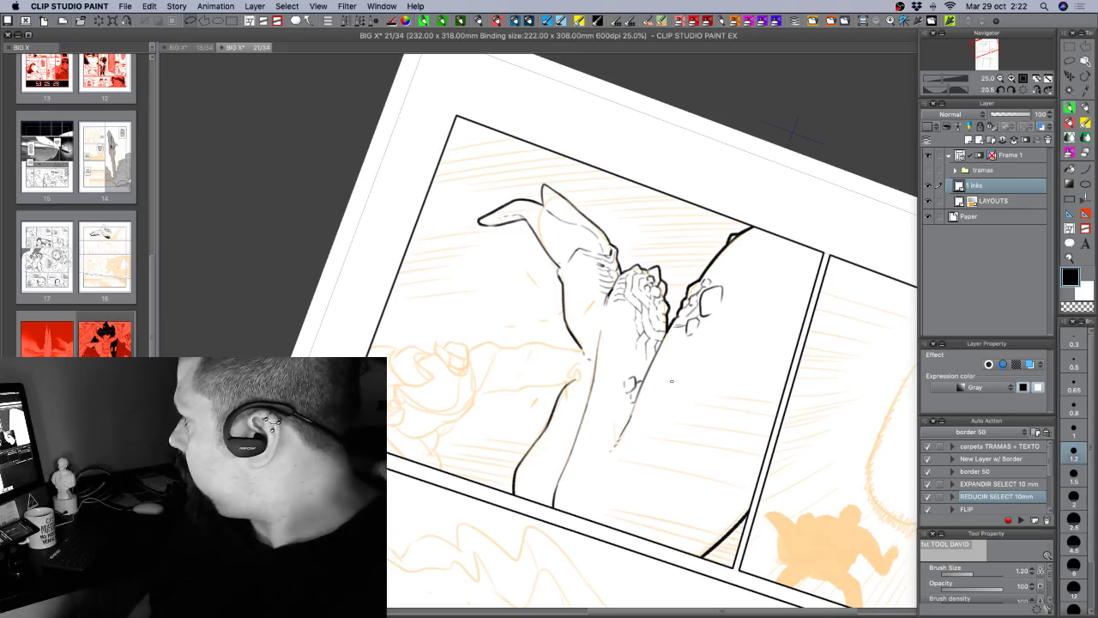
drag(763, 336, 762, 268)
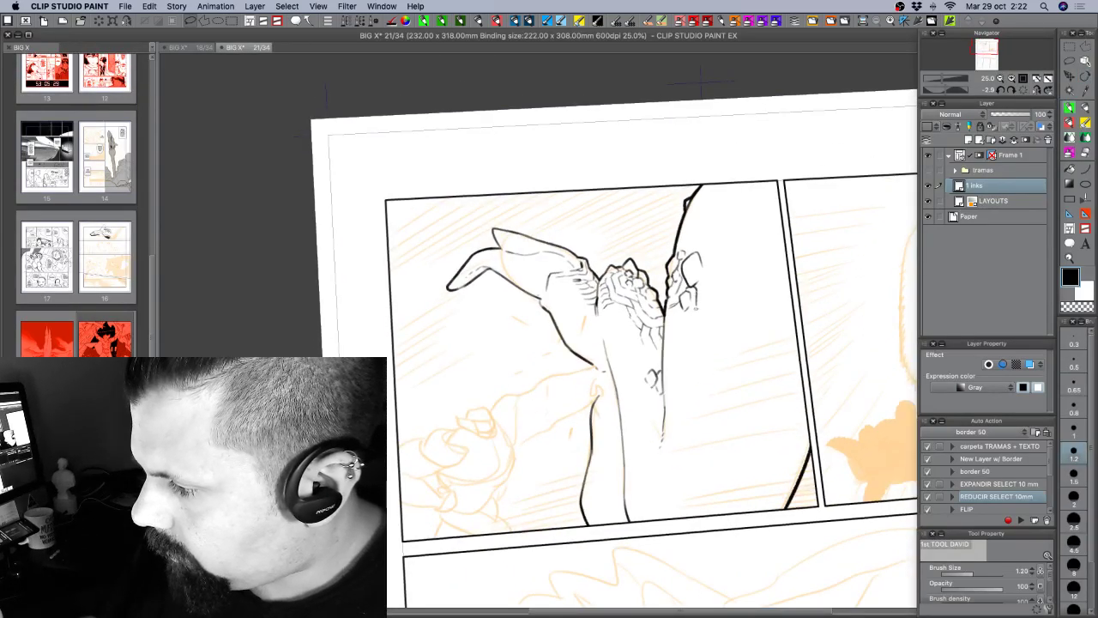
Ink nested contour lines along the outer side and underside of the large angular scale.
drag(701, 292, 704, 312)
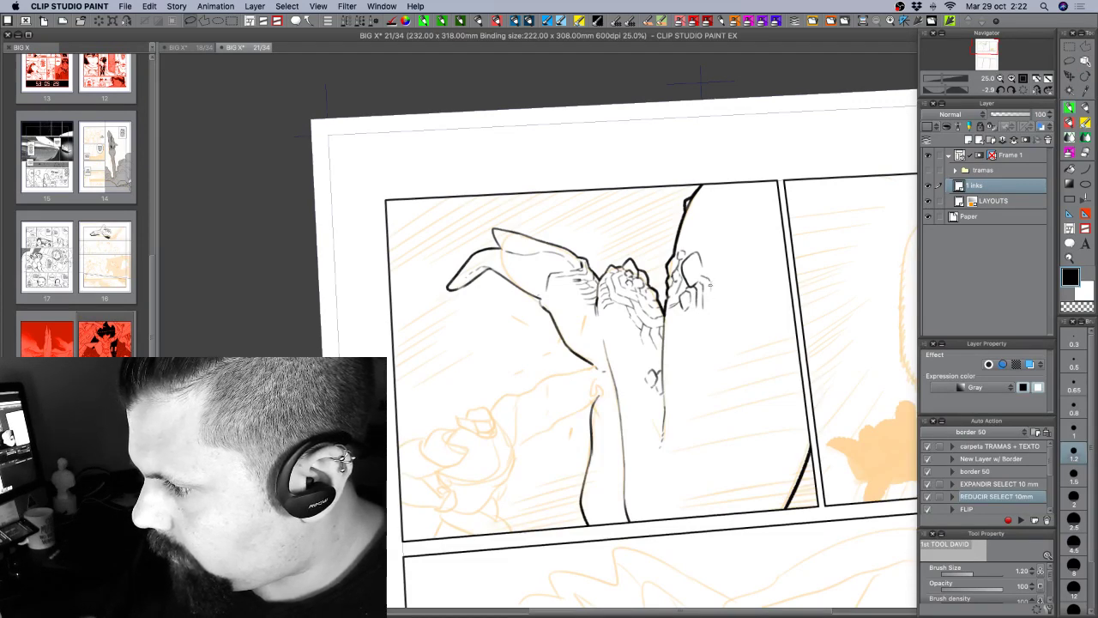
key(c)
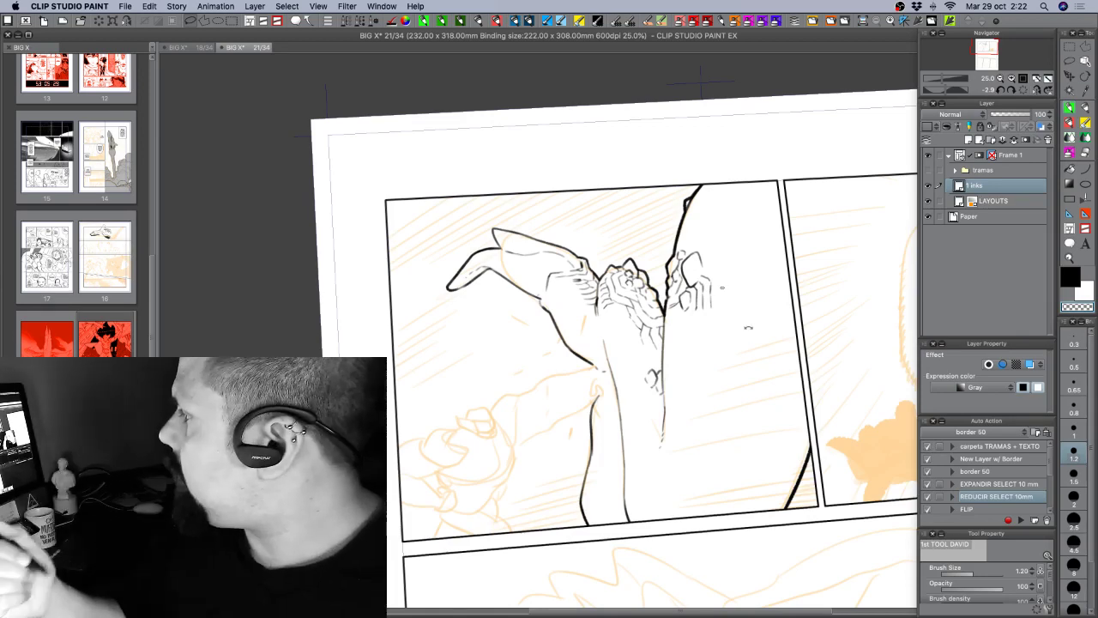
key(r)
mouse_move(721, 287)
mouse_down()
mouse_move(769, 310)
mouse_move(682, 279)
mouse_up()
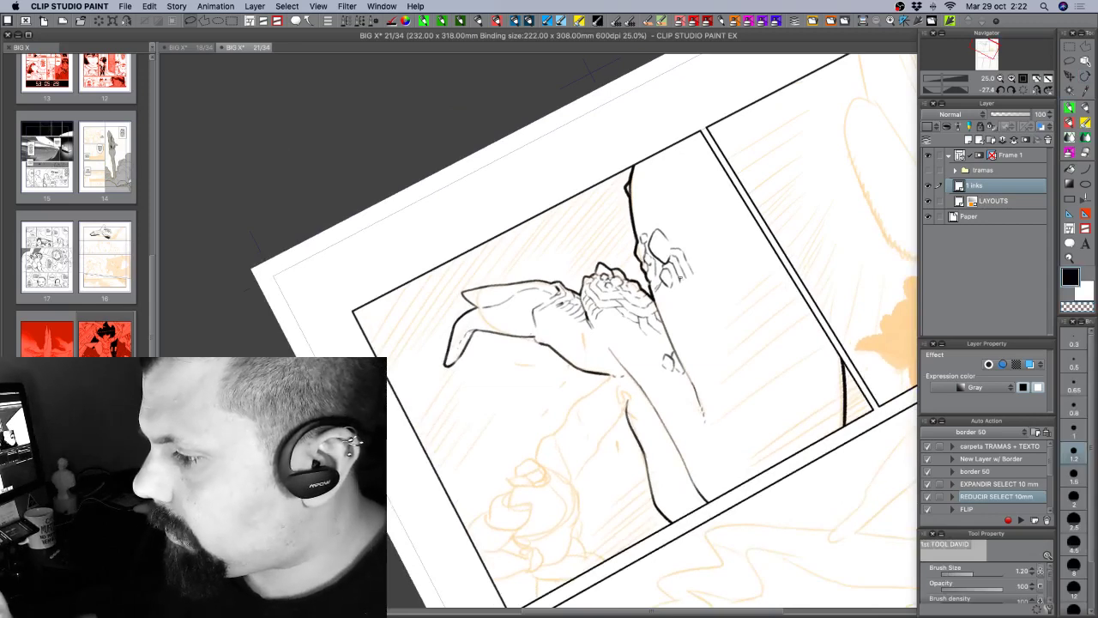
key(c)
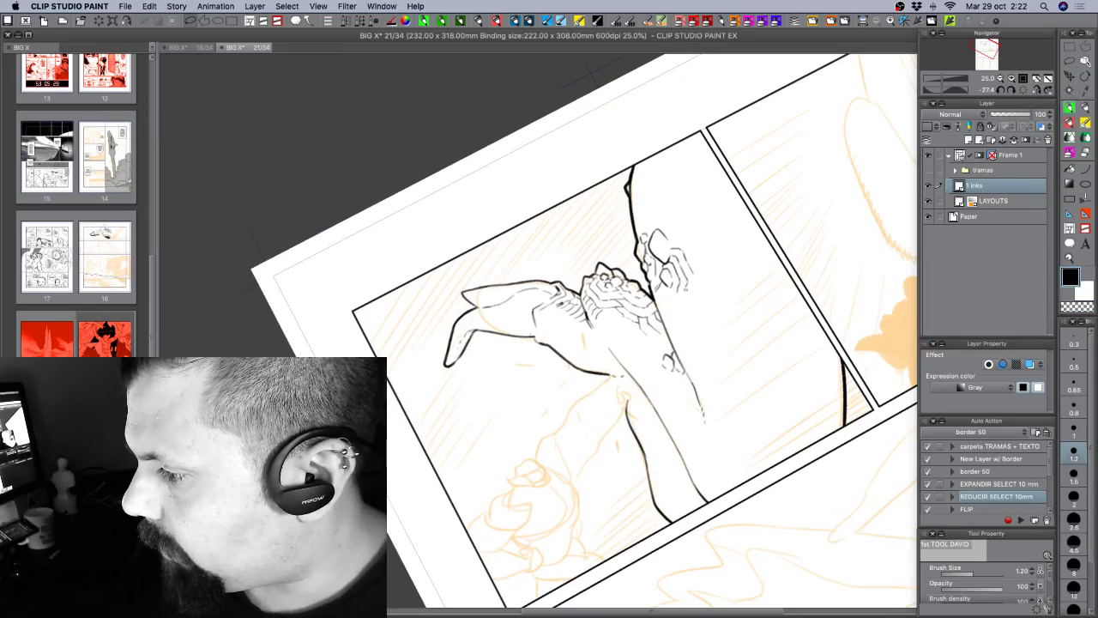
drag(685, 288, 684, 293)
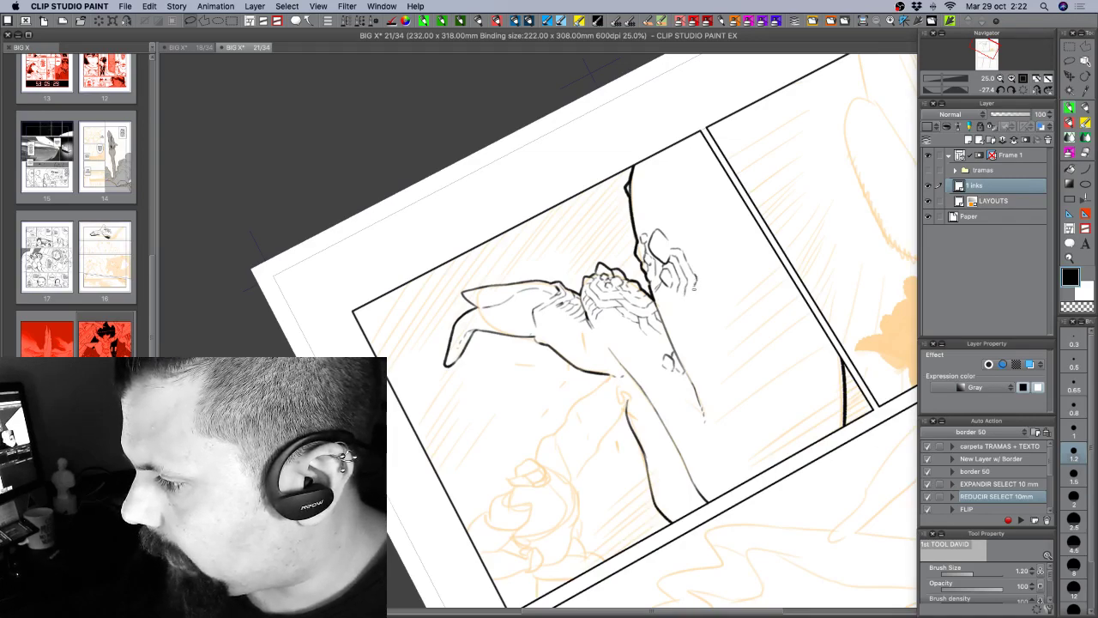
key(r)
mouse_move(743, 374)
mouse_down()
mouse_move(730, 400)
mouse_move(643, 417)
mouse_move(689, 322)
mouse_up()
key(r)
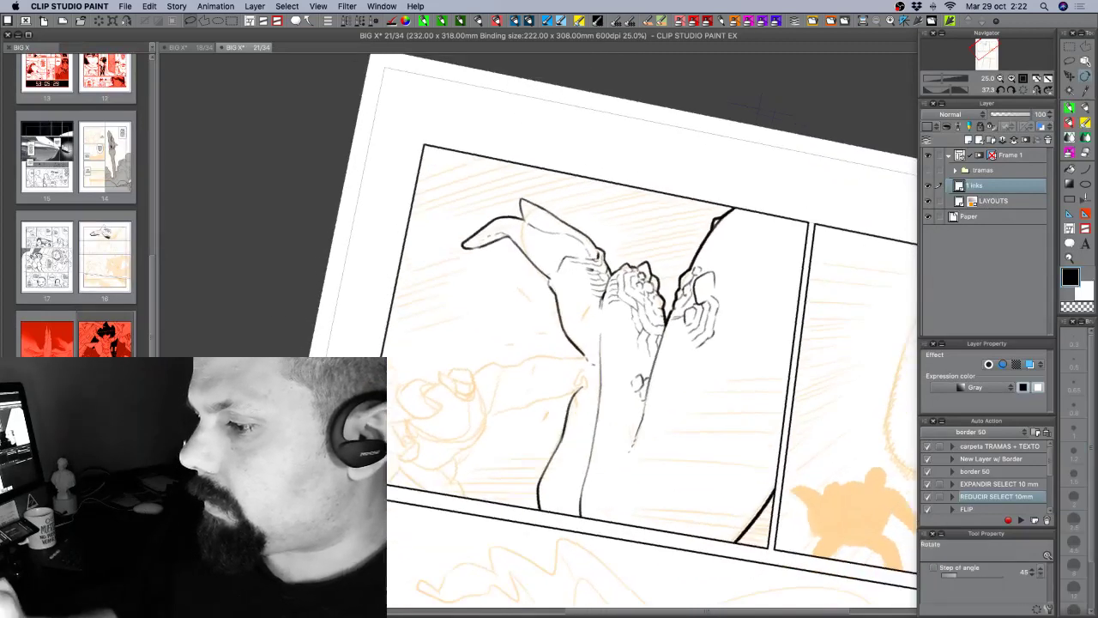
Set the page zoom to 22.7% and extend the nested contour lines underneath the angular scale with the pen.
key(super+minus)
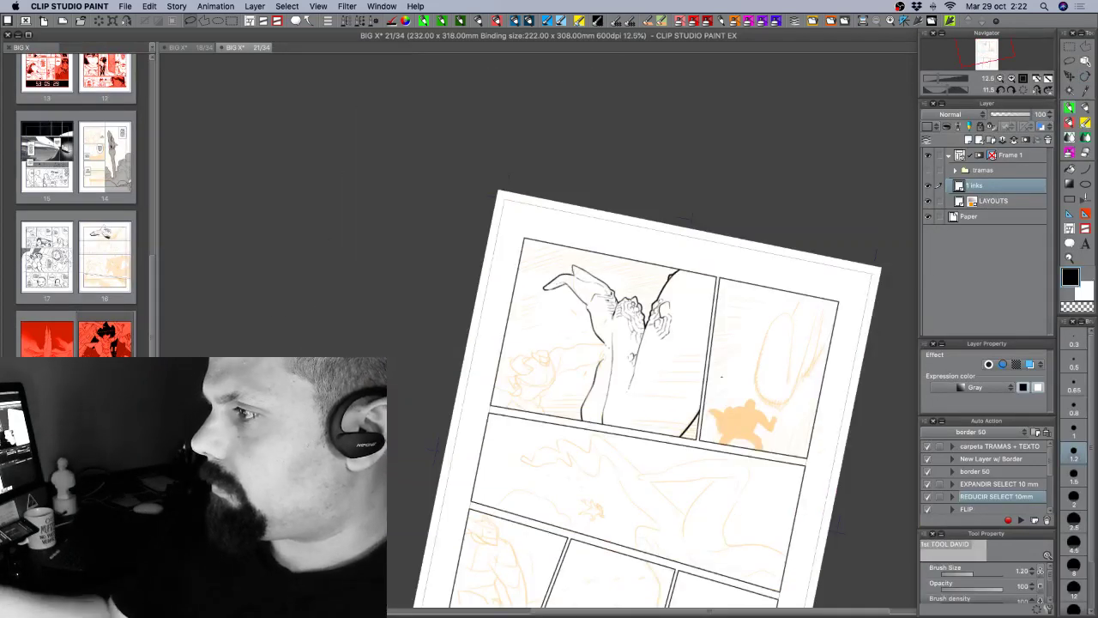
click(941, 78)
click(941, 82)
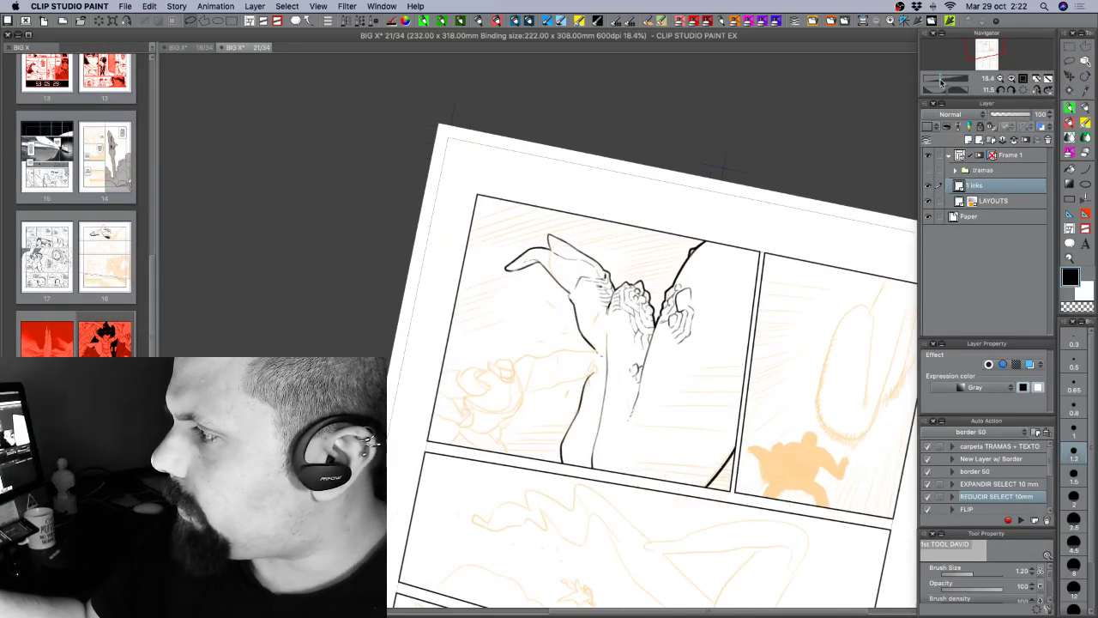
click(941, 81)
click(940, 80)
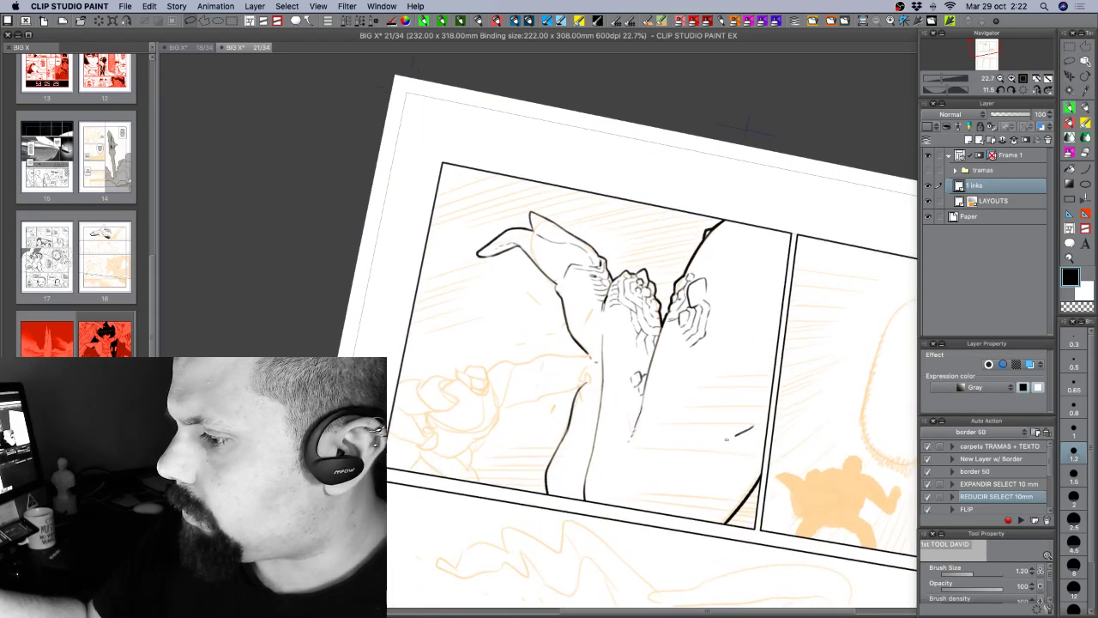
key(r)
drag(794, 464, 764, 495)
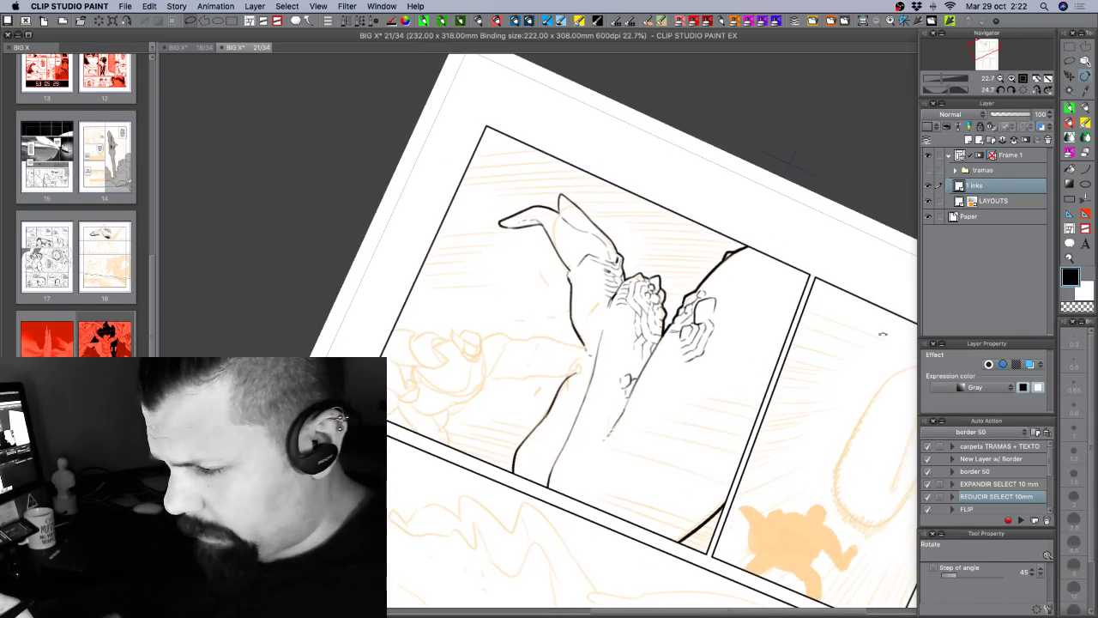
click(1070, 110)
drag(692, 347, 621, 331)
key(r)
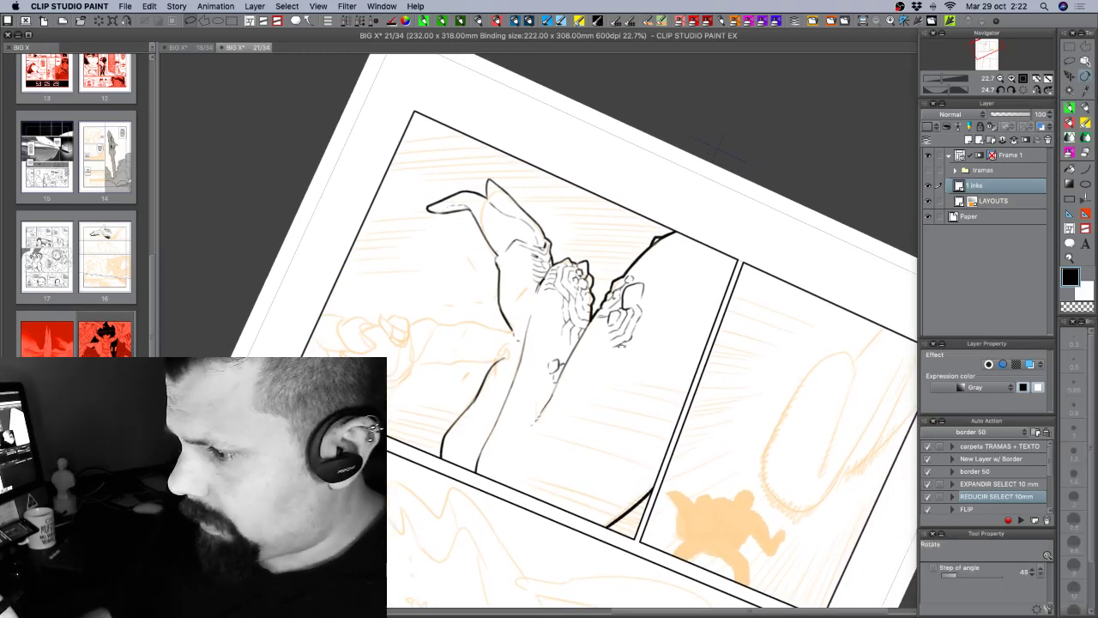
drag(593, 377, 576, 362)
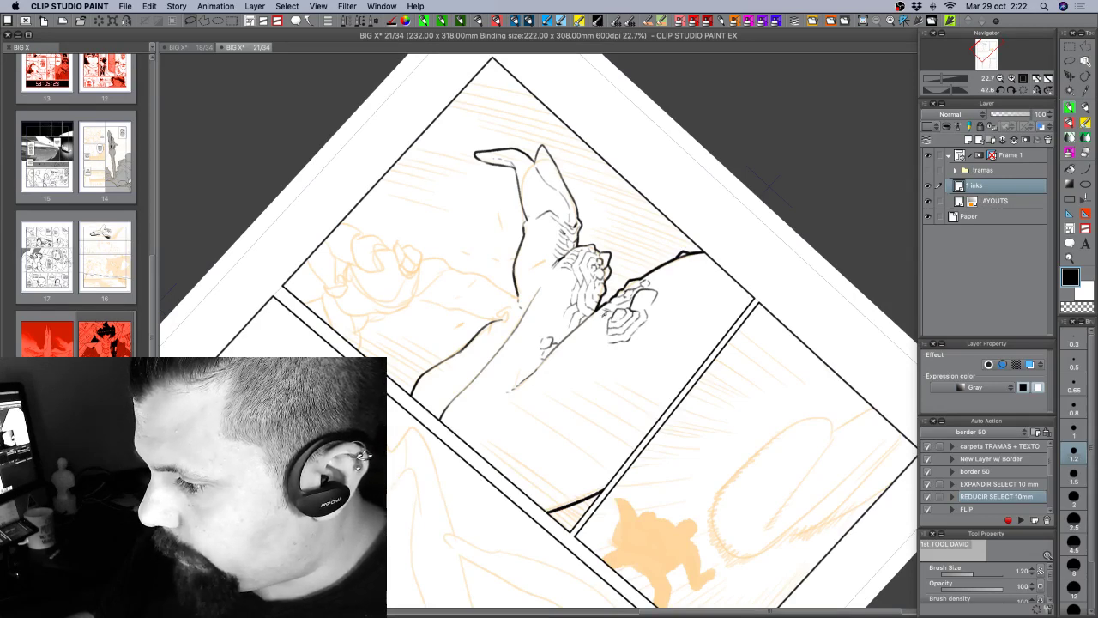
Ink further concentric outlines around the scale pattern, tapering it to a downward point on the large form.
key(r)
mouse_move(672, 322)
mouse_down()
mouse_move(687, 314)
mouse_move(676, 231)
mouse_up()
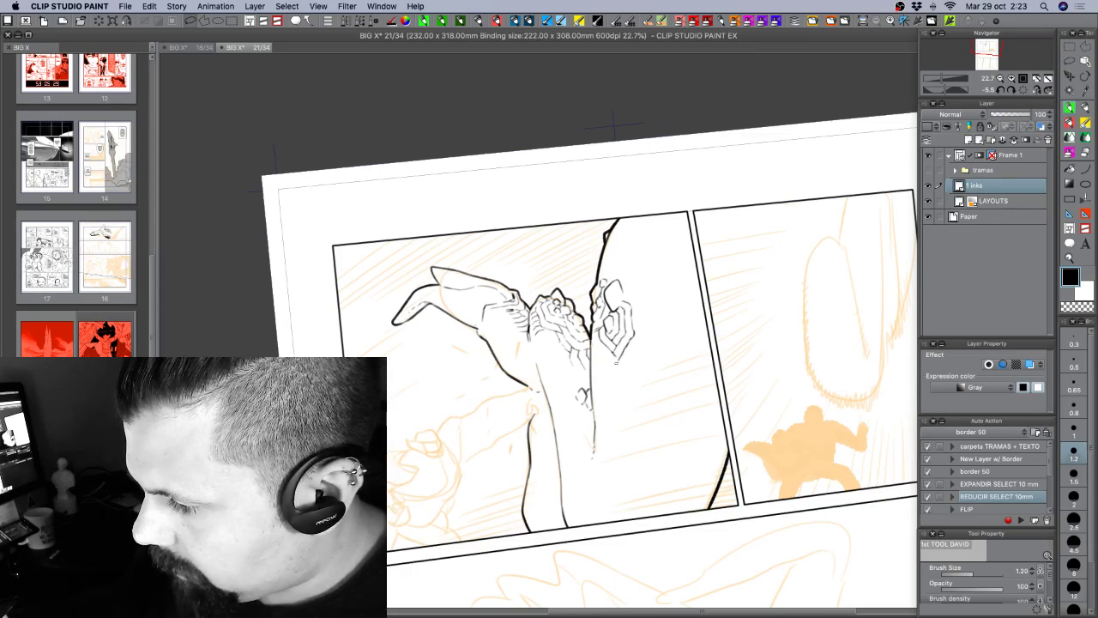
key(r)
mouse_move(643, 427)
mouse_down()
mouse_move(596, 432)
mouse_move(547, 401)
mouse_up()
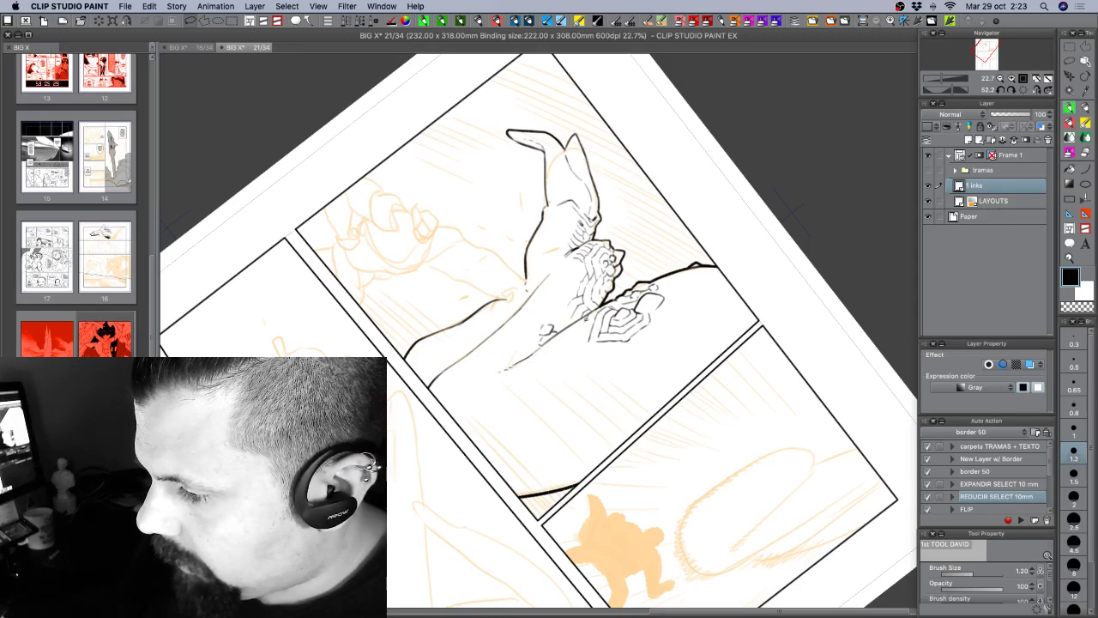
key(r)
mouse_move(736, 347)
mouse_down()
mouse_move(741, 277)
mouse_move(671, 299)
mouse_up()
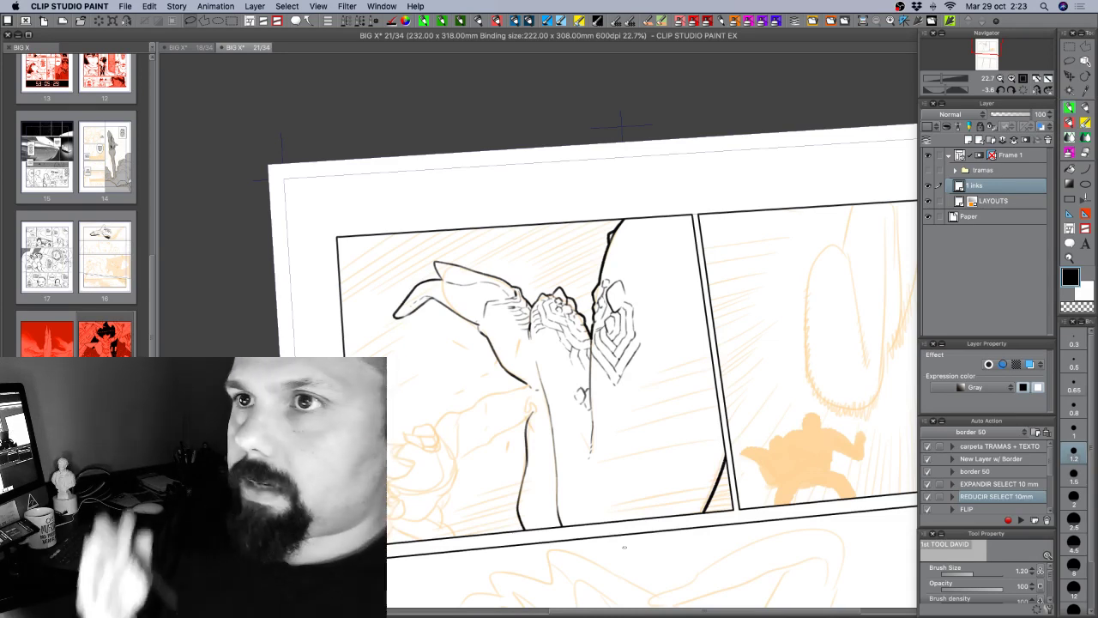
Touch up the concentric scale contours on the large form, alternating black ink with transparent color to clean the lines.
key(shift+space)
drag(644, 431, 621, 421)
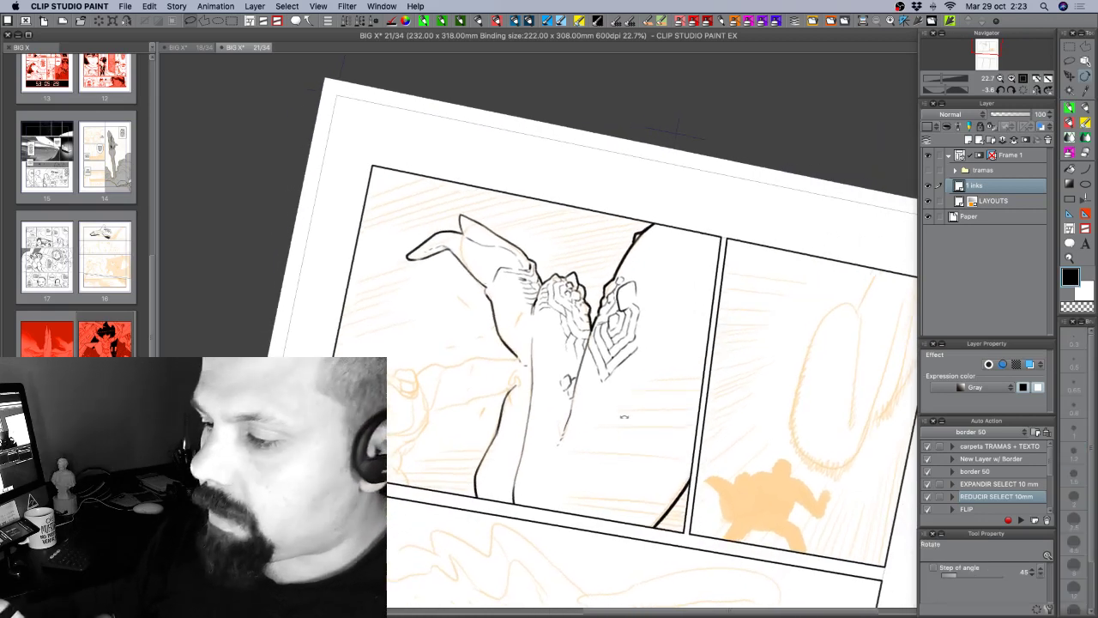
key(c)
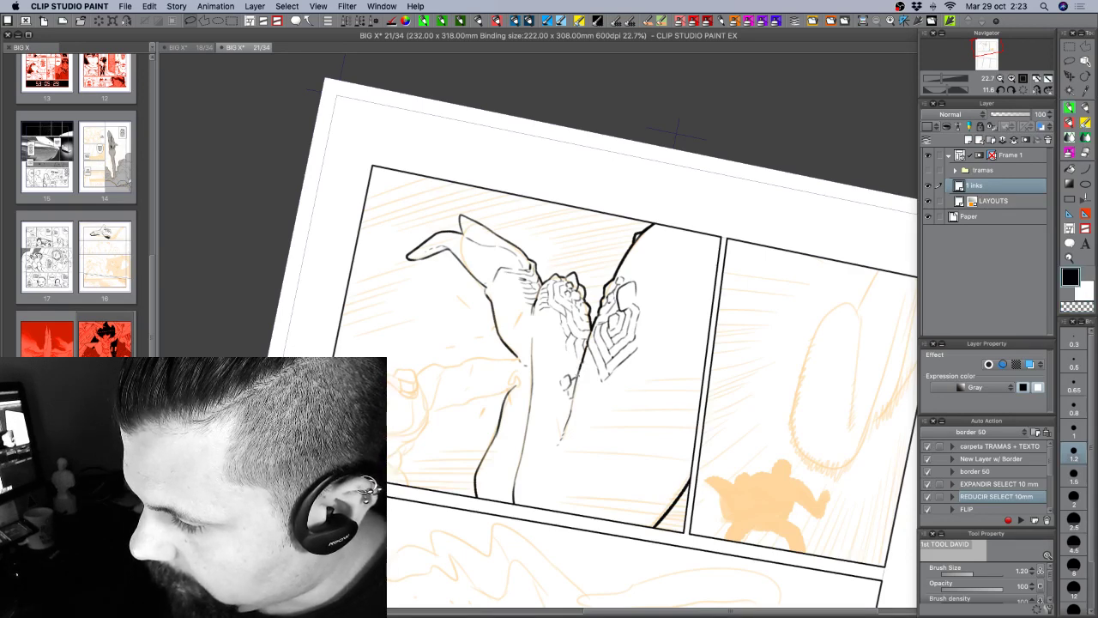
key(c)
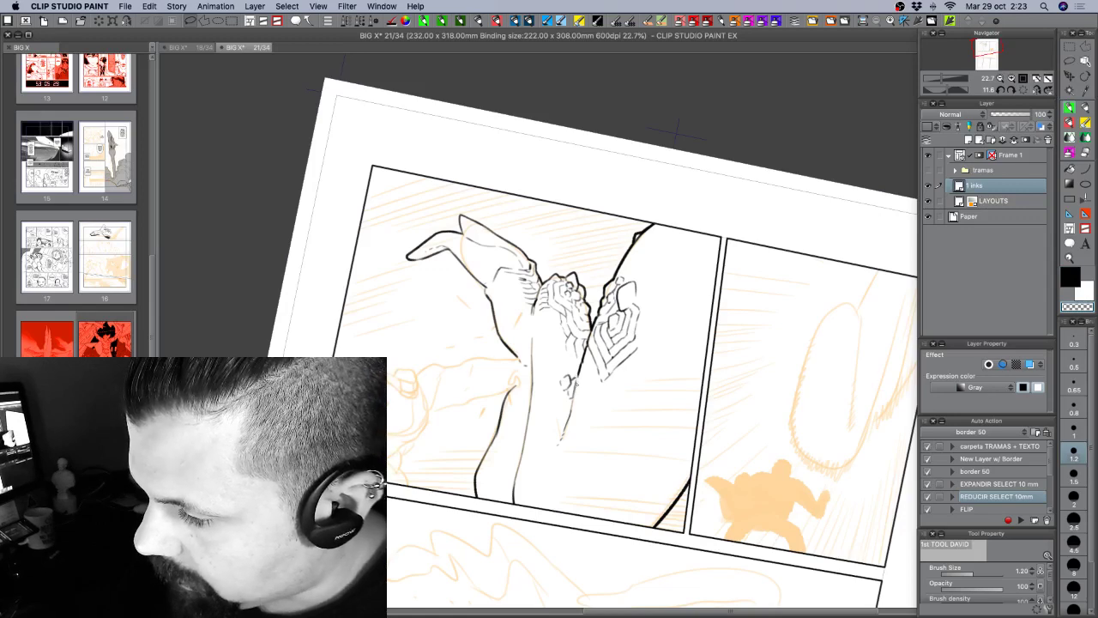
key(c)
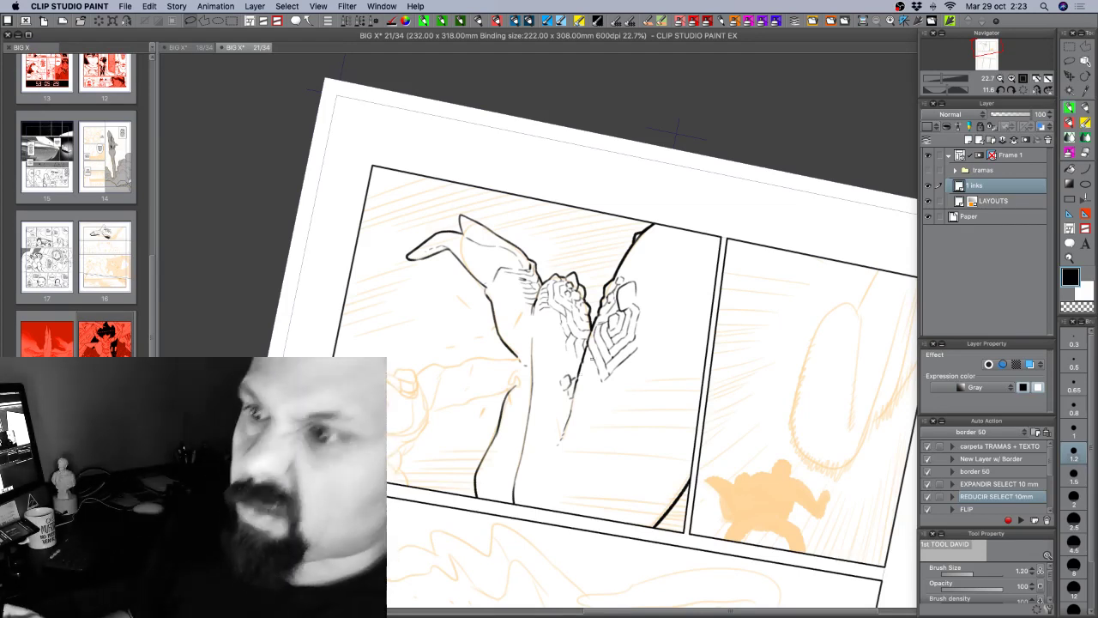
key(c)
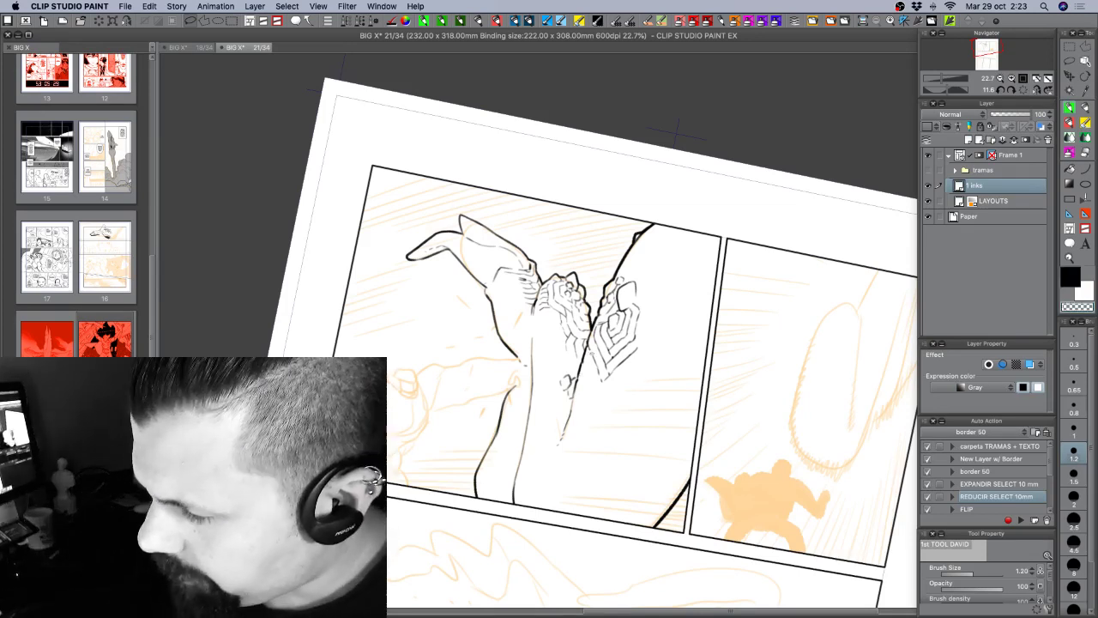
key(c)
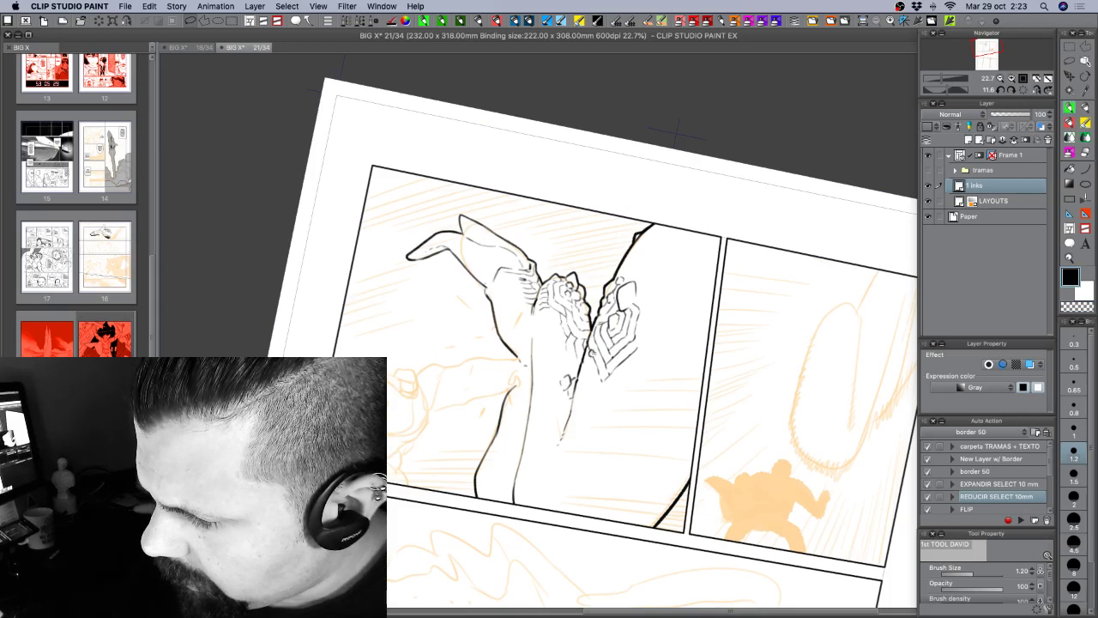
key(c)
key(c)
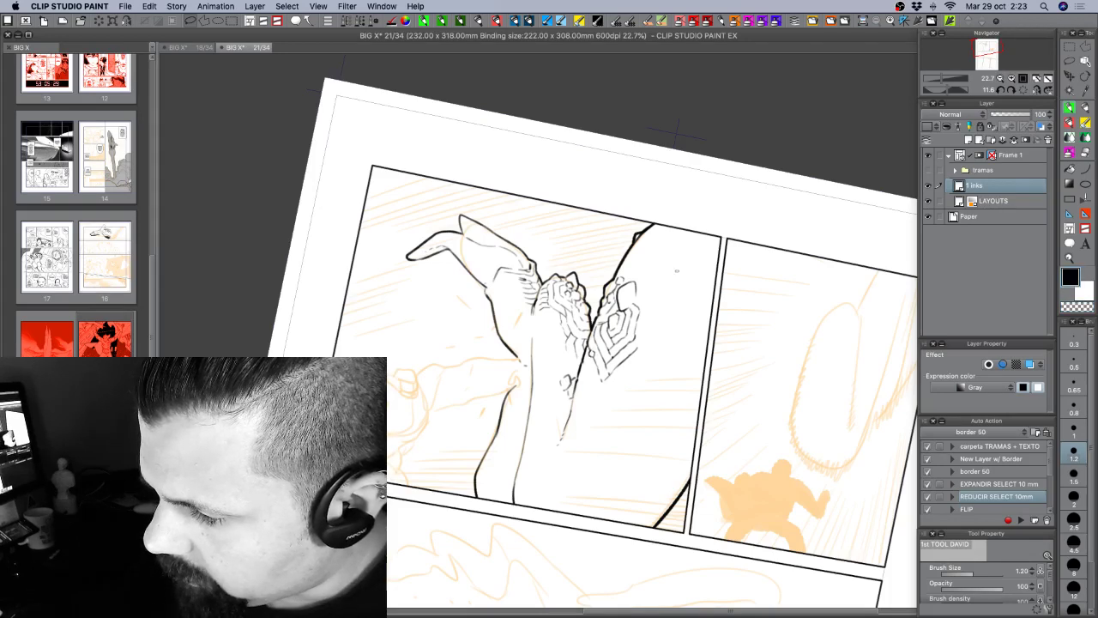
Extend the concentric outlines with short ink strokes below the scale pattern, beside the edge of the large form.
key(shift+space)
drag(660, 441, 625, 447)
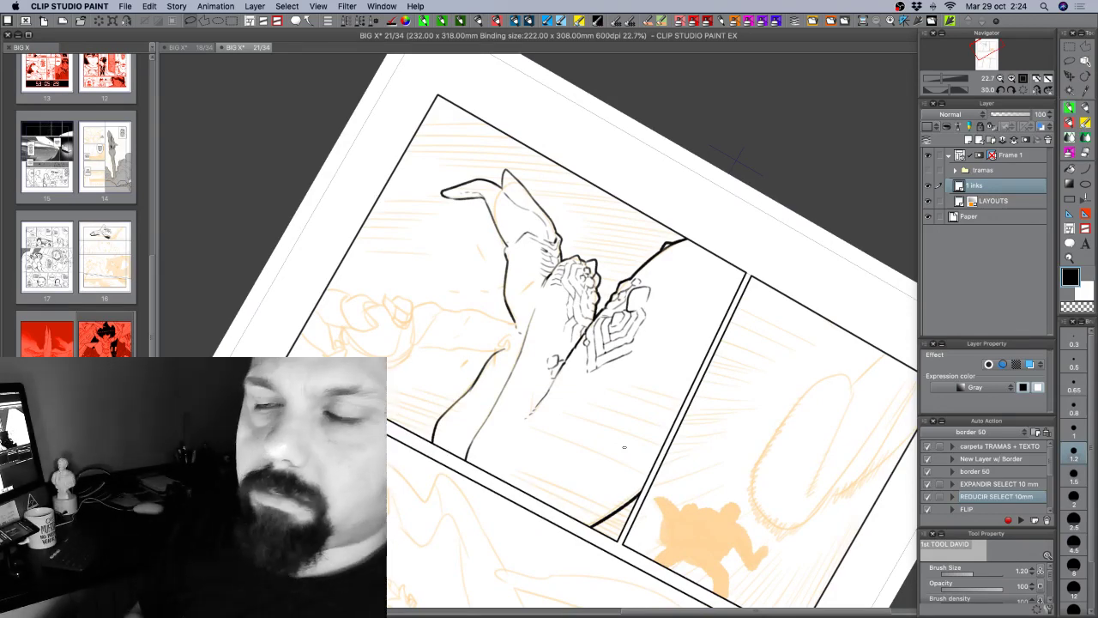
key(shift+space)
mouse_move(623, 399)
mouse_down()
mouse_move(599, 424)
mouse_move(608, 416)
mouse_up()
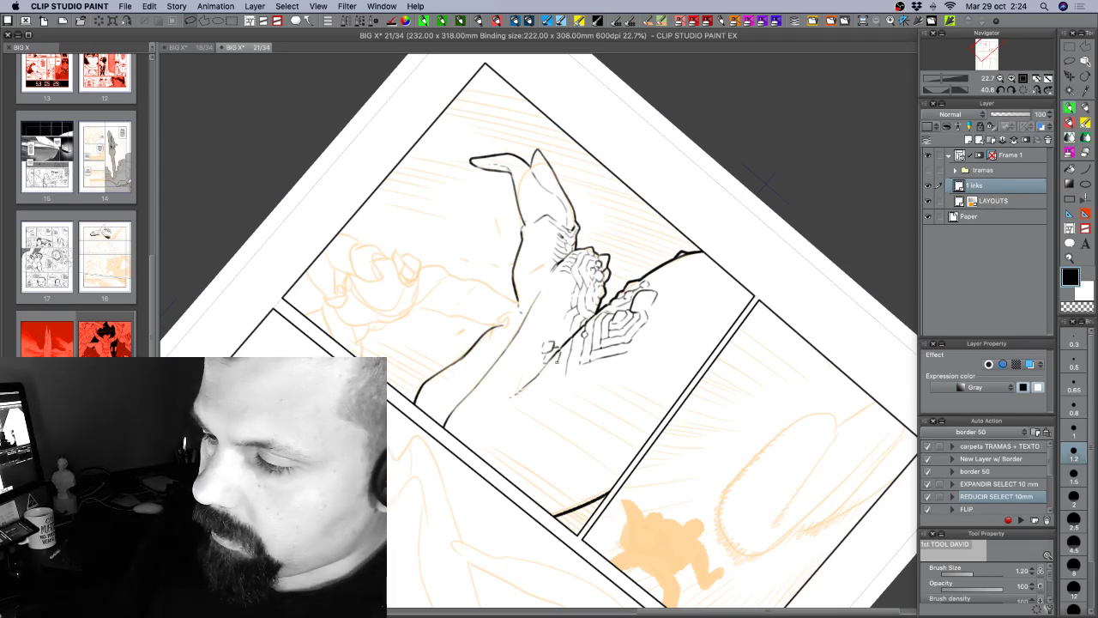
drag(559, 361, 555, 381)
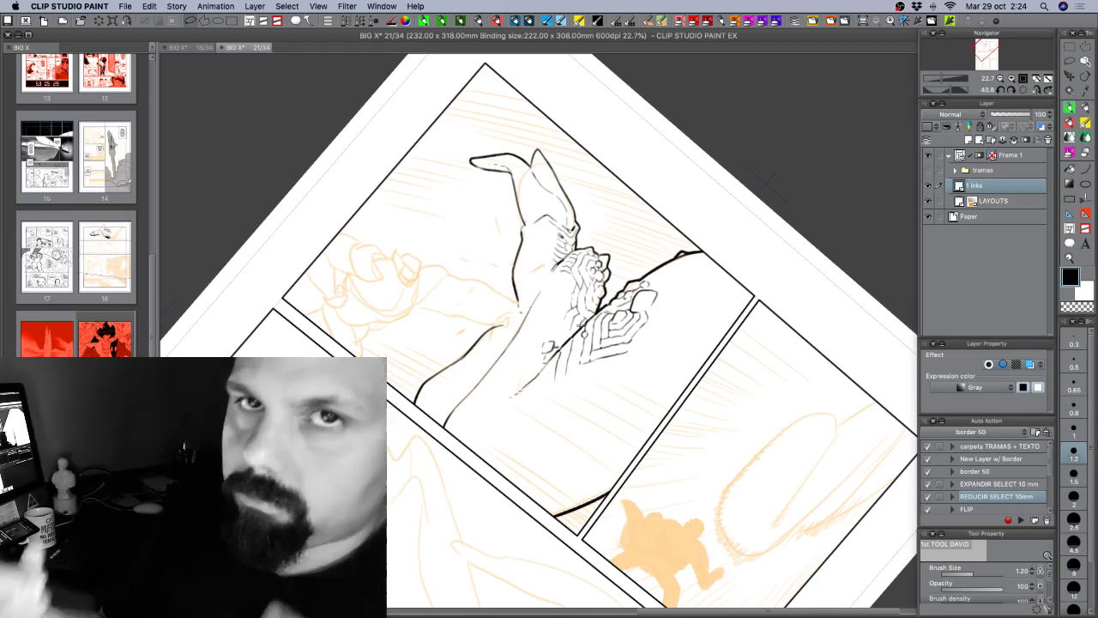
Refine the central angular scale with black and transparent strokes and start small marks at the pattern's outer corner.
mouse_move(742, 448)
mouse_down()
mouse_move(781, 383)
mouse_move(792, 313)
mouse_move(772, 326)
mouse_up()
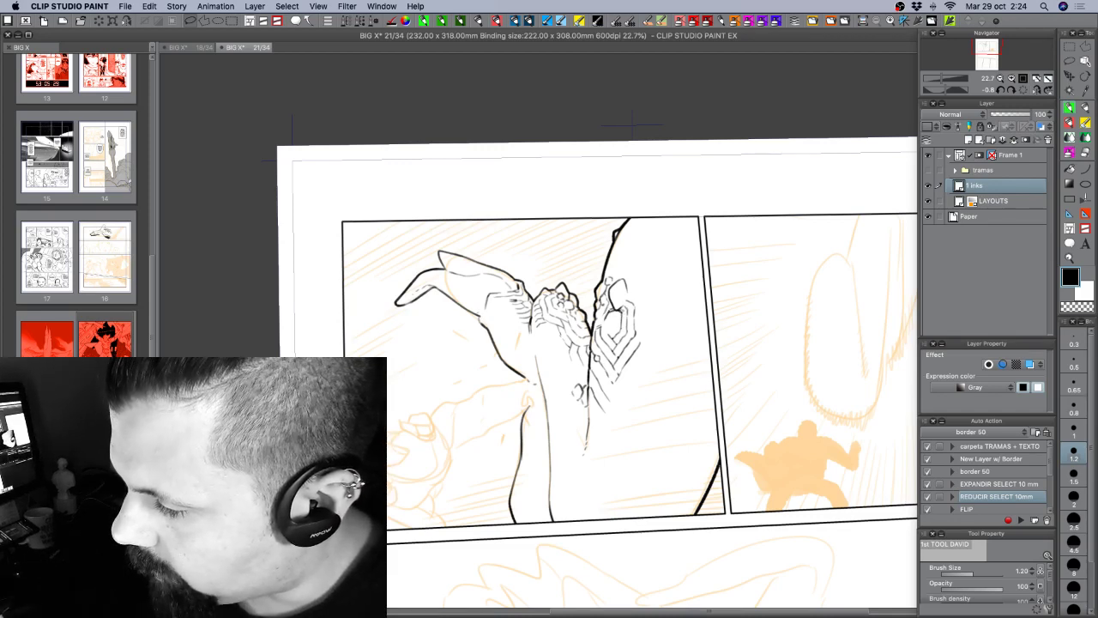
key(c)
key(c)
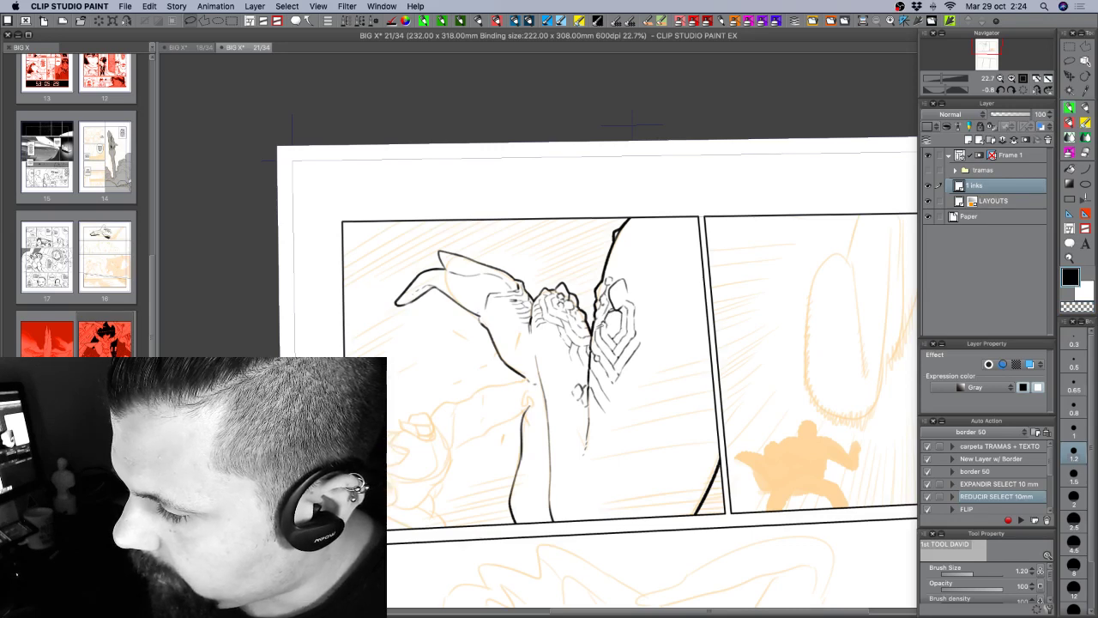
drag(599, 325, 604, 331)
key(c)
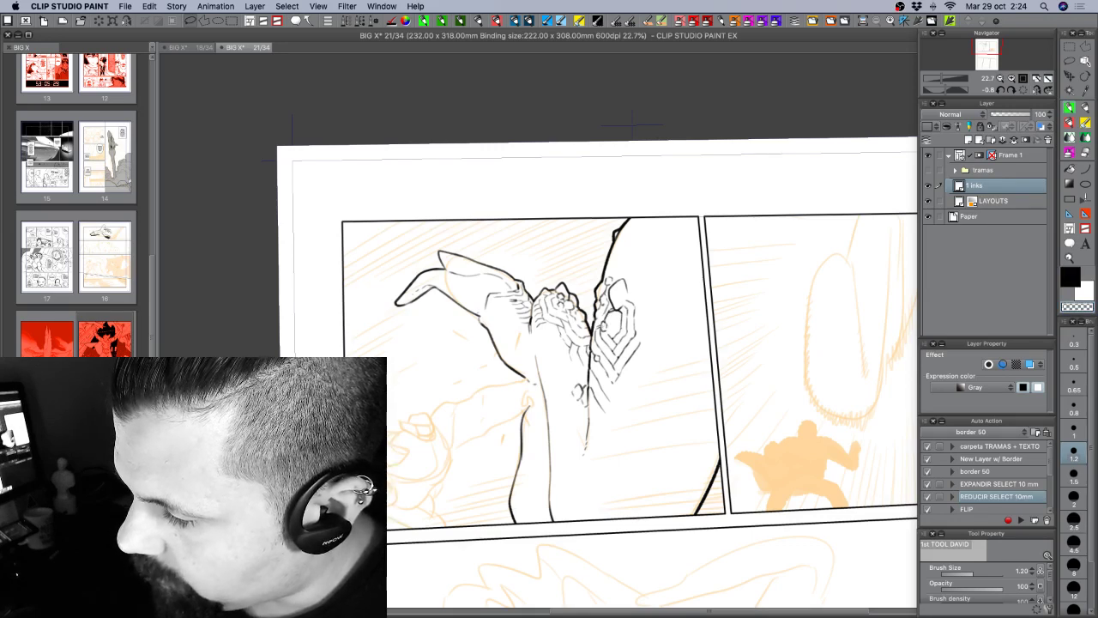
drag(599, 325, 605, 330)
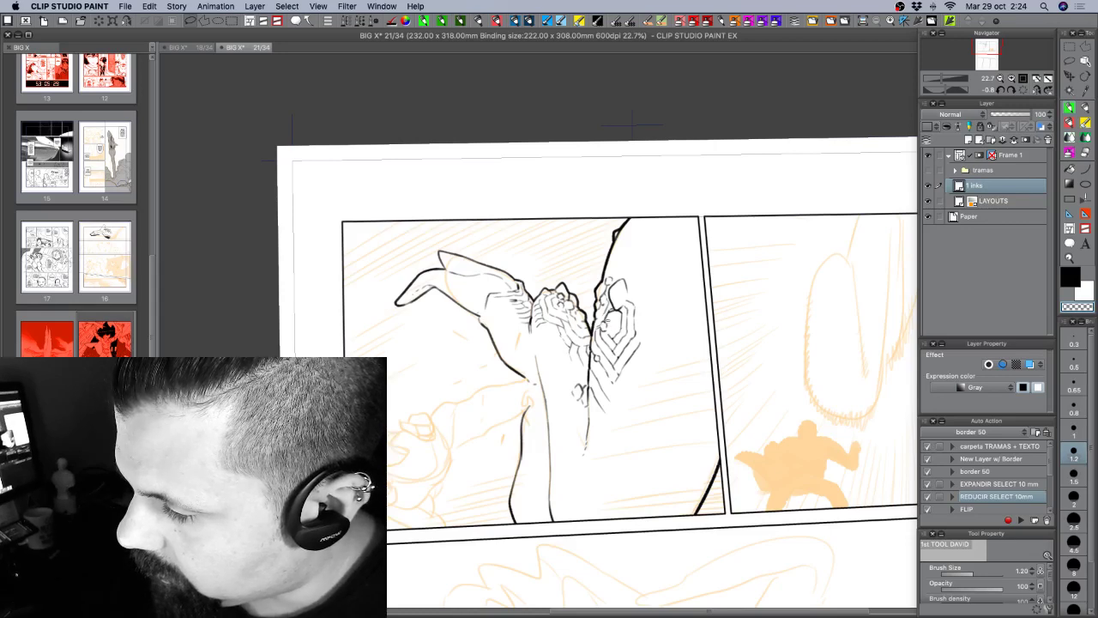
key(c)
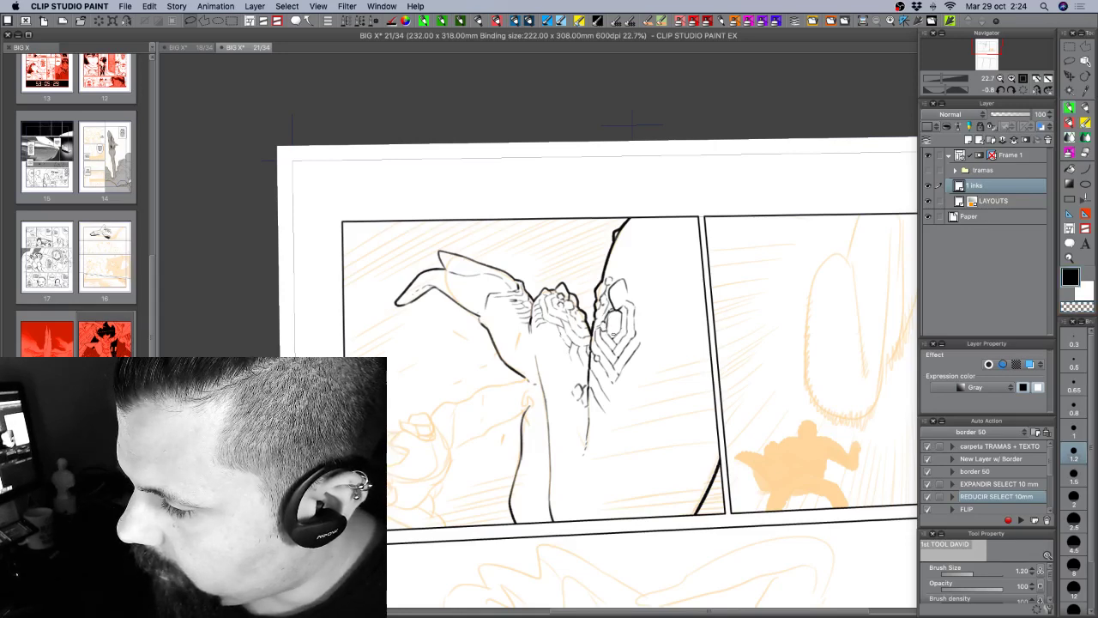
key(c)
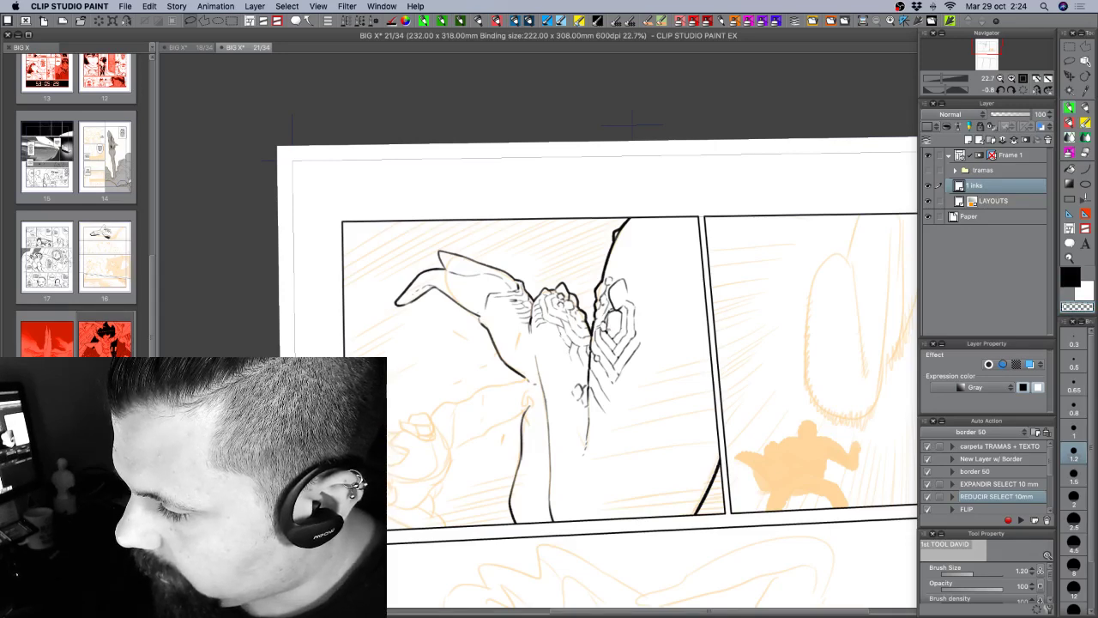
key(c)
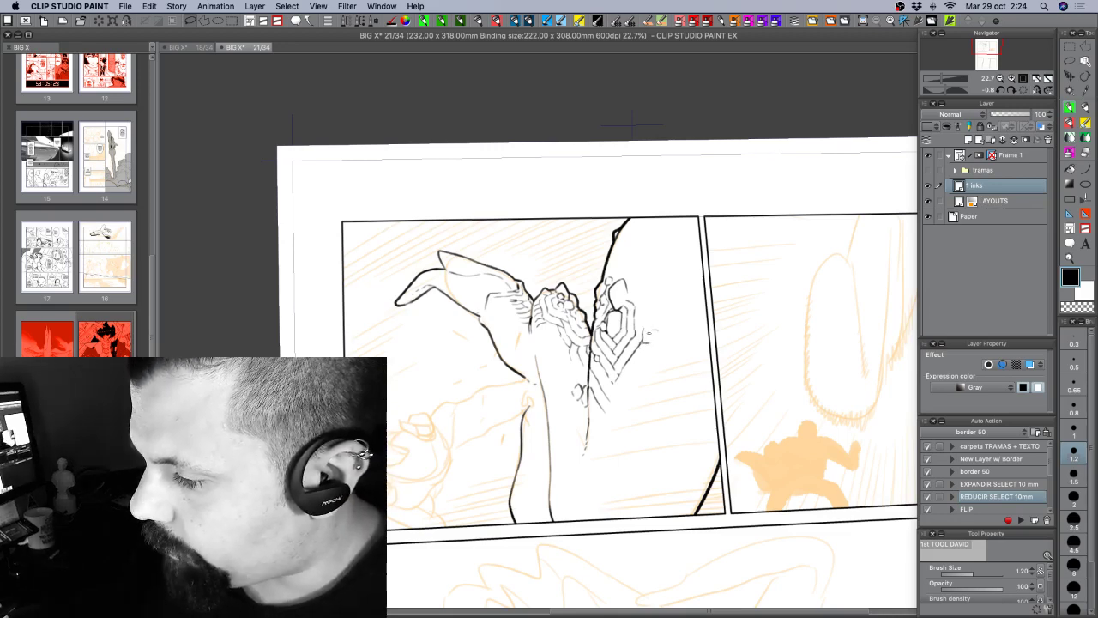
Set the brush size to 1.5 and ink angular lines branching outward from the outer edge of the scale pattern.
click(1074, 475)
key(shift+space)
mouse_move(672, 305)
mouse_down()
mouse_move(664, 385)
mouse_move(540, 438)
mouse_up()
key(c)
key(shift+space)
key(c)
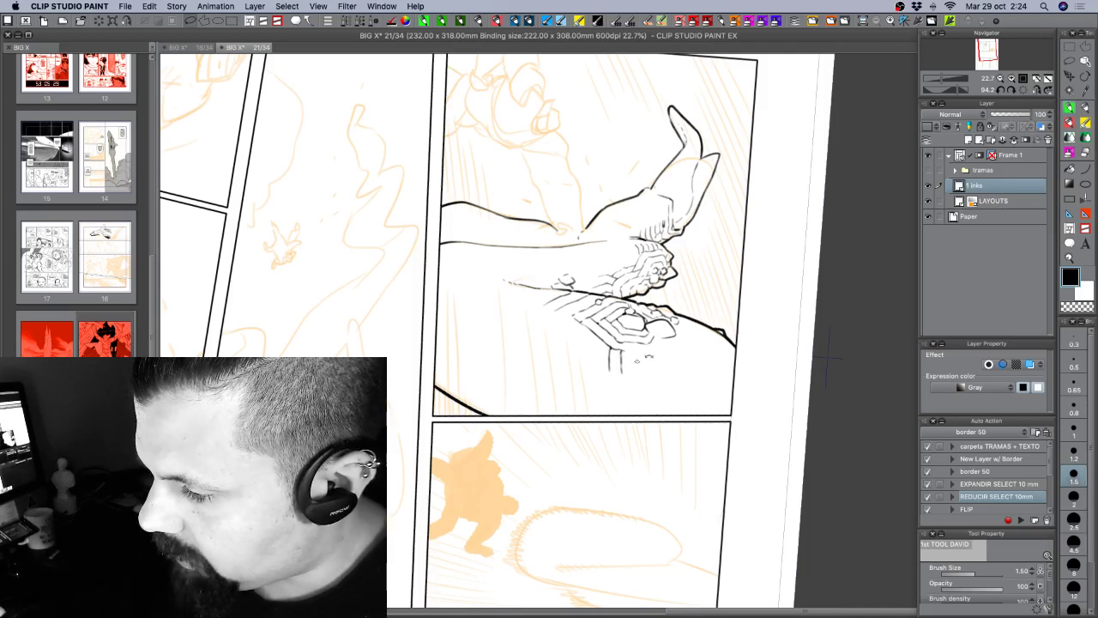
key(shift+space)
key(c)
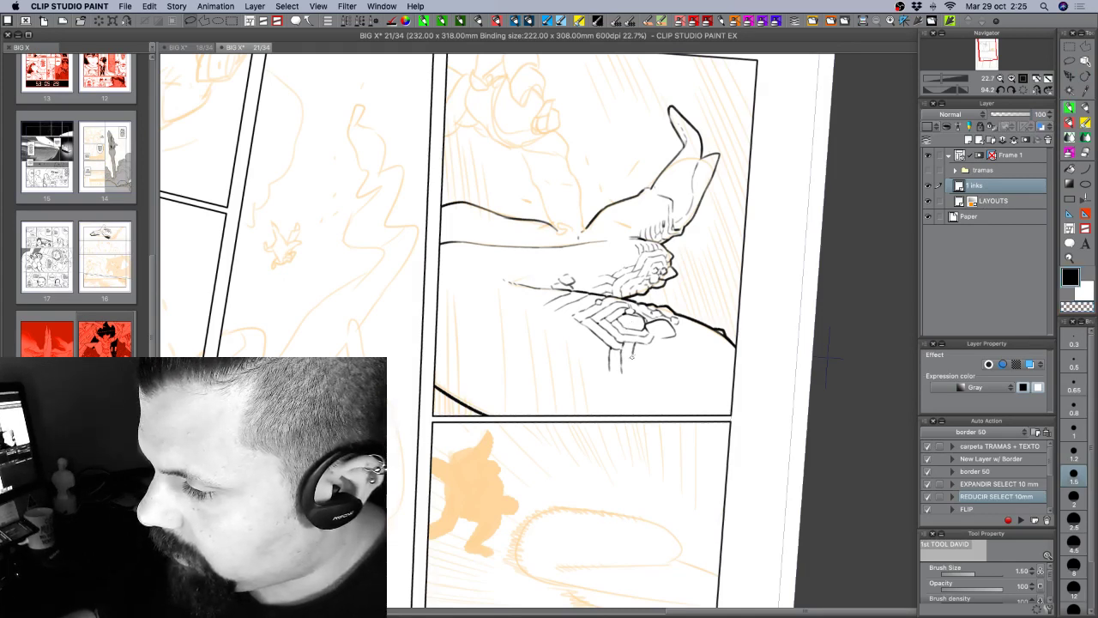
drag(631, 351, 633, 365)
Continue the branching contours as bent parallel lines spreading across the open side of the large form.
key(shift+space)
drag(695, 448, 638, 408)
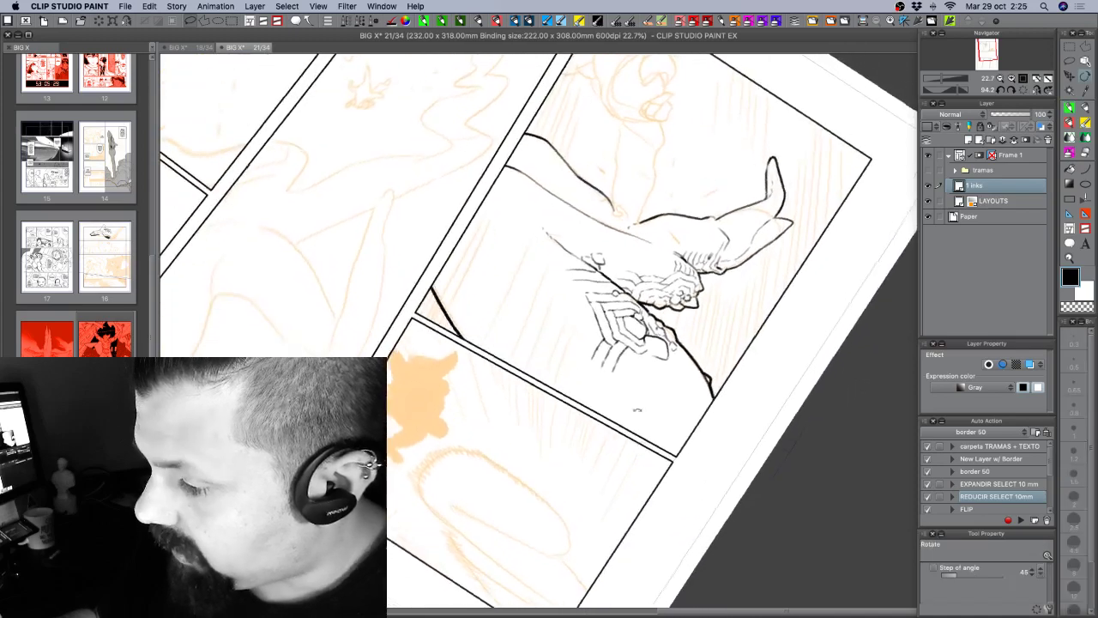
key(shift+space)
drag(600, 365, 584, 353)
key(c)
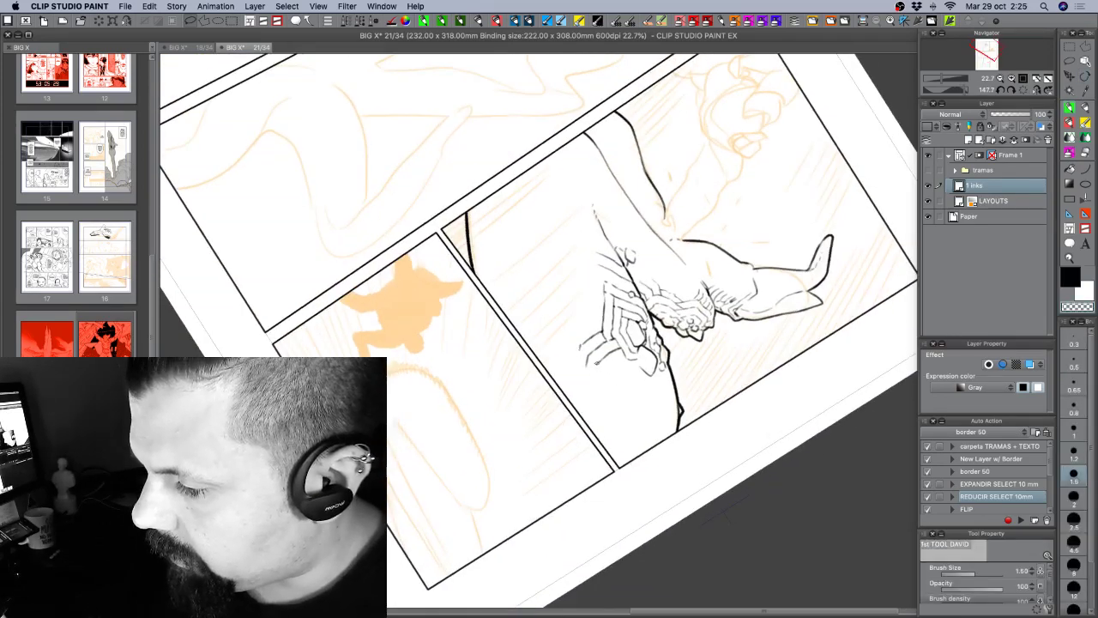
key(c)
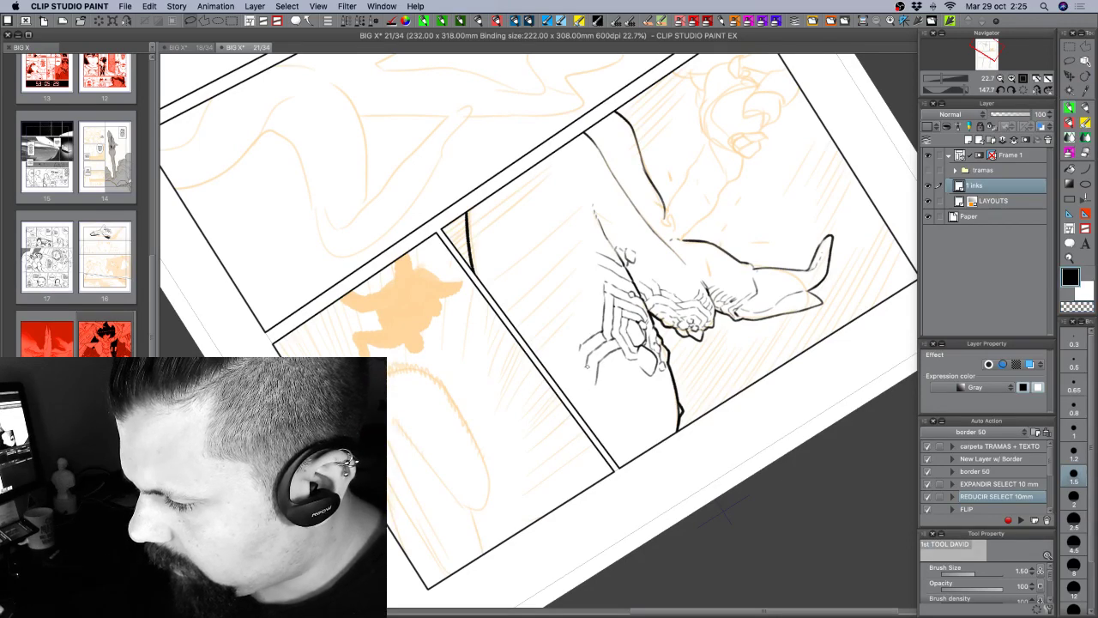
drag(589, 364, 582, 378)
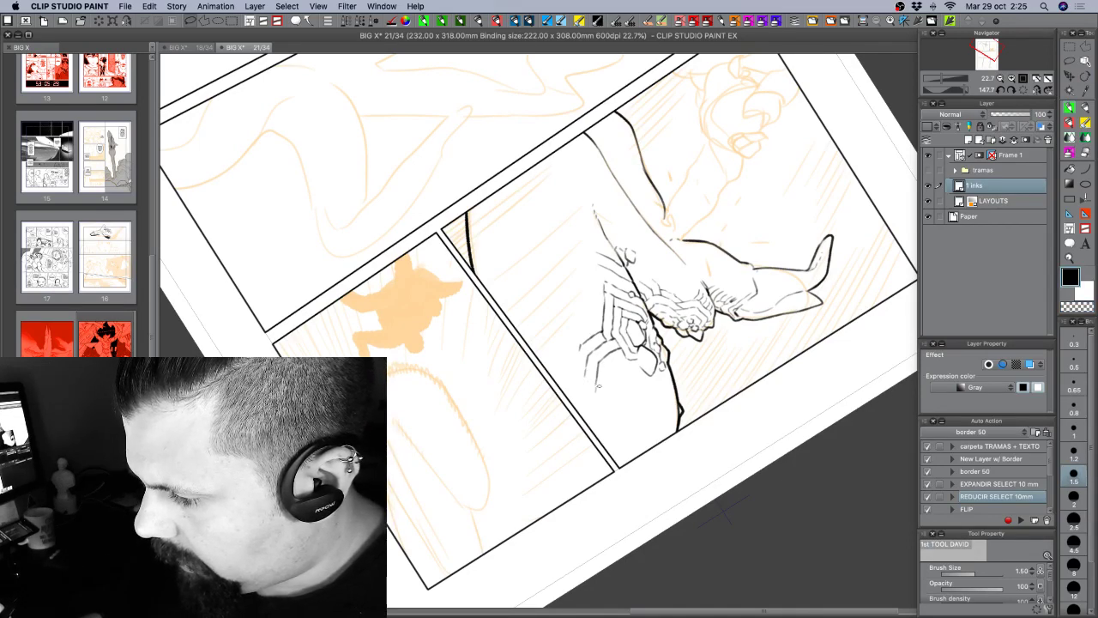
drag(609, 375, 606, 401)
key(c)
key(c)
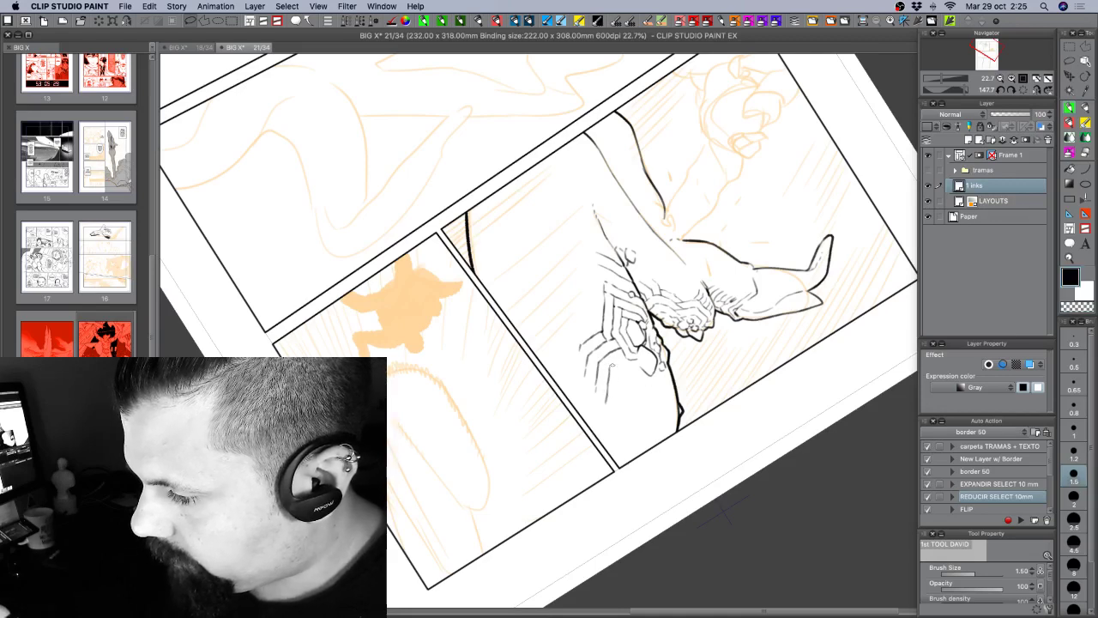
Ink another short contour stroke along the lower outer side of the scale pattern.
key(r)
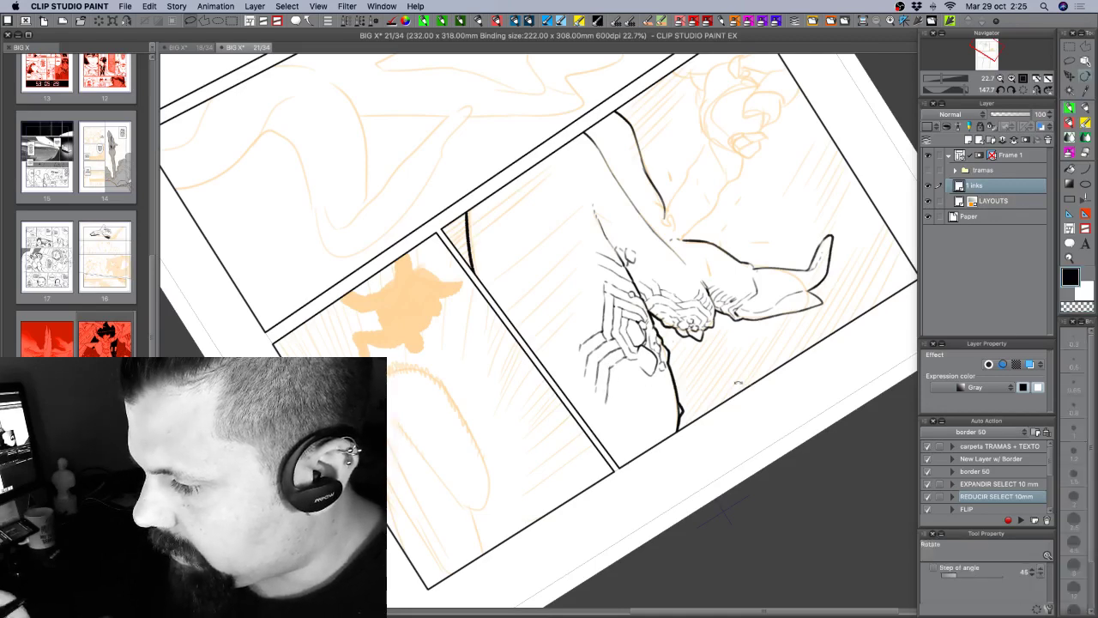
drag(735, 383, 619, 198)
mouse_move(772, 305)
mouse_down()
mouse_move(763, 273)
mouse_move(678, 226)
mouse_up()
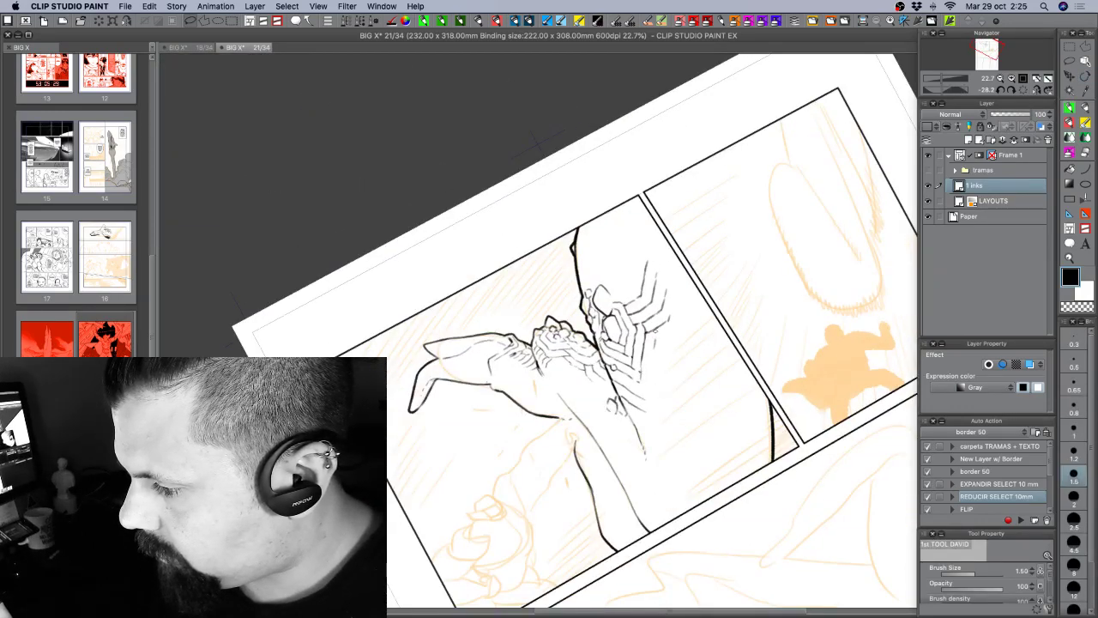
drag(651, 355, 649, 382)
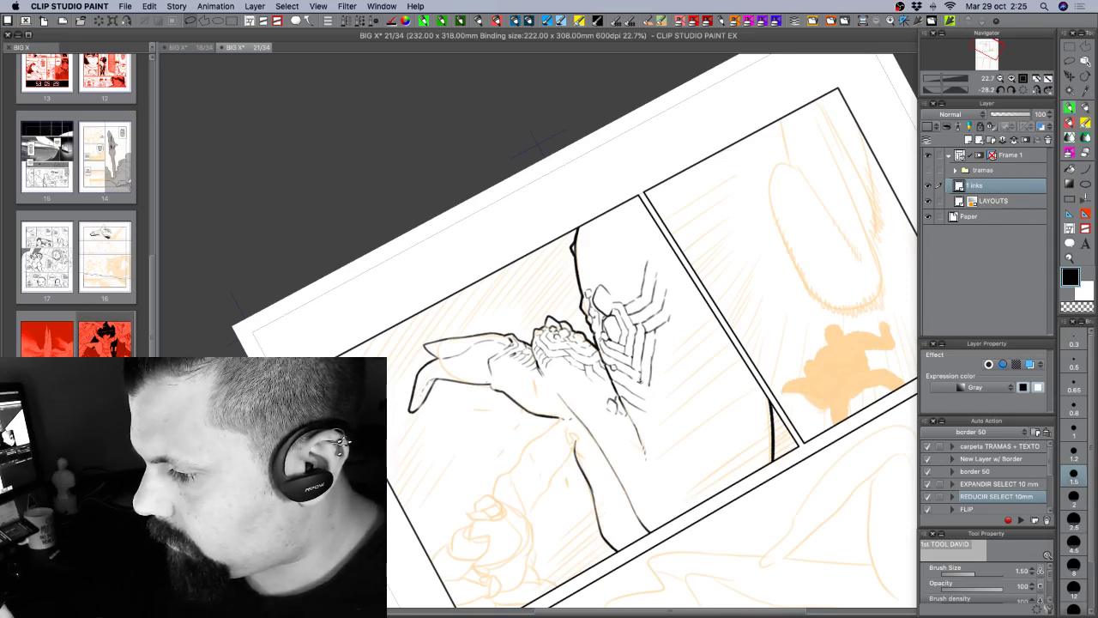
Review the inked scale pattern at several rotations, in the full-page view and at 25% zoom.
key(r)
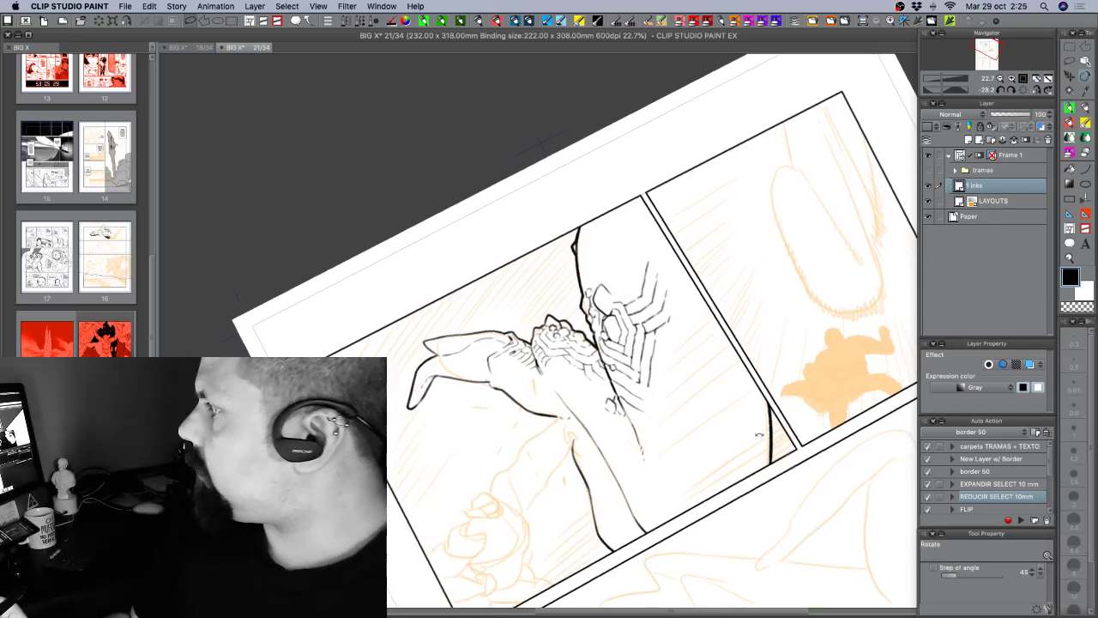
drag(732, 446, 673, 463)
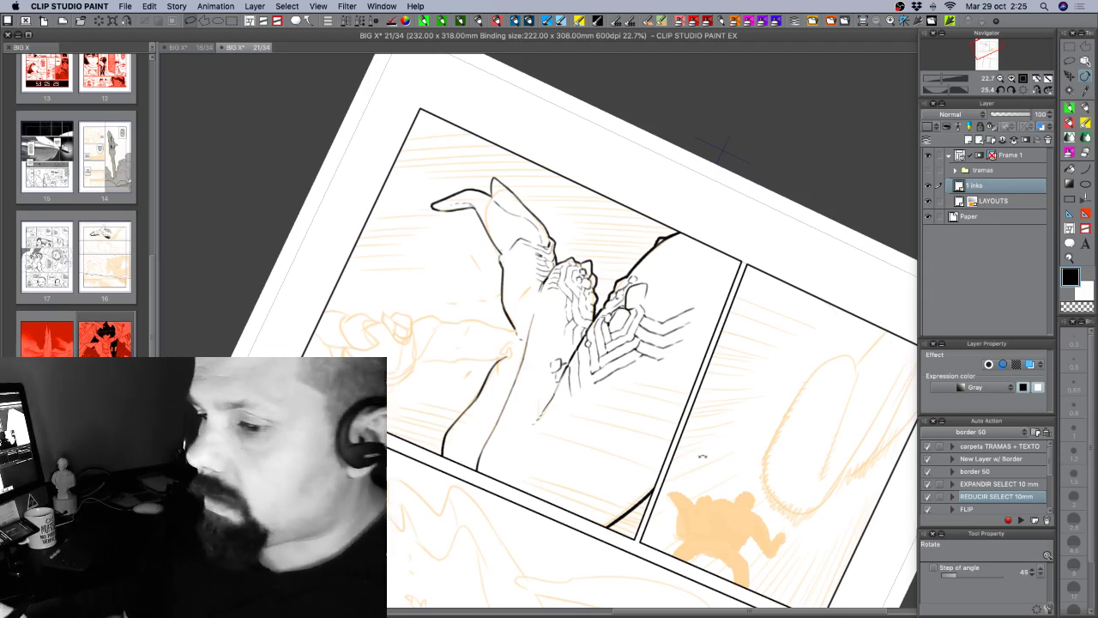
drag(702, 457, 732, 373)
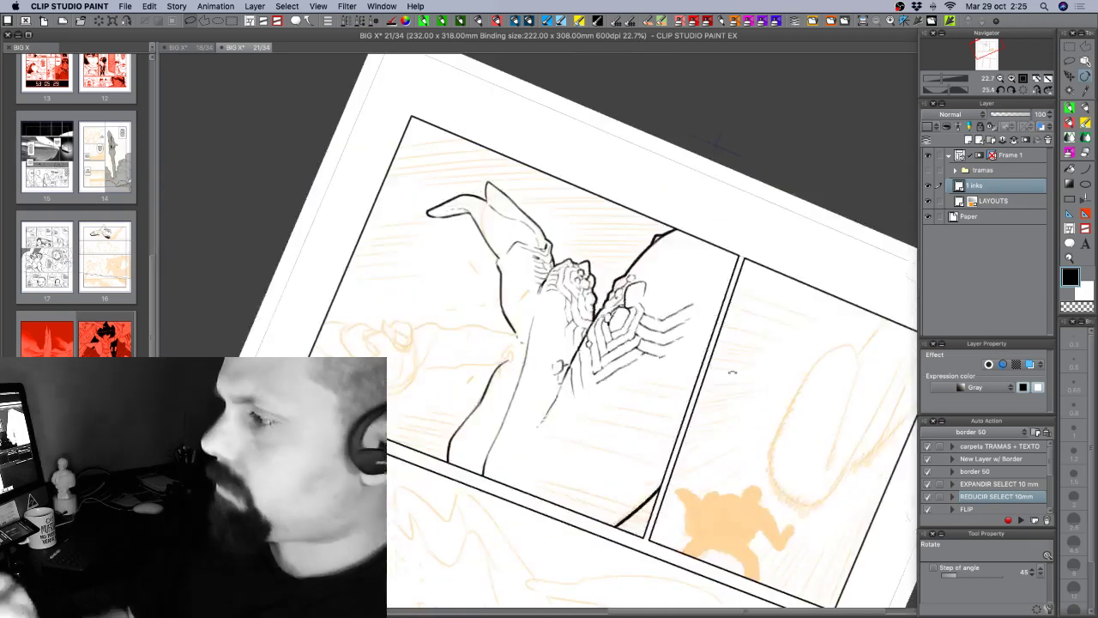
click(1047, 90)
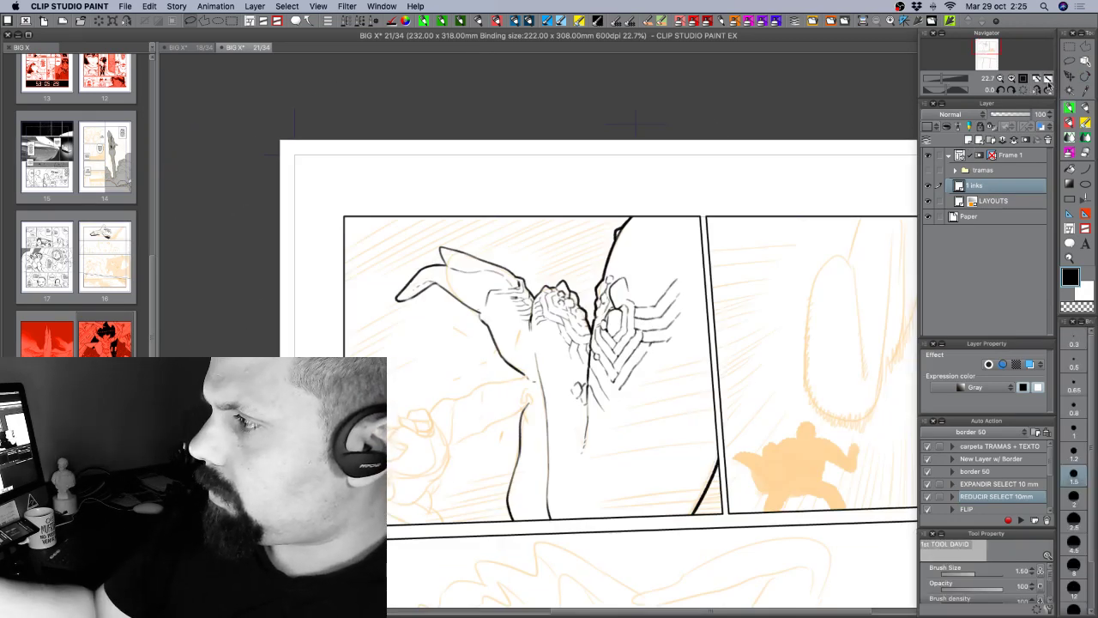
click(1023, 78)
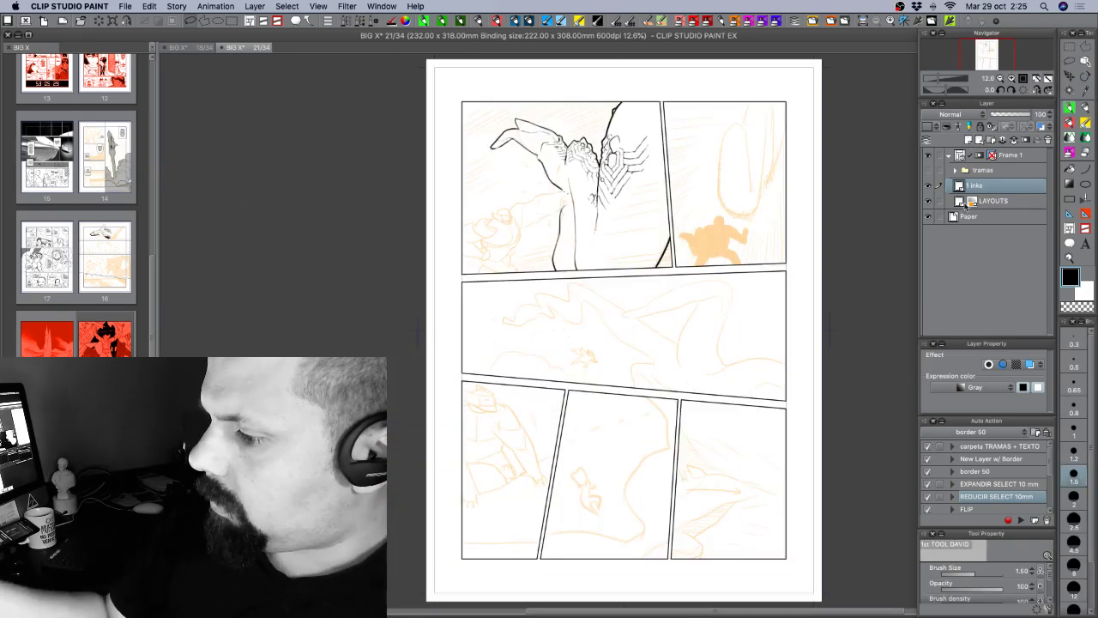
click(1011, 78)
drag(495, 221, 647, 424)
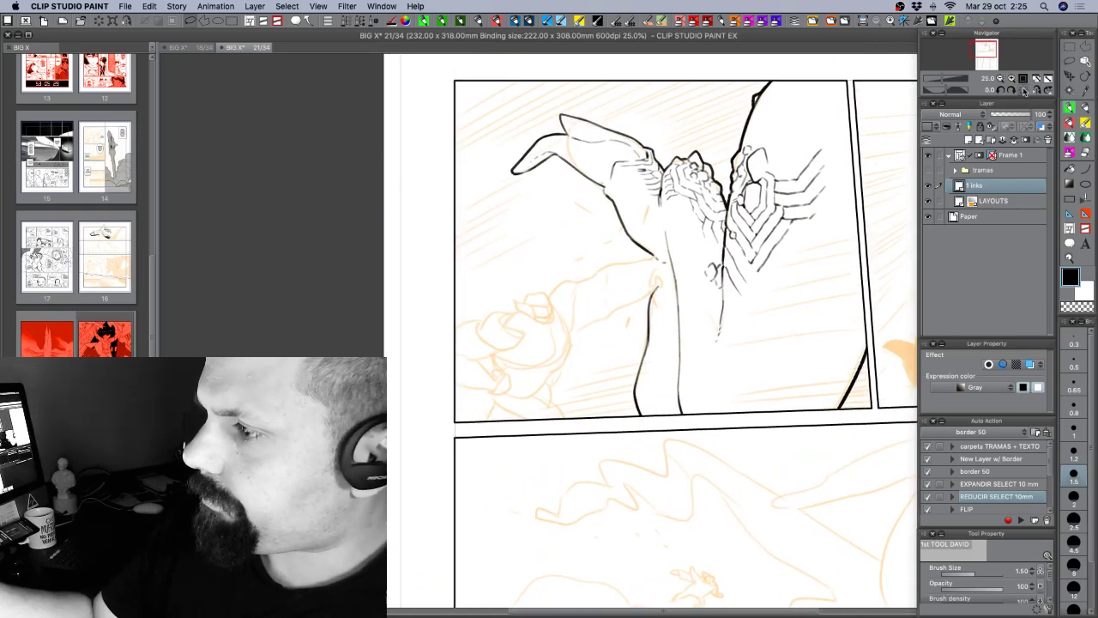
drag(781, 323, 589, 443)
mouse_move(685, 377)
mouse_down()
mouse_move(677, 399)
mouse_move(694, 368)
mouse_up()
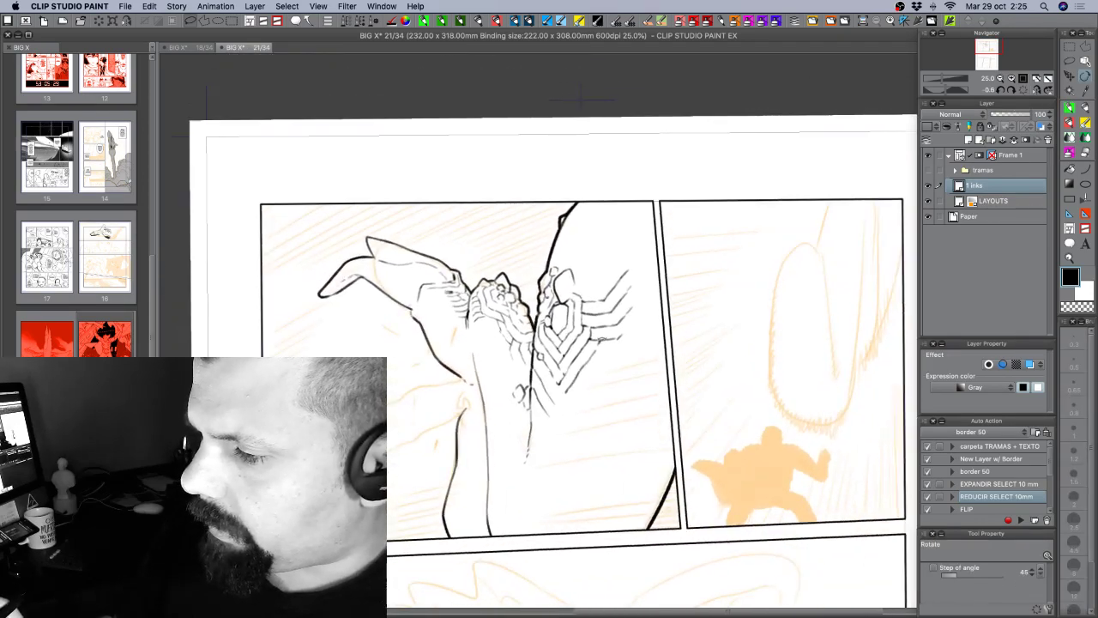
key(p)
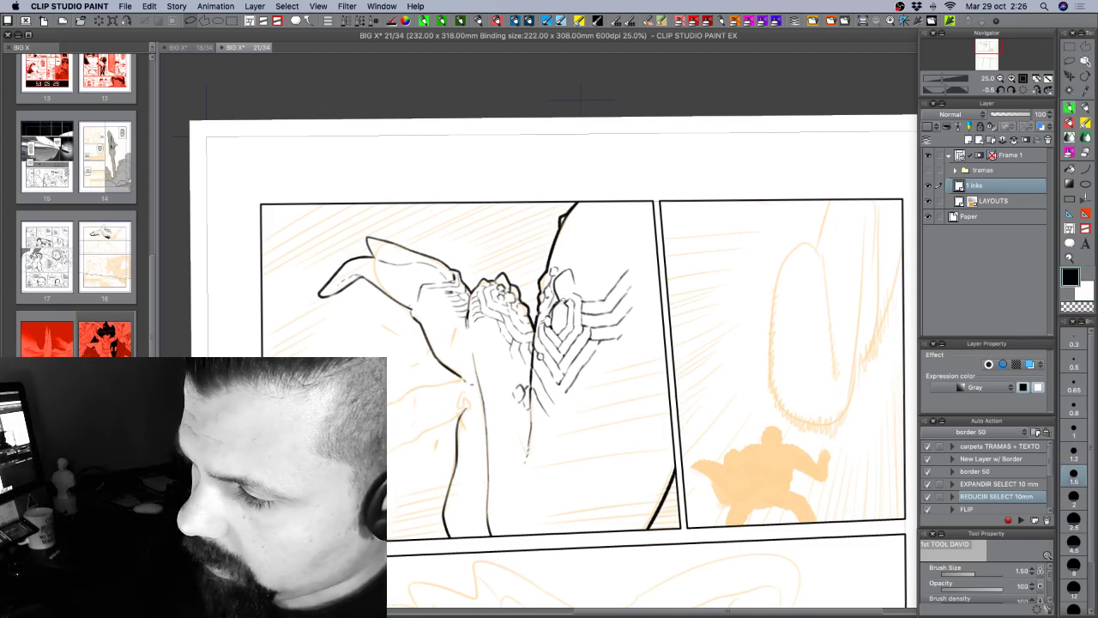
Break up the thick upper contour of the large form and redraw it with small jagged bumps, alternating black and transparent colour.
key(c)
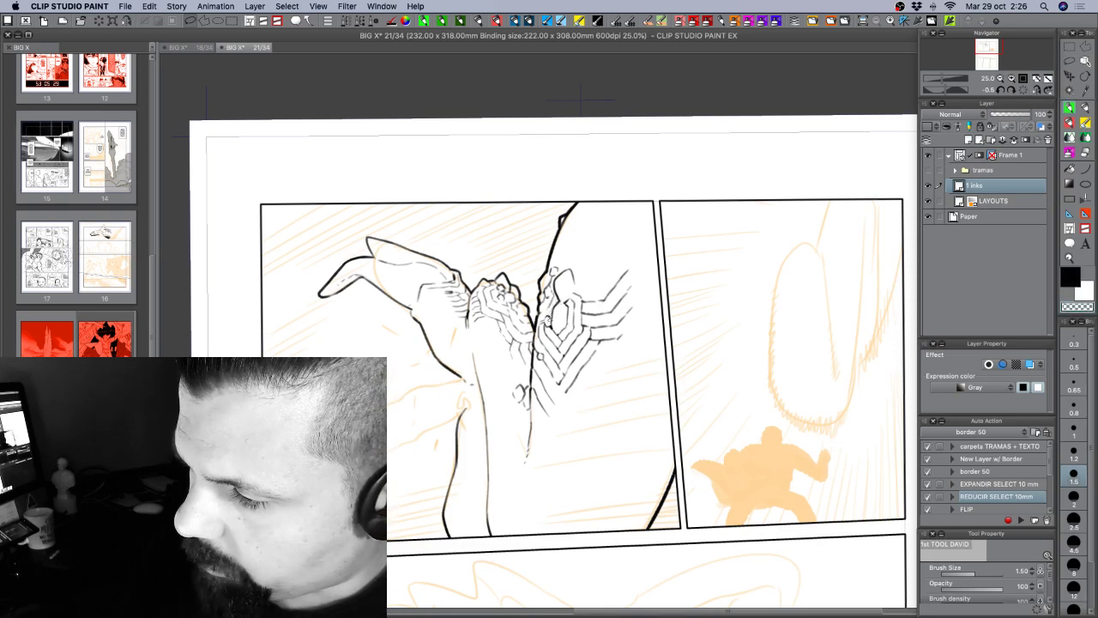
key(c)
key(c)
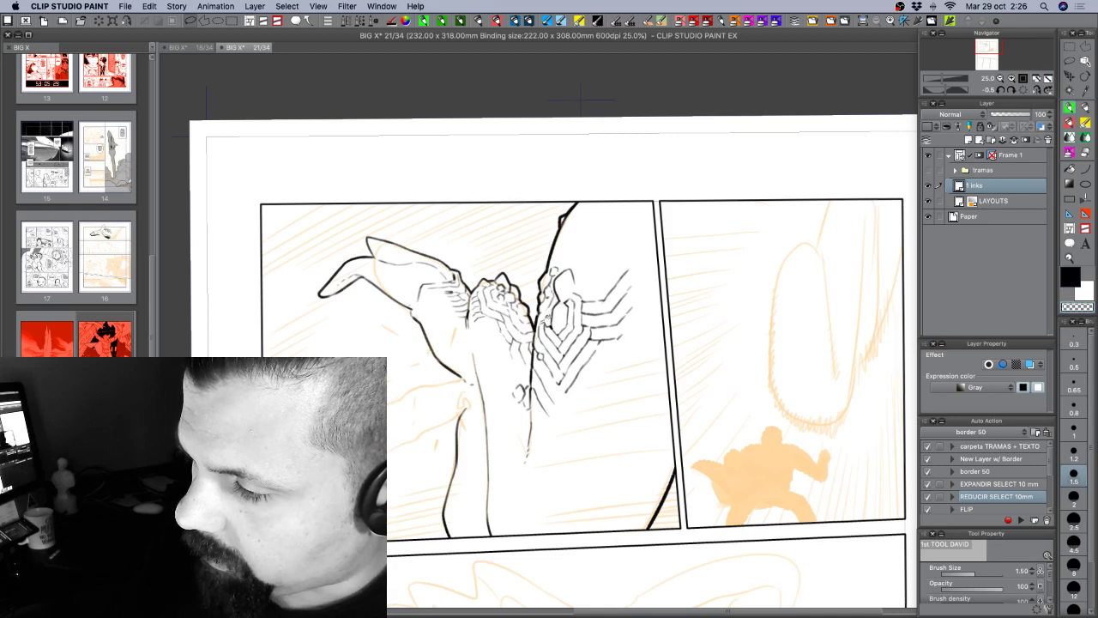
key(c)
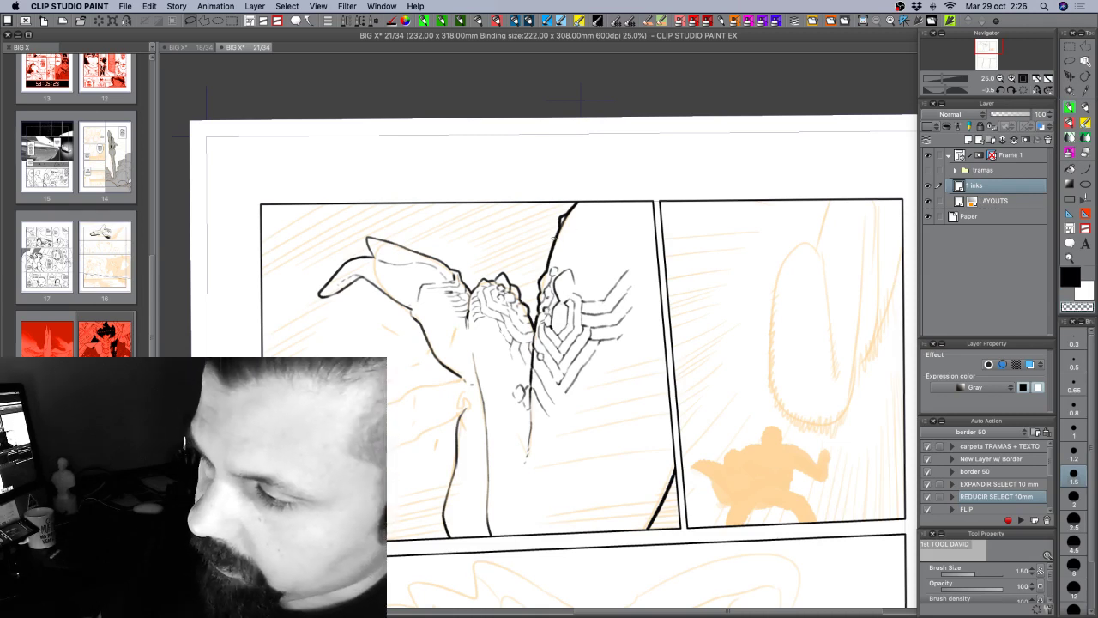
key(c)
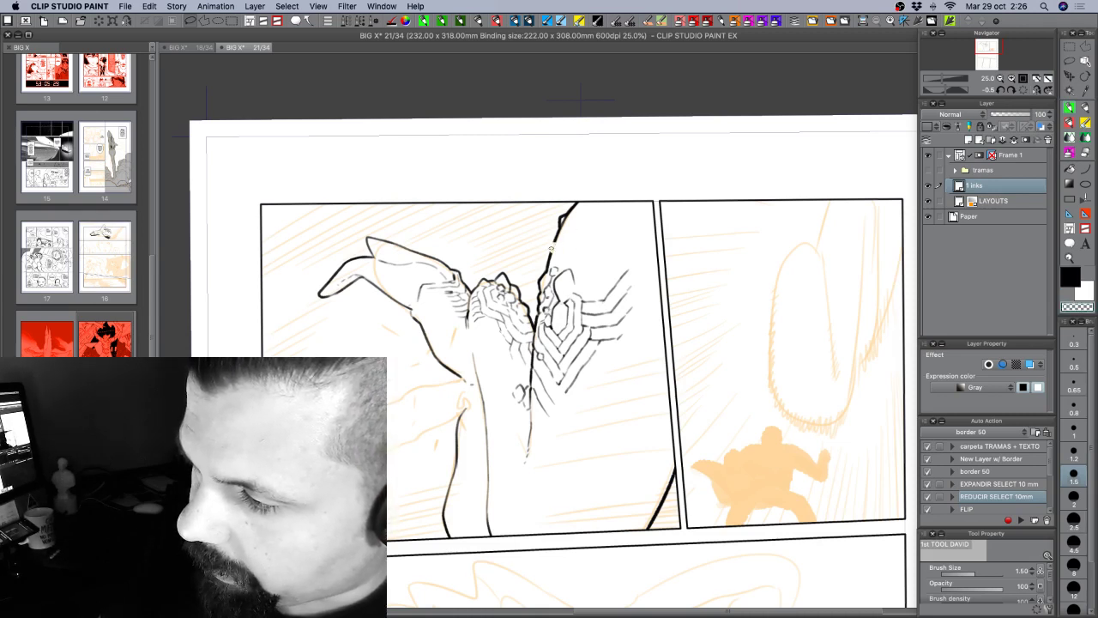
key(c)
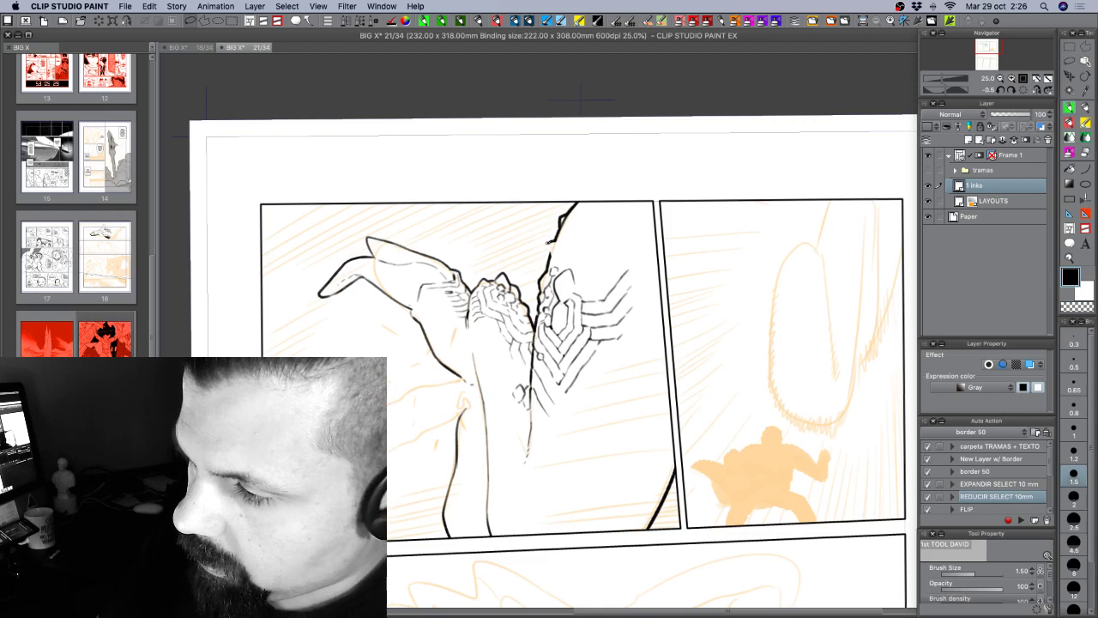
drag(558, 246, 551, 261)
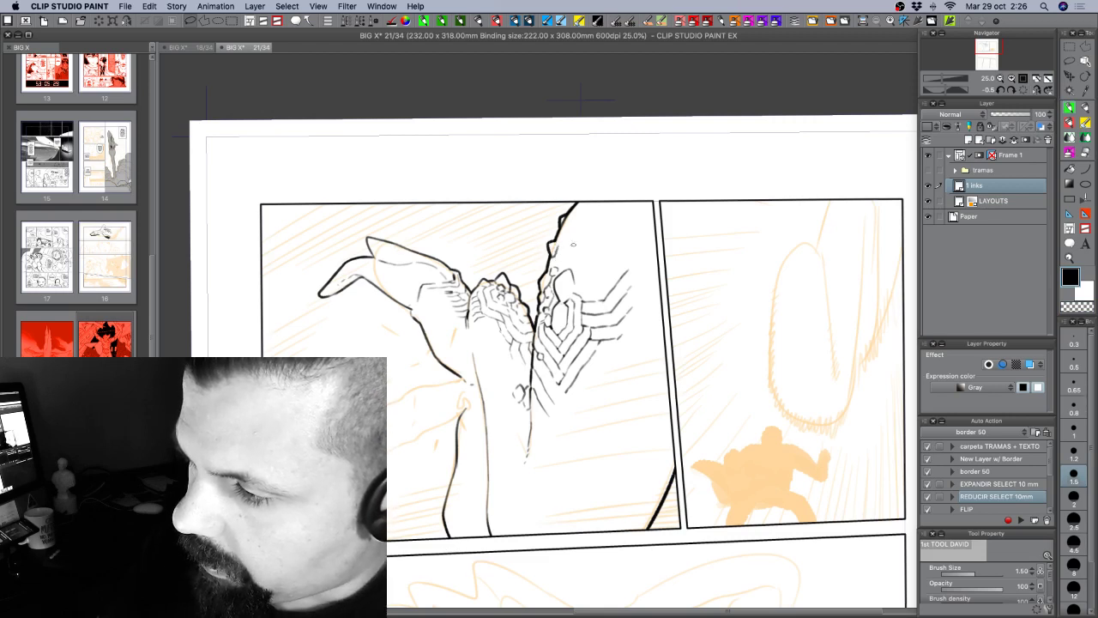
Ink a rounded scale on the open side of the large form and outline a long smooth plate reaching the upper panel border.
drag(614, 242, 607, 262)
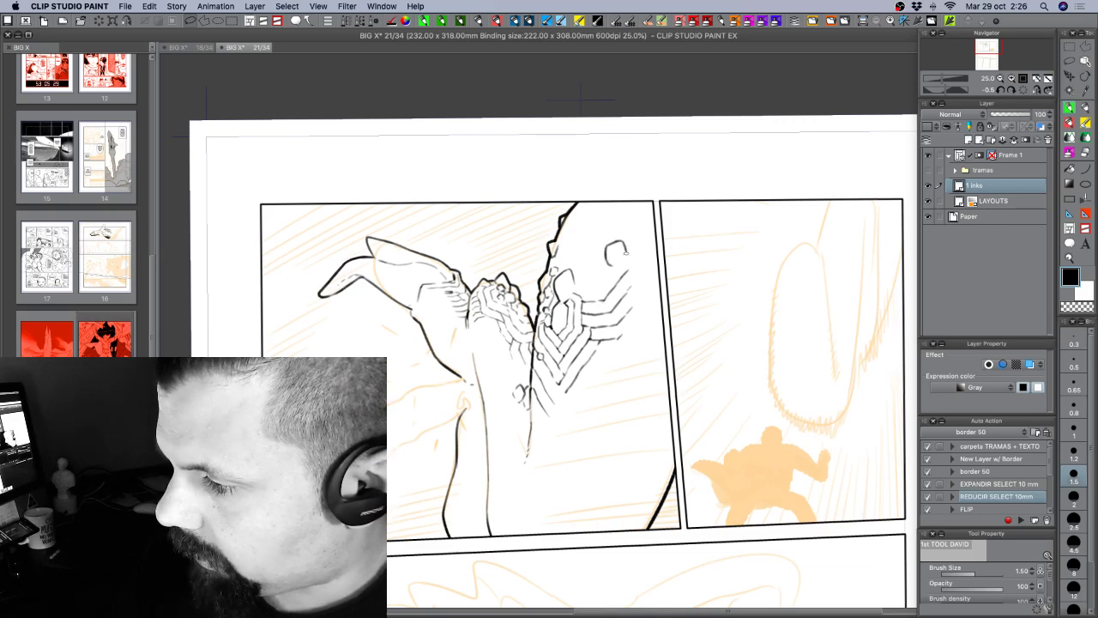
scroll(603, 273, up, 3)
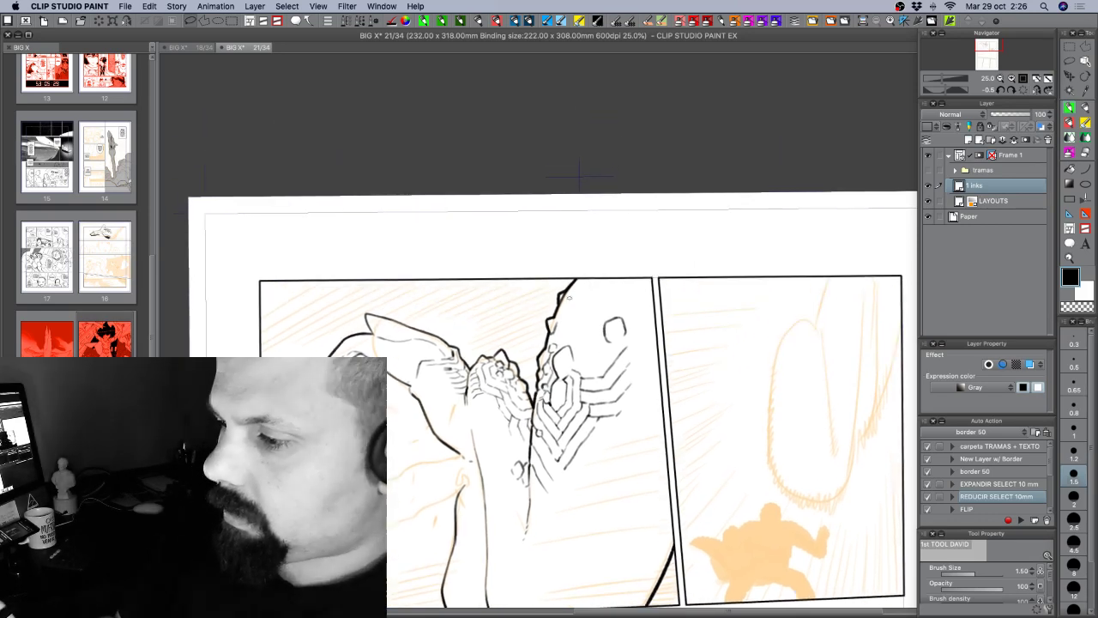
mouse_move(575, 290)
mouse_down()
mouse_move(565, 310)
mouse_move(581, 340)
mouse_up()
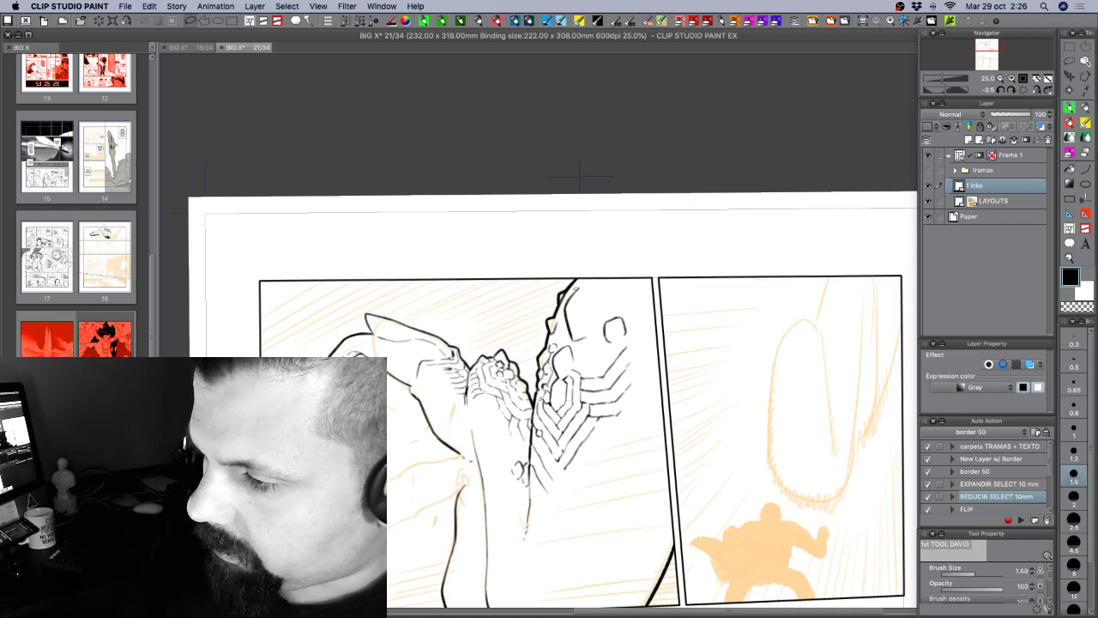
mouse_move(577, 289)
mouse_down()
mouse_move(608, 273)
mouse_move(620, 287)
mouse_move(618, 278)
mouse_move(622, 314)
mouse_up()
drag(579, 279, 579, 287)
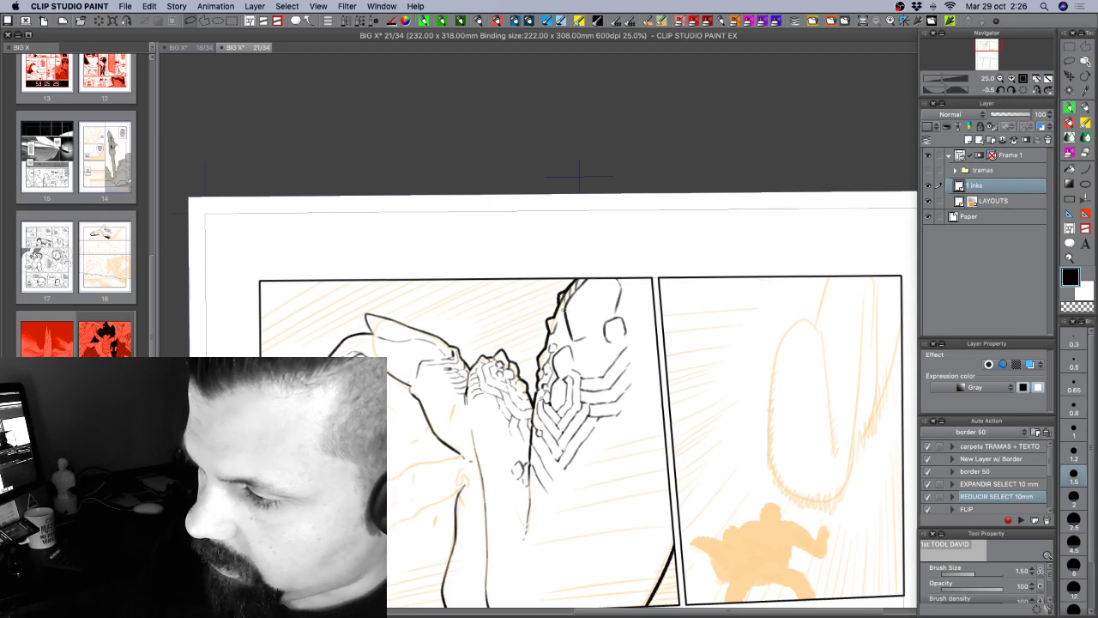
Ink a row of small scales between the bumpy contour and the smooth plate, cleaning up their lines with transparent colour.
drag(562, 319, 561, 354)
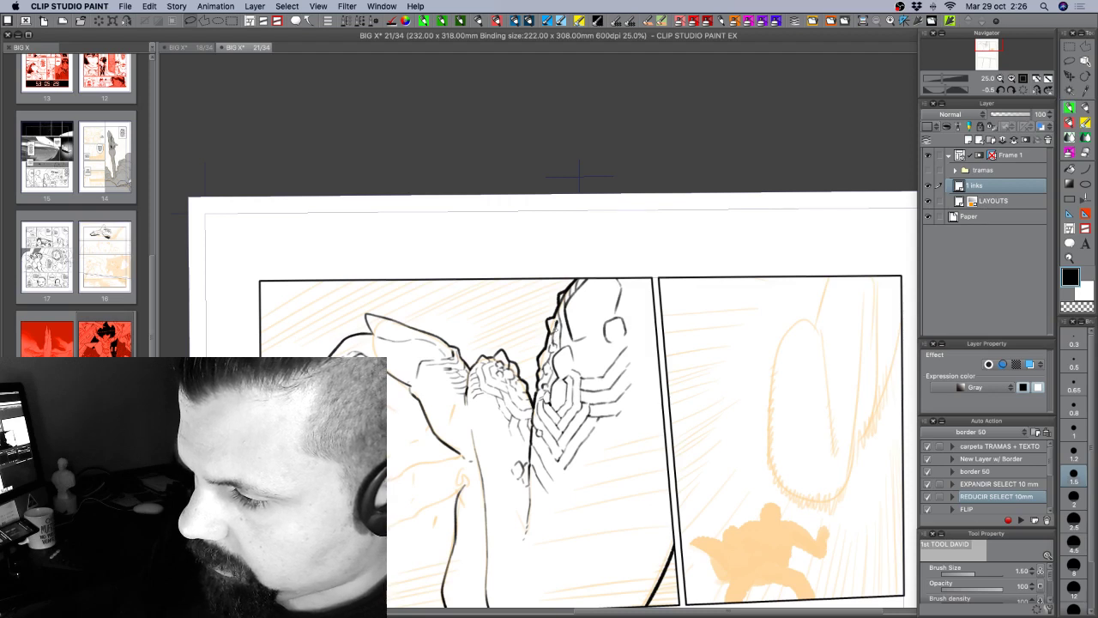
drag(569, 333, 570, 349)
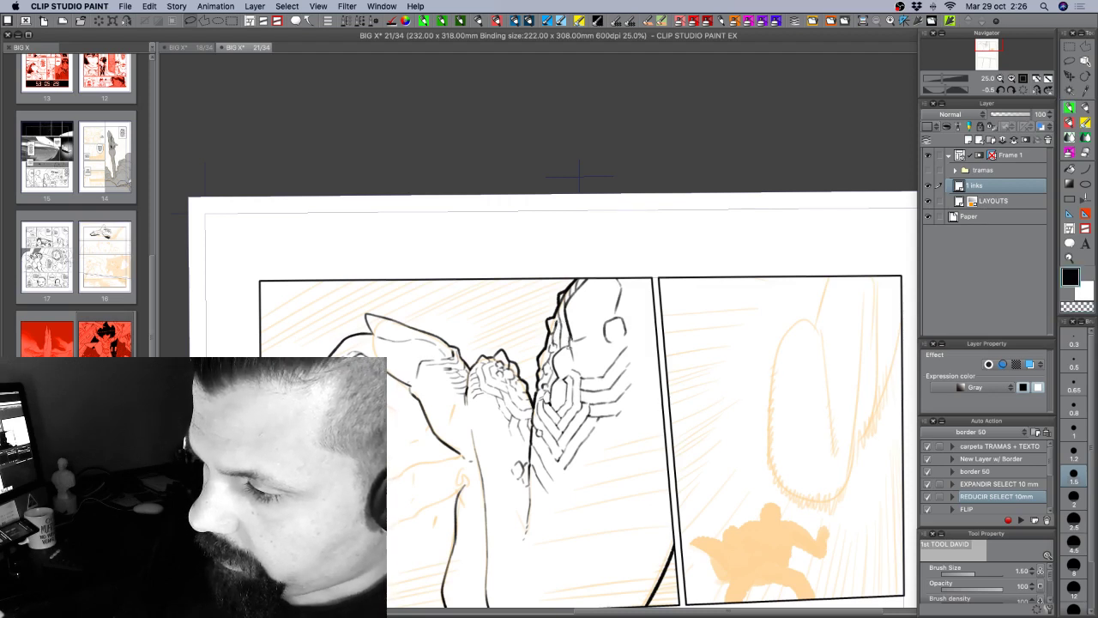
key(c)
key(c)
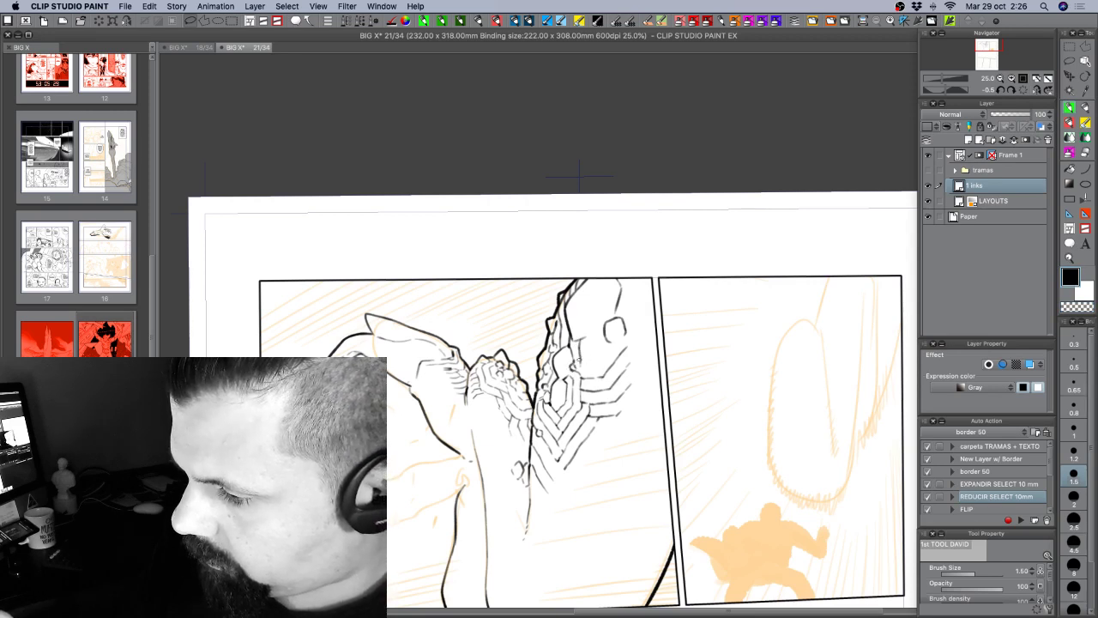
key(c)
key(c)
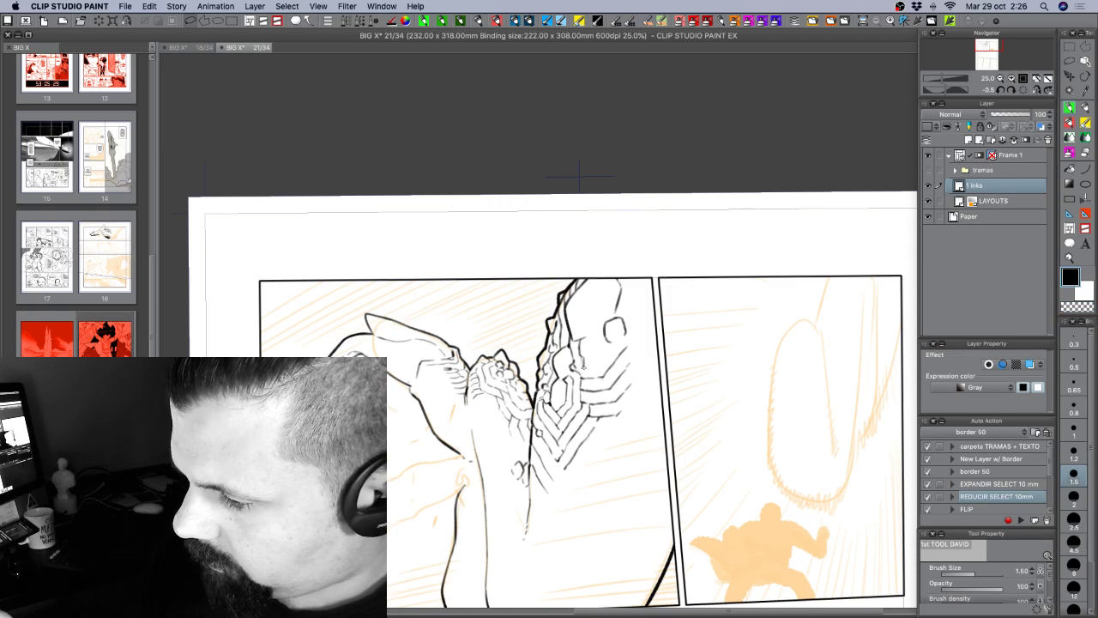
Fill the gap between the smooth plate and the angular contours with small blocky scales extending to the rounded scale.
key(c)
key(c)
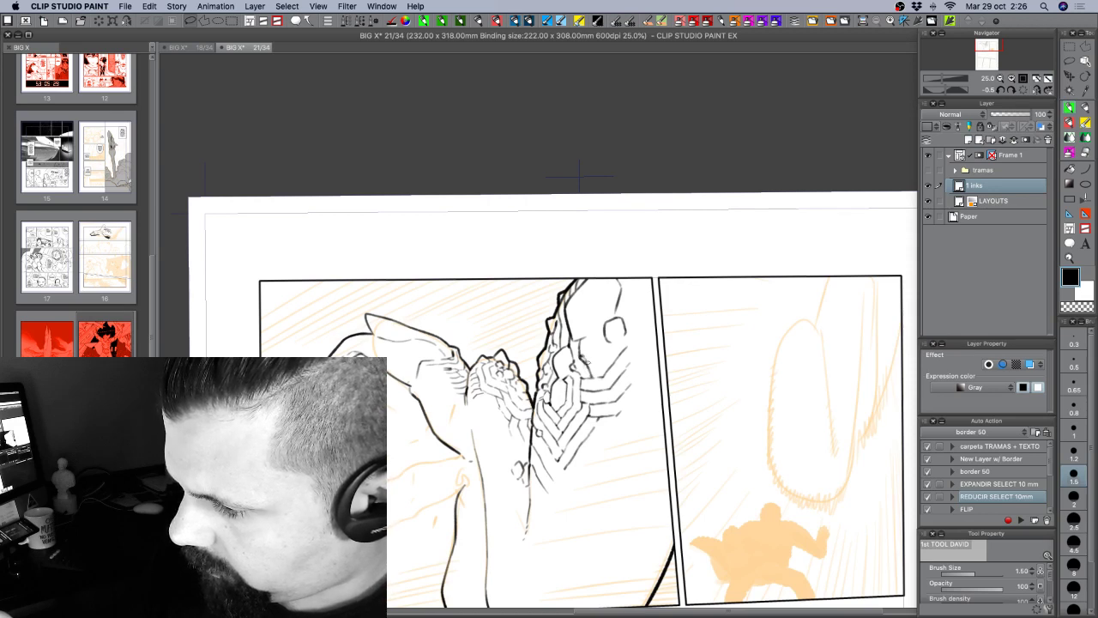
key(c)
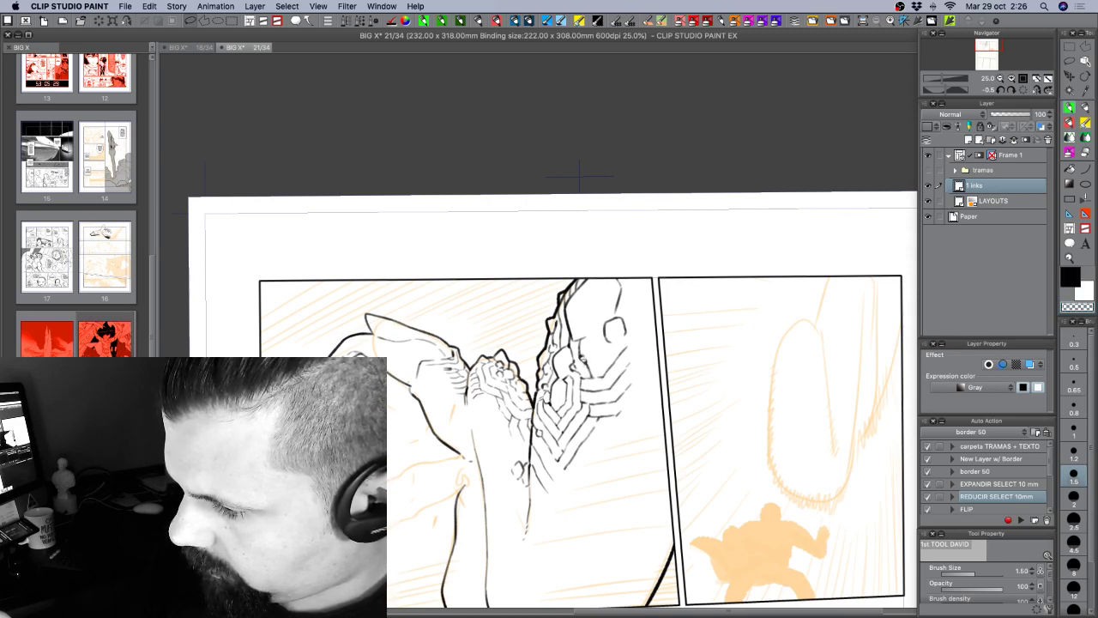
key(c)
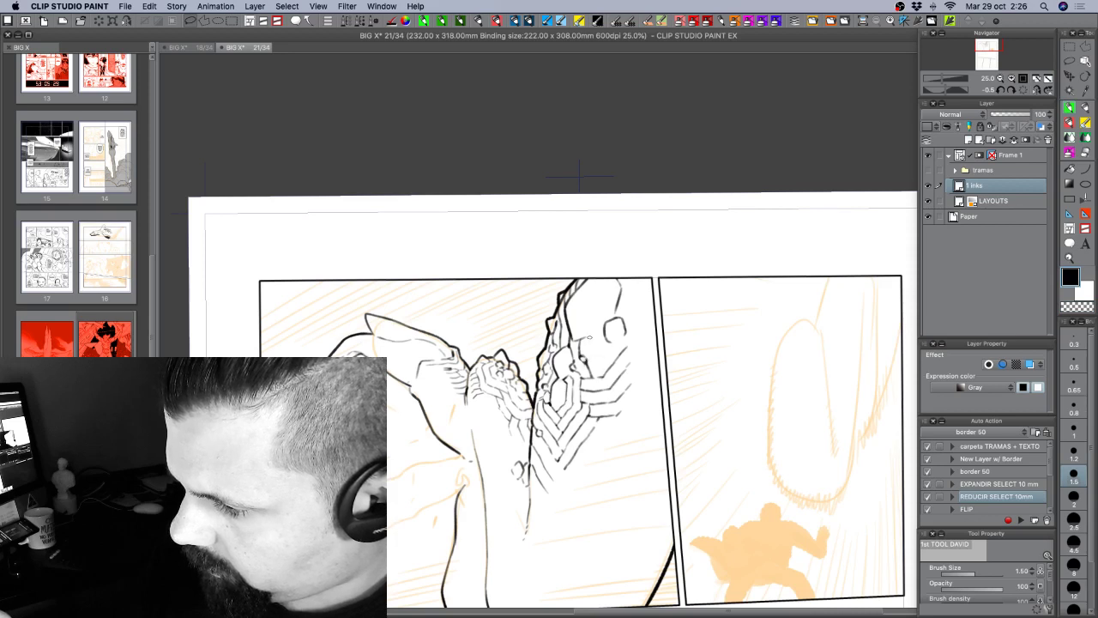
drag(591, 337, 597, 357)
key(c)
key(c)
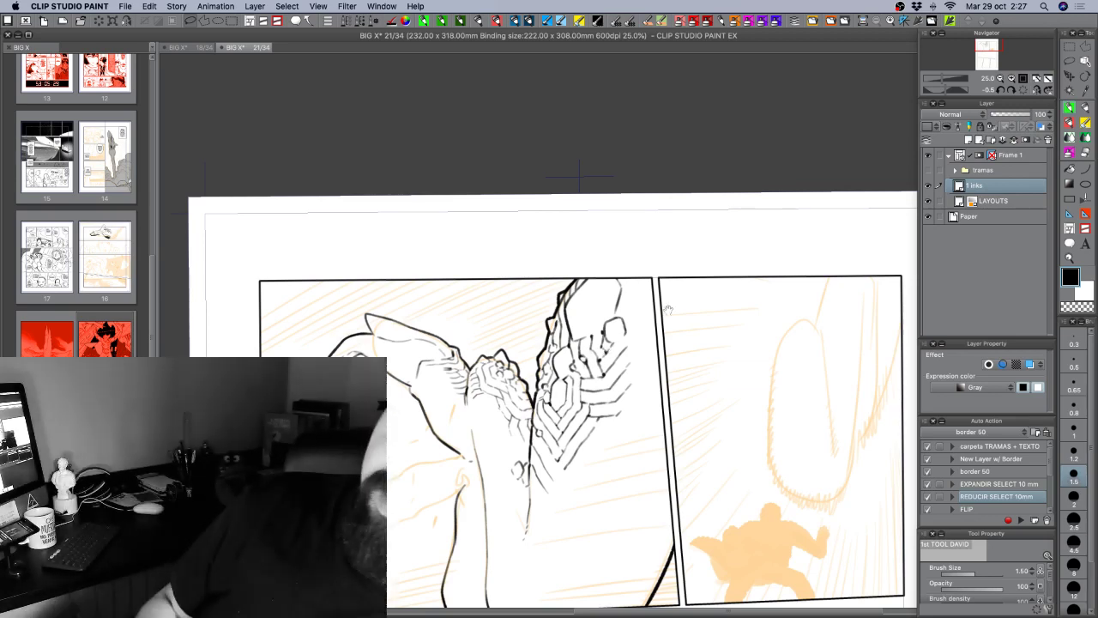
Ink small scales and bent bands between the smooth plate and the corner of the panel border.
drag(689, 548, 630, 476)
mouse_move(604, 86)
mouse_down()
mouse_move(729, 145)
mouse_move(798, 284)
mouse_move(755, 429)
mouse_move(616, 479)
mouse_move(521, 461)
mouse_move(491, 431)
mouse_up()
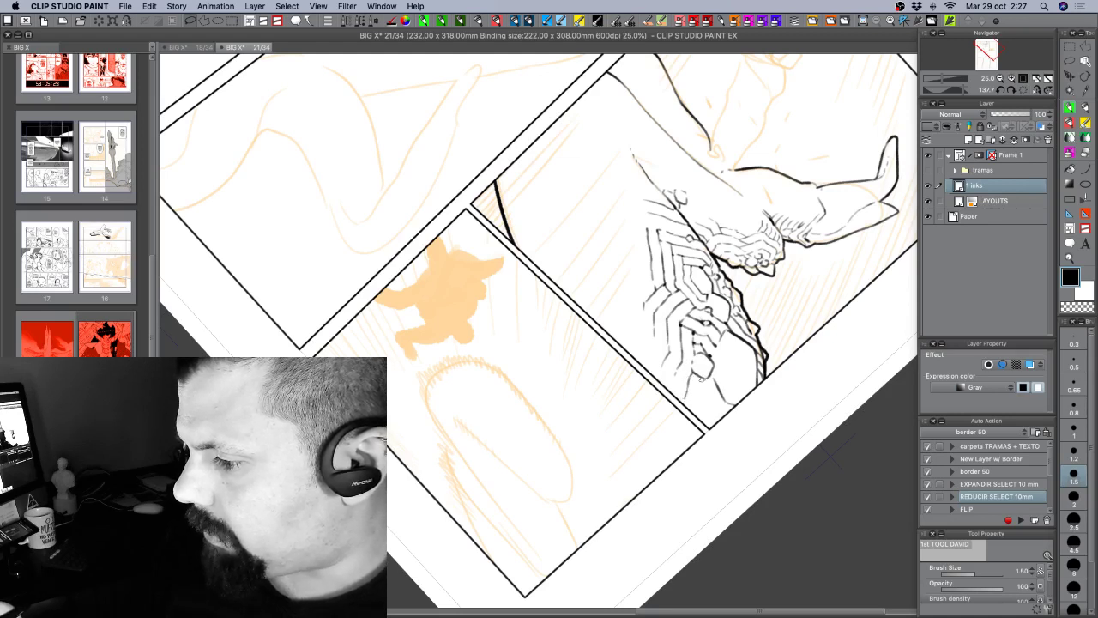
drag(701, 378, 703, 397)
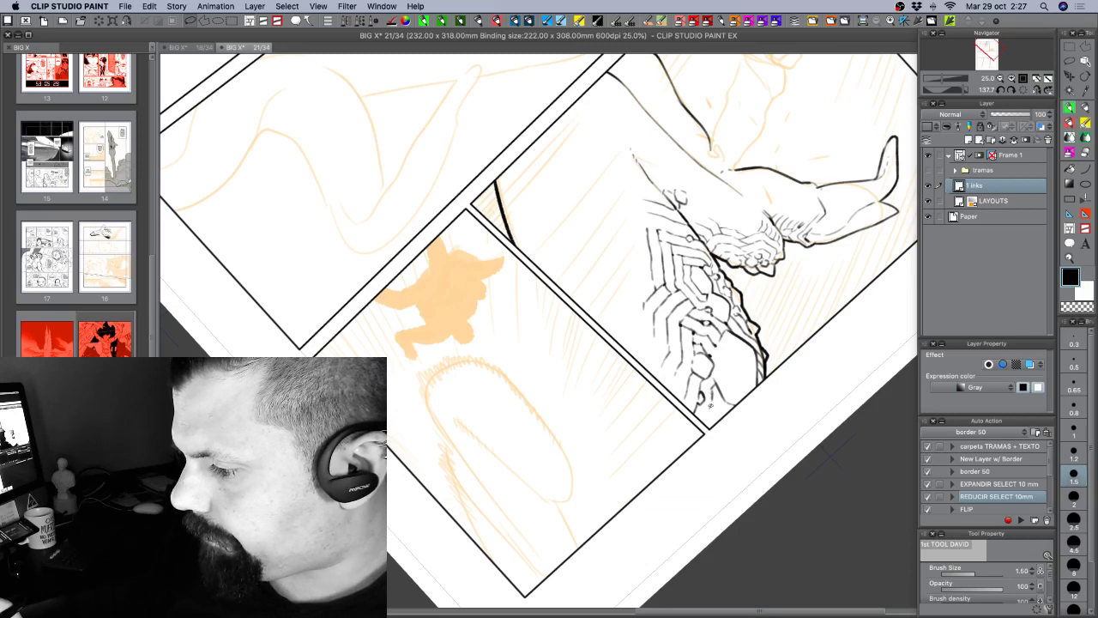
mouse_move(711, 401)
mouse_down()
mouse_move(703, 426)
mouse_move(616, 482)
mouse_up()
key(shift+space)
key(p)
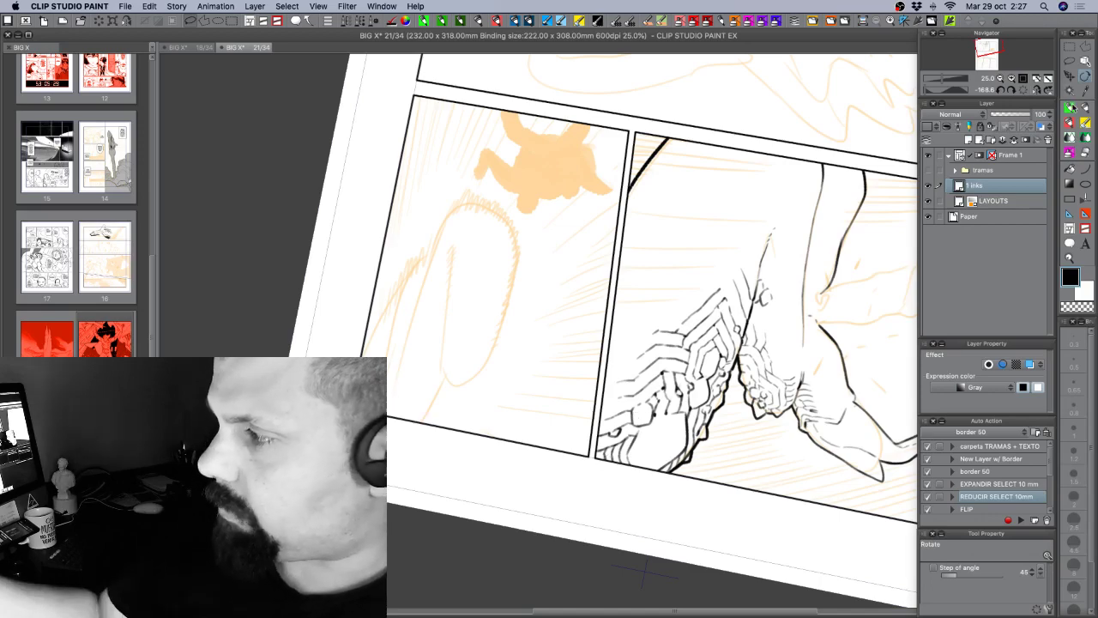
key(c)
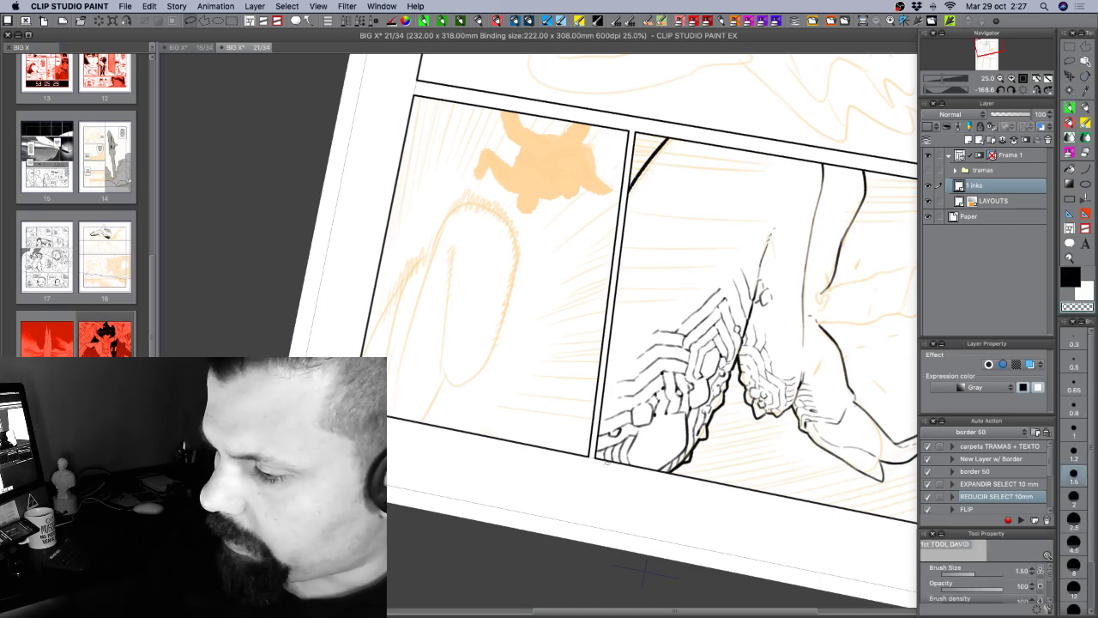
Ink a small circle at the outer end of a parallel contour and dots beyond the lower contour tips.
key(r)
drag(713, 466, 541, 206)
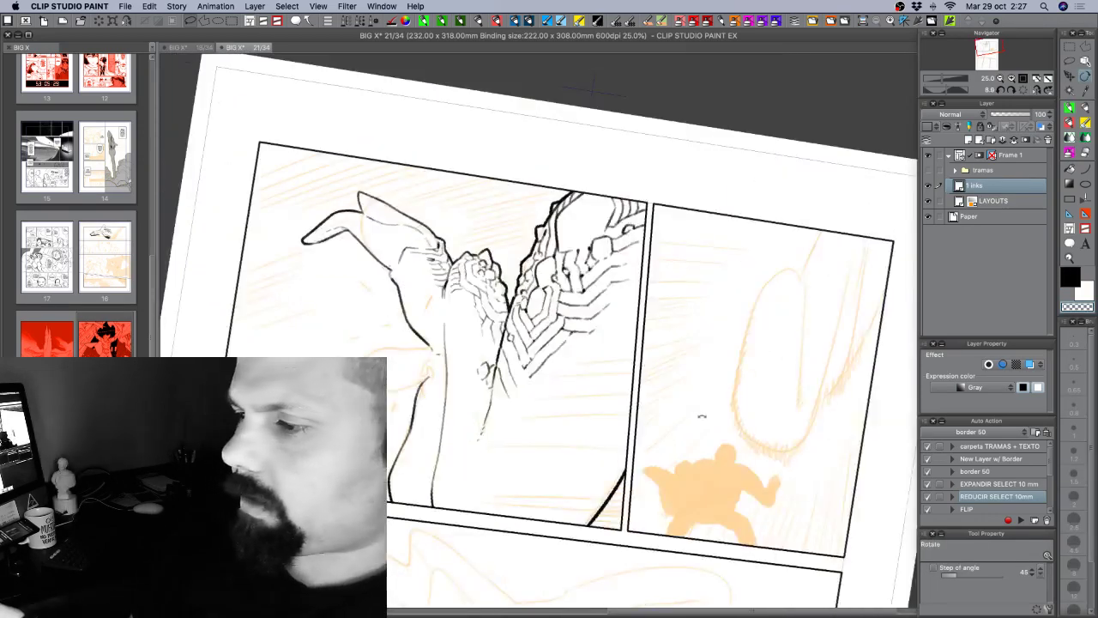
drag(702, 417, 662, 352)
key(c)
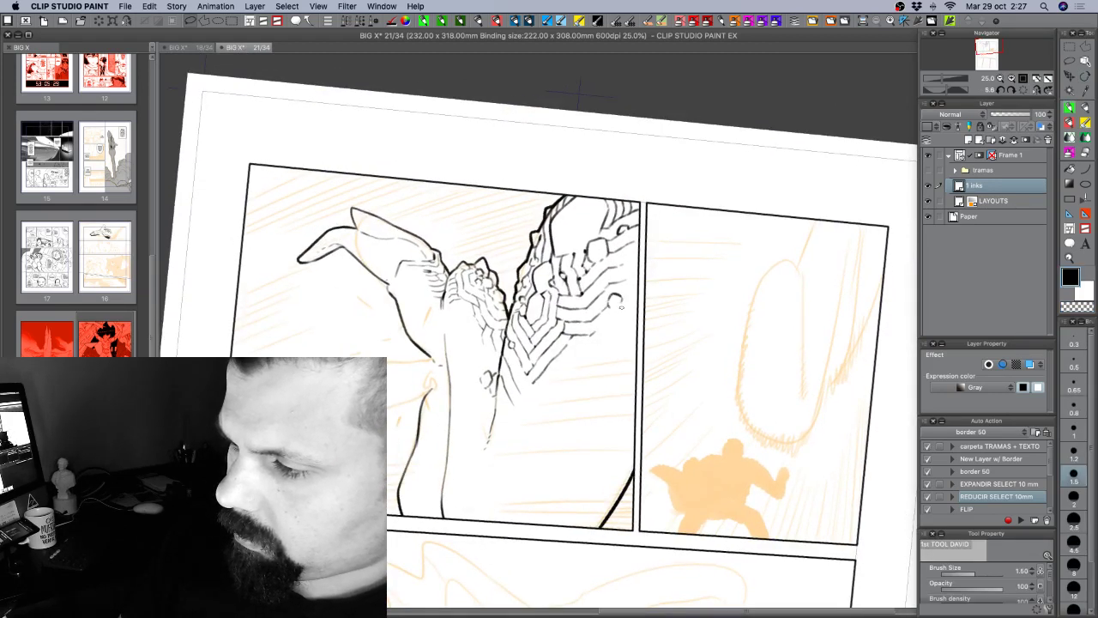
drag(542, 480, 621, 482)
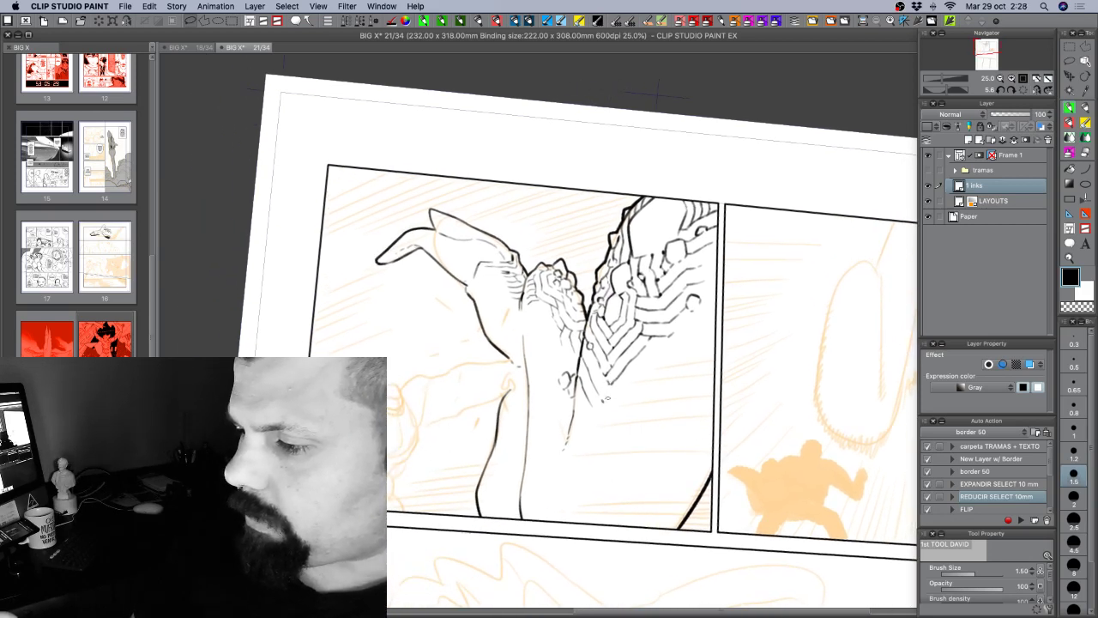
key(c)
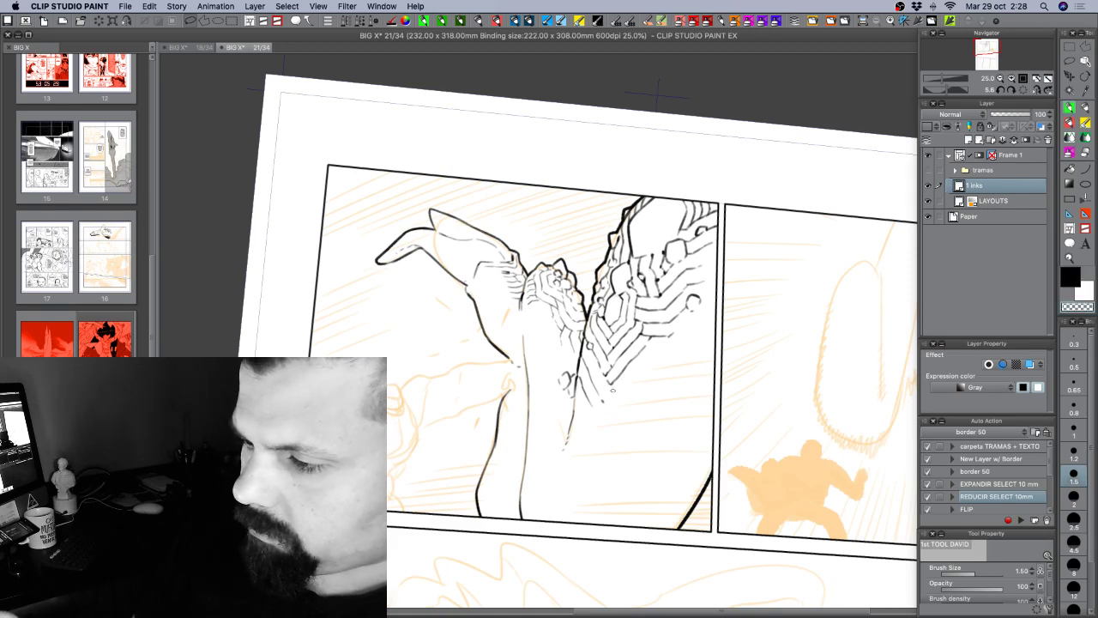
key(c)
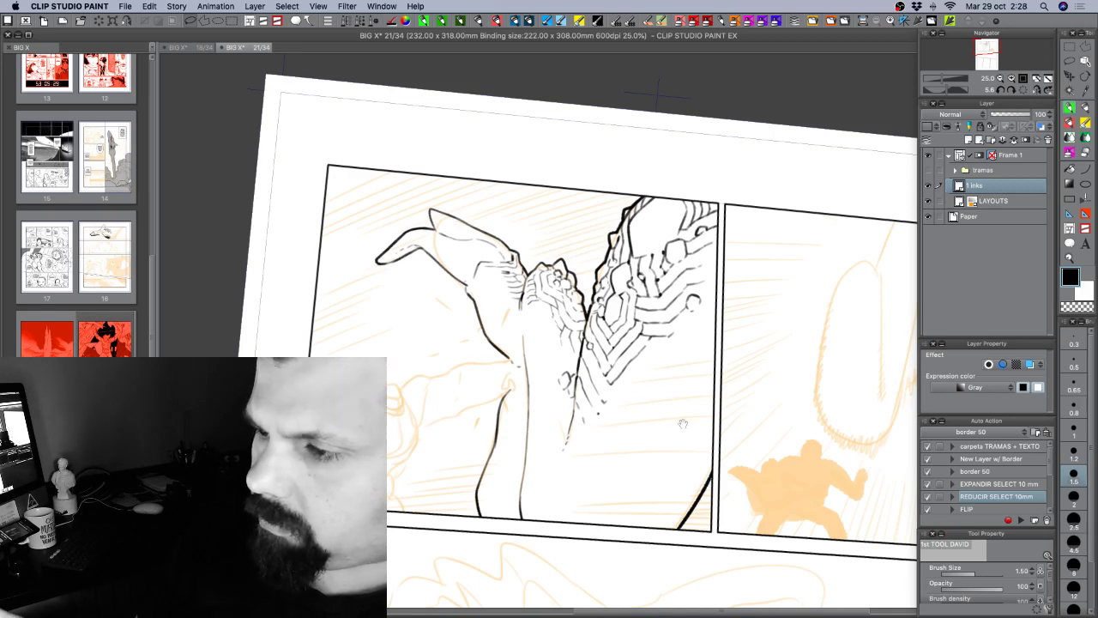
Refine the small scale lines along the seam between the two scaly forms with short black and transparent strokes.
mouse_move(683, 424)
mouse_down()
mouse_move(721, 368)
mouse_move(689, 404)
mouse_up()
drag(824, 422, 845, 319)
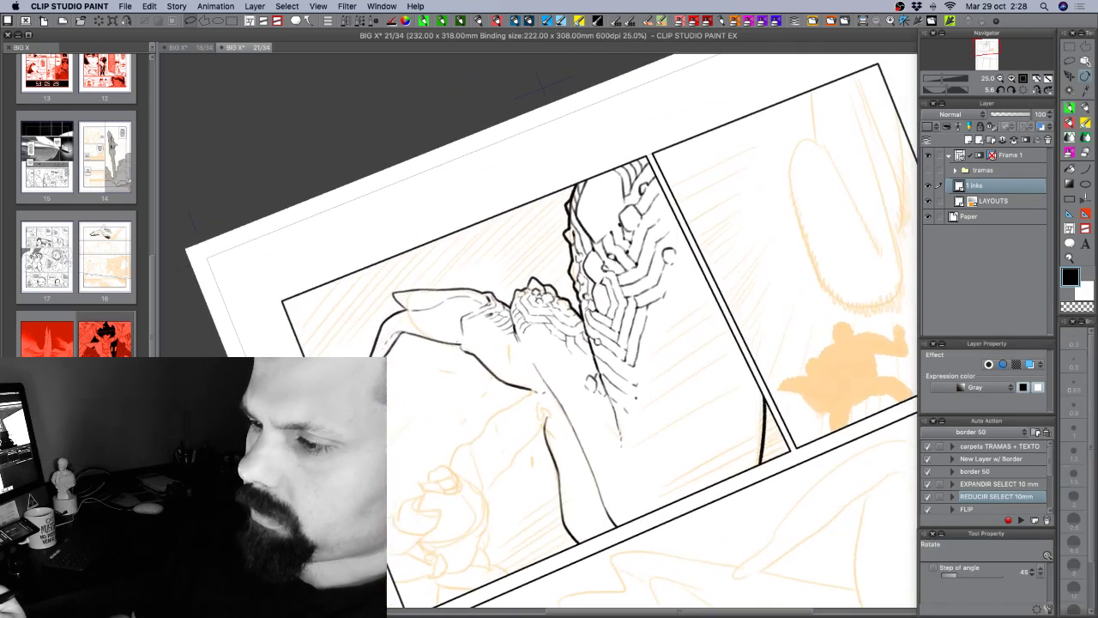
drag(575, 350, 580, 362)
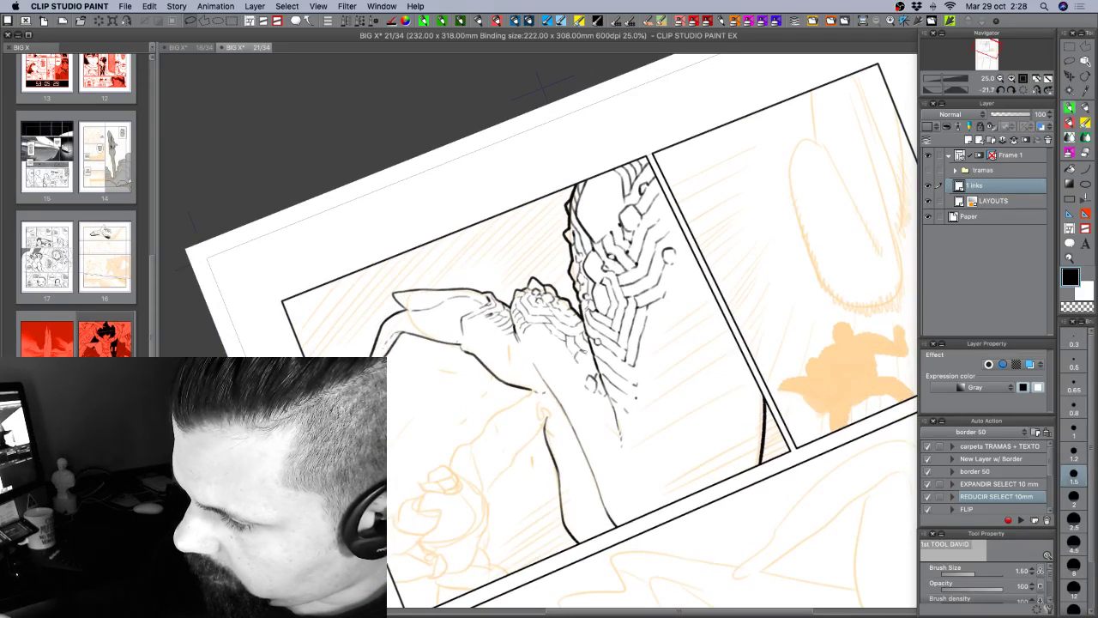
key(c)
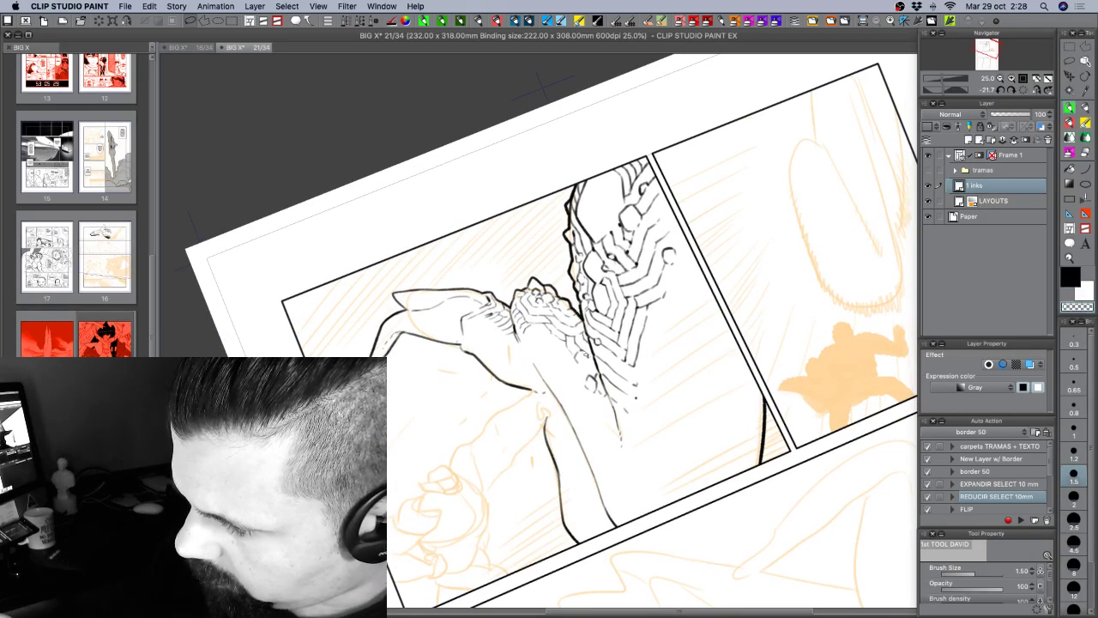
key(c)
key(c)
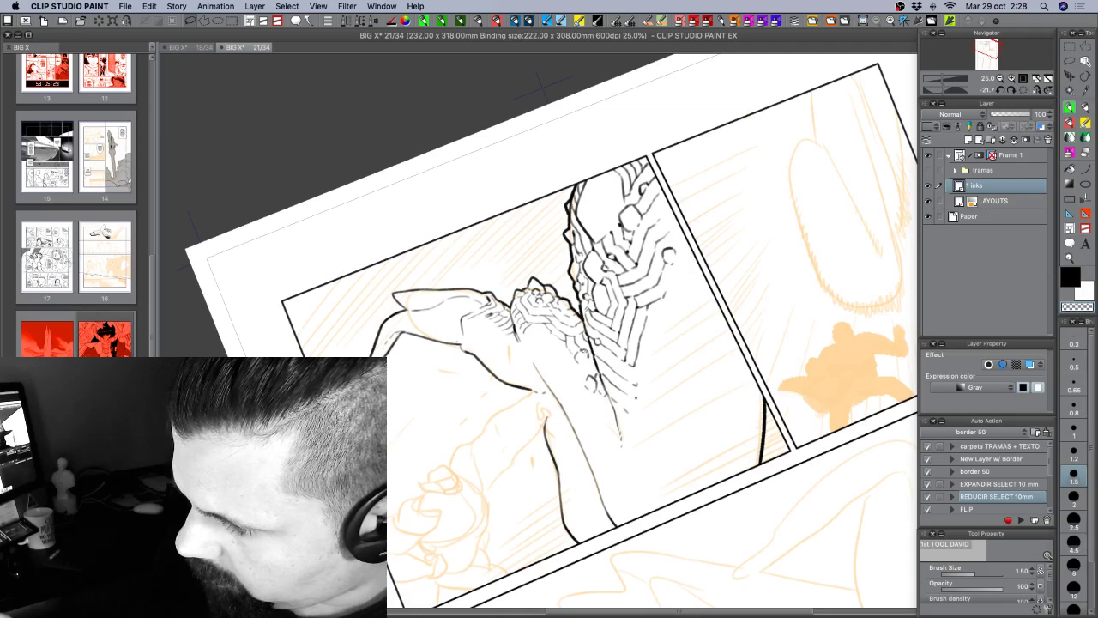
key(c)
key(c)
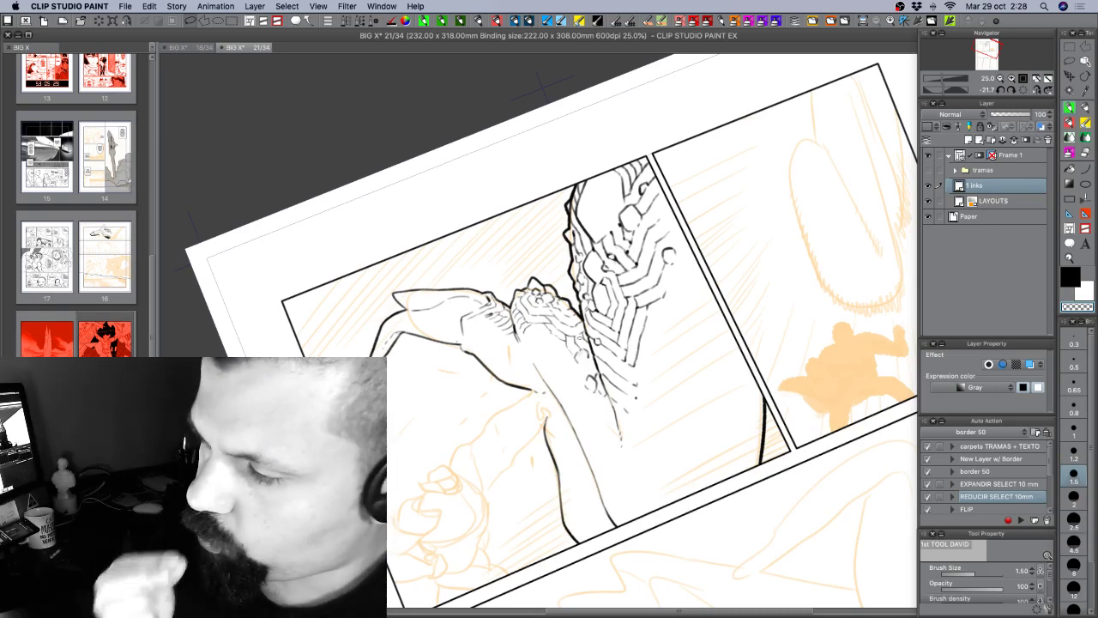
key(c)
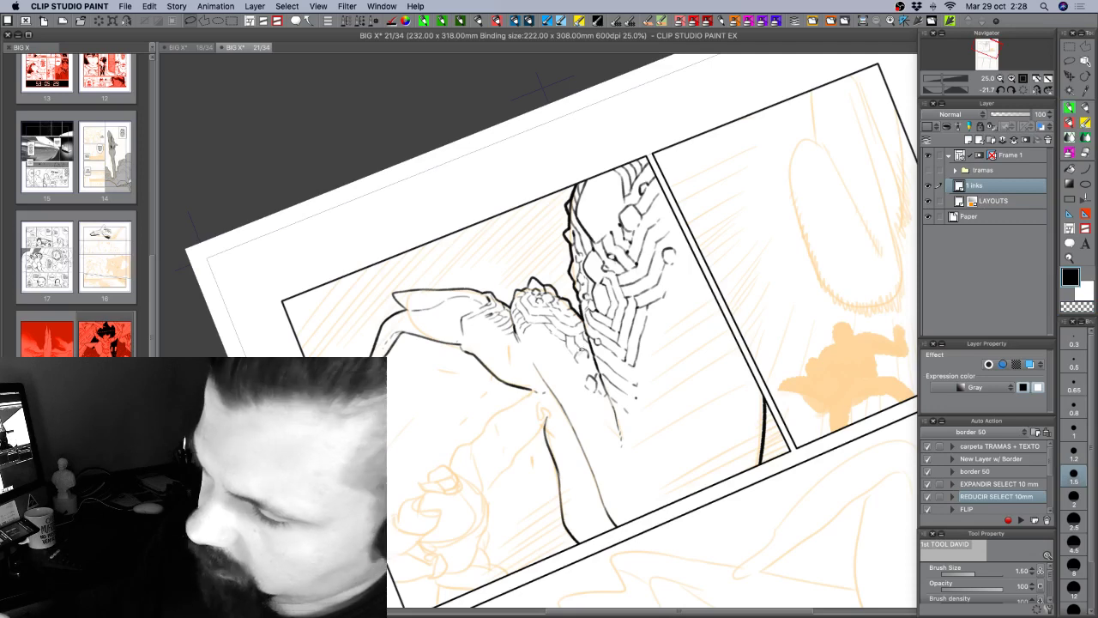
key(c)
key(c)
key(c)
drag(585, 351, 580, 353)
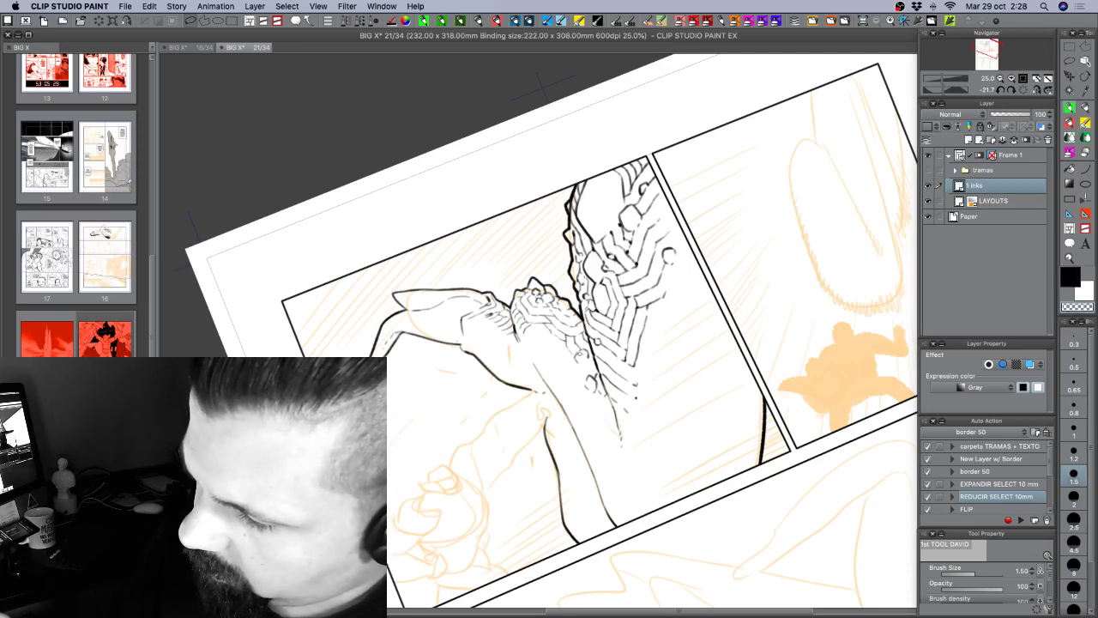
key(c)
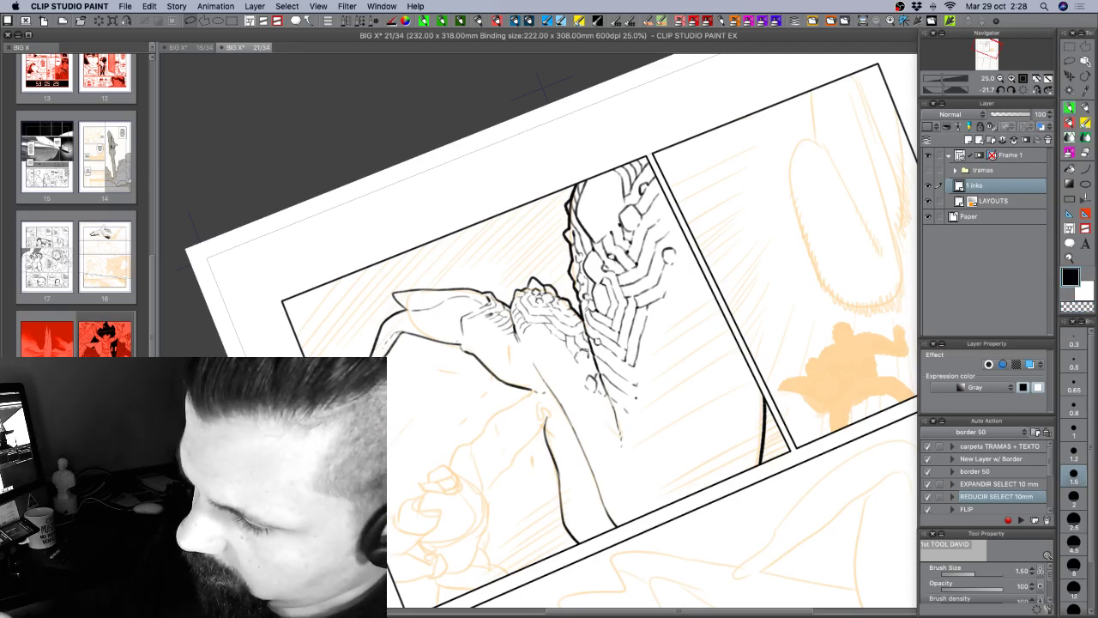
Ink small round scales along the lower part of the seam and clean them up with alternating black and transparent strokes.
key(c)
key(c)
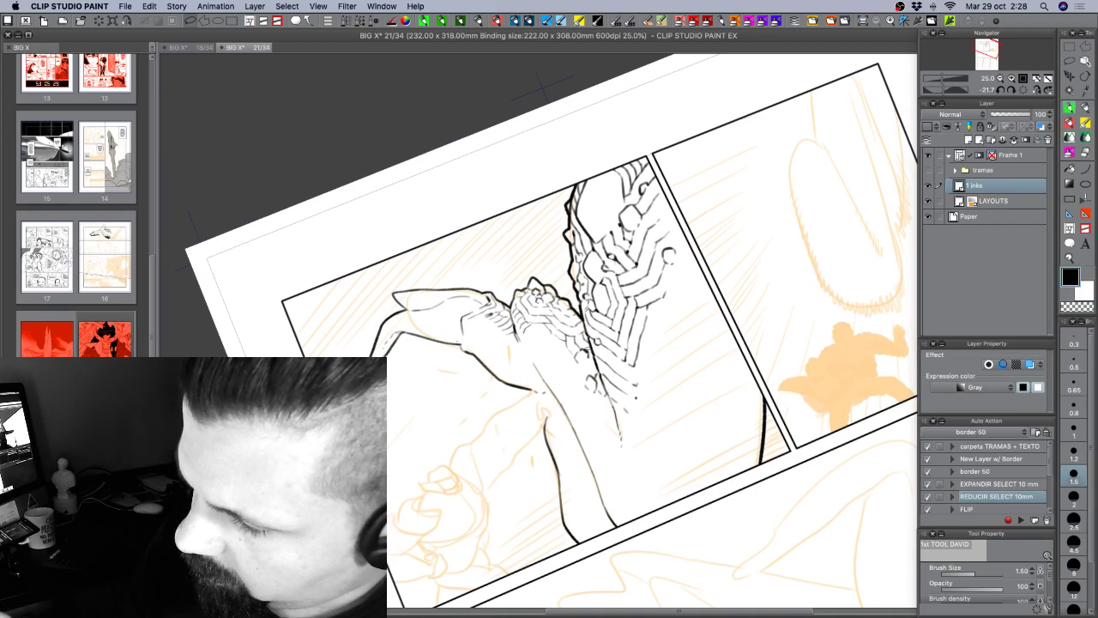
key(c)
key(c)
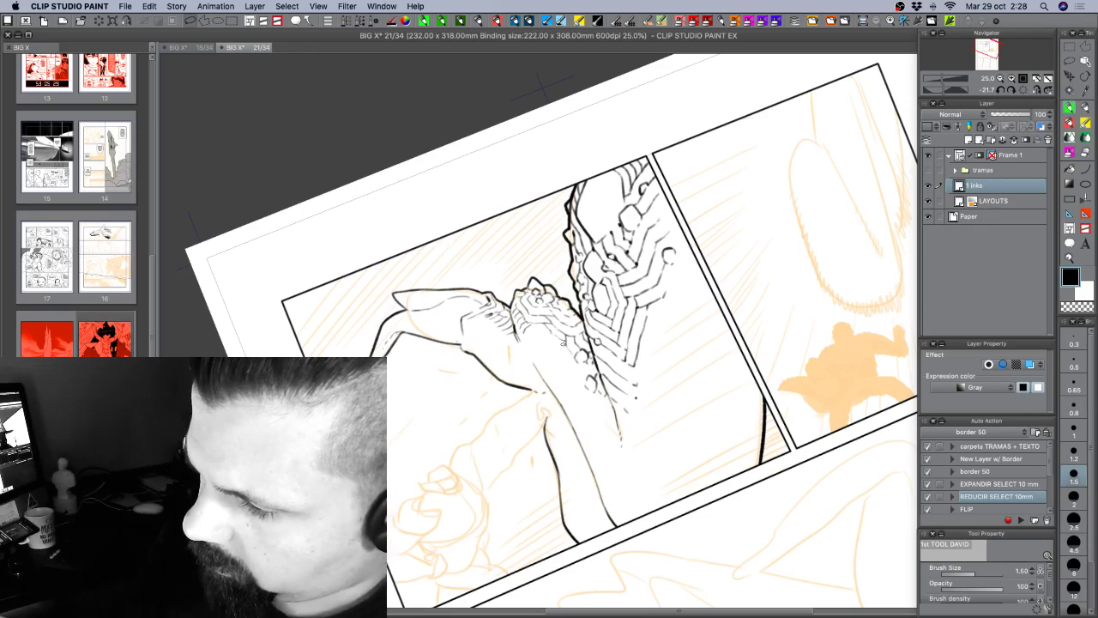
key(c)
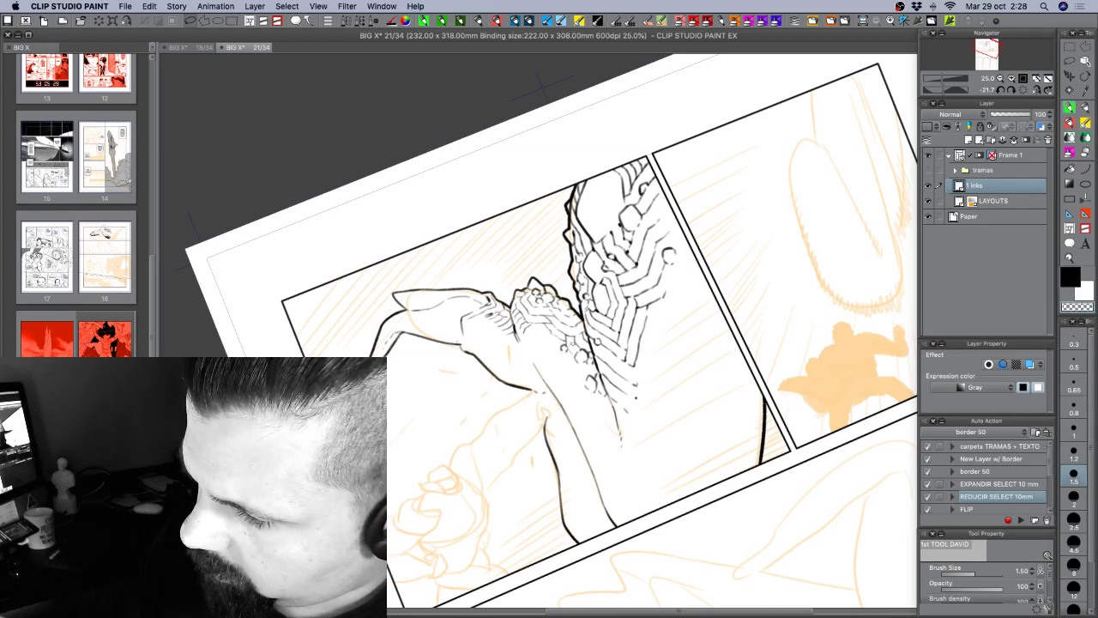
key(c)
key(c)
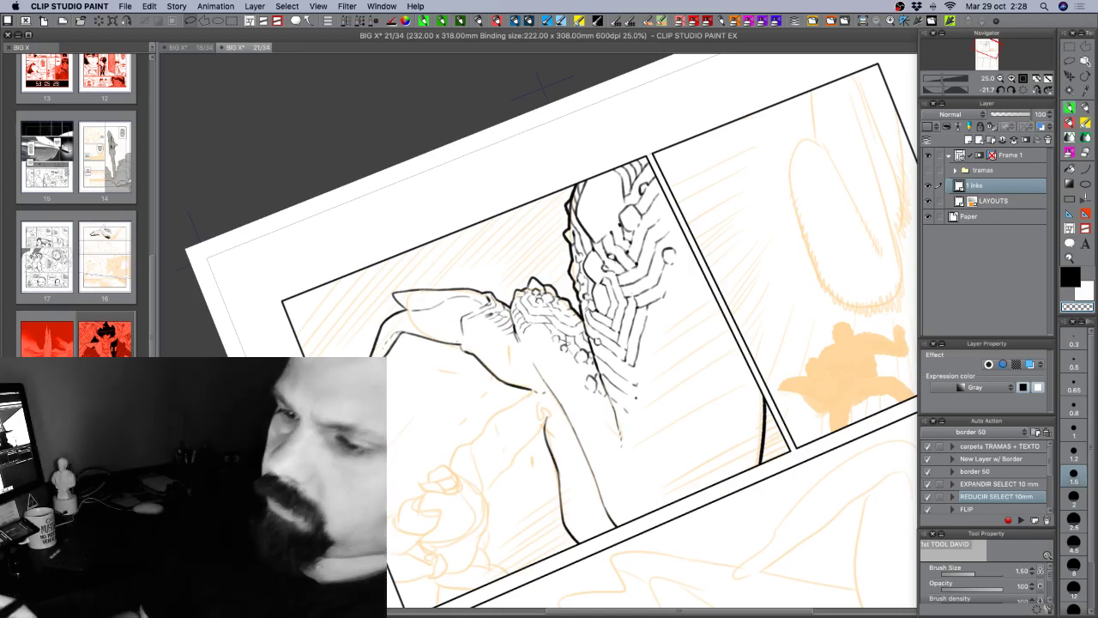
Ink small scale dots below the limb's wrinkles and a partial circle cut off by the panel's side border.
key(shift+space)
drag(651, 340, 619, 154)
key(c)
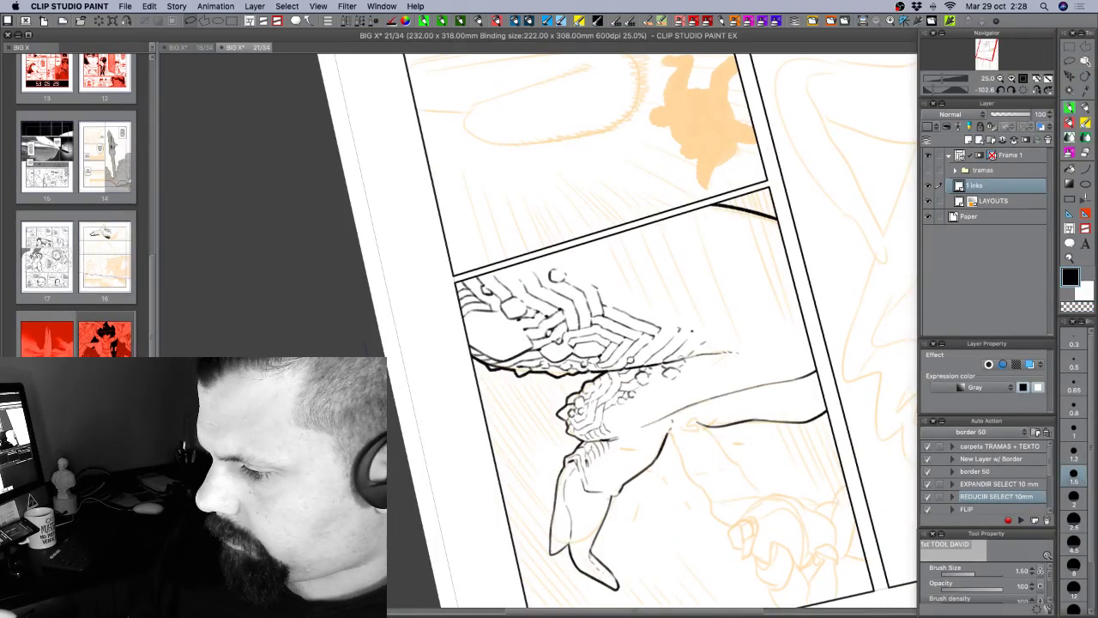
key(shift+space)
mouse_move(731, 247)
mouse_down()
mouse_move(733, 405)
mouse_move(672, 458)
mouse_move(695, 449)
mouse_move(650, 422)
mouse_up()
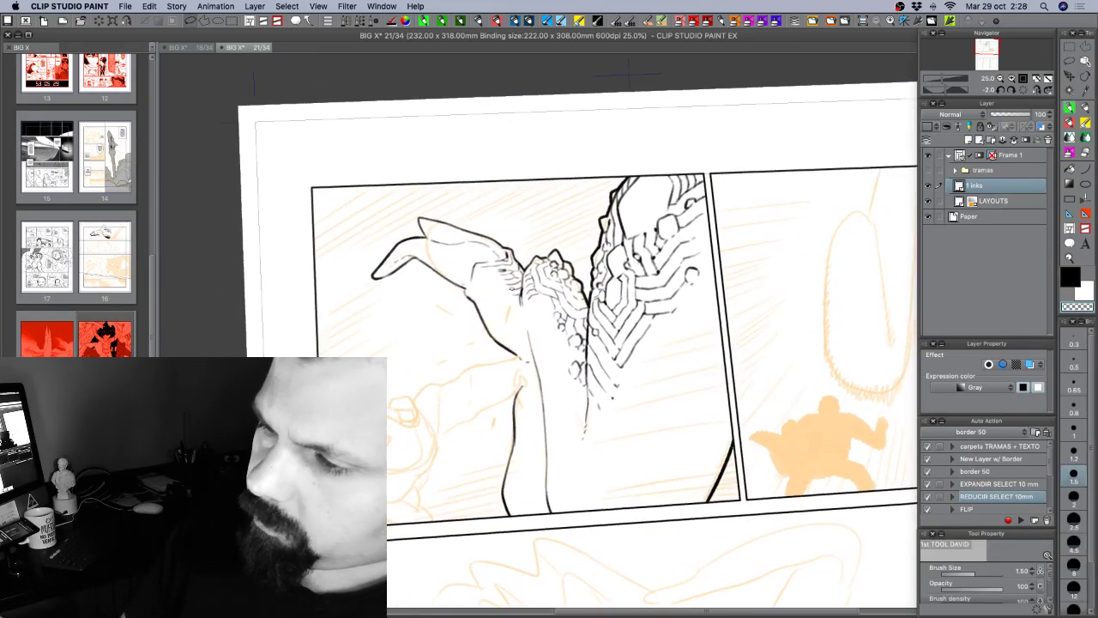
key(c)
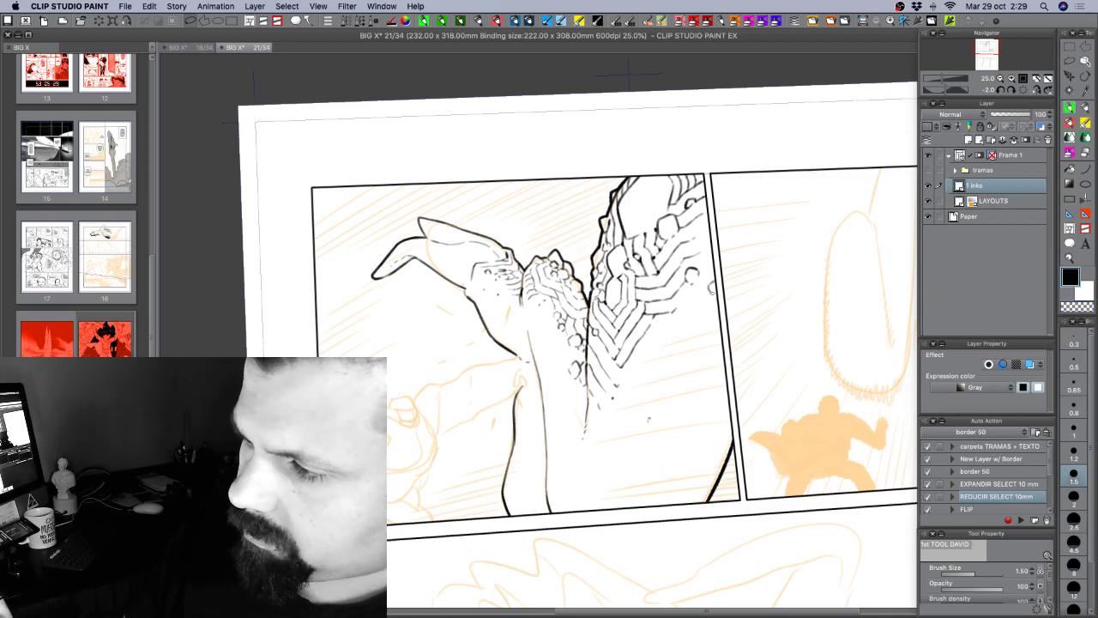
drag(703, 222, 695, 239)
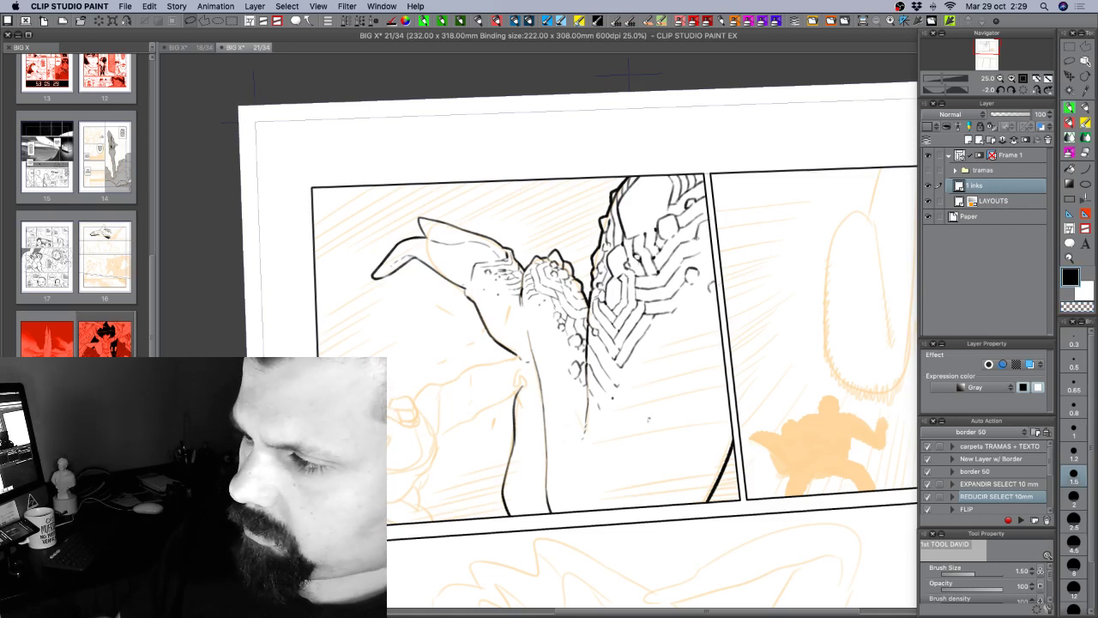
key(c)
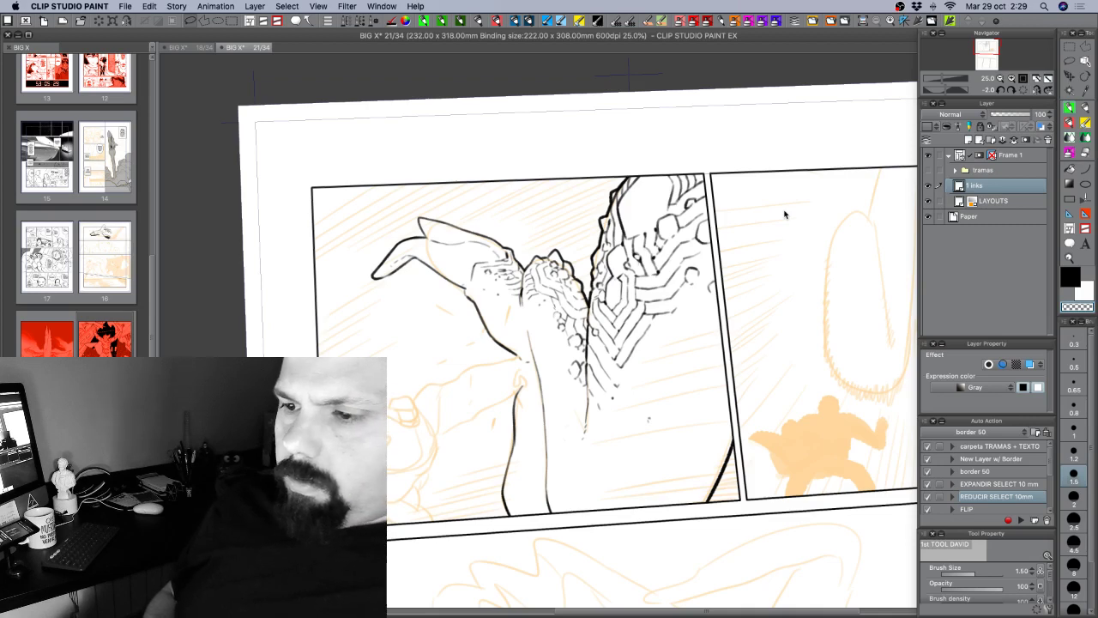
Ink a row of short parallel strokes along the lower end of the seam with a 1.20 brush.
key([)
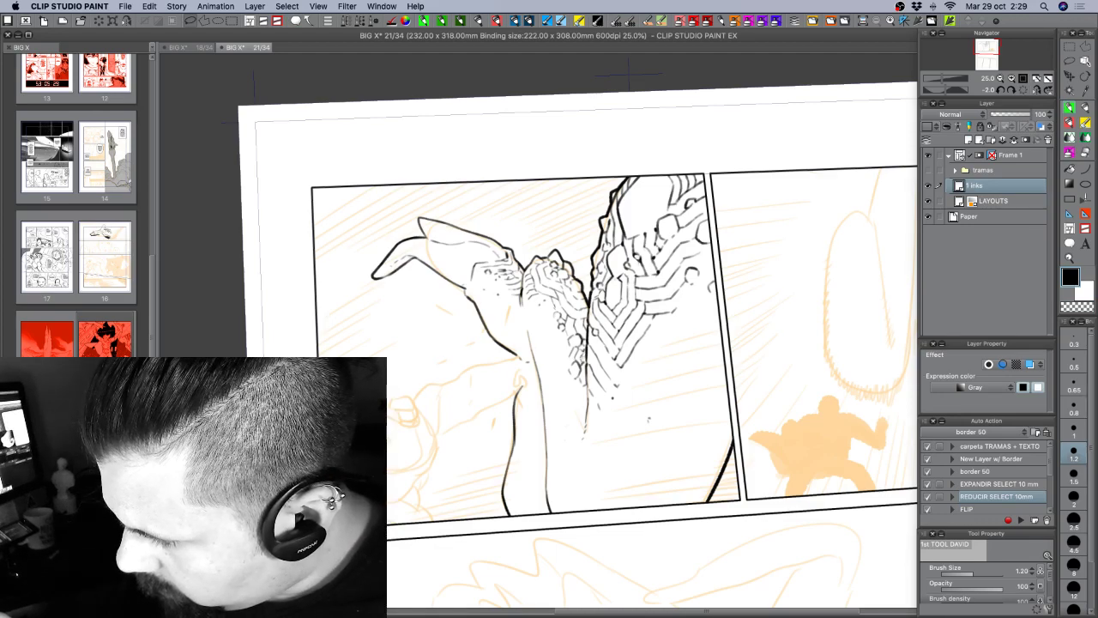
key(shift+space)
drag(561, 359, 600, 395)
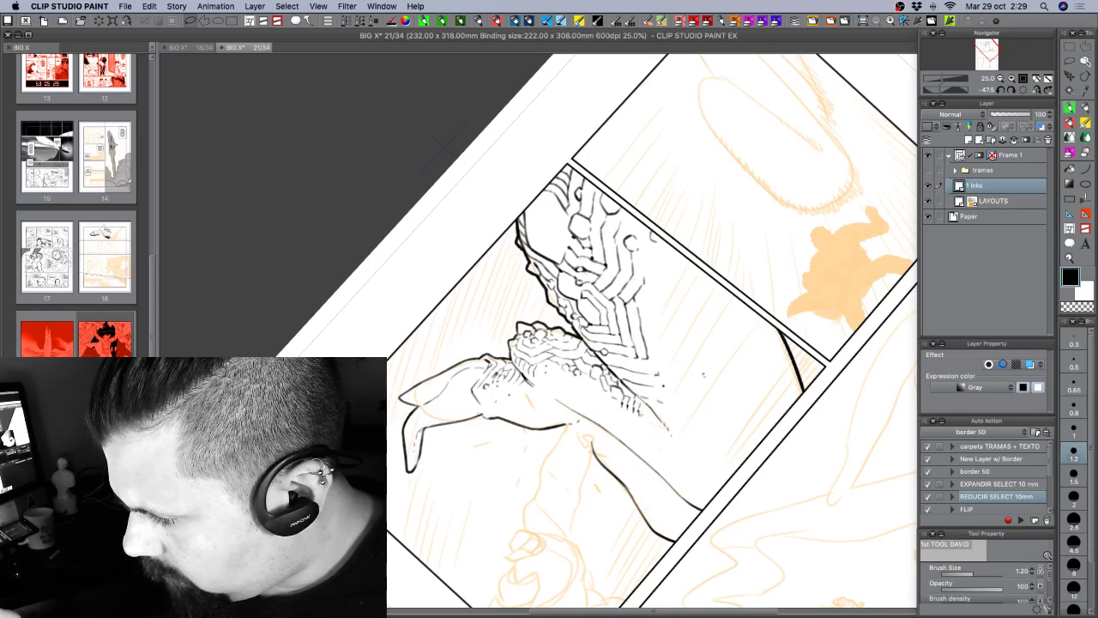
drag(644, 405, 651, 416)
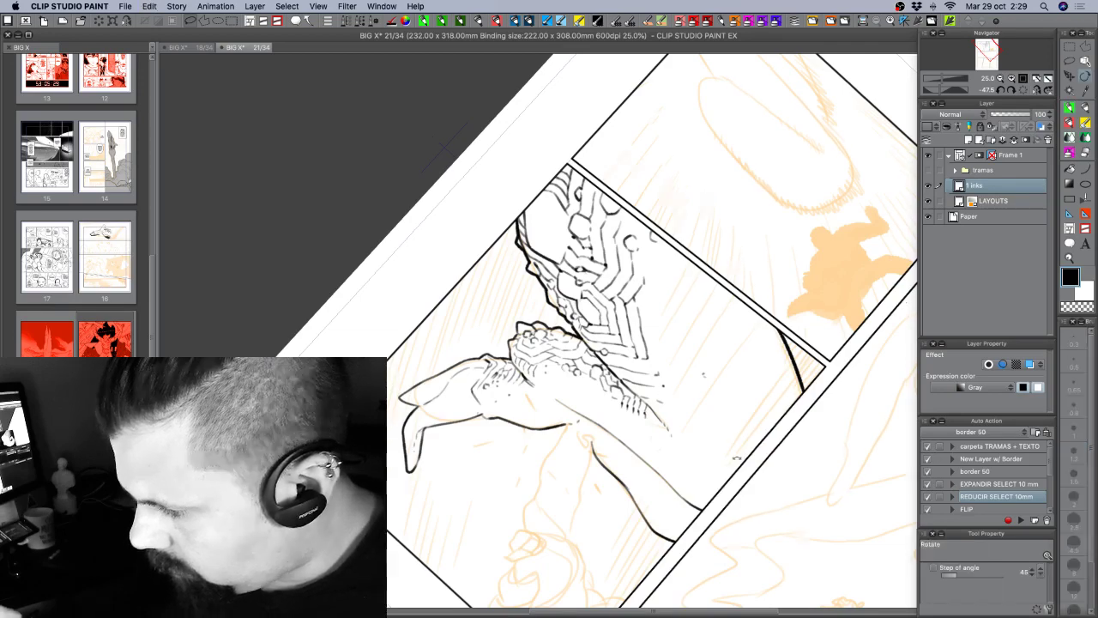
mouse_move(650, 411)
mouse_down()
mouse_move(579, 401)
mouse_move(571, 386)
mouse_up()
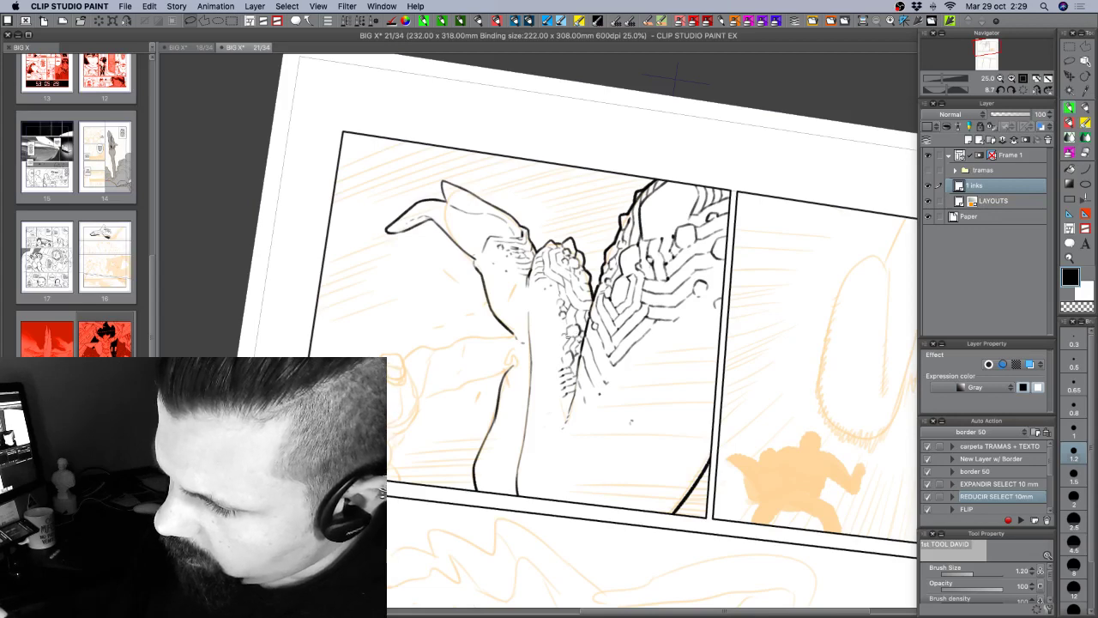
key(c)
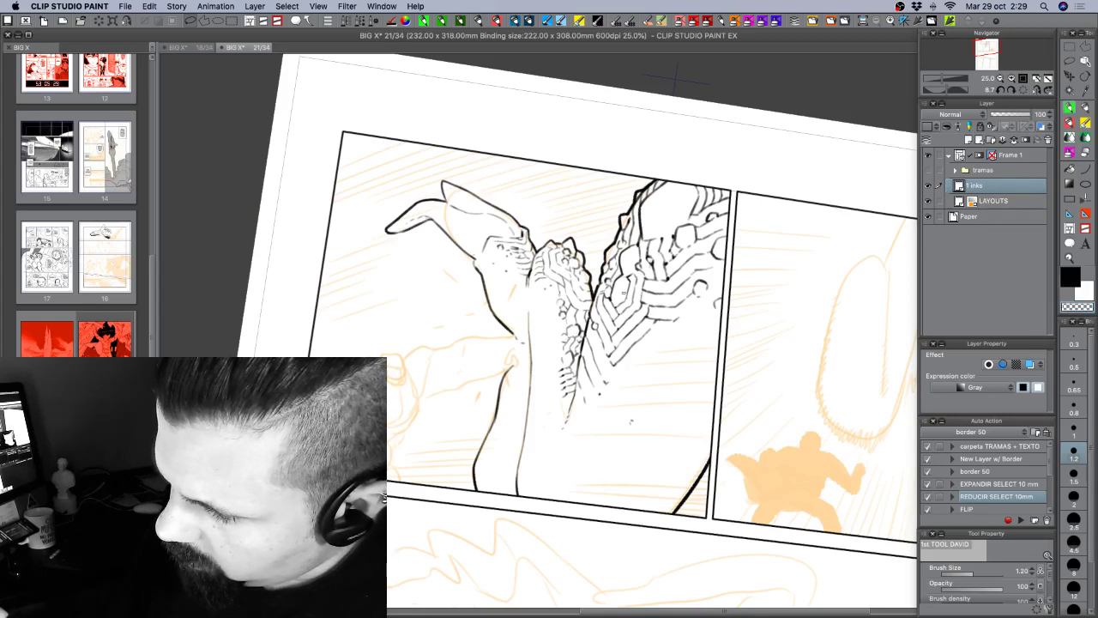
Check the inks with the LAYOUTS layer hidden, show it again, and save the page.
drag(757, 429, 772, 403)
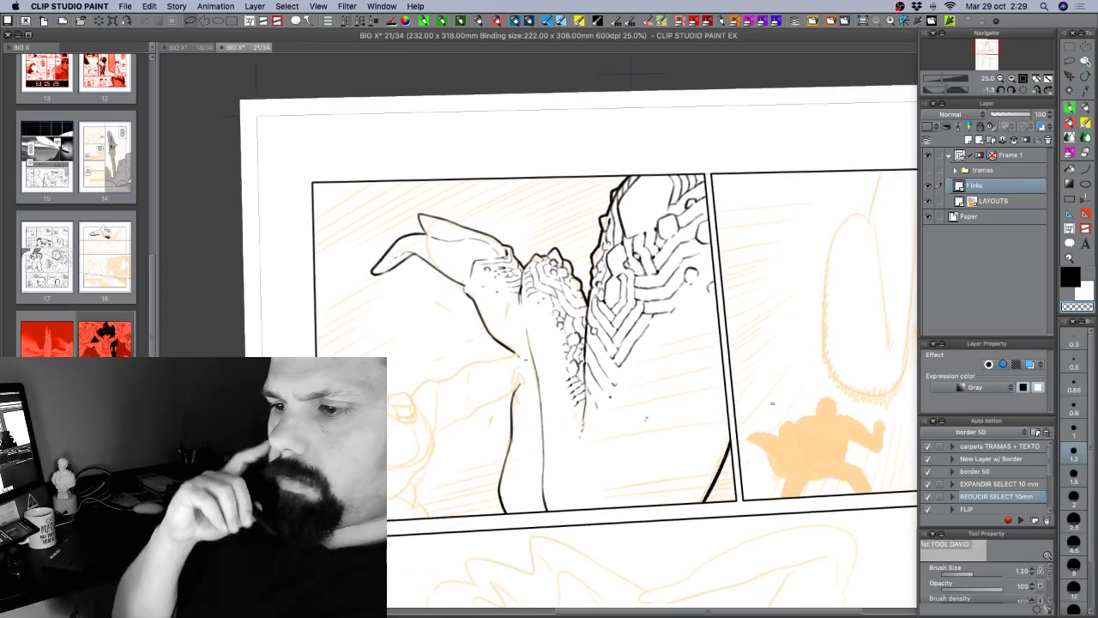
drag(688, 453, 697, 386)
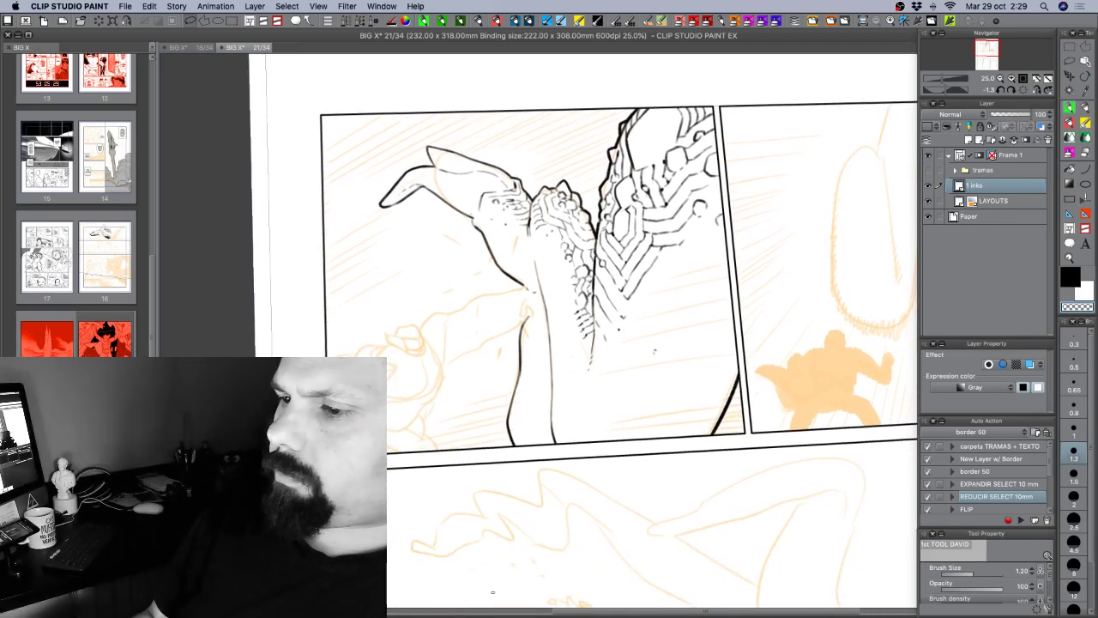
click(927, 201)
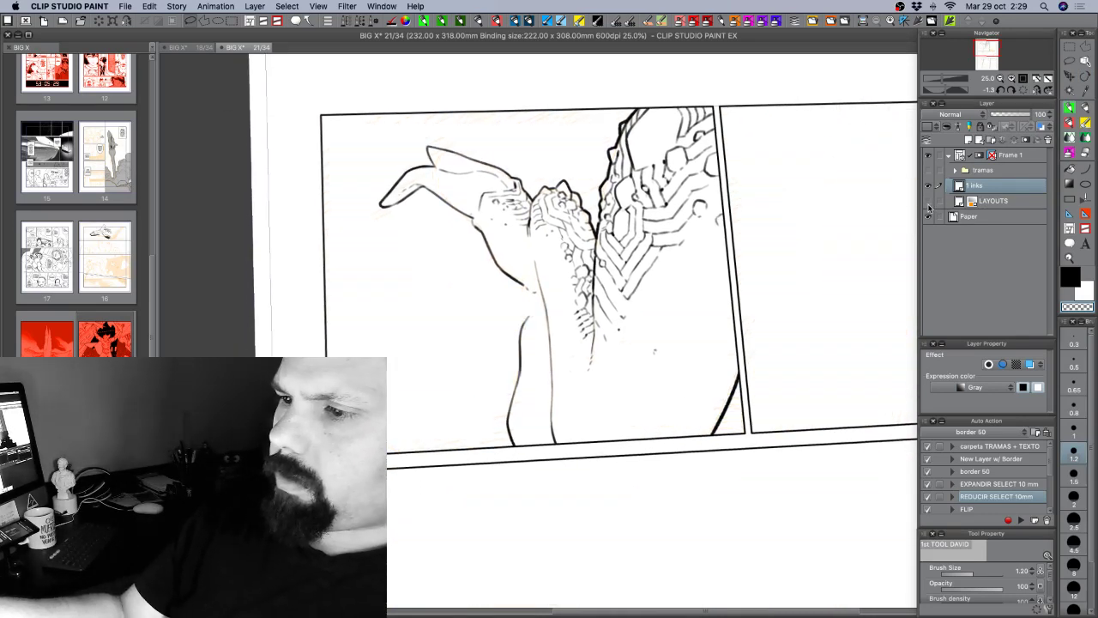
click(928, 203)
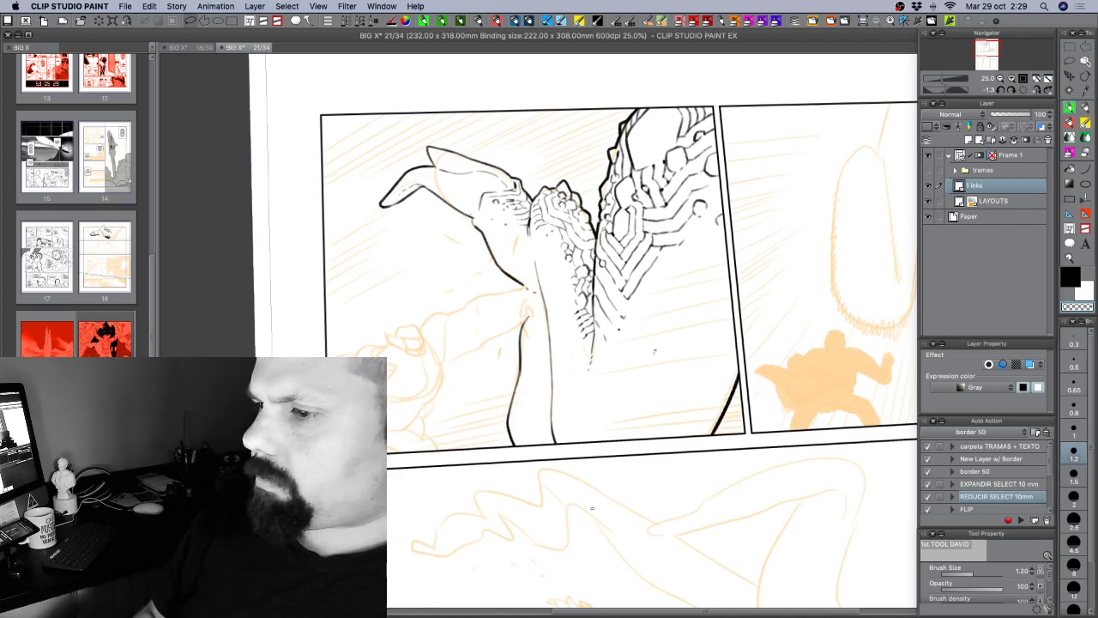
key(super+s)
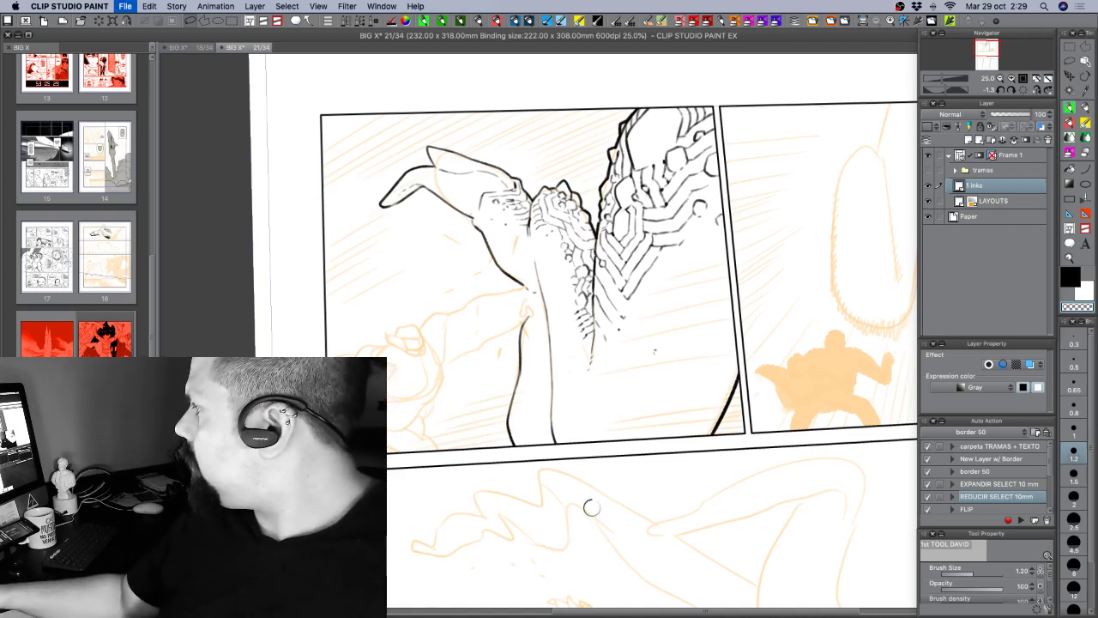
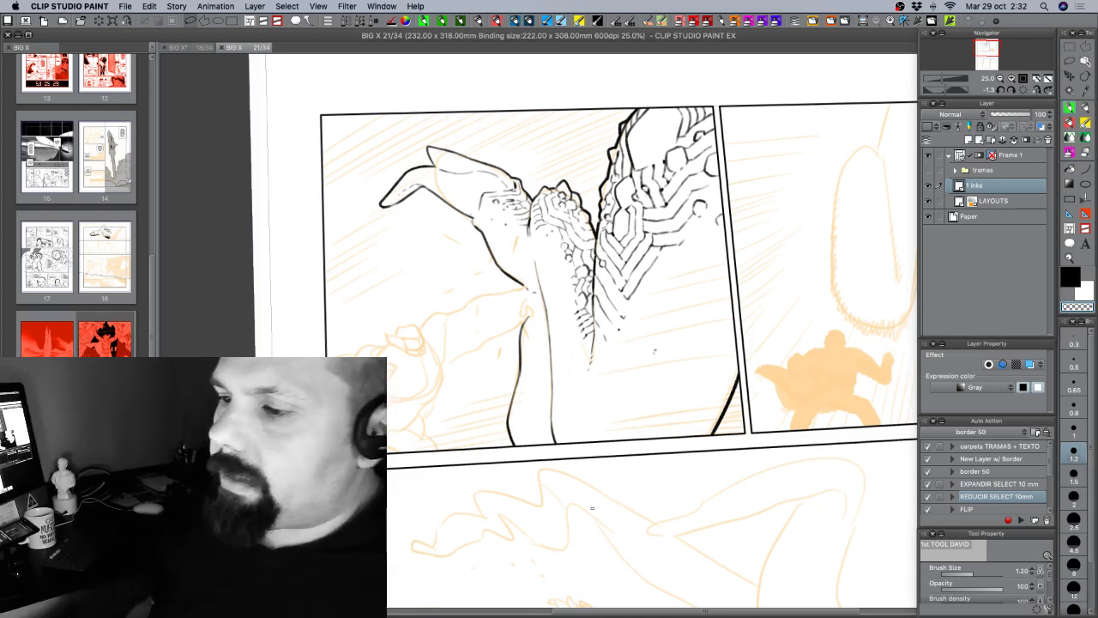
Refine the tips and dots of the lowest angular contours with short 1.20 black and transparent strokes.
key(shift+space)
drag(719, 387, 657, 474)
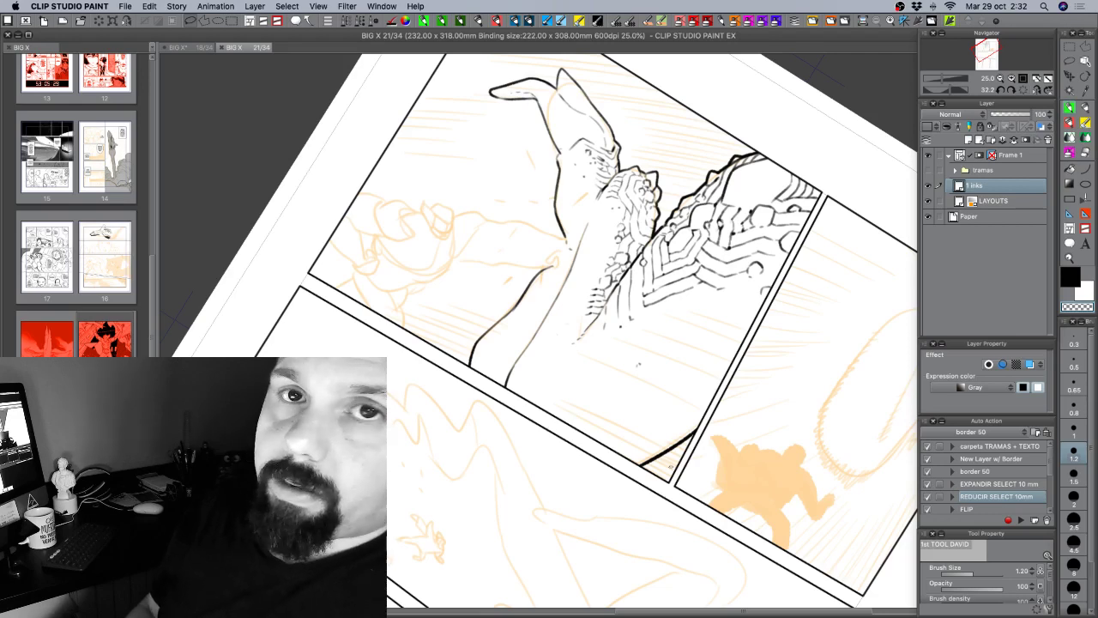
key(r)
mouse_move(610, 409)
mouse_down()
mouse_move(663, 453)
mouse_move(635, 483)
mouse_up()
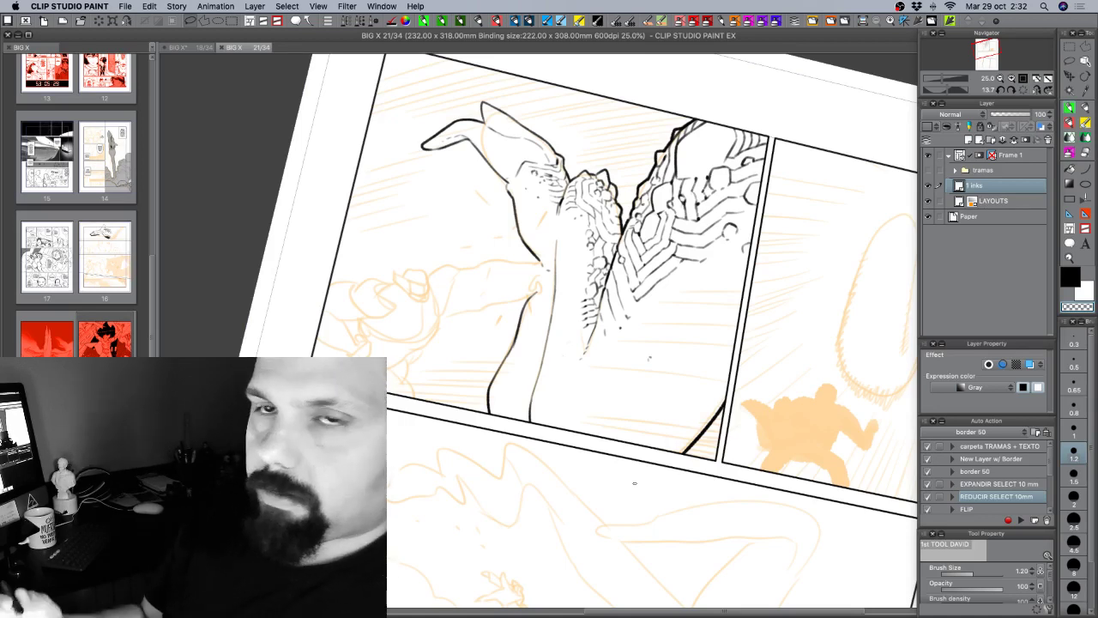
click(635, 296)
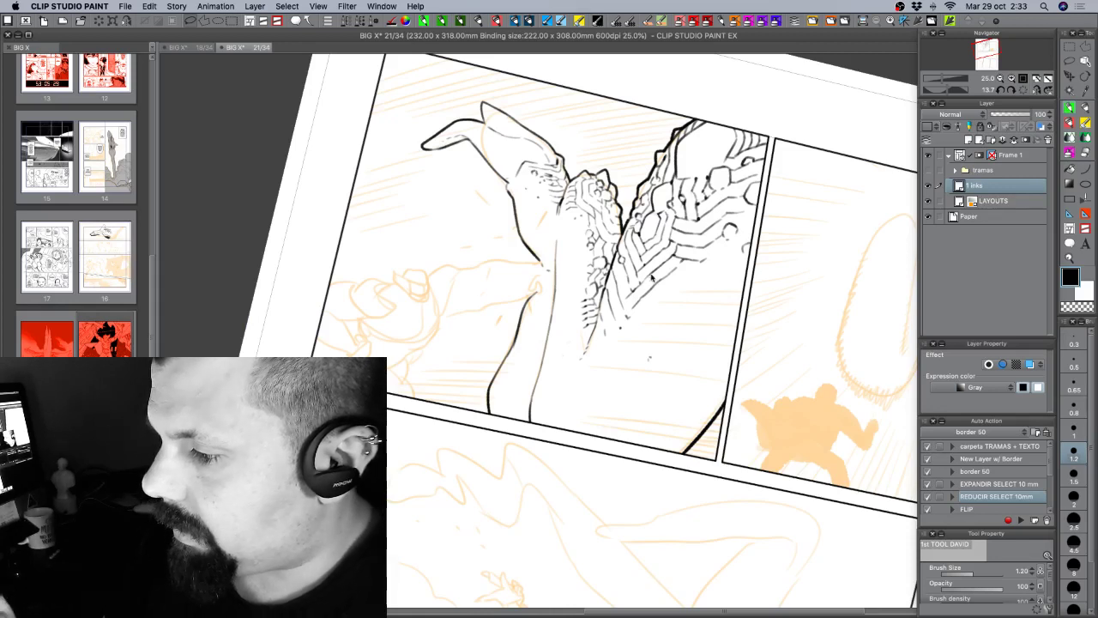
key(c)
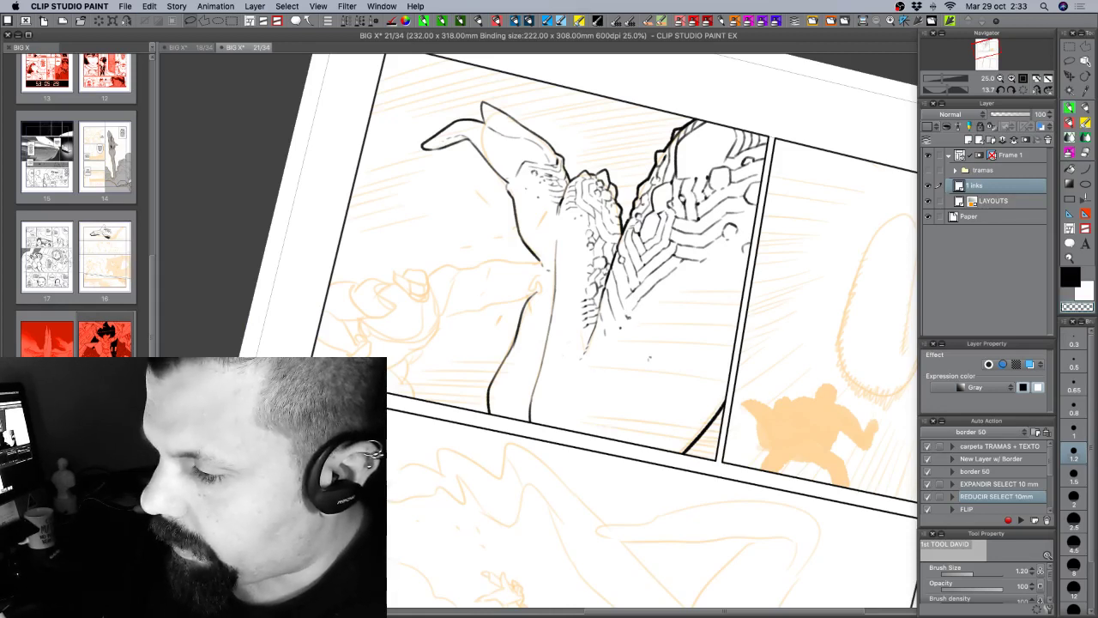
key(c)
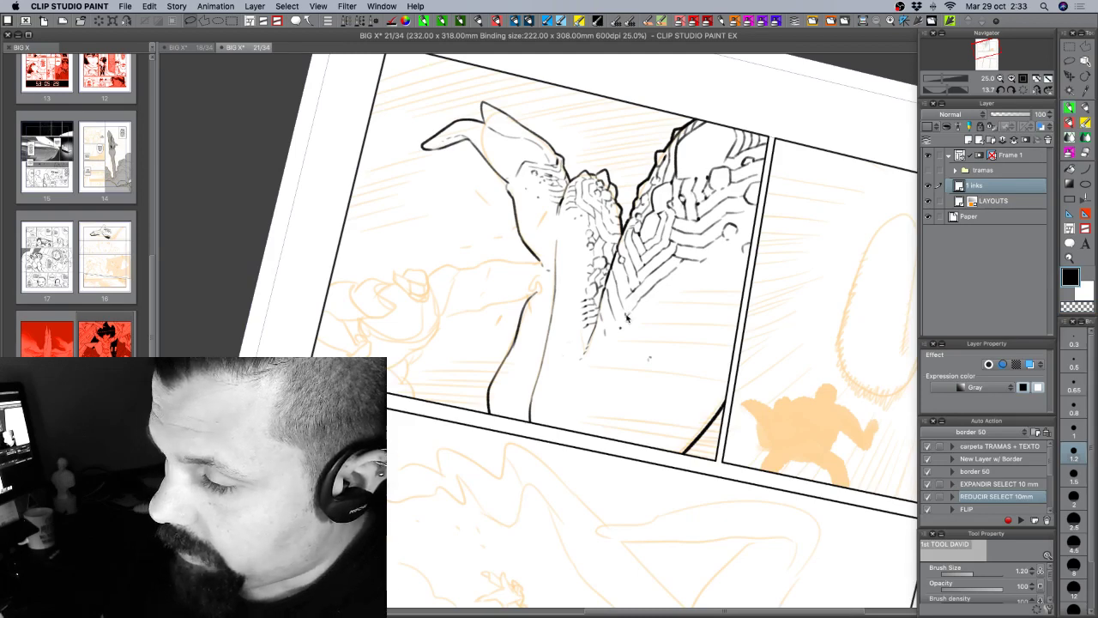
key(c)
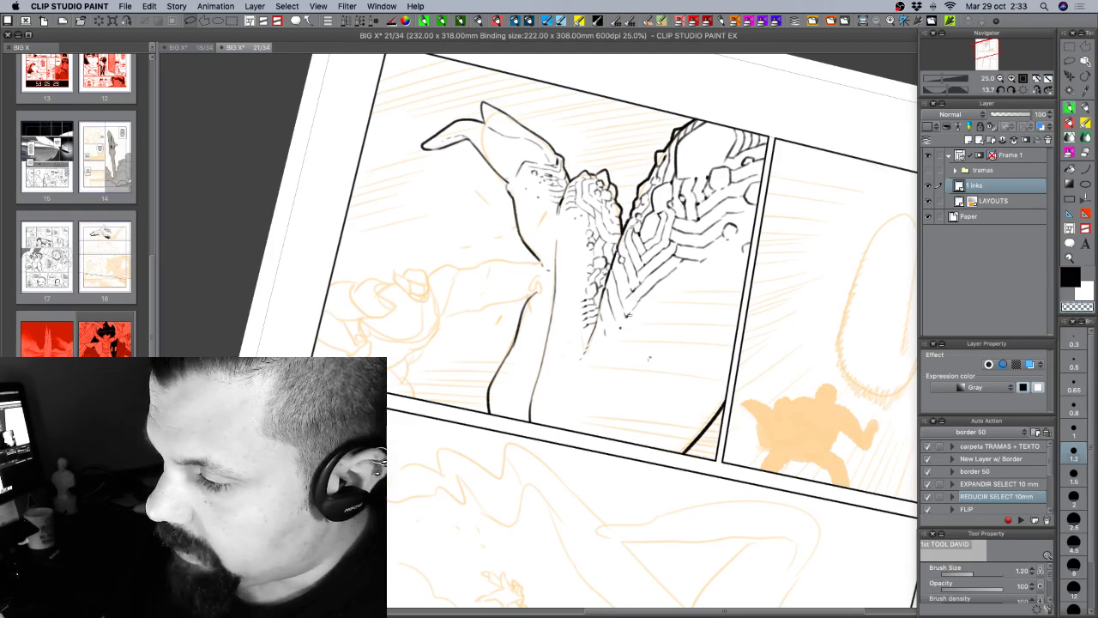
key(c)
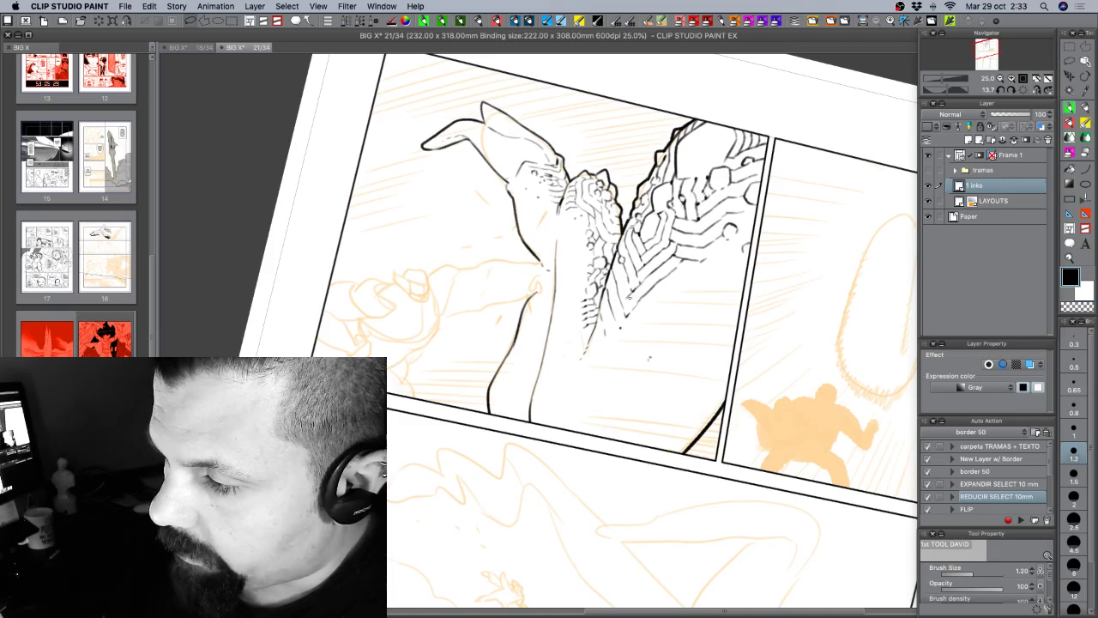
key(c)
key(c)
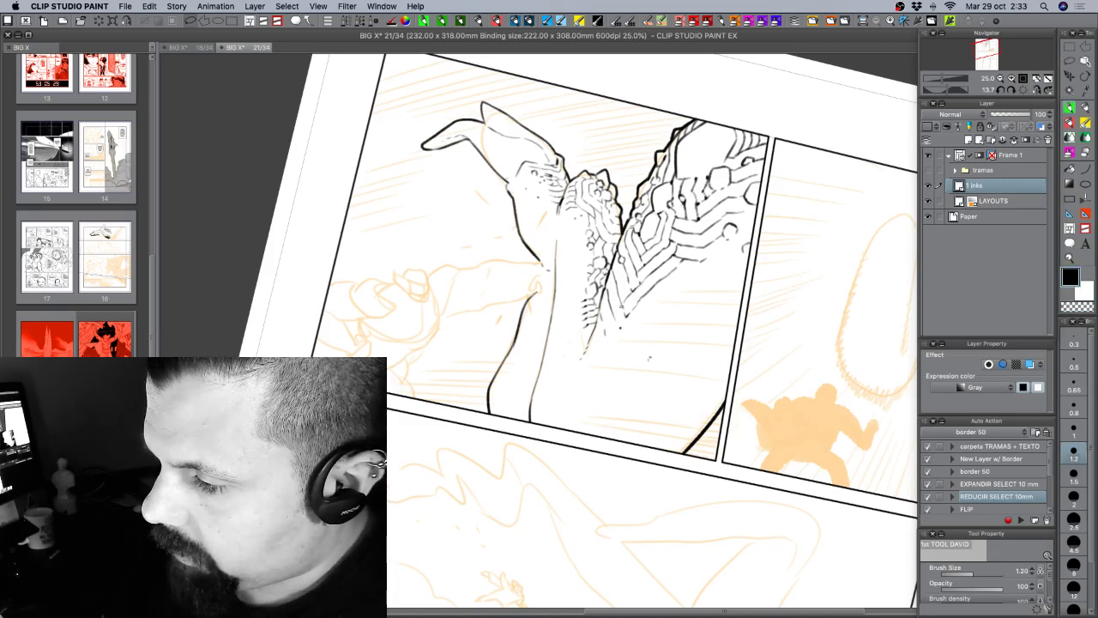
key(c)
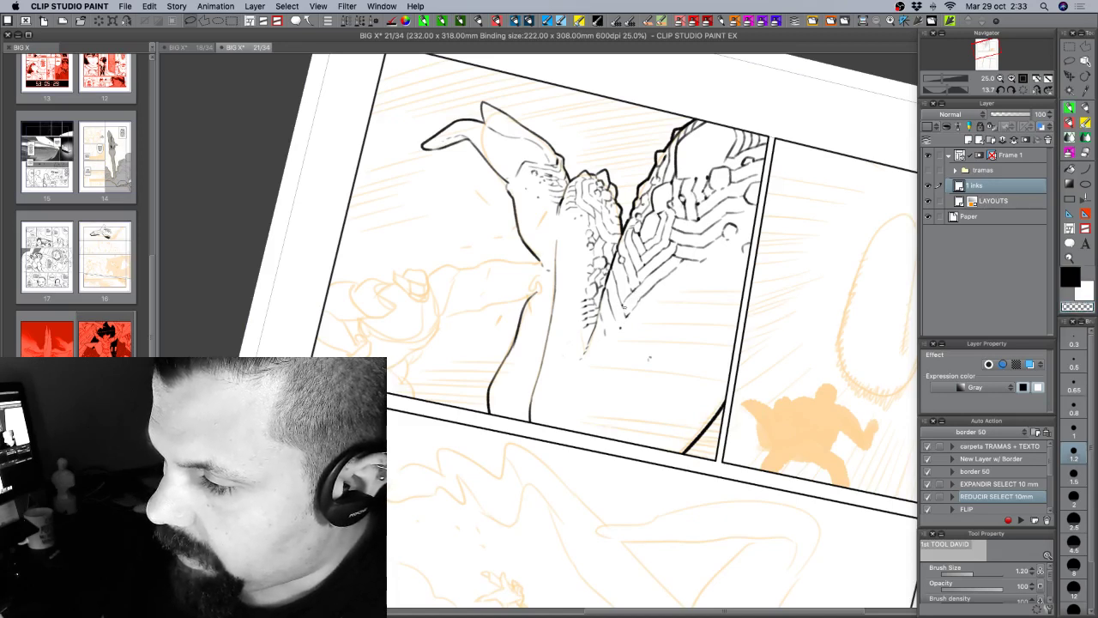
key(c)
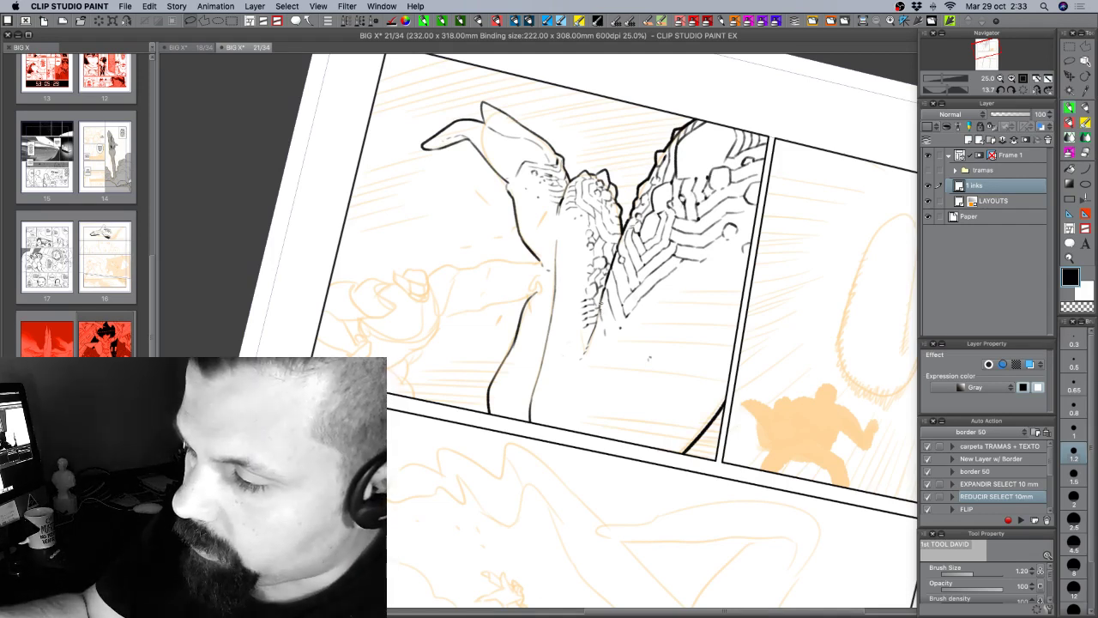
key(c)
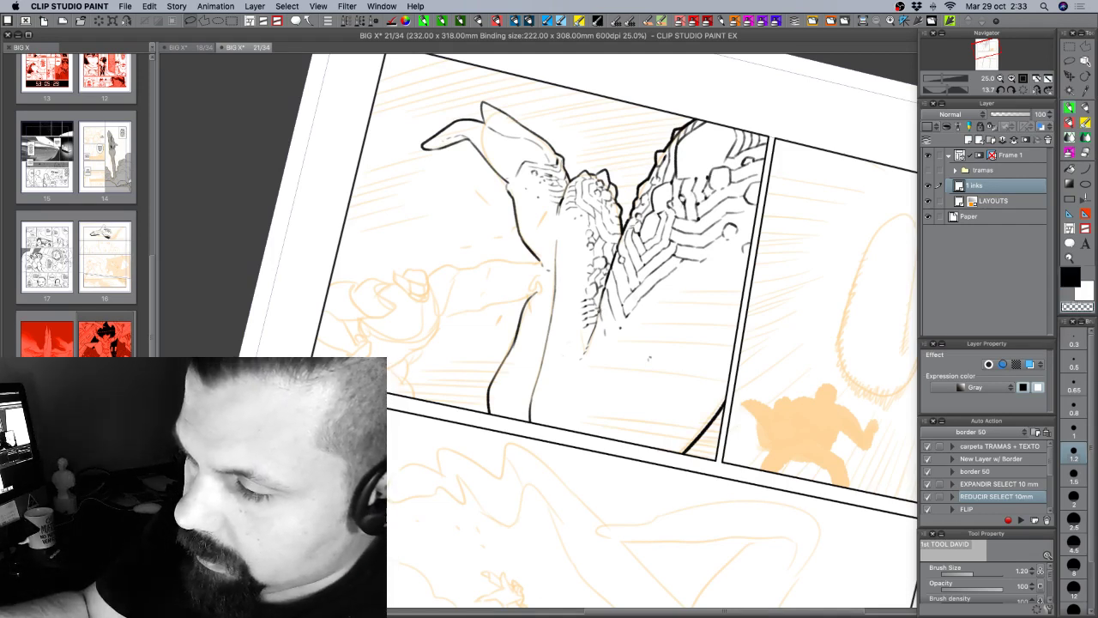
Touch up the lower tip of the seam and replace the faint mark in the open area with a solid black dash.
key(c)
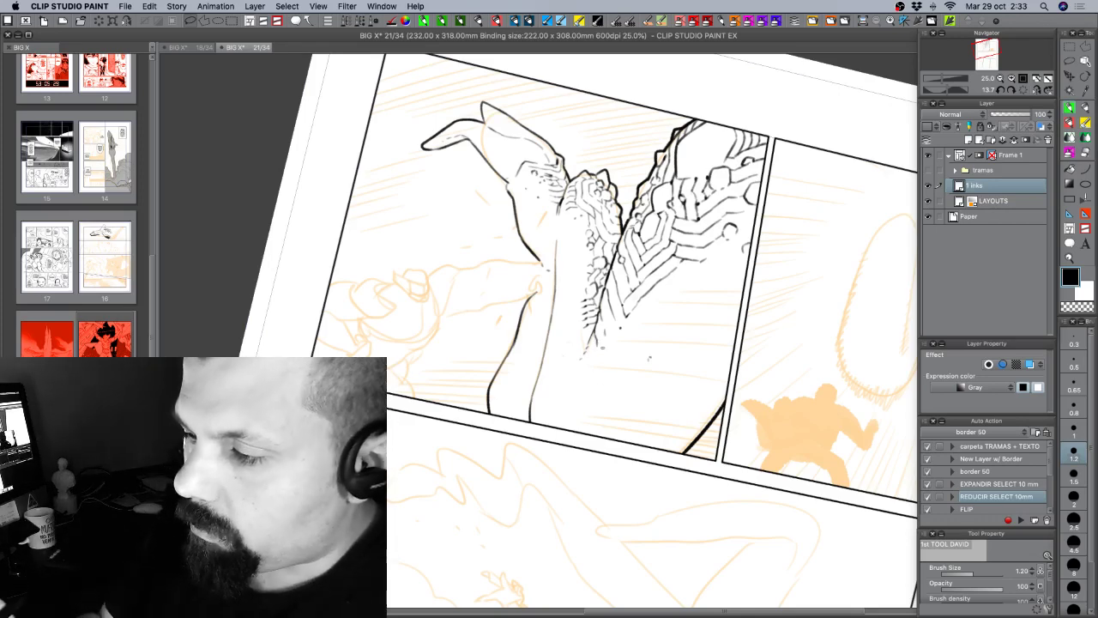
key(c)
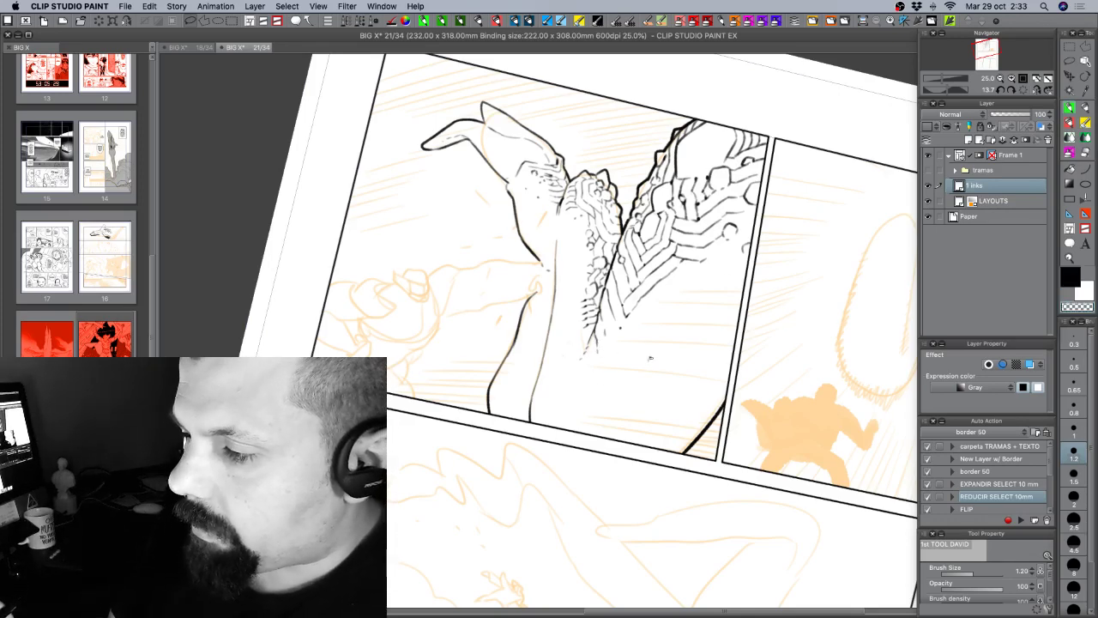
key(c)
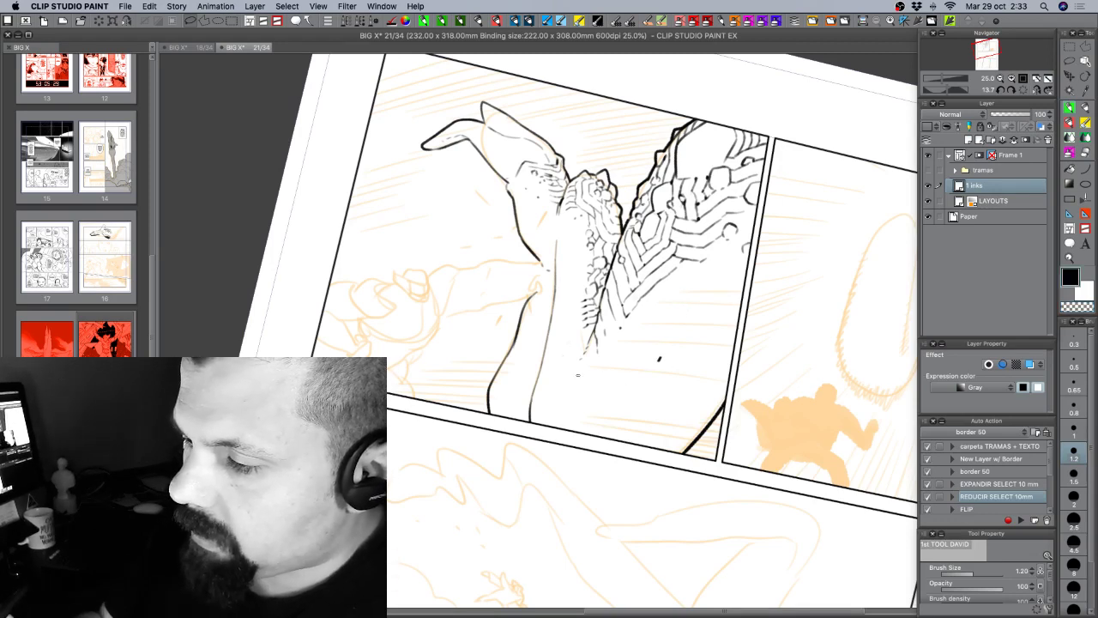
key(c)
key(c)
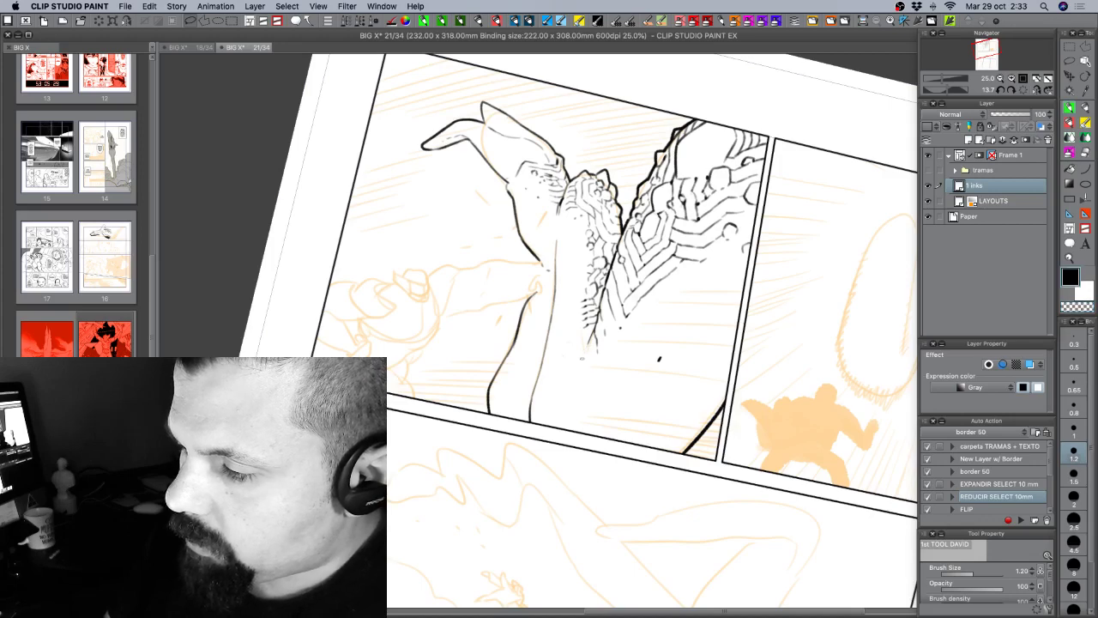
Extend the seam's lower tip with a tapering 1.20 stroke and add small debris specks in the open area beneath it.
drag(587, 347, 580, 363)
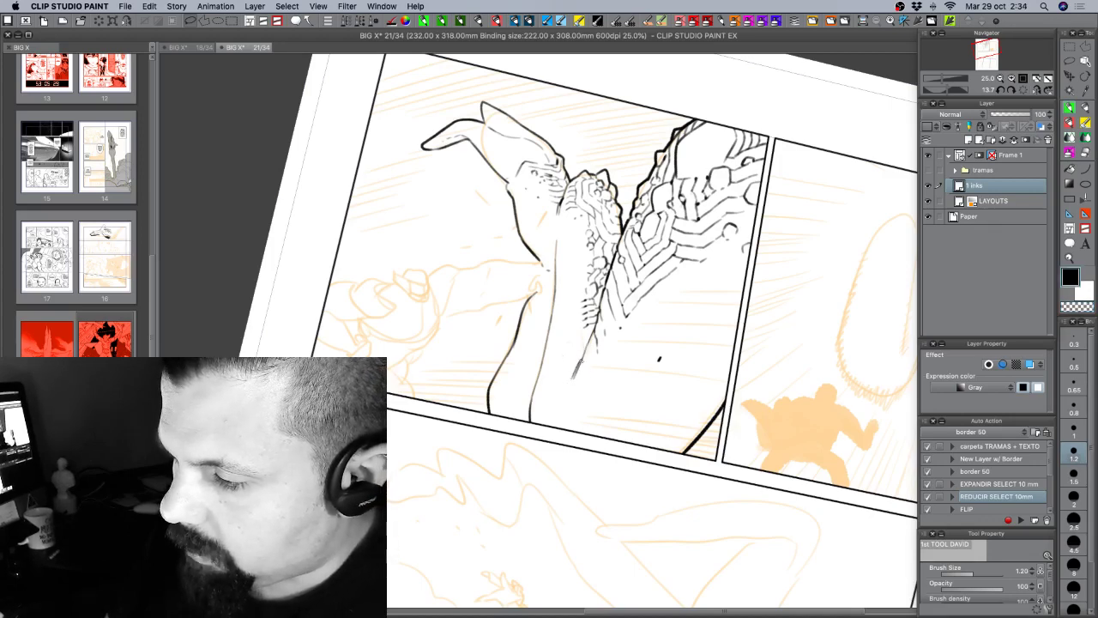
key(c)
key(c)
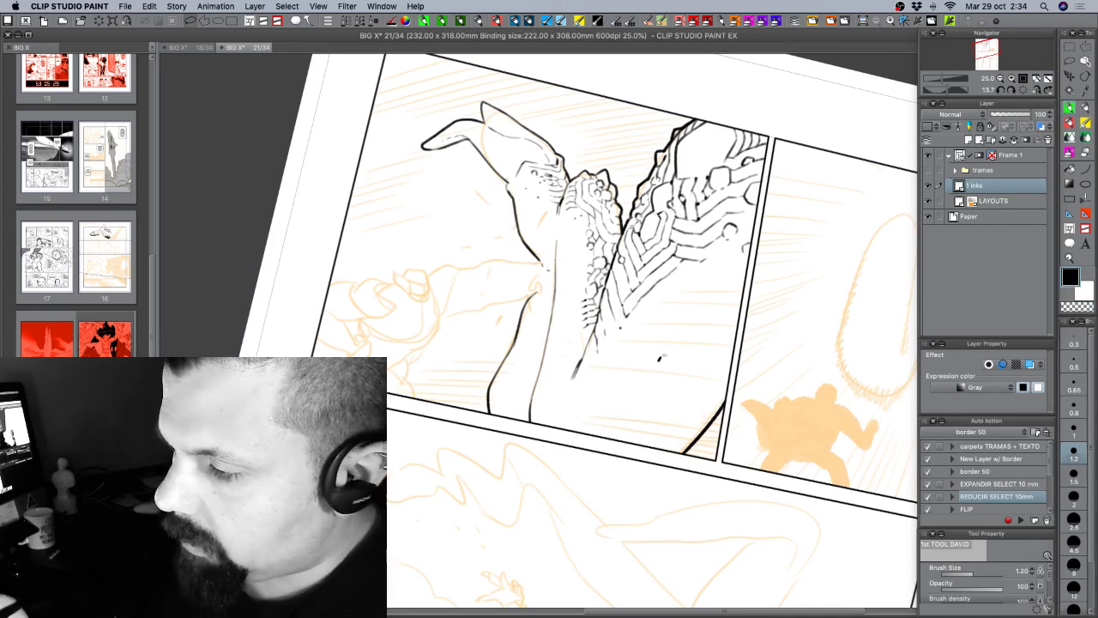
key(c)
key(c)
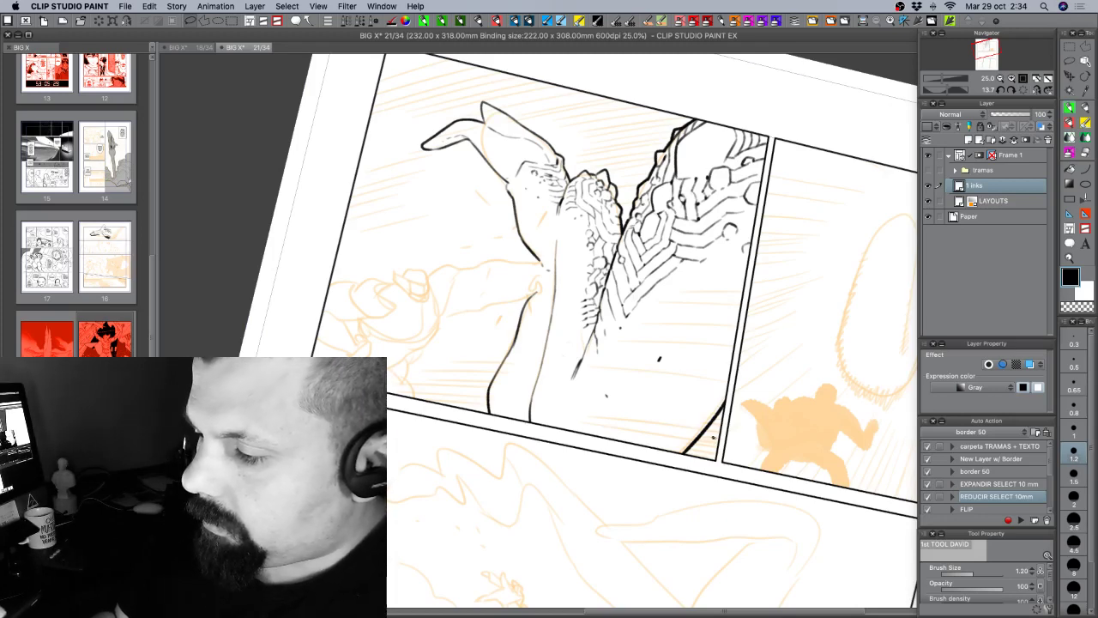
Ink debris marks around the narrow limb and hollow out the small chip on it with a transparent stroke.
drag(719, 443, 759, 416)
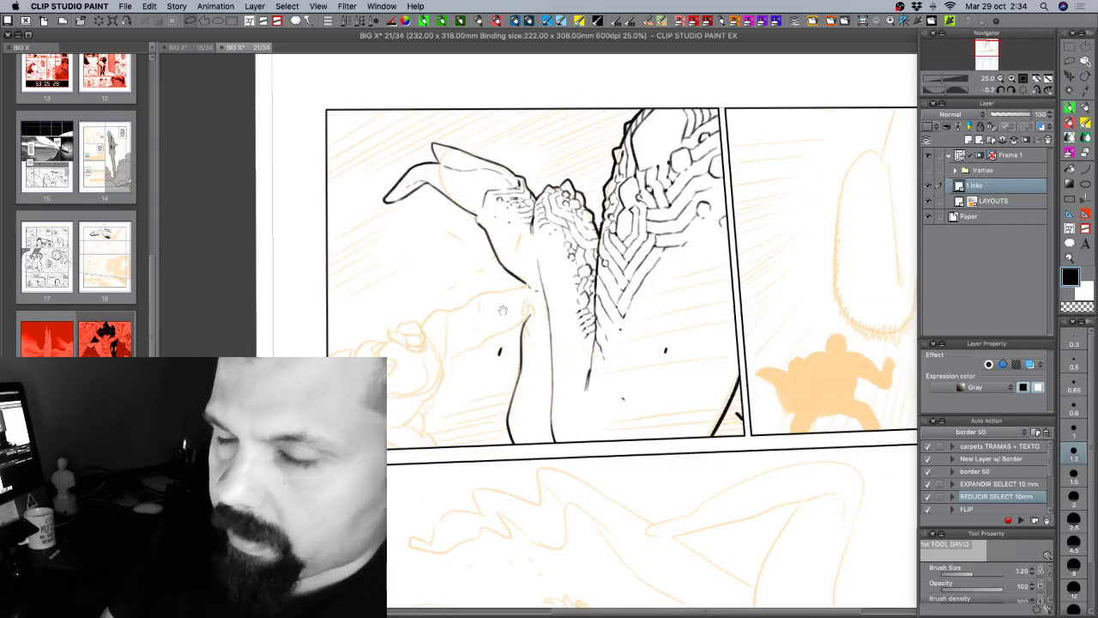
drag(514, 299, 598, 352)
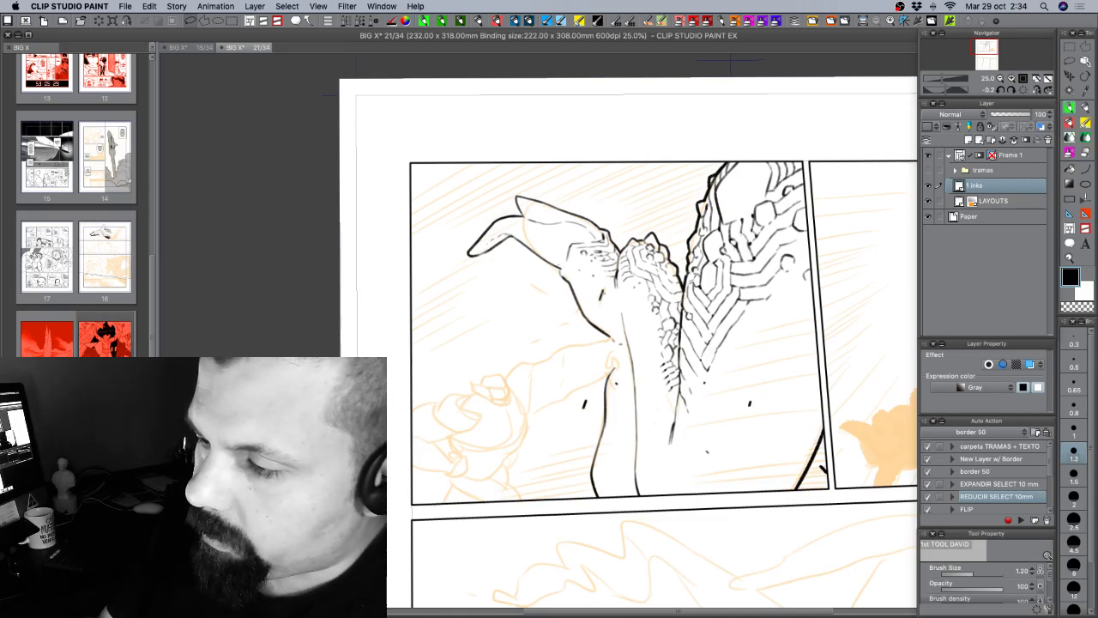
key(c)
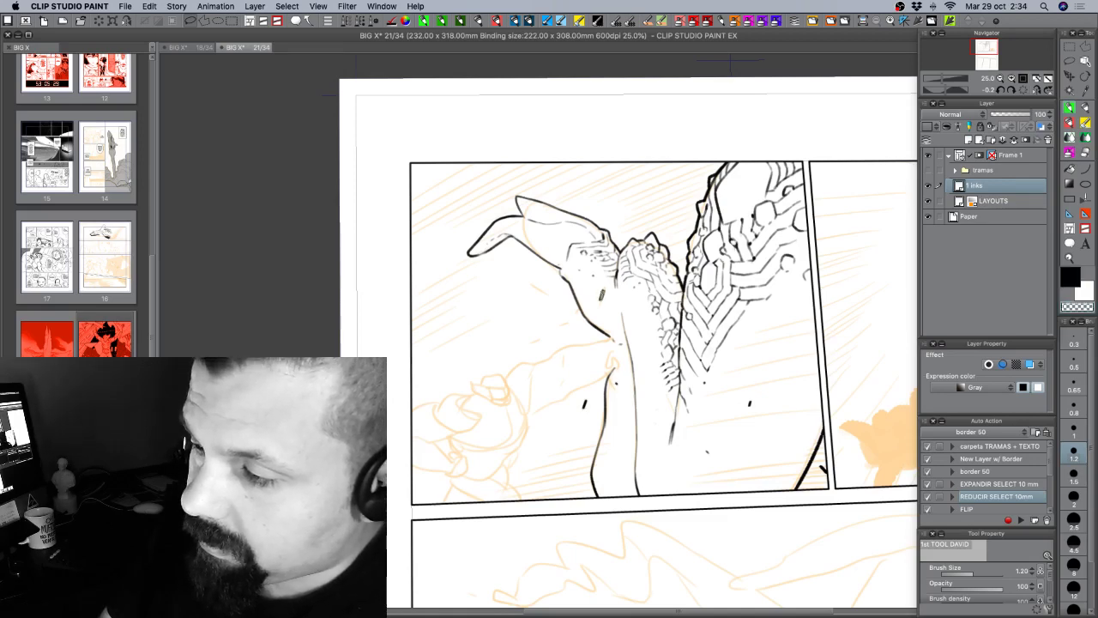
key(c)
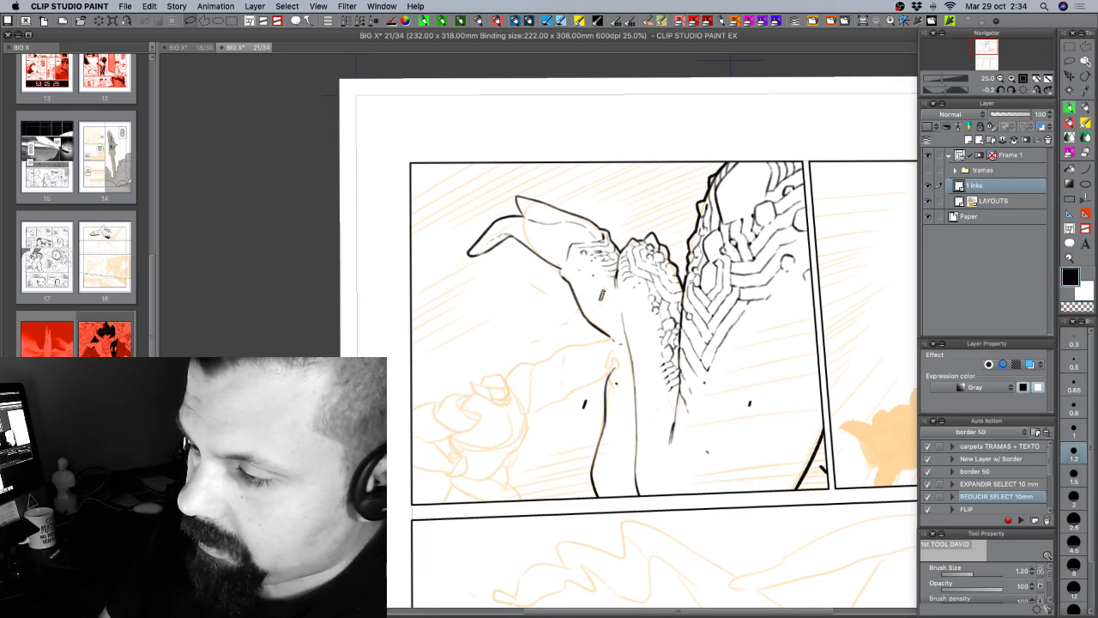
Scatter more small debris dashes and specks around the narrow limb with a 1.00 brush, and save the page.
mouse_move(686, 215)
mouse_down()
mouse_move(713, 234)
mouse_move(753, 303)
mouse_move(749, 412)
mouse_up()
key(r)
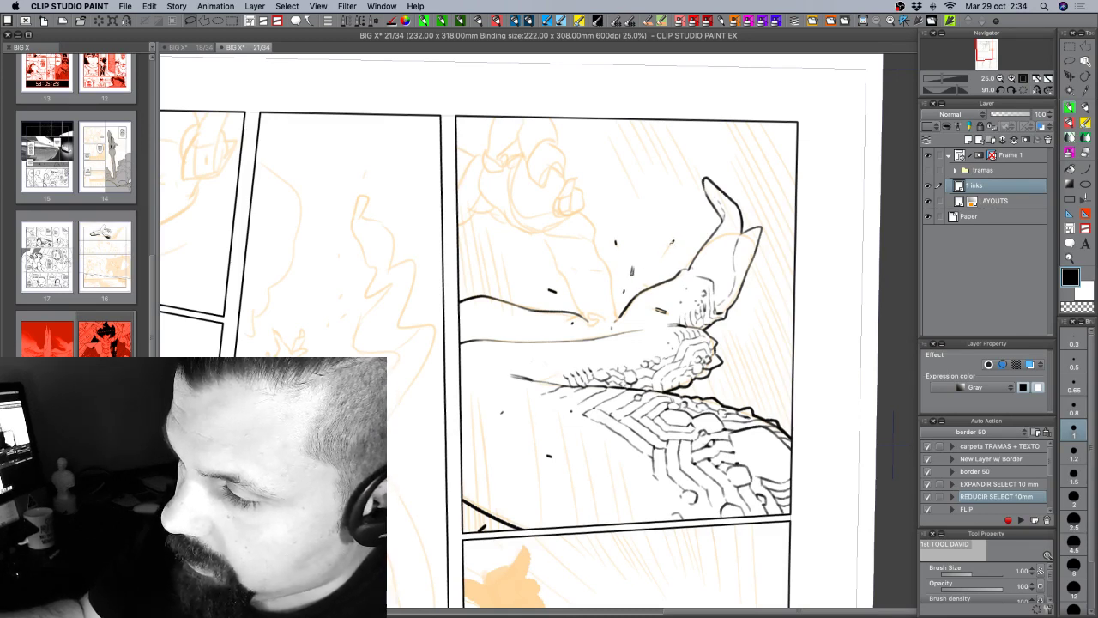
drag(673, 241, 668, 251)
key(r)
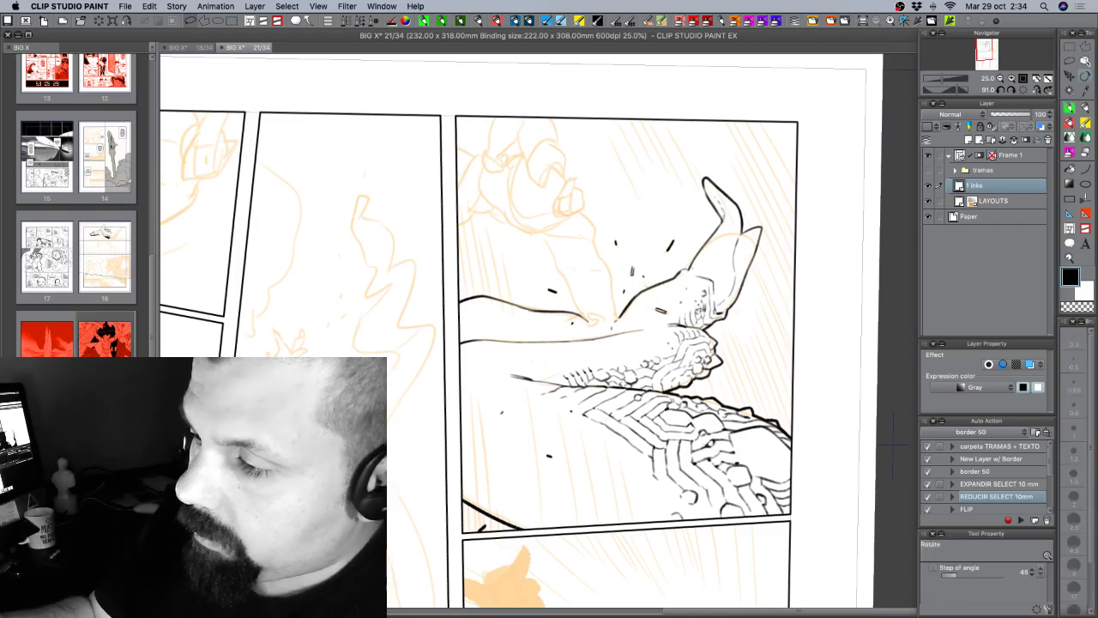
drag(773, 313, 543, 206)
drag(536, 439, 570, 460)
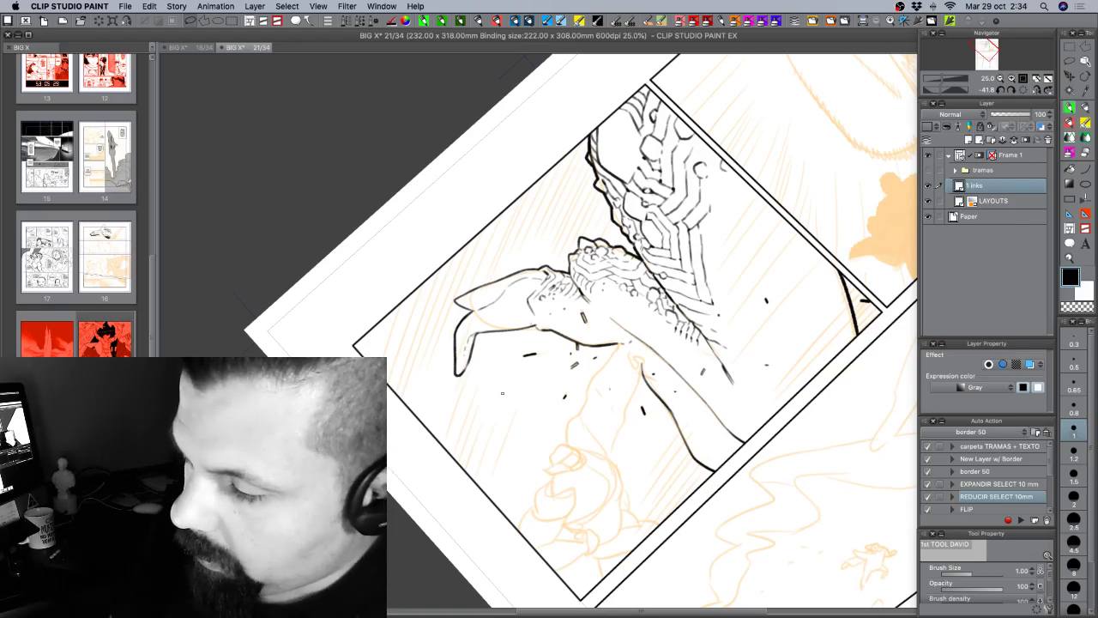
key(shift+space)
drag(506, 409, 486, 312)
key(p)
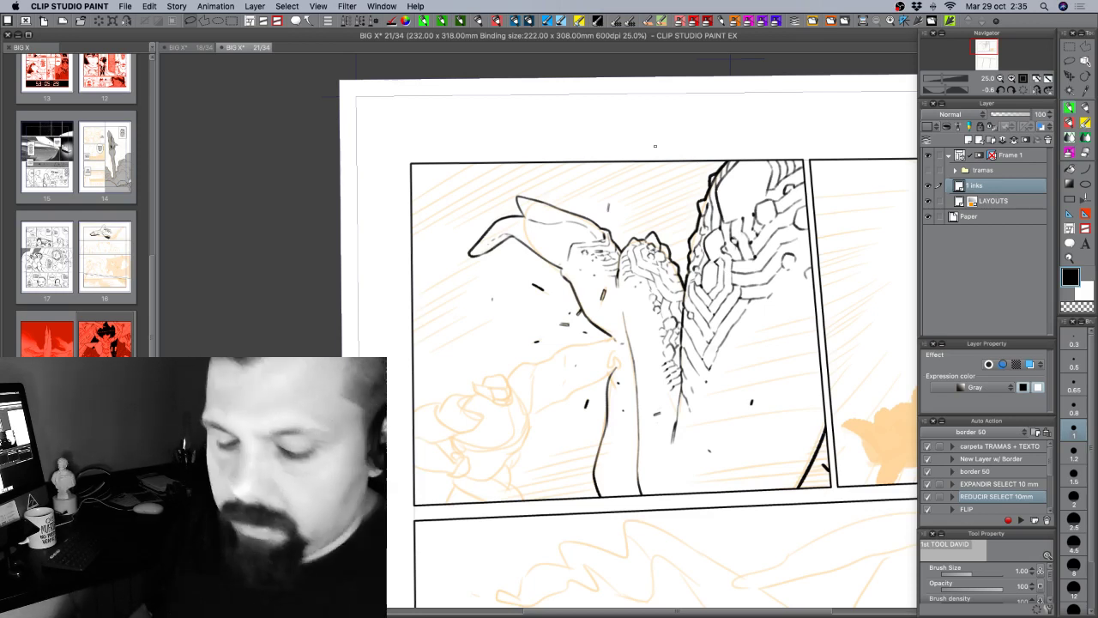
key(super+s)
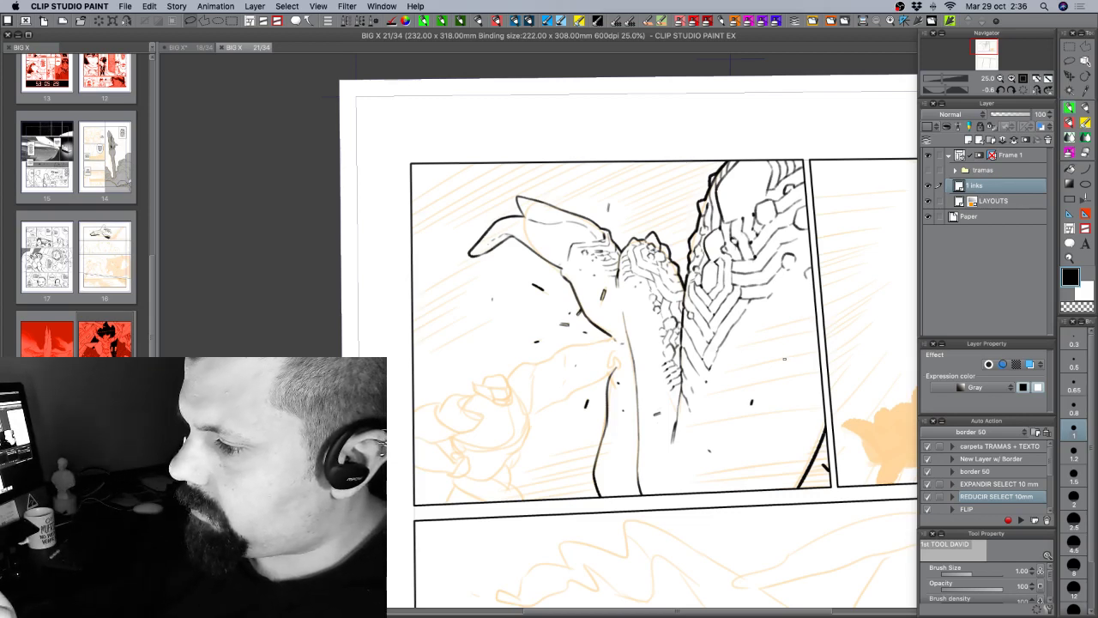
Ink the first hooked tip of the large form in the second panel with a 1.20 brush and sharpen its point.
scroll(771, 417, down, 2)
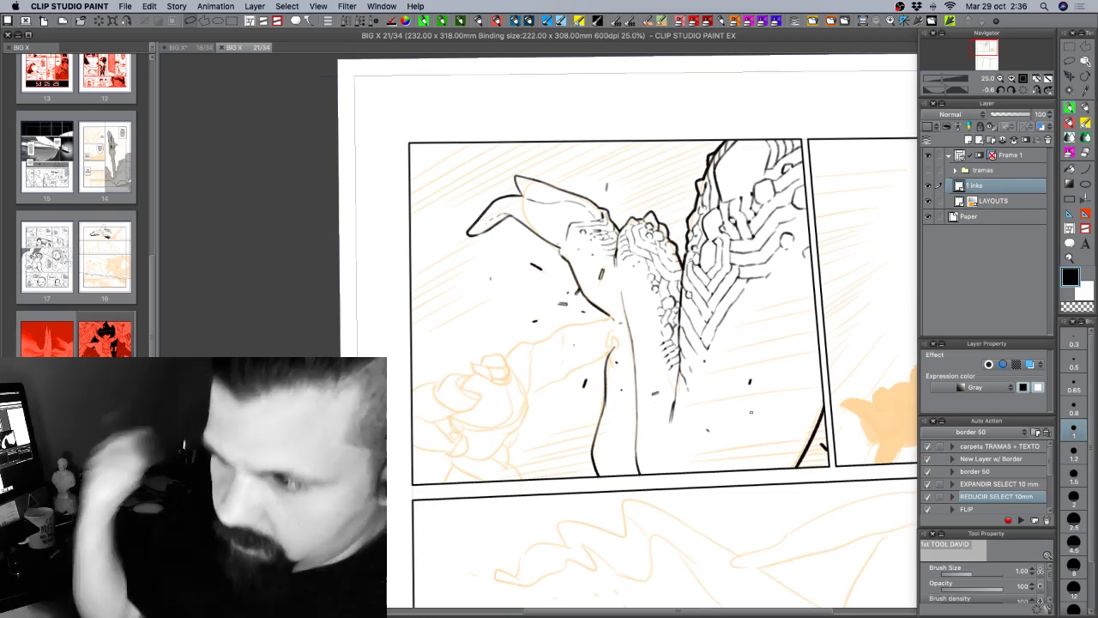
drag(745, 317, 517, 306)
drag(745, 383, 766, 398)
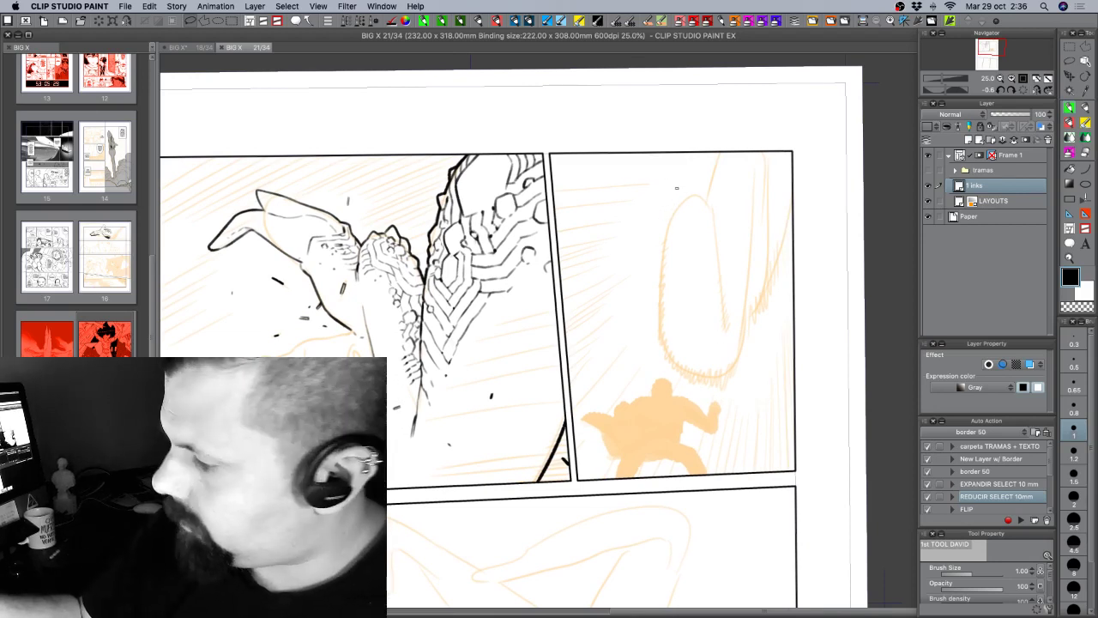
click(1076, 457)
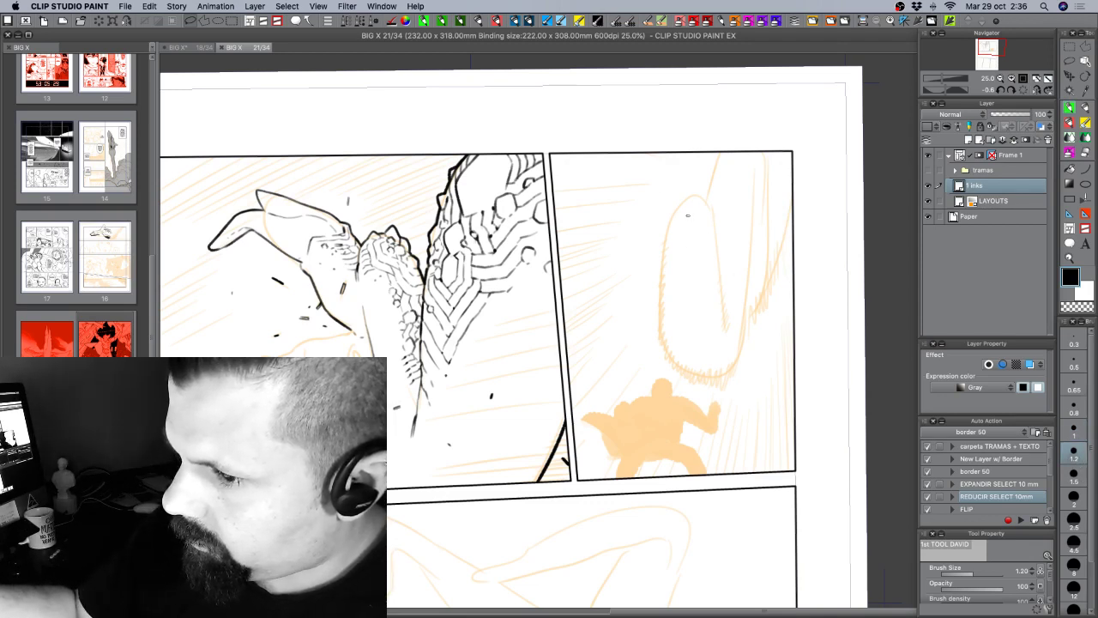
mouse_move(671, 199)
mouse_down()
mouse_move(654, 233)
mouse_move(681, 200)
mouse_move(659, 240)
mouse_up()
key(super+z)
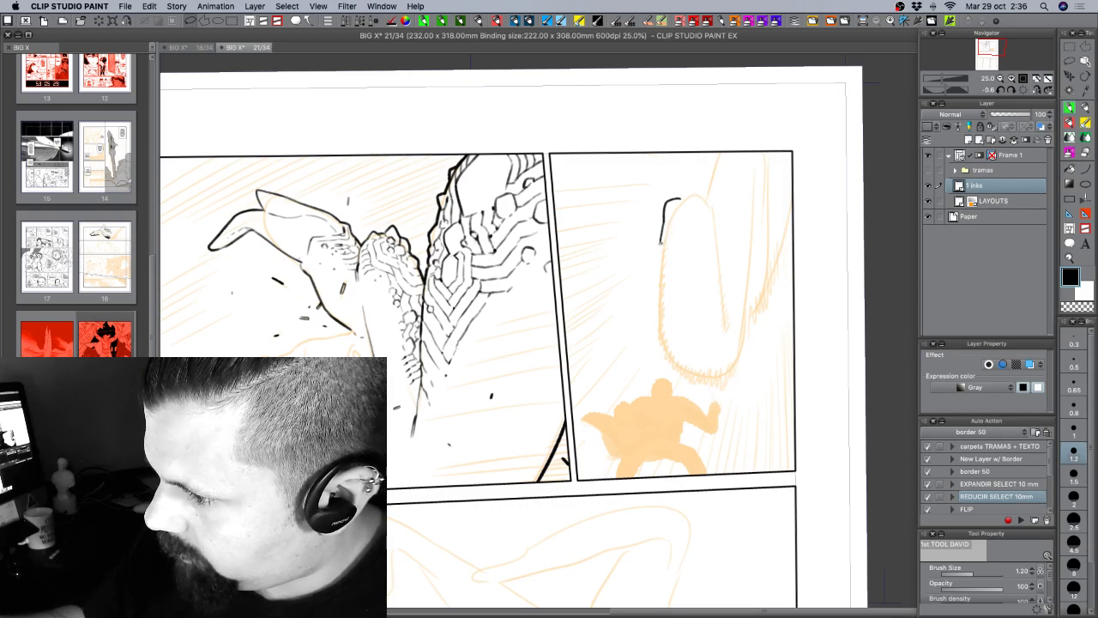
key(c)
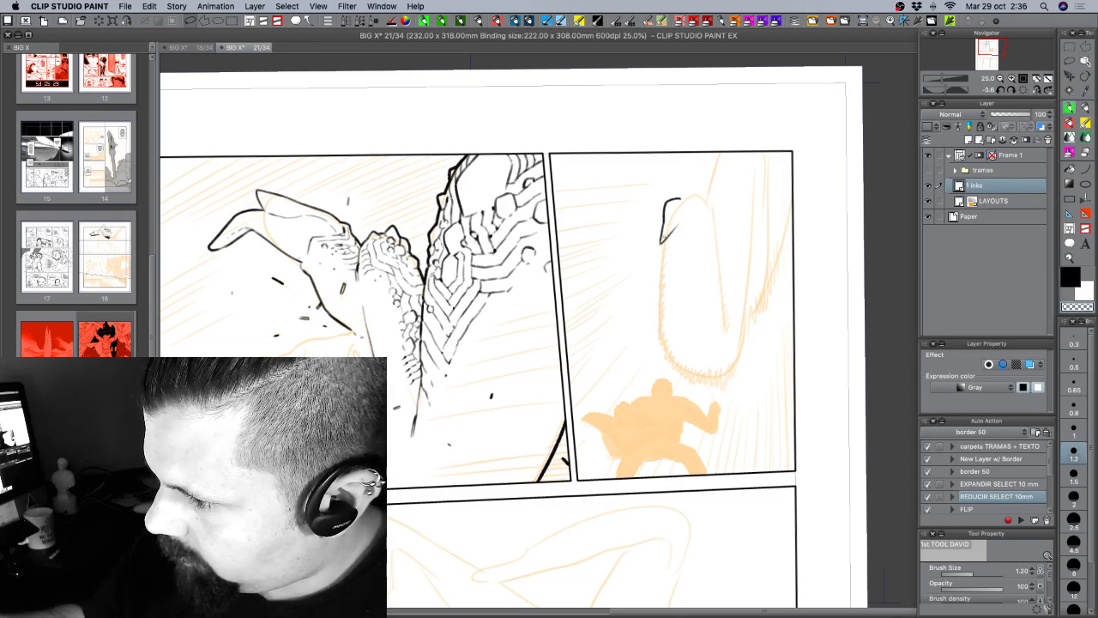
key(c)
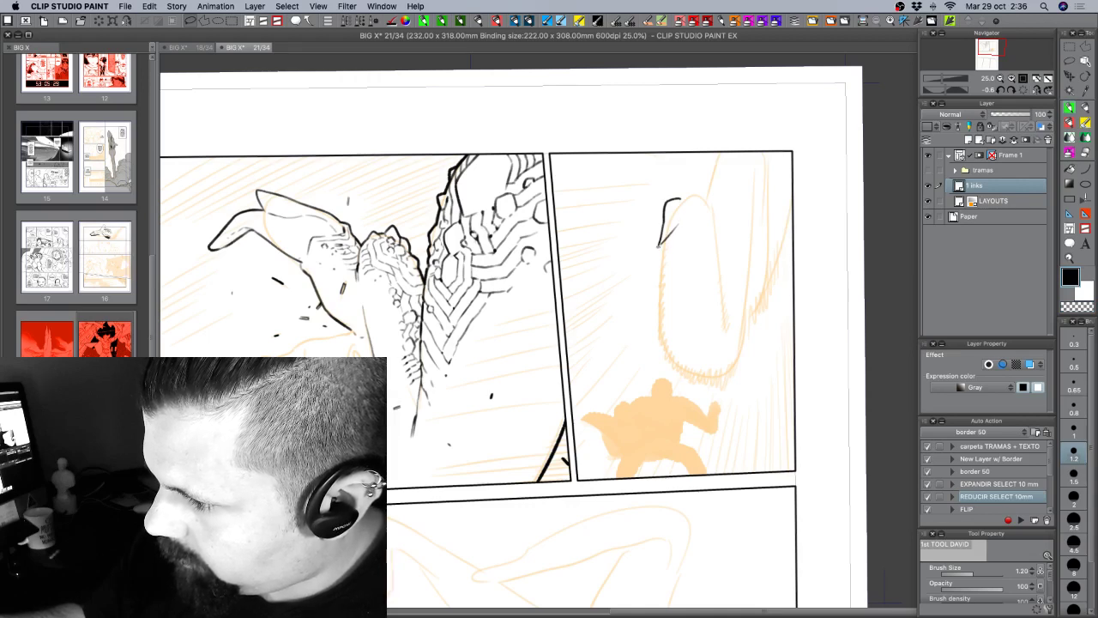
Ink a taller rounded tip beside the first hooked tip in the second panel and clean up where they meet.
drag(679, 199, 685, 209)
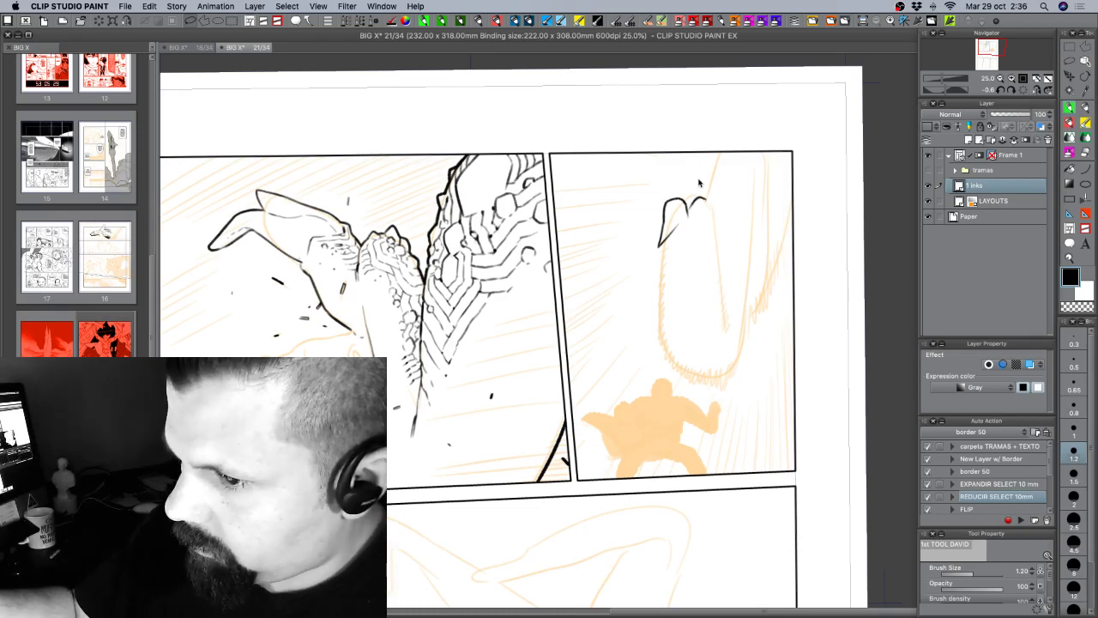
drag(687, 208, 711, 203)
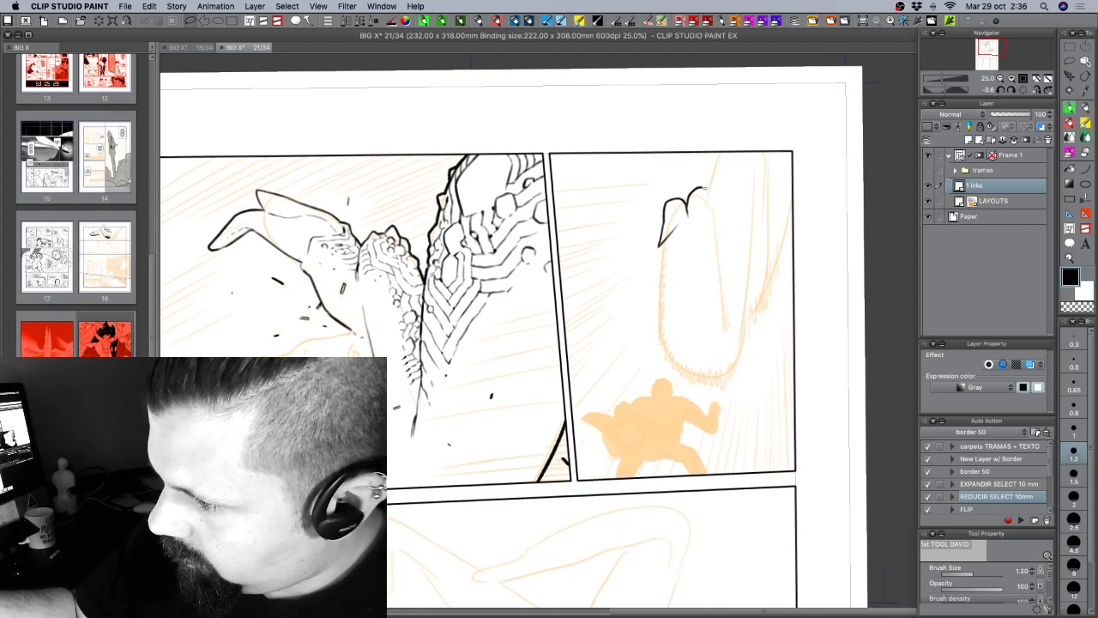
key(c)
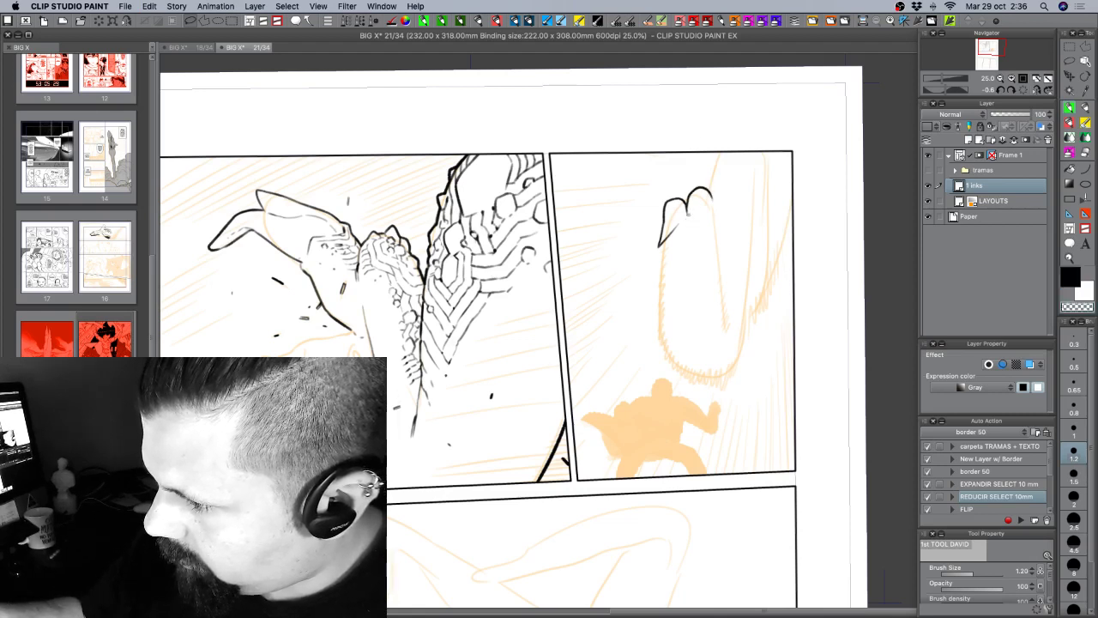
key(c)
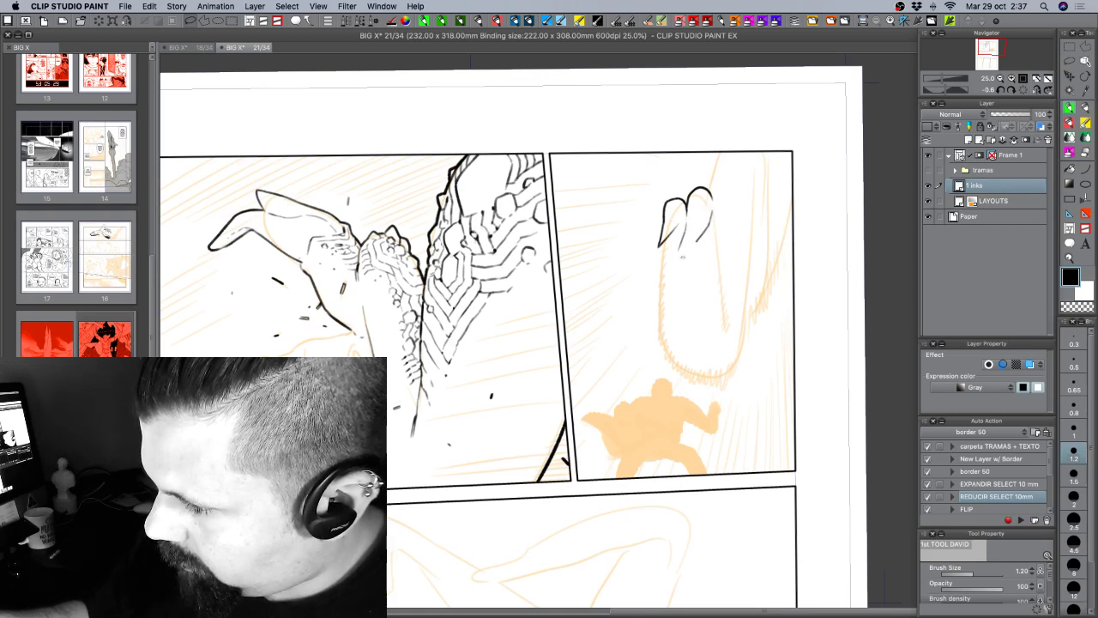
drag(697, 243, 678, 263)
key(super+z)
key(super+z)
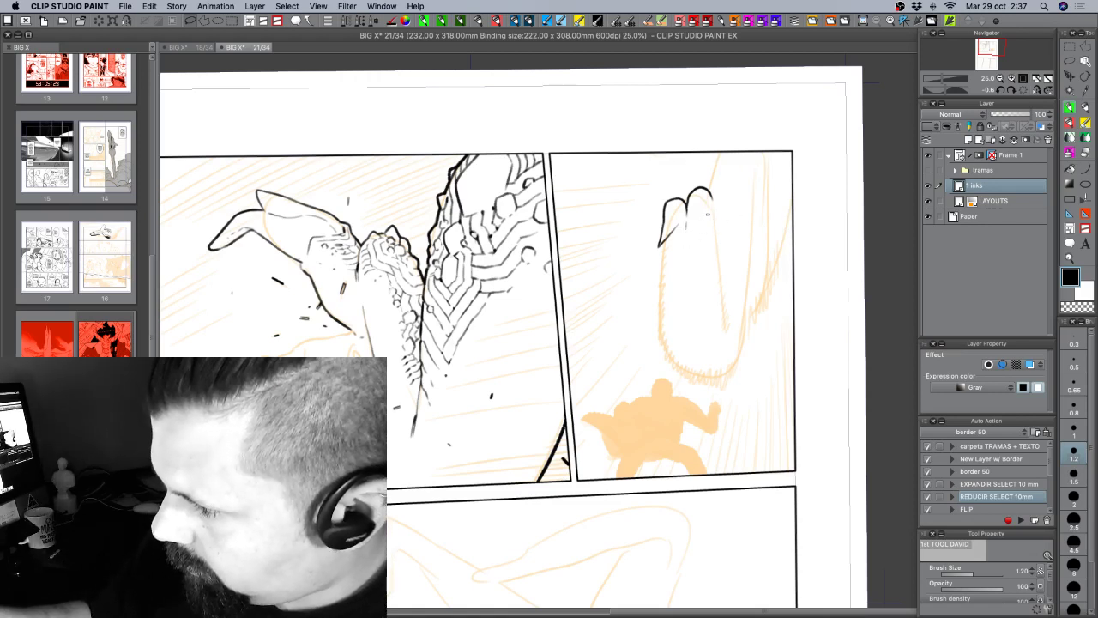
Ink two long lines converging to a sharp point beneath the taller rounded tip and trim the inner line.
drag(707, 221, 689, 276)
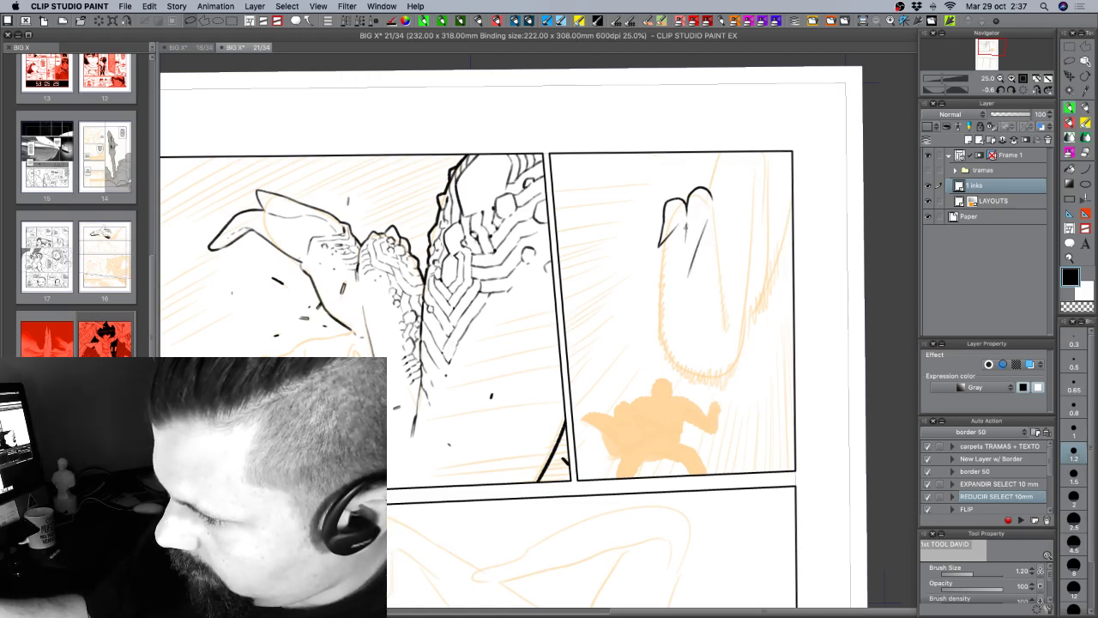
drag(686, 228, 685, 283)
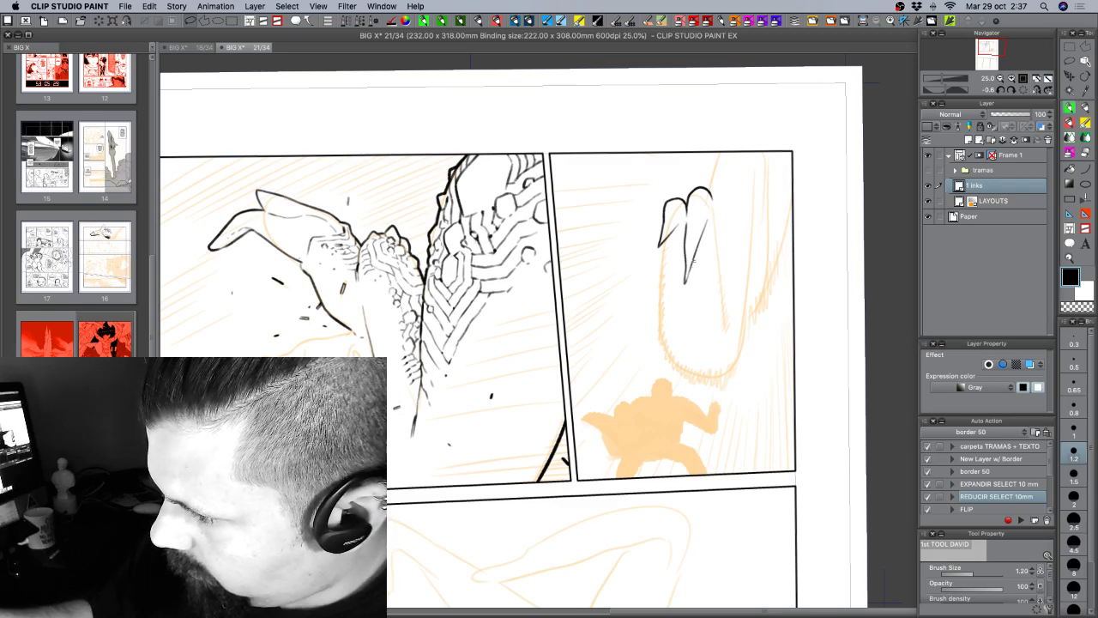
key(c)
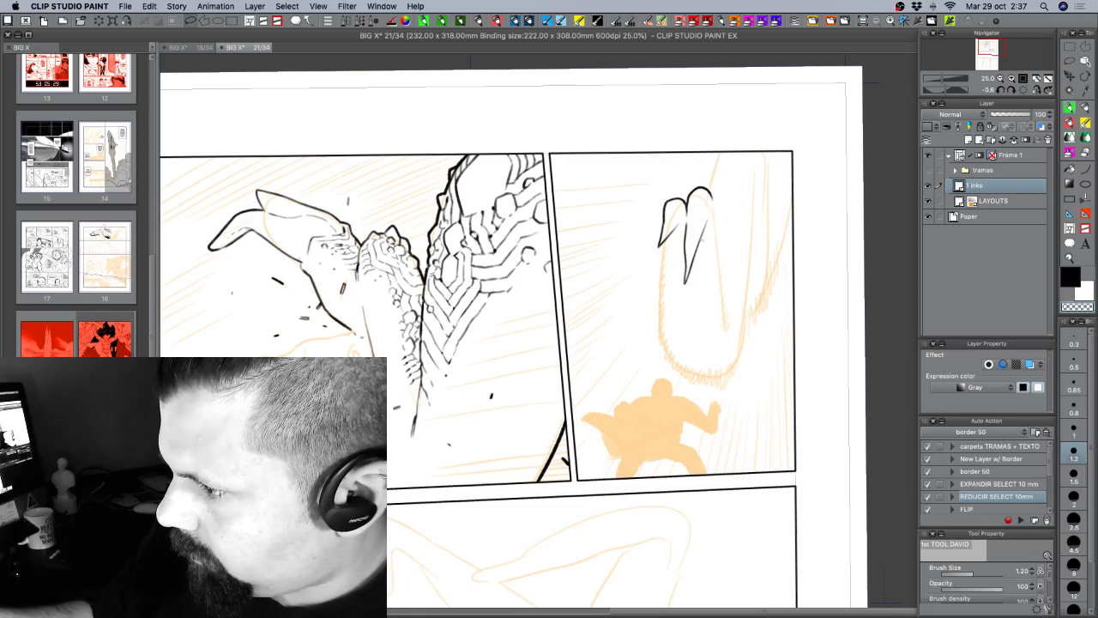
key(c)
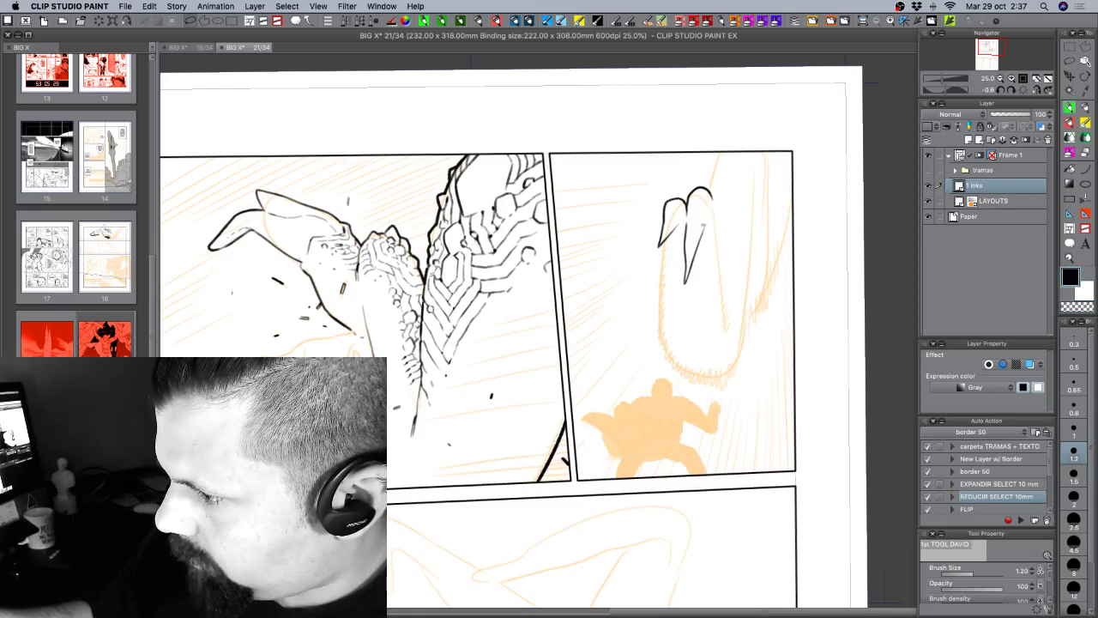
Rework the inner edge of the long point into a thin tapering line with black and transparent strokes, and save the page.
key(c)
drag(702, 235, 688, 280)
key(c)
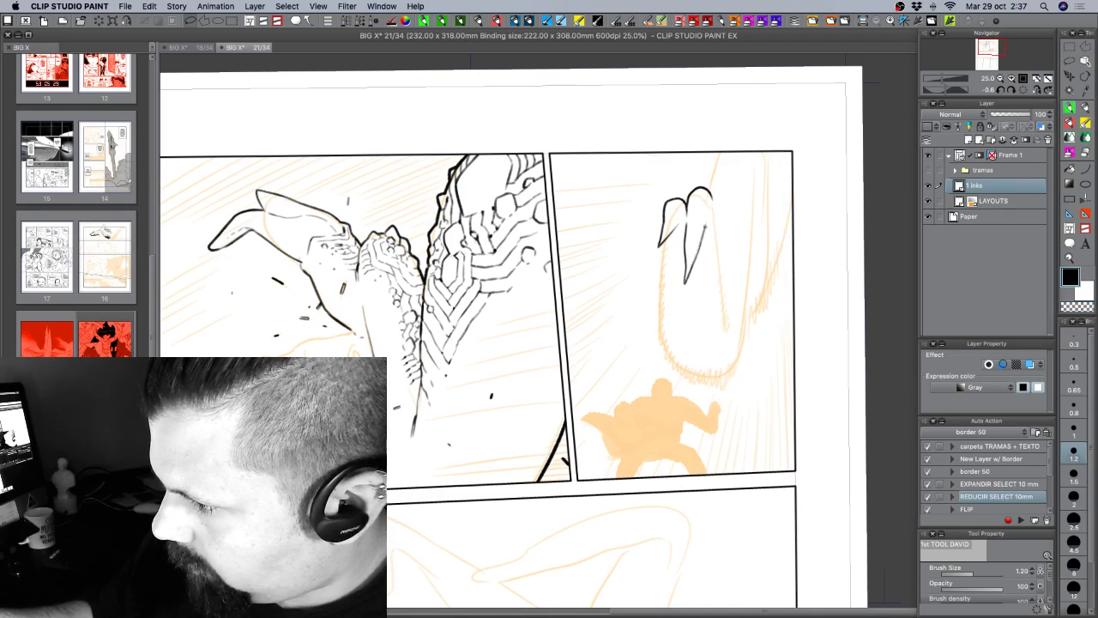
key(c)
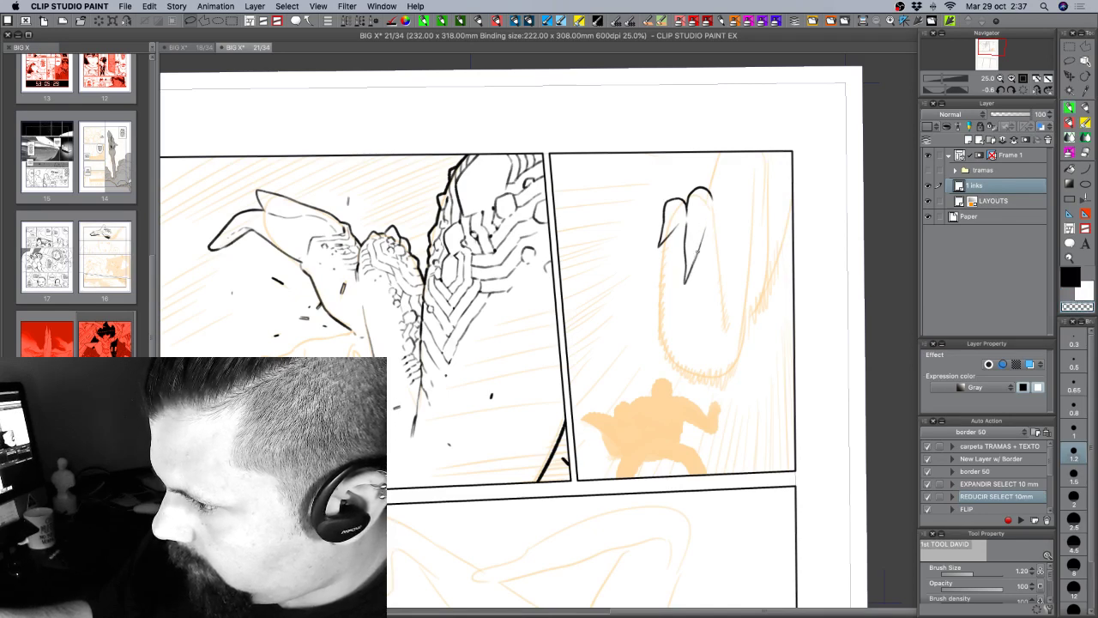
drag(705, 232, 692, 273)
key(c)
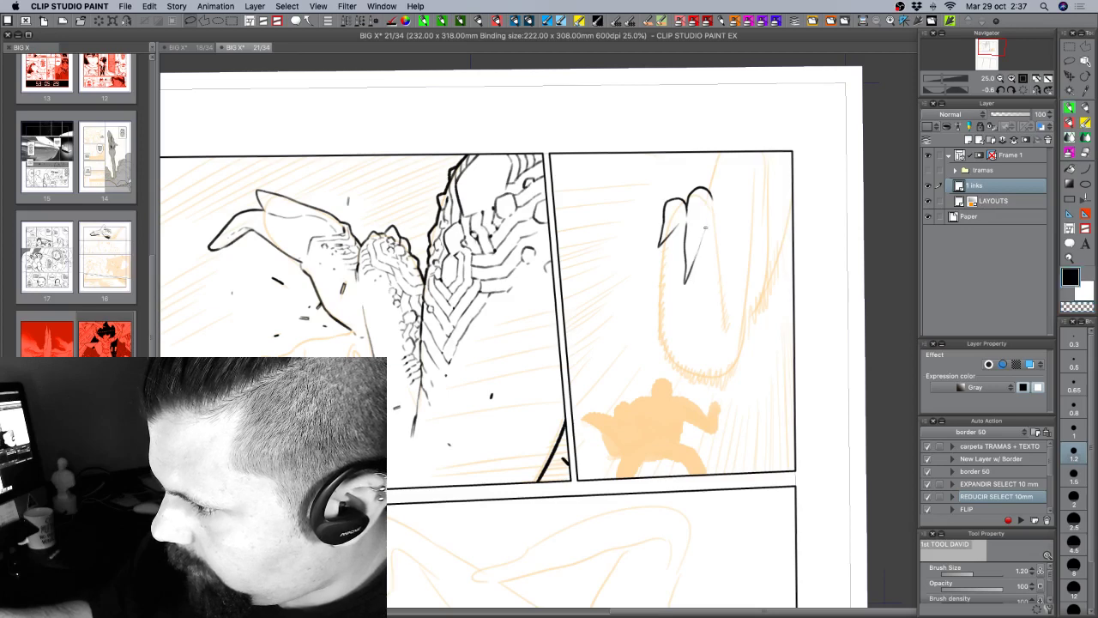
drag(708, 228, 694, 258)
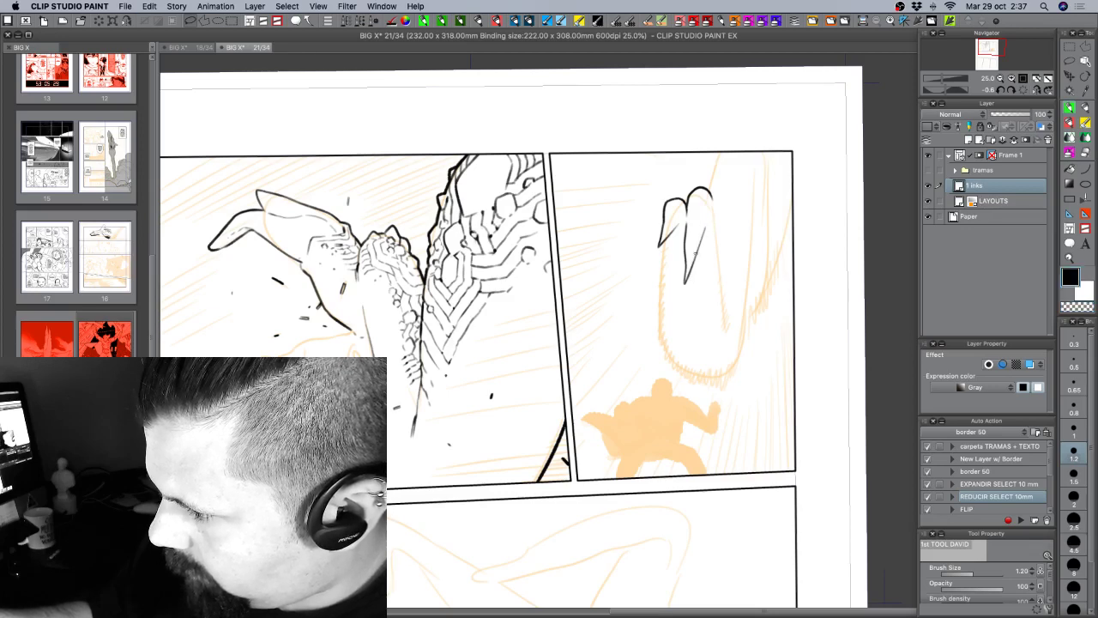
key(c)
drag(705, 230, 695, 259)
key(c)
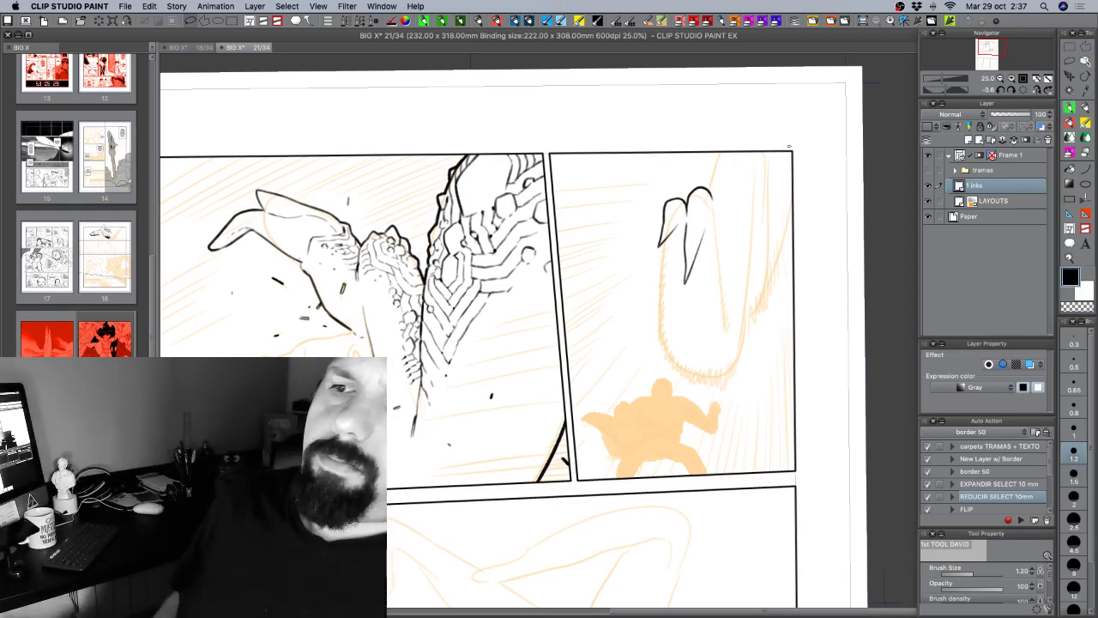
key(super+s)
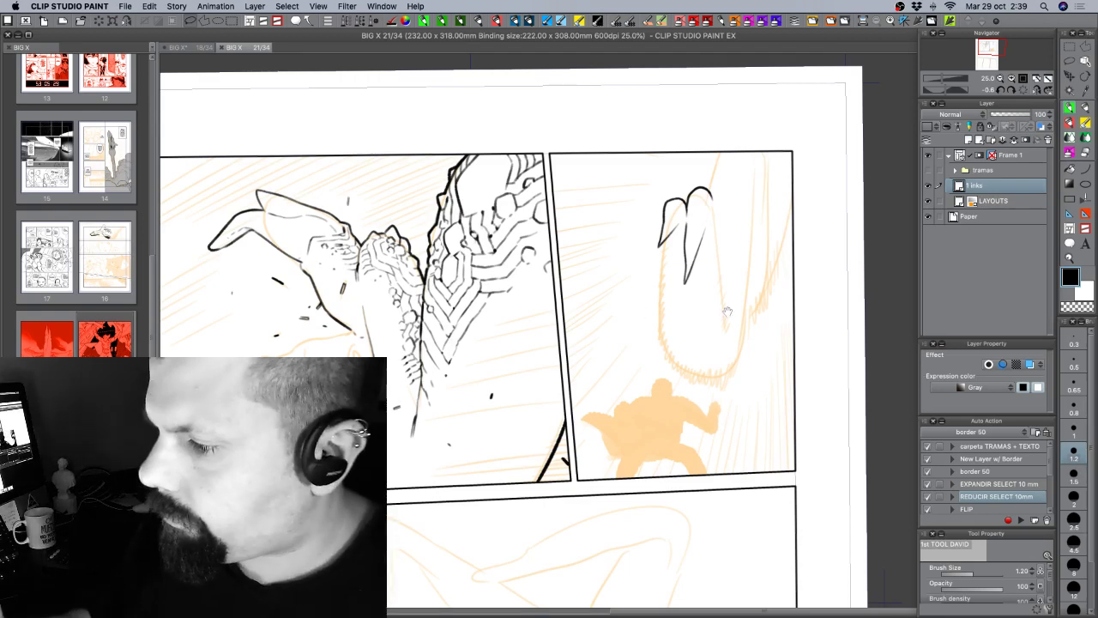
Ink the taller tip's outer edge and the folded, scaly ridge at its base in the second panel, alternating black and transparent strokes.
drag(726, 311, 678, 328)
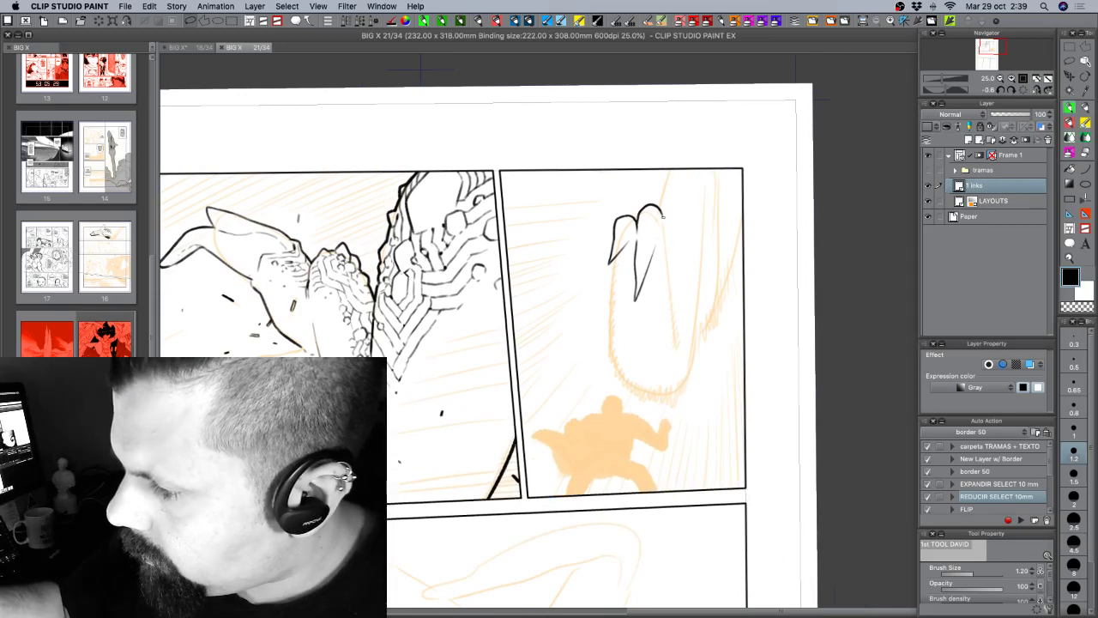
drag(668, 266, 662, 213)
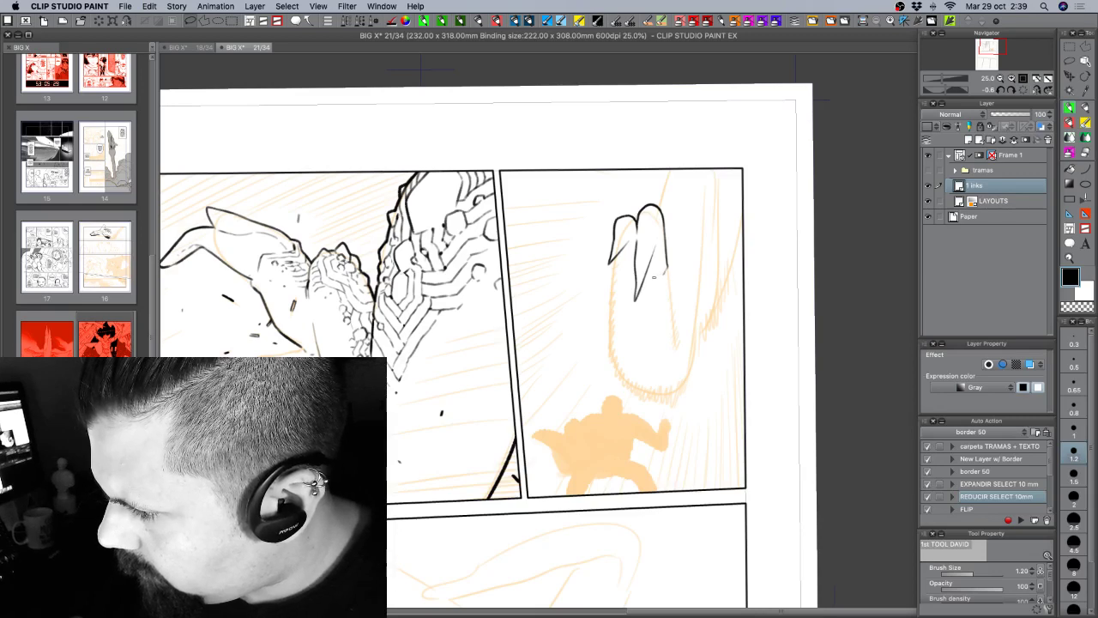
mouse_move(667, 271)
mouse_down()
mouse_move(645, 282)
mouse_move(674, 266)
mouse_up()
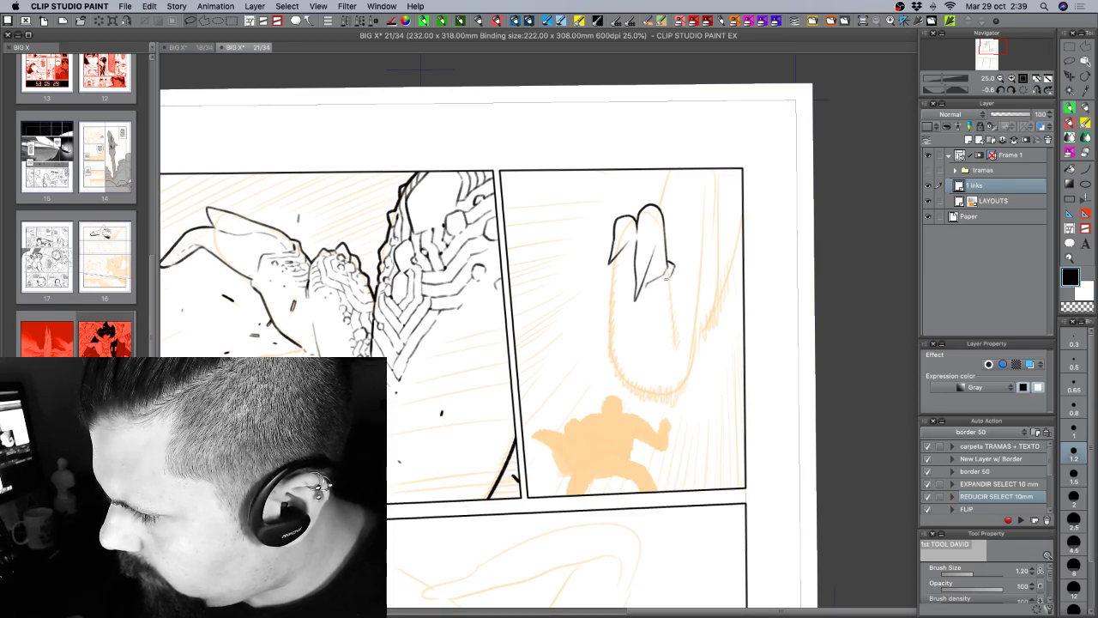
key(c)
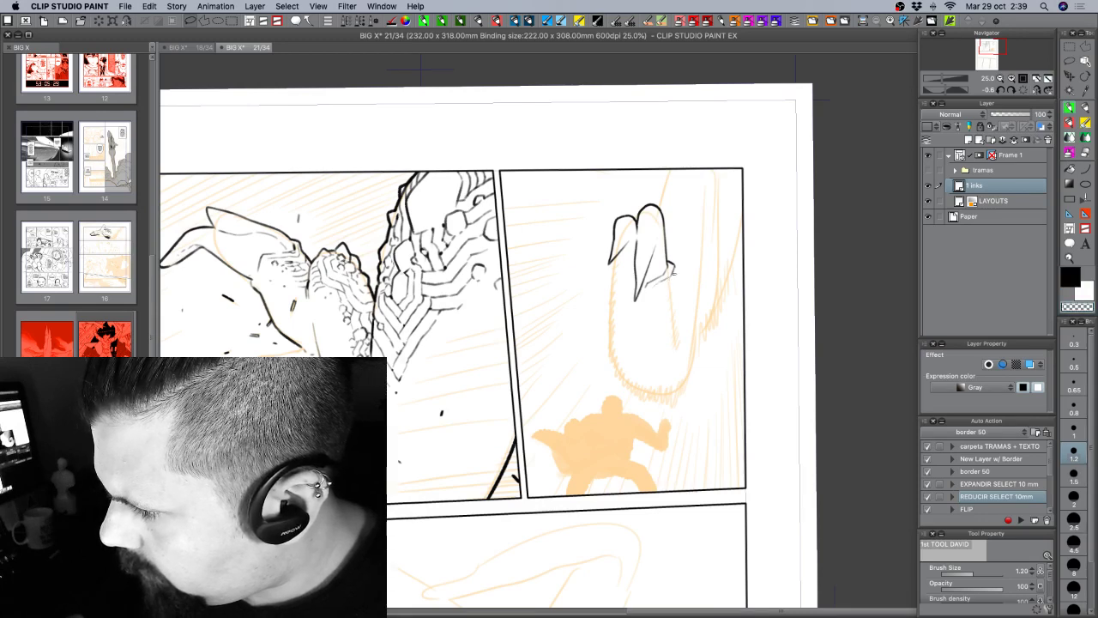
key(c)
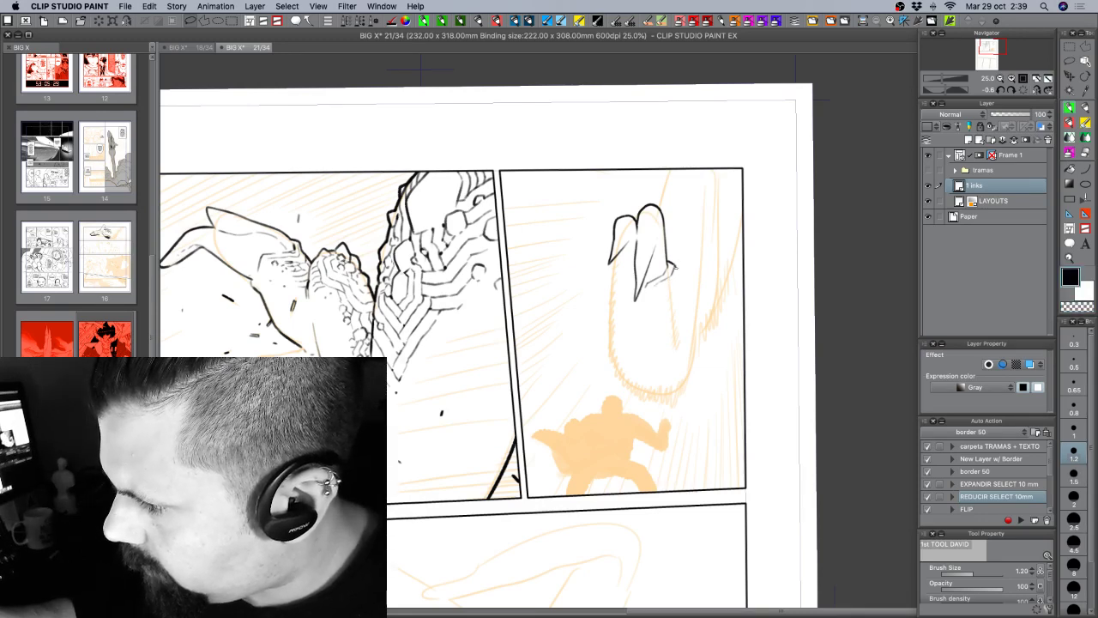
drag(675, 276, 675, 301)
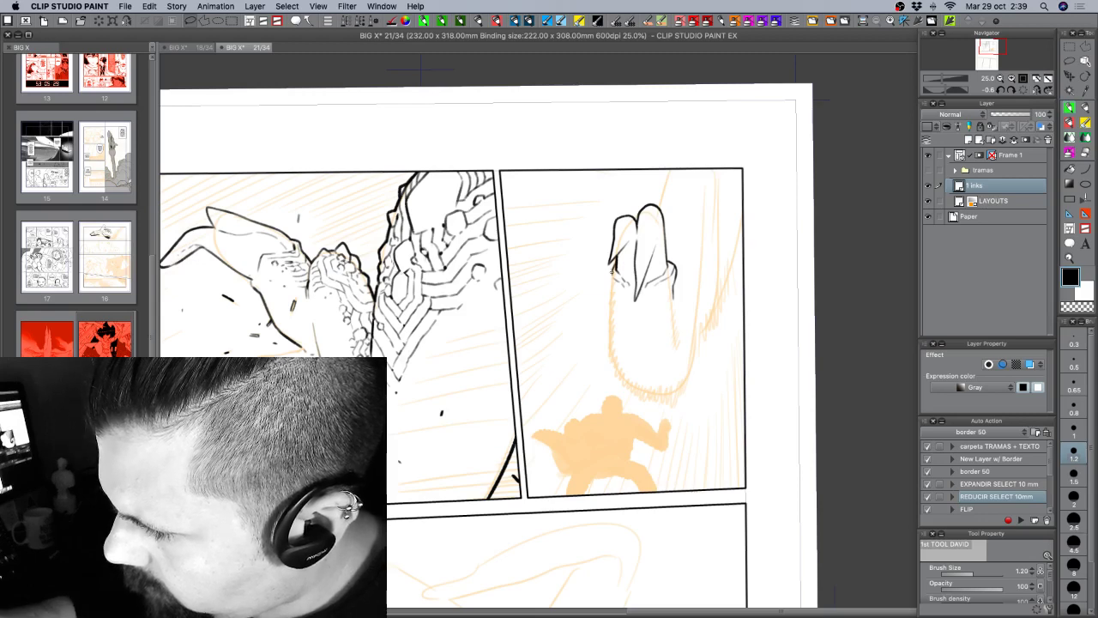
Ink the folds and knobby left outline beneath the hooked tip, undoing a stray stroke and refining the contour.
drag(613, 269, 613, 285)
key(super+z)
key(c)
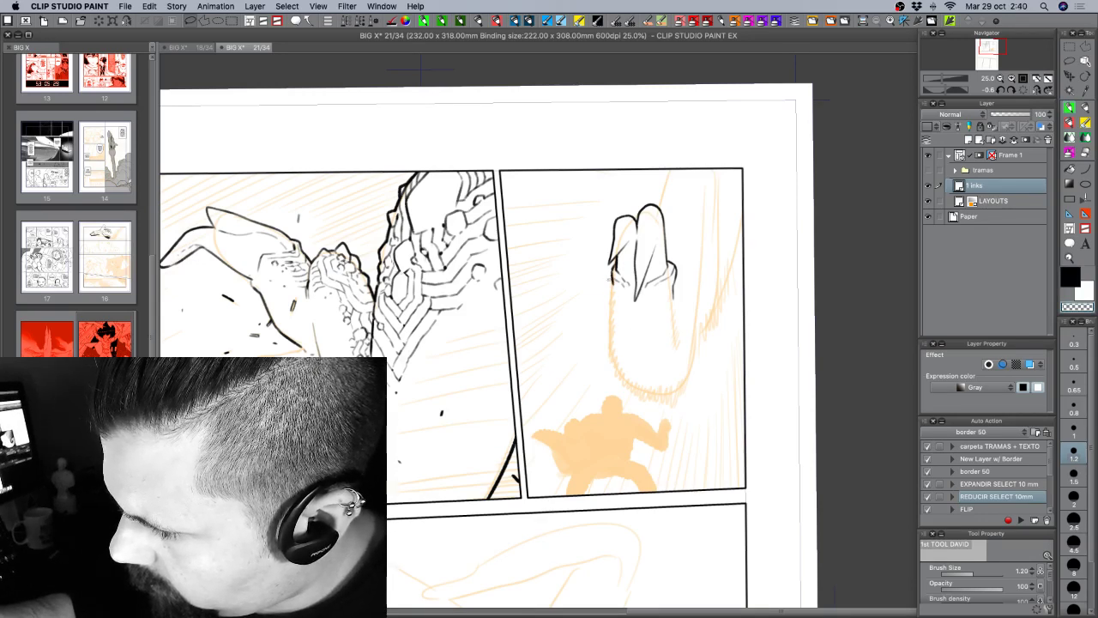
key(c)
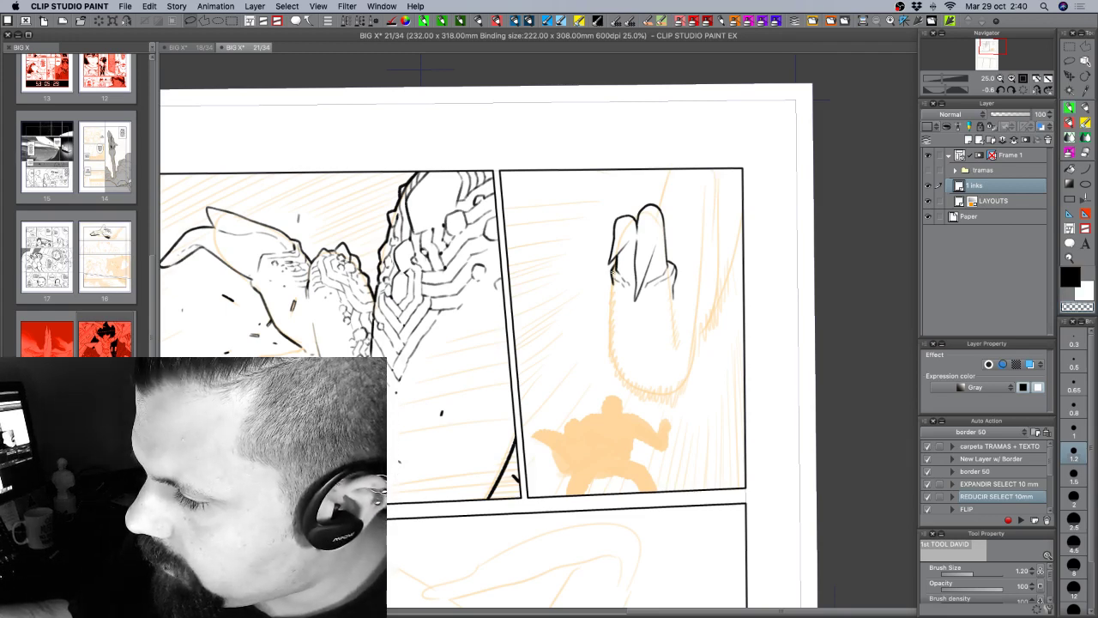
key(c)
drag(613, 271, 616, 294)
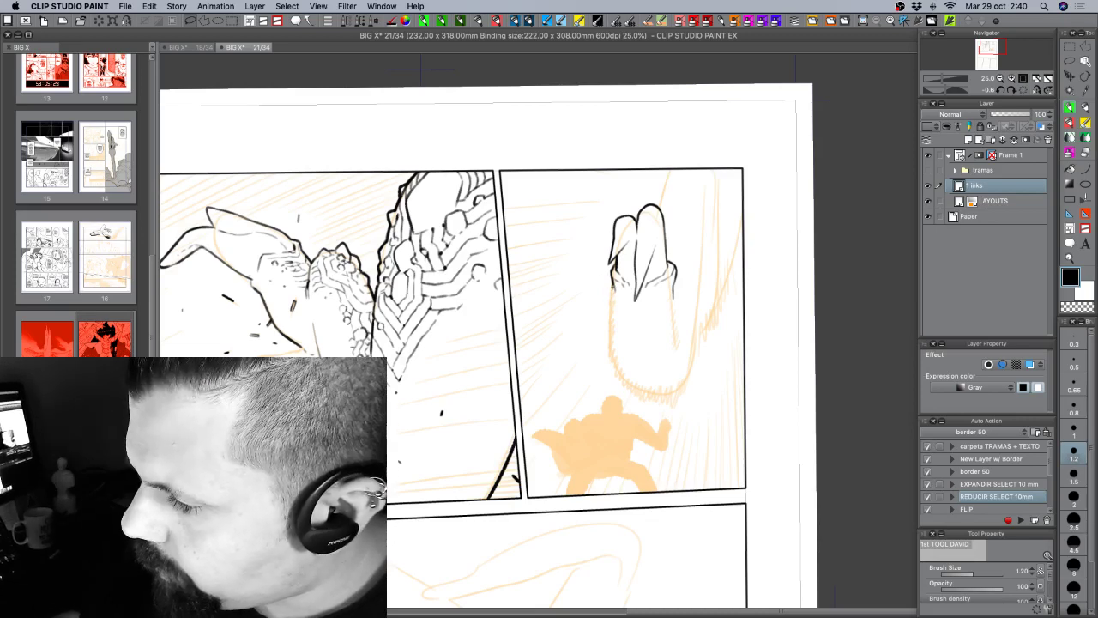
drag(612, 287, 613, 299)
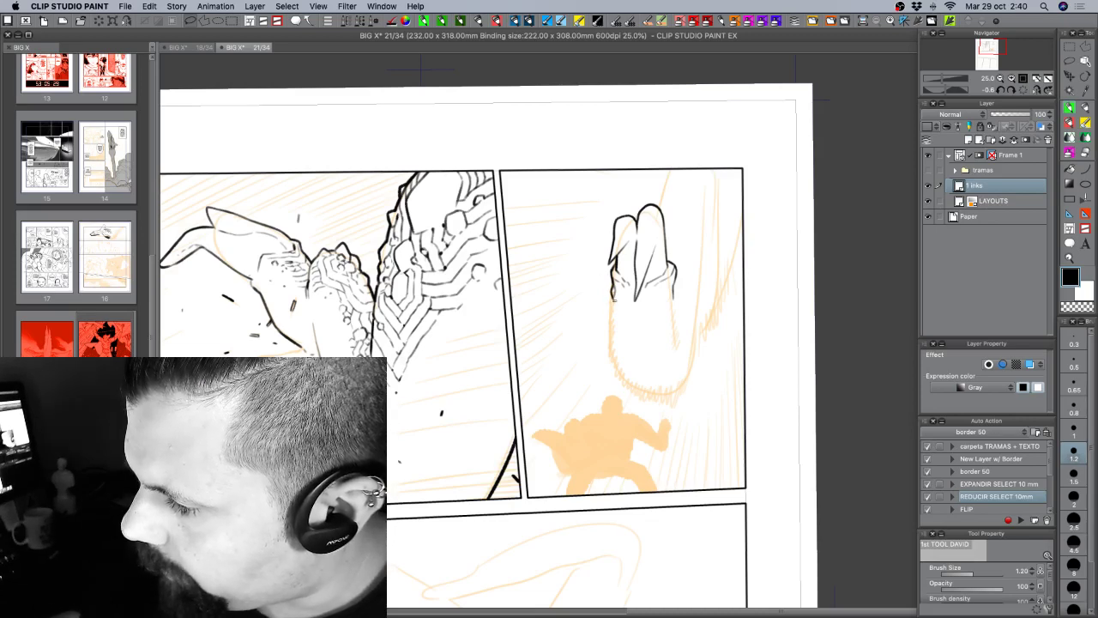
Set the brush size to 1.50 and continue both side outlines of the form downward with small bumps.
key(bracketright)
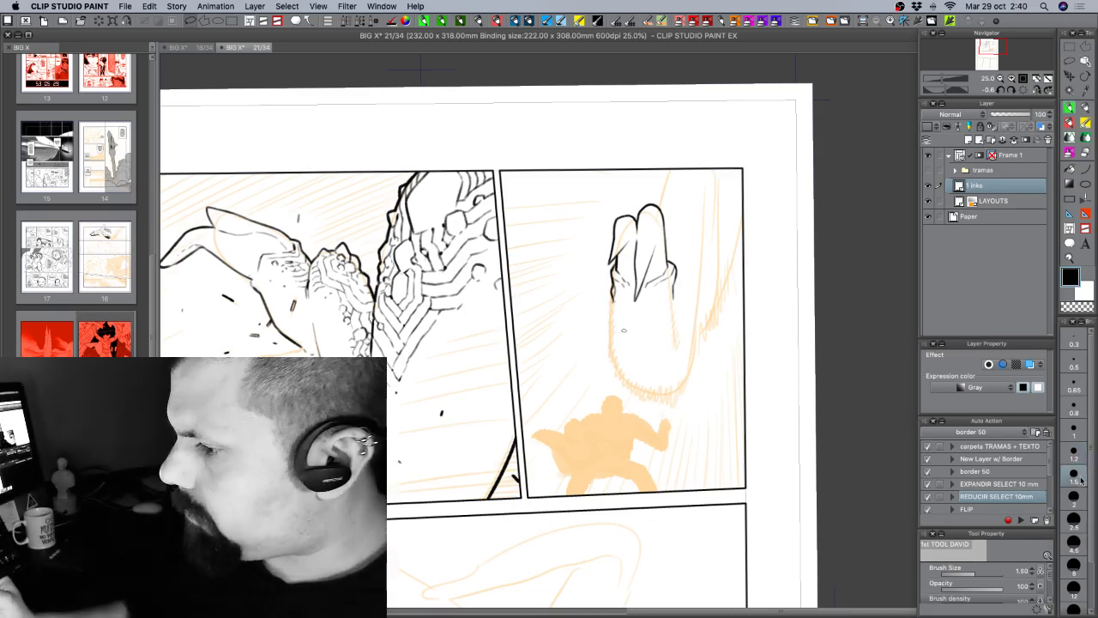
drag(611, 298, 609, 324)
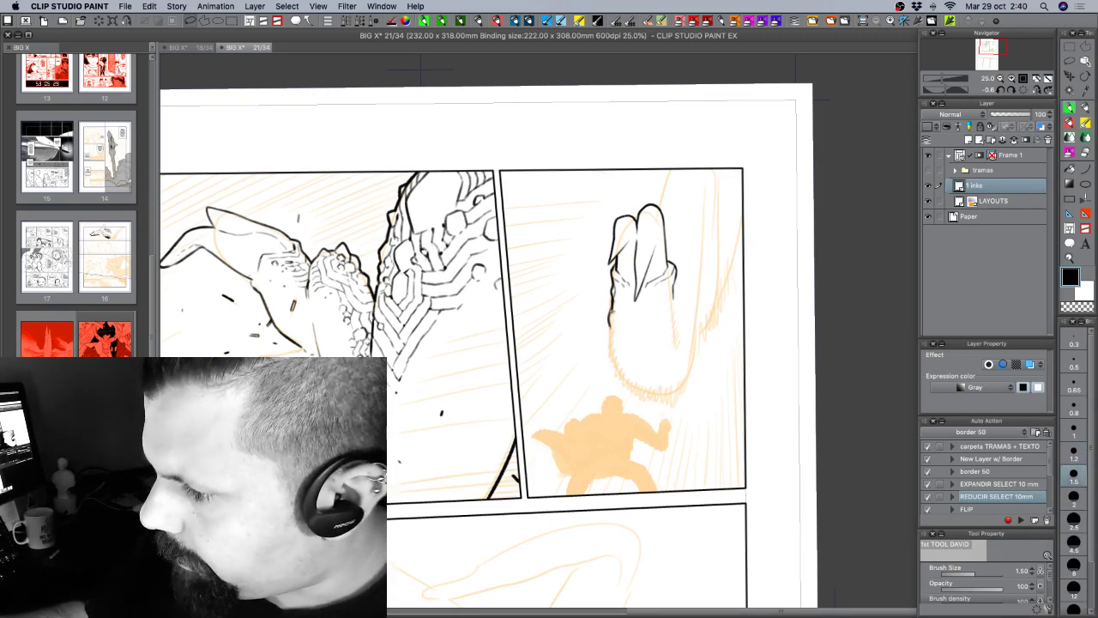
key(c)
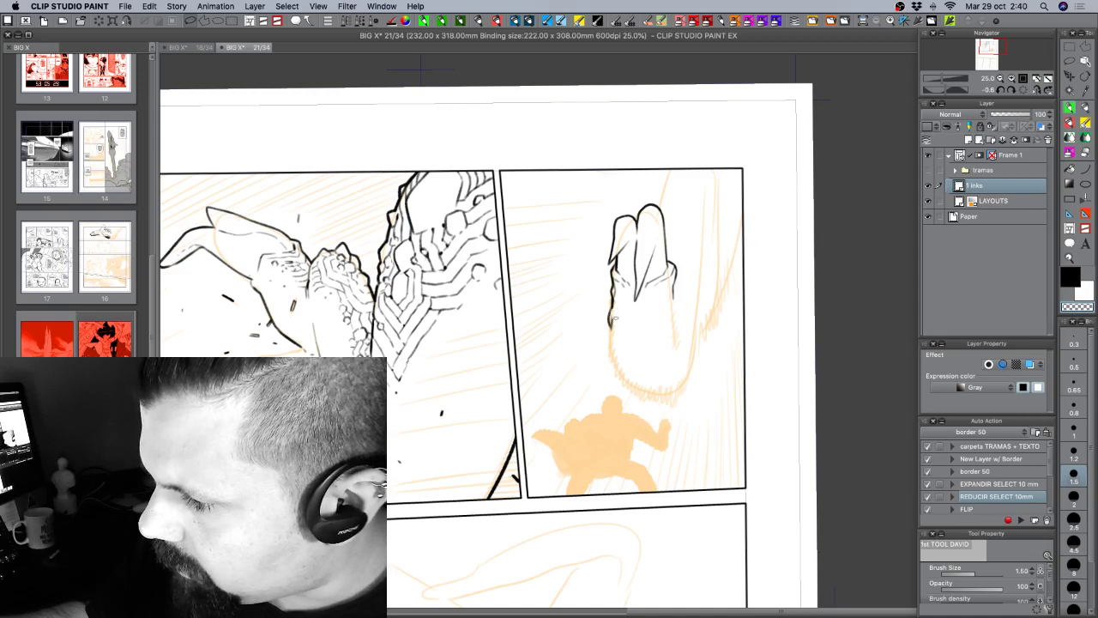
key(c)
drag(615, 306, 618, 311)
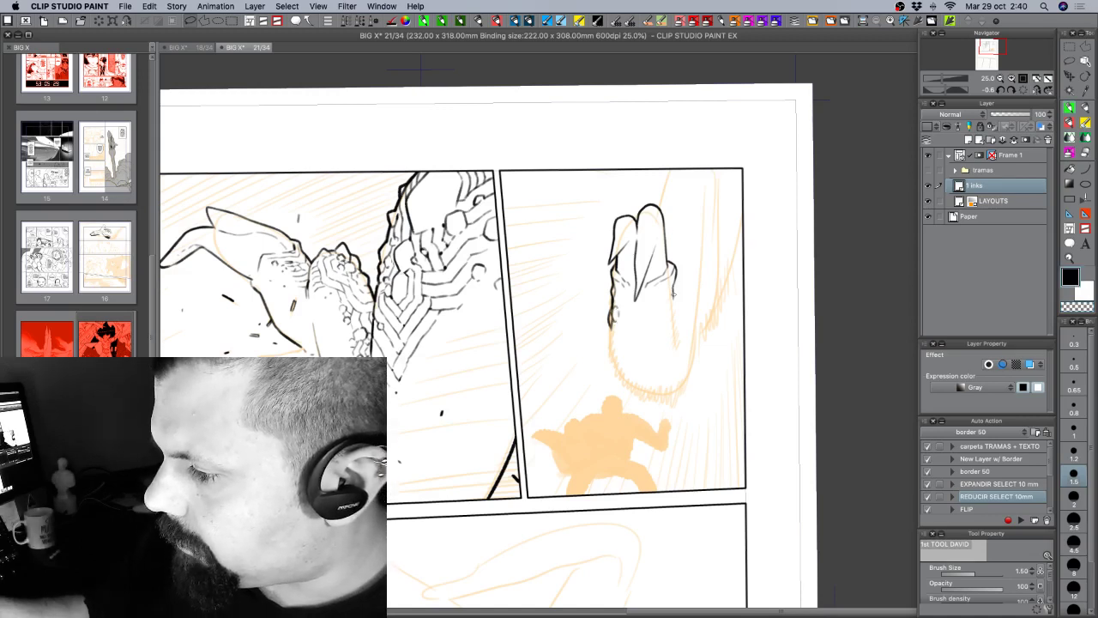
drag(673, 302, 675, 316)
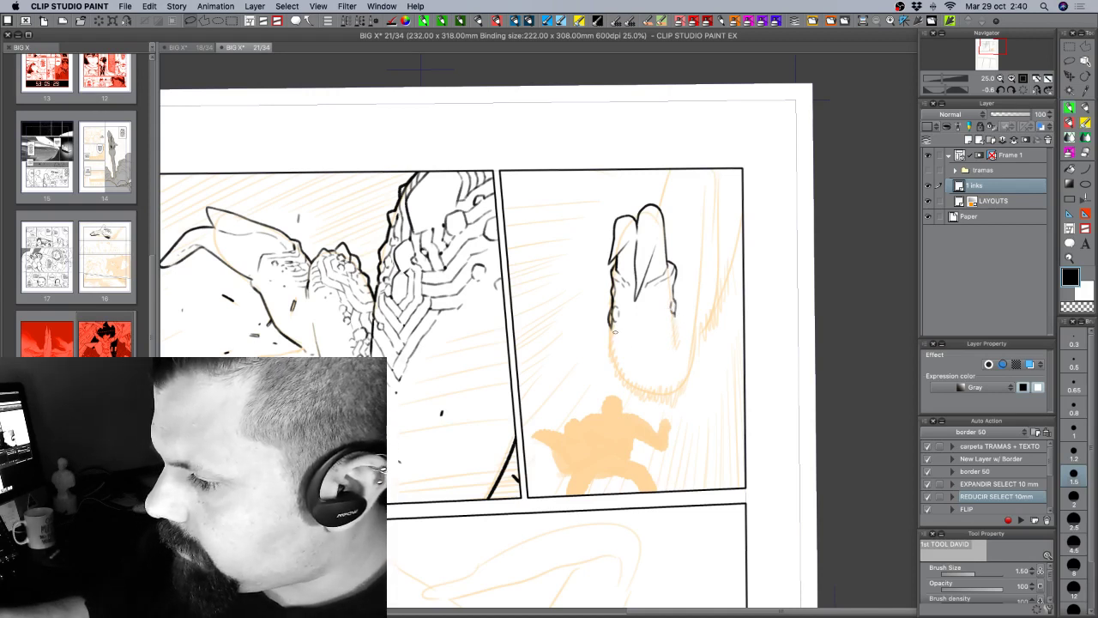
Ink another stretch of the form's left edge toward its rounded end, undoing the rejected curve strokes.
mouse_move(611, 327)
mouse_down()
mouse_move(628, 397)
mouse_move(637, 390)
mouse_move(627, 390)
mouse_up()
key(super+z)
key(super+z)
key(super+z)
key(super+z)
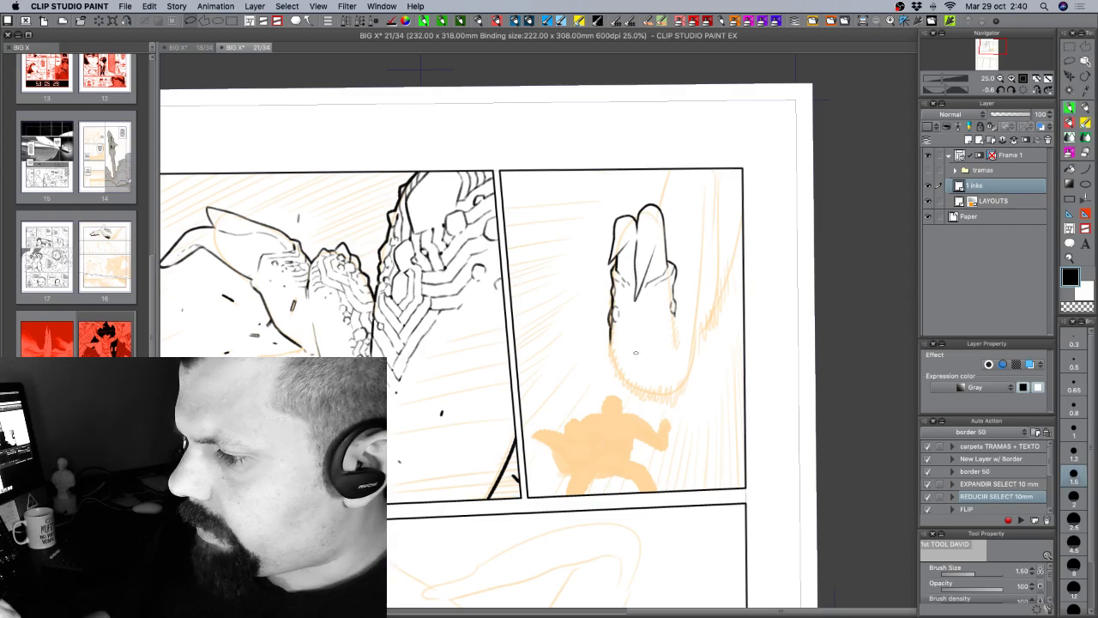
Ink the knobby outline rising from behind the taller tip to the second panel's top border.
key(r)
drag(604, 445, 682, 487)
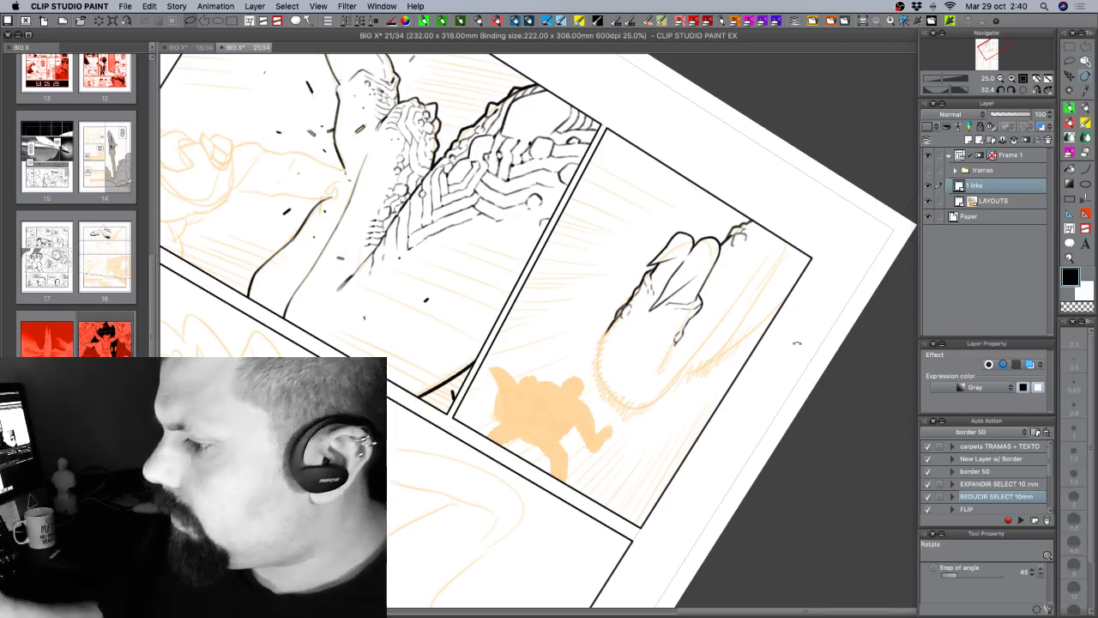
drag(797, 342, 807, 228)
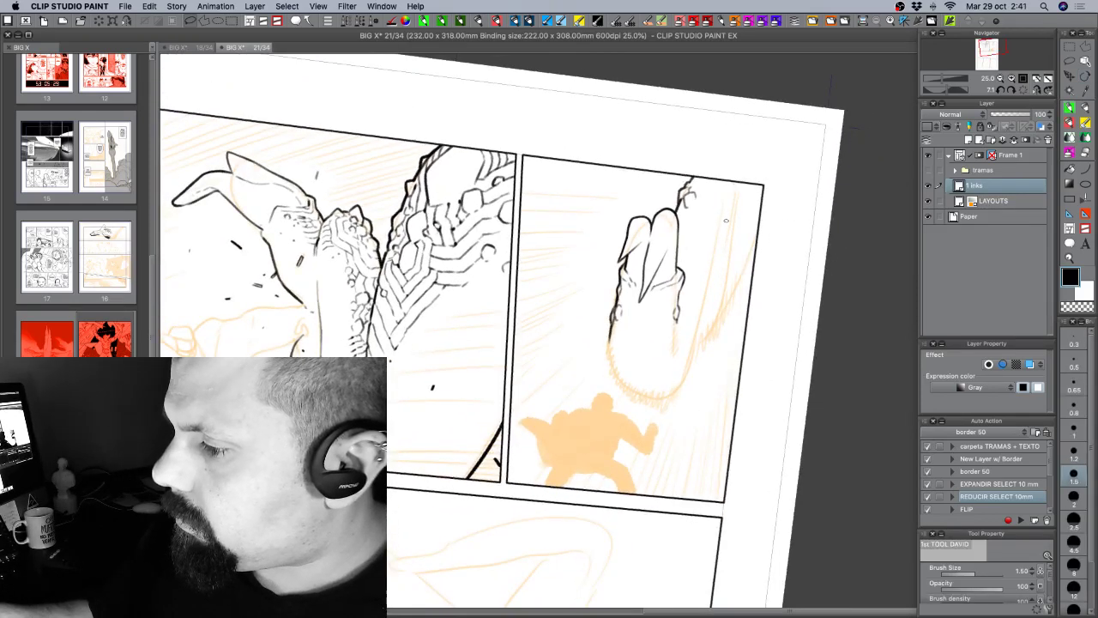
Ink the form's long right edge down the layout line and curve it into the rounded lower end.
drag(726, 221, 706, 294)
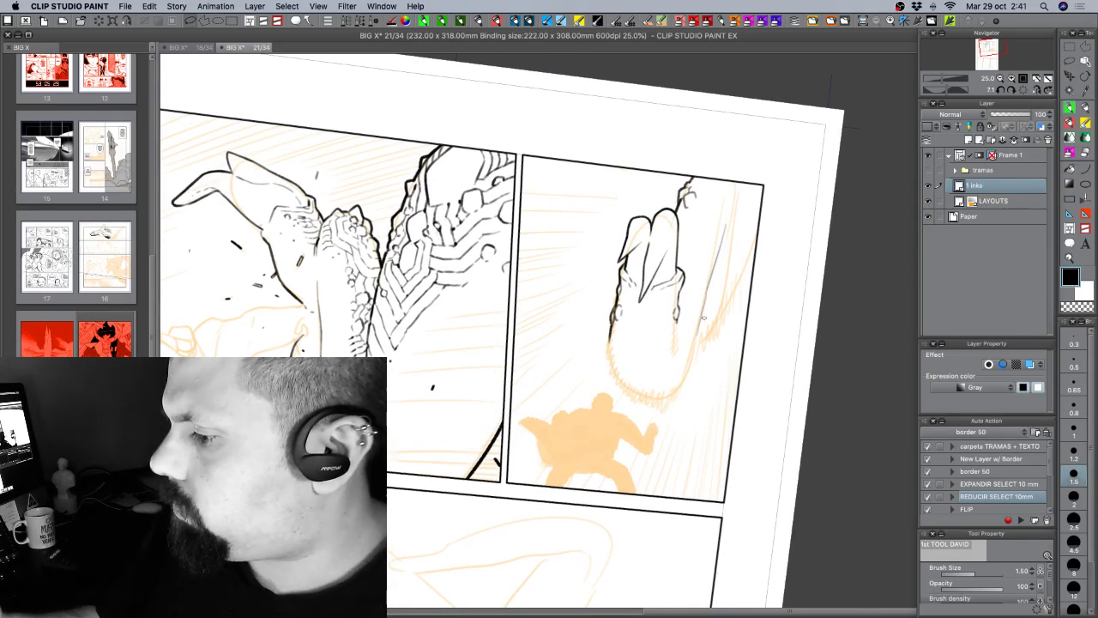
drag(702, 303, 695, 341)
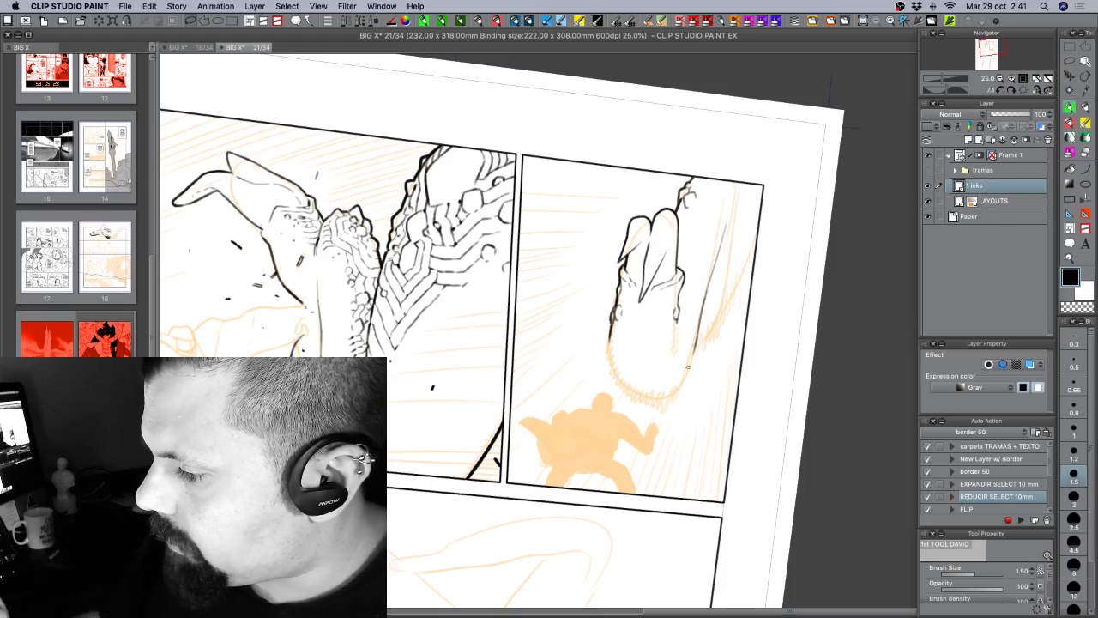
drag(697, 336, 666, 397)
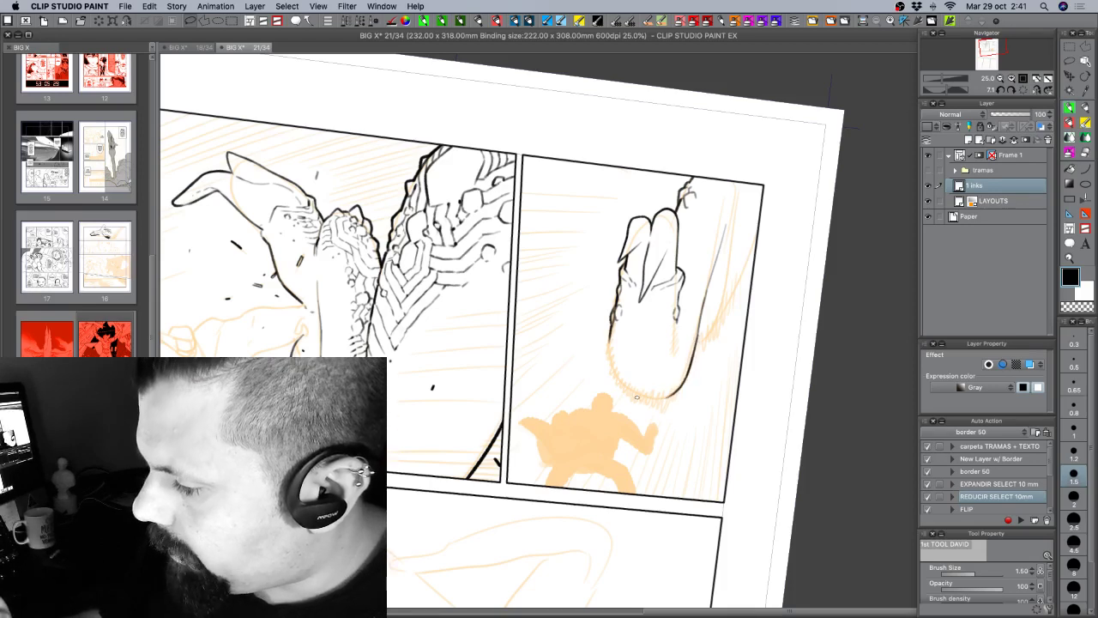
Ink the outer side form with a line from the top border and a curved edge running to the panel's right border.
drag(699, 339, 726, 297)
key(super+z)
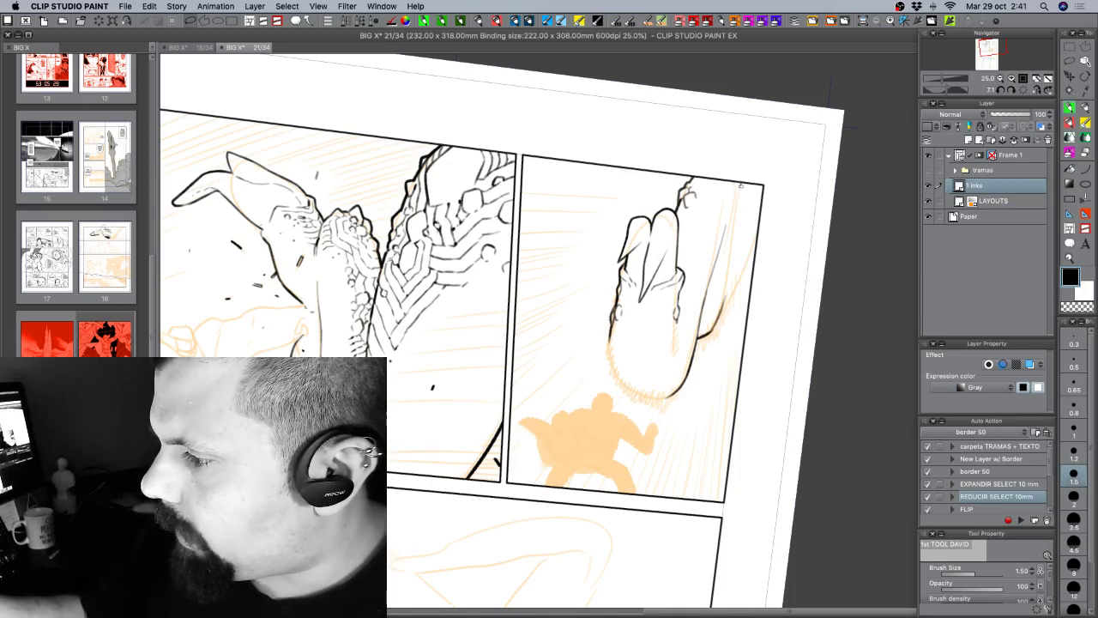
drag(741, 183, 726, 277)
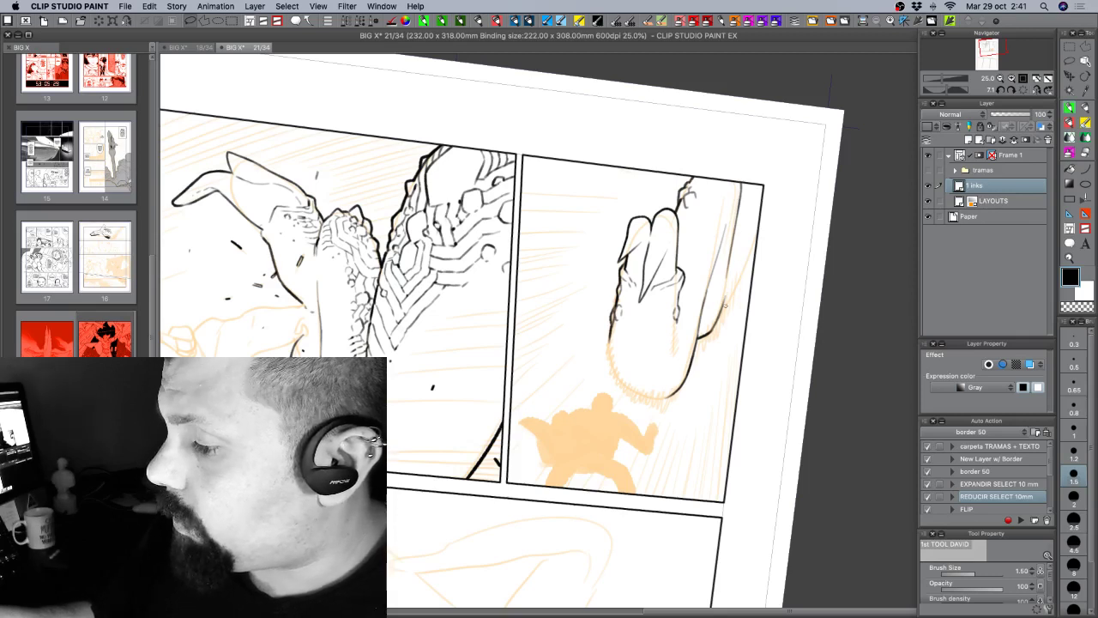
drag(727, 292, 757, 230)
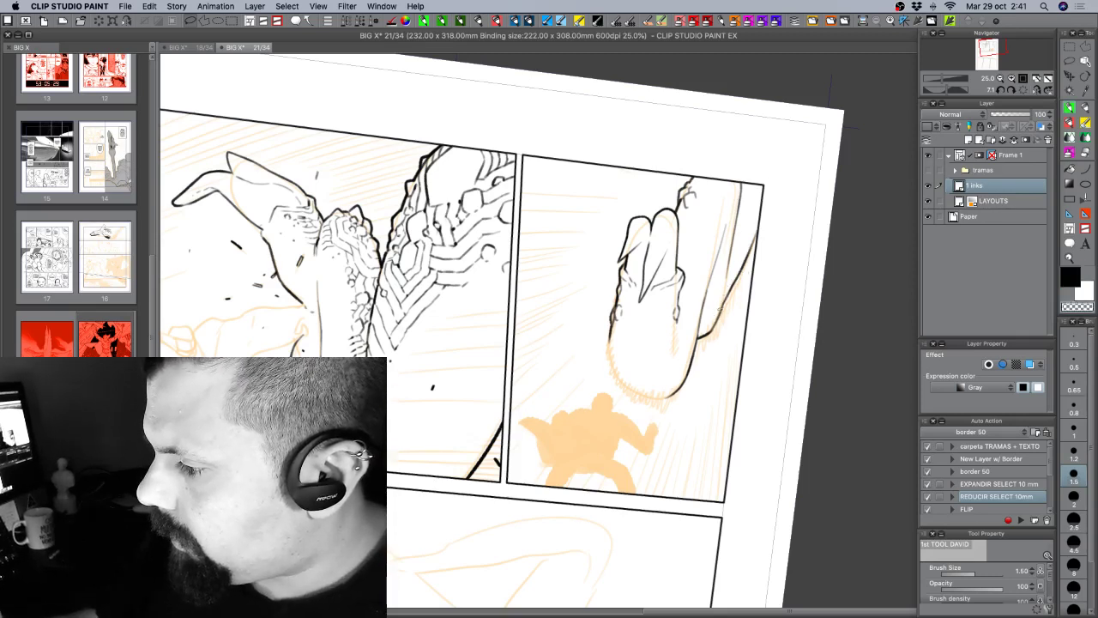
Trim the thin inner lines of the outer side form with transparent strokes.
key(c)
mouse_move(733, 283)
mouse_down()
mouse_move(707, 333)
mouse_move(721, 315)
mouse_up()
key(c)
key(c)
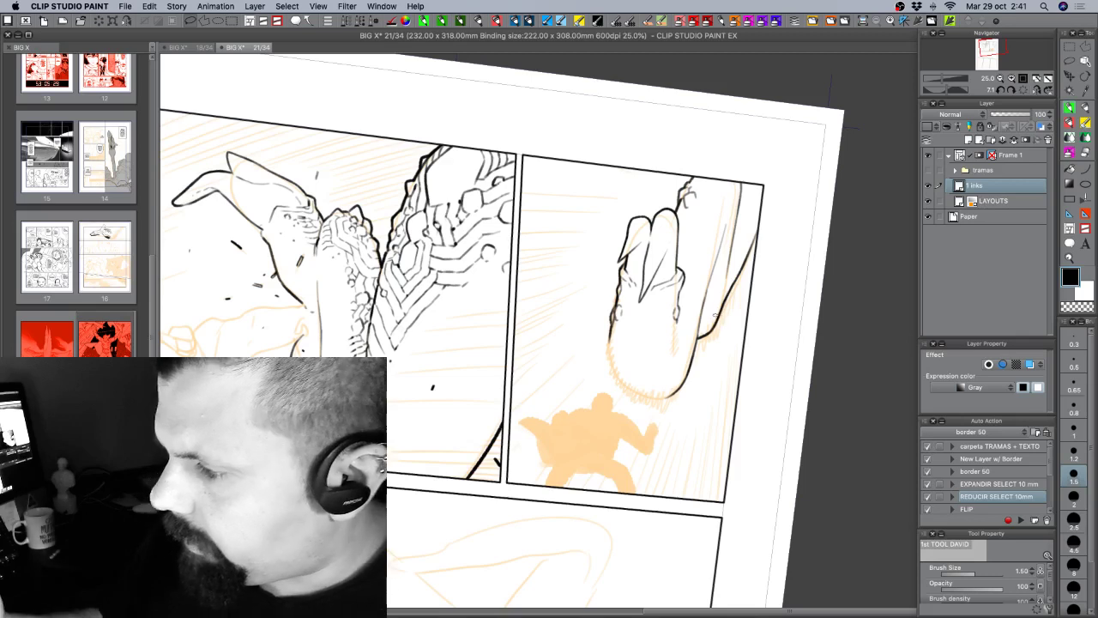
Set the brush size to 1.20 and rework the tapering crease between the form's long right edges.
click(1074, 449)
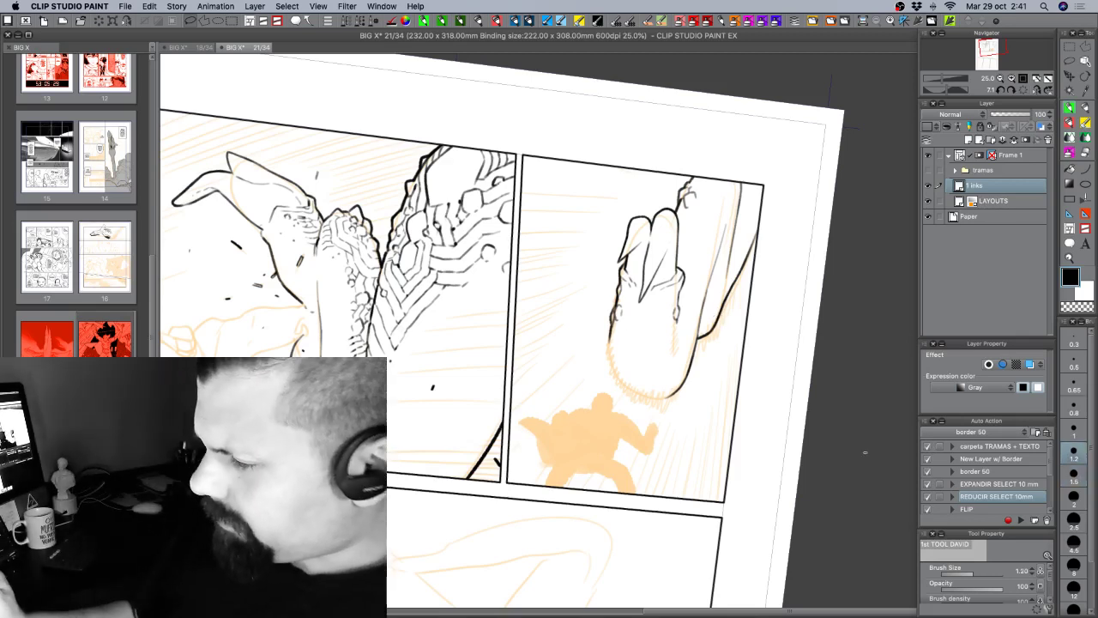
drag(728, 272, 722, 291)
key(c)
key(c)
key(c)
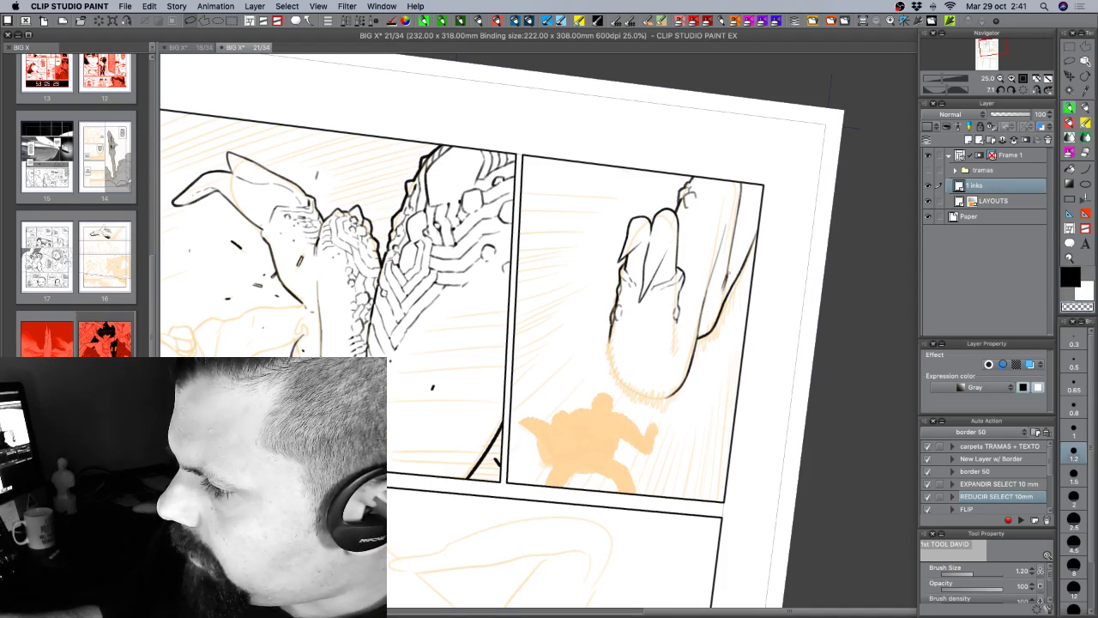
drag(726, 284, 701, 331)
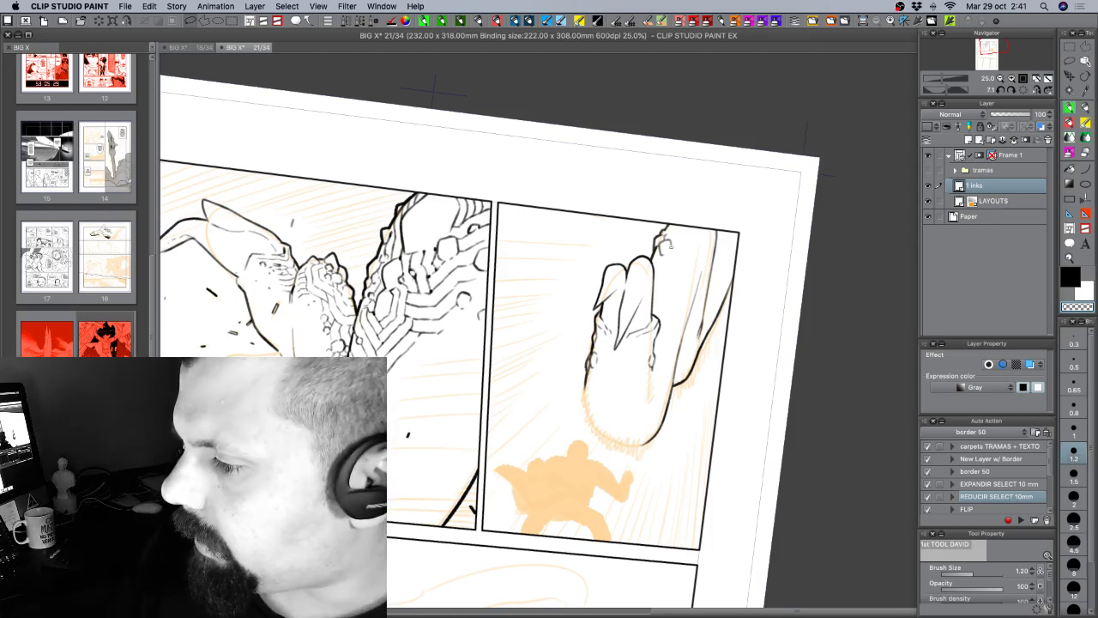
Ink the first rounded, many-sided scales at the top of the form, just inside the second panel's upper border.
key(c)
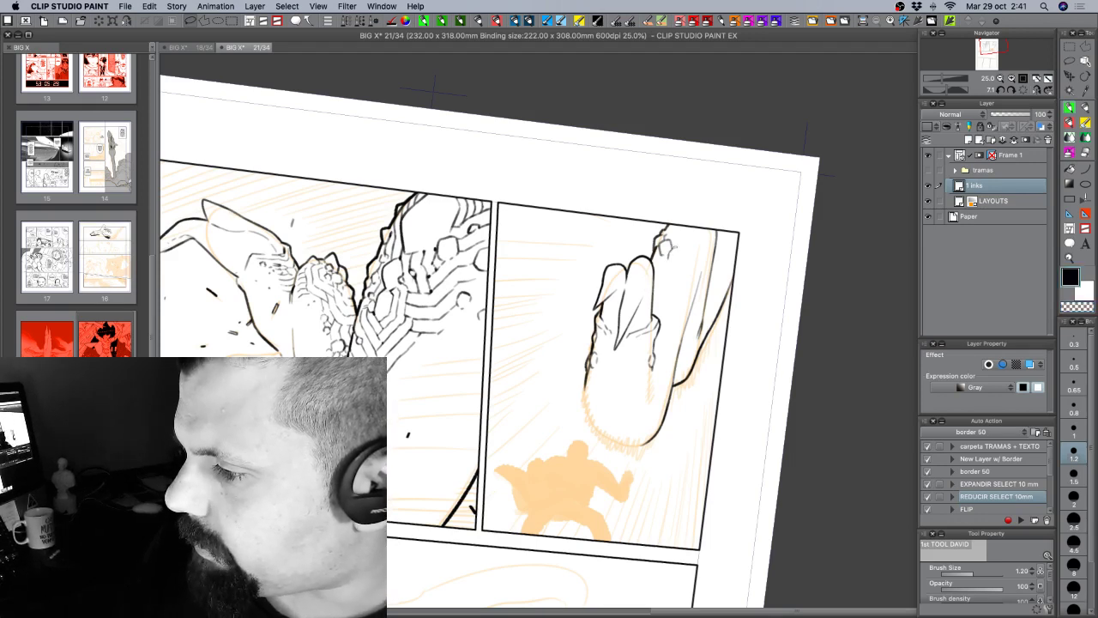
key(super+z)
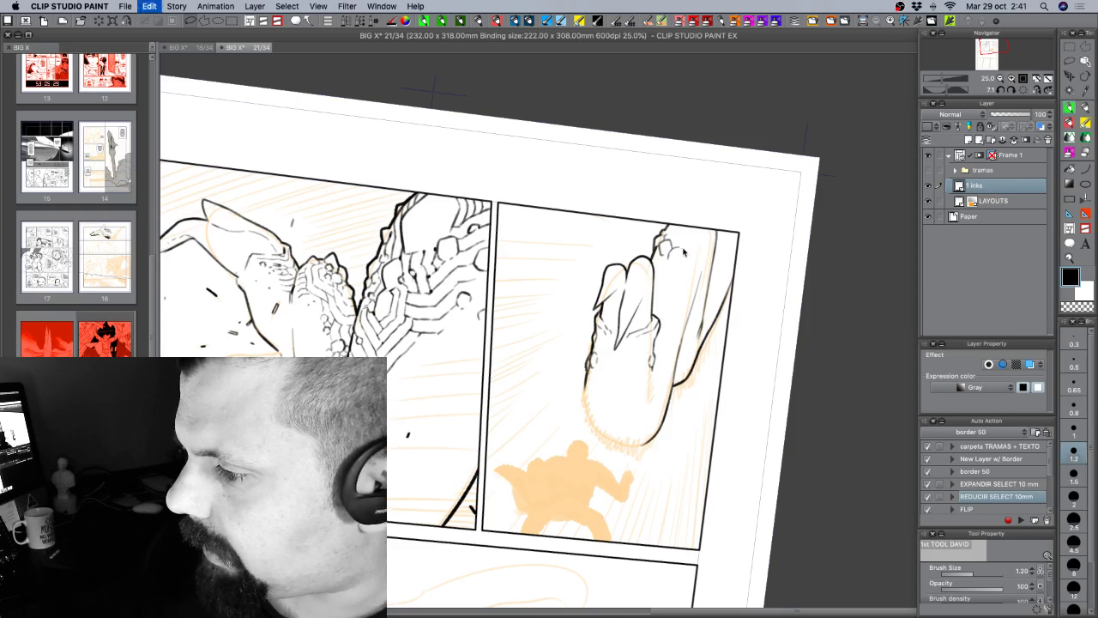
drag(682, 248, 687, 260)
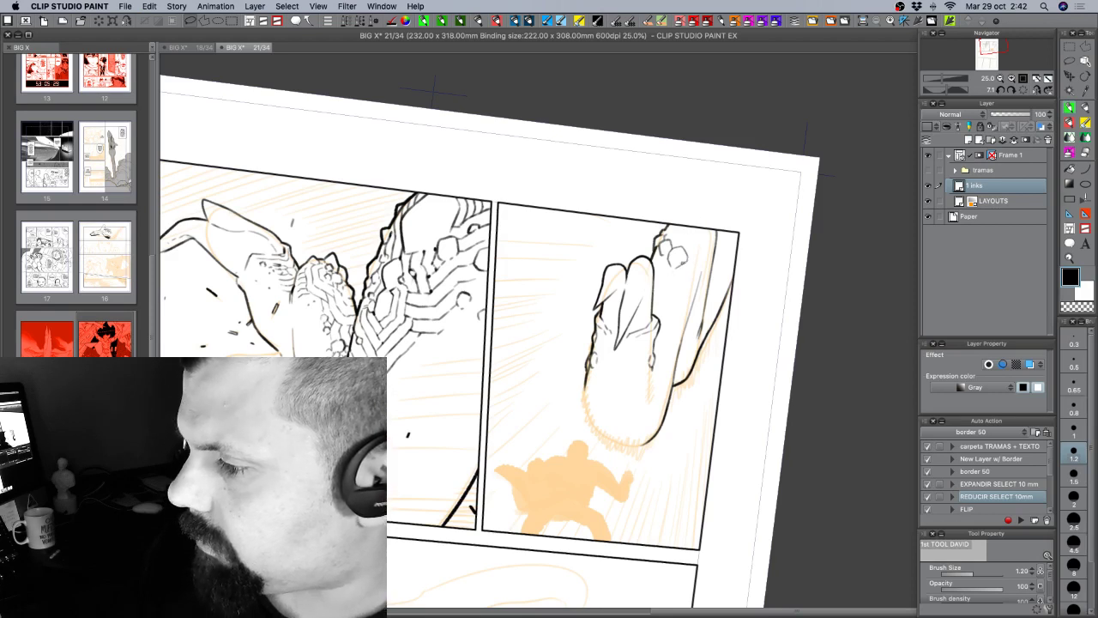
drag(674, 266, 655, 311)
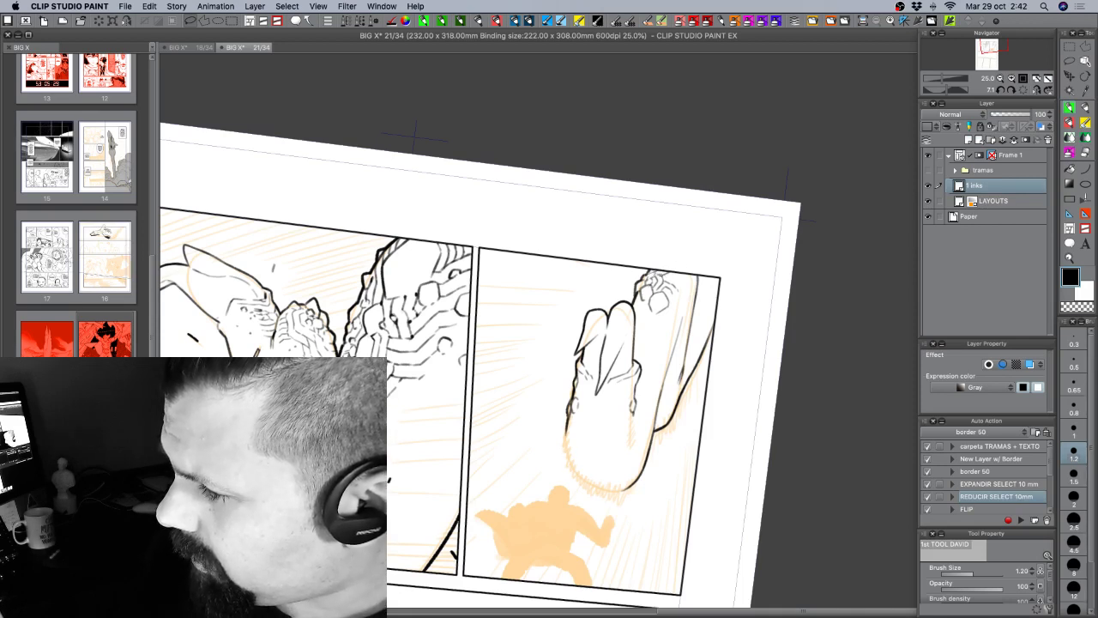
Ink small angular scales around the central polygonal plate at the form's top, trimming their lines with transparent strokes.
key(c)
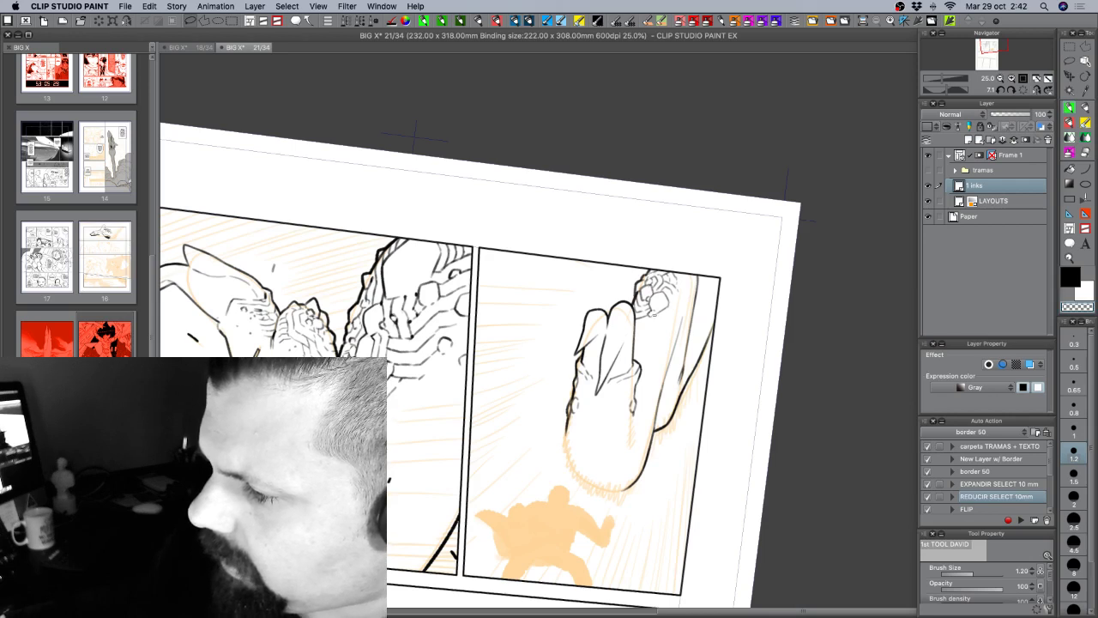
key(c)
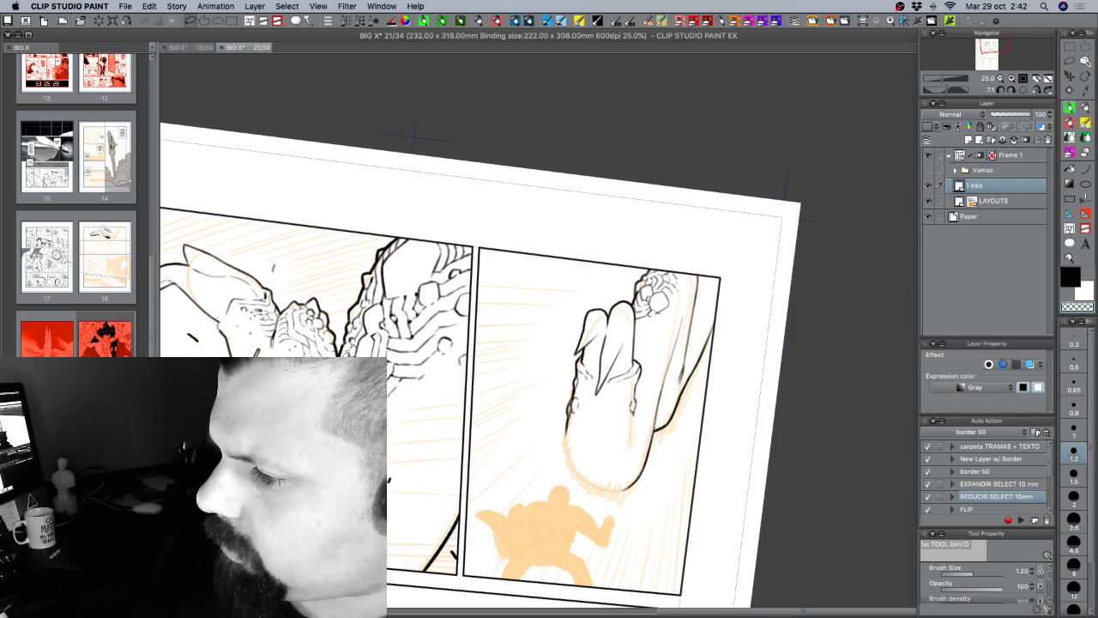
key(c)
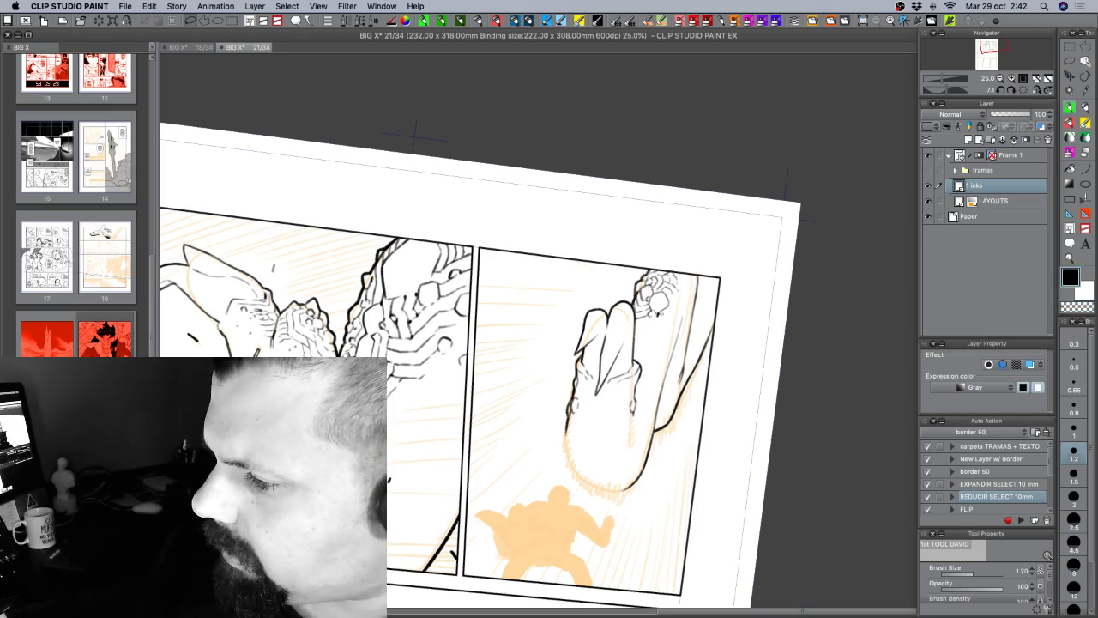
key(c)
key(c)
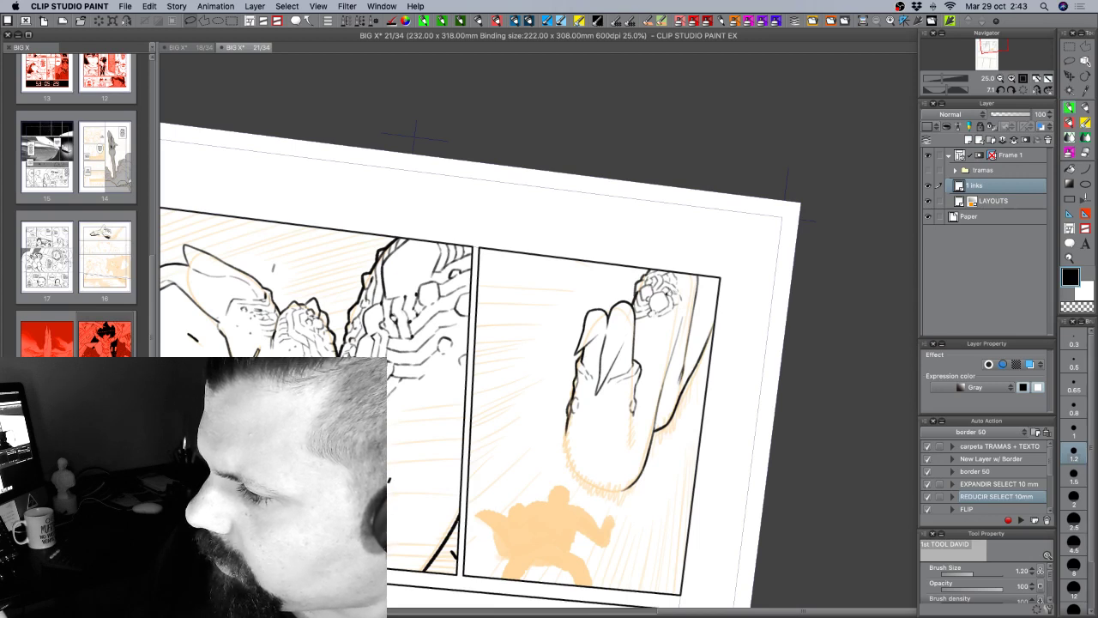
key(c)
key(c)
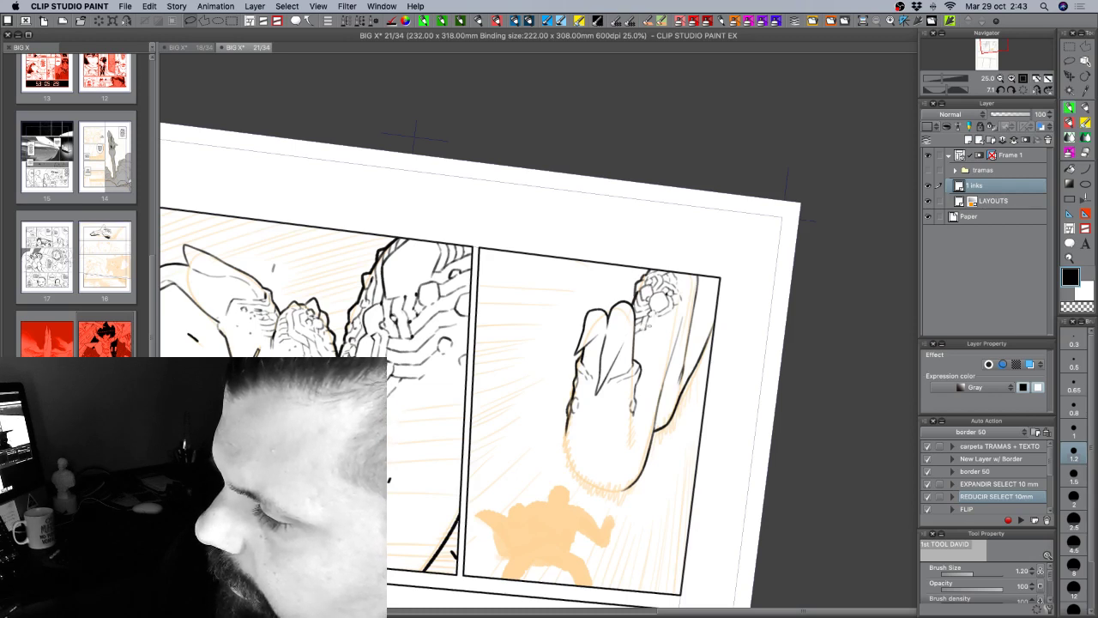
key(c)
key(c)
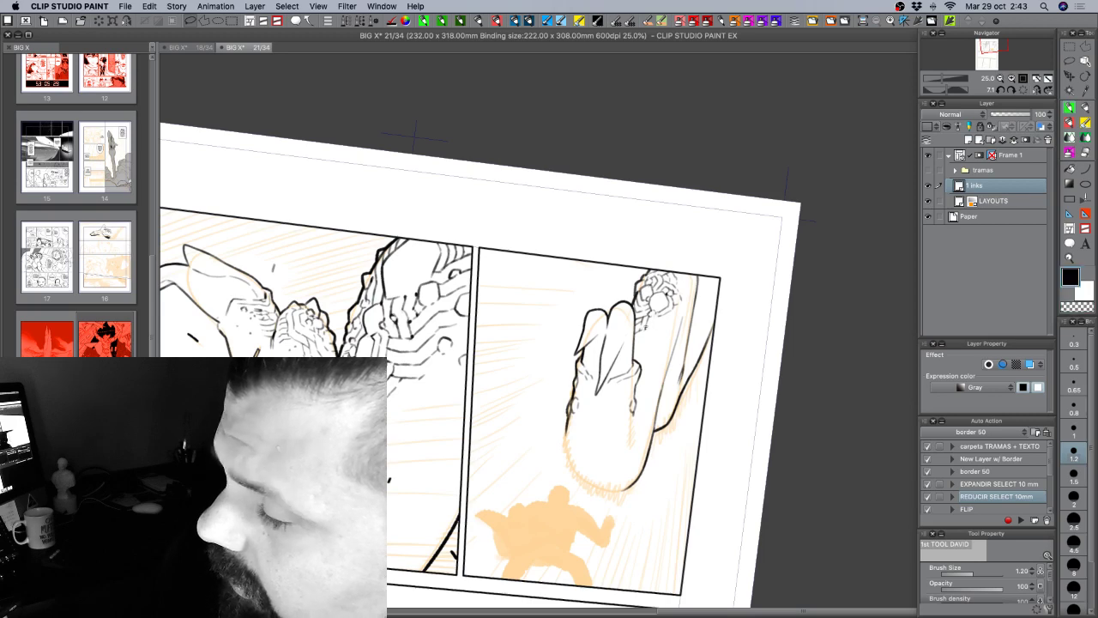
Extend the scale lines down along the side of the taller tip, cleaning their ends with transparent strokes.
key(r)
drag(711, 372, 708, 347)
key(p)
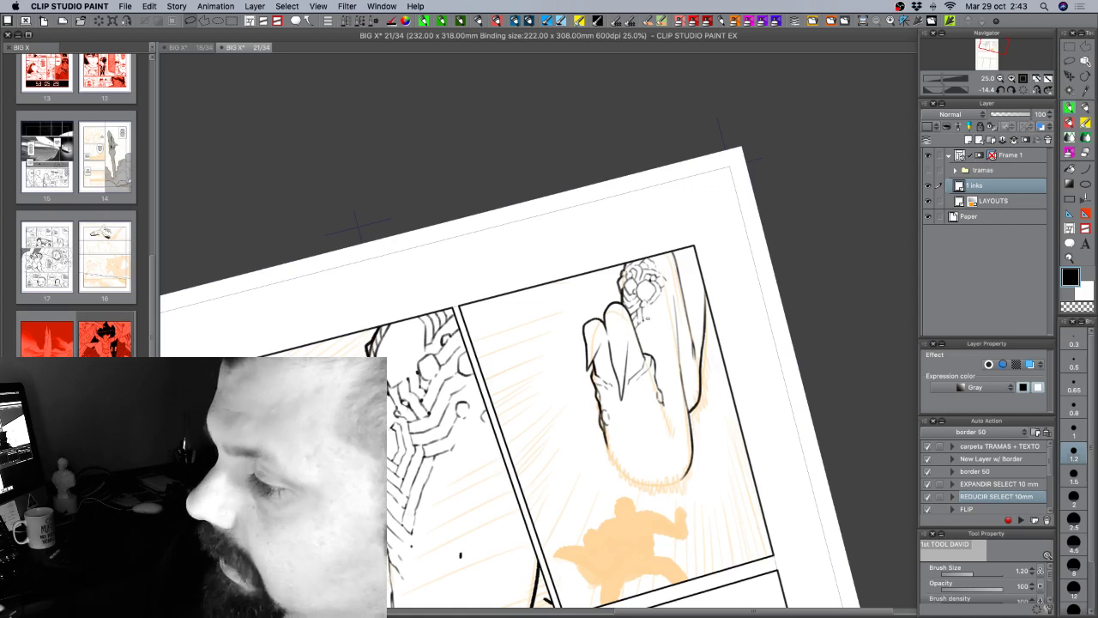
key(c)
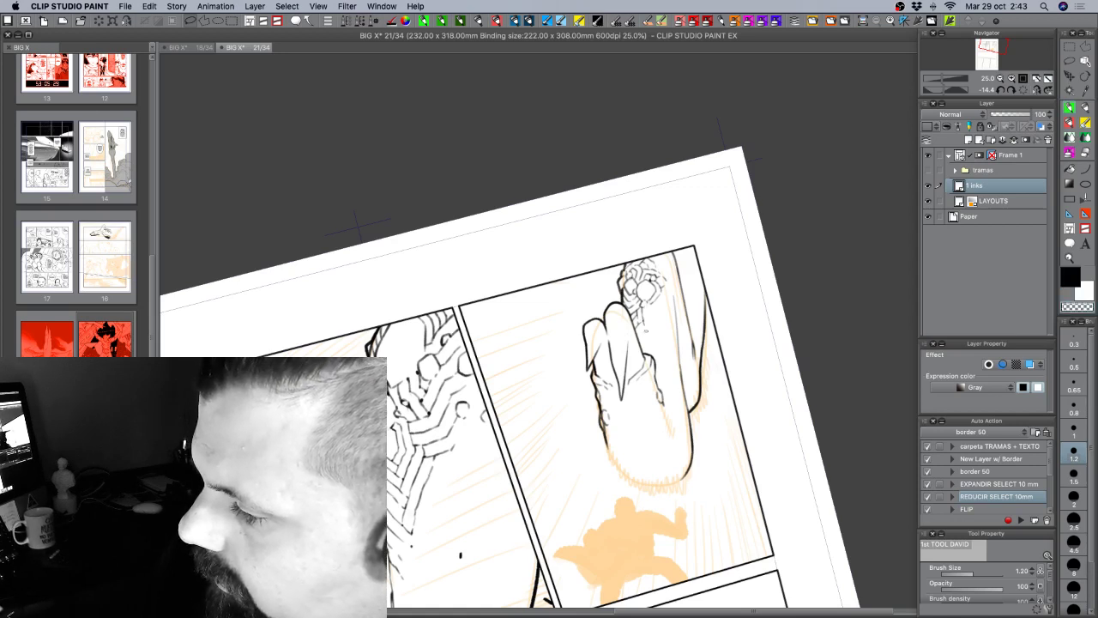
key(c)
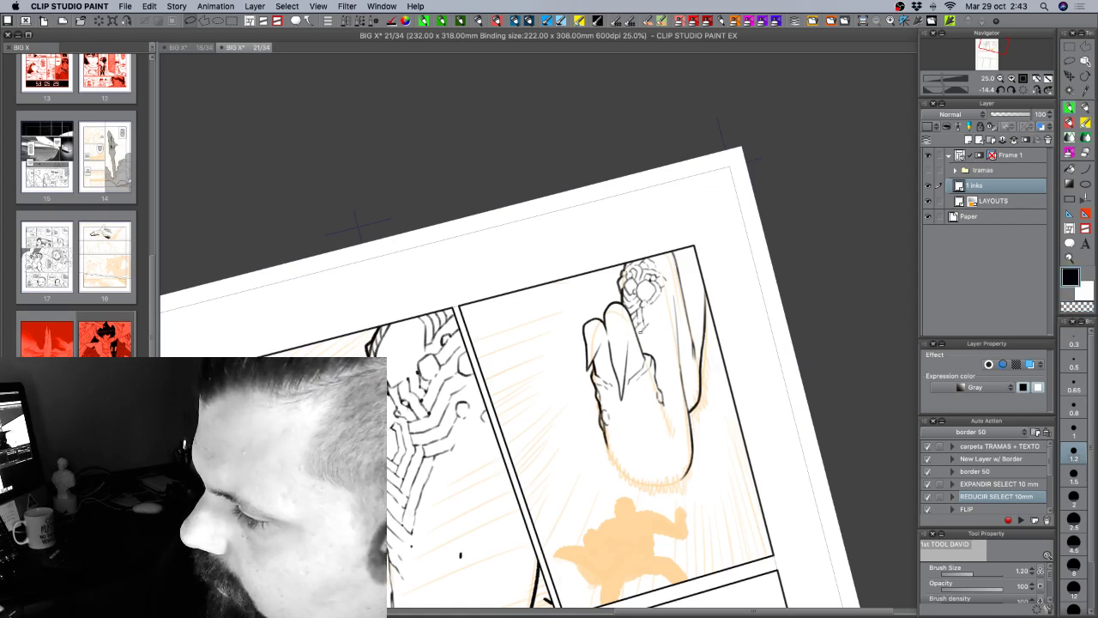
key(c)
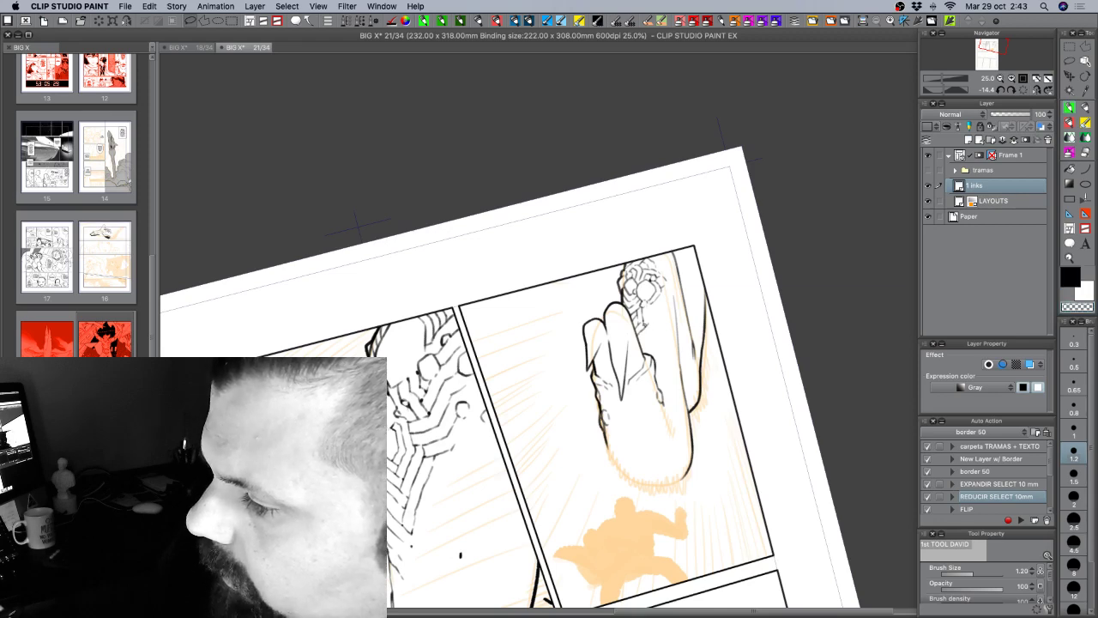
key(c)
key(c)
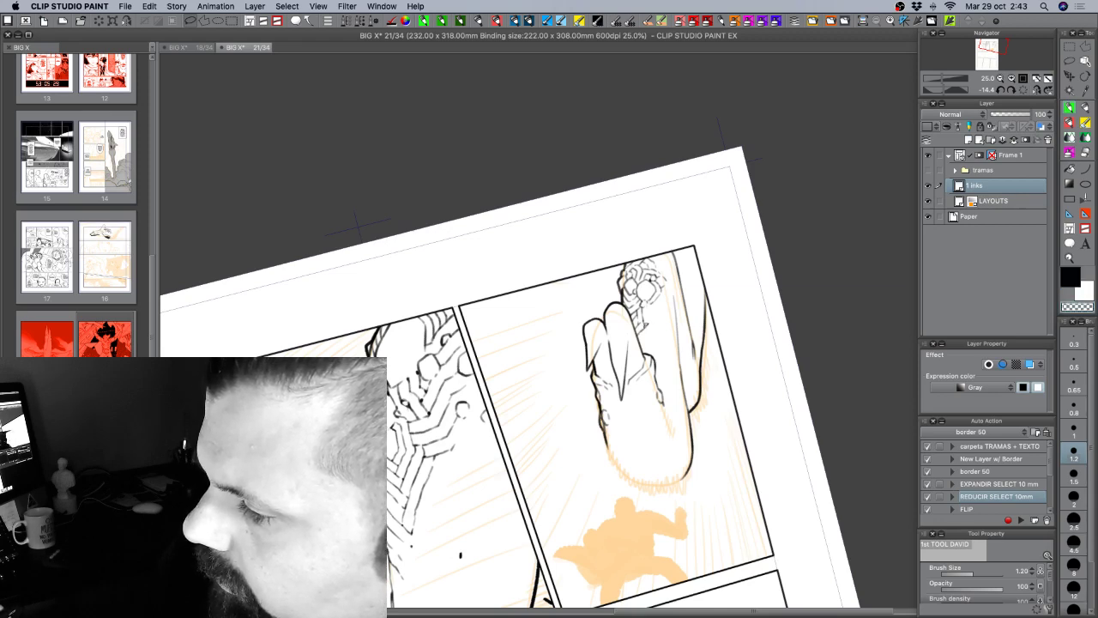
drag(677, 306, 676, 358)
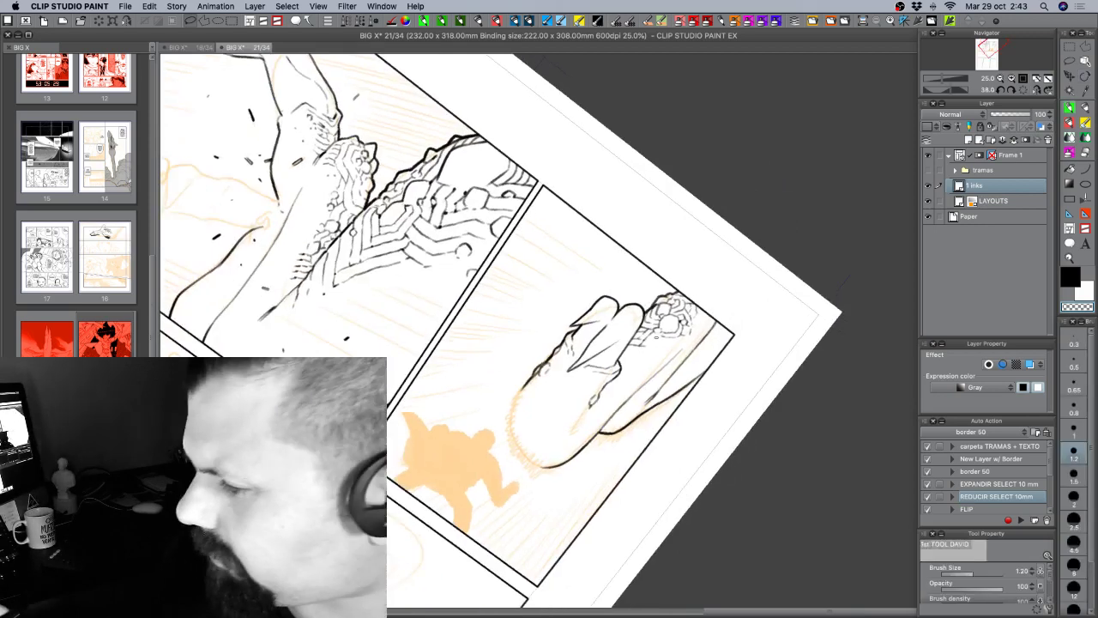
Refine the lowest scale lines beside the taller tip with alternating black and transparent strokes.
key(c)
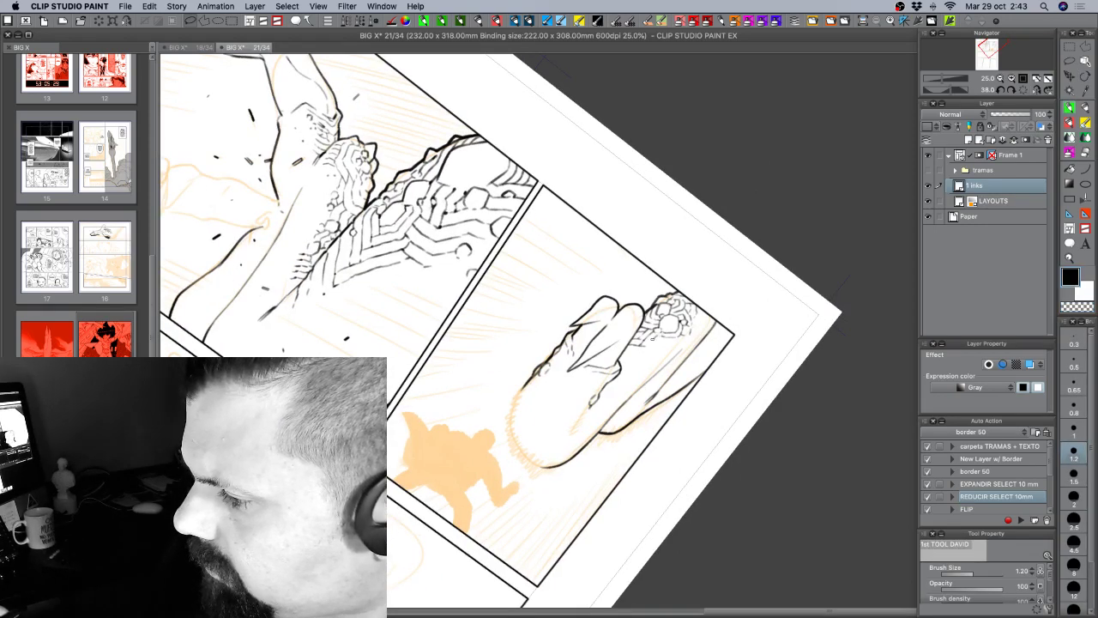
drag(644, 347, 650, 327)
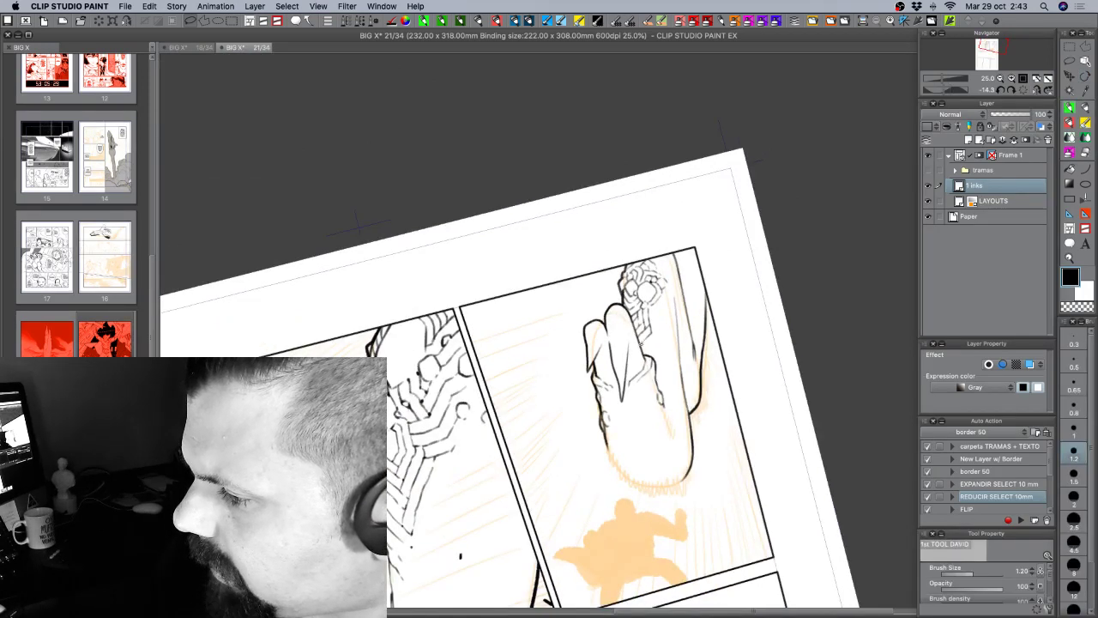
key(c)
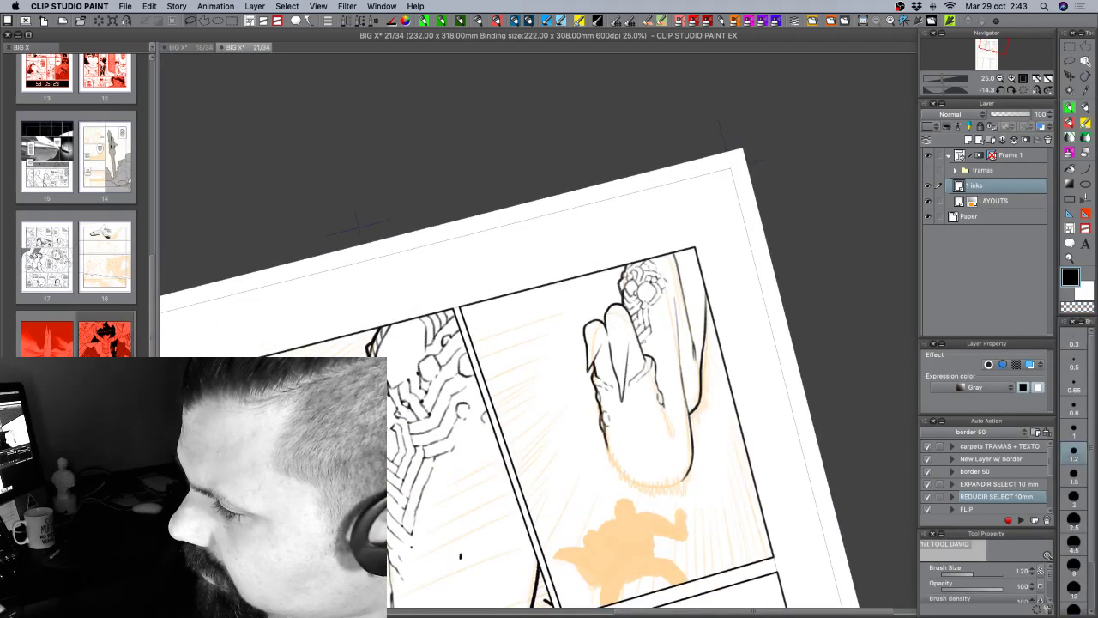
key(c)
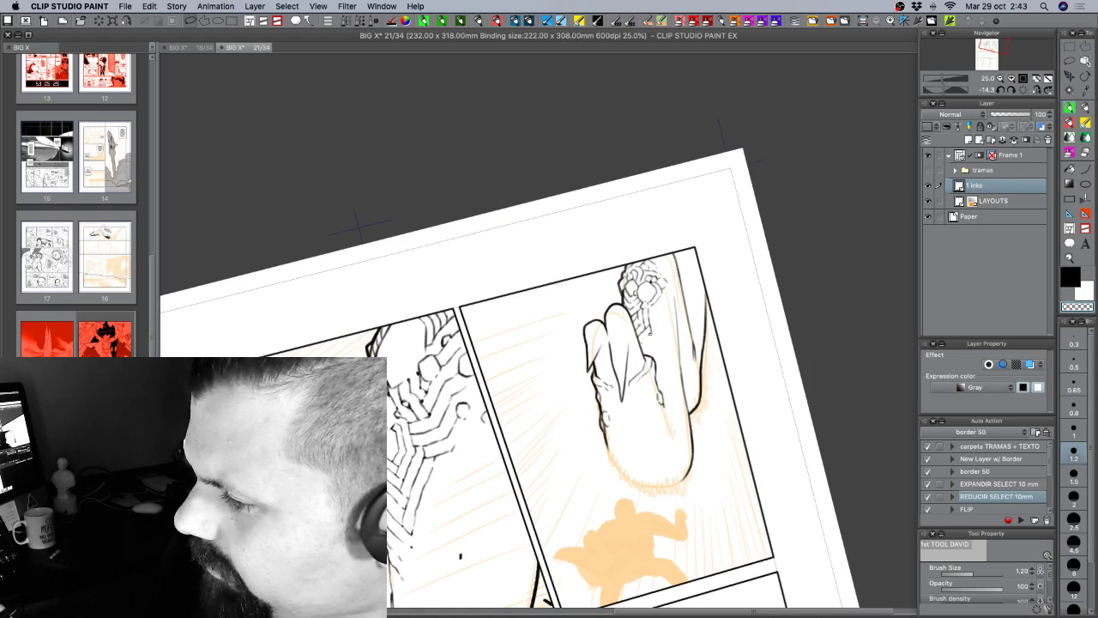
key(c)
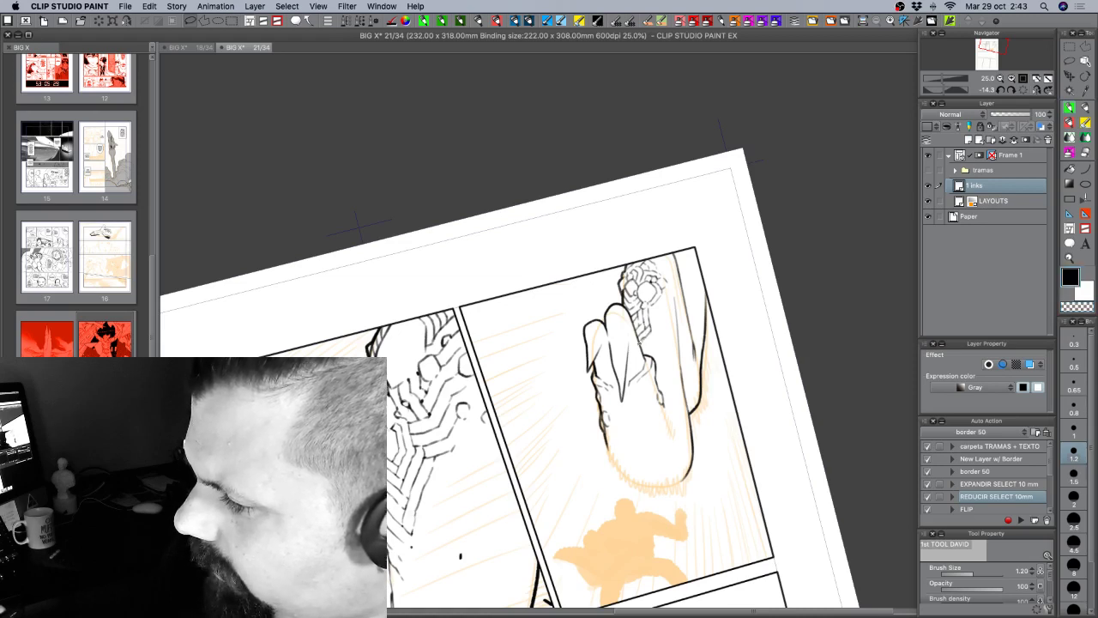
key(c)
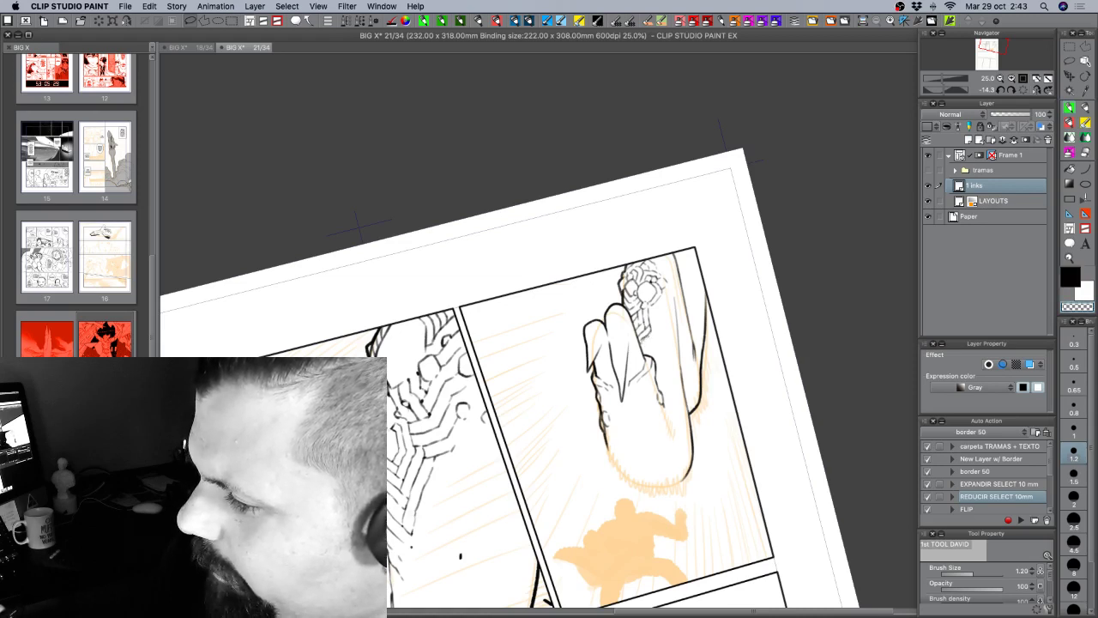
key(c)
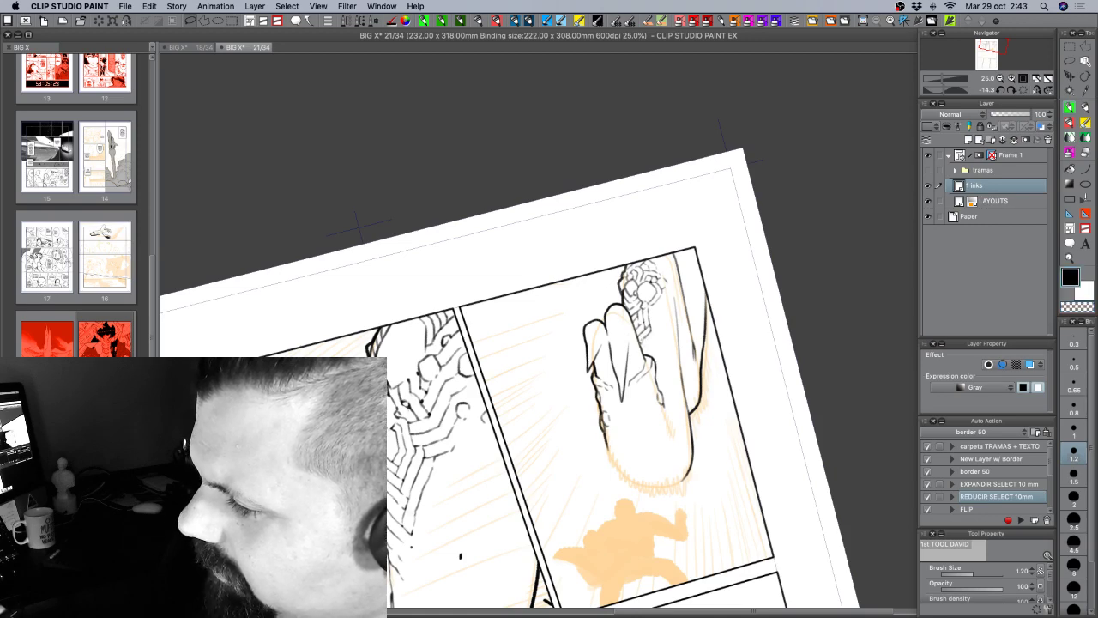
key(c)
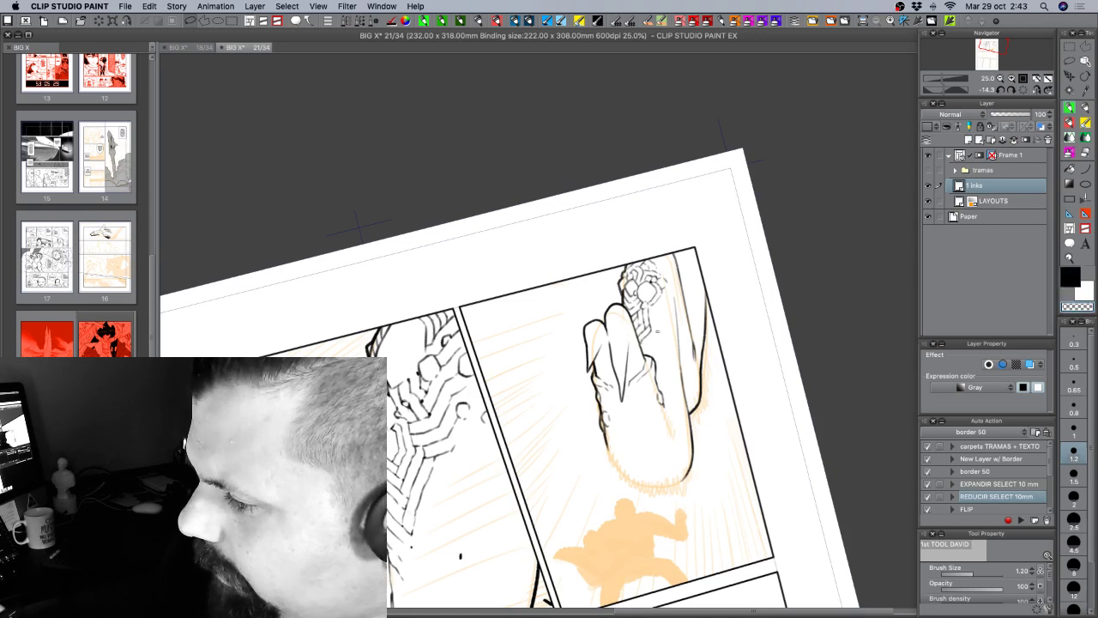
Ink rows of angular, parallel scale lines below the central plate, spreading across the form, and trim them with transparent strokes.
key(r)
drag(677, 373, 626, 396)
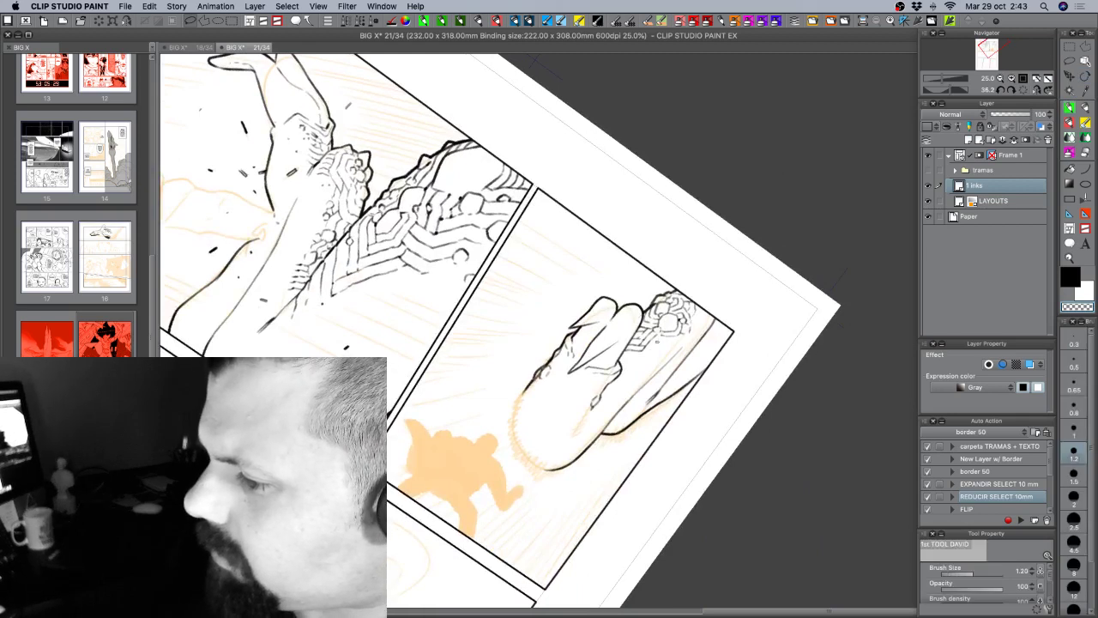
key(c)
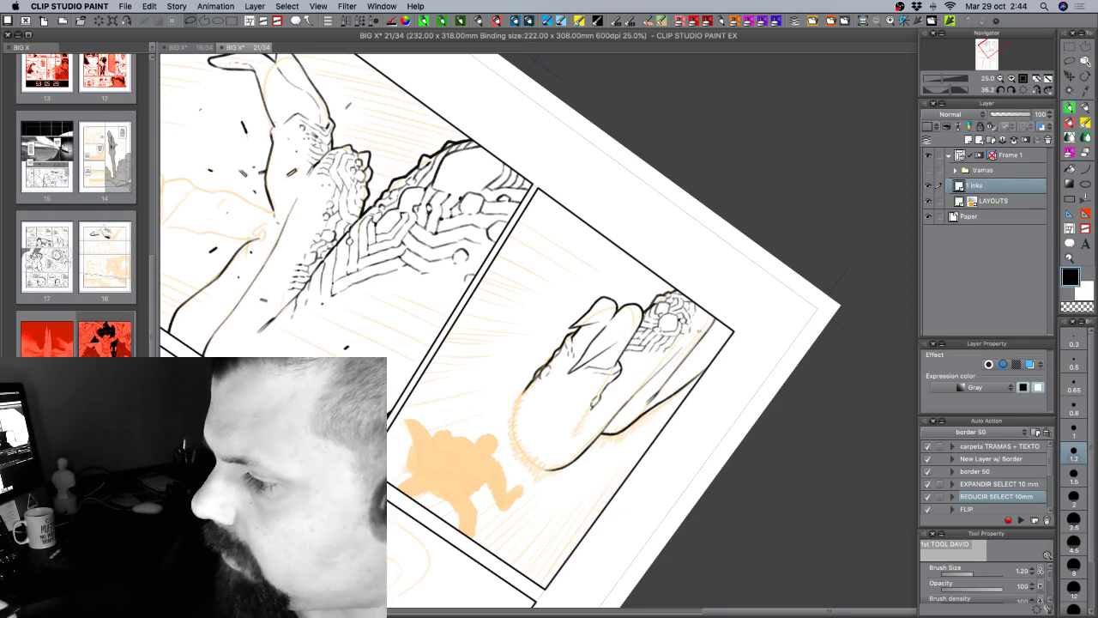
mouse_move(725, 370)
mouse_down()
mouse_move(730, 334)
mouse_move(720, 389)
mouse_up()
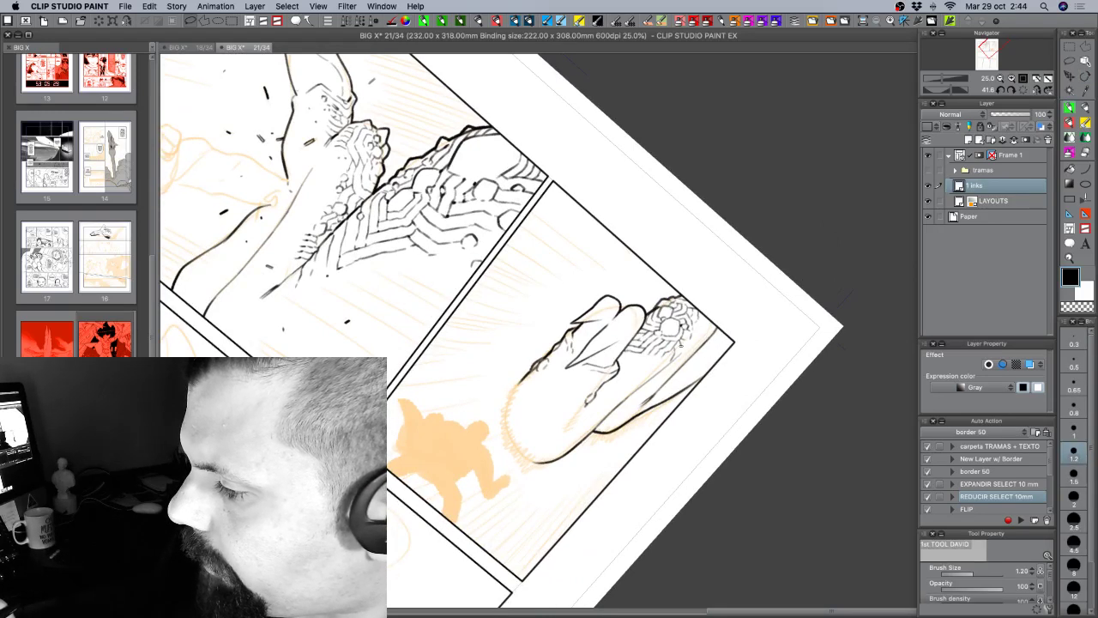
key(c)
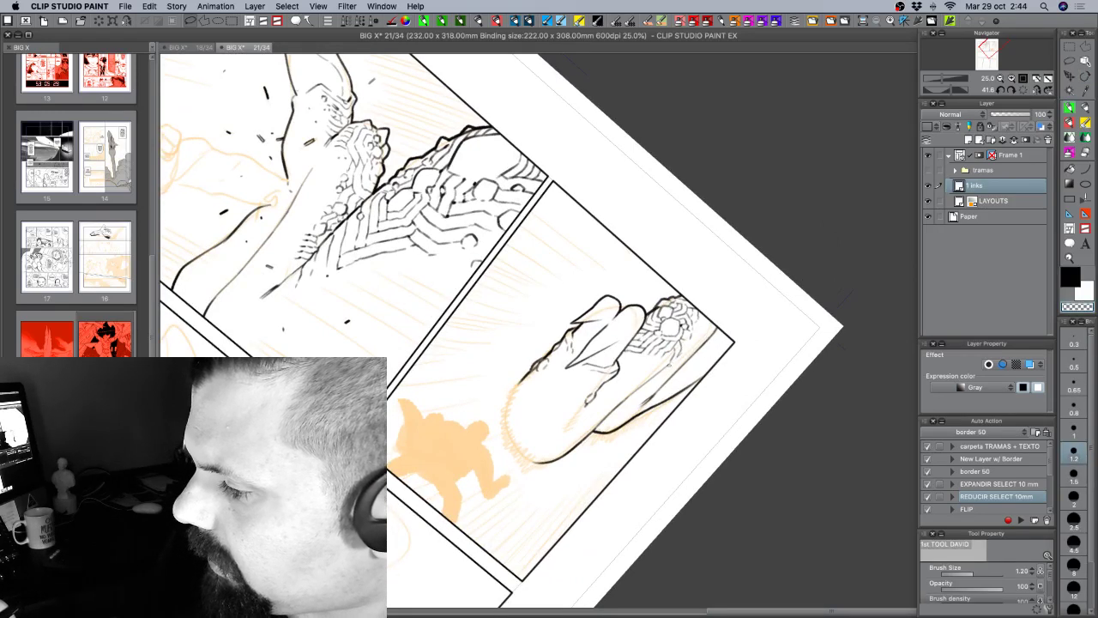
key(c)
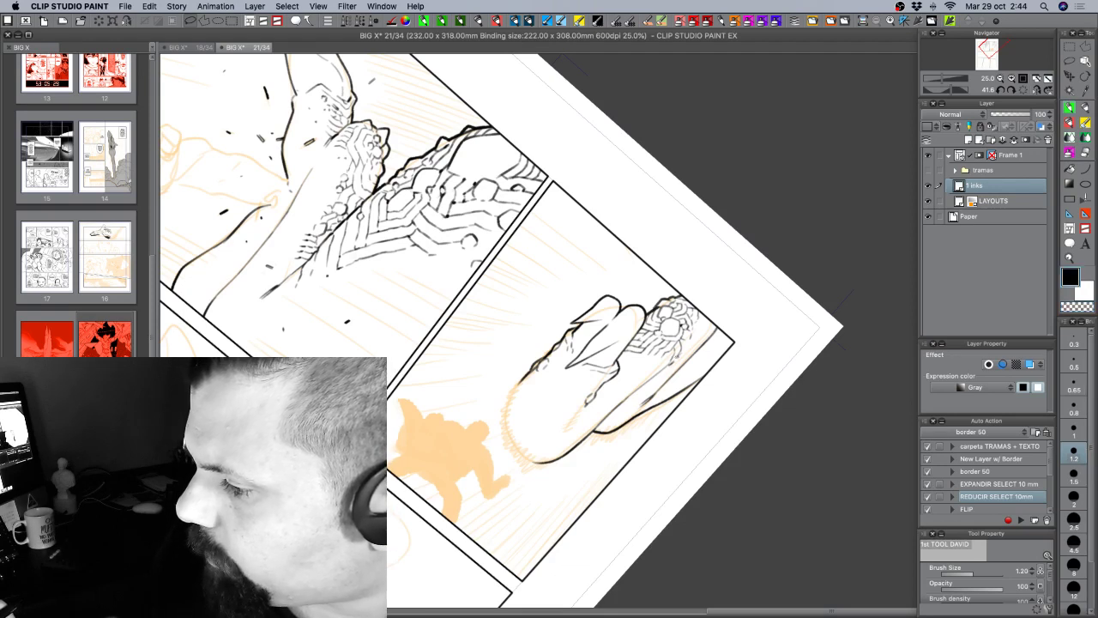
key(c)
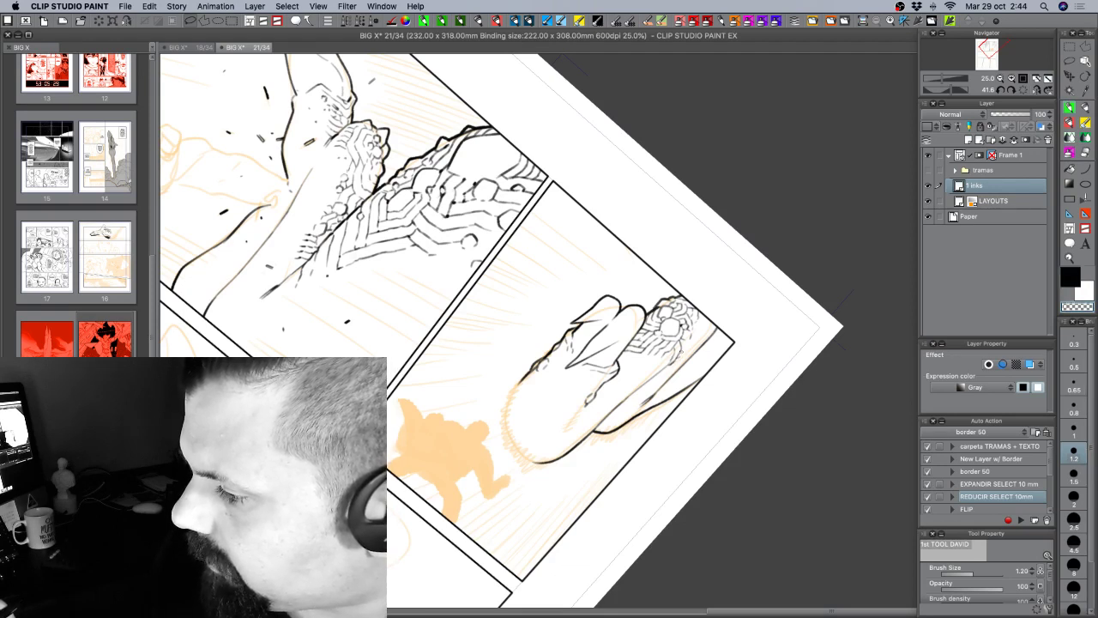
key(c)
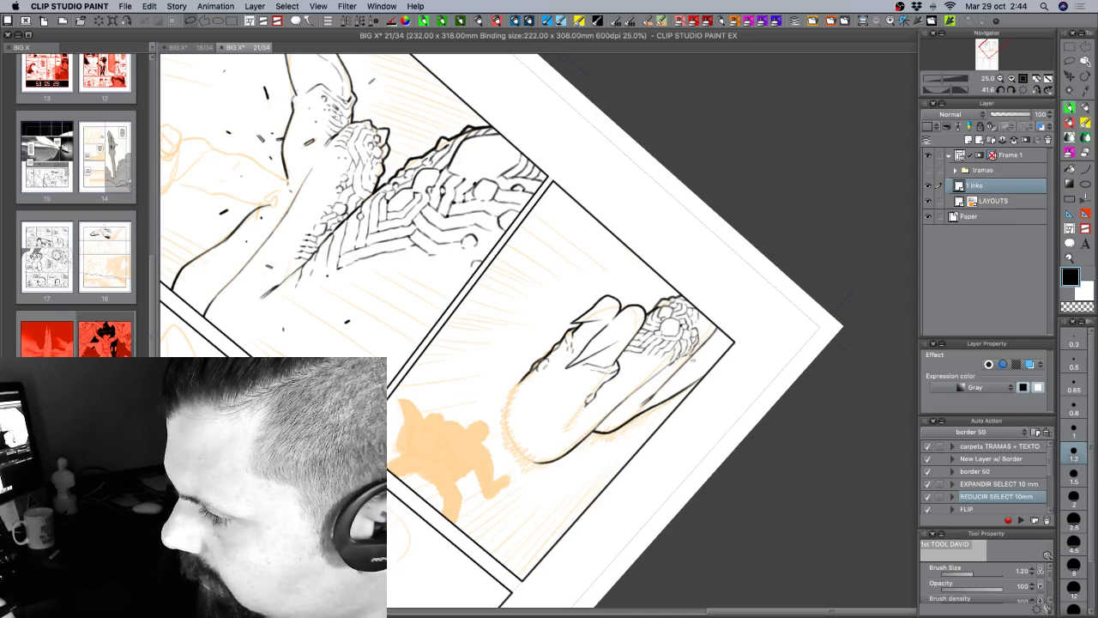
Fill in the scale texture toward the form's long right edge with small marks, tidying them with transparent strokes.
key(shift+space)
drag(693, 359, 718, 352)
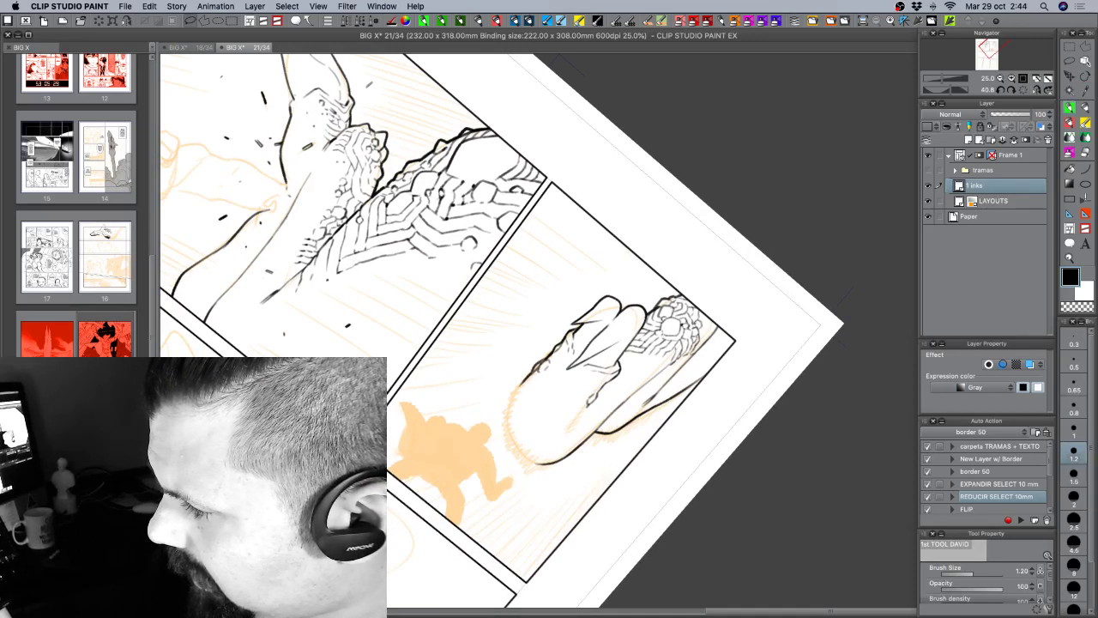
key(c)
key(c)
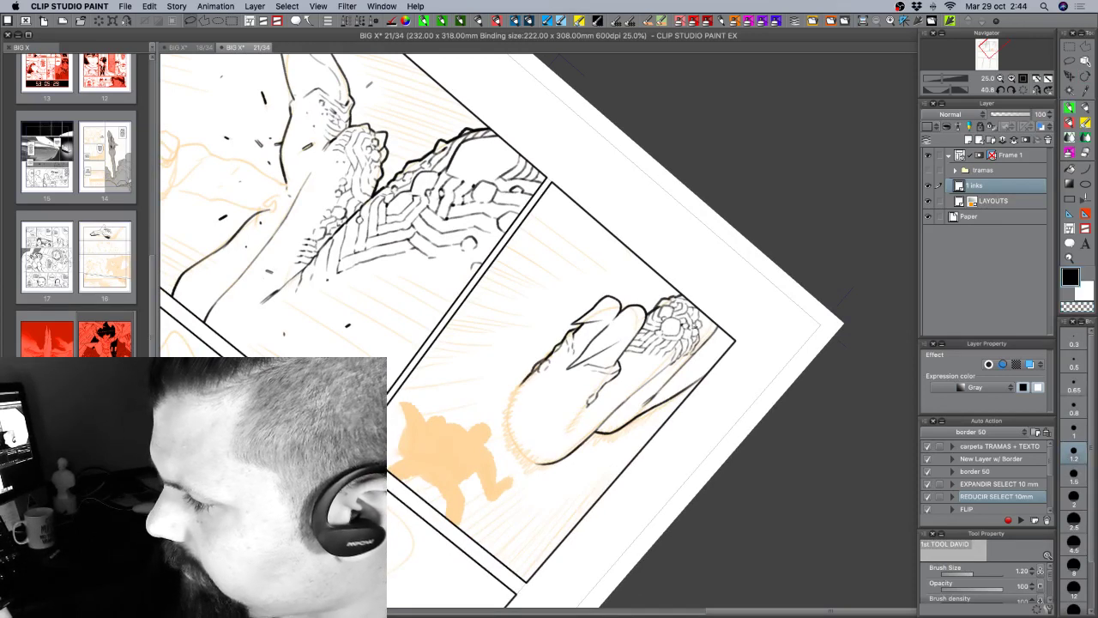
key(c)
key(c)
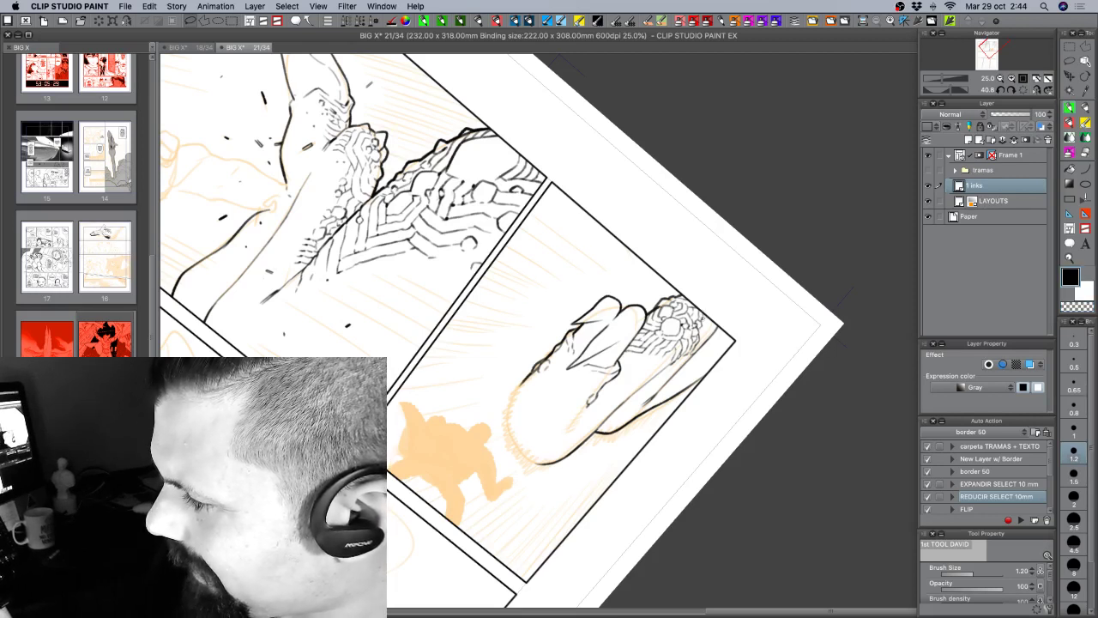
mouse_move(701, 321)
mouse_down()
mouse_move(756, 347)
mouse_move(757, 297)
mouse_move(720, 261)
mouse_up()
key(r)
key(p)
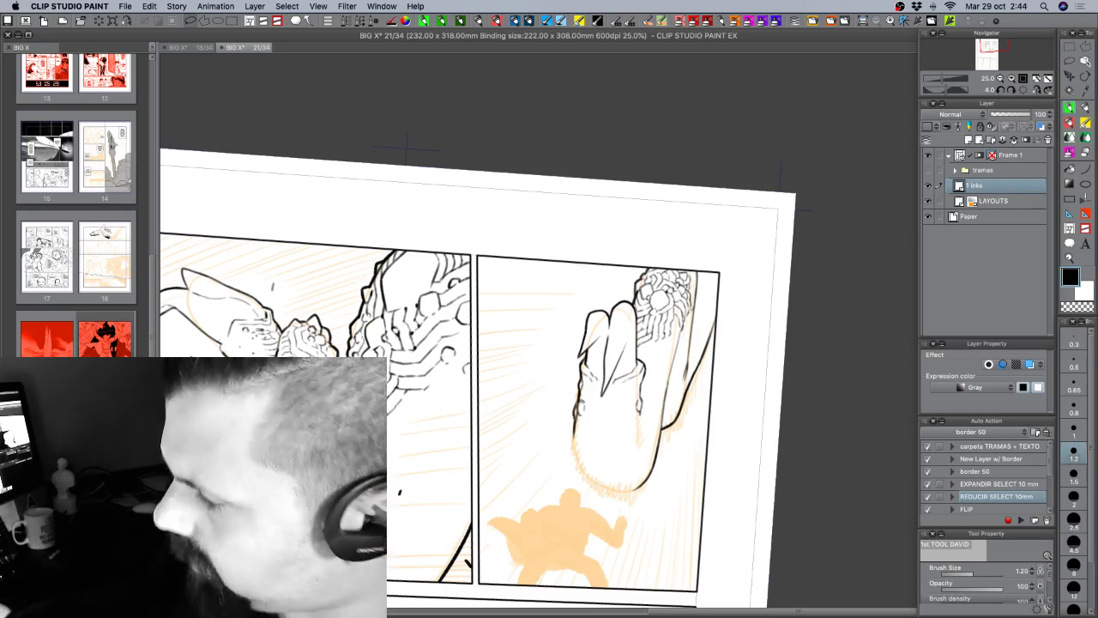
Set the brush size to 1 and ink small scale marks down the upper shaft's right edge, trimming them with transparent strokes.
click(1074, 434)
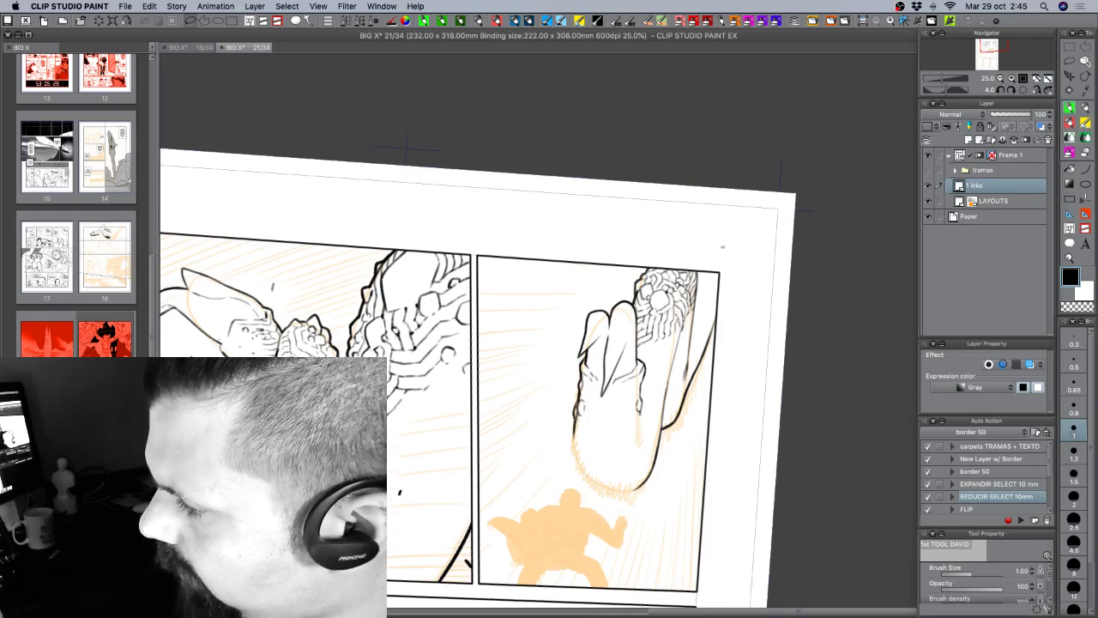
drag(720, 369, 696, 256)
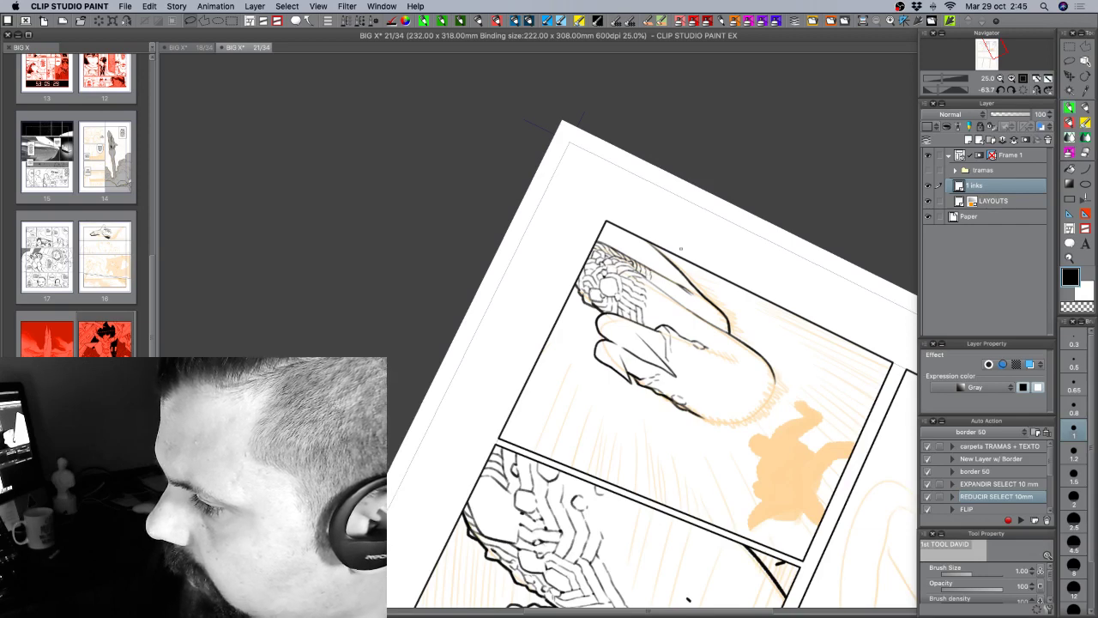
drag(681, 249, 678, 350)
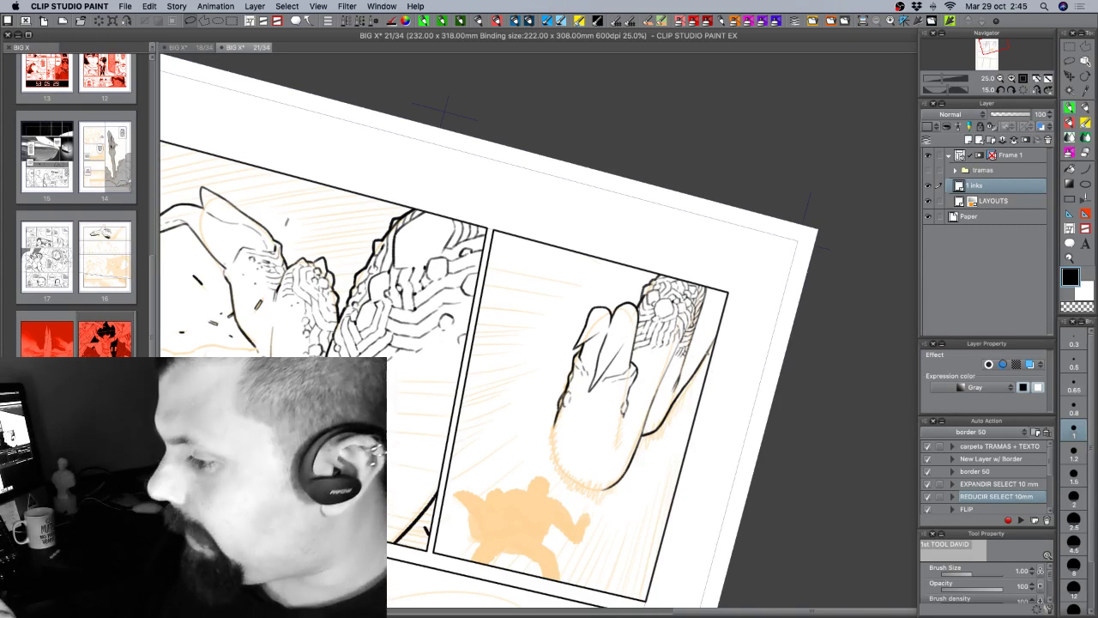
key(r)
drag(790, 352, 687, 314)
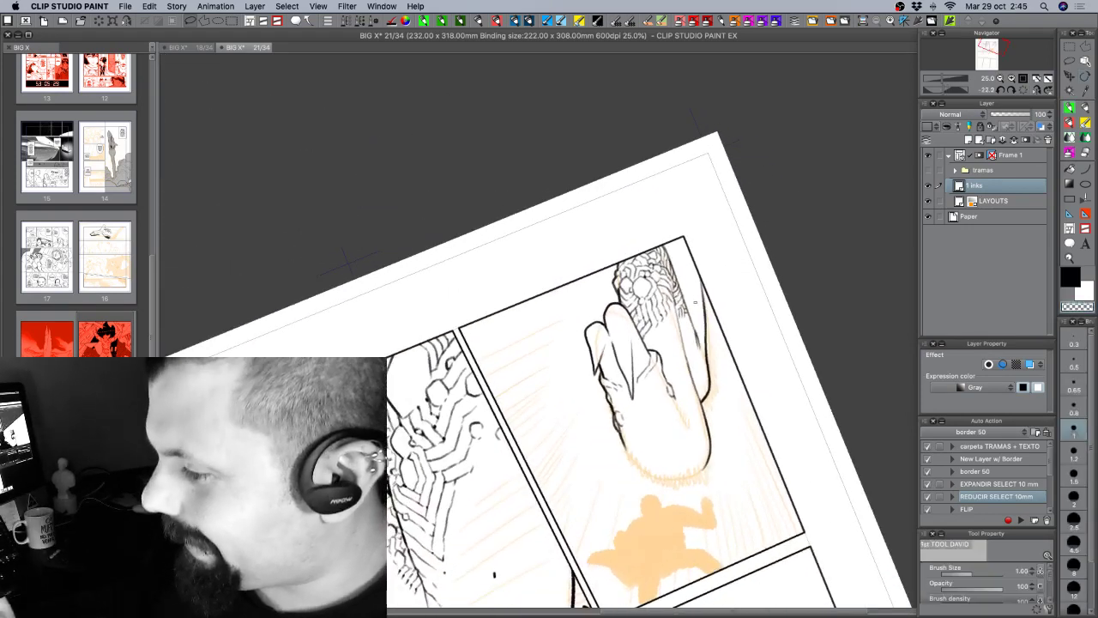
key(c)
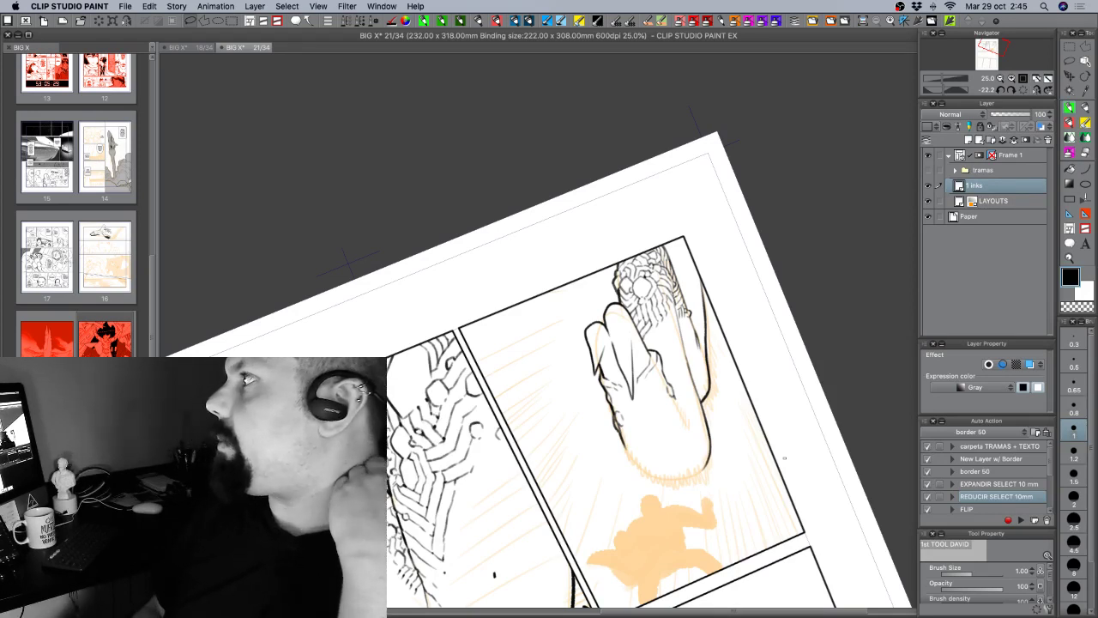
mouse_move(784, 457)
mouse_down()
mouse_move(709, 438)
mouse_move(683, 453)
mouse_up()
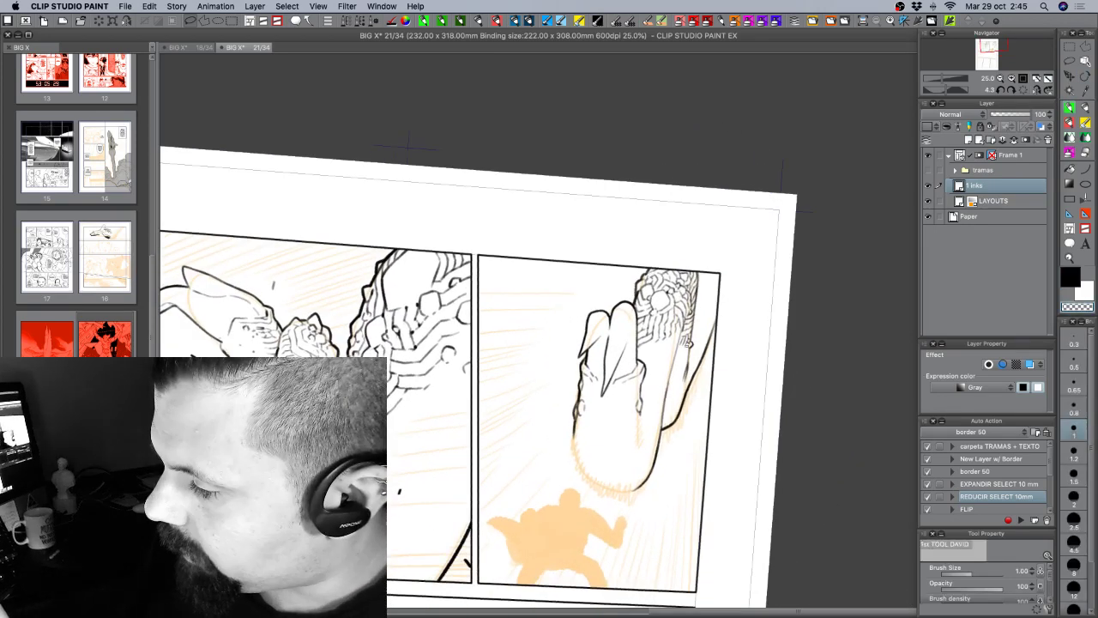
key(c)
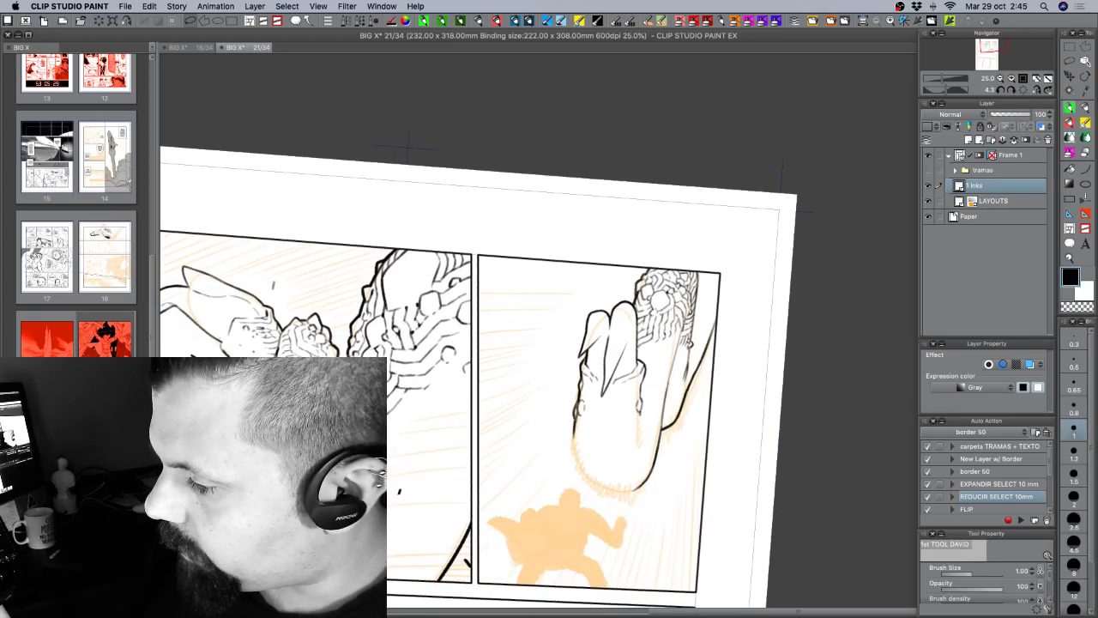
key(c)
key(c)
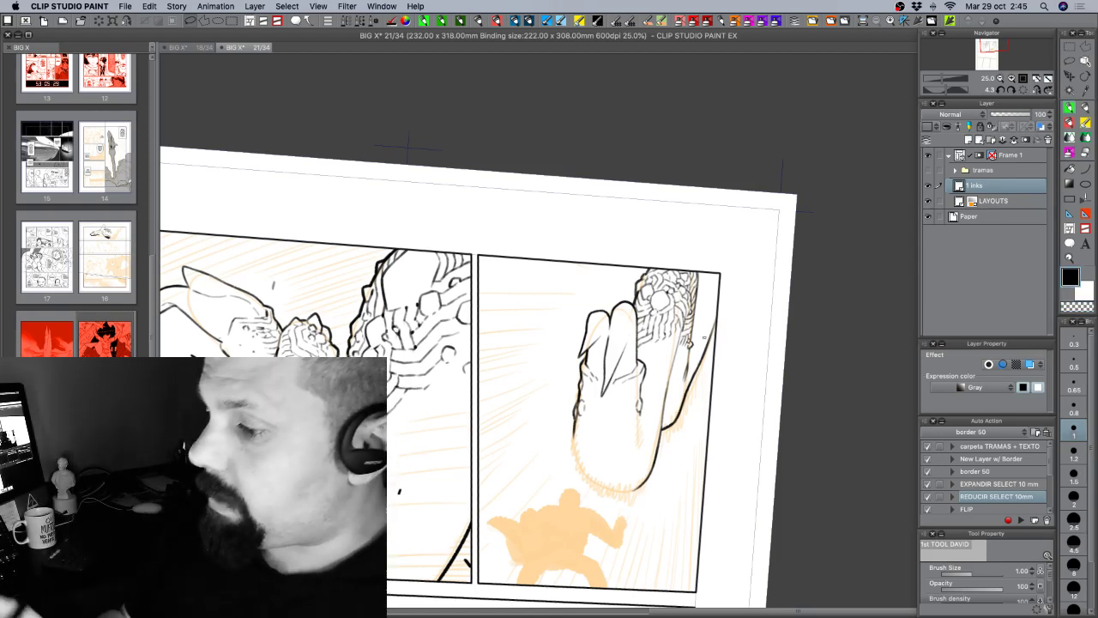
Add short scale marks across the lower end of the shaft's texture beside its right edge, undoing the last stroke.
drag(694, 328, 692, 336)
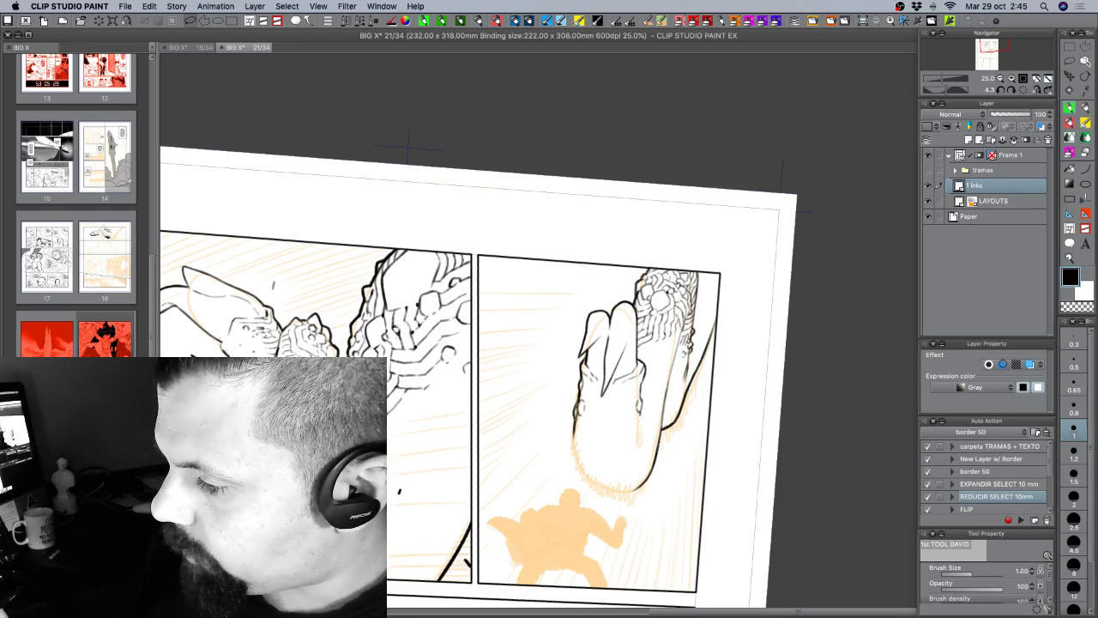
drag(672, 332, 682, 339)
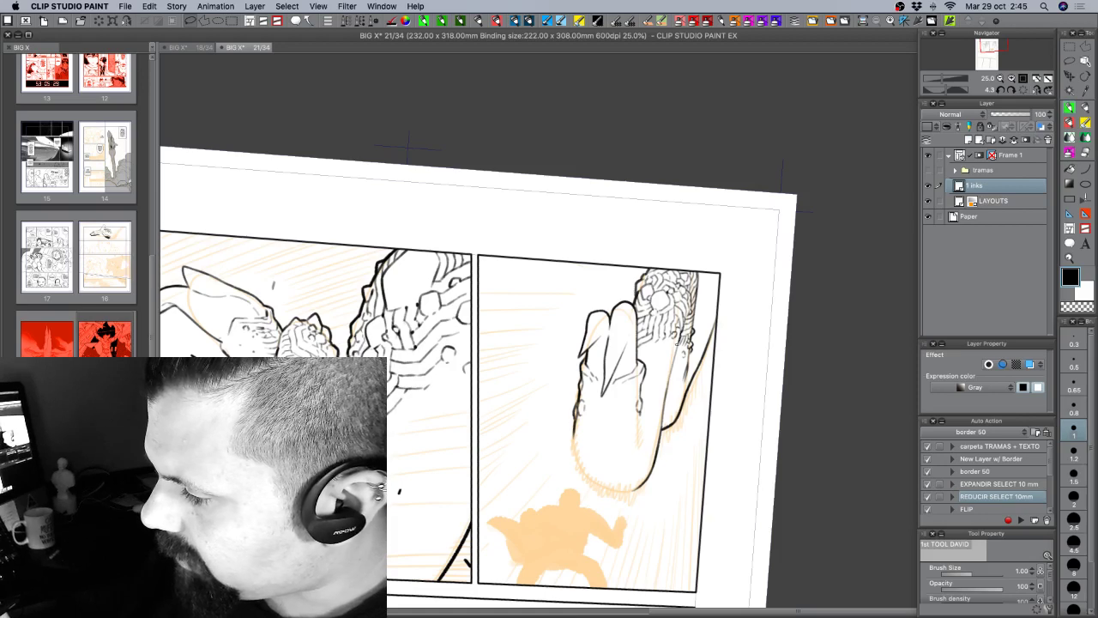
drag(674, 346, 678, 355)
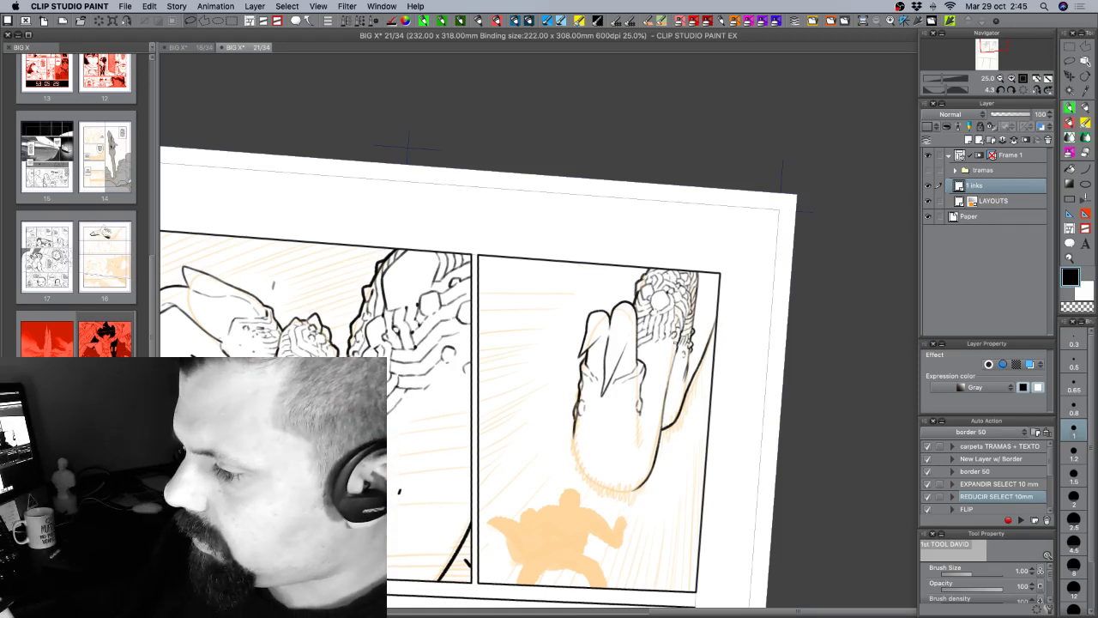
drag(677, 342, 680, 354)
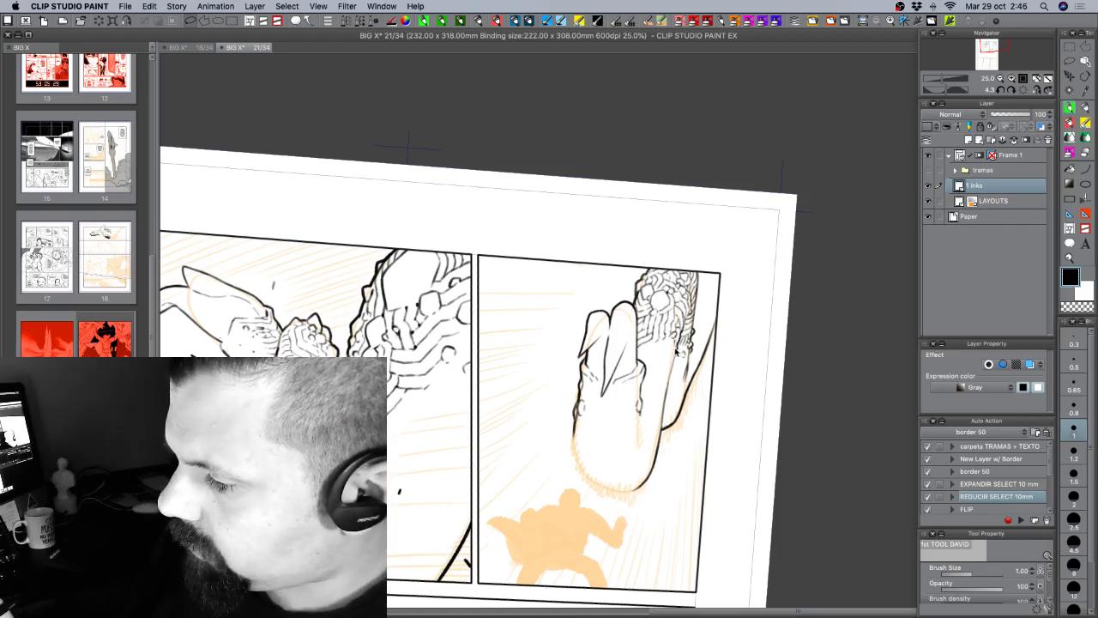
key(ctrl+z)
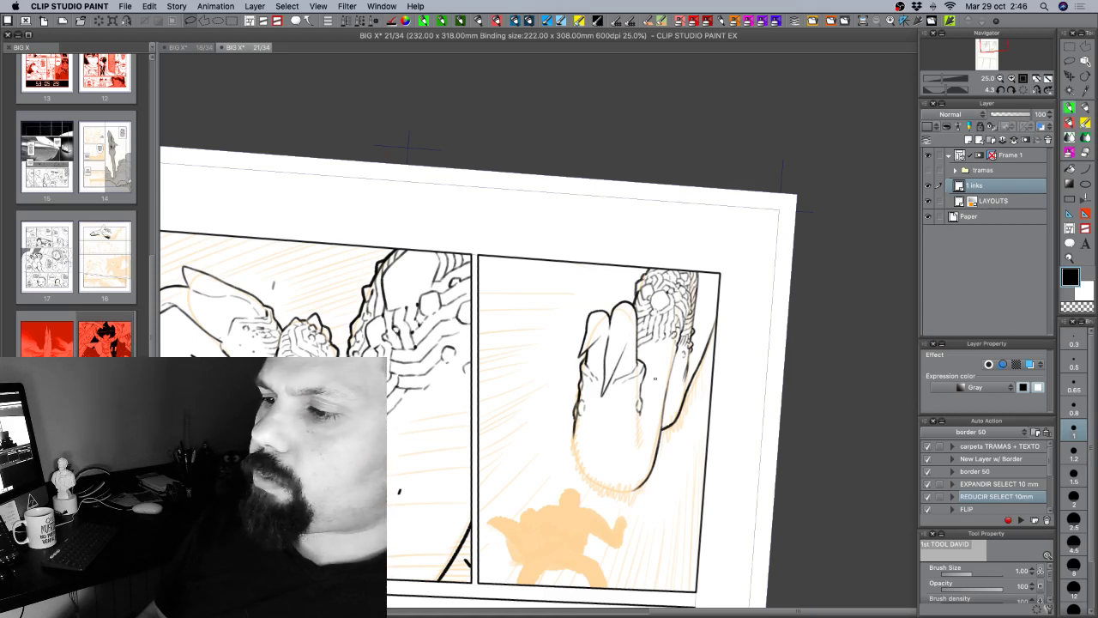
Extend the shaft's scale texture down beside the two pointed tips, alternating black and transparent strokes.
key(c)
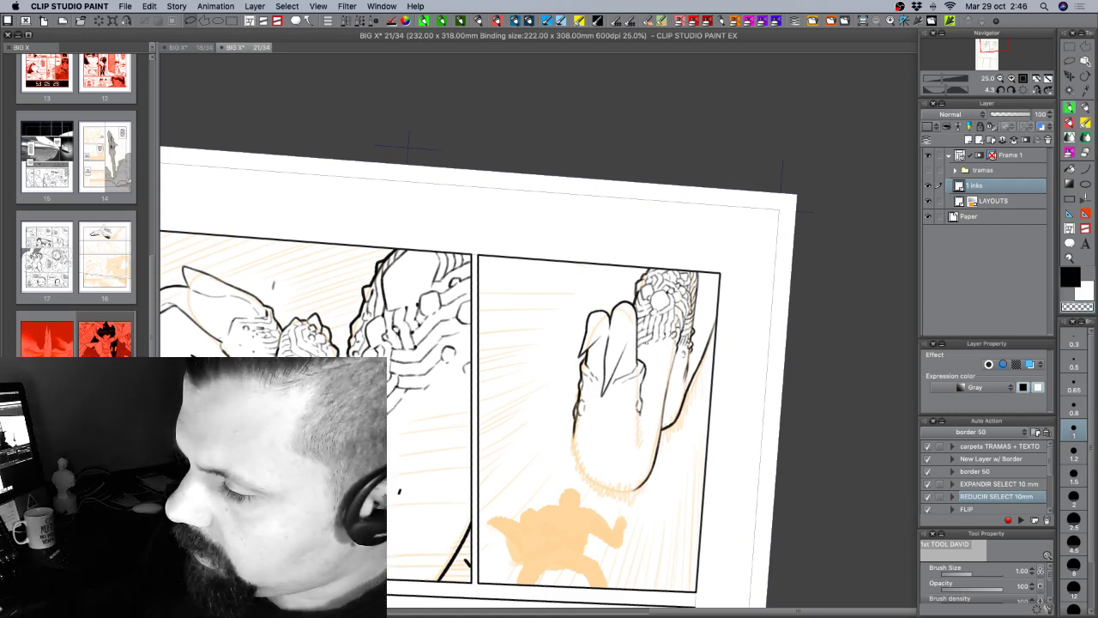
key(c)
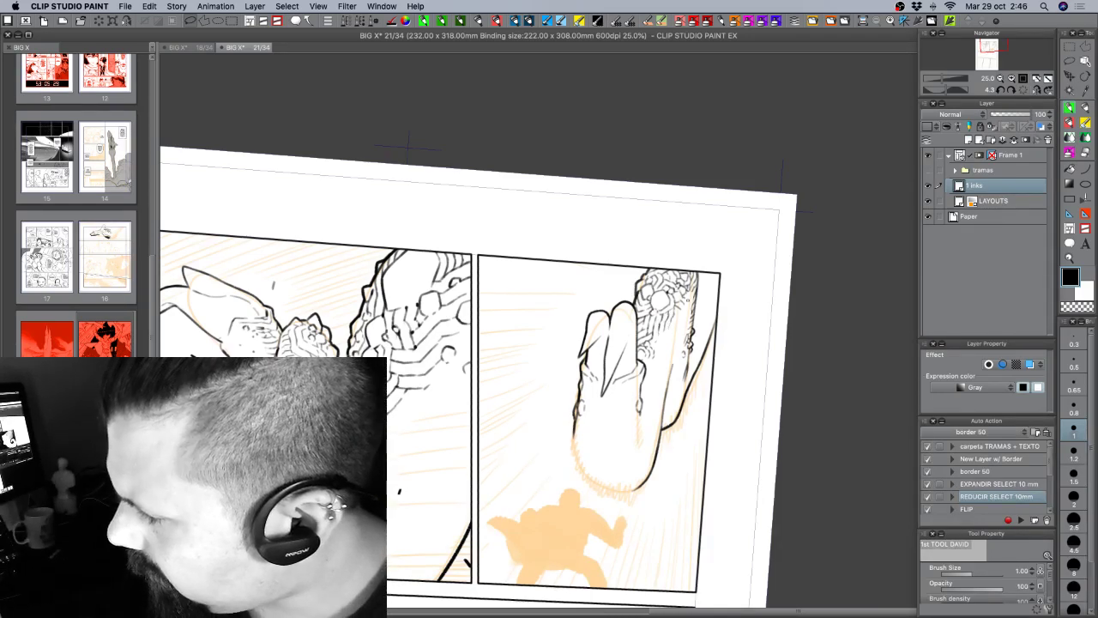
key(c)
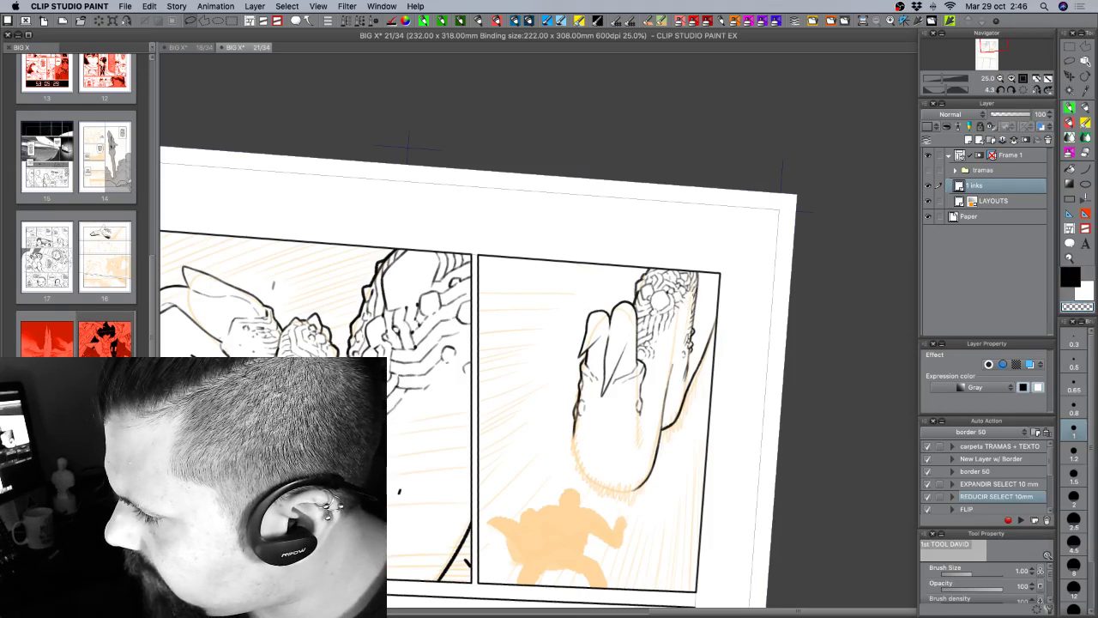
key(c)
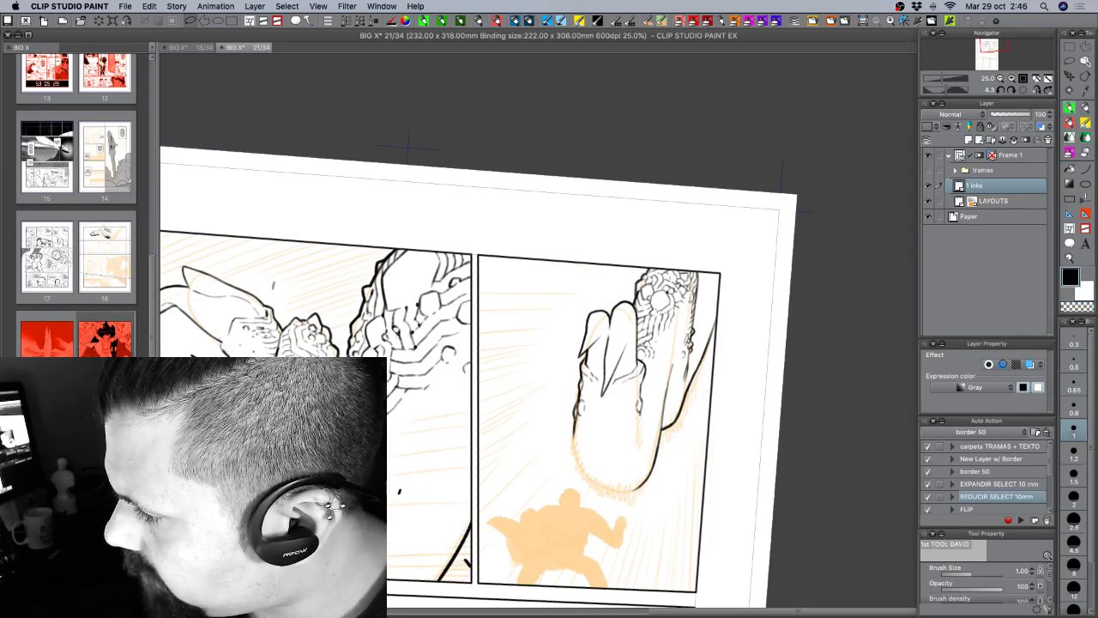
key(c)
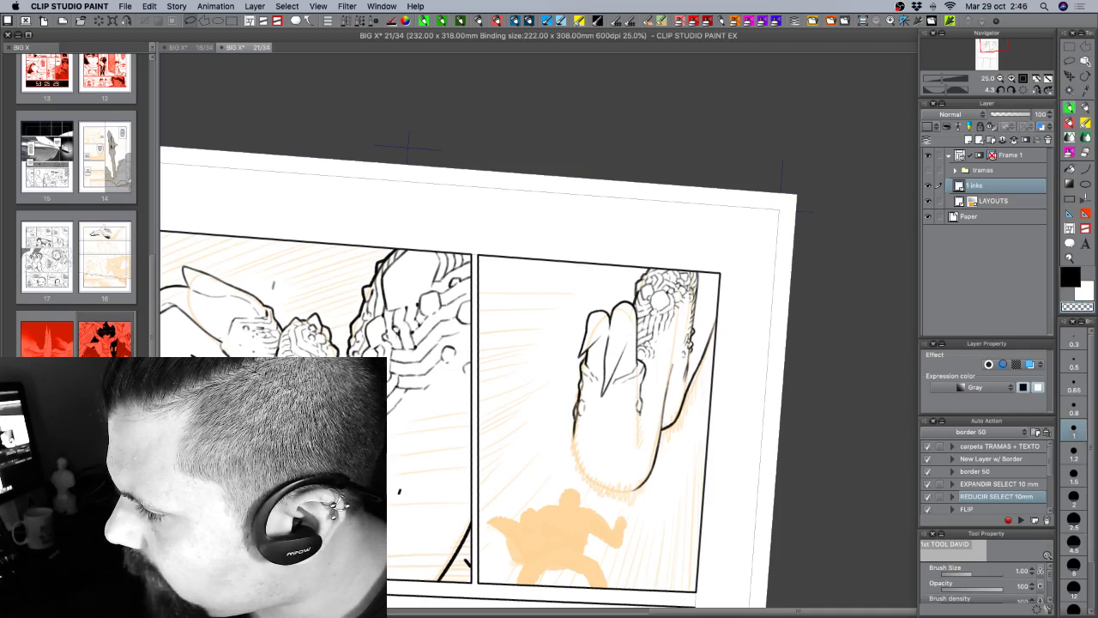
Ink sparse marks farther down the shaft's right edge, clean them with transparent strokes, and undo the last change.
key(c)
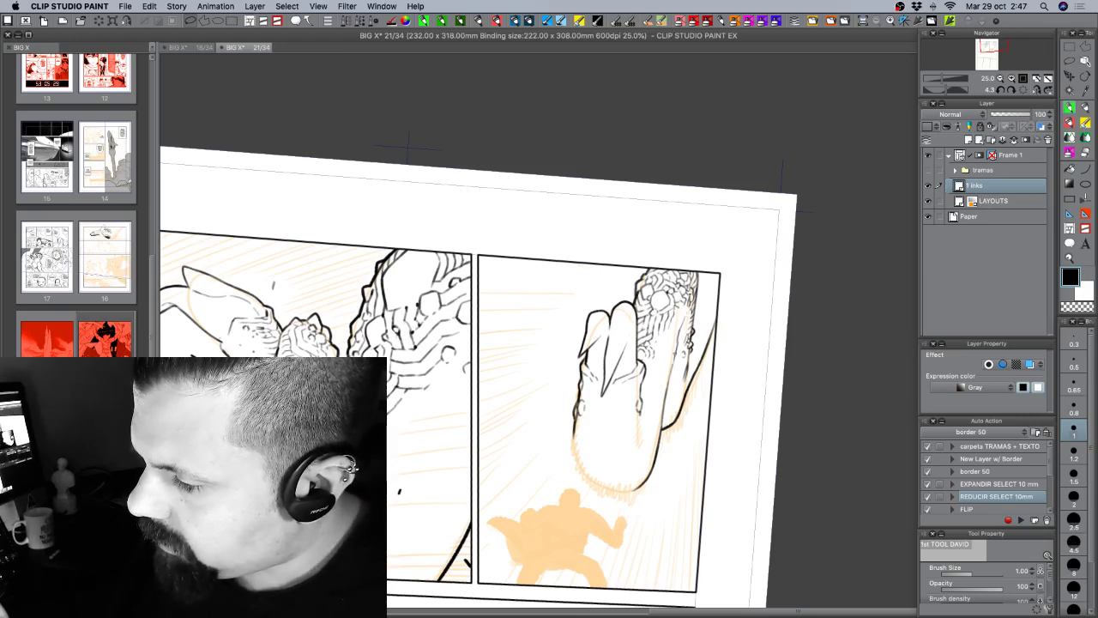
key(c)
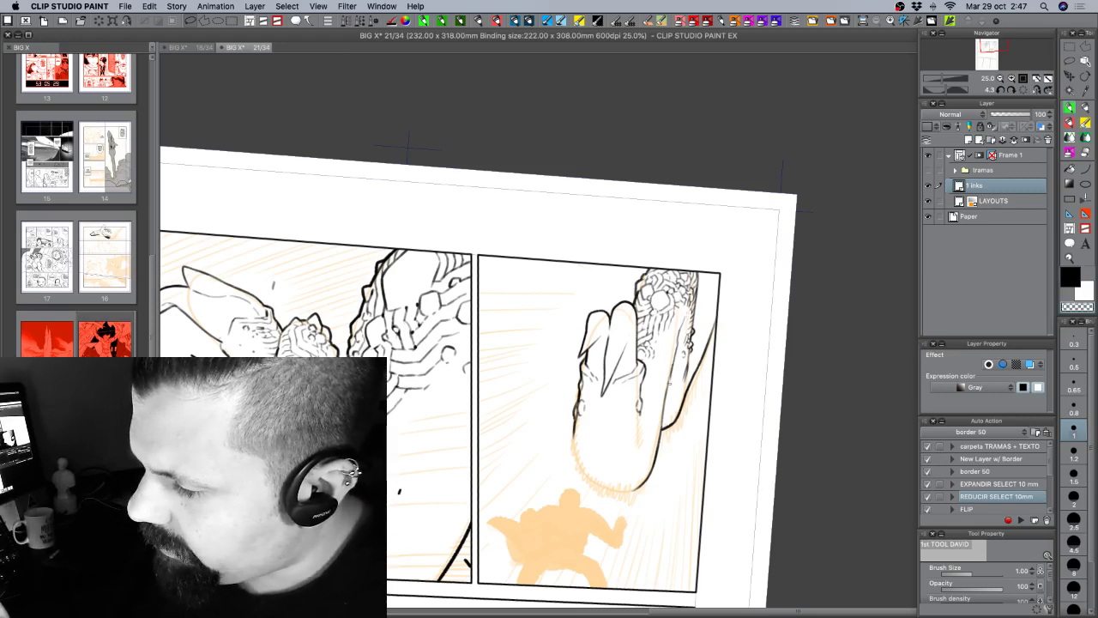
drag(678, 348, 669, 383)
key(c)
key(super+z)
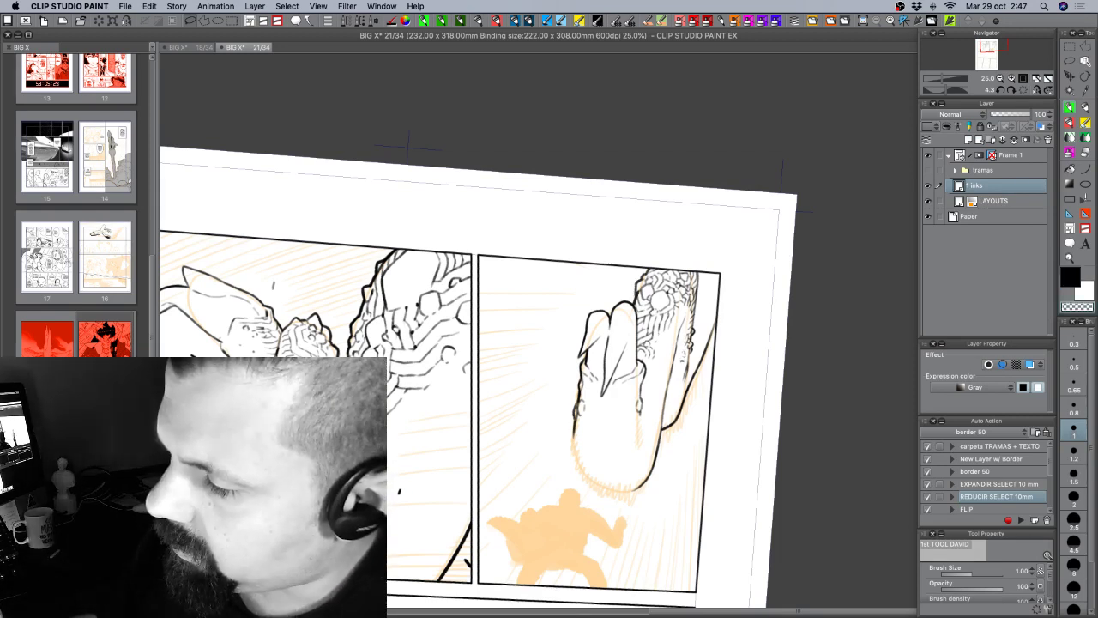
Fill the upper part of the narrow outer strip beside the panel border with scale texture, refining it with transparent strokes.
key(c)
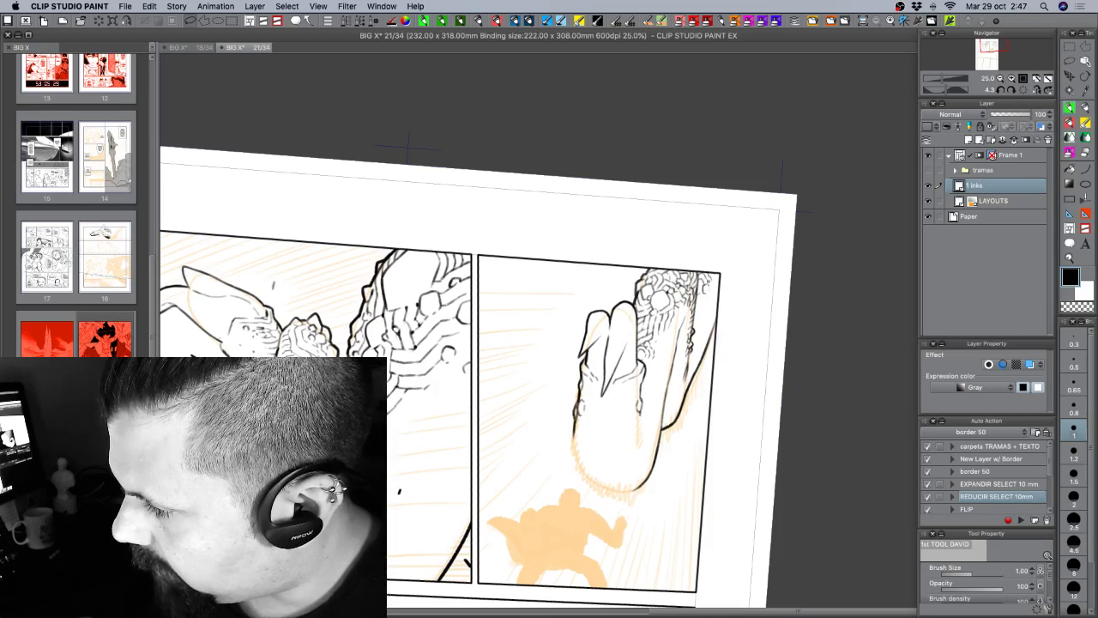
key(c)
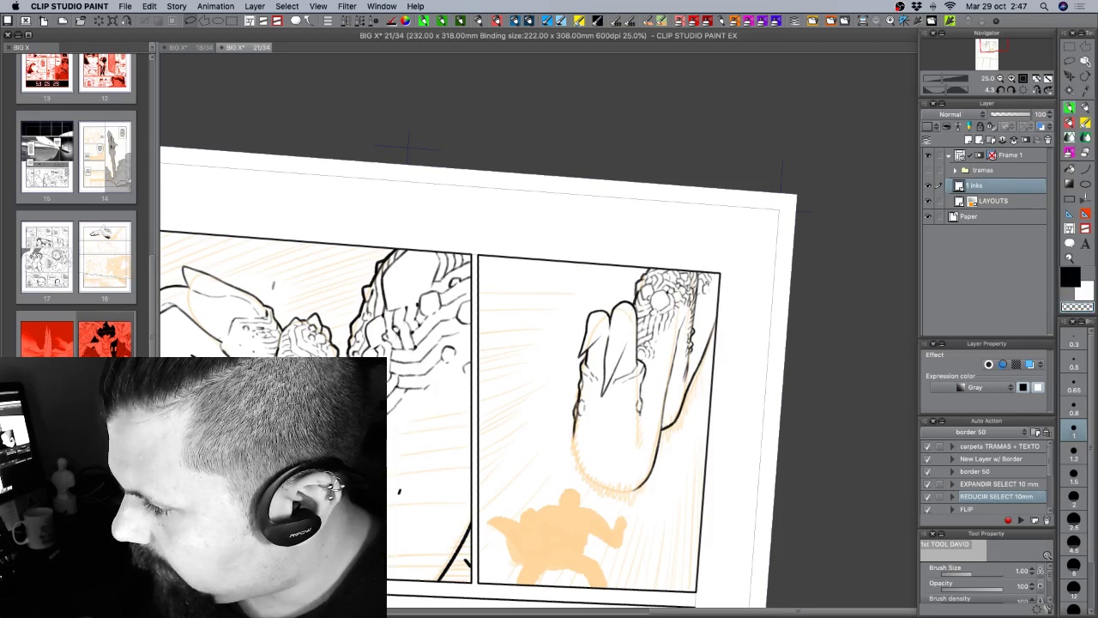
key(c)
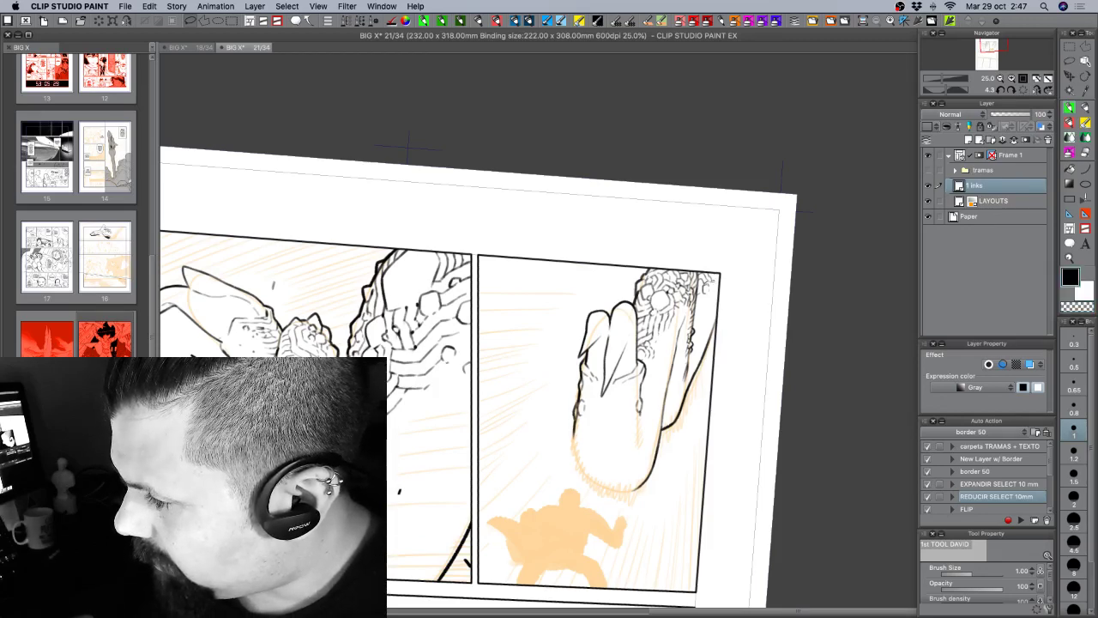
key(c)
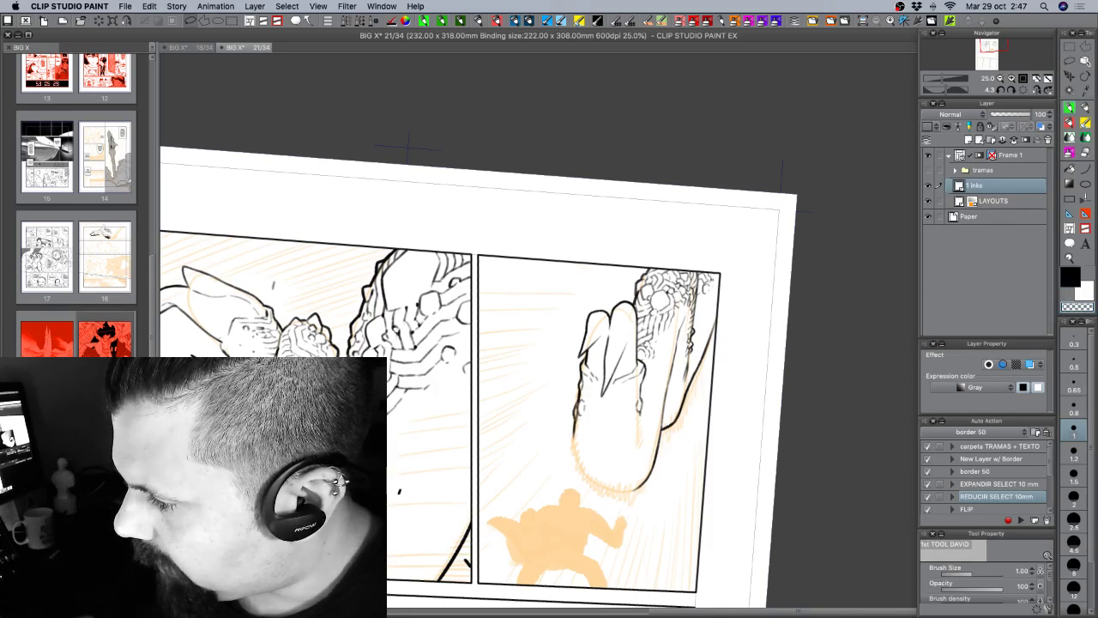
key(c)
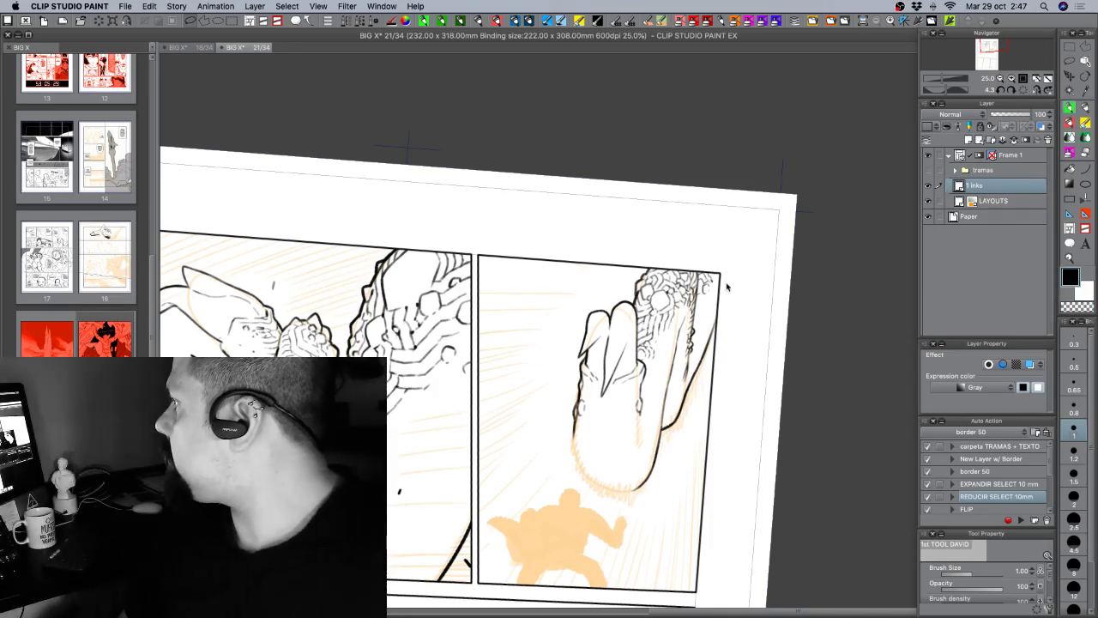
key(super+z)
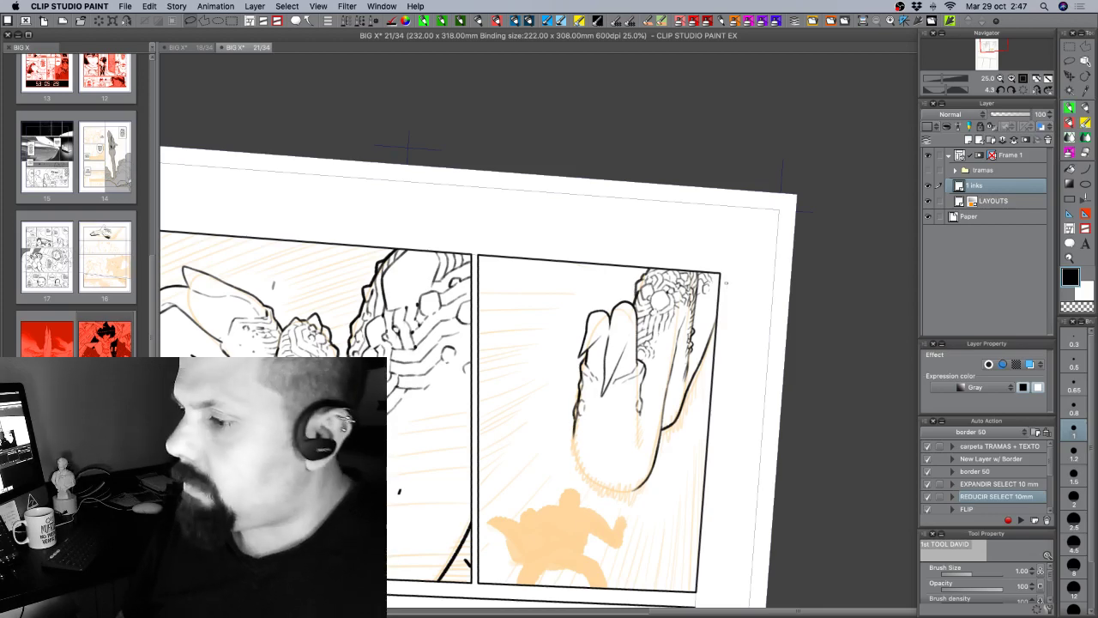
key(c)
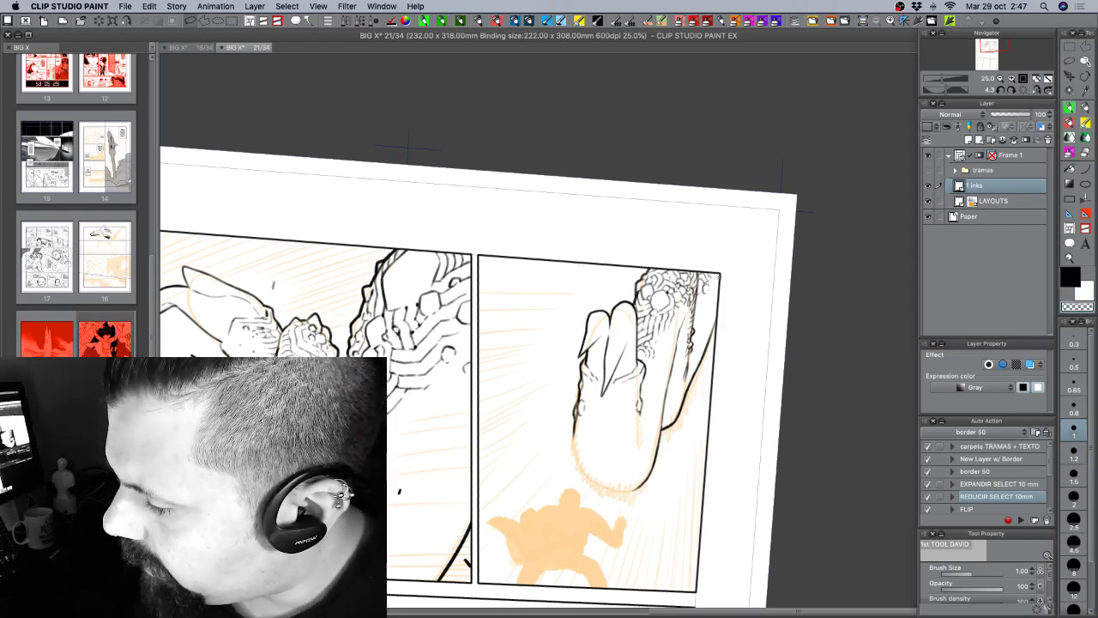
key(c)
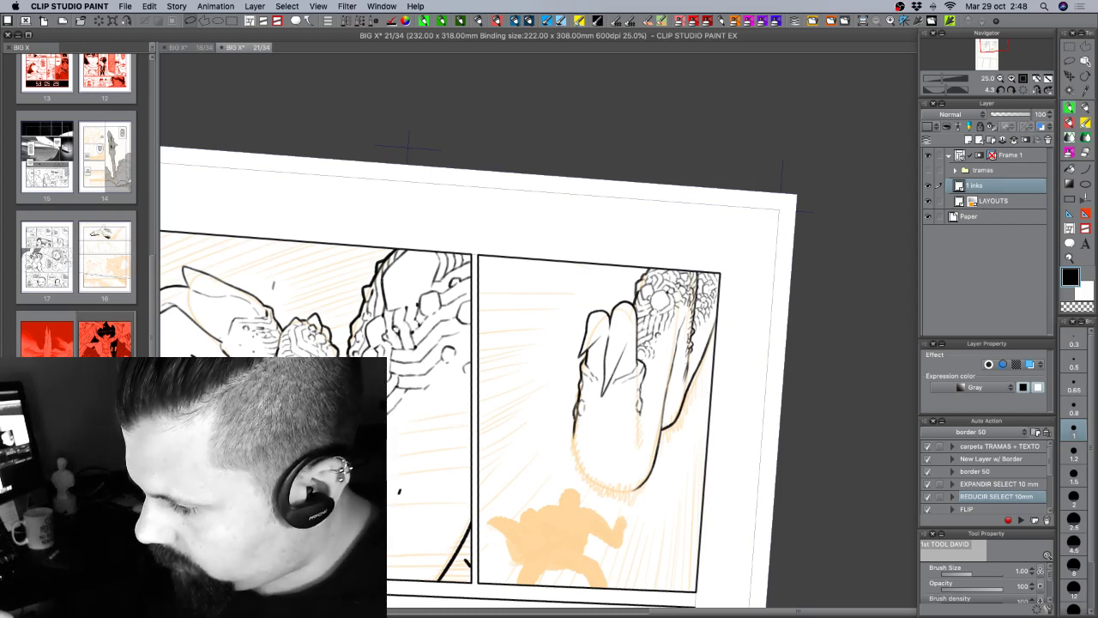
Ink a column of short scale marks down the right side of the rounded front form, tidying their ends with transparent strokes.
mouse_move(634, 397)
mouse_down()
mouse_move(644, 412)
mouse_move(638, 435)
mouse_move(645, 410)
mouse_move(640, 460)
mouse_up()
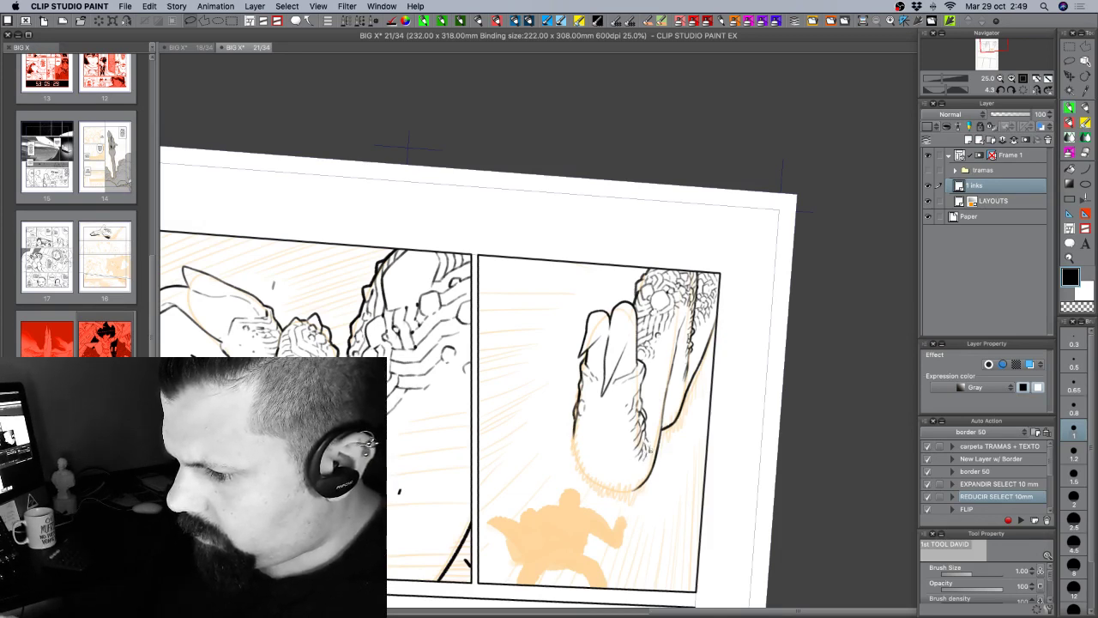
drag(646, 448, 649, 464)
key(c)
key(c)
key(c)
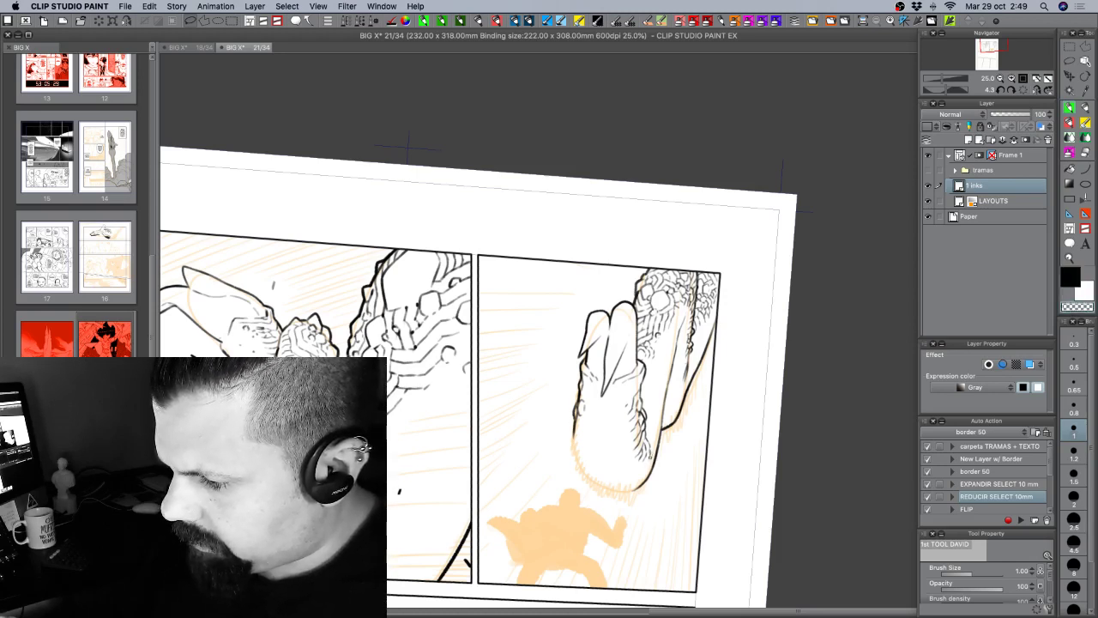
key(c)
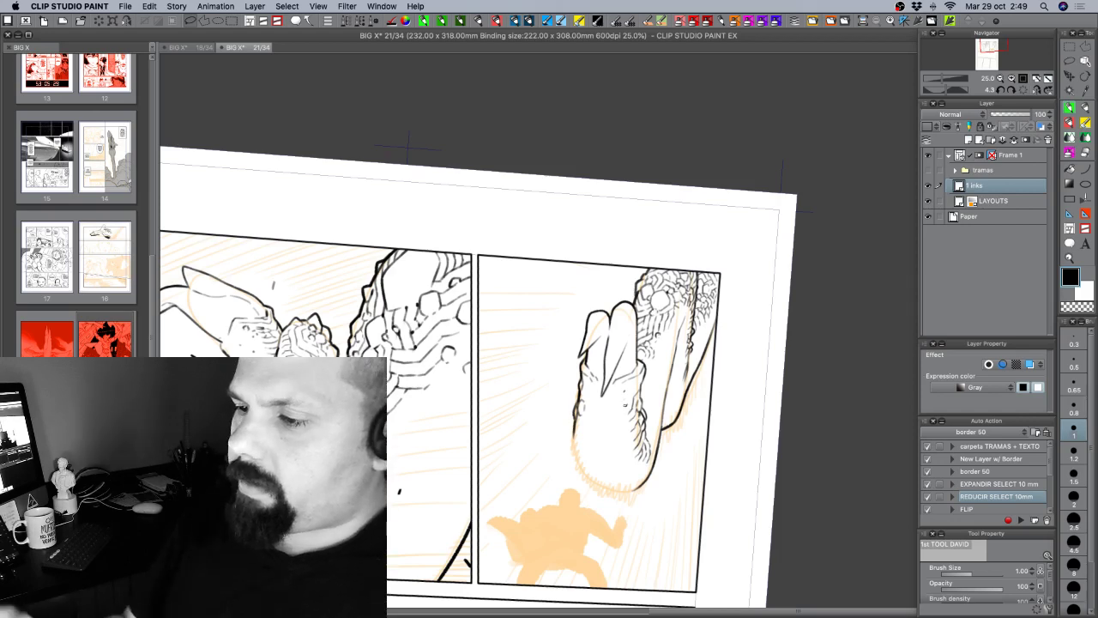
Continue the scale texture down the shaft behind the rounded front form, between its edge and the shaft's inner contour.
mouse_move(704, 461)
mouse_down()
mouse_move(689, 488)
mouse_move(690, 505)
mouse_move(700, 501)
mouse_up()
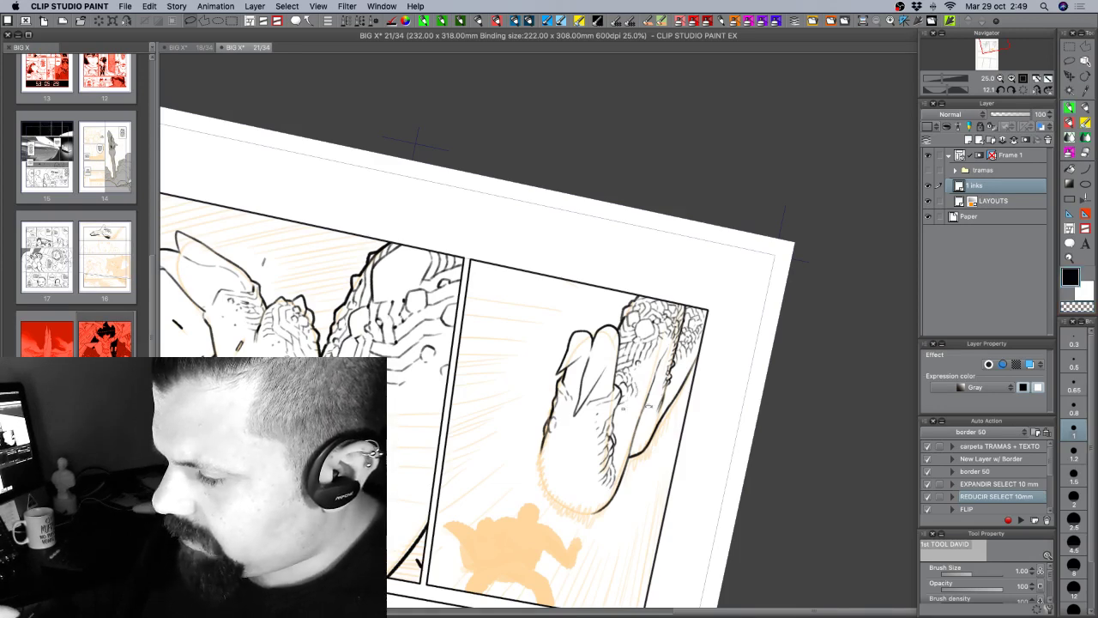
drag(714, 399, 737, 329)
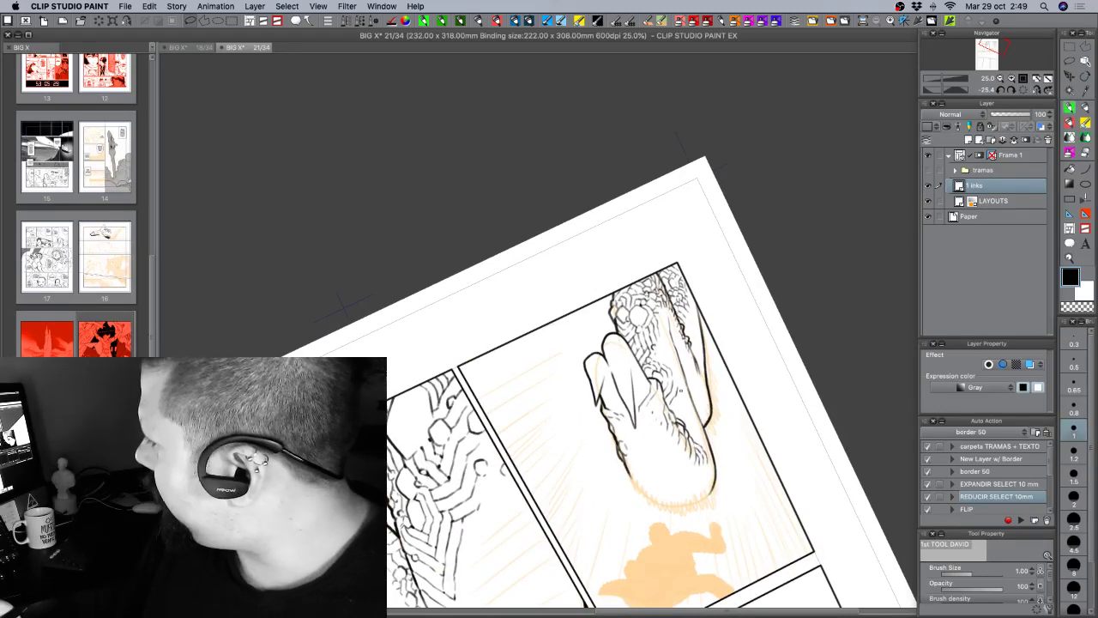
drag(341, 305, 406, 153)
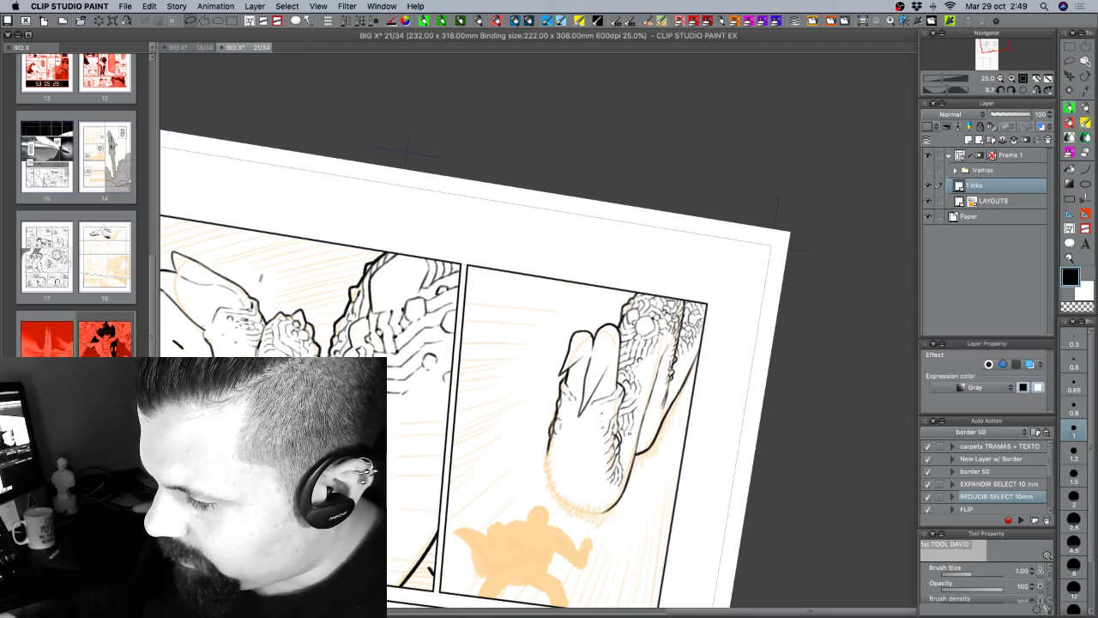
Refine the scale marks on the shaft and the rounded front form's right side, alternating black and transparent strokes.
key(c)
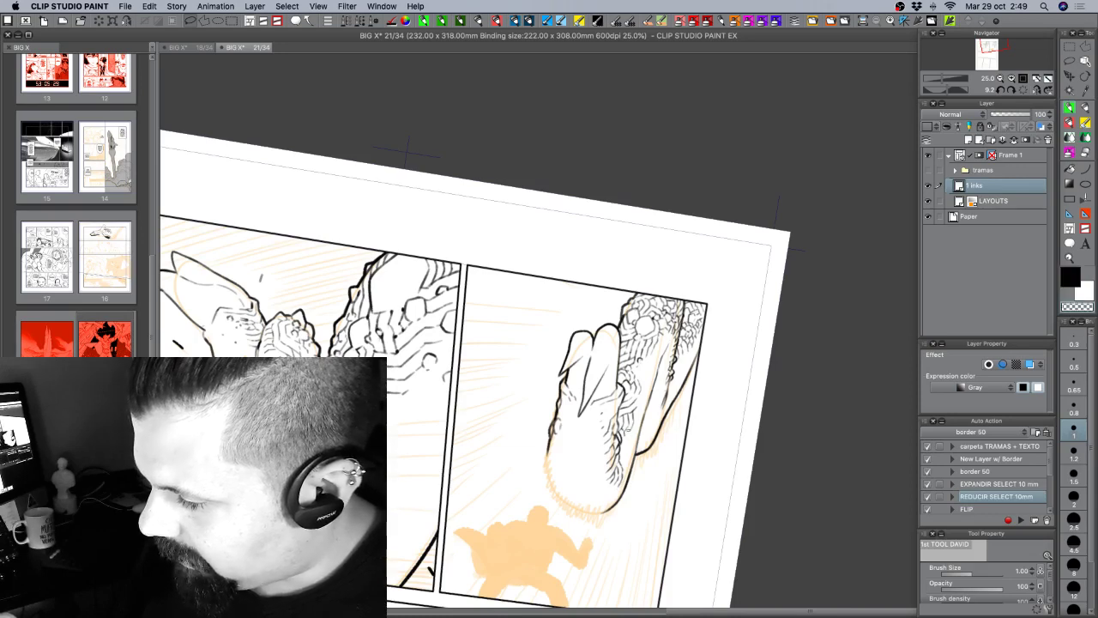
key(c)
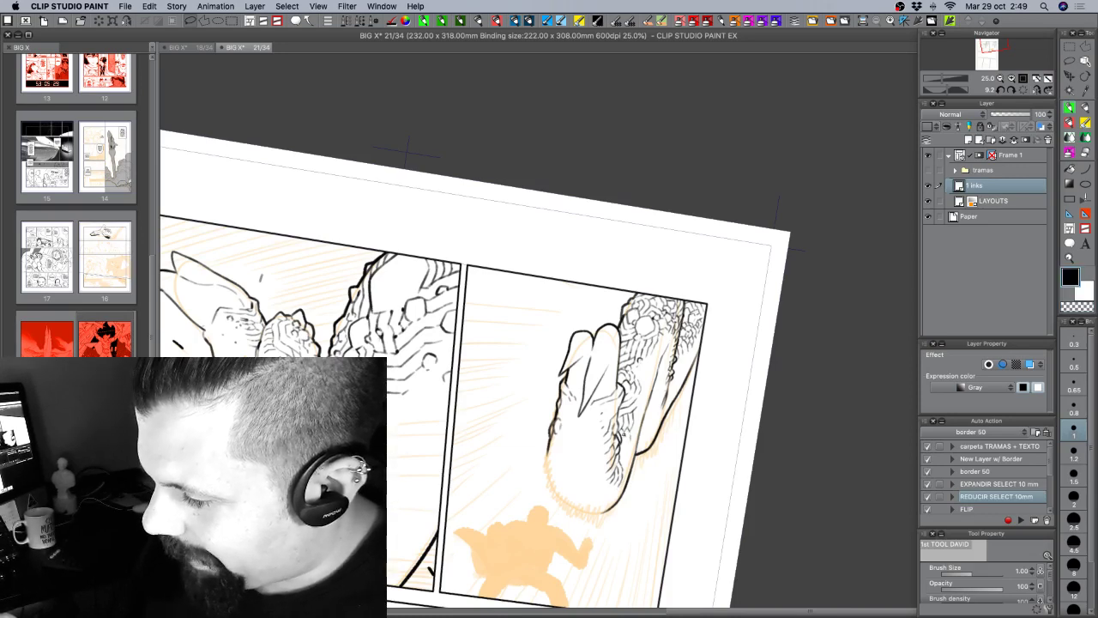
key(c)
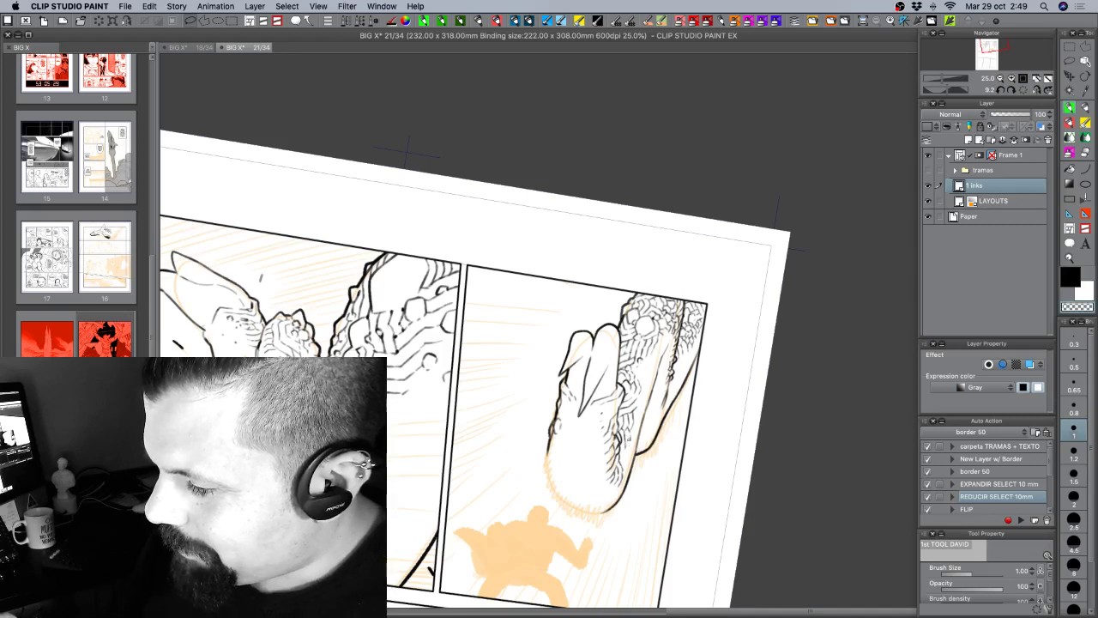
key(c)
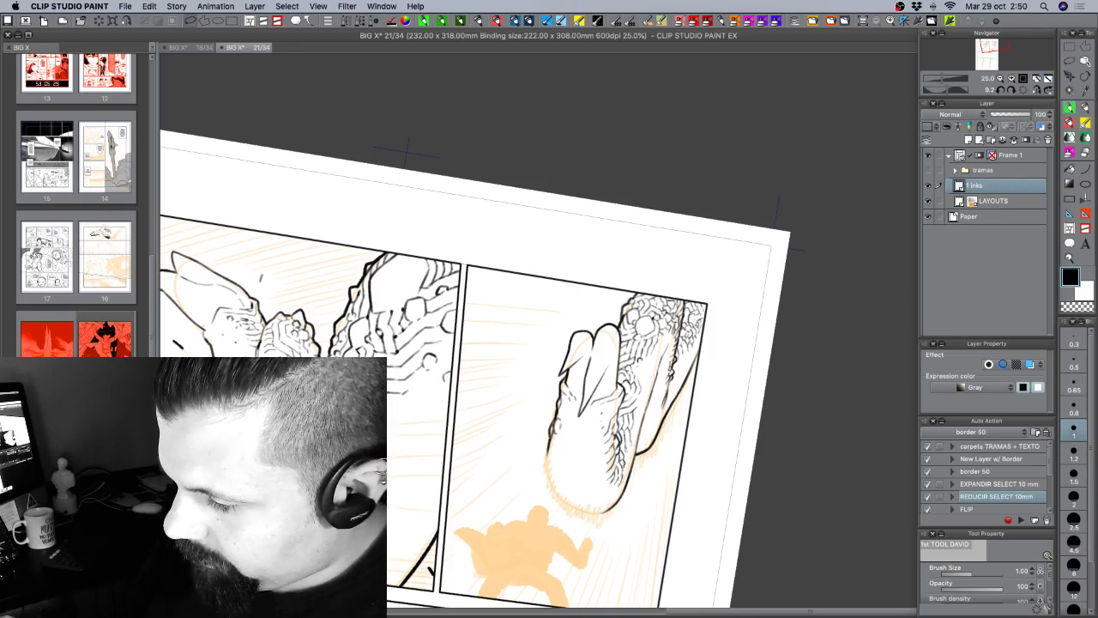
key(c)
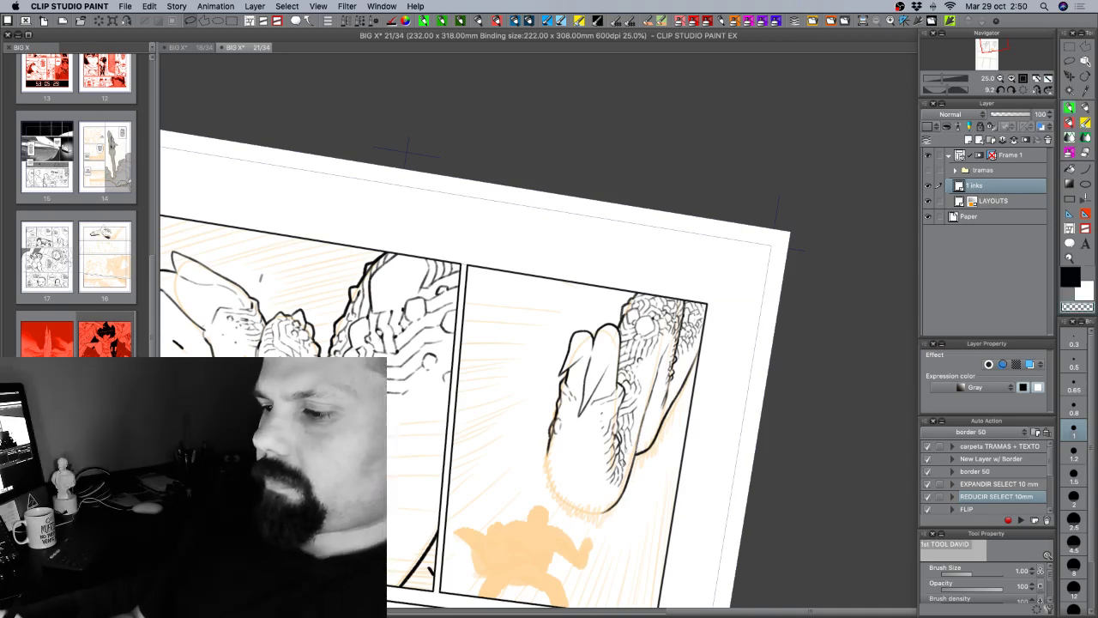
key(shift+space)
drag(677, 508, 635, 519)
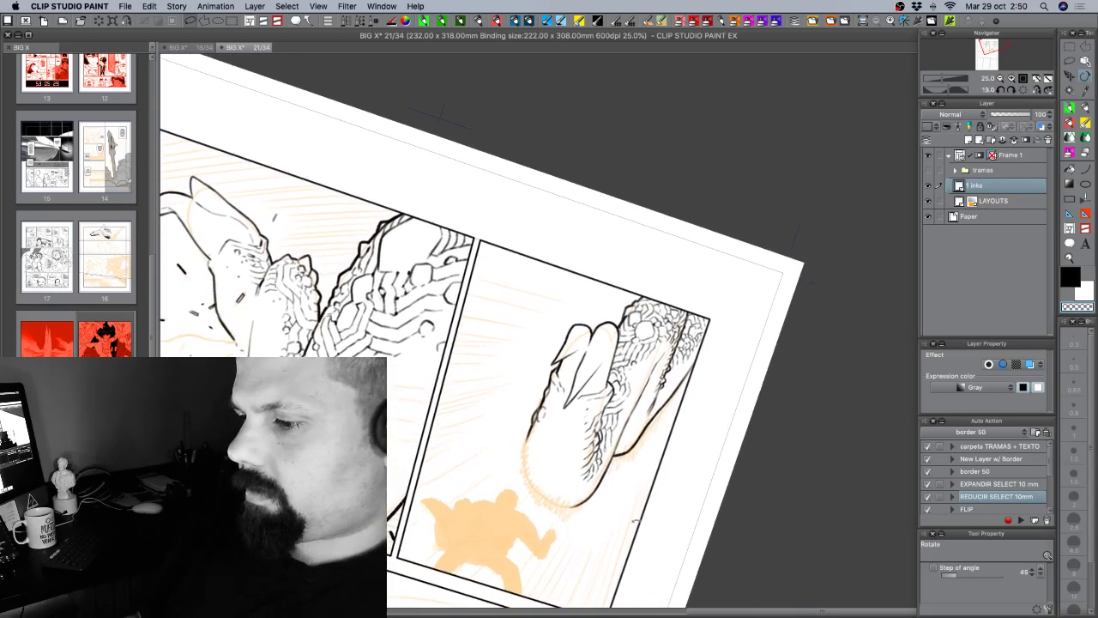
key(p)
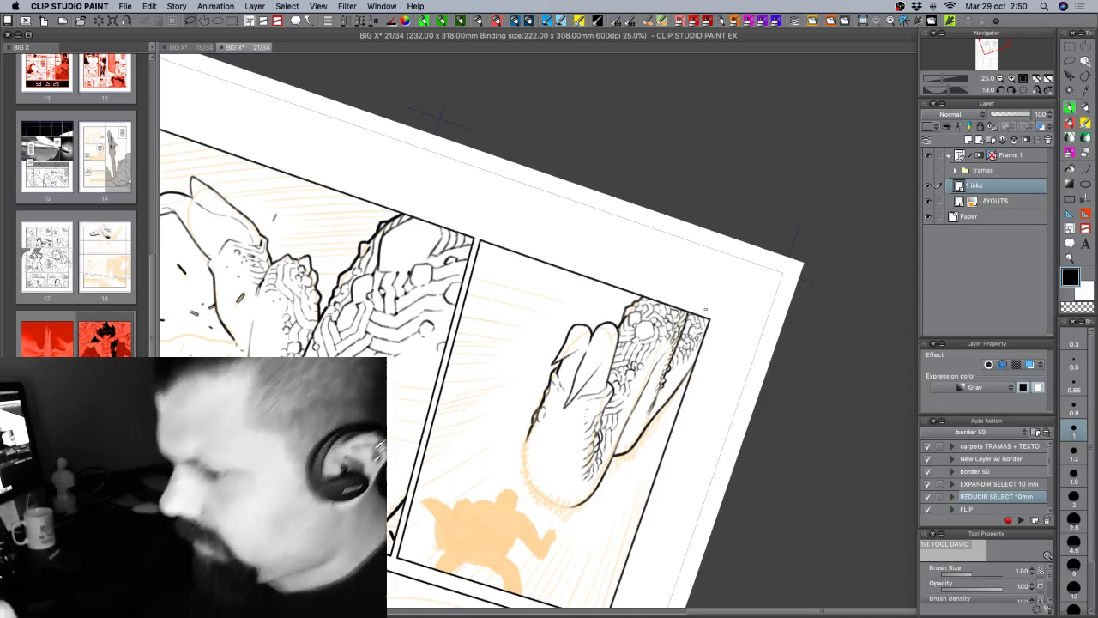
mouse_move(755, 490)
mouse_down()
mouse_move(809, 401)
mouse_move(805, 415)
mouse_up()
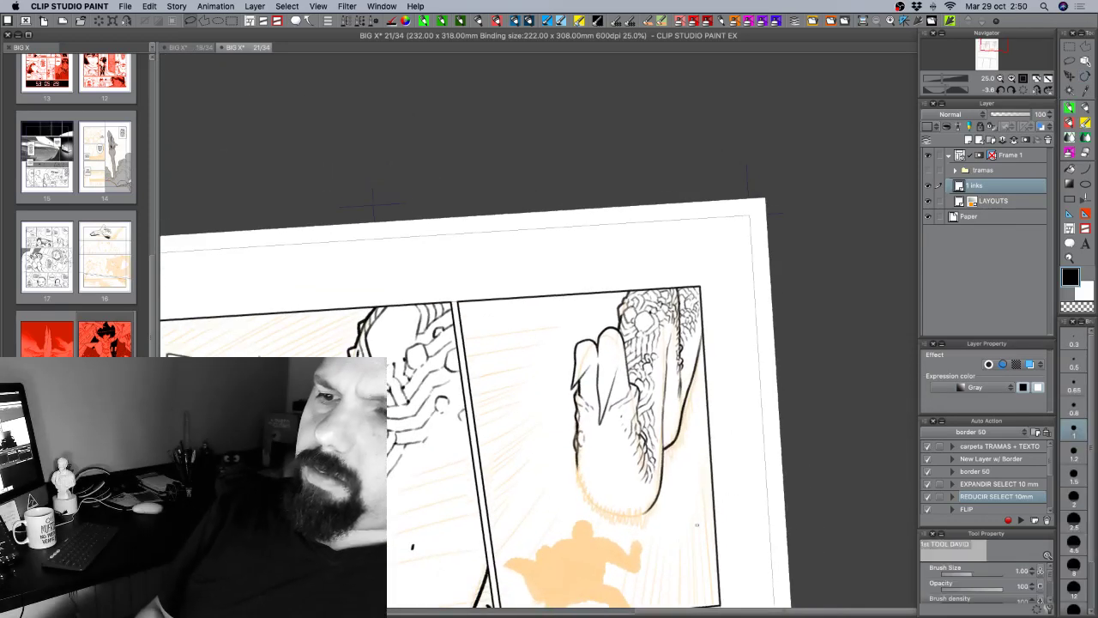
Close the rounded front form's lower outline with a 1.5 brush, tidy it with transparent strokes, and save the page.
scroll(657, 460, down, 2)
scroll(657, 460, down, 2)
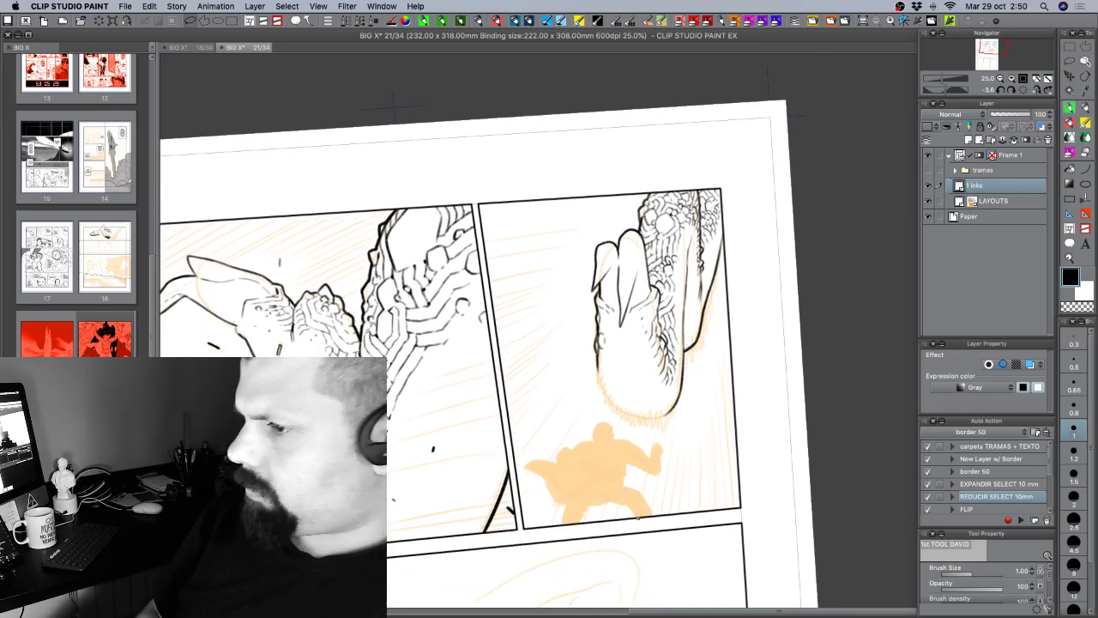
click(1074, 476)
drag(592, 369, 573, 337)
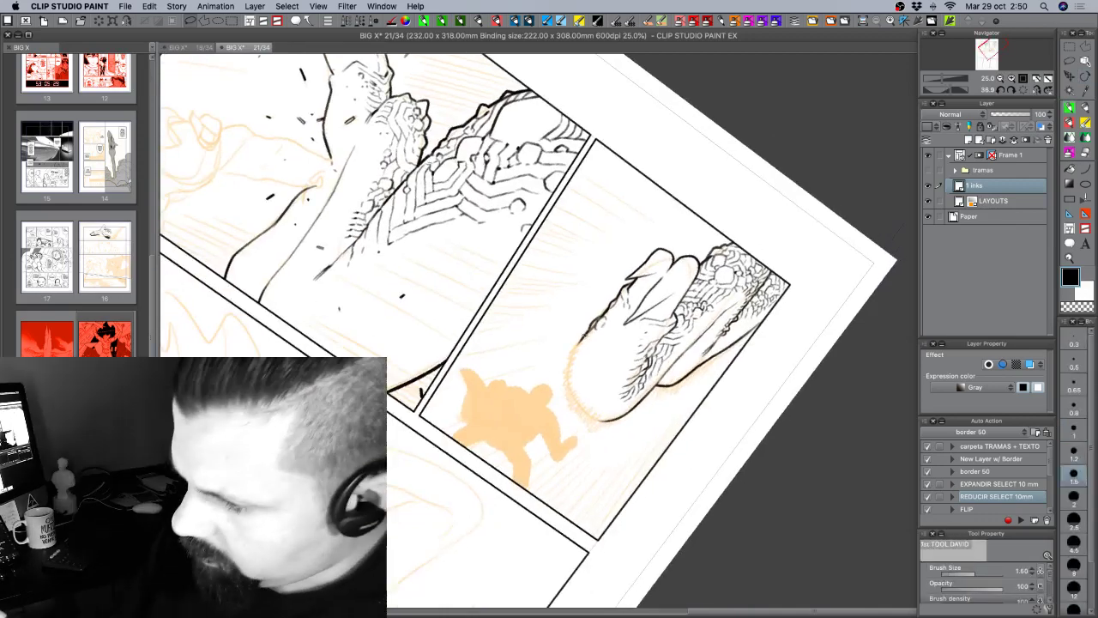
key(minus)
key(minus)
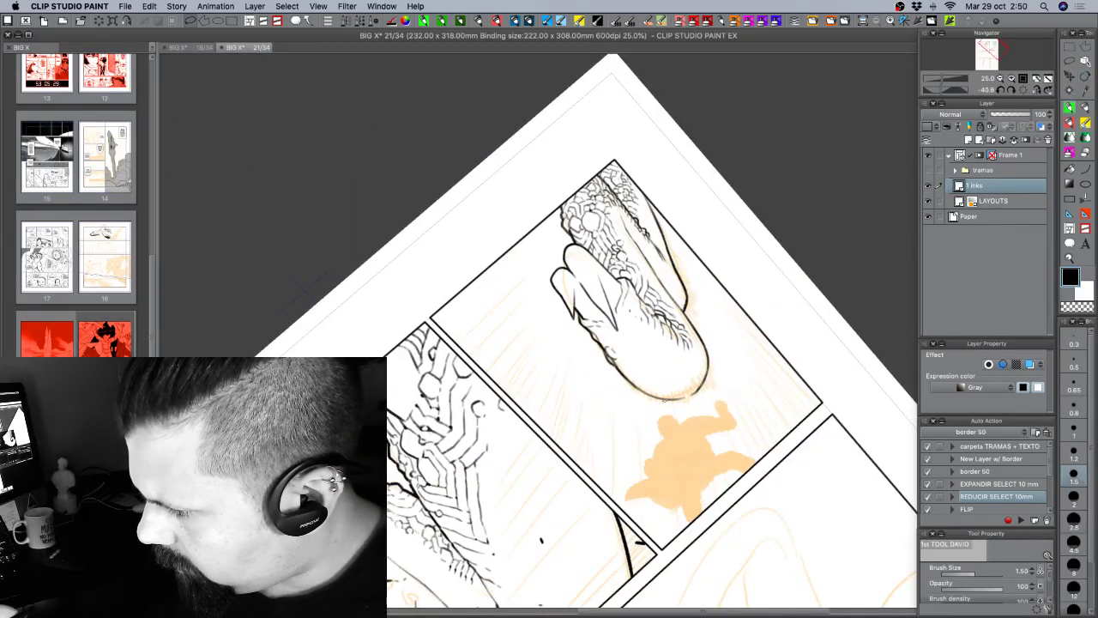
drag(683, 398, 710, 376)
key(c)
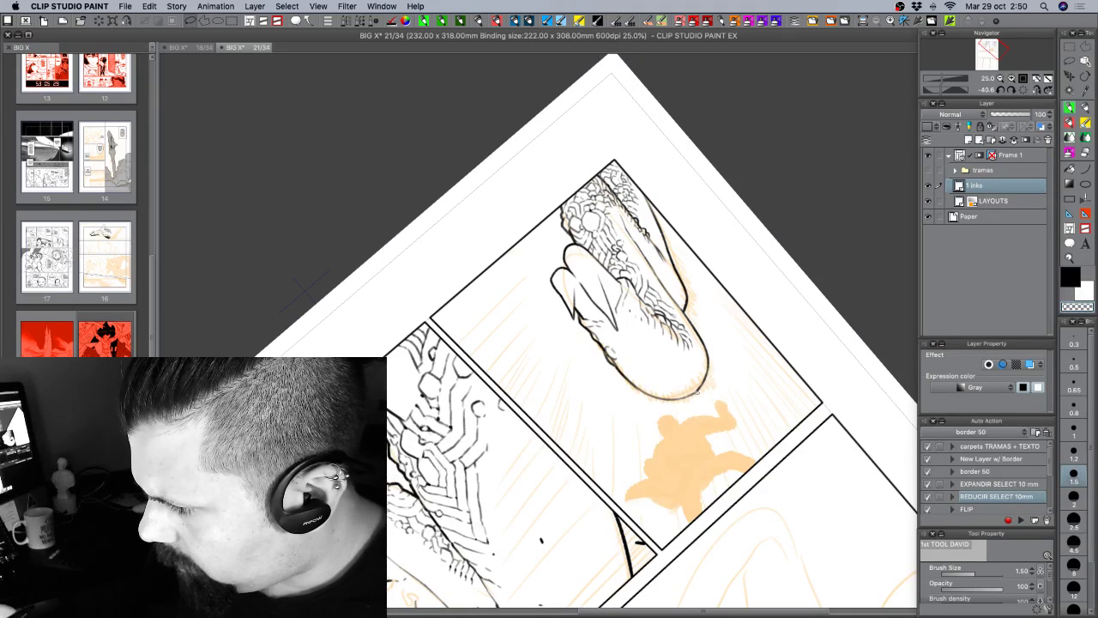
key(shift+space)
drag(672, 419, 607, 550)
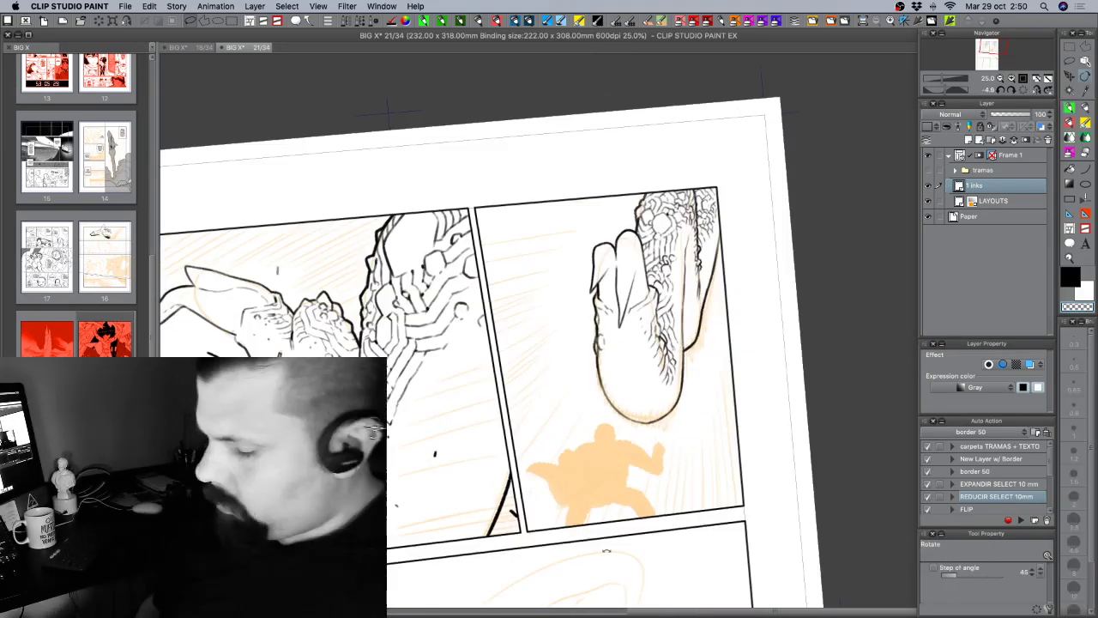
key(super+s)
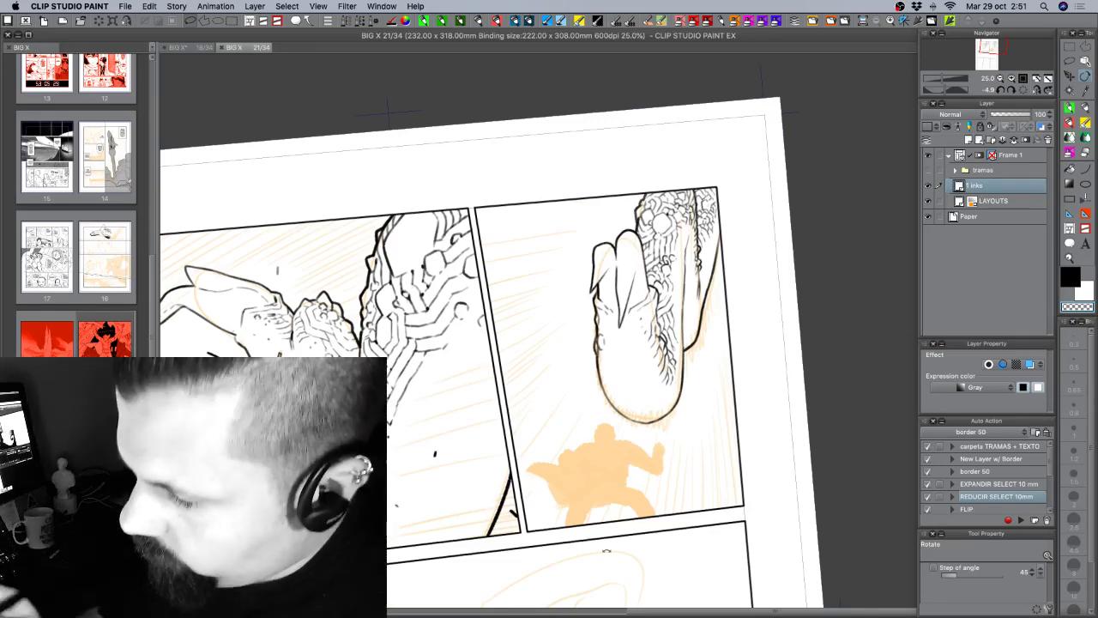
key(p)
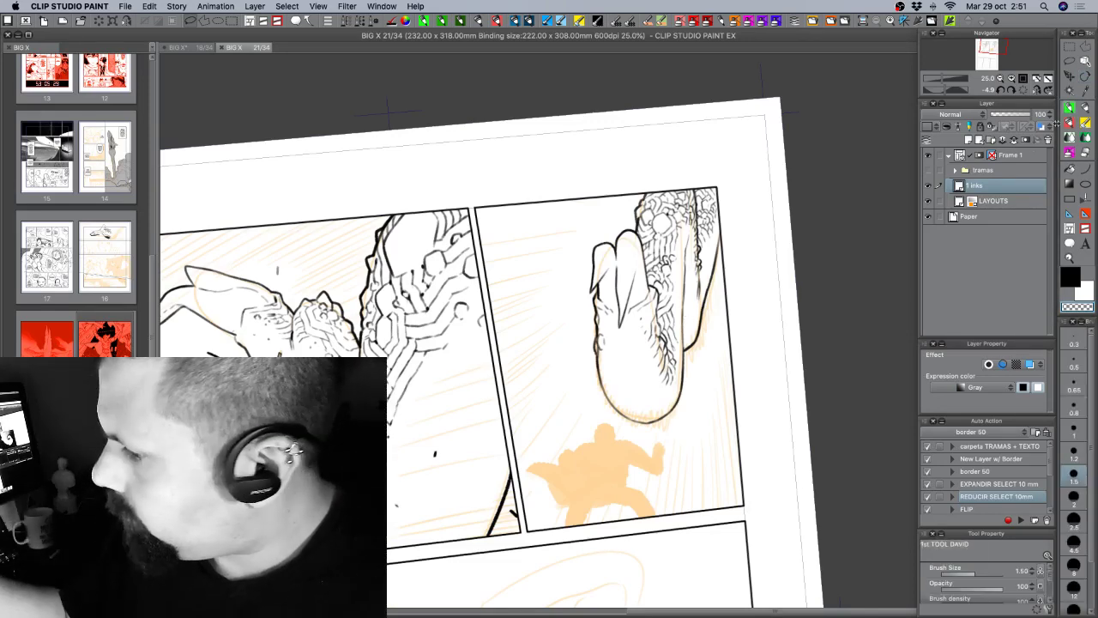
drag(655, 397, 690, 318)
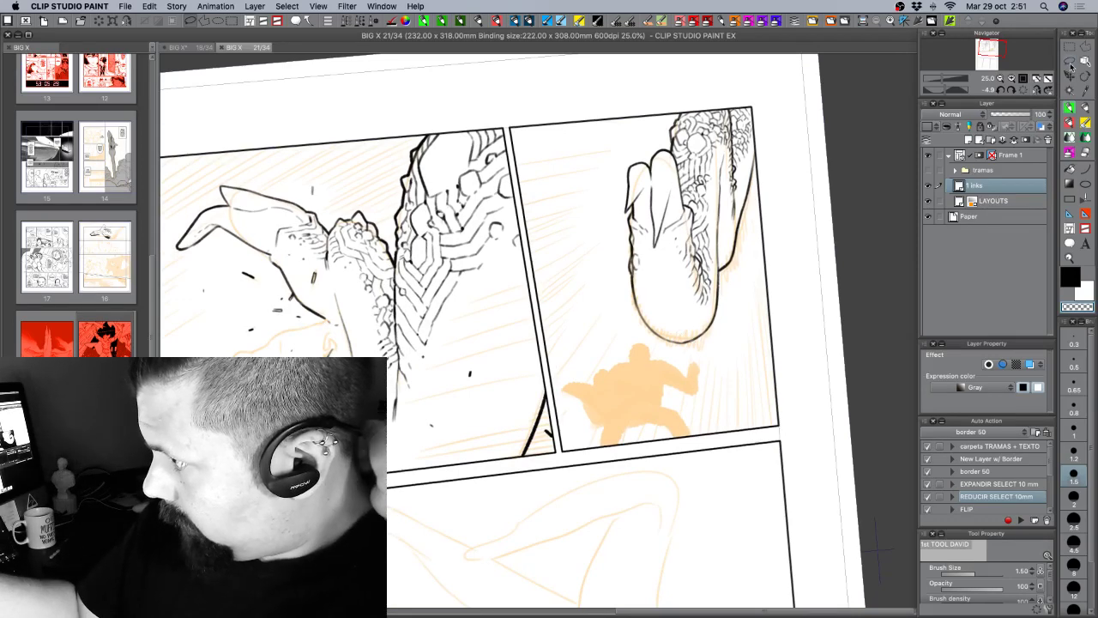
click(1084, 108)
click(1073, 407)
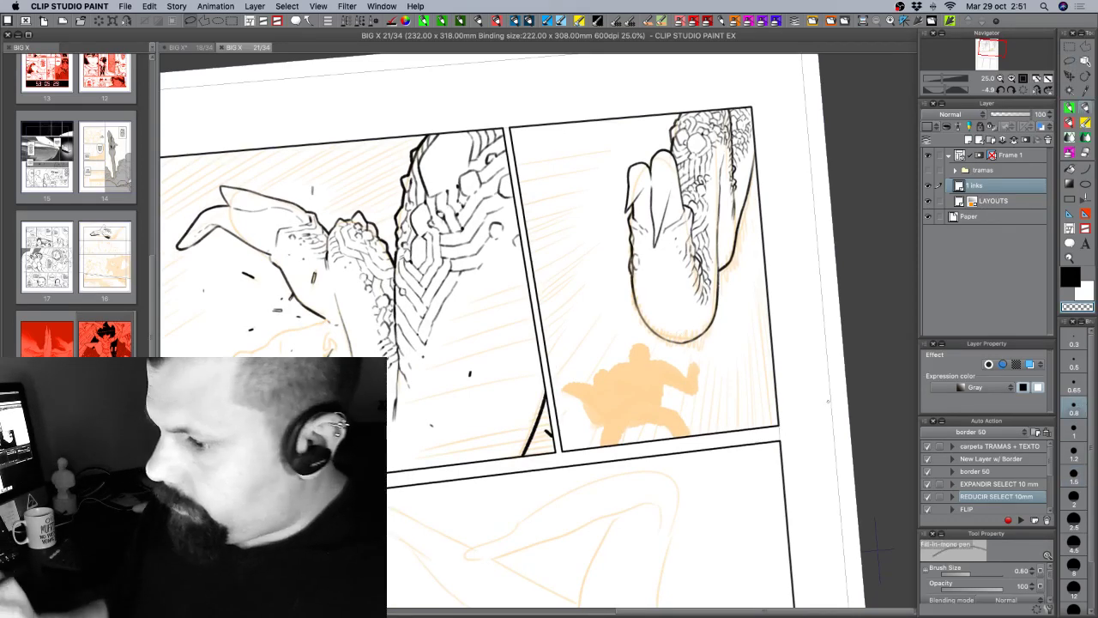
click(639, 346)
key(c)
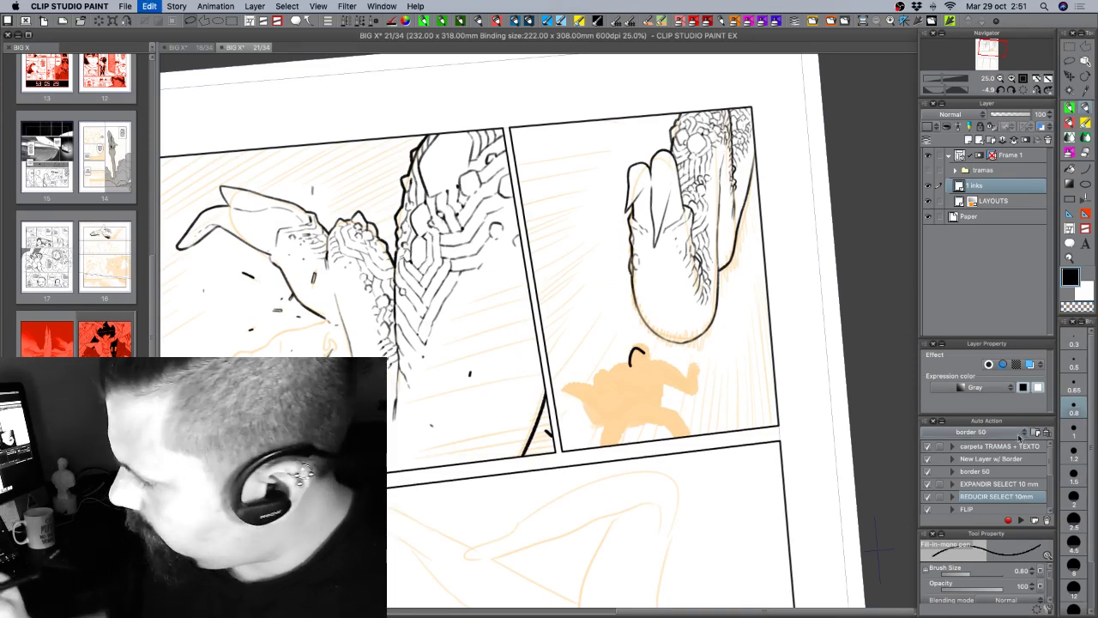
click(1075, 388)
key(ctrl+z)
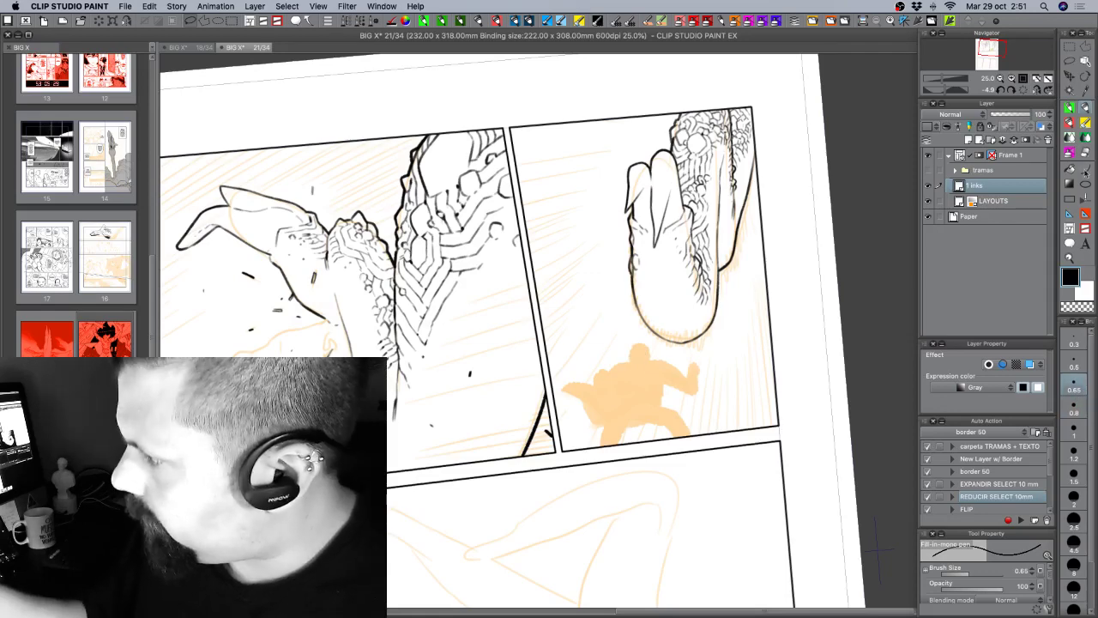
click(1069, 109)
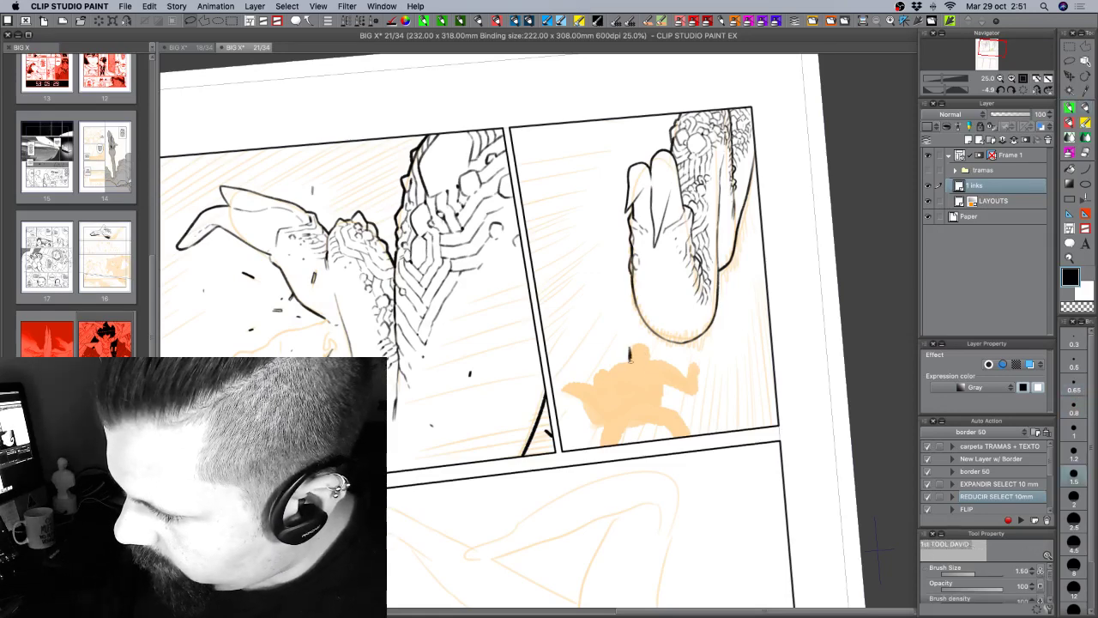
click(1073, 431)
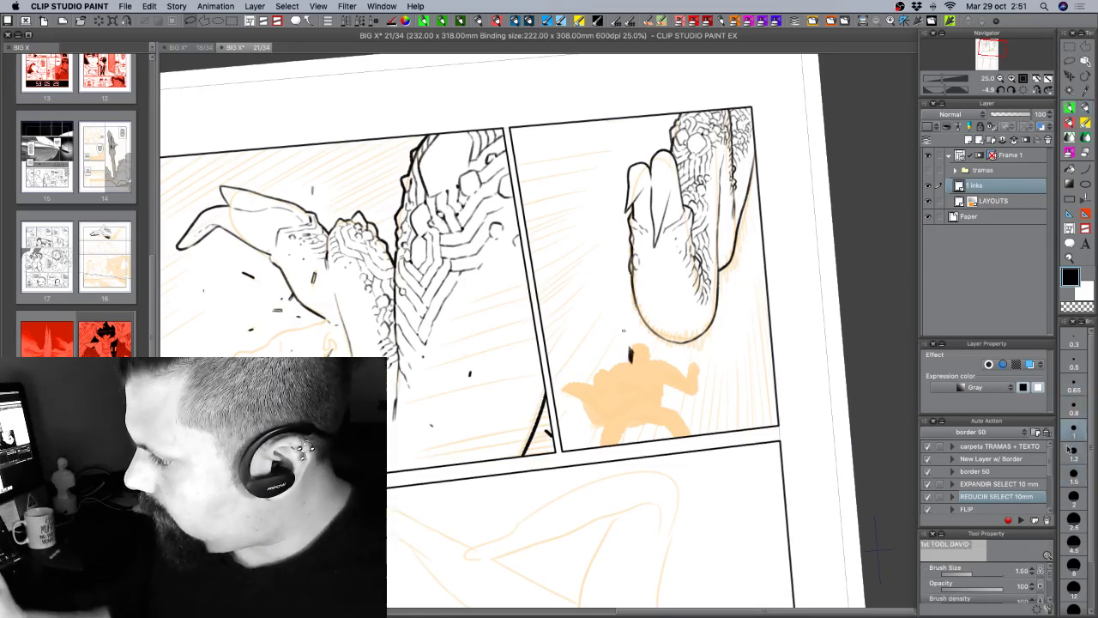
click(1074, 453)
key(super+z)
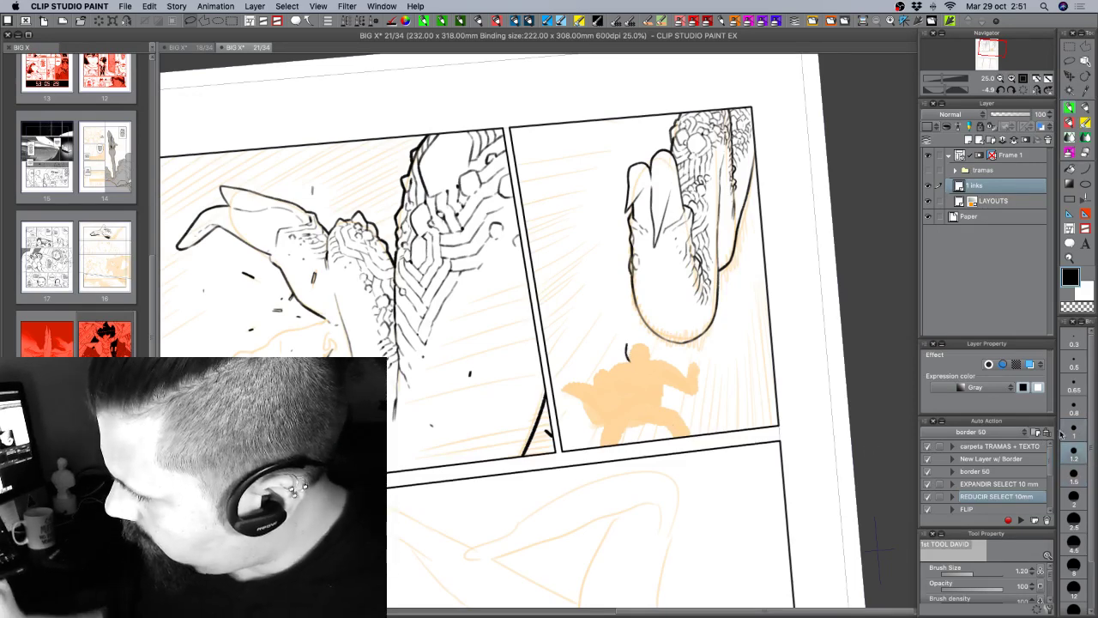
key(bracketleft)
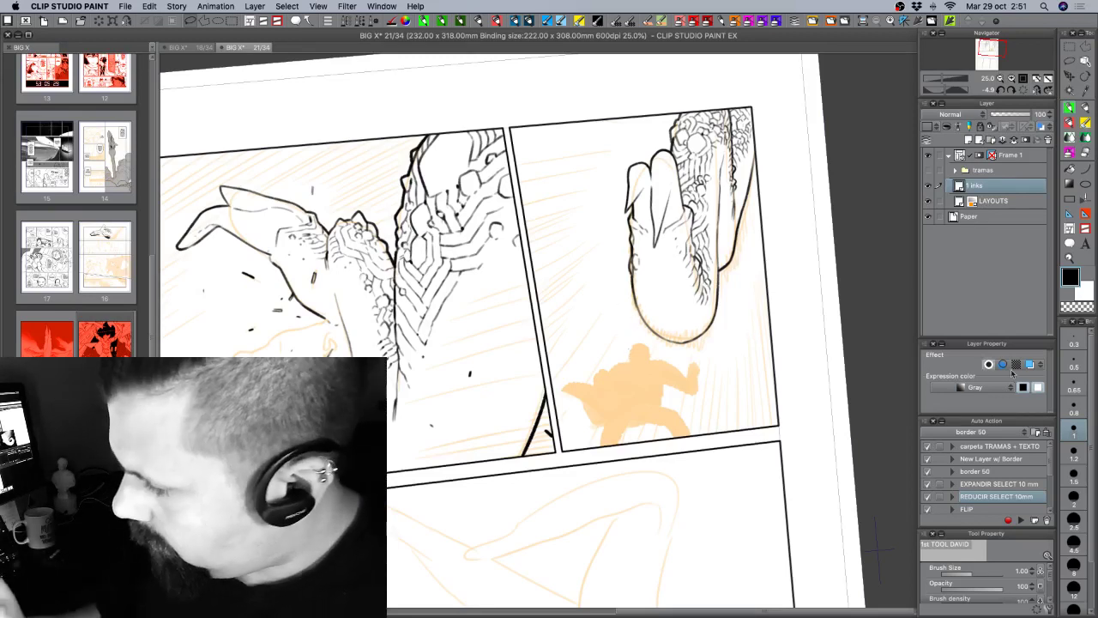
Ink the small figure's head, neck and shoulder contours over the orange silhouette with a 0.8 brush, undoing unsuccessful strokes.
click(1074, 412)
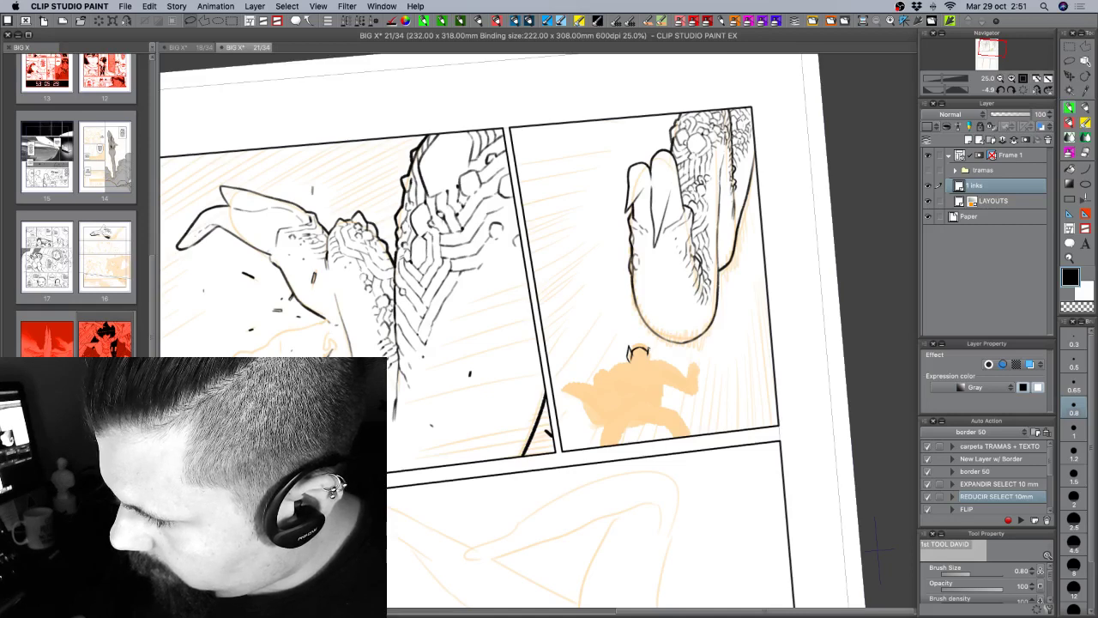
key(super+z)
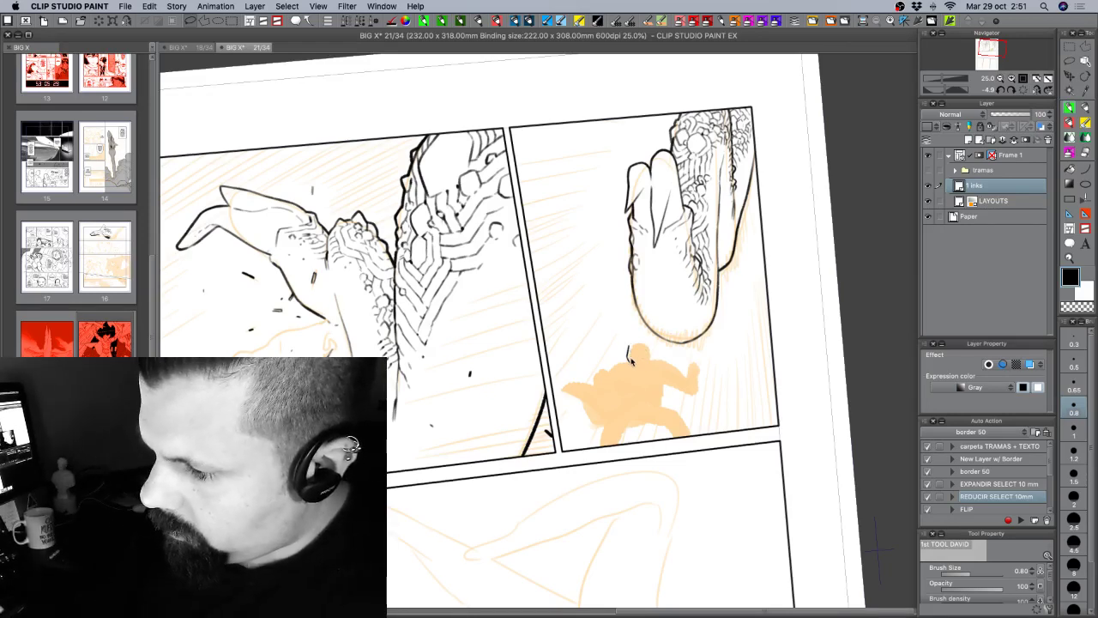
key(super+z)
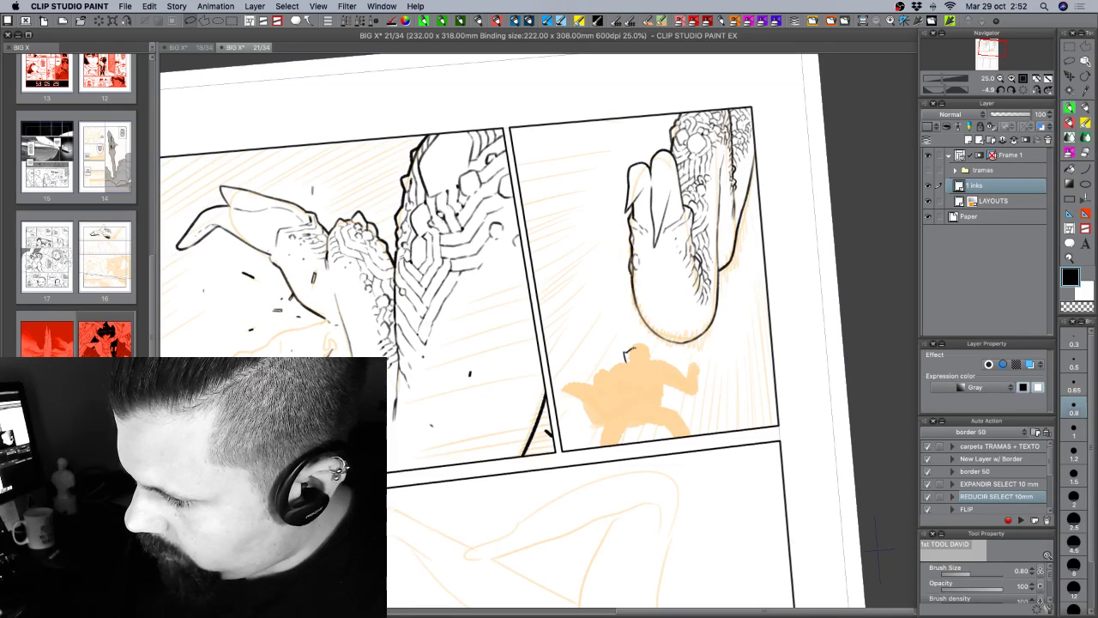
drag(644, 348, 648, 359)
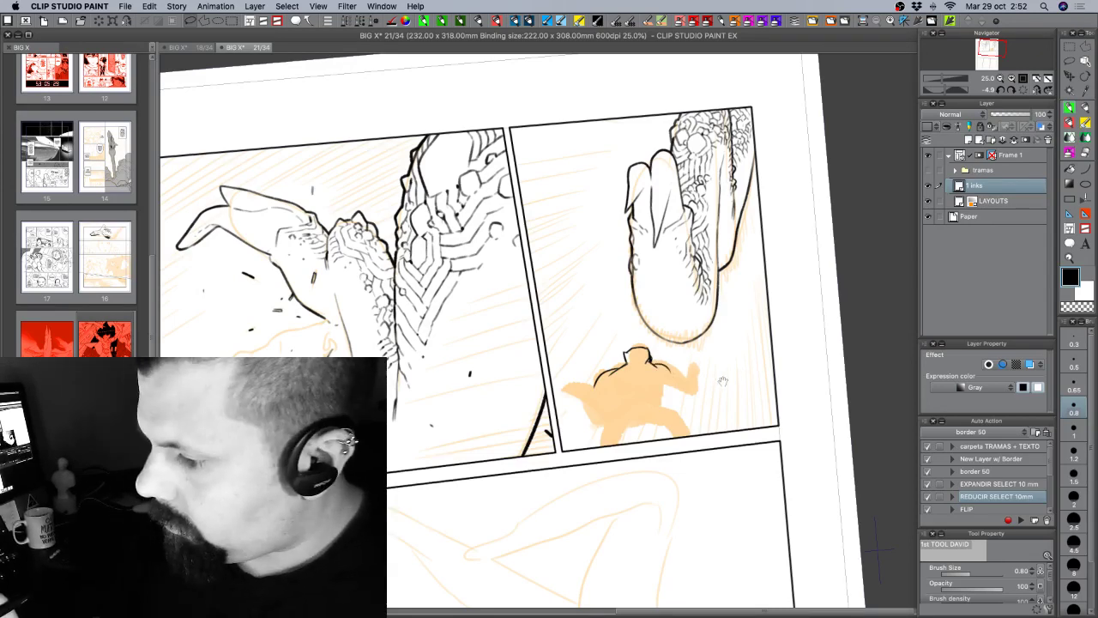
Ink both of the small figure's arms down to the wrists over the orange silhouette, and save the page.
drag(722, 382, 750, 325)
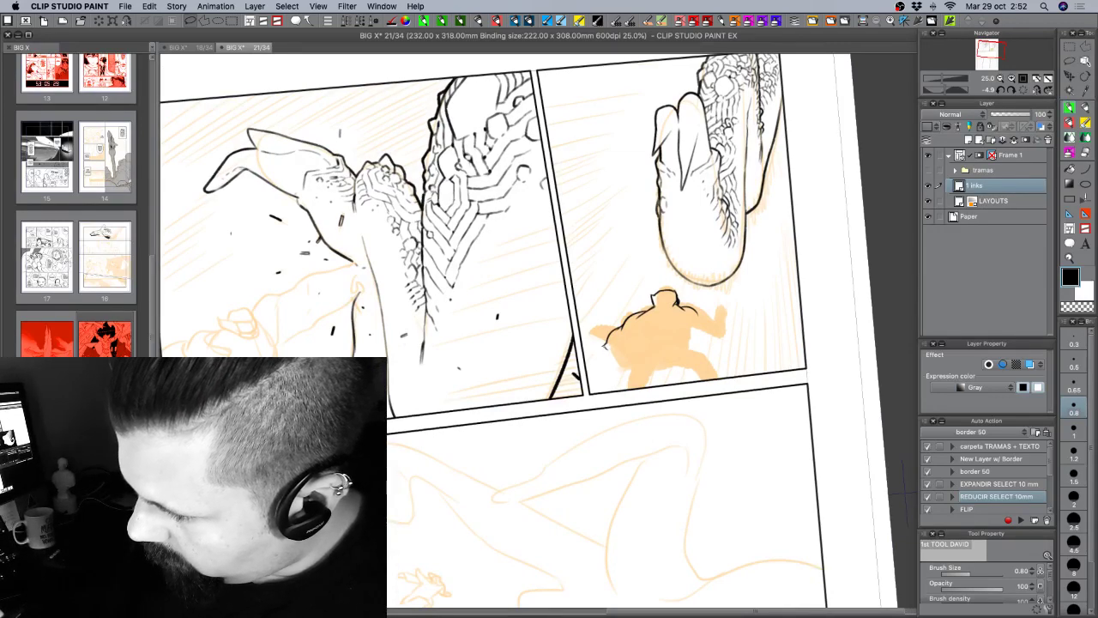
mouse_move(605, 345)
mouse_down()
mouse_move(610, 357)
mouse_move(634, 339)
mouse_move(680, 333)
mouse_move(702, 343)
mouse_move(683, 332)
mouse_move(695, 328)
mouse_up()
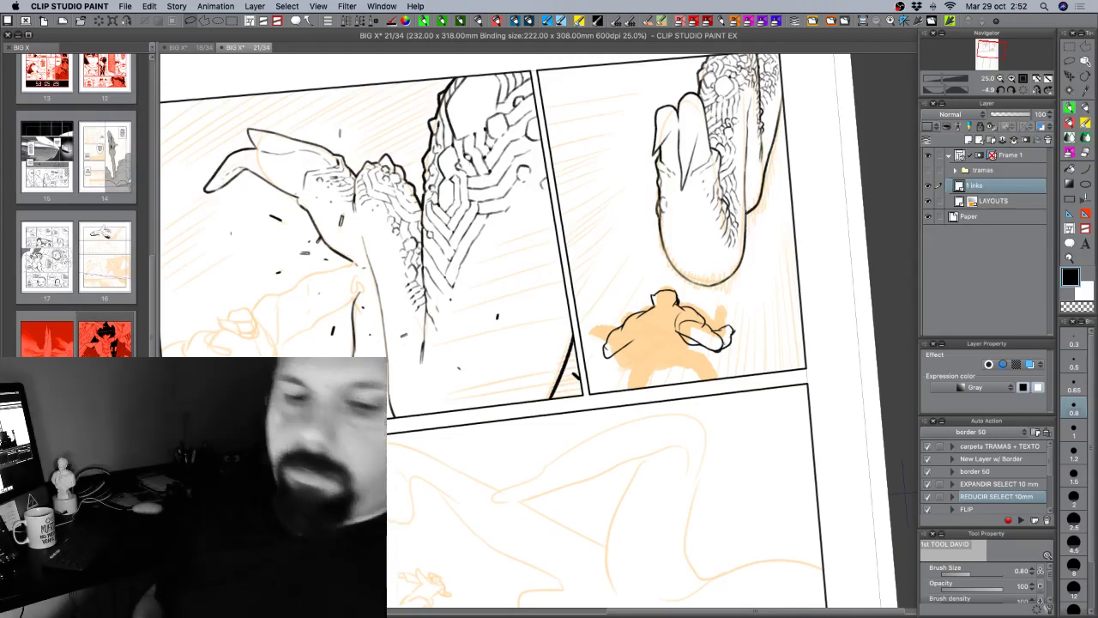
key(super+s)
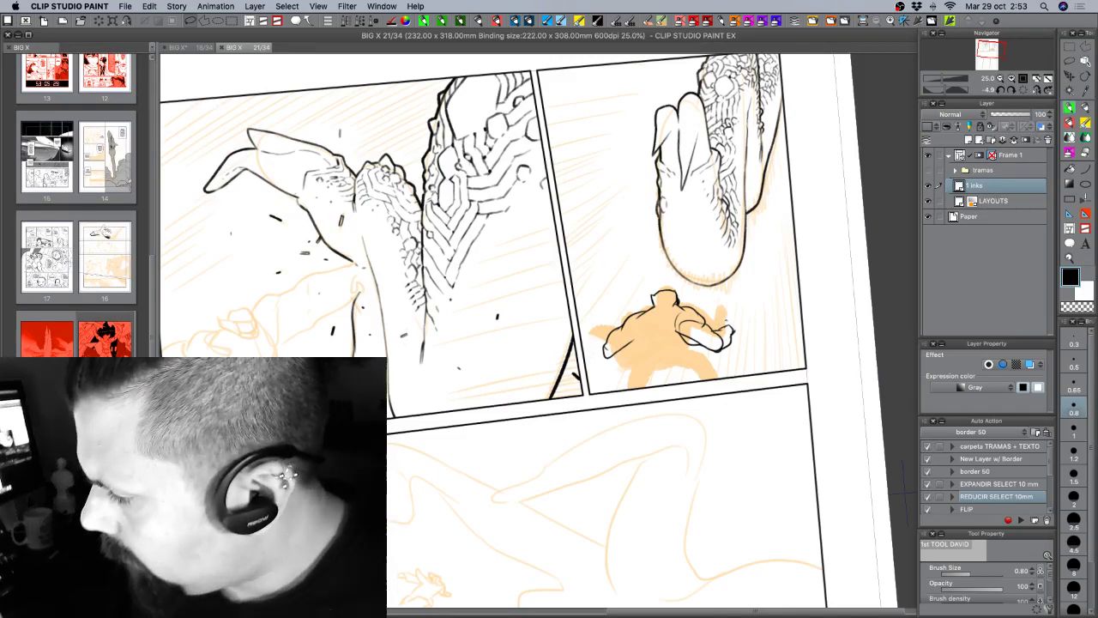
Draw the small figure's fist at the end of the right-hand forearm, undoing a misplaced stroke.
mouse_move(721, 326)
mouse_down()
mouse_move(730, 319)
mouse_move(735, 333)
mouse_up()
key(super+z)
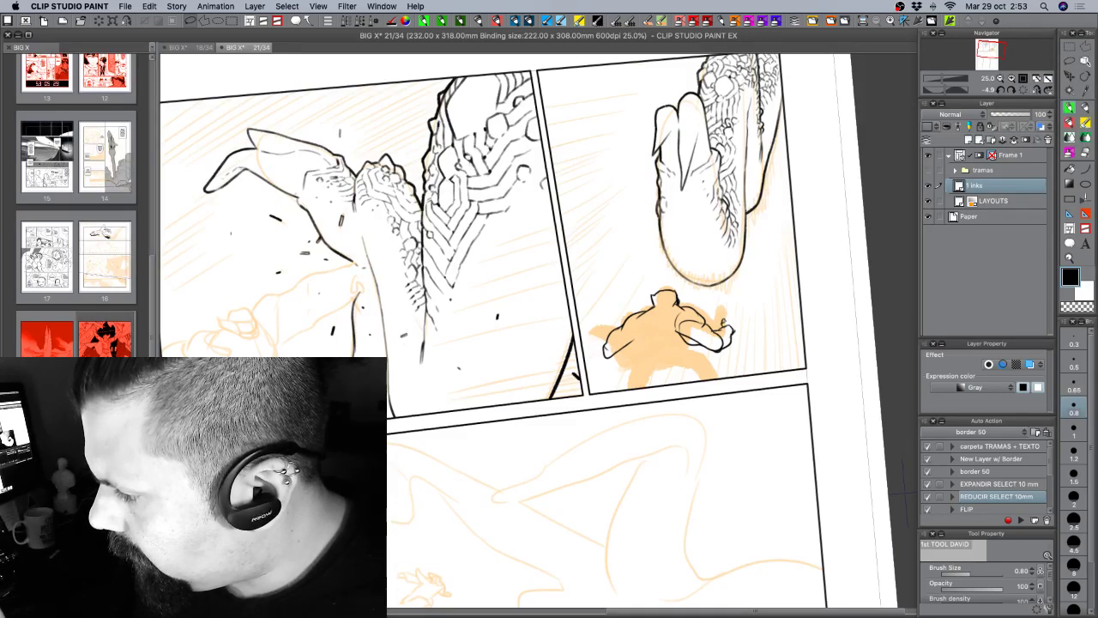
drag(729, 322, 737, 319)
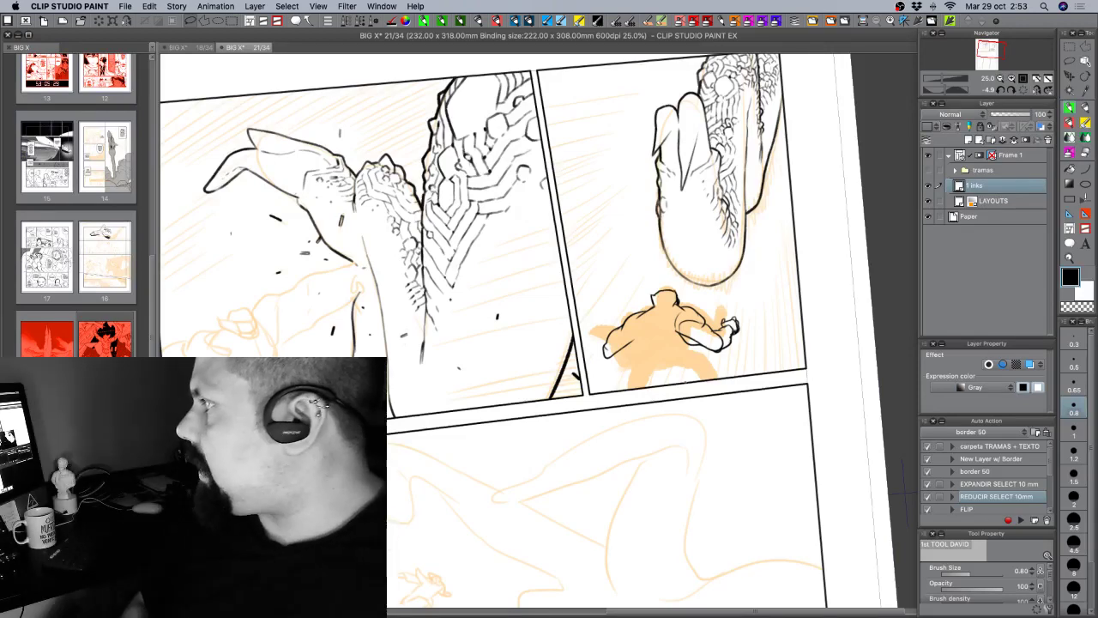
Ink the sides of the small figure's torso and the dark hand on the opposite arm, and save the page.
key(shift+space)
drag(685, 382, 686, 401)
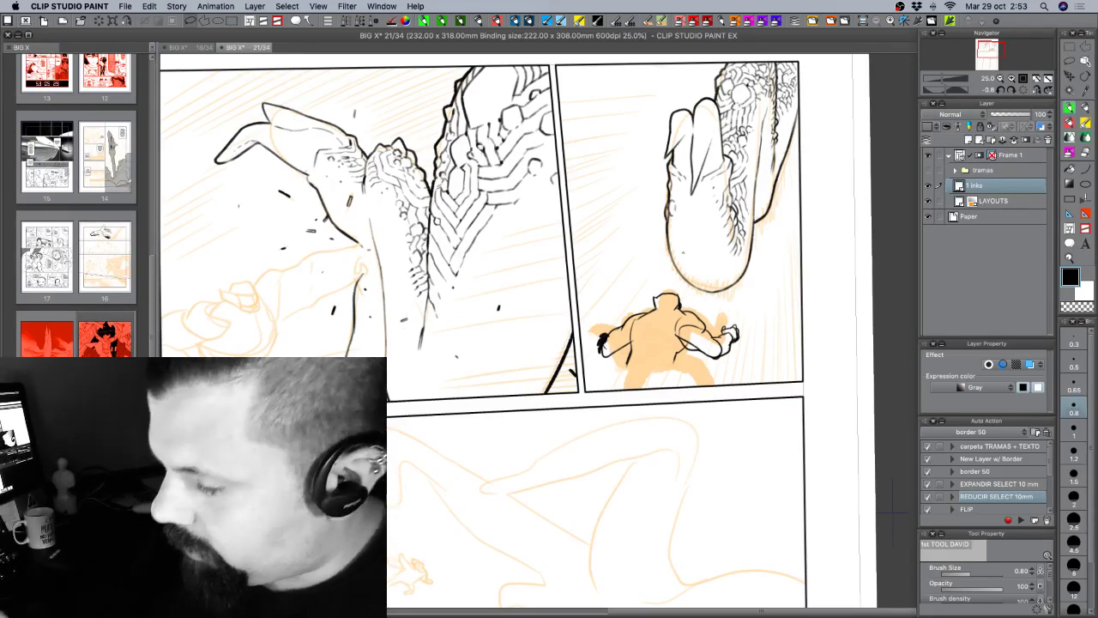
key(super+s)
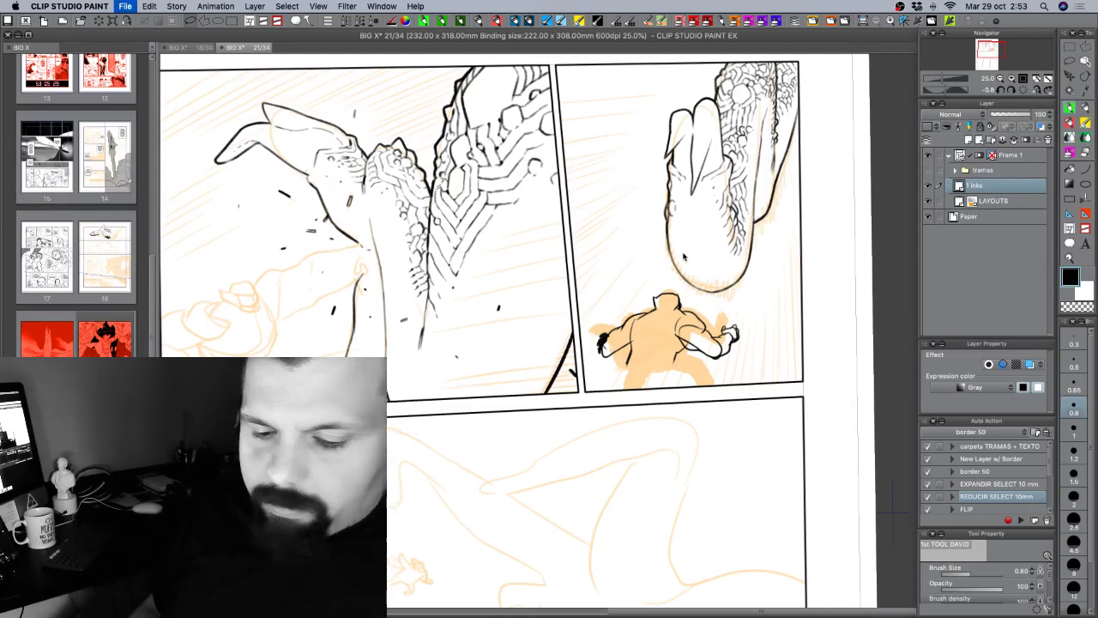
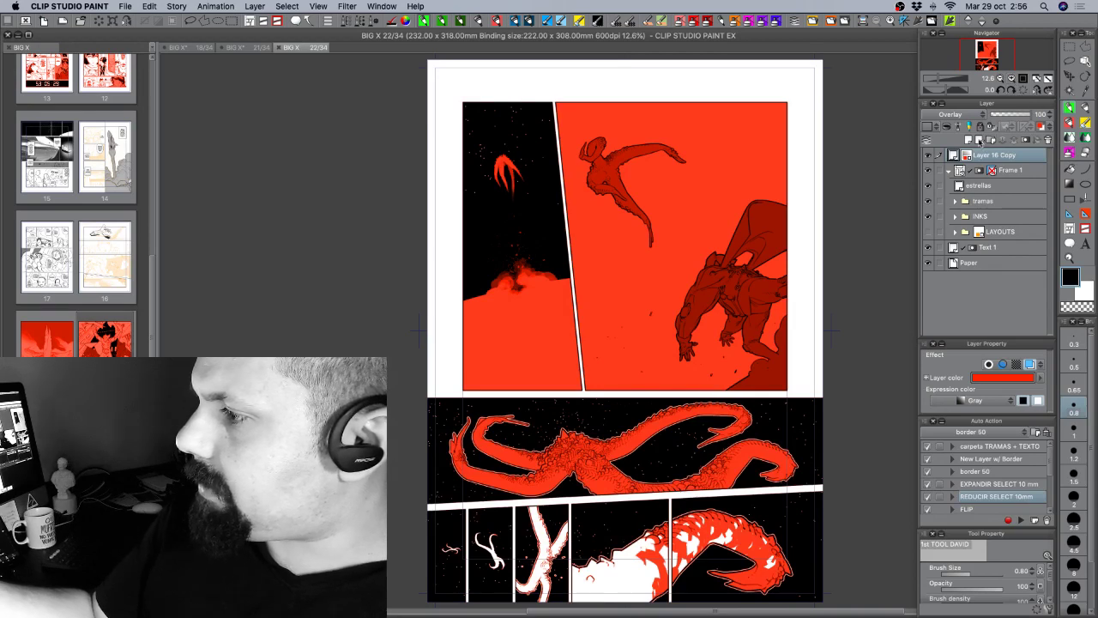
On page 22, hide the red overlay layer "Layer 16 Copy" and select the tramas folder for work on the caped figure.
click(928, 155)
click(1017, 202)
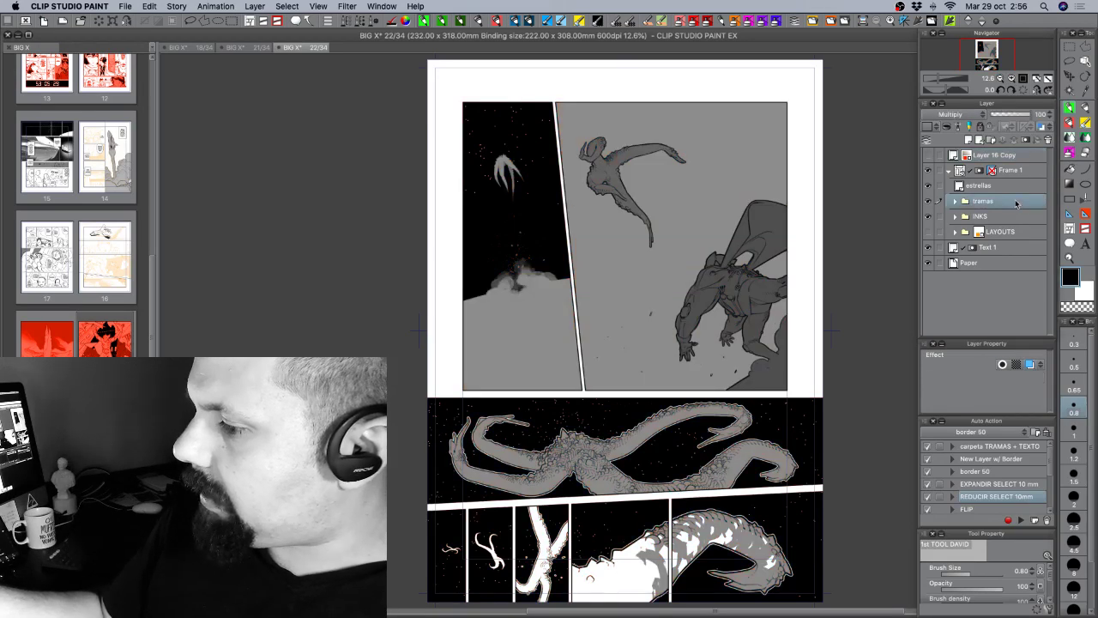
key(super+plus)
key(r)
drag(772, 347, 680, 498)
drag(749, 515, 584, 385)
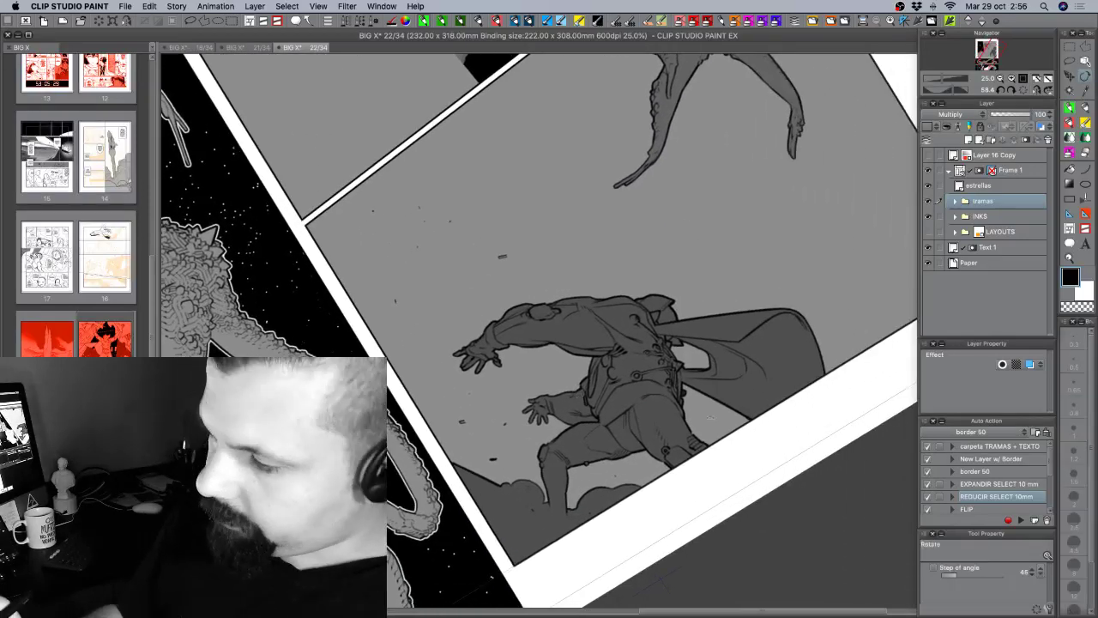
drag(710, 417, 655, 464)
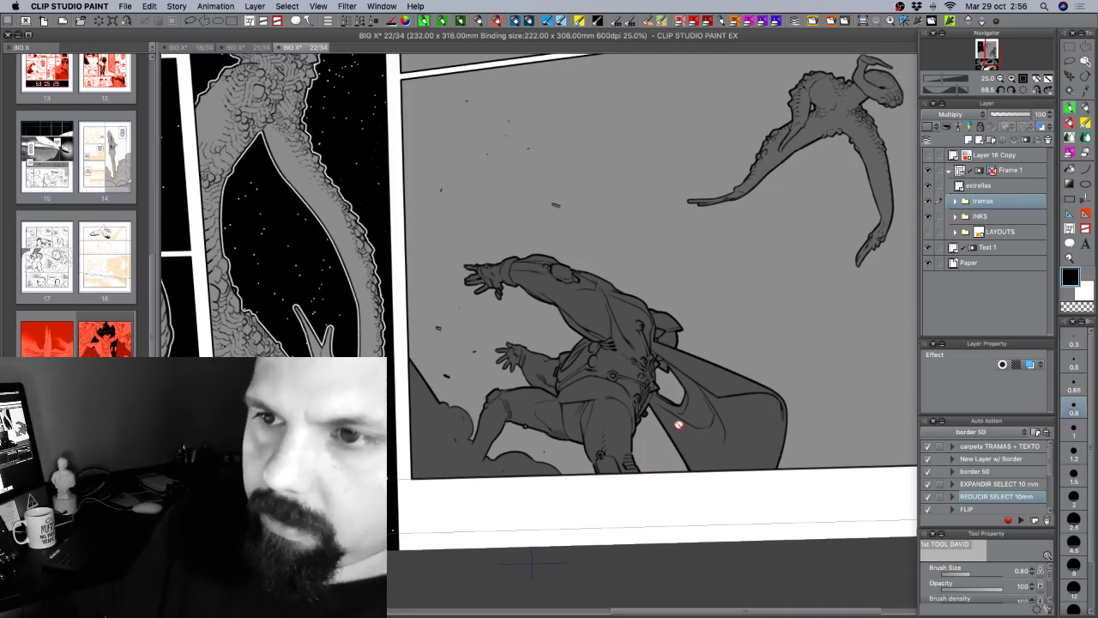
Copy the X logo layer from page 18 and paste it into page 22 above the tramas folder.
click(247, 50)
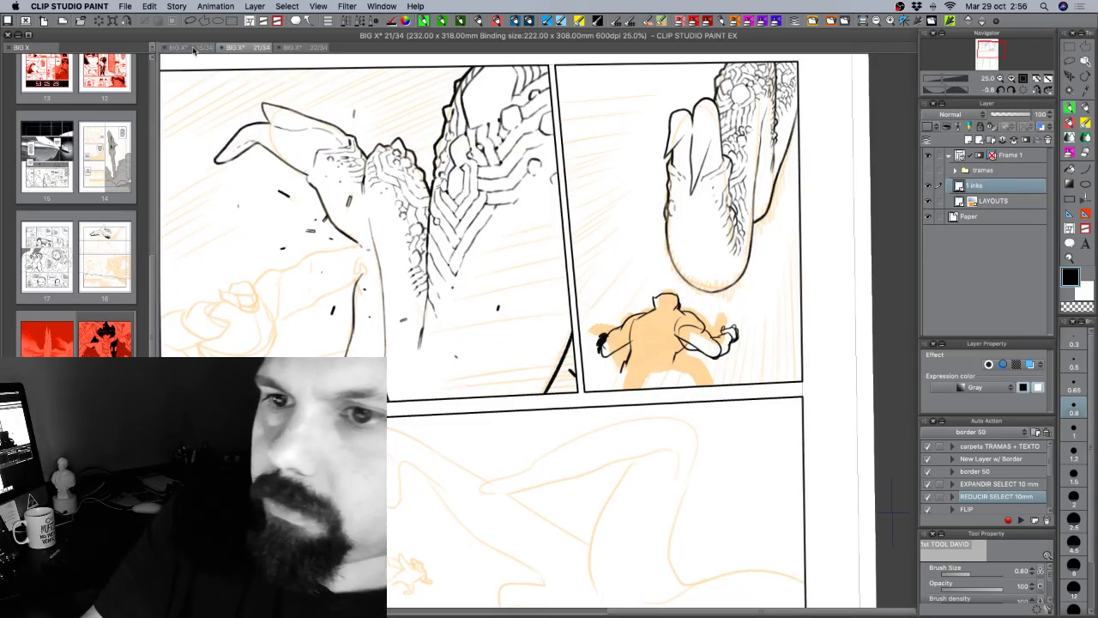
click(184, 48)
click(949, 169)
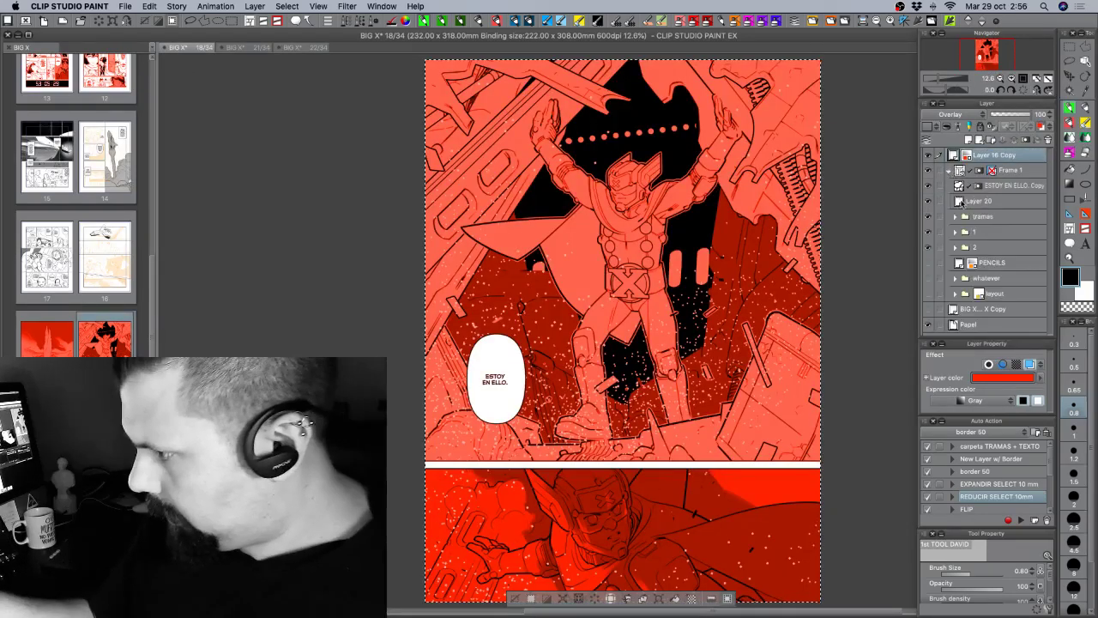
click(1012, 311)
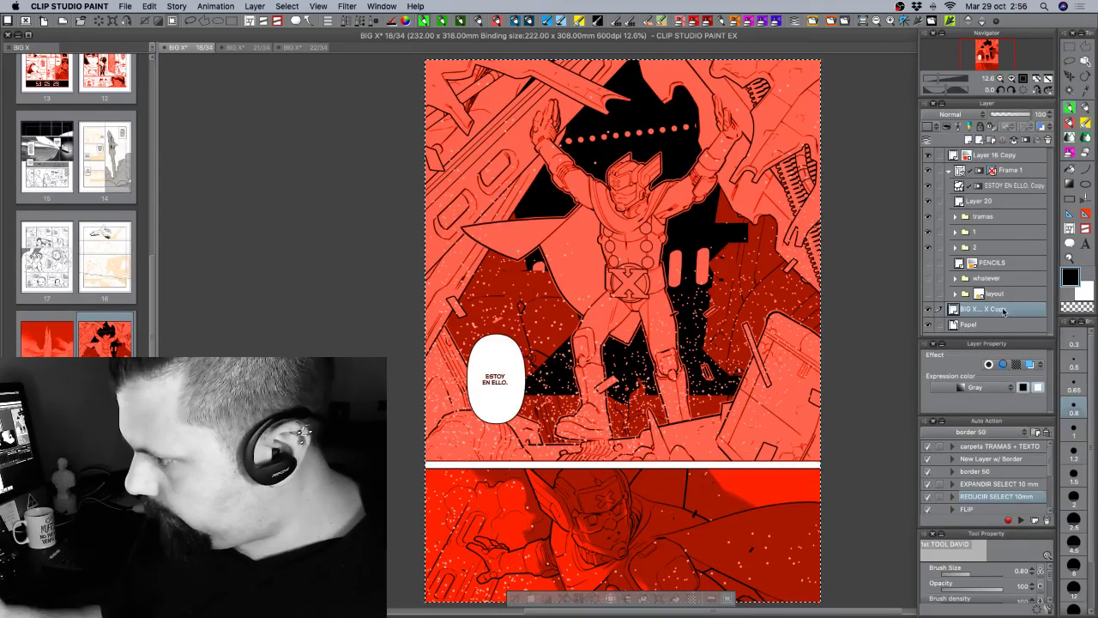
right_click(1013, 312)
mouse_move(1011, 480)
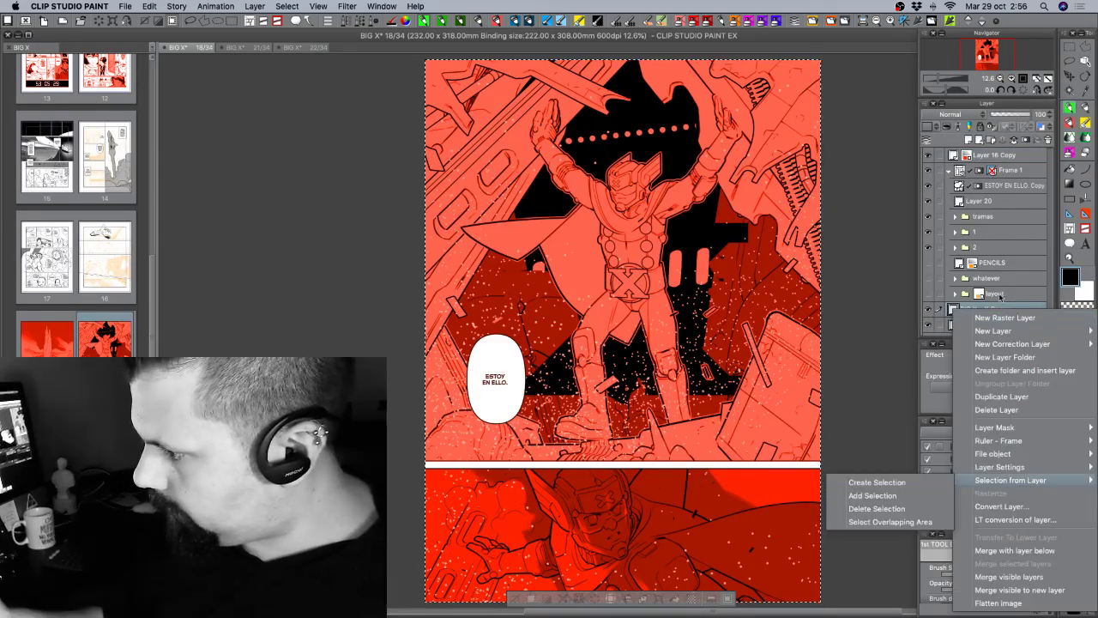
click(971, 309)
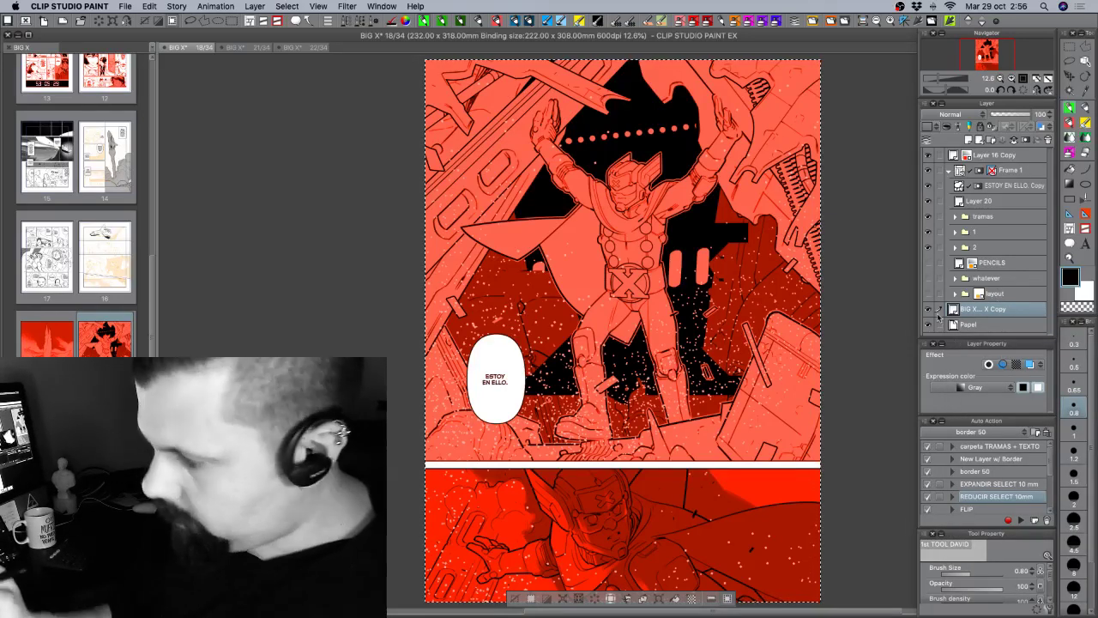
click(930, 311)
click(304, 47)
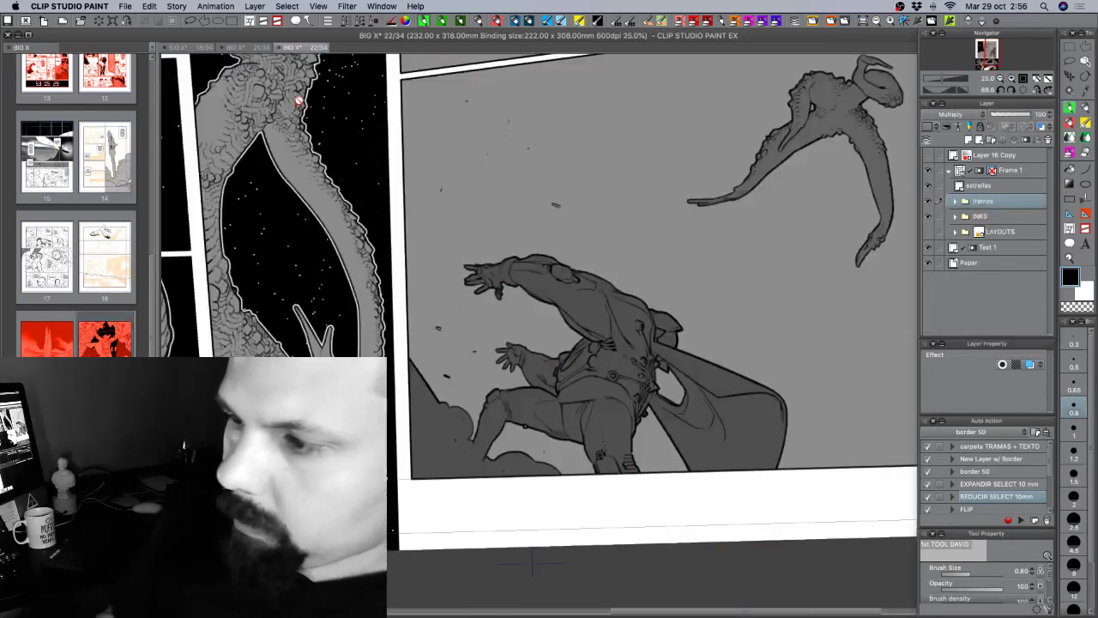
key(super+v)
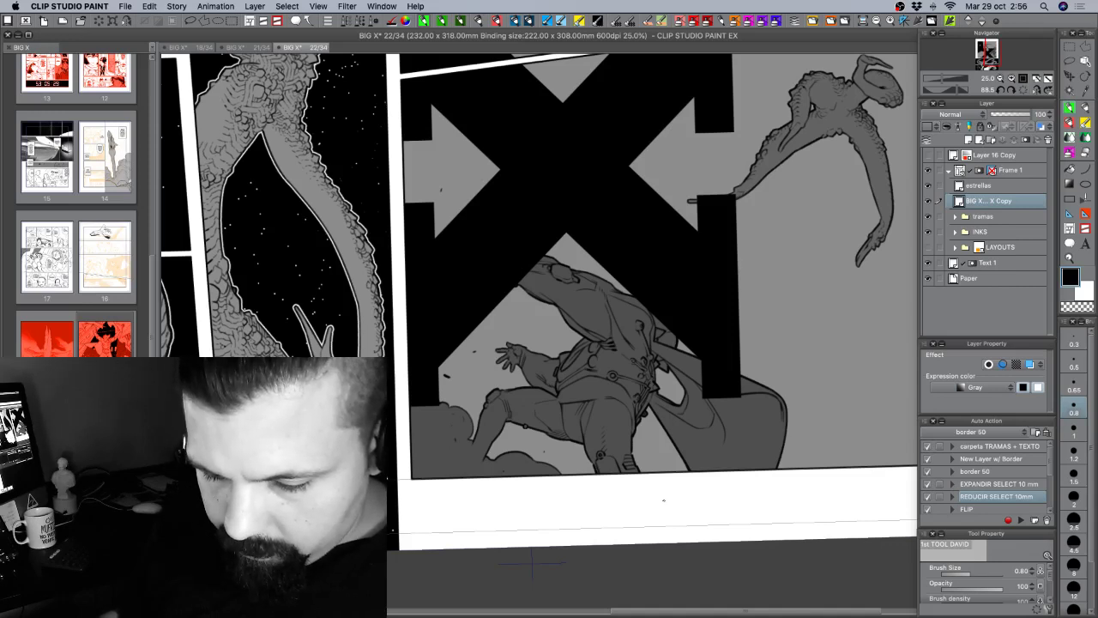
Scale the pasted X down to emblem size, tilt it slightly, and place it on the caped figure's belt.
key(super+t)
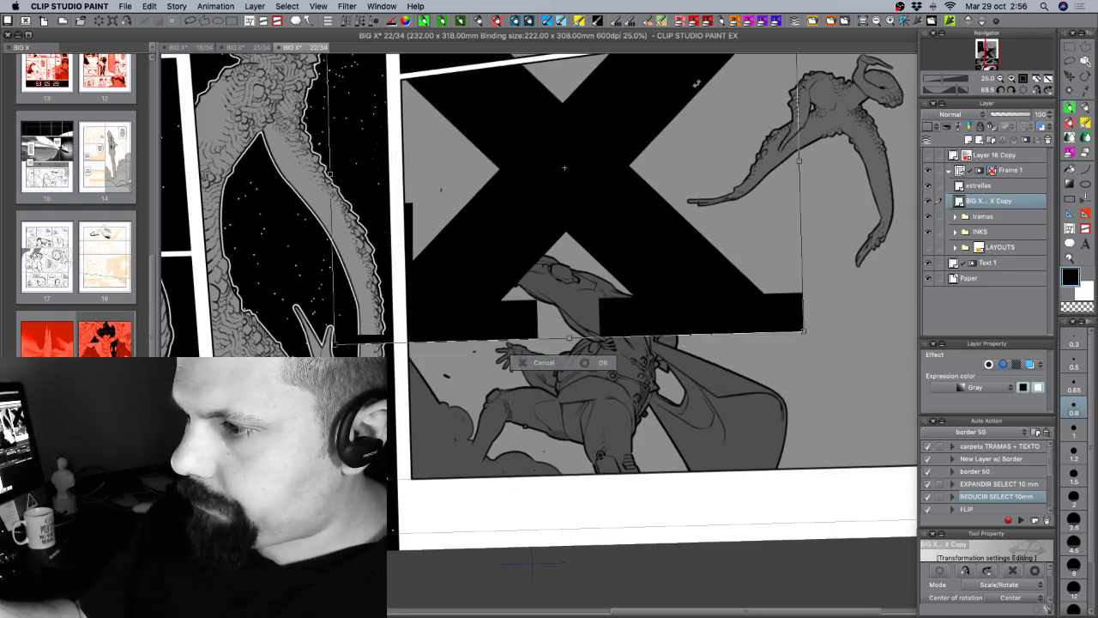
drag(801, 330, 586, 400)
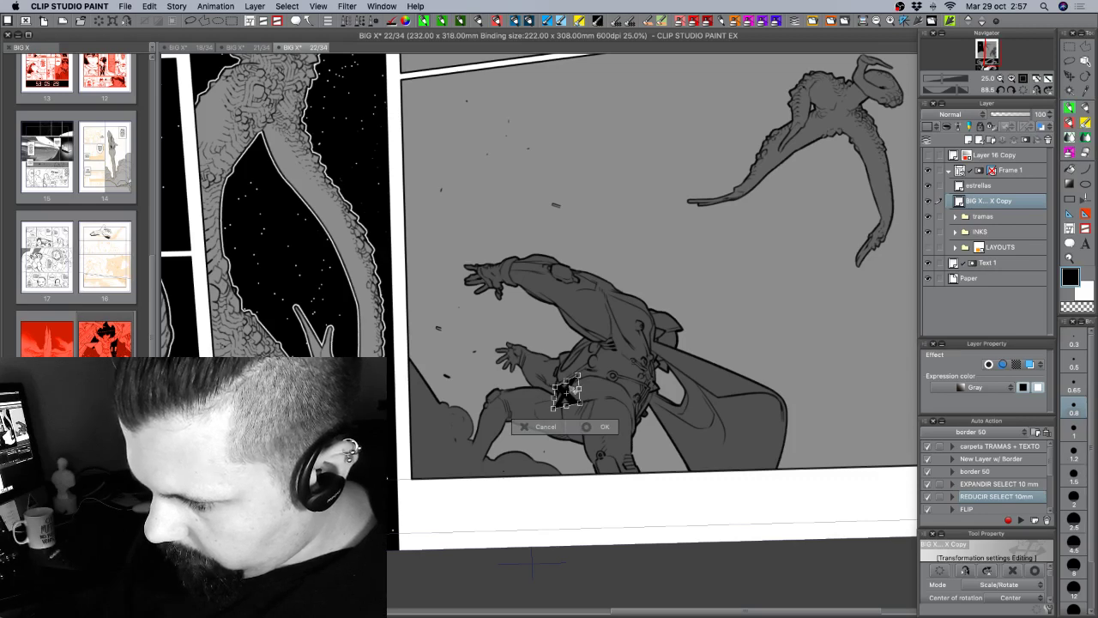
drag(572, 389, 577, 388)
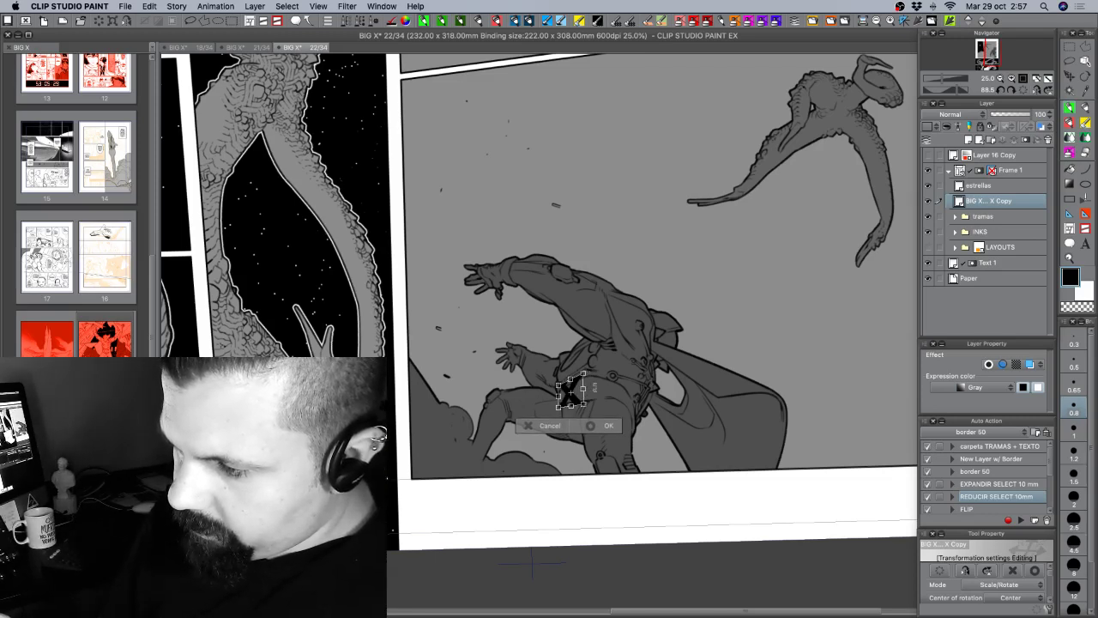
key(Return)
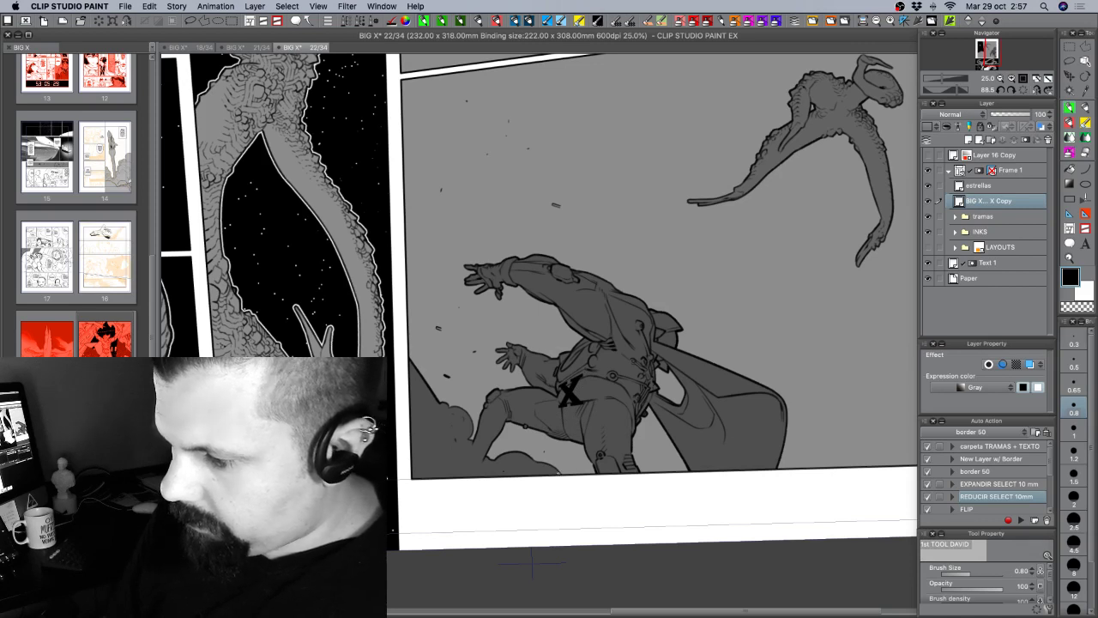
Invert the X emblem to white, add a black 0.50 border, and move its layer between the tramas and INKS folders.
key(super+i)
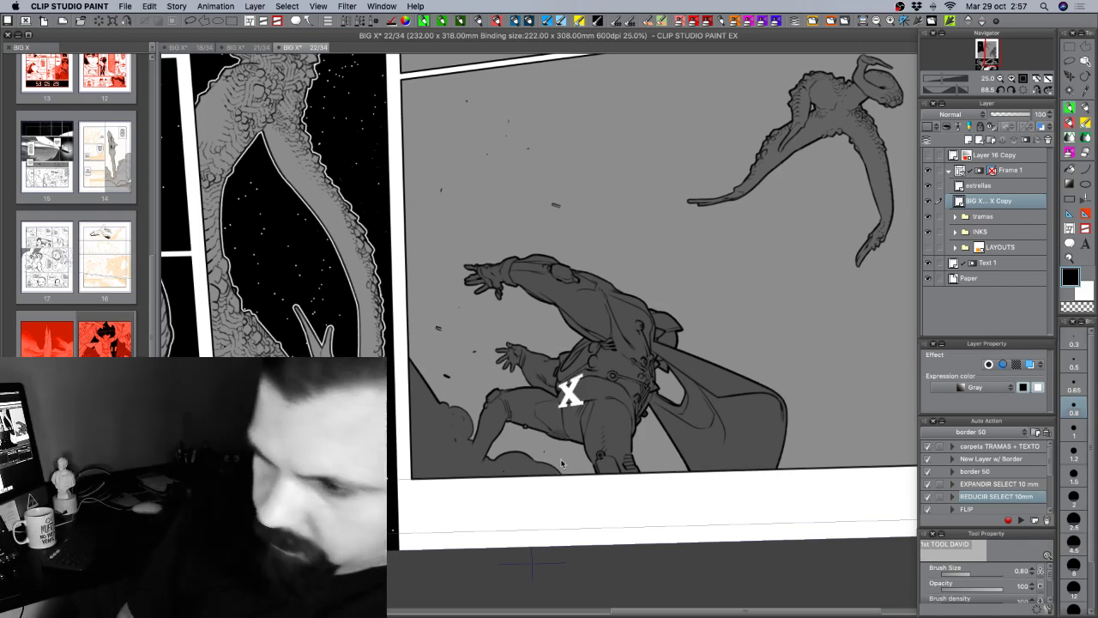
click(990, 366)
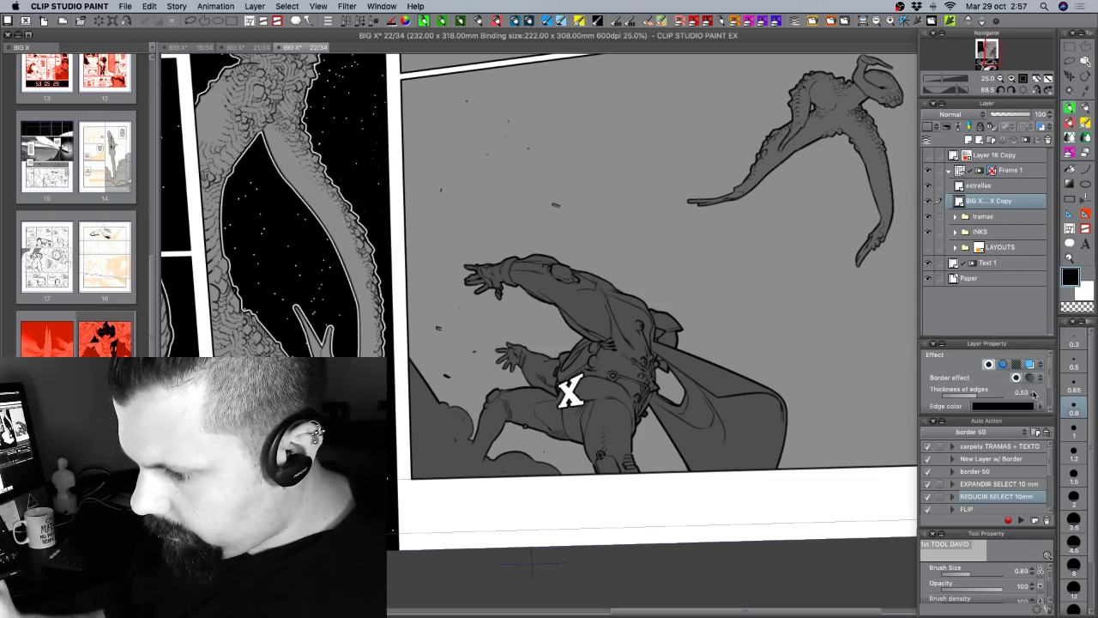
drag(1016, 203, 1015, 232)
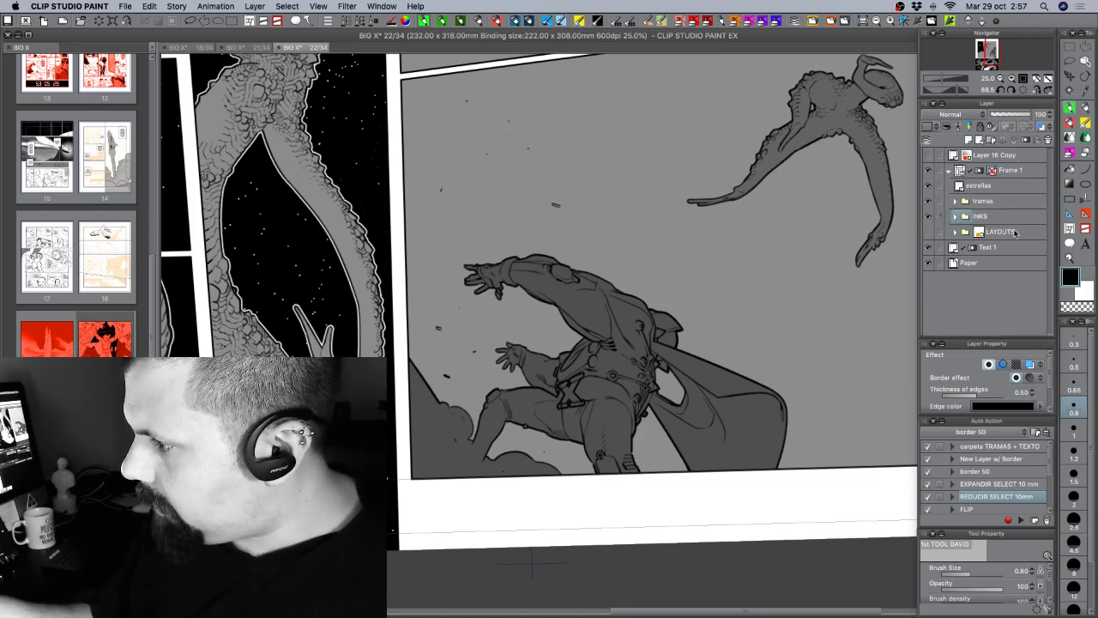
click(955, 216)
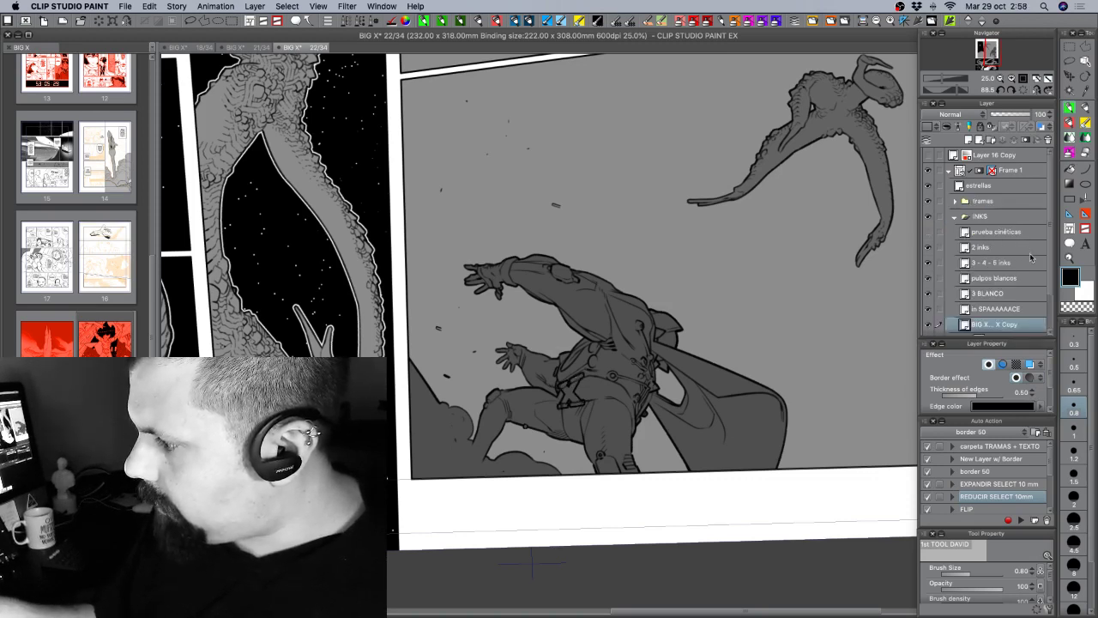
drag(1011, 331, 1005, 217)
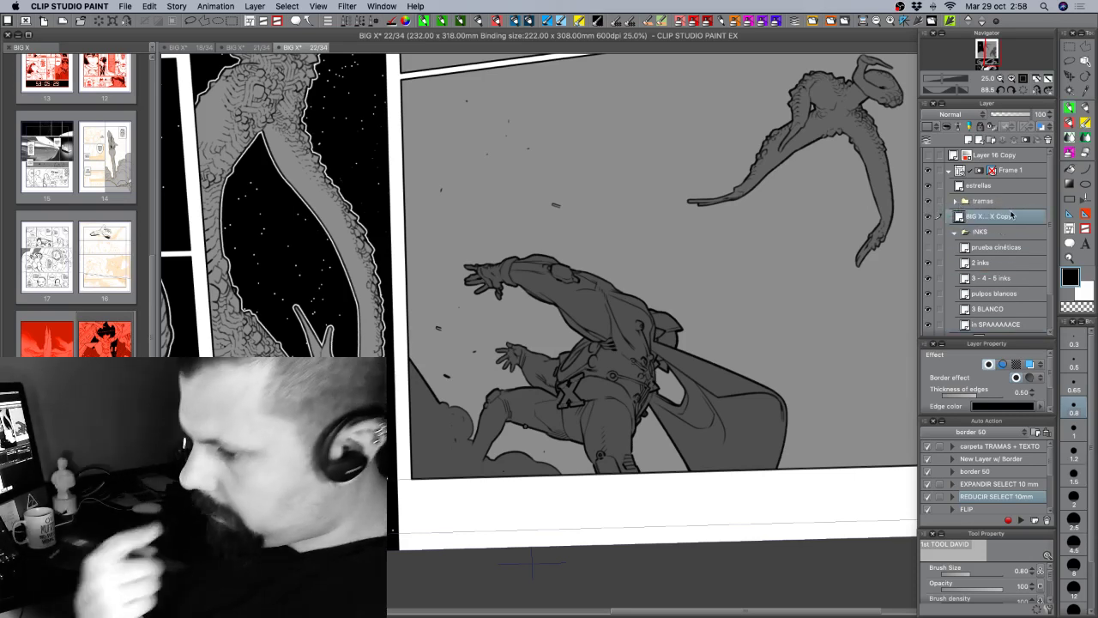
Set the X emblem's border thickness to 0.40.
key(k)
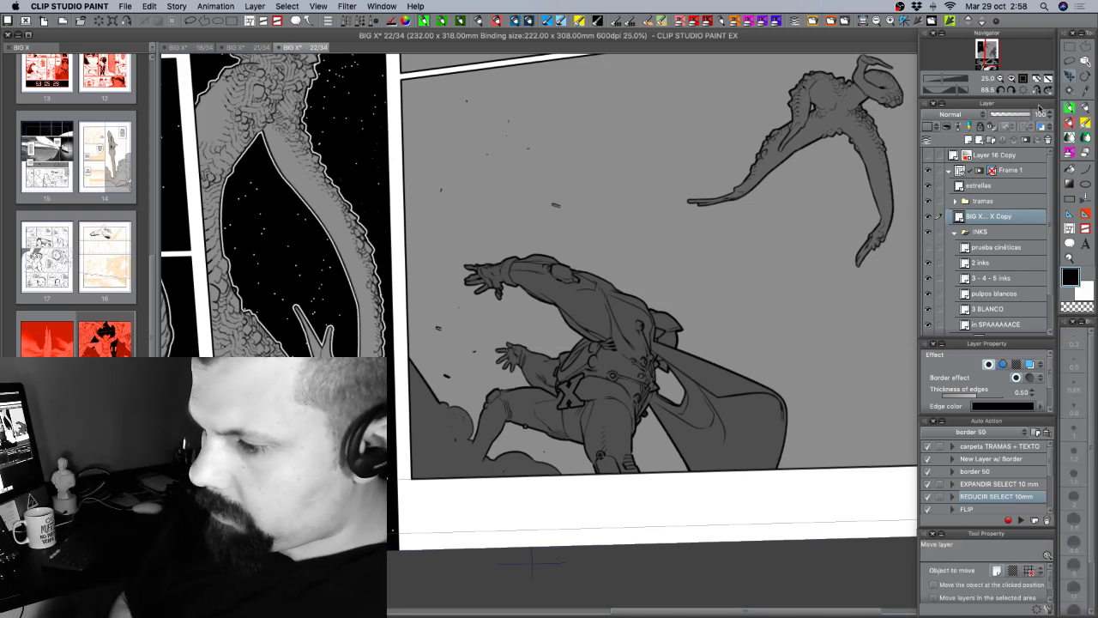
click(1011, 78)
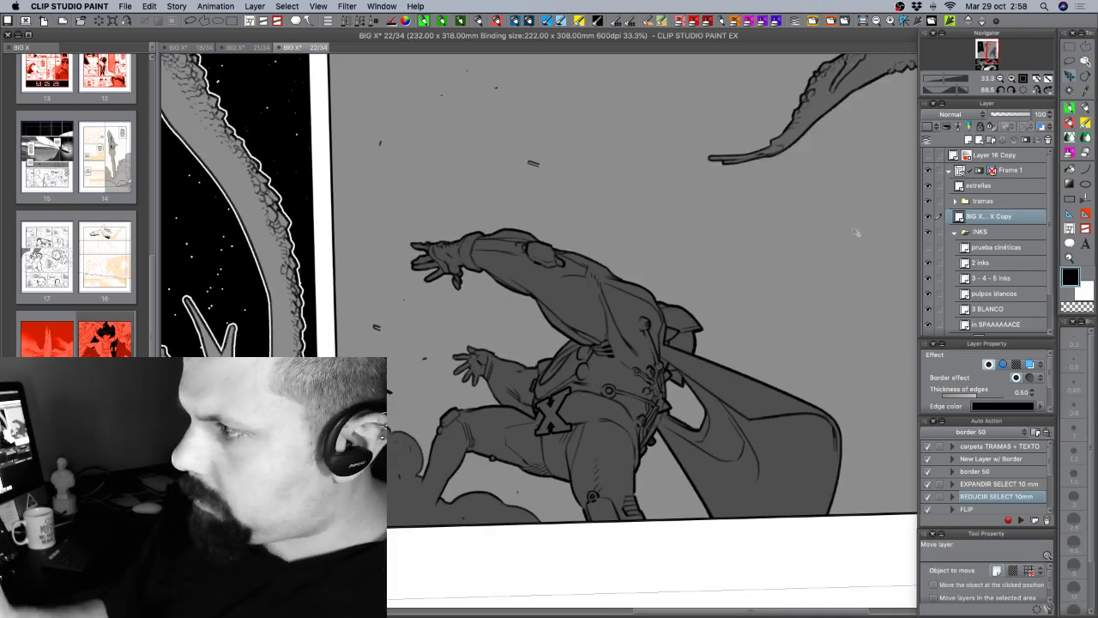
click(1011, 79)
drag(667, 459, 684, 361)
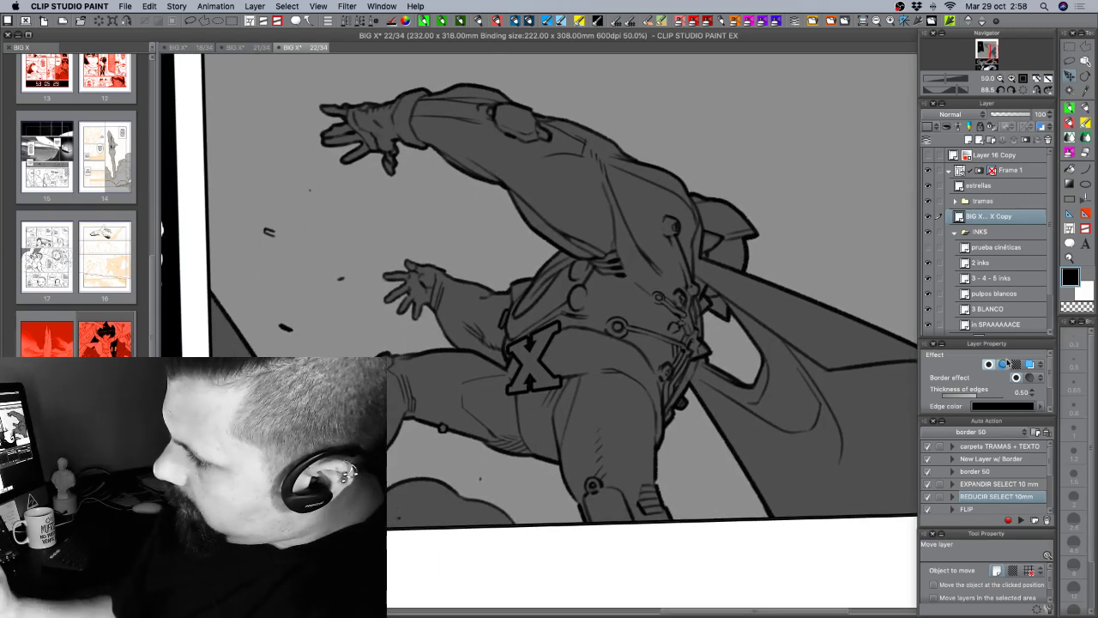
click(1031, 396)
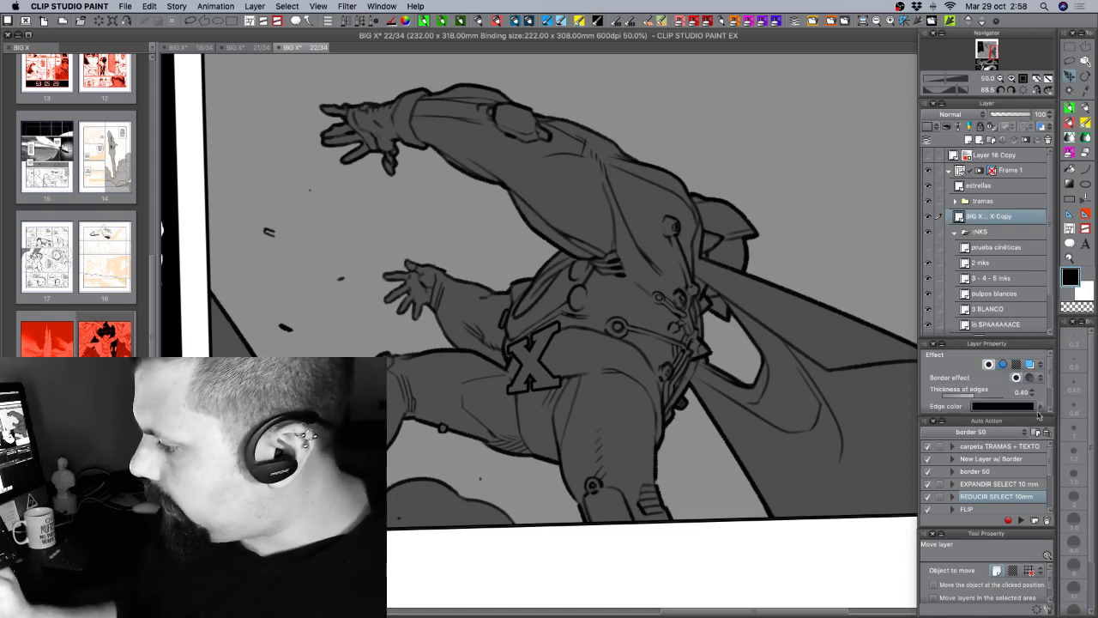
Run the border 50 action for a new layer, draw a round white buckle with the Fill-in-mono pen, and place it beneath the X layer.
click(1010, 471)
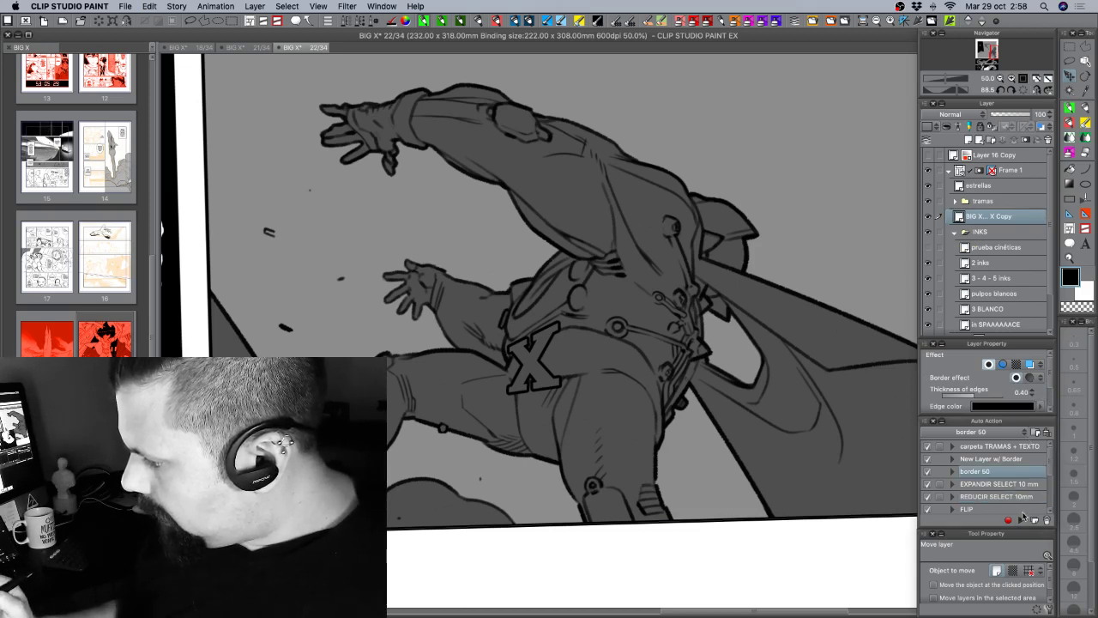
click(1020, 520)
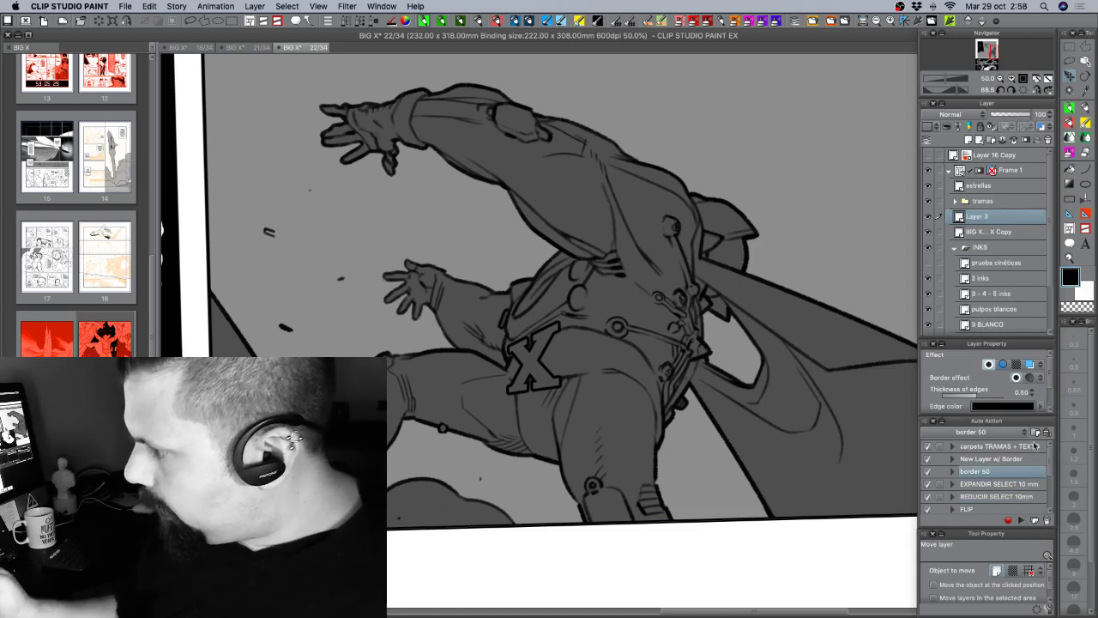
click(1085, 114)
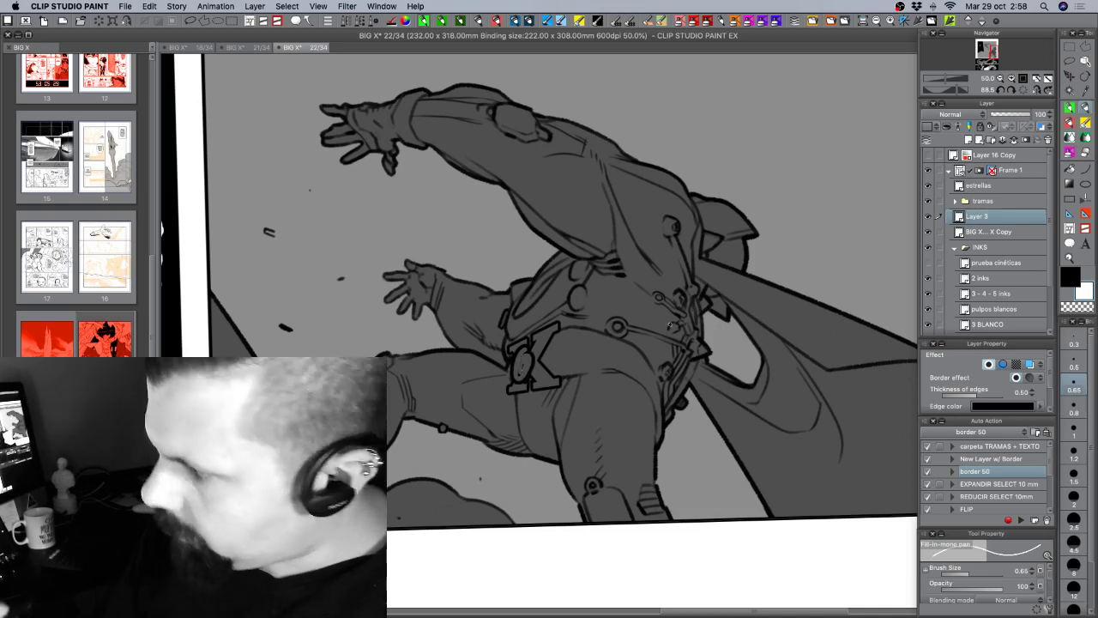
drag(1004, 217, 1004, 238)
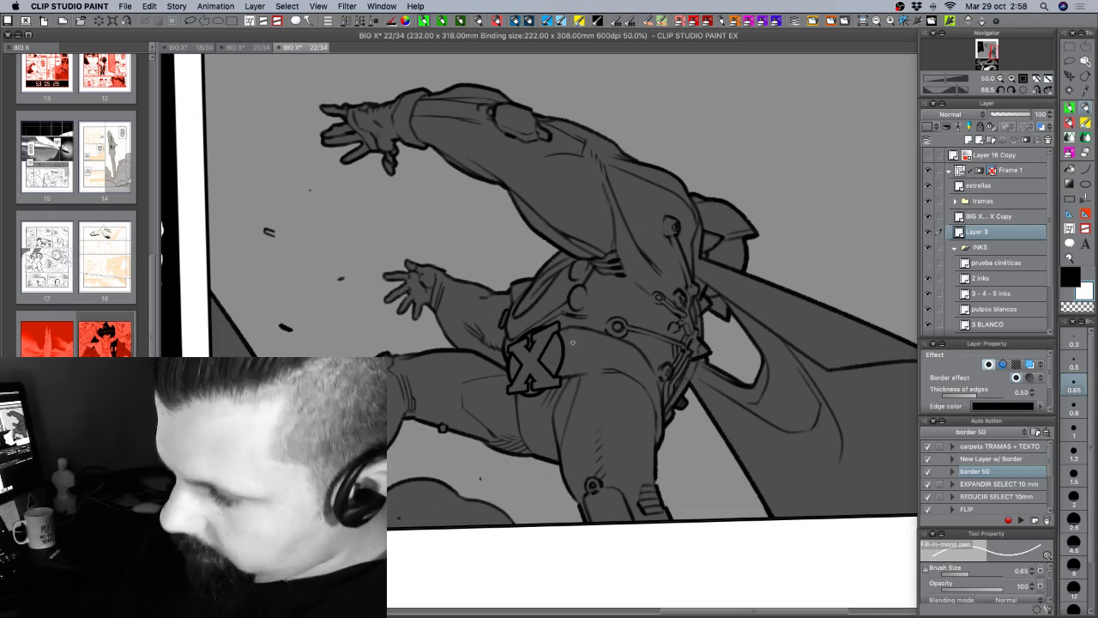
Set the buckle layer's border thickness to 0.40 and refine the buckle with a 0.65 brush in transparent colour.
click(1033, 396)
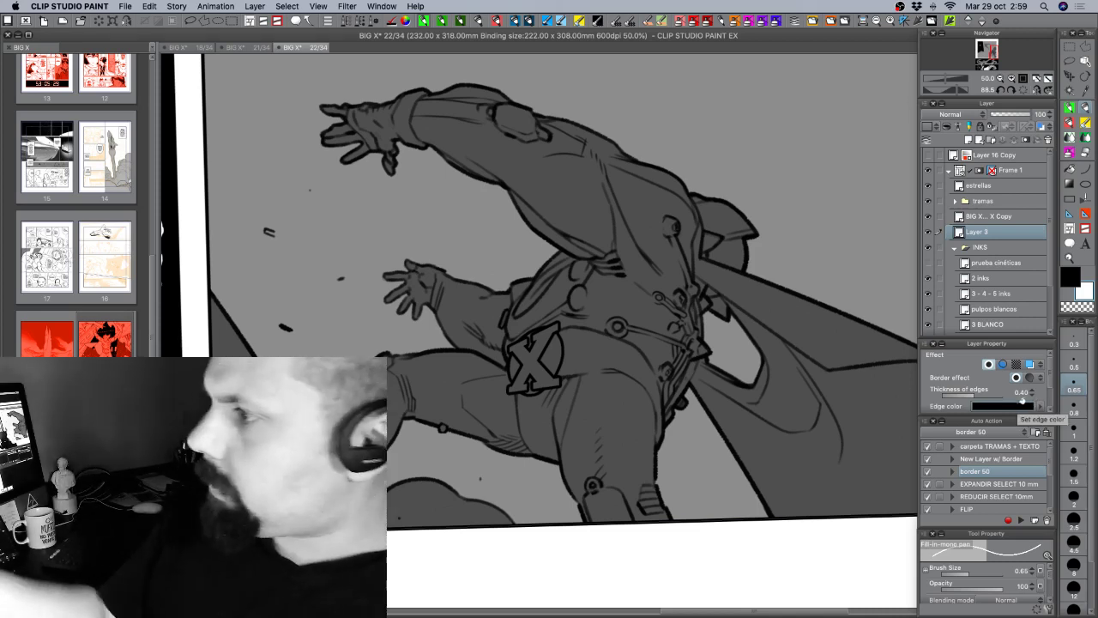
key(p)
click(1076, 390)
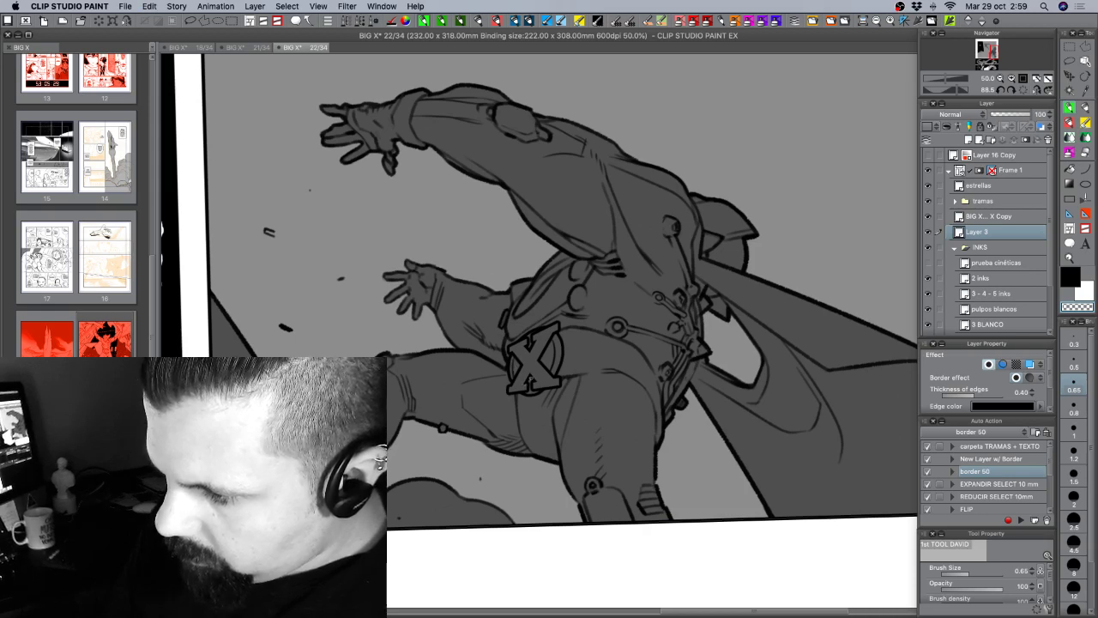
Make the "2 inks" layer active with black as the drawing colour, and check the emblem against the whole page.
click(1000, 79)
click(999, 79)
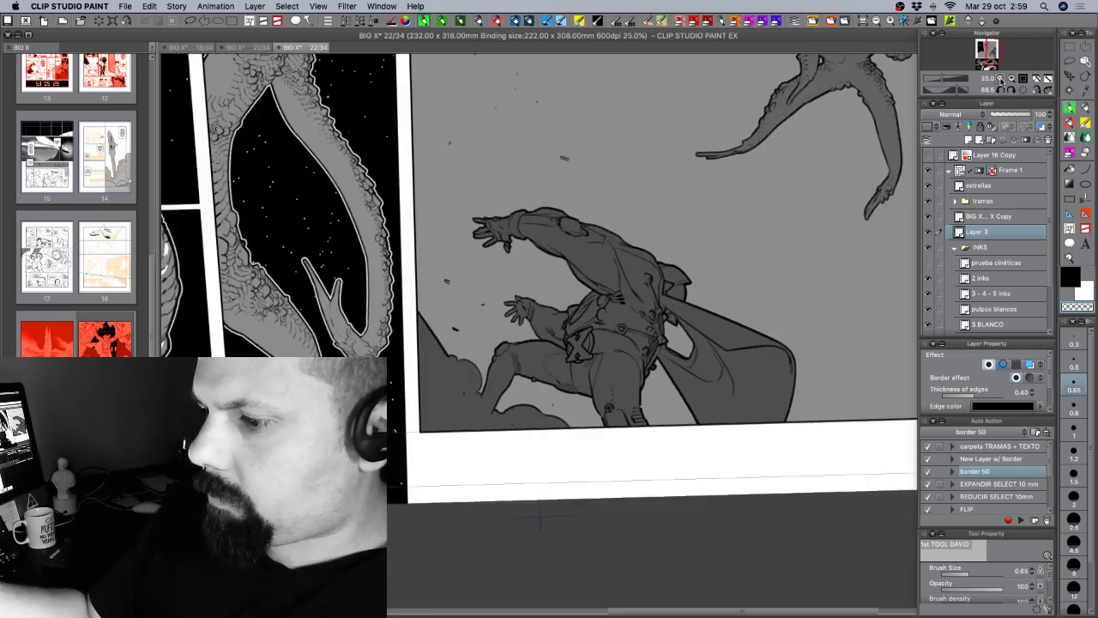
key(shift+space)
drag(743, 383, 811, 228)
mouse_move(170, 352)
mouse_down()
mouse_move(792, 177)
mouse_move(807, 241)
mouse_move(703, 437)
mouse_up()
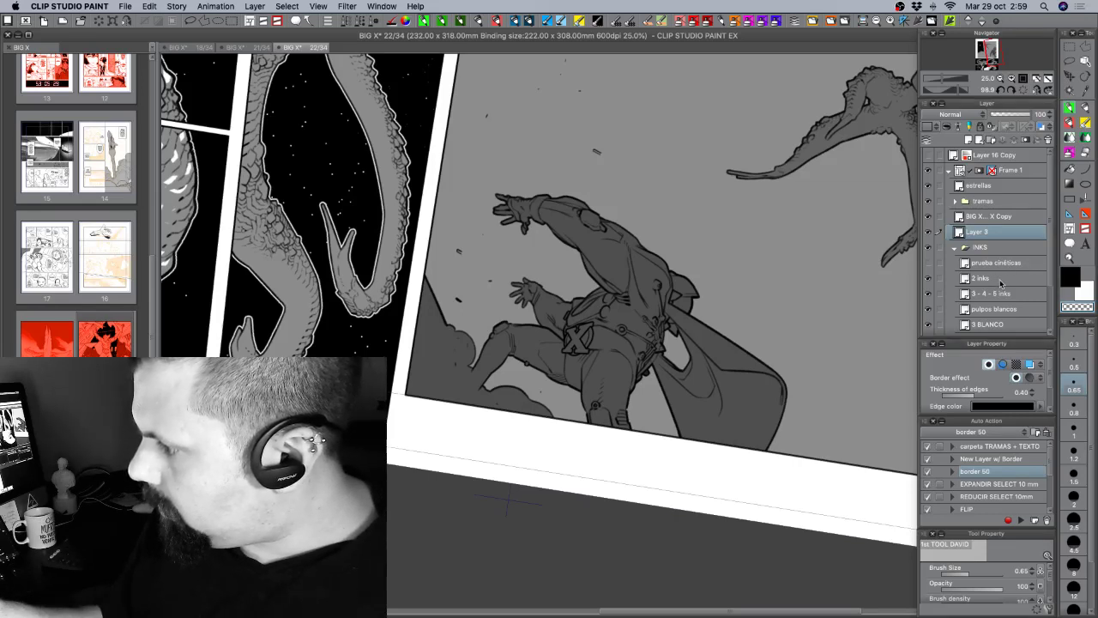
click(1004, 278)
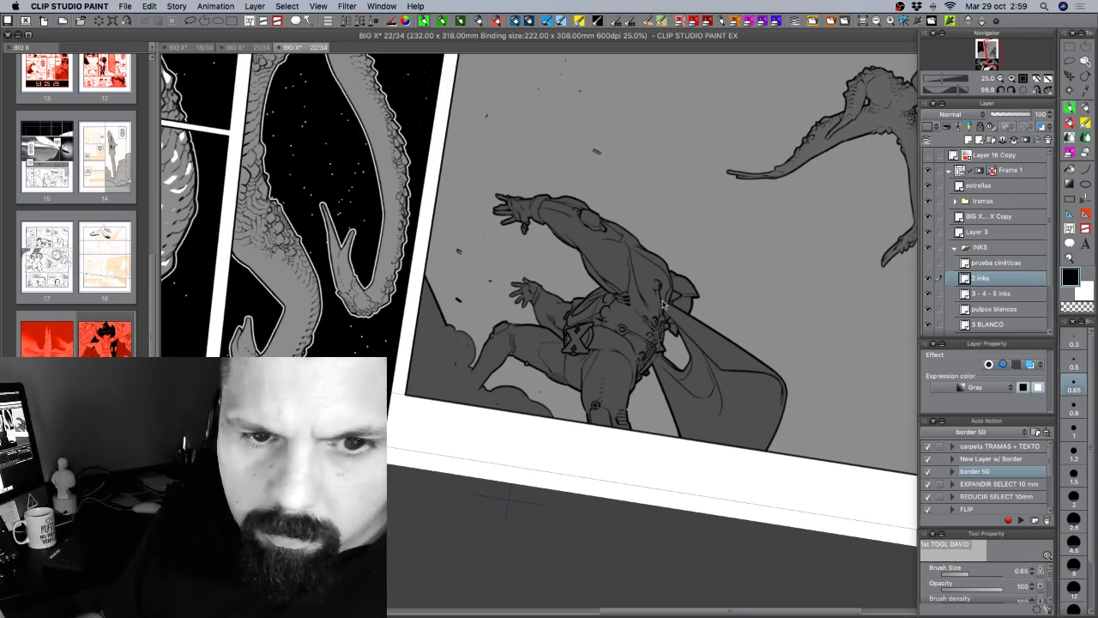
key(super+c)
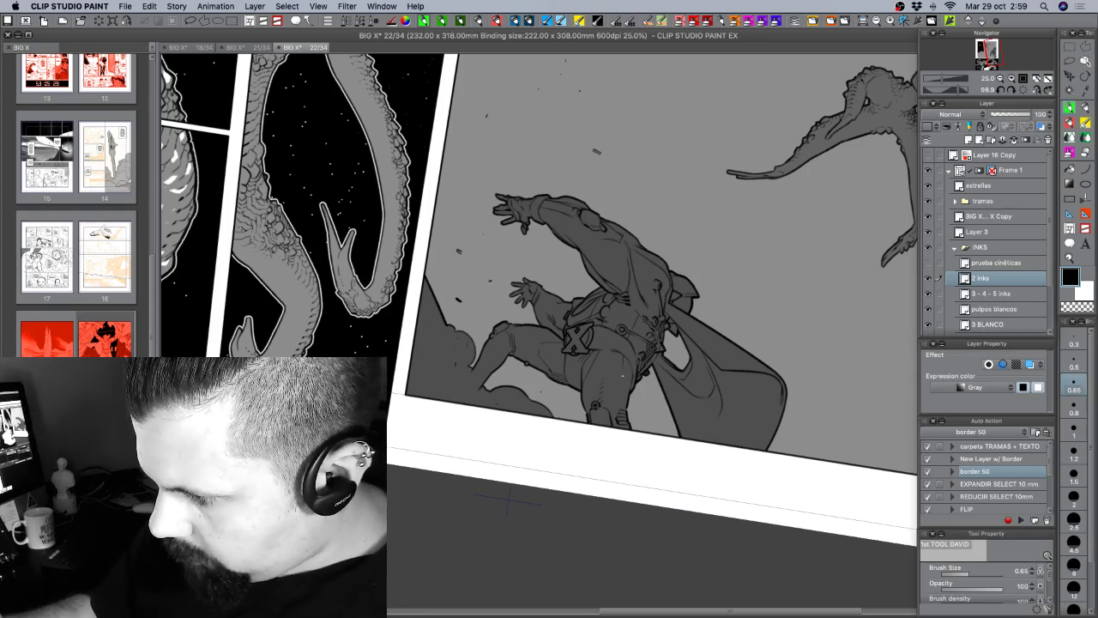
click(1001, 78)
click(1026, 90)
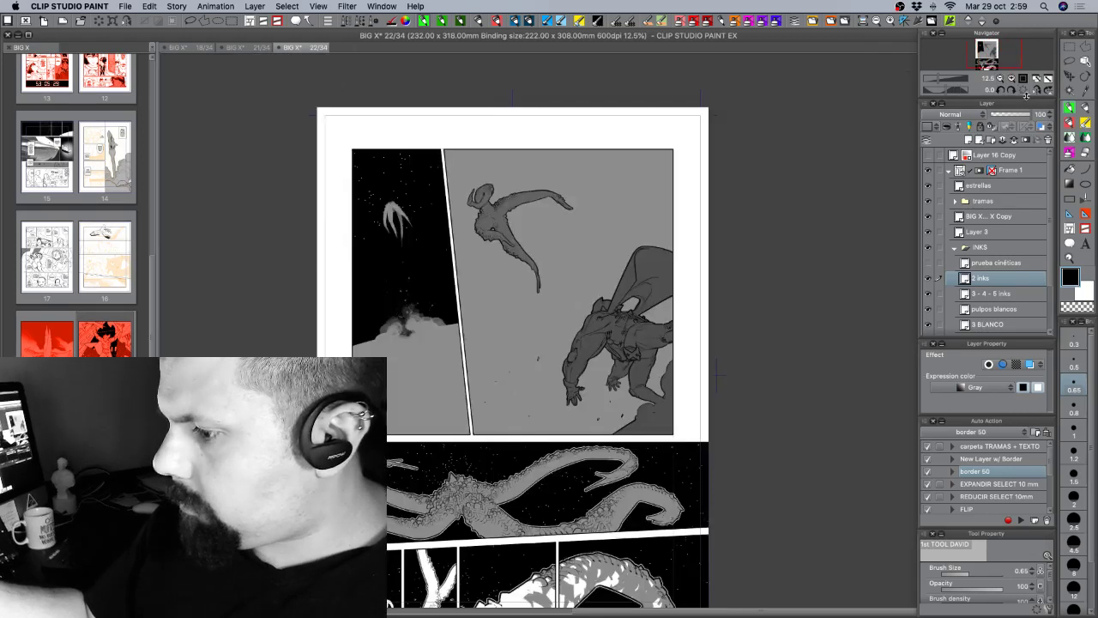
drag(674, 446, 726, 388)
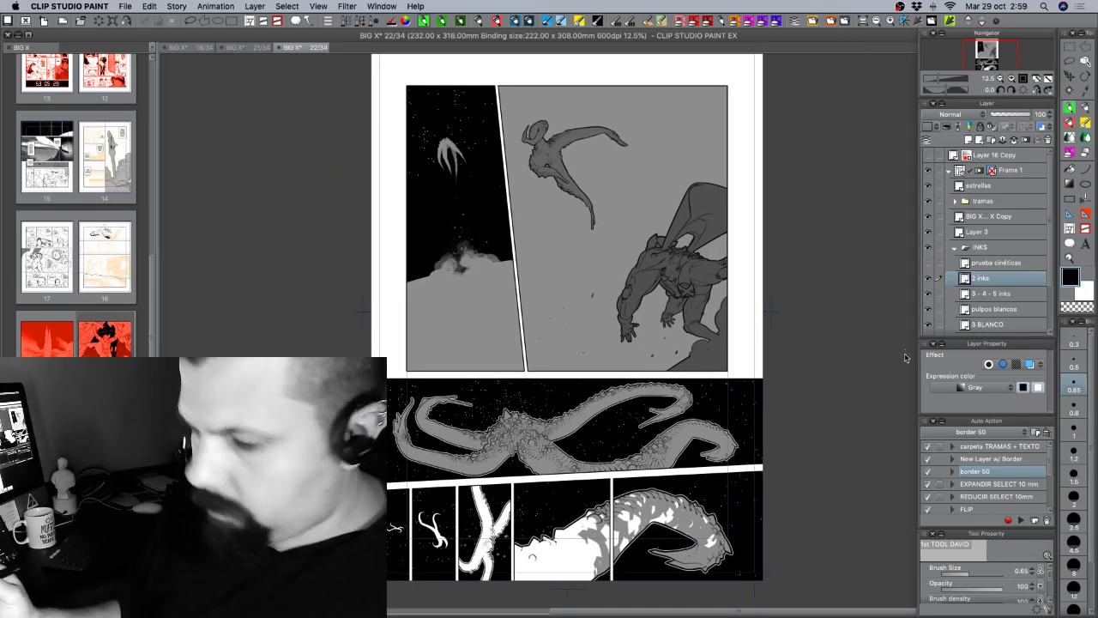
Save the changes to page 22.
key(super+s)
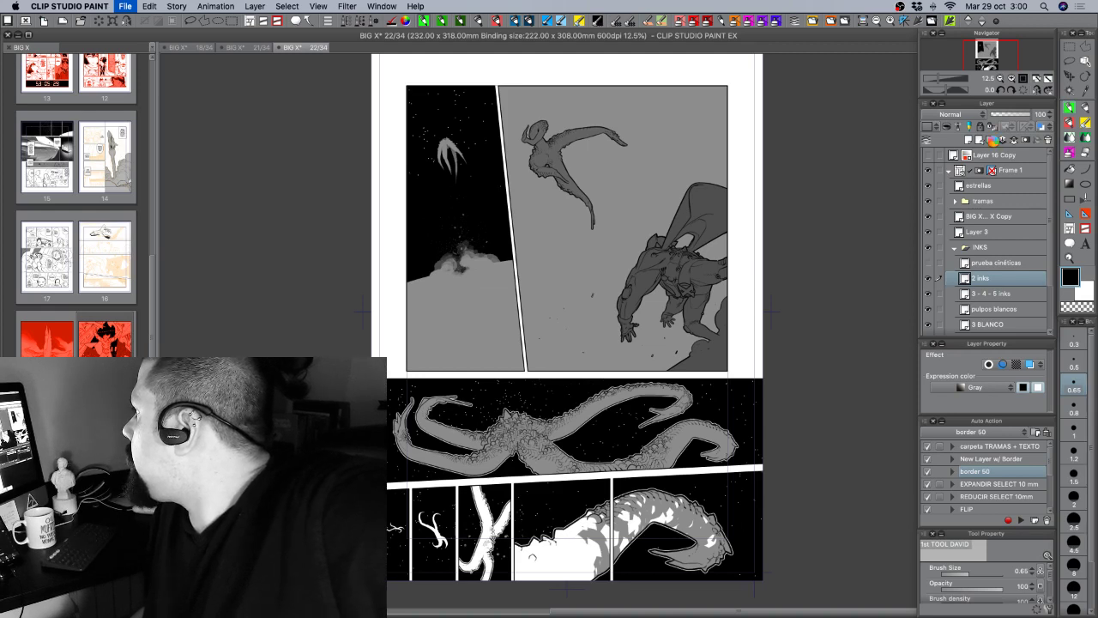
key(super+0)
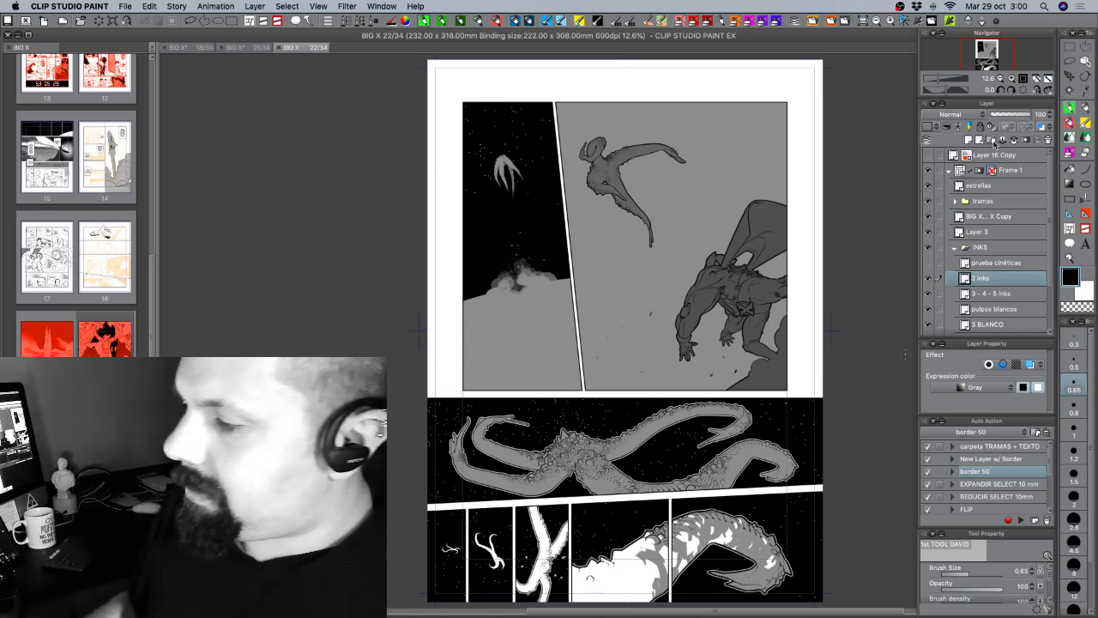
Set the edge colour of the X emblem's layer to near-black 131313.
click(1011, 79)
drag(793, 303, 677, 337)
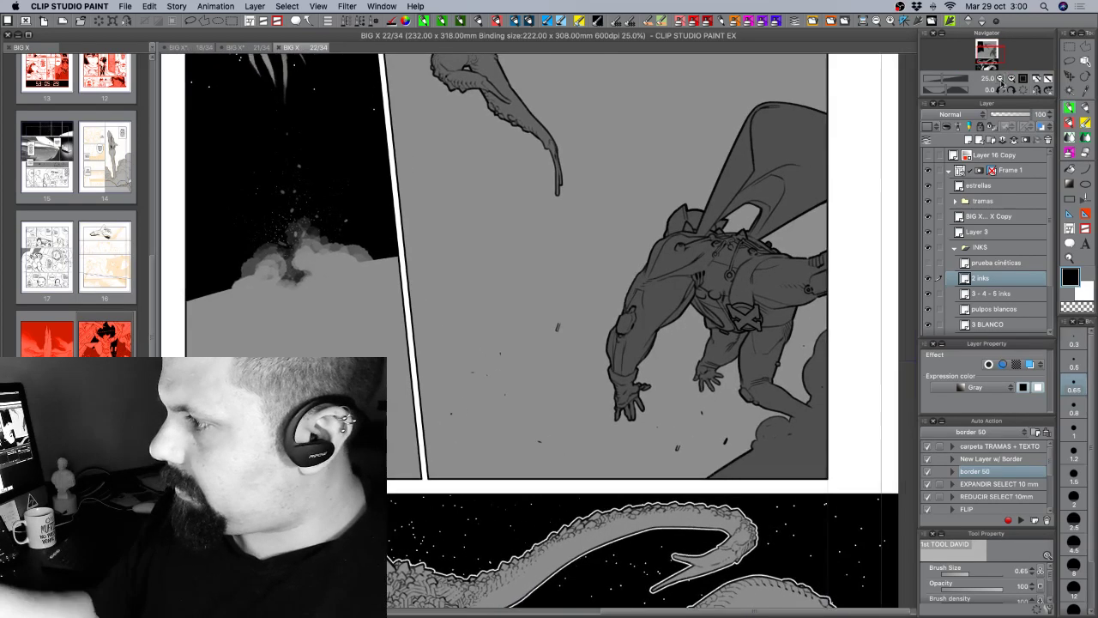
click(1010, 79)
drag(703, 390, 661, 396)
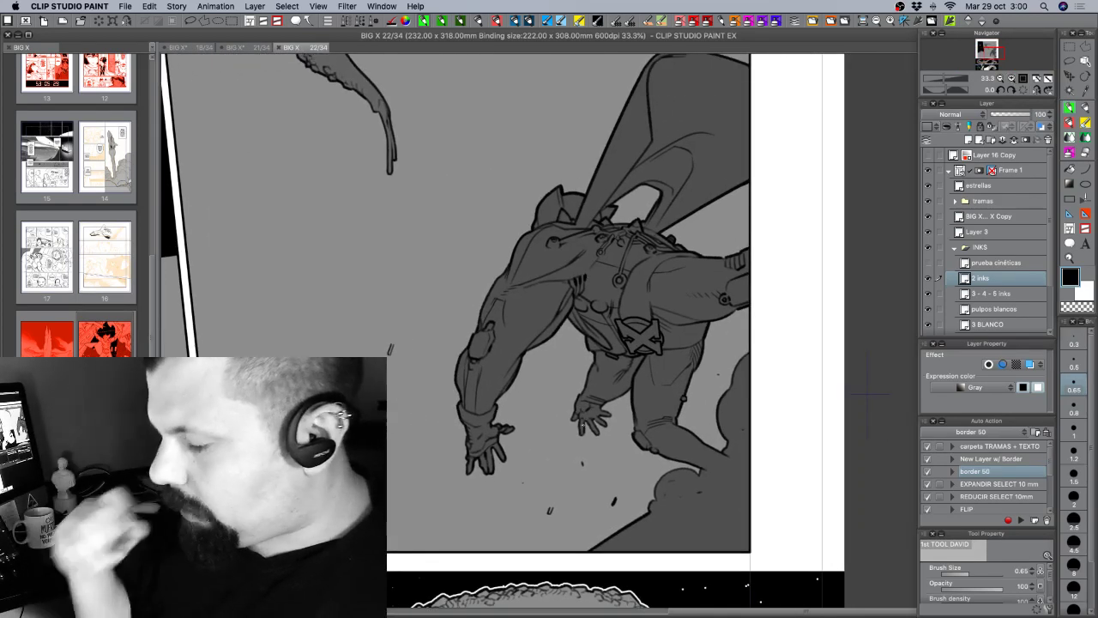
click(998, 217)
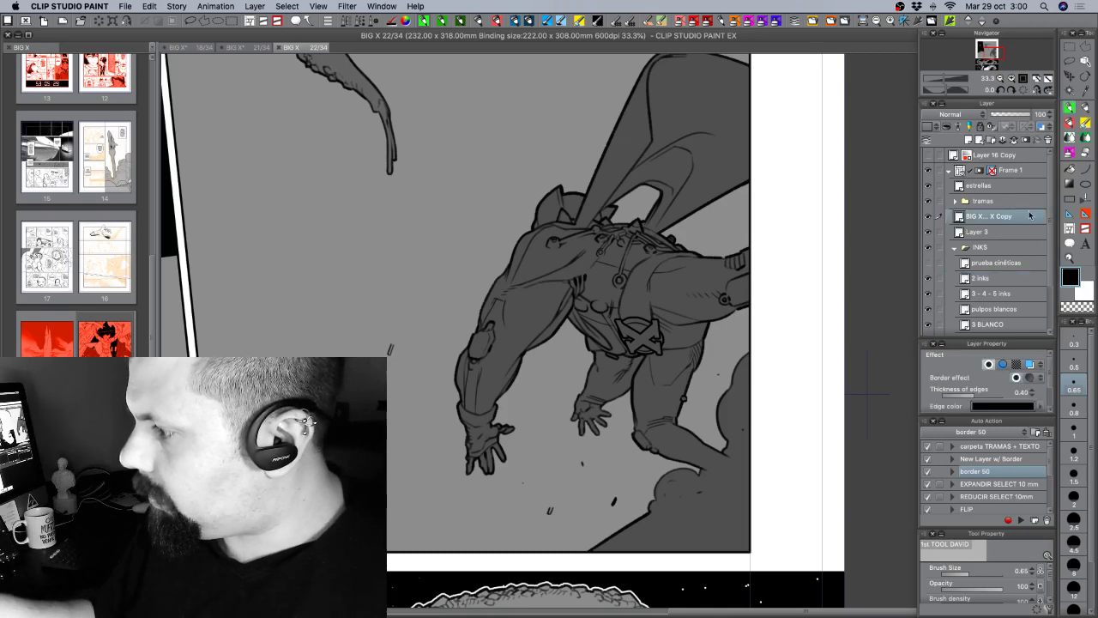
click(1030, 407)
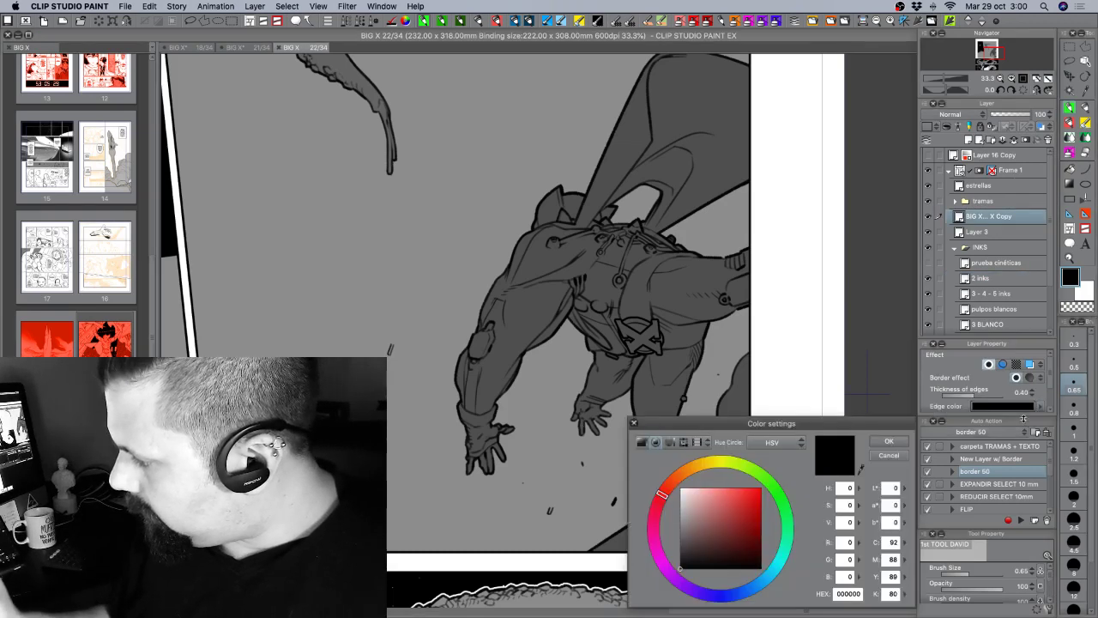
click(683, 561)
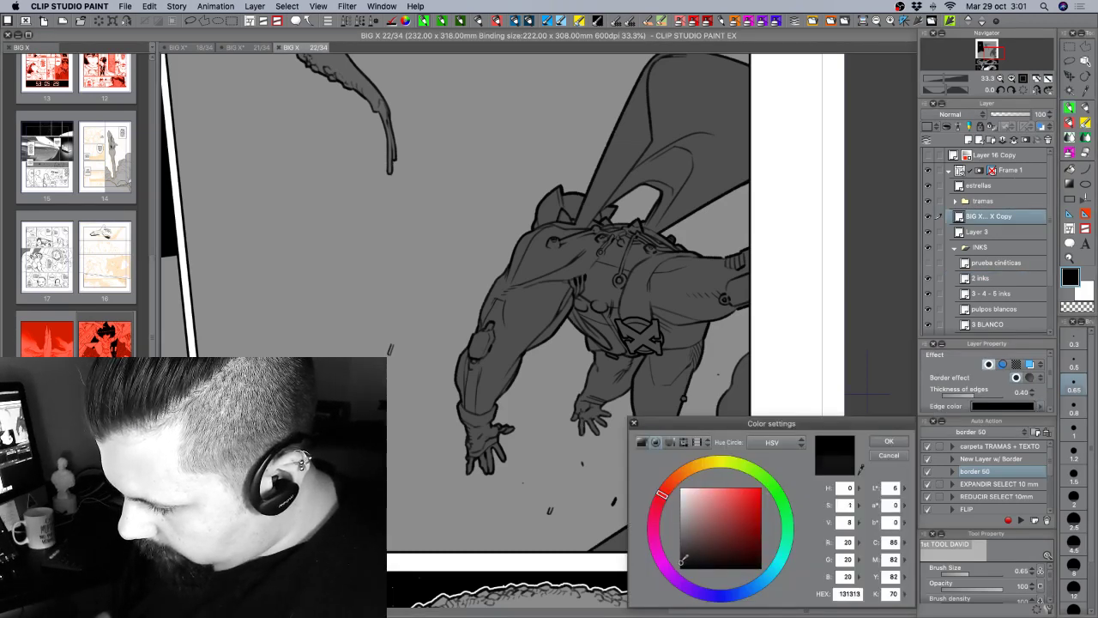
click(887, 442)
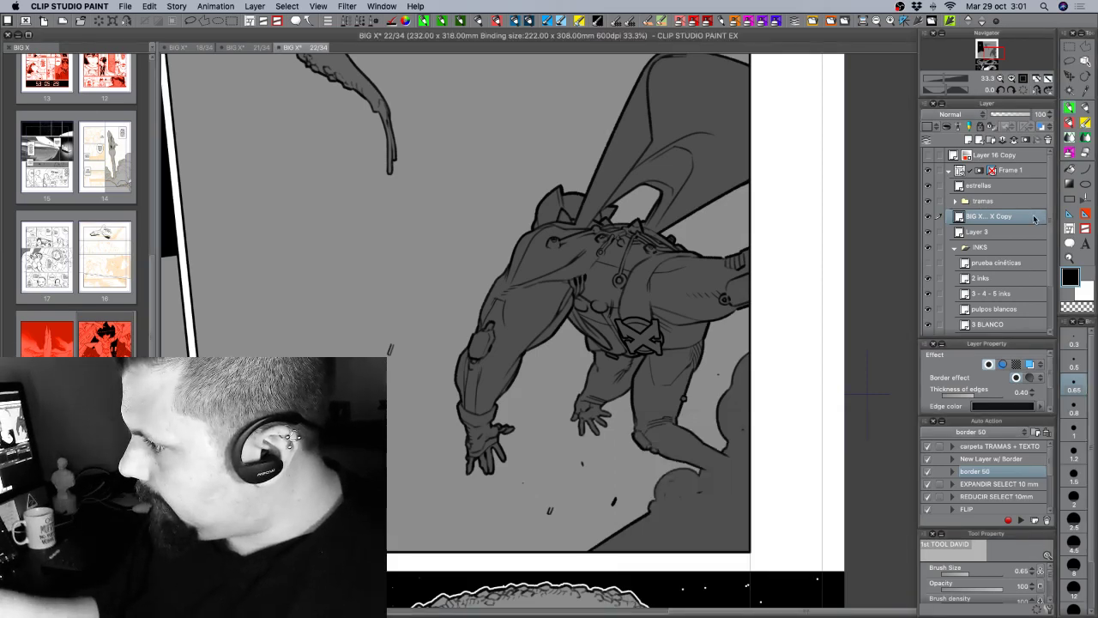
Lighten the X emblem layer's edge colour to dark grey 2D2D2D.
click(1034, 407)
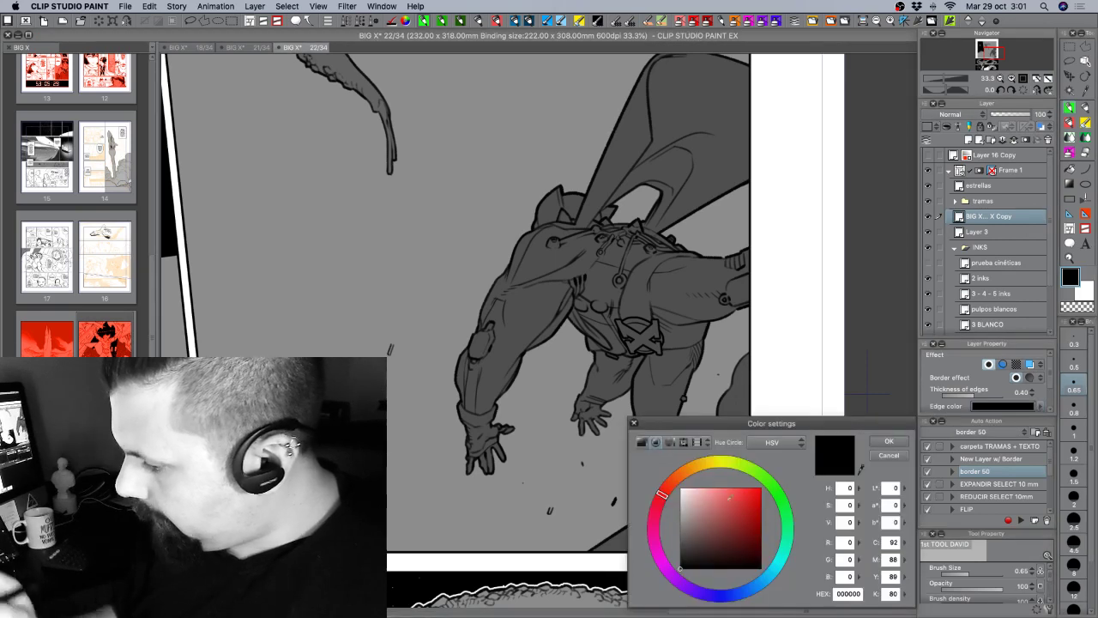
click(680, 556)
click(885, 440)
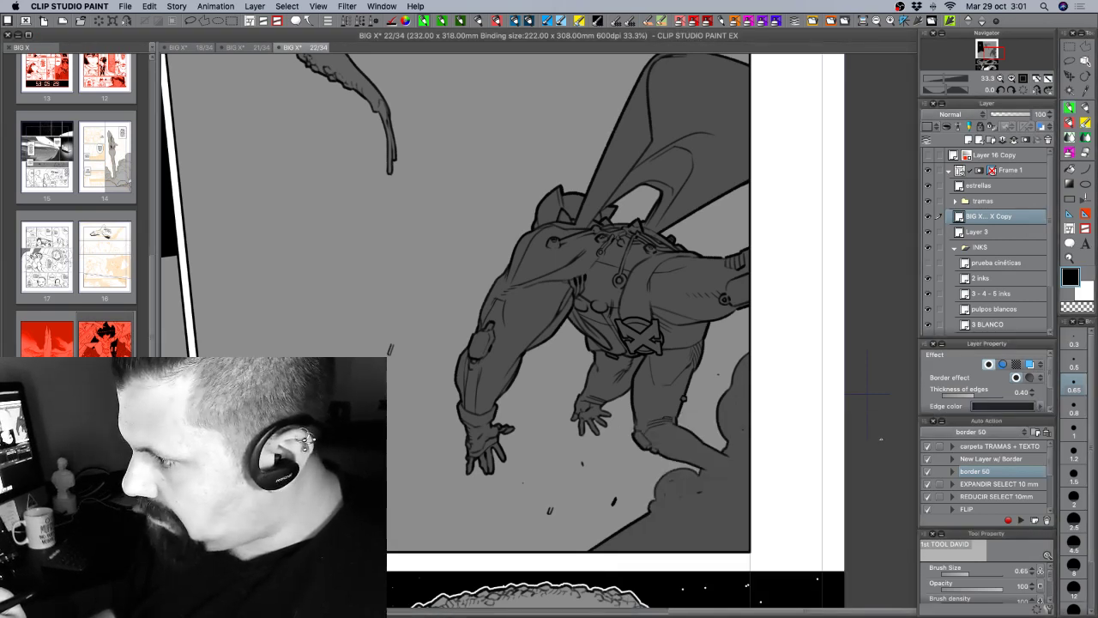
click(1040, 405)
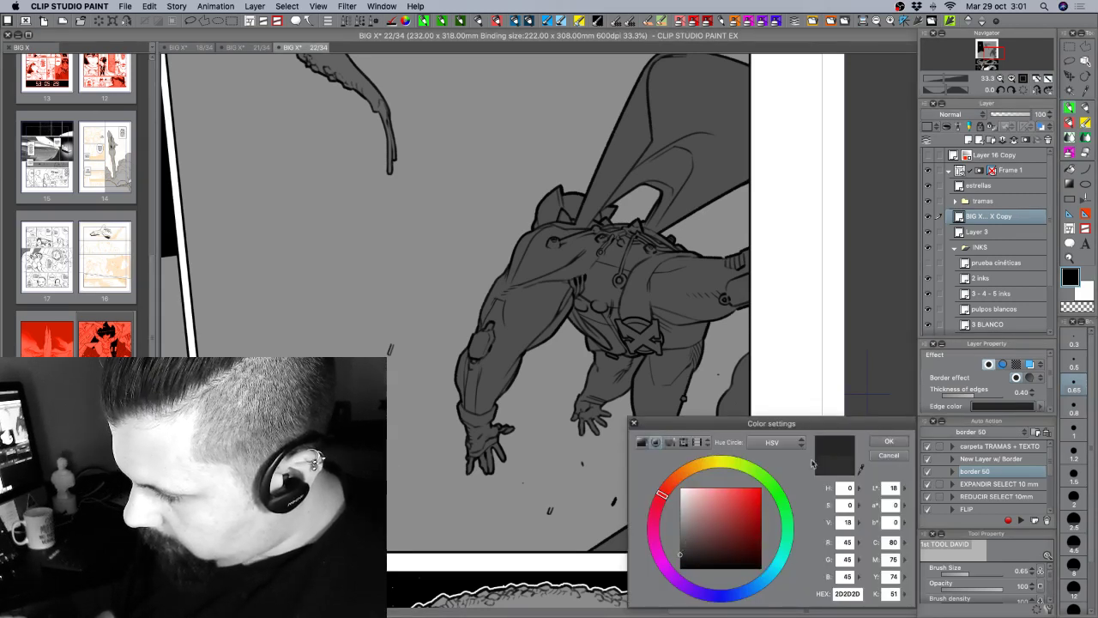
click(879, 443)
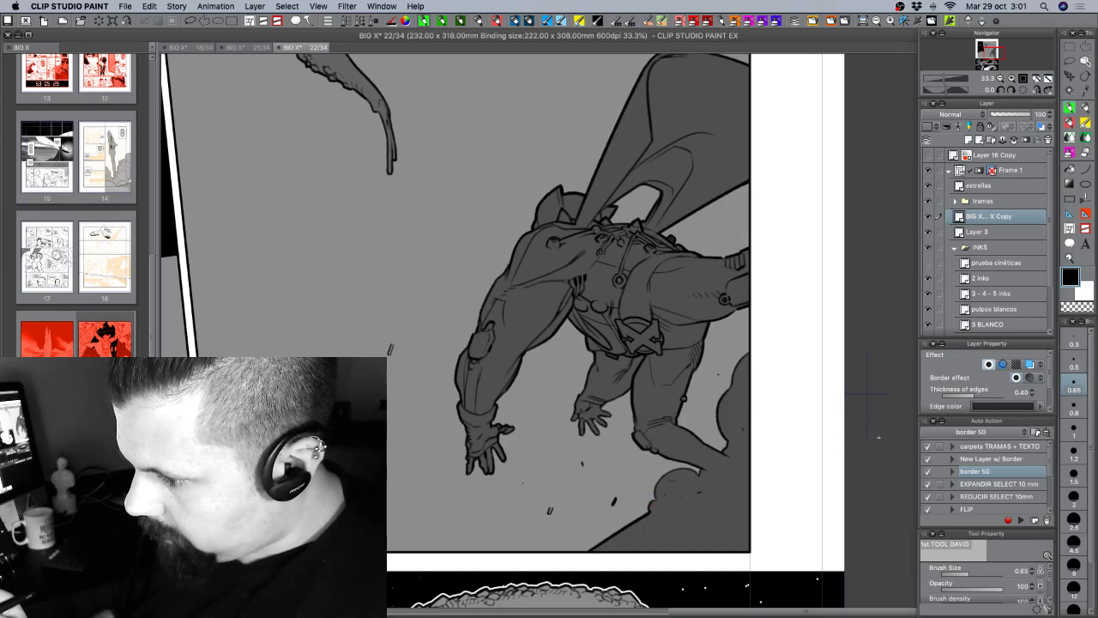
Change the edge colour of the buckle layer, Layer 3, to a similar dark grey.
click(978, 232)
click(1040, 407)
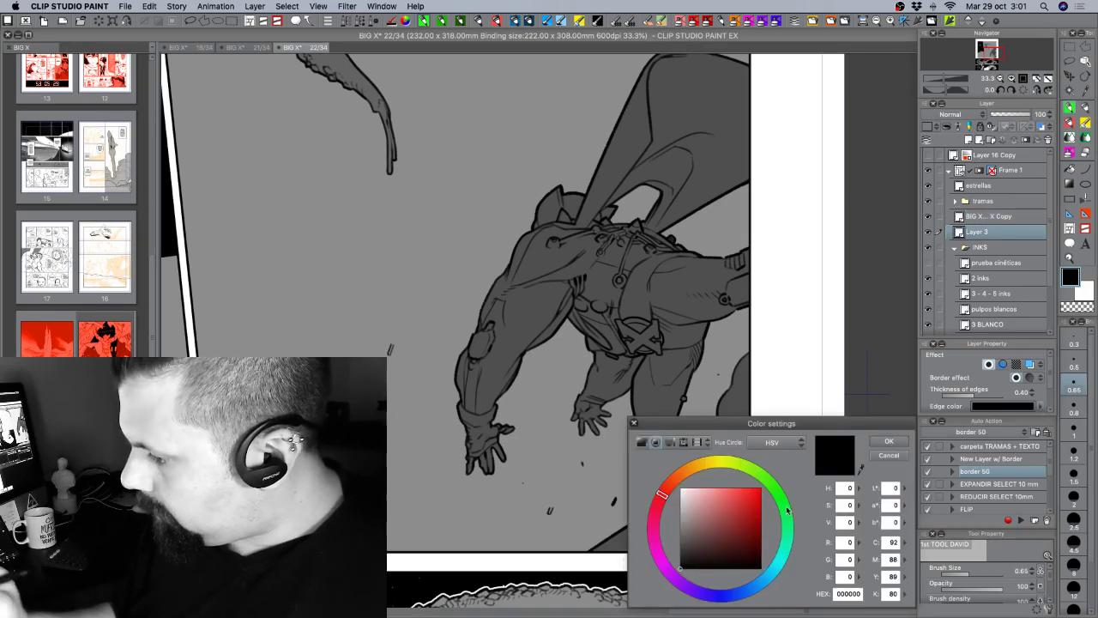
drag(691, 546, 681, 552)
click(878, 443)
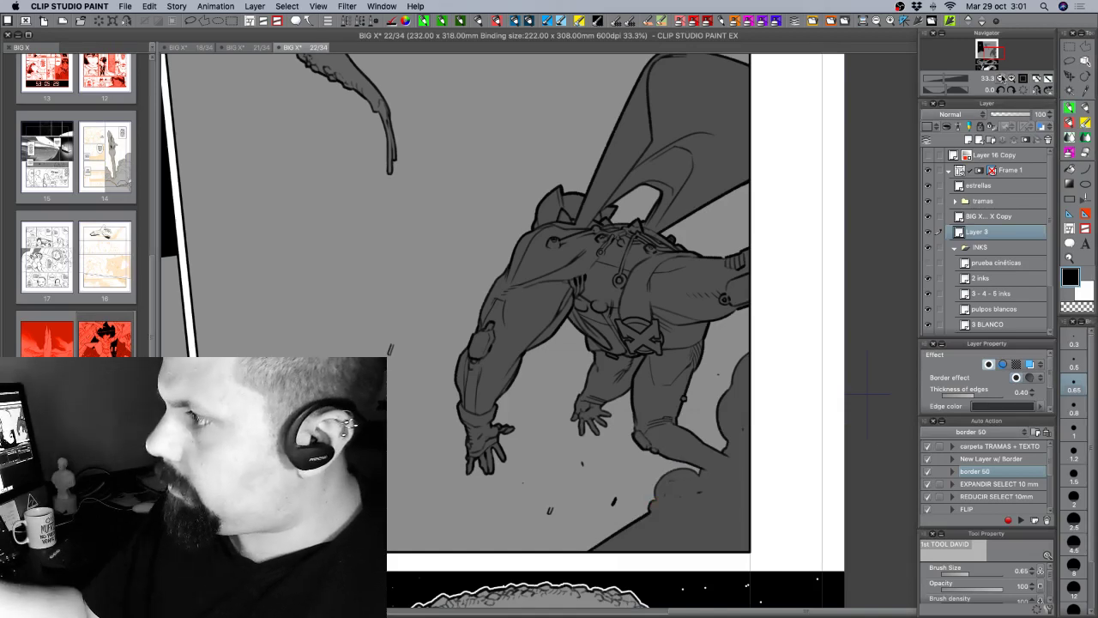
Bring the whole of page 22/34 into view and save it.
key(super+minus)
key(super+minus)
key(super+minus)
click(1037, 79)
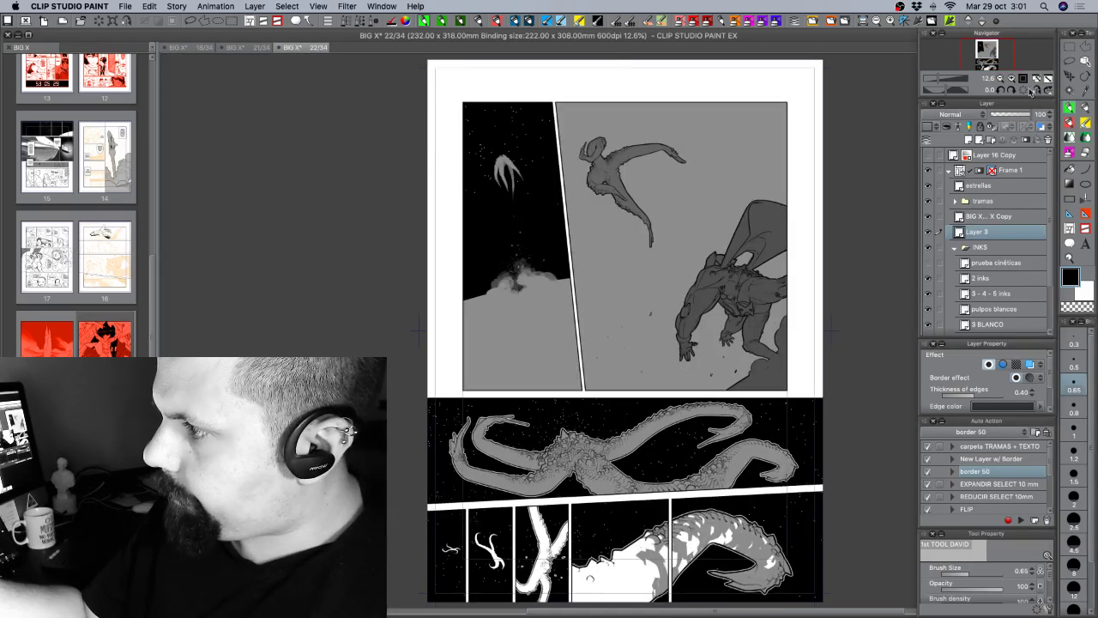
key(super+s)
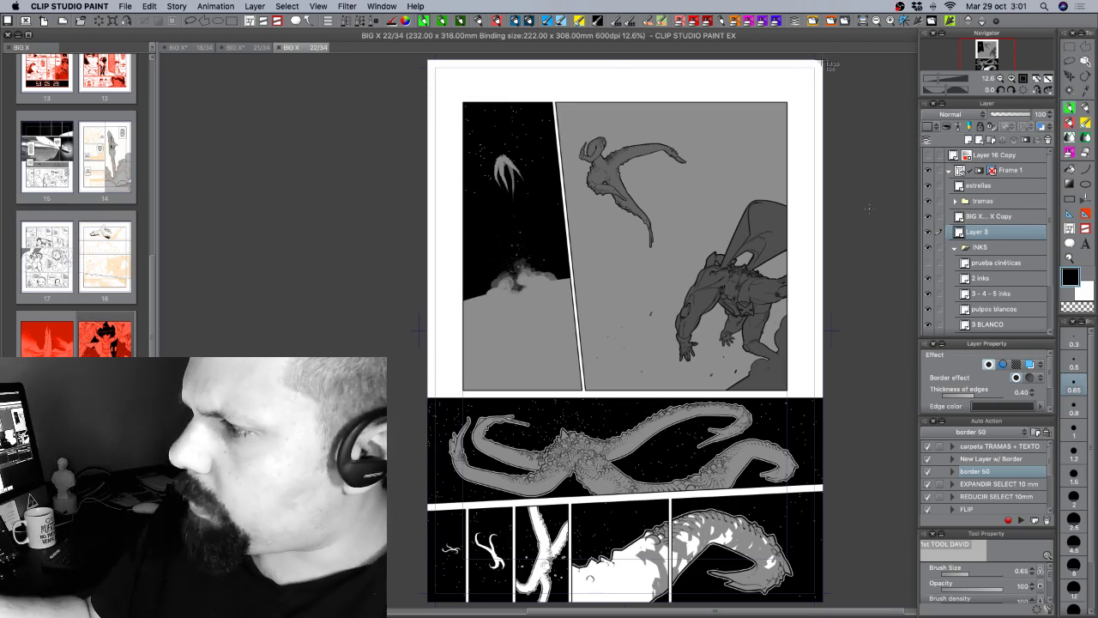
Make the hidden Layer 16 Copy visible on page 22/34.
drag(821, 62, 428, 595)
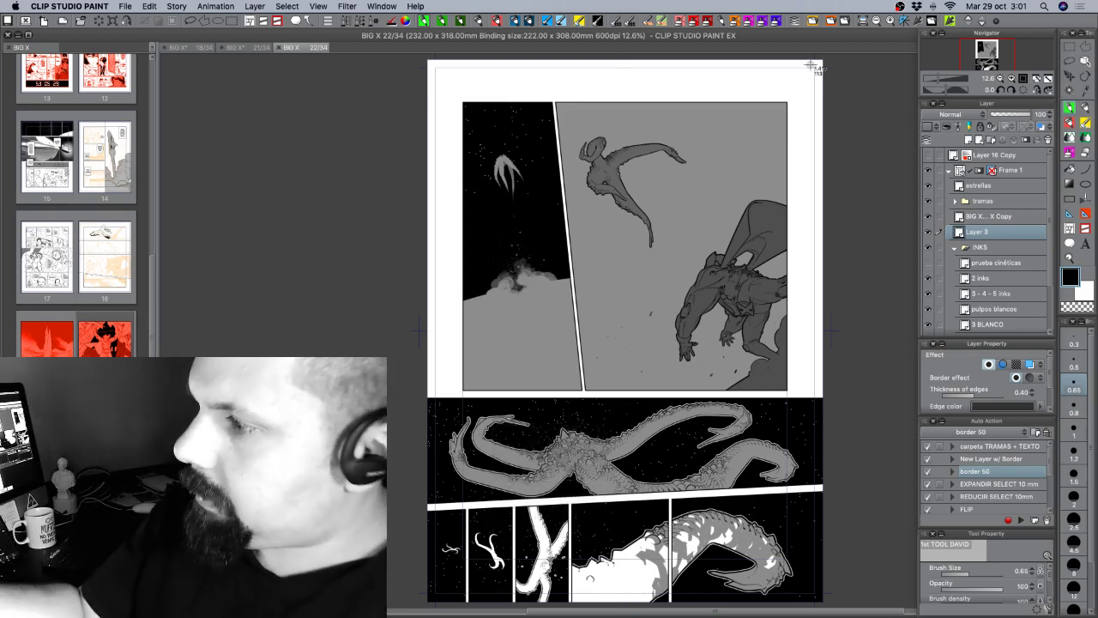
drag(824, 64, 427, 602)
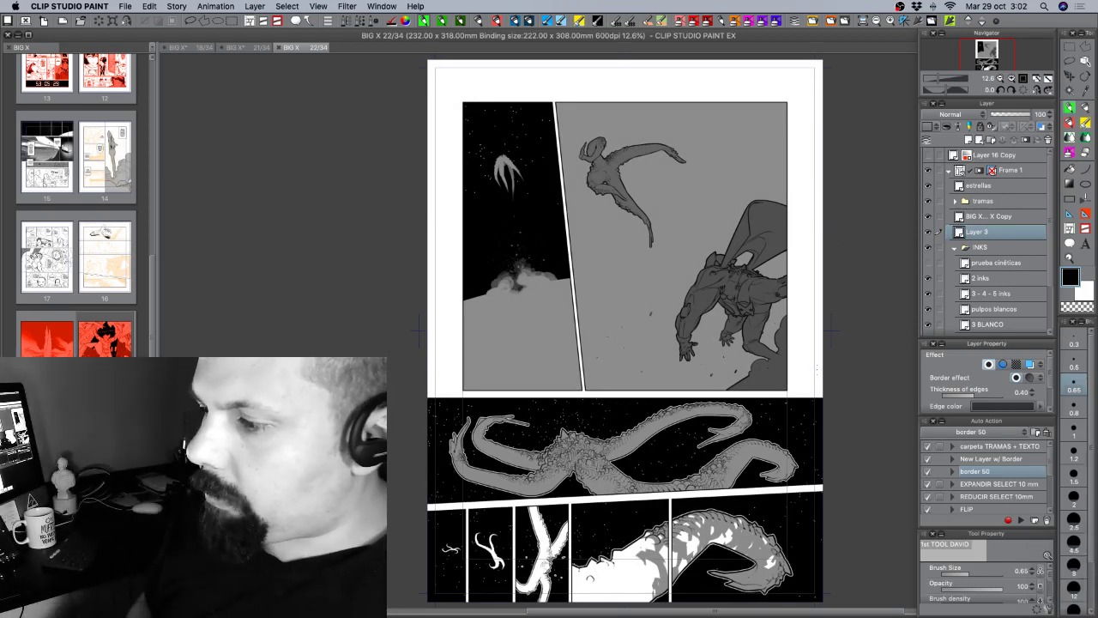
click(927, 155)
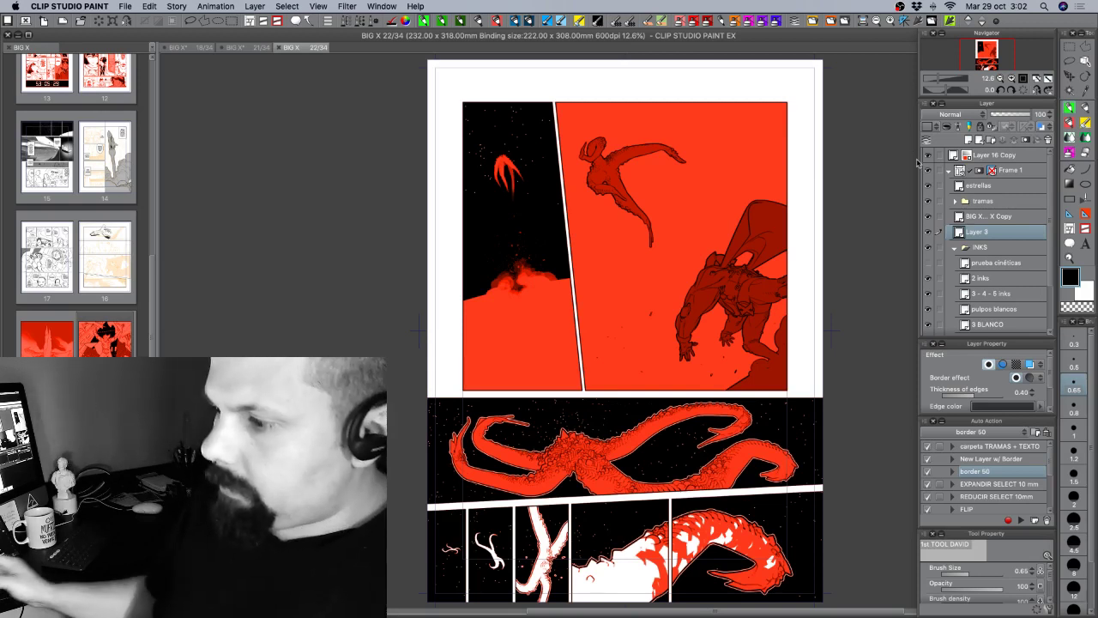
Close page 18/34 without saving its changes, and close page 22/34.
click(250, 47)
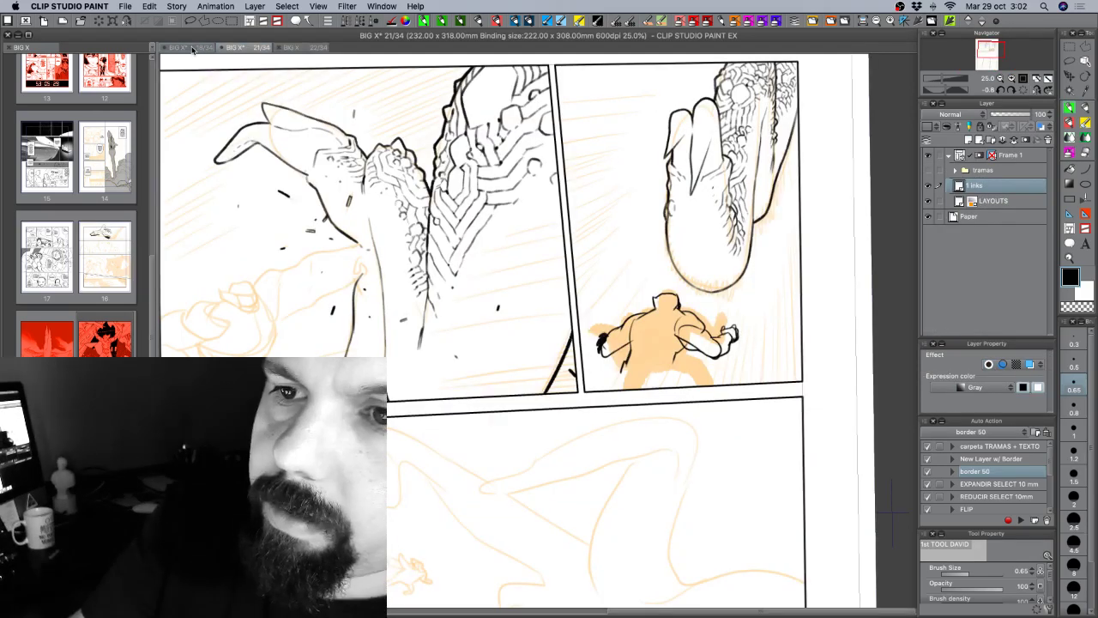
click(200, 50)
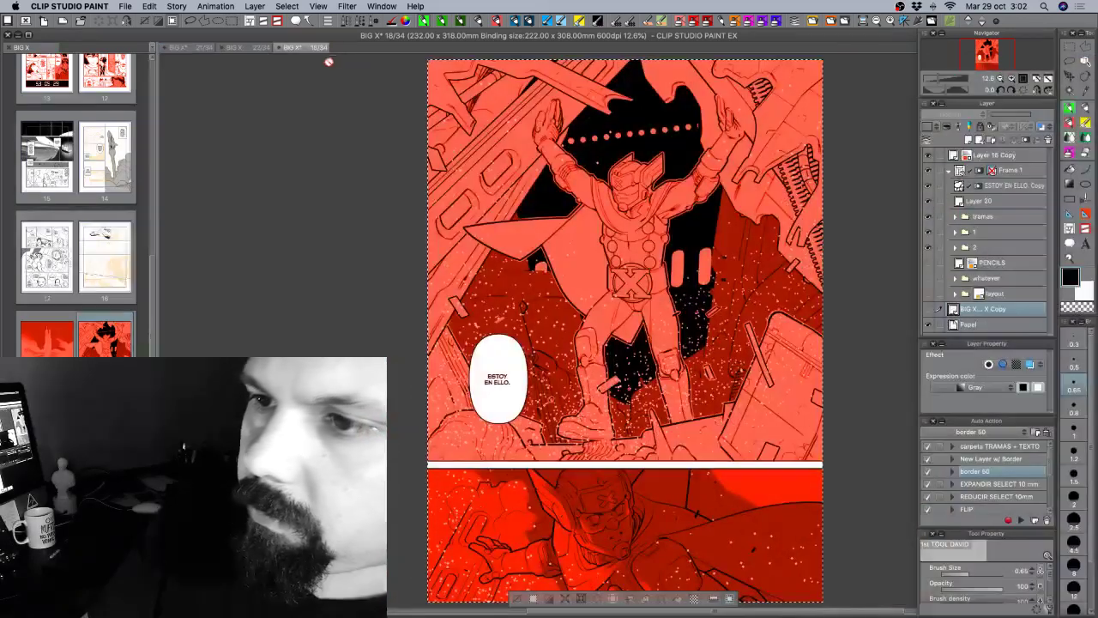
click(279, 47)
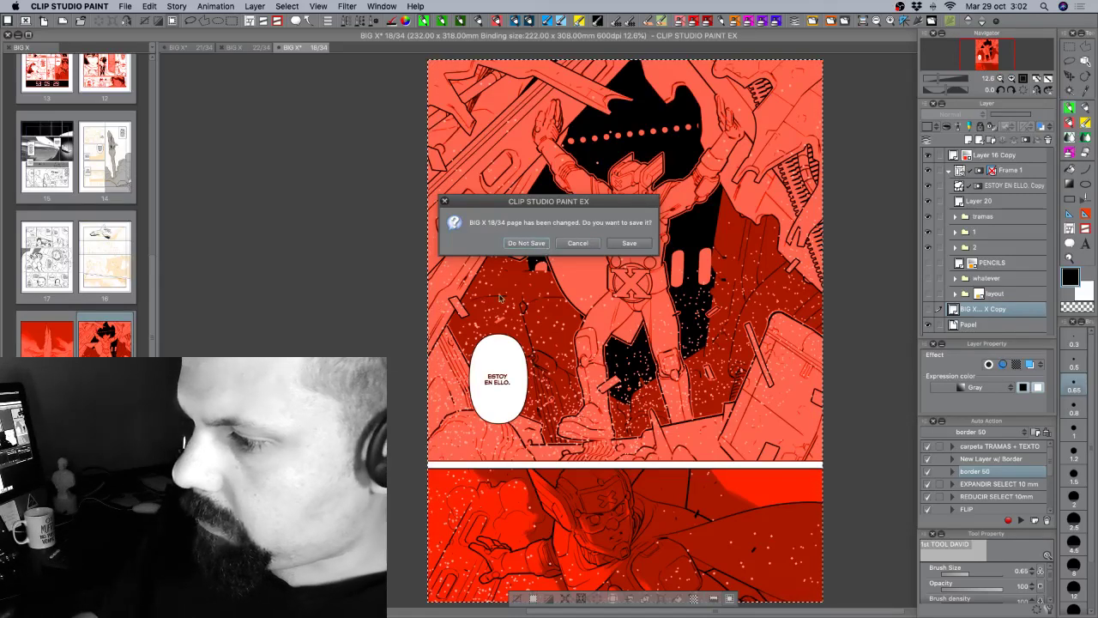
click(526, 243)
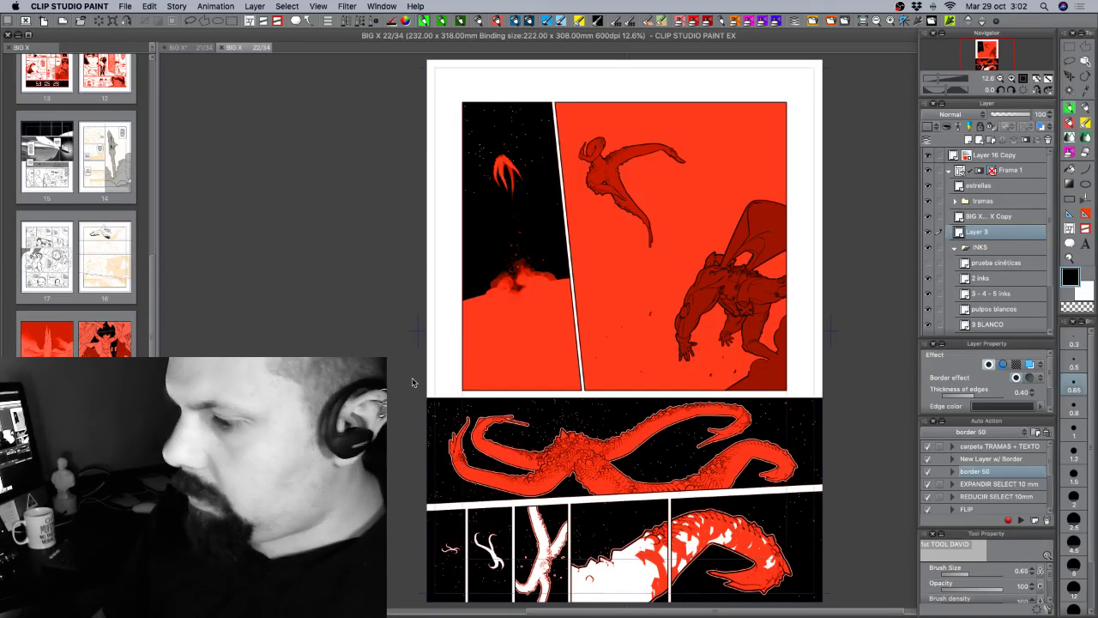
key(super+w)
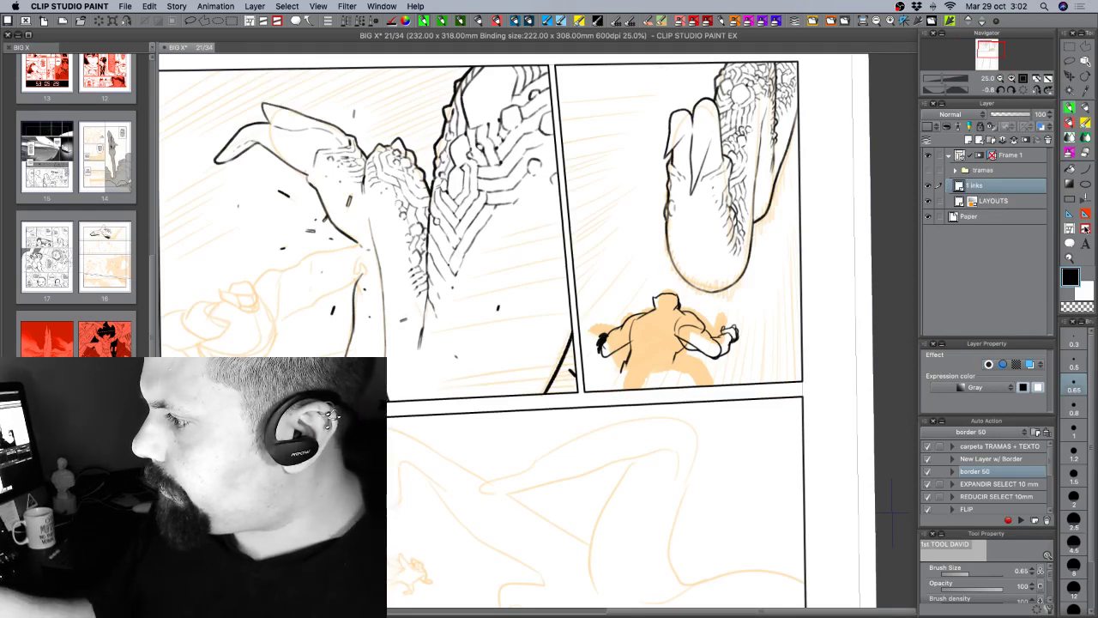
Save page 21/34 and ink the cape and legs of the small figure below the giant hand.
key(super+s)
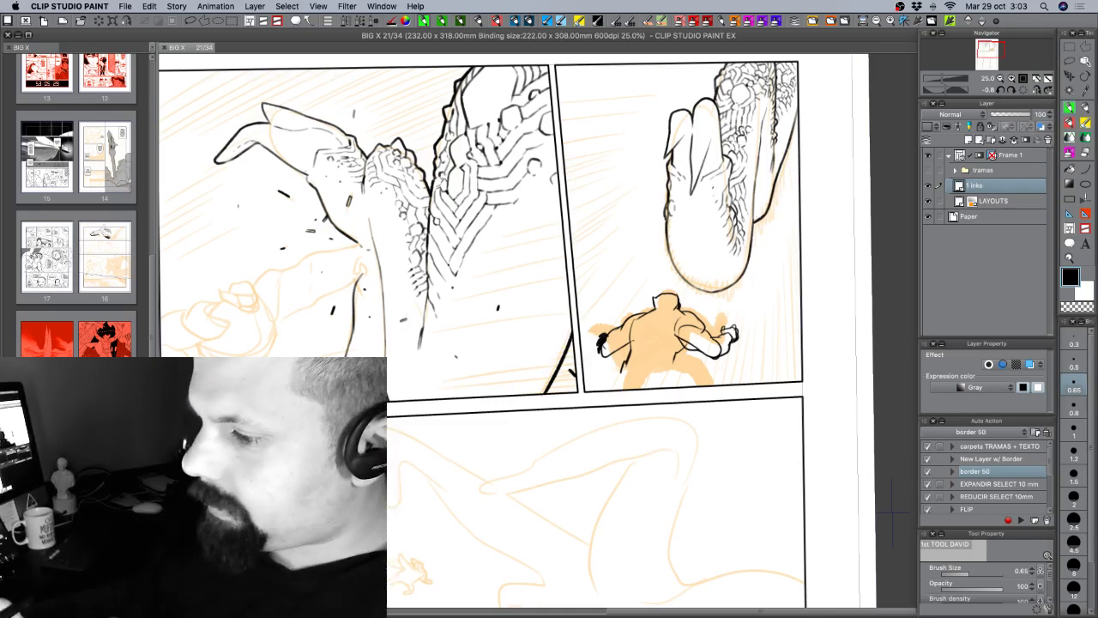
drag(594, 297, 632, 318)
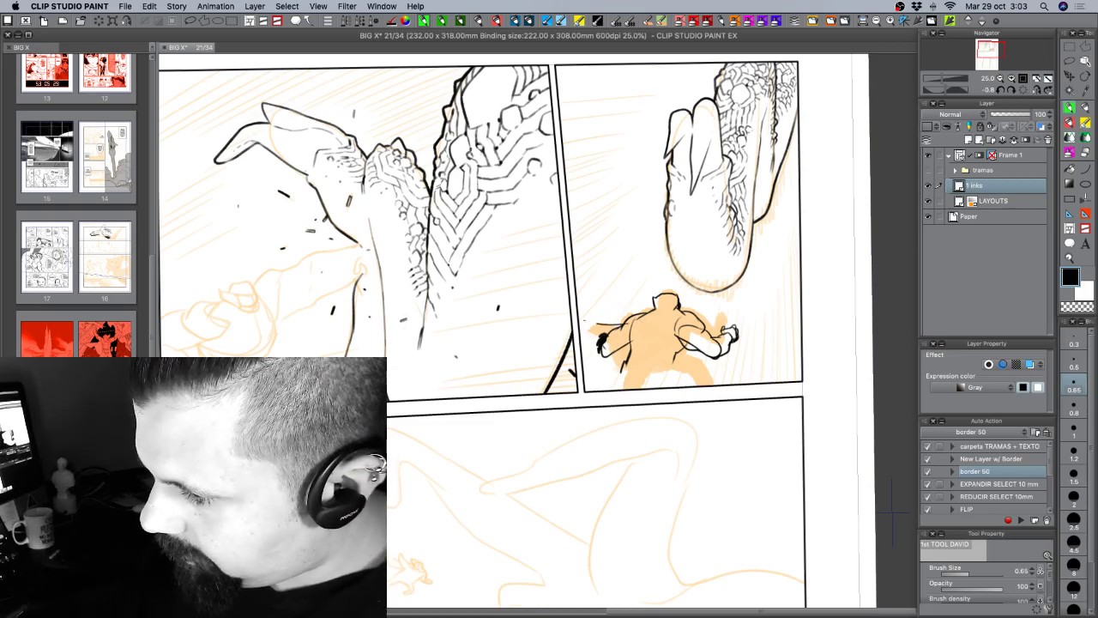
key(super+z)
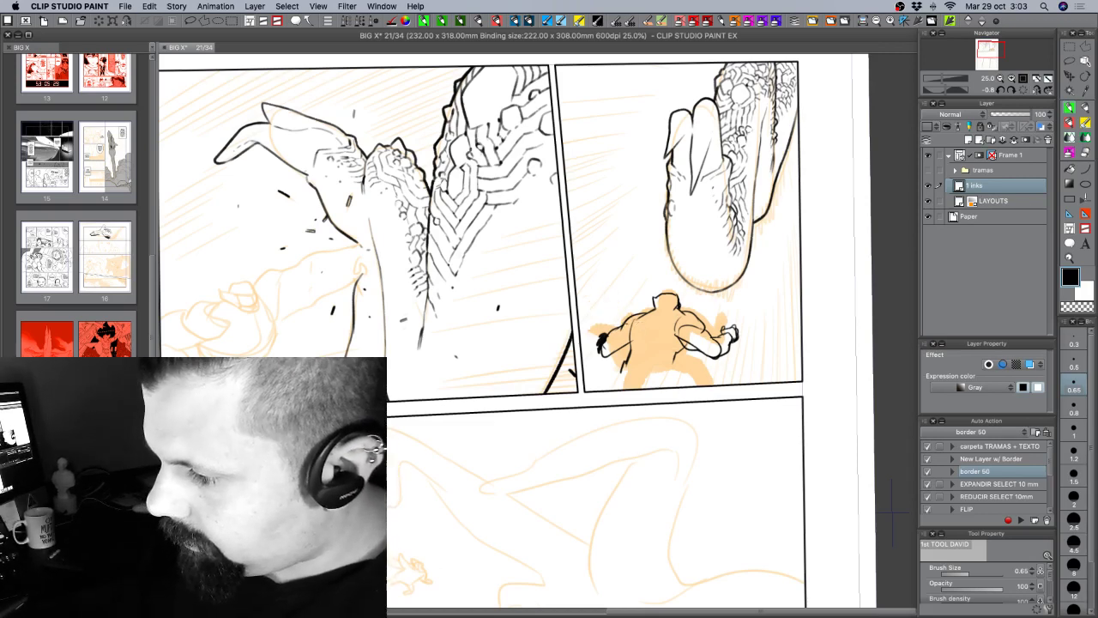
drag(627, 323, 649, 340)
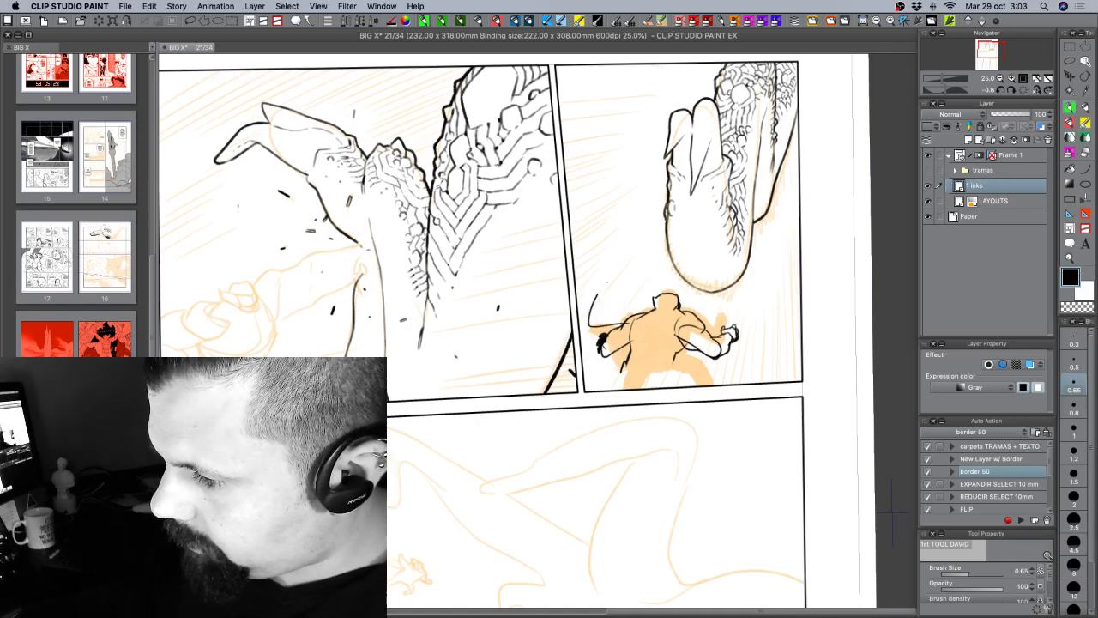
key(super+z)
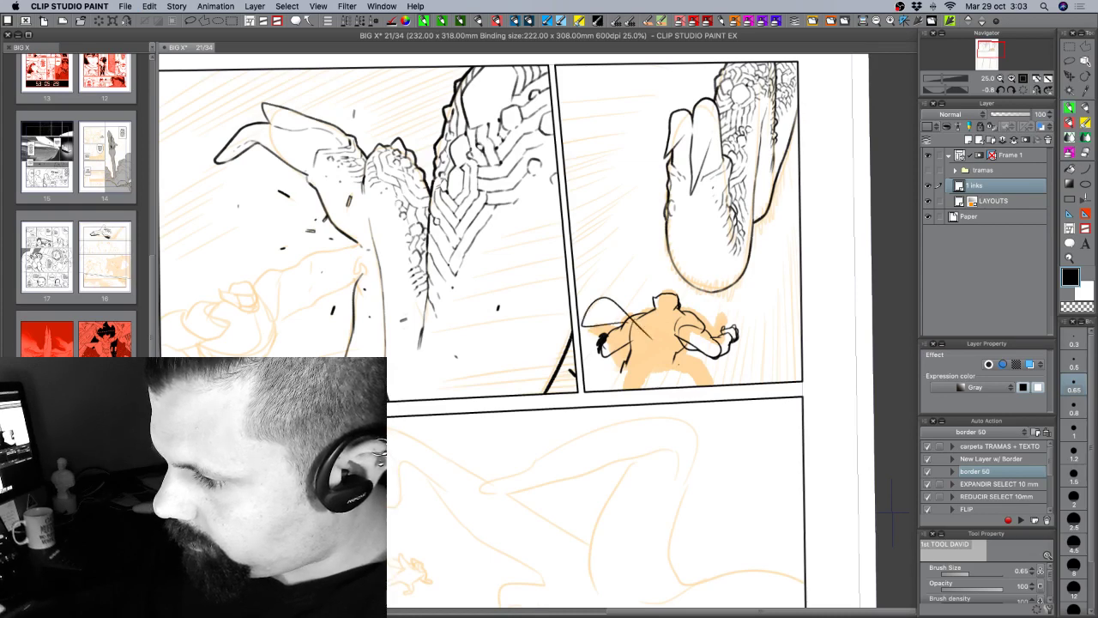
drag(742, 371, 746, 349)
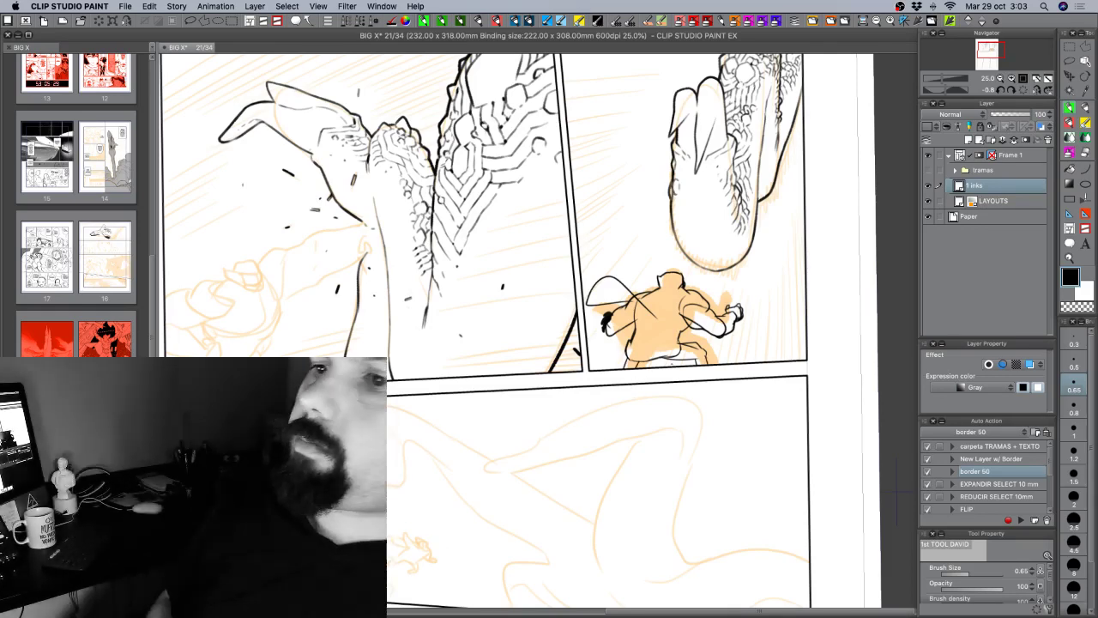
Lasso the inked small figure on the 1 inks layer, scale it down slightly, and deselect it.
key(m)
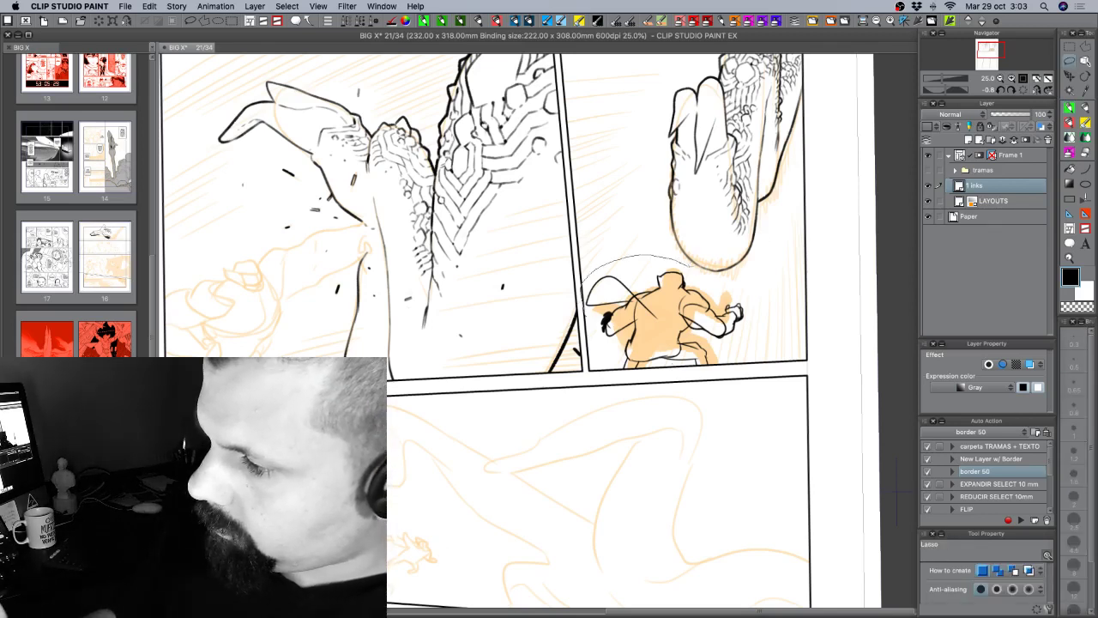
mouse_move(752, 286)
mouse_down()
mouse_move(761, 337)
mouse_move(719, 371)
mouse_move(614, 374)
mouse_move(598, 343)
mouse_up()
key(super+t)
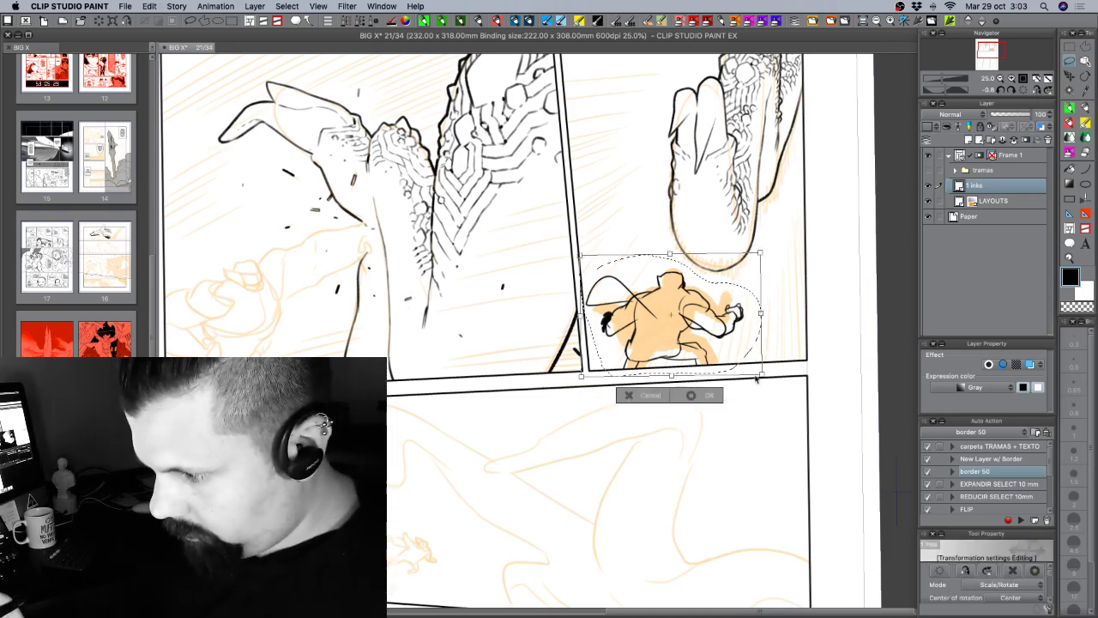
drag(756, 379, 742, 353)
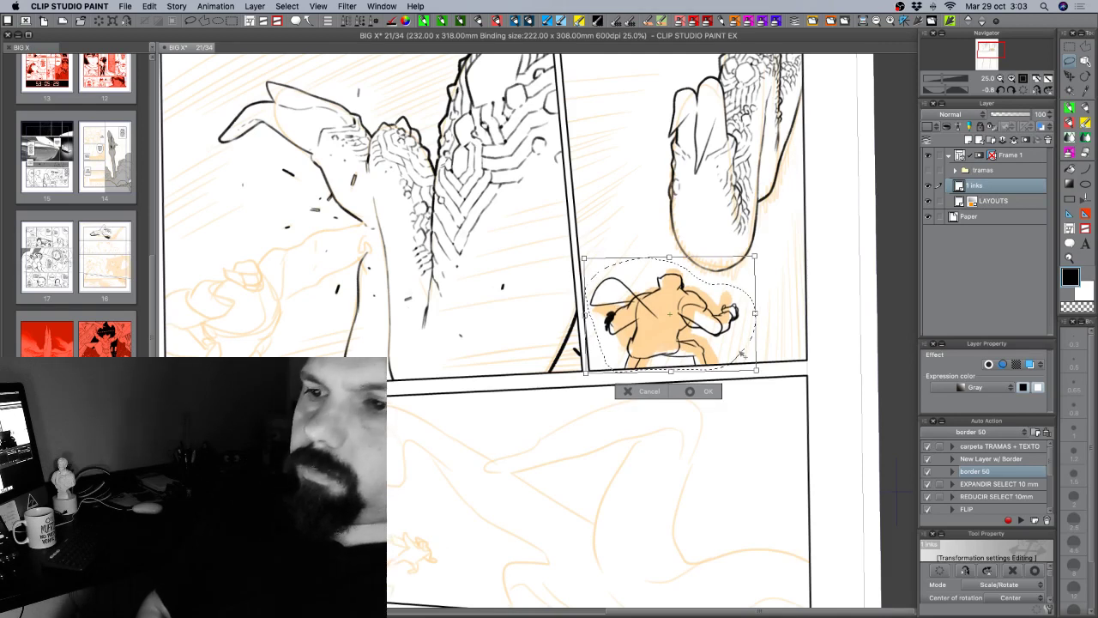
key(Return)
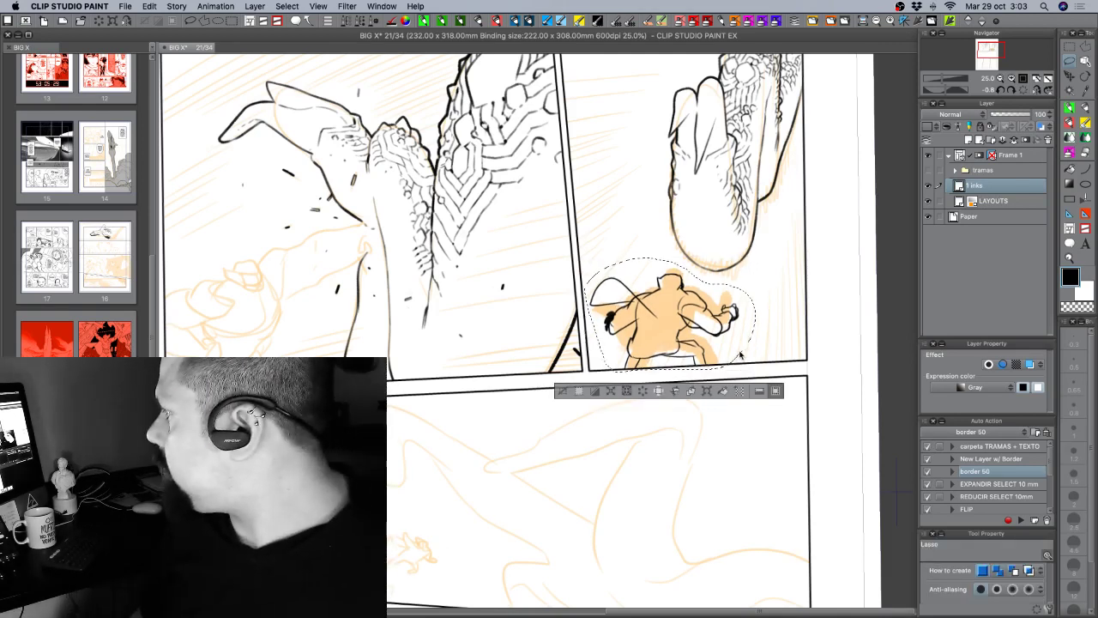
key(super+d)
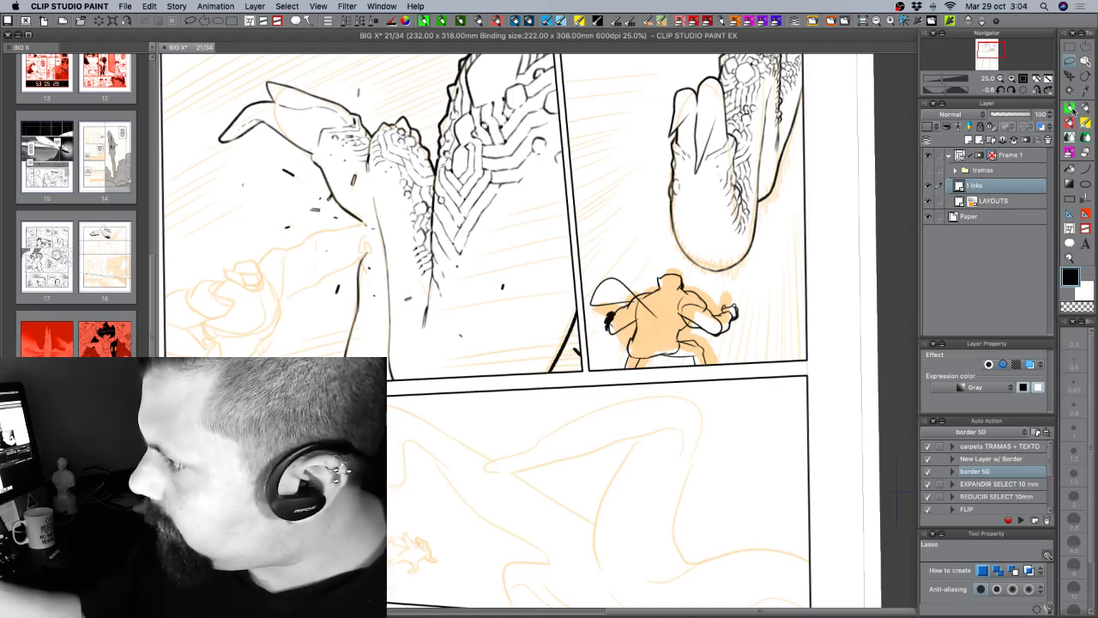
Try to fill the small figure's body and cape with black, referring only to the editing layer.
key(b)
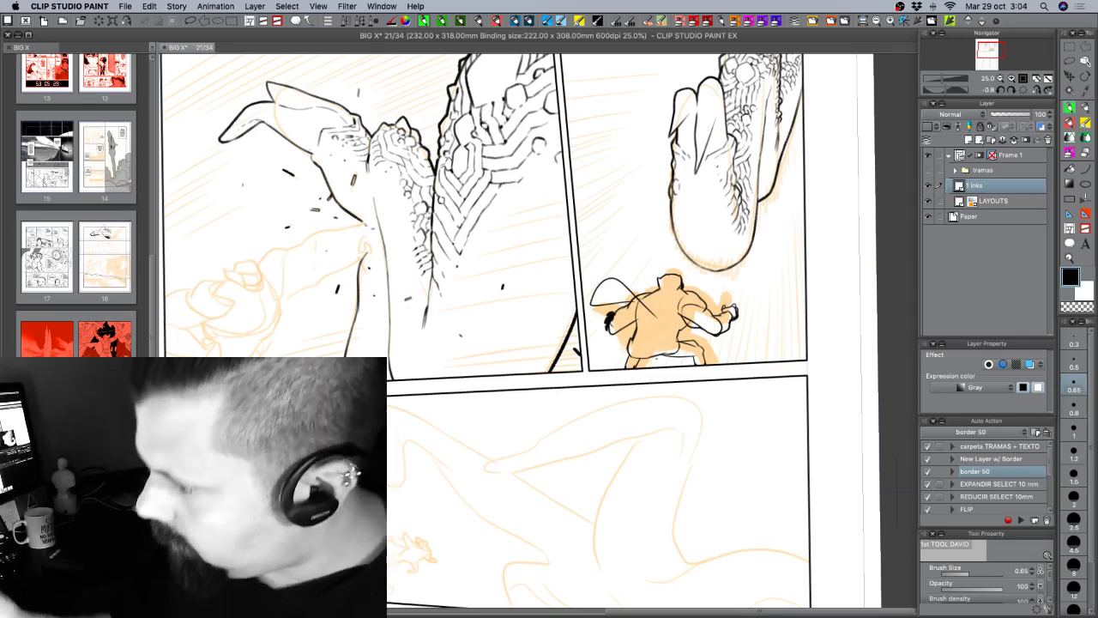
click(1071, 169)
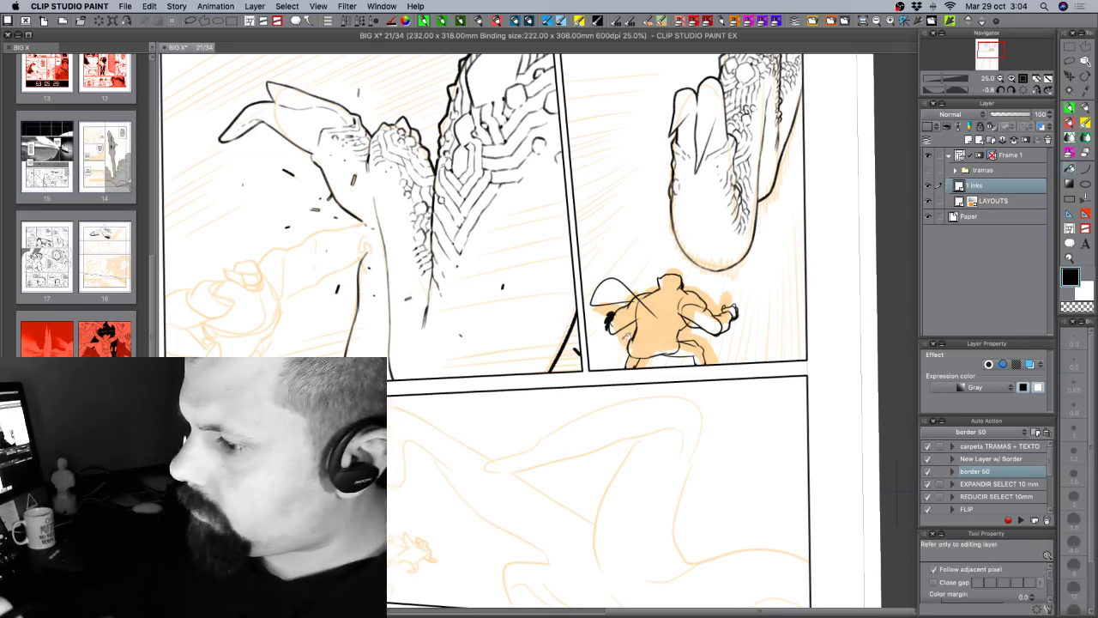
click(656, 341)
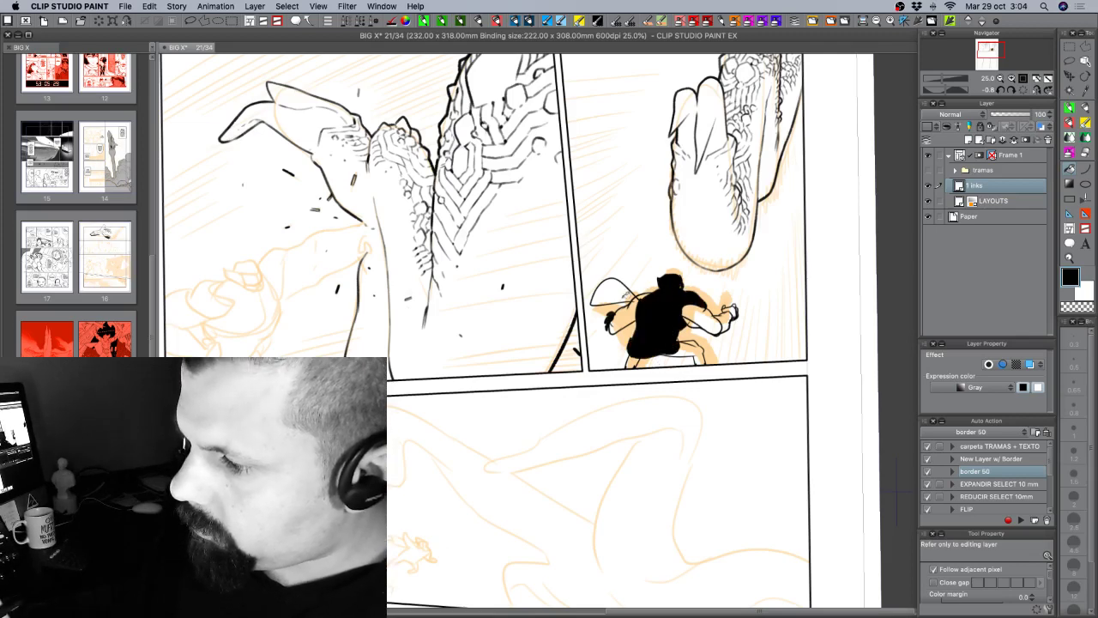
click(615, 290)
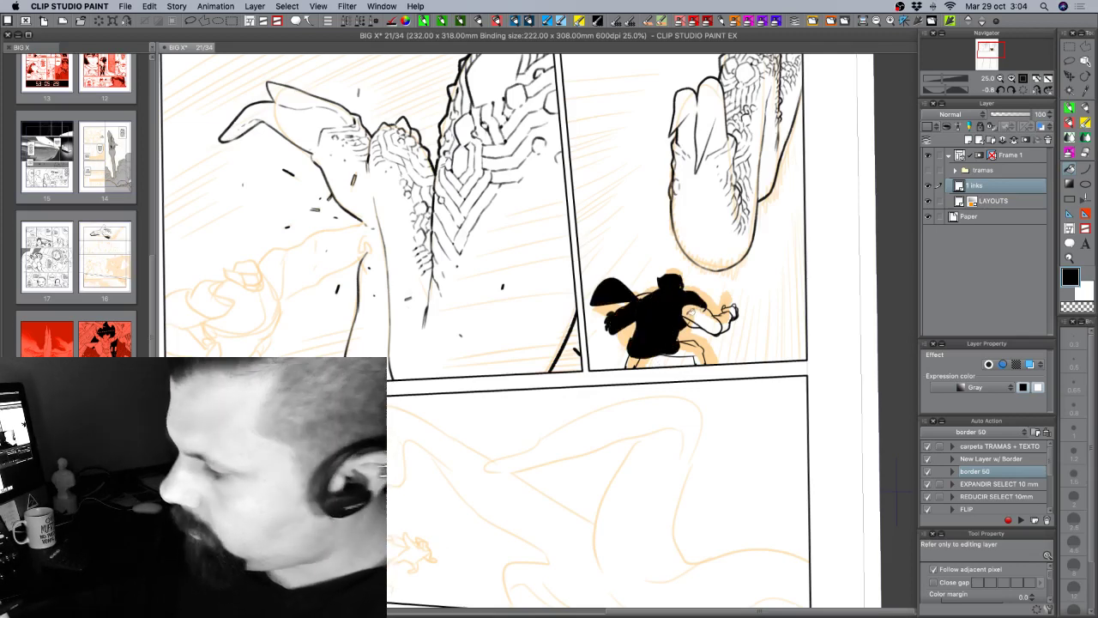
scroll(1049, 580, down, 1)
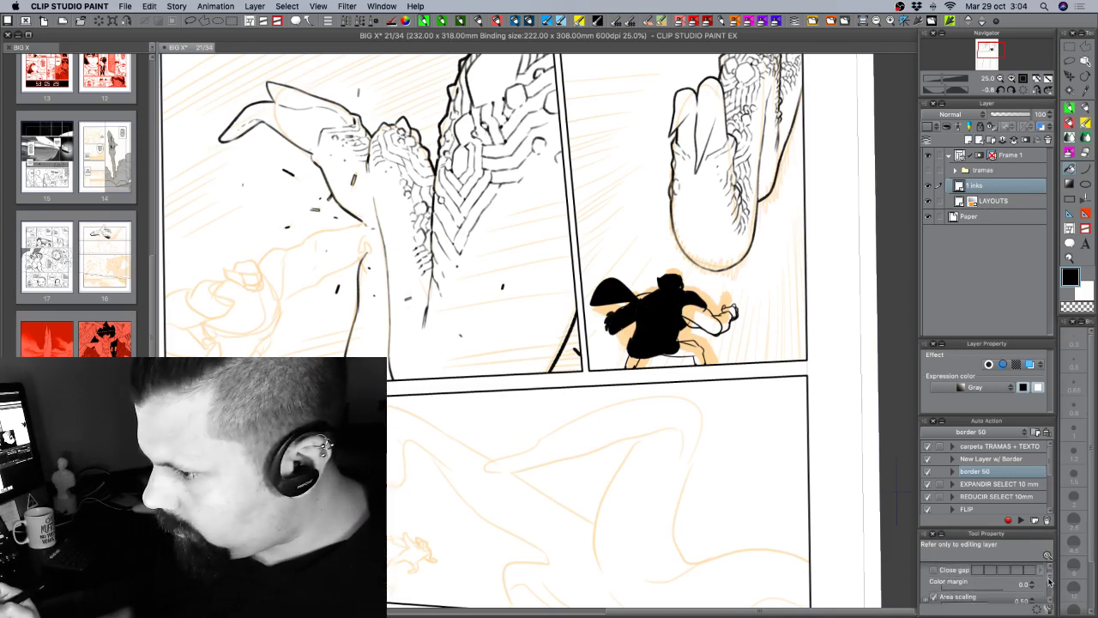
key(super+z)
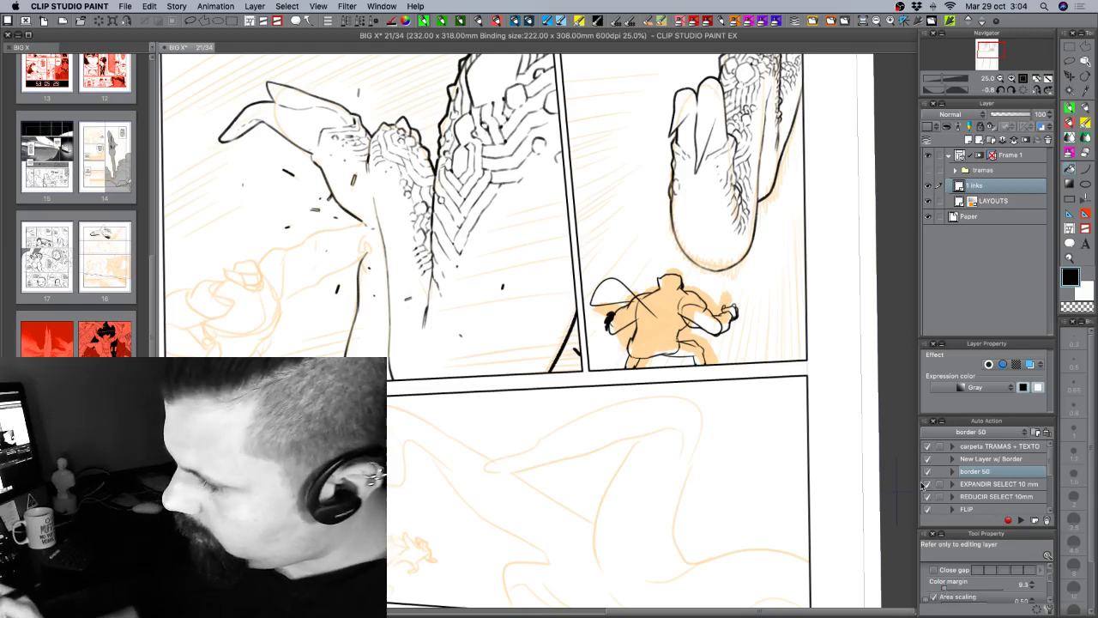
Try to fill the figure's body and bent arm with black using a color margin of 9.3.
click(670, 316)
click(696, 317)
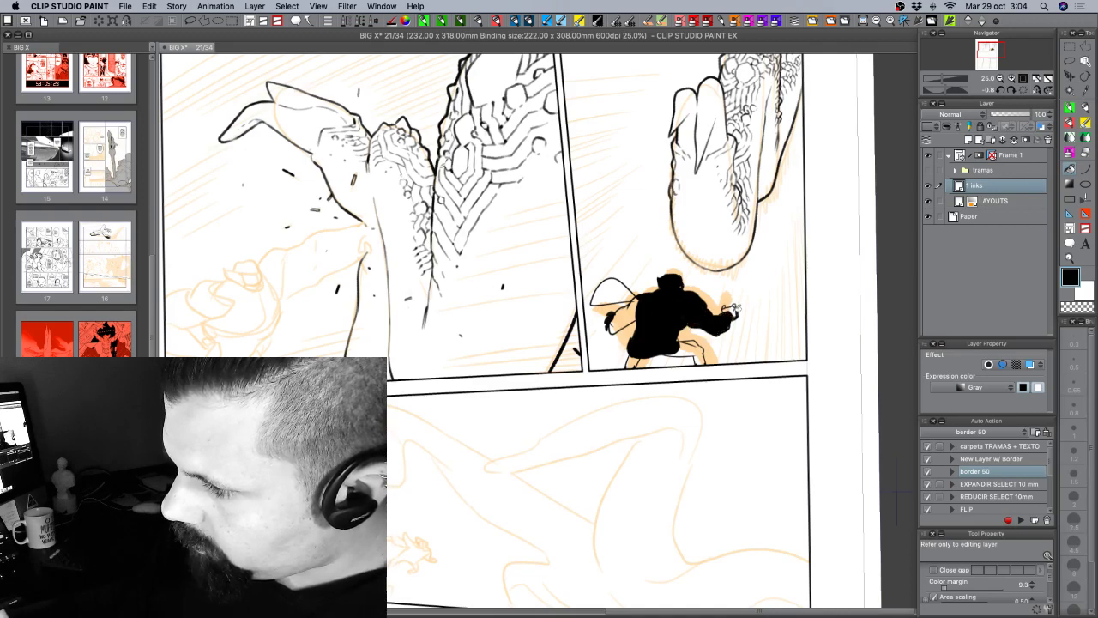
key(super+z)
key(super+z)
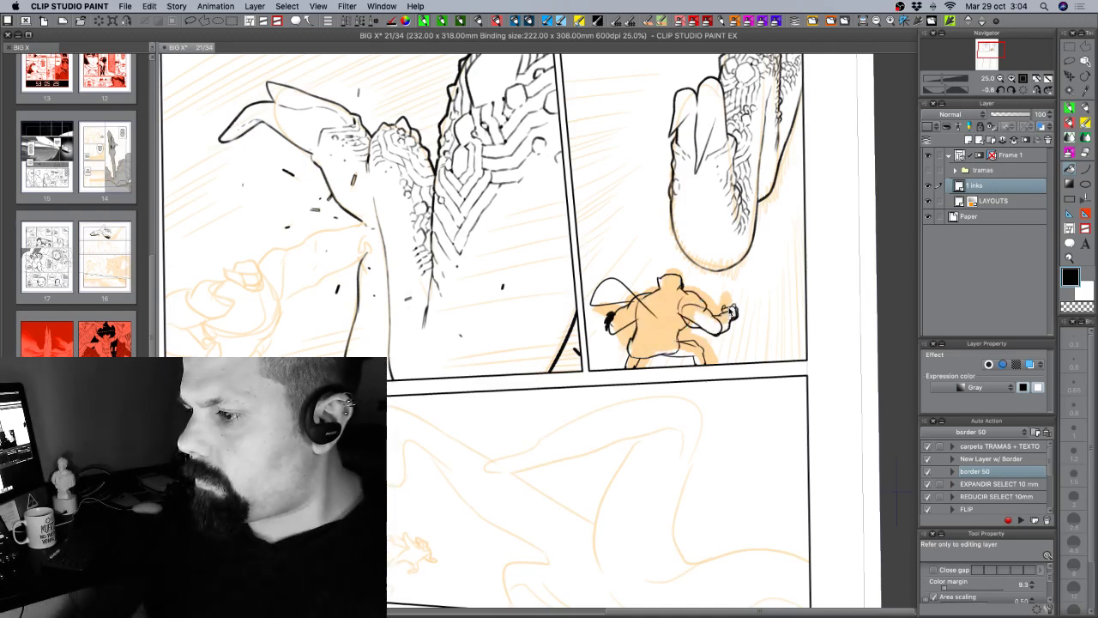
Select the small figure's silhouette by lassoing it and subtracting the empty surroundings, run the REDUCIR SELECT 10mm action, and fill it with black.
click(1069, 60)
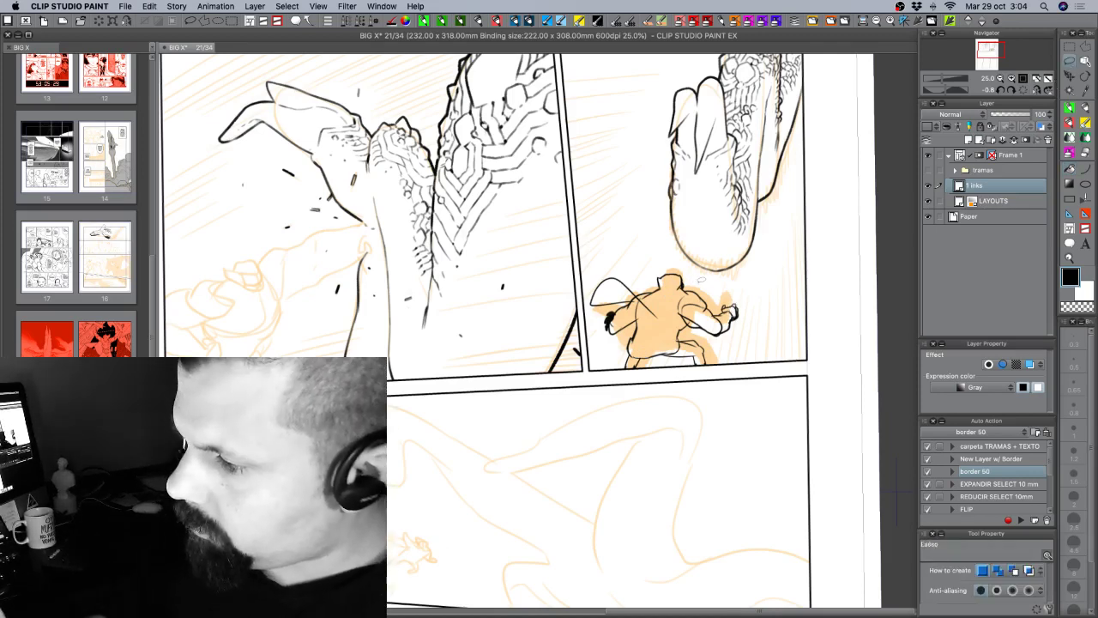
mouse_move(702, 285)
mouse_down()
mouse_move(679, 257)
mouse_move(629, 266)
mouse_up()
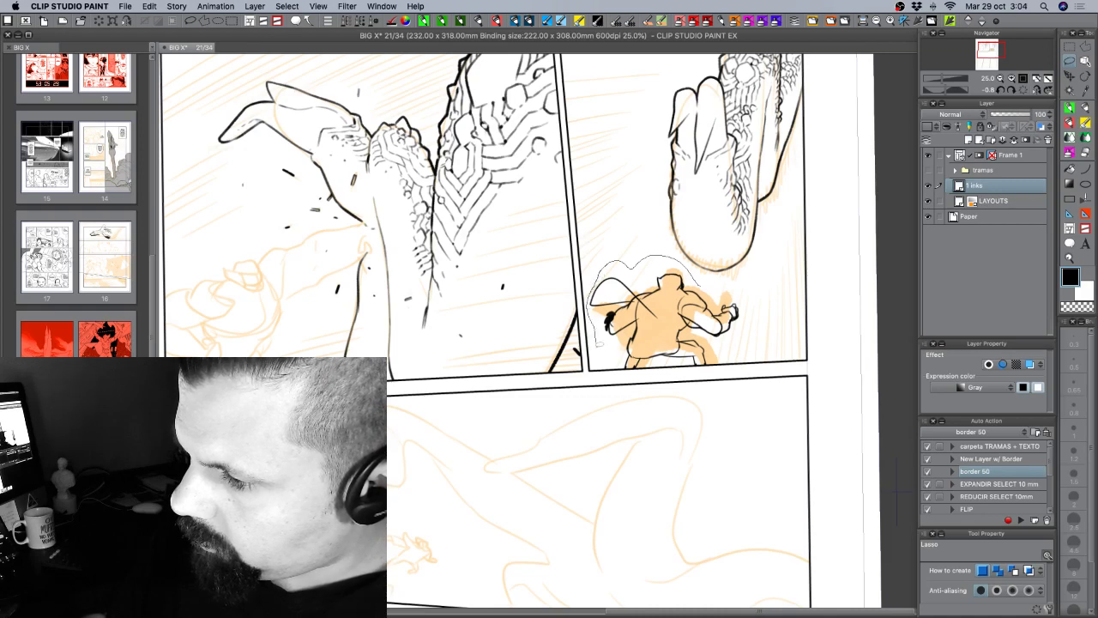
drag(684, 372, 780, 299)
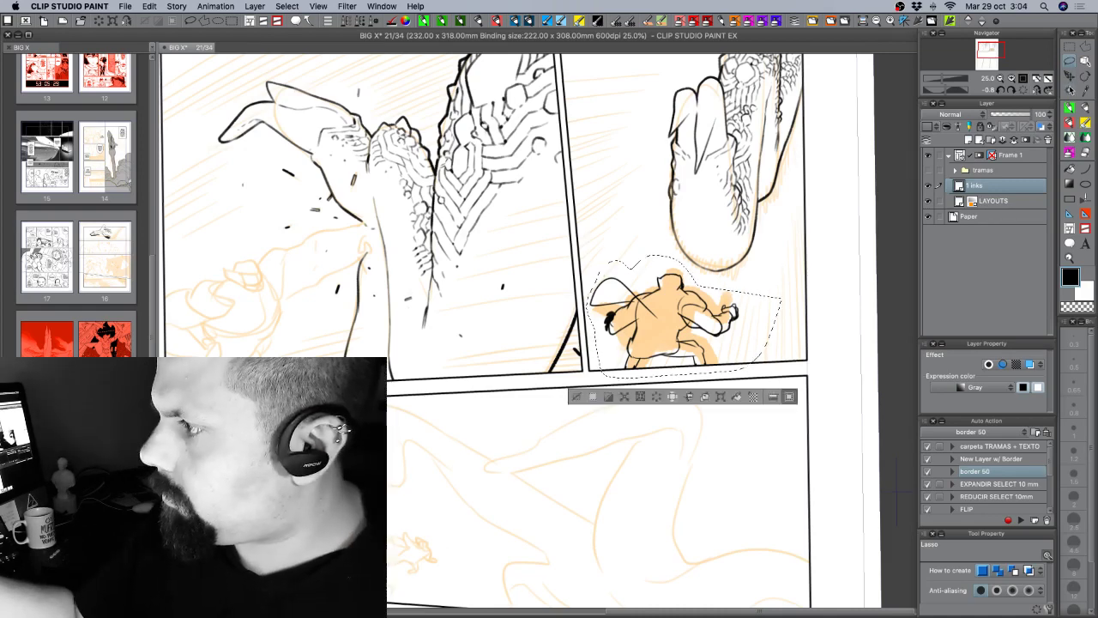
key(w)
alt+click(770, 272)
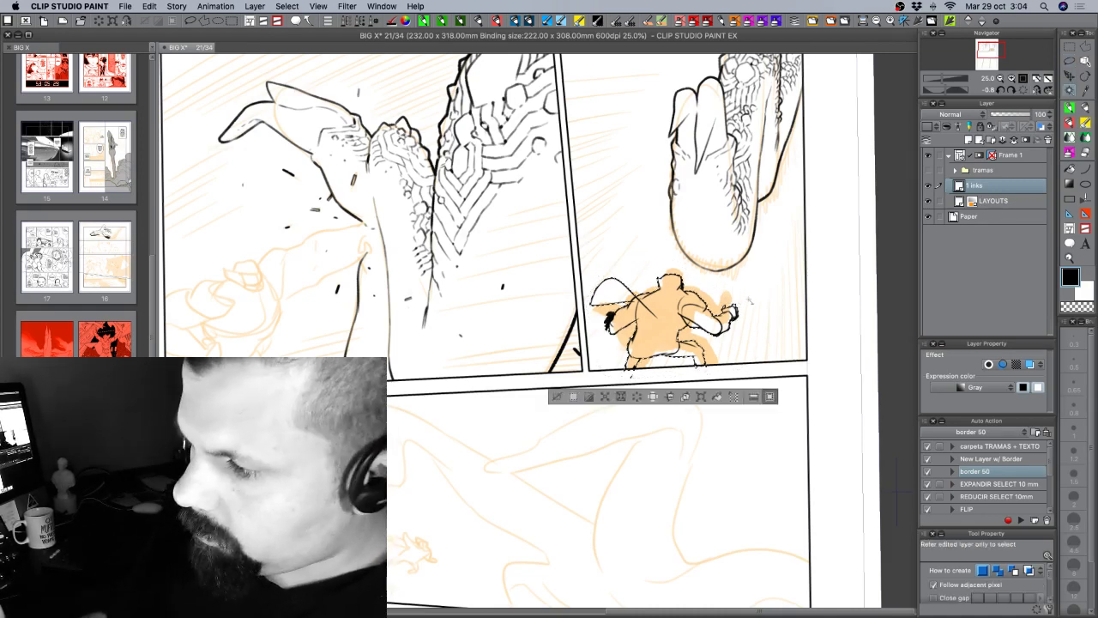
click(1018, 496)
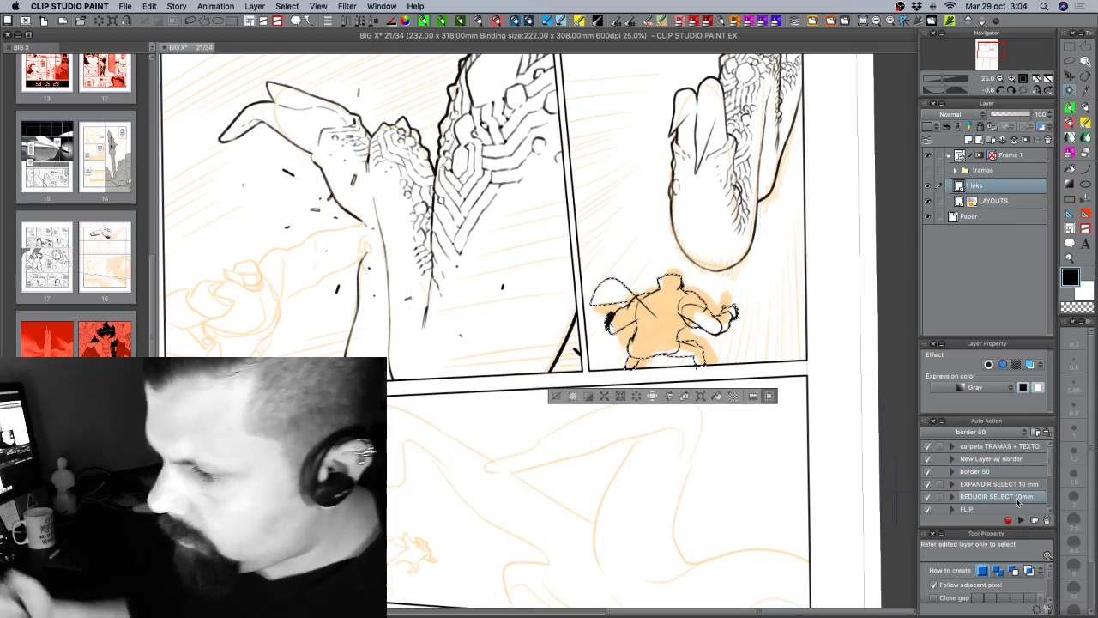
key(alt+BackSpace)
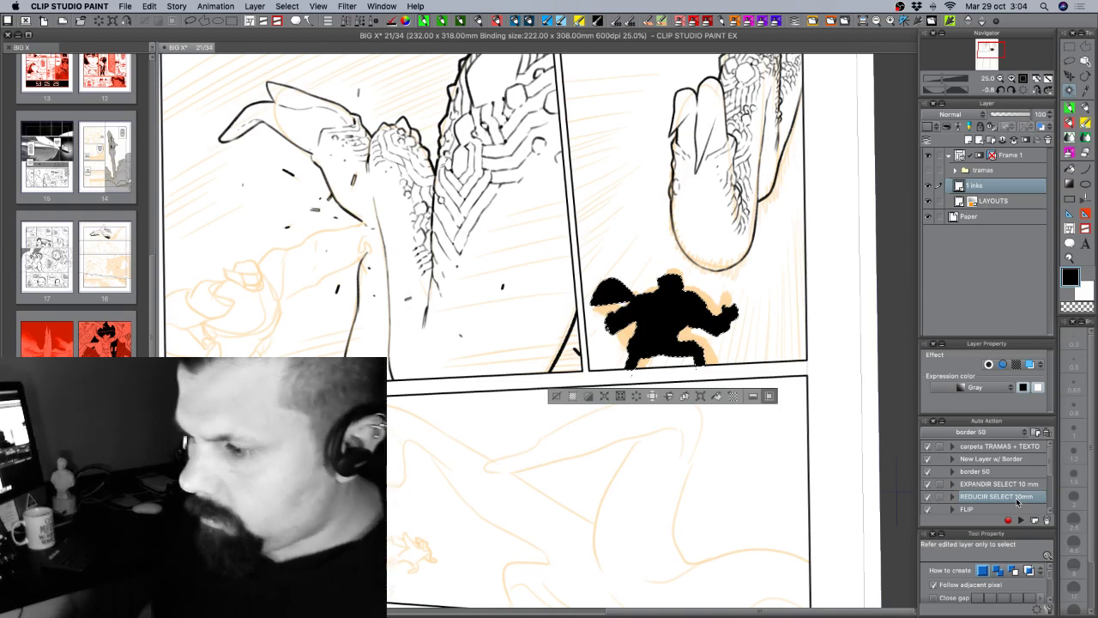
Deselect the small figure and carve the cape's edge line across its back with a size 1 pen in transparent color.
key(super+z)
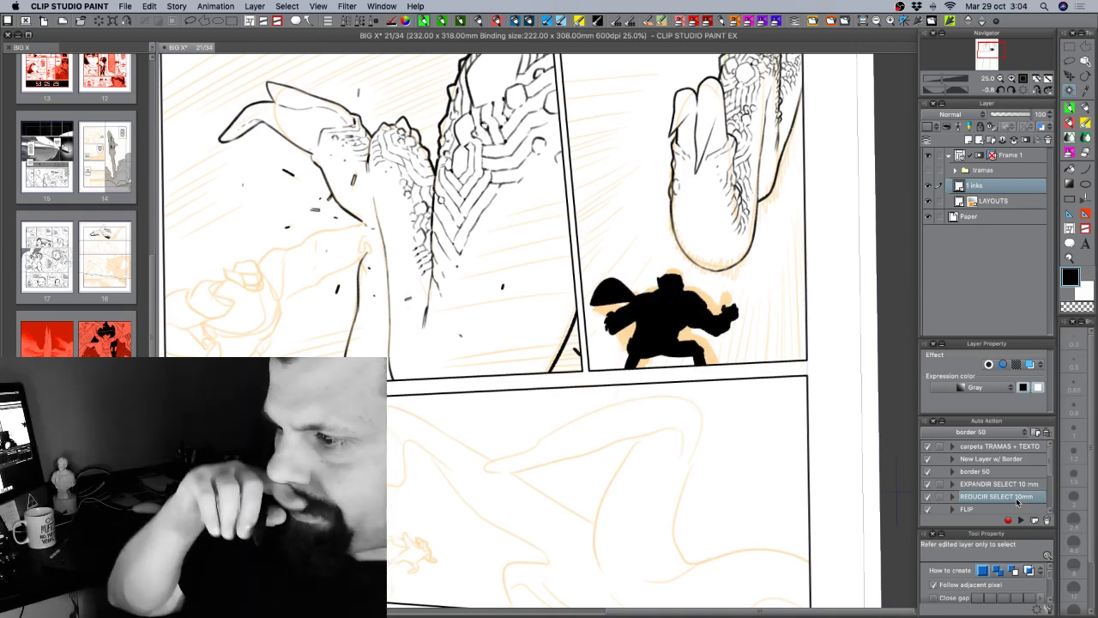
key(c)
key(p)
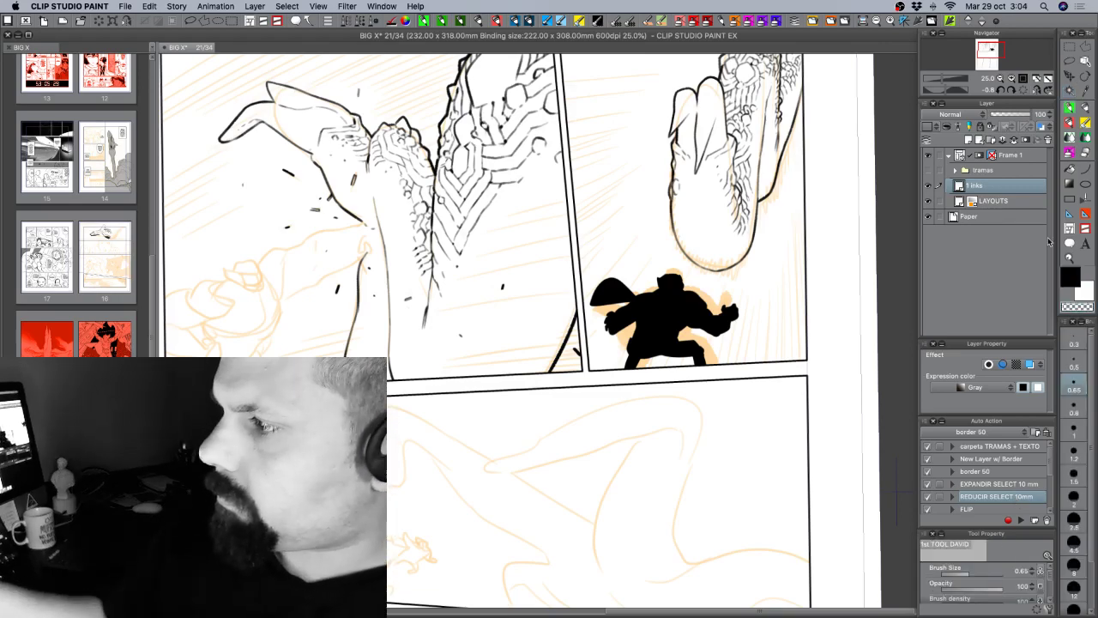
click(1073, 431)
key(r)
drag(719, 341, 678, 441)
key(p)
key(super+plus)
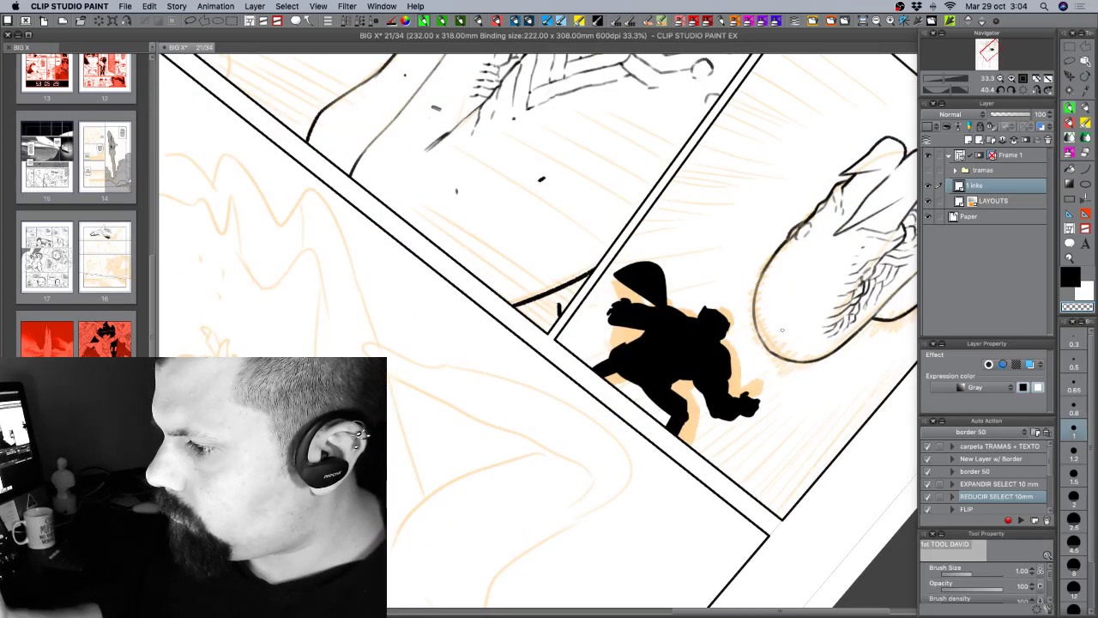
drag(666, 289, 670, 360)
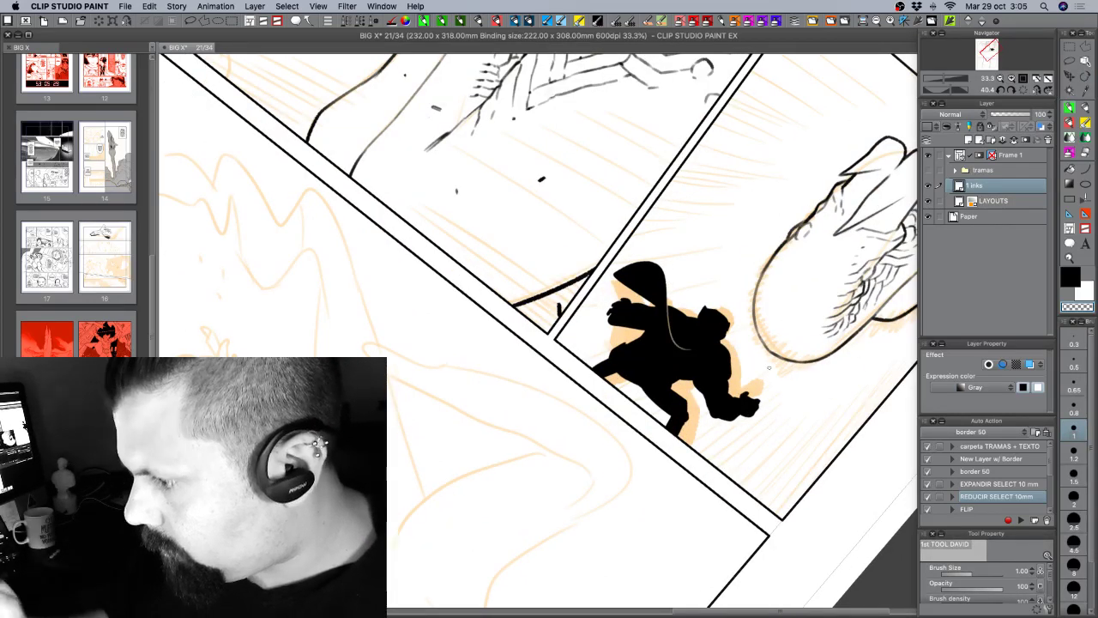
key(super+z)
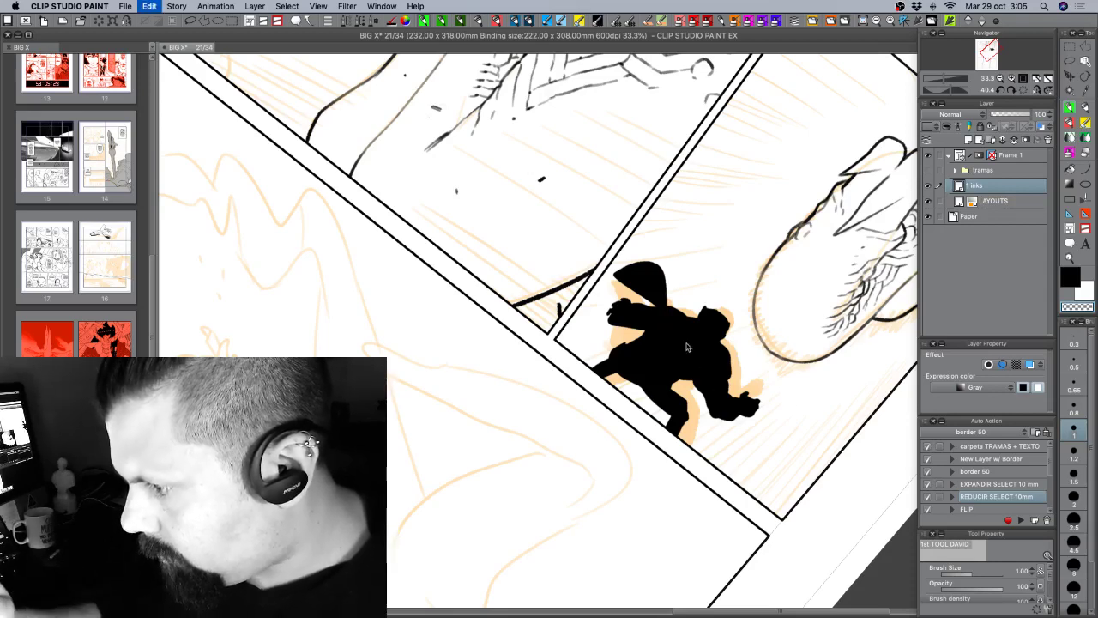
key(super+z)
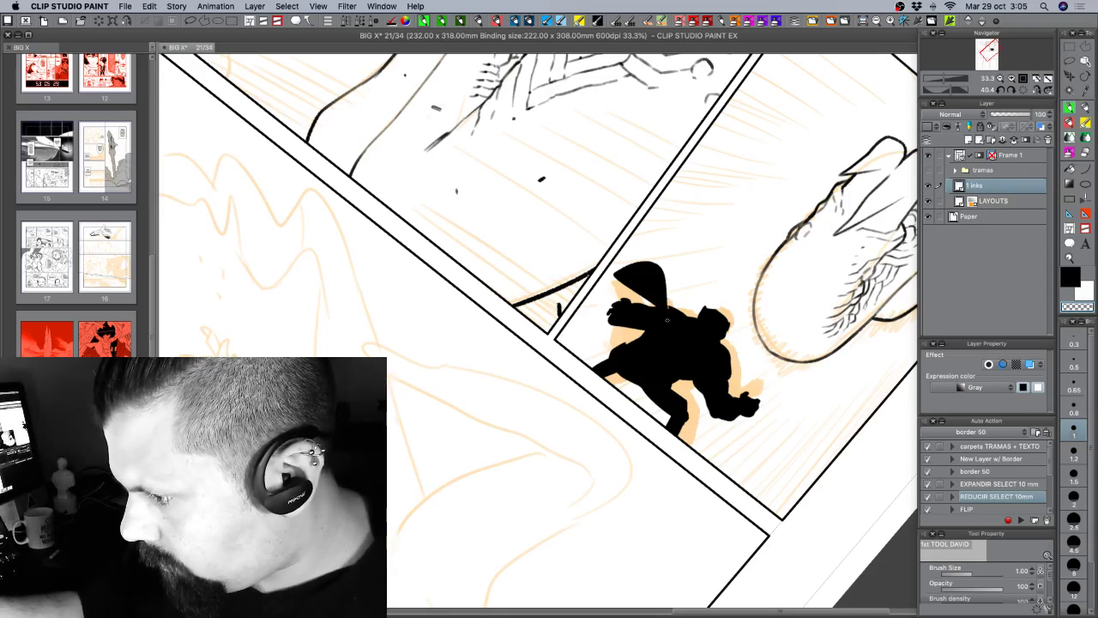
drag(667, 307, 697, 346)
key(super+z)
drag(667, 304, 698, 345)
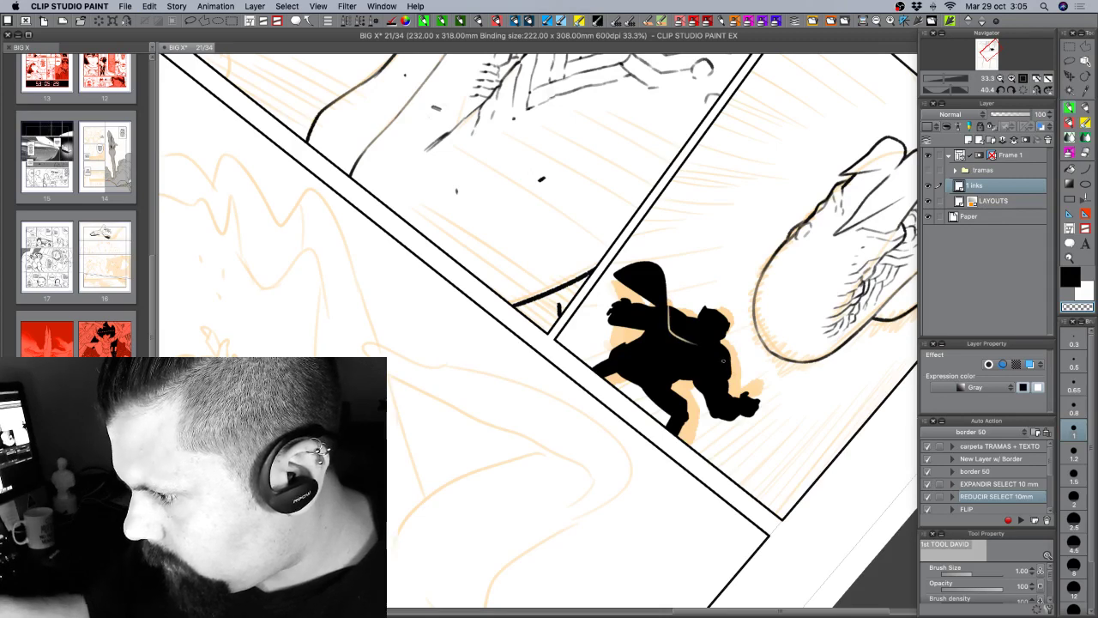
Carve thin contour lines along the silhouette's shoulder and head with the pen at size 0.8.
mouse_move(821, 410)
mouse_down()
mouse_move(829, 311)
mouse_move(815, 242)
mouse_up()
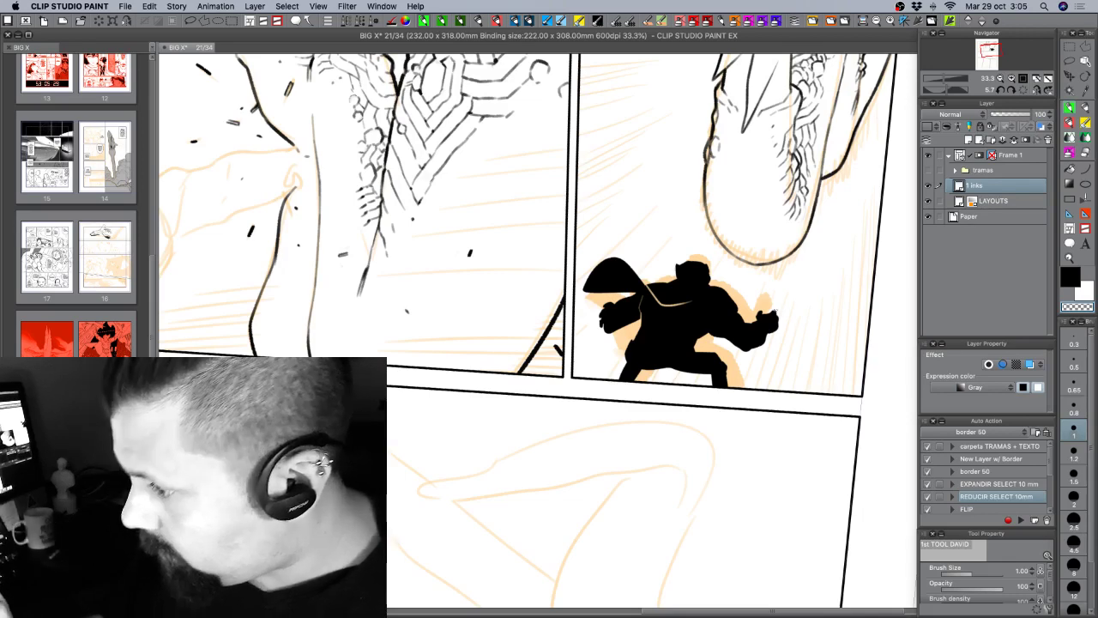
key(r)
drag(705, 307, 758, 304)
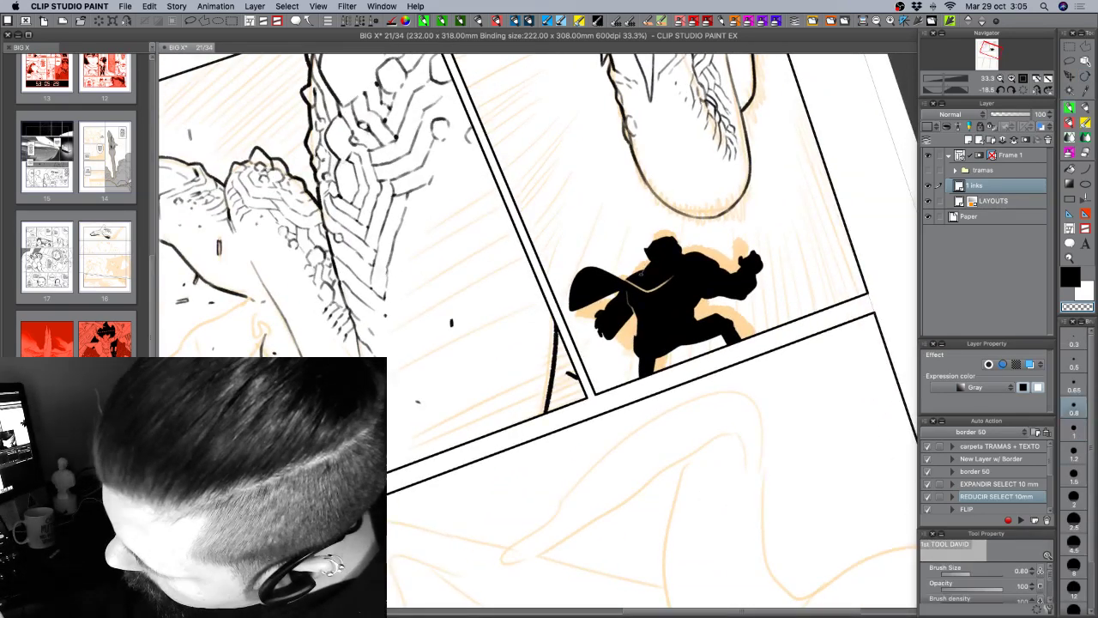
key(super+z)
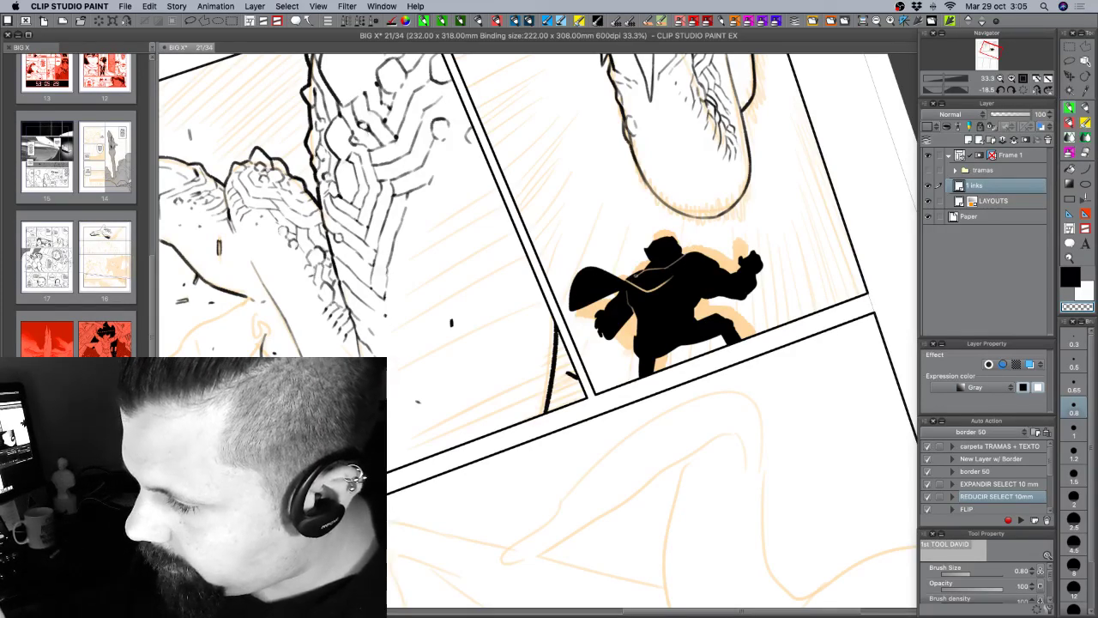
key(super+z)
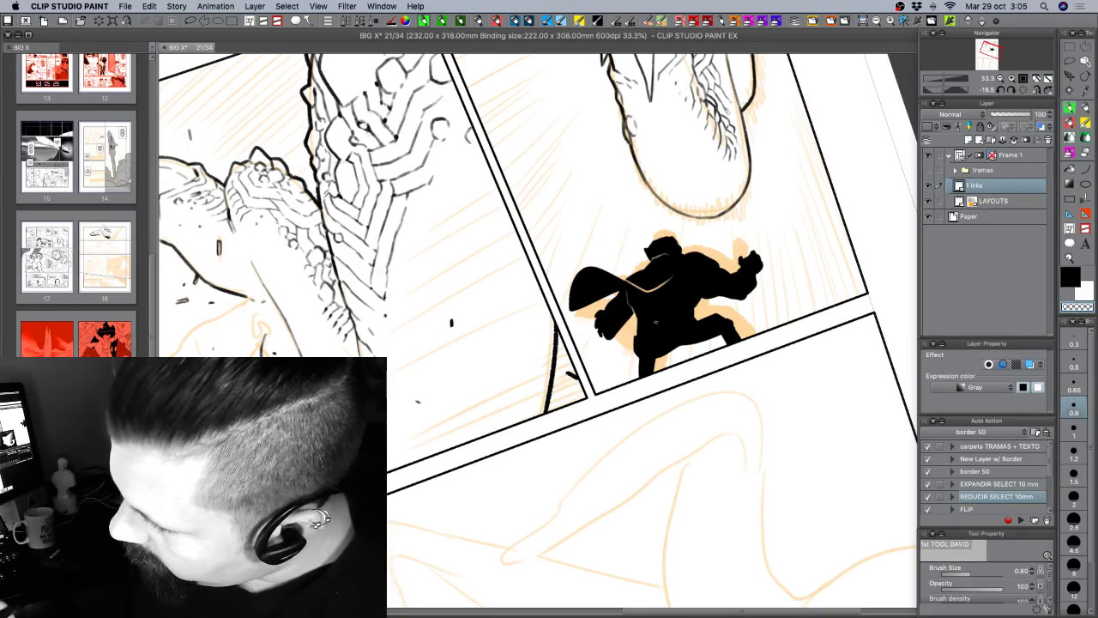
Carve and touch up the hem line above the silhouette's legs, alternating between black and transparent strokes.
key(c)
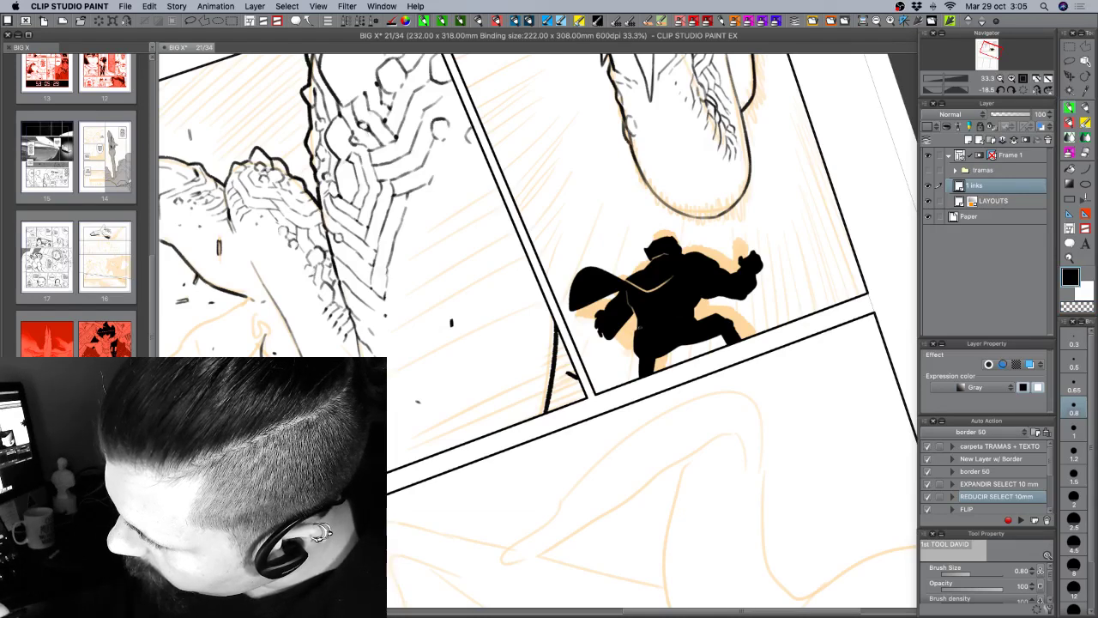
key(c)
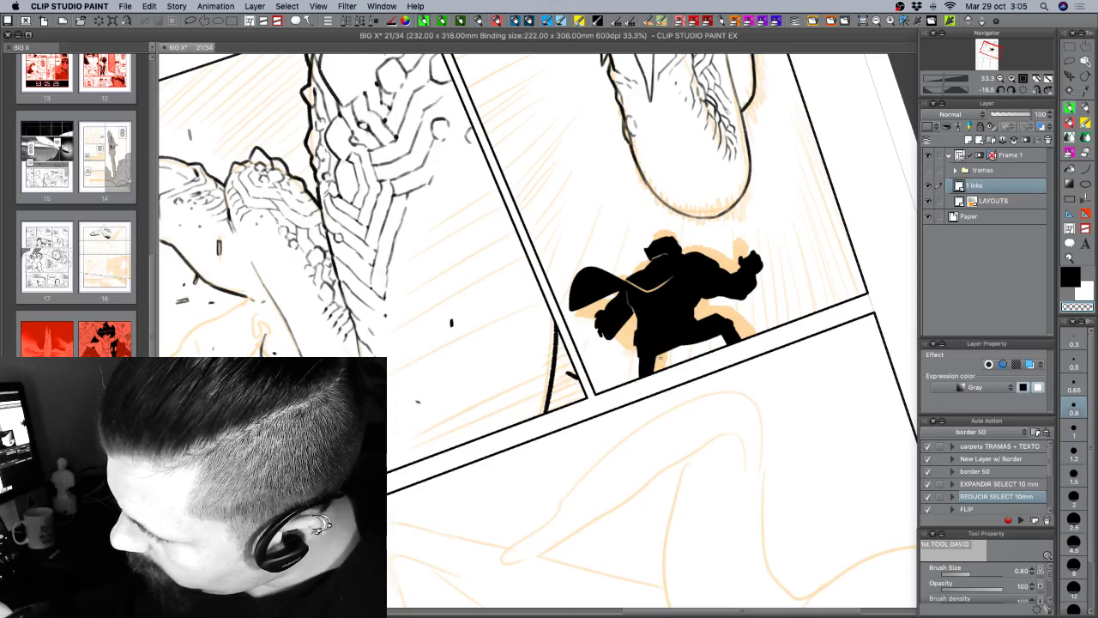
key(c)
key(c)
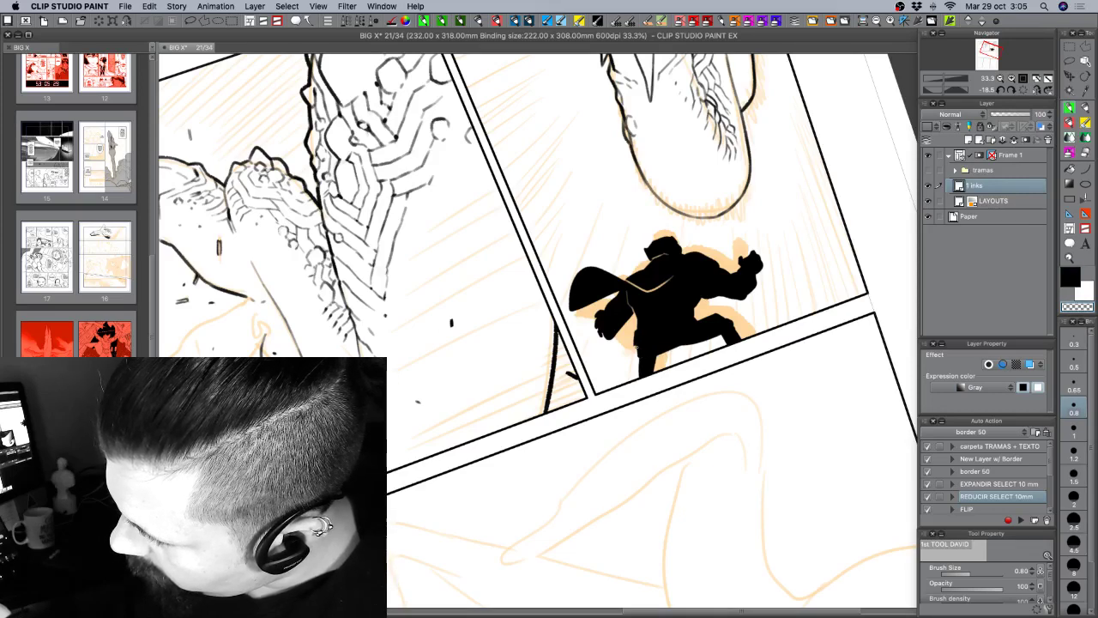
key(c)
key(c)
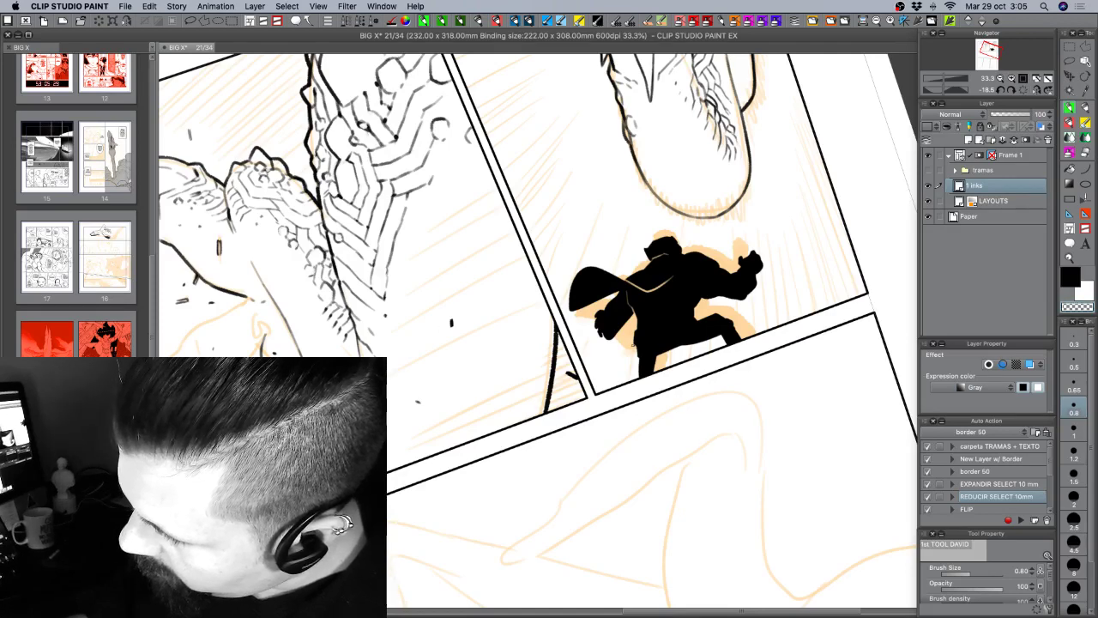
key(c)
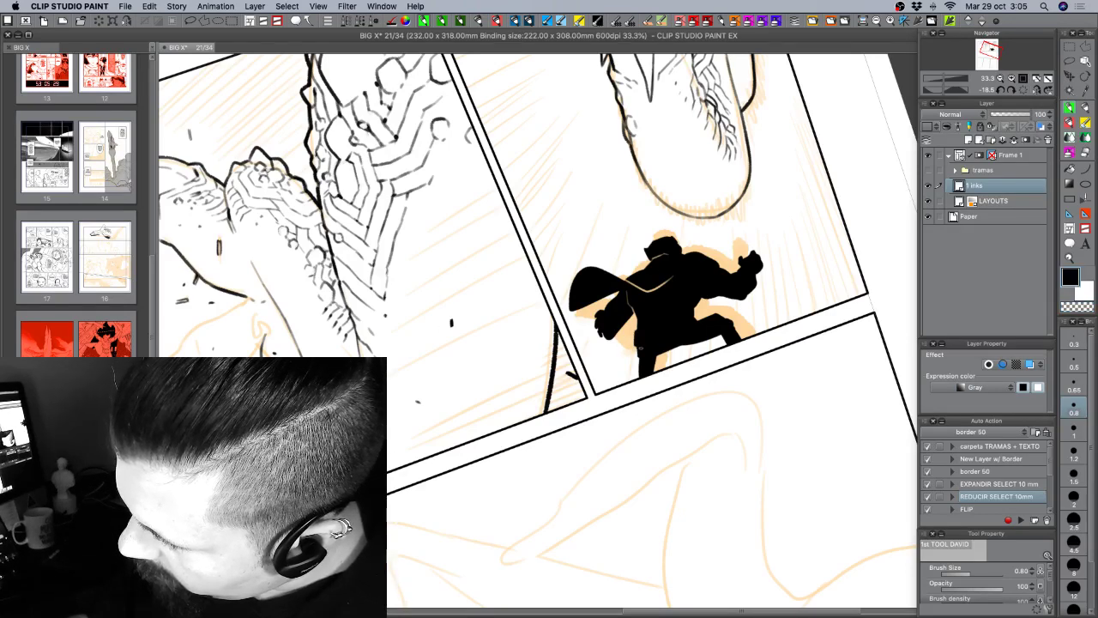
key(c)
key(c)
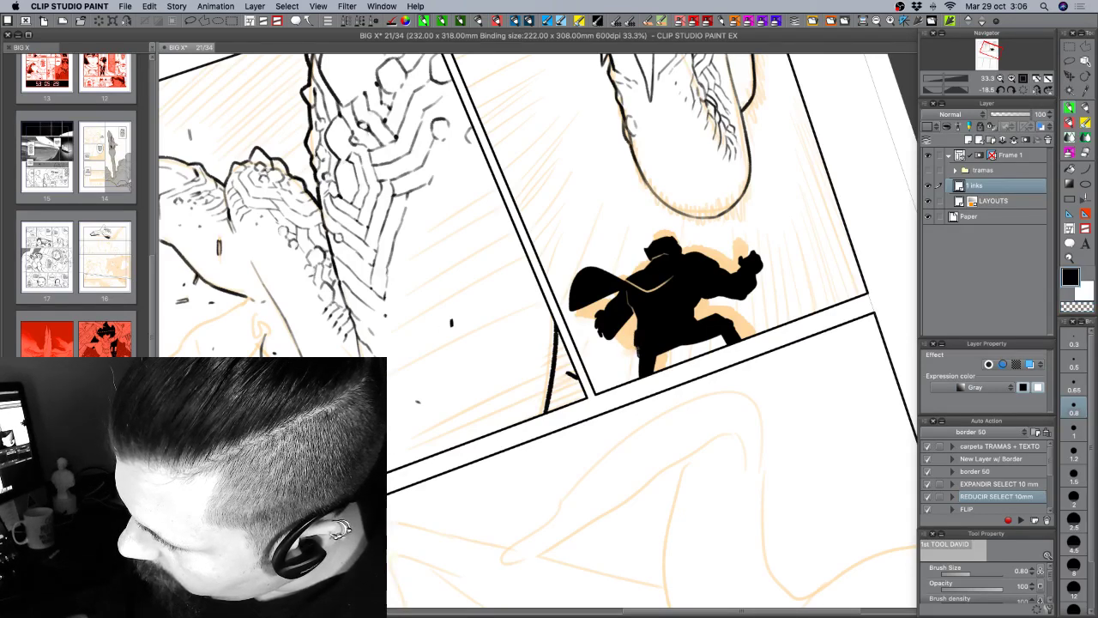
key(c)
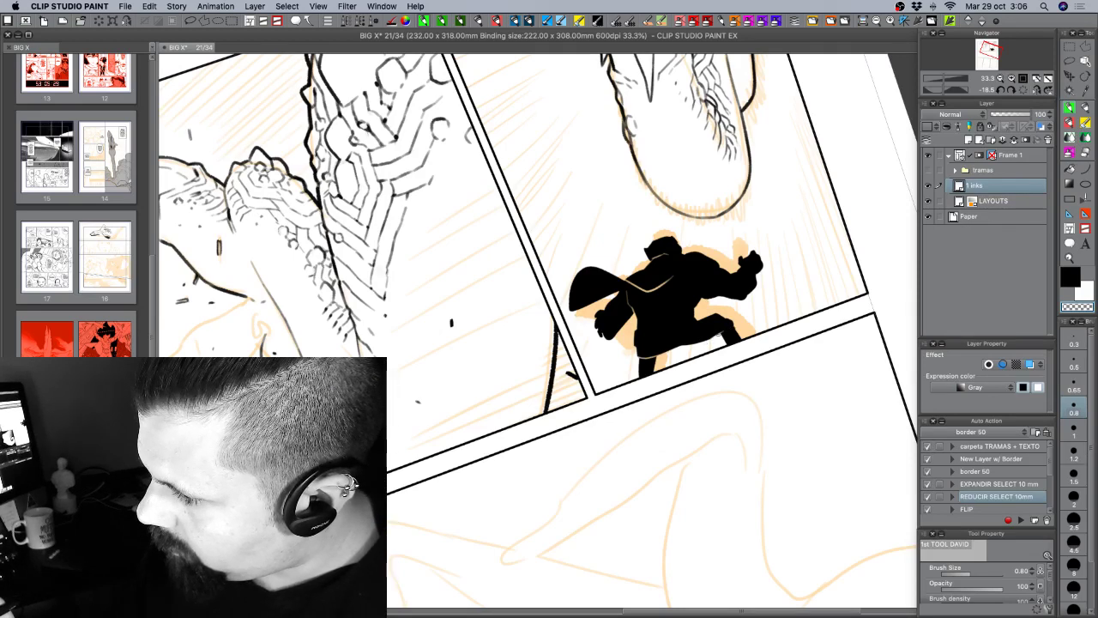
drag(755, 362, 728, 414)
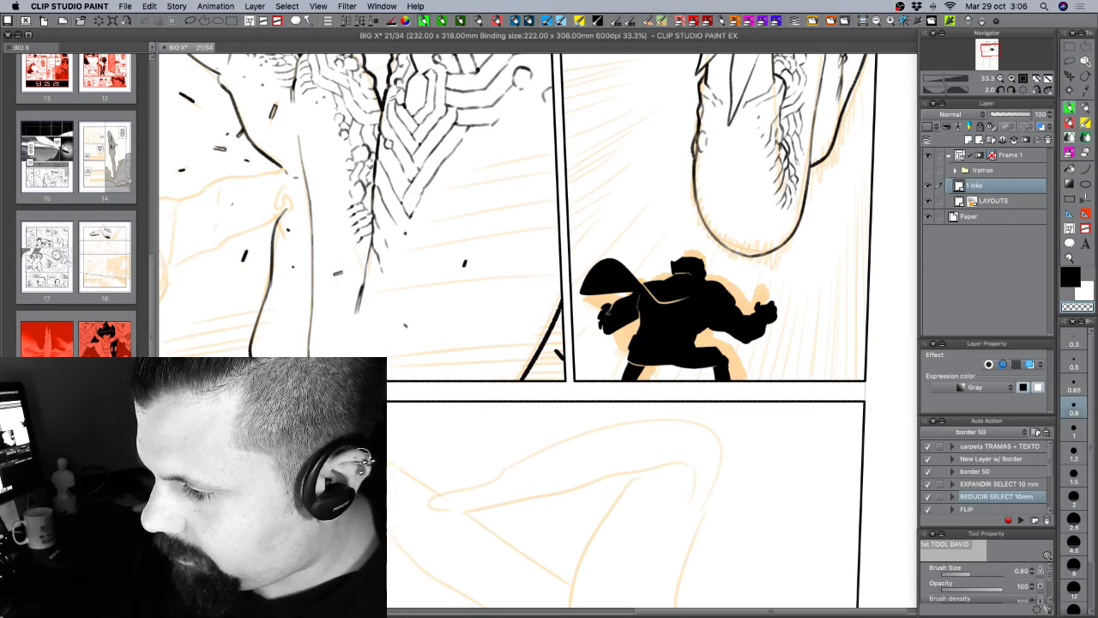
Reshape the silhouette's raised fist into an open hand with separate fingers, using black and transparent strokes at pen size 1.2.
key(shift+space)
drag(802, 346, 815, 310)
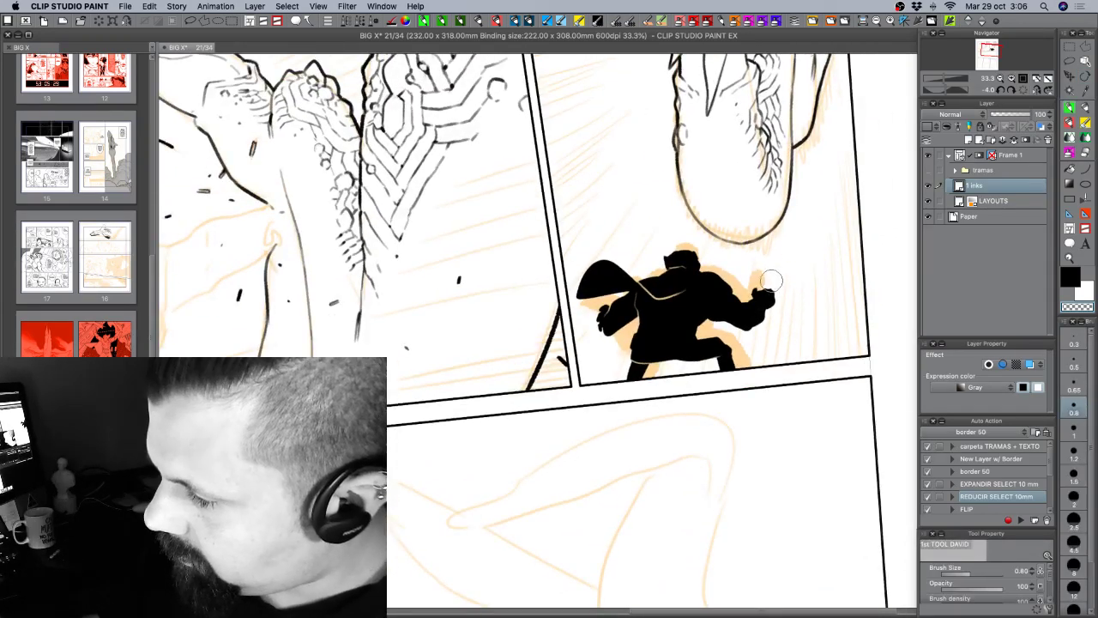
click(1077, 448)
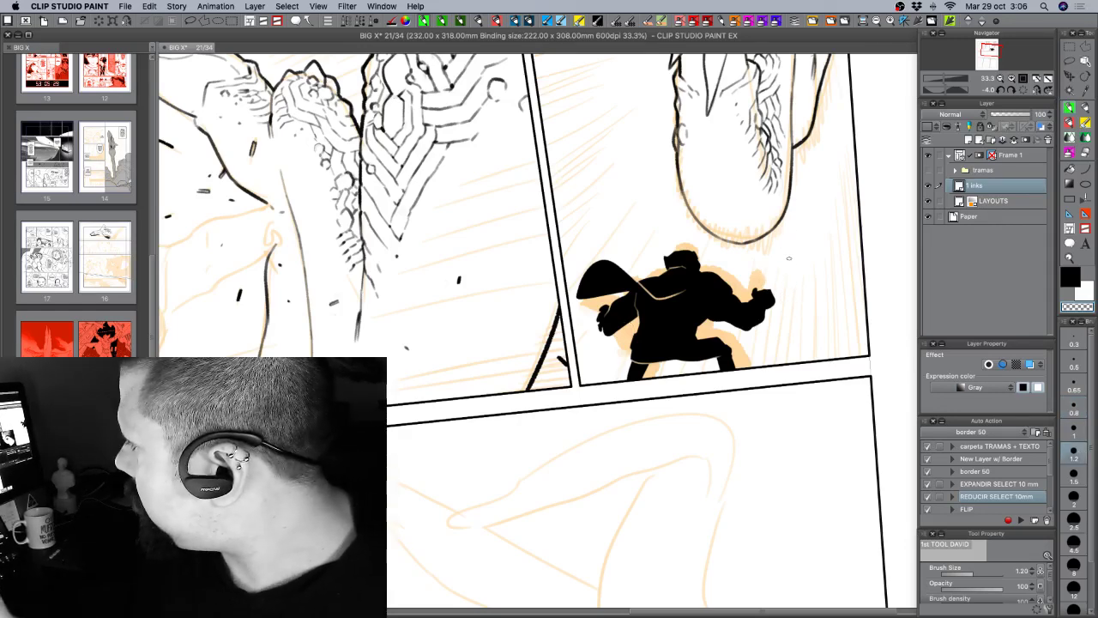
drag(759, 292, 768, 290)
key(super+z)
key(c)
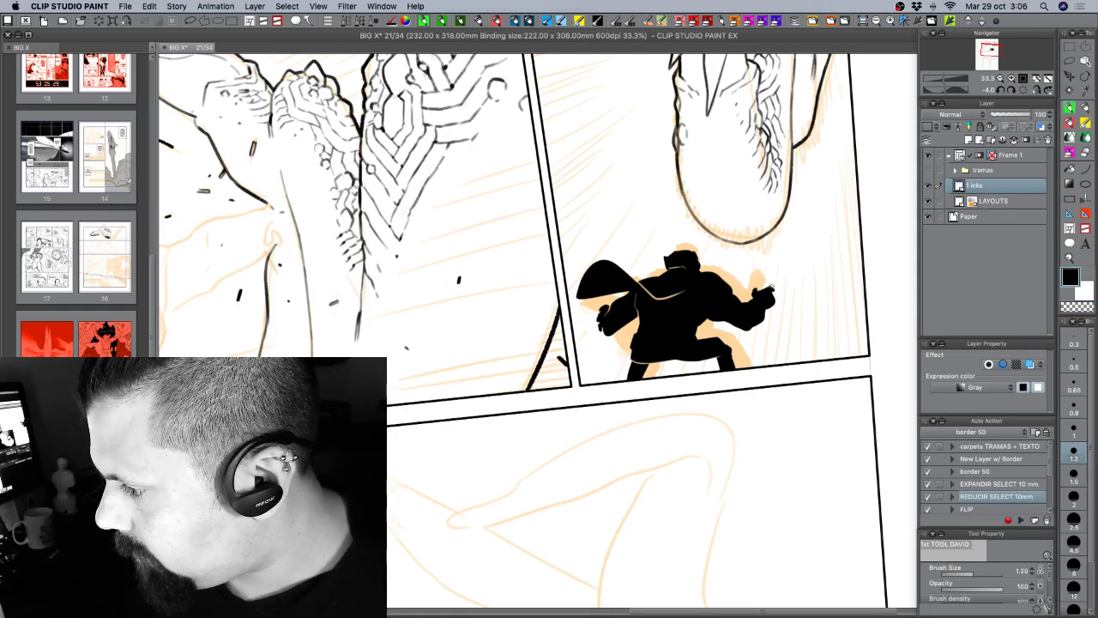
key(c)
key(c)
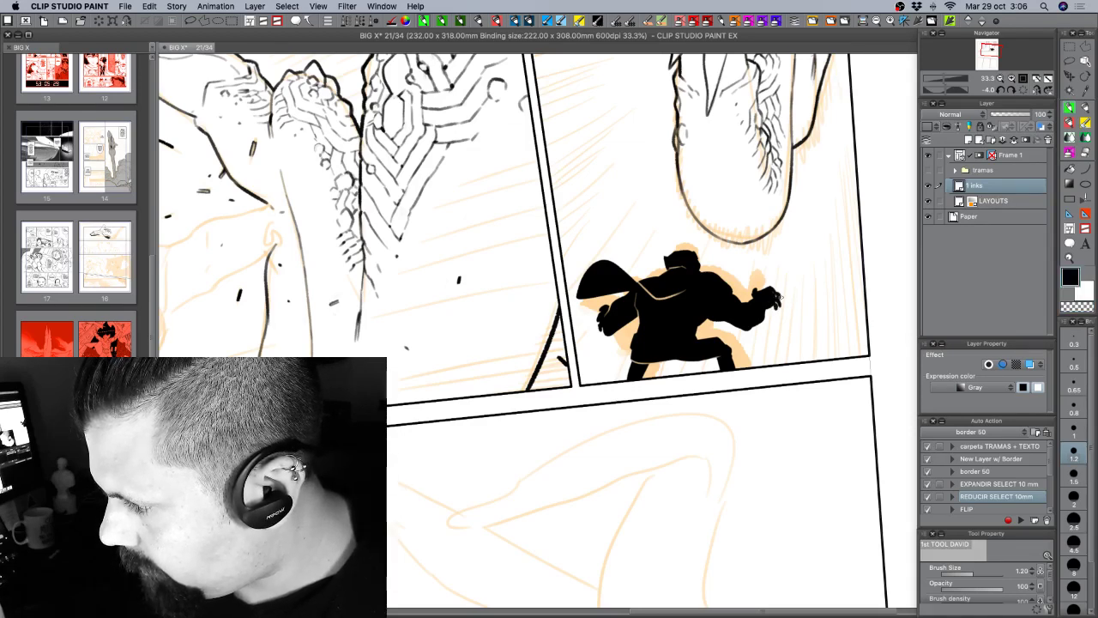
key(c)
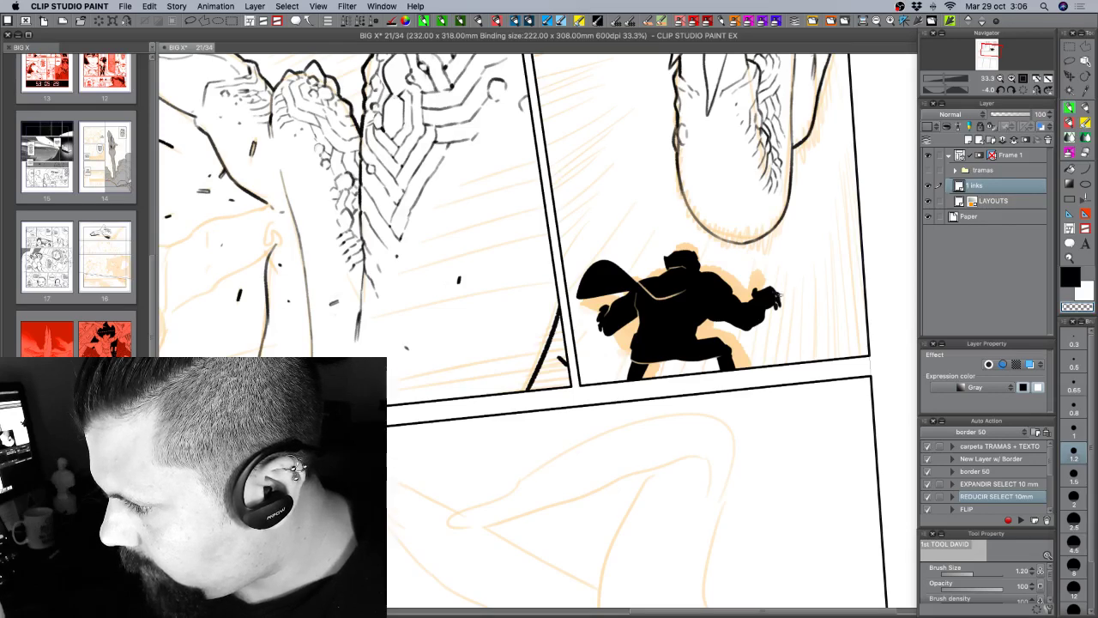
key(c)
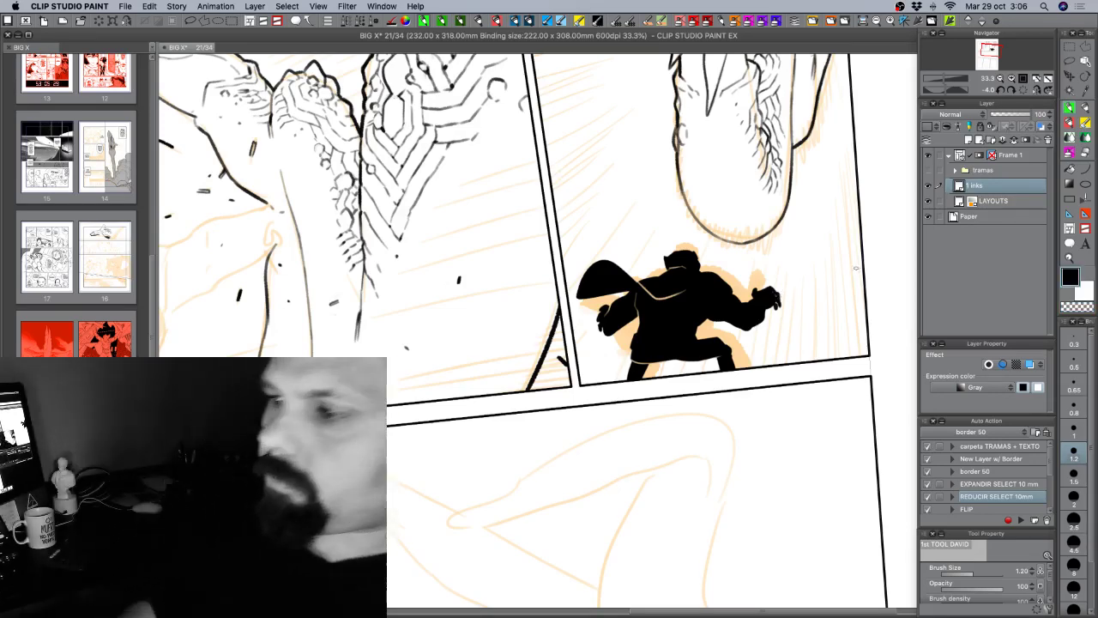
Lasso the outer contour on the giant hand's right side, rotate it slightly toward the panel border, and deselect it.
drag(857, 269, 666, 438)
key(super+minus)
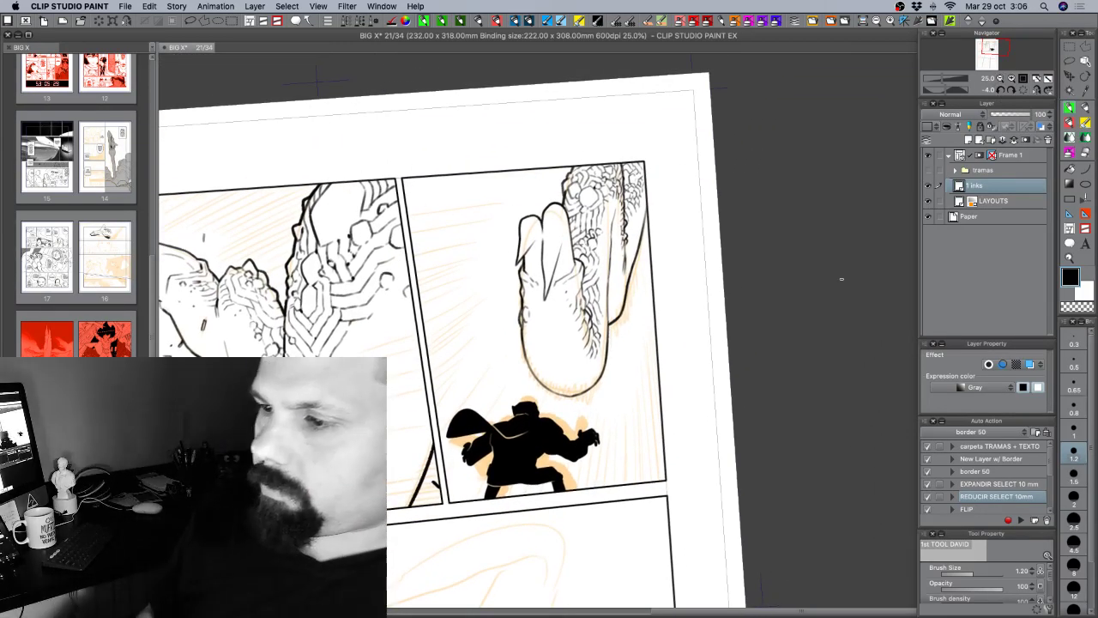
key(m)
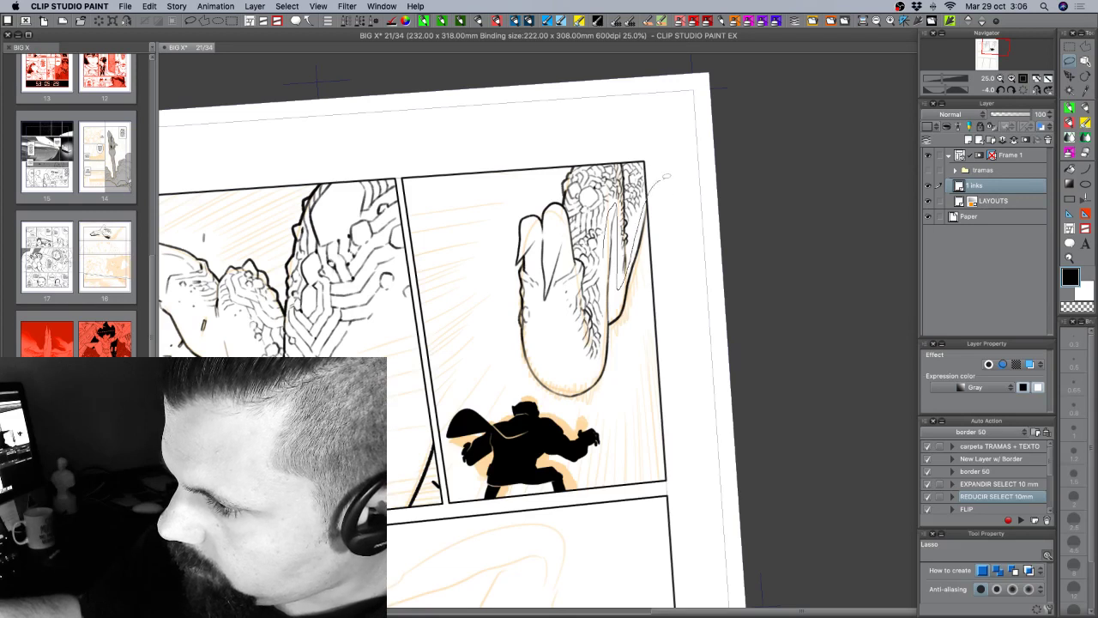
mouse_move(666, 176)
mouse_down()
mouse_move(662, 285)
mouse_move(620, 339)
mouse_up()
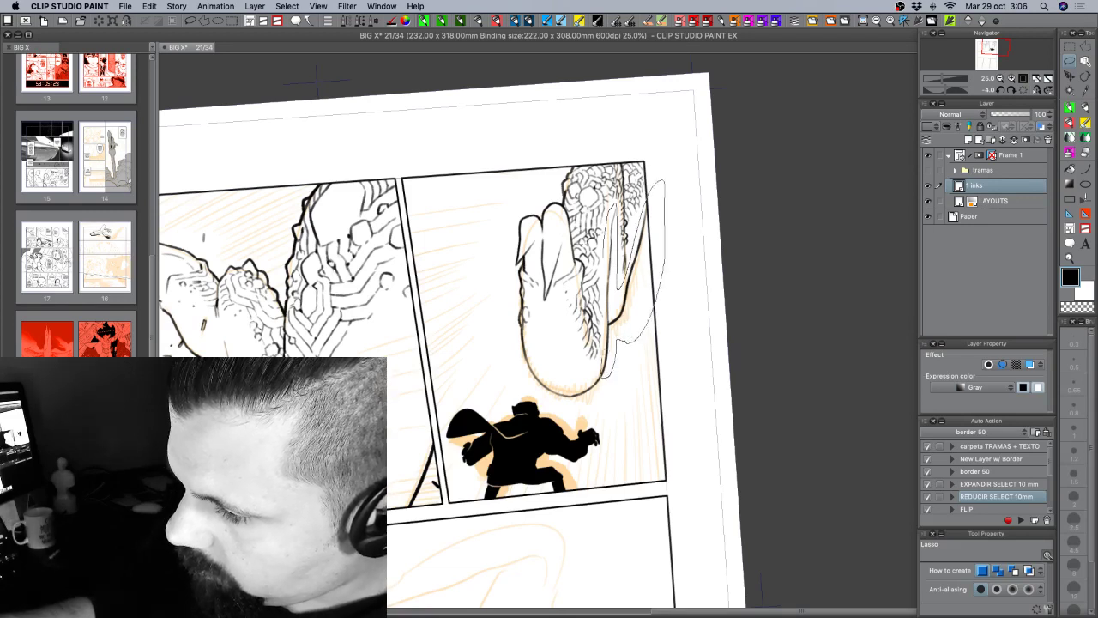
drag(606, 378, 605, 377)
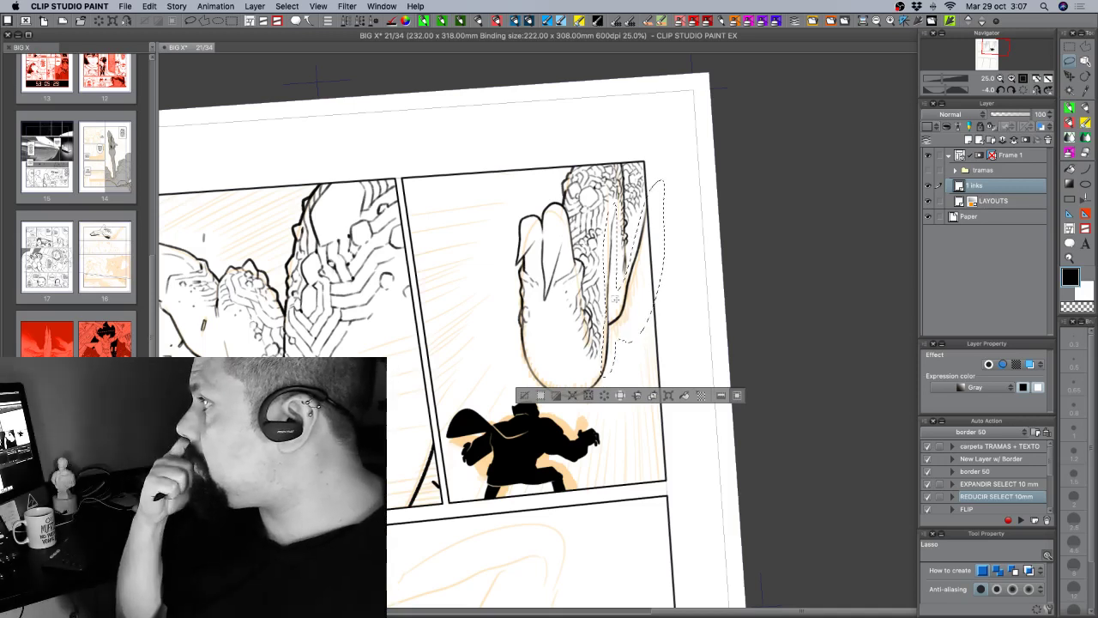
key(super+t)
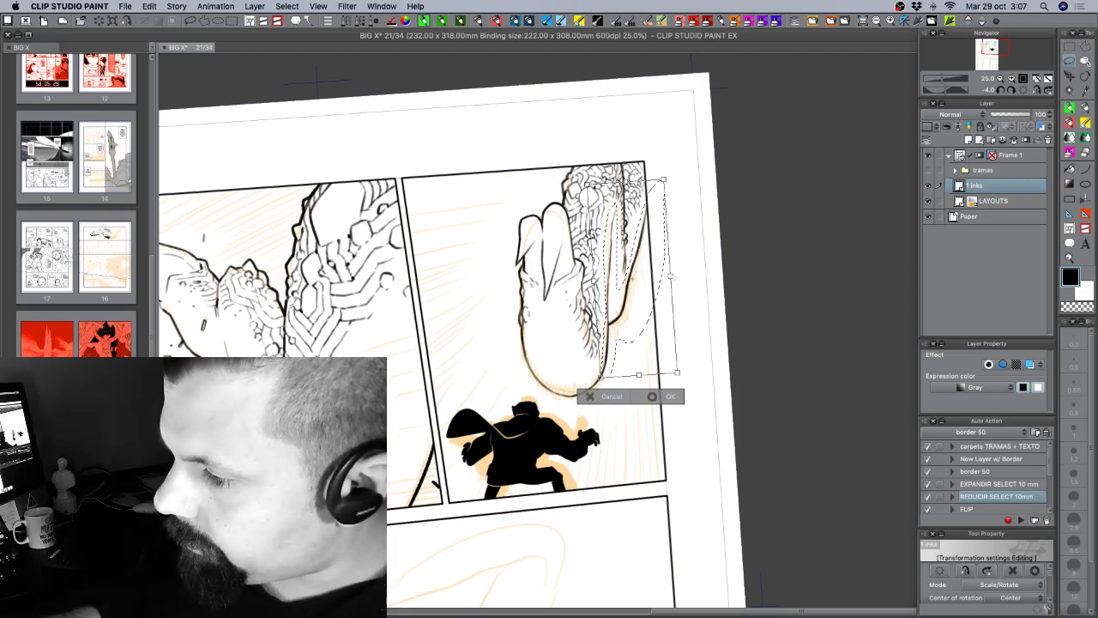
drag(671, 275, 689, 303)
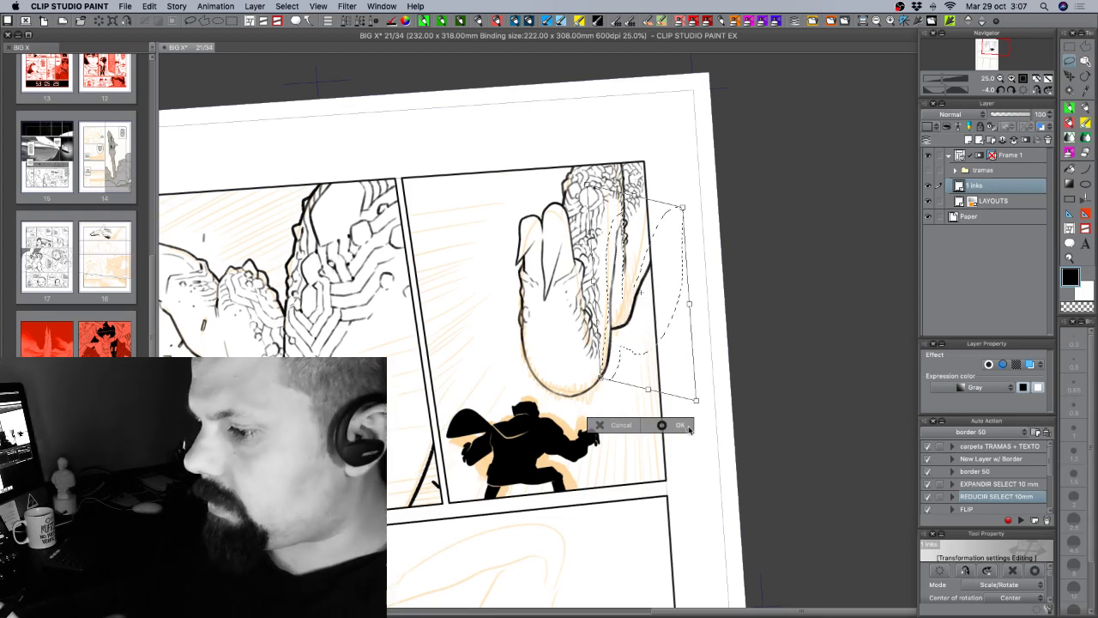
click(680, 427)
click(674, 449)
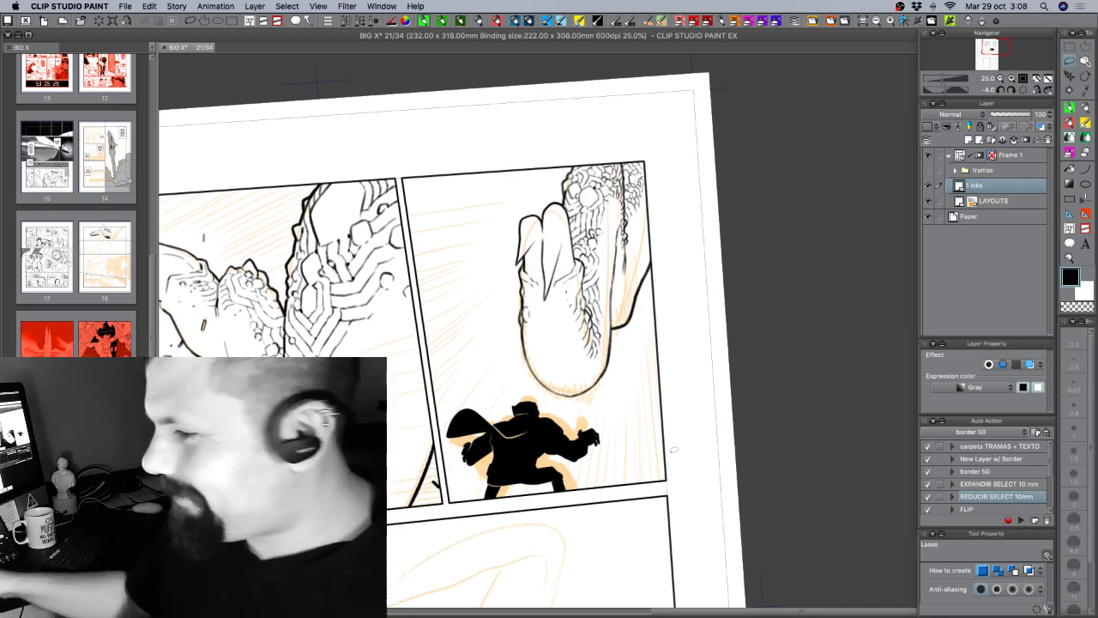
scroll(659, 378, down, 2)
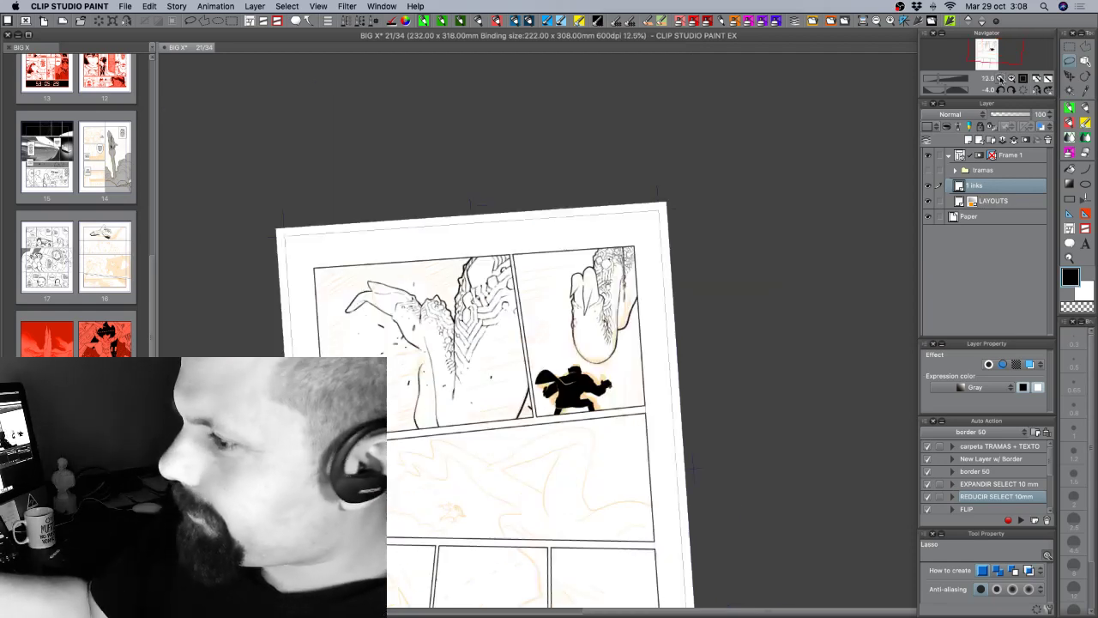
drag(659, 378, 706, 365)
key(r)
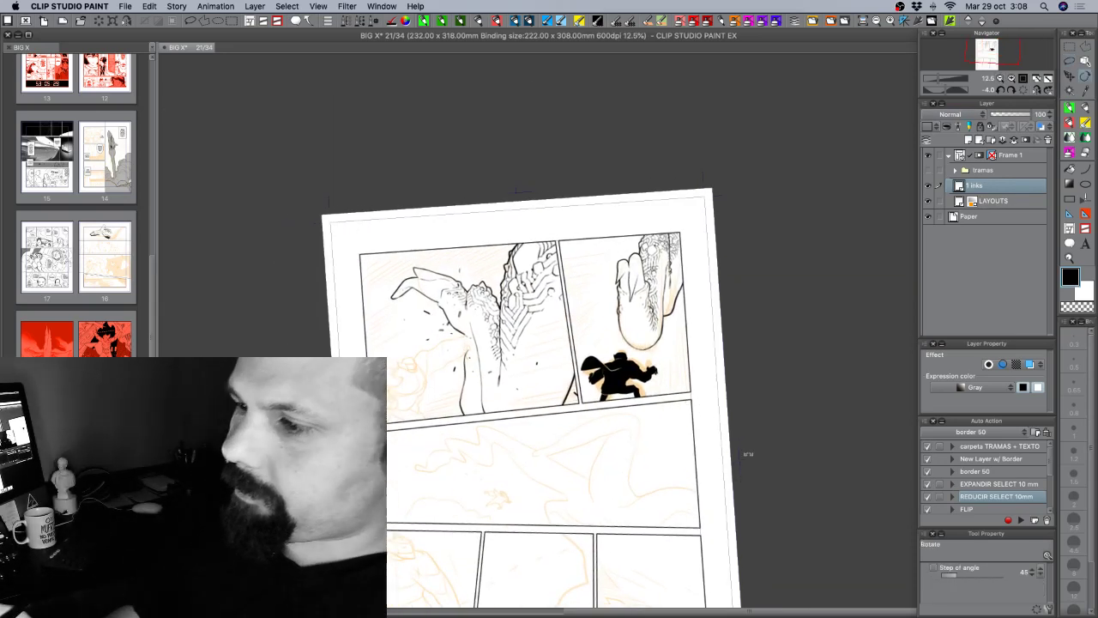
drag(747, 454, 735, 477)
scroll(664, 279, up, 2)
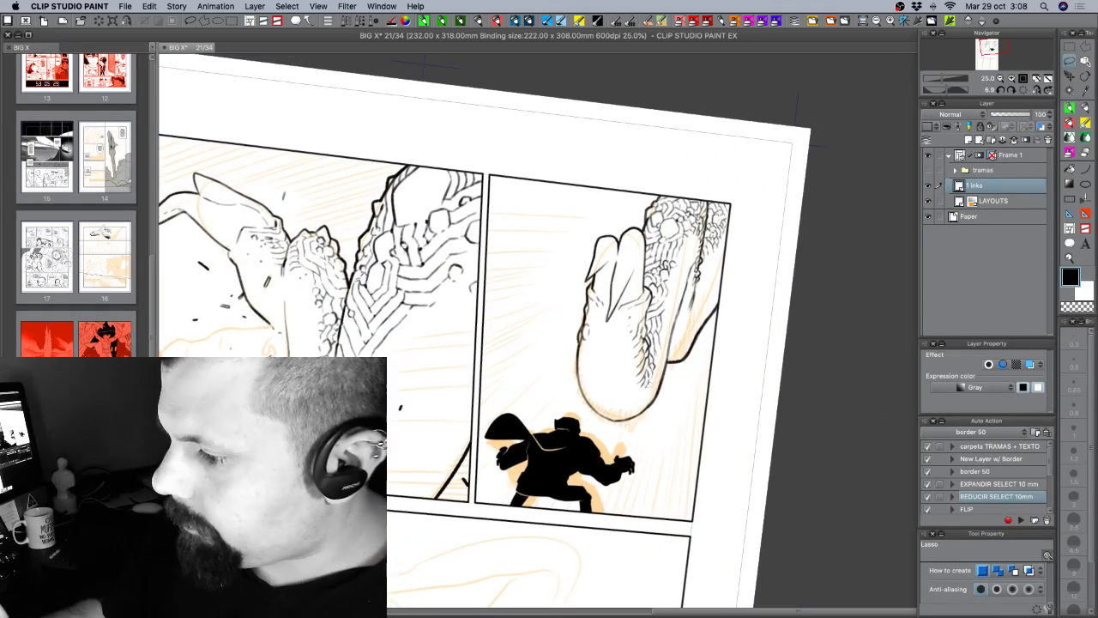
drag(667, 335, 695, 248)
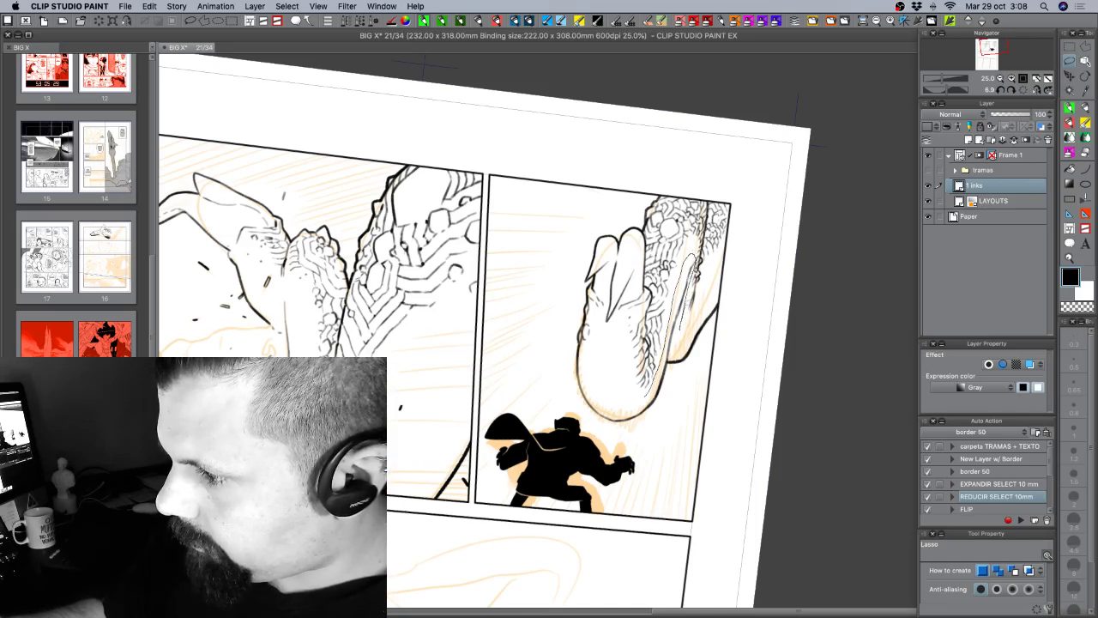
drag(665, 361, 653, 390)
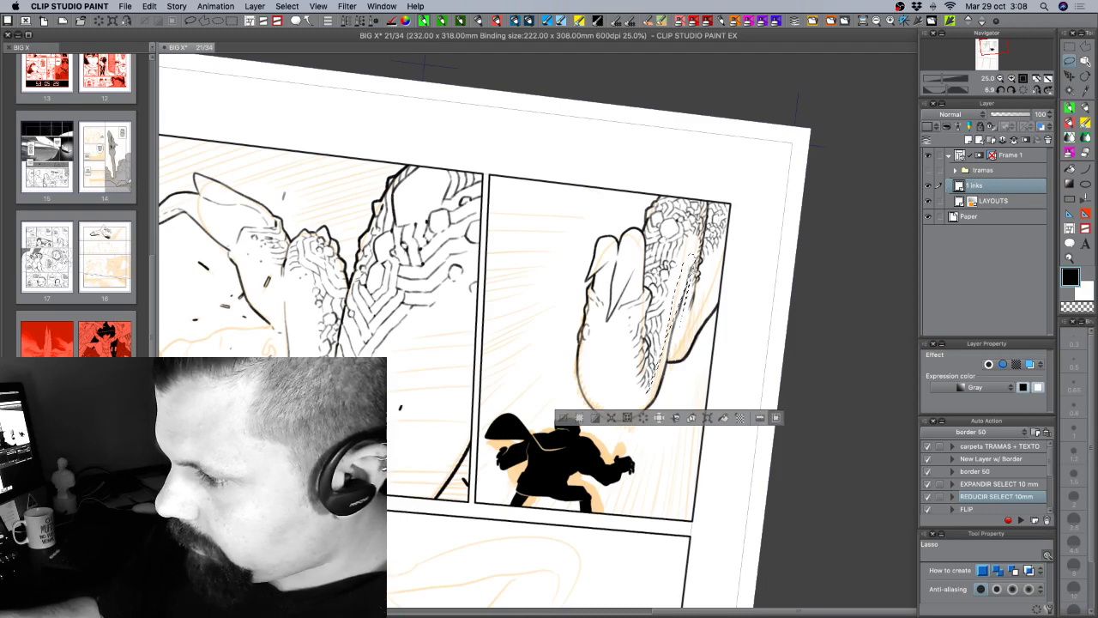
key(super+d)
Lasso the giant hand's fingers and textured back, free-transform them by their corners so the fingers lean outward, apply it, and deselect.
drag(698, 239, 679, 284)
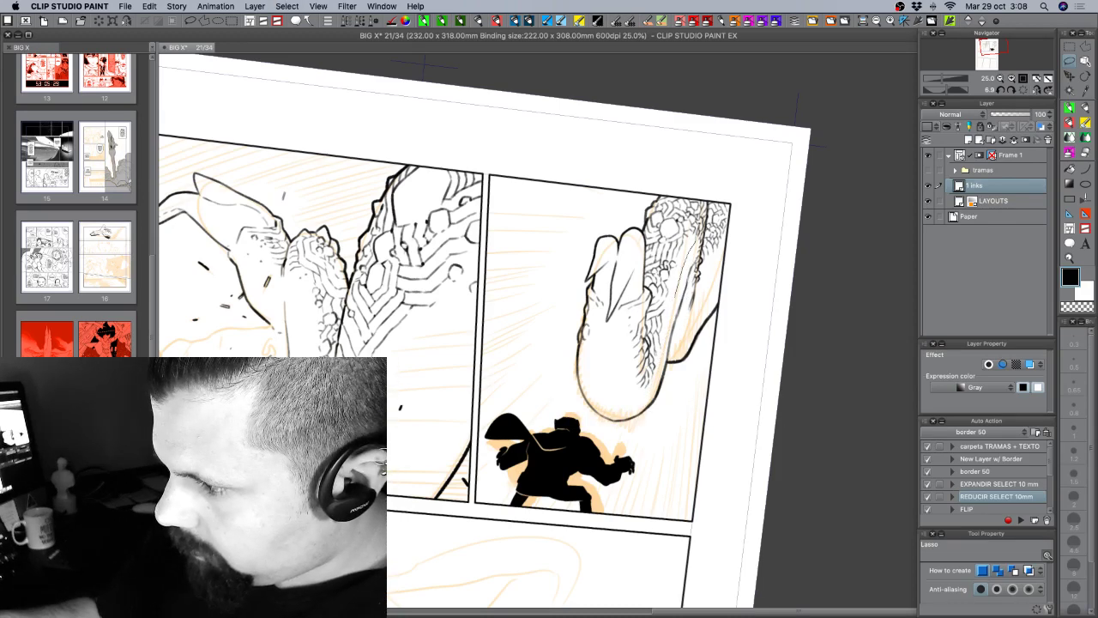
mouse_move(697, 237)
mouse_down()
mouse_move(705, 181)
mouse_move(580, 214)
mouse_move(572, 294)
mouse_up()
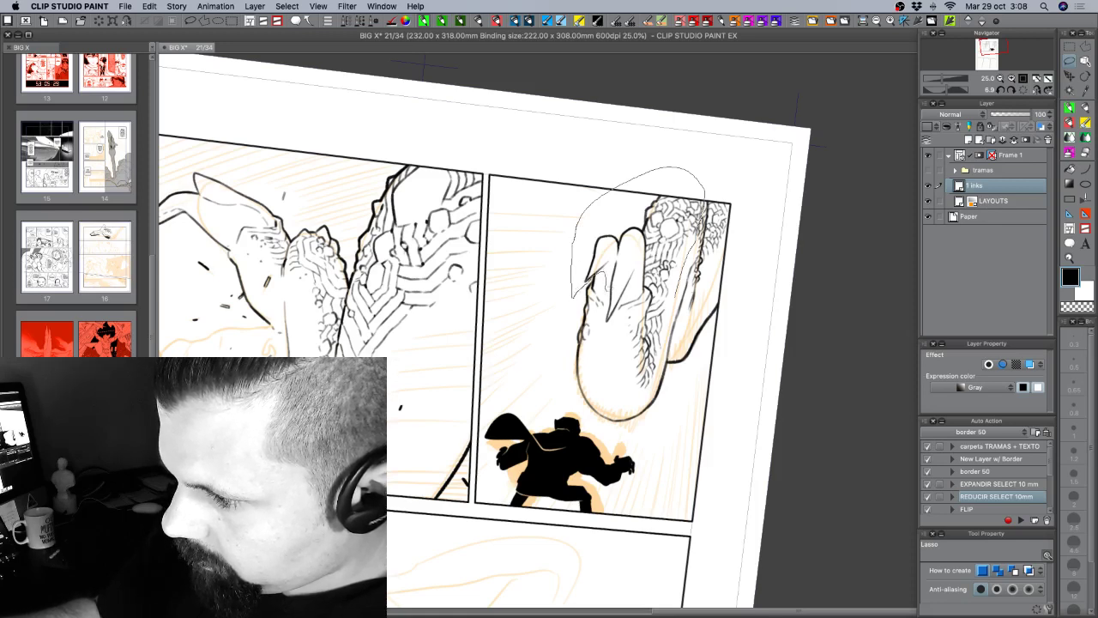
drag(599, 329, 646, 392)
key(super+t)
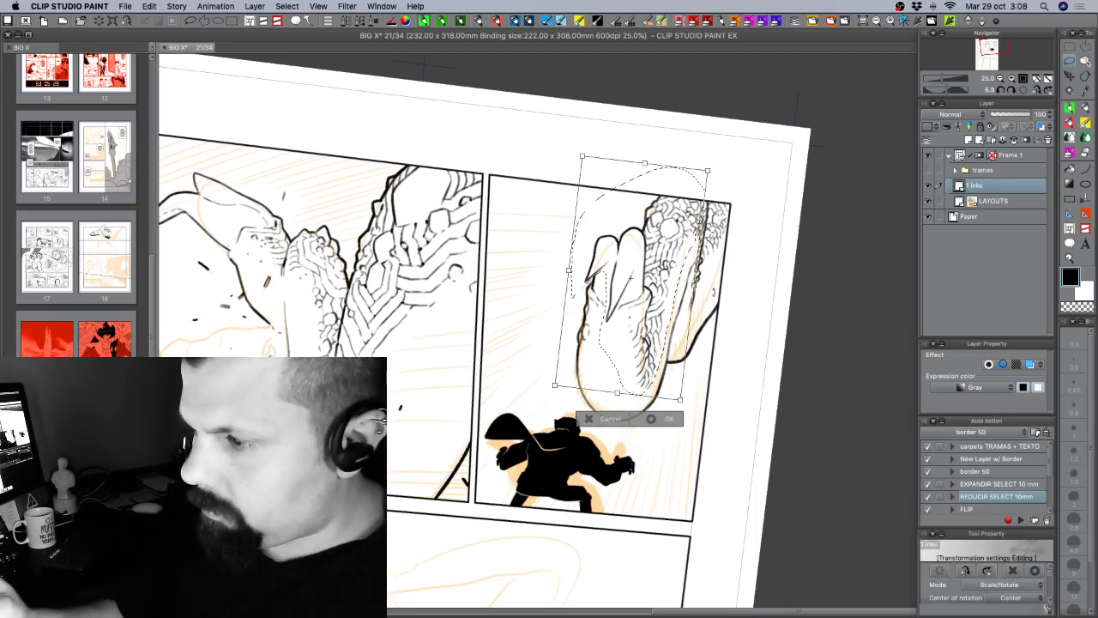
drag(583, 156, 562, 129)
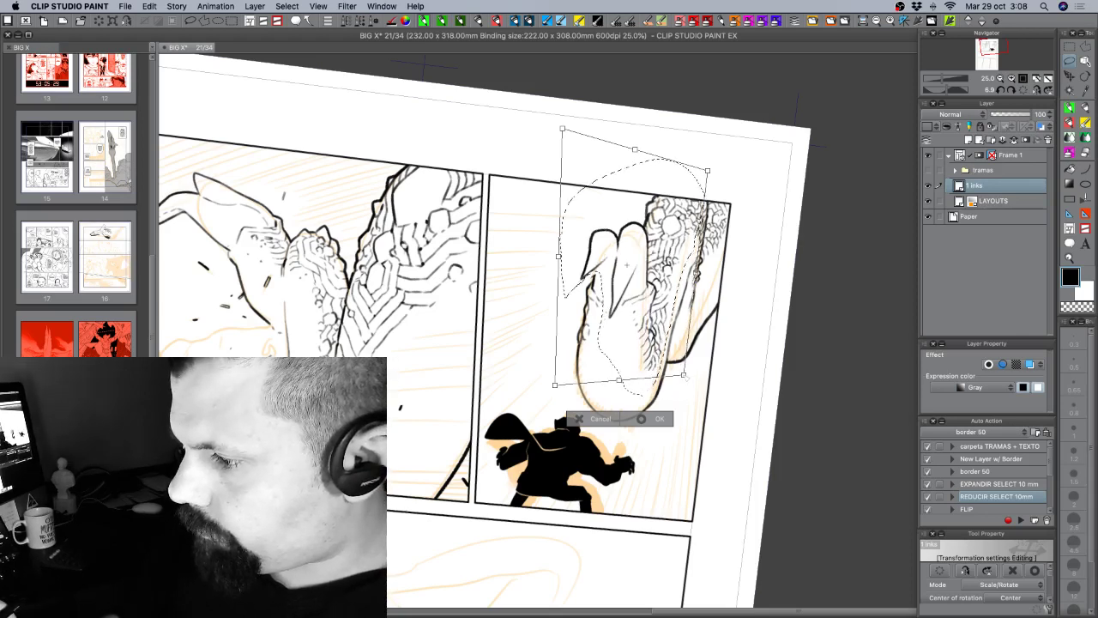
mouse_move(680, 378)
mouse_down()
mouse_move(677, 388)
mouse_move(628, 377)
mouse_up()
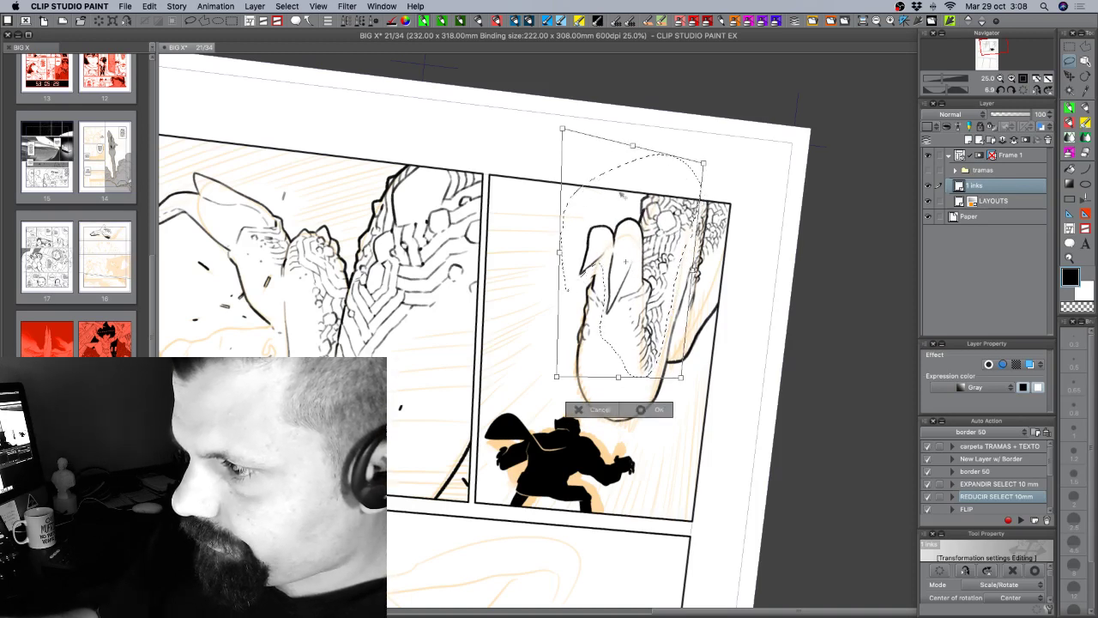
mouse_move(562, 130)
mouse_down()
mouse_move(563, 166)
mouse_move(619, 166)
mouse_up()
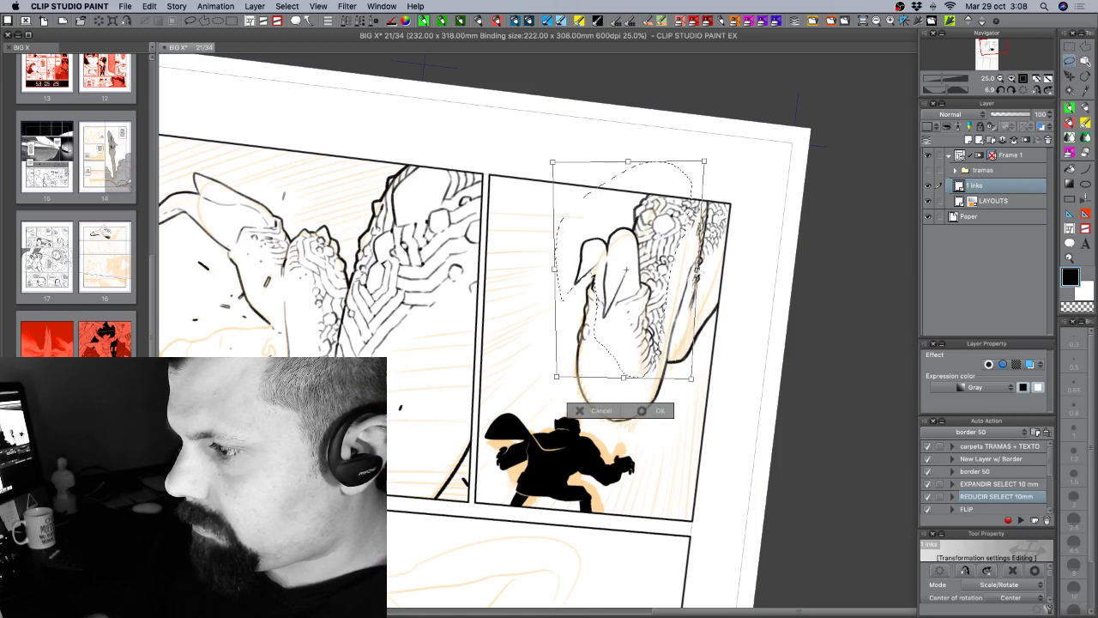
drag(698, 274, 698, 274)
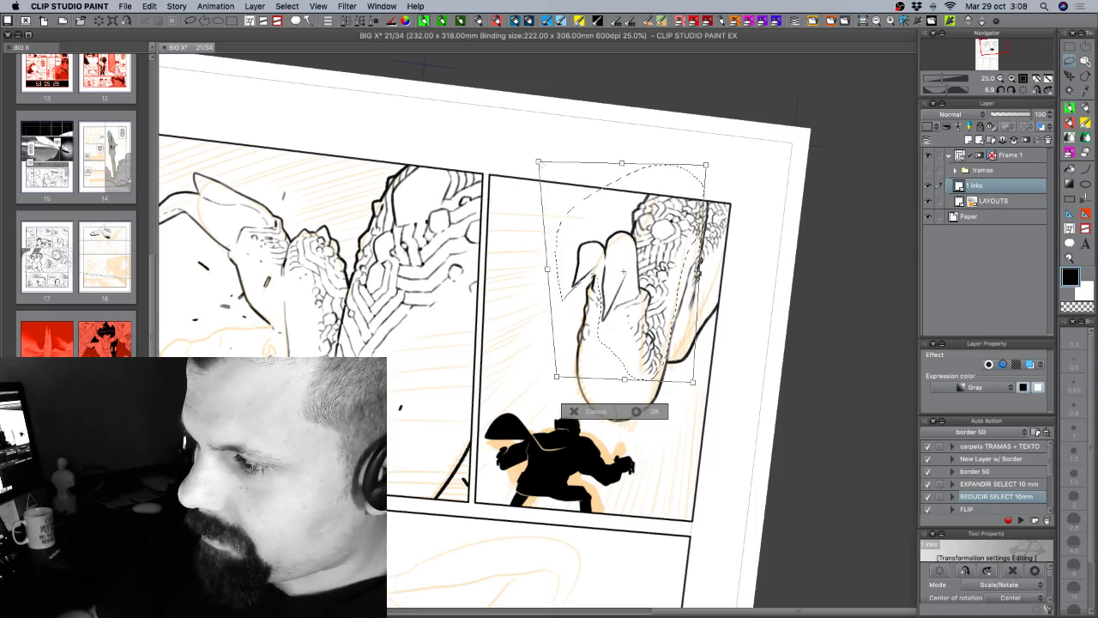
drag(556, 376, 566, 370)
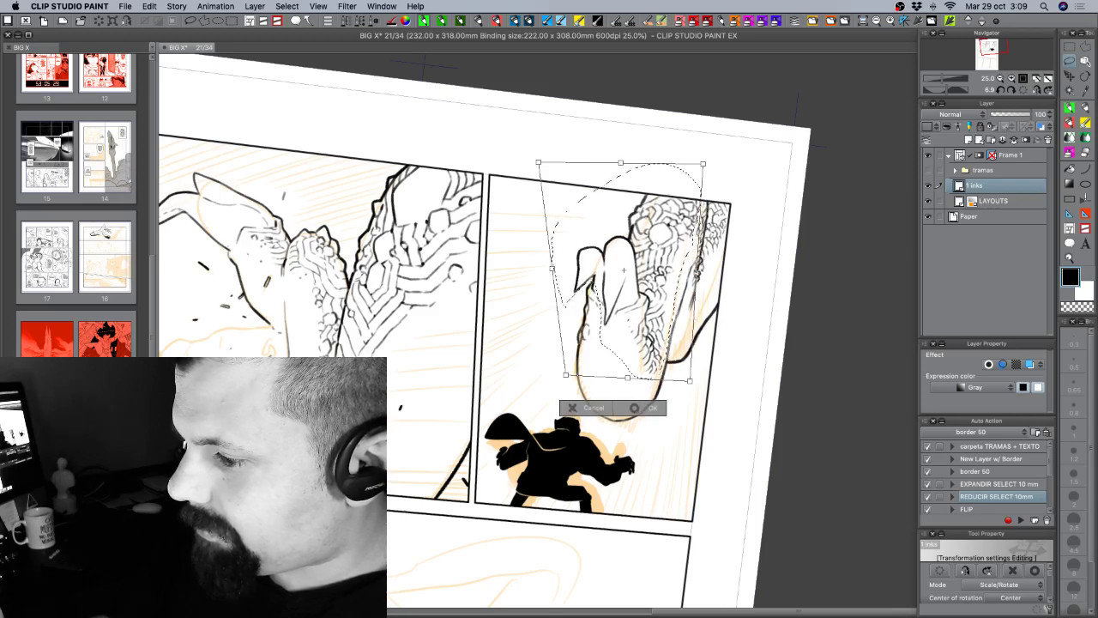
key(Return)
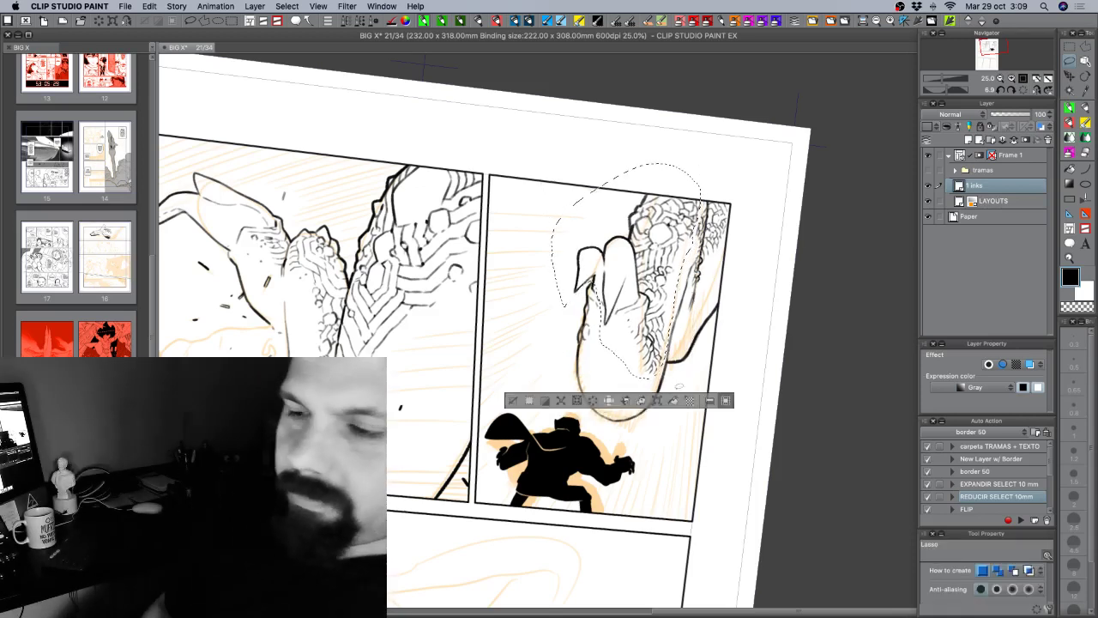
key(ctrl+d)
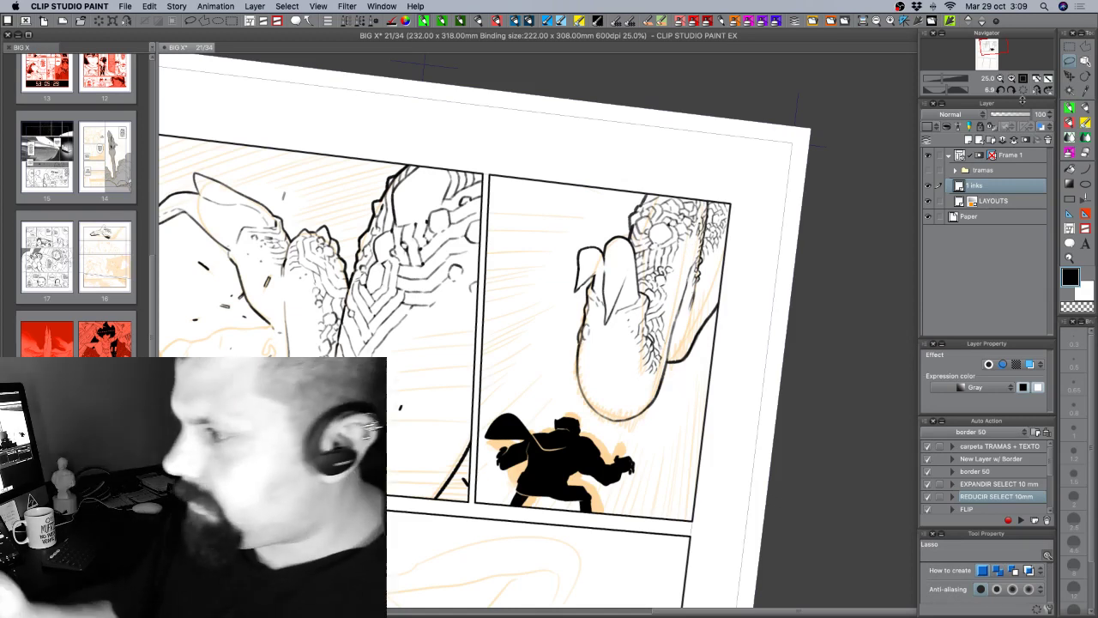
Touch up the giant hand's transformed linework with the pen at size 1.2, alternating black and transparent, and save the page.
click(1070, 109)
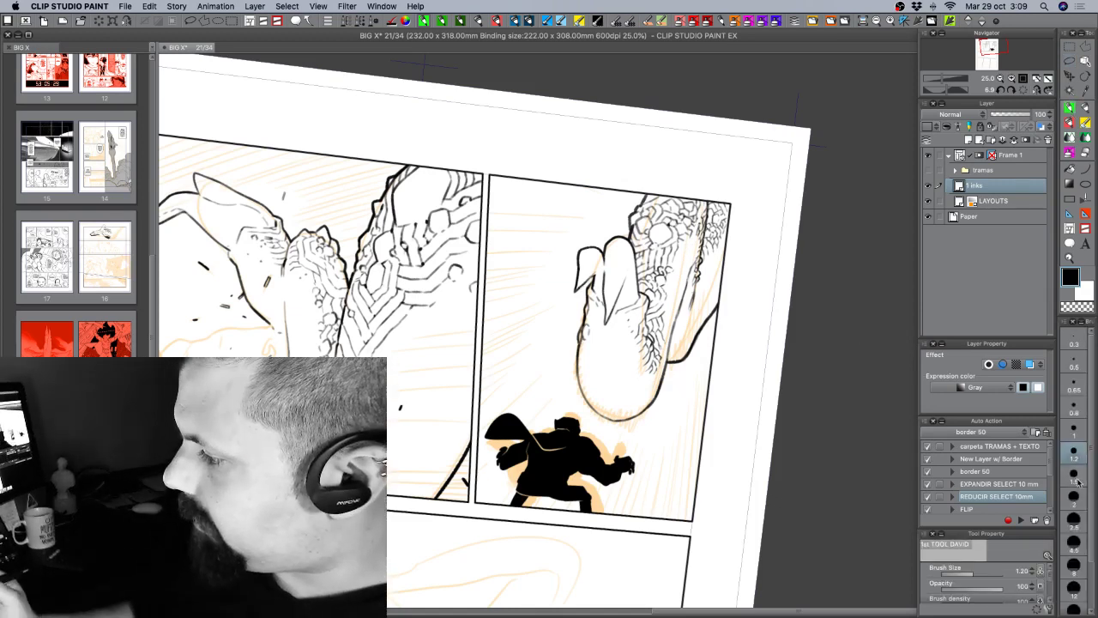
key(])
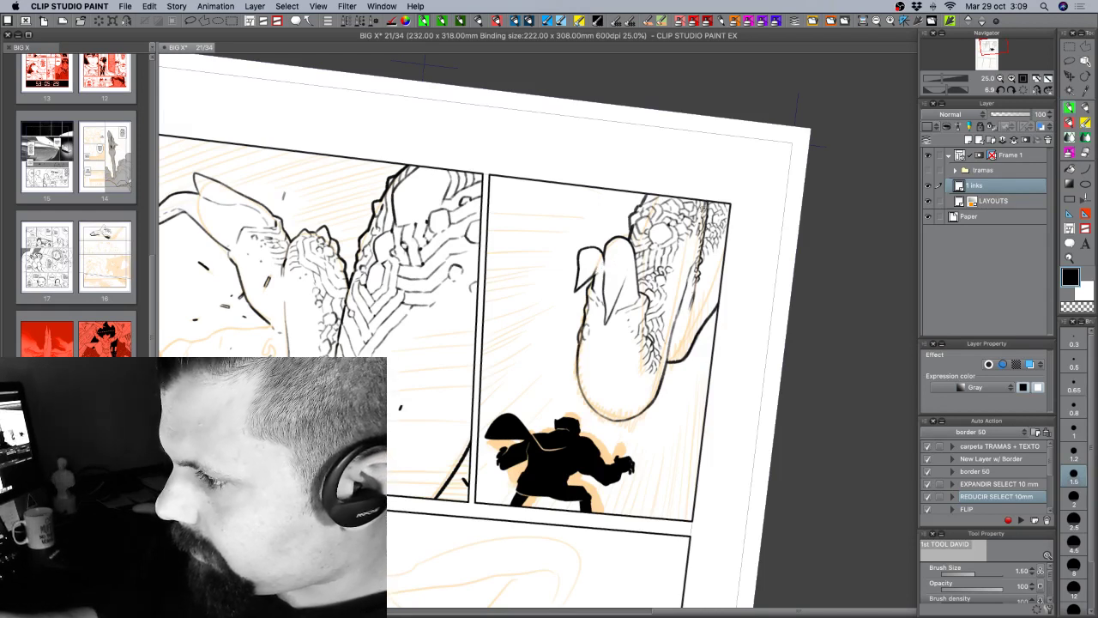
key(bracketleft)
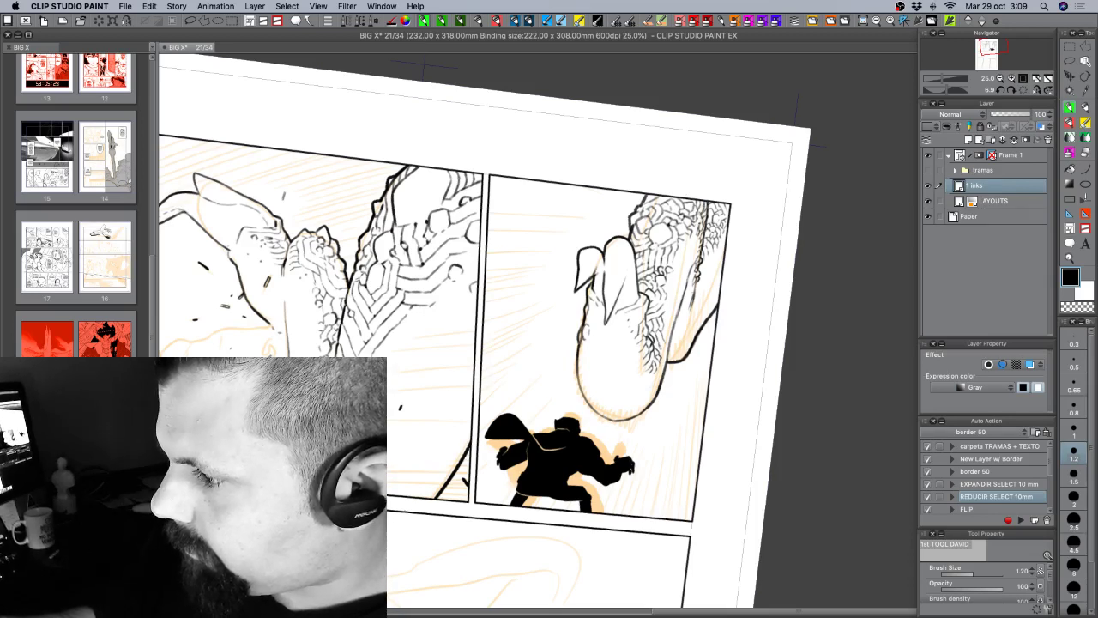
key(c)
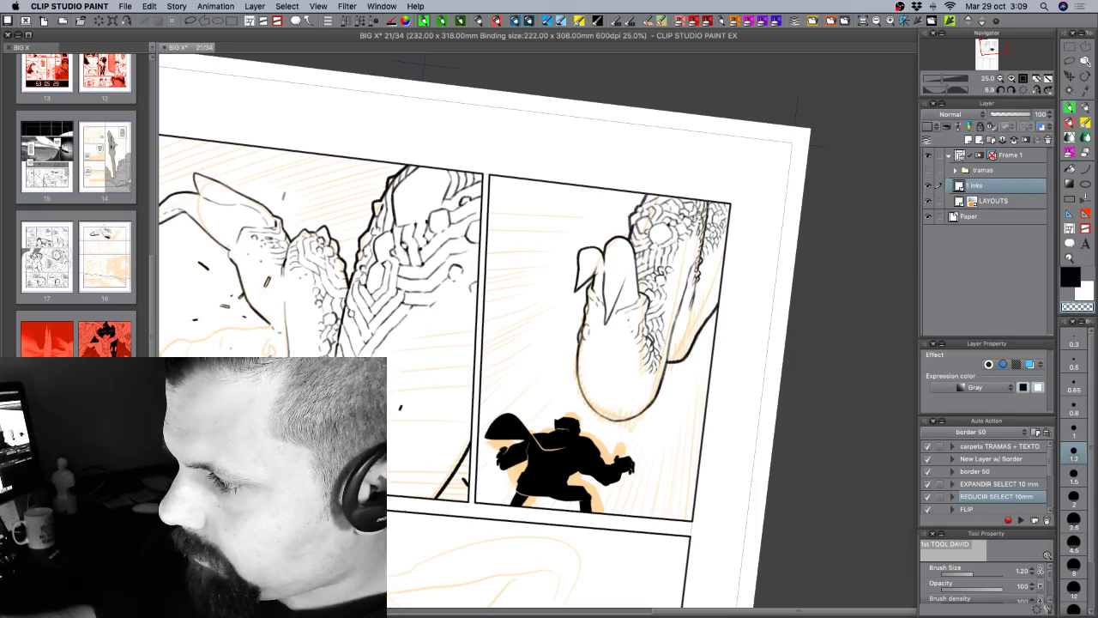
key(c)
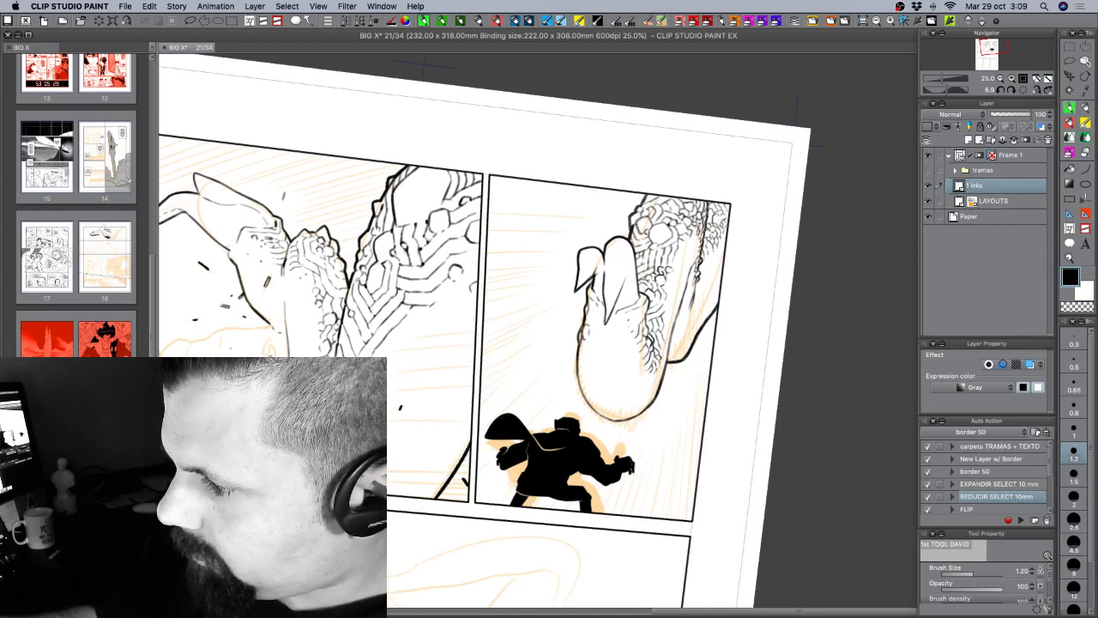
key(c)
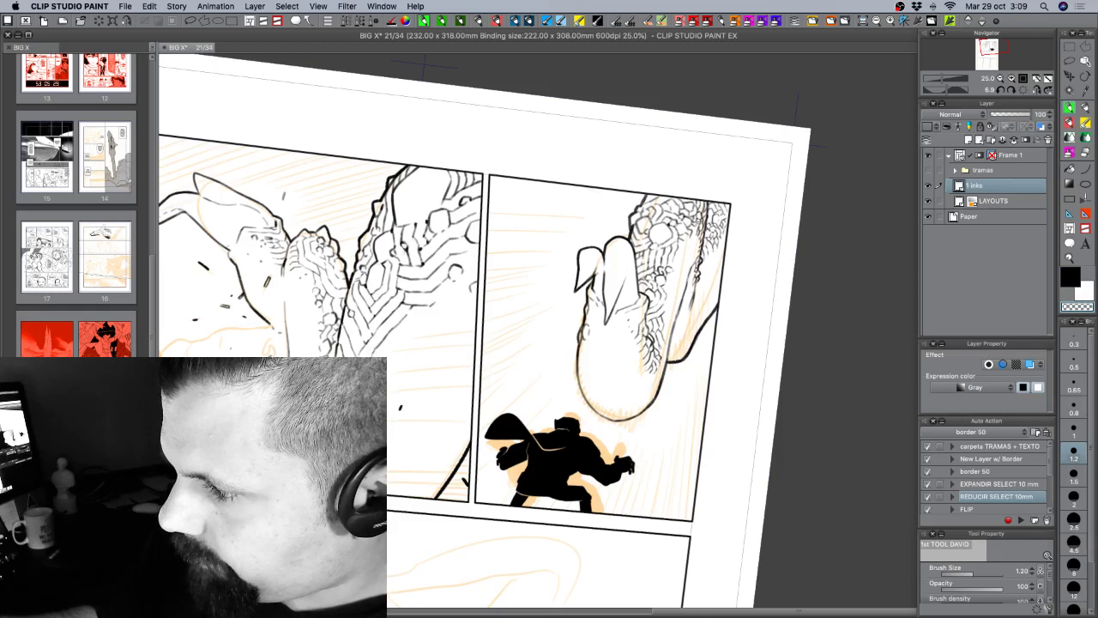
key(c)
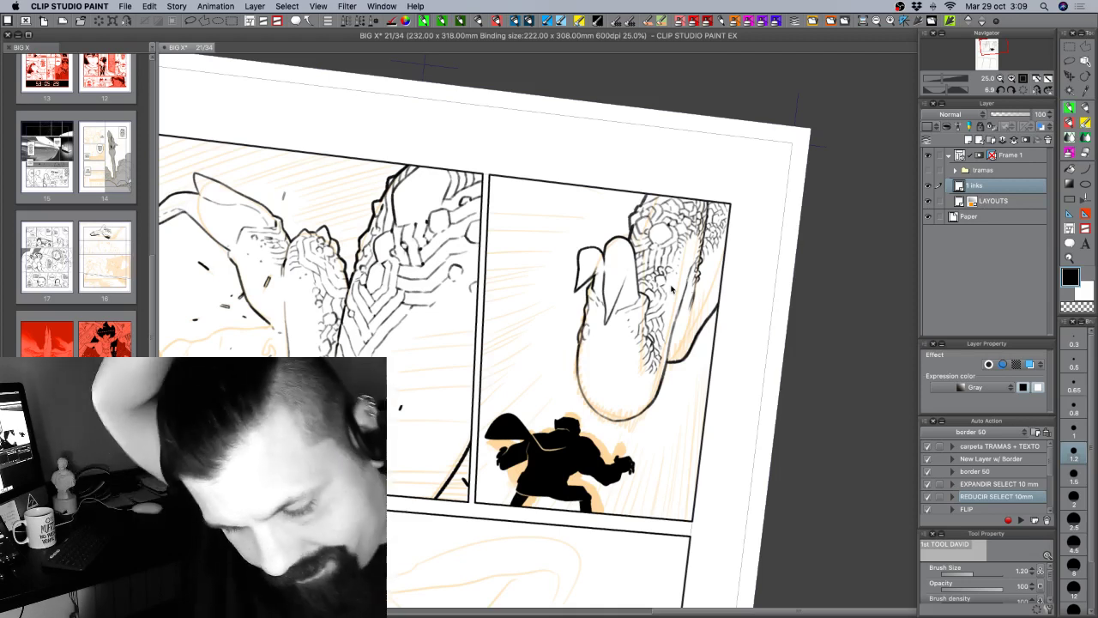
key(super+s)
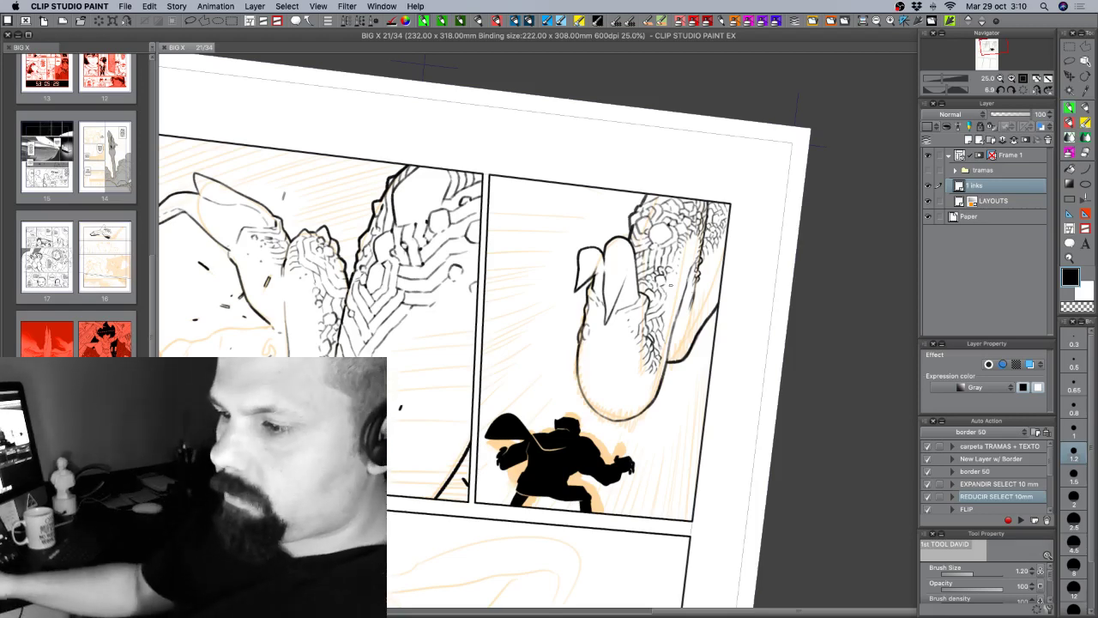
Examine the whole page's inked panels and remaining layout sketches, temporarily hiding the palettes.
drag(503, 405, 666, 340)
drag(633, 398, 674, 306)
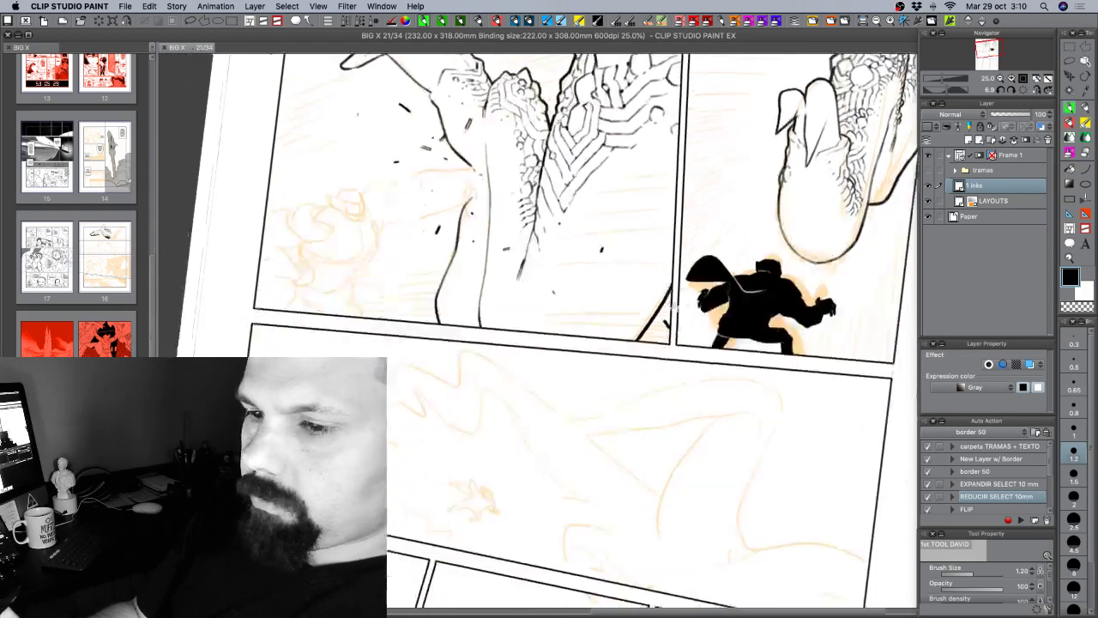
scroll(671, 307, down, 3)
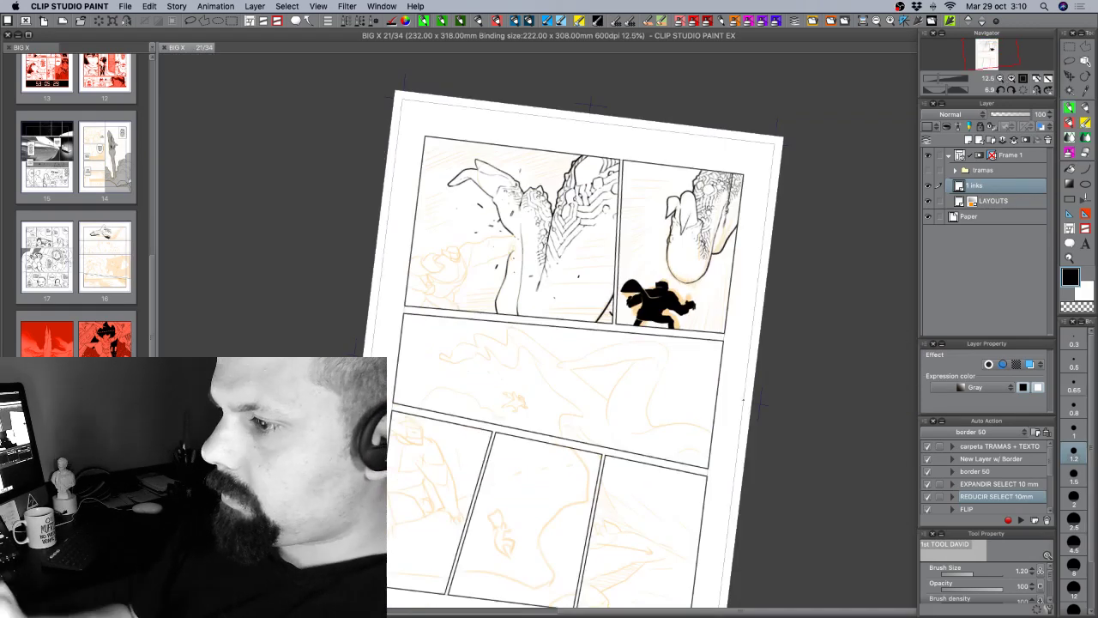
drag(743, 399, 775, 409)
drag(686, 463, 695, 450)
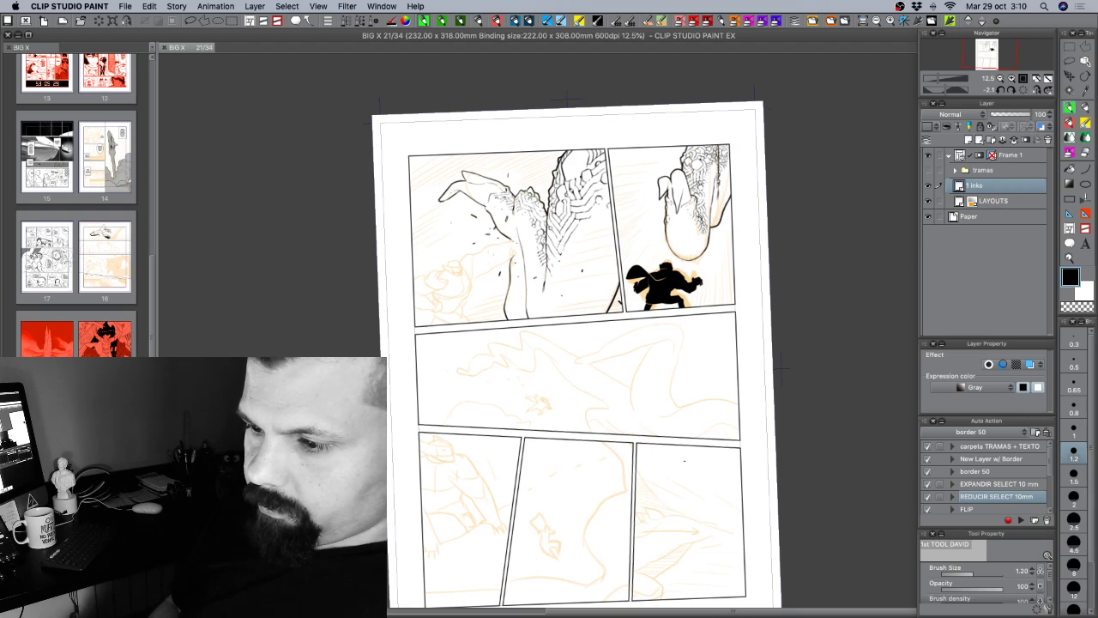
drag(664, 463, 652, 440)
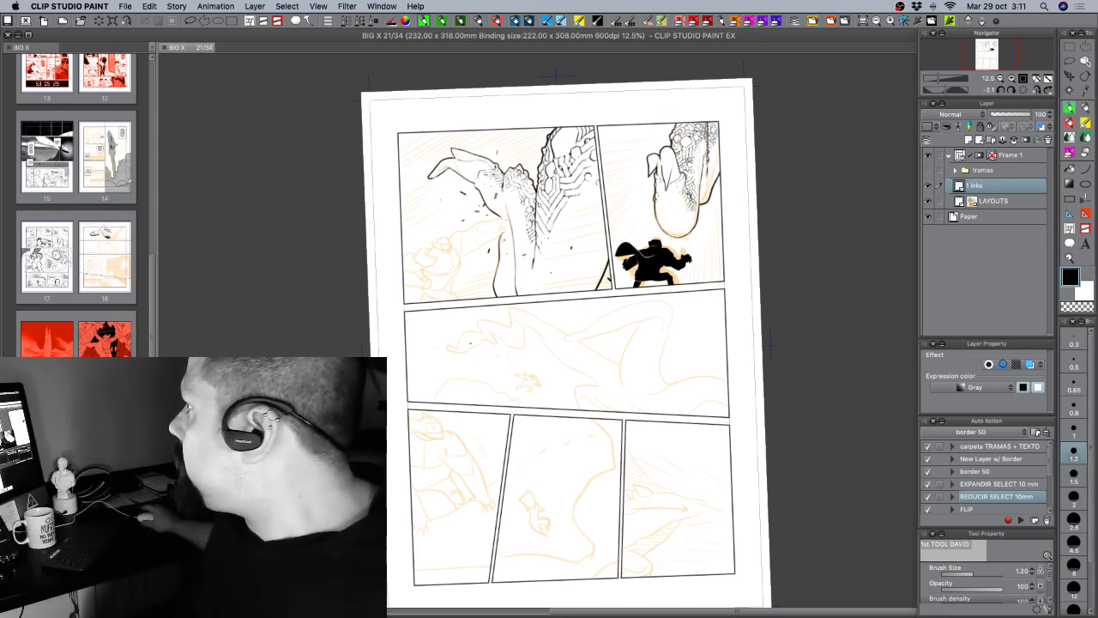
key(Tab)
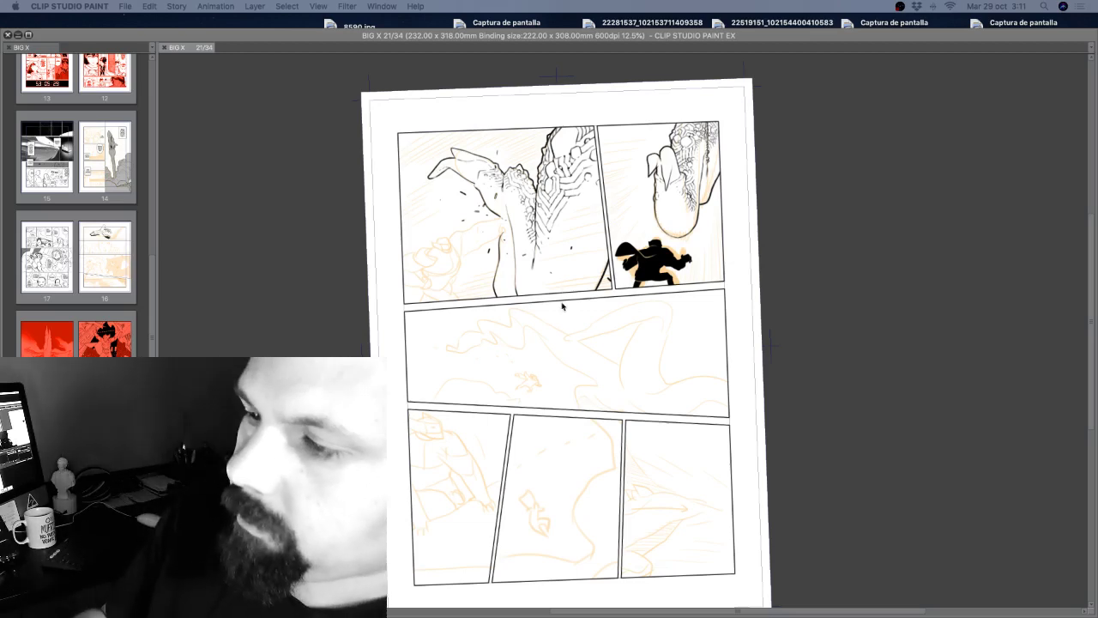
key(Tab)
drag(629, 317, 654, 324)
key(super+z)
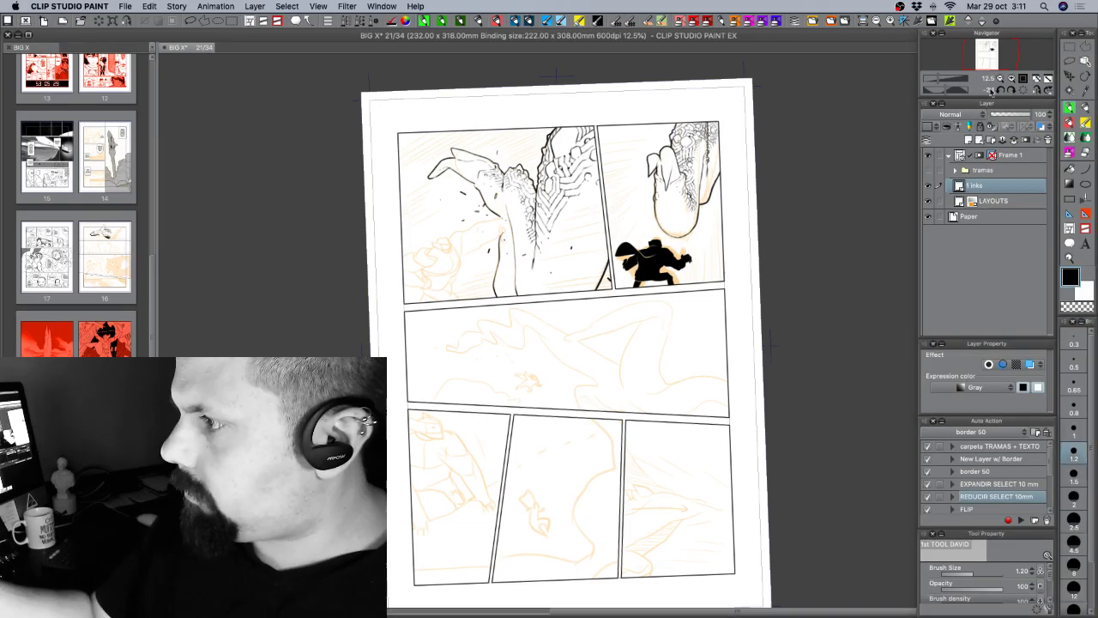
Ink the first stretch of the large figure's upper contour in the wide middle panel, with a small notch, using pen size 1.2.
key(super+plus)
mouse_move(694, 425)
mouse_down()
mouse_move(712, 328)
mouse_move(681, 313)
mouse_up()
mouse_move(805, 445)
mouse_down()
mouse_move(815, 419)
mouse_move(806, 431)
mouse_up()
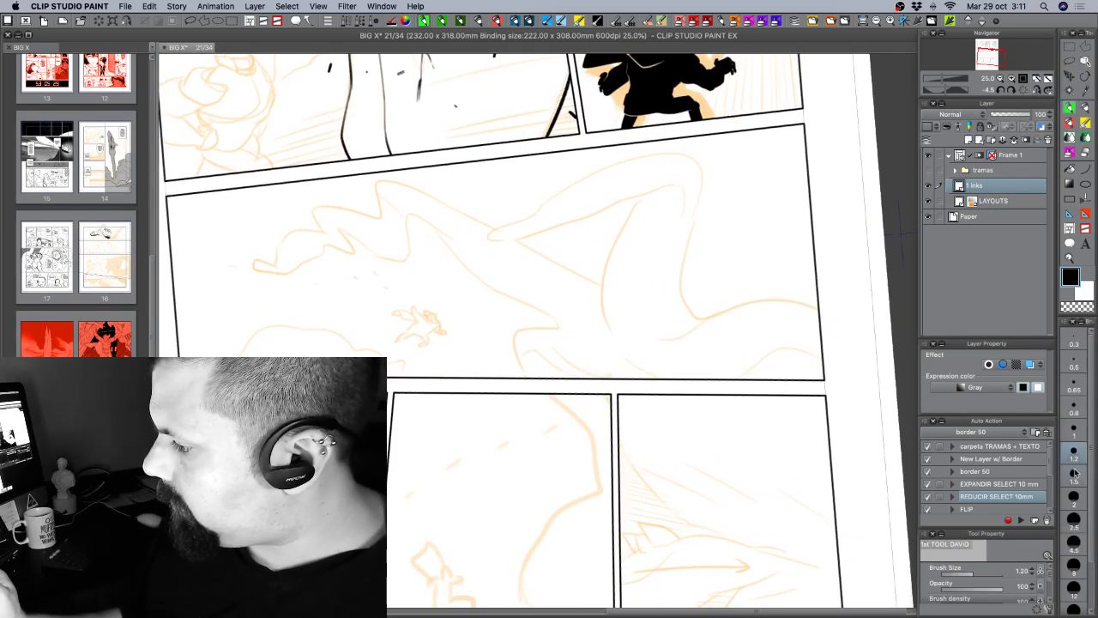
click(1074, 473)
drag(558, 312, 588, 372)
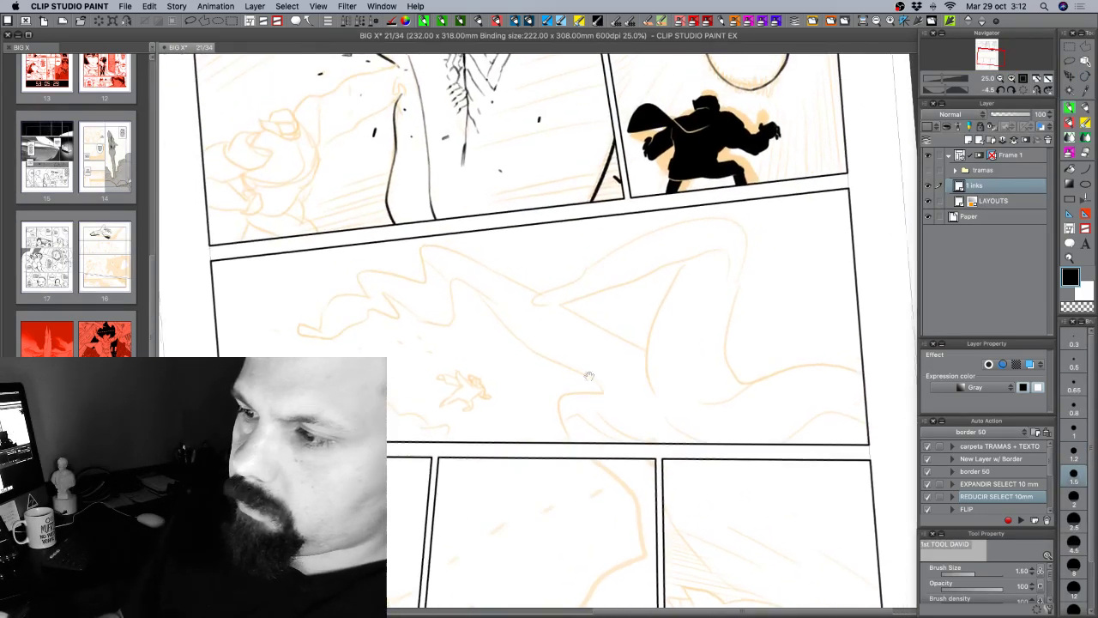
drag(528, 294, 538, 300)
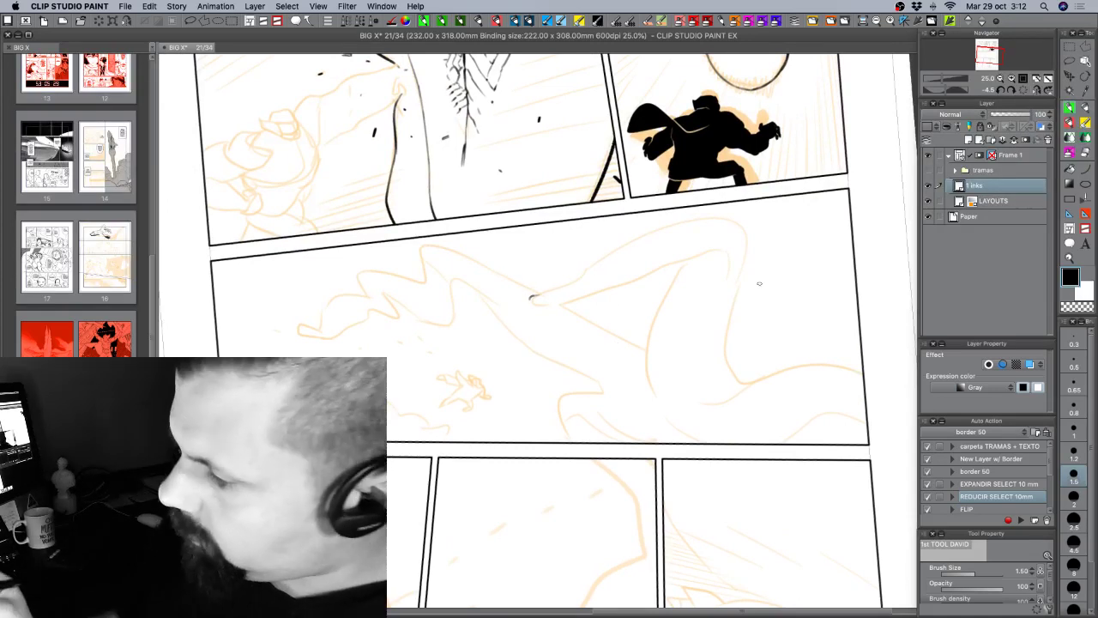
click(1075, 455)
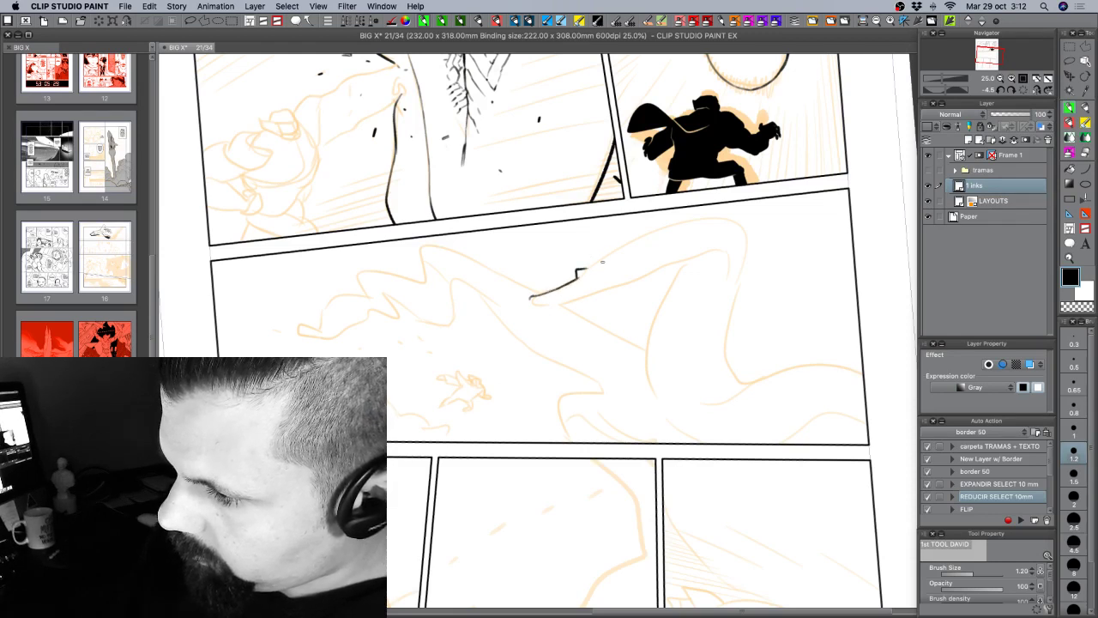
drag(581, 268, 606, 257)
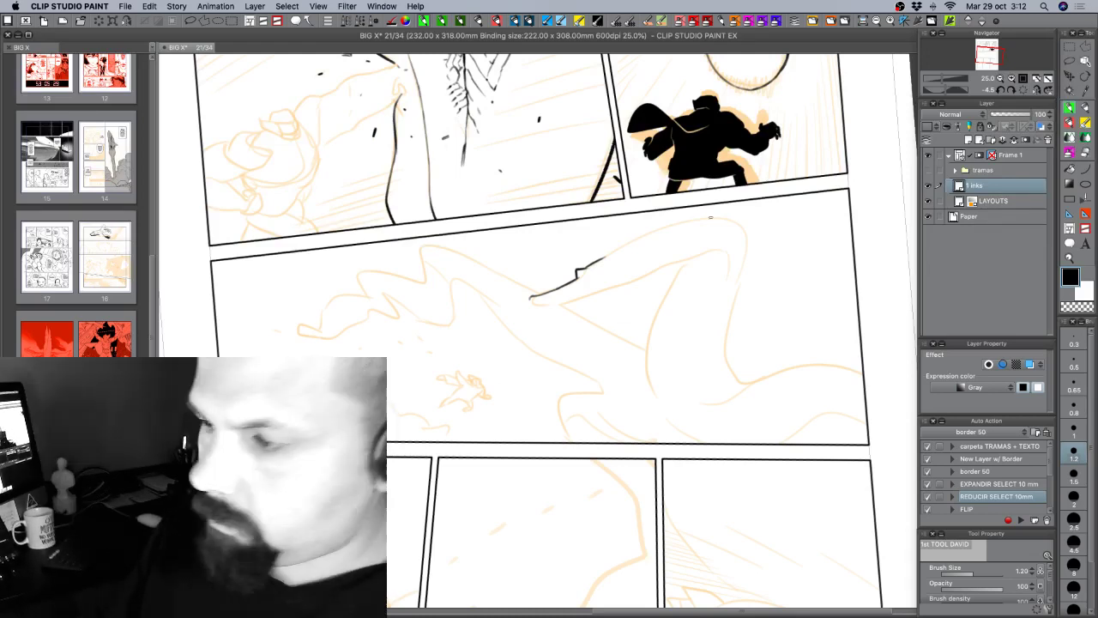
Ink the long pointed tips at the end of the large figure's raised limb in the wide middle panel, using pen size 1.2.
key(r)
mouse_move(713, 297)
mouse_down()
mouse_move(701, 223)
mouse_move(683, 202)
mouse_up()
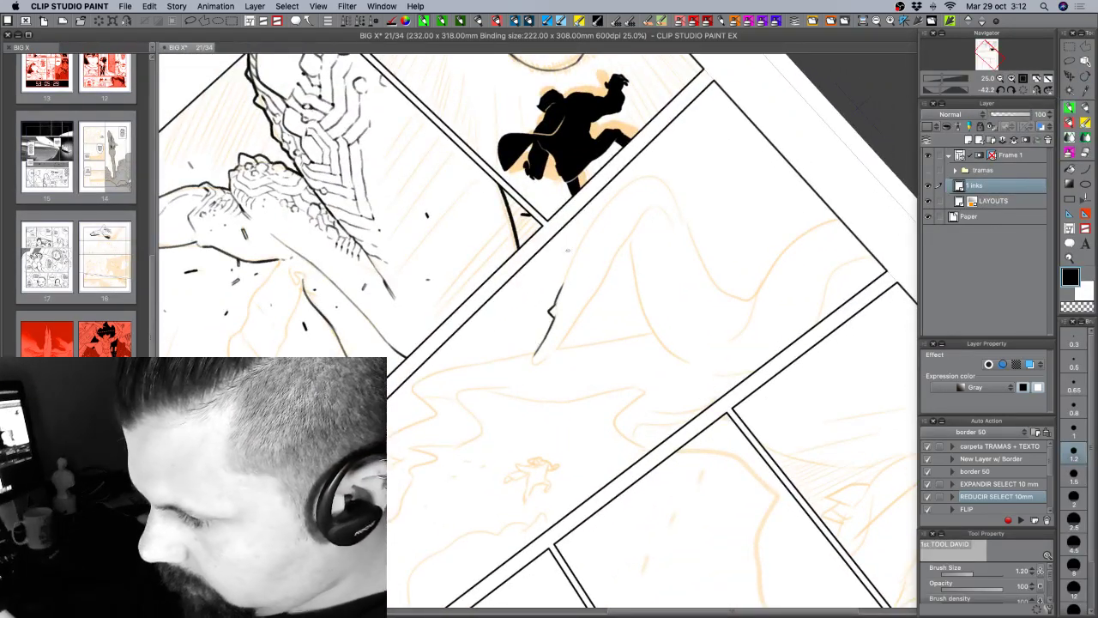
drag(541, 345, 526, 371)
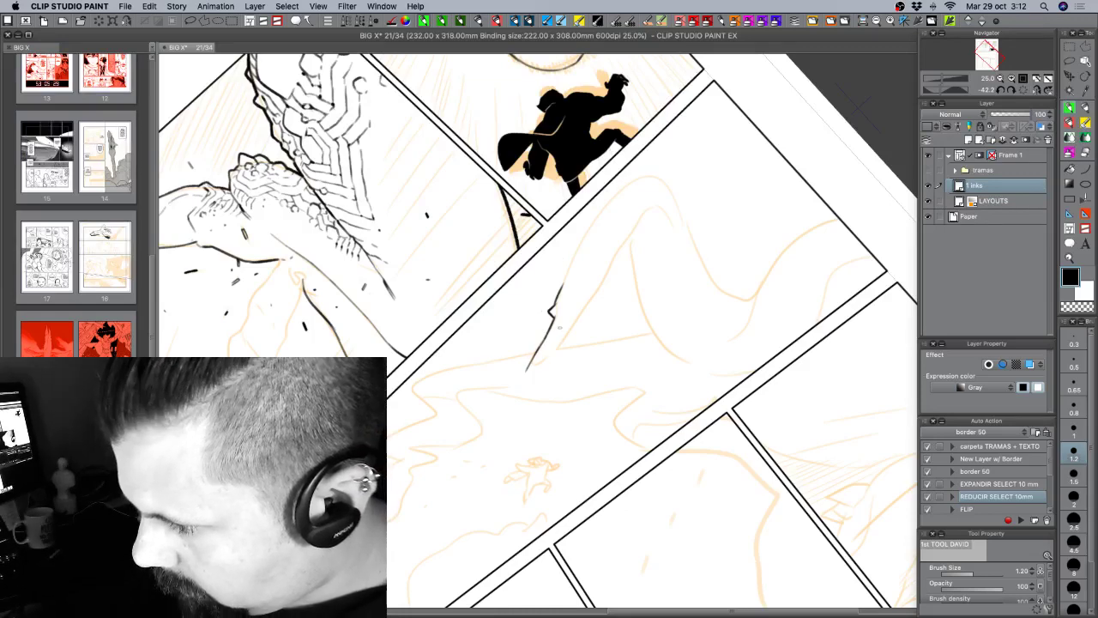
drag(568, 319, 524, 376)
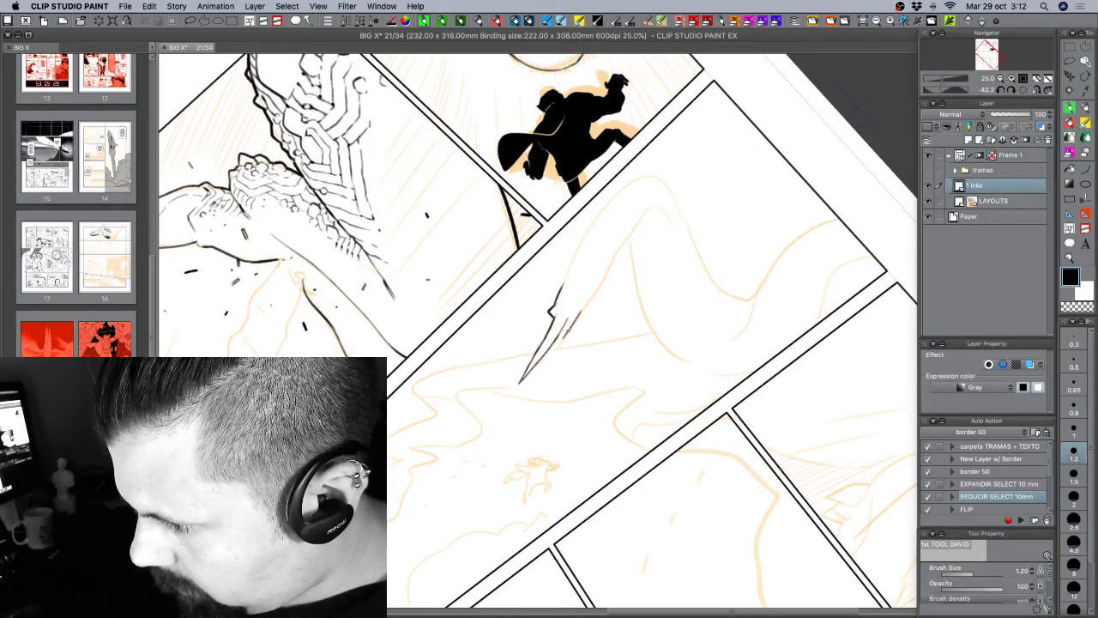
drag(569, 330, 541, 367)
key(super+z)
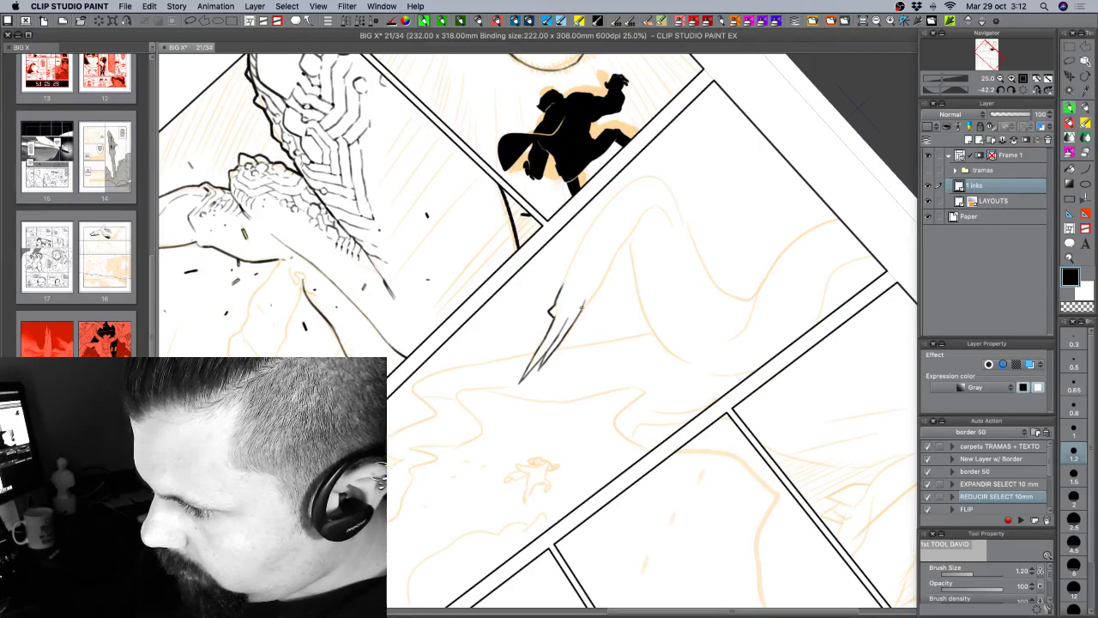
drag(581, 307, 590, 301)
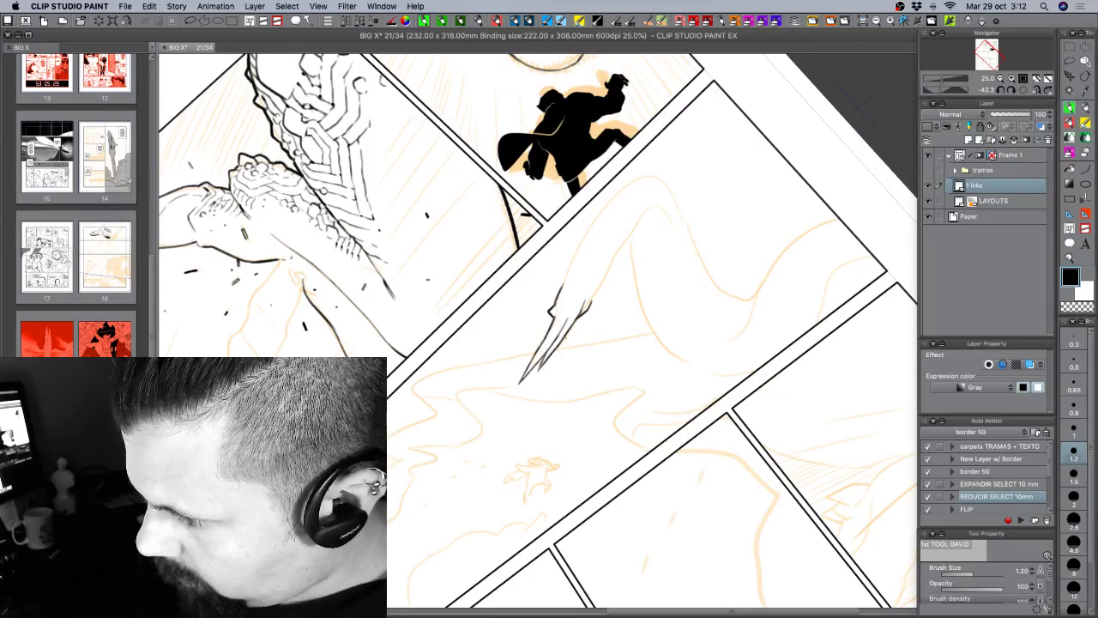
Extend the raised limb's bumpy upper edge and ink its smooth underside up to the bend.
mouse_move(661, 340)
mouse_down()
mouse_move(629, 385)
mouse_move(678, 336)
mouse_up()
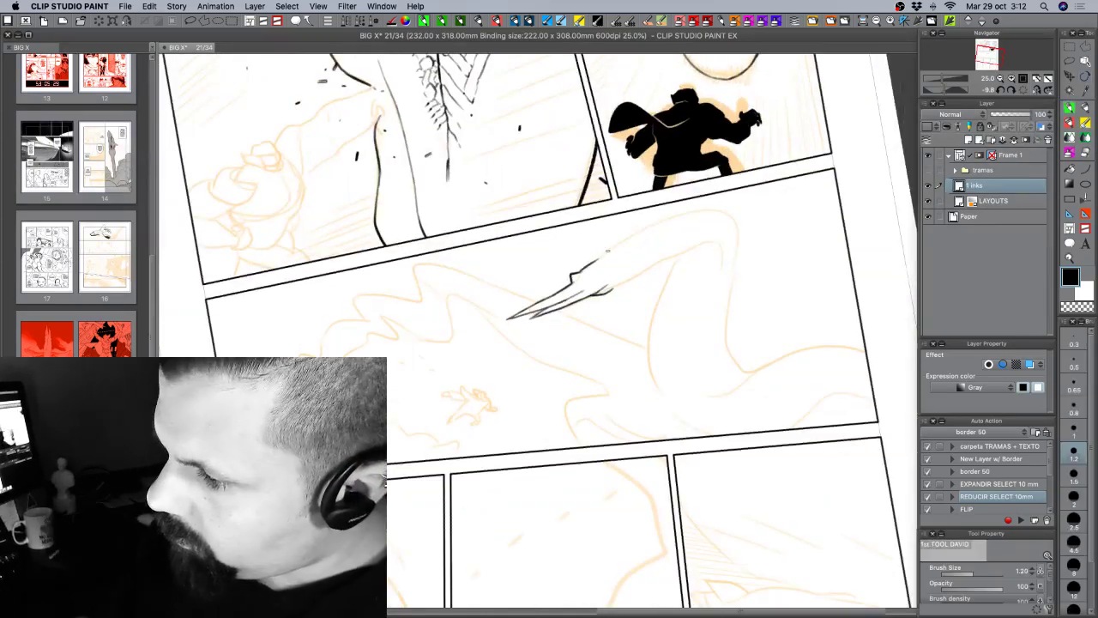
mouse_move(602, 260)
mouse_down()
mouse_move(613, 247)
mouse_move(602, 254)
mouse_up()
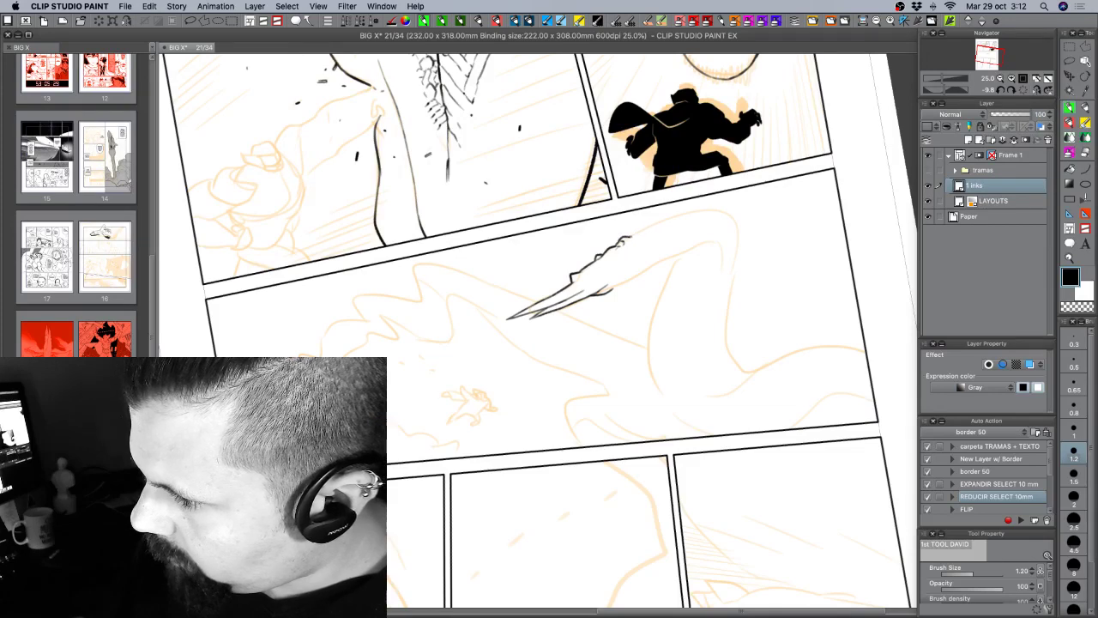
drag(630, 237, 690, 208)
key(super+z)
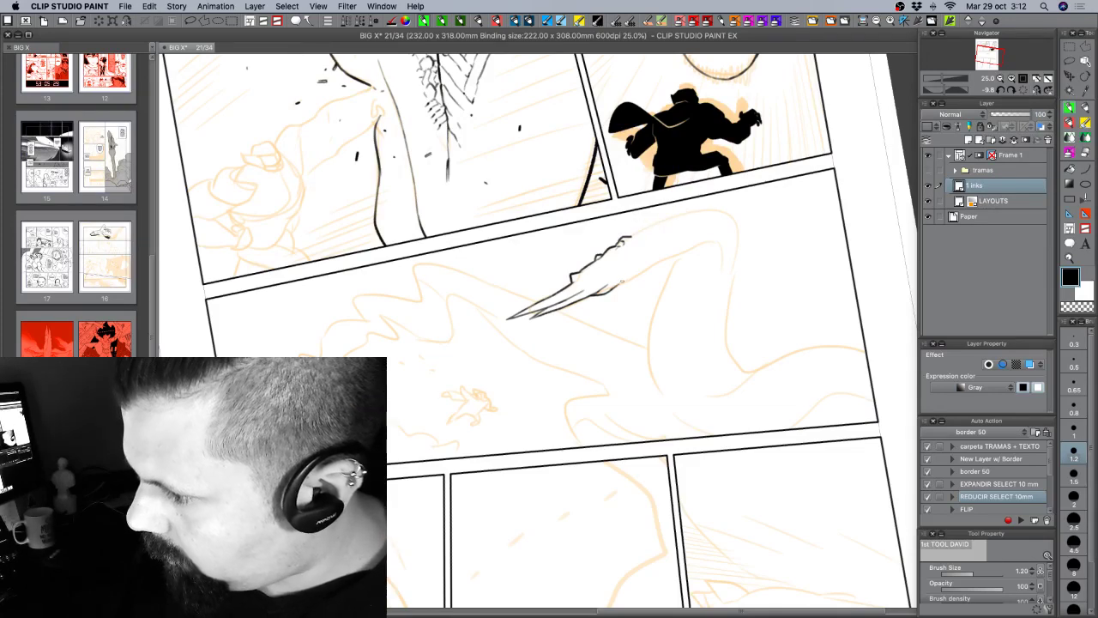
drag(614, 285, 699, 244)
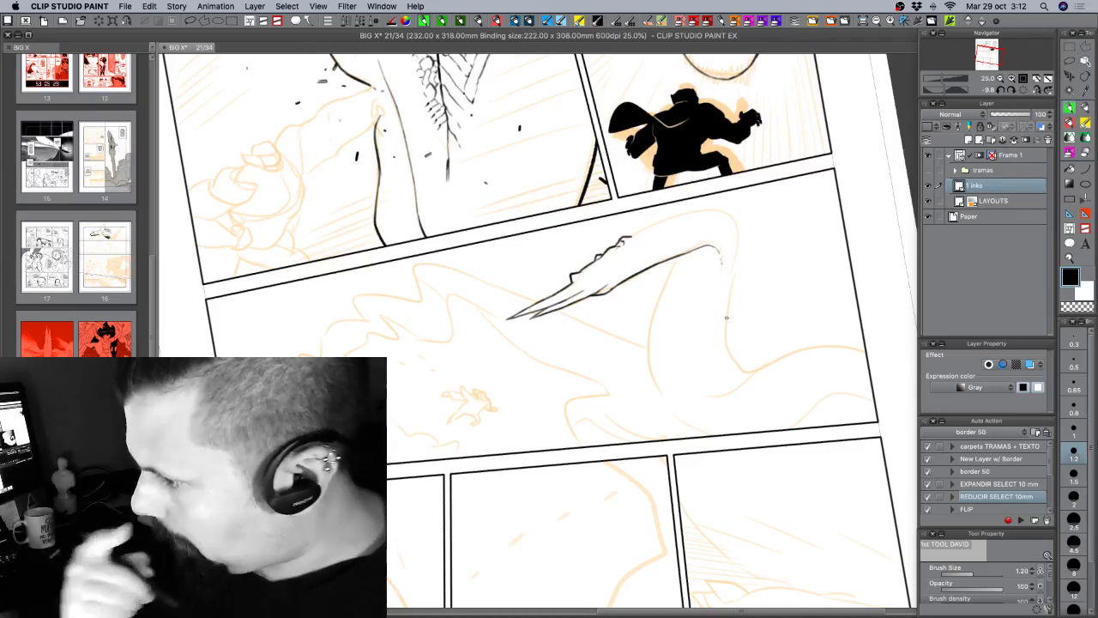
Ink the long curved inner contour running down from the raised limb's underside toward the panel's lower border.
key(shift+space)
drag(799, 373, 748, 489)
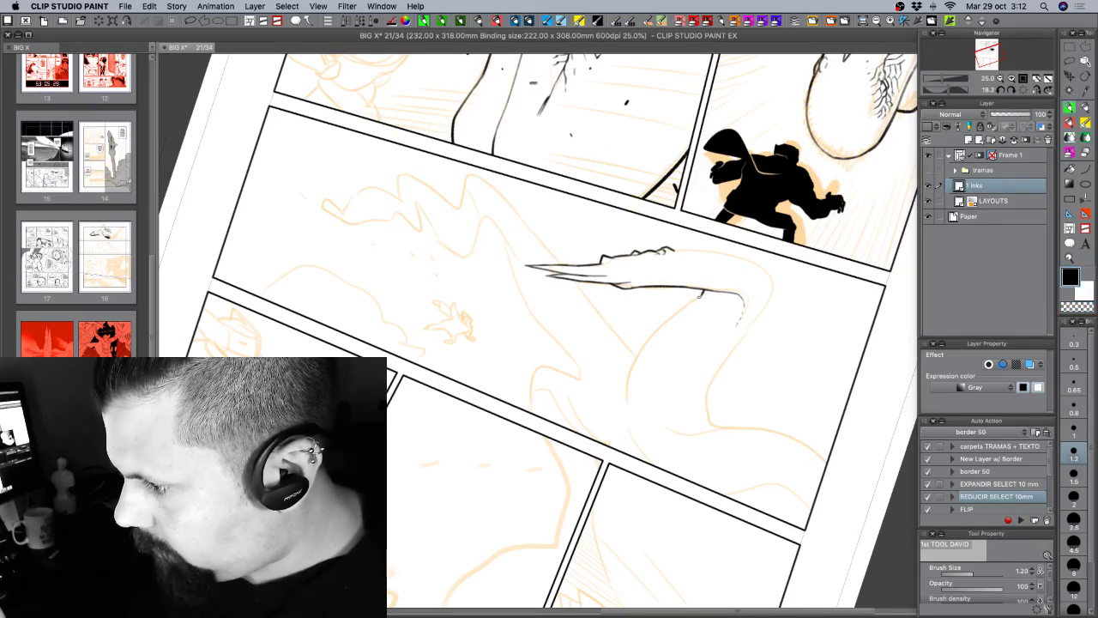
mouse_move(703, 290)
mouse_down()
mouse_move(638, 354)
mouse_move(647, 337)
mouse_move(625, 416)
mouse_up()
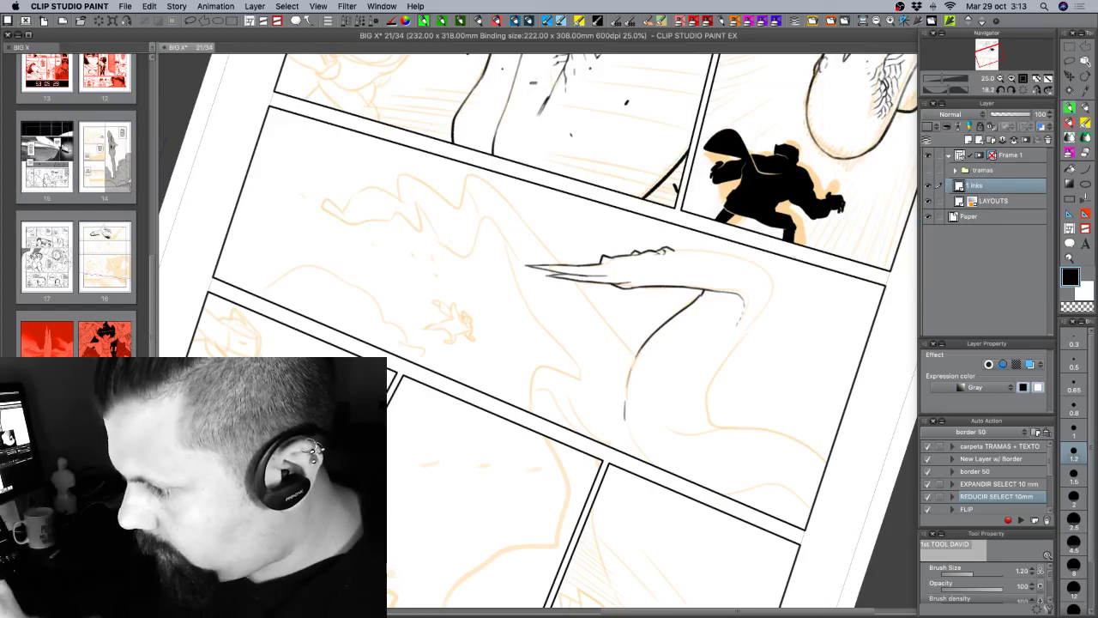
key(c)
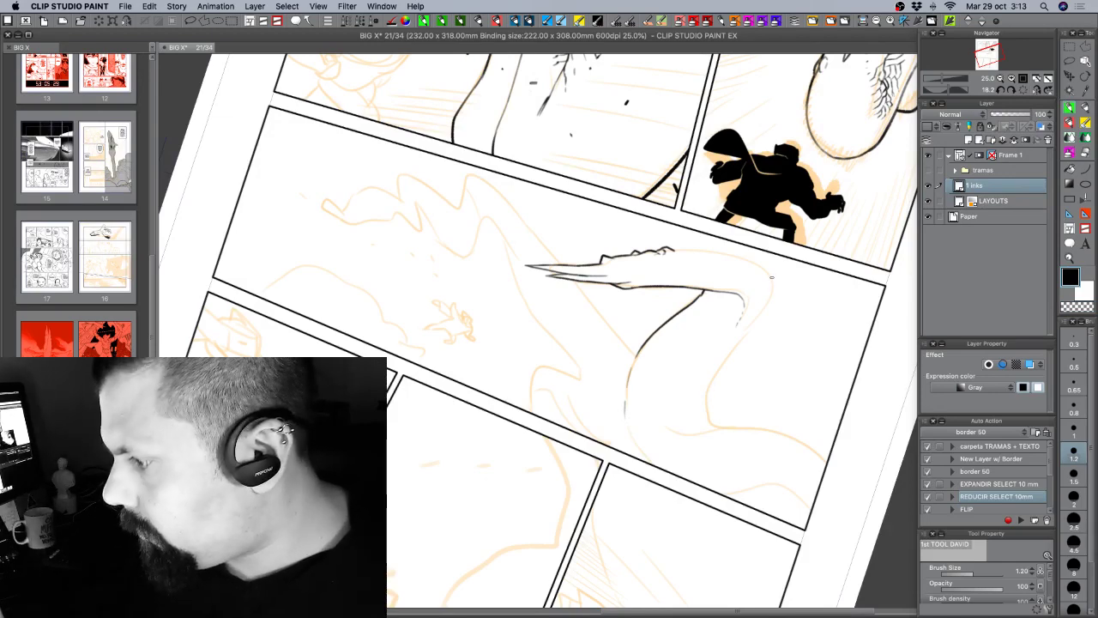
Ink the scaly ridge around the raised limb's bend, down its outer edge, and into the jagged crest at its base.
mouse_move(772, 280)
mouse_down()
mouse_move(829, 349)
mouse_move(814, 254)
mouse_move(759, 198)
mouse_move(680, 203)
mouse_up()
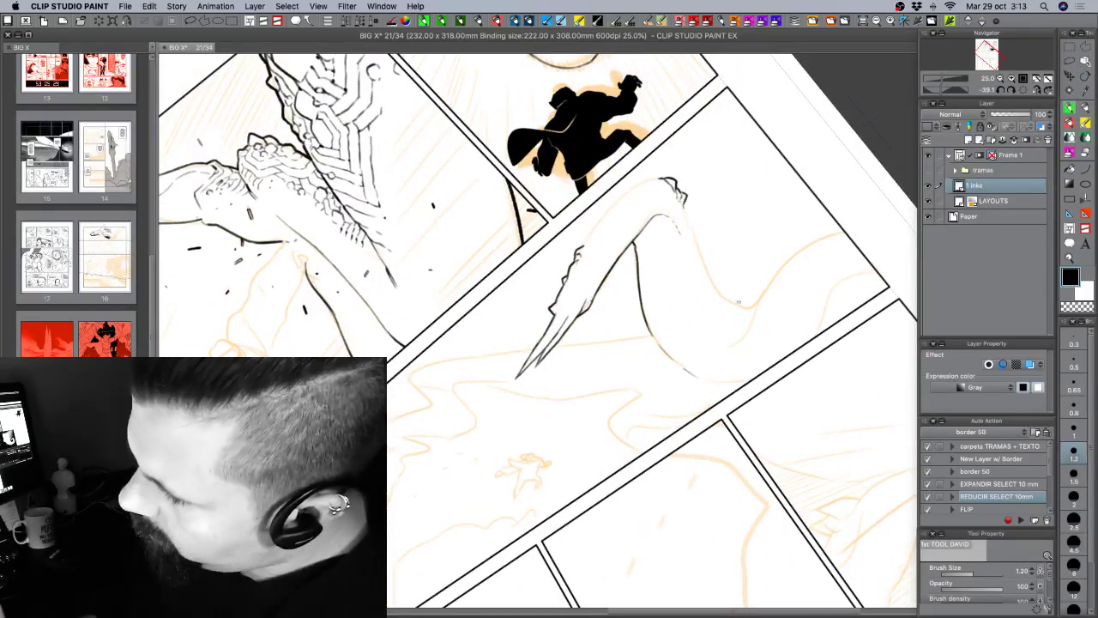
drag(734, 302, 744, 296)
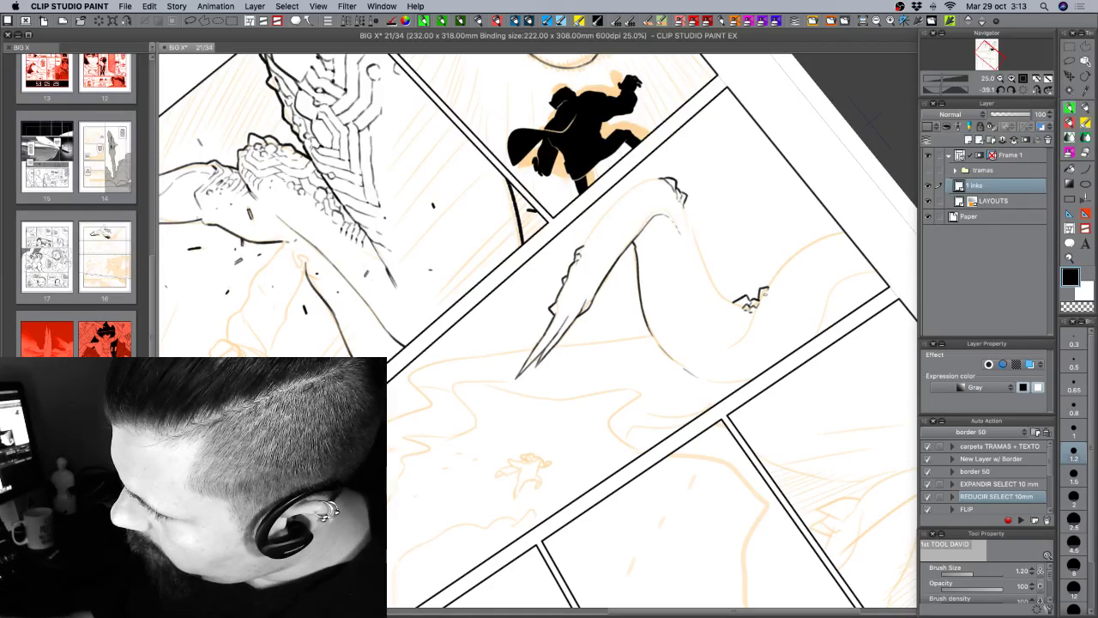
drag(764, 295, 766, 370)
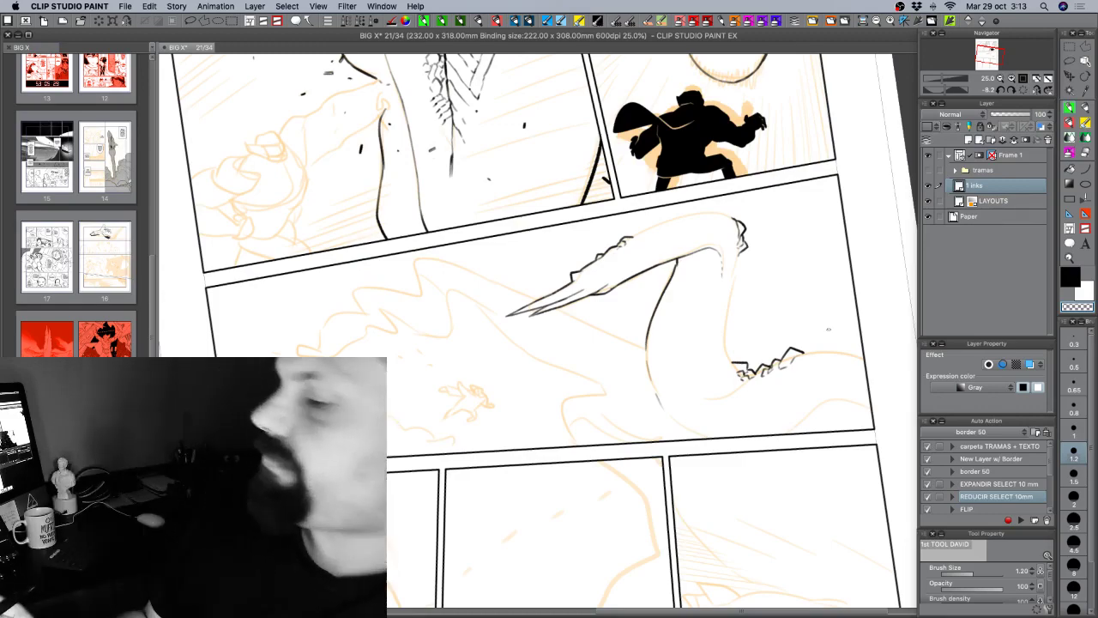
key(shift+space)
mouse_move(799, 406)
mouse_down()
mouse_move(767, 472)
mouse_move(797, 410)
mouse_move(759, 309)
mouse_up()
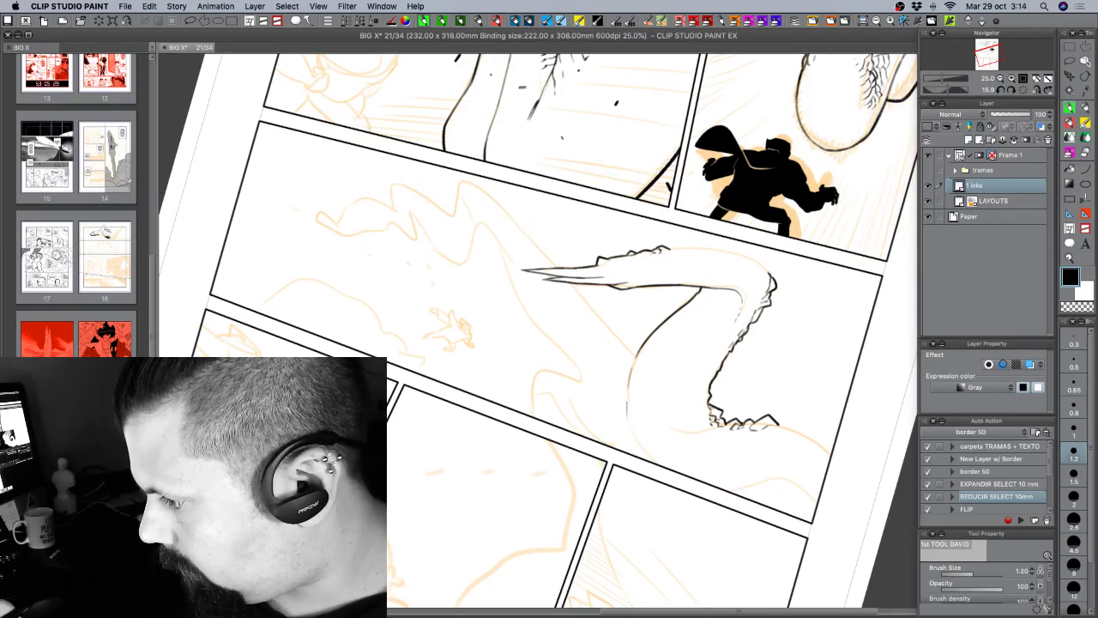
Ink the second limb's short upper stroke and its long lower contour around the first bend, following the layout sketch.
drag(846, 455, 878, 358)
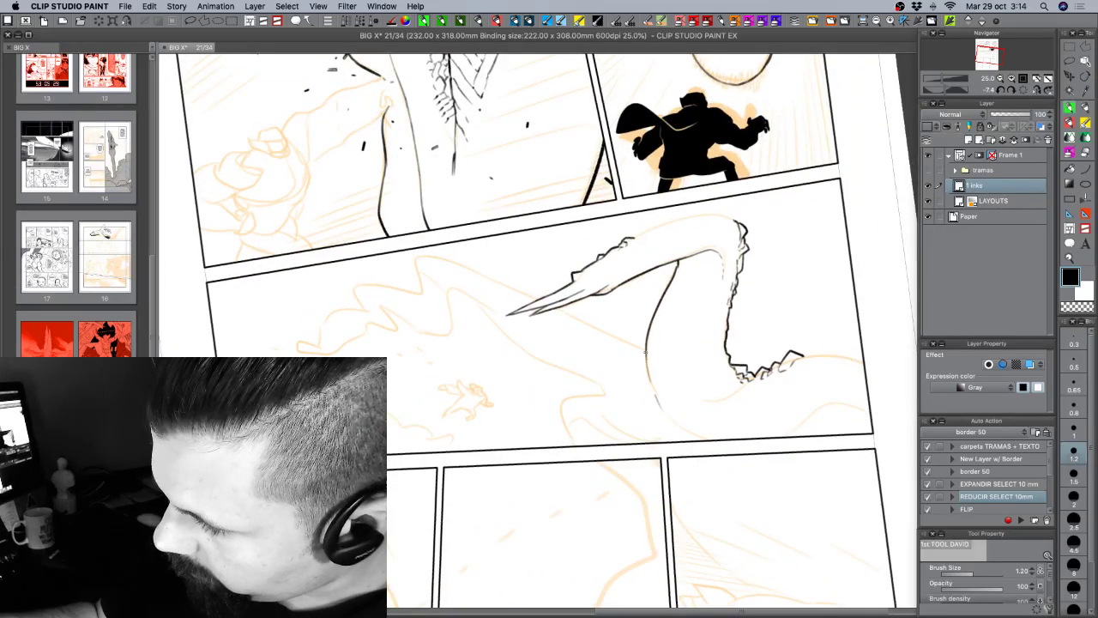
drag(447, 287, 462, 410)
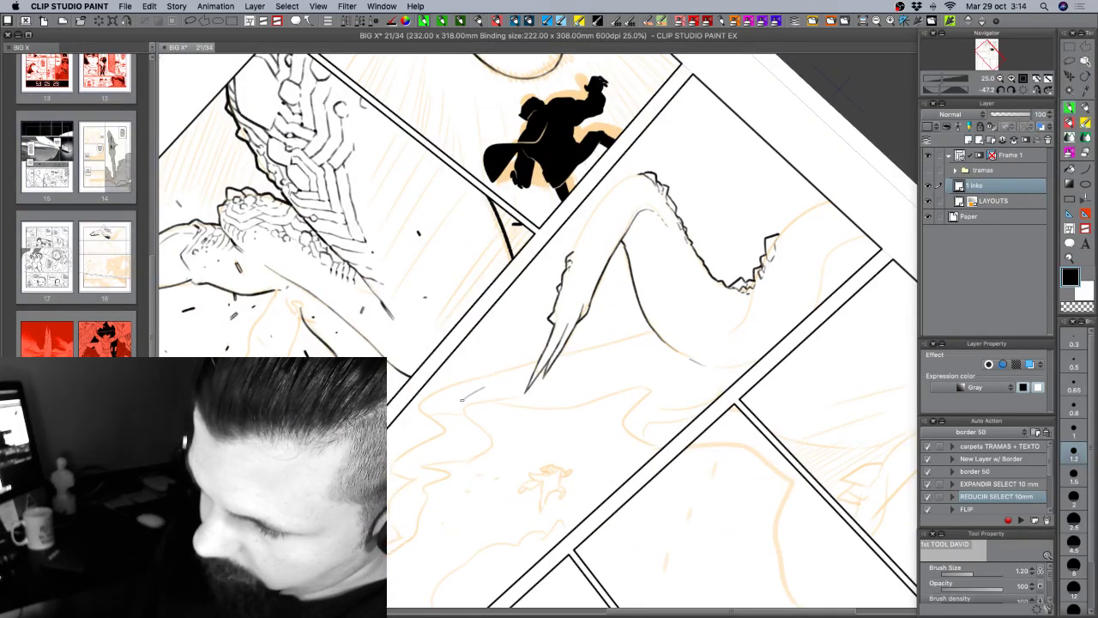
drag(483, 388, 500, 386)
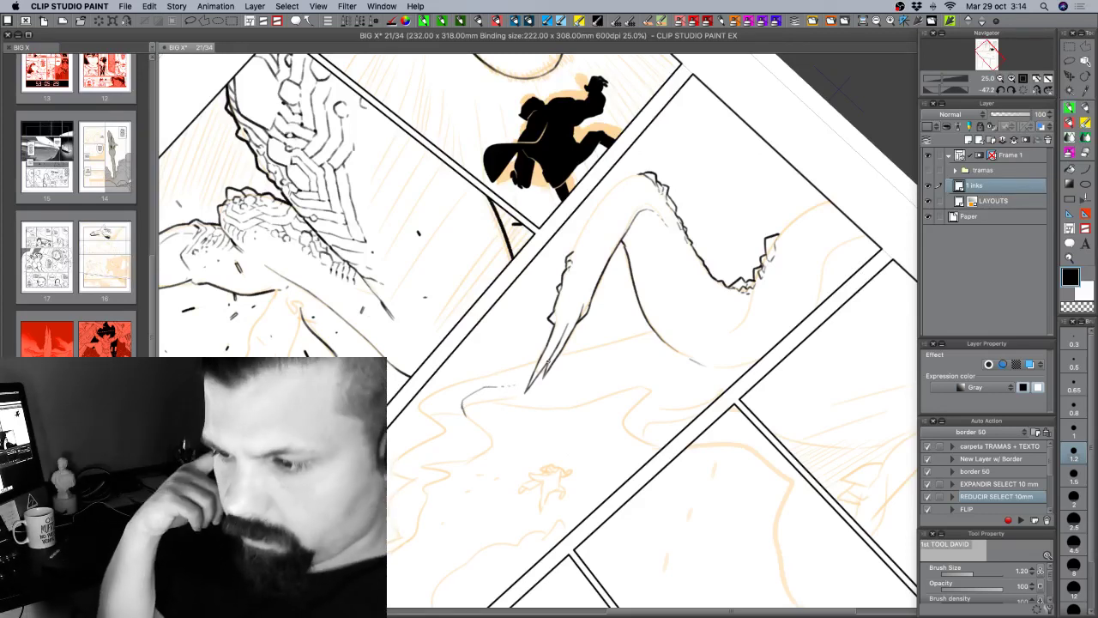
key(r)
mouse_move(632, 430)
mouse_down()
mouse_move(699, 400)
mouse_move(713, 318)
mouse_move(712, 357)
mouse_up()
drag(739, 438, 717, 386)
key(r)
mouse_move(662, 260)
mouse_down()
mouse_move(661, 286)
mouse_move(593, 445)
mouse_up()
key(b)
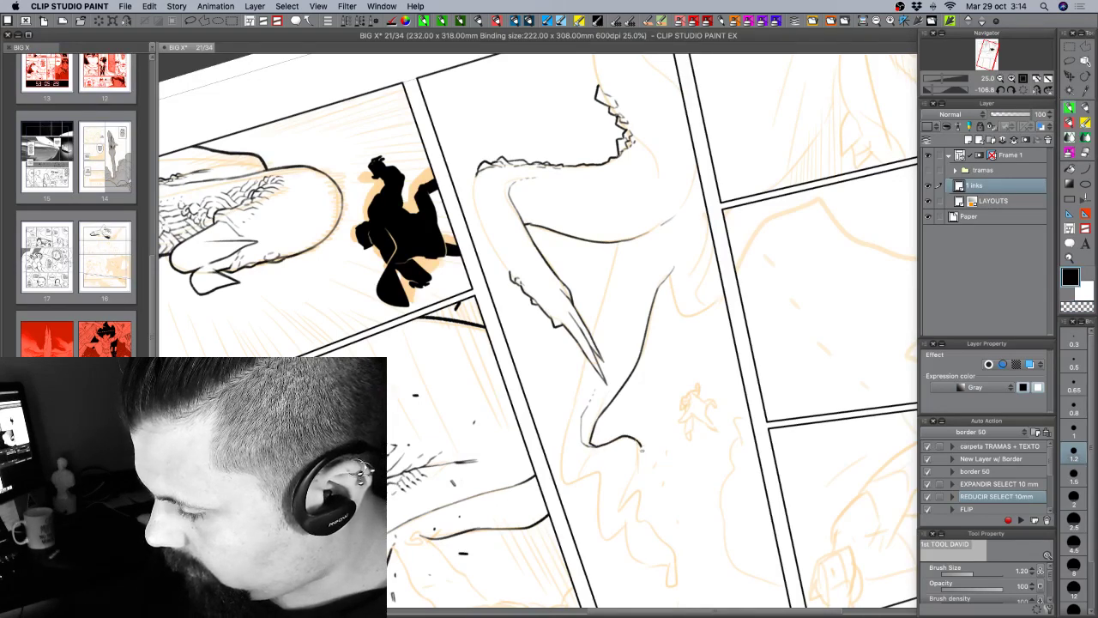
Continue the second limb's wavy contour past the bend and ink the opposite edge to its rounded end.
drag(642, 450, 622, 503)
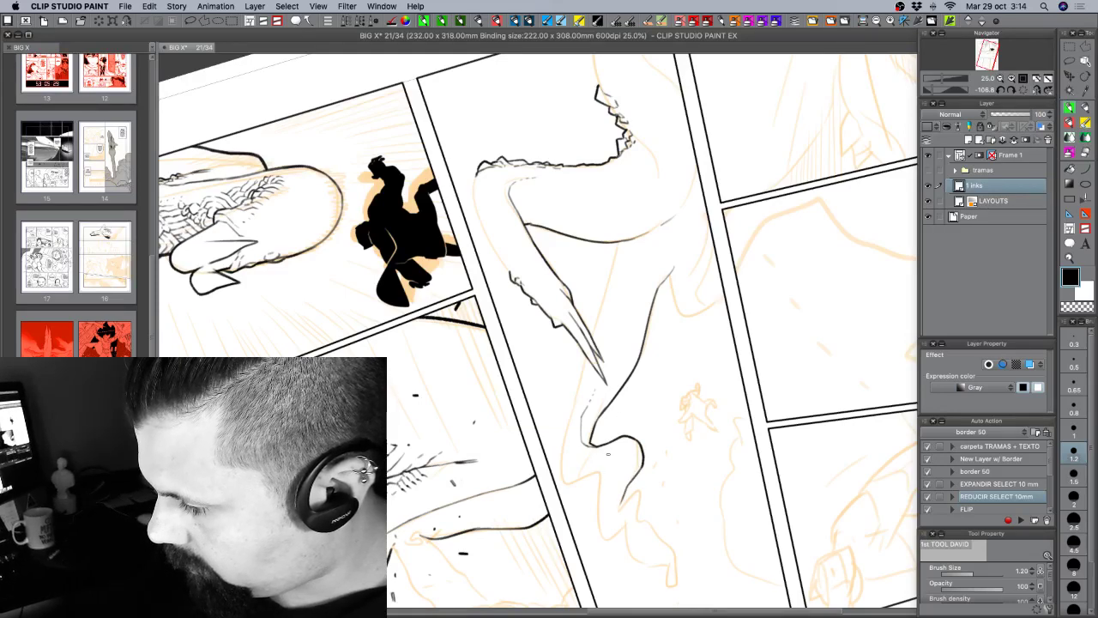
drag(606, 454, 601, 467)
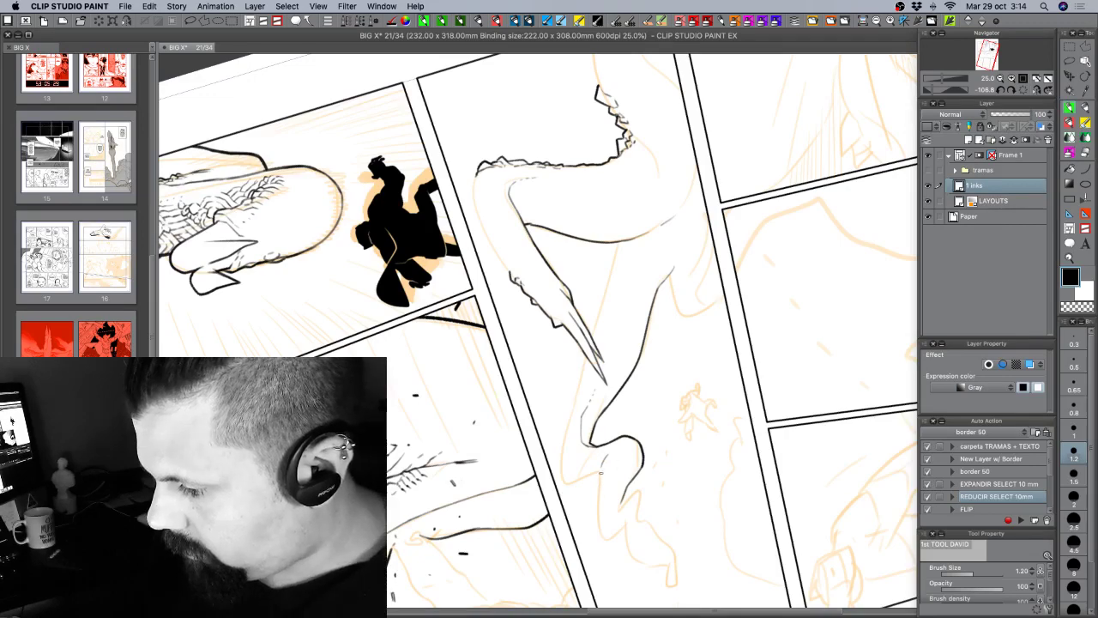
mouse_move(597, 482)
mouse_down()
mouse_move(598, 527)
mouse_move(617, 540)
mouse_up()
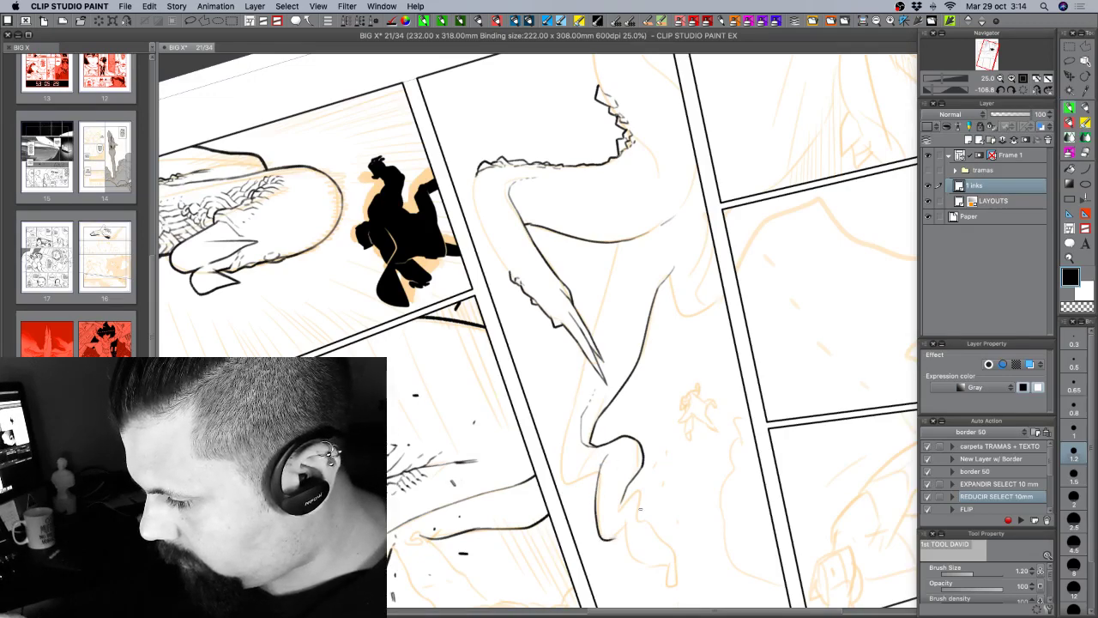
Add small bumps to the second limb's rounded end, alternating black and transparent at size 1.2, and save the page.
key(r)
drag(714, 515, 483, 498)
key(p)
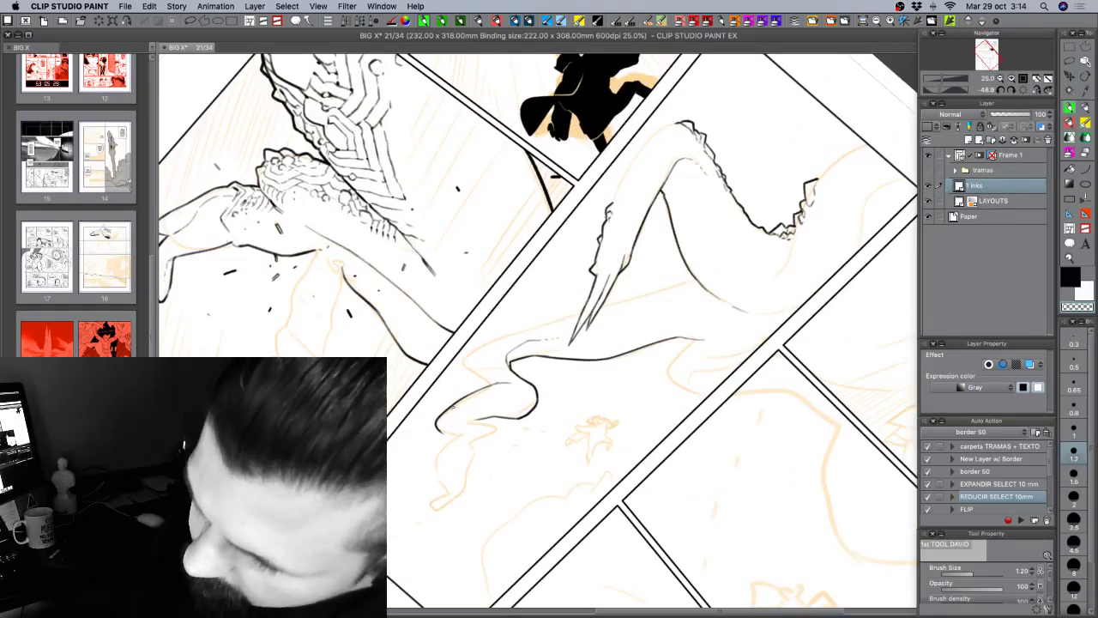
key(c)
key(c)
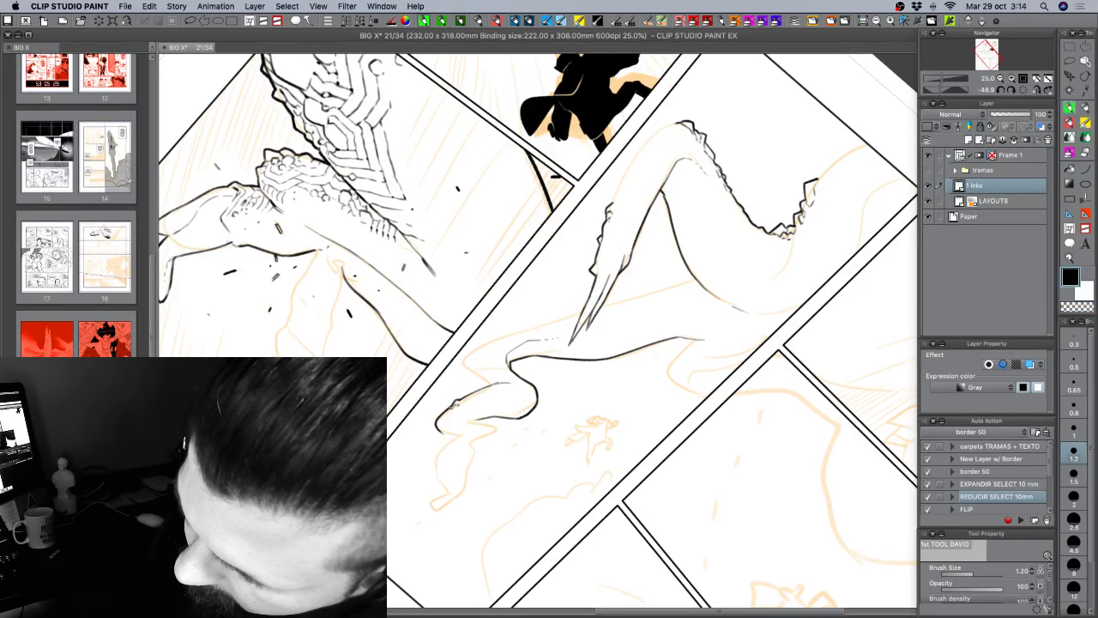
key(c)
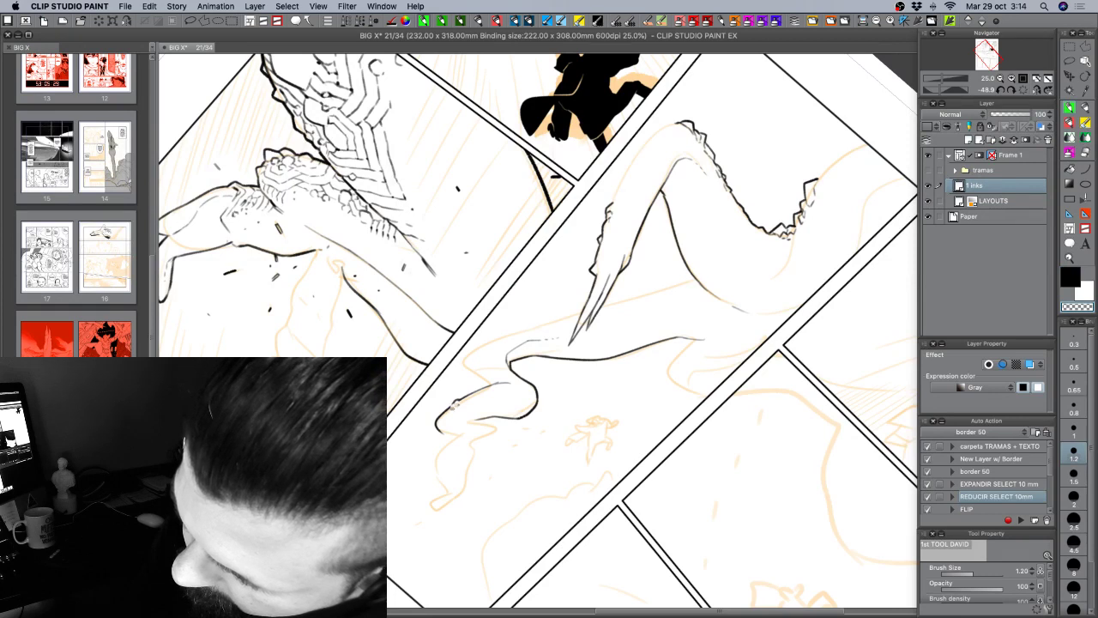
key(c)
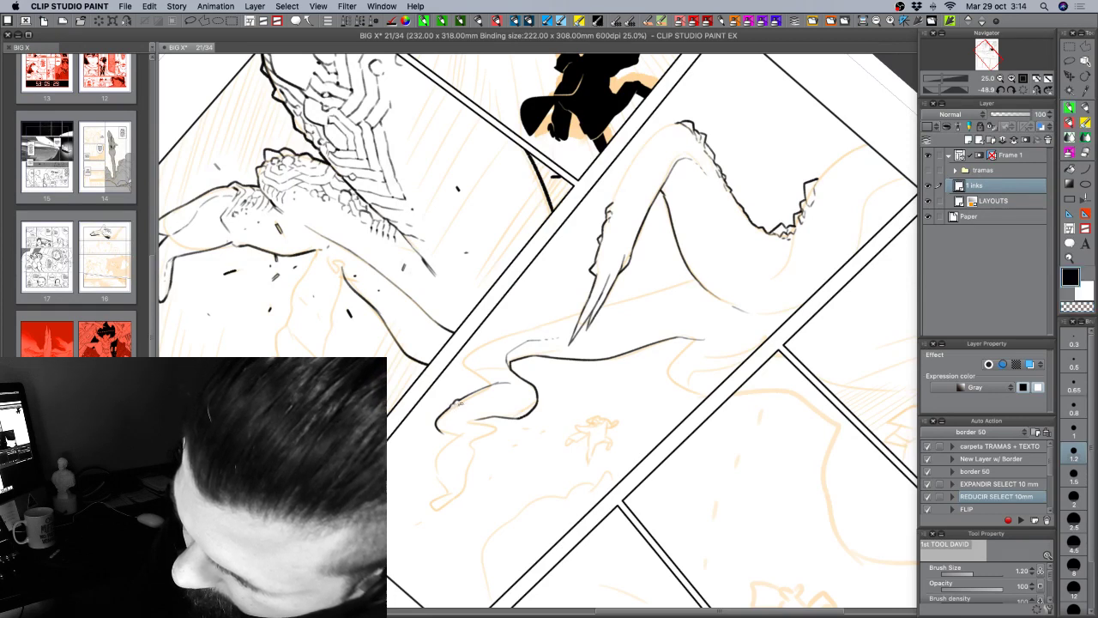
key(c)
key(c)
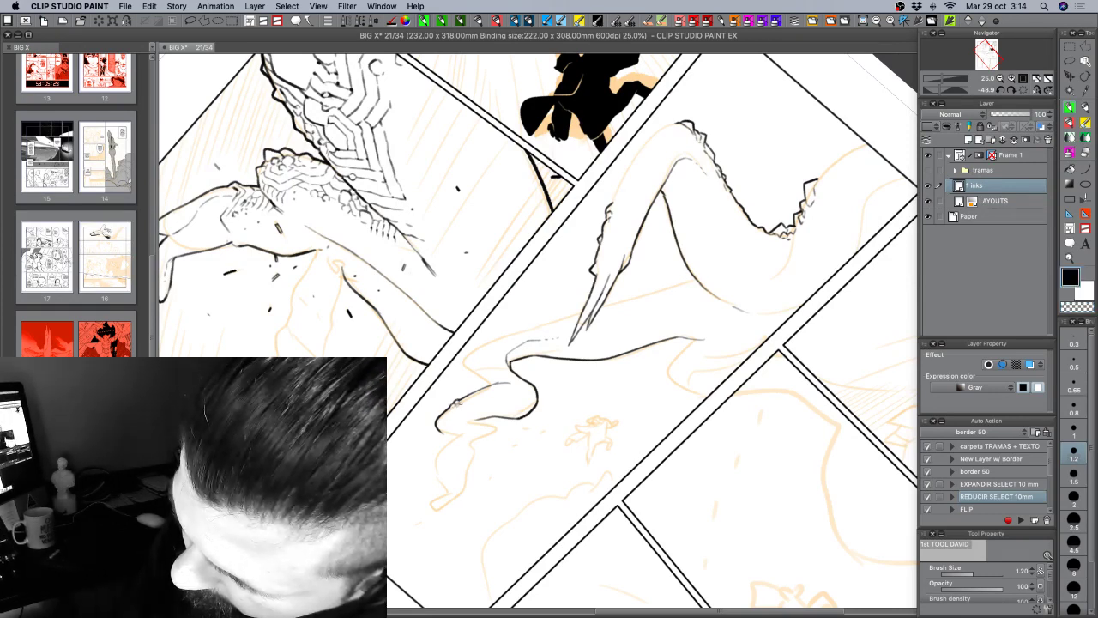
key(c)
key(c)
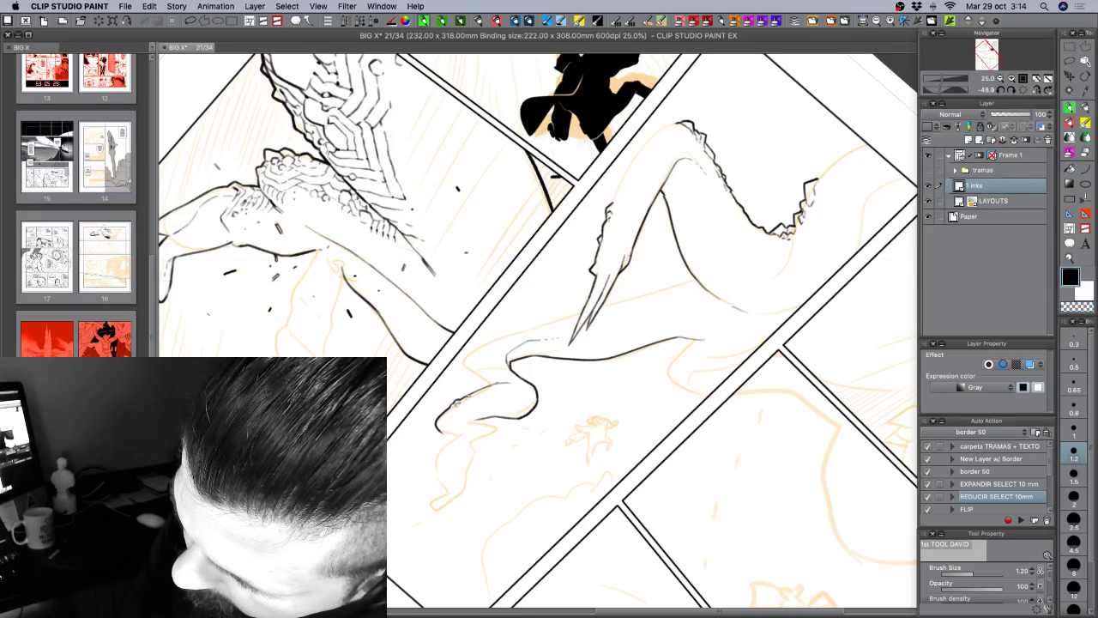
key(c)
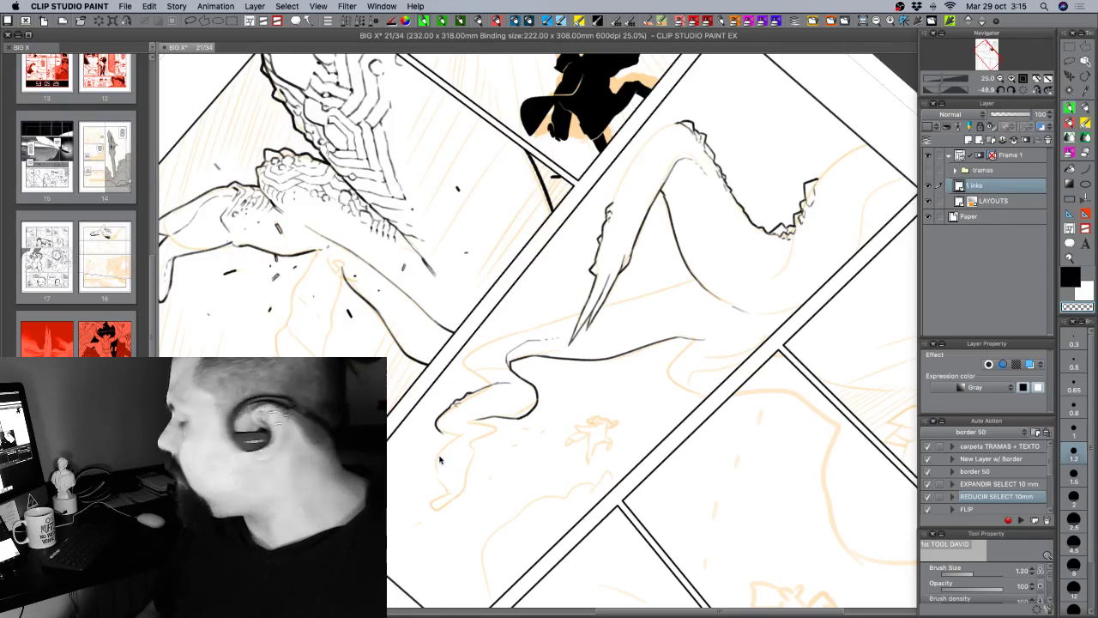
key(super+s)
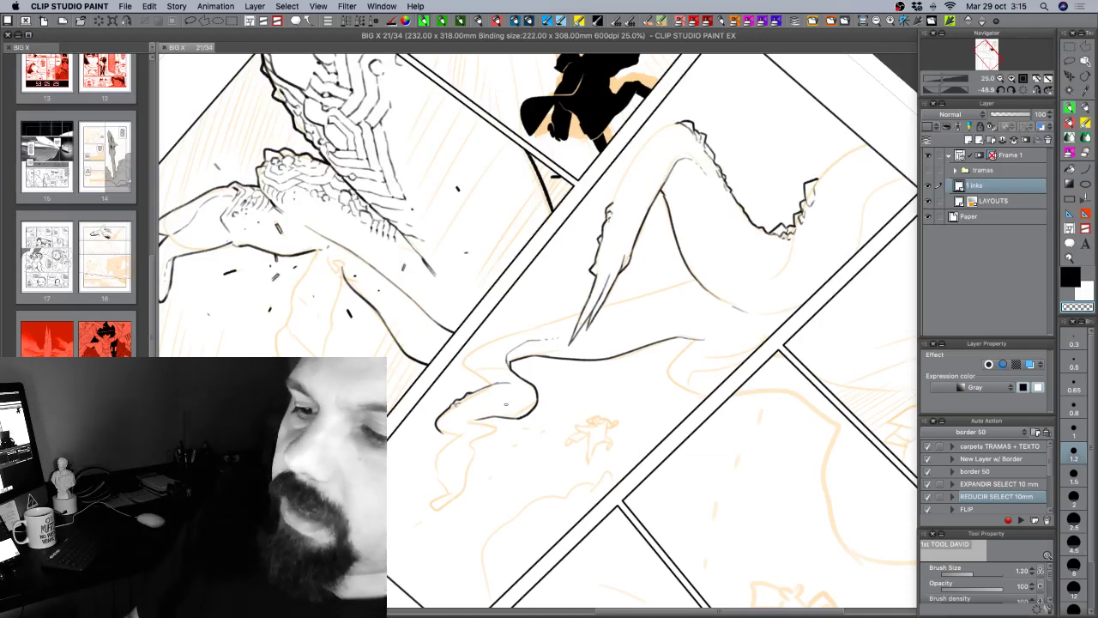
Continue the second limb's bumpy edge from its rounded end down into the inner corner of the bend.
key(r)
drag(439, 455, 411, 358)
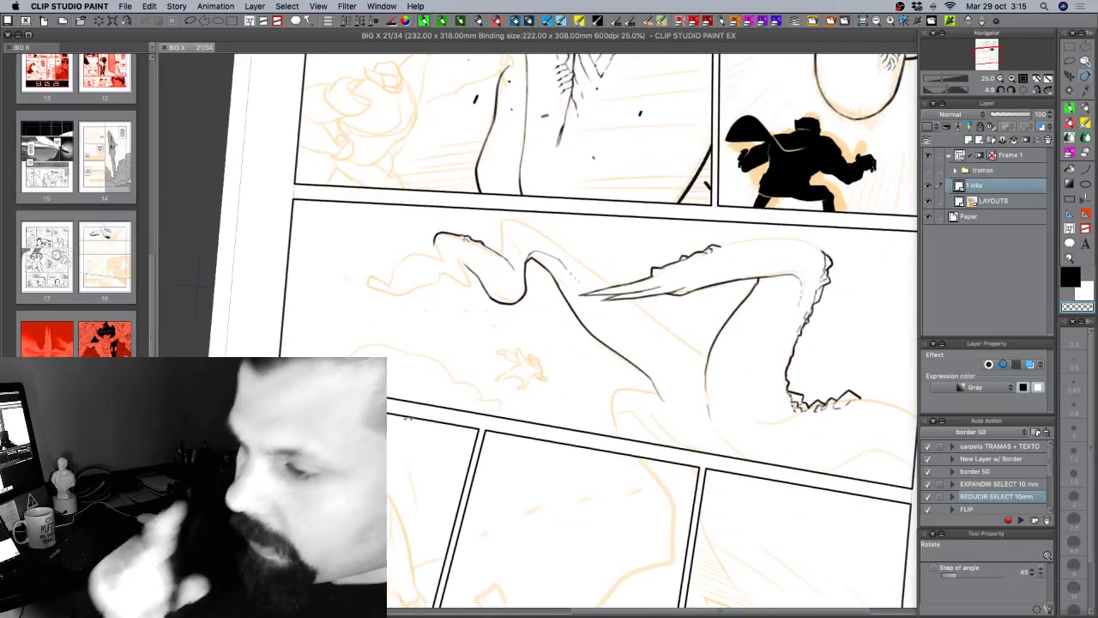
key(space)
mouse_move(603, 366)
mouse_down()
mouse_move(585, 446)
mouse_move(513, 453)
mouse_up()
key(r)
drag(502, 256, 506, 266)
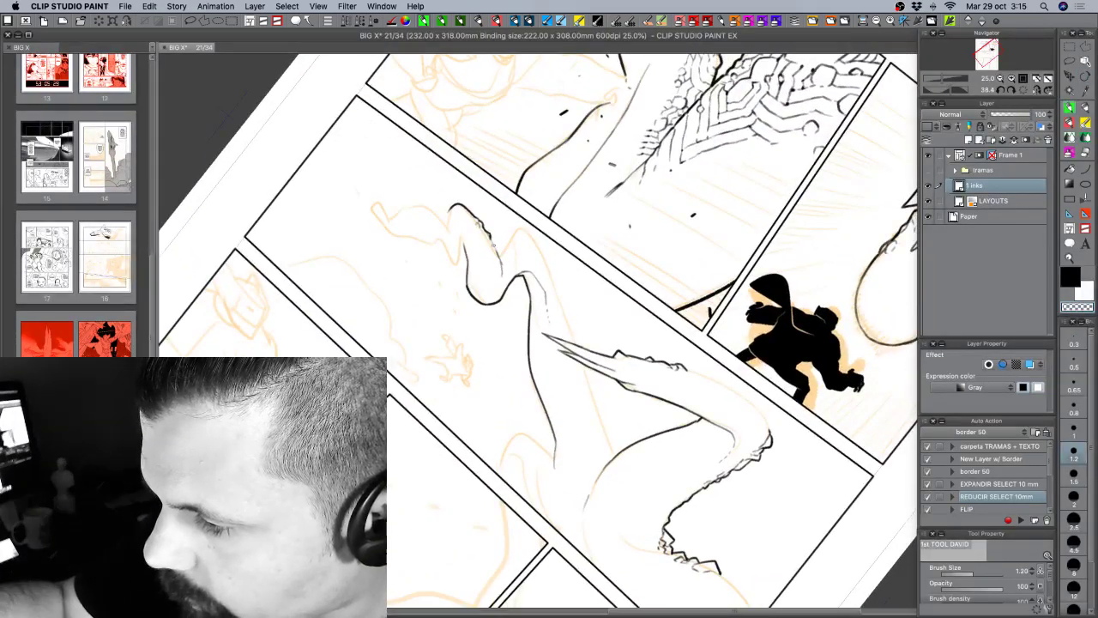
key(c)
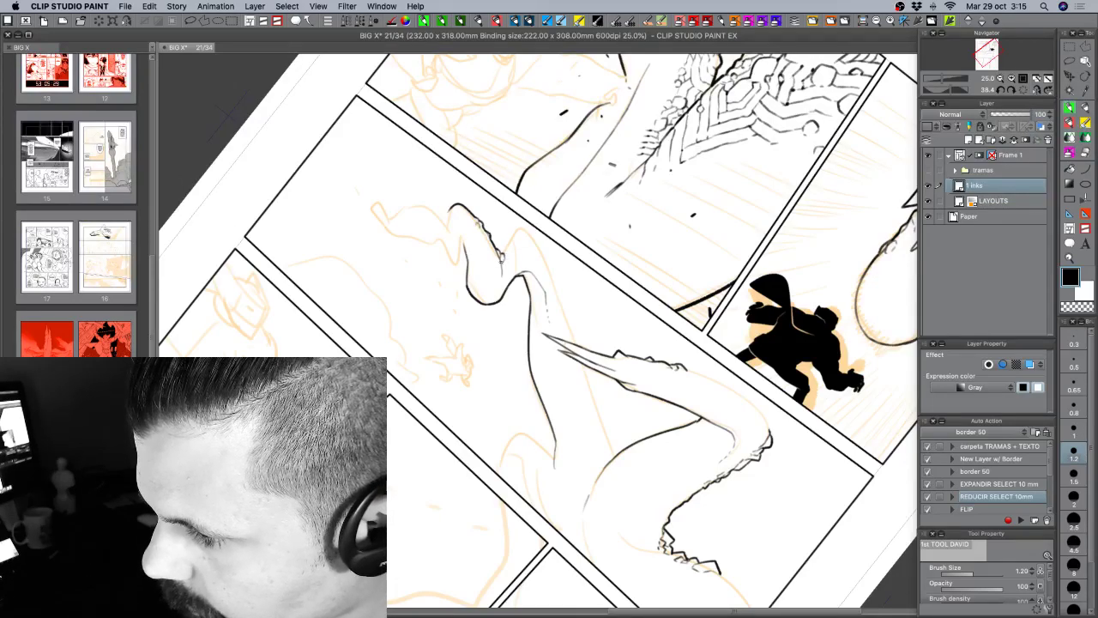
Build a cluster of small scales in the corner of the second limb's bend, alternating black and transparent.
key(c)
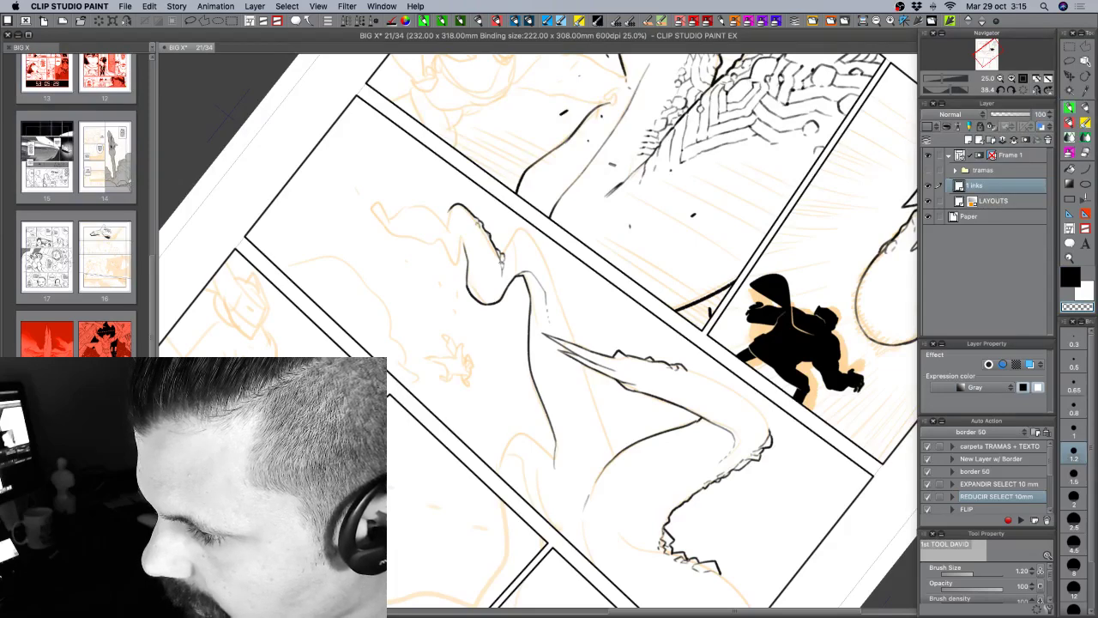
key(c)
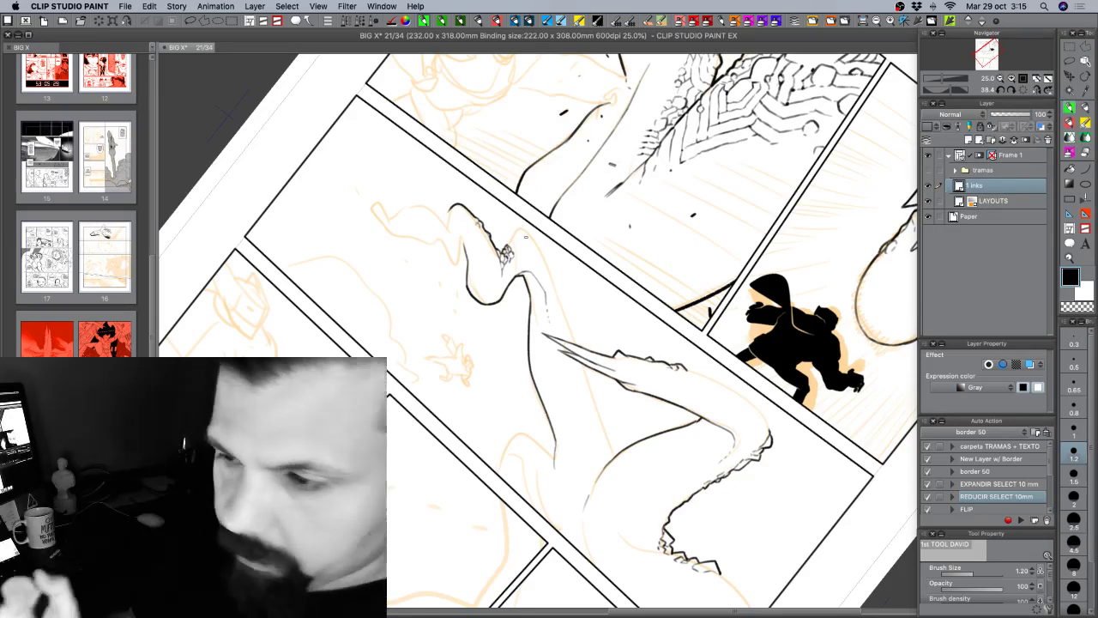
key(c)
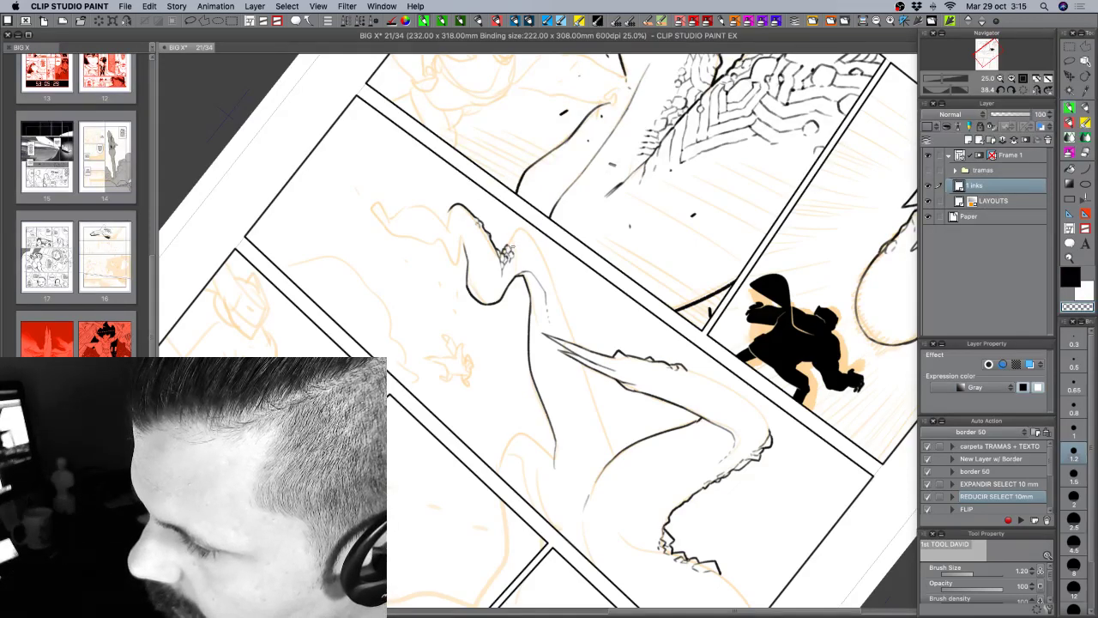
key(c)
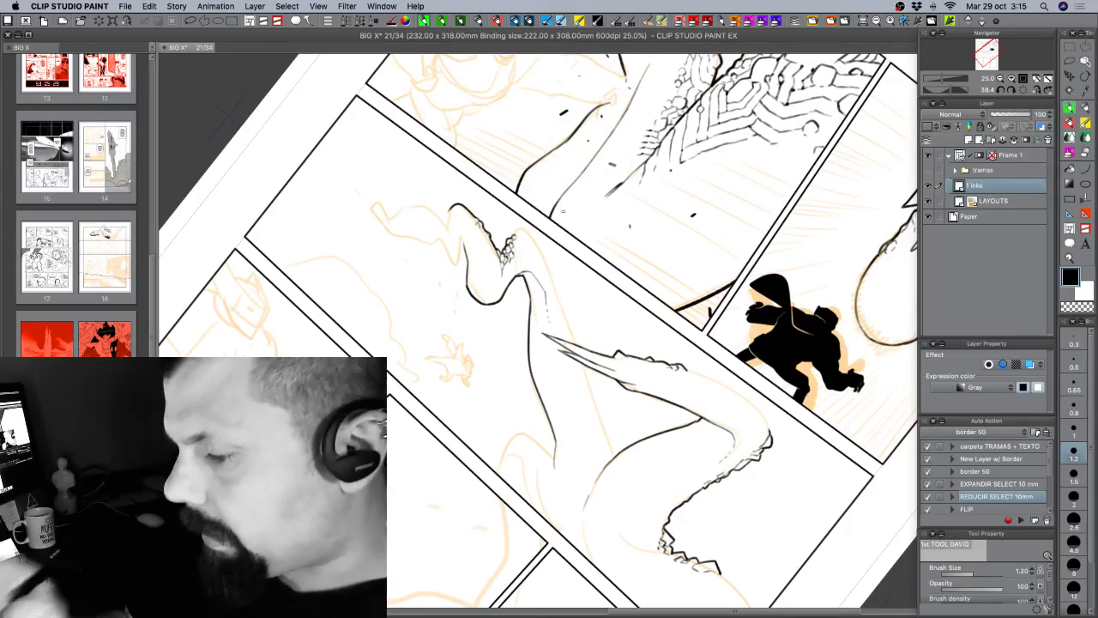
key(r)
mouse_move(582, 211)
mouse_down()
mouse_move(654, 383)
mouse_move(663, 323)
mouse_move(609, 367)
mouse_move(541, 374)
mouse_move(485, 302)
mouse_up()
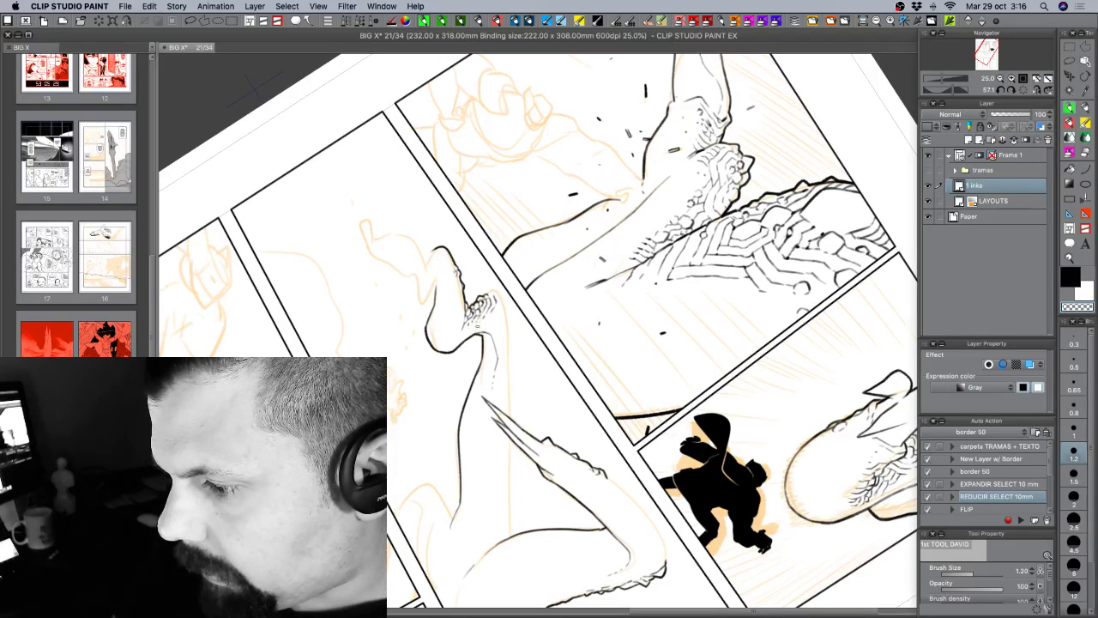
Extend the scale texture up to the peak of the second limb's bend and ink its knobby top outline.
key(c)
key(shift+space)
mouse_move(477, 324)
mouse_down()
mouse_move(484, 378)
mouse_move(520, 400)
mouse_up()
key(space)
drag(562, 363, 606, 363)
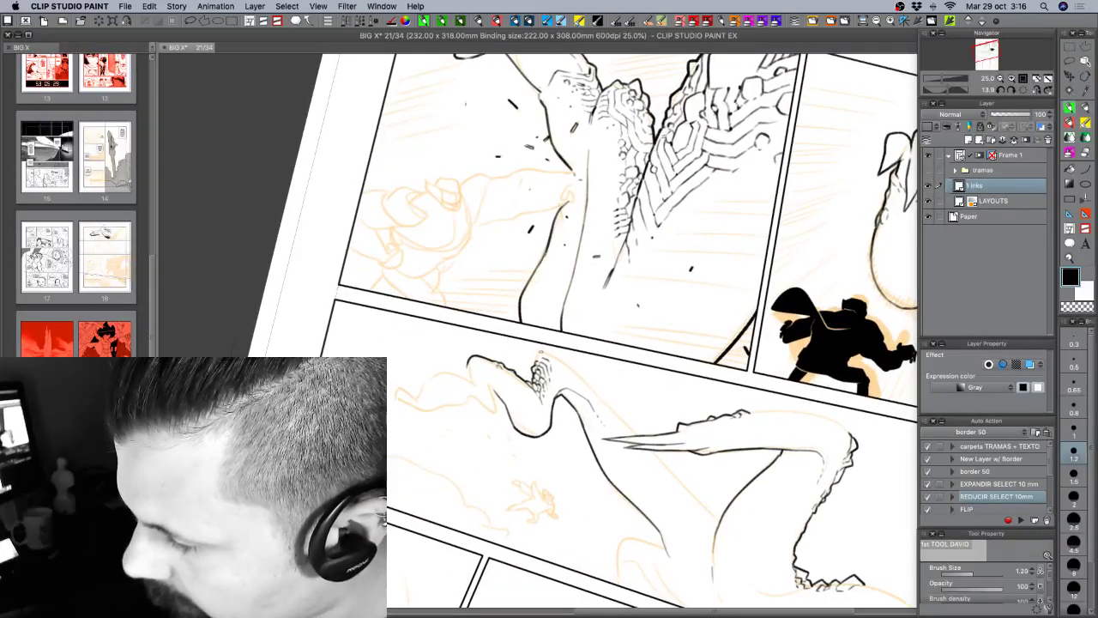
key(c)
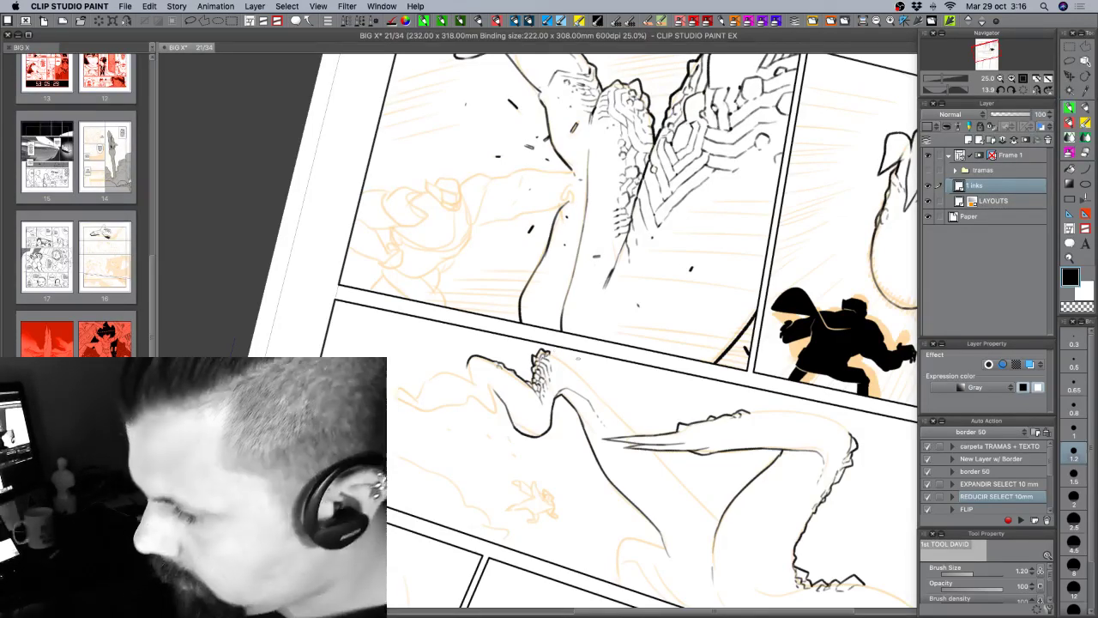
key(shift+space)
drag(551, 352, 588, 398)
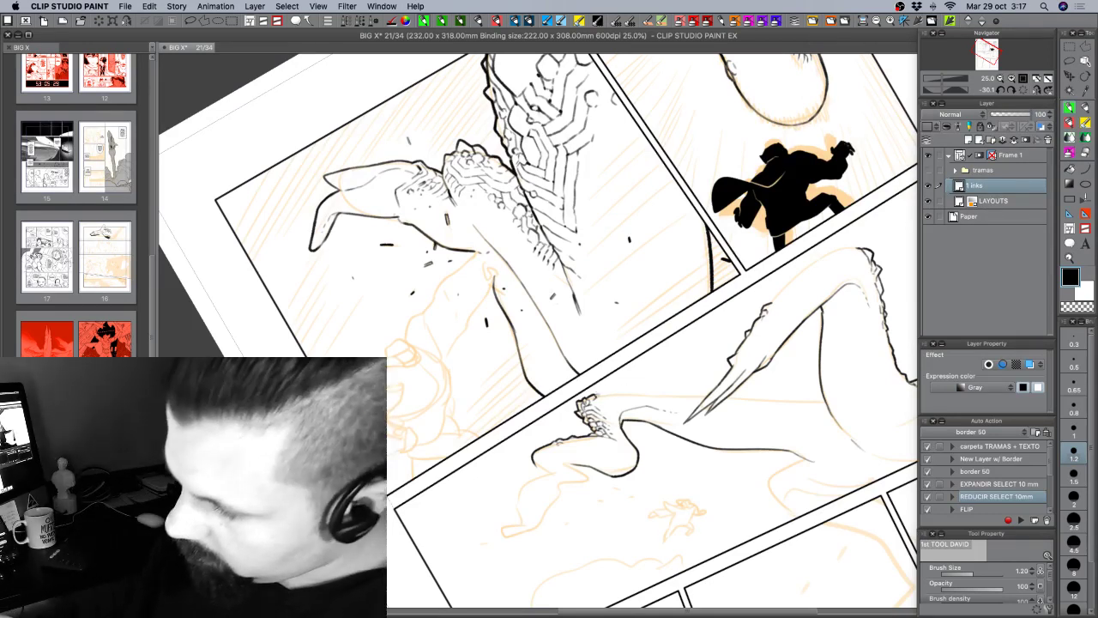
Ink the second limb's bumpy upper contour from the scaly peak, past the raised limb's claw, to the raised limb's base.
drag(607, 384, 625, 343)
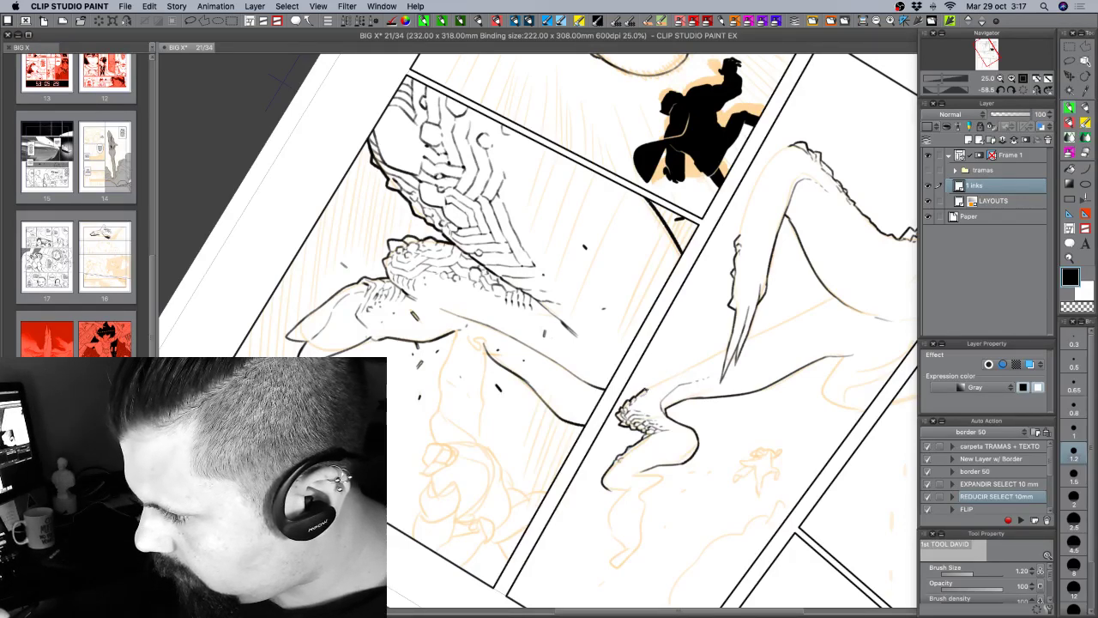
drag(645, 391, 704, 360)
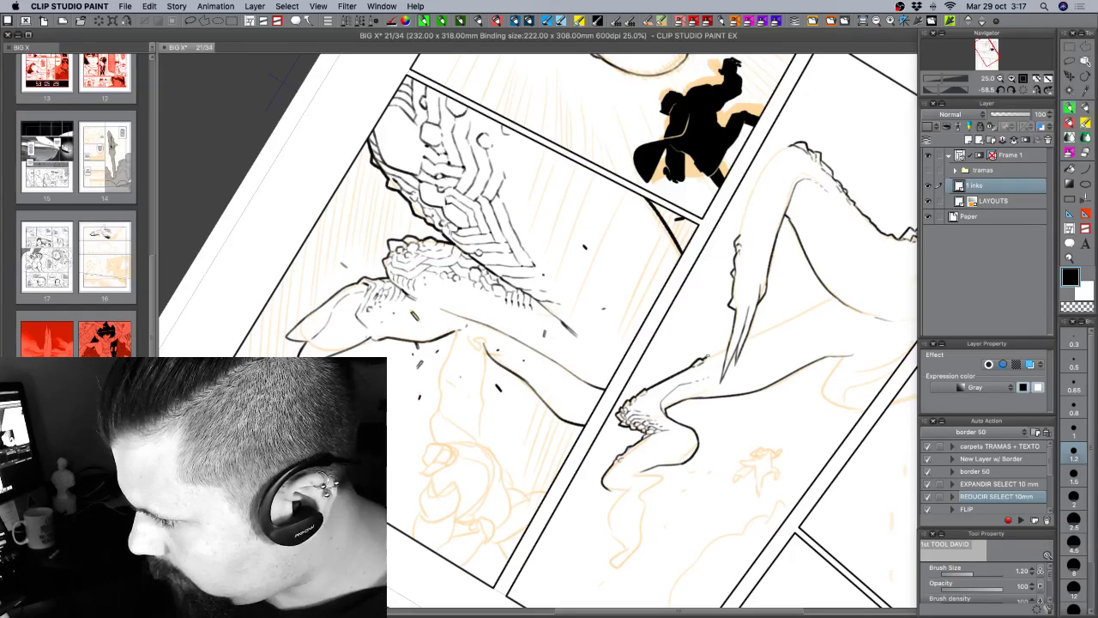
mouse_move(721, 354)
mouse_down()
mouse_move(577, 416)
mouse_move(555, 399)
mouse_up()
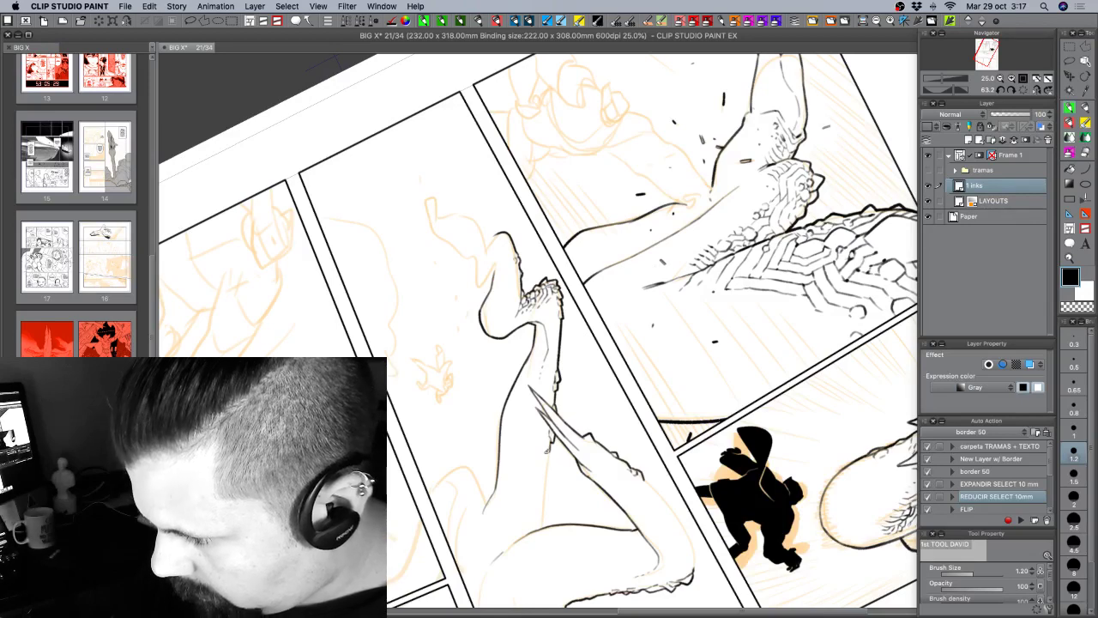
mouse_move(550, 452)
mouse_down()
mouse_move(543, 528)
mouse_move(692, 438)
mouse_move(724, 307)
mouse_up()
key(r)
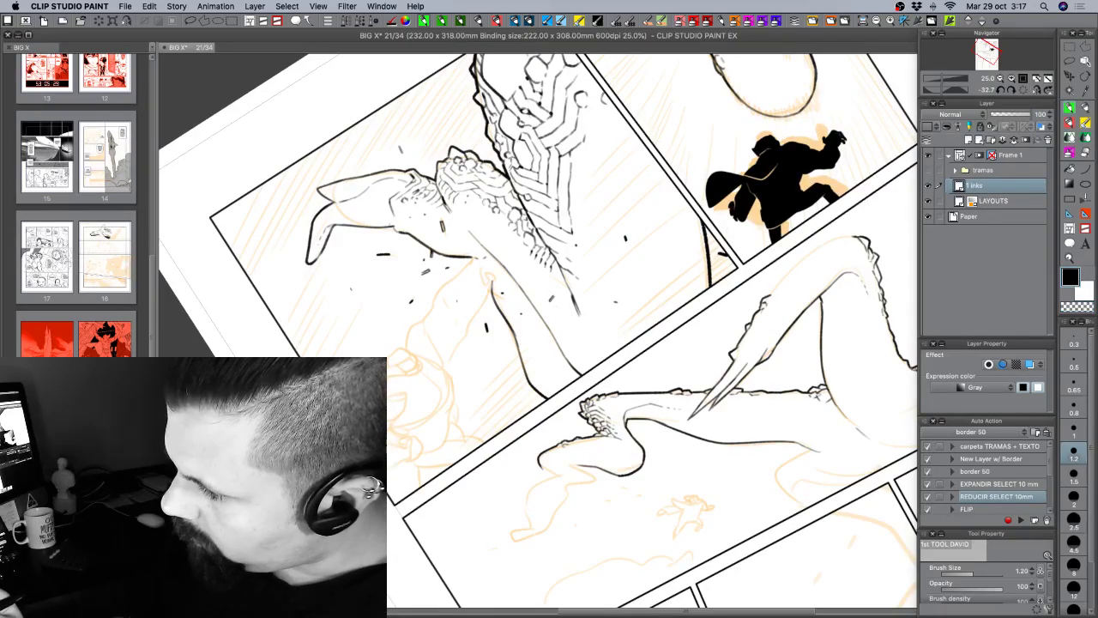
Ink the first scales where the second limb meets the raised limb, undoing a misplaced stroke.
drag(817, 428, 613, 405)
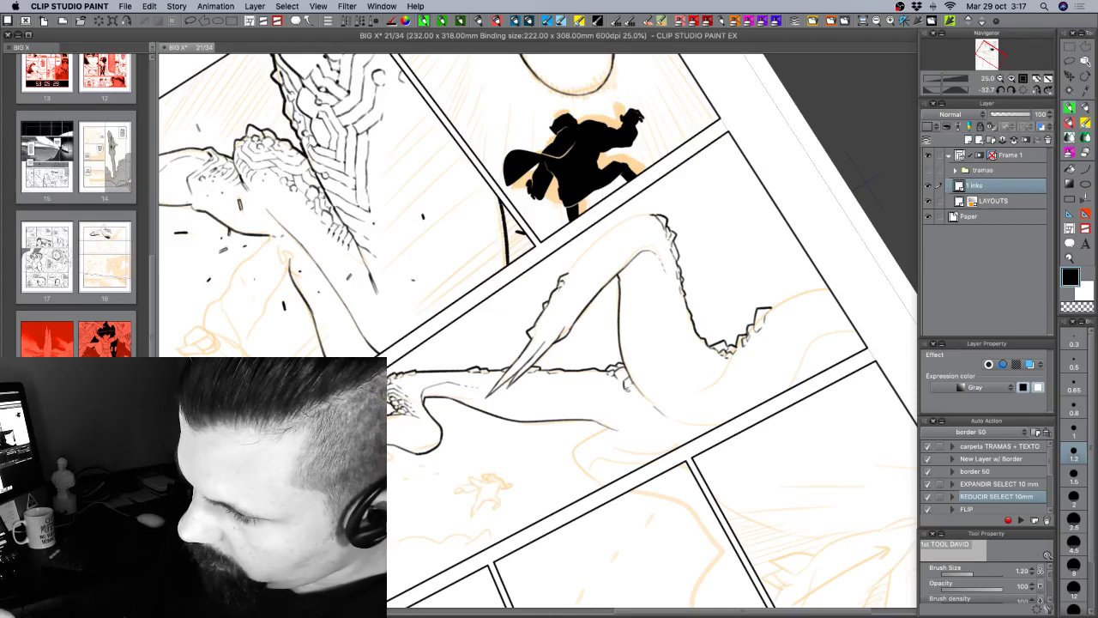
mouse_move(618, 385)
mouse_down()
mouse_move(619, 401)
mouse_move(608, 385)
mouse_move(613, 402)
mouse_up()
key(super+z)
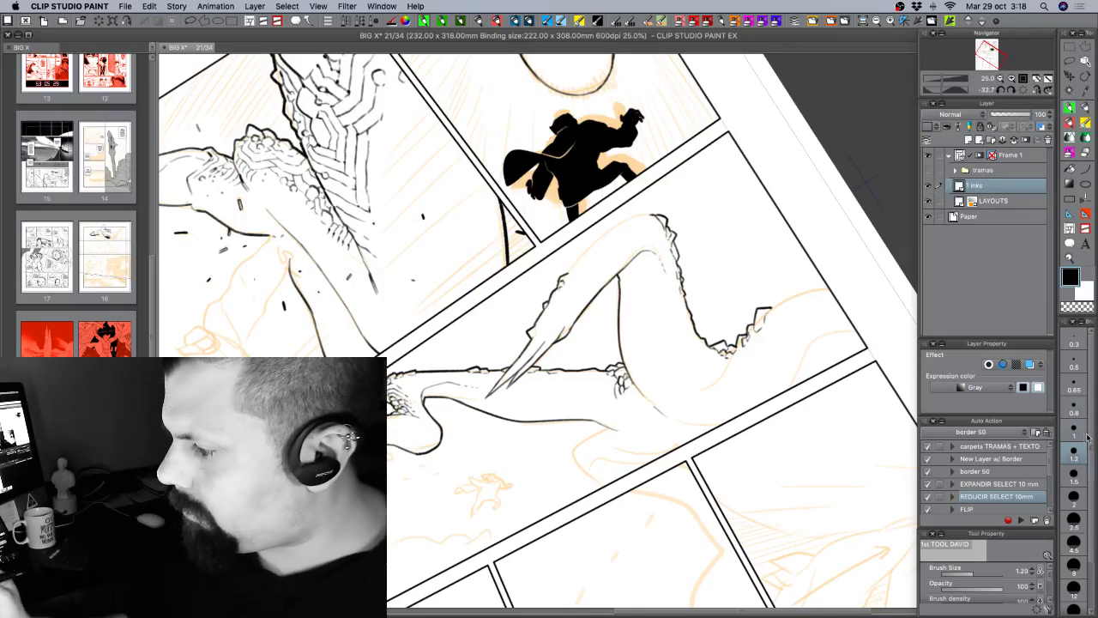
Set the brush size to 1 and add more small scales at the limbs' junction, alternating black and transparent.
click(1080, 431)
key(shift+space)
drag(606, 468, 585, 469)
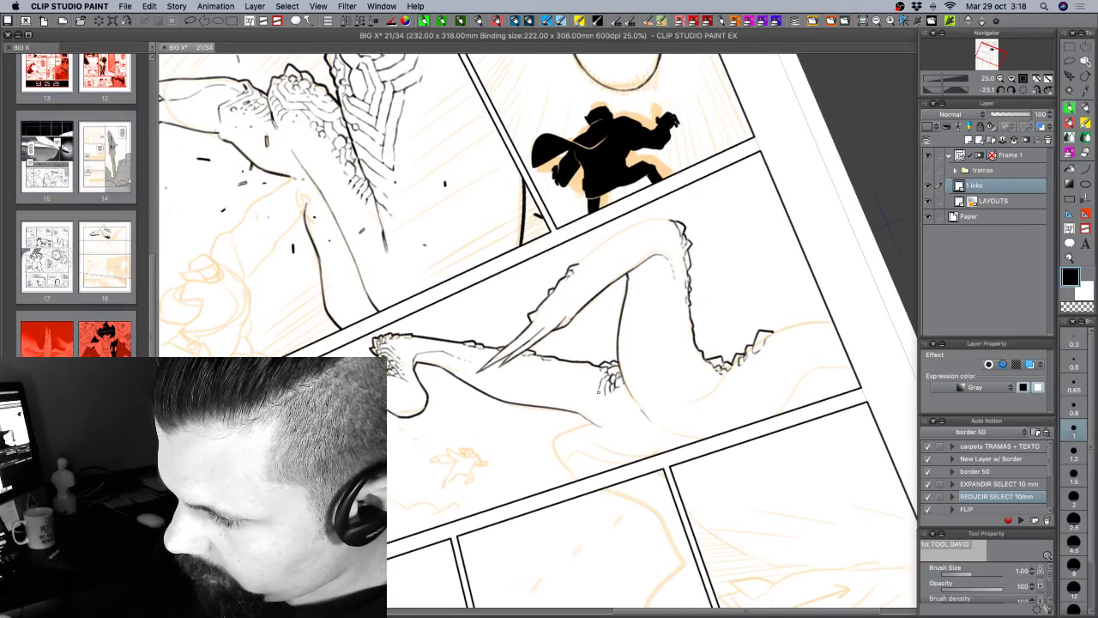
drag(606, 390, 598, 400)
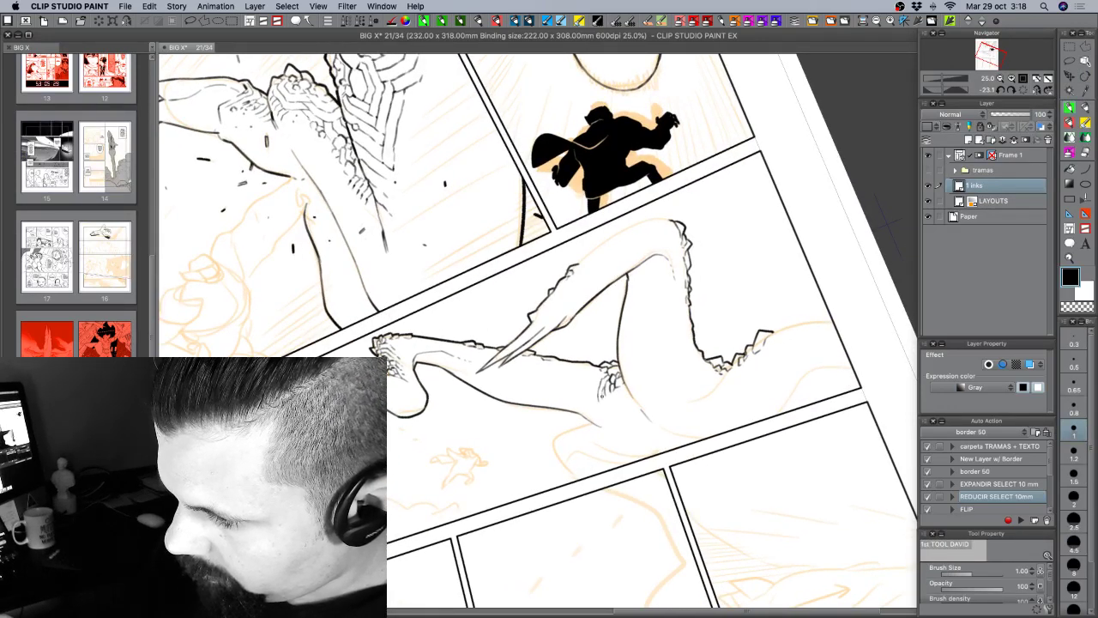
key(c)
key(c)
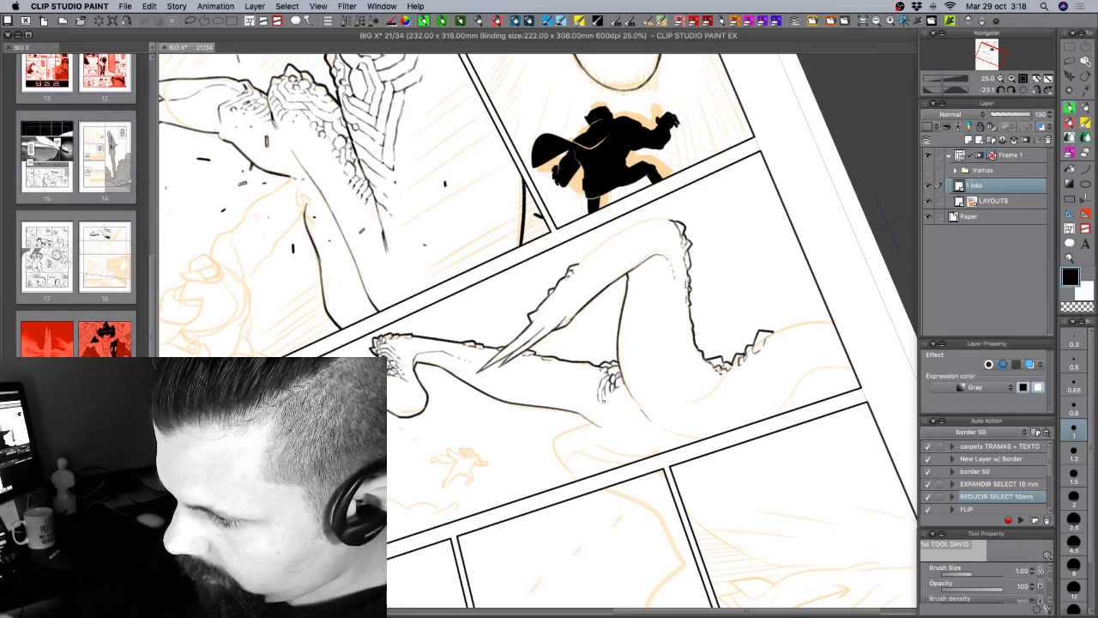
key(c)
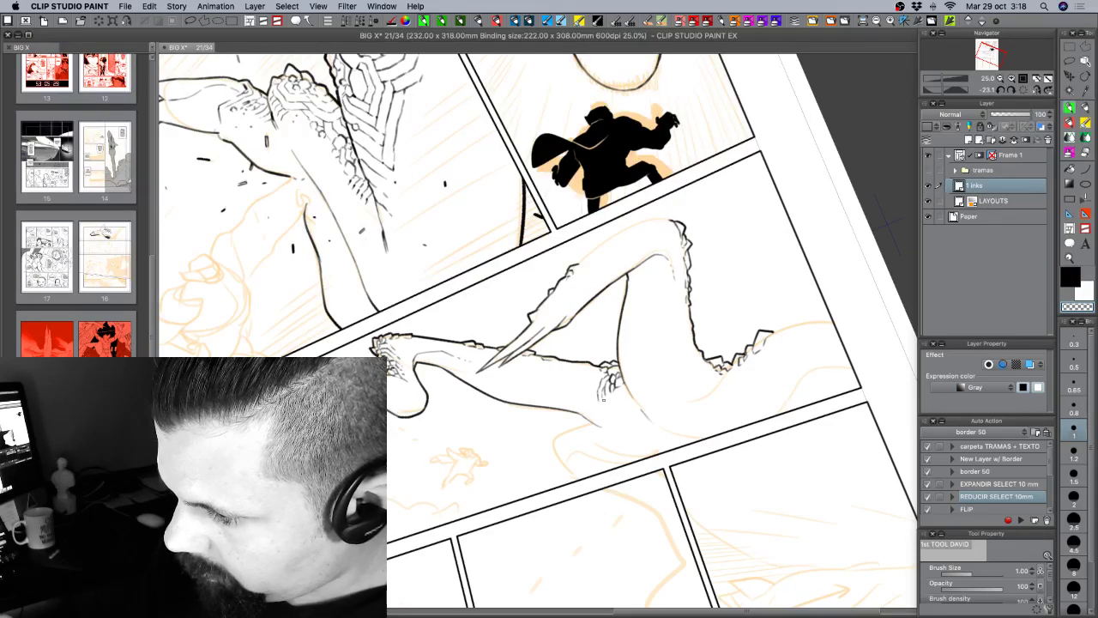
key(c)
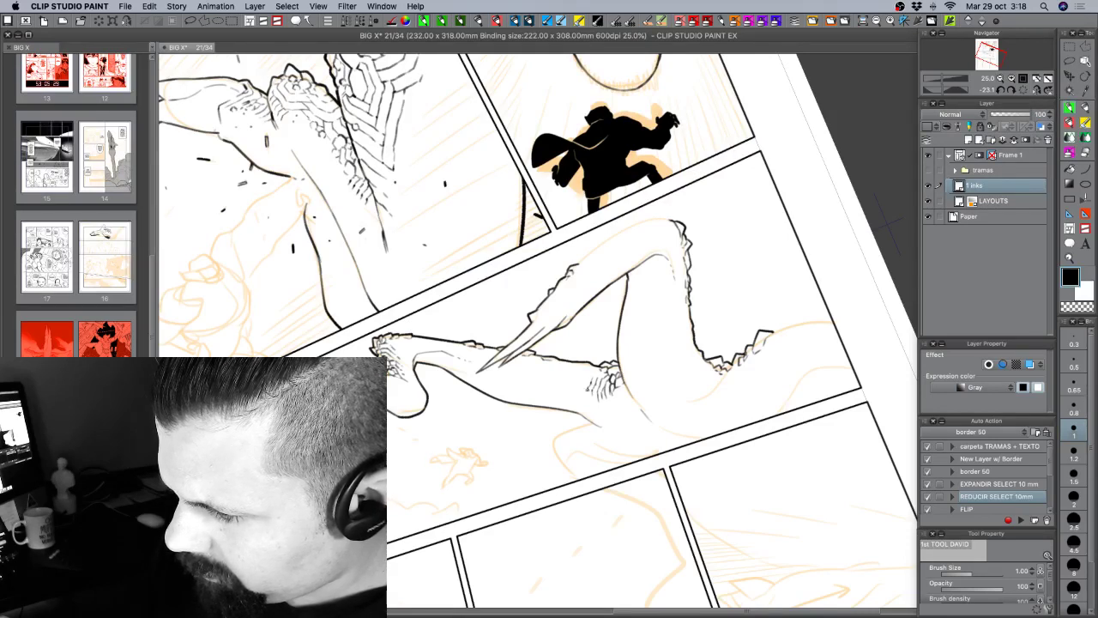
Fill the scale patch out toward the raised limb's contour and down to the second limb's base.
key(r)
mouse_move(702, 459)
mouse_down()
mouse_move(535, 459)
mouse_move(611, 422)
mouse_up()
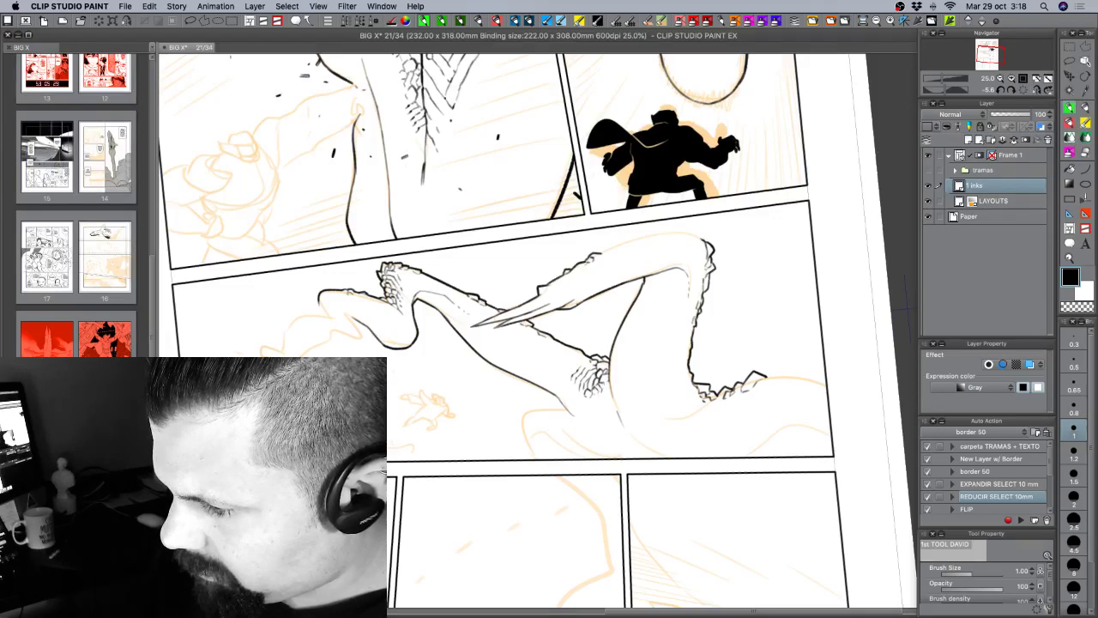
drag(607, 386, 604, 397)
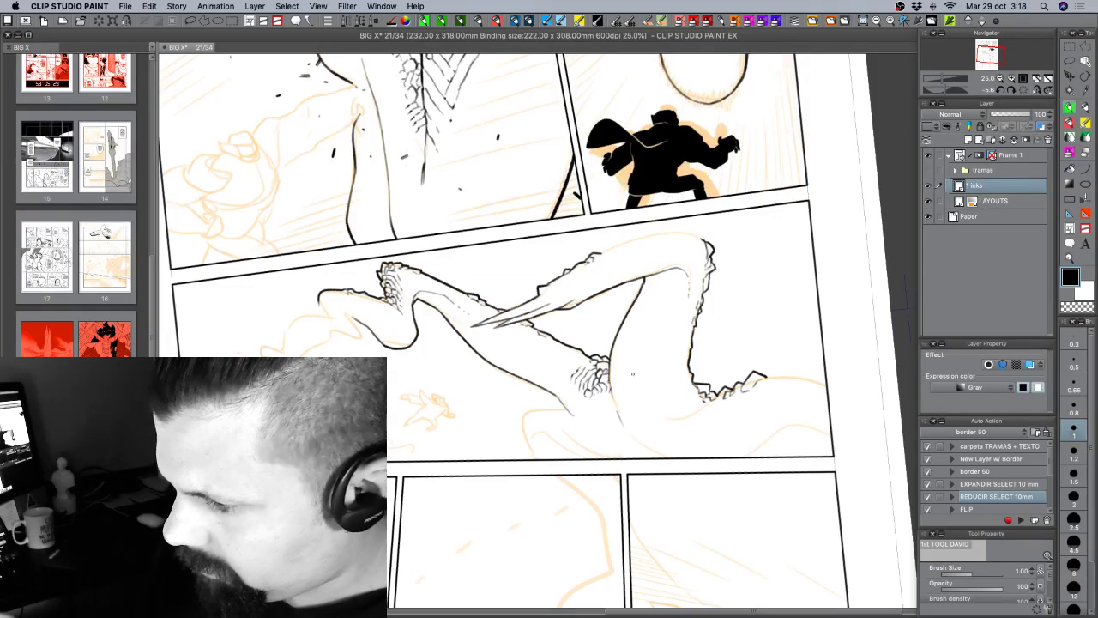
drag(603, 392, 606, 403)
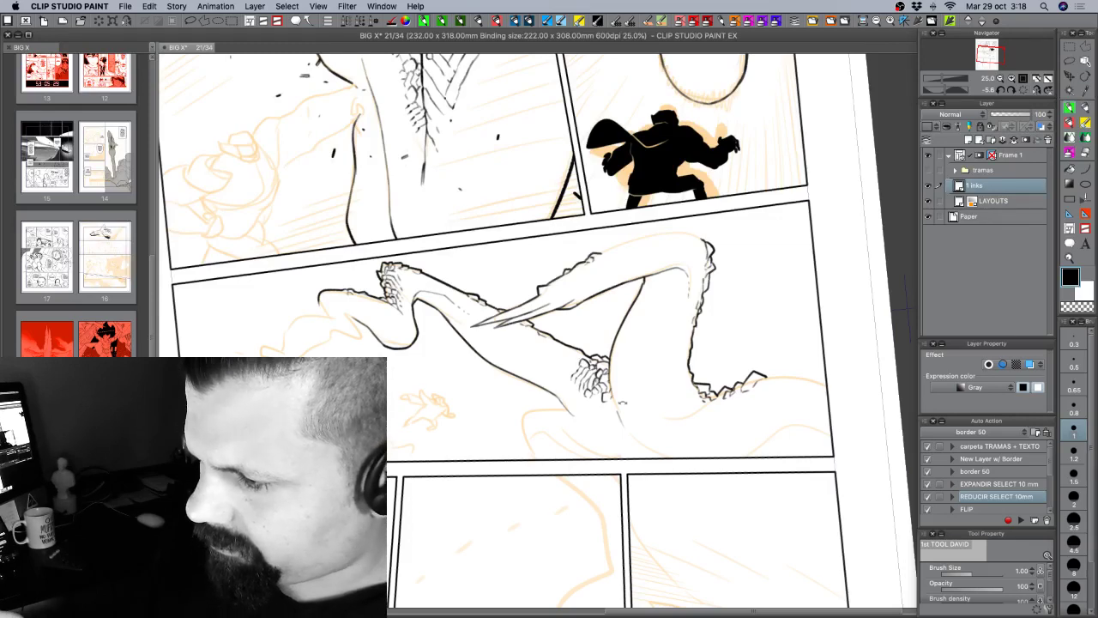
key(shift+space)
drag(593, 368, 594, 300)
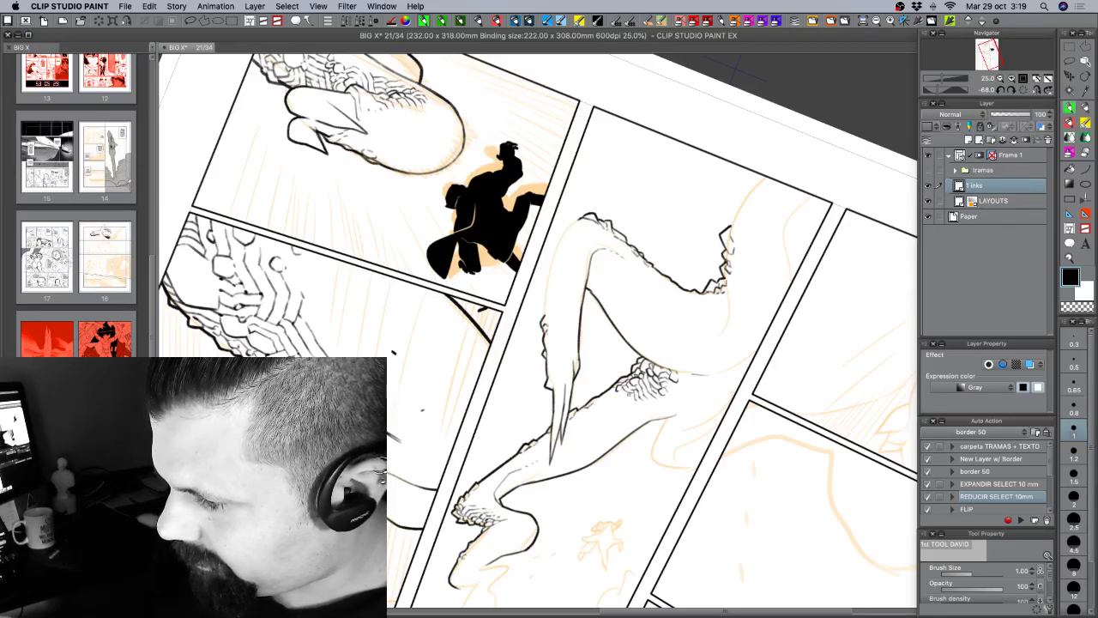
Extend the scale patch along the second limb's upper edge and refine it with alternating black and transparent strokes.
key(shift+space)
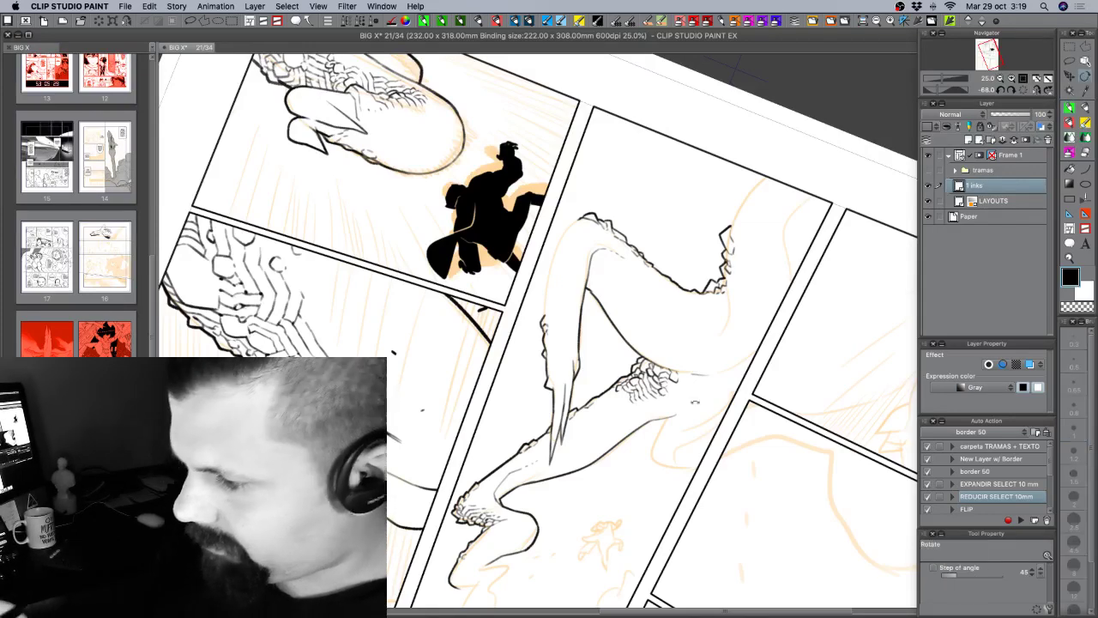
mouse_move(681, 439)
mouse_down()
mouse_move(576, 444)
mouse_move(540, 421)
mouse_up()
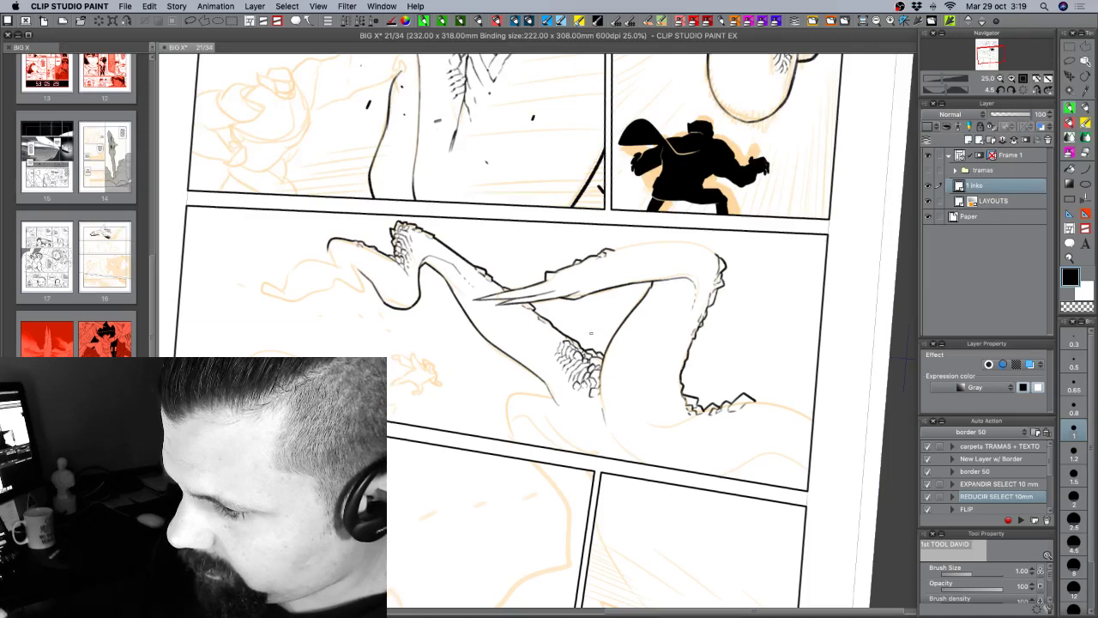
key(shift+space)
drag(687, 403, 692, 273)
drag(760, 315, 757, 292)
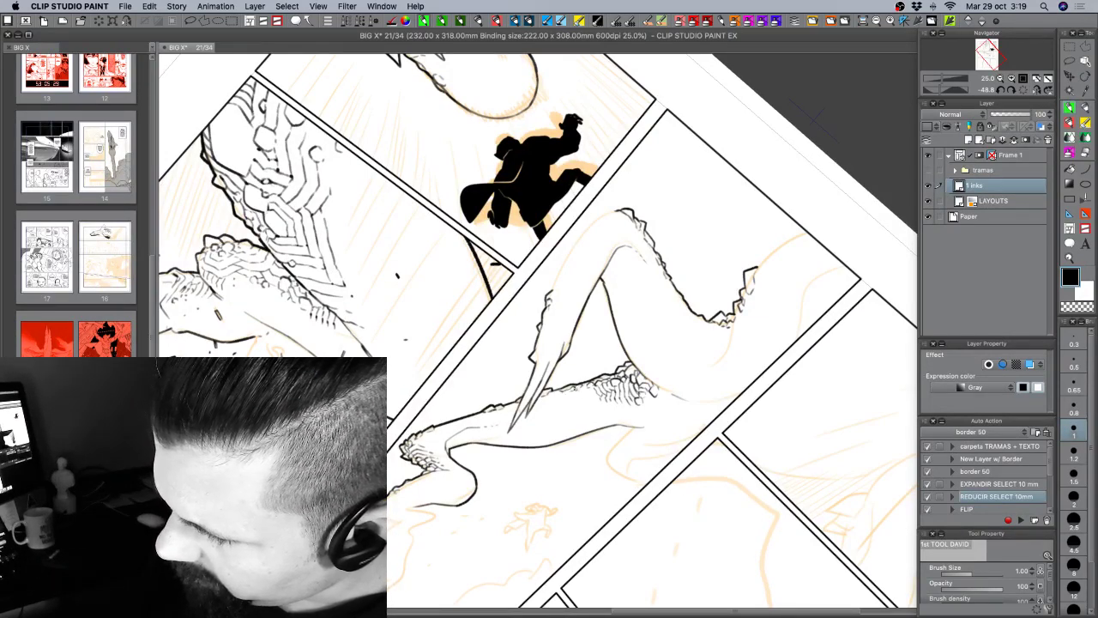
key(c)
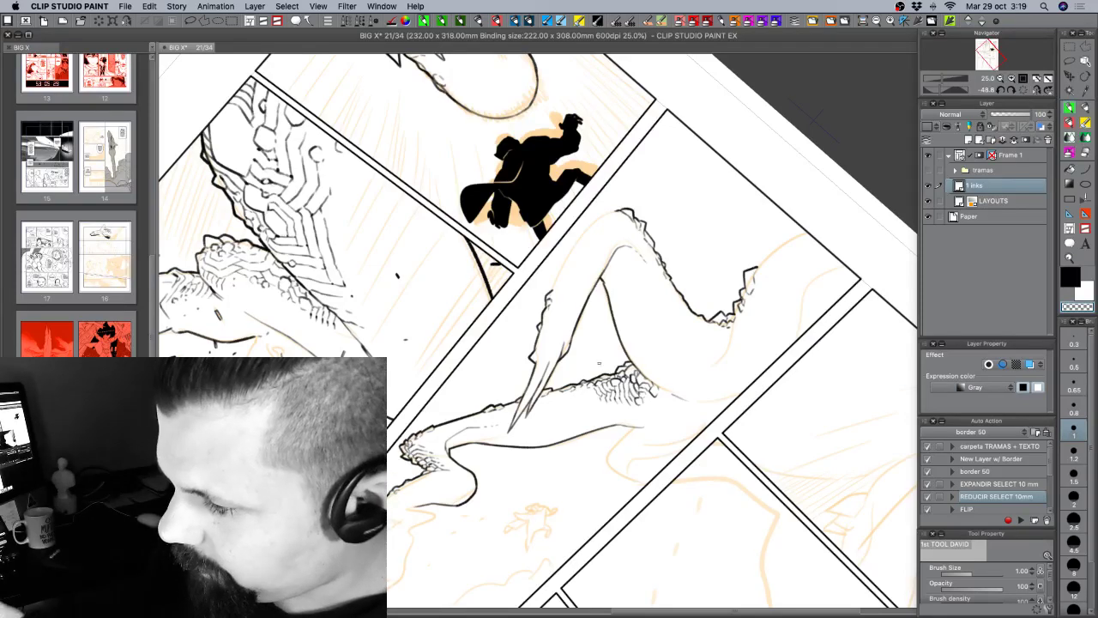
key(c)
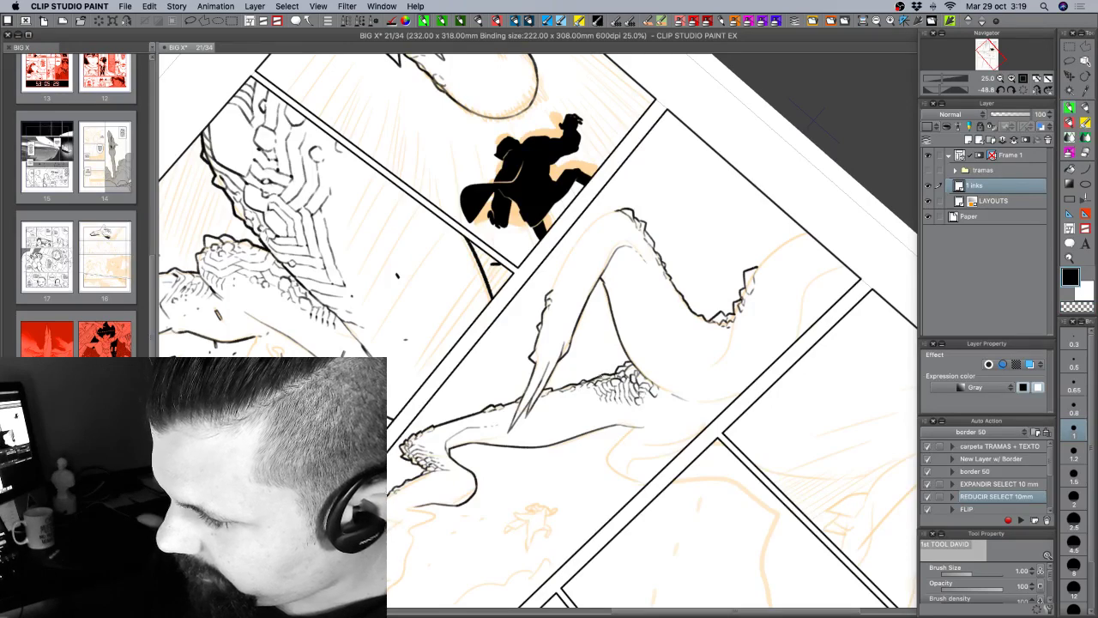
key(c)
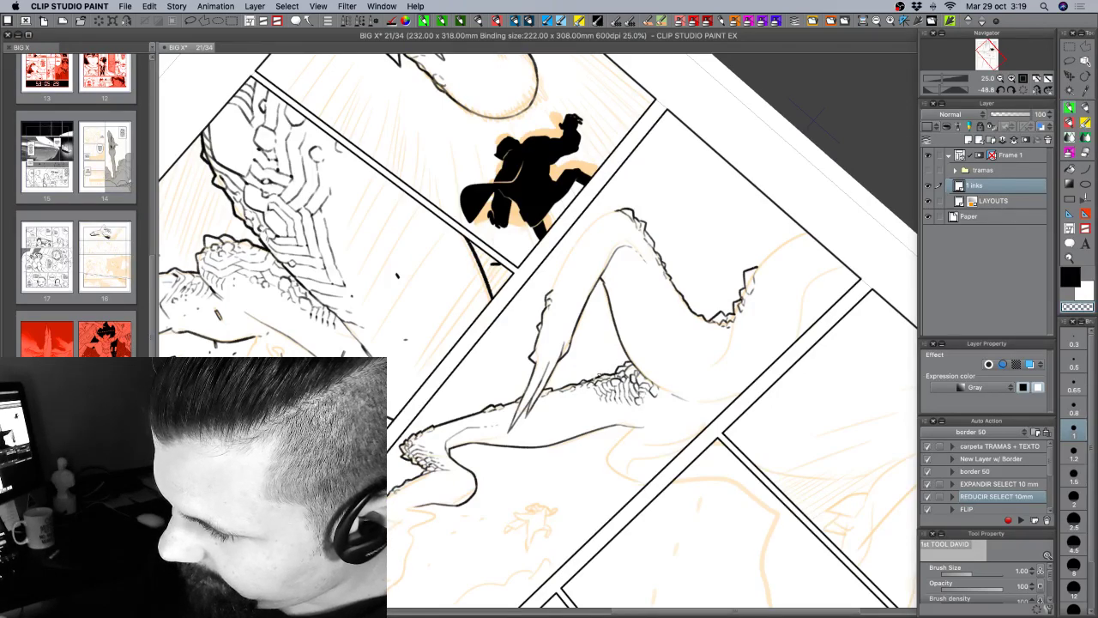
key(c)
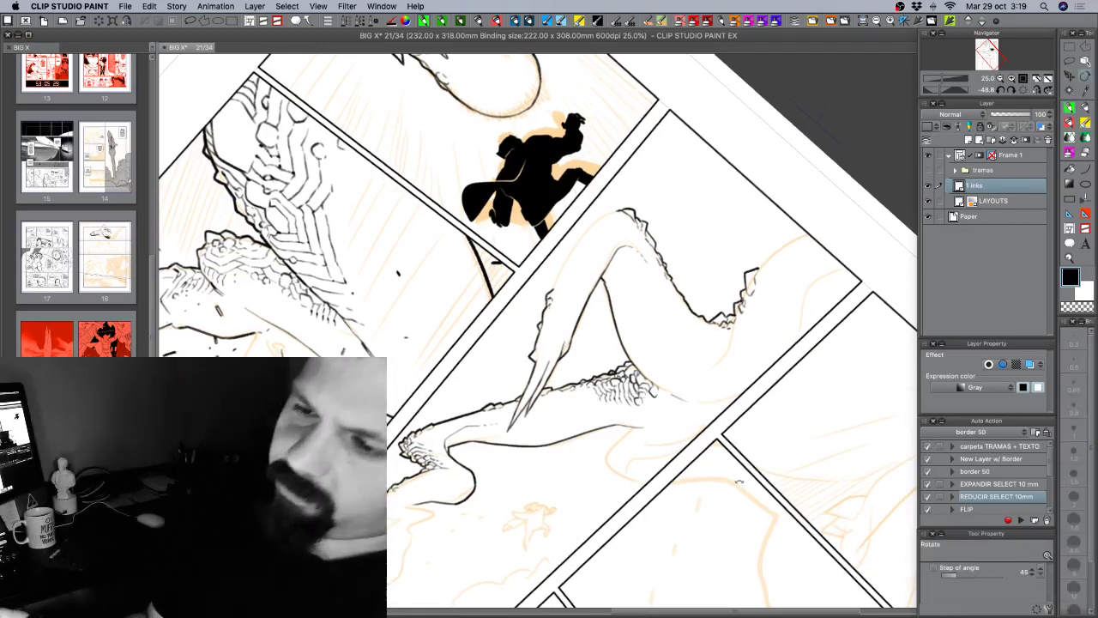
Extend the raised limb's inner contour downward past the scale patch with the size 1 brush.
key(shift+space)
mouse_move(743, 442)
mouse_down()
mouse_move(691, 480)
mouse_move(593, 491)
mouse_move(623, 500)
mouse_move(606, 498)
mouse_up()
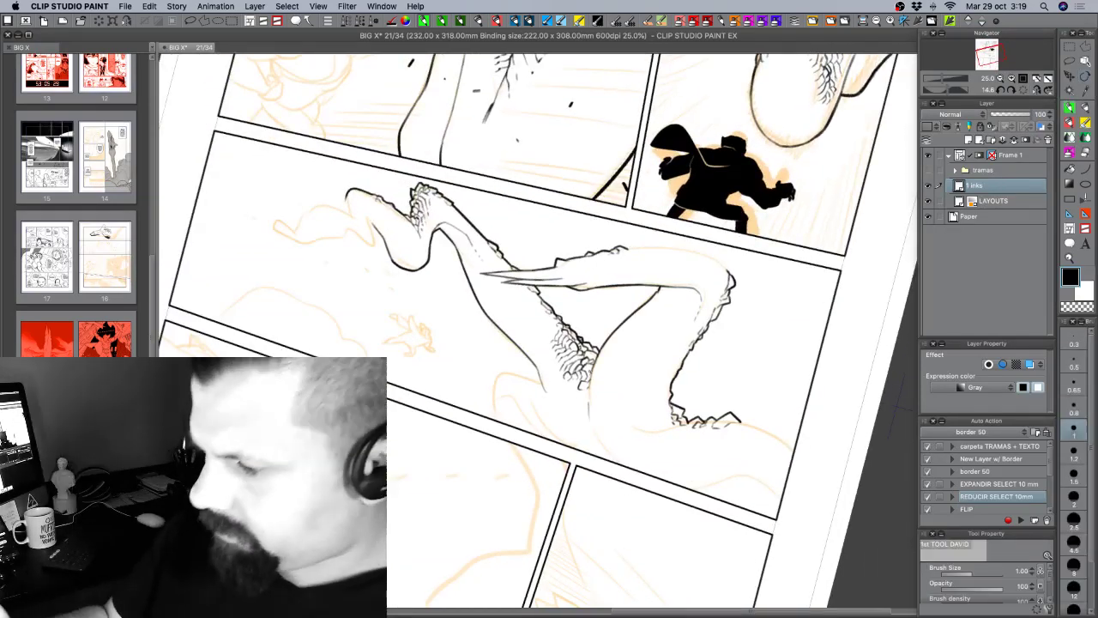
drag(589, 386, 590, 424)
key(c)
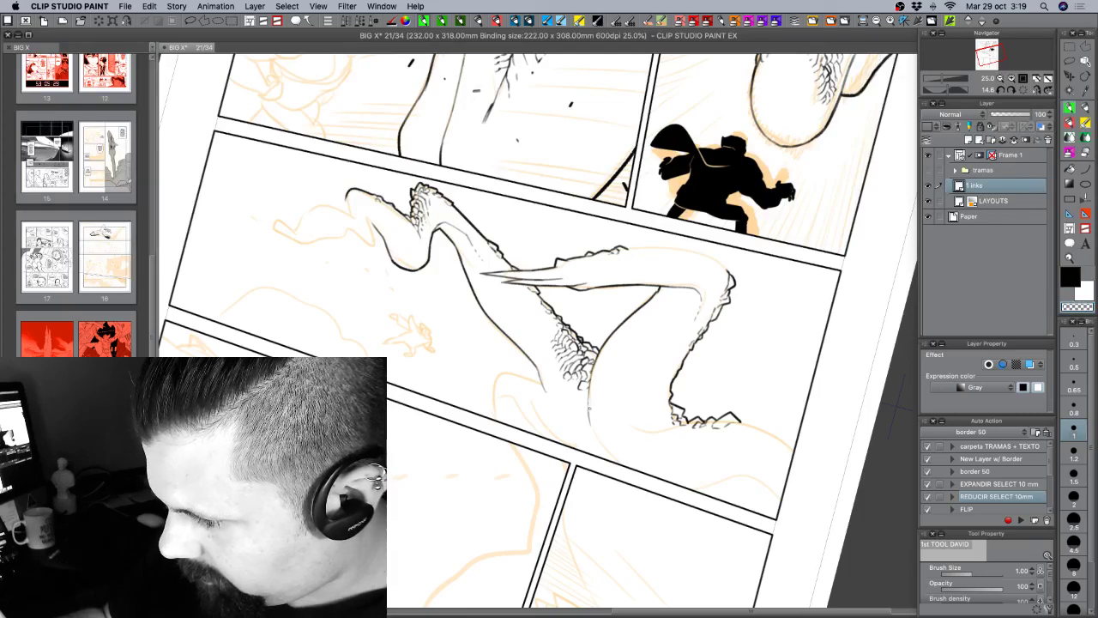
Set the brush size to 1.2 and ink the bumpy scale contour from the jagged ridge to the panel's side border.
key(r)
mouse_move(669, 480)
mouse_down()
mouse_move(767, 461)
mouse_move(794, 432)
mouse_move(808, 384)
mouse_up()
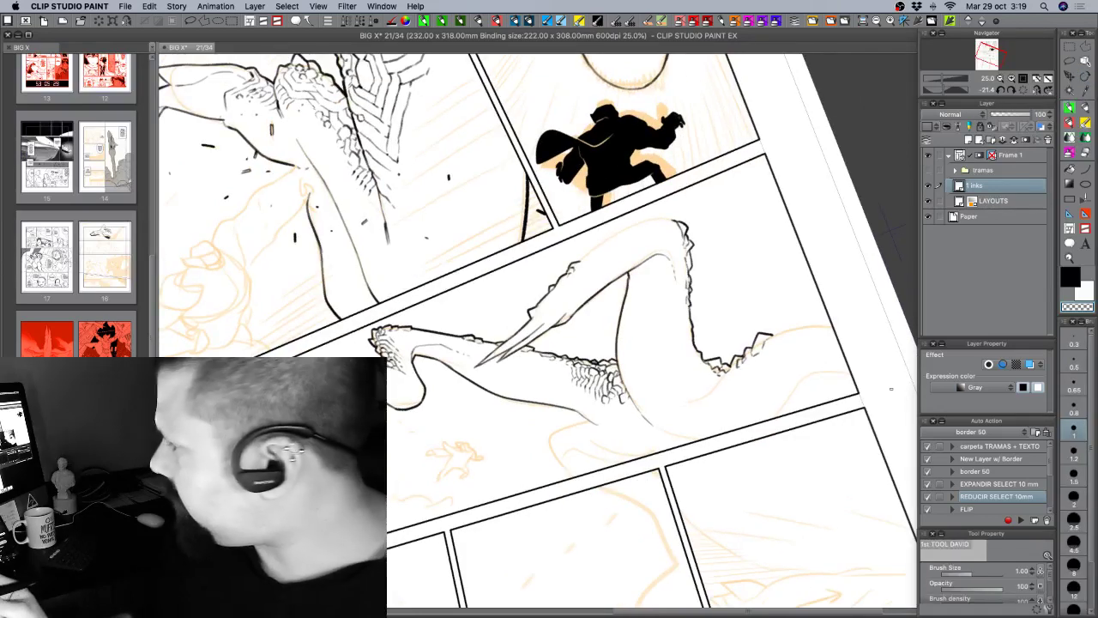
drag(777, 443, 707, 468)
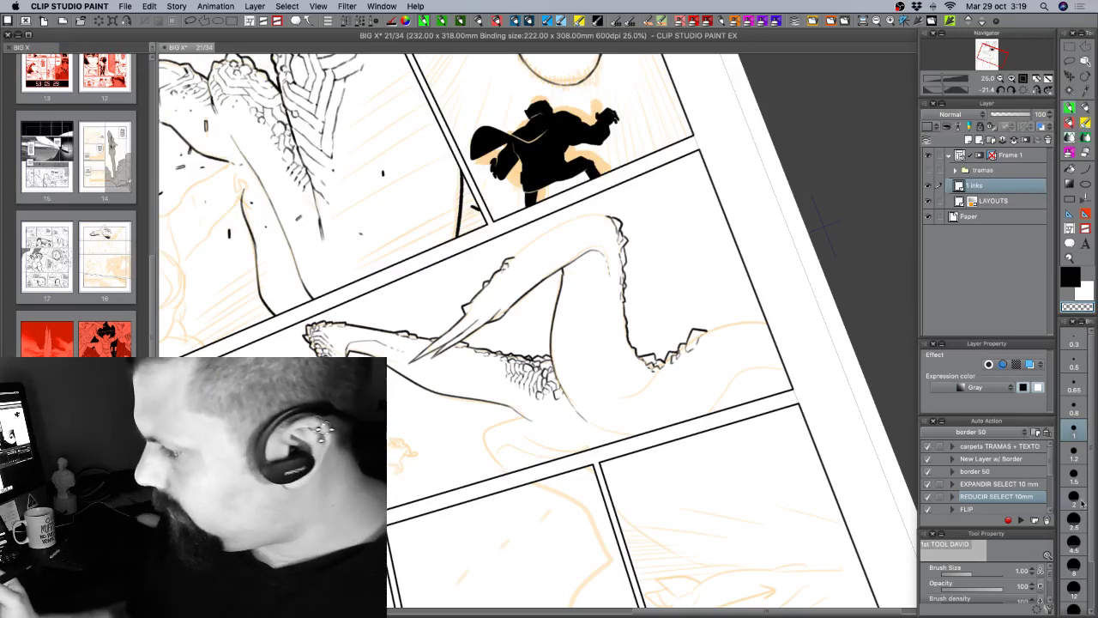
click(1075, 456)
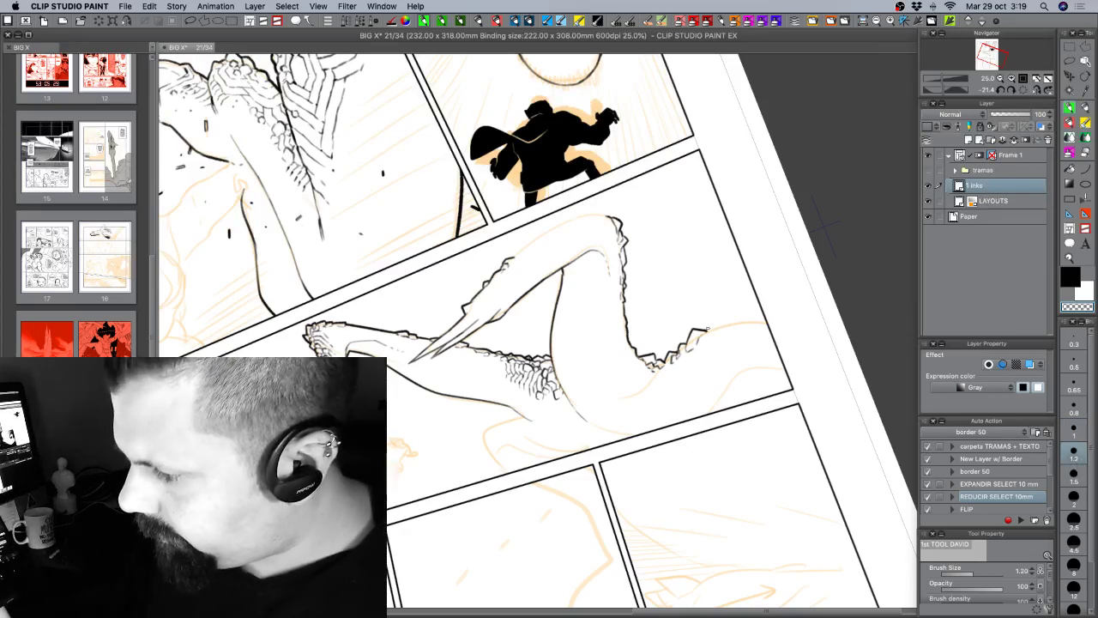
mouse_move(705, 330)
mouse_down()
mouse_move(766, 317)
mouse_move(754, 330)
mouse_up()
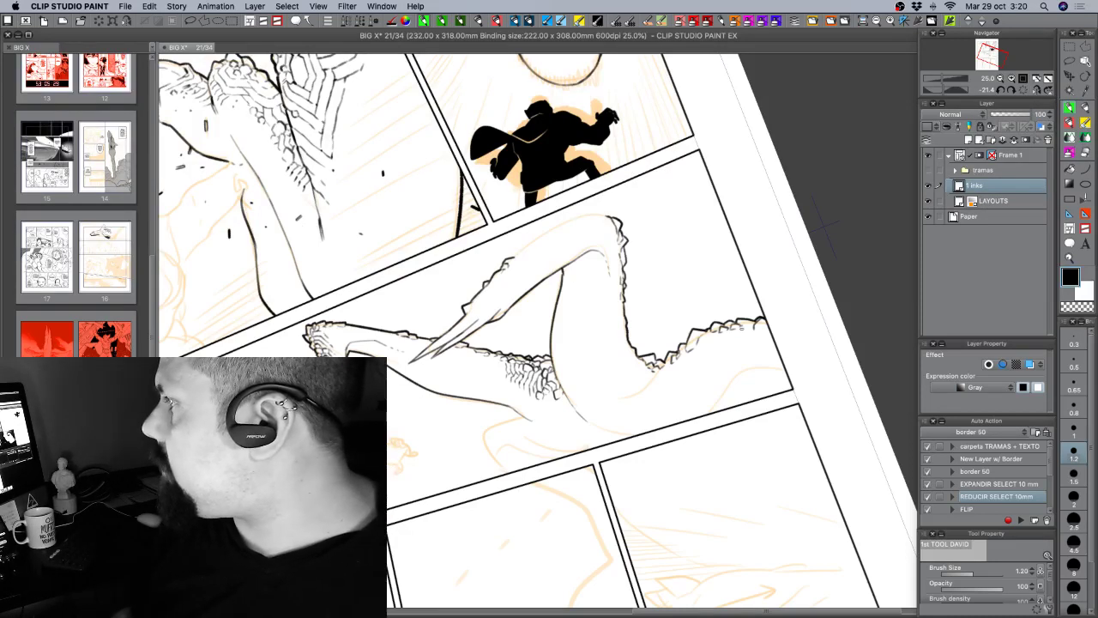
Fill the area beneath the bumpy ridge with rows of small curved scales up to the panel's side border.
drag(741, 328, 777, 284)
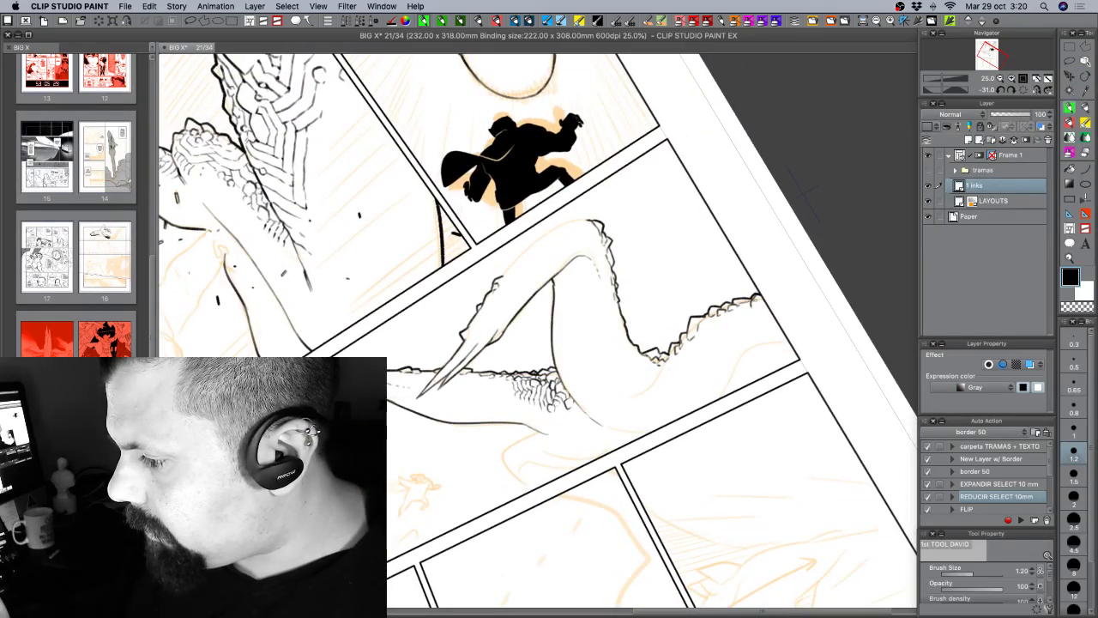
mouse_move(739, 306)
mouse_down()
mouse_move(724, 328)
mouse_move(742, 327)
mouse_move(715, 335)
mouse_up()
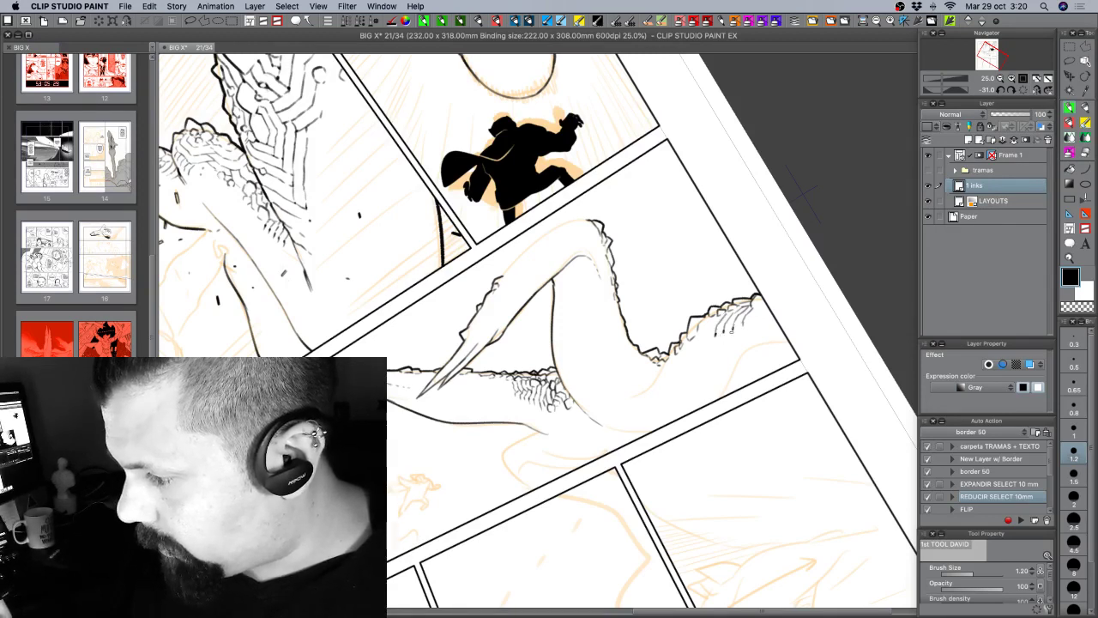
mouse_move(749, 323)
mouse_down()
mouse_move(740, 380)
mouse_move(700, 406)
mouse_up()
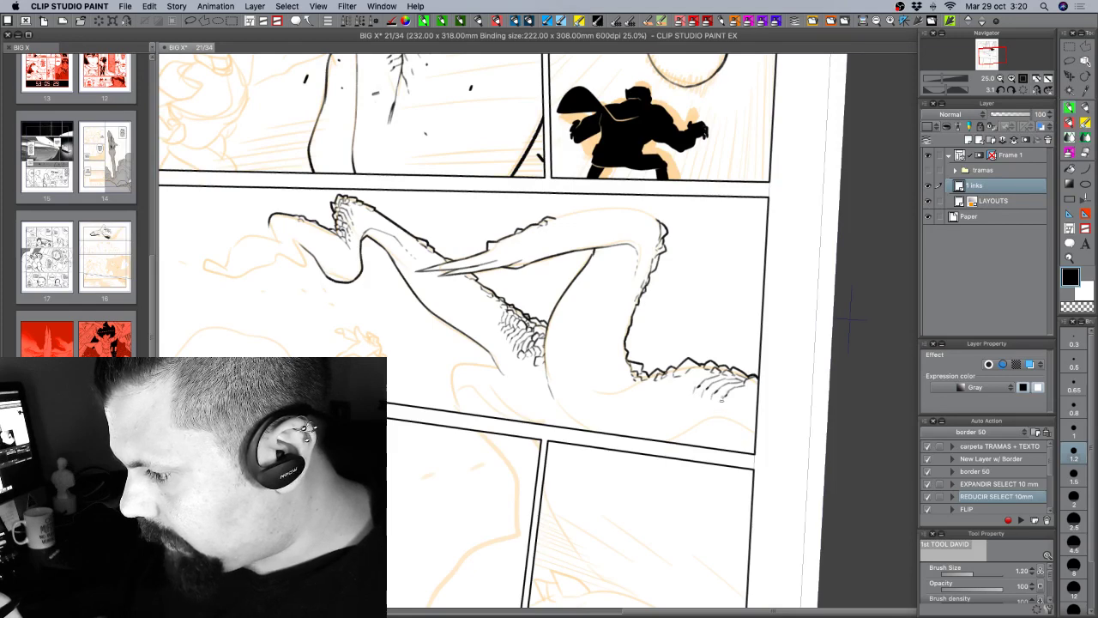
key(r)
mouse_move(792, 385)
mouse_down()
mouse_move(831, 325)
mouse_move(831, 230)
mouse_up()
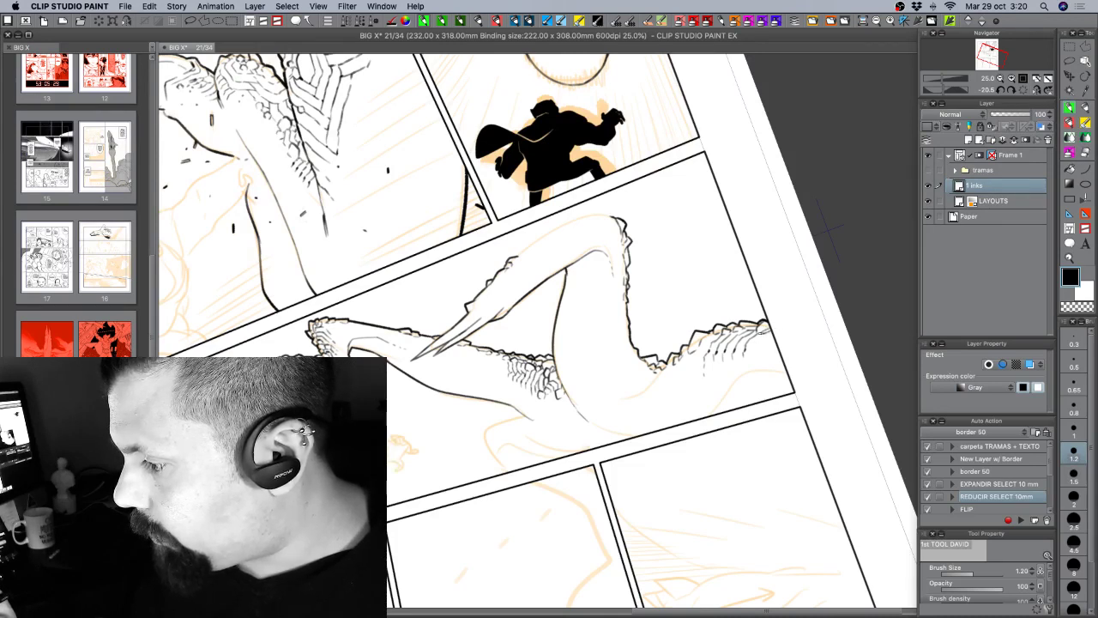
mouse_move(760, 332)
mouse_down()
mouse_move(764, 342)
mouse_move(751, 343)
mouse_up()
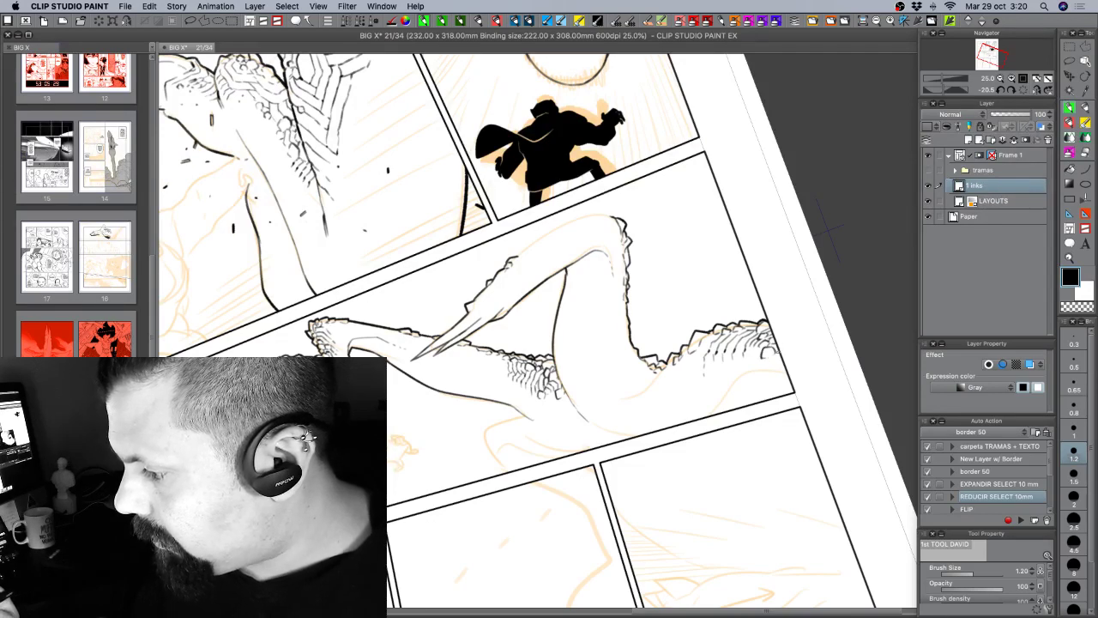
Undo the last stroke and ink the curved lower body contour into the panel's corner below the scales.
key(shift+space)
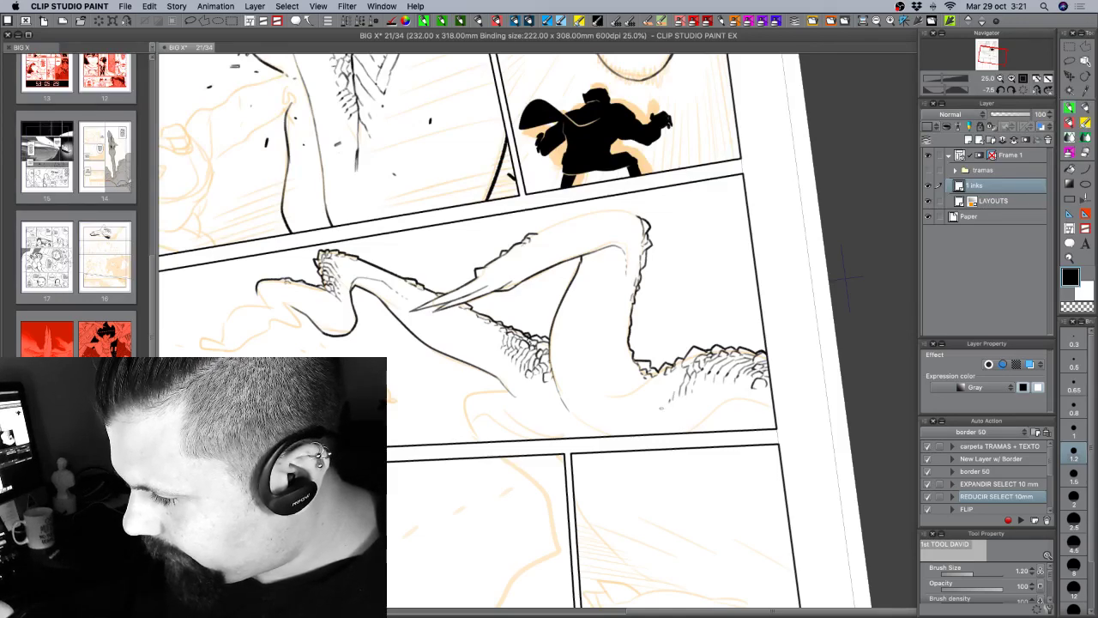
key(super+z)
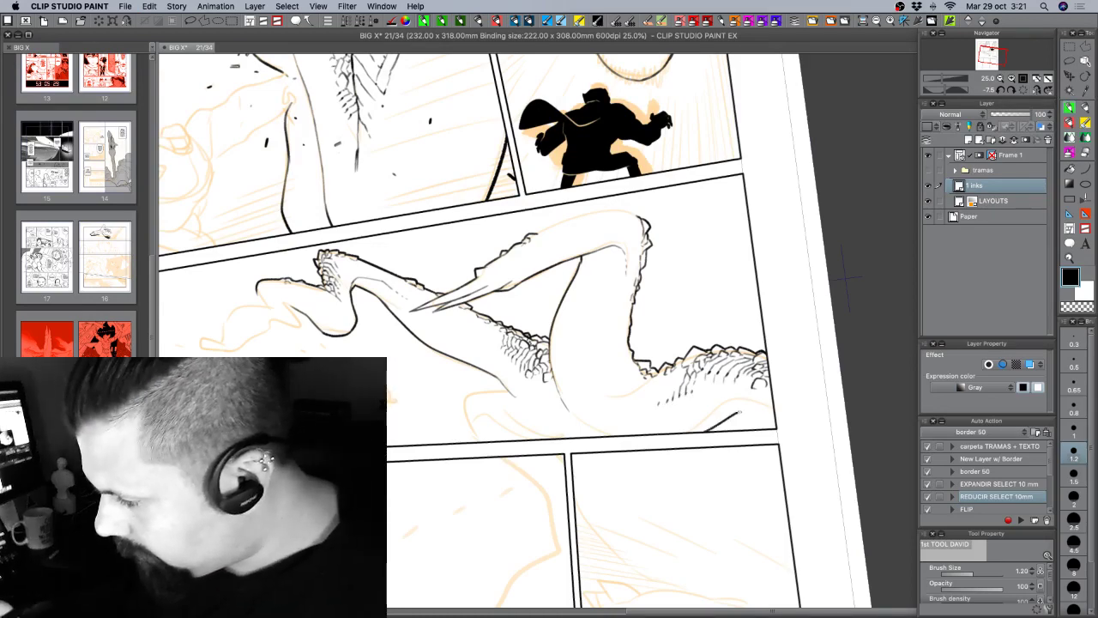
drag(705, 431, 775, 422)
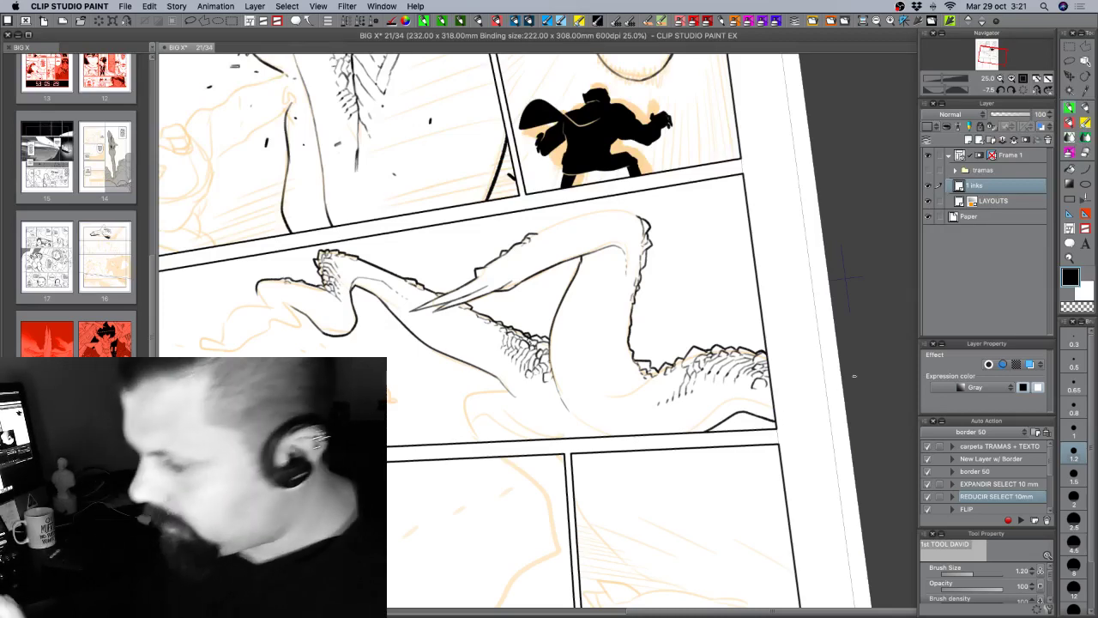
Extend the raised limb's curved contour toward the panel's lower border and save the page.
drag(575, 453, 680, 393)
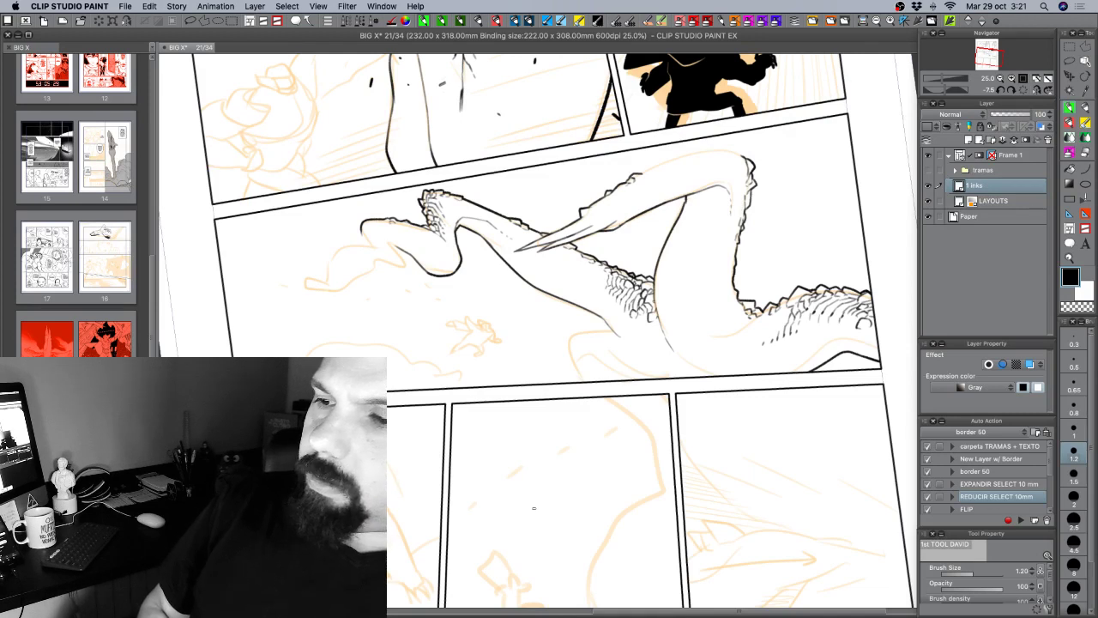
mouse_move(696, 357)
mouse_down()
mouse_move(682, 371)
mouse_move(699, 370)
mouse_up()
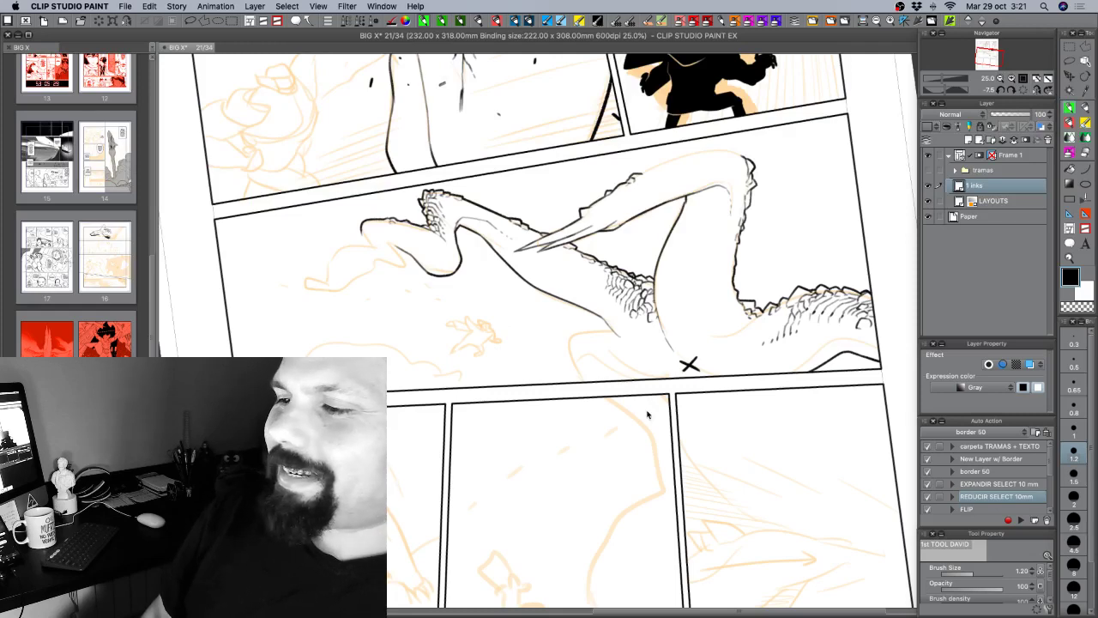
key(shift+space)
mouse_move(605, 390)
mouse_down()
mouse_move(739, 395)
mouse_move(734, 261)
mouse_up()
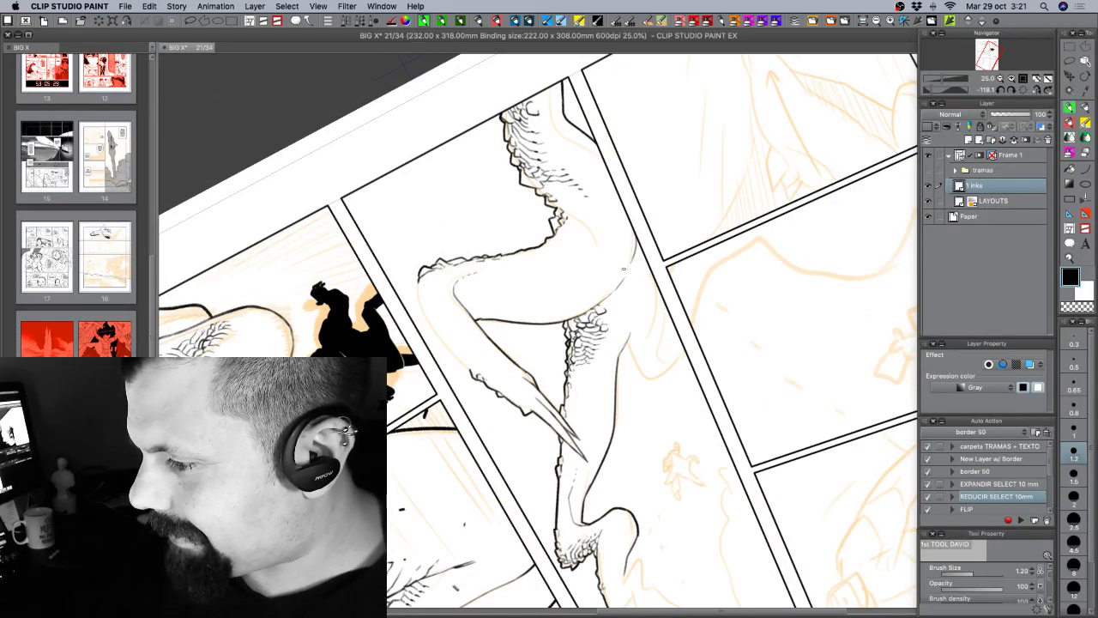
key(r)
drag(624, 268, 685, 486)
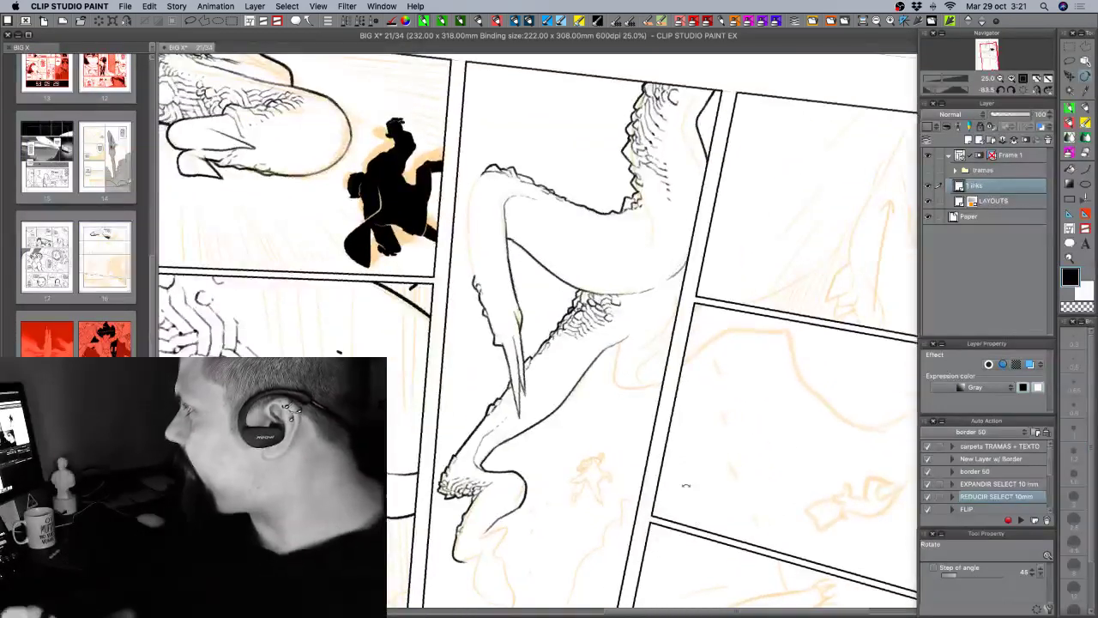
key(super+s)
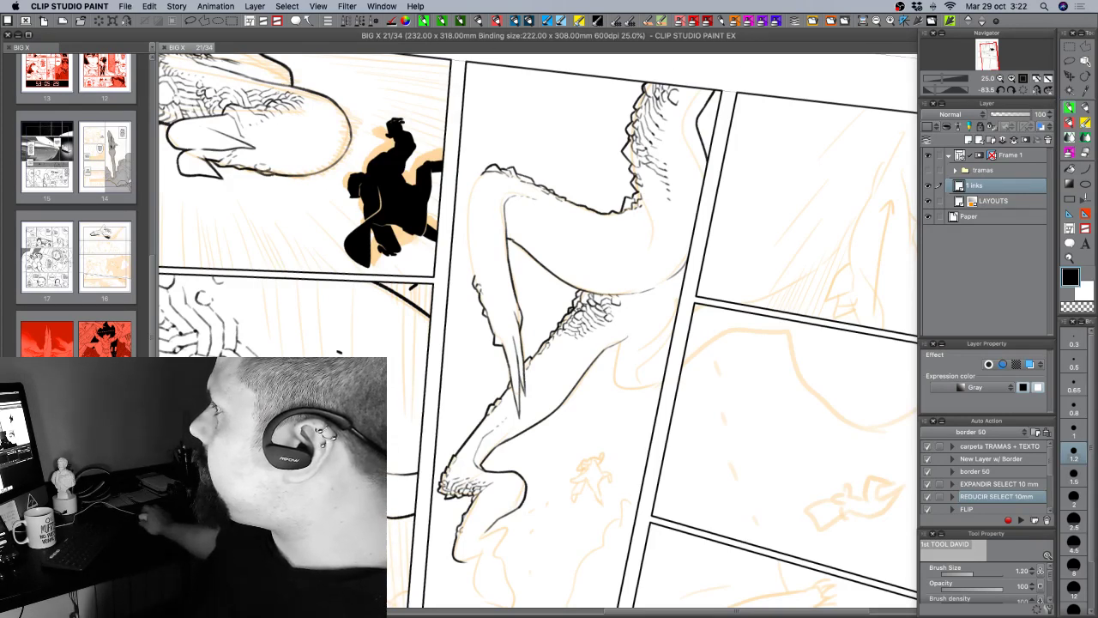
key(Tab)
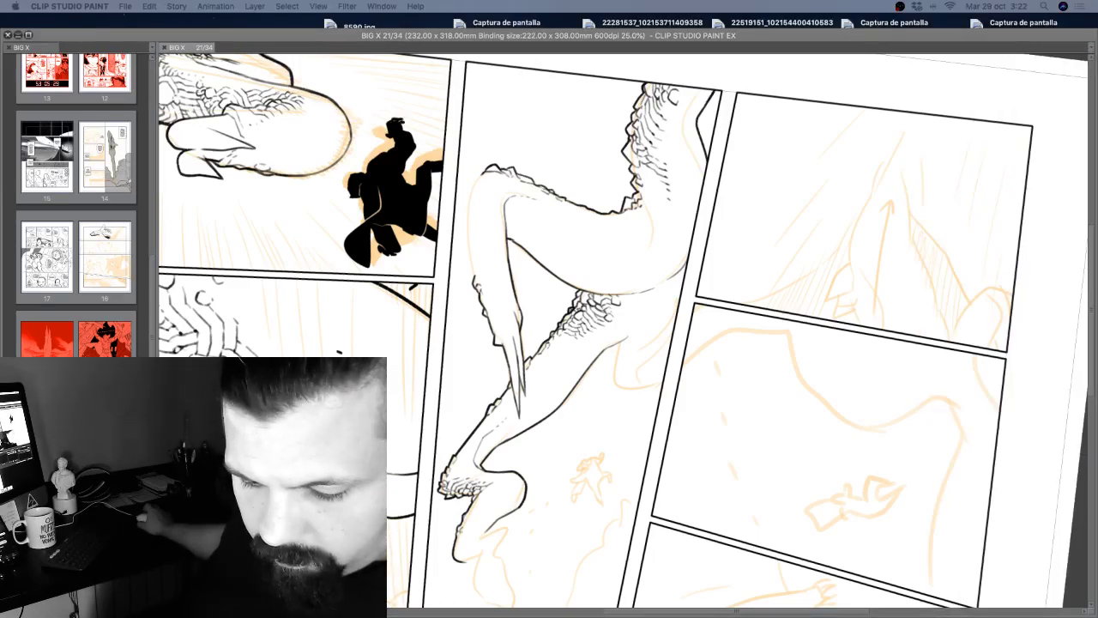
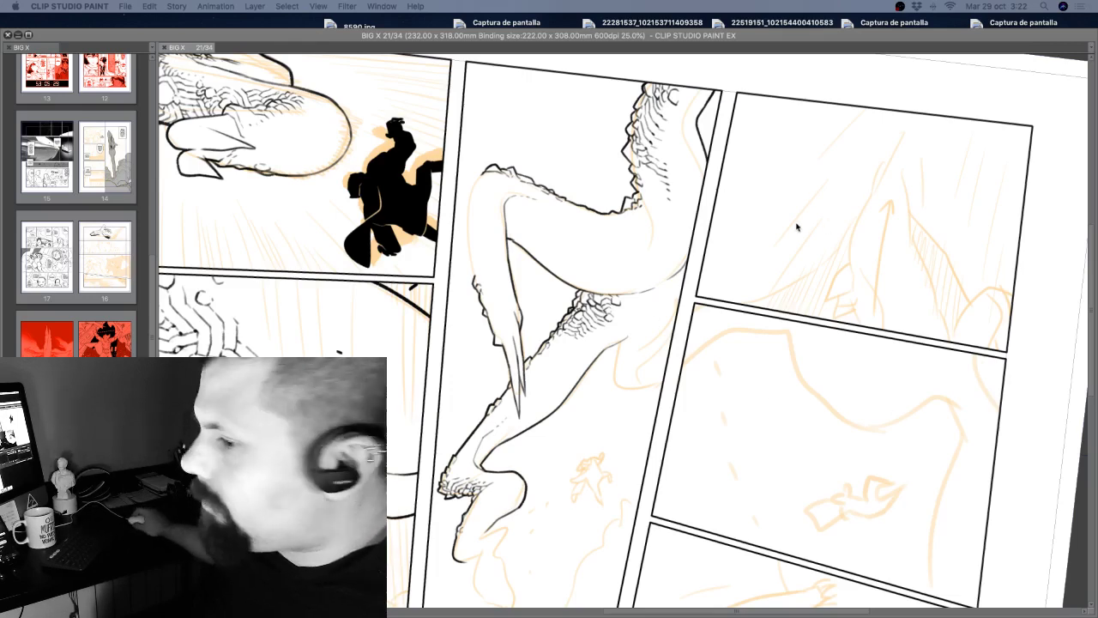
key(Tab)
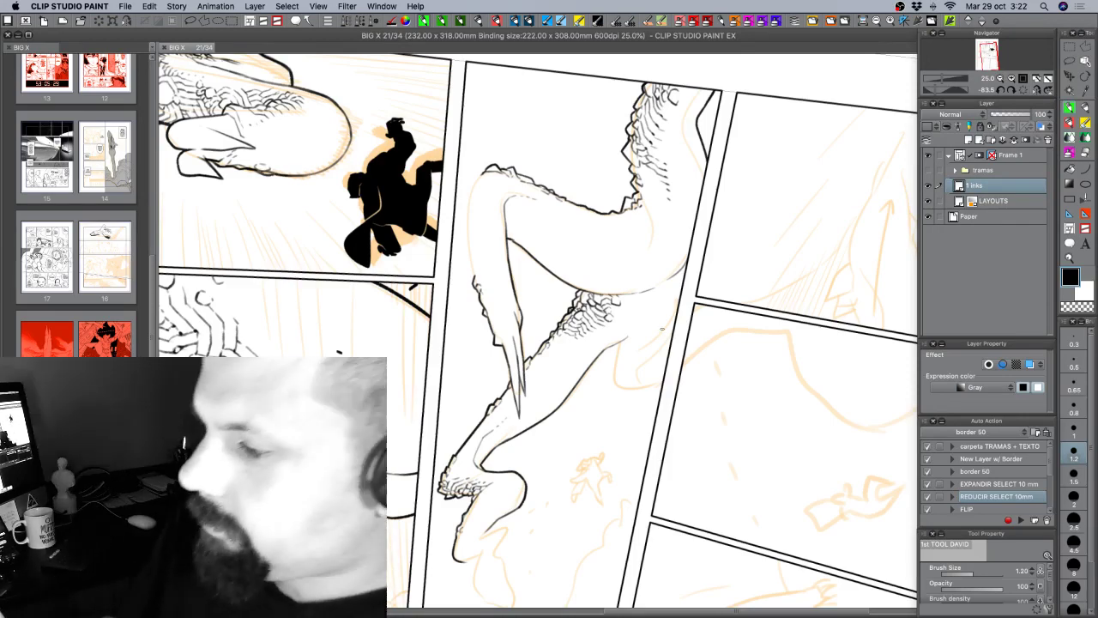
Close the end of the second limb's lower contour and ink the first bumps of the rounded form beneath it.
key(r)
mouse_move(673, 334)
mouse_down()
mouse_move(661, 361)
mouse_move(681, 353)
mouse_move(611, 334)
mouse_up()
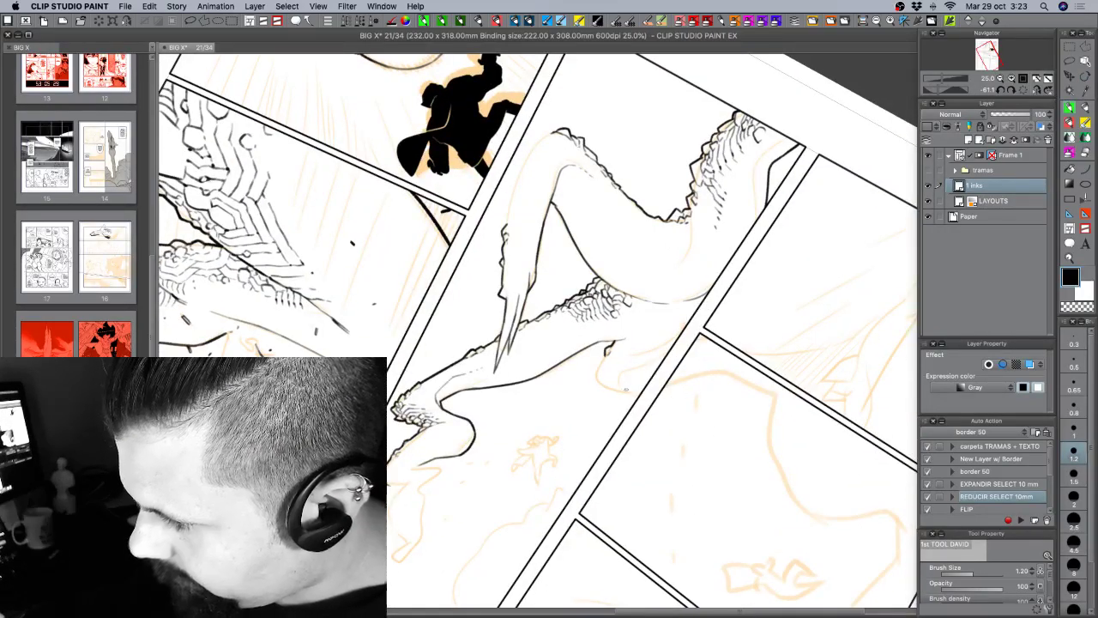
key(r)
drag(611, 333, 585, 465)
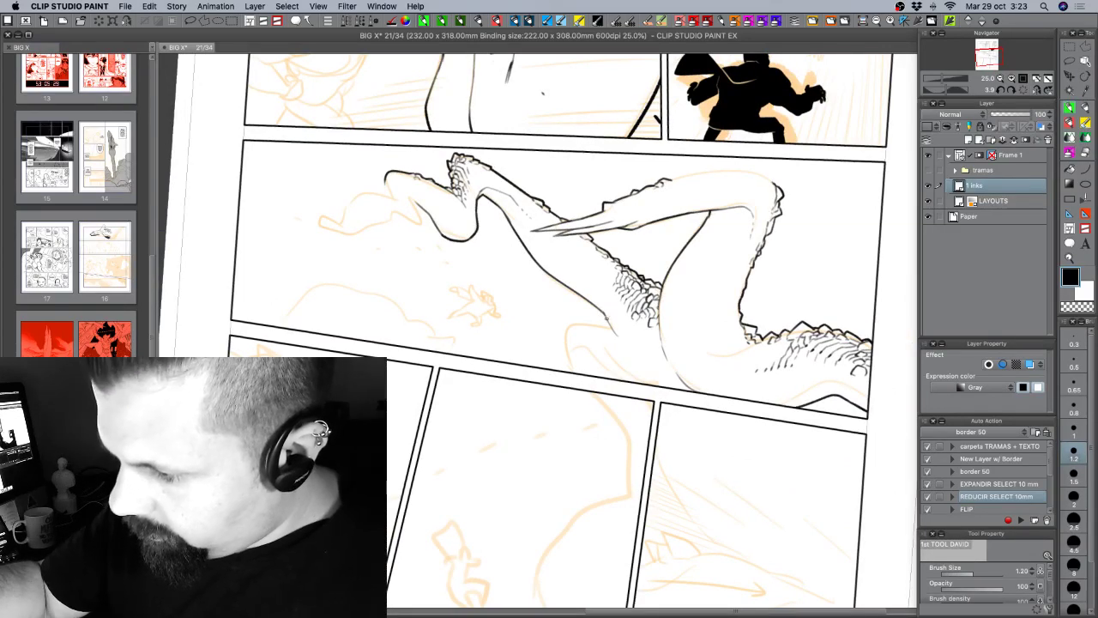
key(r)
drag(799, 301, 776, 240)
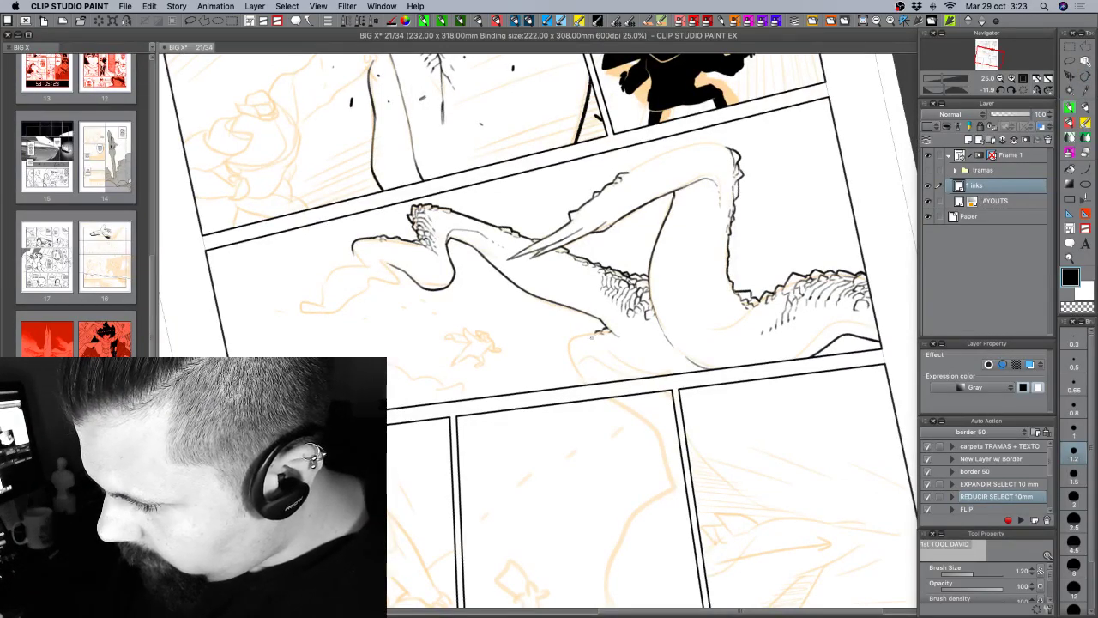
Ink the rounded form's bumpy outline around to the panel's lower border and add its inner contour.
drag(590, 339, 631, 320)
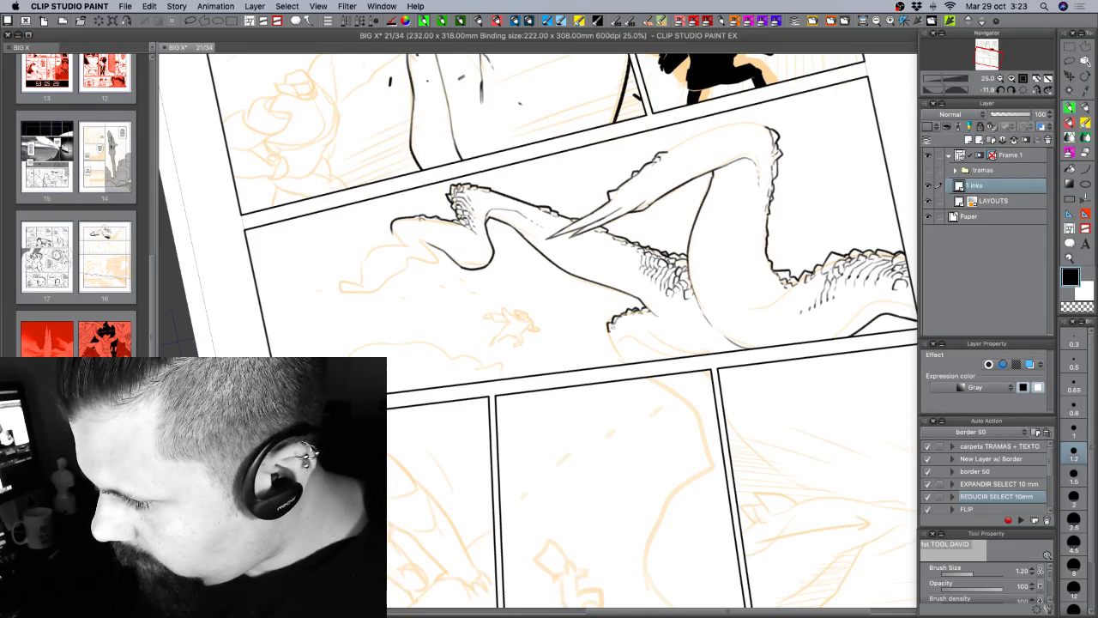
drag(613, 322, 609, 331)
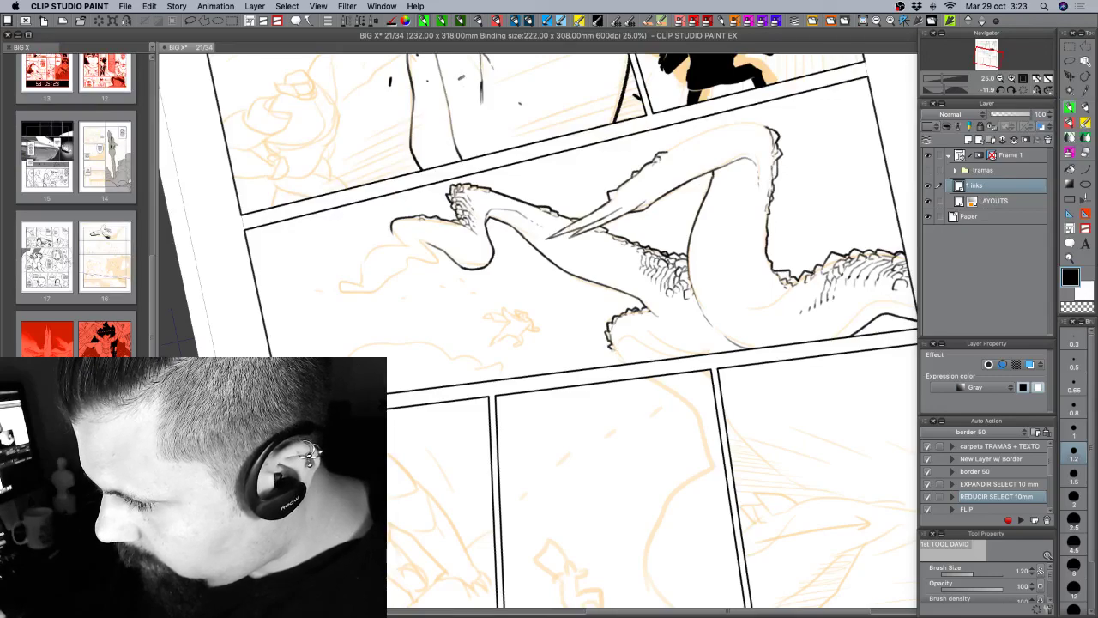
mouse_move(674, 350)
mouse_down()
mouse_move(637, 383)
mouse_move(606, 381)
mouse_up()
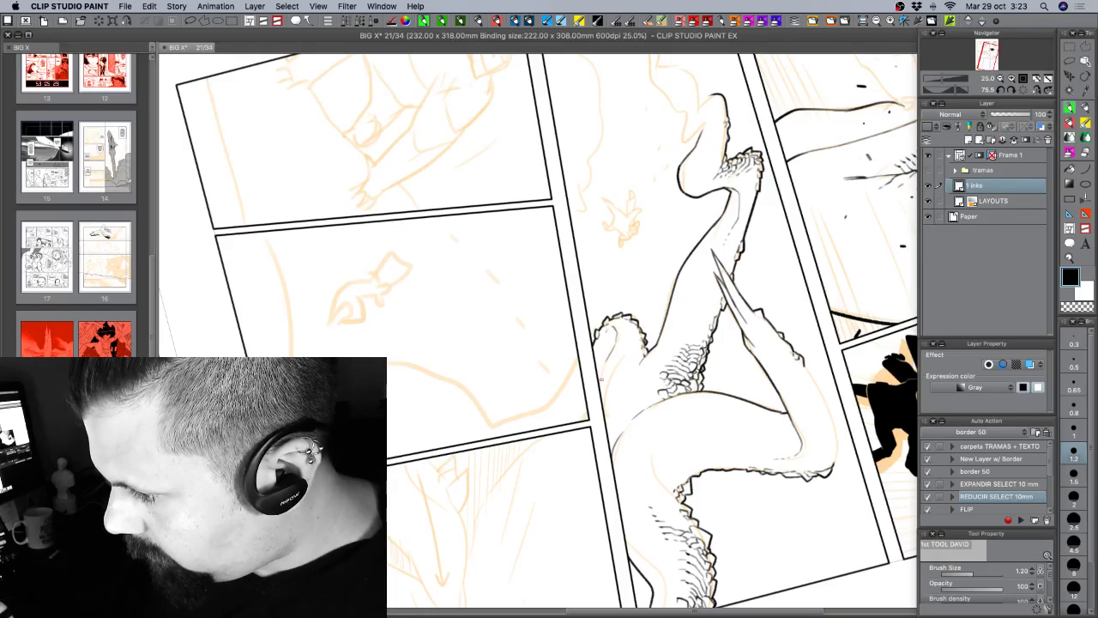
drag(604, 361, 599, 382)
Erase the raised limb's contour below the scale patch and hide the LAYOUTS layer.
key(r)
mouse_move(700, 501)
mouse_down()
mouse_move(807, 352)
mouse_move(804, 277)
mouse_up()
key(space)
drag(757, 403, 614, 411)
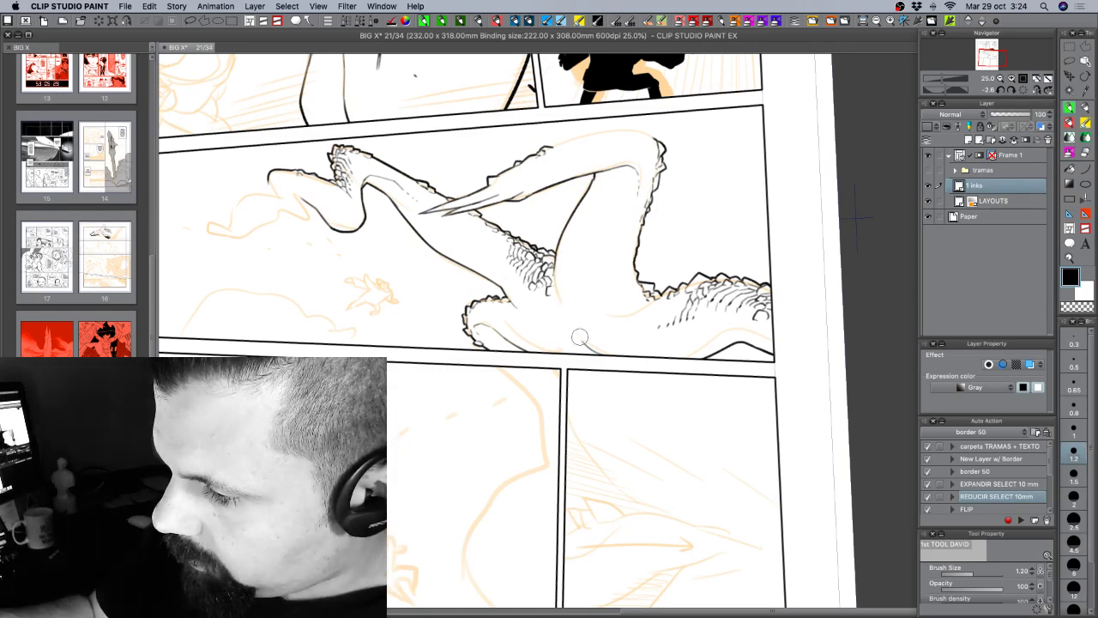
click(929, 201)
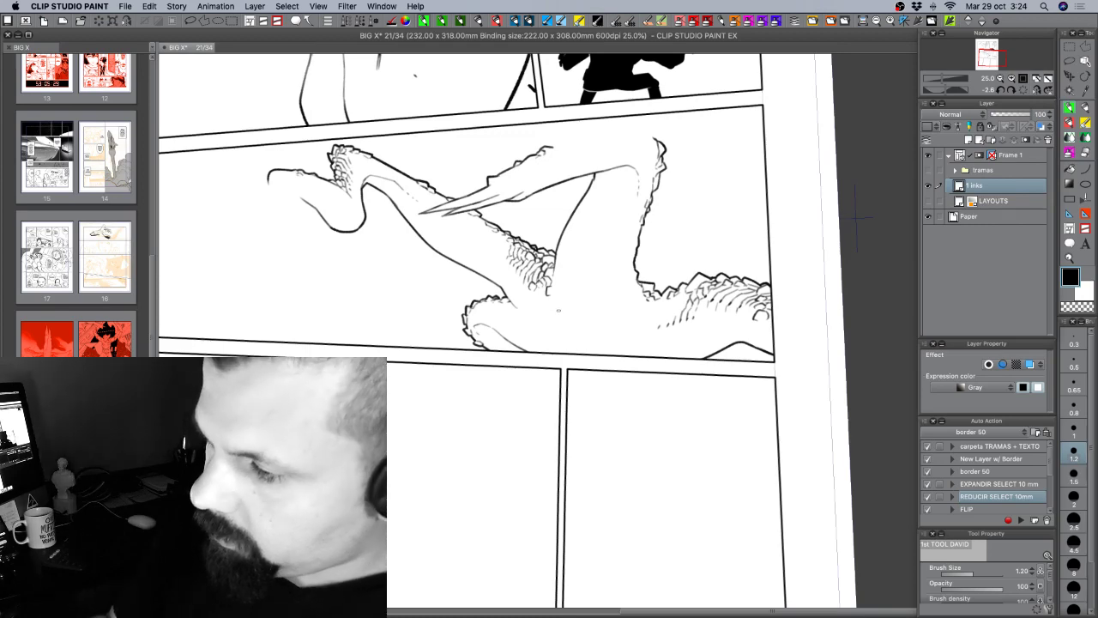
Ink a dotted contour below the scale patch and another curving down from the base of the raised limb.
drag(560, 311, 566, 315)
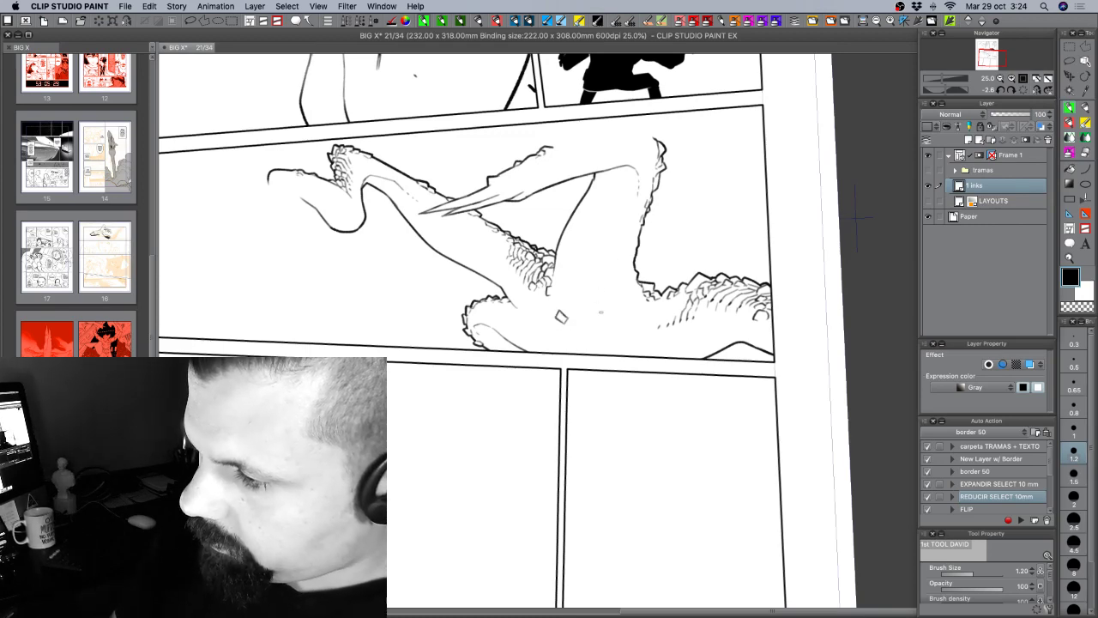
key(r)
mouse_move(682, 388)
mouse_down()
mouse_move(675, 439)
mouse_move(574, 451)
mouse_move(510, 427)
mouse_move(640, 451)
mouse_move(771, 393)
mouse_move(669, 387)
mouse_move(643, 436)
mouse_up()
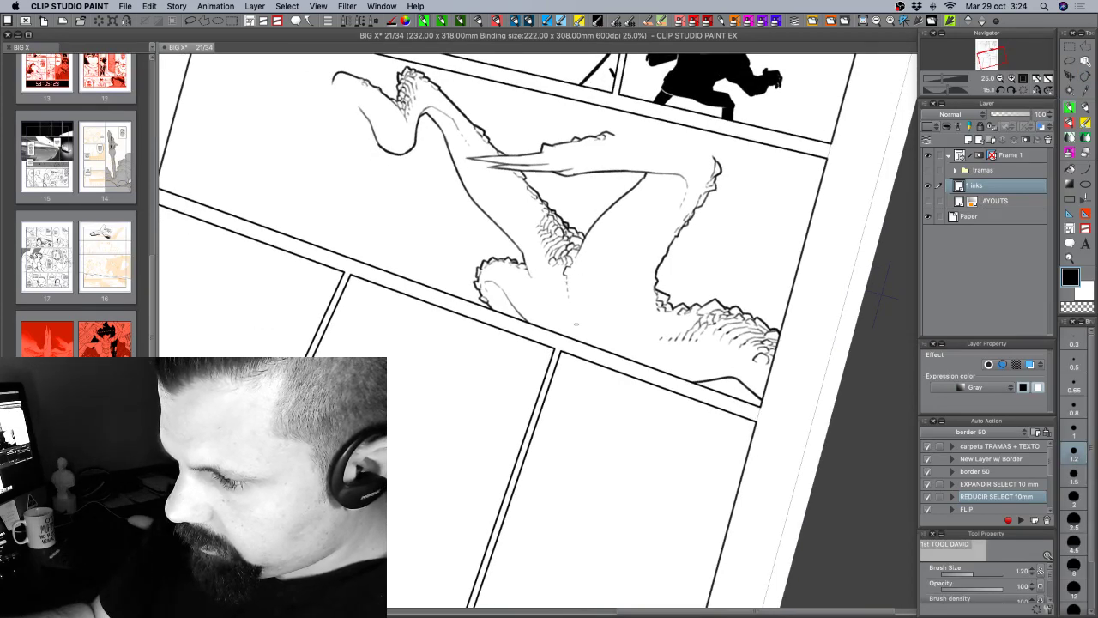
key(shift+space)
mouse_move(746, 377)
mouse_down()
mouse_move(752, 309)
mouse_move(734, 260)
mouse_up()
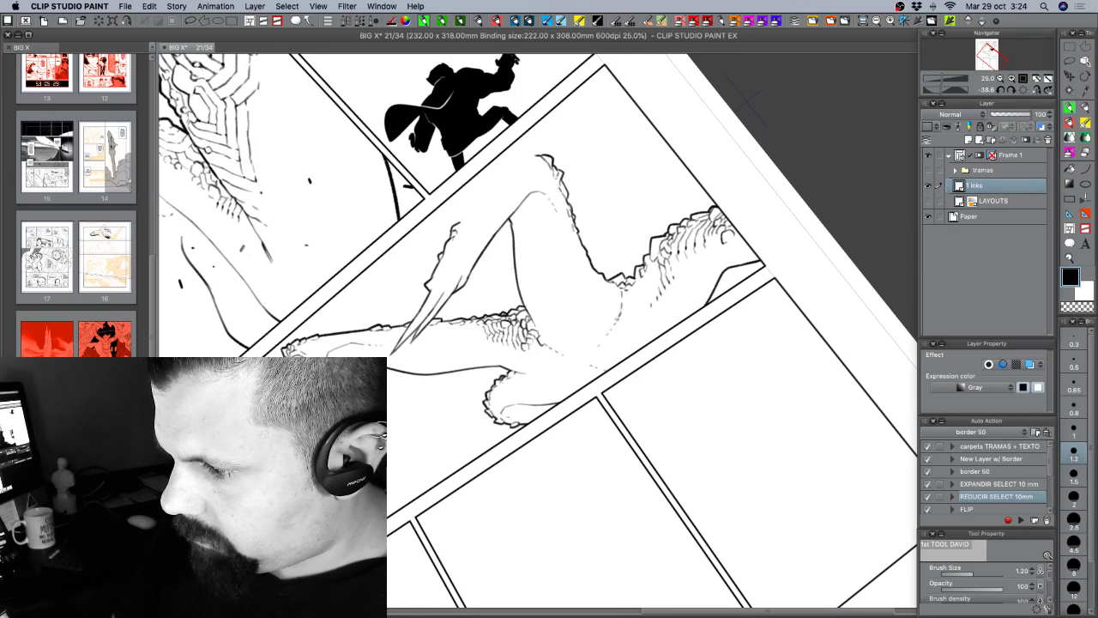
Touch up the dotted contours across the lower body toward the panel's lower border, alternating black ink and transparent colour.
key(c)
key(c)
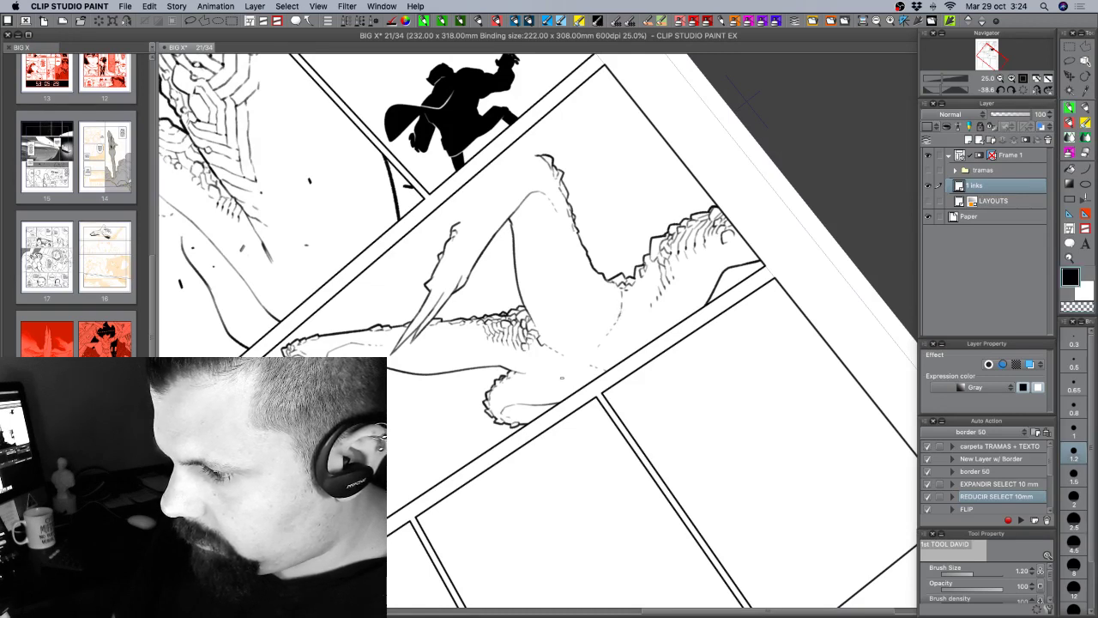
key(c)
key(c)
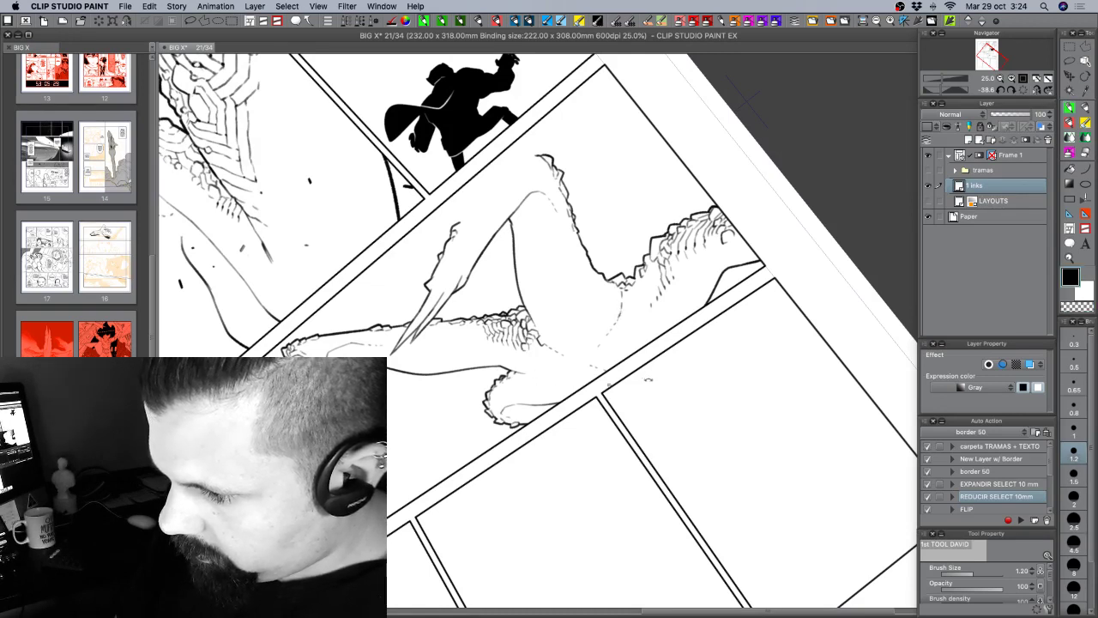
key(shift+space)
mouse_move(648, 380)
mouse_down()
mouse_move(656, 299)
mouse_move(626, 397)
mouse_up()
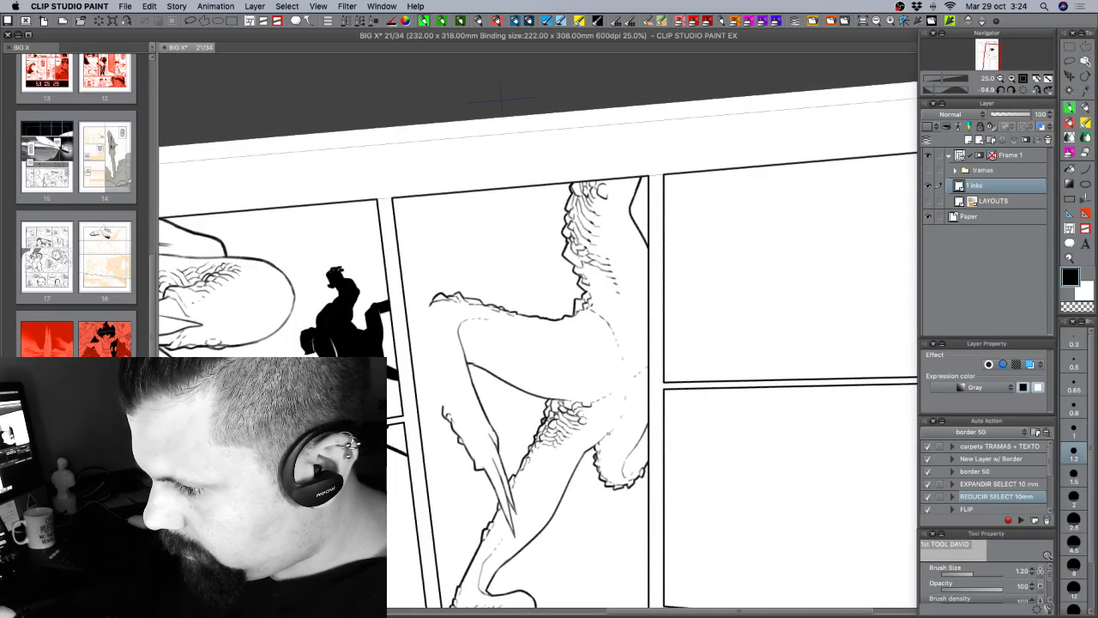
key(c)
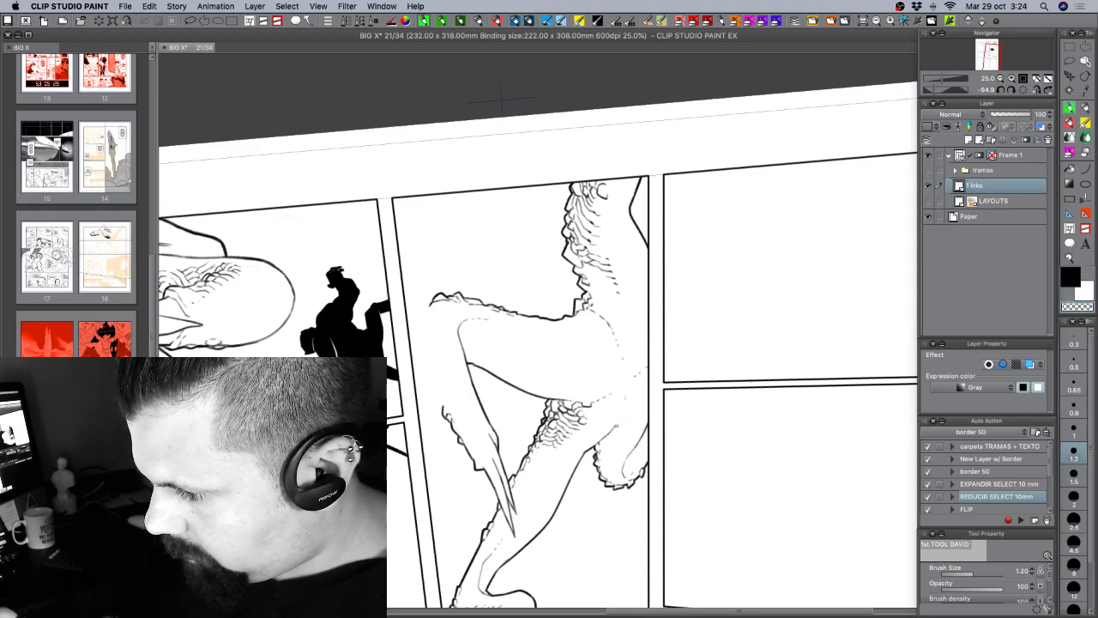
mouse_move(614, 427)
mouse_down()
mouse_move(581, 502)
mouse_move(612, 545)
mouse_up()
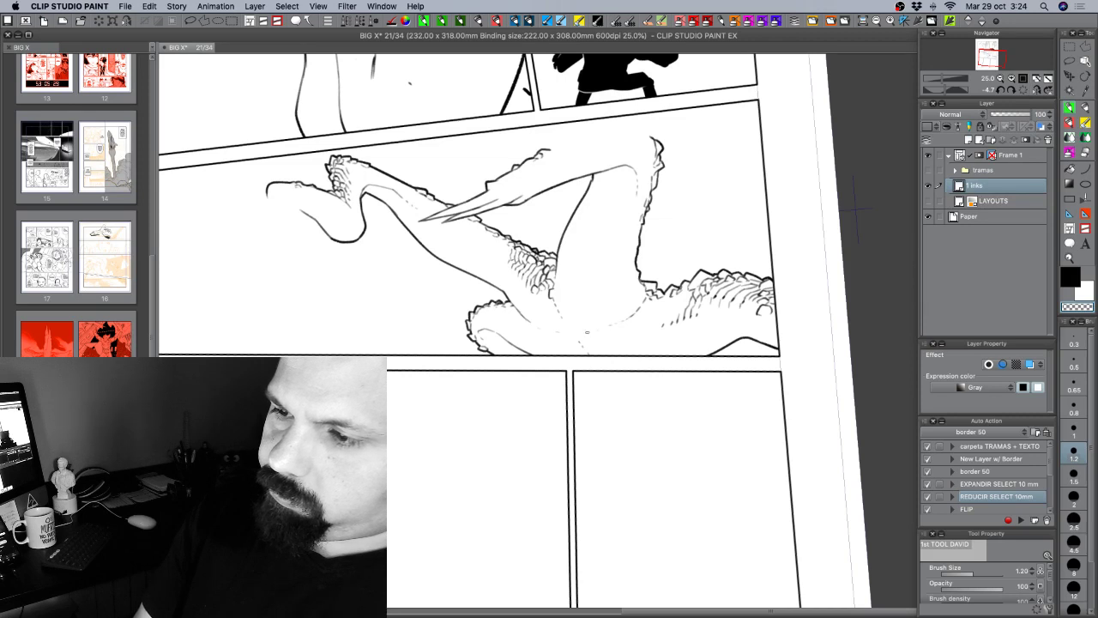
key(super+minus)
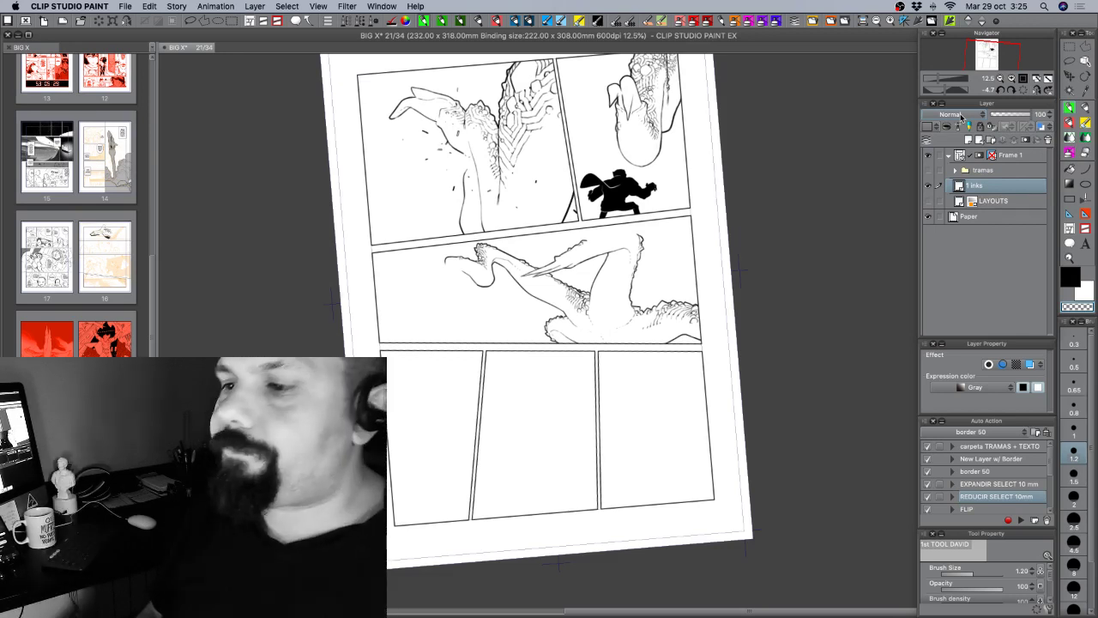
Show the LAYOUTS layer and ink the raised limb's bumpy upper outline and first scales up to its bend.
click(927, 200)
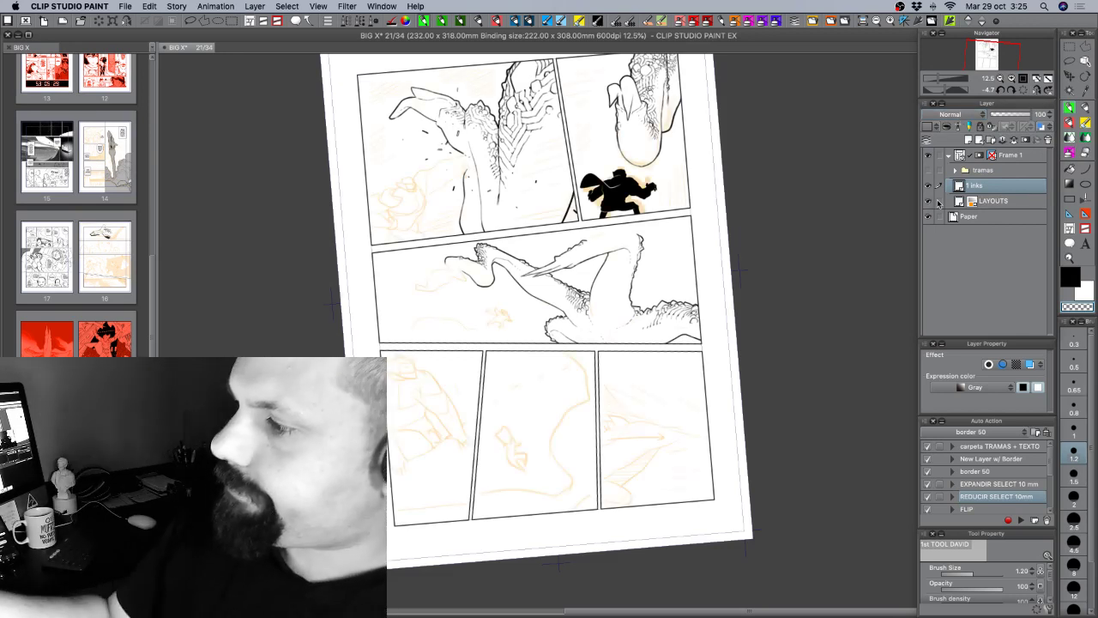
click(1011, 78)
drag(712, 205, 685, 401)
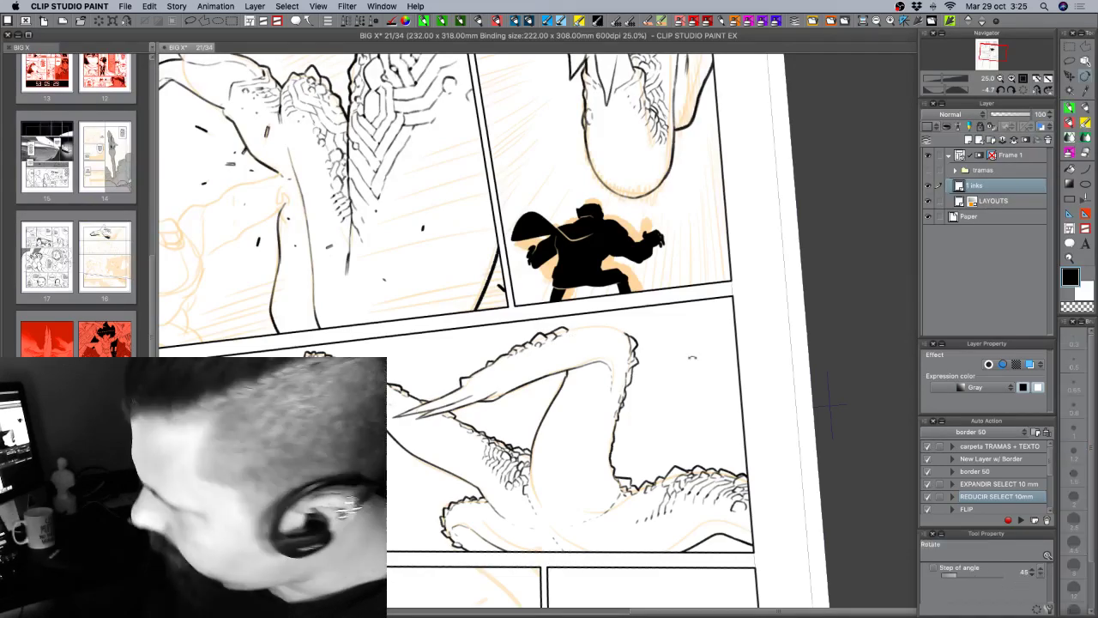
drag(568, 335, 576, 349)
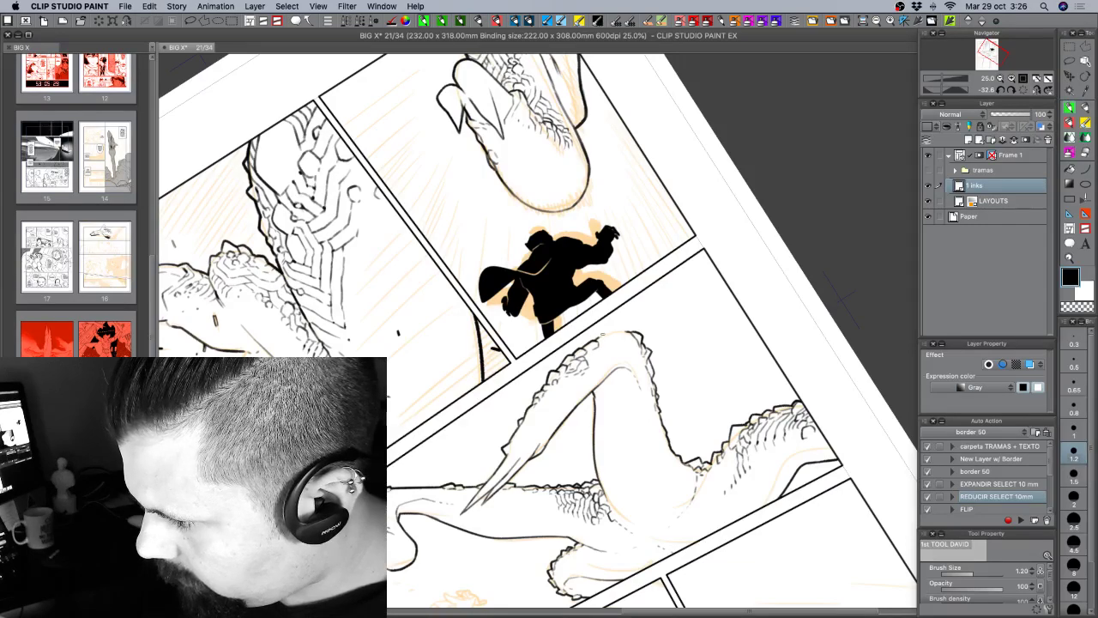
mouse_move(656, 331)
mouse_down()
mouse_move(653, 345)
mouse_move(615, 363)
mouse_up()
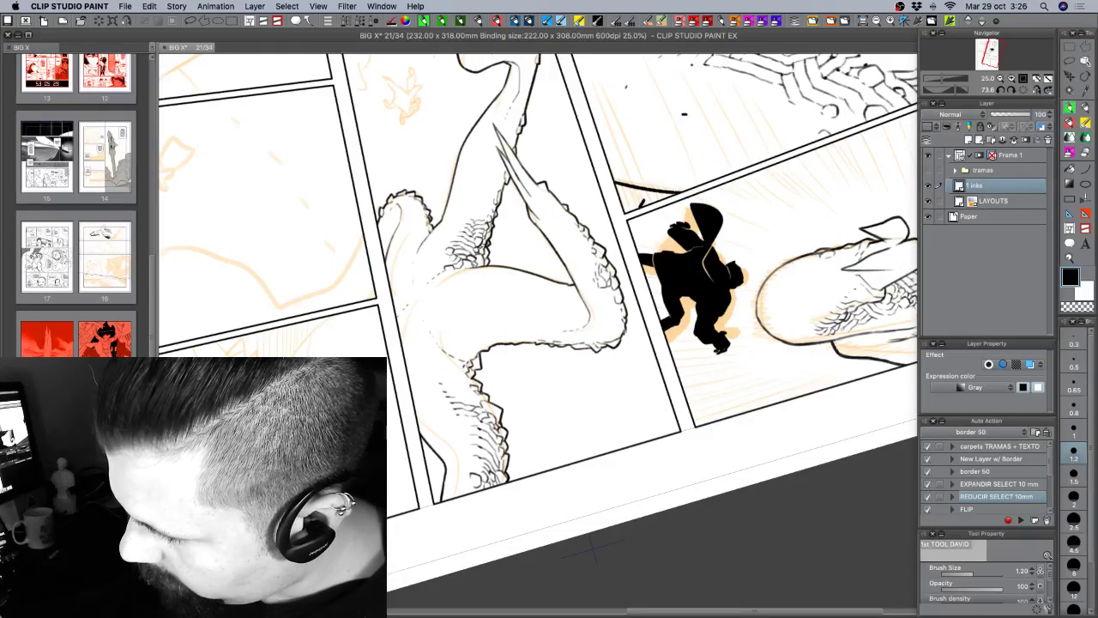
drag(621, 360, 653, 348)
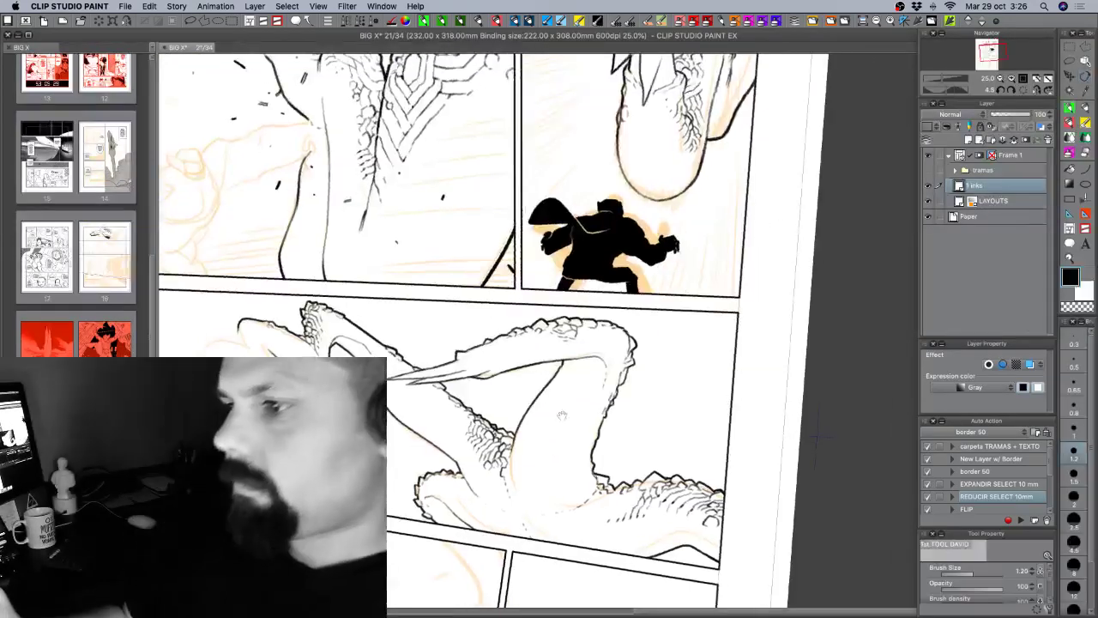
Set the brush size to 0.8 and ink the billowing cloud outline along the lower left of the wide middle panel.
drag(573, 412, 707, 435)
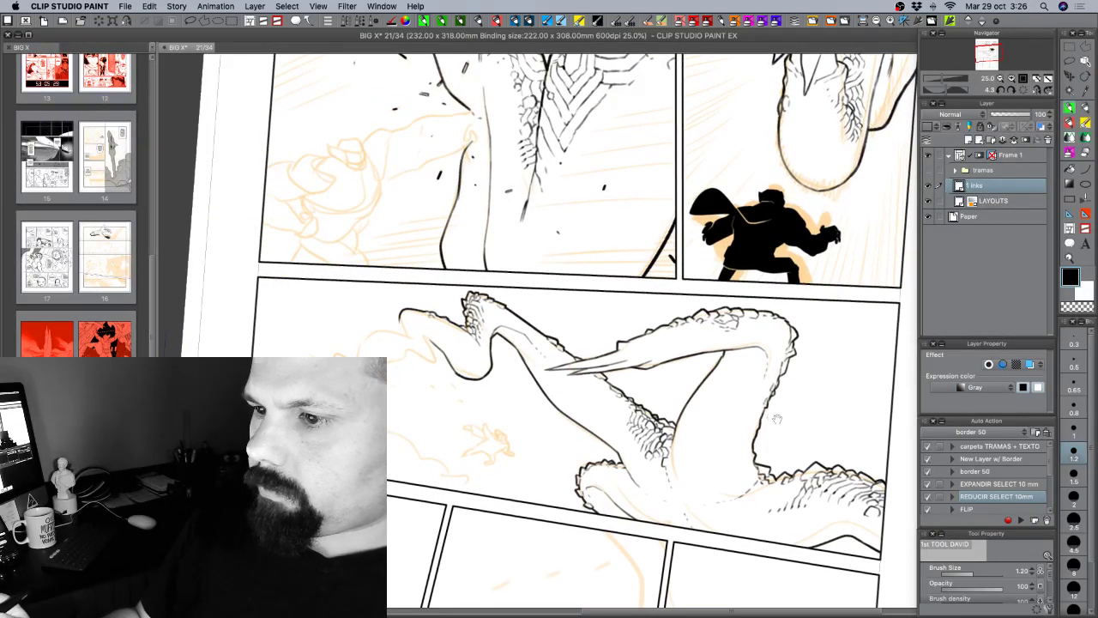
drag(782, 477, 850, 326)
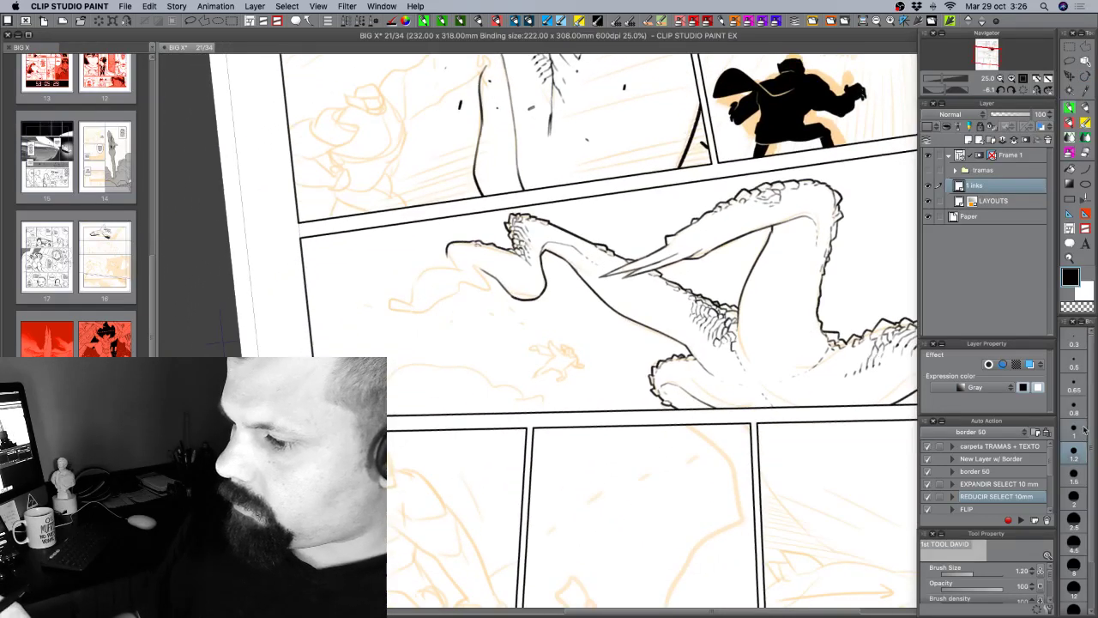
click(1076, 408)
mouse_move(365, 356)
mouse_down()
mouse_move(442, 378)
mouse_move(483, 373)
mouse_move(511, 396)
mouse_up()
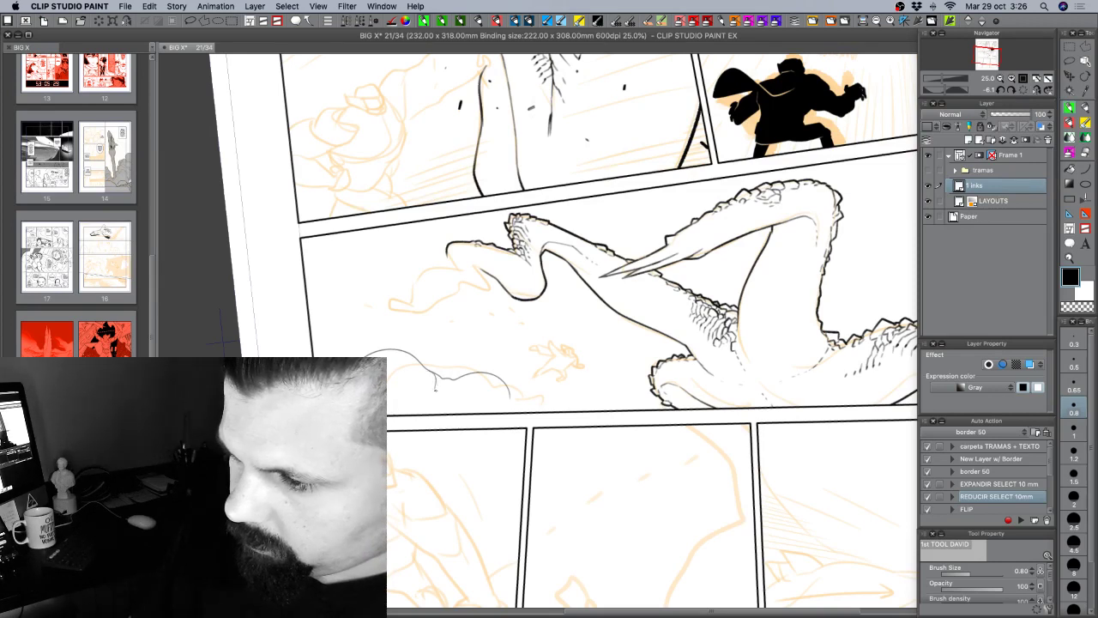
key(c)
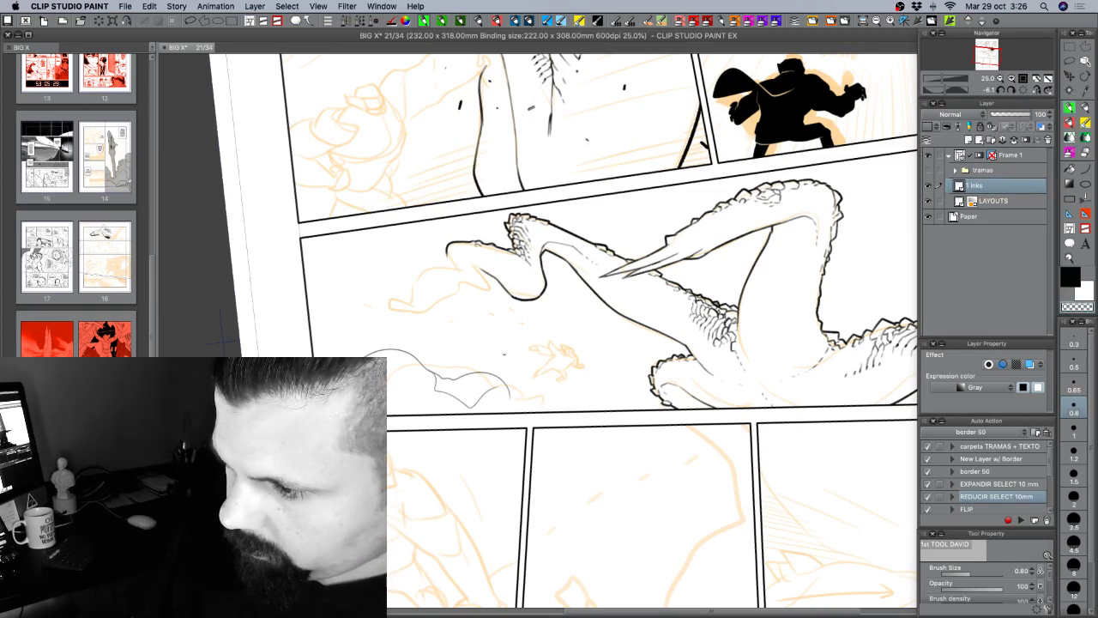
drag(510, 398, 508, 409)
key(c)
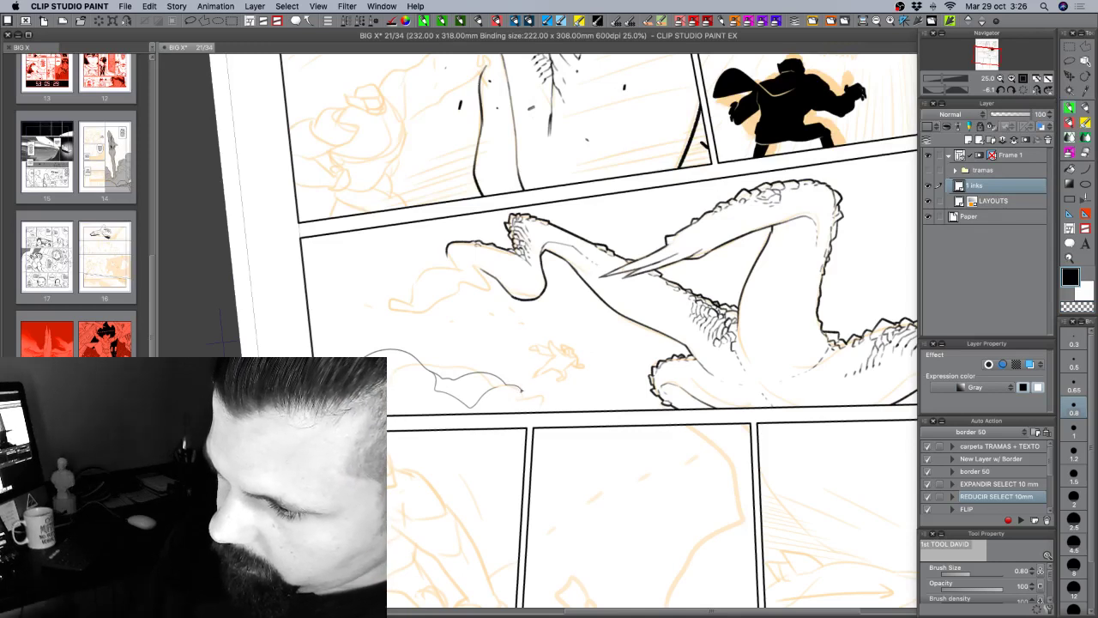
mouse_move(508, 387)
mouse_down()
mouse_move(533, 392)
mouse_move(526, 410)
mouse_move(547, 399)
mouse_up()
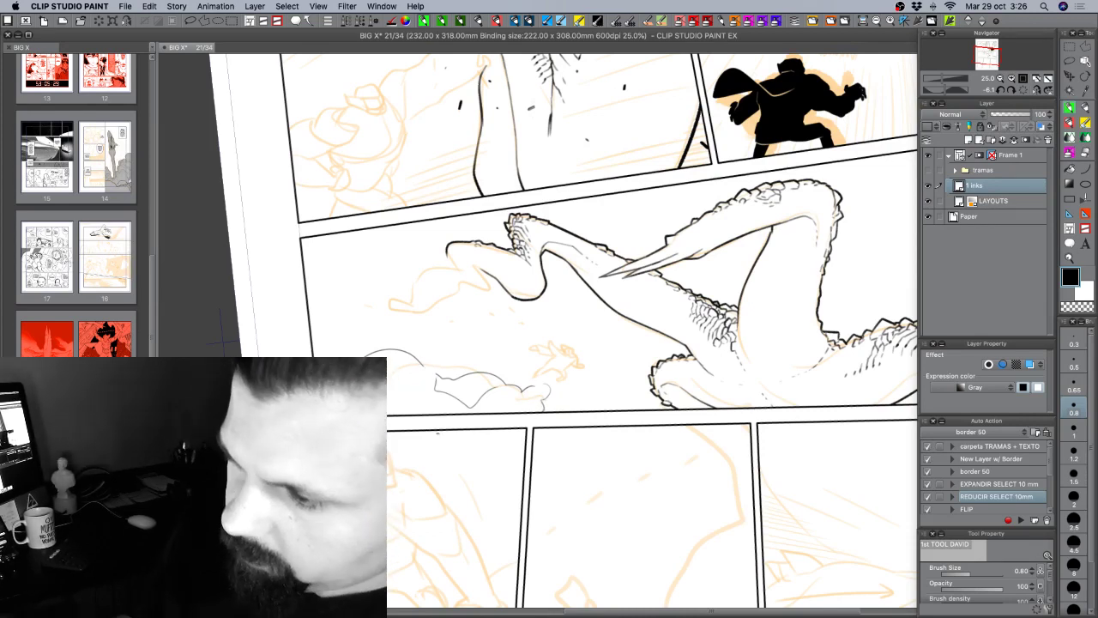
Ink small rounded lobes joining the large cloud puff to the rest of the outline and dot its inner contour.
key(r)
mouse_move(535, 494)
mouse_down()
mouse_move(657, 446)
mouse_move(705, 346)
mouse_move(701, 300)
mouse_up()
drag(724, 477, 695, 379)
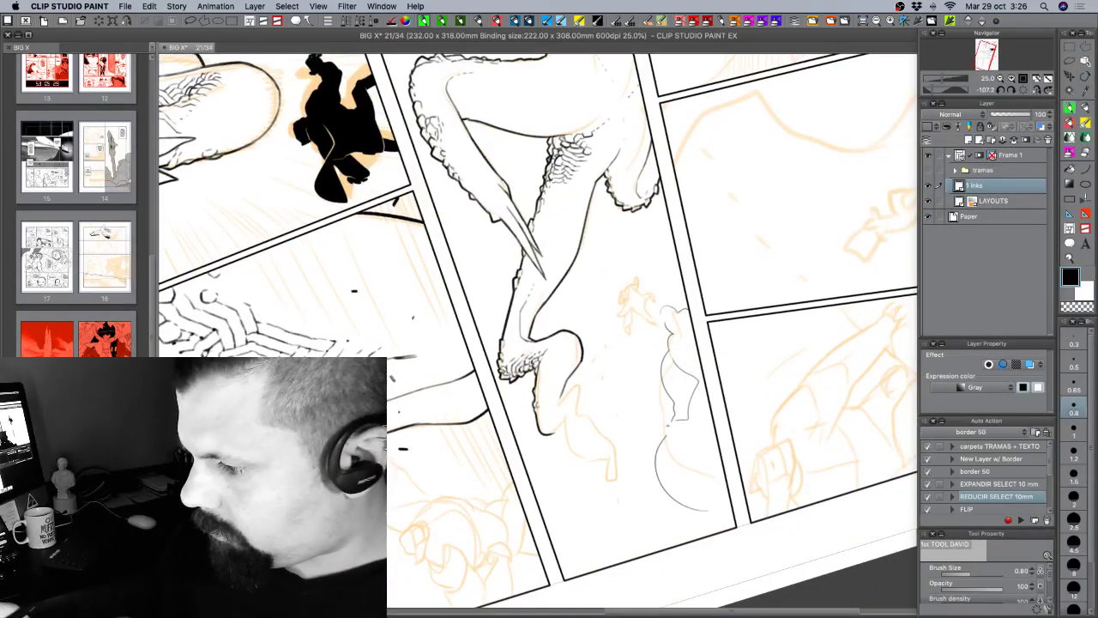
key(c)
key(c)
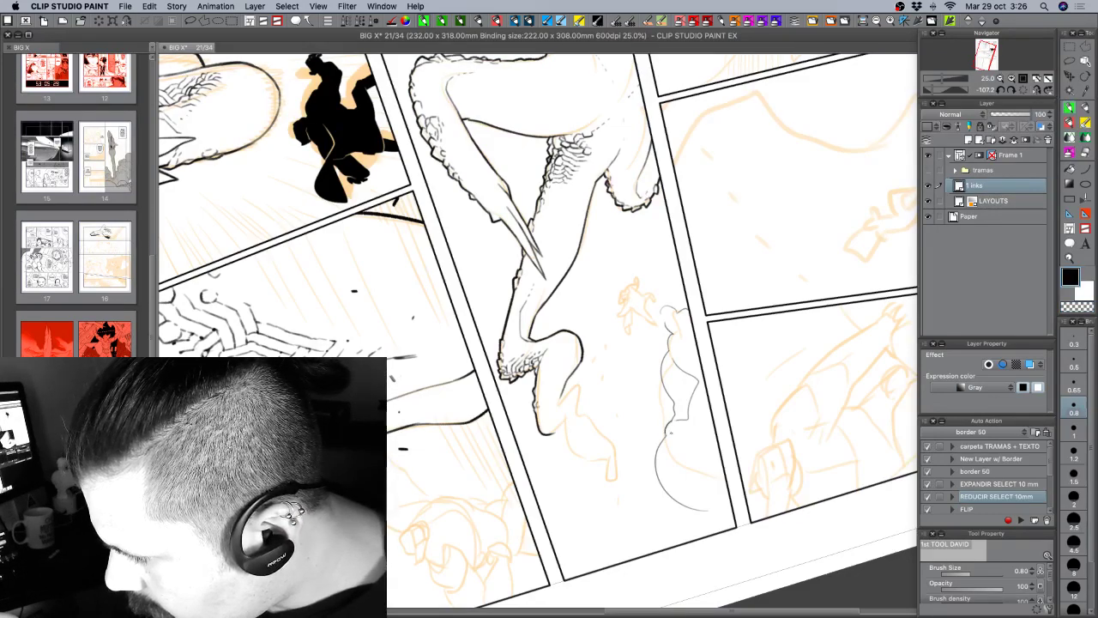
key(c)
drag(726, 400, 698, 432)
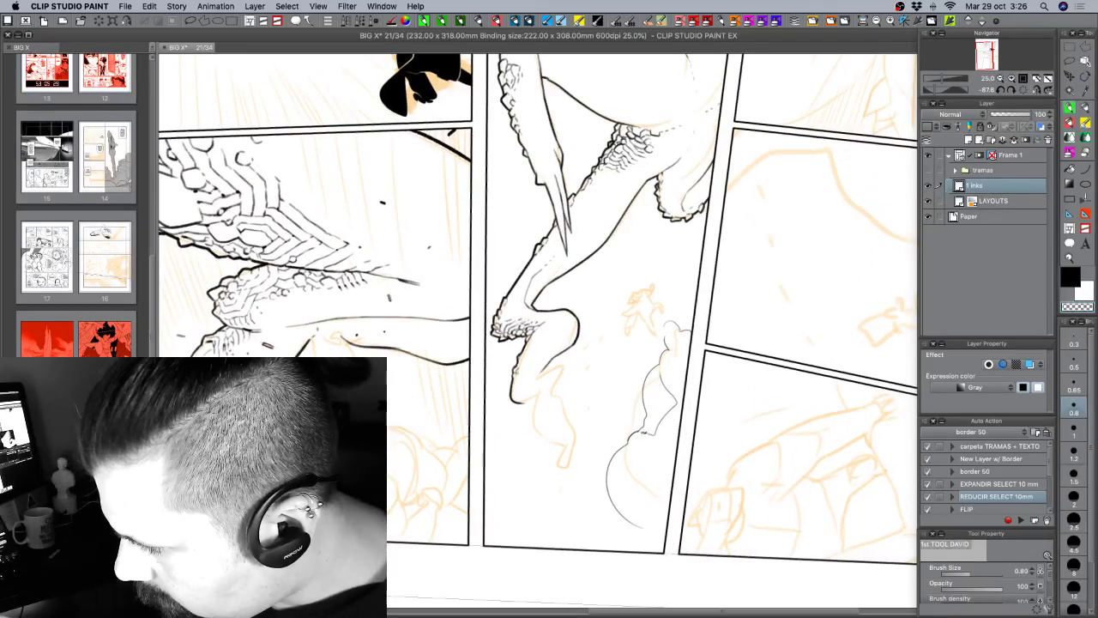
key(c)
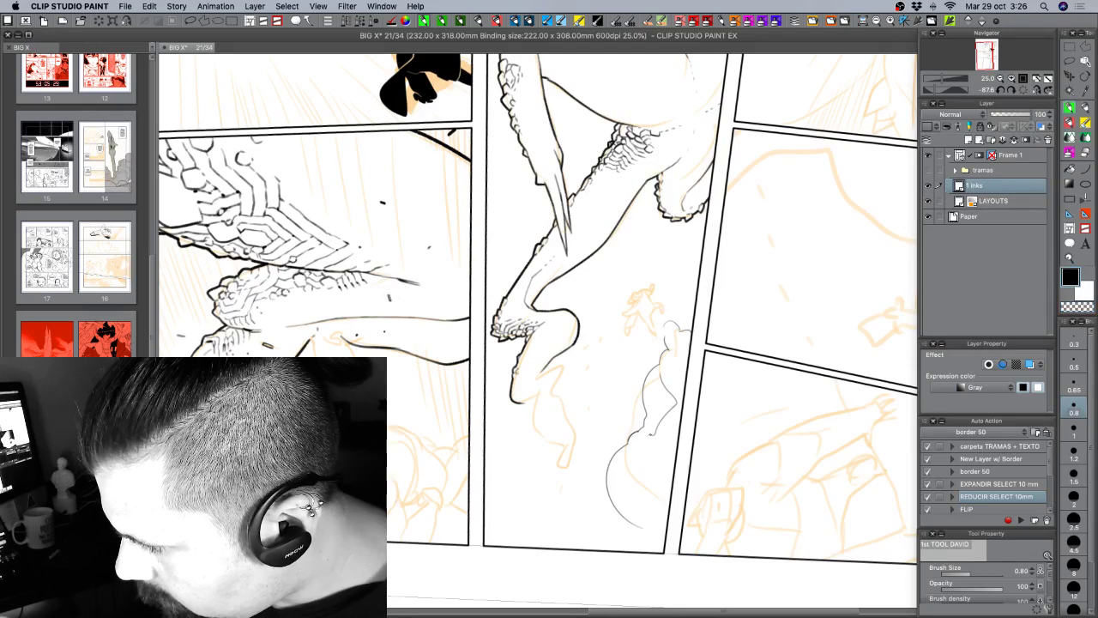
drag(634, 449, 621, 458)
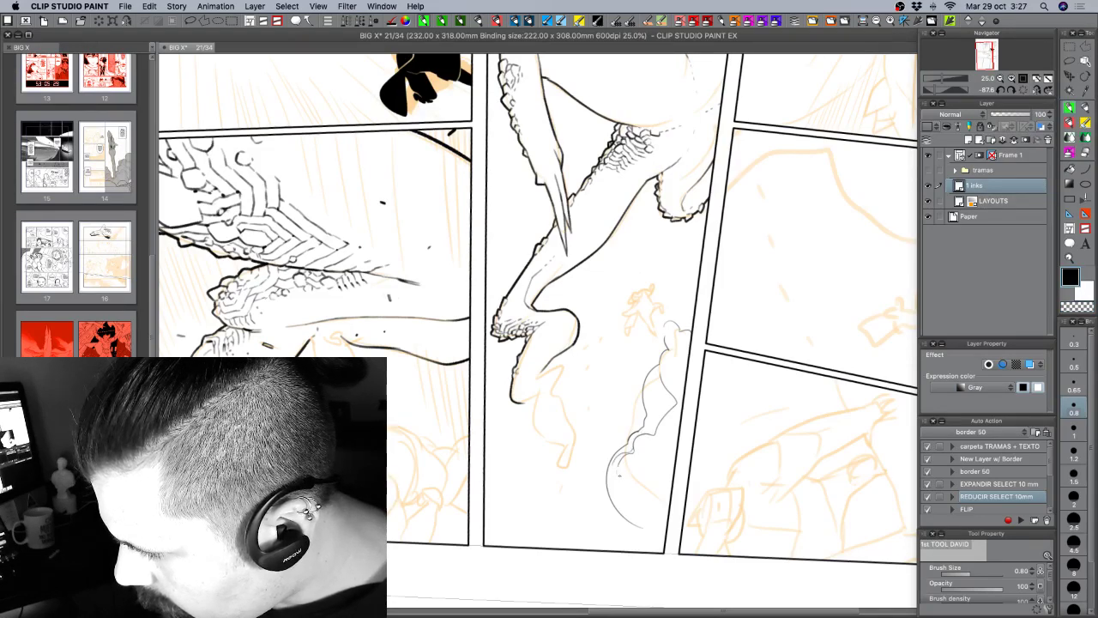
key(c)
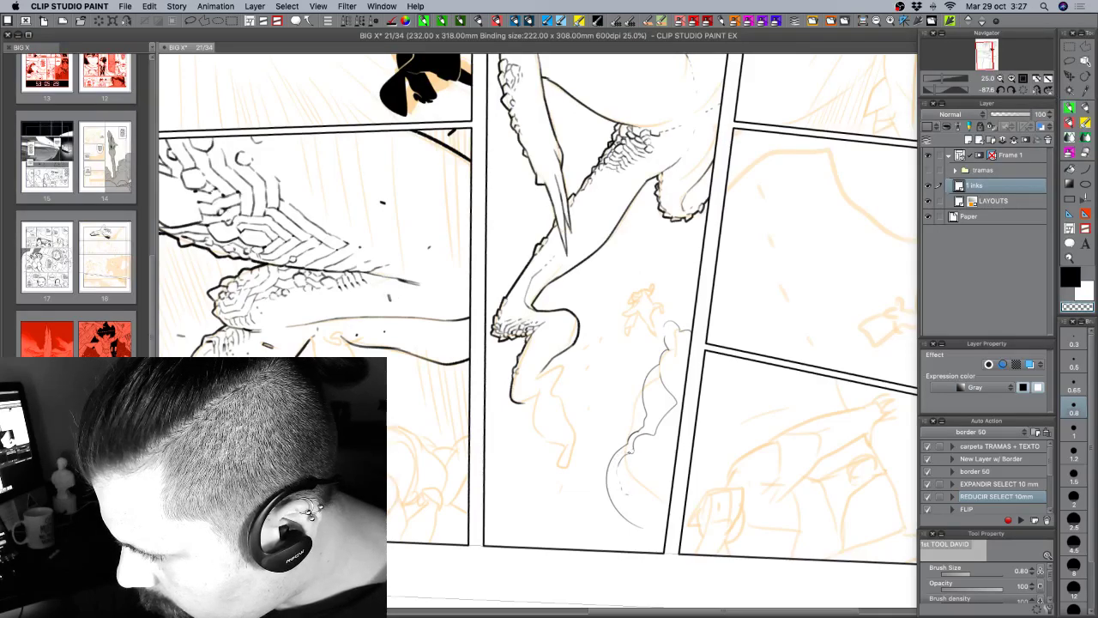
key(c)
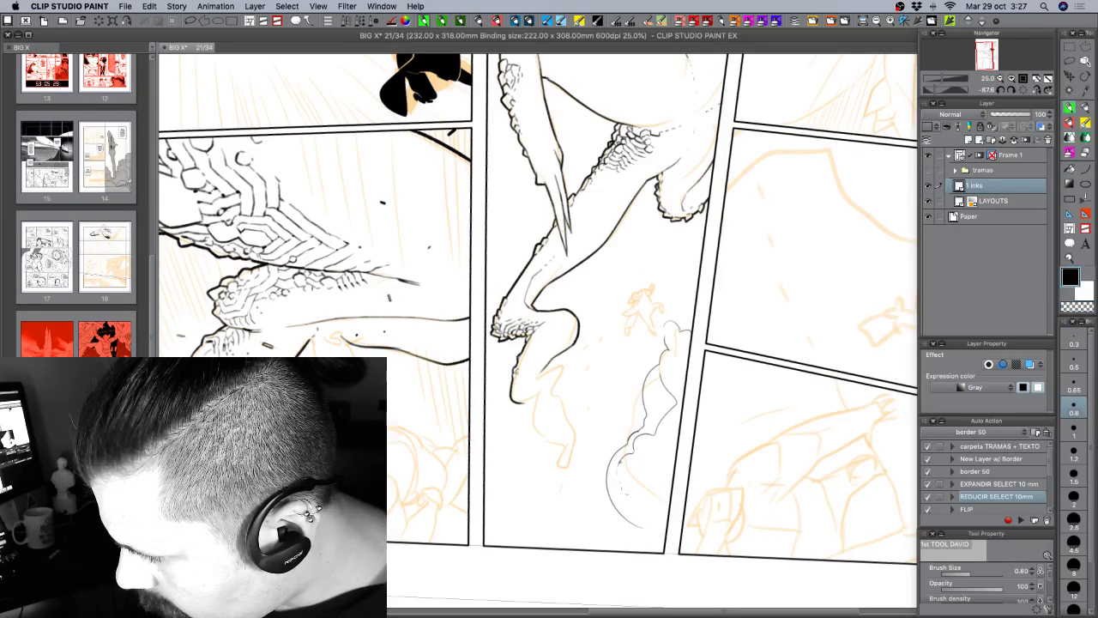
Extend the cloud's outline toward the wide panel's left border and save the page.
drag(707, 508, 403, 481)
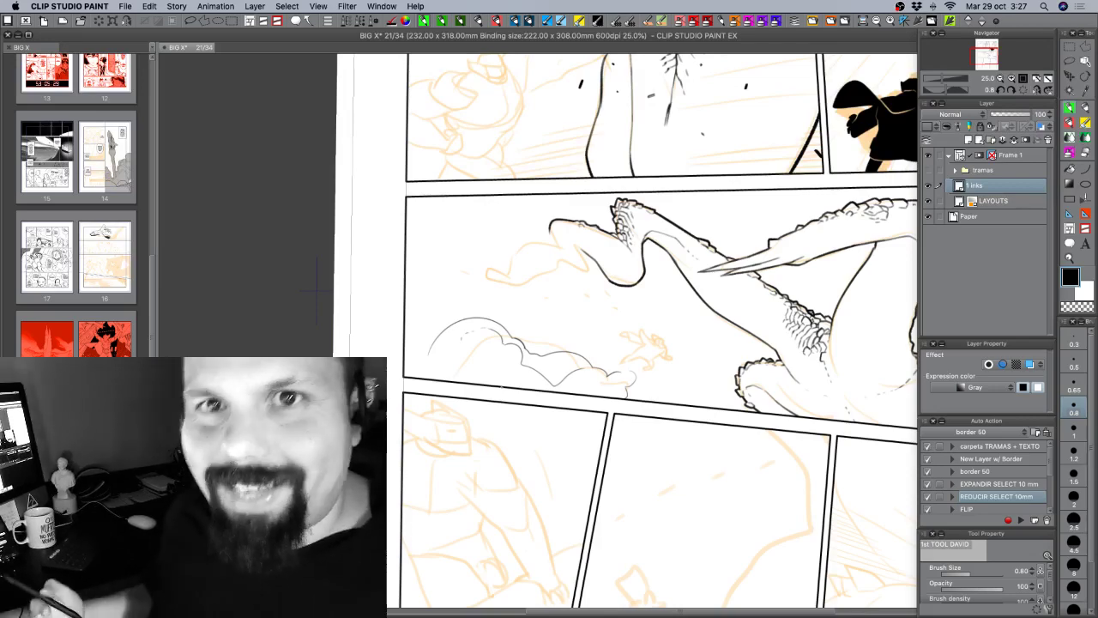
key(r)
mouse_move(435, 367)
mouse_down()
mouse_move(503, 495)
mouse_move(642, 545)
mouse_up()
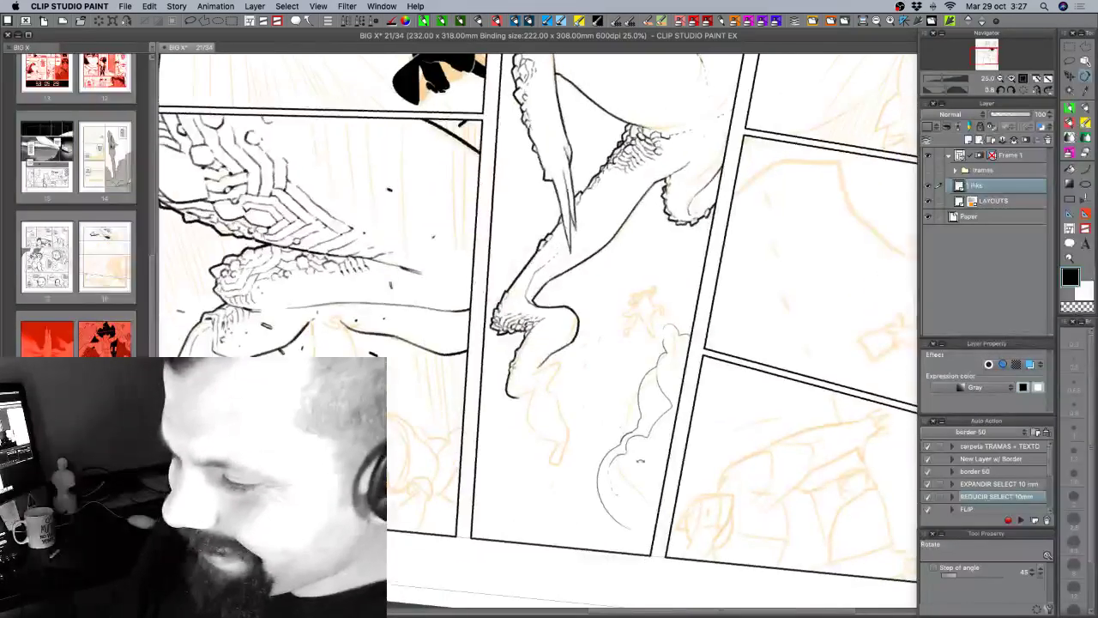
drag(651, 452, 686, 369)
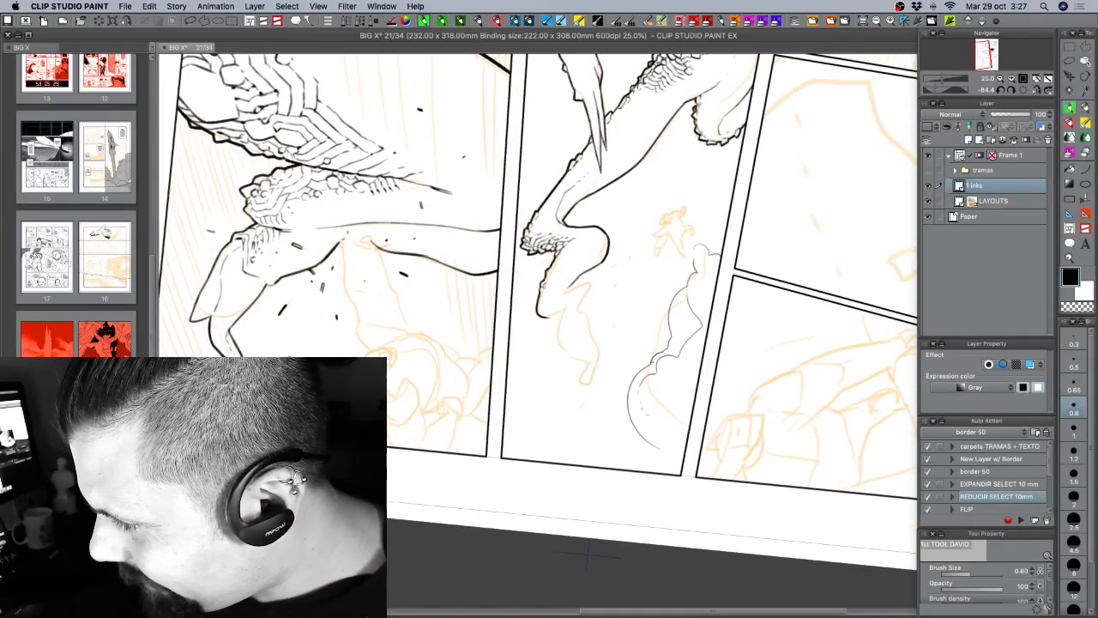
mouse_move(588, 556)
mouse_down()
mouse_move(670, 481)
mouse_move(567, 438)
mouse_move(561, 468)
mouse_move(537, 437)
mouse_up()
key(ctrl+z)
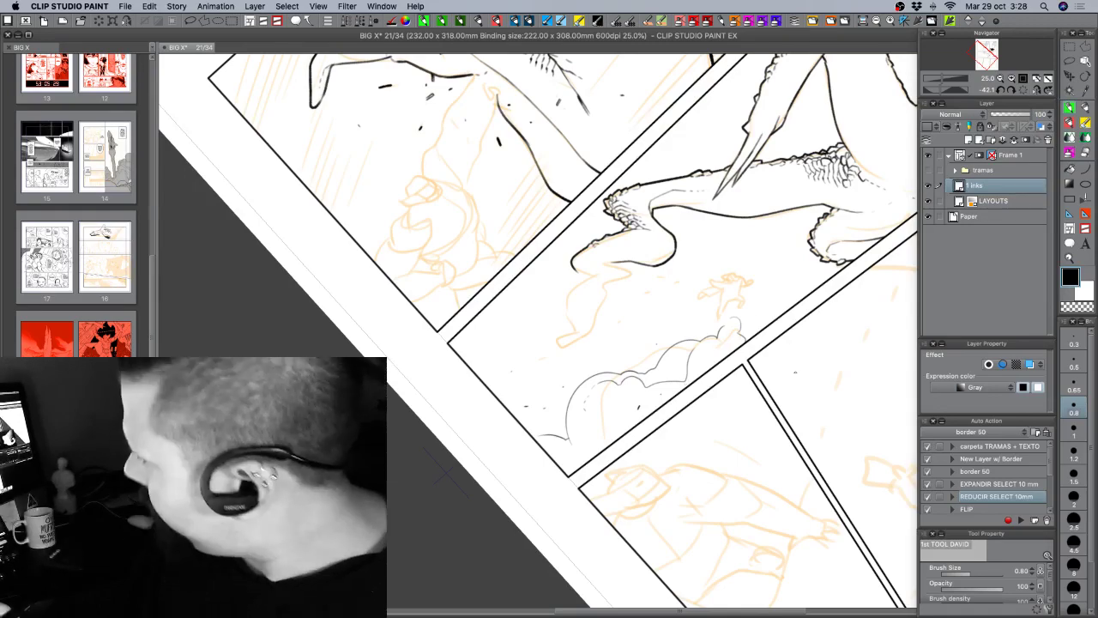
drag(789, 398, 584, 466)
drag(730, 404, 704, 349)
drag(704, 349, 689, 471)
mouse_move(778, 355)
mouse_down()
mouse_move(755, 412)
mouse_move(772, 479)
mouse_up()
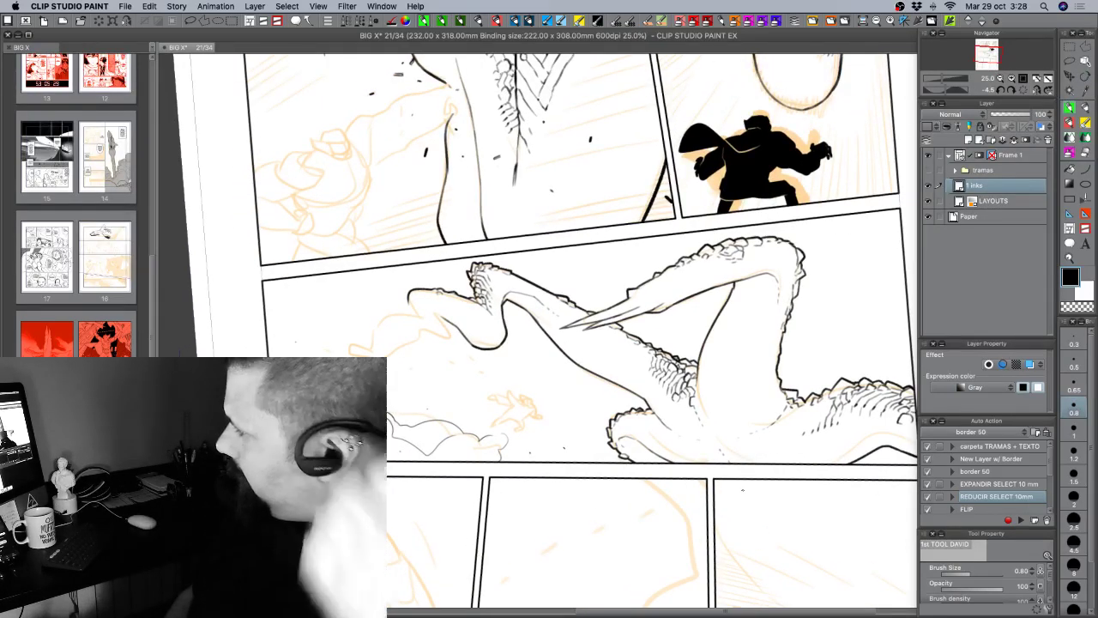
key(super+s)
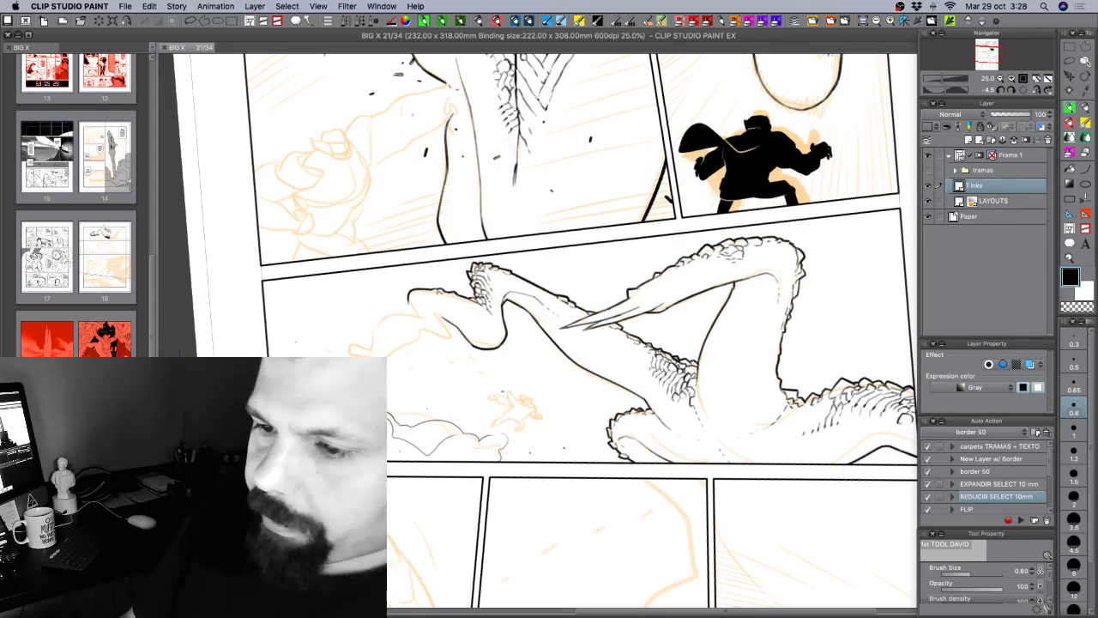
Ink small scales along the upper side of the raised limb in the wide middle panel, erasing stray ink.
mouse_move(743, 490)
mouse_down()
mouse_move(761, 455)
mouse_move(814, 457)
mouse_move(833, 399)
mouse_up()
key(shift+space)
key(space)
drag(694, 199, 703, 285)
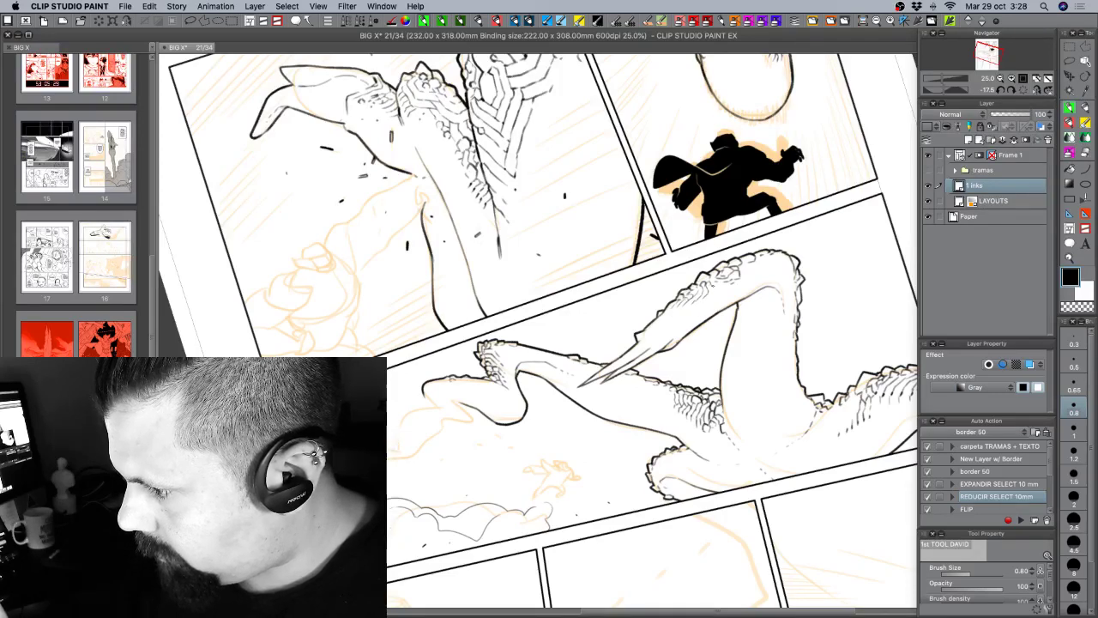
drag(711, 285, 718, 297)
key(super+z)
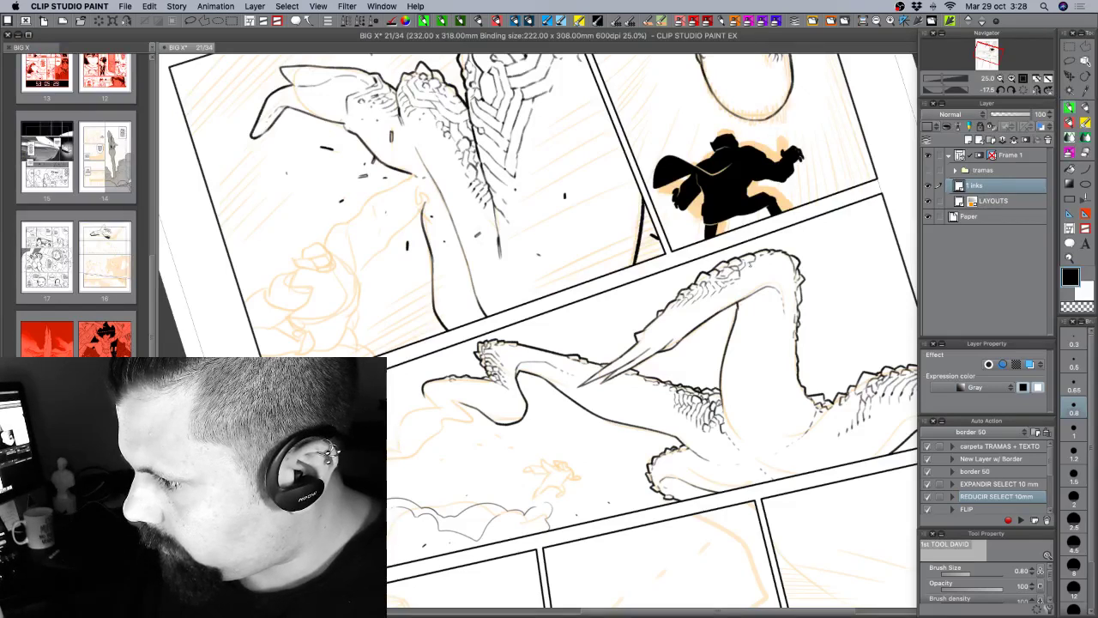
key(c)
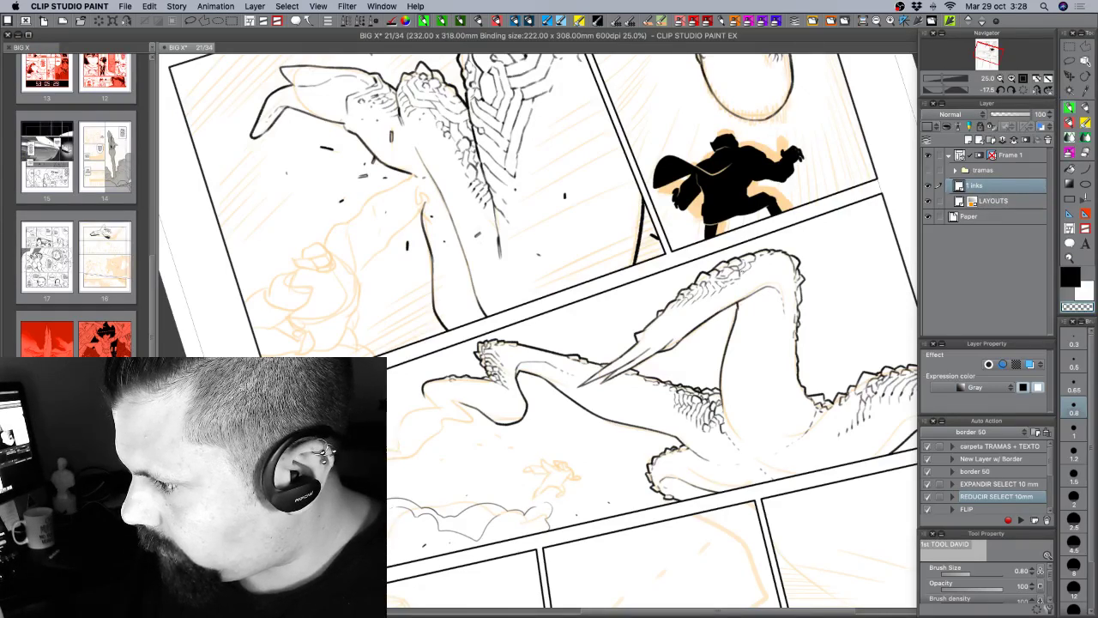
key(c)
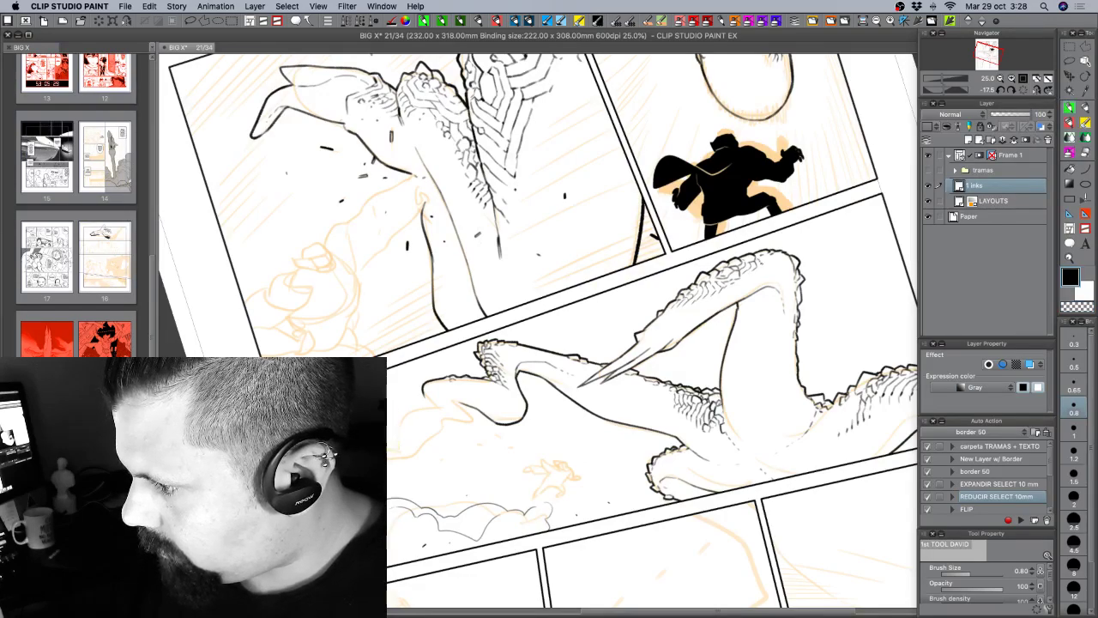
Set the brush size to 1 and ink the scale texture around the raised limb's bend.
key(r)
drag(711, 314, 592, 450)
drag(598, 502, 649, 382)
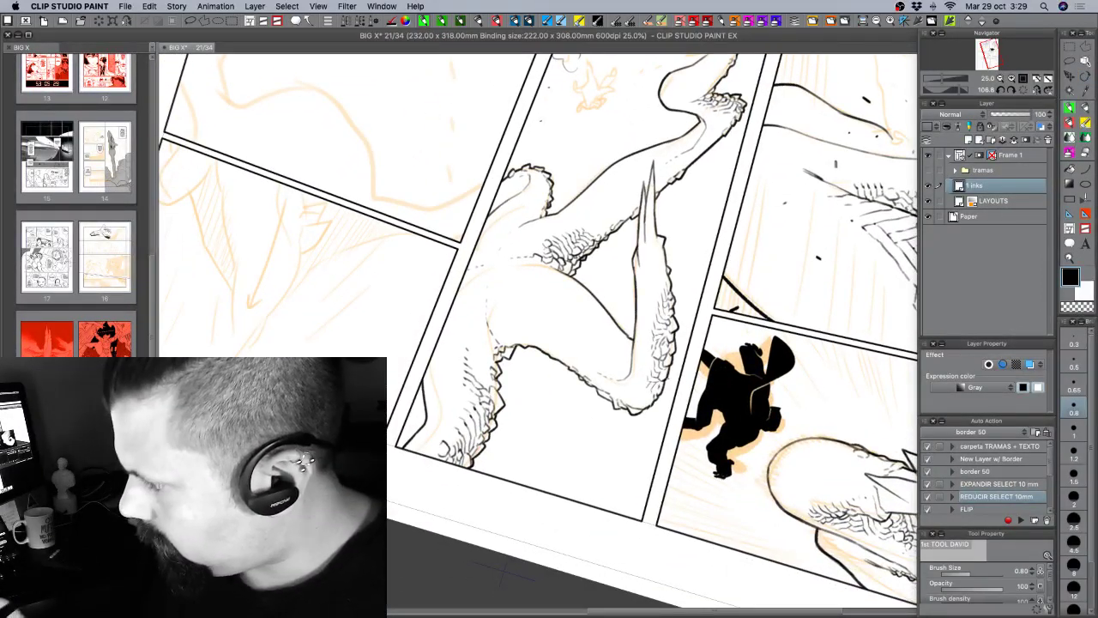
click(1074, 427)
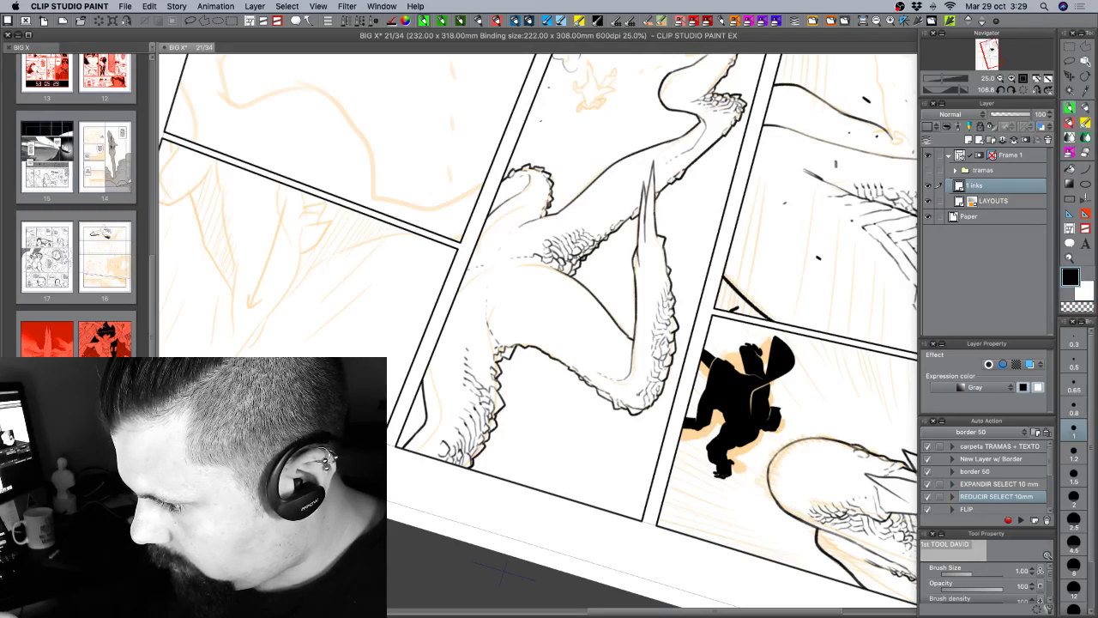
key(shift+space)
mouse_move(662, 404)
mouse_down()
mouse_move(699, 367)
mouse_move(703, 333)
mouse_up()
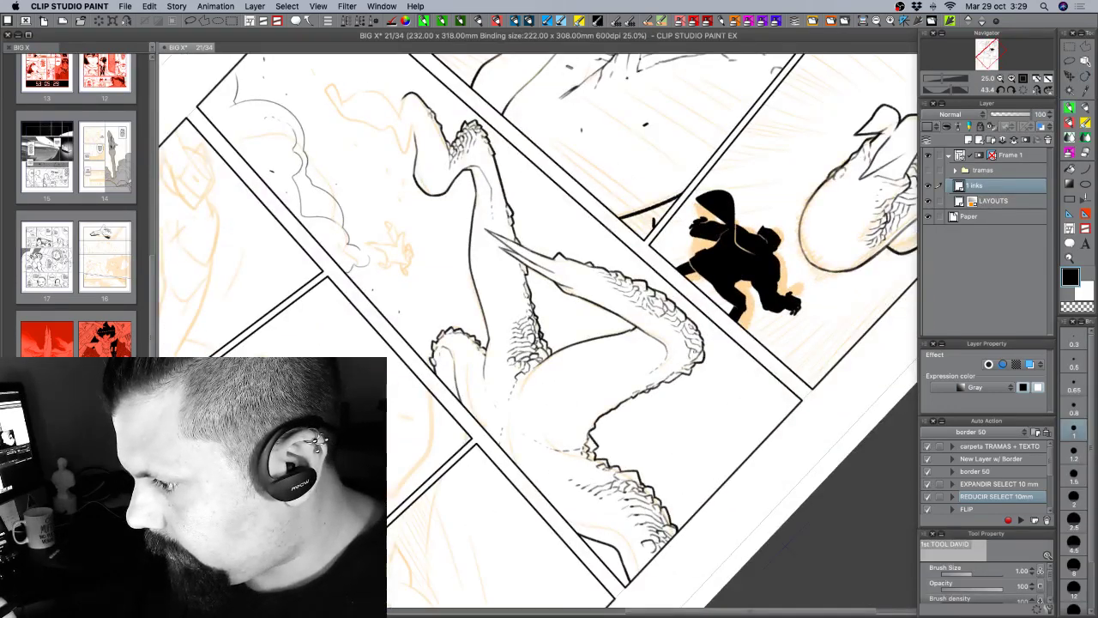
Ink short crease lines just beneath the raised limb's bend.
key(shift+space)
drag(691, 412, 728, 348)
key(p)
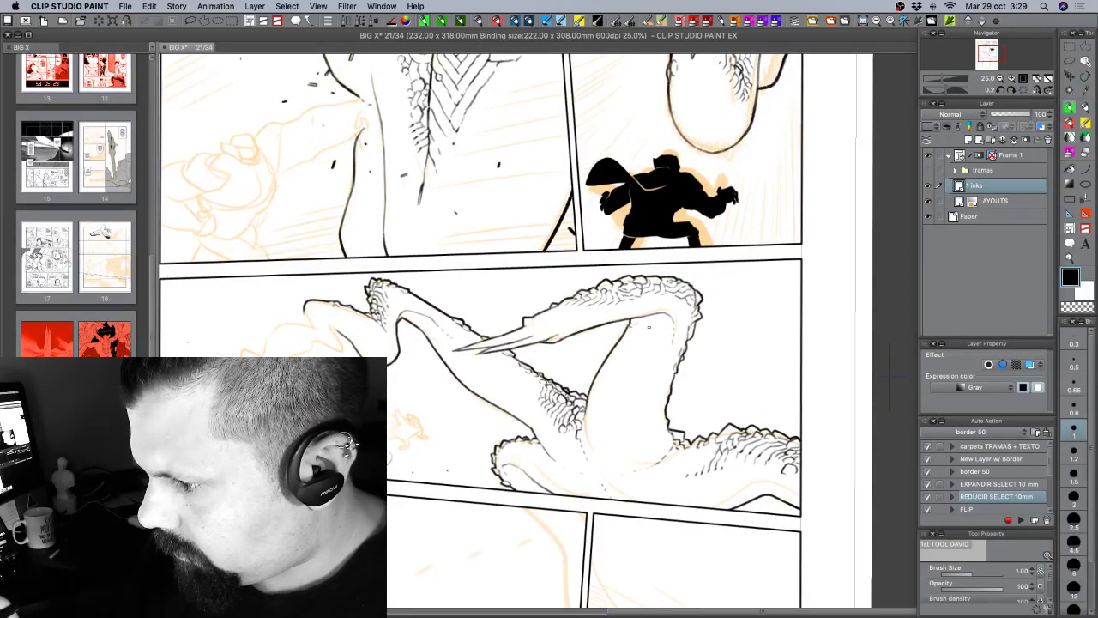
drag(640, 325, 664, 332)
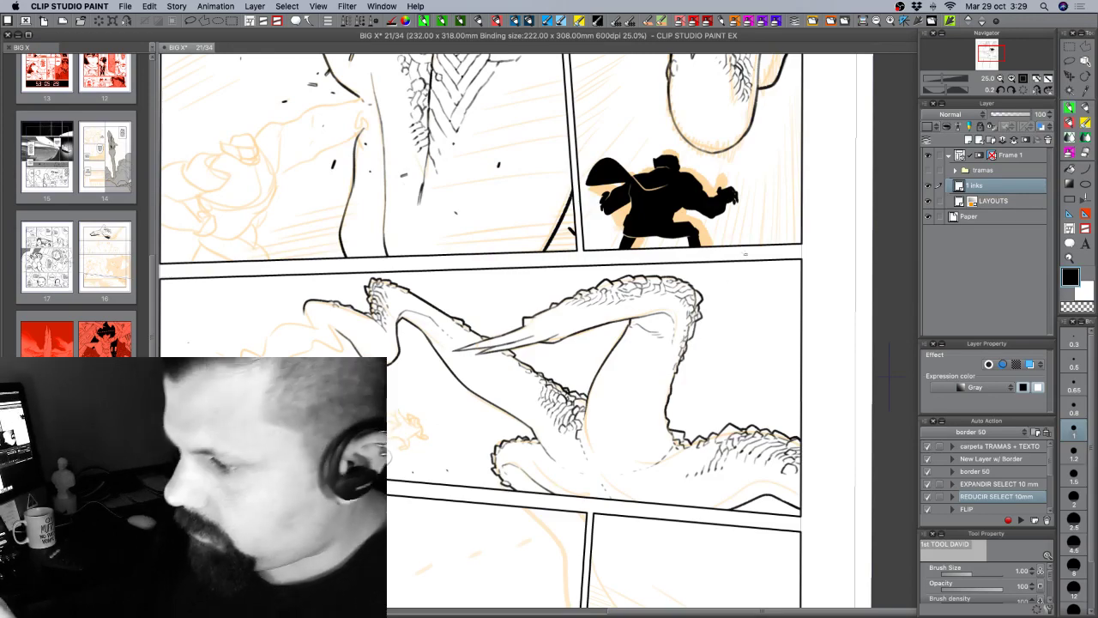
Ink scales down the raised limb's outer edge into the hollow where it joins the body, erasing stray ink.
drag(720, 328, 713, 208)
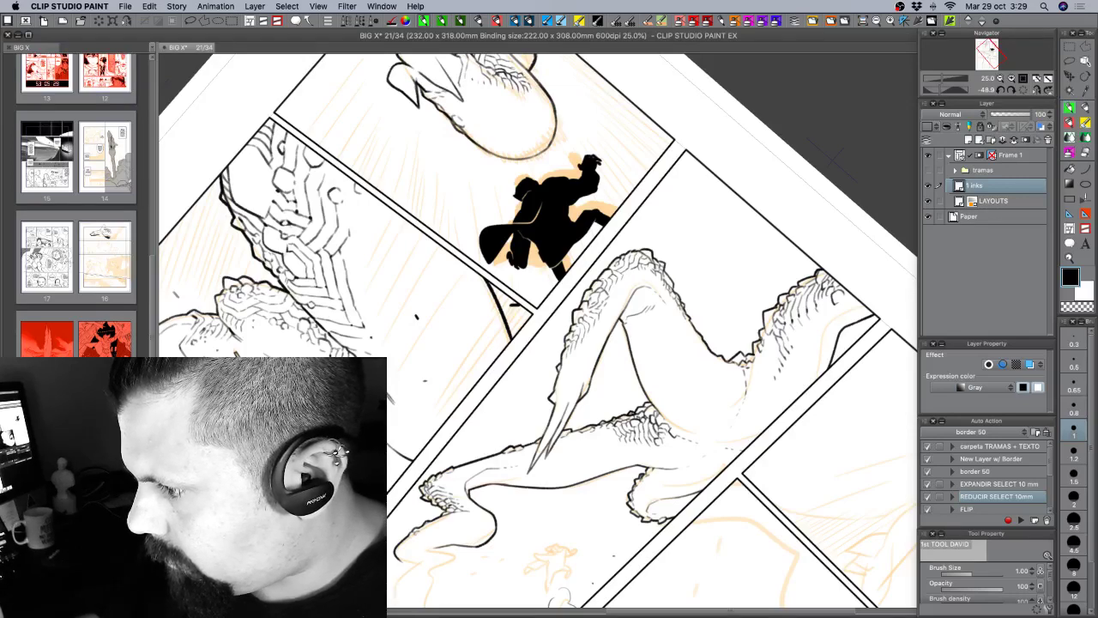
drag(699, 298, 690, 360)
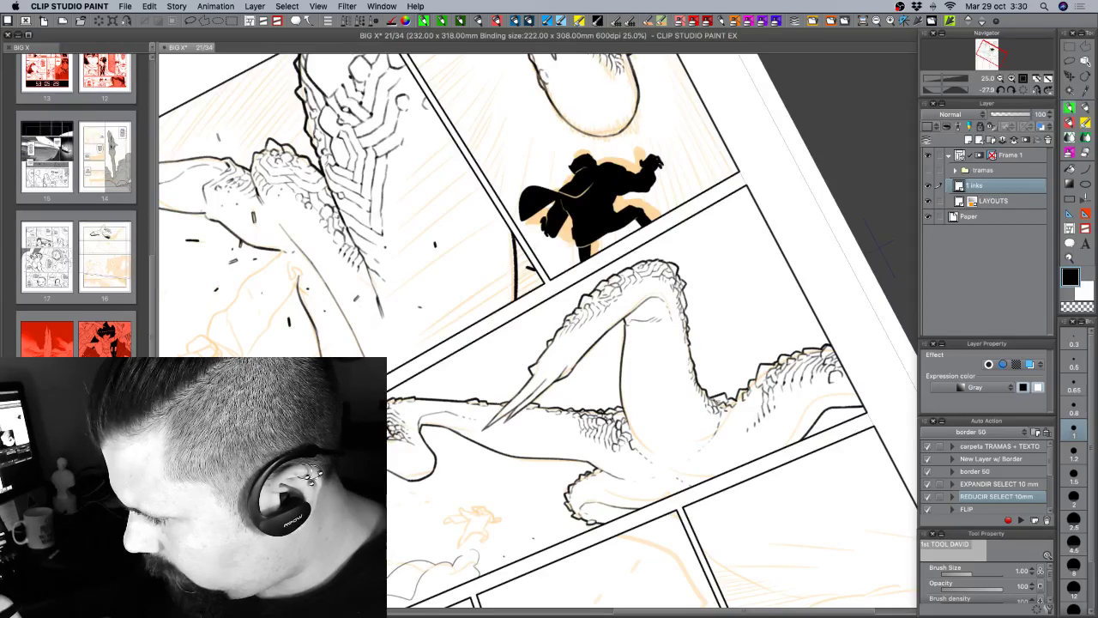
key(c)
key(c)
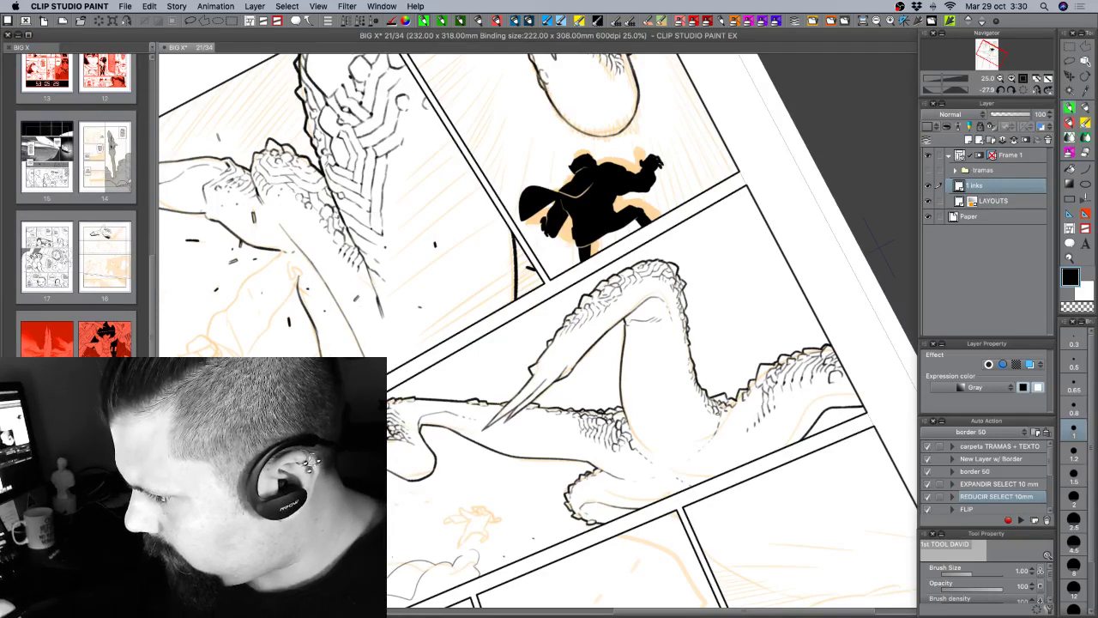
key(c)
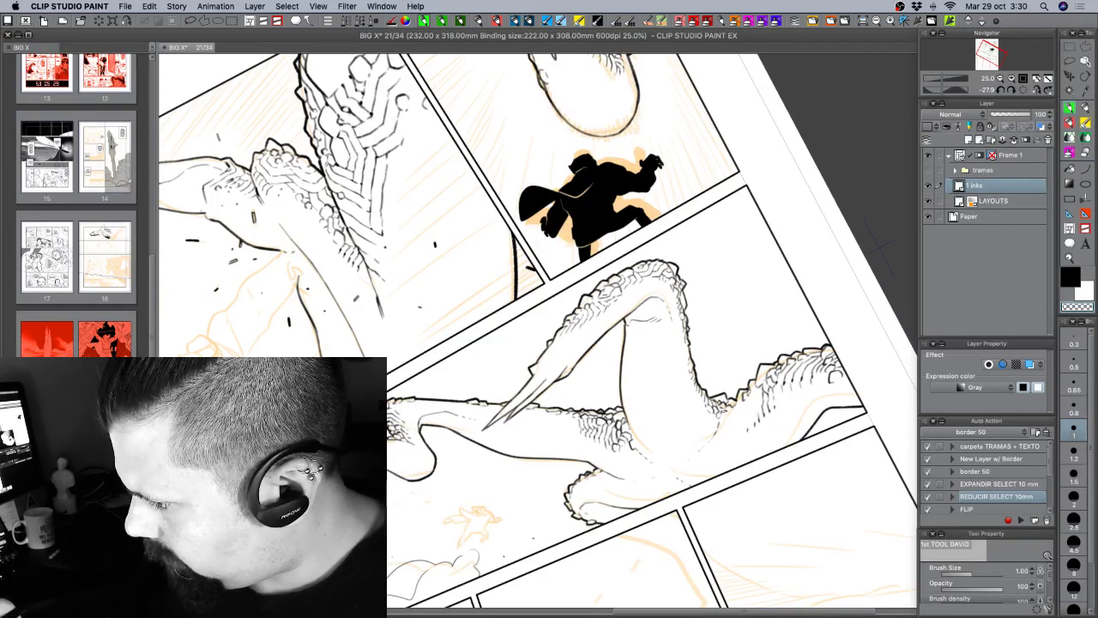
key(c)
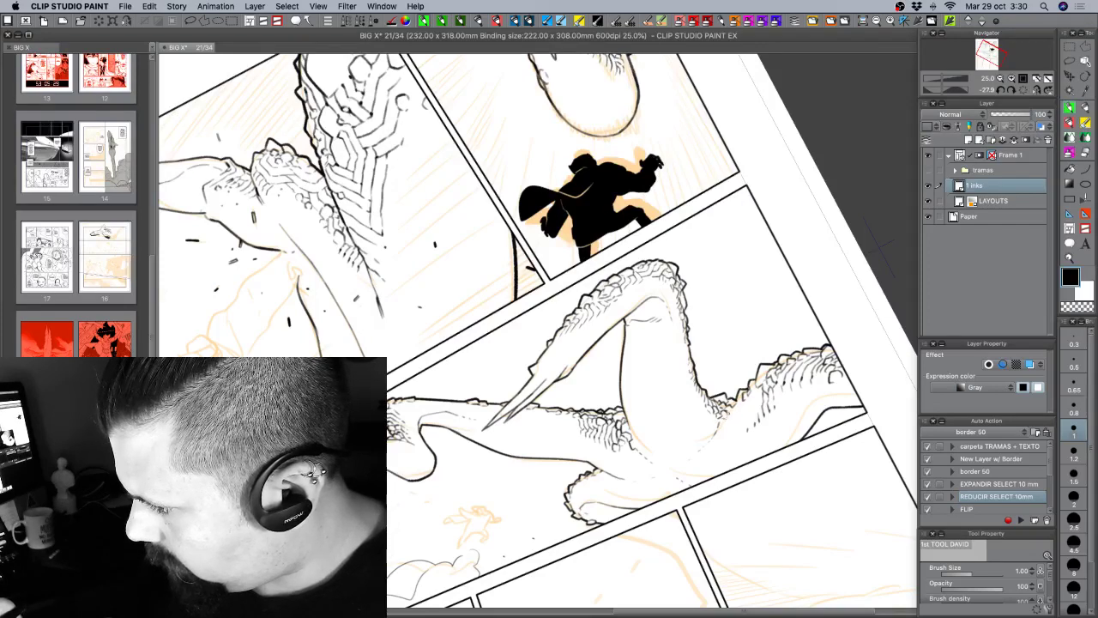
drag(728, 414, 723, 420)
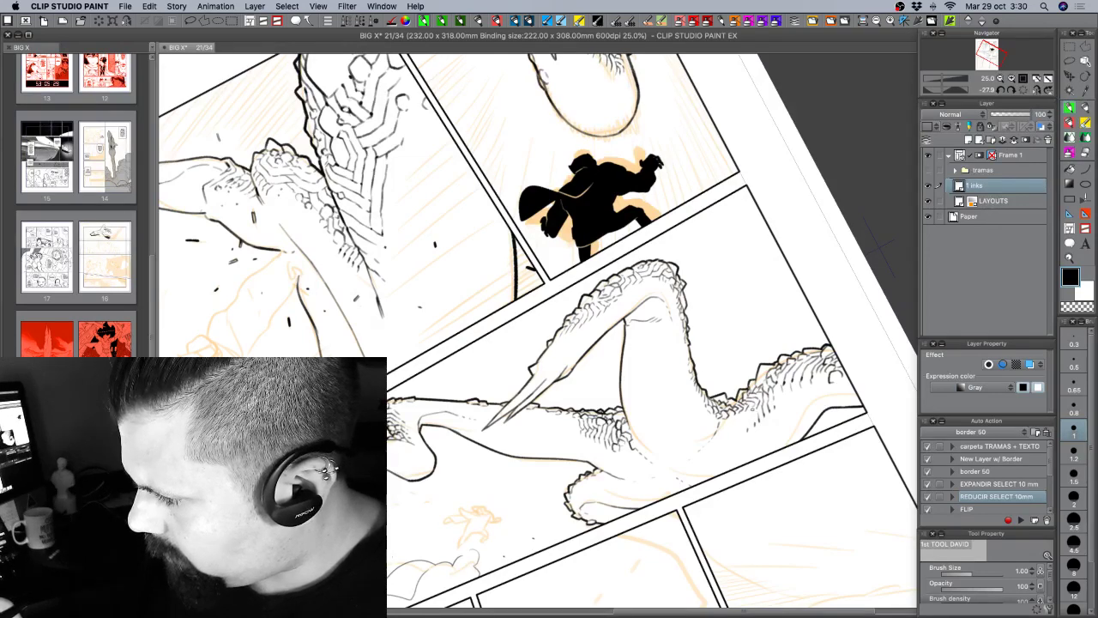
drag(815, 467, 796, 503)
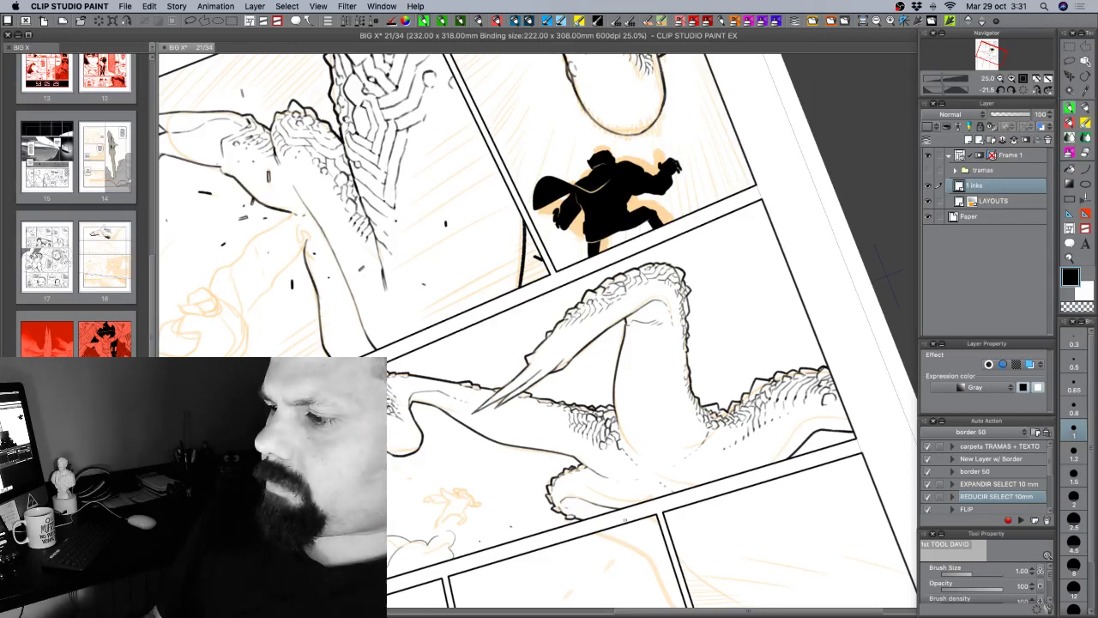
Ink rows of small scales along the upper edge of the outstretched limb behind the raised limb's spikes.
key(shift+space)
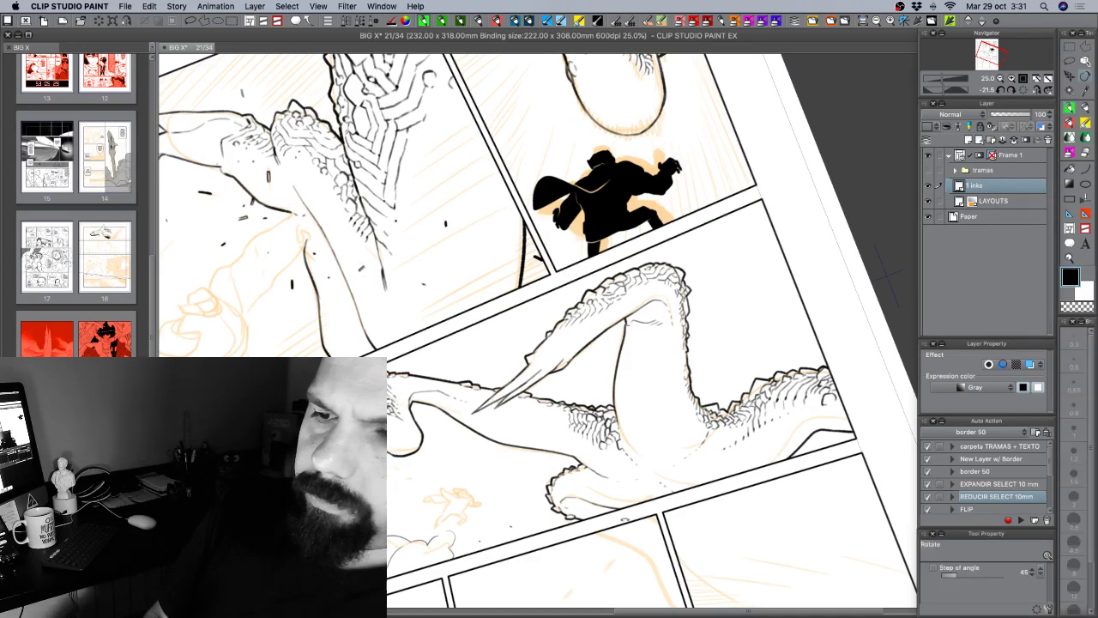
drag(626, 520, 723, 425)
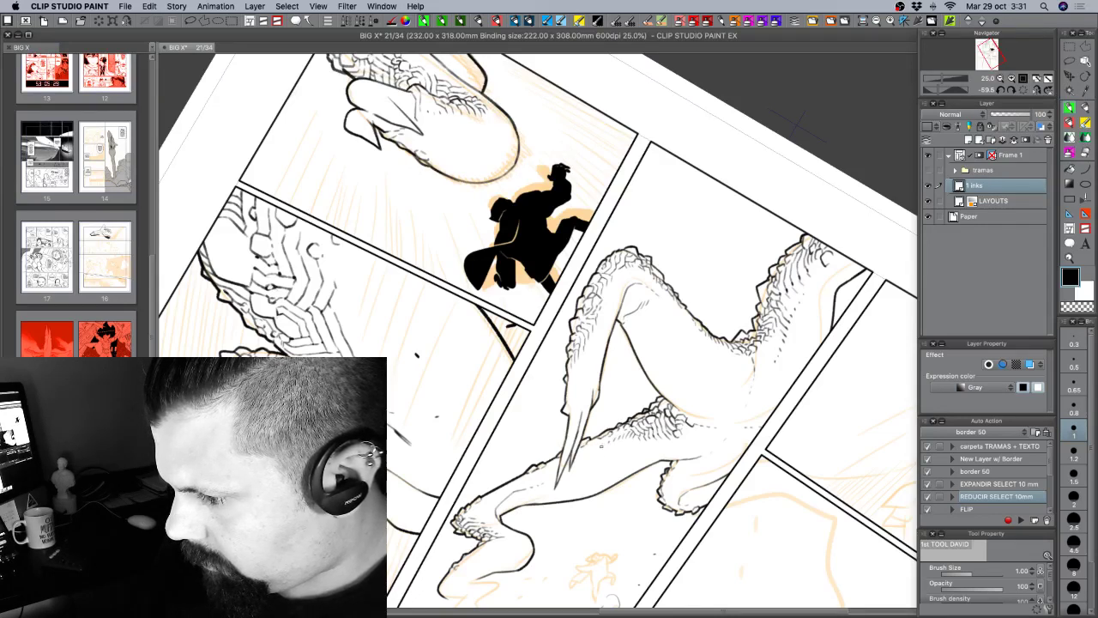
drag(602, 447, 546, 421)
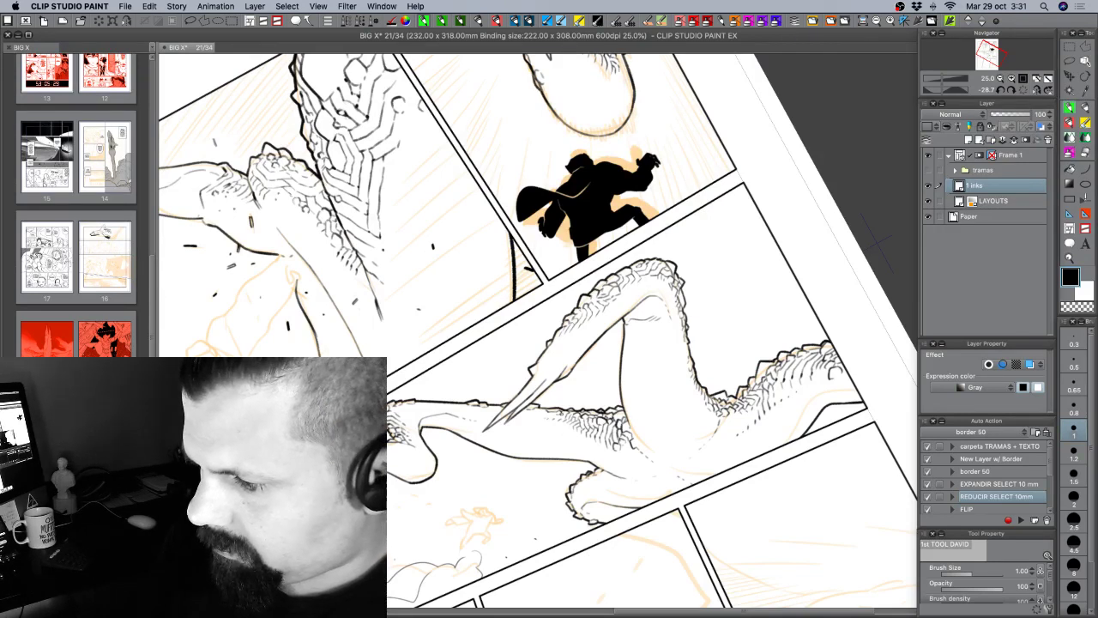
key(super+z)
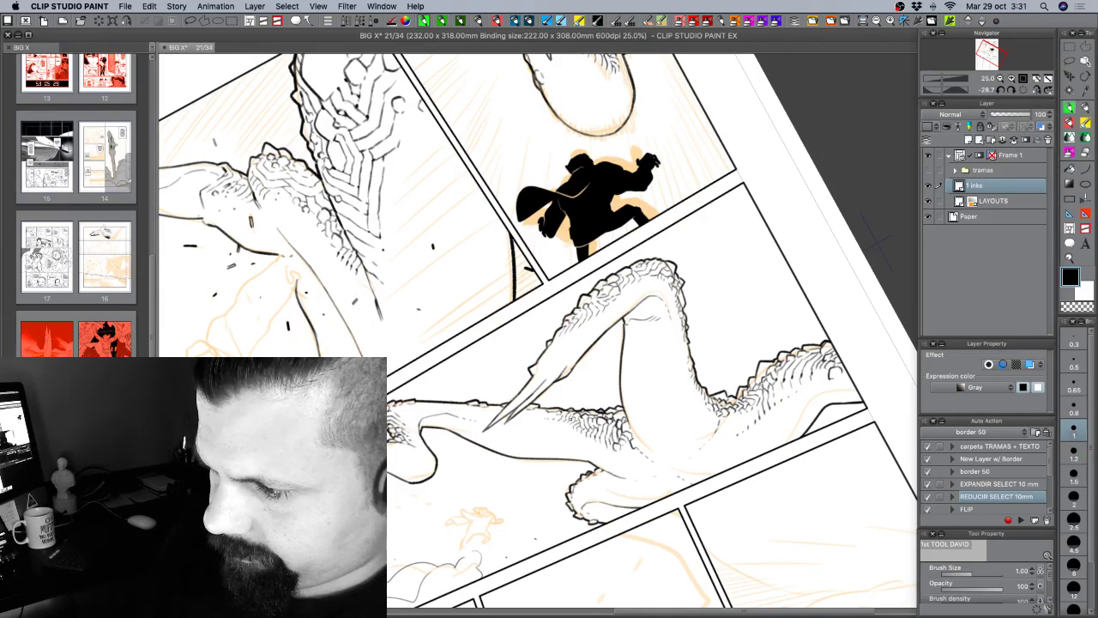
key(r)
drag(746, 471, 777, 434)
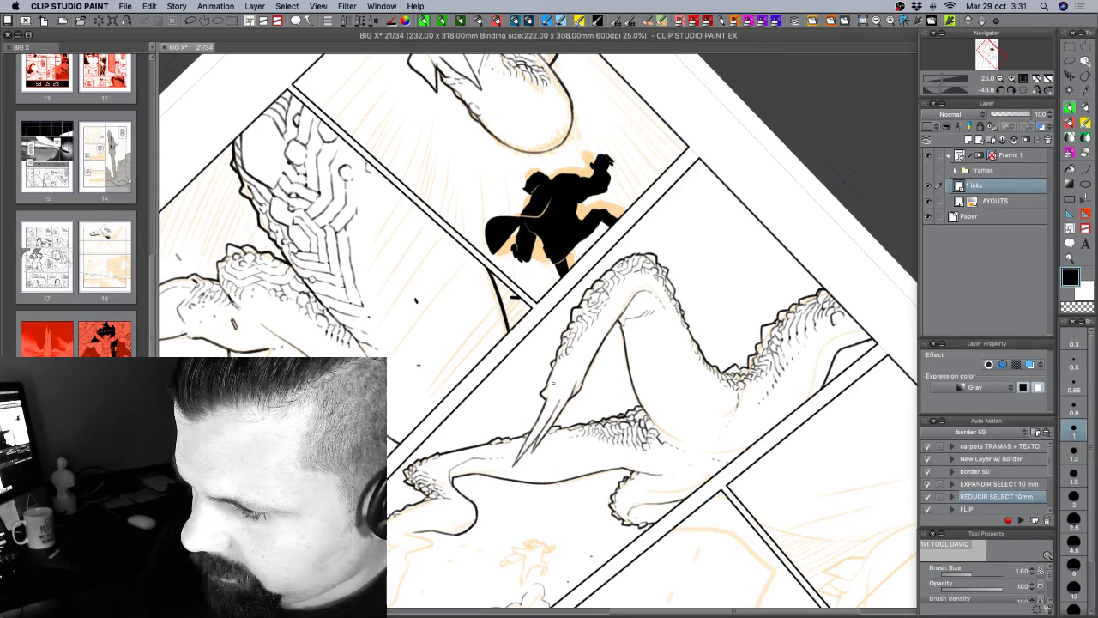
Ink the scale marks near the base of the raised limb's spikes and save the page.
drag(555, 390, 563, 388)
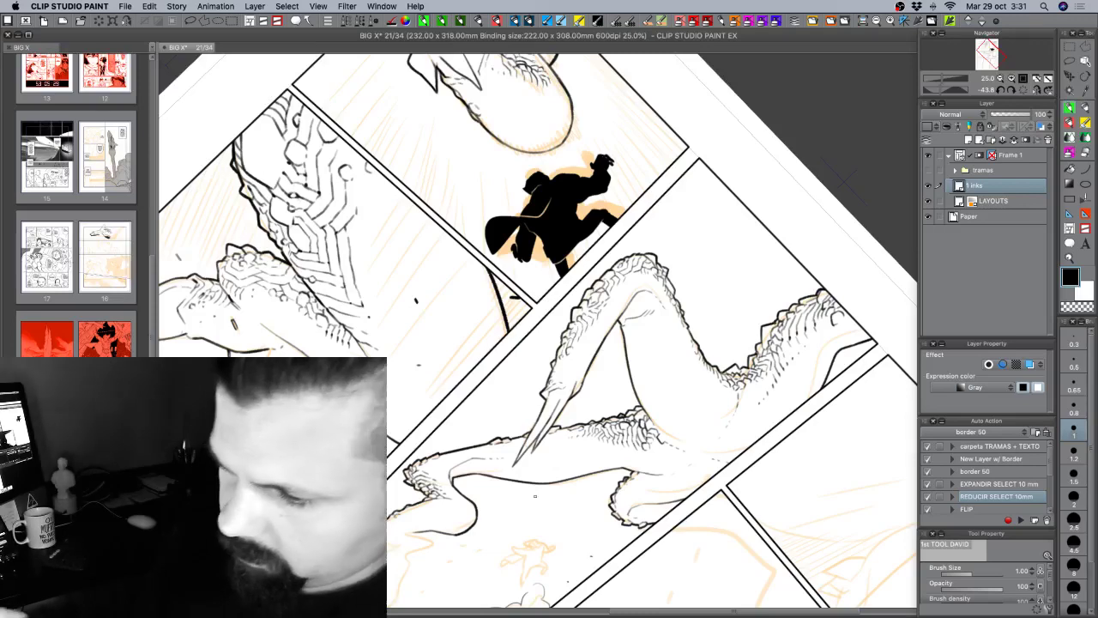
mouse_move(601, 354)
mouse_down()
mouse_move(671, 237)
mouse_move(692, 267)
mouse_up()
key(shift+space)
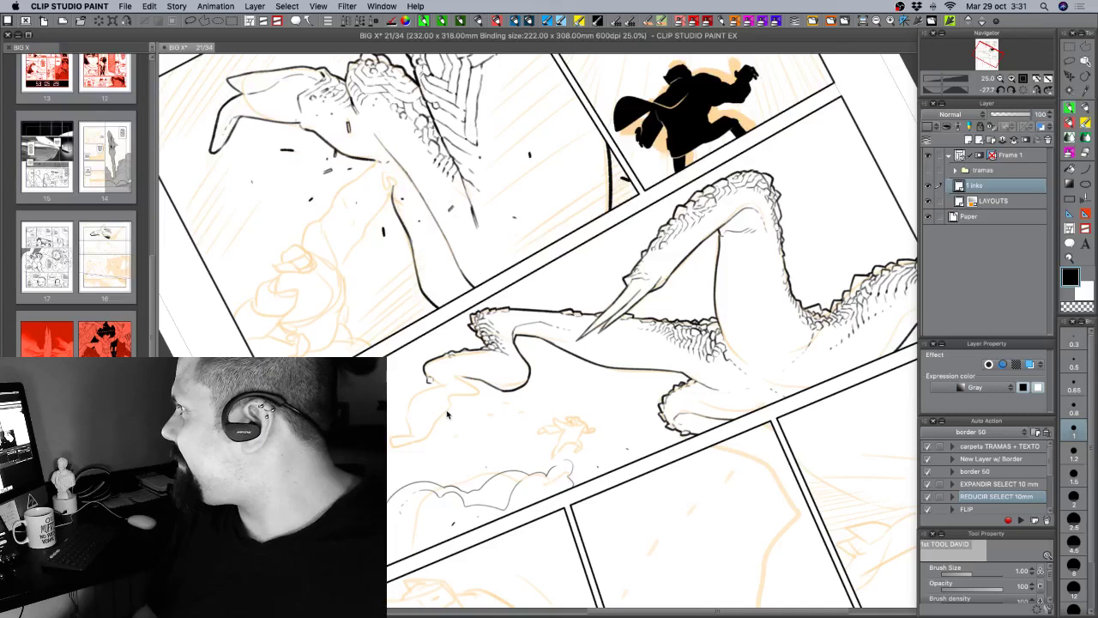
key(super+s)
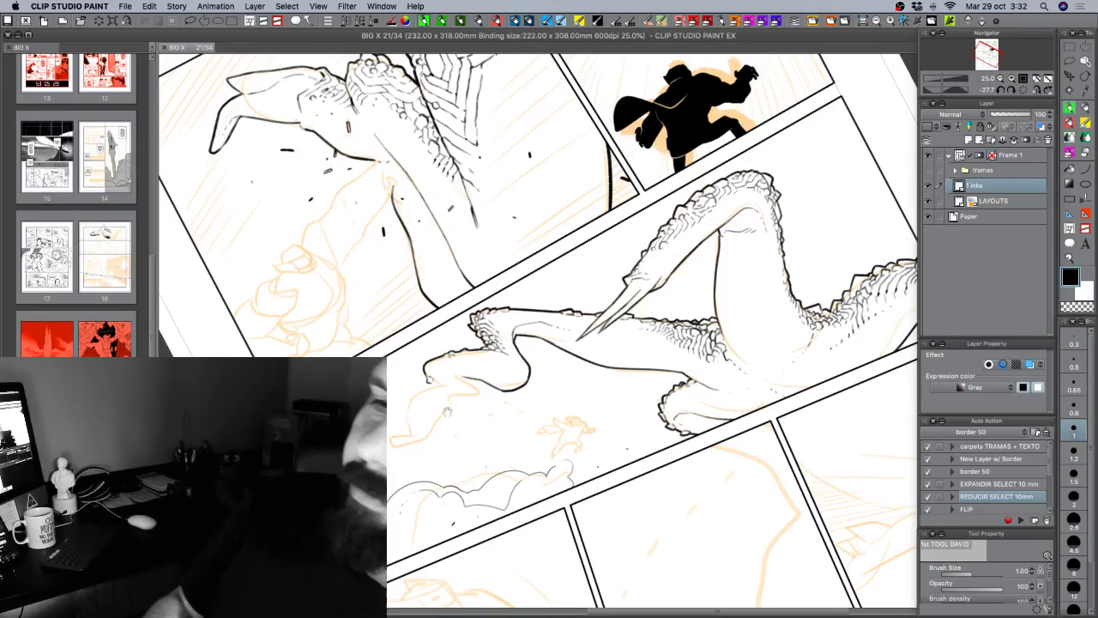
Set the brush size to 1.2 and ink the small bumpy outline at the outstretched limb's folded end.
drag(551, 468, 543, 409)
mouse_move(666, 517)
mouse_down()
mouse_move(589, 542)
mouse_move(559, 463)
mouse_move(644, 439)
mouse_up()
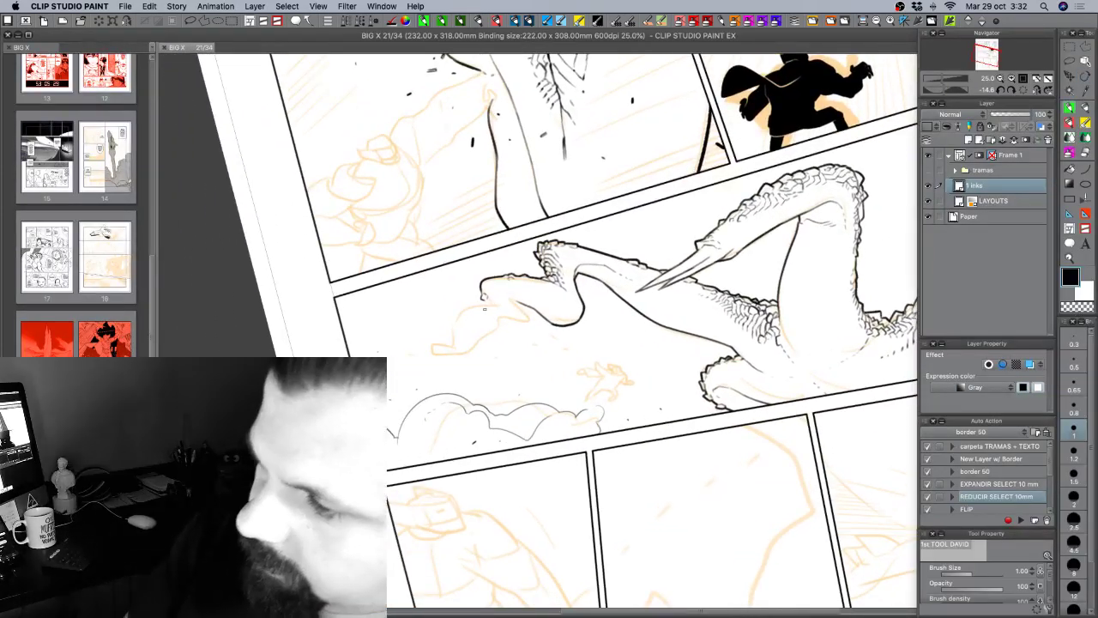
key(bracketright)
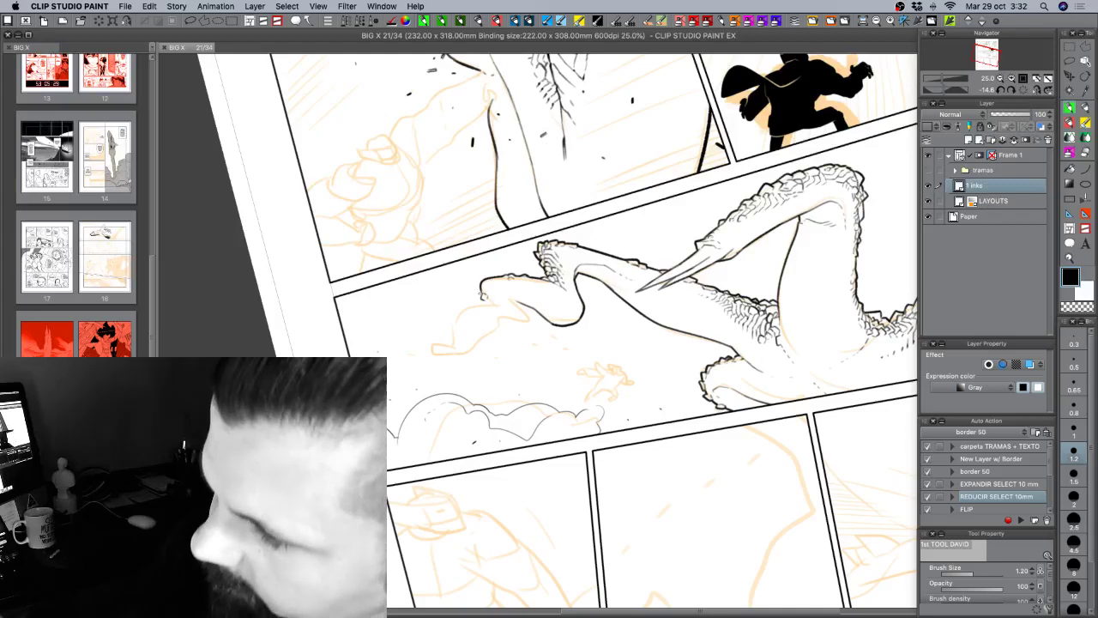
drag(481, 292, 485, 299)
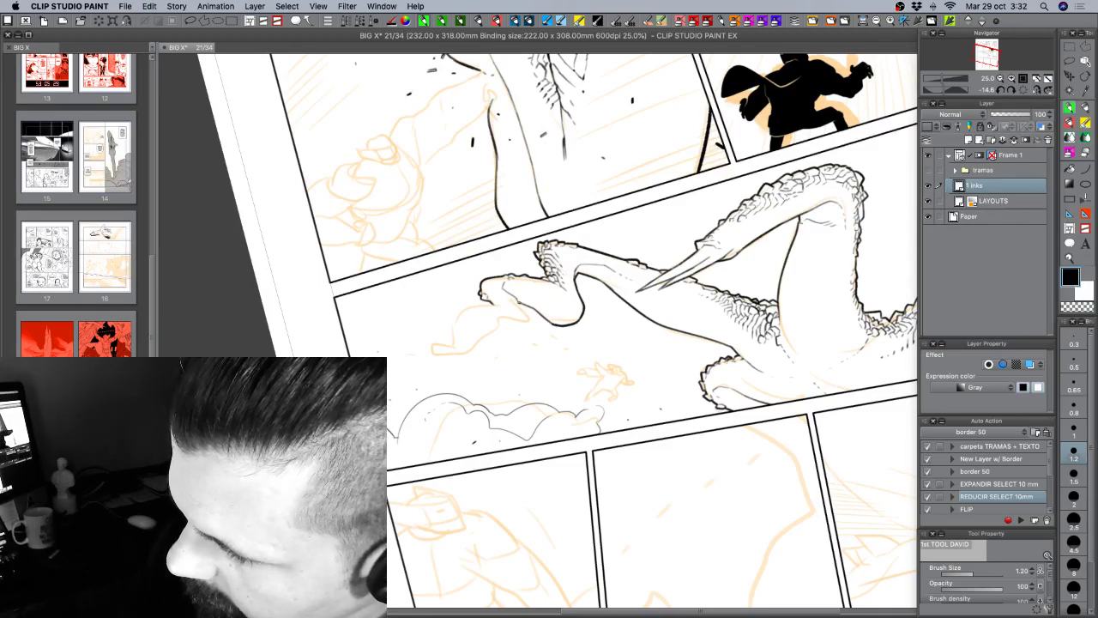
Ink the pointed claw hanging from the outstretched limb's end, including both contours, the inner line and the tip.
key(shift+space)
drag(687, 403, 693, 274)
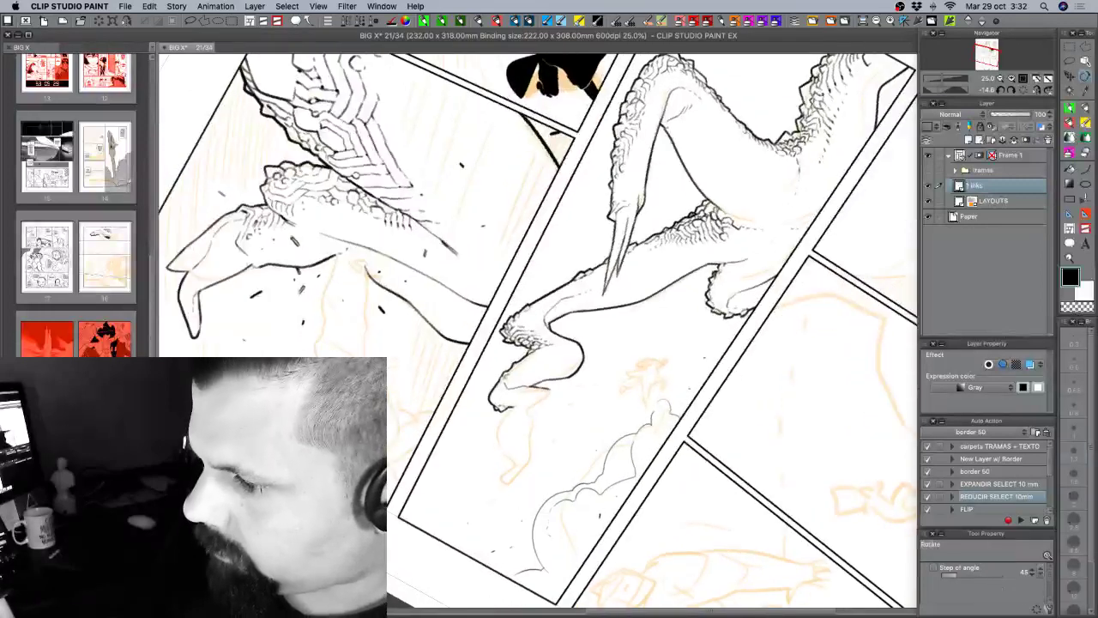
key(p)
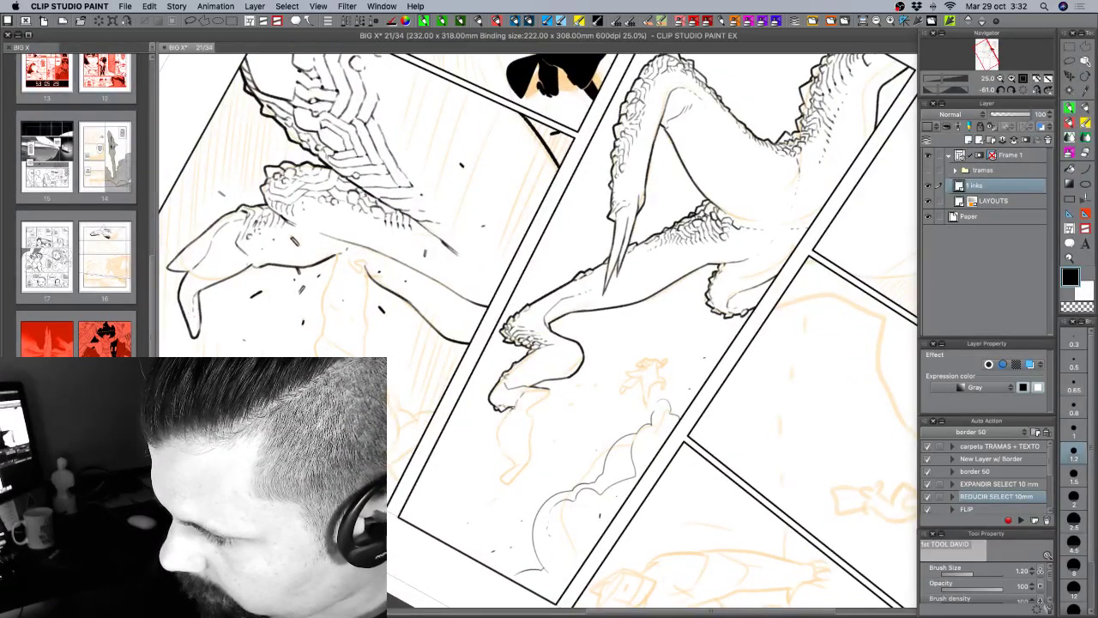
drag(514, 406, 494, 441)
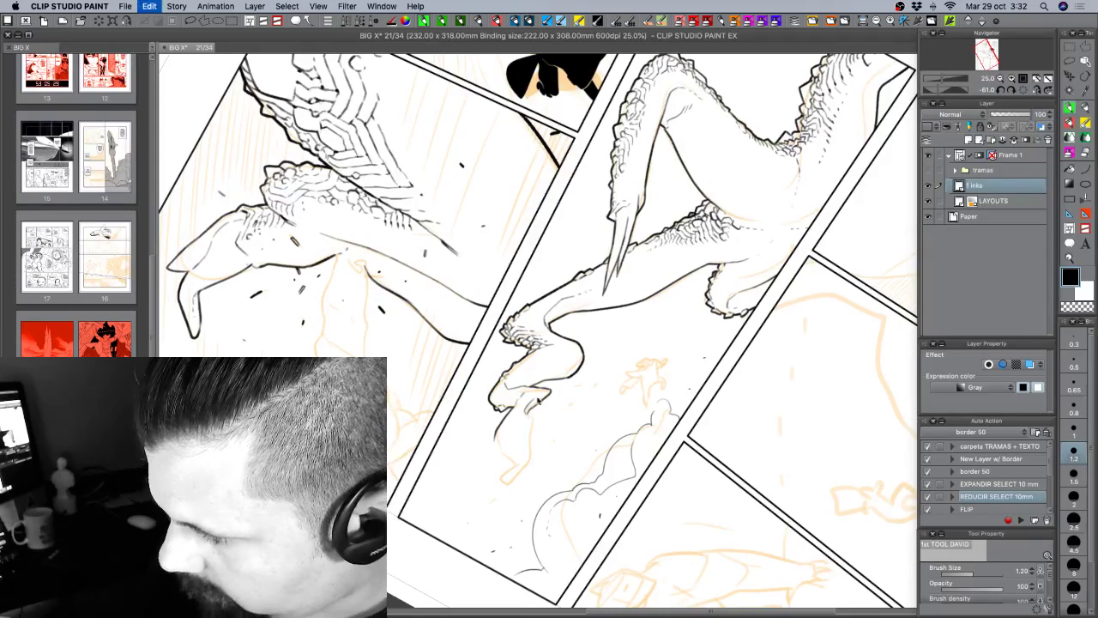
mouse_move(530, 427)
mouse_down()
mouse_move(494, 435)
mouse_move(504, 492)
mouse_up()
drag(520, 443, 514, 468)
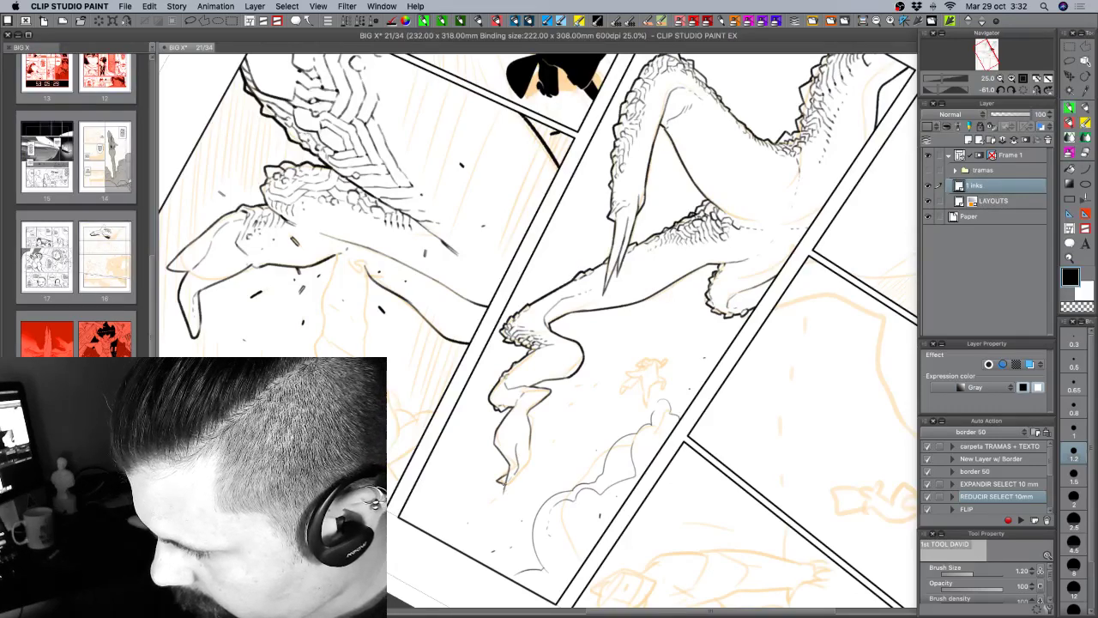
drag(531, 445, 506, 505)
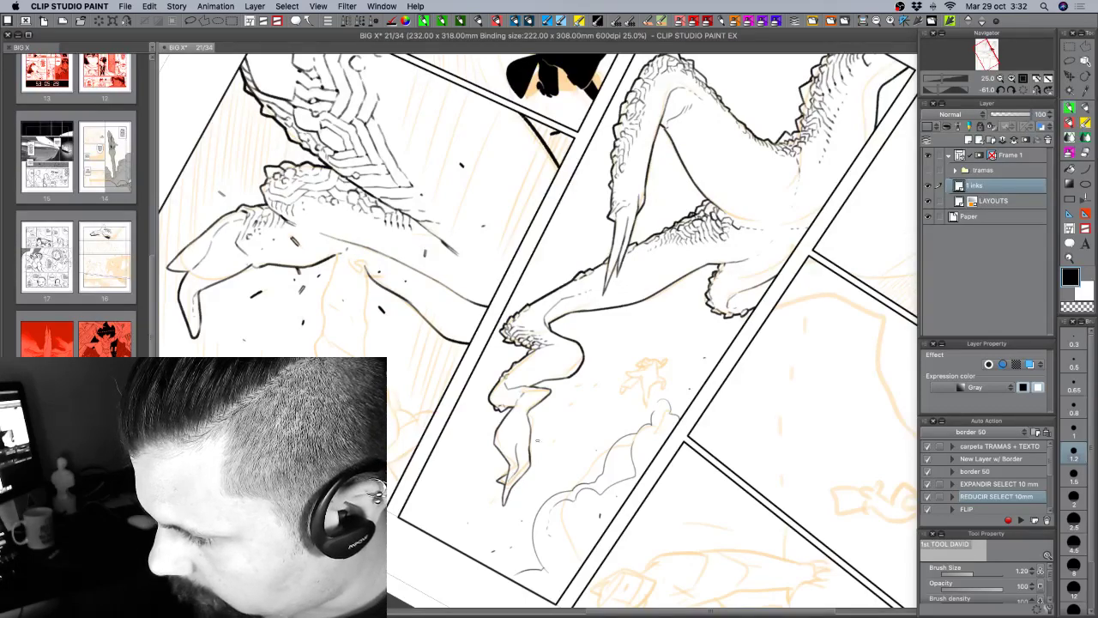
Ink small scales along the knuckle above the pointed claw, reducing the brush size to 1.
drag(538, 440, 487, 361)
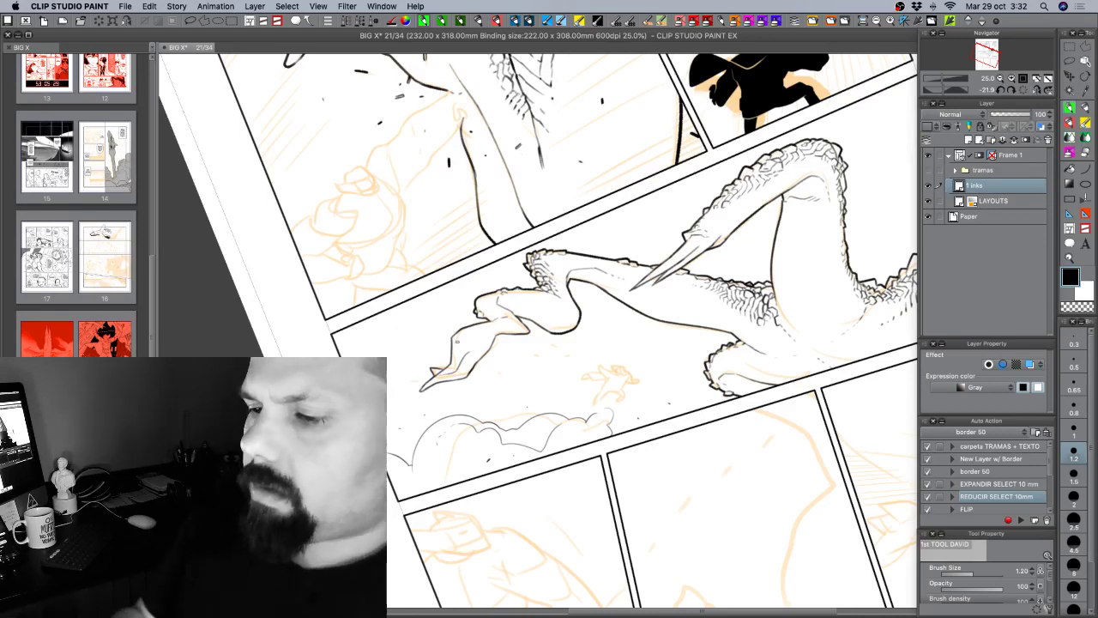
key(c)
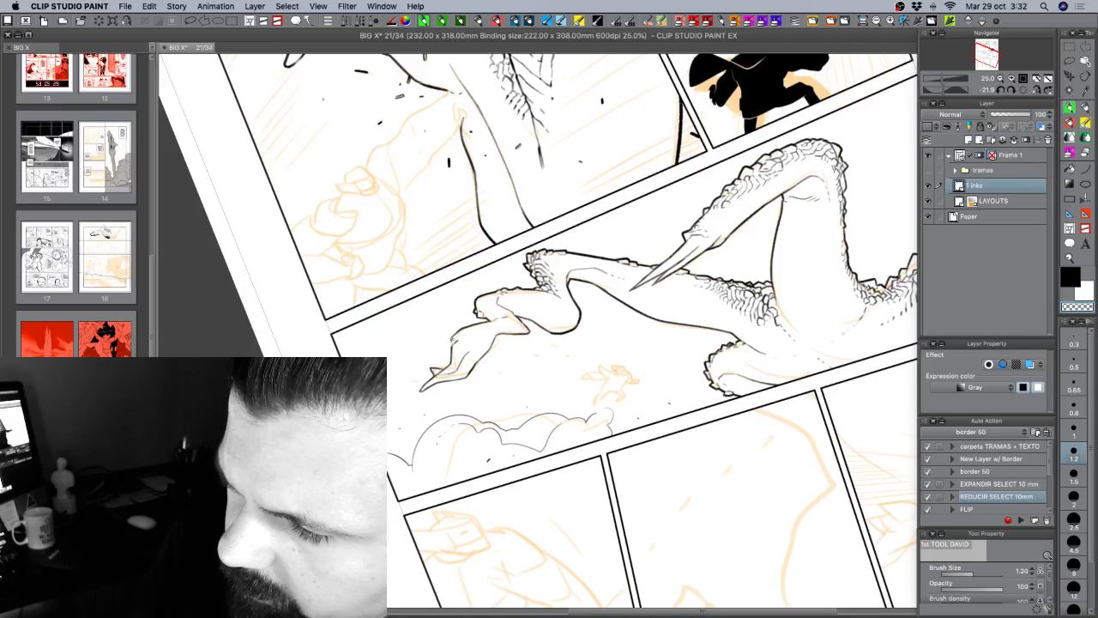
key(c)
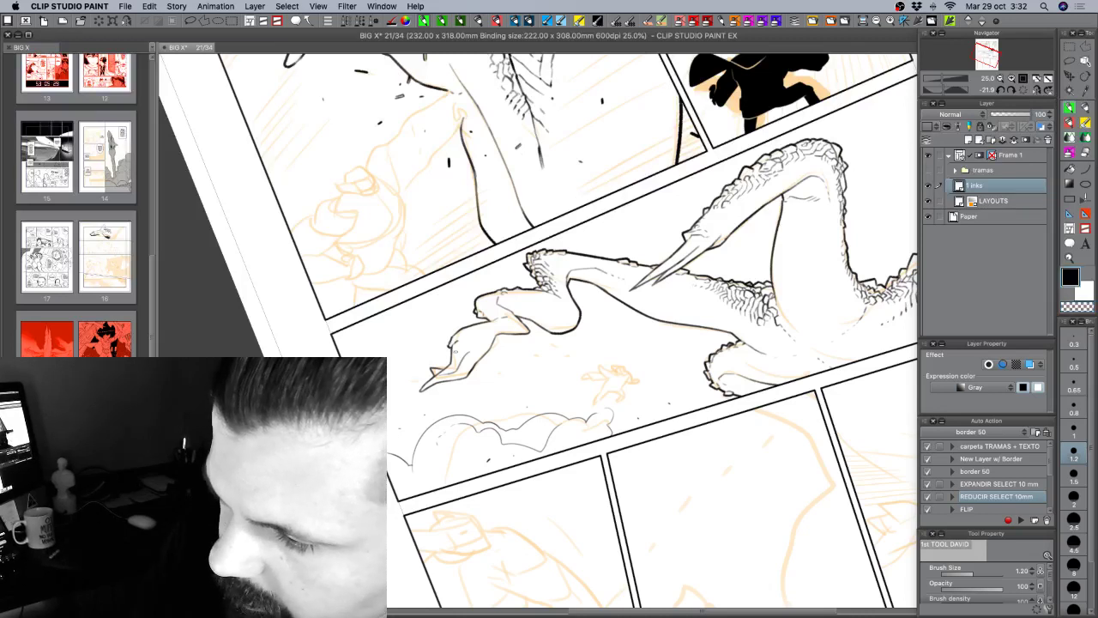
key(c)
drag(456, 332, 451, 337)
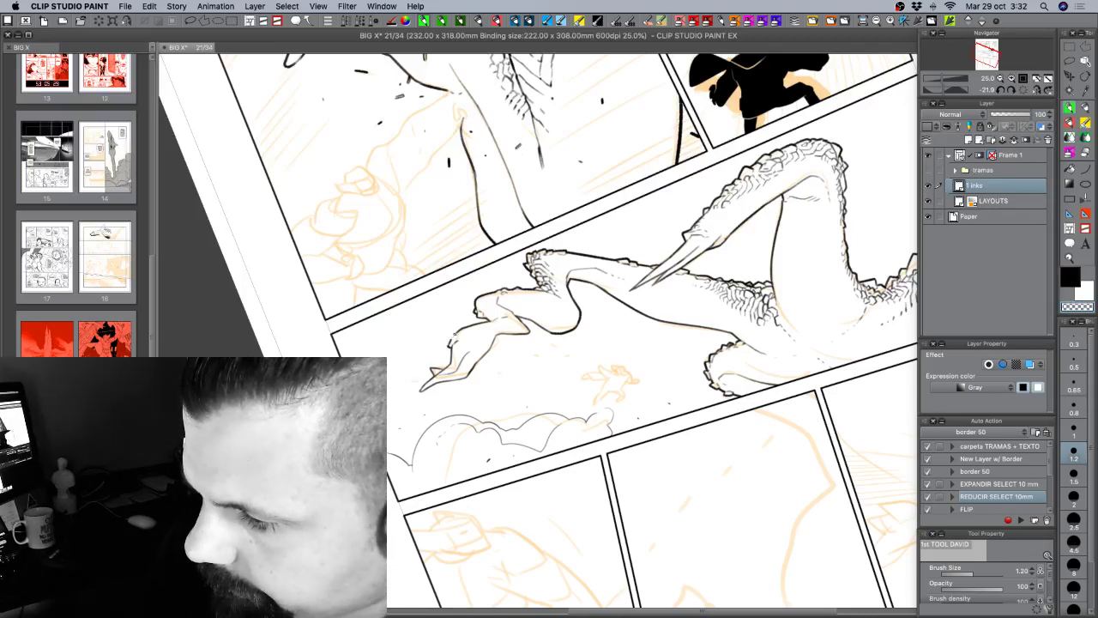
key(c)
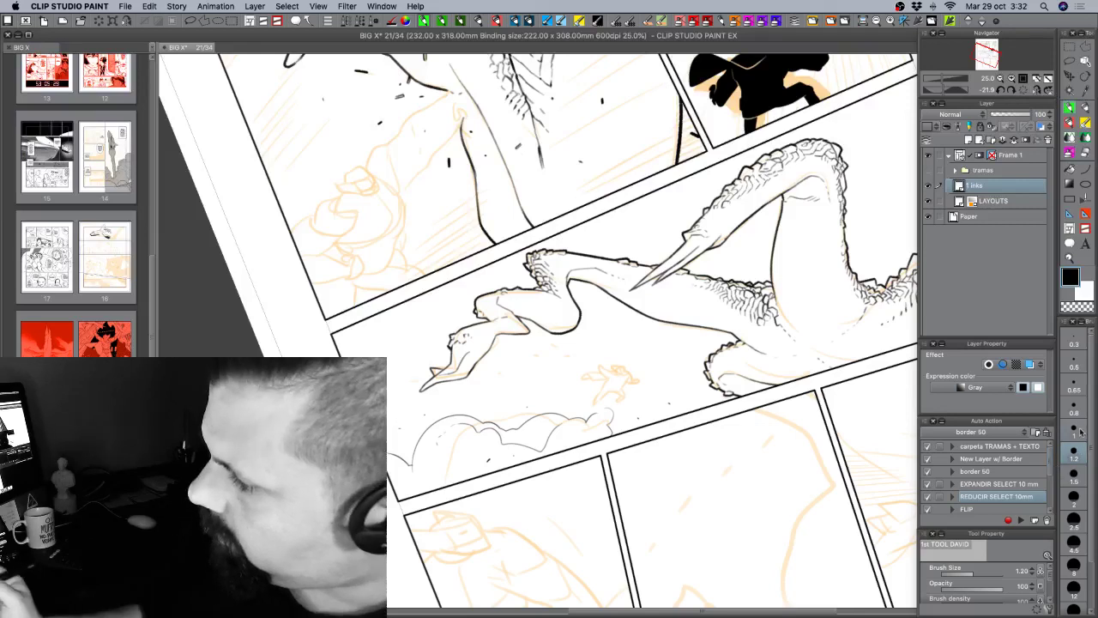
key(bracketleft)
drag(452, 336, 461, 335)
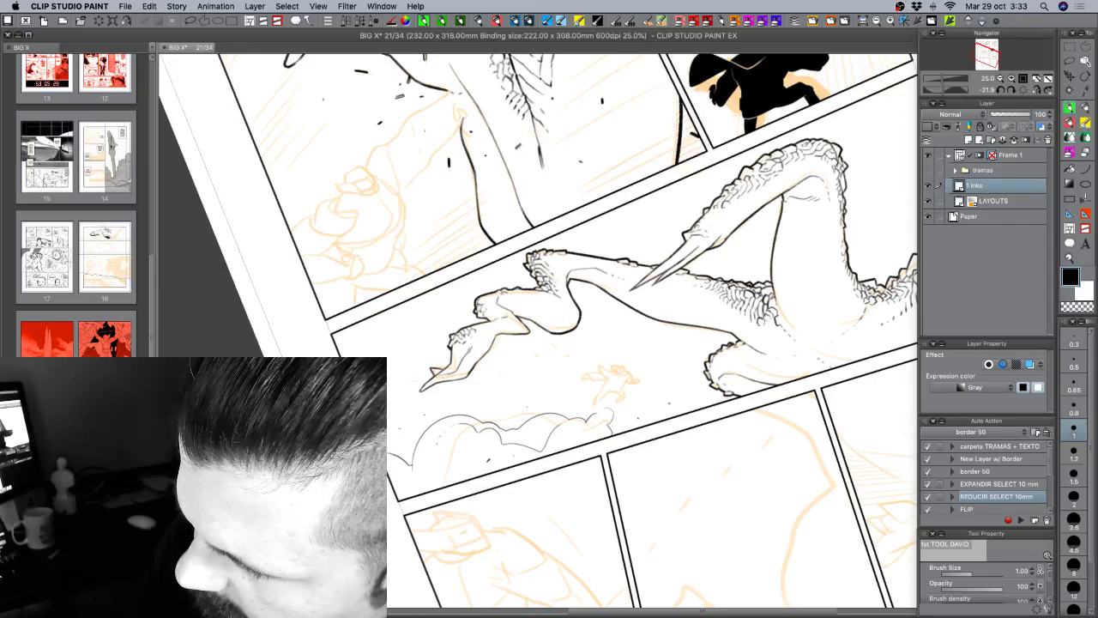
Ink and touch up the small scale marks on the bump at the outstretched limb's middle fold.
key(r)
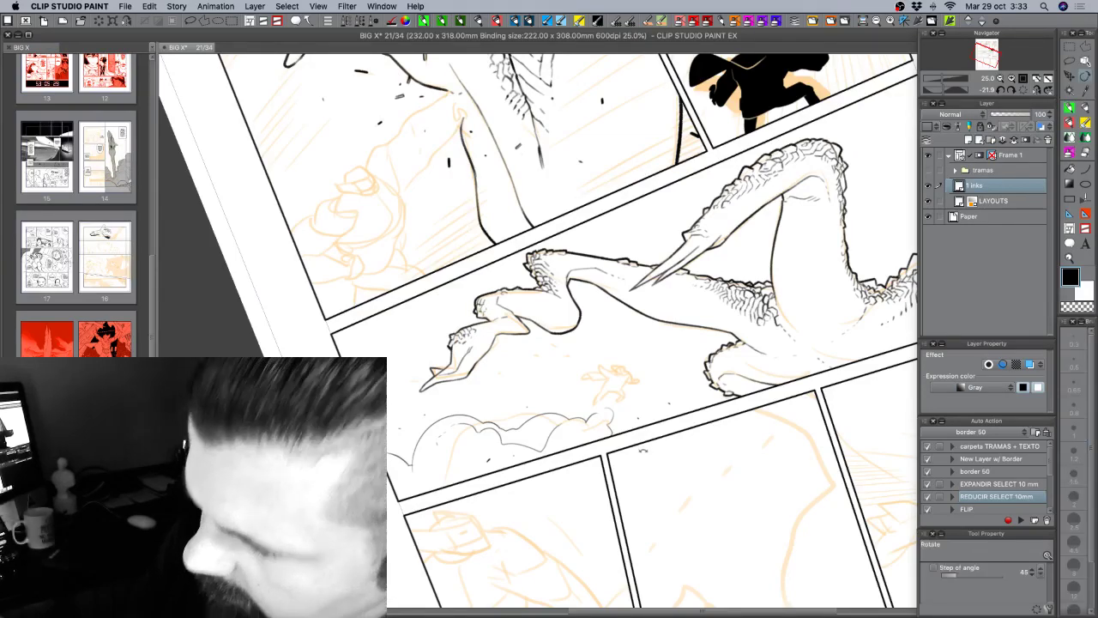
mouse_move(657, 461)
mouse_down()
mouse_move(625, 477)
mouse_move(553, 459)
mouse_up()
key(space)
drag(568, 336, 571, 443)
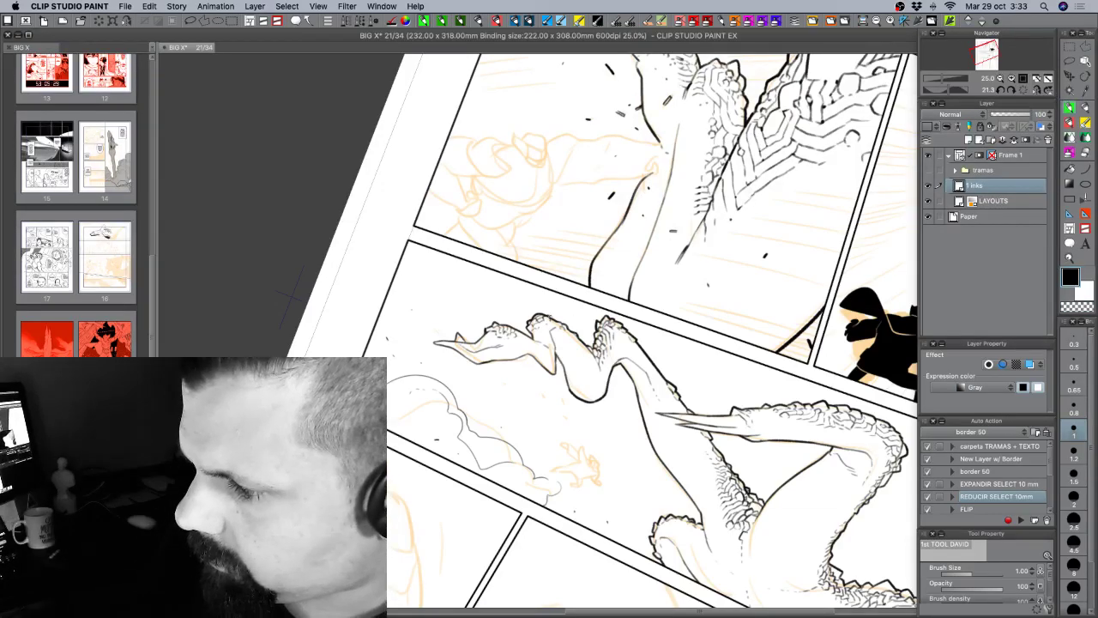
key(c)
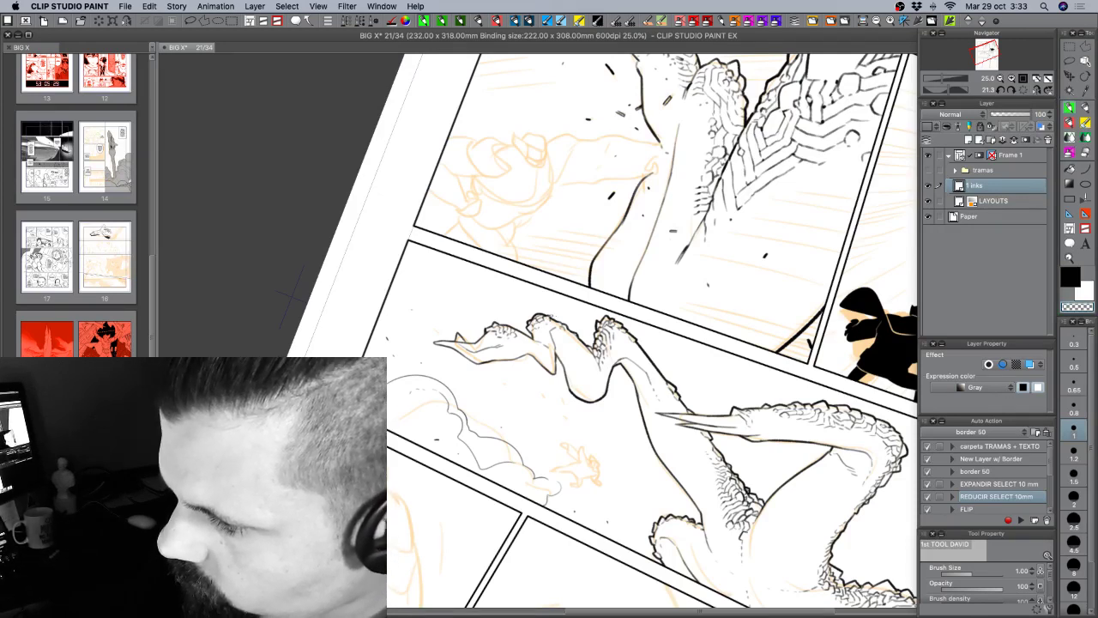
key(c)
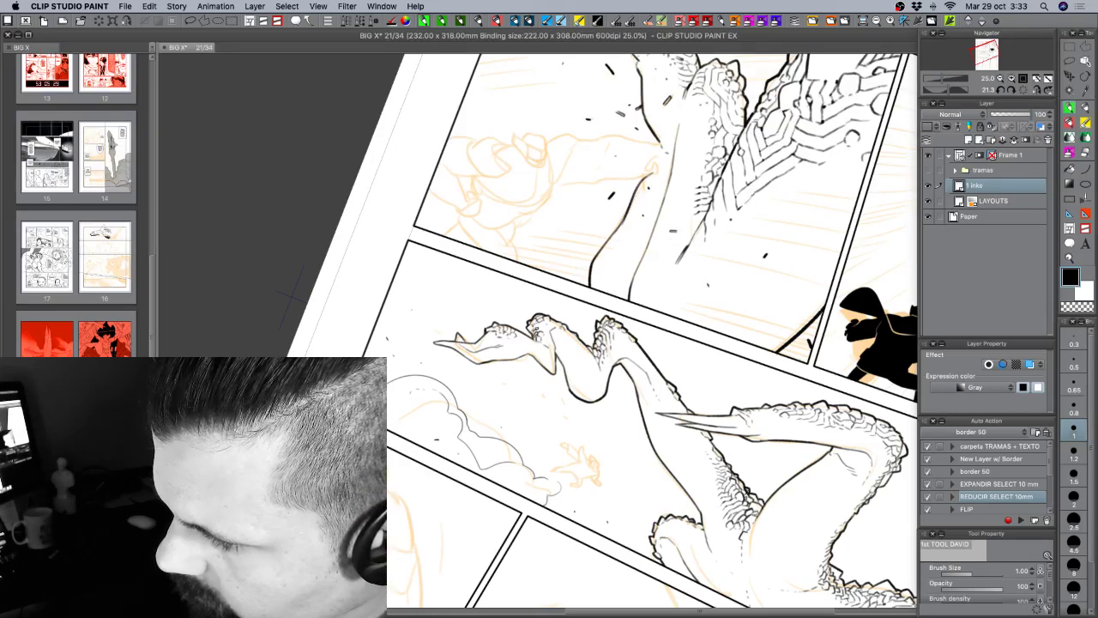
key(c)
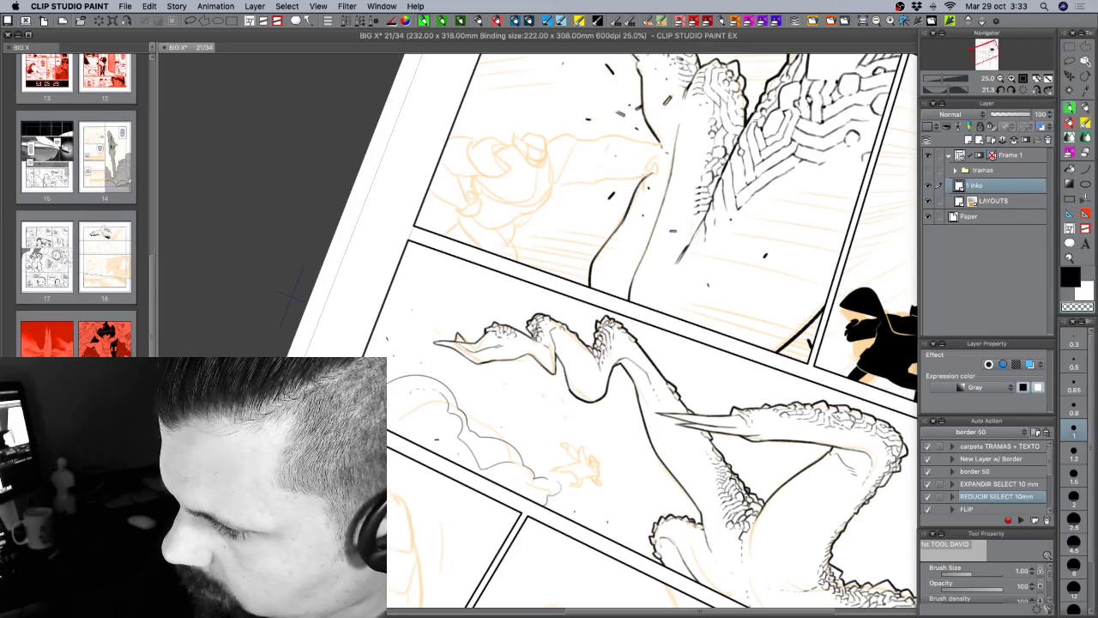
Ink rows of small scales along the limb's edge between its middle and upper folds.
drag(650, 314, 651, 119)
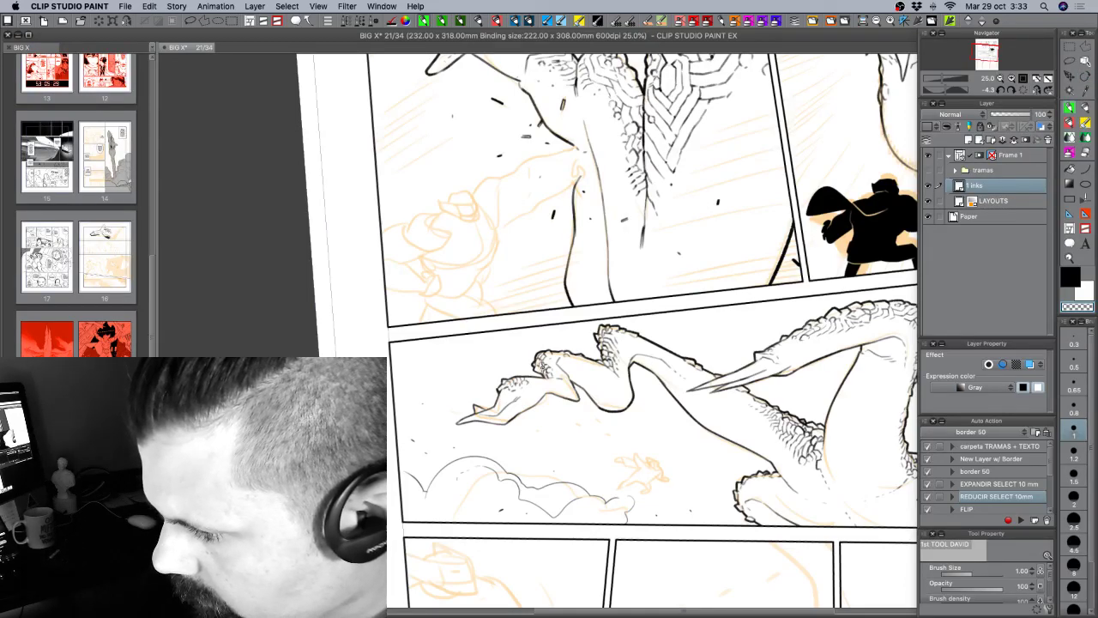
key(c)
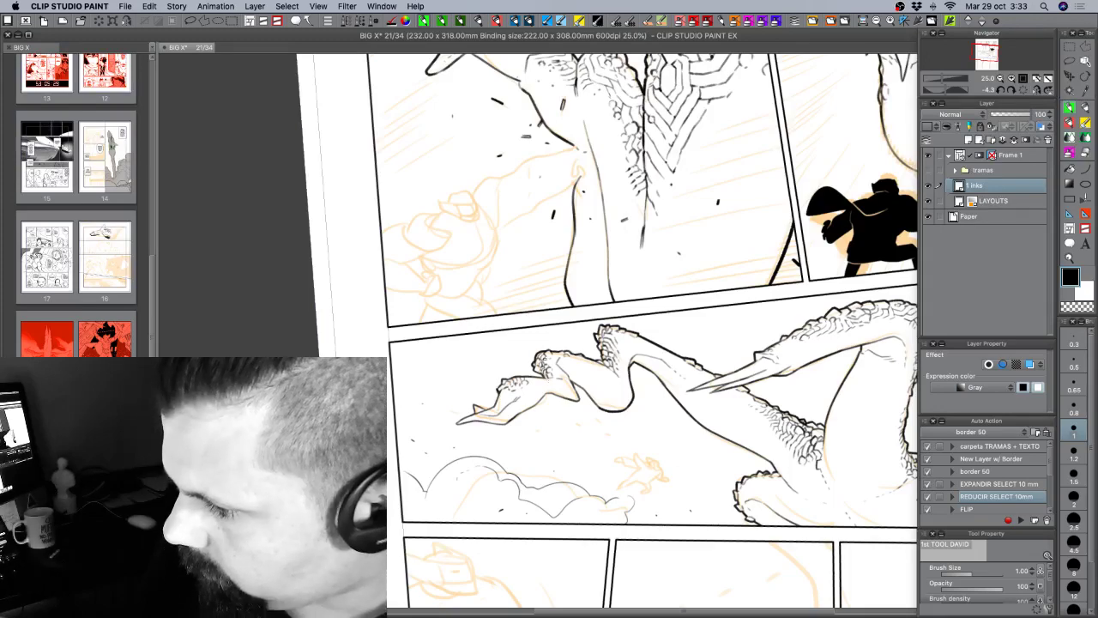
key(shift+space)
drag(622, 396, 639, 395)
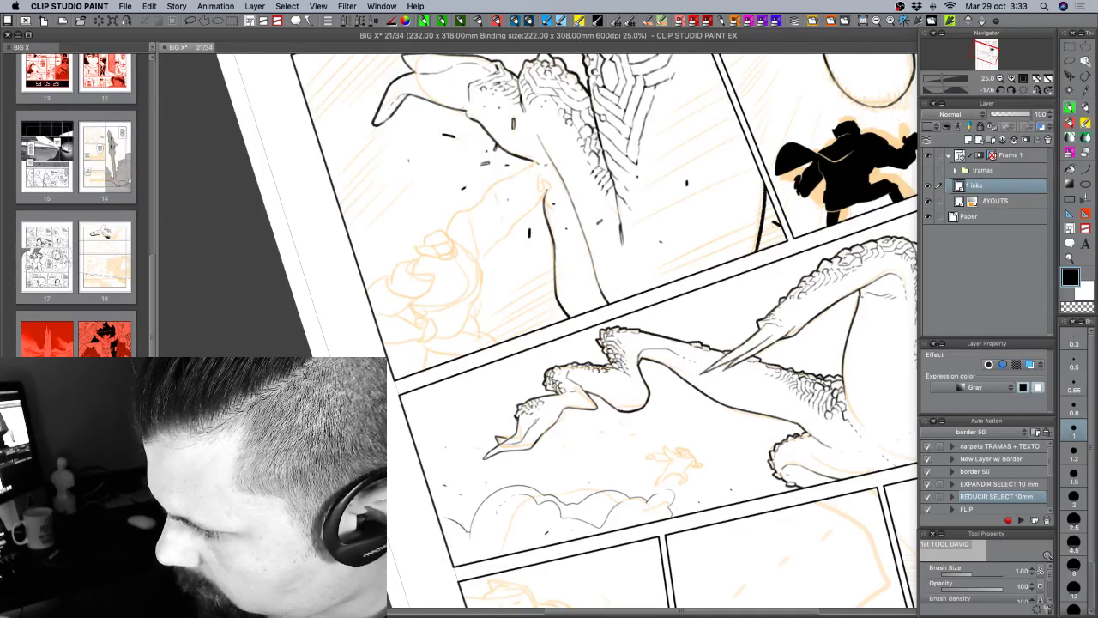
drag(640, 395, 589, 388)
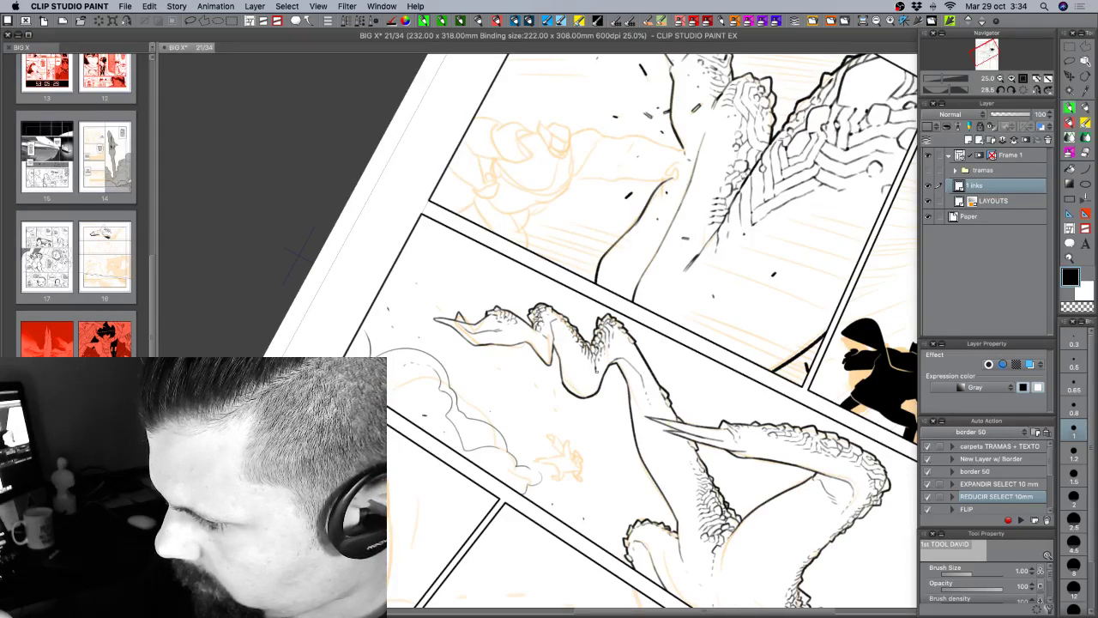
mouse_move(626, 355)
mouse_down()
mouse_move(636, 352)
mouse_move(609, 348)
mouse_up()
Ink and clean up the thin inner contour line just past the limb's upper fold.
key(c)
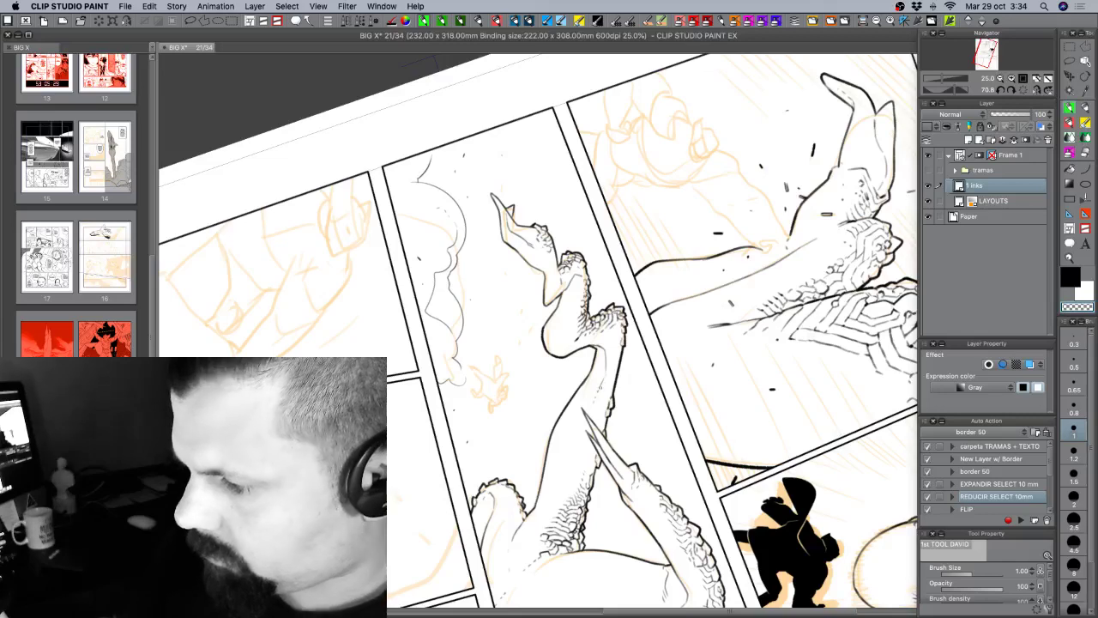
key(c)
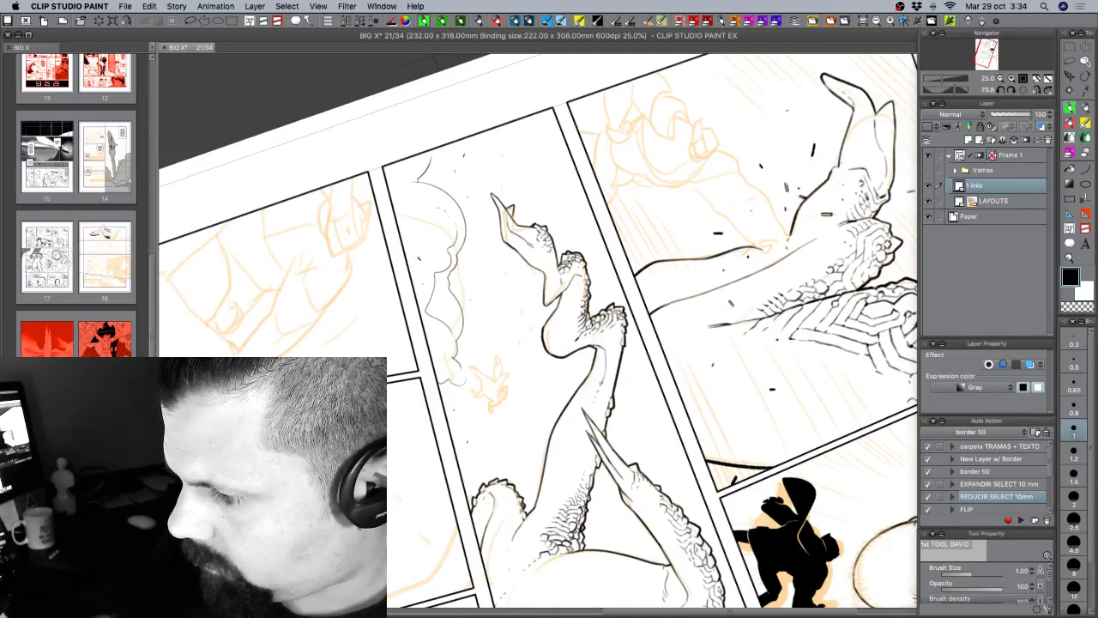
key(c)
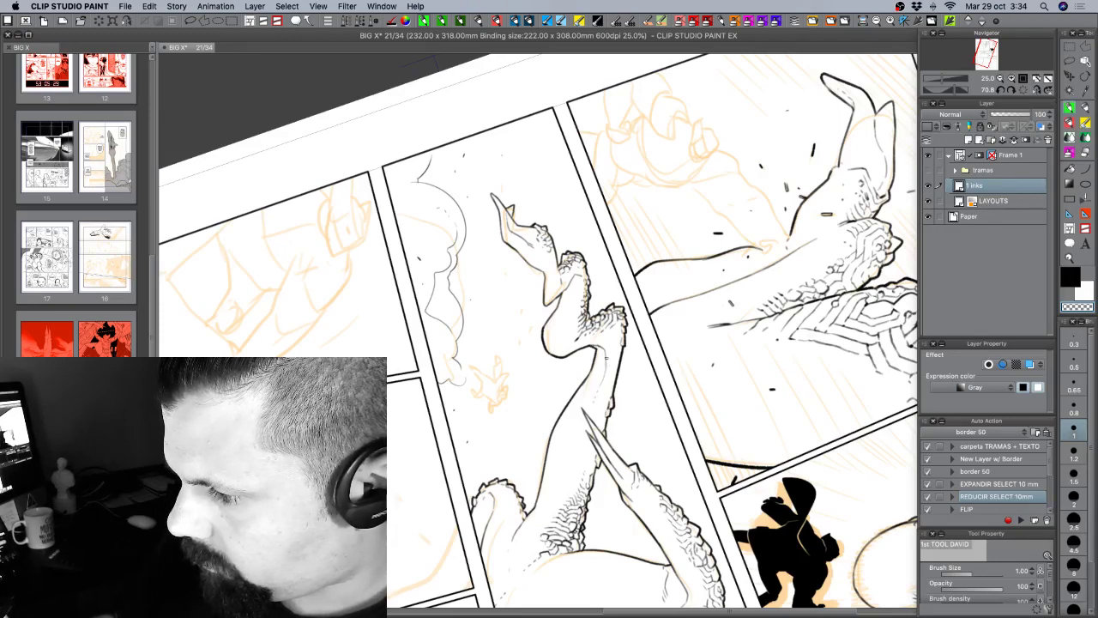
key(c)
key(c)
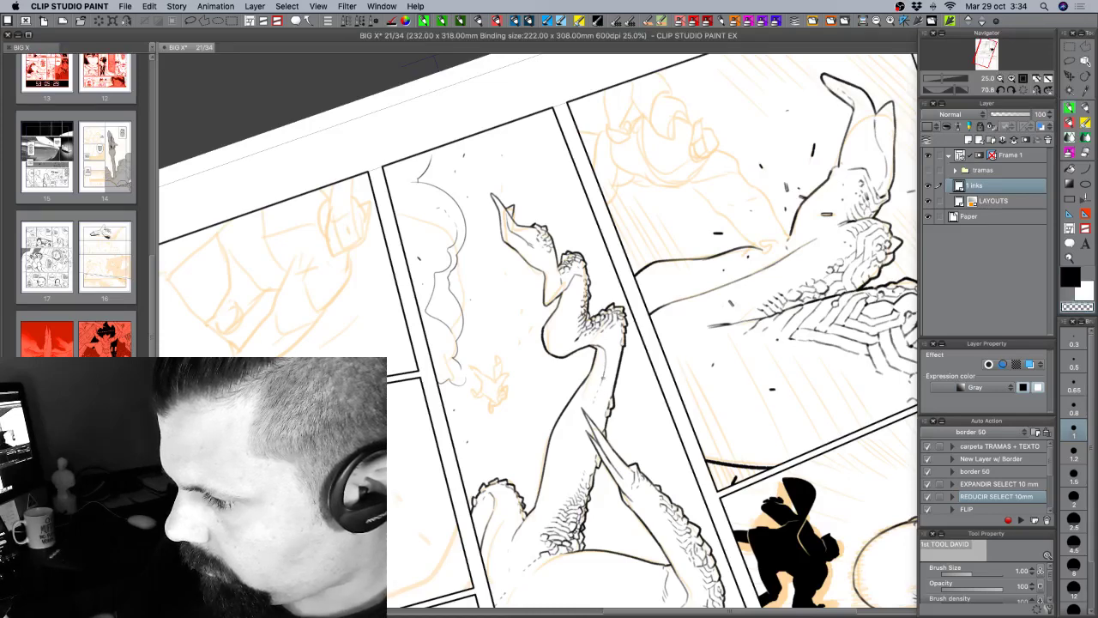
Ink short contour marks along the outstretched limb between its upper fold and the raised limb's spikes.
key(r)
drag(601, 392, 667, 365)
key(p)
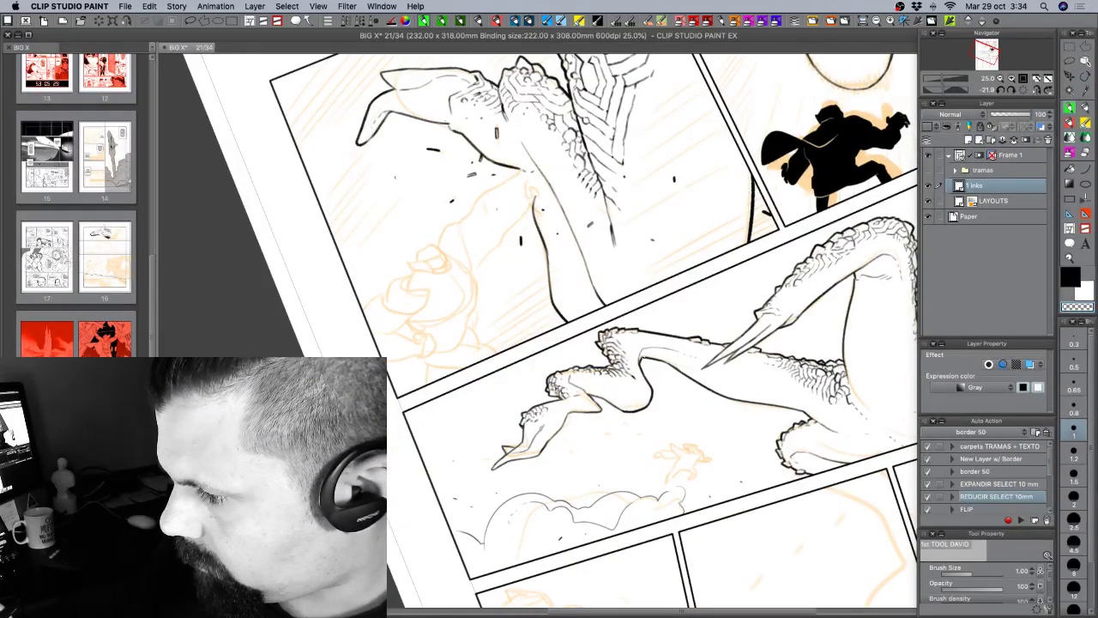
key(c)
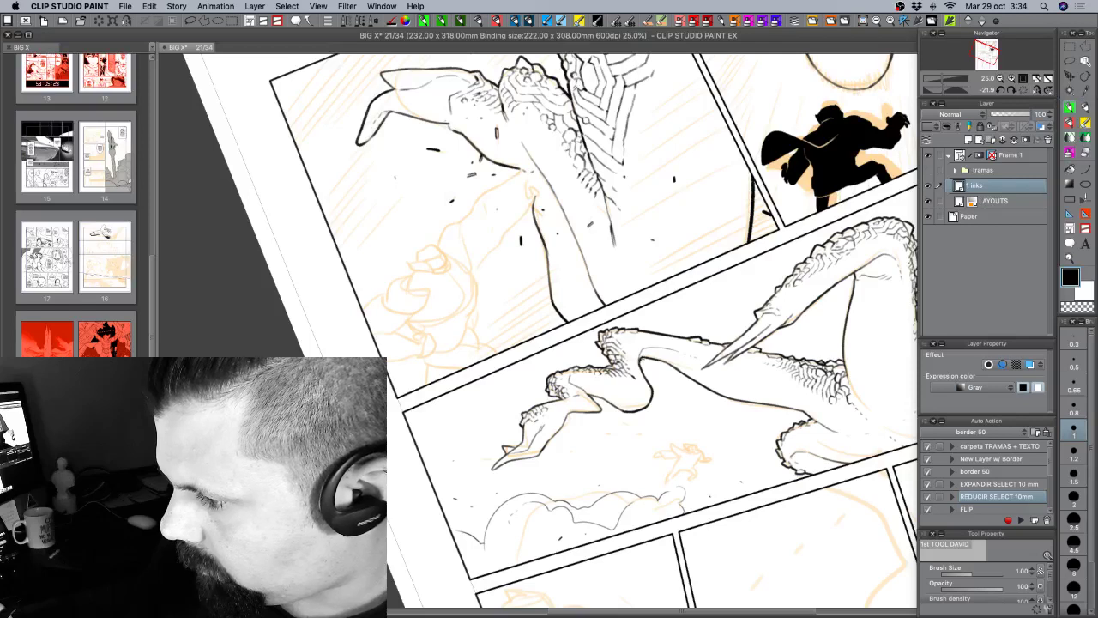
key(c)
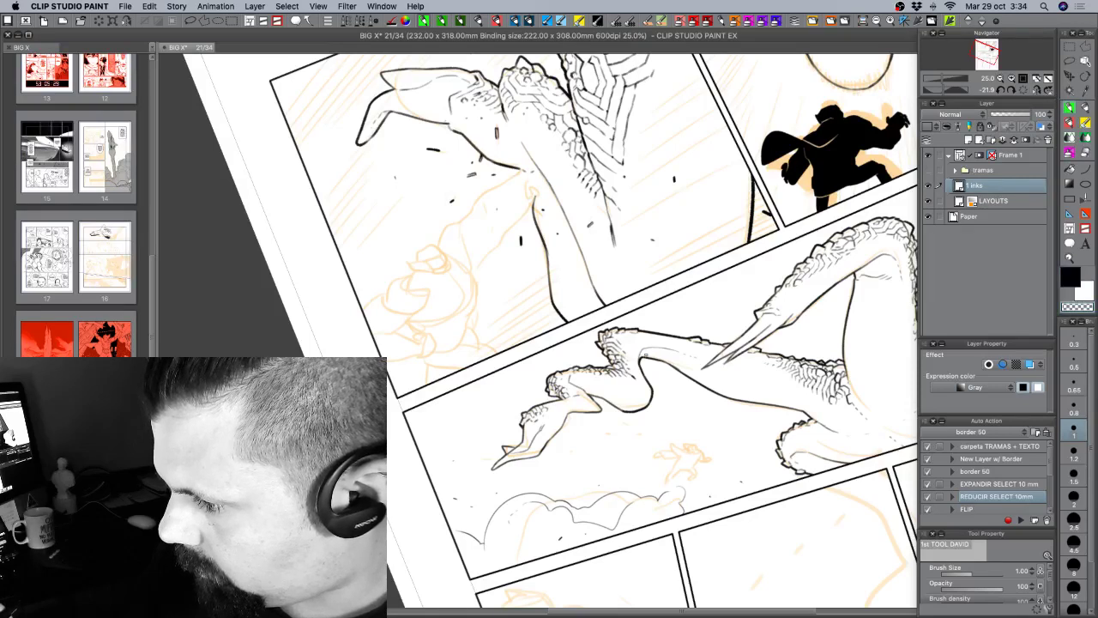
key(c)
key(c)
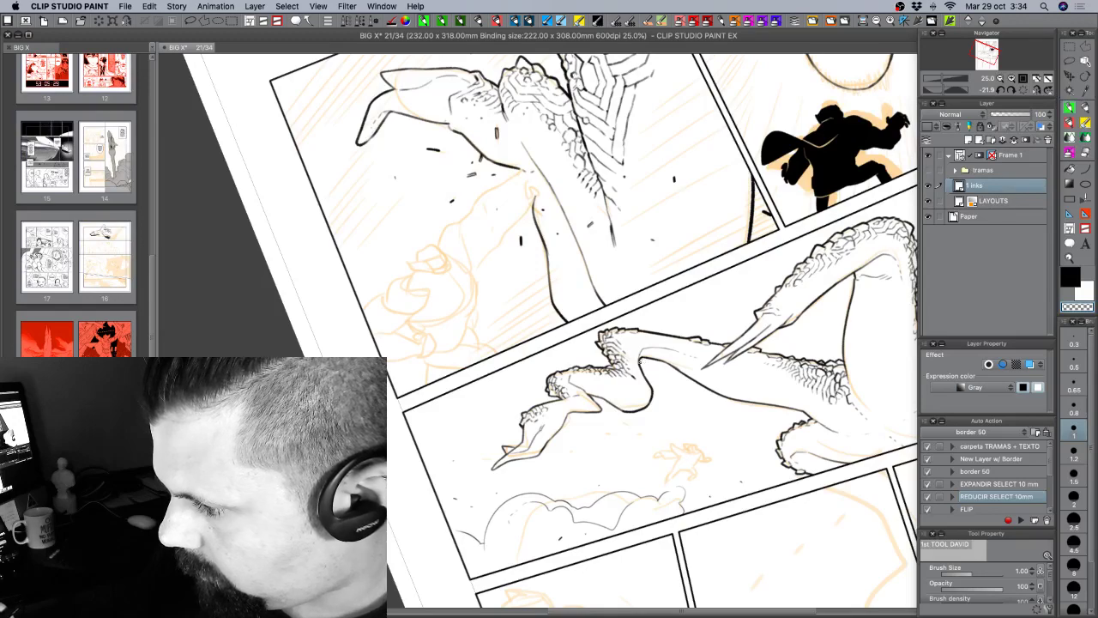
key(c)
Ink small debris specks around the outstretched limb's claw and folded end.
drag(776, 395, 606, 495)
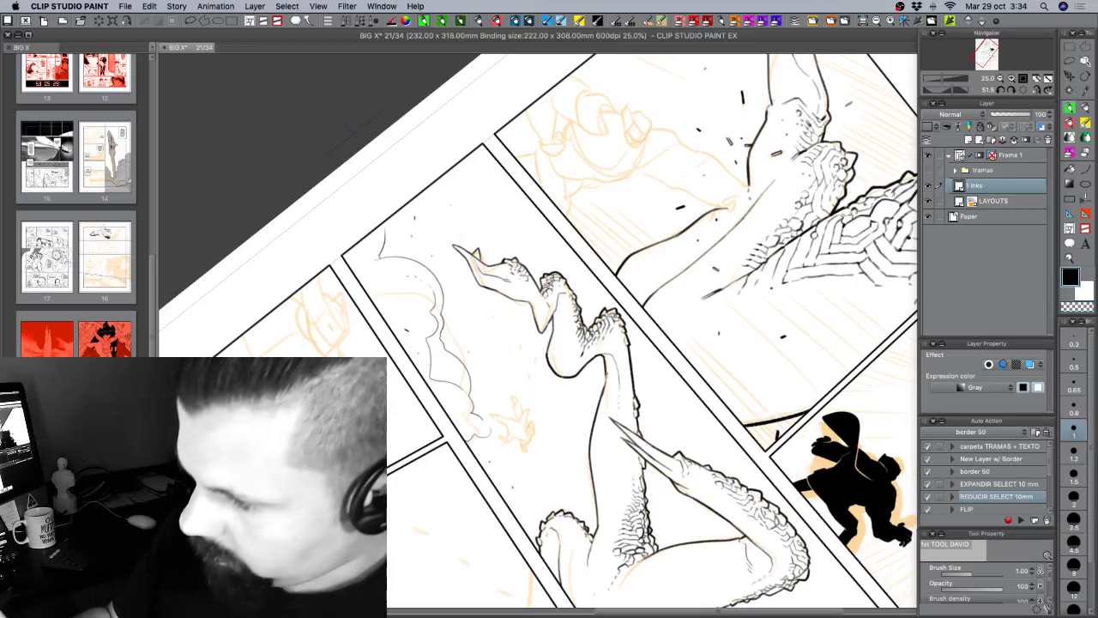
key(c)
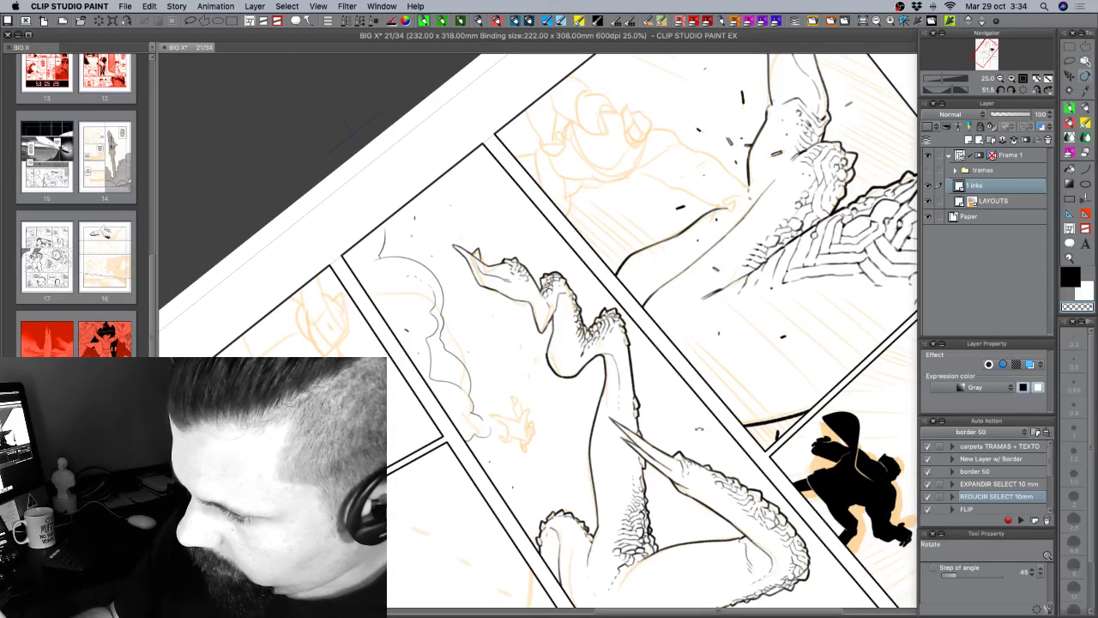
drag(712, 414, 742, 317)
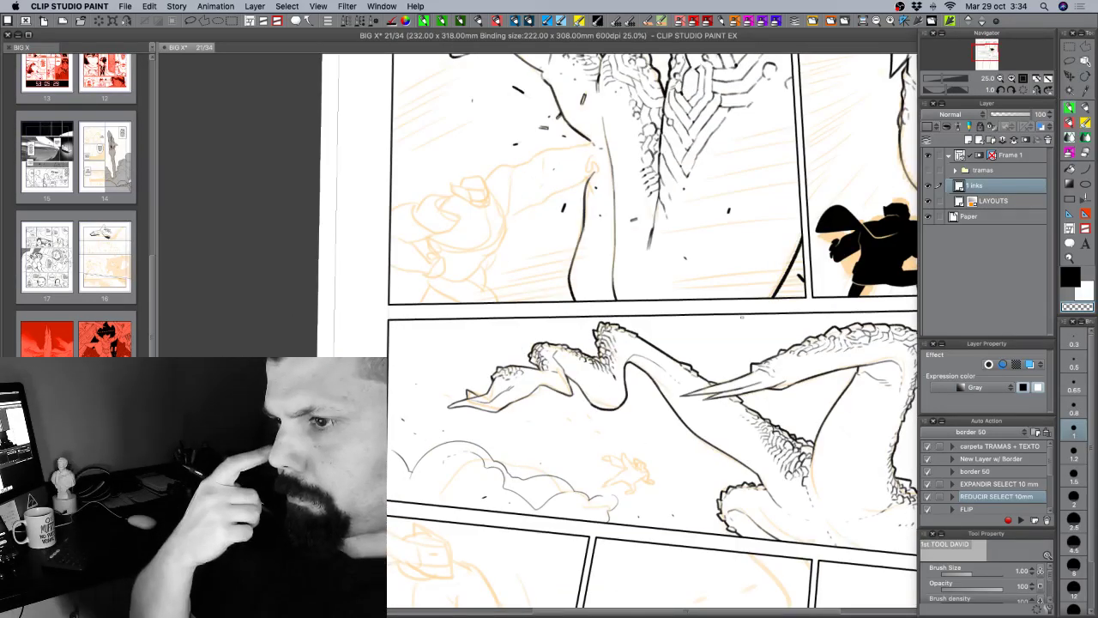
scroll(548, 370, down, 2)
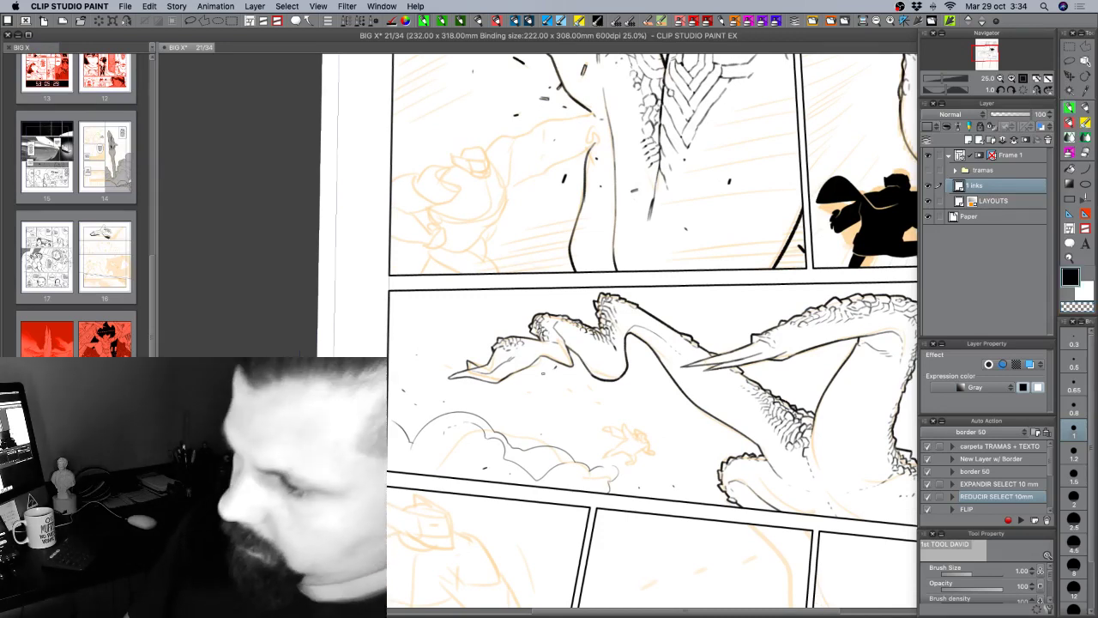
key(c)
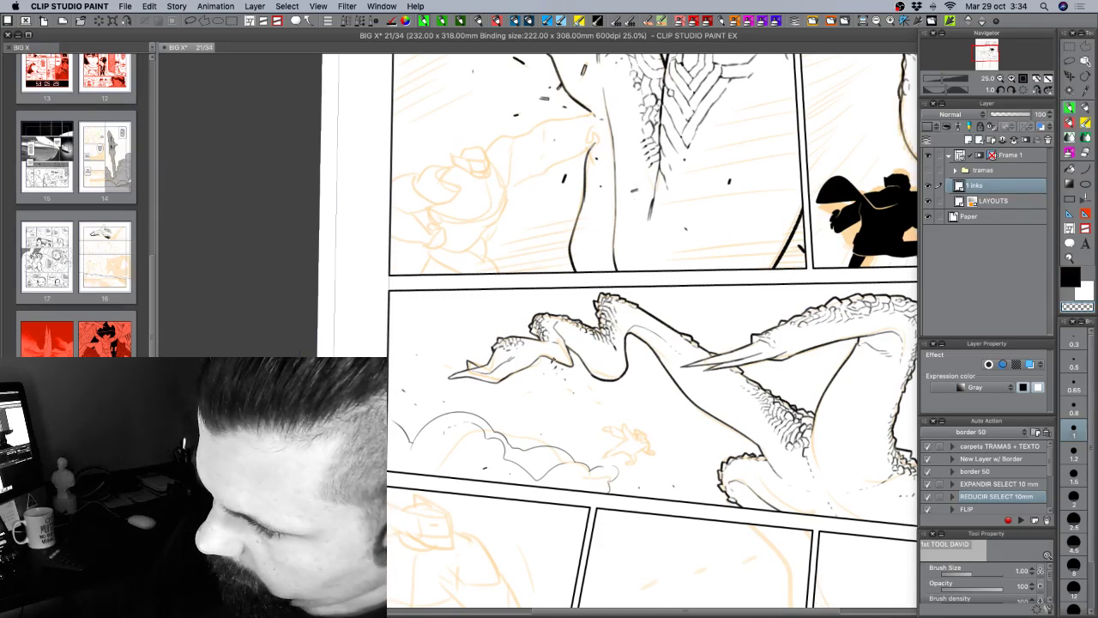
key(c)
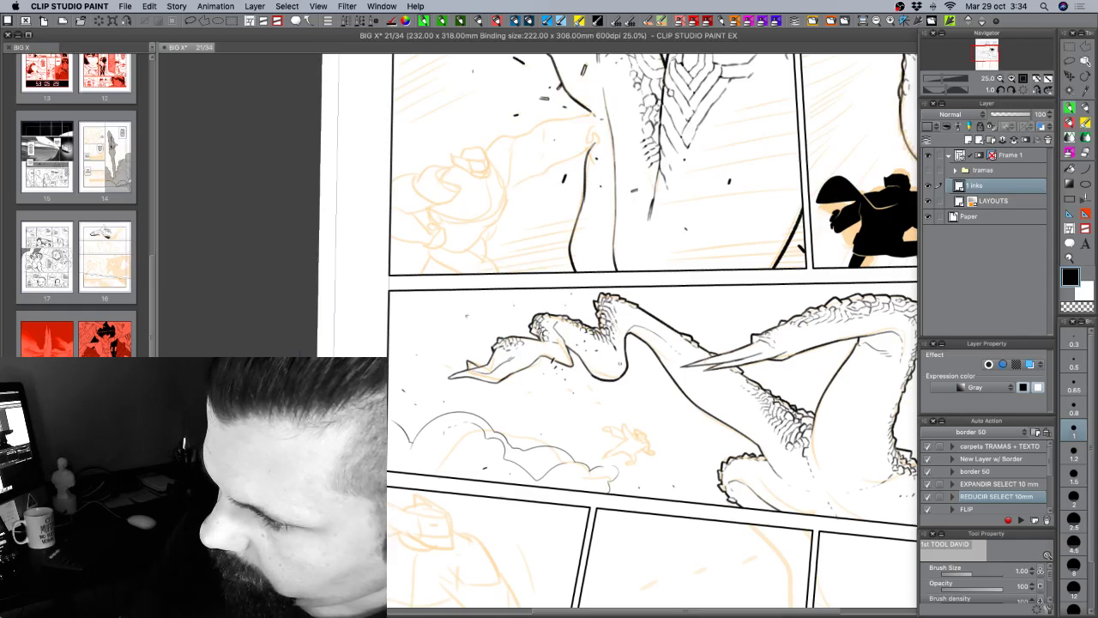
Set the brush size to 0.65 and hatch fine shading lines on the rounded curve of the limb's folded end.
click(1073, 388)
mouse_move(773, 403)
mouse_down()
mouse_move(789, 317)
mouse_move(742, 212)
mouse_up()
drag(657, 349, 654, 363)
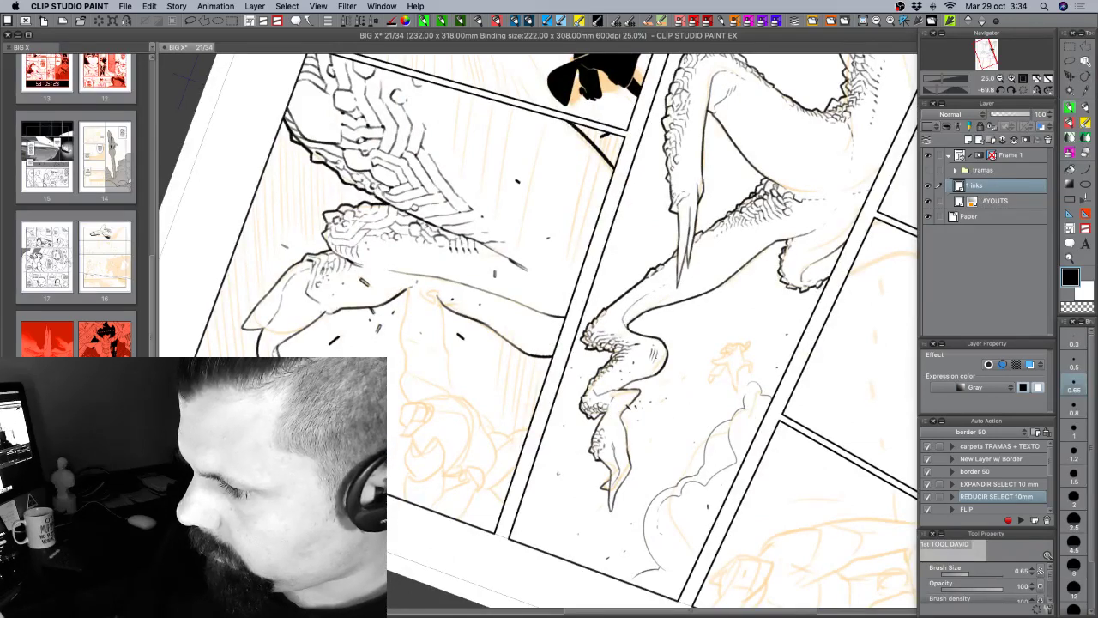
drag(727, 327, 690, 253)
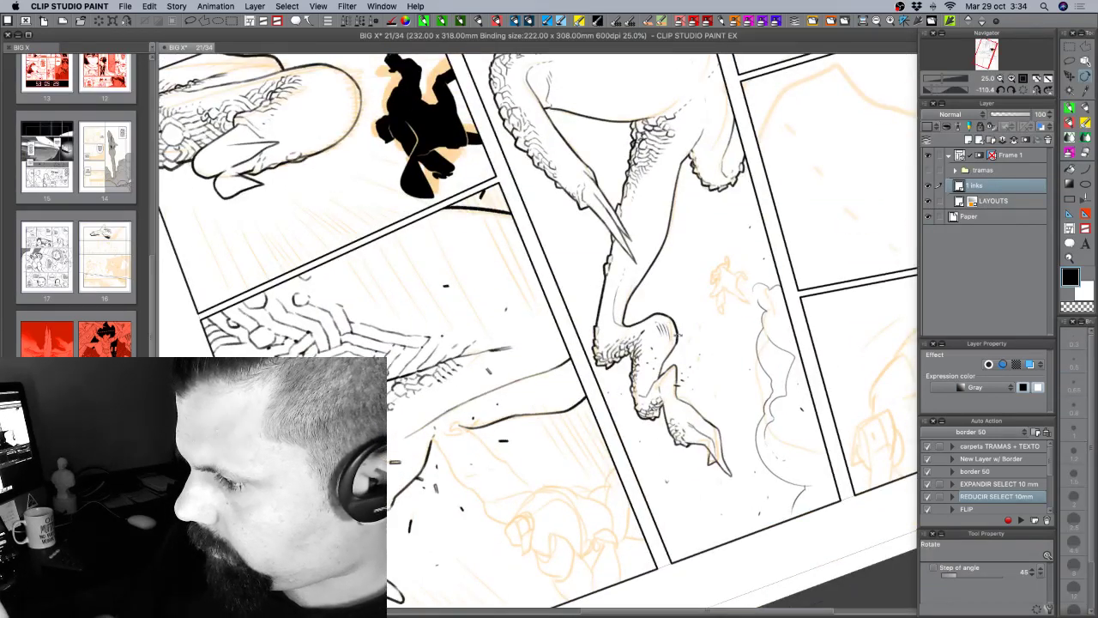
click(1069, 107)
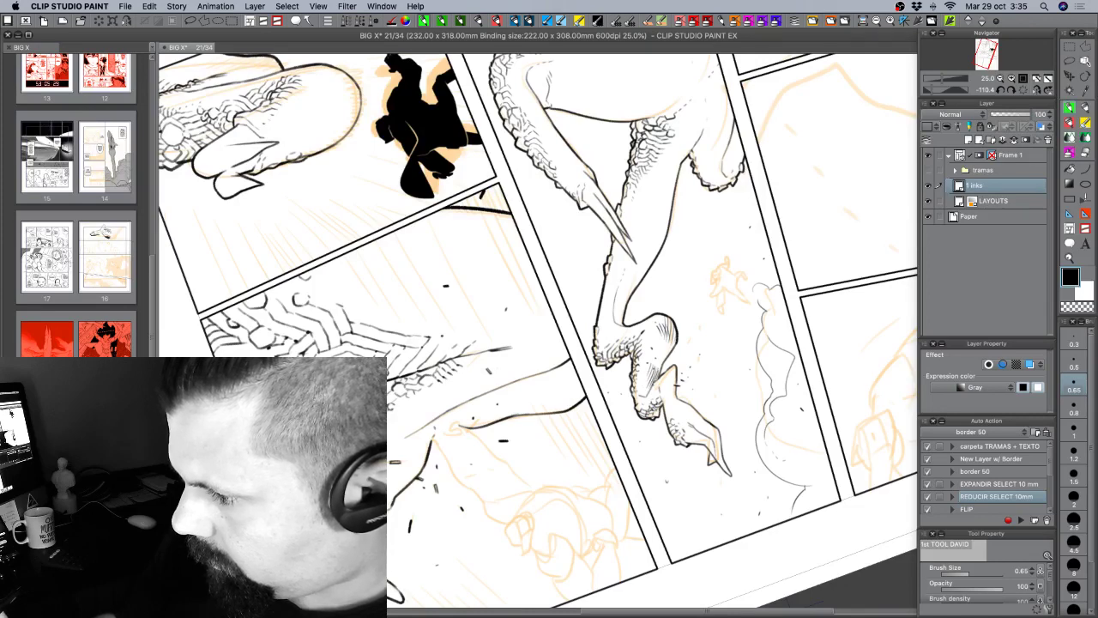
Add fine hatching around the limb's middle fold and view the whole page.
key(shift+space)
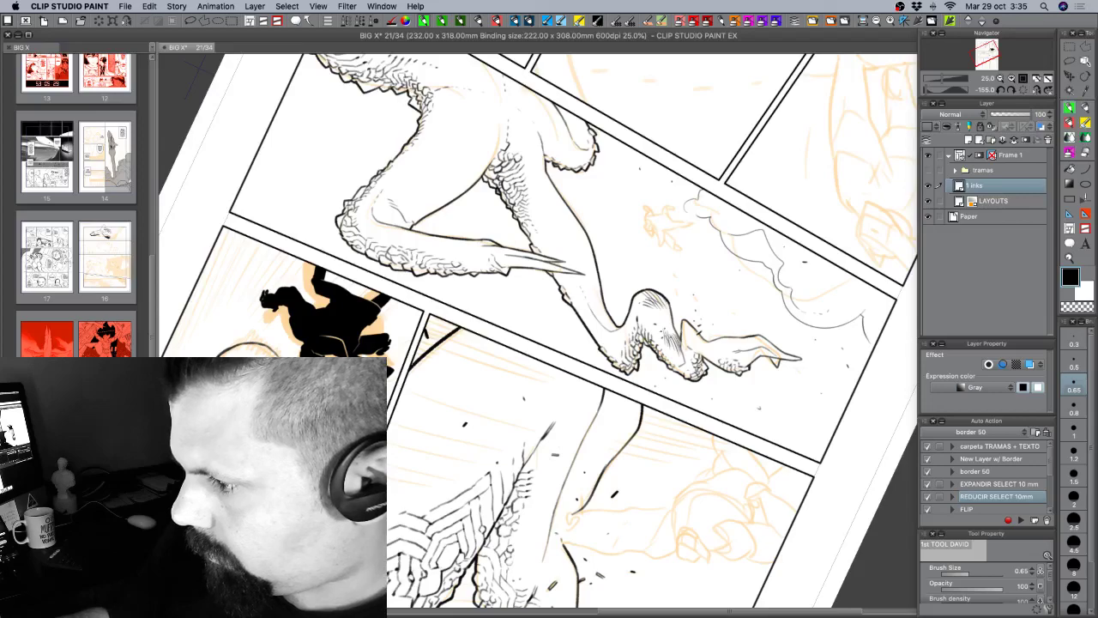
key(shift+space)
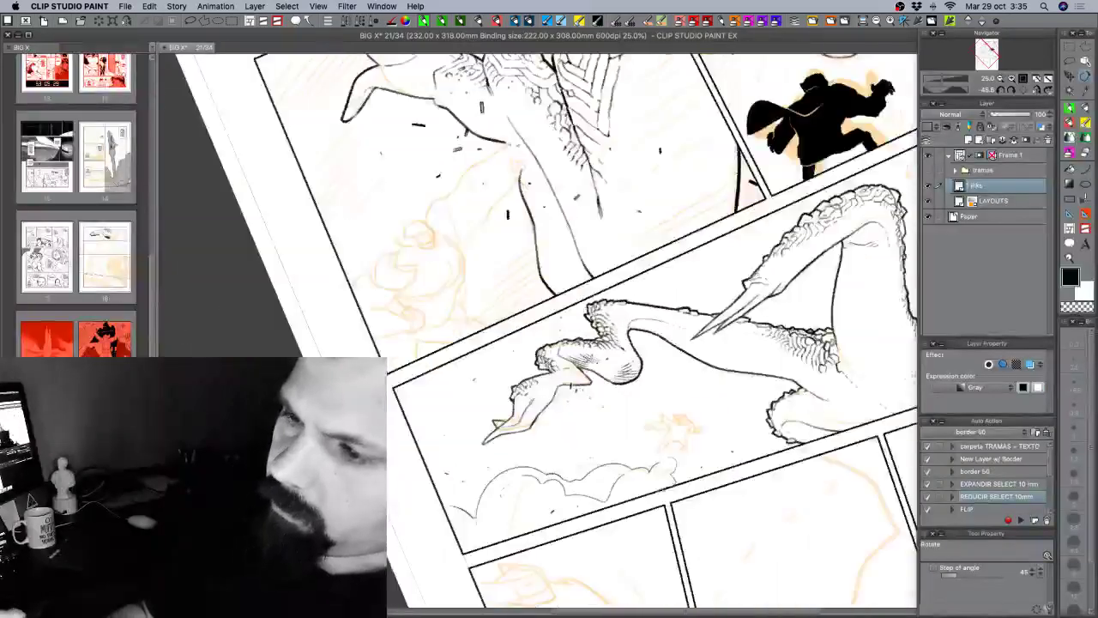
key(super+minus)
key(super+minus)
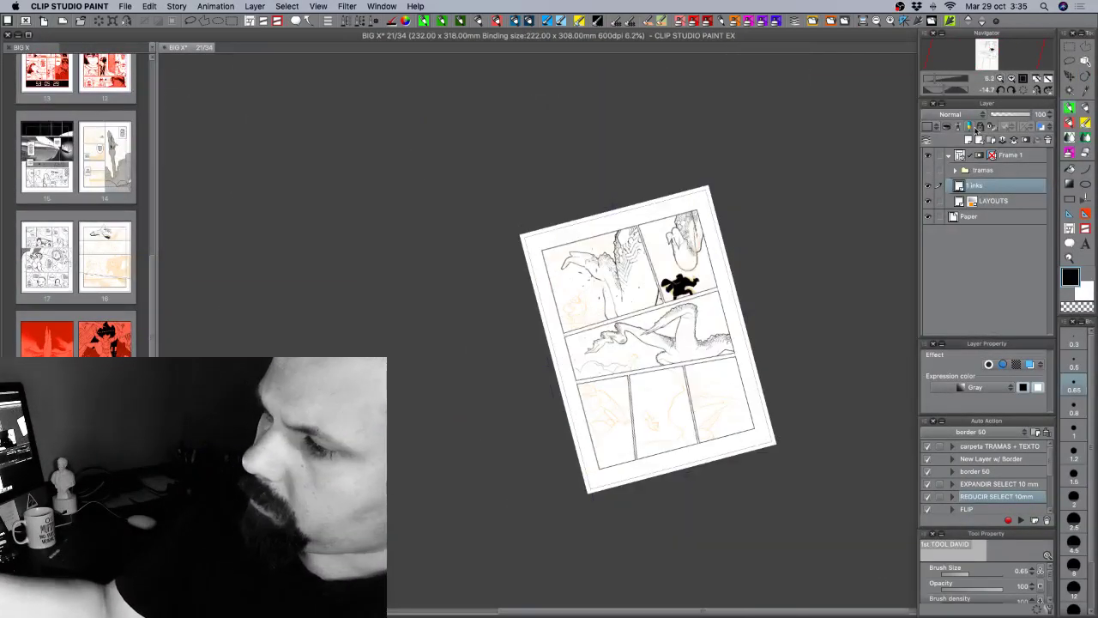
Straighten the view of the page and save the inked progress.
key(super+plus)
key(shift+space)
drag(837, 429, 810, 472)
key(space)
drag(726, 471, 601, 461)
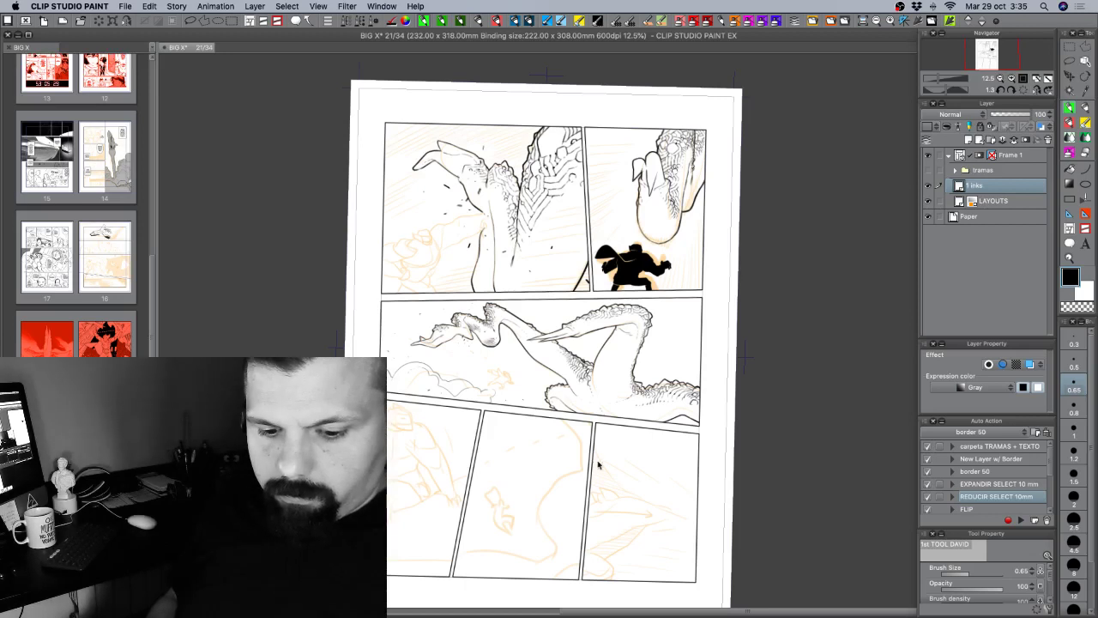
key(super+s)
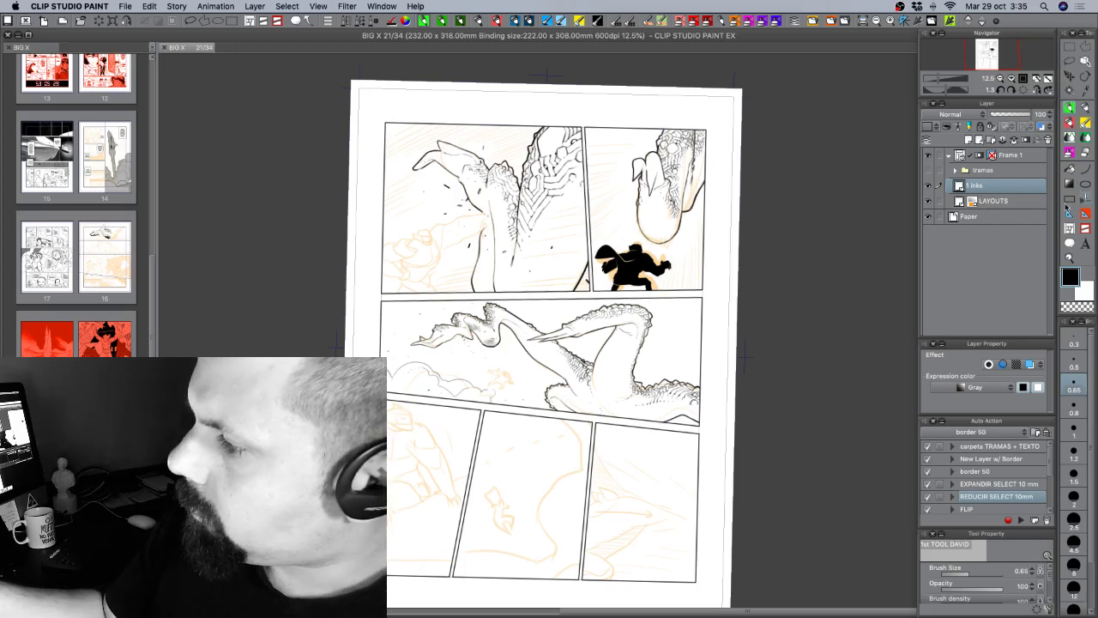
Narrow the inked cloud outline in the wide middle panel with the Correct line width tool.
key(y)
key(super+plus)
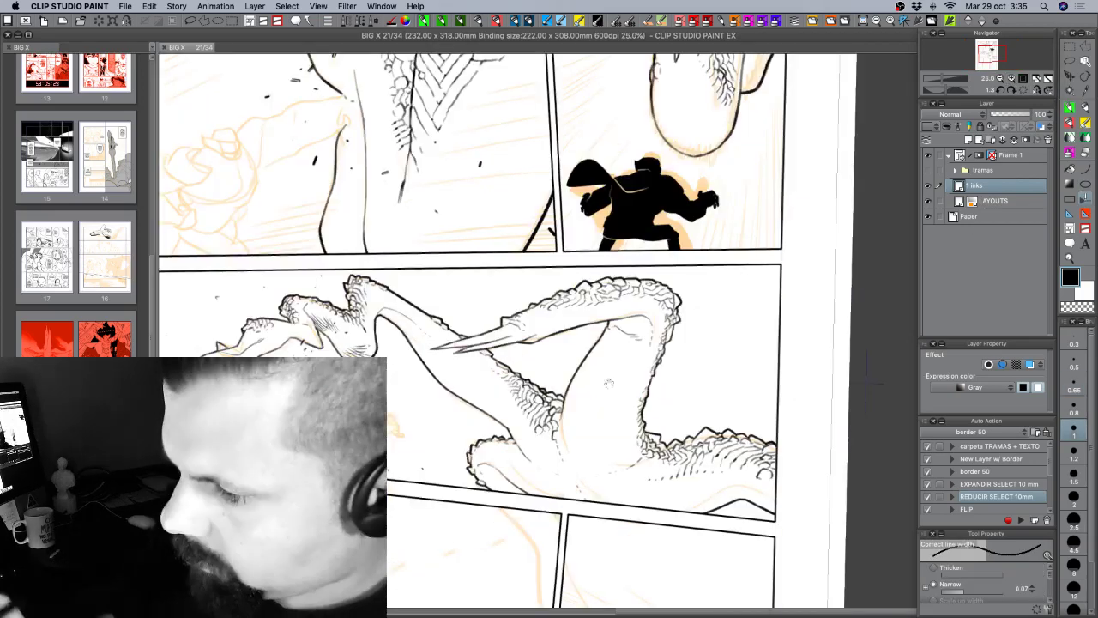
drag(411, 451, 580, 356)
mouse_move(485, 353)
mouse_down()
mouse_move(452, 362)
mouse_move(392, 310)
mouse_up()
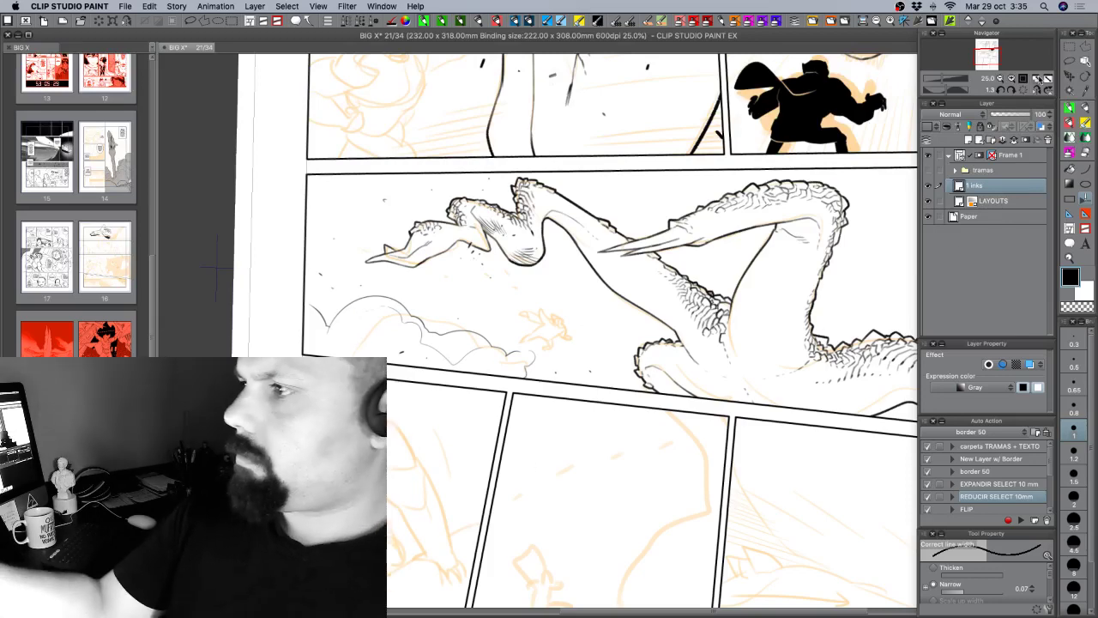
click(1000, 79)
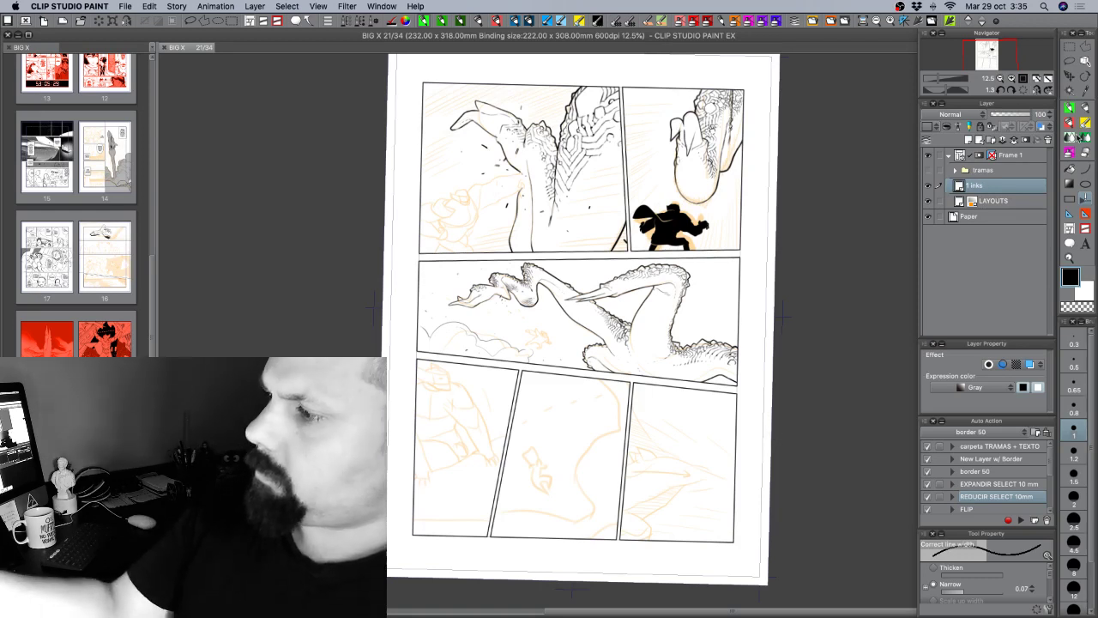
Set the pen's brush size to 1.2 and ink the curved upper slope in the last bottom-row panel.
click(1070, 123)
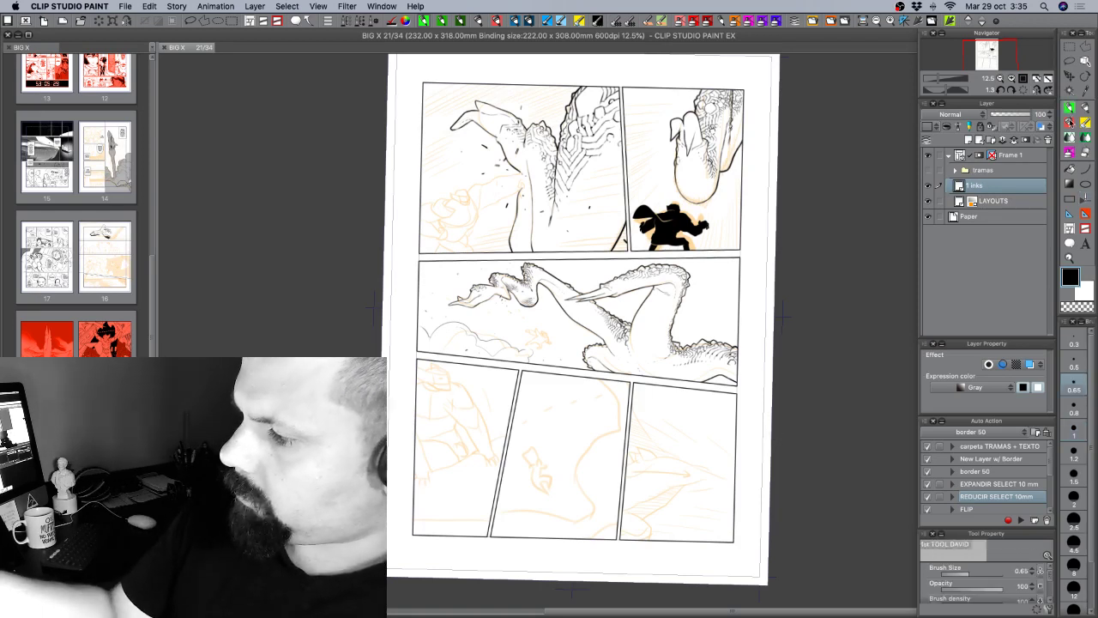
click(1078, 457)
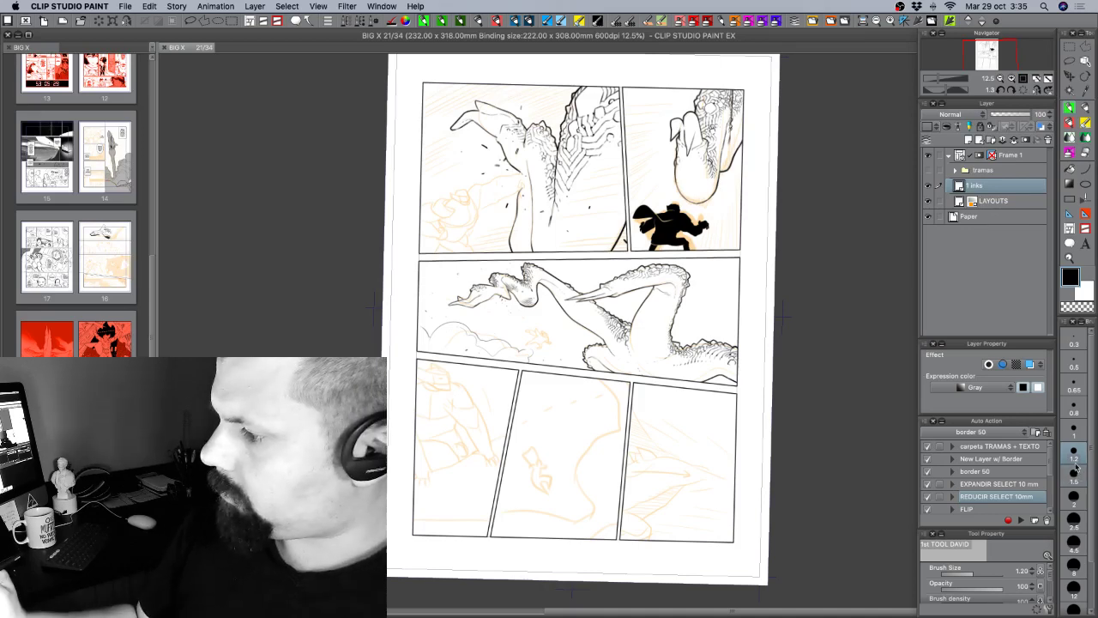
click(1011, 78)
drag(720, 491, 621, 294)
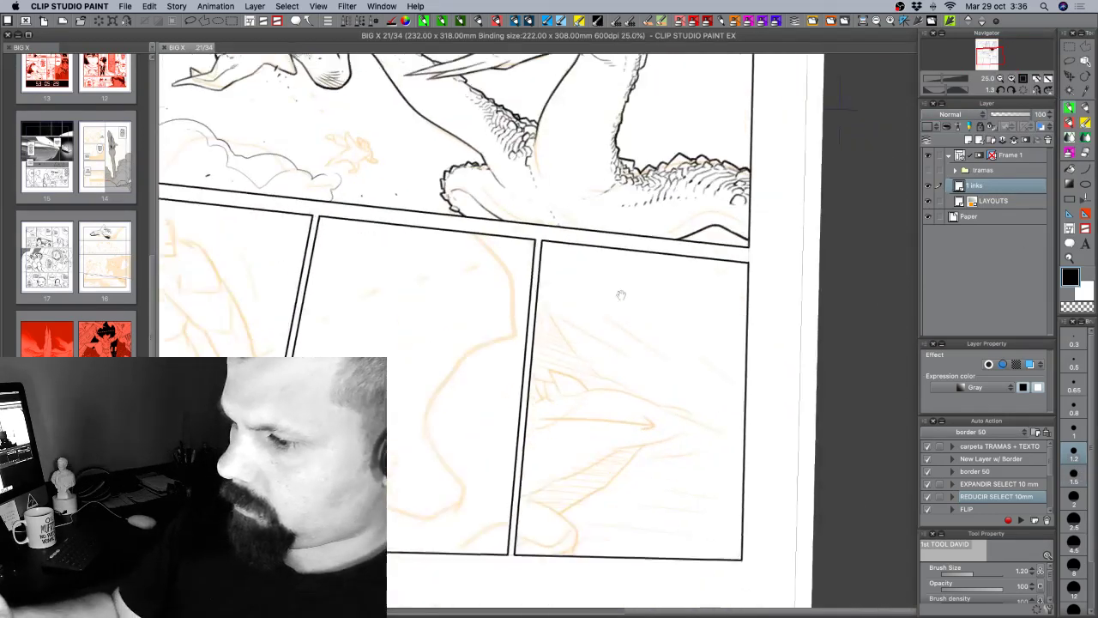
drag(704, 347, 637, 329)
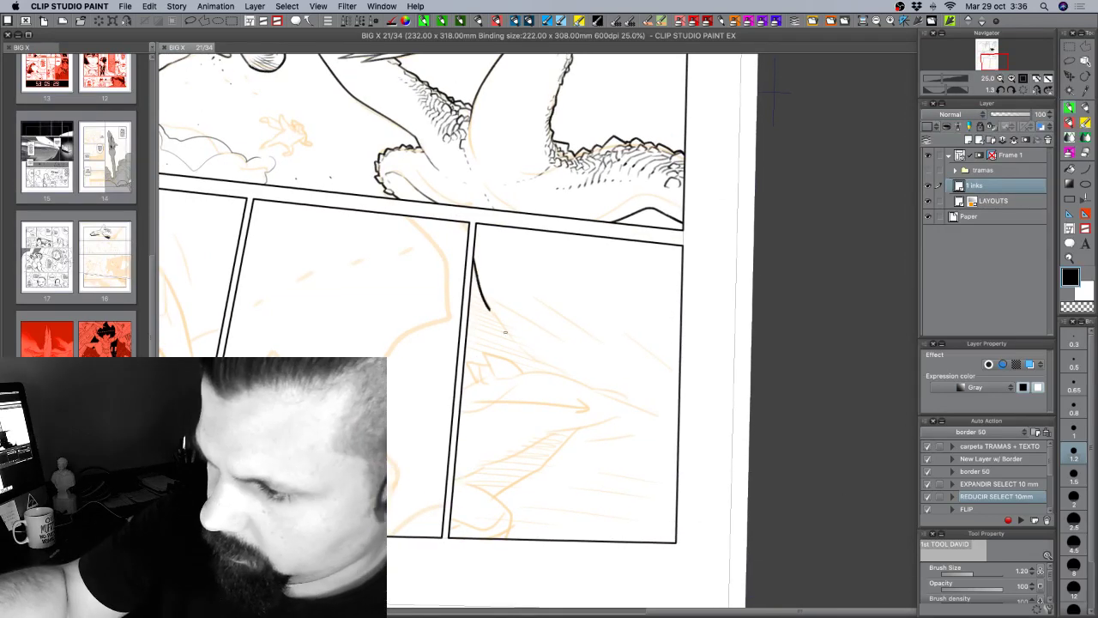
drag(473, 257, 549, 372)
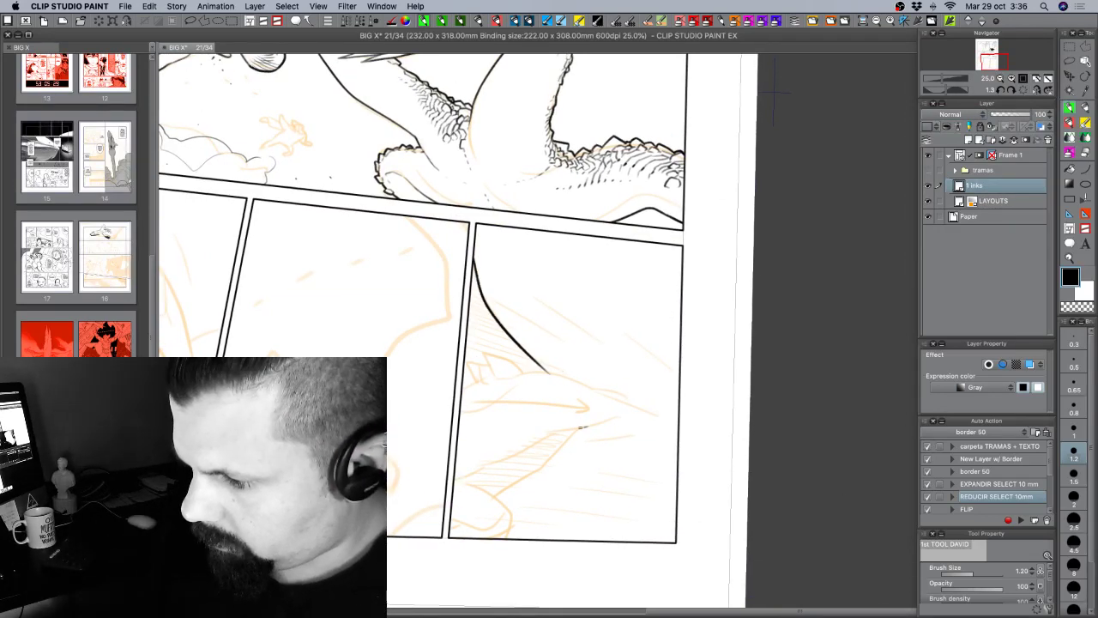
Ink the bold outline of the lower slope in the last panel, following the layout sketch.
drag(566, 436, 539, 470)
drag(683, 436, 815, 363)
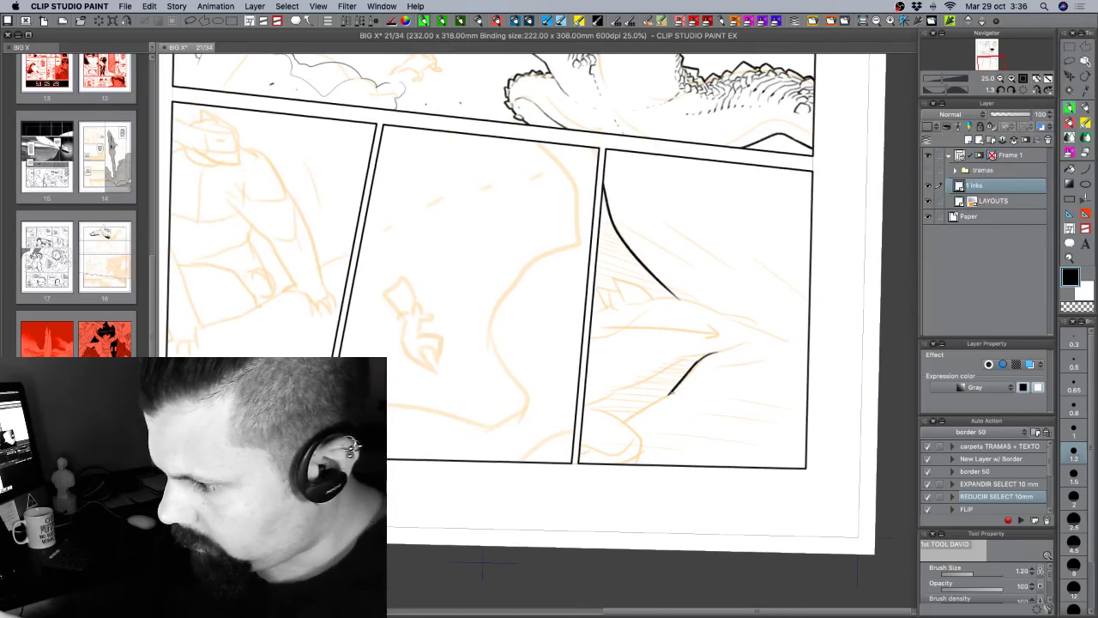
drag(671, 394, 582, 453)
key(ctrl+z)
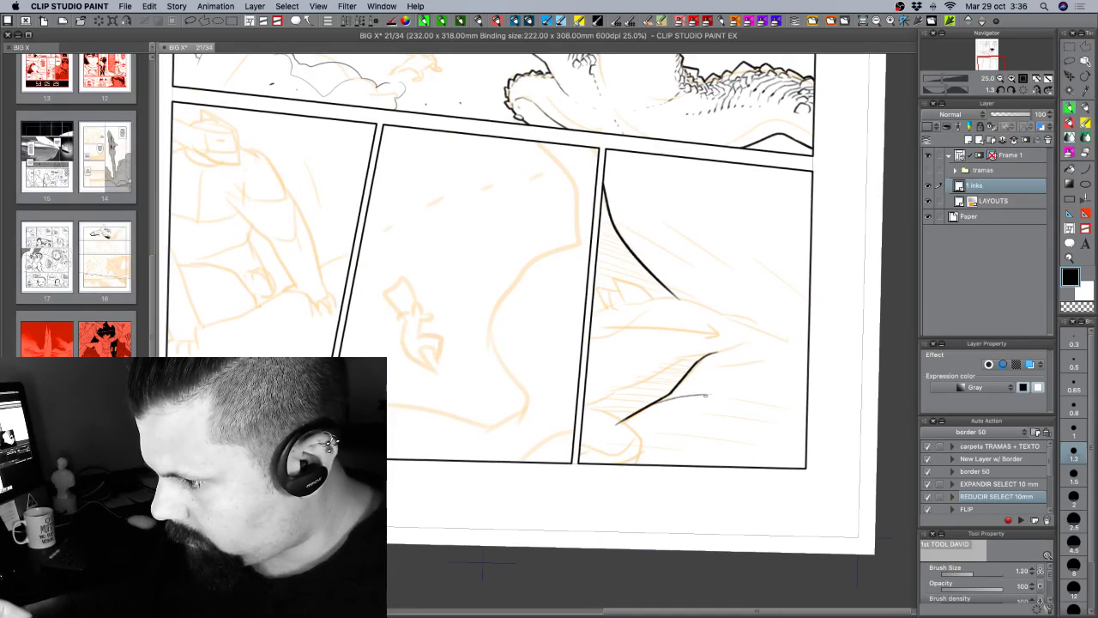
Set the brush size to 1 and ink thin ridge contours from the lower slope toward the last panel's outer border.
drag(705, 396, 711, 394)
key(ctrl+z)
key(r)
drag(853, 412, 849, 285)
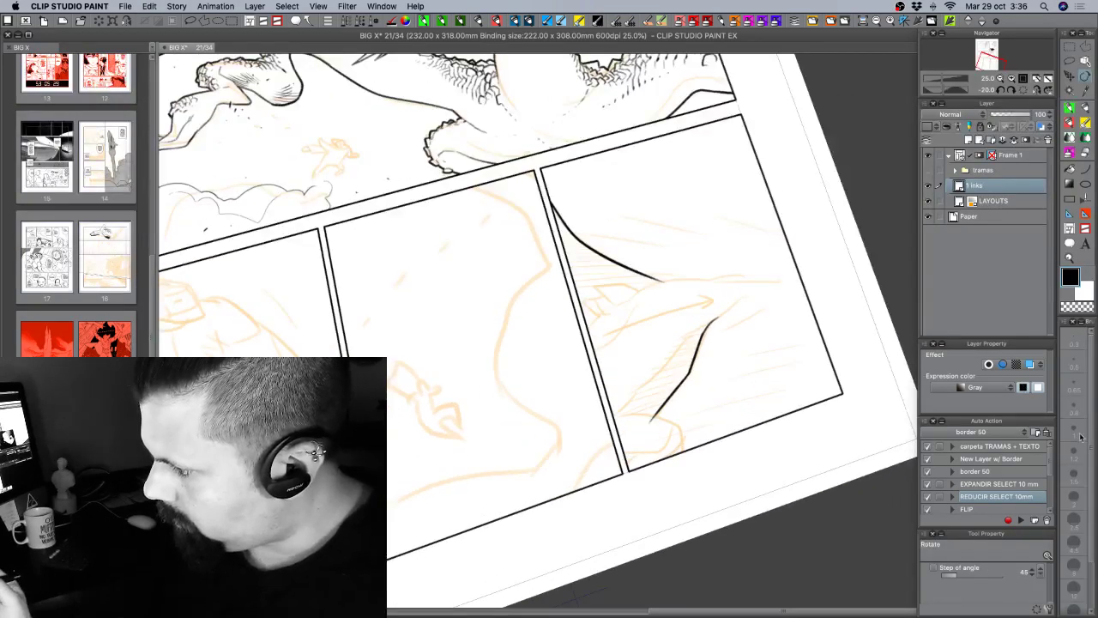
key(p)
click(1076, 431)
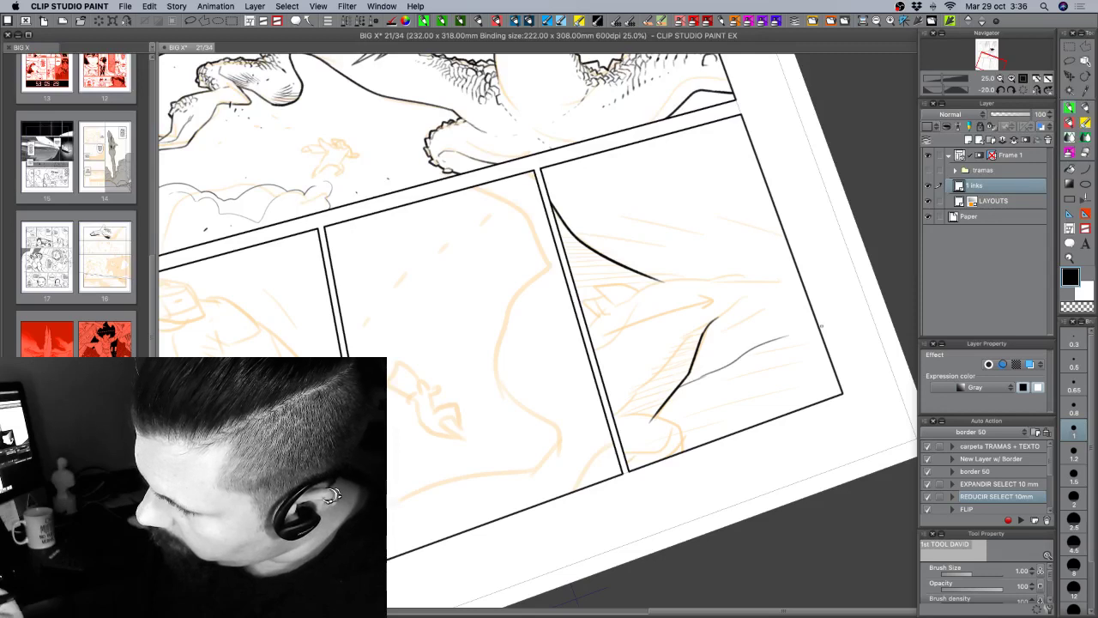
key(super+z)
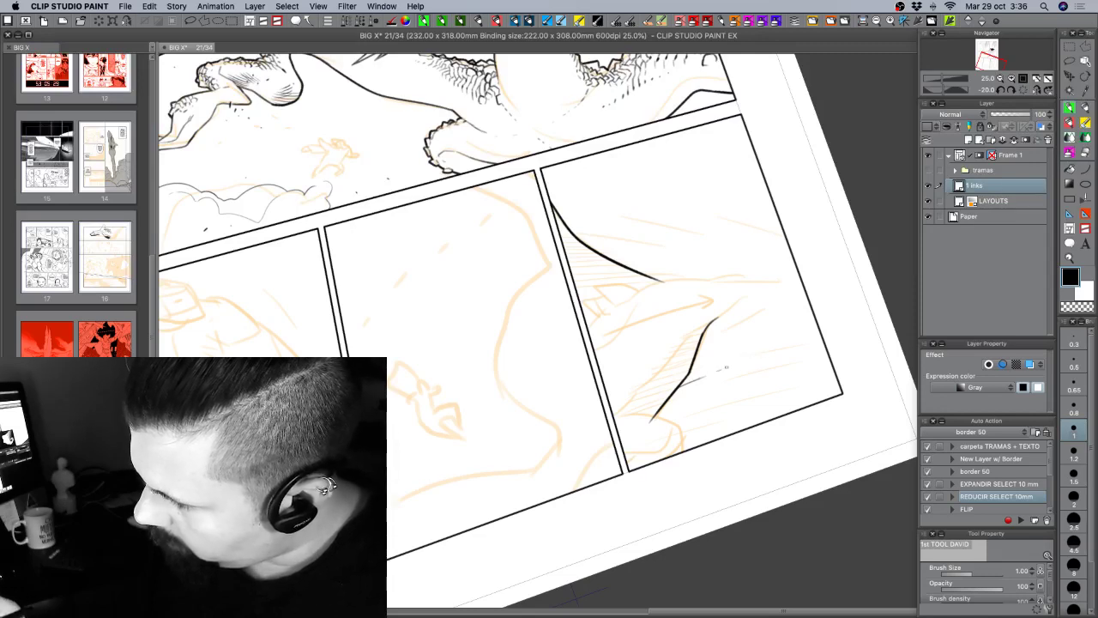
drag(777, 354, 811, 341)
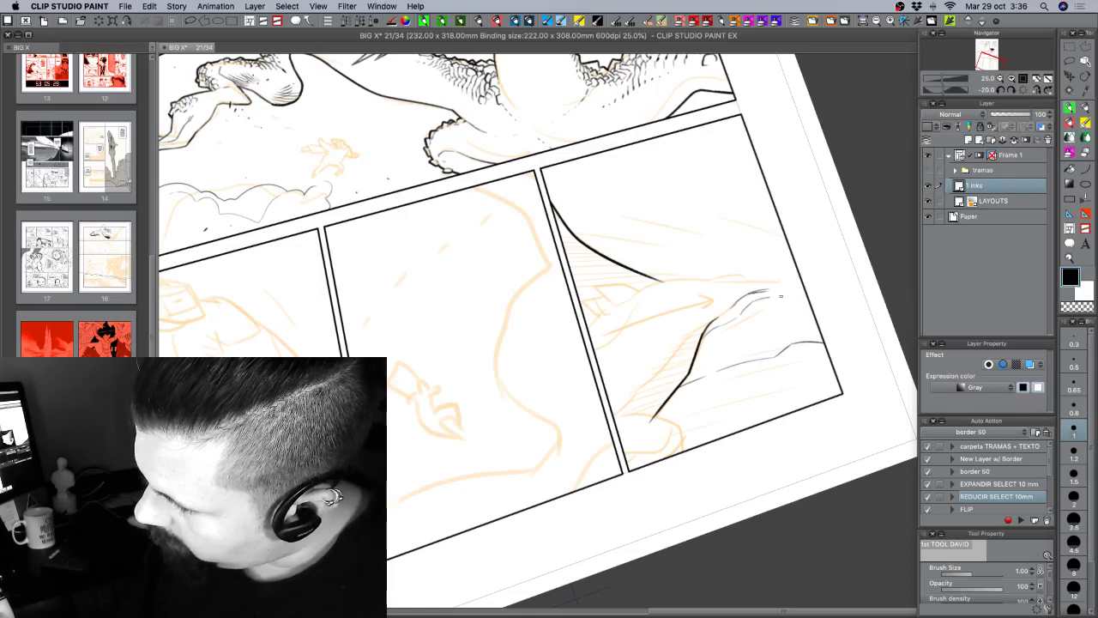
Set the brush size to 0.5 and hatch fine shading lines along the upper slope in the last panel.
key(shift+space)
drag(838, 308, 681, 539)
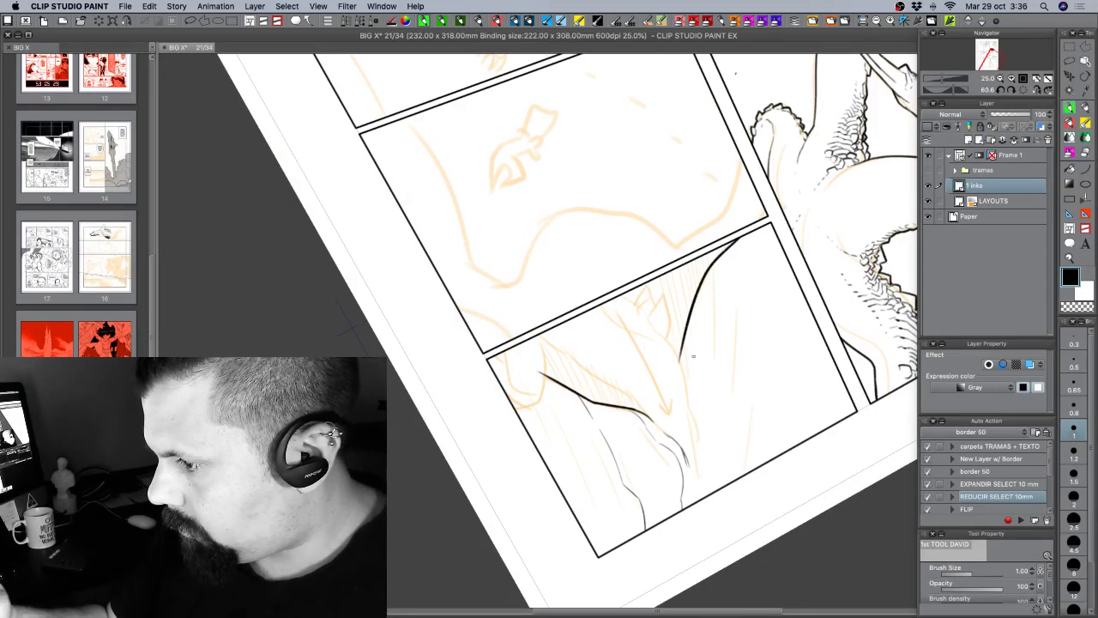
click(1074, 385)
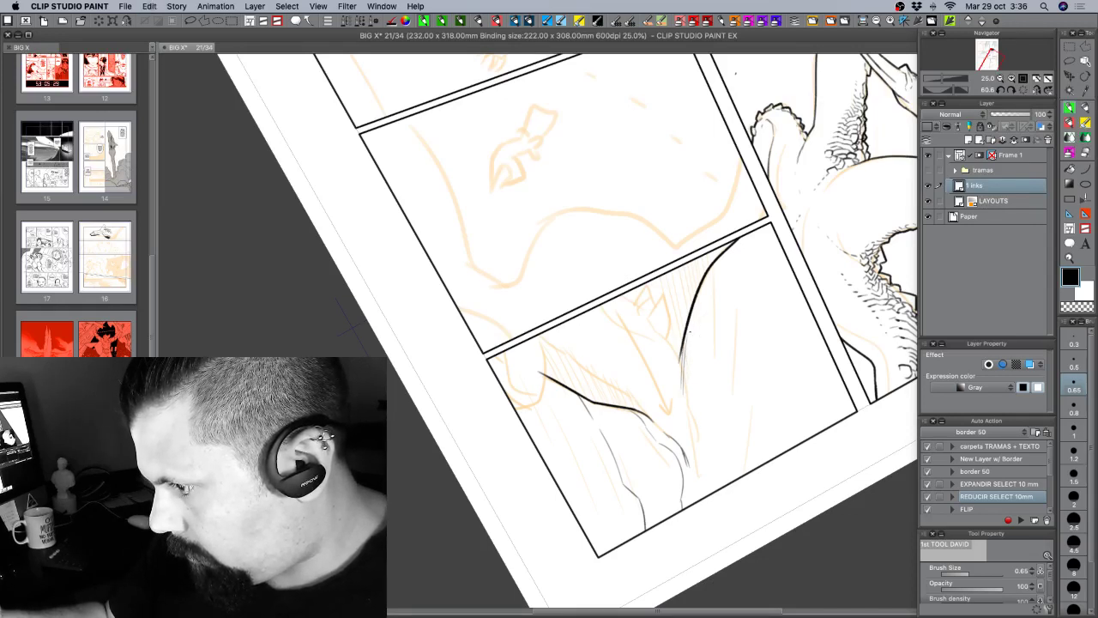
key(bracketleft)
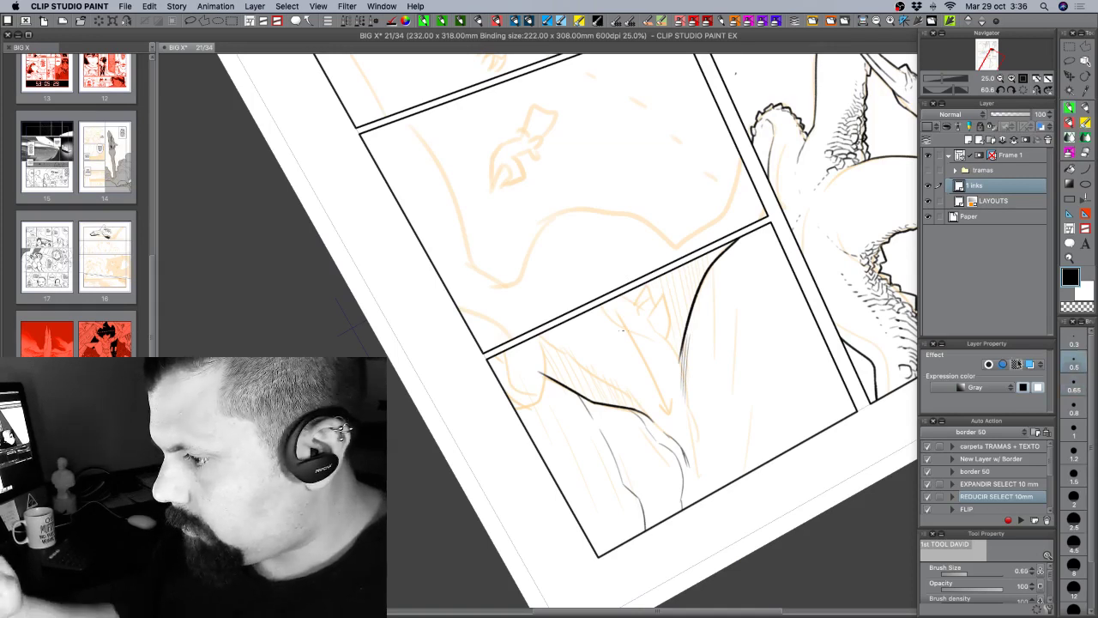
drag(693, 322, 686, 385)
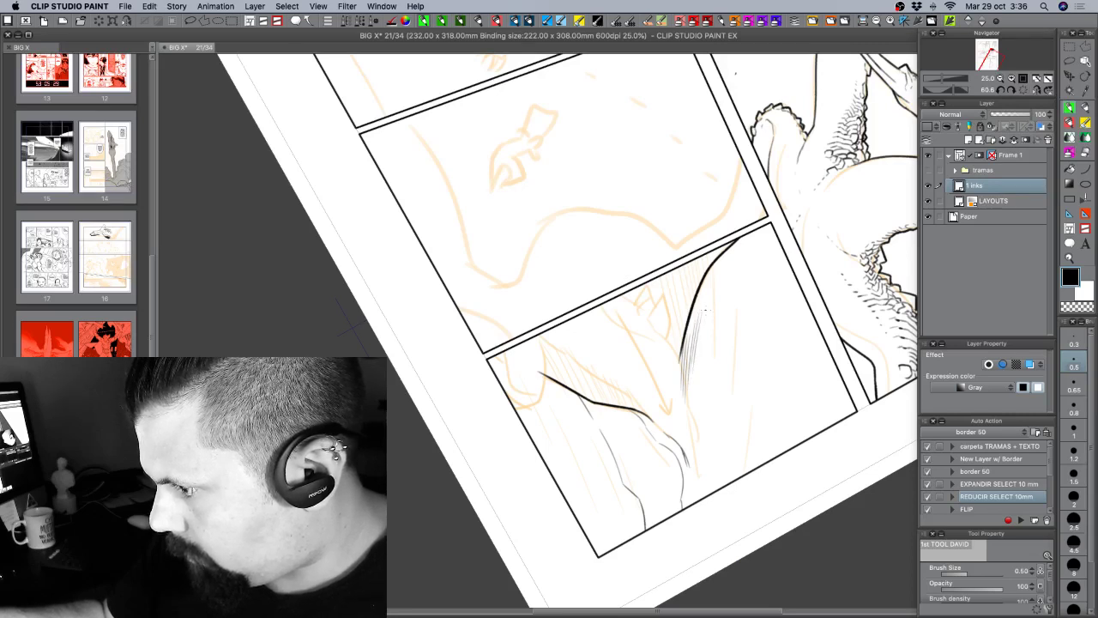
drag(703, 333, 699, 358)
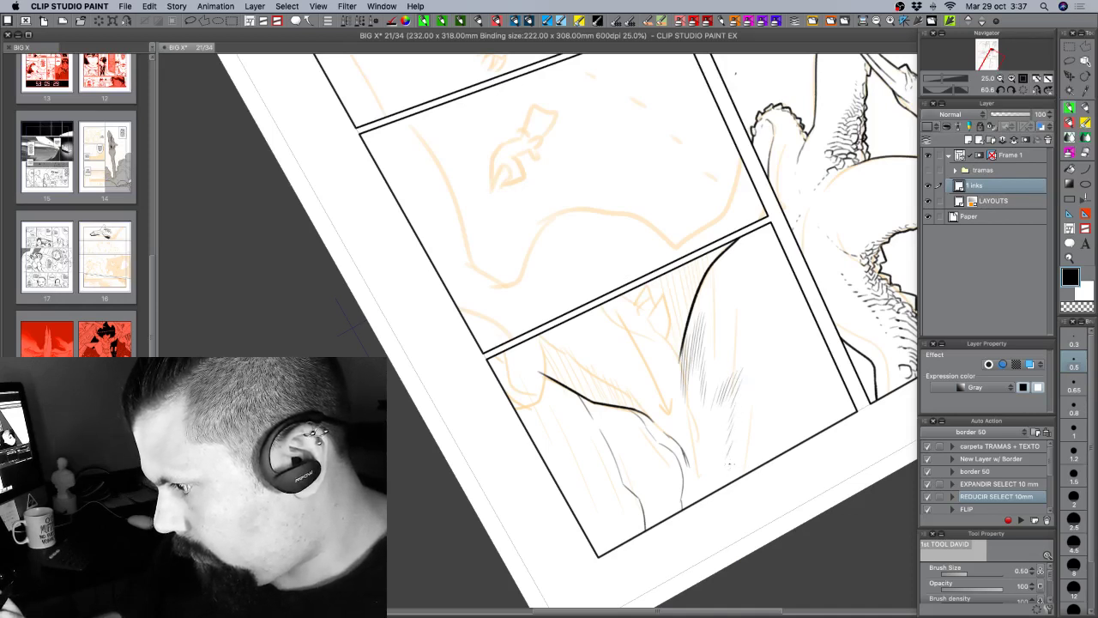
Hatch short shading lines beneath the lower ridge's crest in the last panel.
key(shift+space)
drag(813, 443, 809, 179)
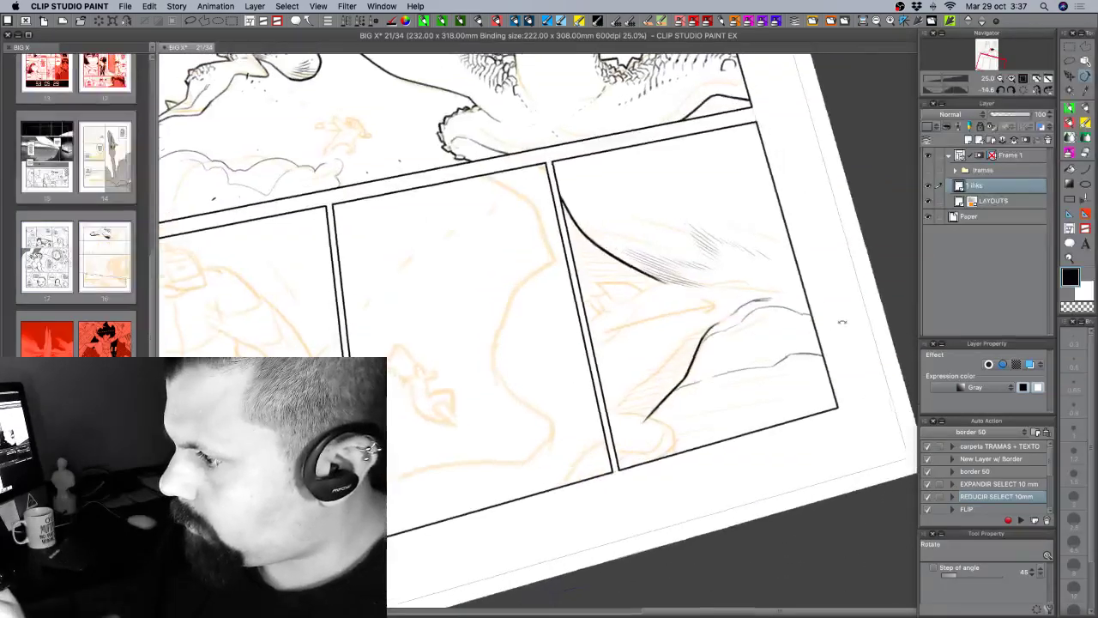
mouse_move(841, 323)
mouse_down()
mouse_move(777, 145)
mouse_move(693, 99)
mouse_move(746, 277)
mouse_move(741, 363)
mouse_up()
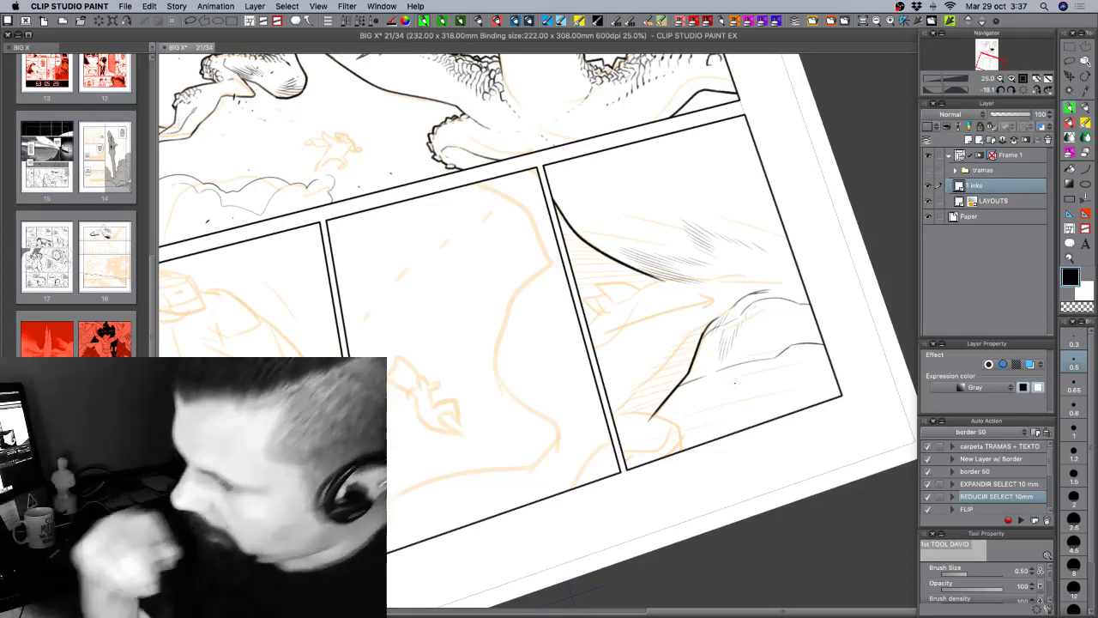
Review the last panel's hatching at different rotations and zoom levels, and save the page.
drag(816, 397, 826, 490)
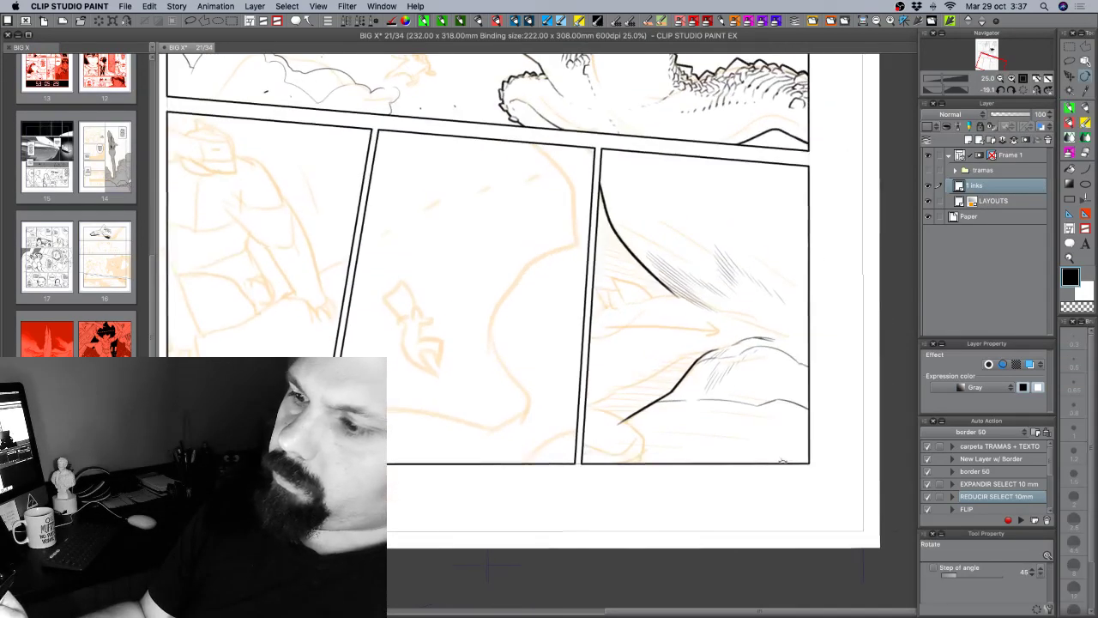
key(super+z)
drag(855, 455, 827, 493)
click(1001, 78)
drag(779, 466, 808, 394)
mouse_move(695, 409)
mouse_down()
mouse_move(762, 445)
mouse_move(713, 417)
mouse_move(693, 421)
mouse_up()
key(super+plus)
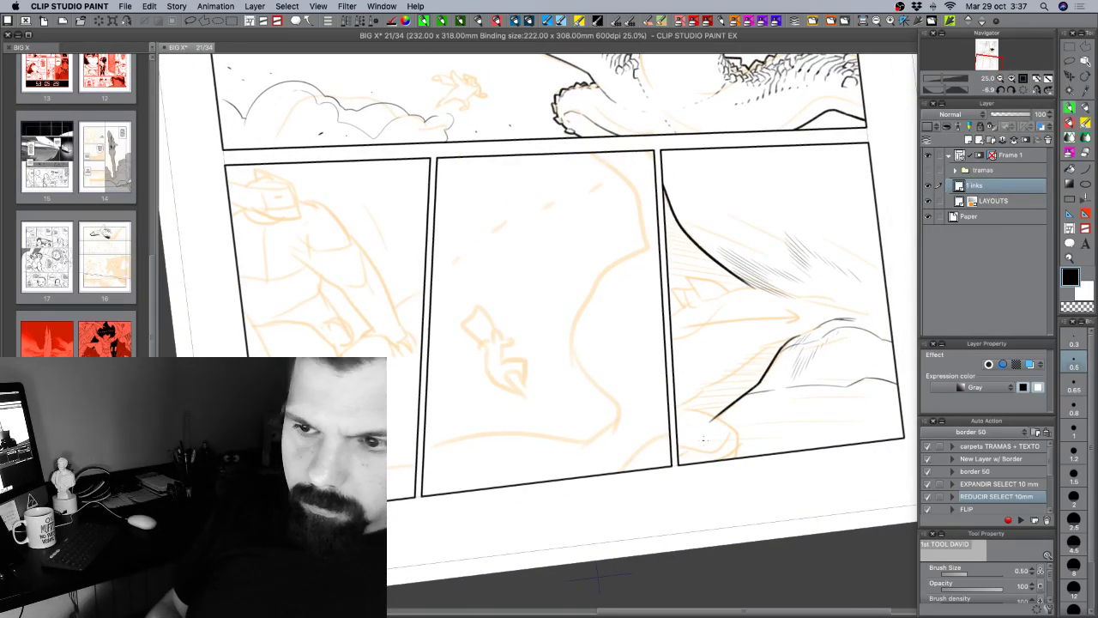
key(super+s)
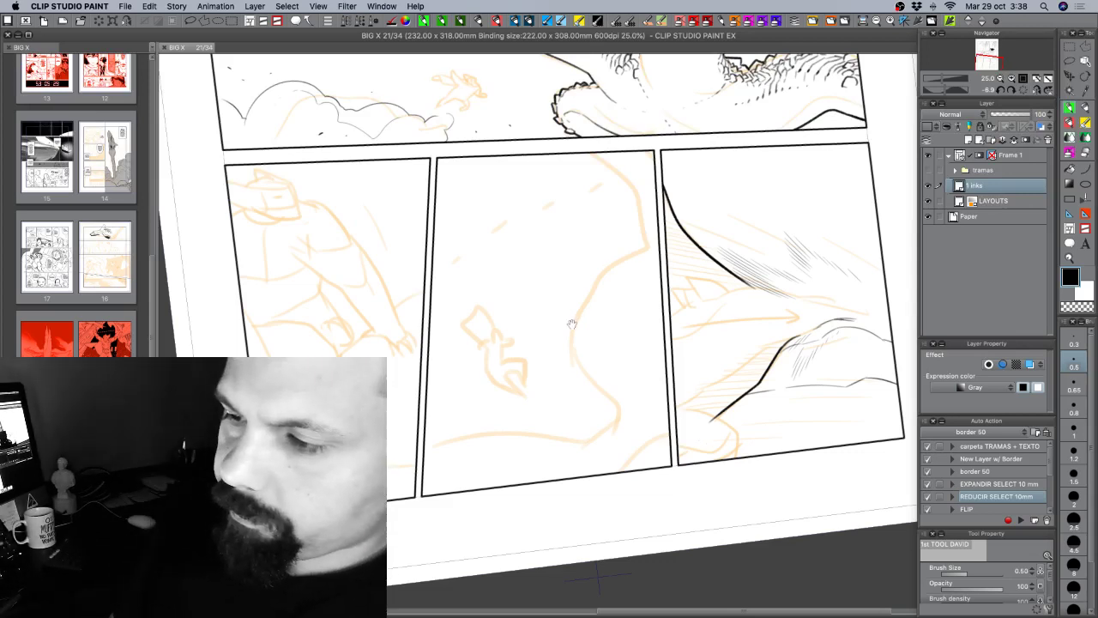
Set the brush size to 1.2 and ink the rocks beside the figure's hand in the first bottom-row panel.
drag(581, 326, 646, 326)
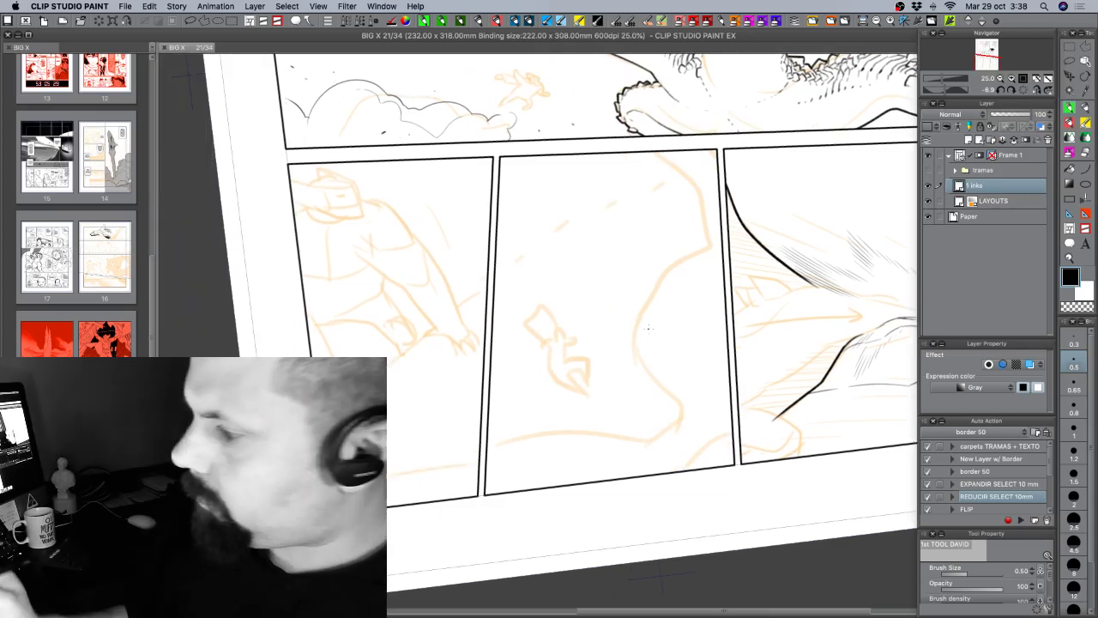
click(1075, 454)
drag(575, 362, 662, 343)
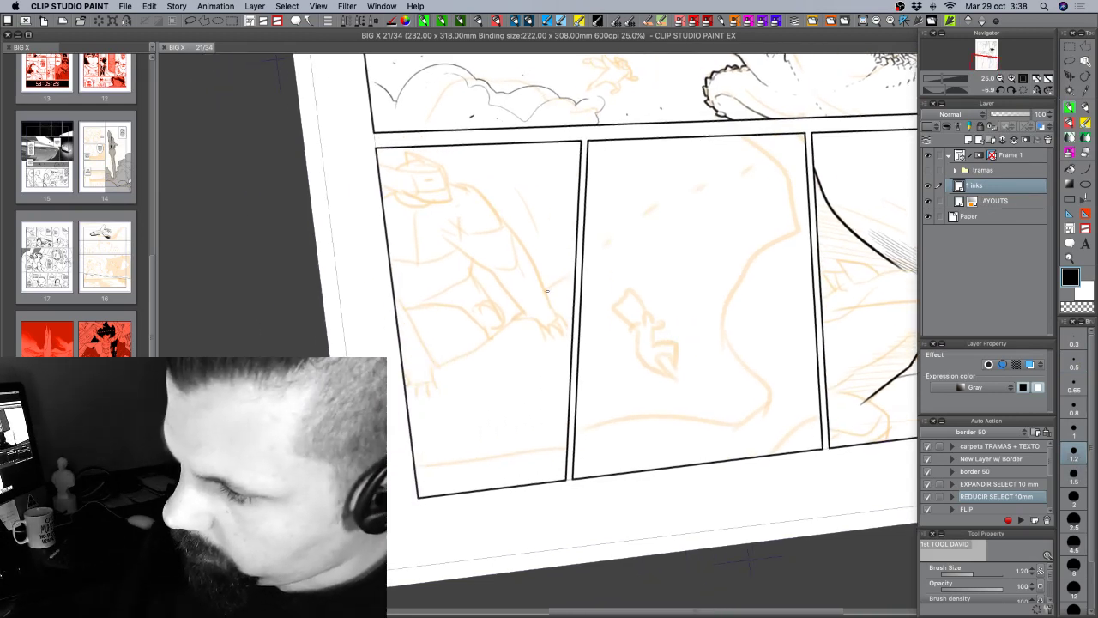
mouse_move(544, 293)
mouse_down()
mouse_move(573, 275)
mouse_move(563, 245)
mouse_move(562, 276)
mouse_up()
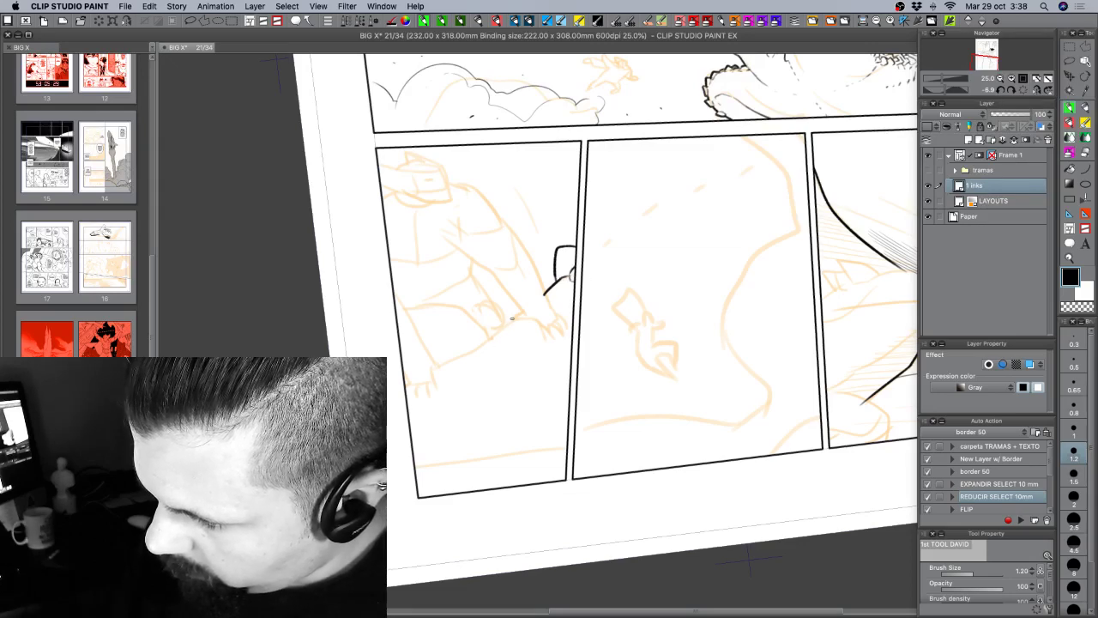
Ink the bumpy rock edge beneath the crouching figure in the first bottom-row panel.
mouse_move(512, 318)
mouse_down()
mouse_move(502, 327)
mouse_move(516, 317)
mouse_up()
key(super+z)
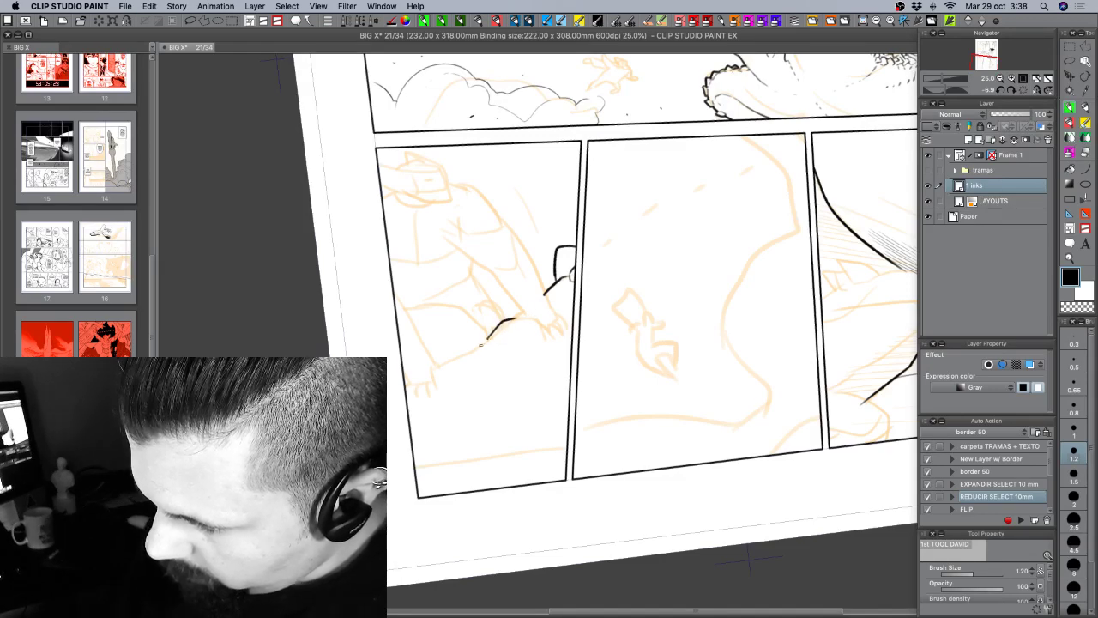
drag(434, 367, 486, 334)
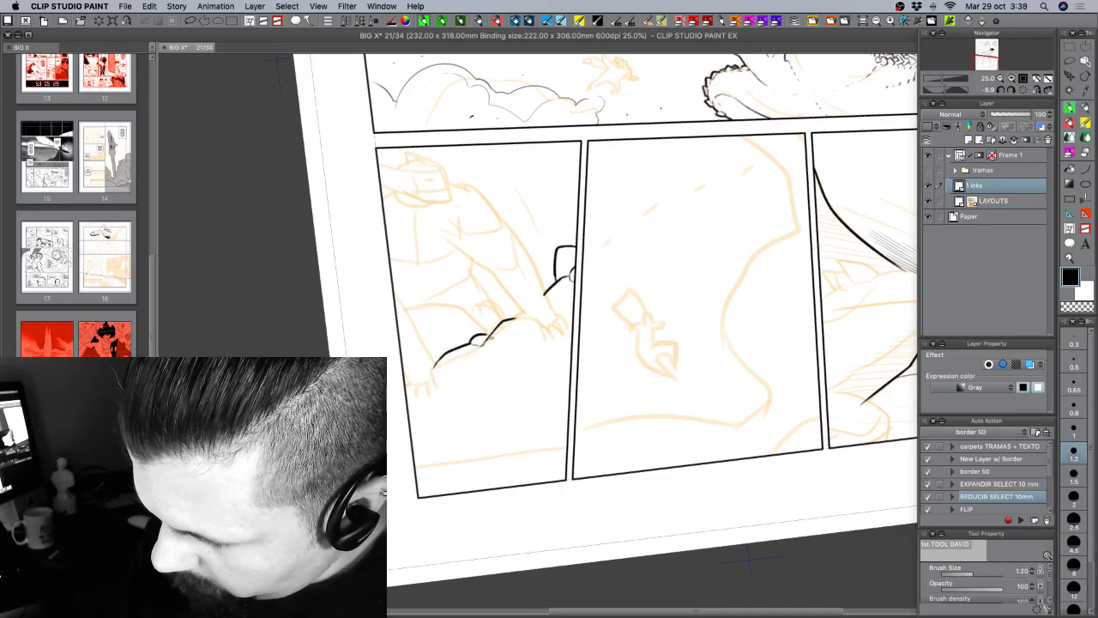
Ink rounded rocks below the bumpy rock edge under the crouching figure in the first bottom-row panel.
key(c)
key(c)
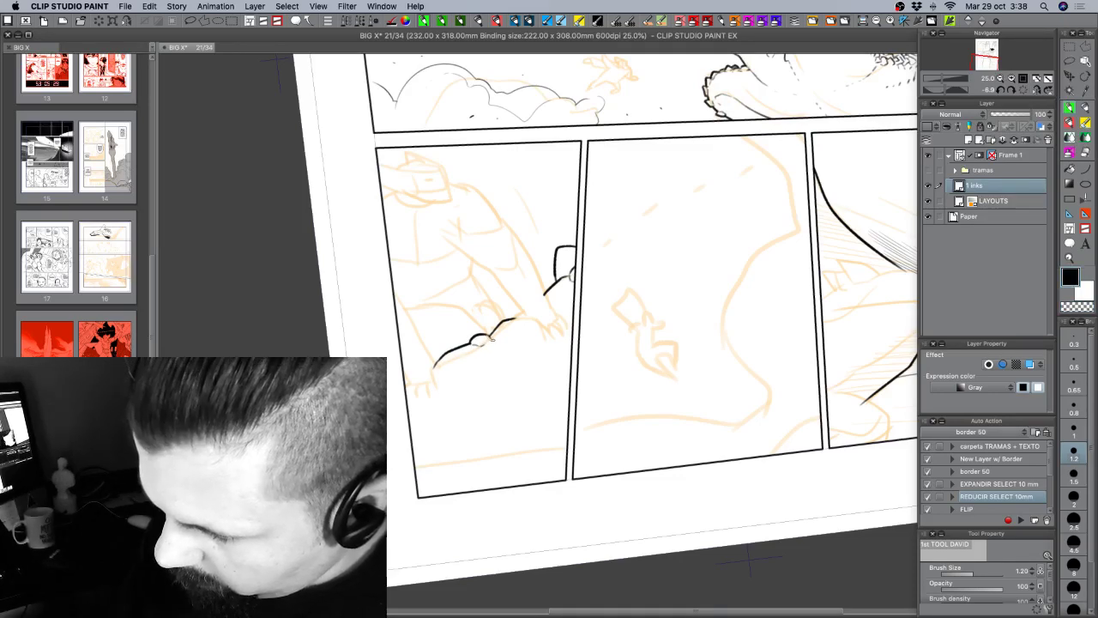
drag(488, 341, 527, 337)
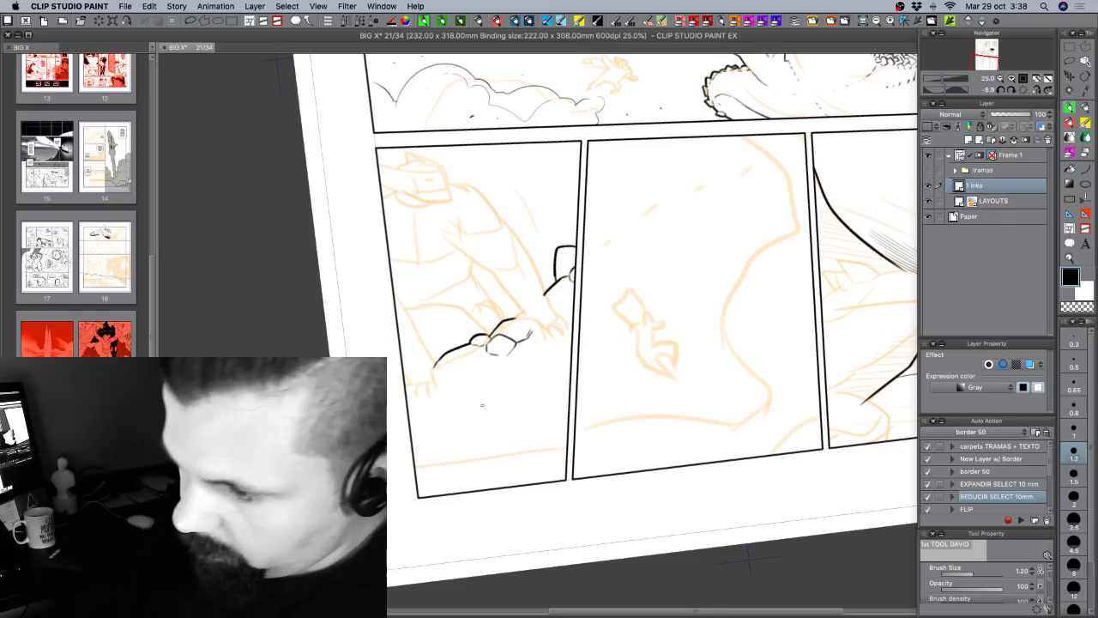
mouse_move(435, 379)
mouse_down()
mouse_move(448, 370)
mouse_move(485, 378)
mouse_move(477, 383)
mouse_move(480, 355)
mouse_up()
click(465, 383)
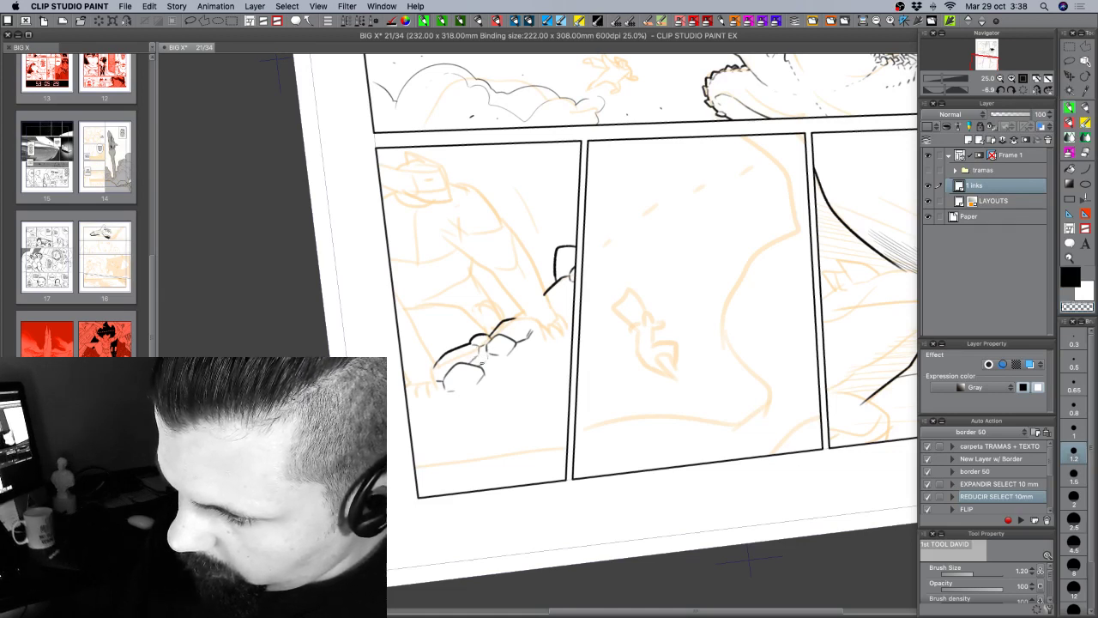
drag(485, 357, 482, 367)
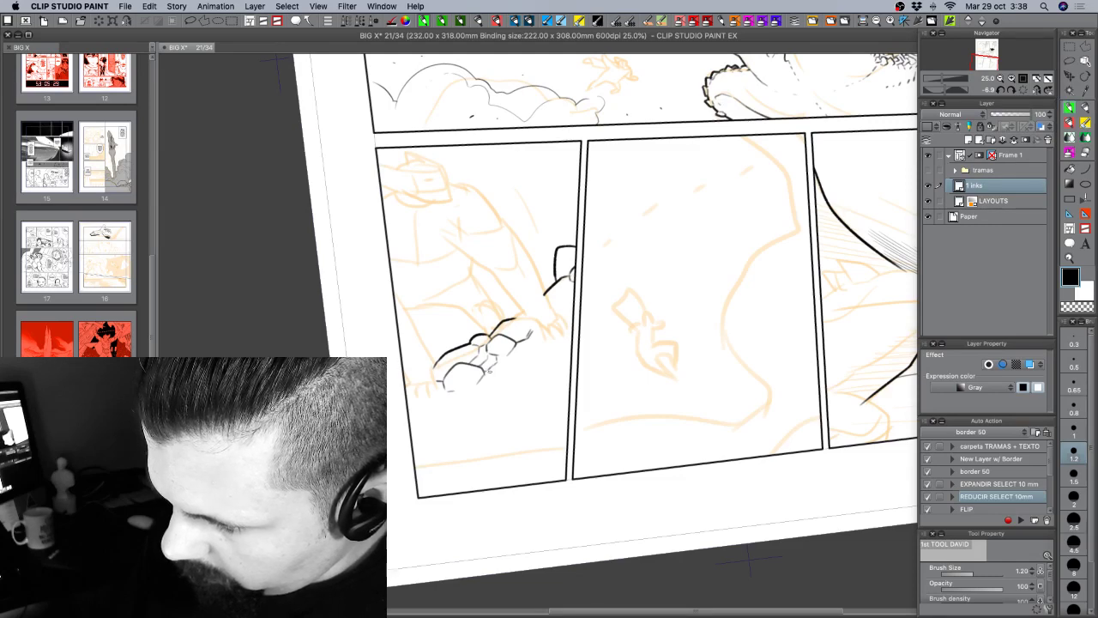
Ink short jagged contour lines running down the rock slope beside the rounded rocks.
key(c)
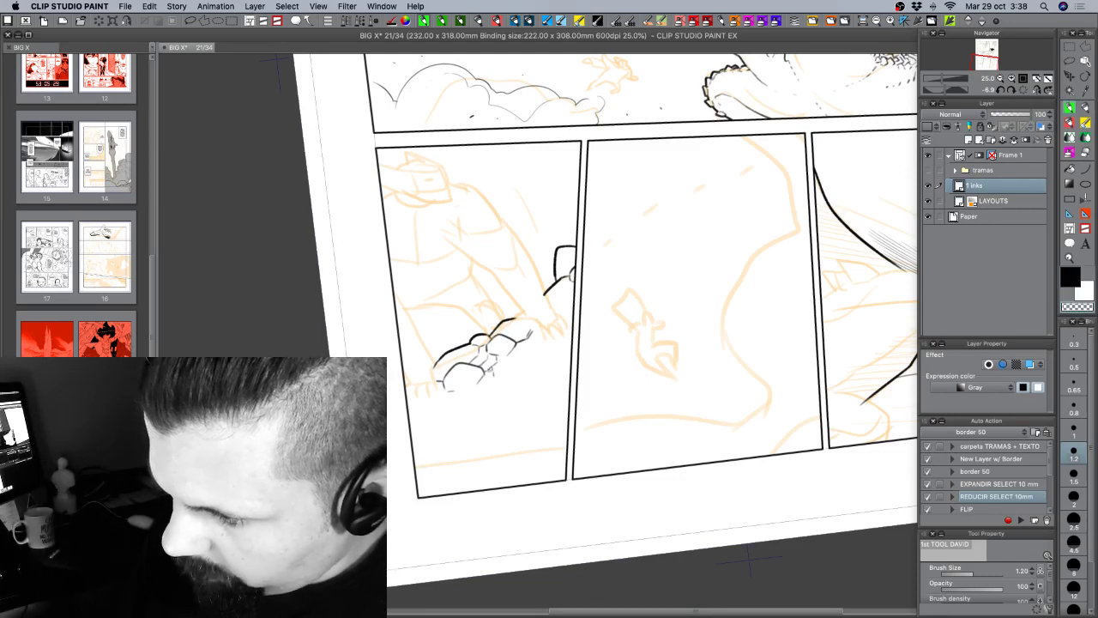
key(c)
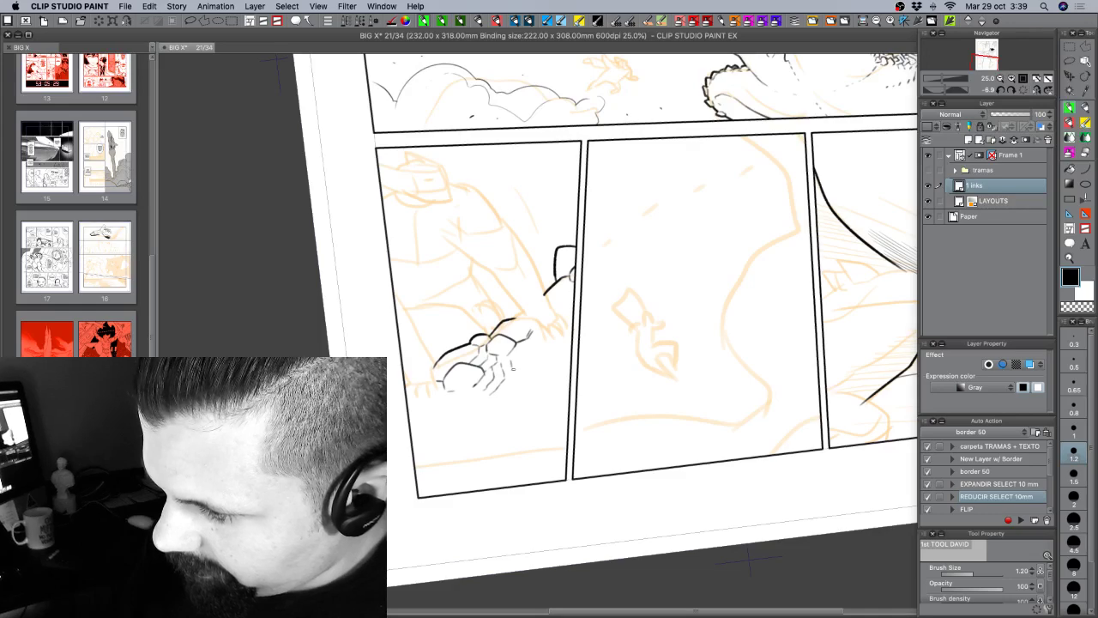
drag(514, 367, 515, 386)
drag(507, 384, 510, 391)
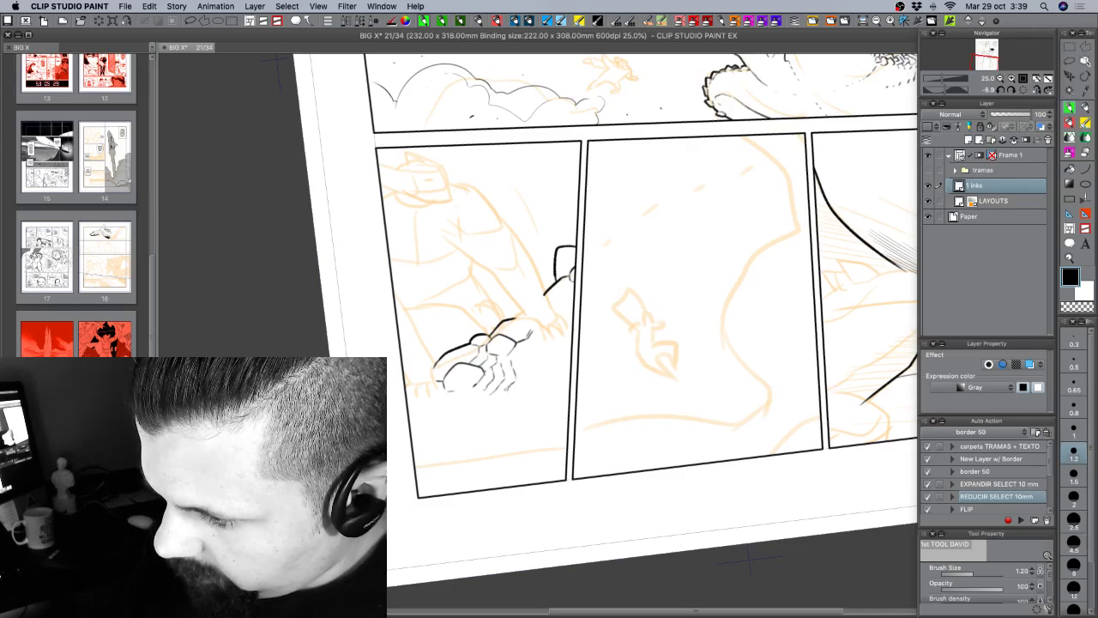
Extend the rows of jagged rock texture across the slope towards the first panel's right border.
key(shift+space)
drag(633, 397, 686, 343)
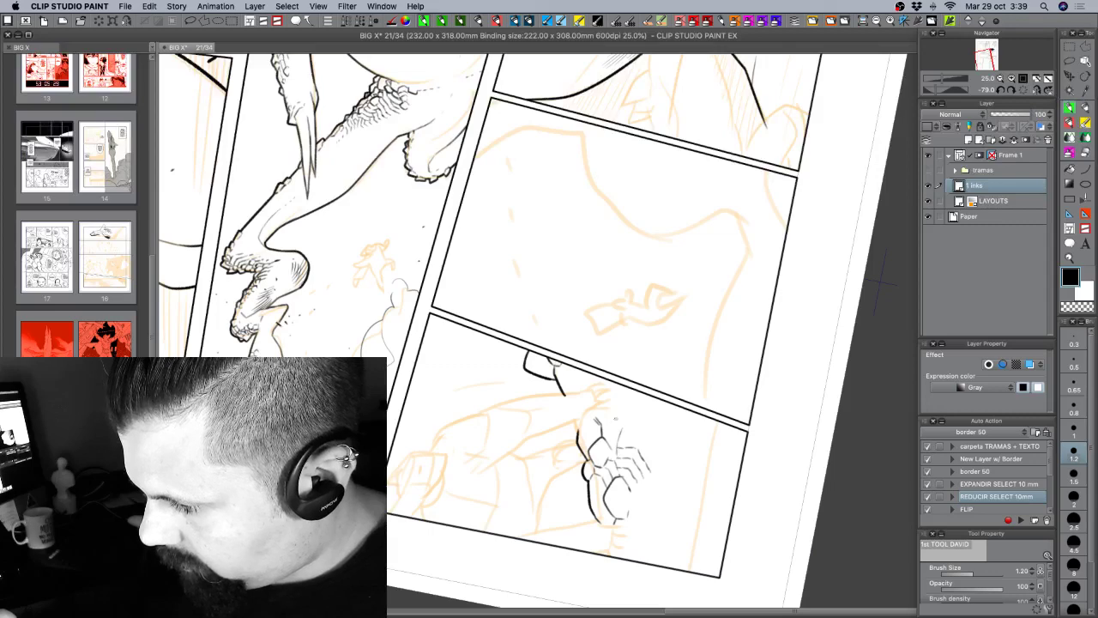
mouse_move(614, 418)
mouse_down()
mouse_move(609, 447)
mouse_move(627, 439)
mouse_up()
mouse_move(631, 433)
mouse_down()
mouse_move(596, 504)
mouse_move(580, 506)
mouse_up()
key(shift+space)
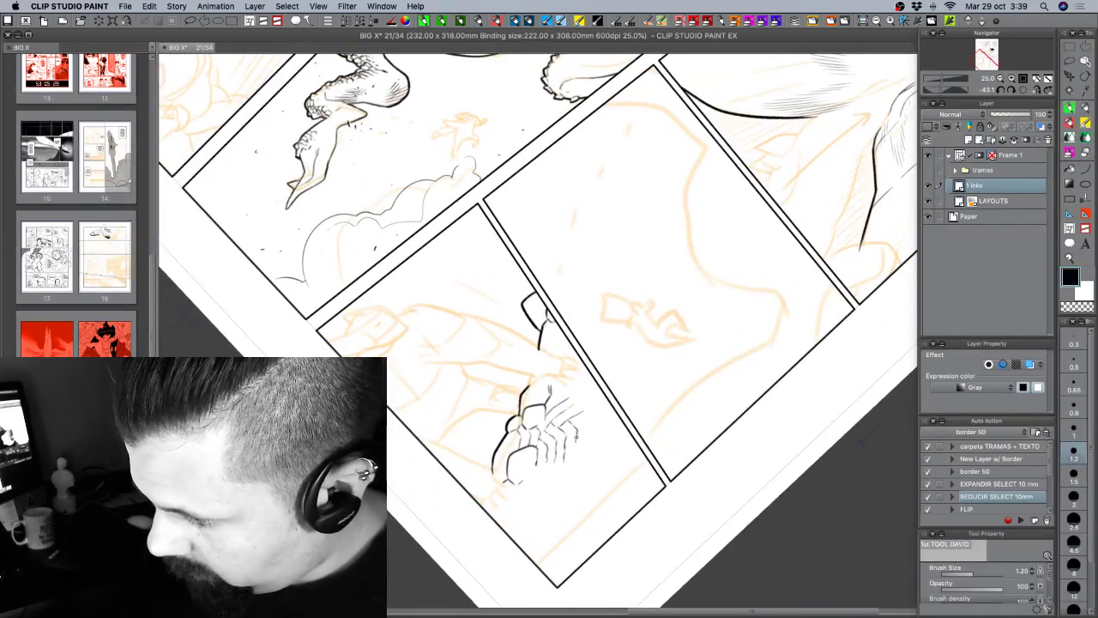
mouse_move(578, 435)
mouse_down()
mouse_move(685, 329)
mouse_move(698, 376)
mouse_up()
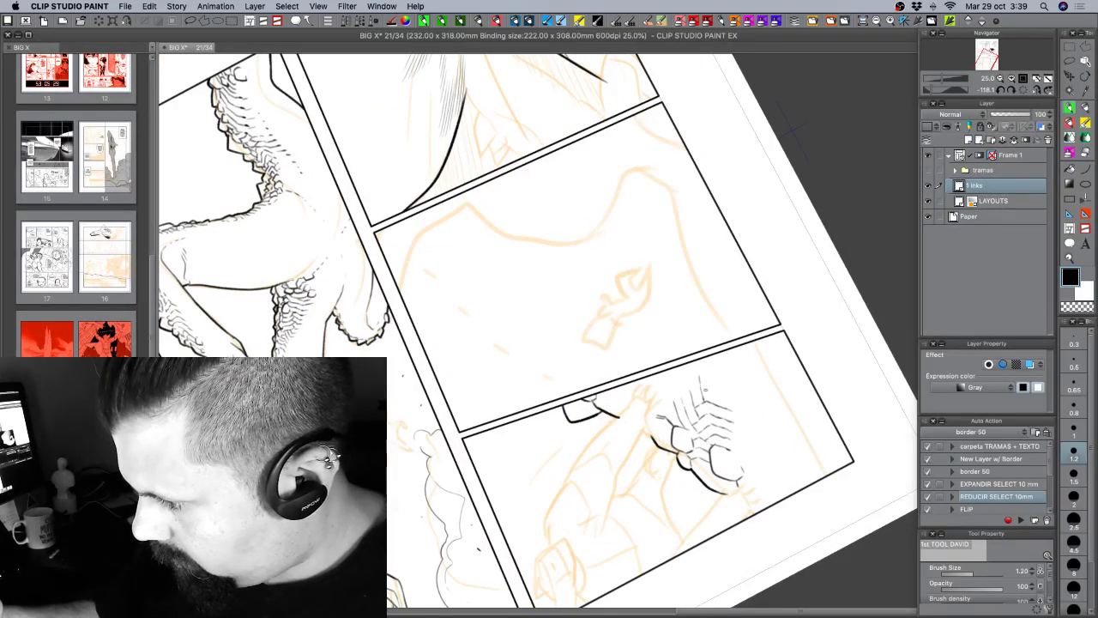
drag(710, 393, 627, 437)
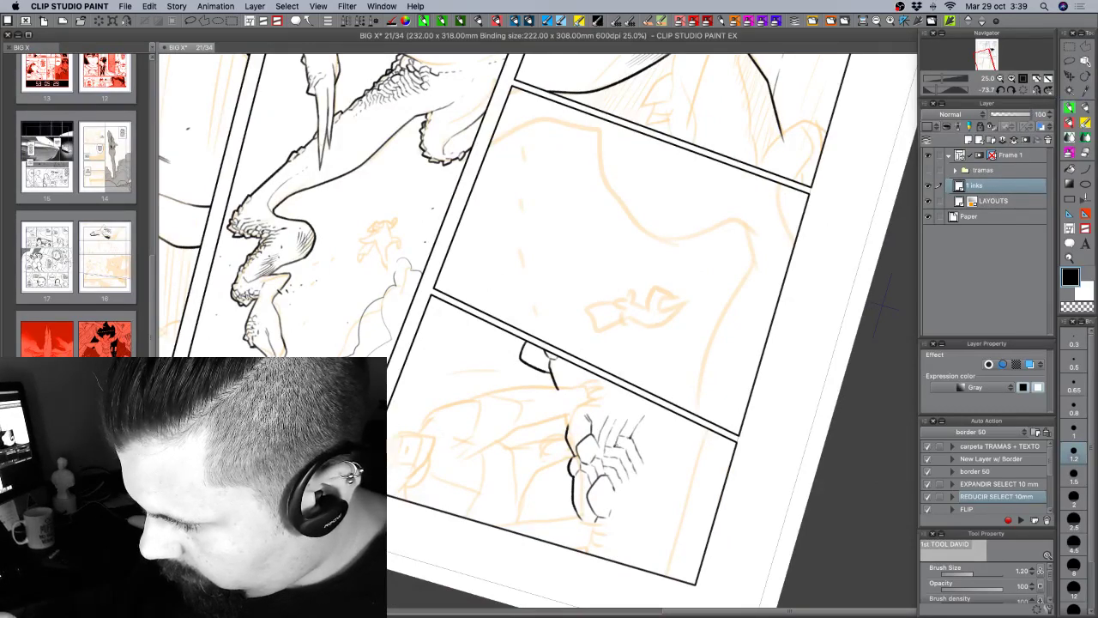
drag(626, 430, 546, 391)
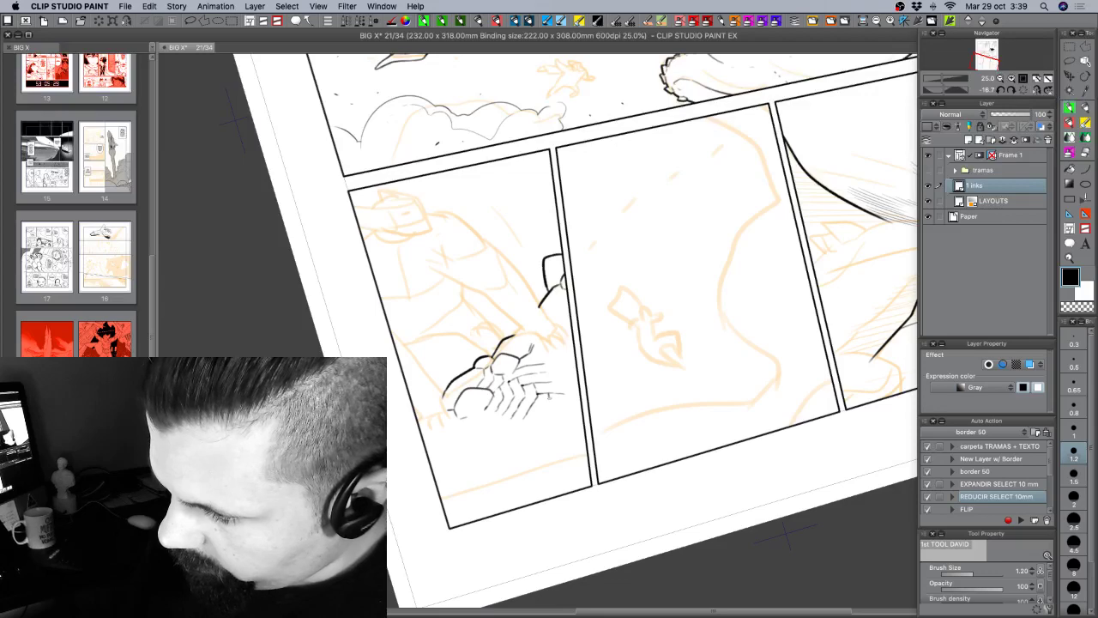
Ink more small stones and contours around the large rounded rock, plus a rock at the panel's left border.
drag(494, 489, 441, 475)
key(super+z)
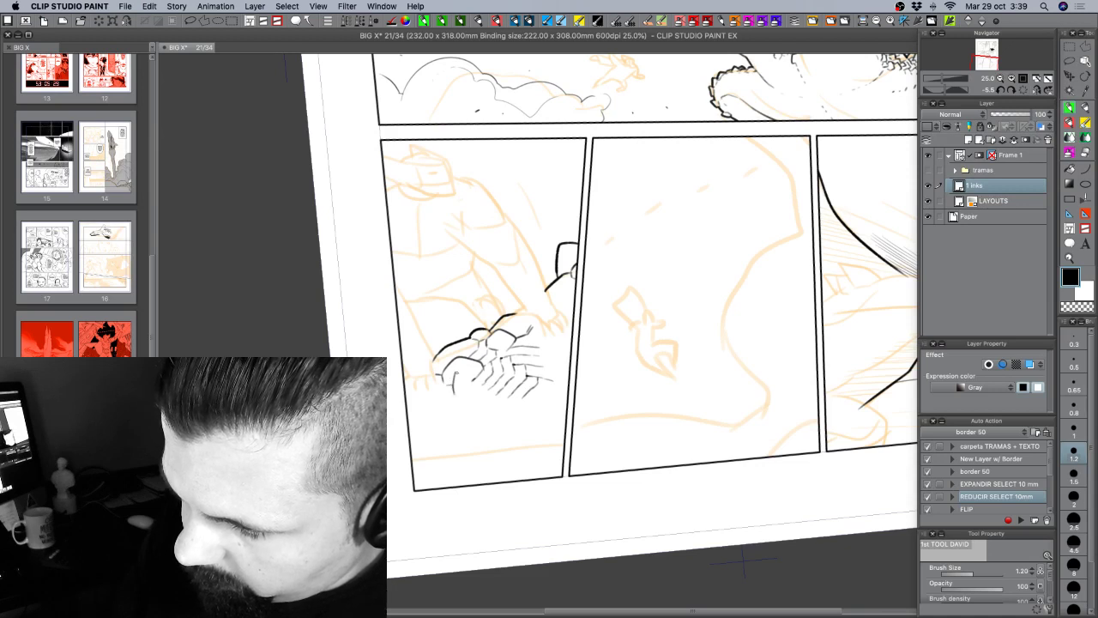
mouse_move(457, 374)
mouse_down()
mouse_move(478, 383)
mouse_move(465, 397)
mouse_move(485, 397)
mouse_move(489, 385)
mouse_up()
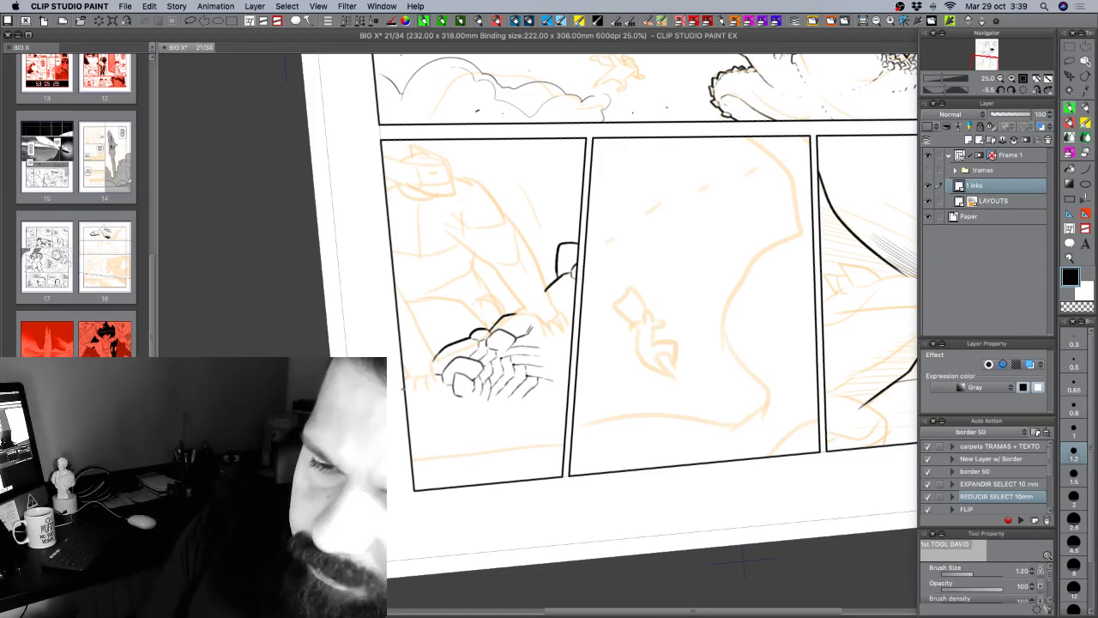
mouse_move(407, 385)
mouse_down()
mouse_move(415, 402)
mouse_move(447, 396)
mouse_up()
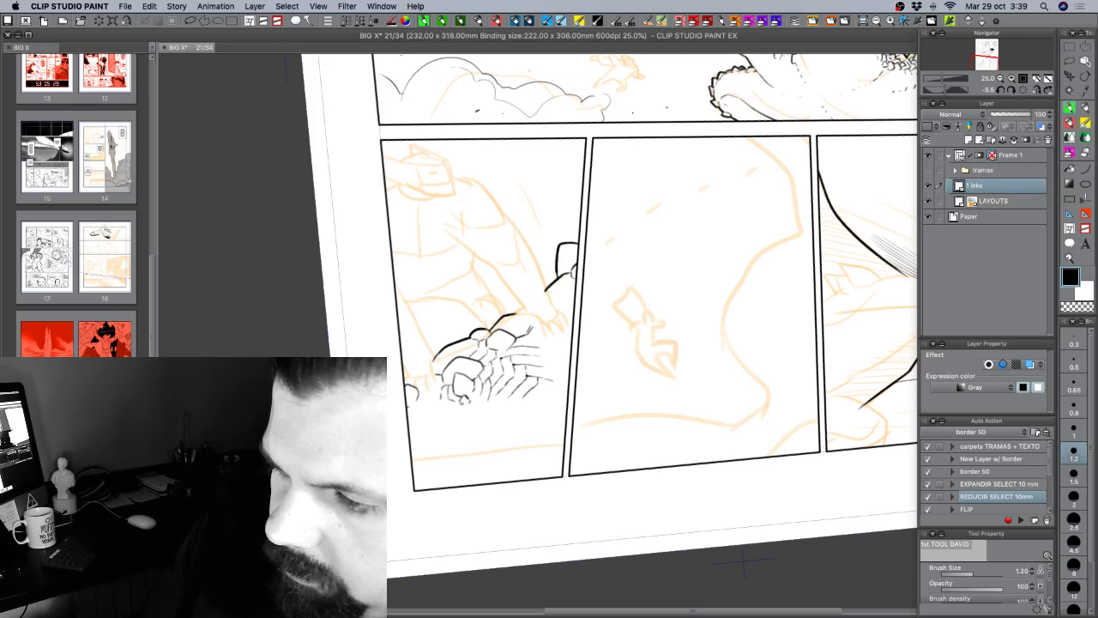
drag(467, 388, 470, 395)
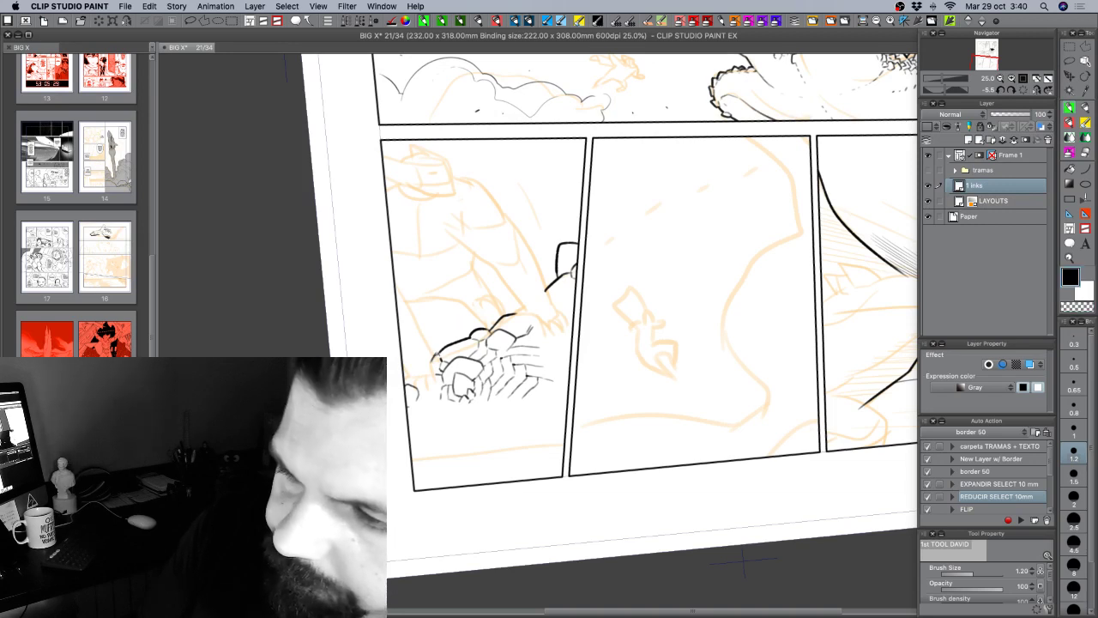
key(c)
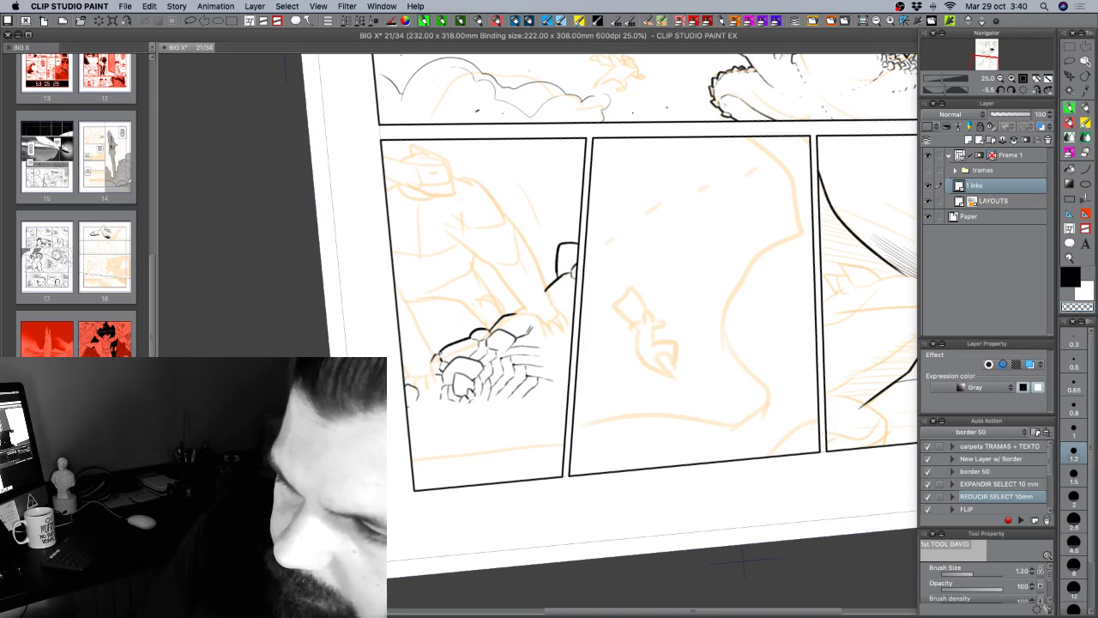
key(c)
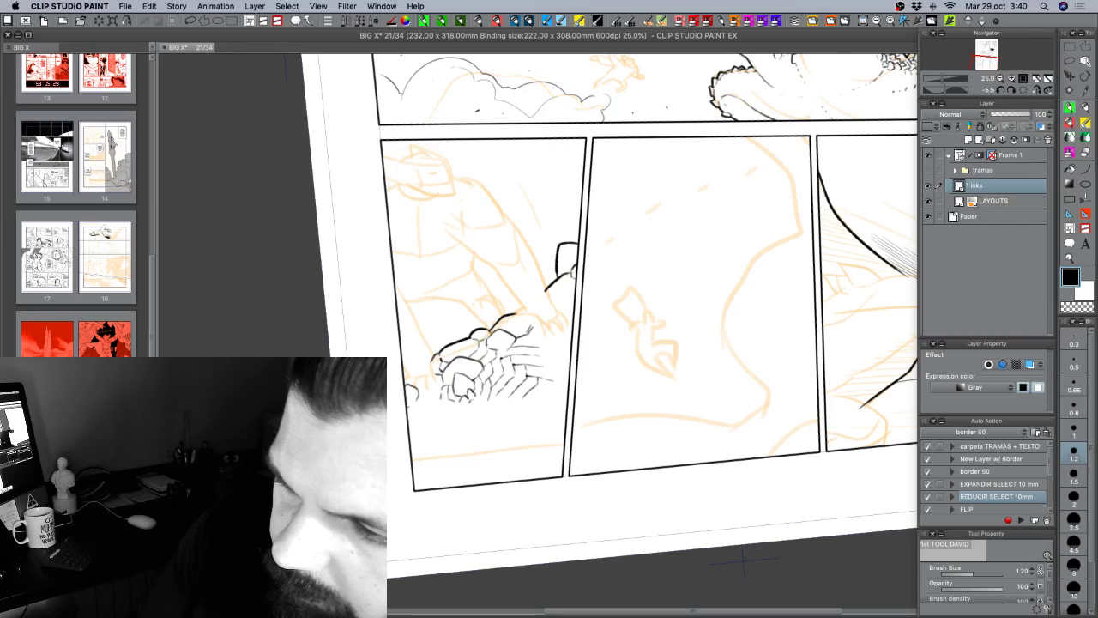
key(c)
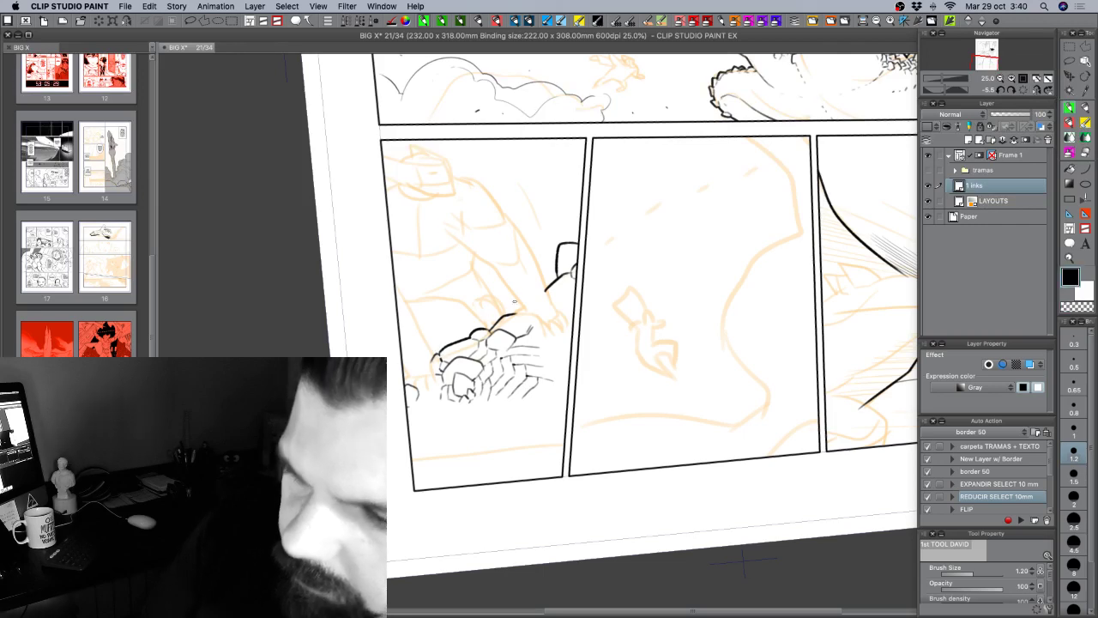
Ink small separate rocks near the left and right borders of the first bottom-row panel.
key(r)
mouse_move(743, 558)
mouse_down()
mouse_move(625, 455)
mouse_move(703, 580)
mouse_up()
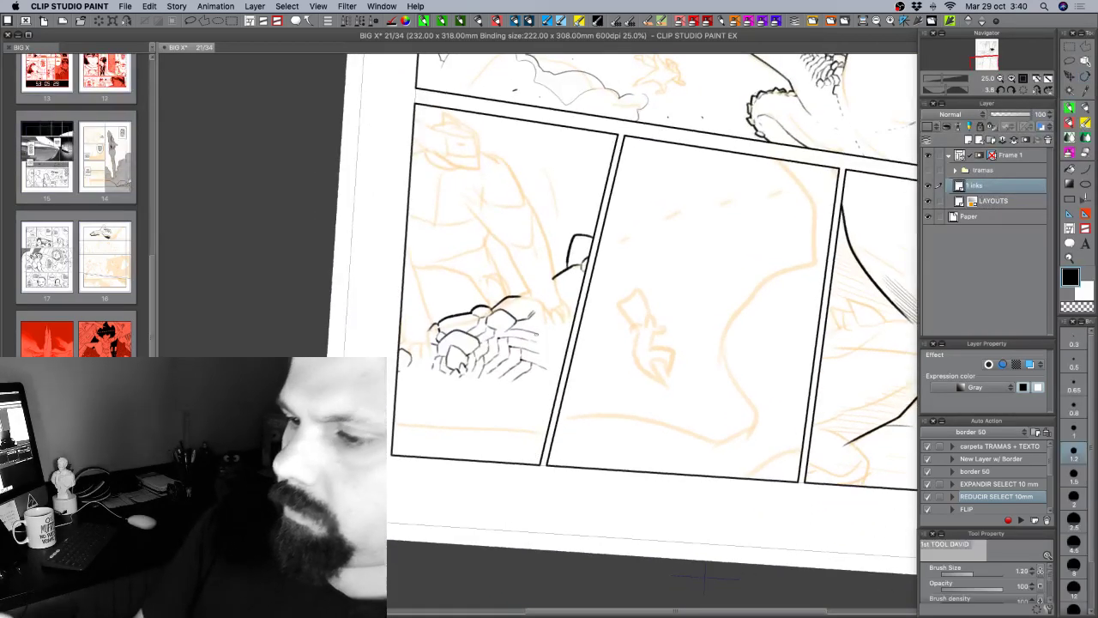
drag(543, 328, 554, 345)
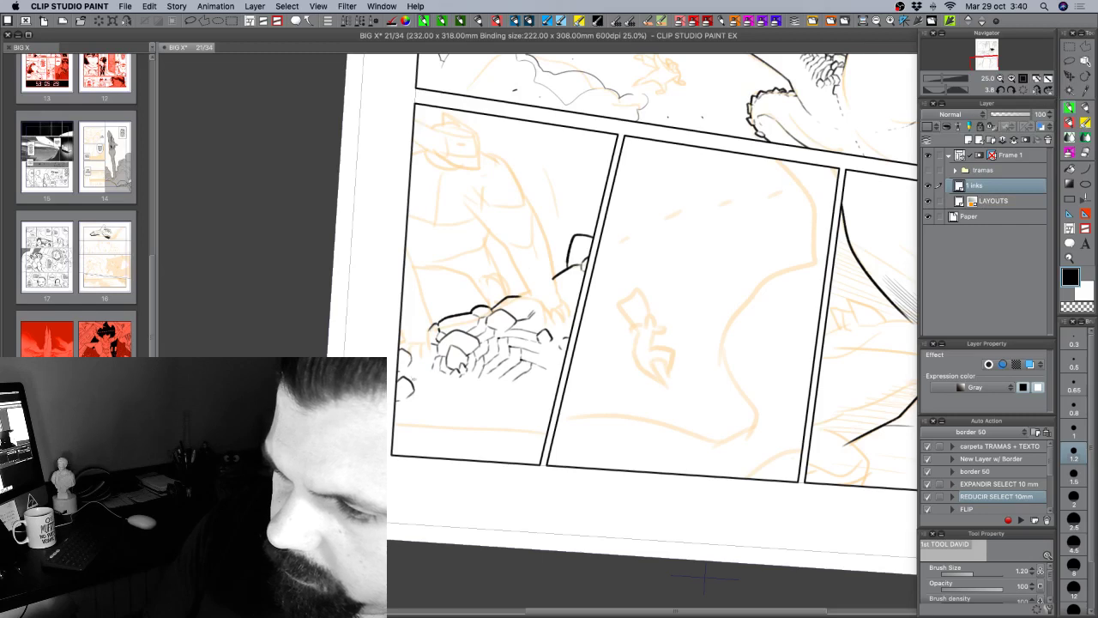
Ink rows of short rock-texture strokes down to the first panel's lower left corner.
drag(632, 437, 661, 416)
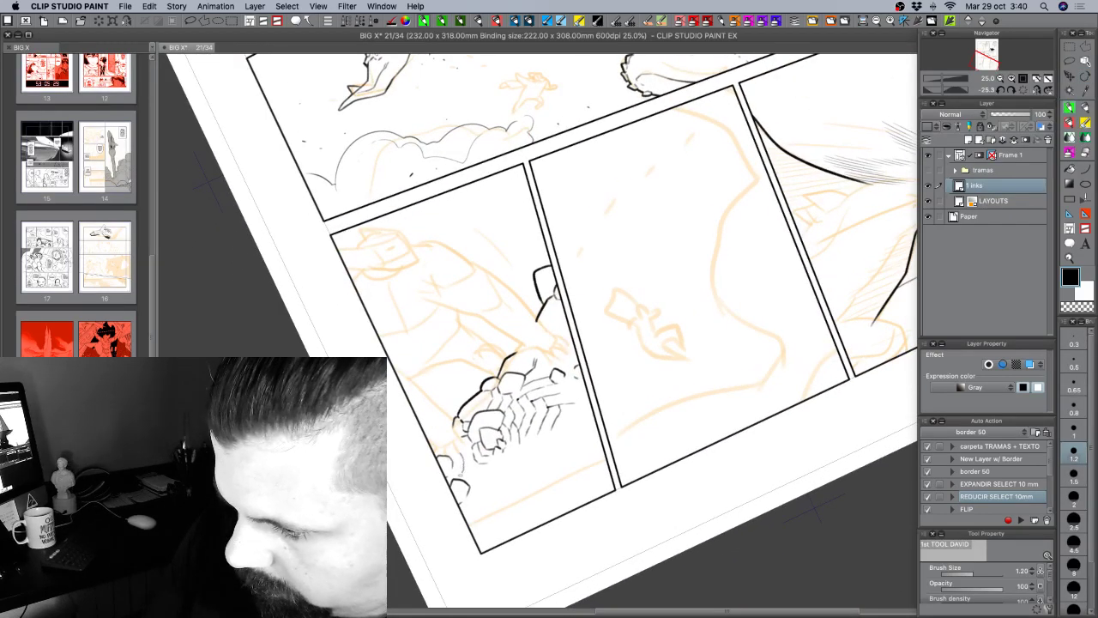
mouse_move(476, 466)
mouse_down()
mouse_move(492, 512)
mouse_move(481, 521)
mouse_up()
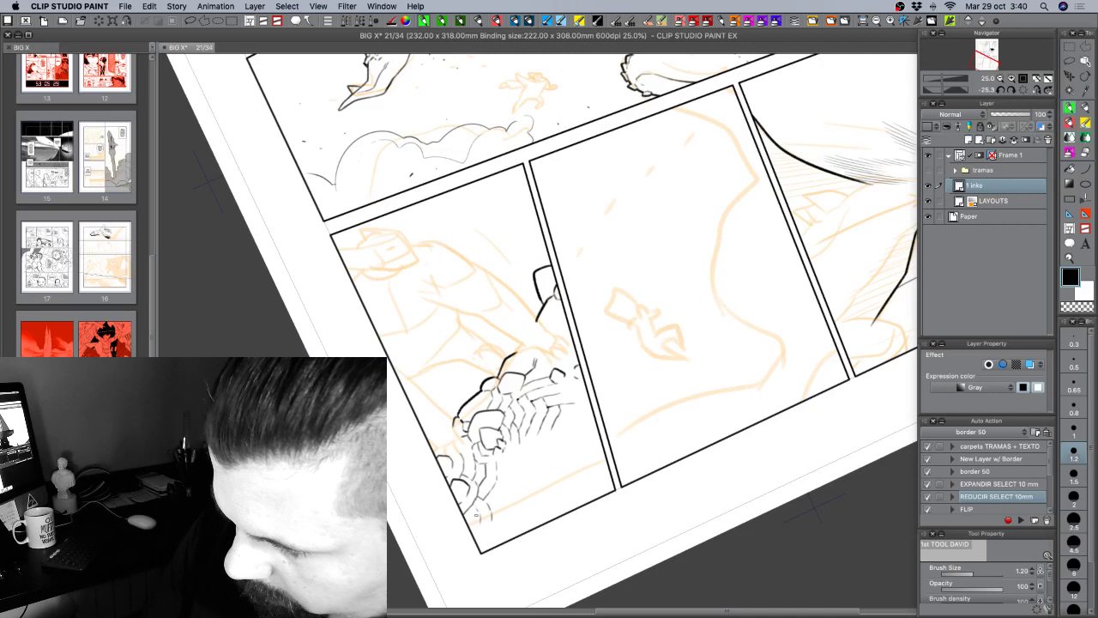
drag(479, 512, 471, 525)
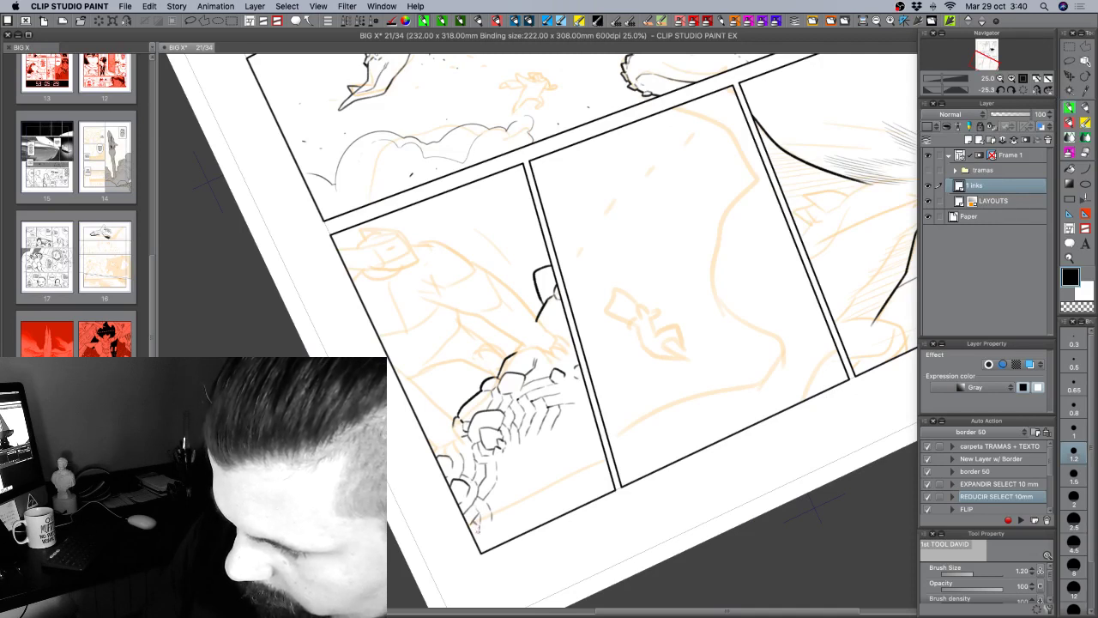
key(c)
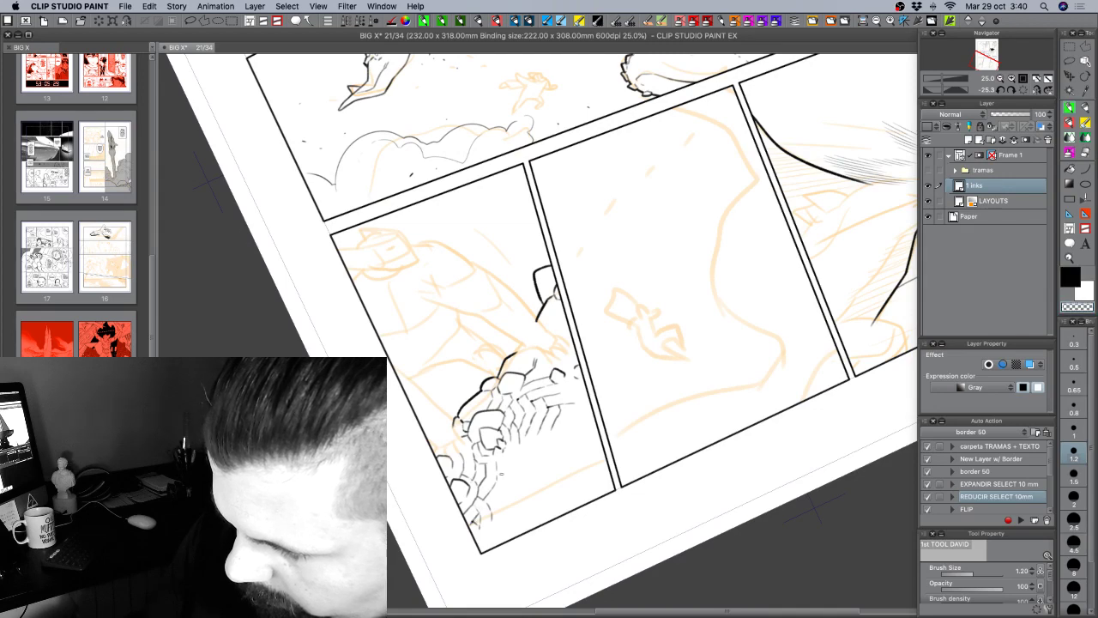
Review the page's lower panels at 12.5% zoom, save the page, and switch to another application.
drag(670, 490, 606, 574)
drag(741, 490, 733, 500)
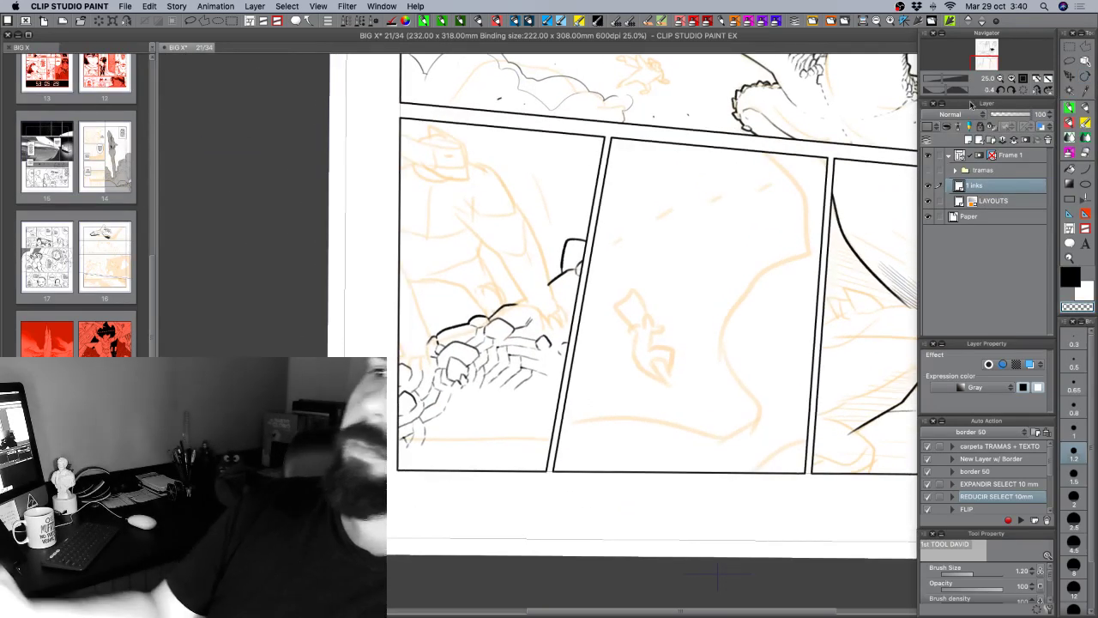
click(1001, 79)
drag(783, 389, 705, 449)
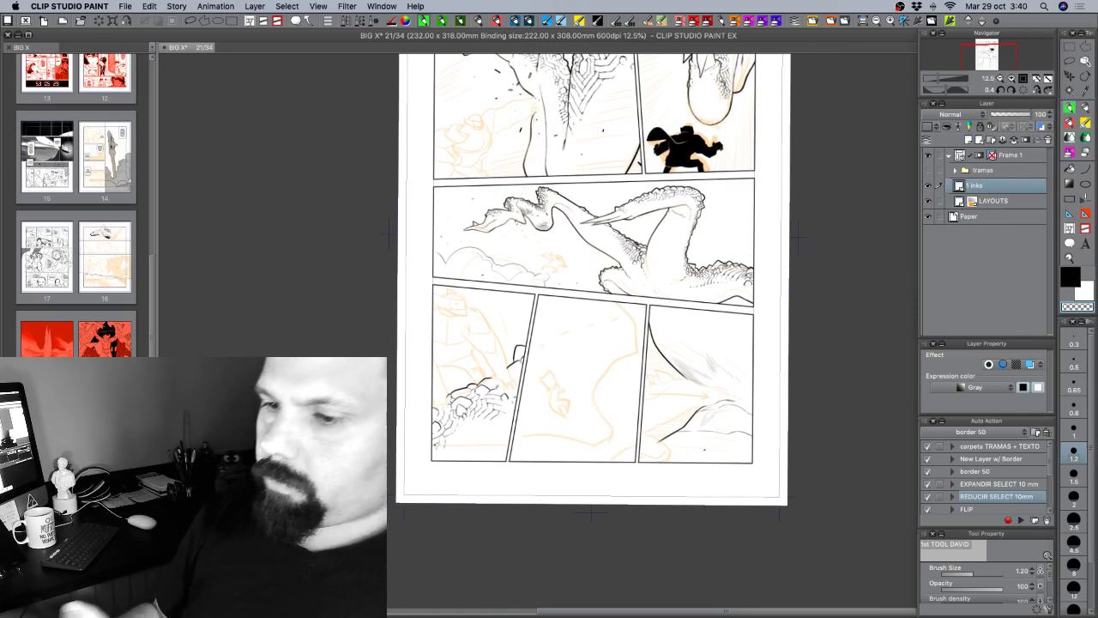
key(super+s)
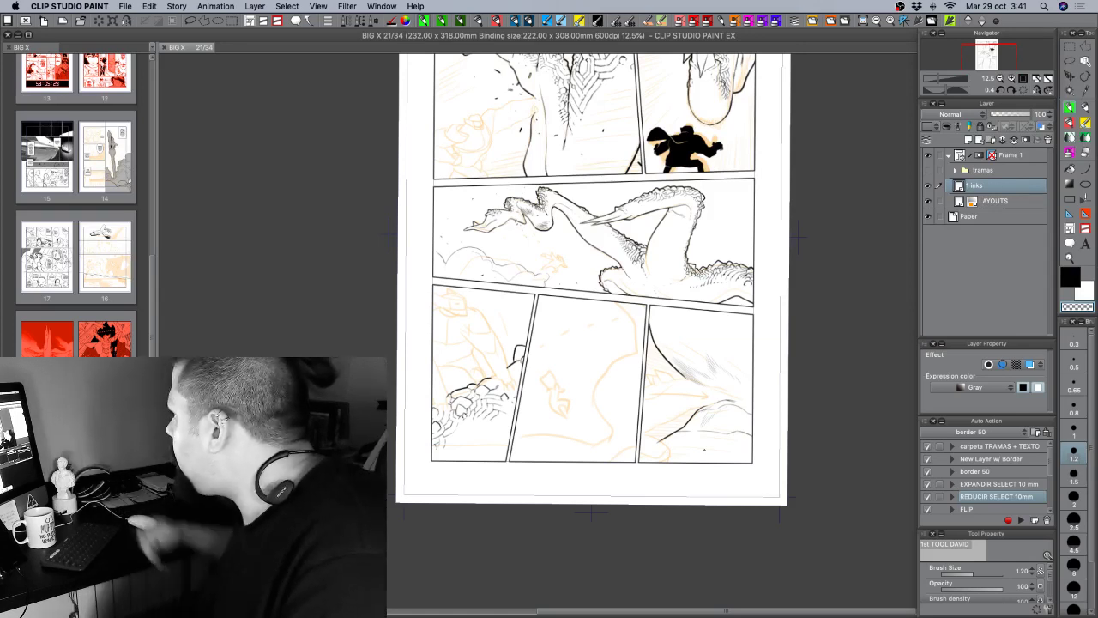
key(super+Tab)
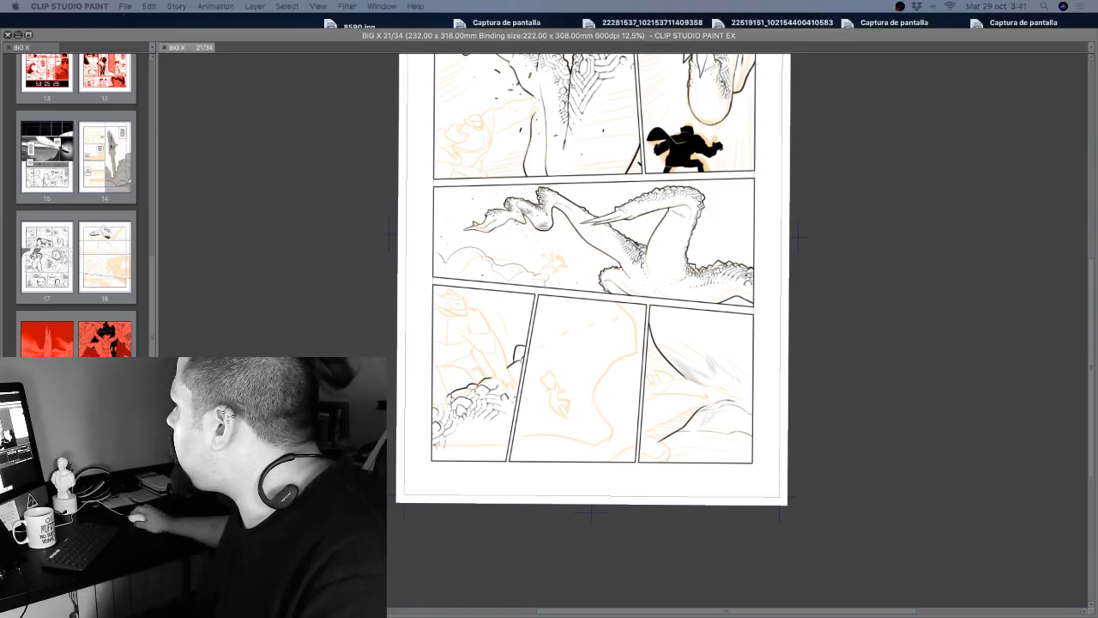